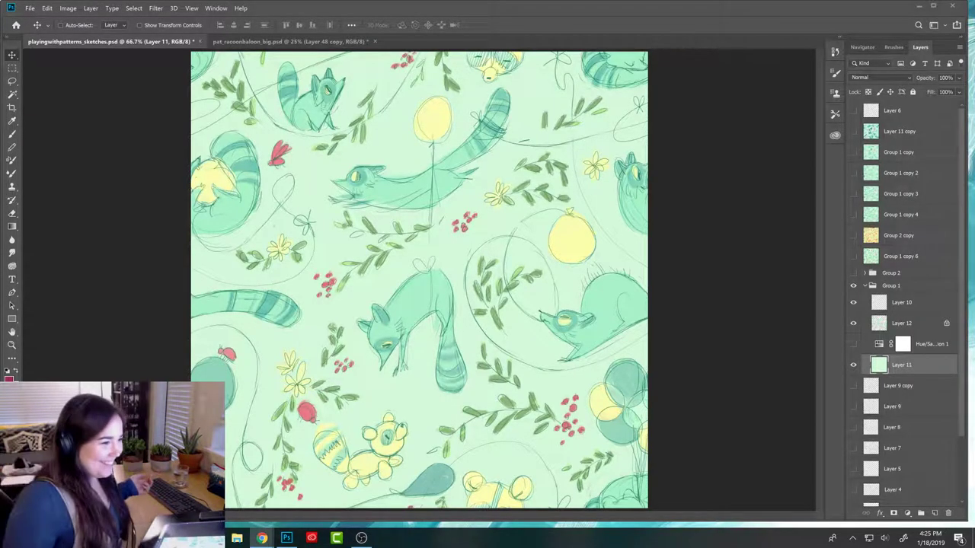
- Hide and re-show the Layer 10 sketch linework to compare, then select Layer 10
{"action": "left_click", "coordinate": [880, 348]}
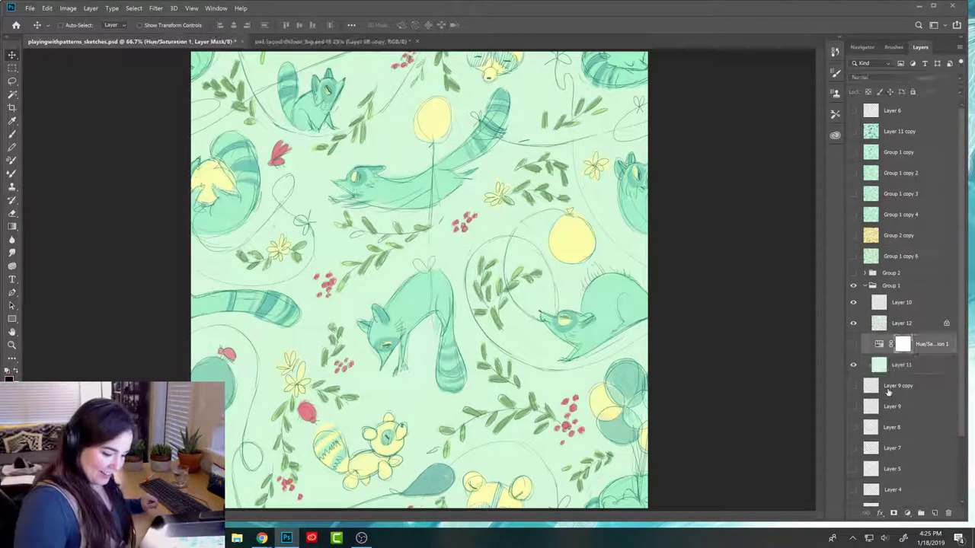
{"action": "left_click", "coordinate": [854, 366]}
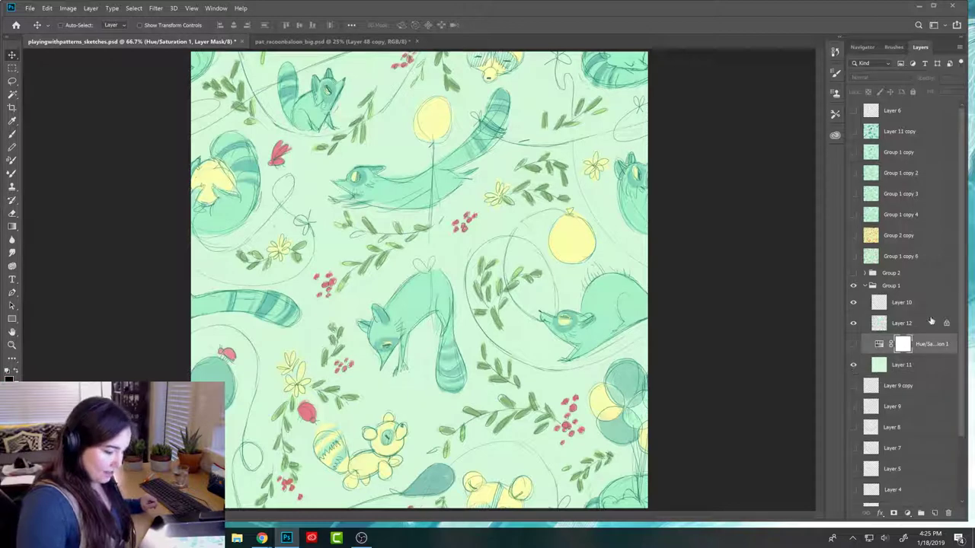
{"action": "left_click", "coordinate": [854, 303]}
{"action": "left_click", "coordinate": [854, 303]}
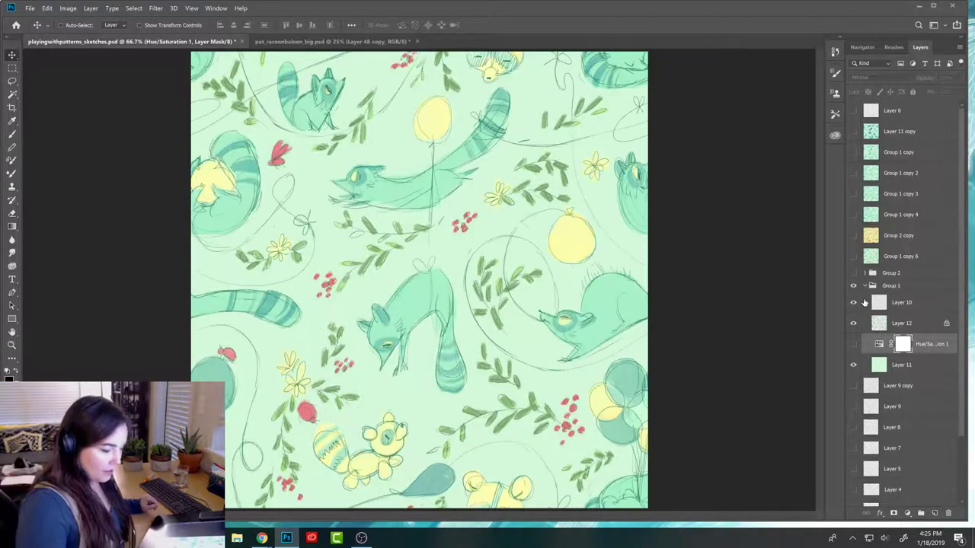
{"action": "left_click", "coordinate": [914, 305]}
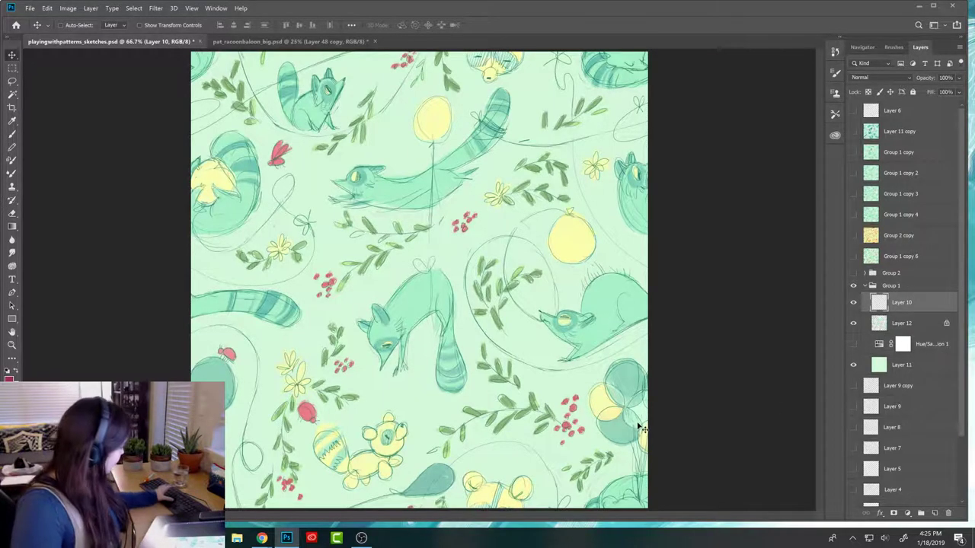
- Zoom out to 50% and switch to Full Screen Mode with Menu Bar
{"action": "key", "text": "ctrl+minus"}
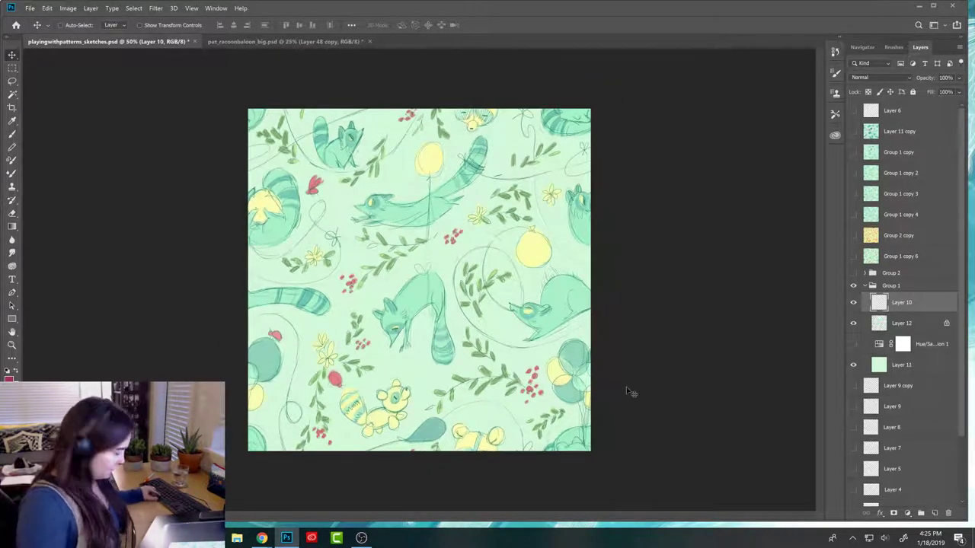
{"action": "key", "text": "f"}
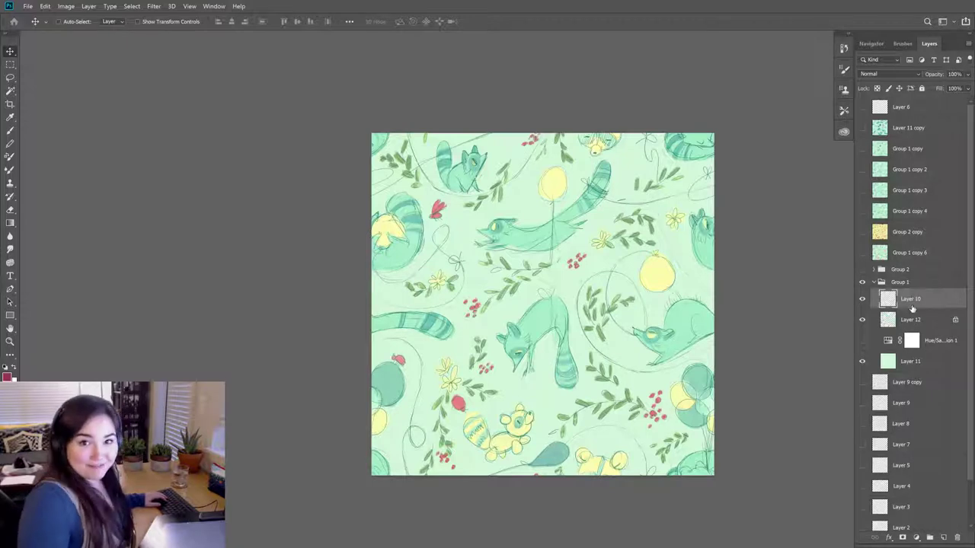
{"action": "key", "text": "ctrl+comma"}
{"action": "key", "text": "ctrl+comma"}
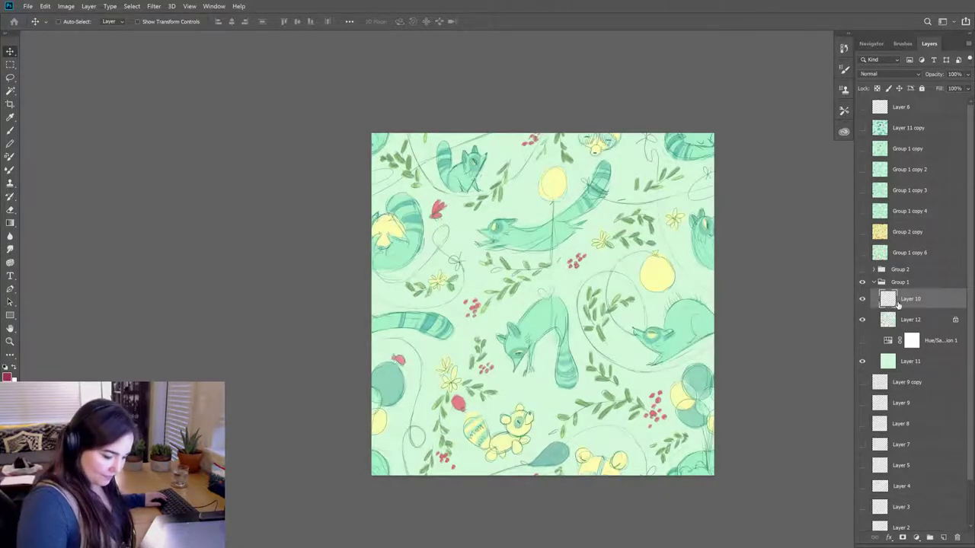
{"action": "left_click", "coordinate": [862, 320]}
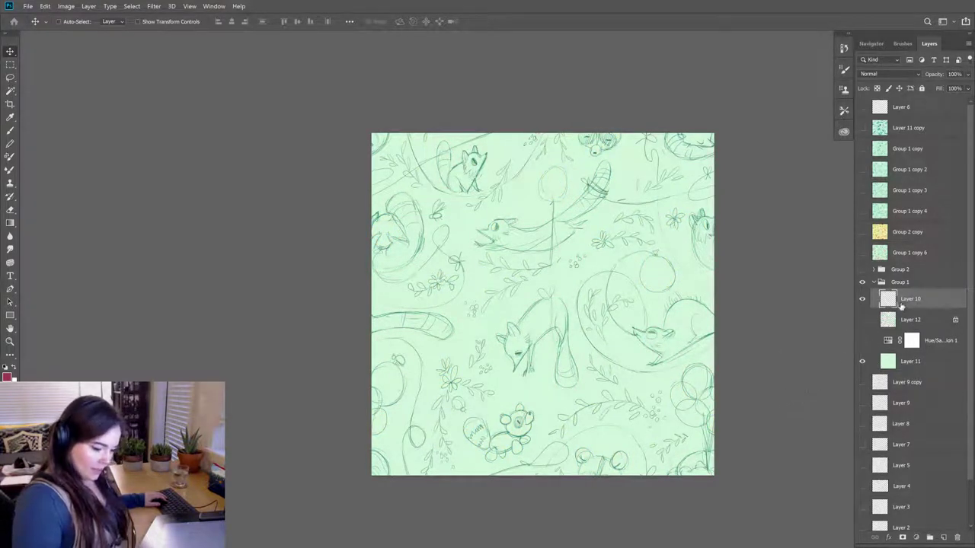
{"action": "left_click", "coordinate": [888, 323]}
{"action": "left_click", "coordinate": [863, 322]}
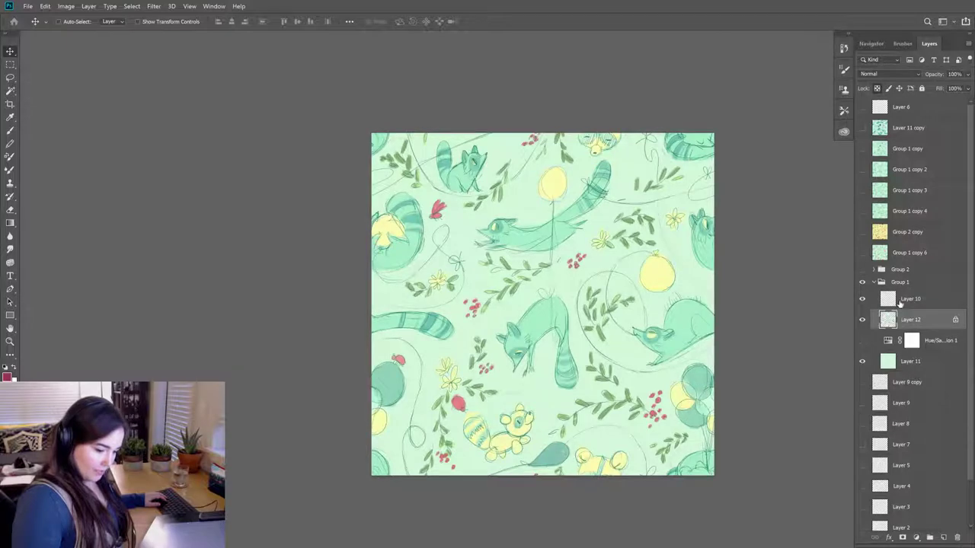
{"action": "left_click", "coordinate": [902, 303]}
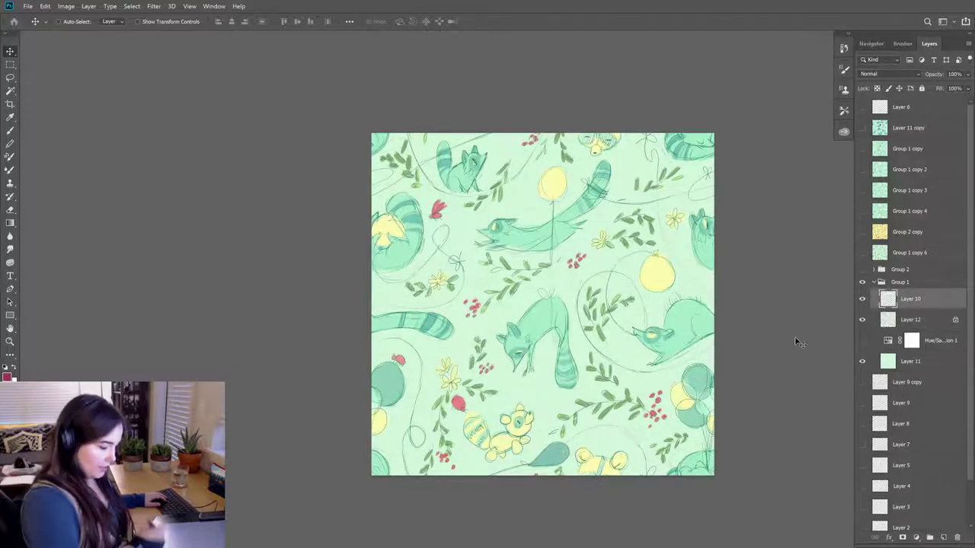
{"action": "left_click", "coordinate": [191, 6]}
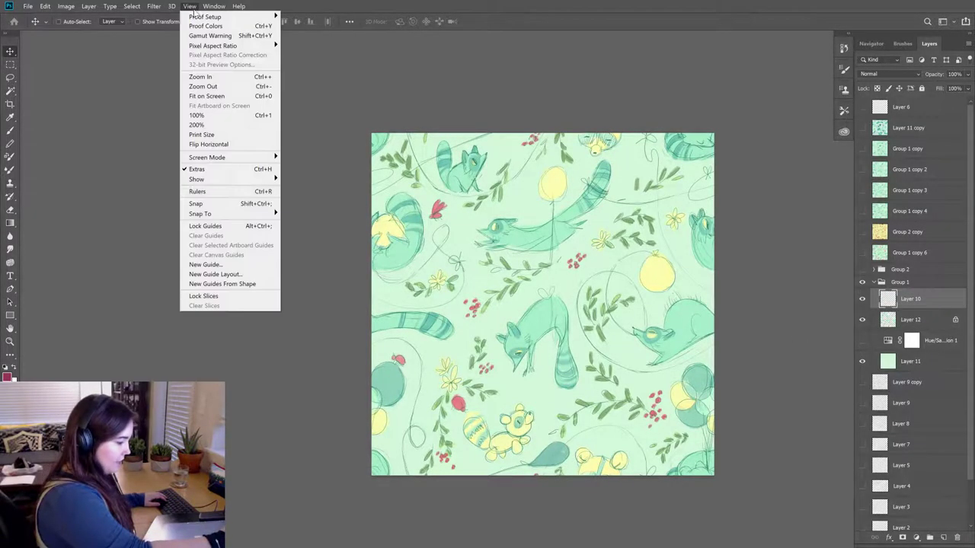
- Apply Filter > Other > Offset to the sketch layer: +1392 px horizontal, +1082 px vertical, Wrap Around
{"action": "mouse_move", "coordinate": [154, 7]}
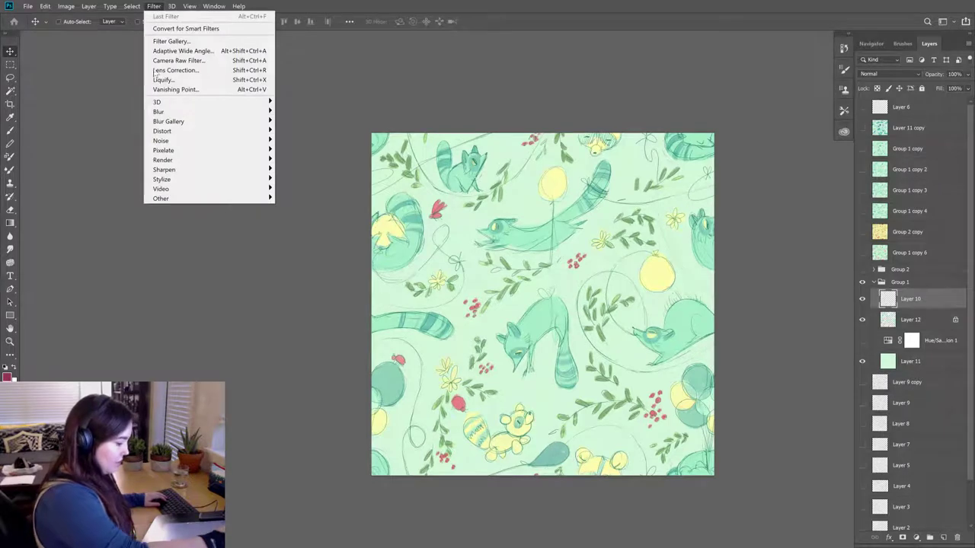
{"action": "mouse_move", "coordinate": [217, 198]}
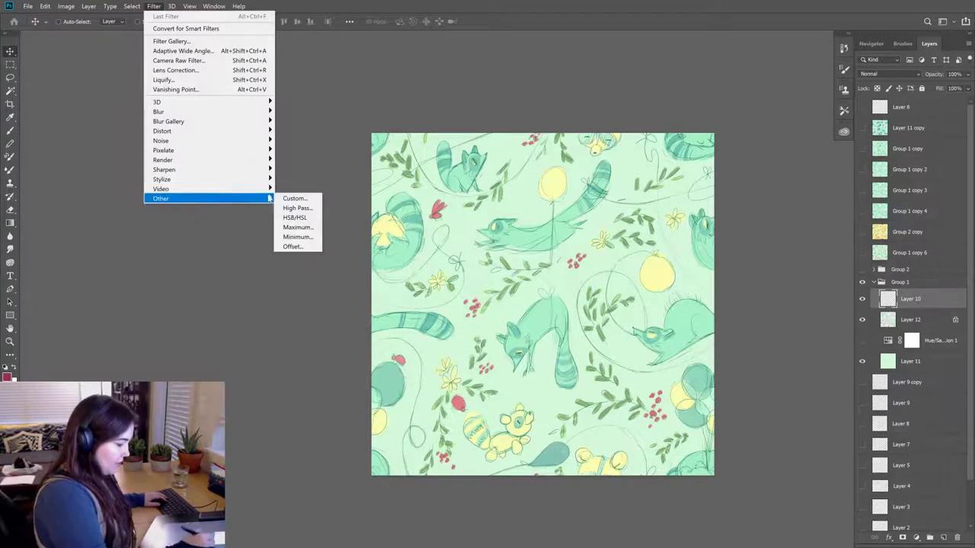
{"action": "left_click", "coordinate": [305, 246]}
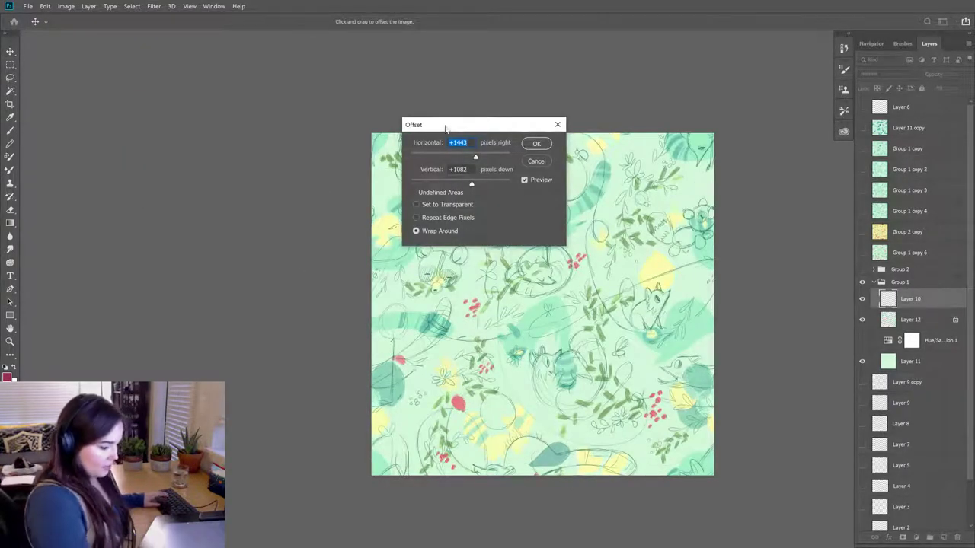
{"action": "left_click_drag", "start_coordinate": [476, 158], "coordinate": [467, 157]}
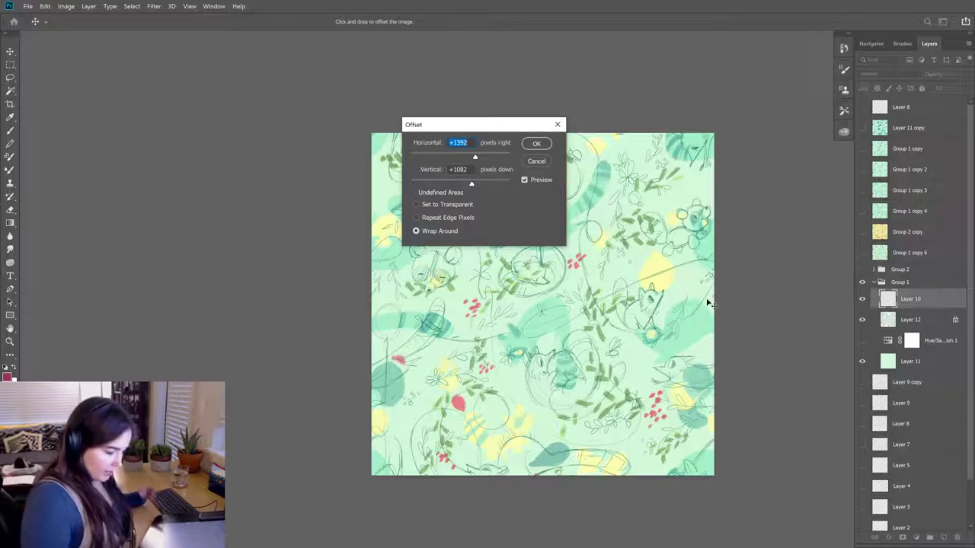
{"action": "left_click", "coordinate": [539, 144]}
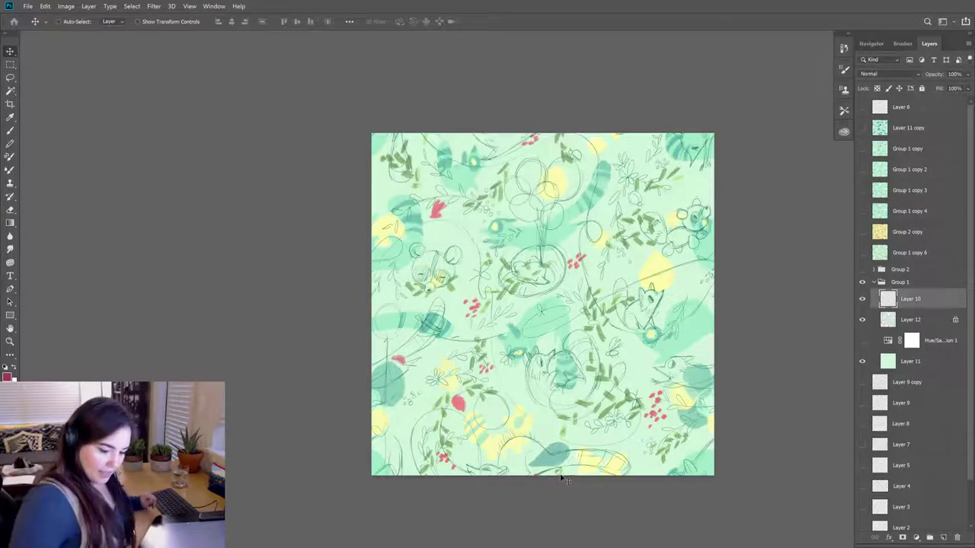
{"action": "left_click", "coordinate": [901, 319]}
- Repeat the Offset filter on Layer 12, then hide Layer 12 and select Layer 10
{"action": "left_click", "coordinate": [154, 6]}
{"action": "left_click", "coordinate": [164, 17]}
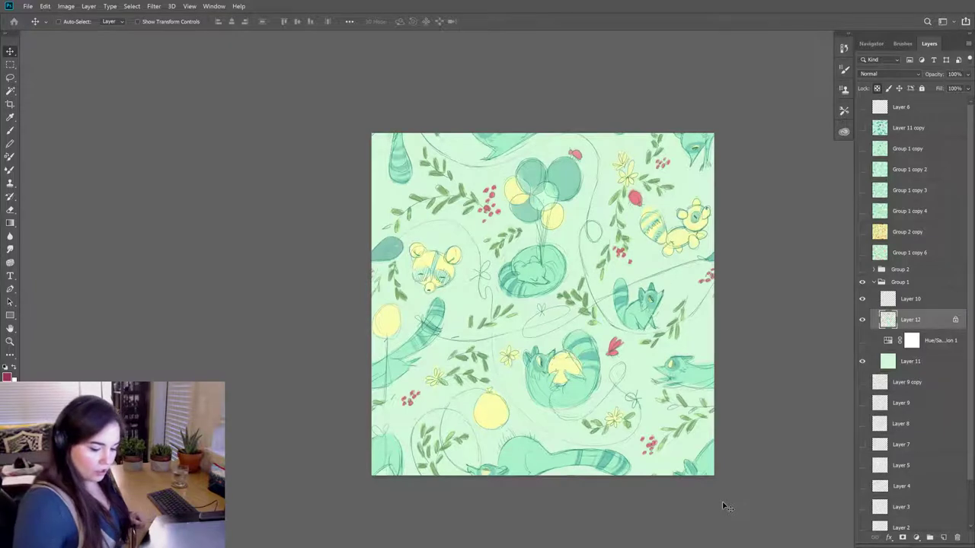
{"action": "left_click", "coordinate": [861, 320]}
{"action": "left_click", "coordinate": [907, 297]}
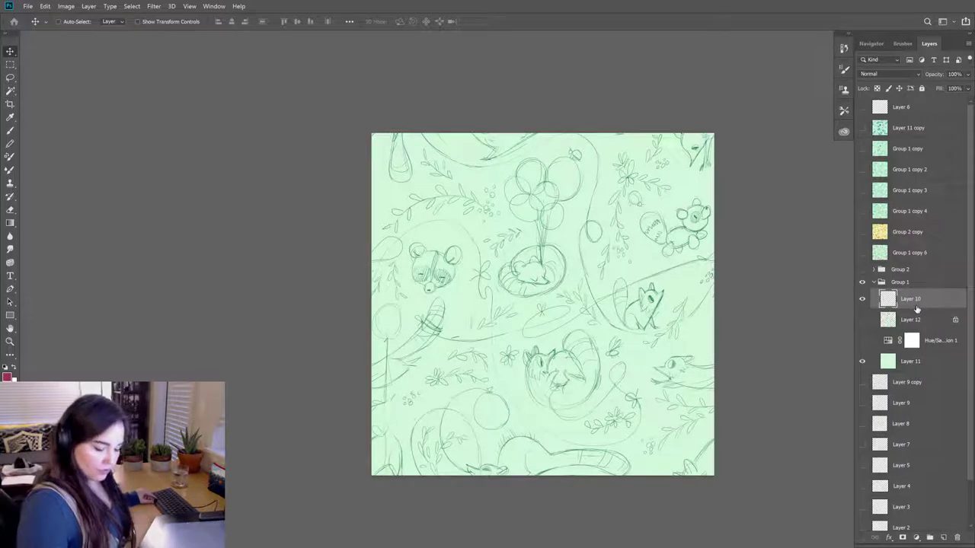
- Show Layer 12's colour fills again and reapply the last Offset to Layer 10
{"action": "left_click", "coordinate": [898, 322]}
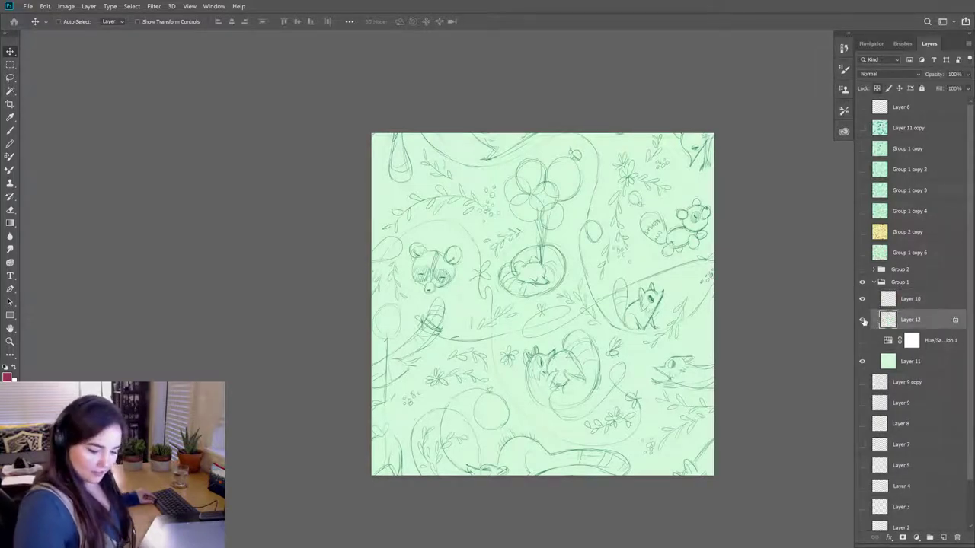
{"action": "left_click", "coordinate": [863, 320]}
{"action": "left_click", "coordinate": [910, 300]}
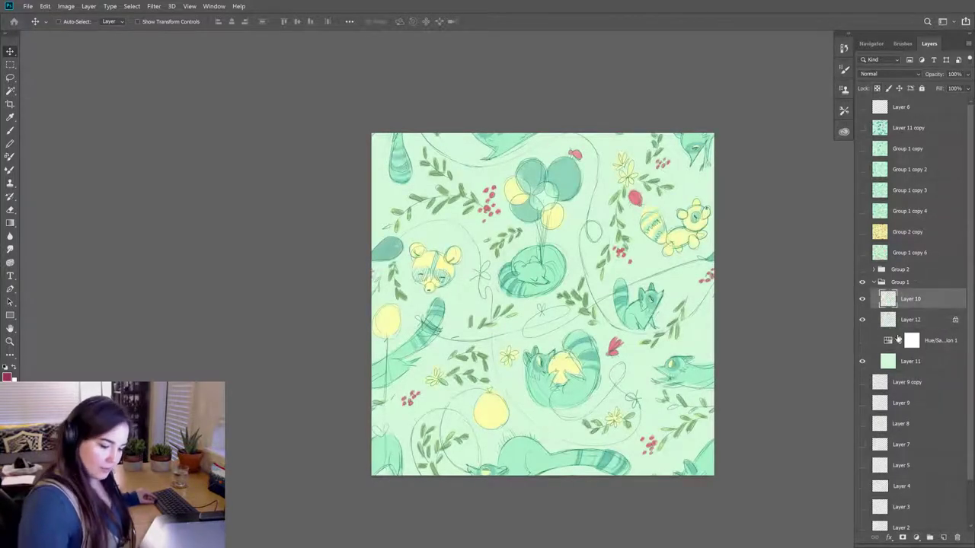
{"action": "left_click", "coordinate": [204, 8]}
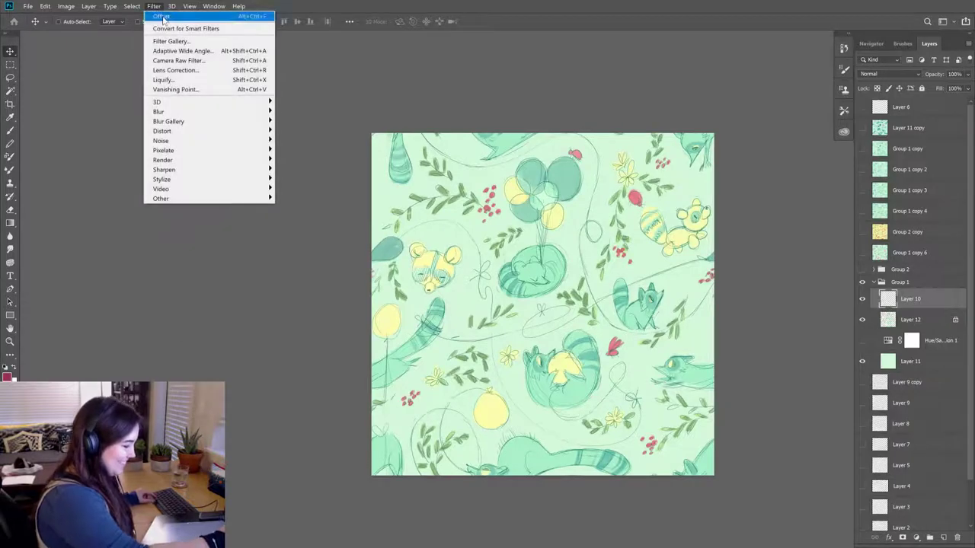
{"action": "left_click", "coordinate": [162, 17]}
- Reapply the same Offset to Layer 12 so it stays aligned, then reselect Layer 10
{"action": "left_click", "coordinate": [901, 319]}
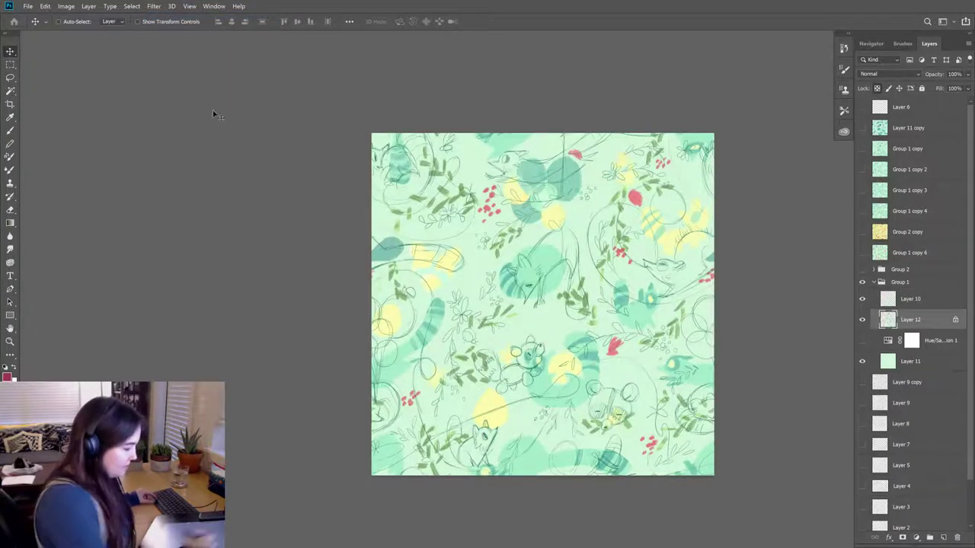
{"action": "left_click", "coordinate": [154, 6]}
{"action": "left_click", "coordinate": [165, 17]}
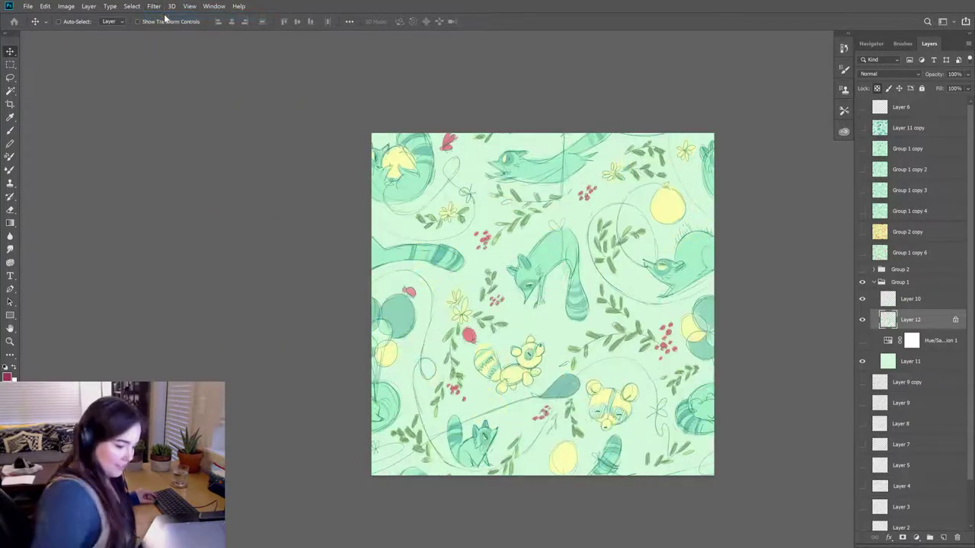
{"action": "left_click", "coordinate": [904, 300]}
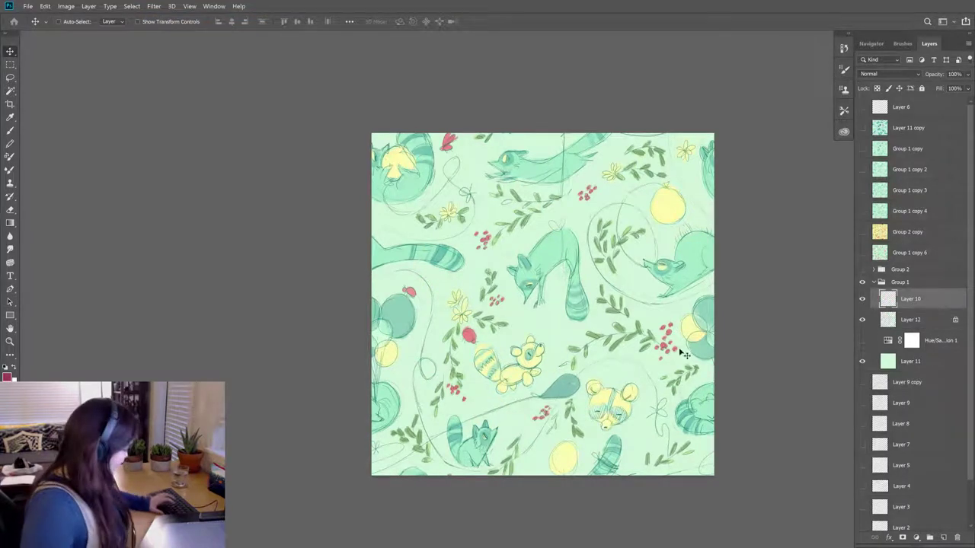
{"action": "key", "text": "l"}
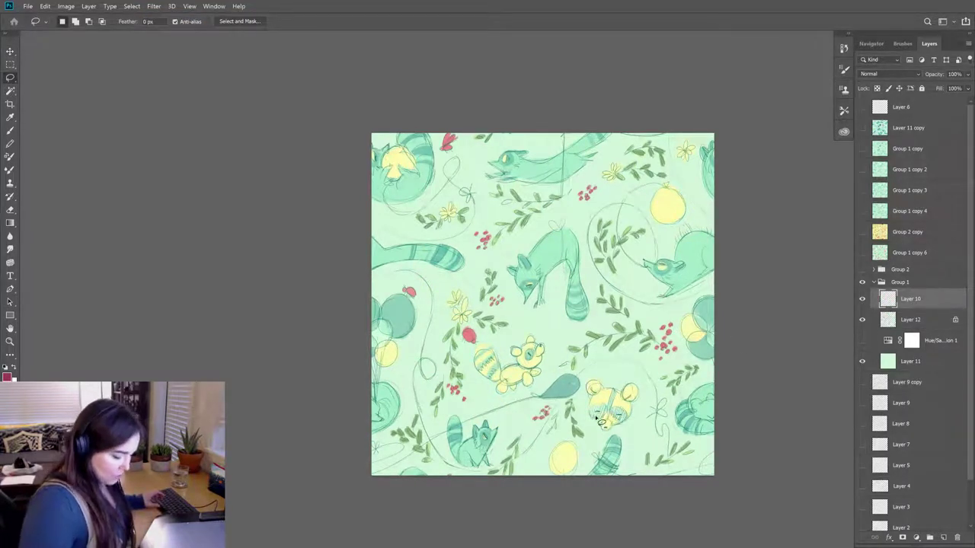
- Hide Layer 12 and move the lassoed teardrop tail sketch down-left toward the bottom raccoon
{"action": "left_click", "coordinate": [862, 319]}
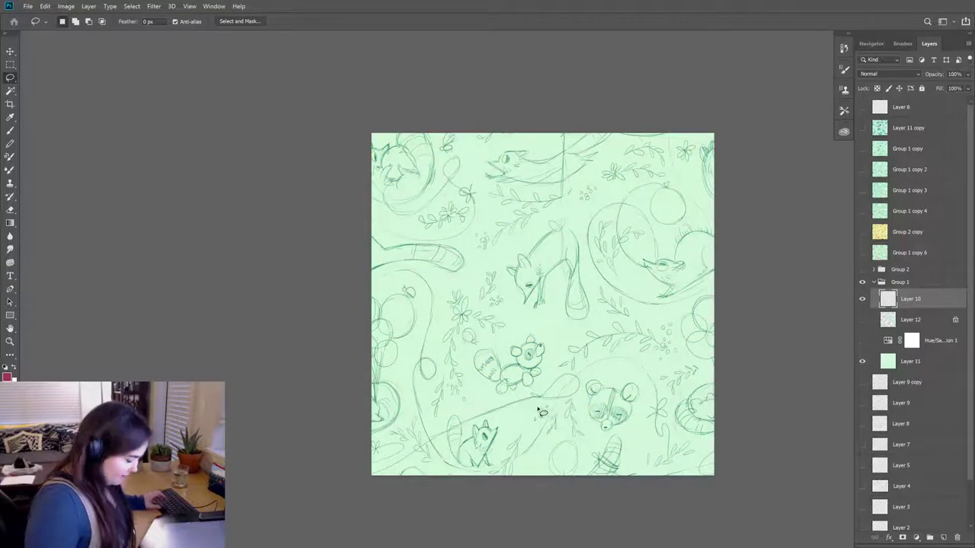
{"action": "mouse_move", "coordinate": [568, 404]}
{"action": "left_mouse_down"}
{"action": "mouse_move", "coordinate": [587, 387]}
{"action": "mouse_move", "coordinate": [576, 371]}
{"action": "mouse_move", "coordinate": [483, 417]}
{"action": "left_mouse_up"}
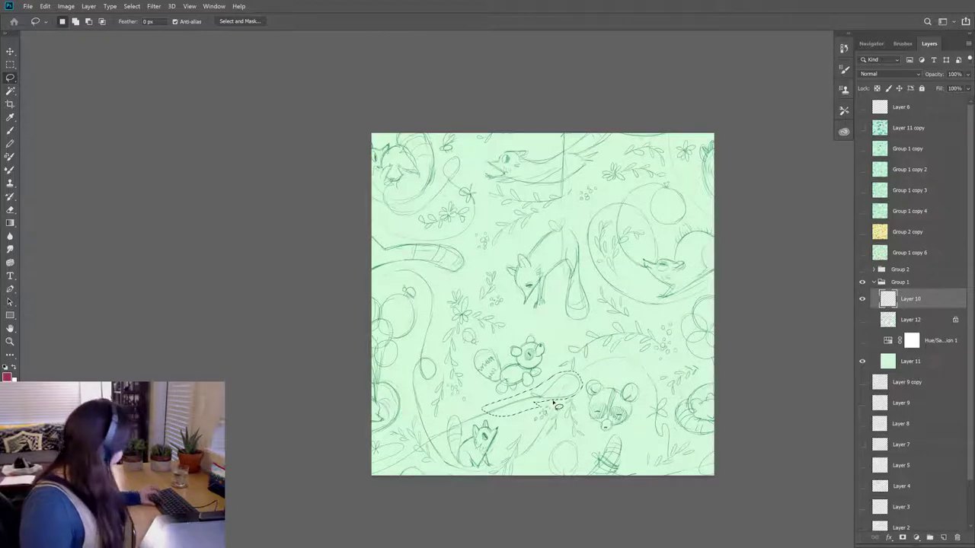
{"action": "key", "text": "v"}
{"action": "left_click_drag", "start_coordinate": [554, 402], "coordinate": [531, 413]}
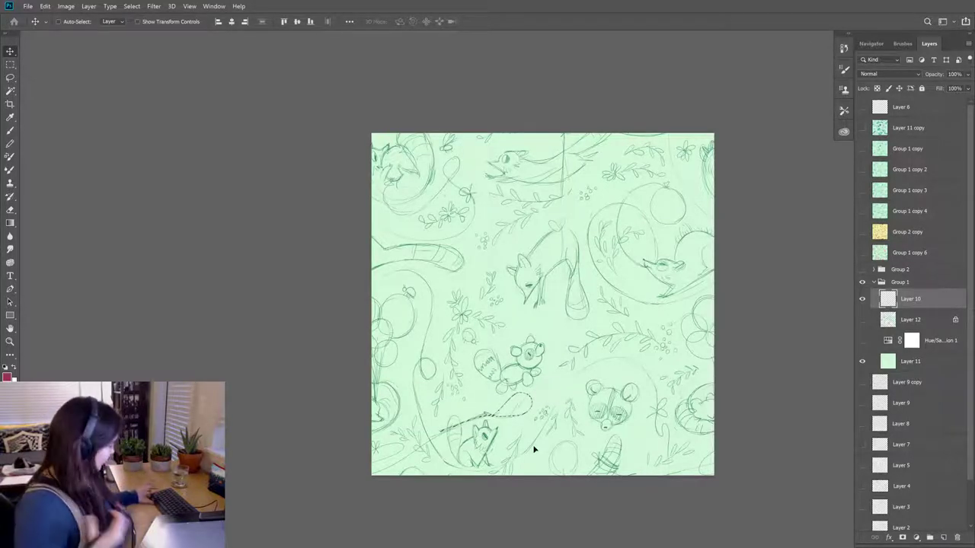
{"action": "key", "text": "ctrl+d"}
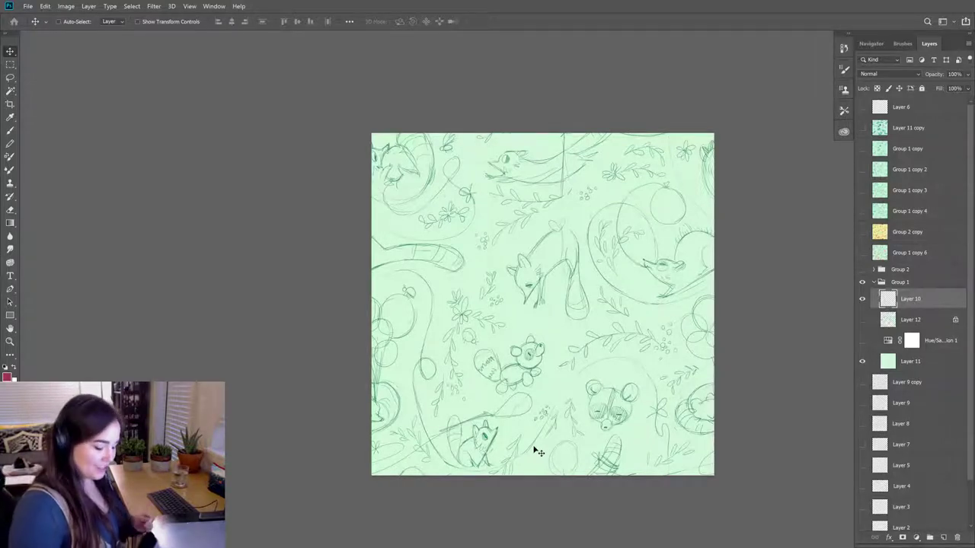
{"action": "key", "text": "e"}
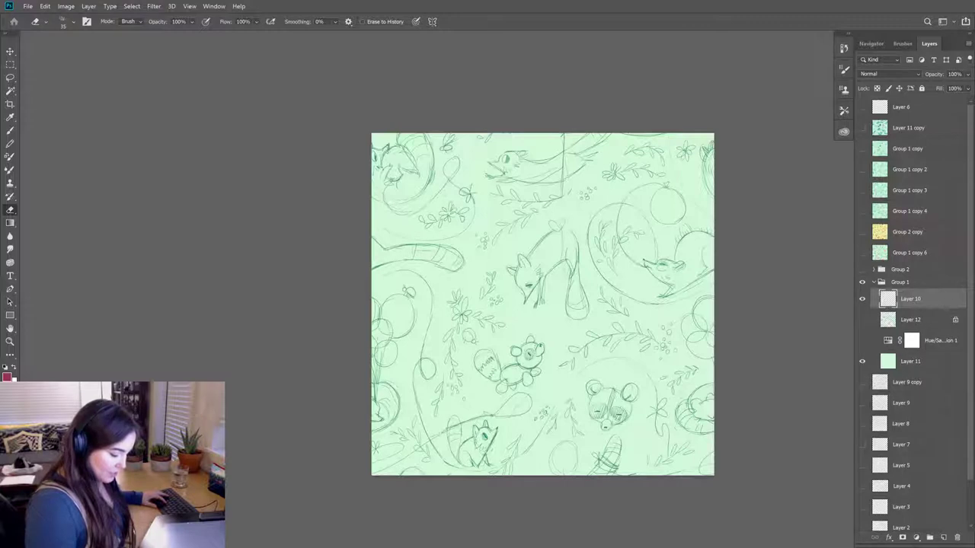
- Choose the 7 px HB Pencil brush and sample a green from the sketch for drawing
{"action": "key", "text": "b"}
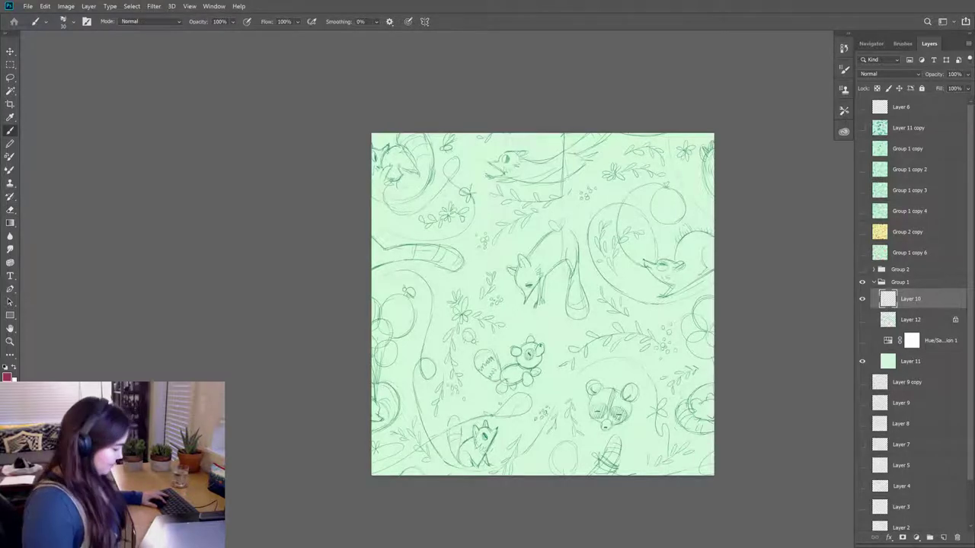
{"action": "left_click", "coordinate": [902, 43]}
{"action": "left_click", "coordinate": [907, 142]}
{"action": "left_click", "coordinate": [928, 43]}
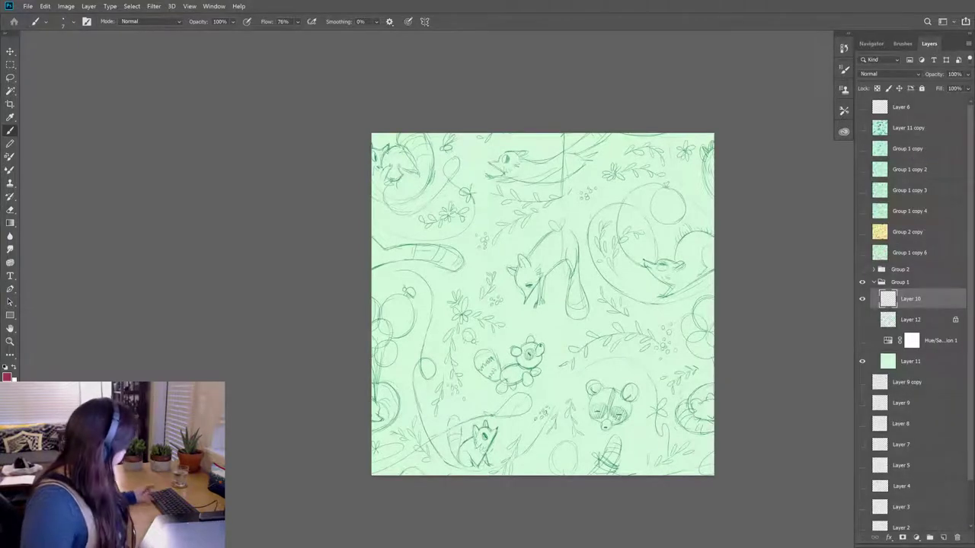
{"action": "left_click", "coordinate": [535, 348], "text": "alt"}
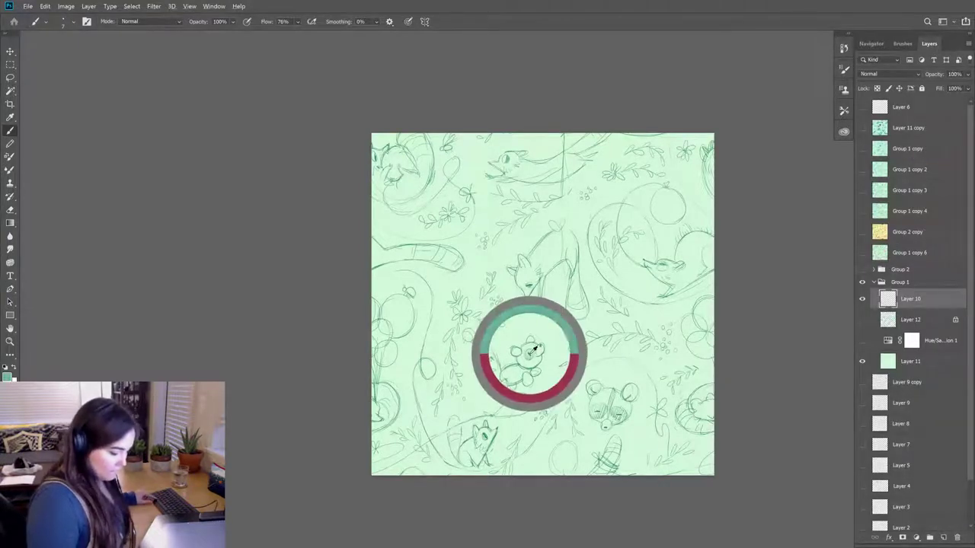
{"action": "left_click_drag", "start_coordinate": [536, 348], "coordinate": [535, 346]}
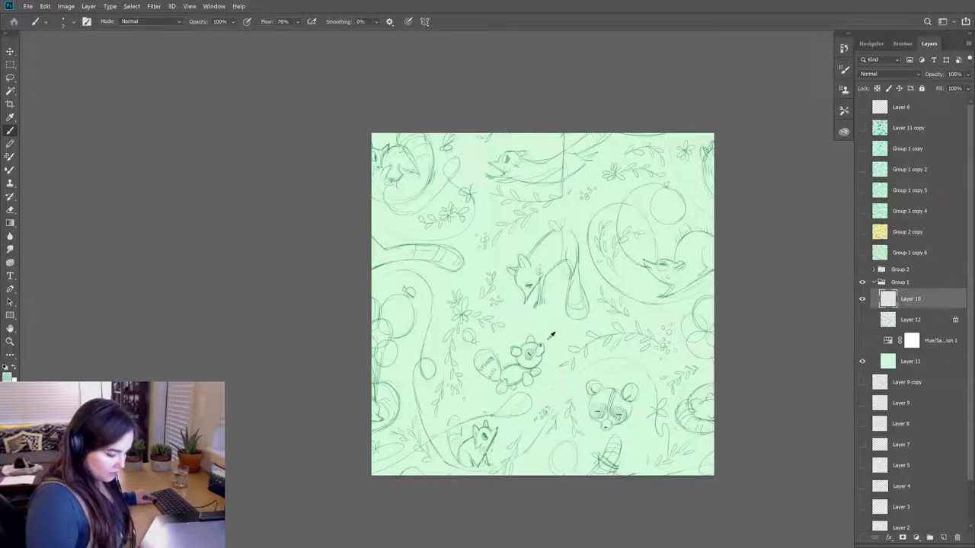
{"action": "left_click_drag", "start_coordinate": [535, 280], "coordinate": [535, 280]}
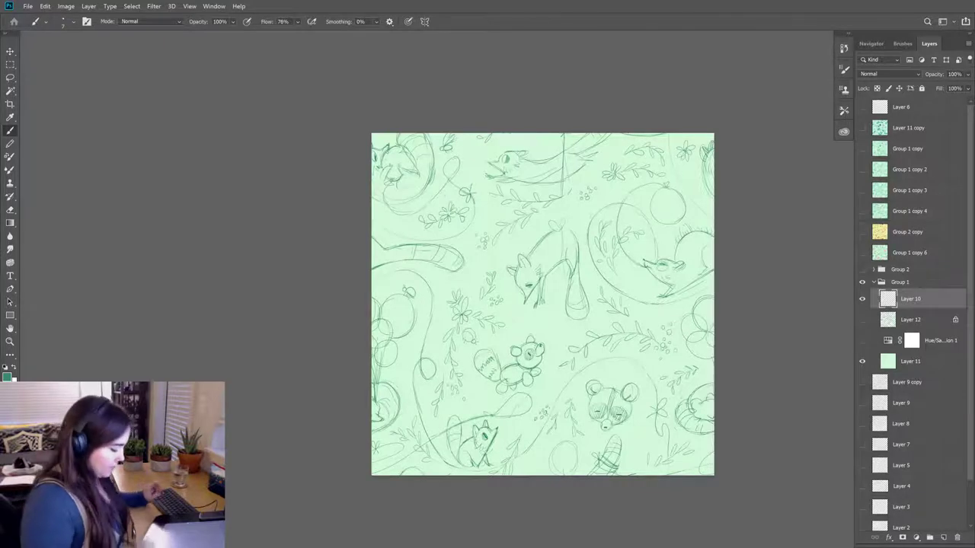
{"action": "key", "text": "l"}
{"action": "mouse_move", "coordinate": [457, 422]}
{"action": "left_mouse_down"}
{"action": "mouse_move", "coordinate": [424, 444]}
{"action": "mouse_move", "coordinate": [458, 427]}
{"action": "mouse_move", "coordinate": [540, 414]}
{"action": "mouse_move", "coordinate": [540, 394]}
{"action": "mouse_move", "coordinate": [466, 417]}
{"action": "left_mouse_up"}
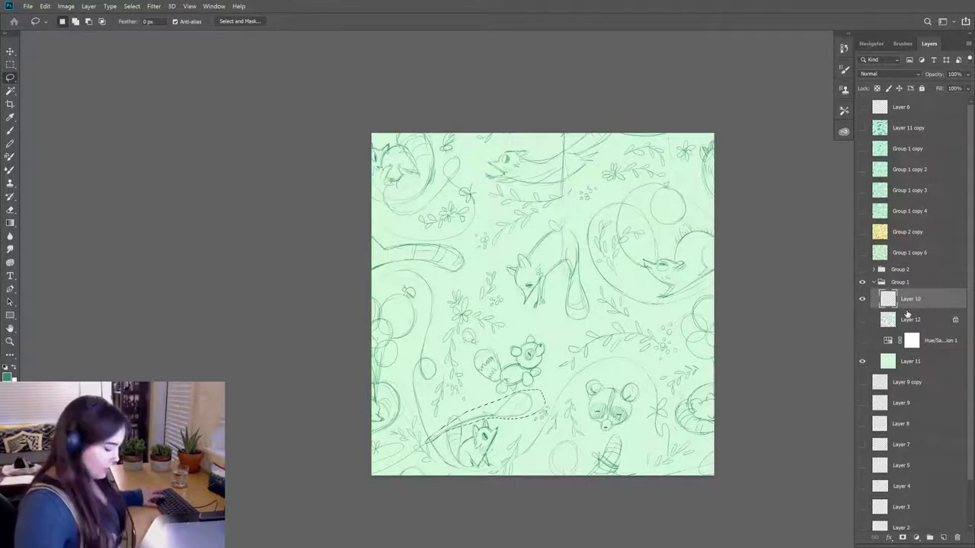
- Duplicate Layer 10 and move the lassoed sketch beside the bottom fox down-left
{"action": "key", "text": "ctrl+d"}
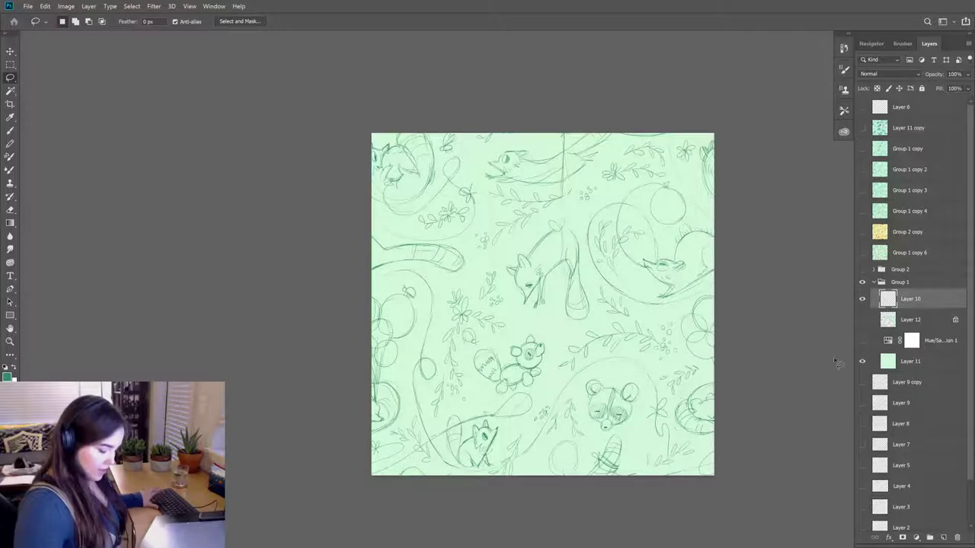
{"action": "left_click_drag", "start_coordinate": [918, 305], "coordinate": [918, 295]}
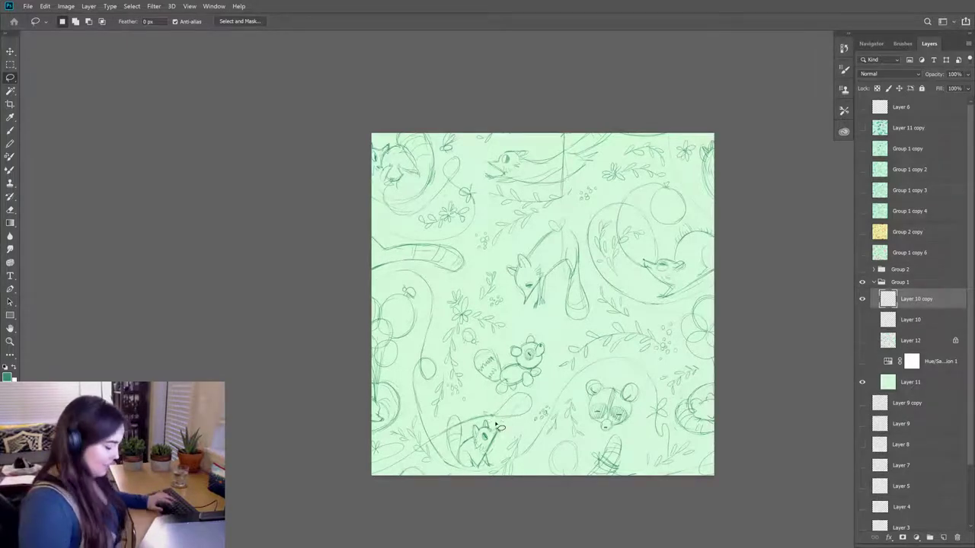
{"action": "mouse_move", "coordinate": [485, 410]}
{"action": "left_mouse_down"}
{"action": "mouse_move", "coordinate": [439, 439]}
{"action": "mouse_move", "coordinate": [523, 419]}
{"action": "mouse_move", "coordinate": [537, 398]}
{"action": "mouse_move", "coordinate": [491, 406]}
{"action": "mouse_move", "coordinate": [454, 436]}
{"action": "mouse_move", "coordinate": [466, 446]}
{"action": "mouse_move", "coordinate": [498, 401]}
{"action": "mouse_move", "coordinate": [544, 396]}
{"action": "mouse_move", "coordinate": [509, 411]}
{"action": "mouse_move", "coordinate": [518, 407]}
{"action": "left_mouse_up"}
{"action": "key", "text": "v"}
{"action": "key", "text": "ctrl+d"}
{"action": "key", "text": "e"}
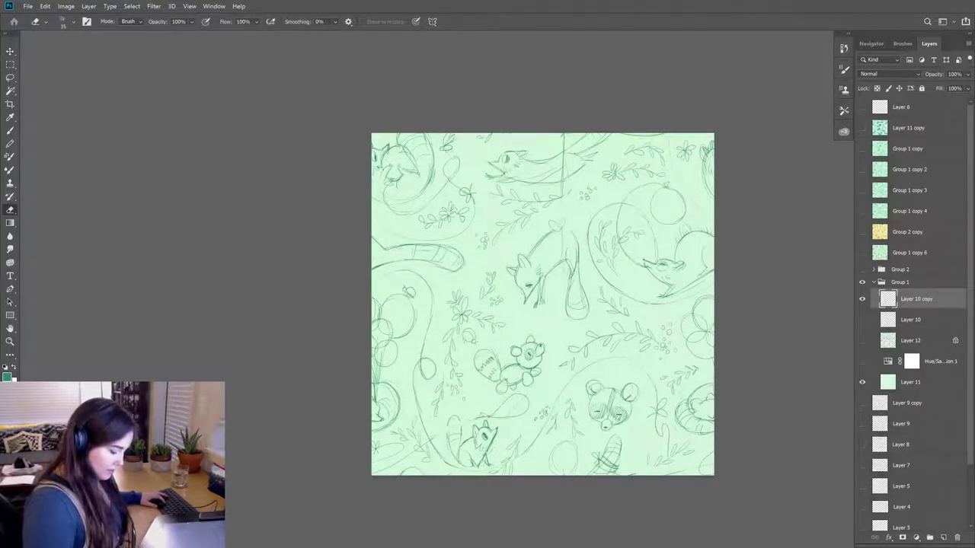
- Shift the reselected sketch further down-left and rotate it about 15 degrees
{"action": "key", "text": "l"}
{"action": "mouse_move", "coordinate": [499, 403]}
{"action": "left_mouse_down"}
{"action": "mouse_move", "coordinate": [472, 419]}
{"action": "mouse_move", "coordinate": [514, 424]}
{"action": "mouse_move", "coordinate": [536, 408]}
{"action": "mouse_move", "coordinate": [530, 394]}
{"action": "mouse_move", "coordinate": [504, 399]}
{"action": "left_mouse_up"}
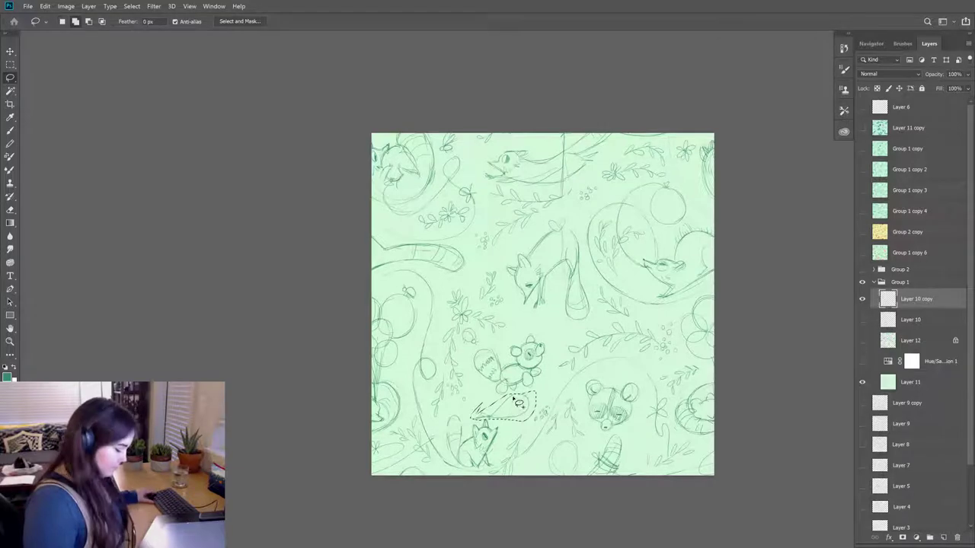
{"action": "key", "text": "v"}
{"action": "mouse_move", "coordinate": [511, 414]}
{"action": "left_mouse_down"}
{"action": "mouse_move", "coordinate": [462, 424]}
{"action": "mouse_move", "coordinate": [469, 437]}
{"action": "mouse_move", "coordinate": [446, 435]}
{"action": "mouse_move", "coordinate": [476, 425]}
{"action": "mouse_move", "coordinate": [446, 441]}
{"action": "mouse_move", "coordinate": [449, 431]}
{"action": "left_mouse_up"}
{"action": "key", "text": "ctrl+t"}
{"action": "key", "text": "Return"}
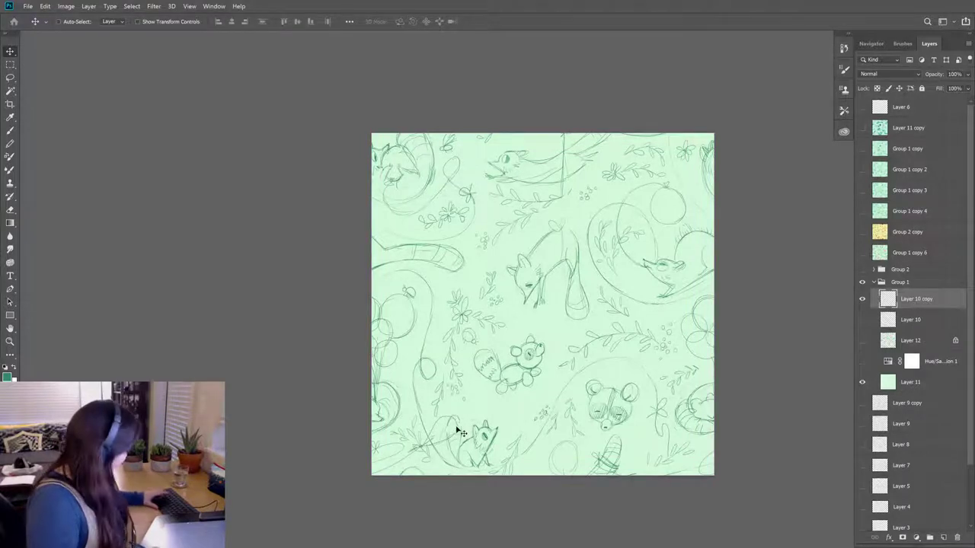
{"action": "key", "text": "ctrl+d"}
- Redraw and erase stray lines around the transformed sketch with the pencil and eraser
{"action": "key", "text": "b"}
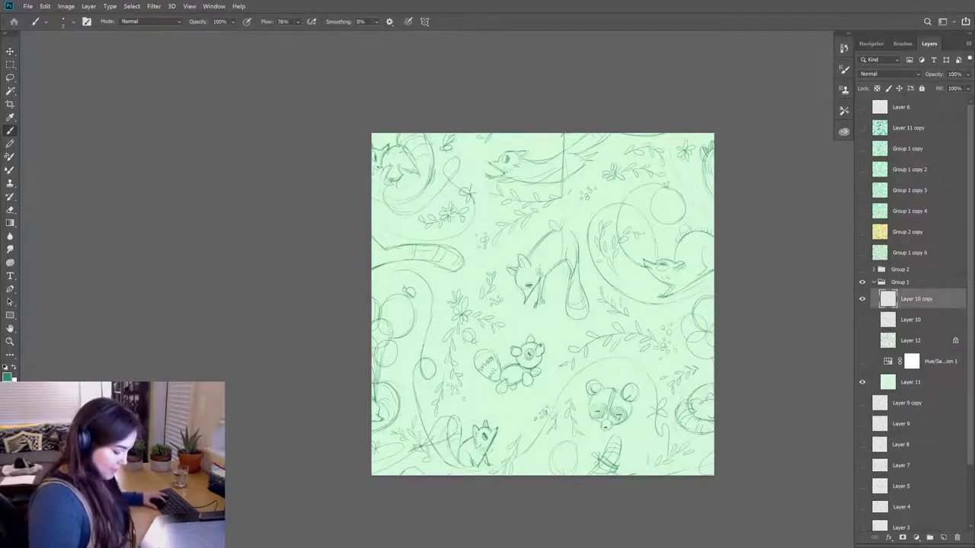
{"action": "key", "text": "e"}
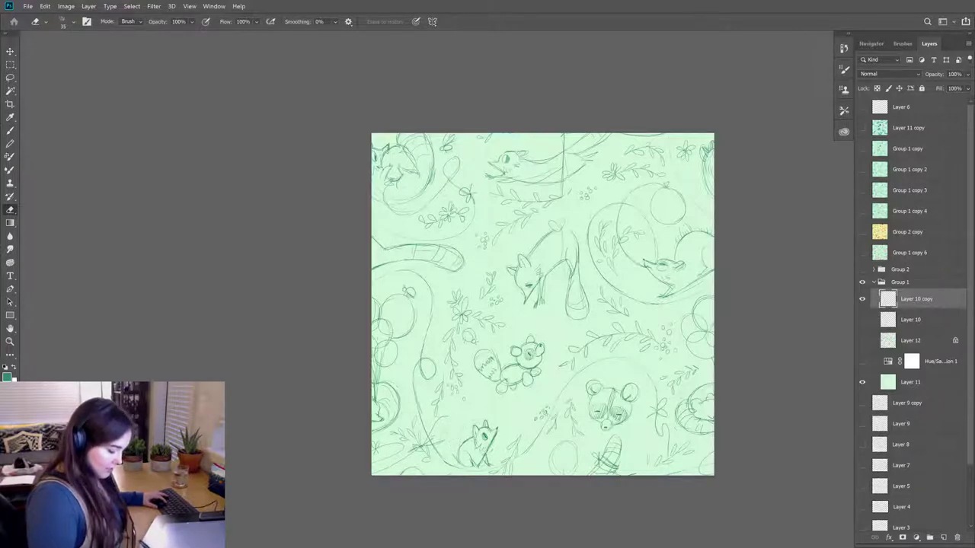
{"action": "key", "text": "b"}
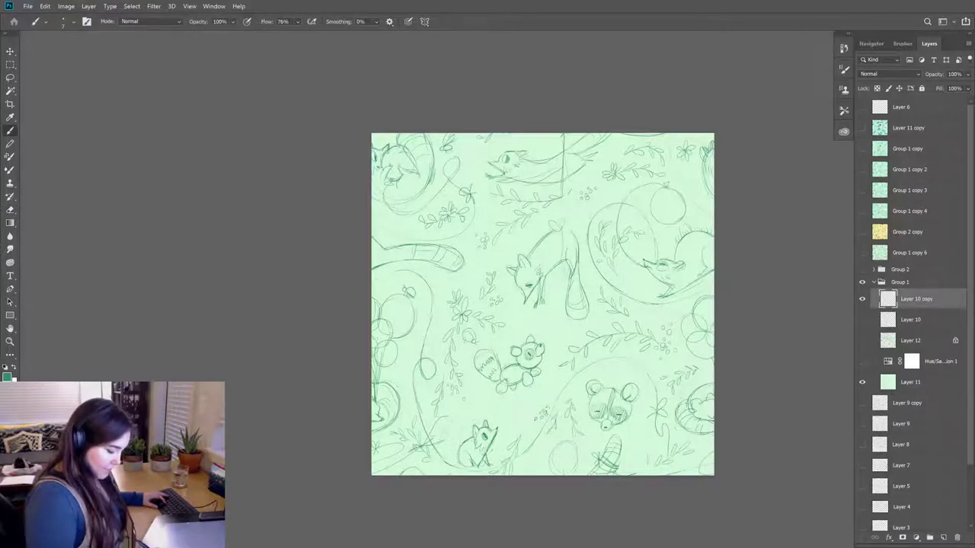
{"action": "key", "text": "e"}
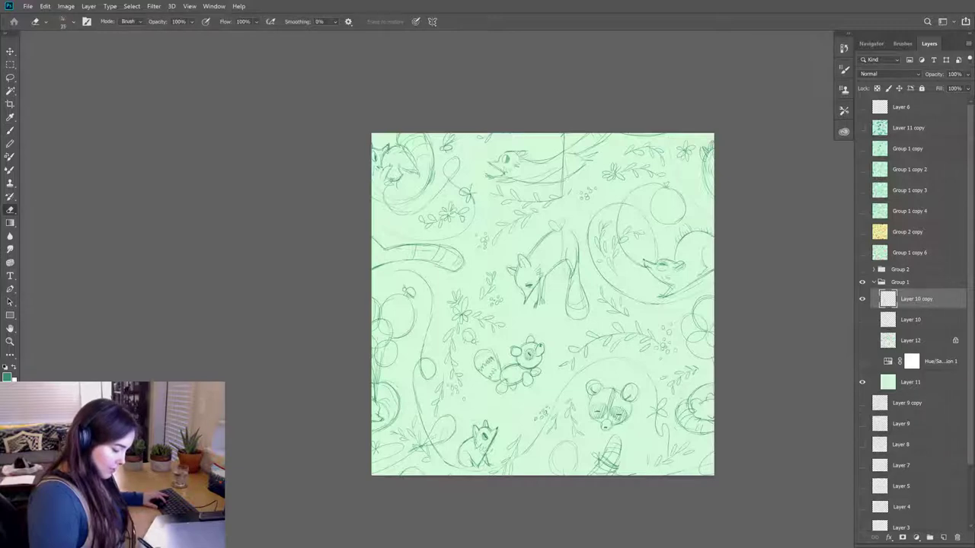
{"action": "key", "text": "b"}
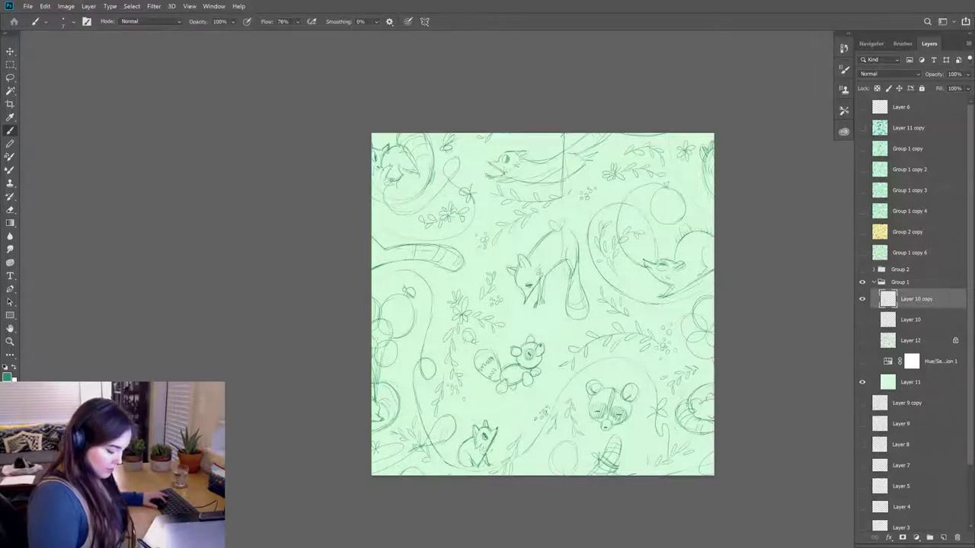
{"action": "key", "text": "e"}
{"action": "key", "text": "b"}
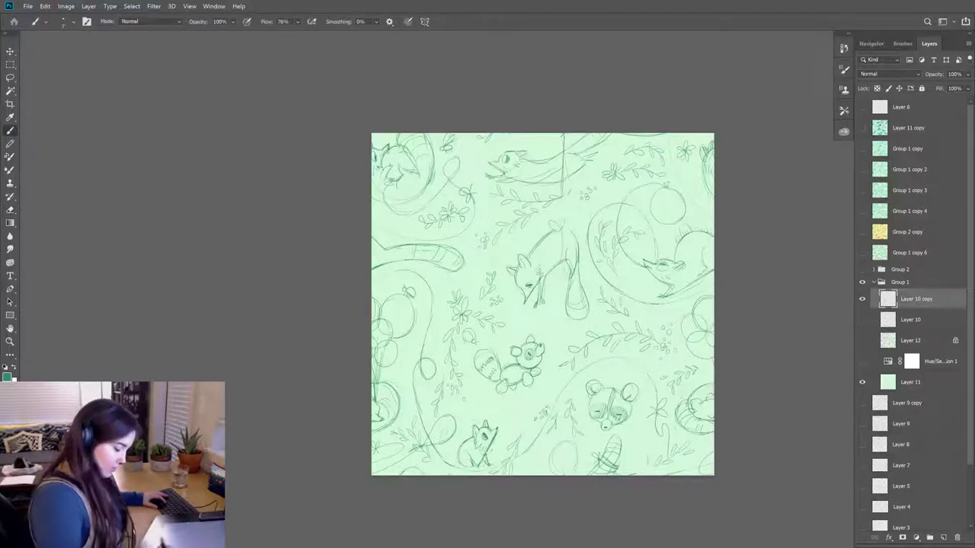
{"action": "key", "text": "e"}
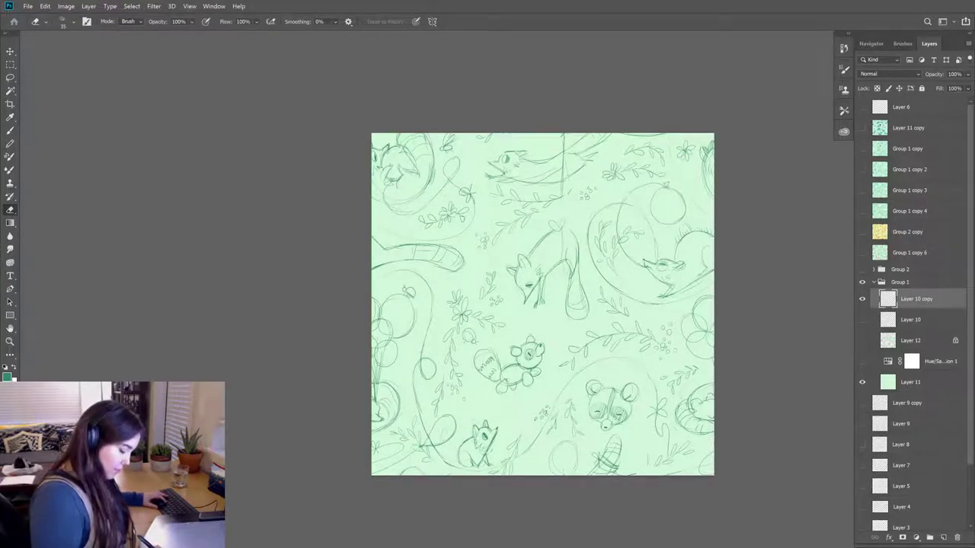
{"action": "key", "text": "b"}
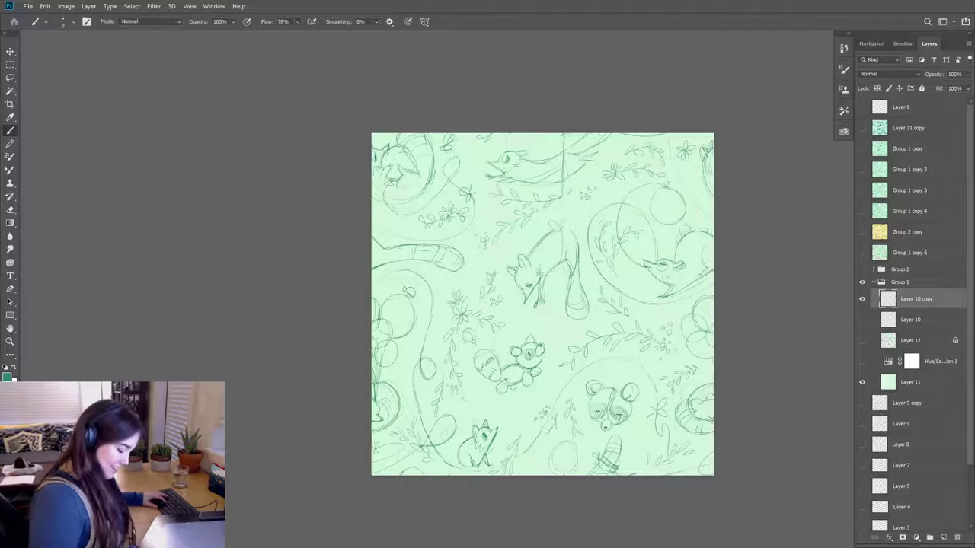
{"action": "key", "text": "e"}
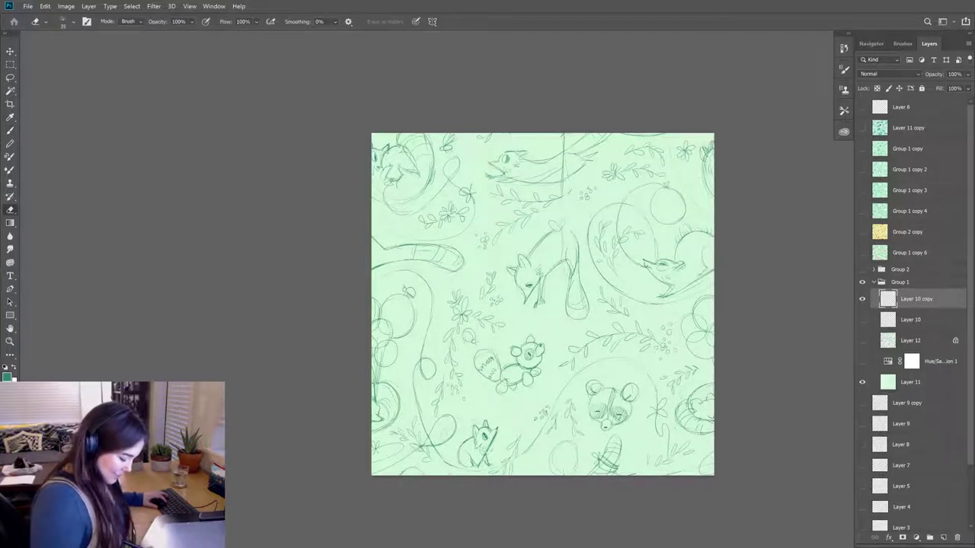
{"action": "key", "text": "b"}
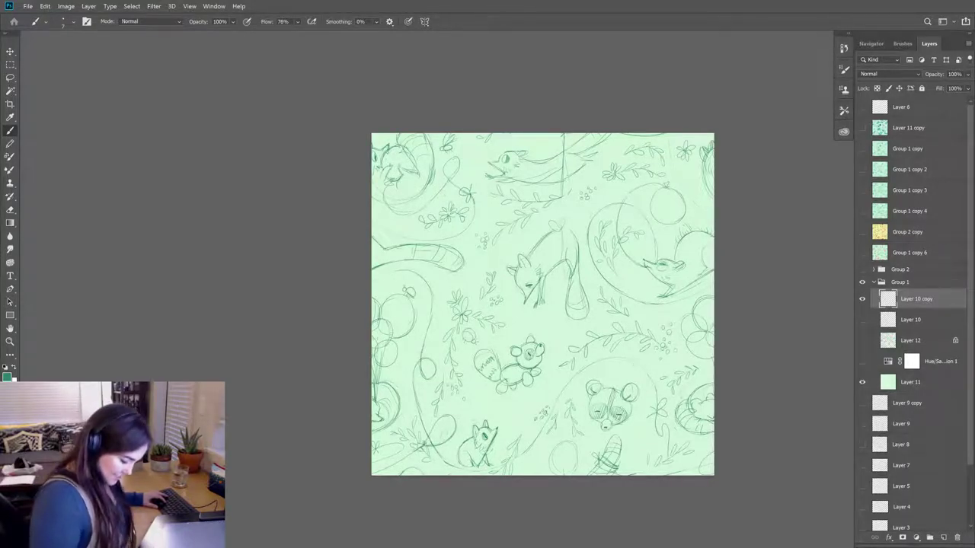
- Lasso the fox at the bottom left and start a free transform on it
{"action": "key", "text": "l"}
{"action": "mouse_move", "coordinate": [501, 412]}
{"action": "left_mouse_down"}
{"action": "mouse_move", "coordinate": [466, 425]}
{"action": "mouse_move", "coordinate": [454, 459]}
{"action": "mouse_move", "coordinate": [474, 471]}
{"action": "mouse_move", "coordinate": [492, 465]}
{"action": "mouse_move", "coordinate": [498, 415]}
{"action": "left_mouse_up"}
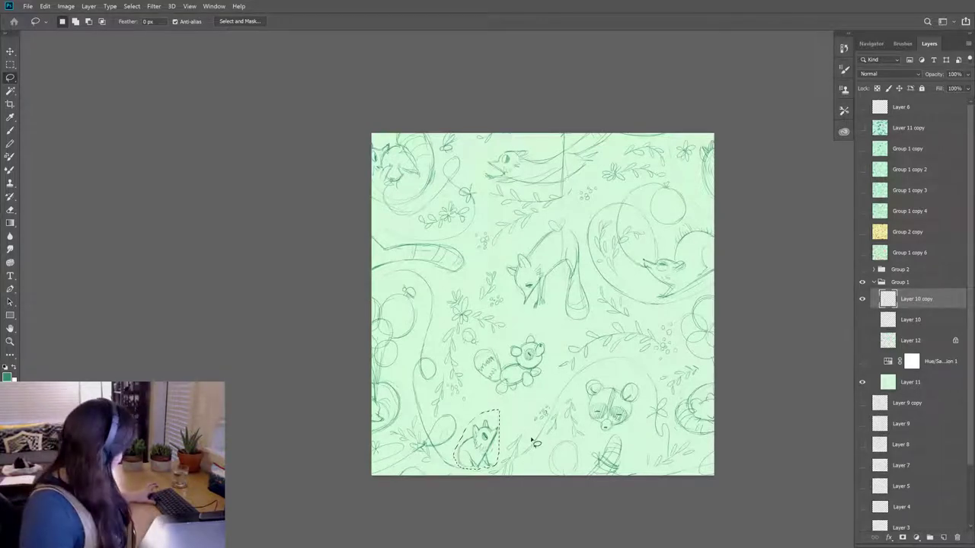
{"action": "key", "text": "ctrl+t"}
- Rotate the lassoed bottom fox about 12 degrees, commit the transform and deselect
{"action": "mouse_move", "coordinate": [537, 426]}
{"action": "left_mouse_down"}
{"action": "mouse_move", "coordinate": [529, 415]}
{"action": "mouse_move", "coordinate": [500, 437]}
{"action": "mouse_move", "coordinate": [539, 420]}
{"action": "mouse_move", "coordinate": [541, 428]}
{"action": "mouse_move", "coordinate": [513, 426]}
{"action": "mouse_move", "coordinate": [515, 403]}
{"action": "mouse_move", "coordinate": [522, 416]}
{"action": "left_mouse_up"}
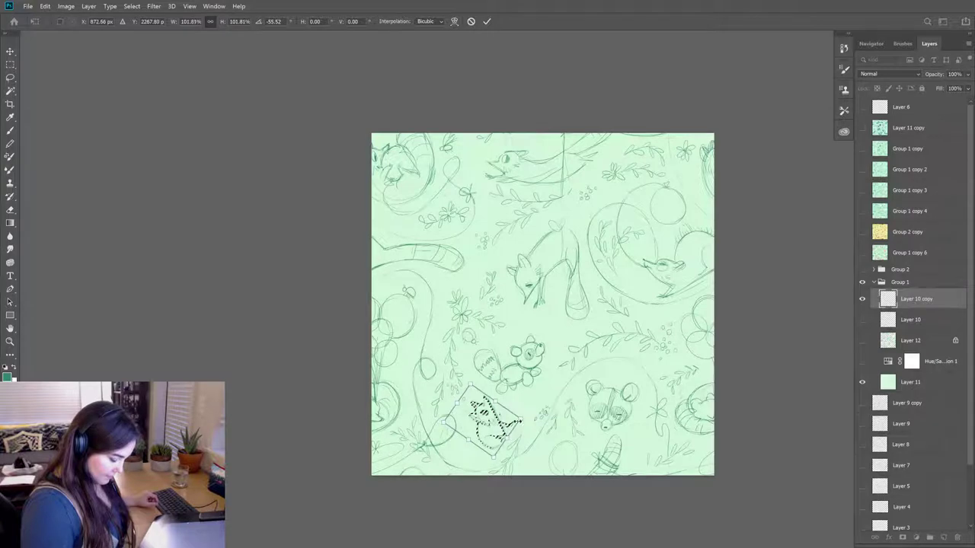
{"action": "key", "text": "Return"}
{"action": "key", "text": "ctrl+d"}
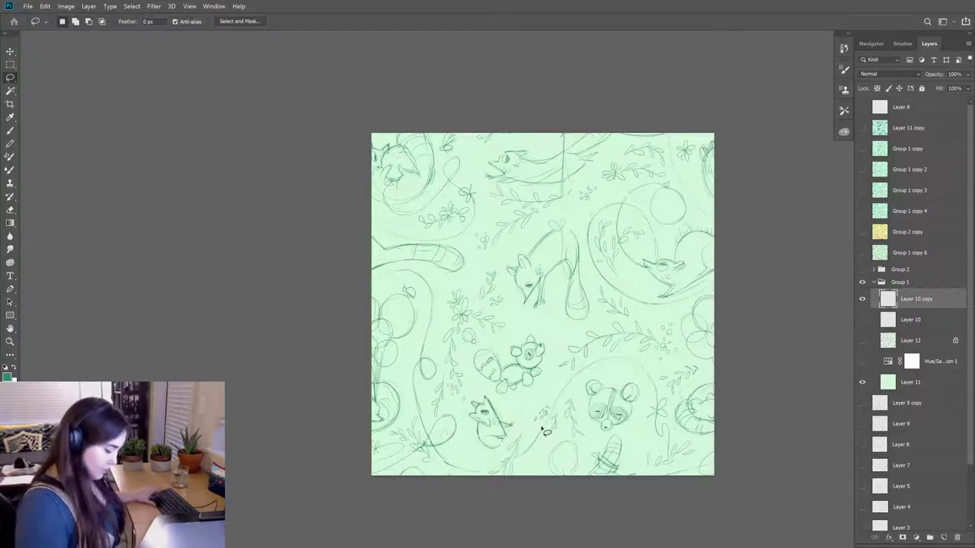
- Alternate pencil and eraser to redraw and clean lines around the small bear and bottom fox
{"action": "key", "text": "b"}
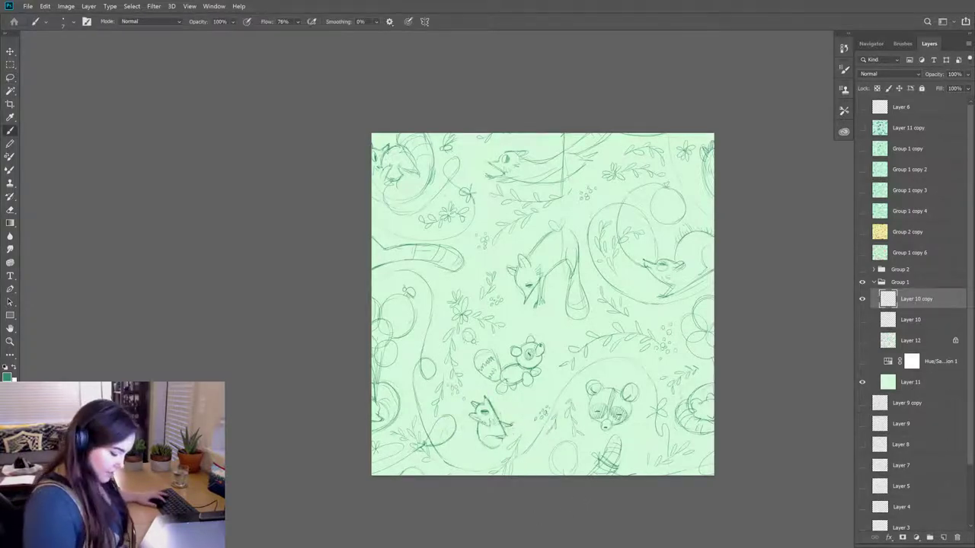
{"action": "key", "text": "e"}
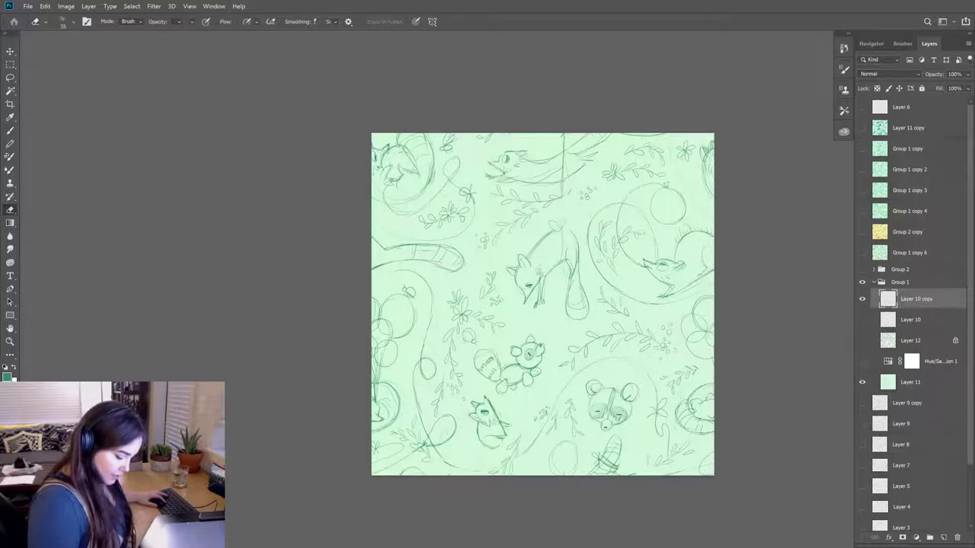
{"action": "key", "text": "b"}
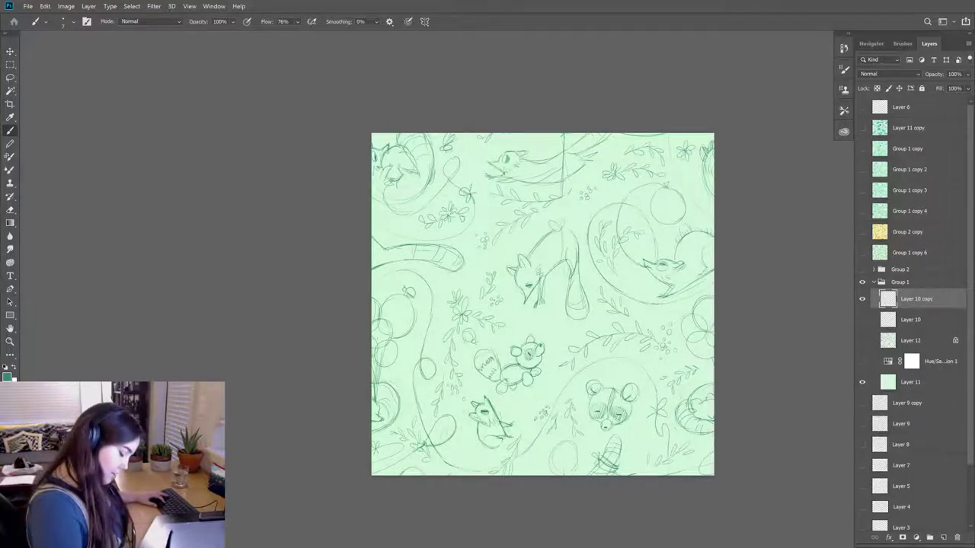
{"action": "key", "text": "e"}
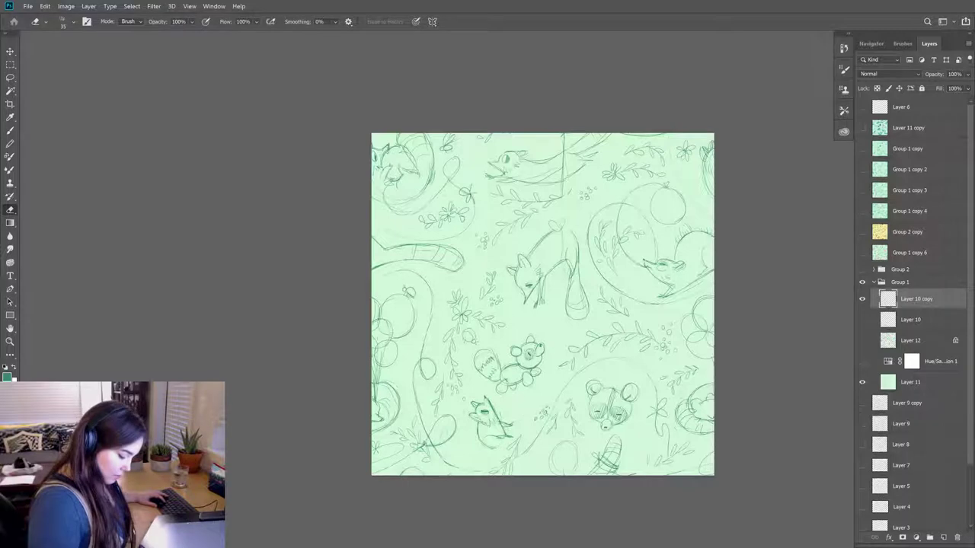
{"action": "key", "text": "b"}
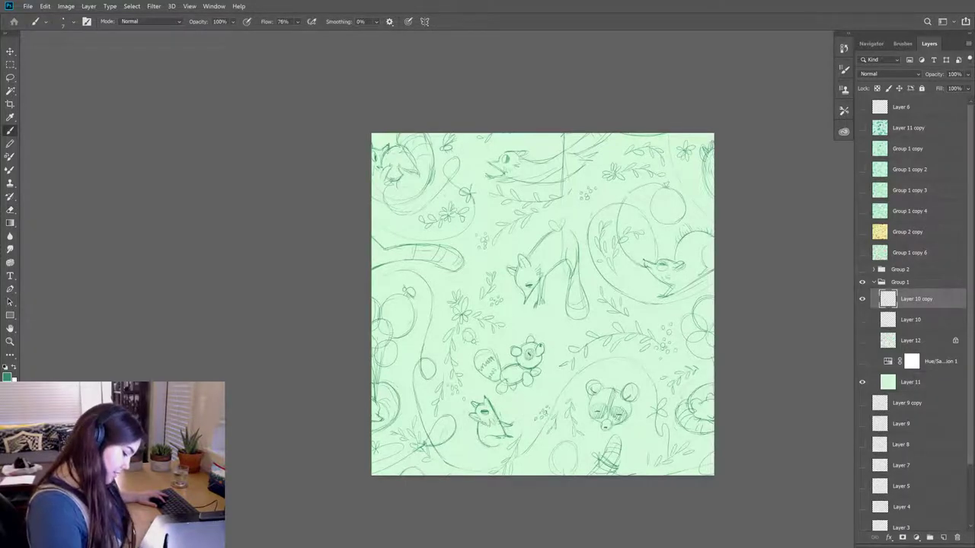
{"action": "key", "text": "e"}
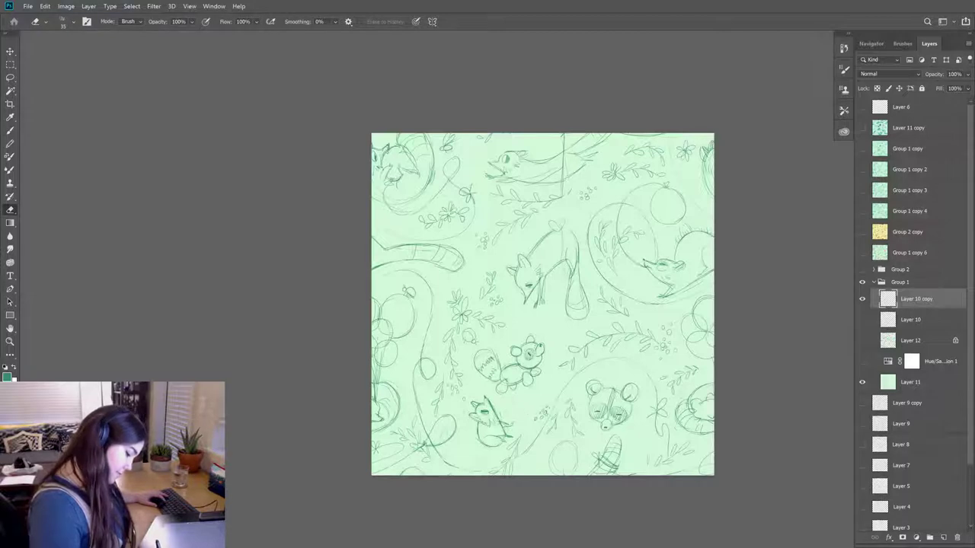
{"action": "key", "text": "b"}
{"action": "key", "text": "e"}
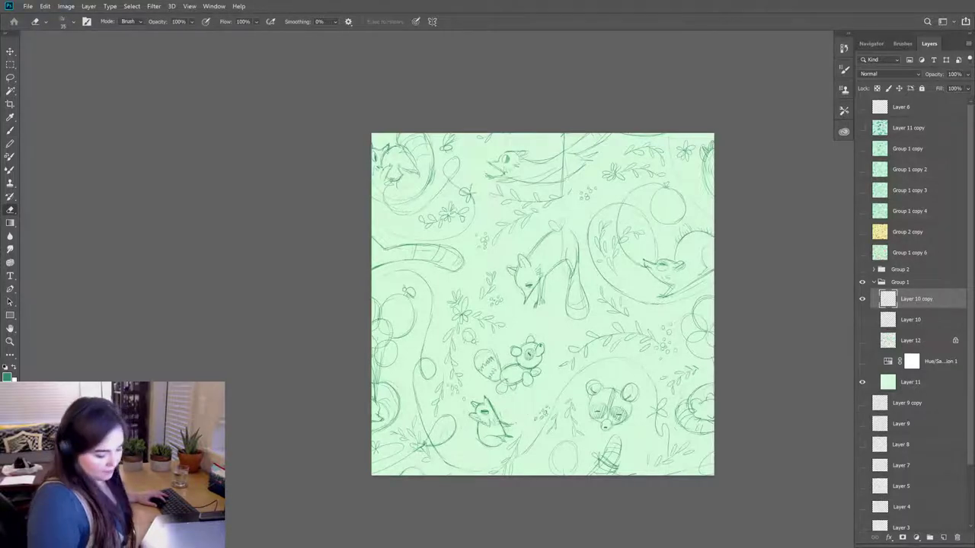
{"action": "key", "text": "b"}
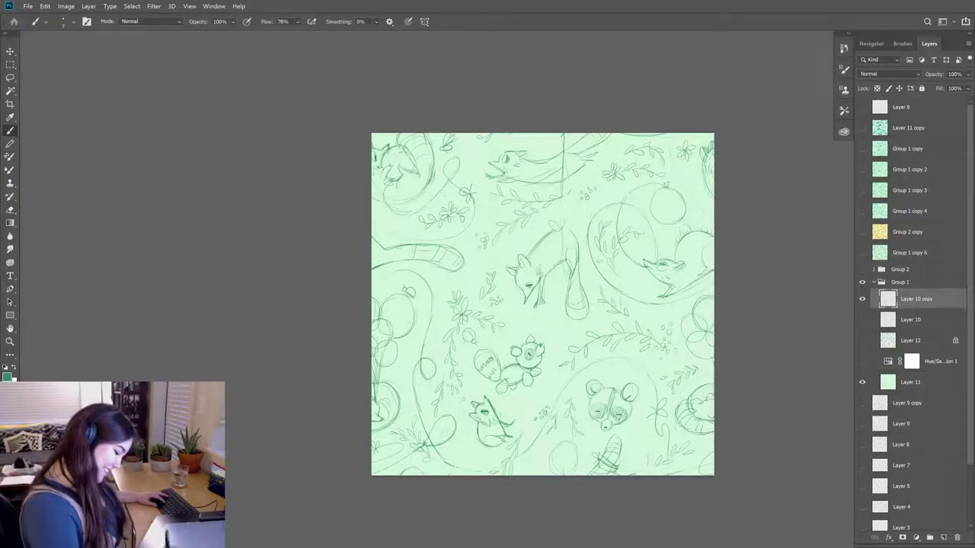
{"action": "key", "text": "e"}
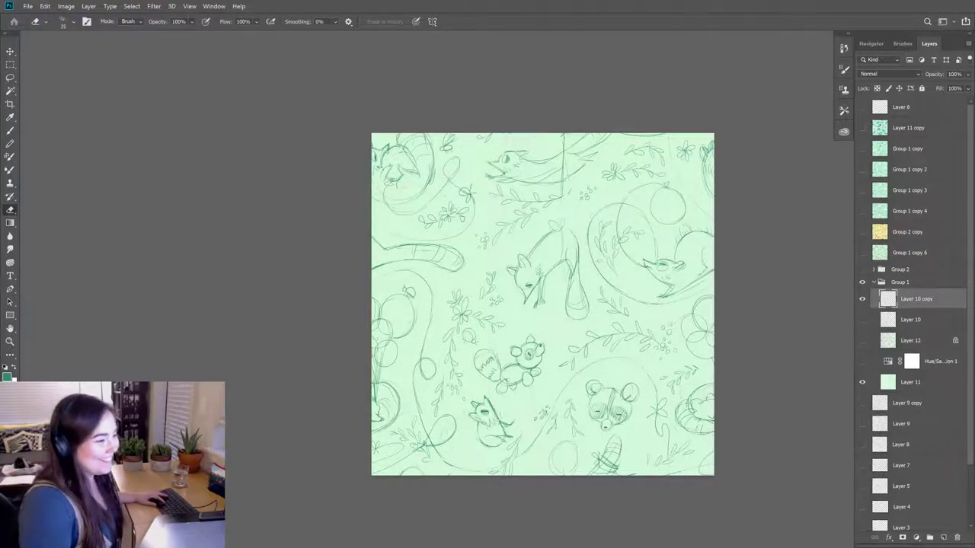
{"action": "key", "text": "b"}
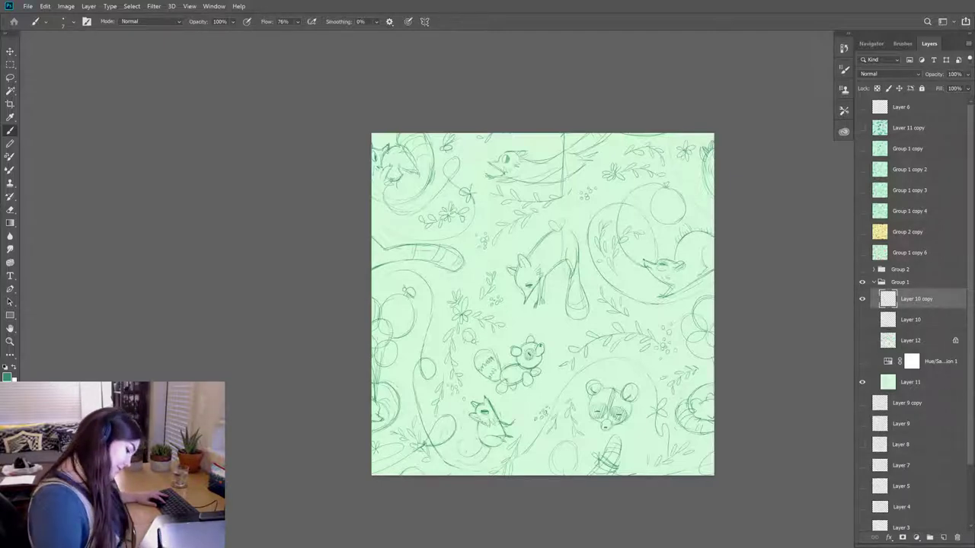
{"action": "key", "text": "e"}
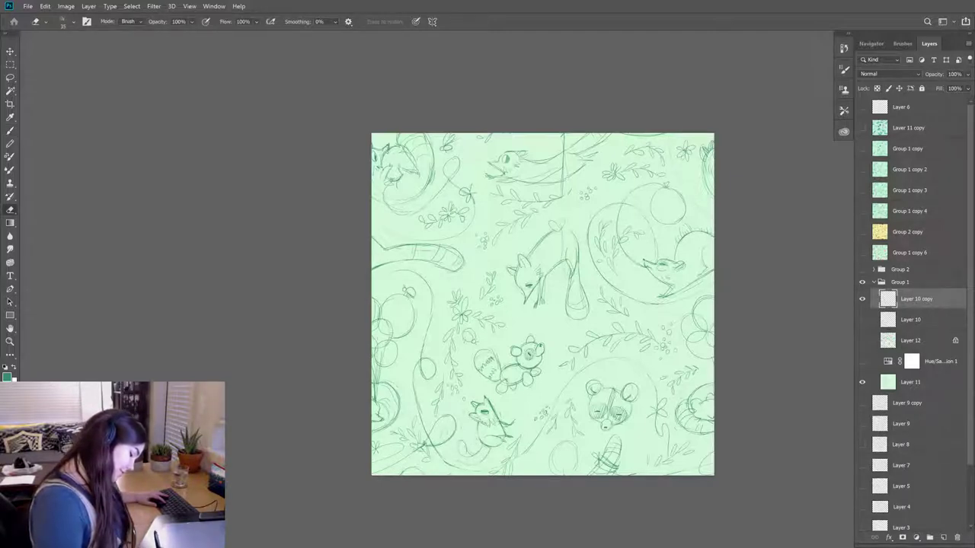
{"action": "key", "text": "b"}
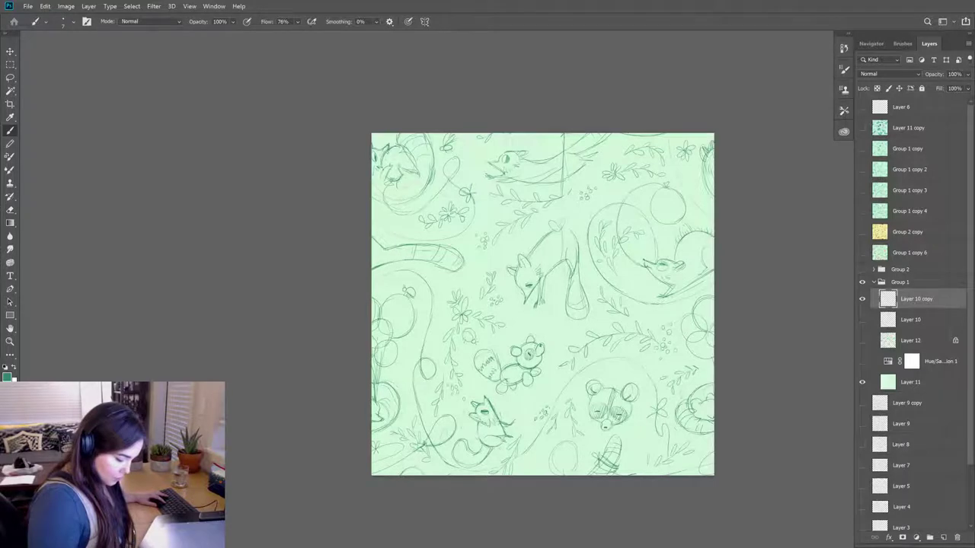
{"action": "key", "text": "e"}
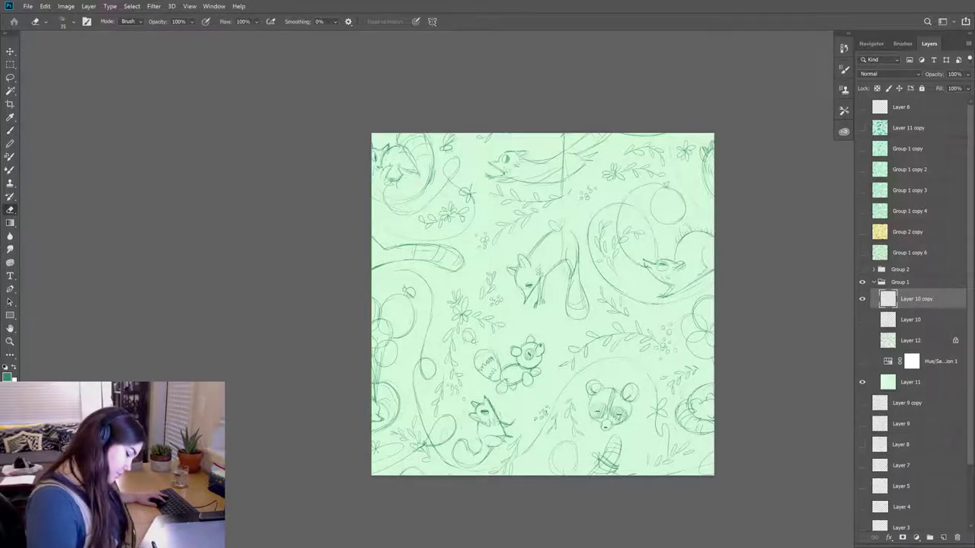
{"action": "key", "text": "b"}
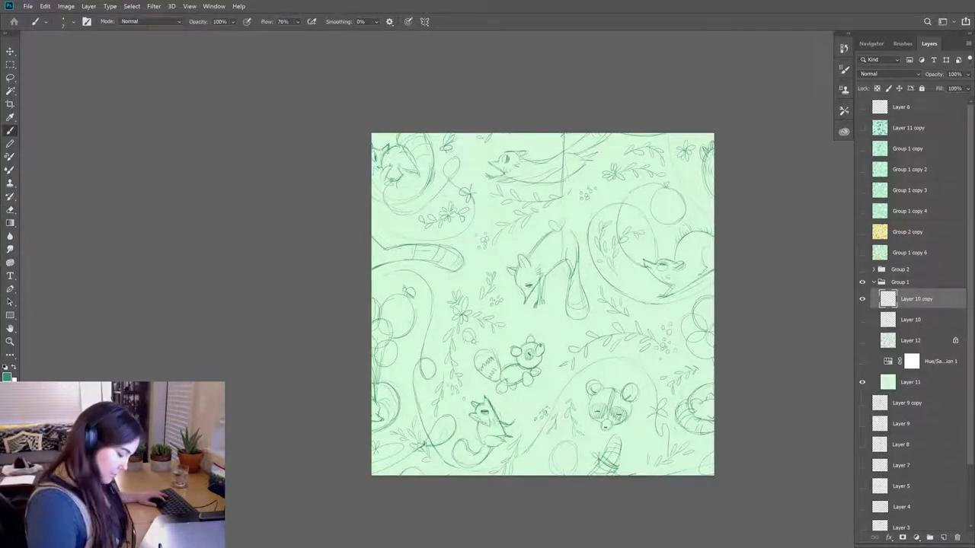
{"action": "key", "text": "e"}
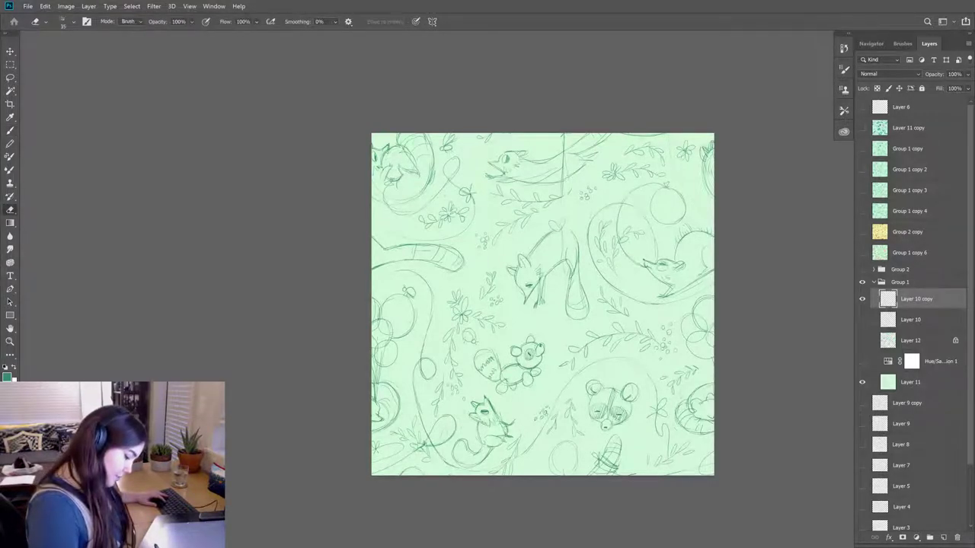
{"action": "key", "text": "b"}
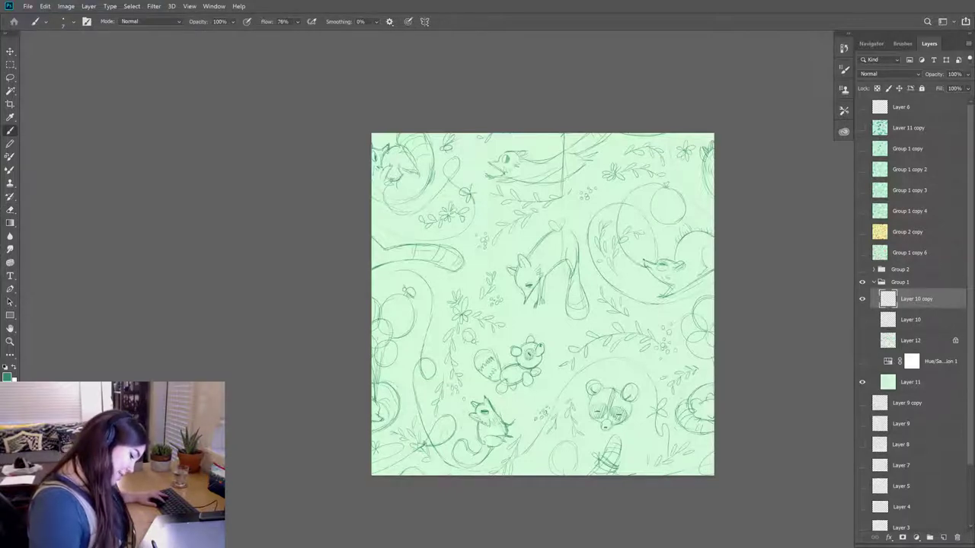
- Keep redrawing and erasing pencil lines around the foxes, bear, raccoons and leafy sprigs
{"action": "key", "text": "e"}
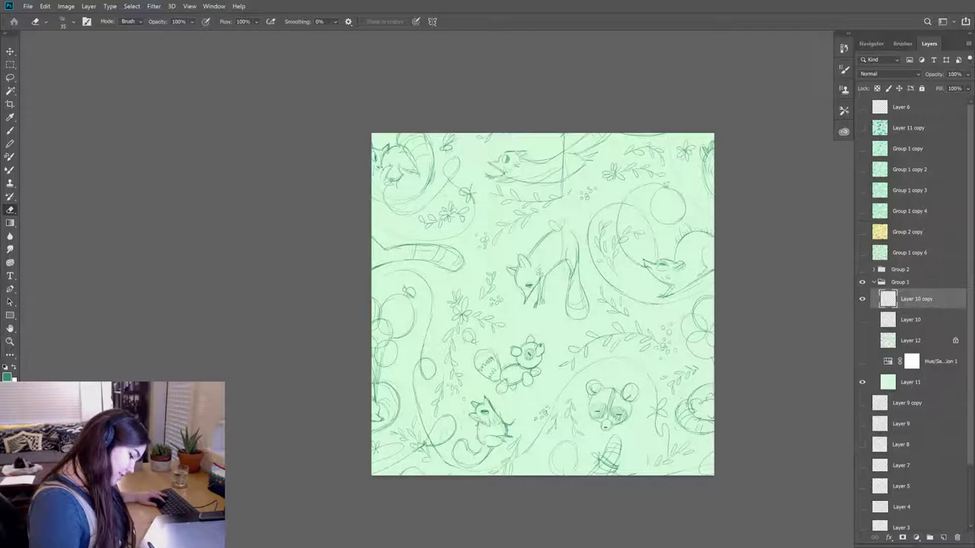
{"action": "key", "text": "b"}
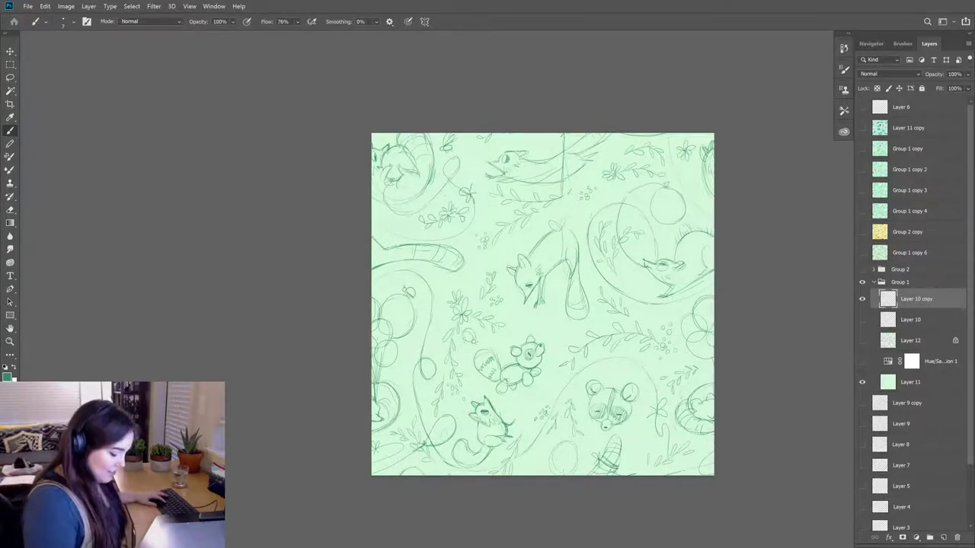
{"action": "key", "text": "e"}
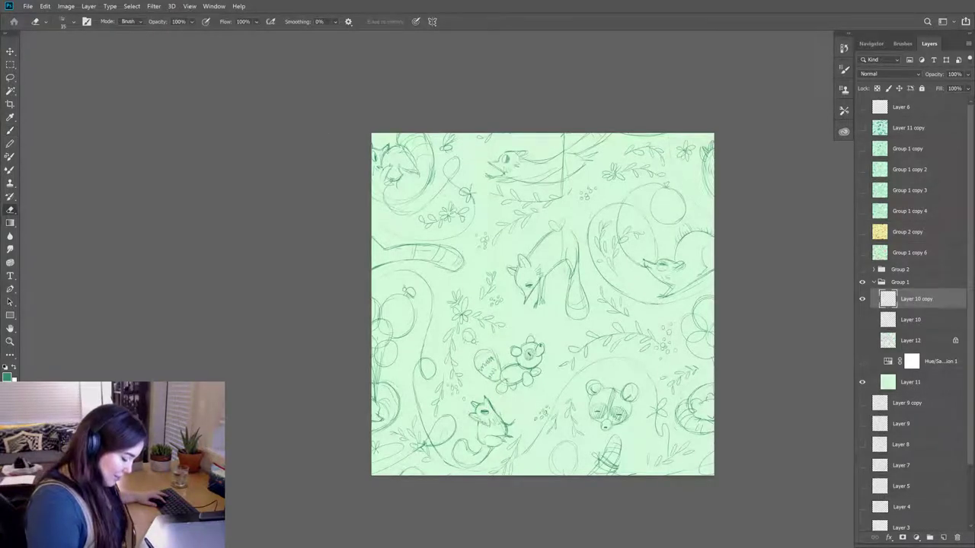
{"action": "key", "text": "b"}
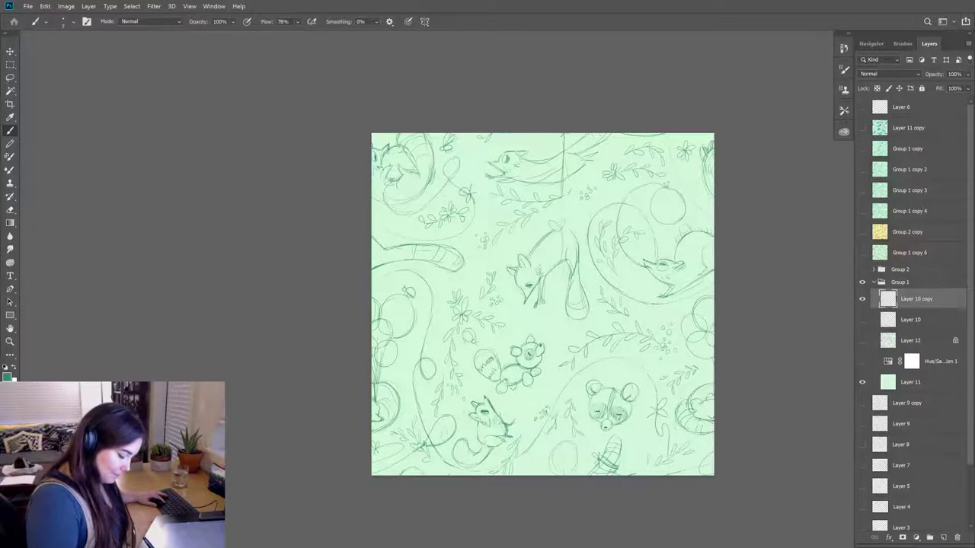
{"action": "key", "text": "e"}
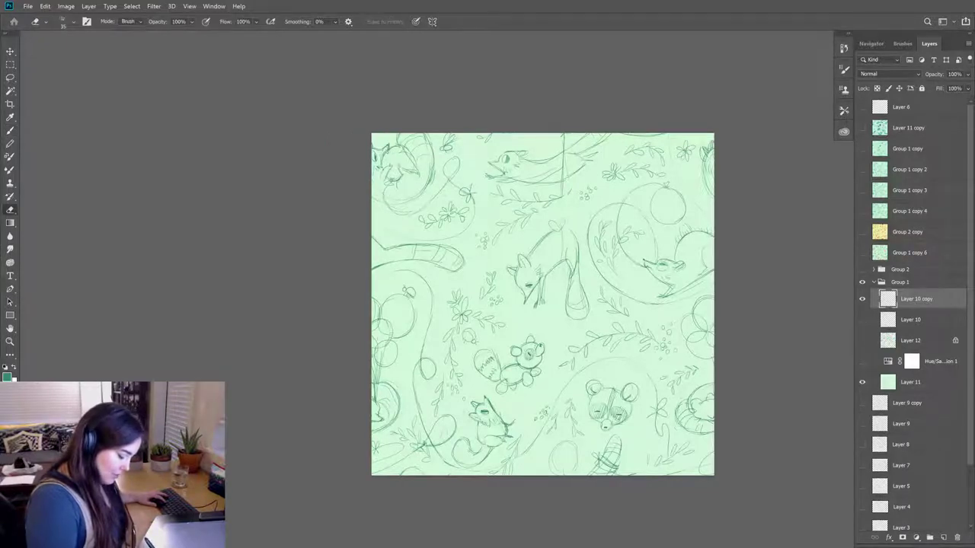
{"action": "key", "text": "b"}
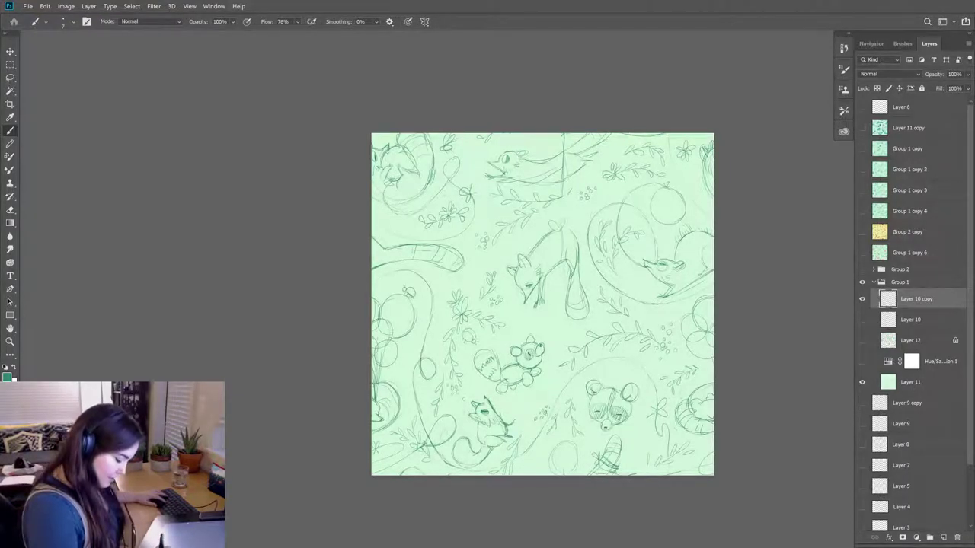
{"action": "key", "text": "e"}
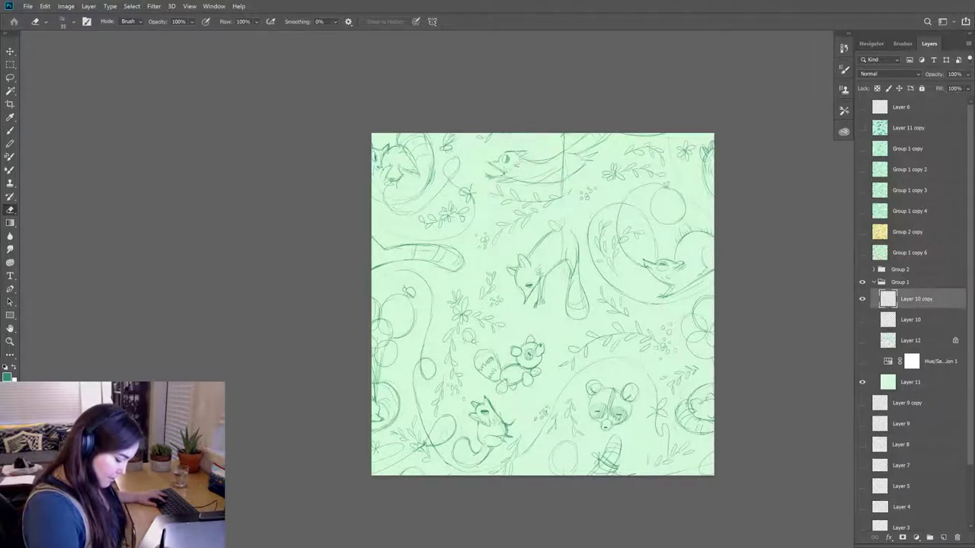
{"action": "key", "text": "b"}
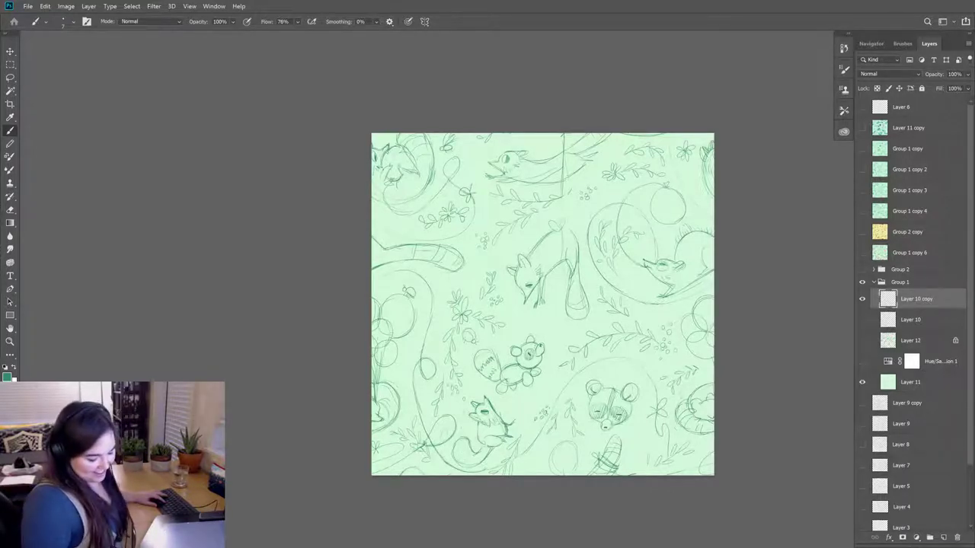
{"action": "key", "text": "e"}
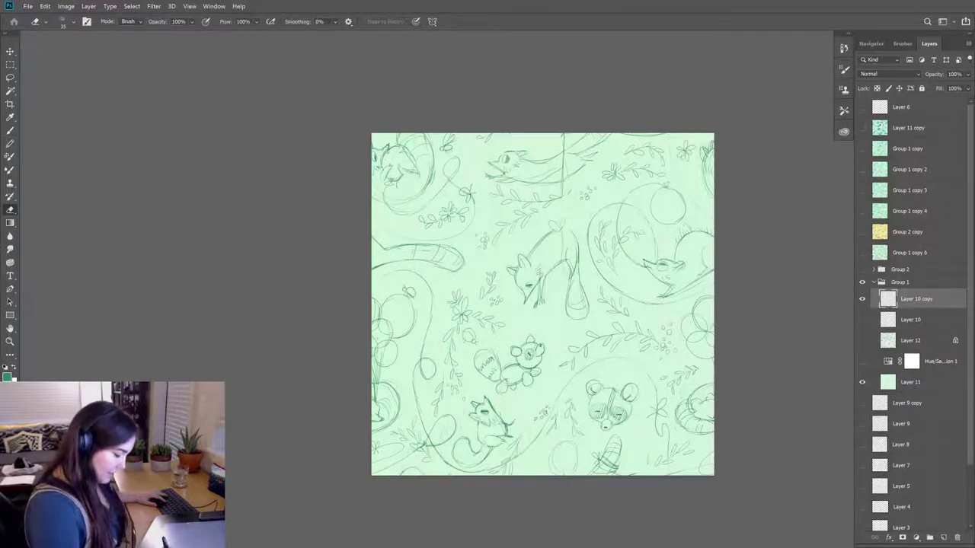
{"action": "key", "text": "b"}
{"action": "key", "text": "e"}
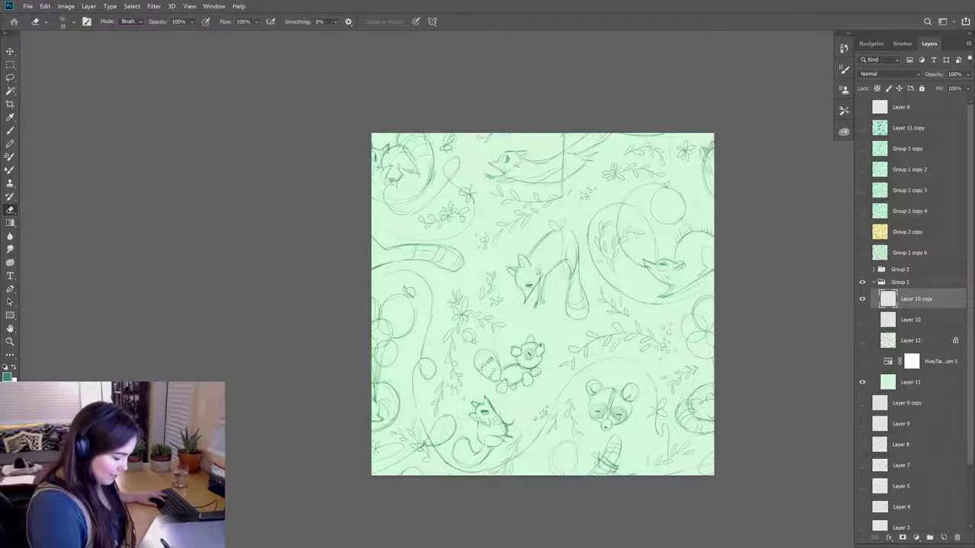
{"action": "key", "text": "b"}
{"action": "key", "text": "e"}
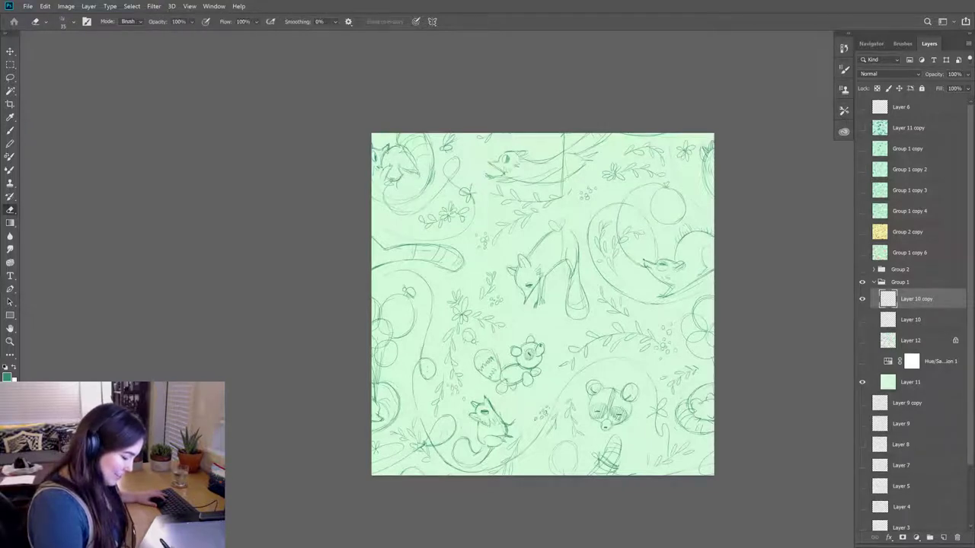
{"action": "key", "text": "b"}
{"action": "key", "text": "e"}
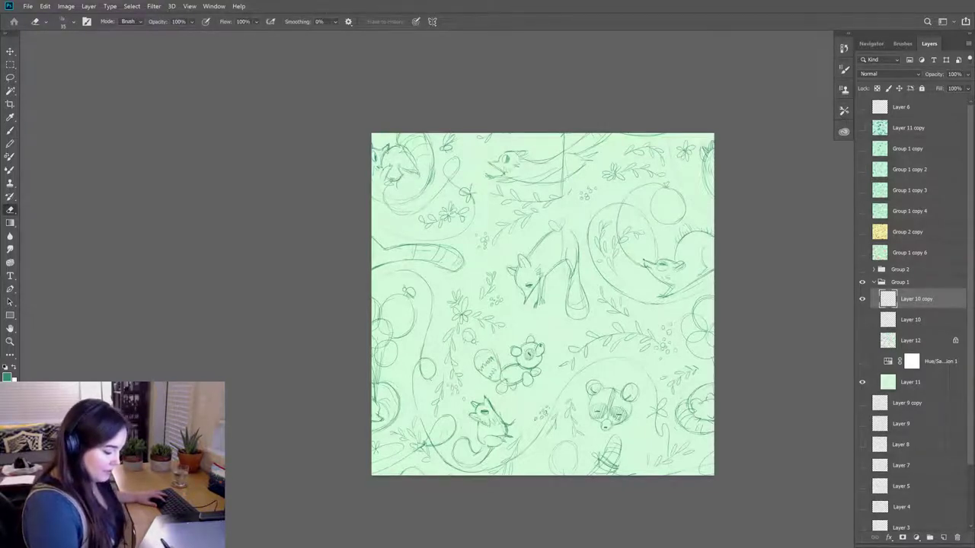
{"action": "key", "text": "b"}
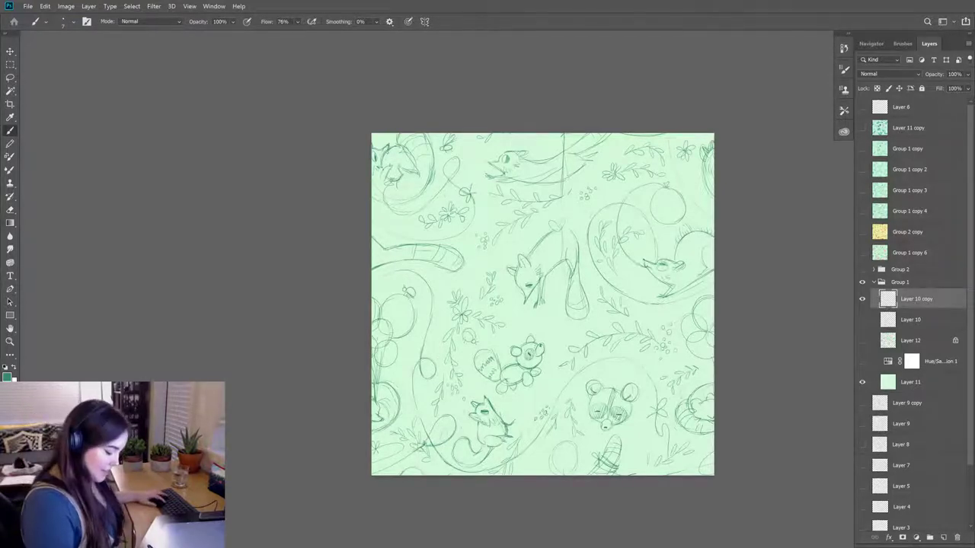
{"action": "key", "text": "e"}
{"action": "key", "text": "b"}
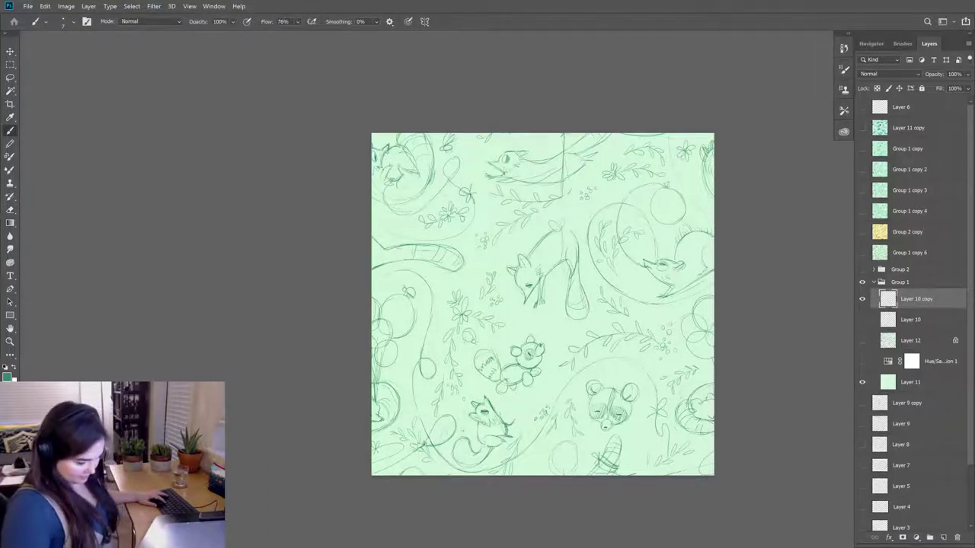
{"action": "key", "text": "e"}
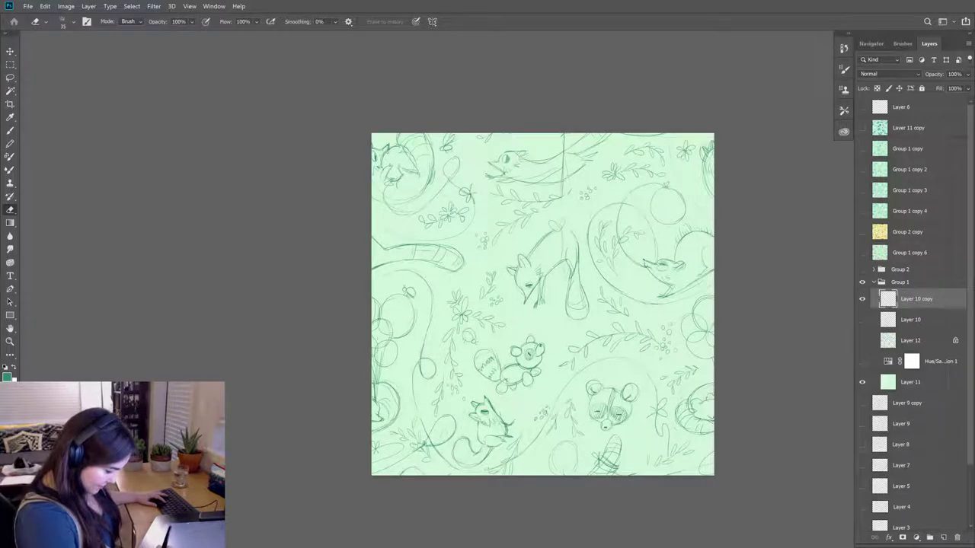
{"action": "key", "text": "b"}
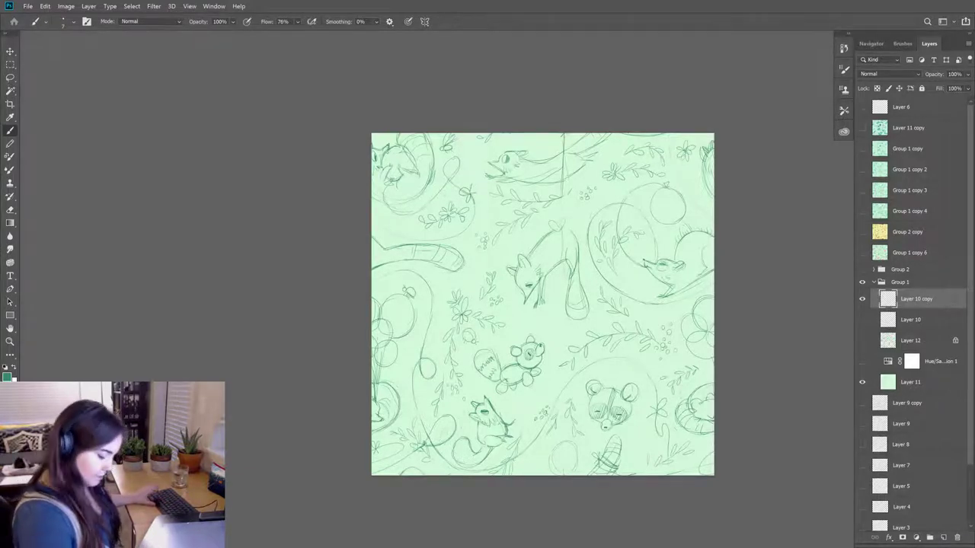
{"action": "key", "text": "r"}
{"action": "left_click_drag", "start_coordinate": [743, 366], "coordinate": [661, 140]}
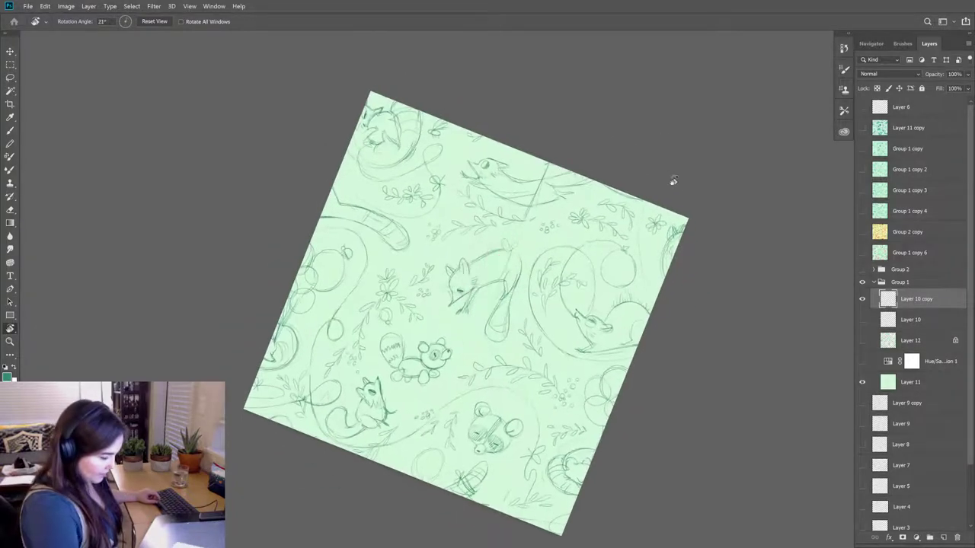
- Level the canvas view and lasso the leafy sprig to the left of the small bear
{"action": "left_click_drag", "start_coordinate": [731, 363], "coordinate": [731, 285]}
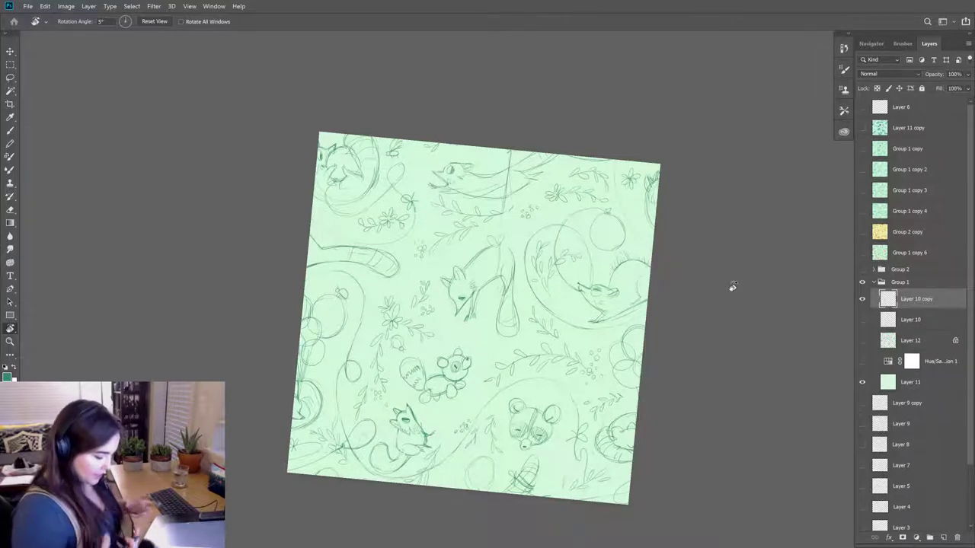
{"action": "left_click_drag", "start_coordinate": [641, 409], "coordinate": [680, 373]}
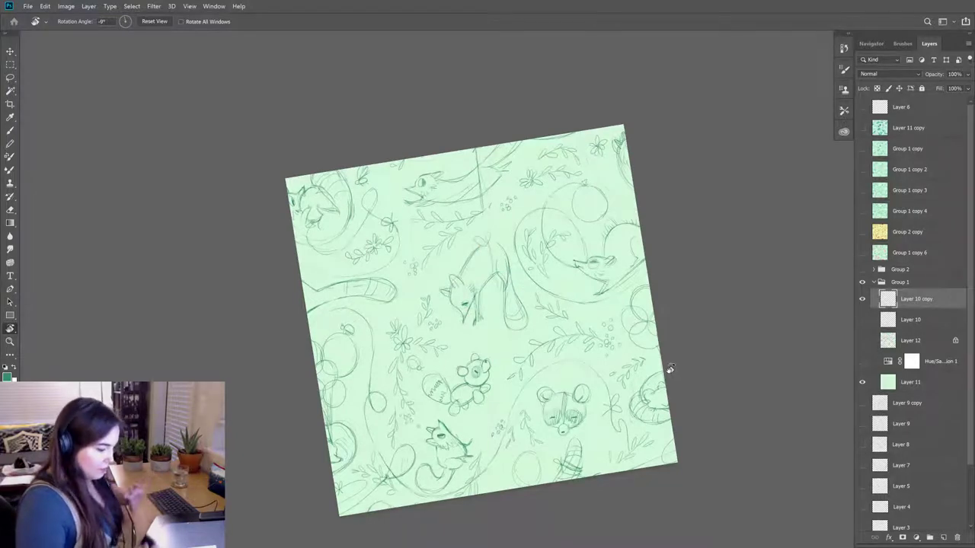
{"action": "key", "text": "l"}
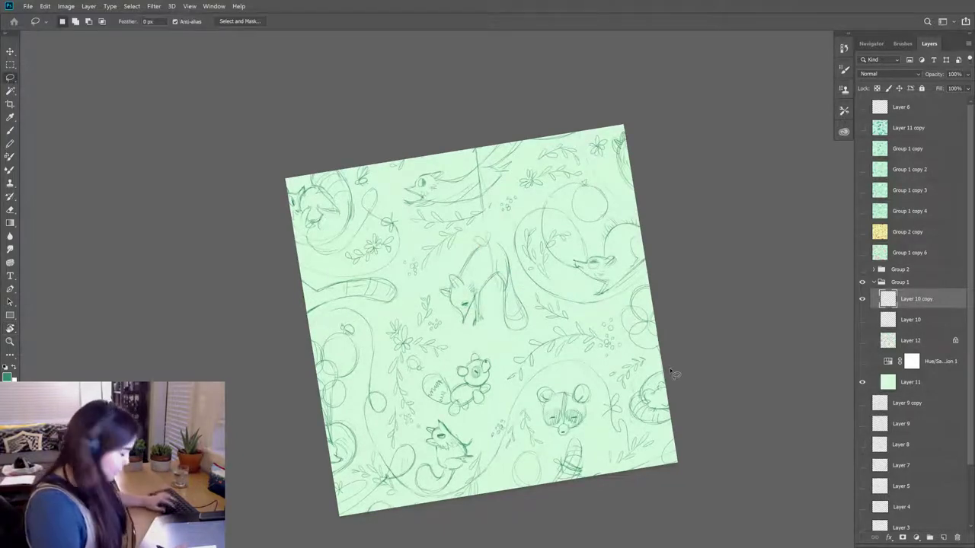
{"action": "mouse_move", "coordinate": [410, 415]}
{"action": "left_mouse_down"}
{"action": "mouse_move", "coordinate": [424, 424]}
{"action": "mouse_move", "coordinate": [418, 389]}
{"action": "left_mouse_up"}
{"action": "mouse_move", "coordinate": [457, 342]}
{"action": "left_mouse_down"}
{"action": "mouse_move", "coordinate": [439, 298]}
{"action": "mouse_move", "coordinate": [418, 297]}
{"action": "mouse_move", "coordinate": [386, 318]}
{"action": "left_mouse_up"}
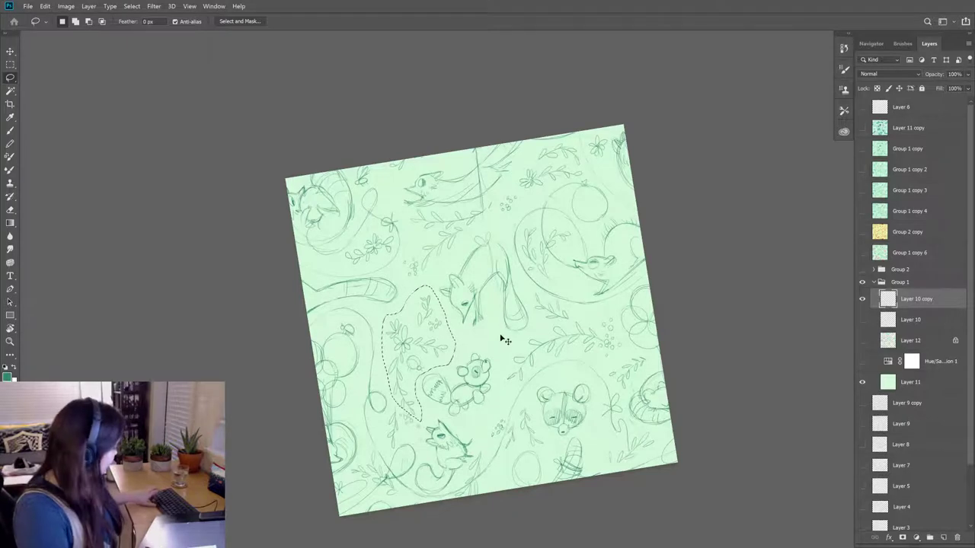
- Rotate the selected sprig slightly, shift it up-left, apply the transform and deselect
{"action": "key", "text": "ctrl+t"}
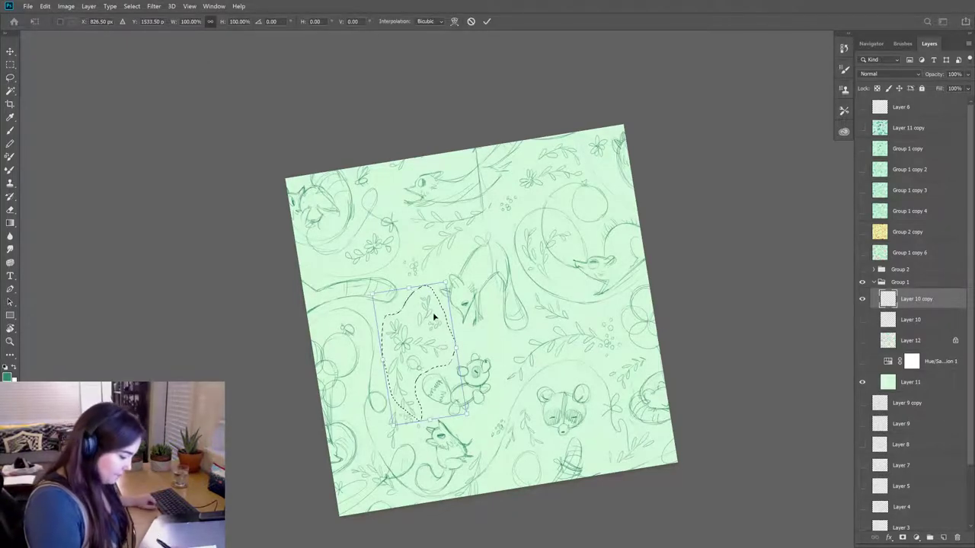
{"action": "left_click_drag", "start_coordinate": [479, 349], "coordinate": [487, 332]}
{"action": "mouse_move", "coordinate": [439, 364]}
{"action": "left_mouse_down"}
{"action": "mouse_move", "coordinate": [427, 347]}
{"action": "mouse_move", "coordinate": [430, 363]}
{"action": "mouse_move", "coordinate": [495, 329]}
{"action": "mouse_move", "coordinate": [424, 358]}
{"action": "left_mouse_up"}
{"action": "key", "text": "Return"}
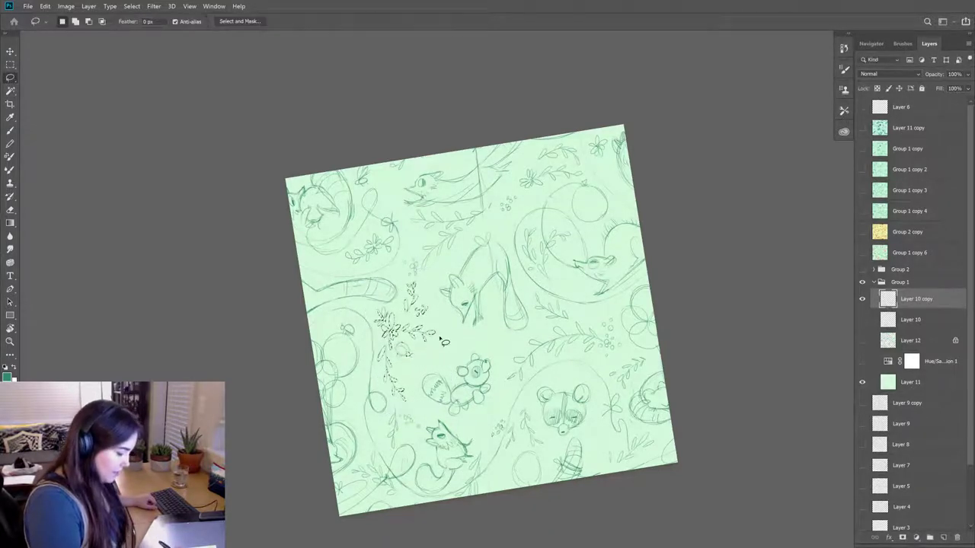
{"action": "key", "text": "ctrl+d"}
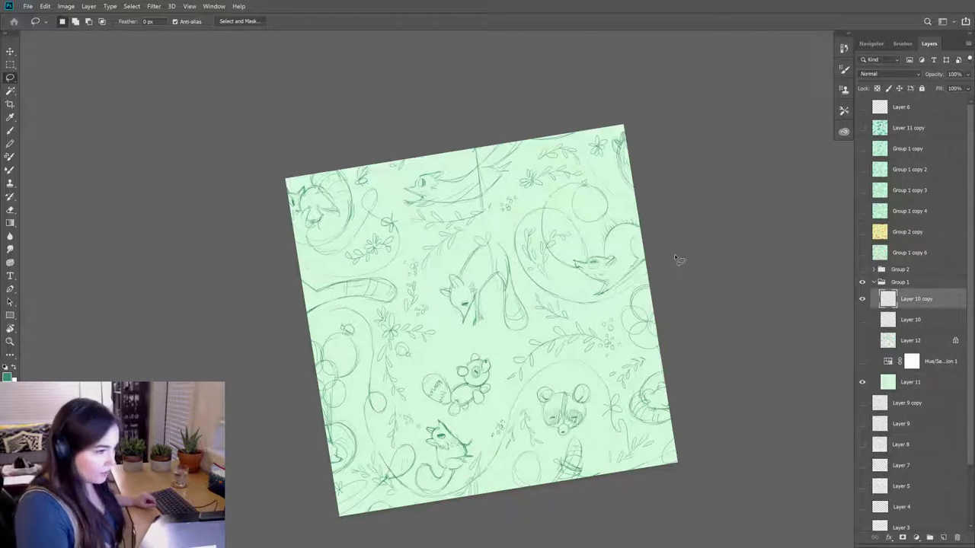
- Move the teddy-bear sketch up and slightly left, then lasso the small animal below it
{"action": "mouse_move", "coordinate": [478, 344]}
{"action": "left_mouse_down"}
{"action": "mouse_move", "coordinate": [463, 351]}
{"action": "mouse_move", "coordinate": [434, 407]}
{"action": "mouse_move", "coordinate": [489, 424]}
{"action": "mouse_move", "coordinate": [477, 344]}
{"action": "left_mouse_up"}
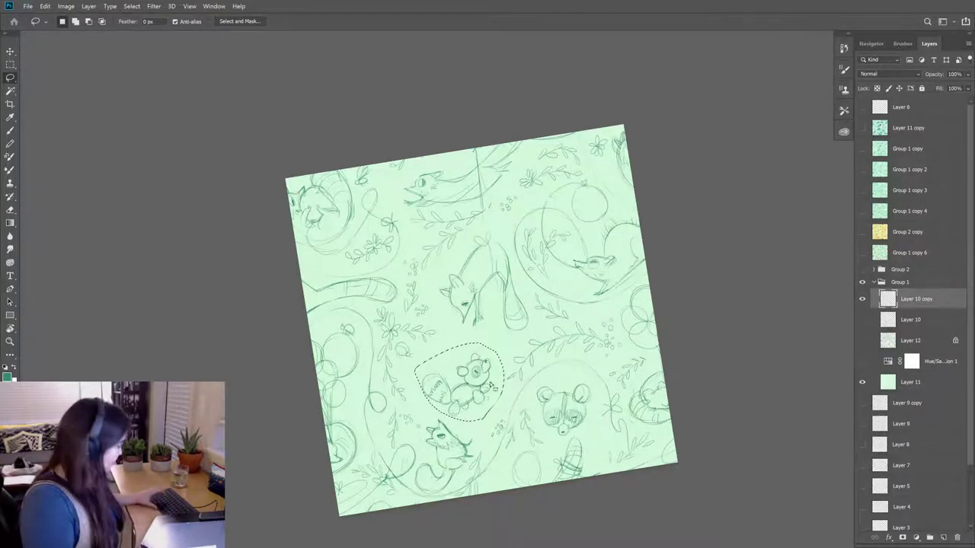
{"action": "key", "text": "v"}
{"action": "left_click_drag", "start_coordinate": [485, 388], "coordinate": [481, 373]}
{"action": "key", "text": "ctrl+d"}
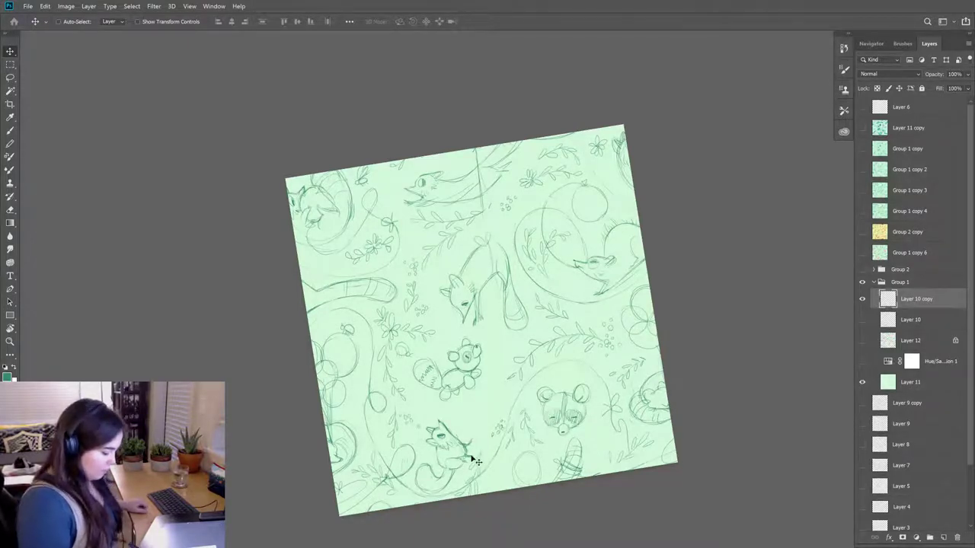
{"action": "key", "text": "l"}
{"action": "mouse_move", "coordinate": [472, 464]}
{"action": "left_mouse_down"}
{"action": "mouse_move", "coordinate": [474, 423]}
{"action": "mouse_move", "coordinate": [440, 413]}
{"action": "mouse_move", "coordinate": [425, 425]}
{"action": "mouse_move", "coordinate": [412, 478]}
{"action": "mouse_move", "coordinate": [435, 495]}
{"action": "mouse_move", "coordinate": [470, 467]}
{"action": "left_mouse_up"}
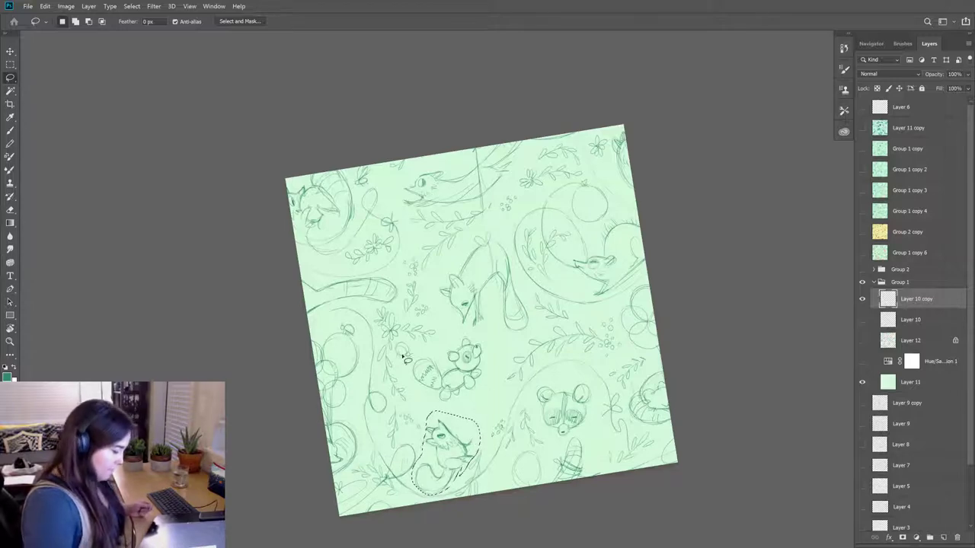
- Flip the selected animal sketch horizontally, rotate it 66.38°, apply and deselect
{"action": "left_click", "coordinate": [65, 6]}
{"action": "mouse_move", "coordinate": [45, 6]}
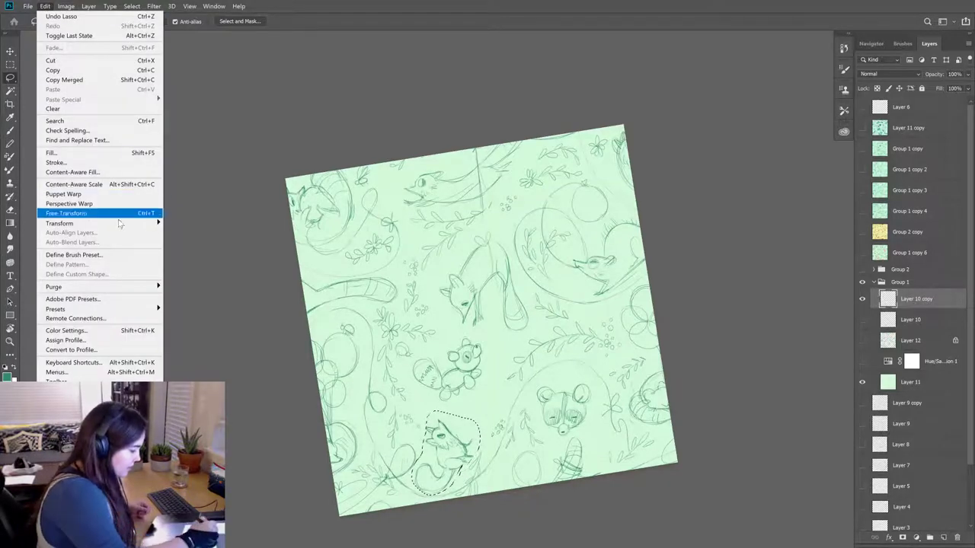
{"action": "mouse_move", "coordinate": [121, 224]}
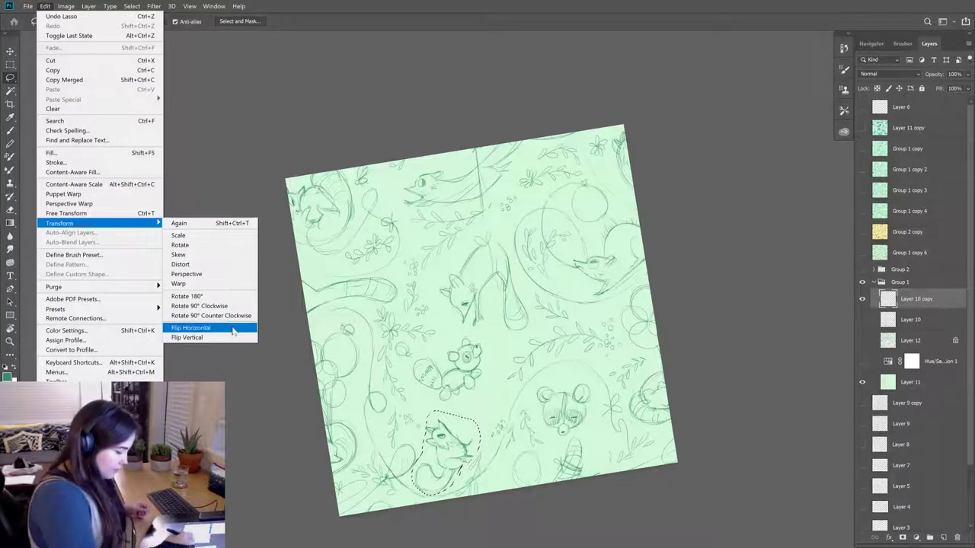
{"action": "left_click", "coordinate": [231, 328]}
{"action": "key", "text": "ctrl+t"}
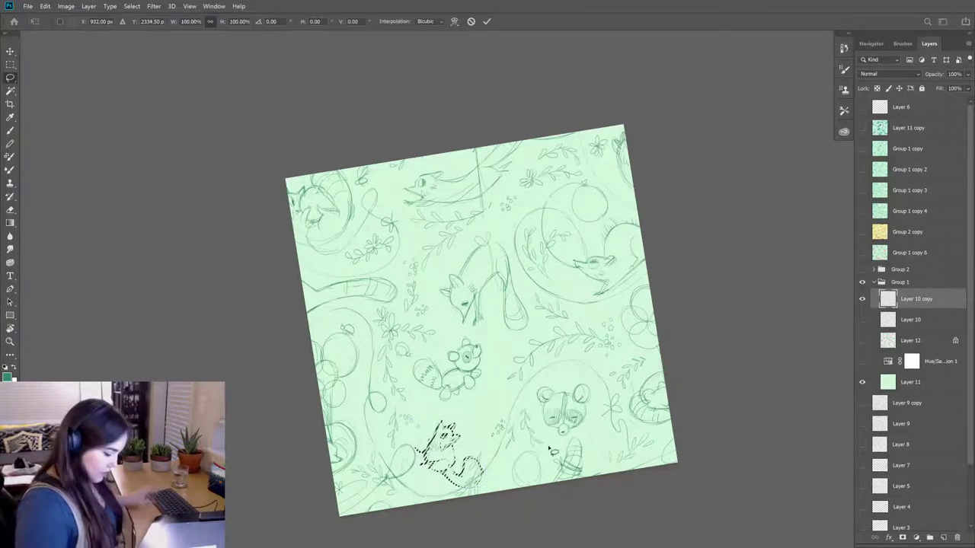
{"action": "mouse_move", "coordinate": [496, 429]}
{"action": "left_mouse_down"}
{"action": "mouse_move", "coordinate": [503, 412]}
{"action": "mouse_move", "coordinate": [507, 455]}
{"action": "mouse_move", "coordinate": [476, 419]}
{"action": "mouse_move", "coordinate": [475, 439]}
{"action": "mouse_move", "coordinate": [488, 441]}
{"action": "left_mouse_up"}
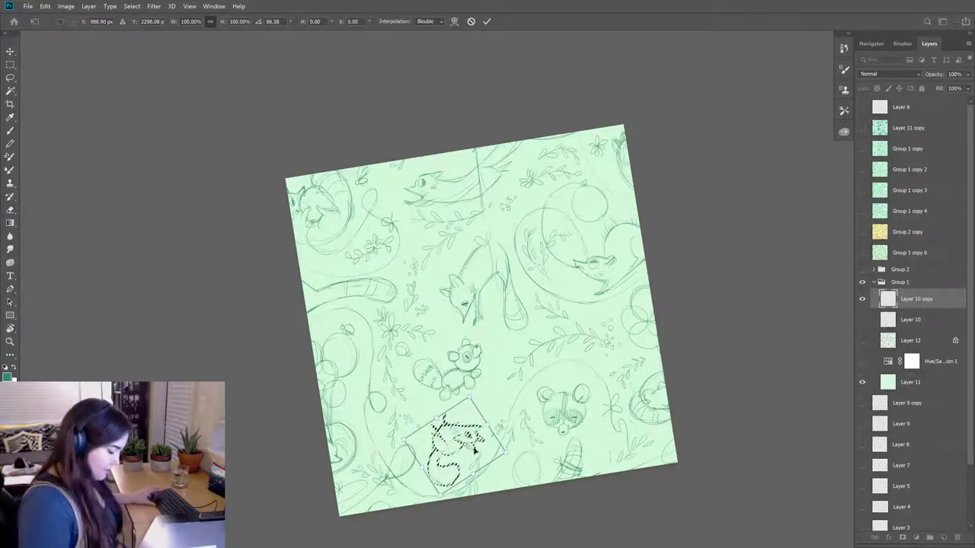
{"action": "key", "text": "Return"}
{"action": "key", "text": "ctrl+d"}
- Rotate the canvas view to a diamond angle for drawing and zoom in
{"action": "key", "text": "r"}
{"action": "mouse_move", "coordinate": [579, 460]}
{"action": "left_mouse_down"}
{"action": "mouse_move", "coordinate": [690, 250]}
{"action": "mouse_move", "coordinate": [469, 99]}
{"action": "mouse_move", "coordinate": [305, 335]}
{"action": "mouse_move", "coordinate": [487, 480]}
{"action": "mouse_move", "coordinate": [636, 360]}
{"action": "mouse_move", "coordinate": [625, 206]}
{"action": "left_mouse_up"}
{"action": "mouse_move", "coordinate": [723, 413]}
{"action": "left_mouse_down"}
{"action": "mouse_move", "coordinate": [751, 342]}
{"action": "mouse_move", "coordinate": [747, 224]}
{"action": "mouse_move", "coordinate": [683, 303]}
{"action": "left_mouse_up"}
{"action": "scroll", "coordinate": [683, 303], "scroll_direction": "up", "scroll_amount": 3}
- Touch up pencil lines across the tile, alternating brush strokes with eraser cleanups
{"action": "key", "text": "e"}
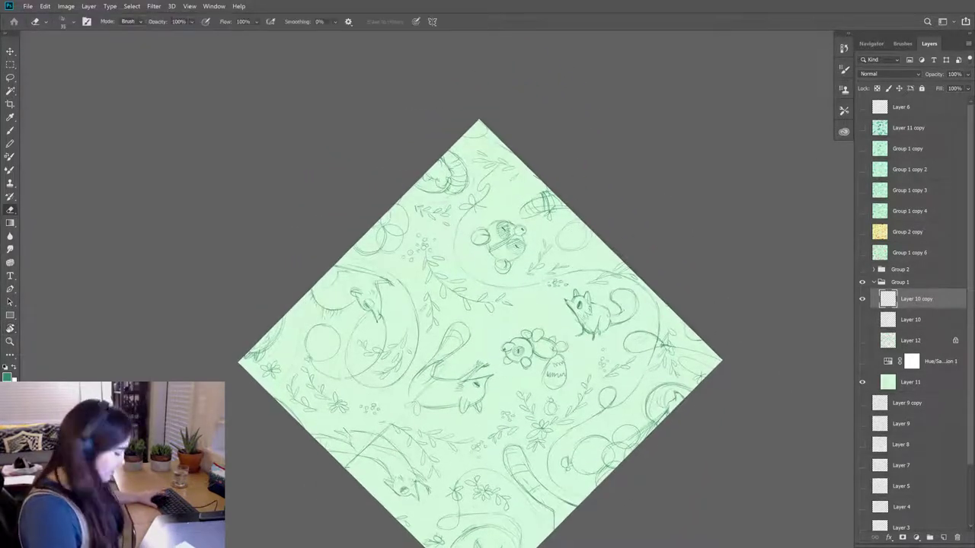
{"action": "key", "text": "b"}
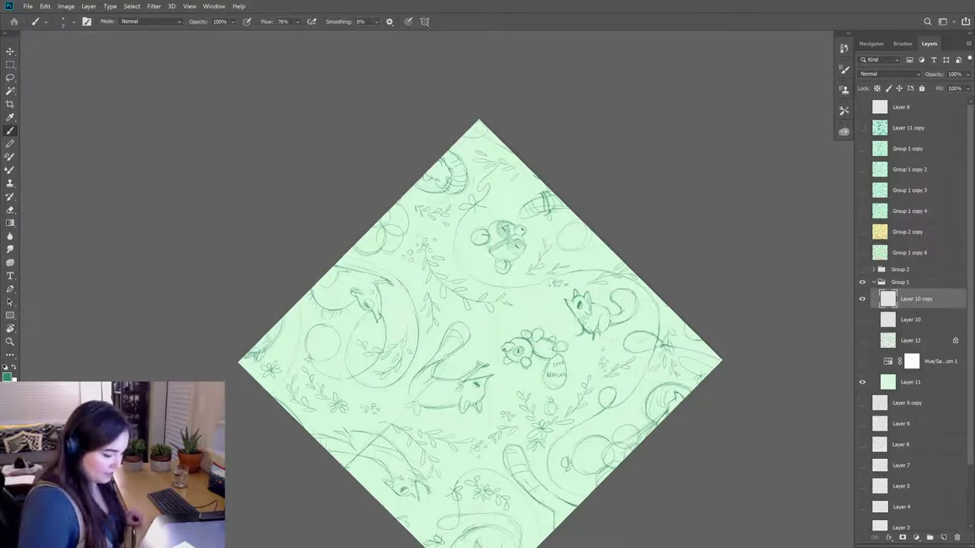
{"action": "key", "text": "e"}
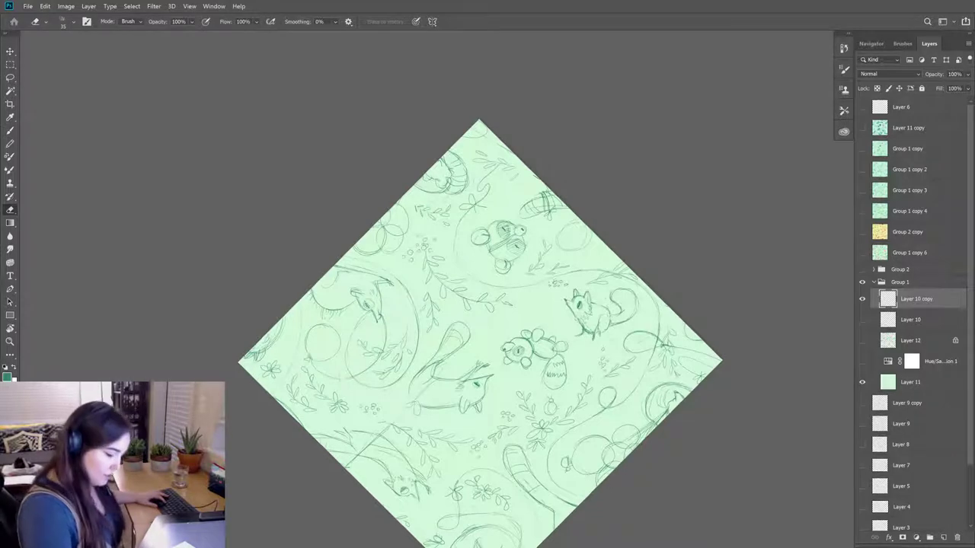
{"action": "key", "text": "b"}
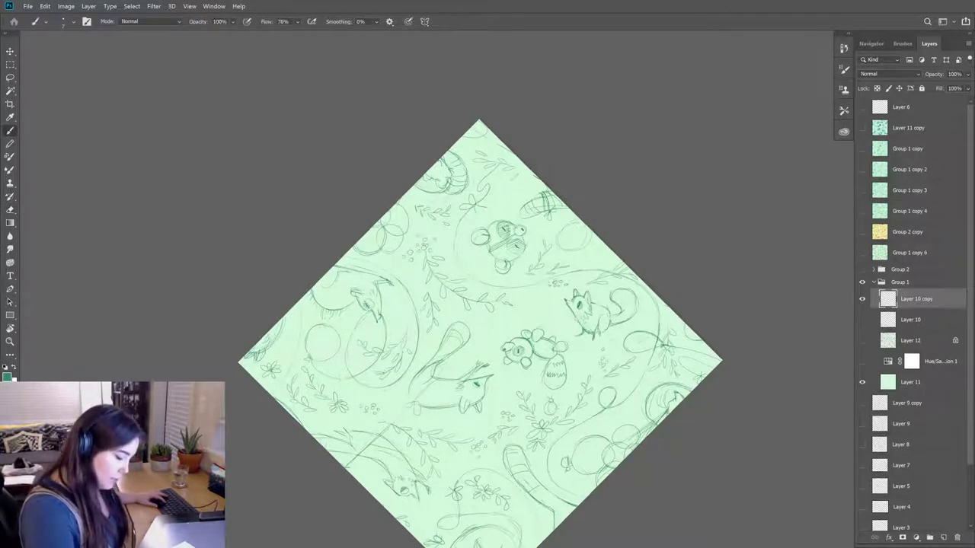
{"action": "key", "text": "e"}
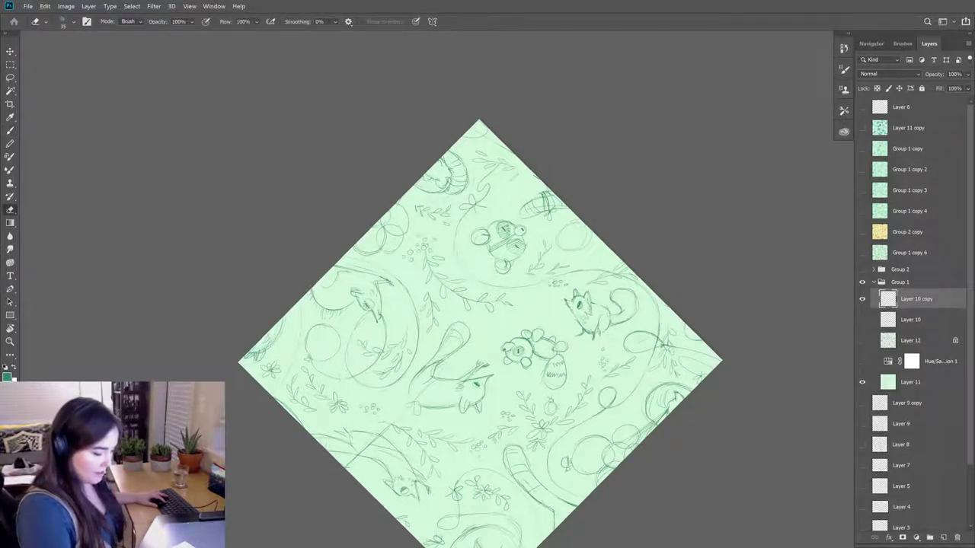
{"action": "key", "text": "b"}
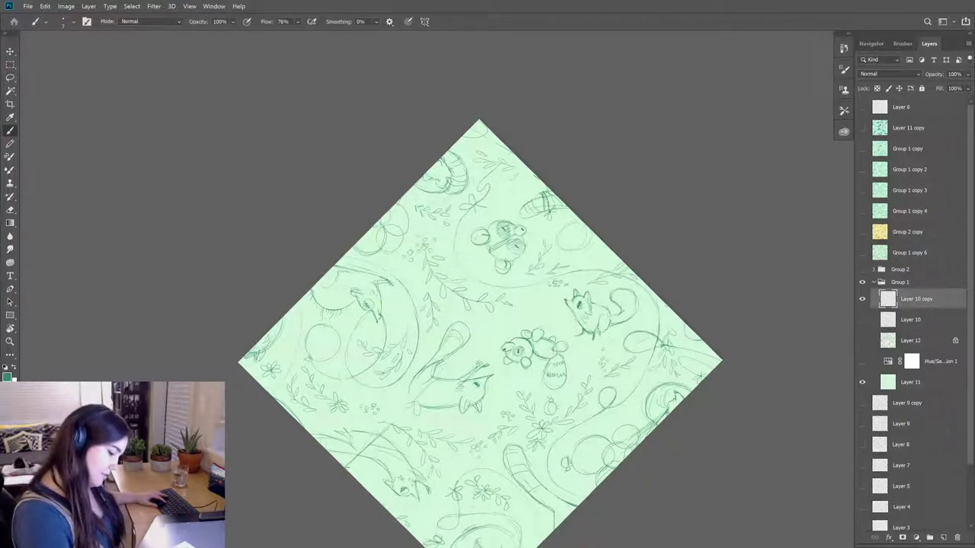
{"action": "key", "text": "e"}
{"action": "key", "text": "b"}
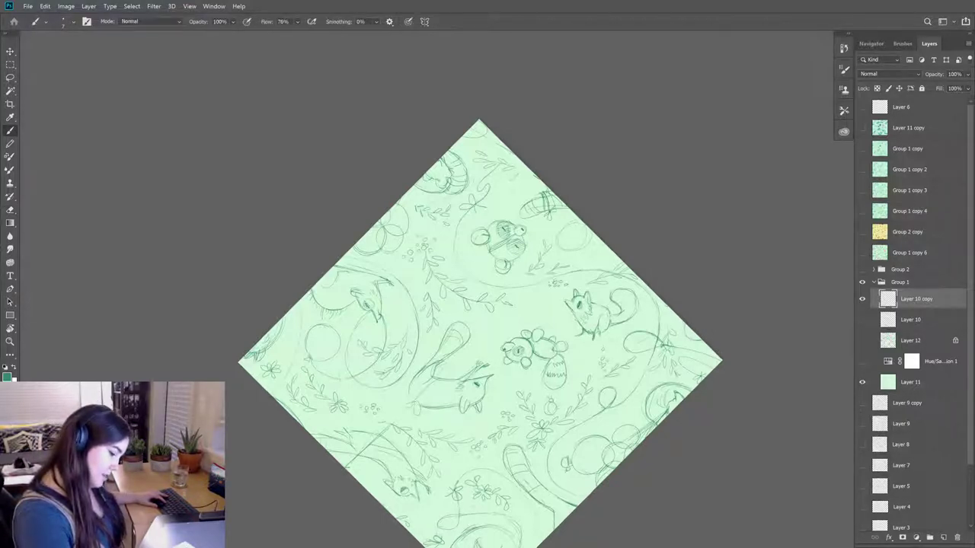
{"action": "key", "text": "e"}
{"action": "key", "text": "b"}
- Finish refining lines with brush and eraser, then turn the canvas view back upright to 0°
{"action": "key", "text": "e"}
{"action": "key", "text": "b"}
{"action": "key", "text": "e"}
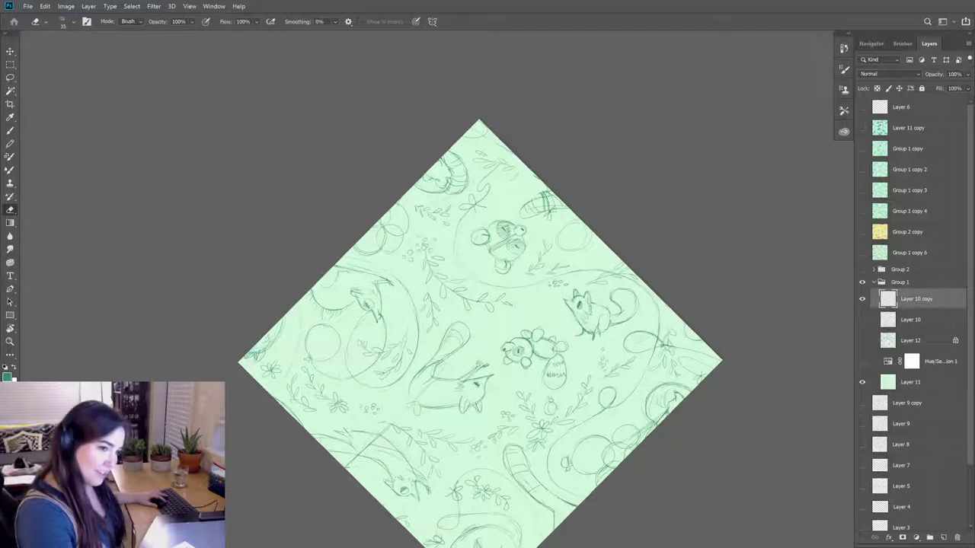
{"action": "key", "text": "b"}
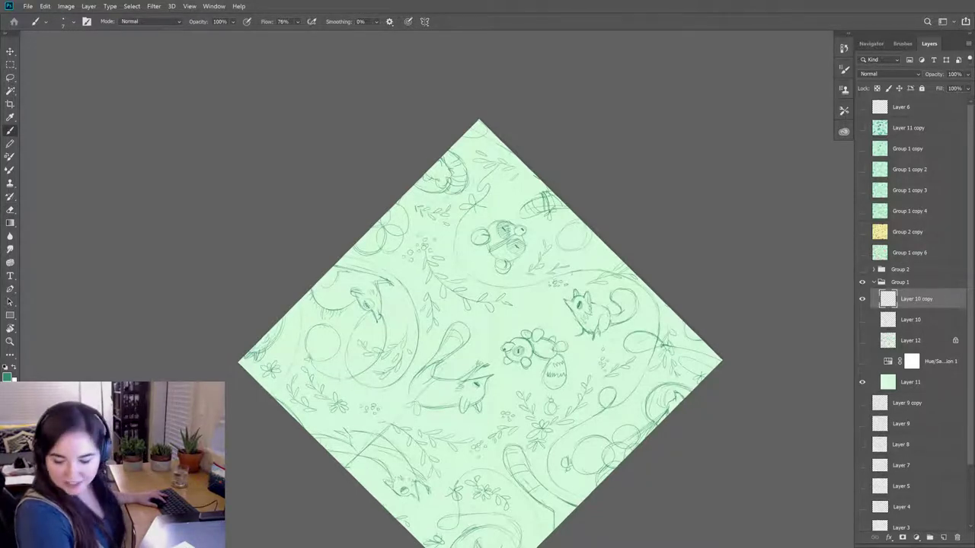
{"action": "key", "text": "e"}
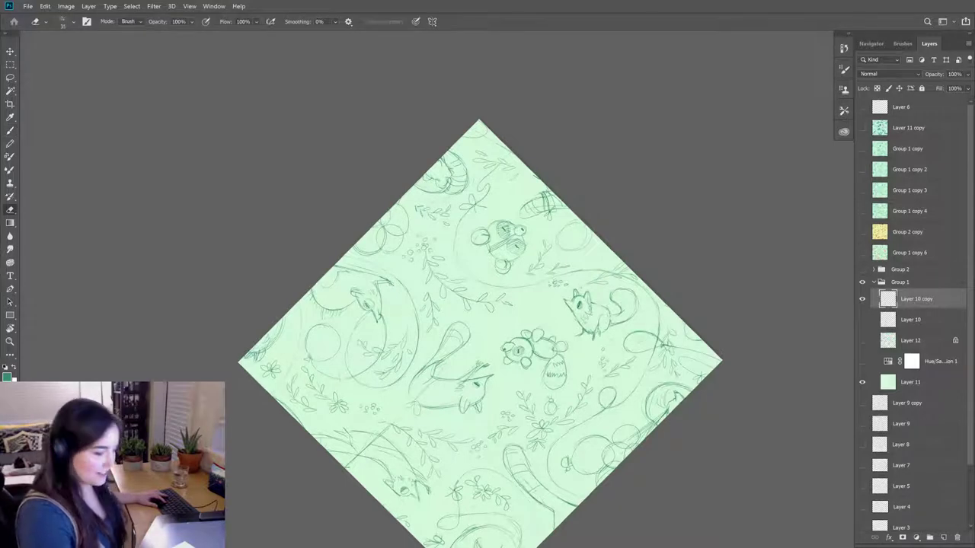
{"action": "key", "text": "b"}
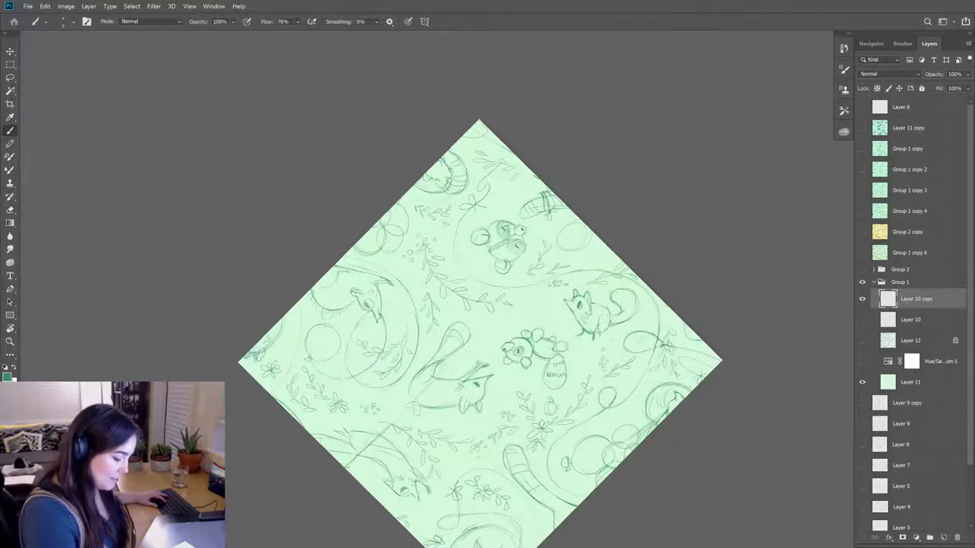
{"action": "key", "text": "e"}
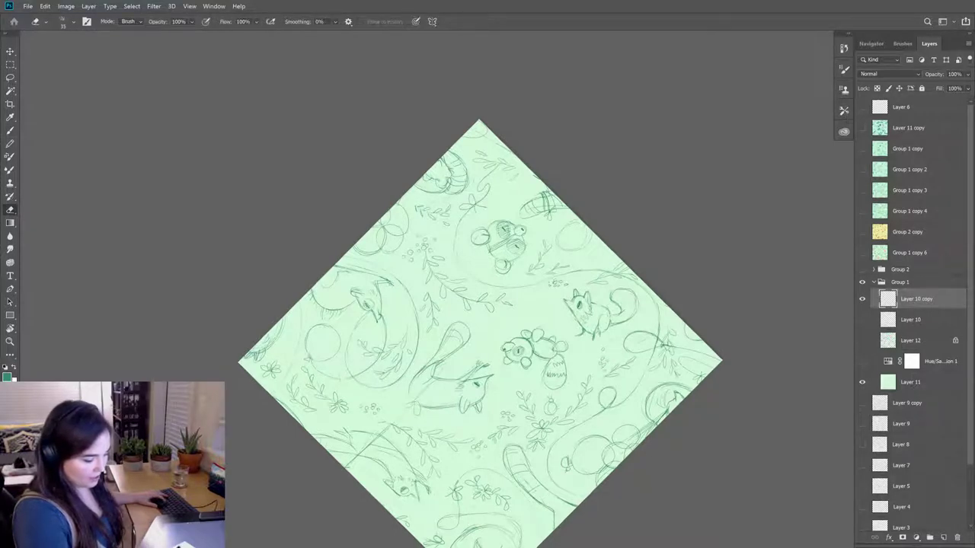
{"action": "key", "text": "b"}
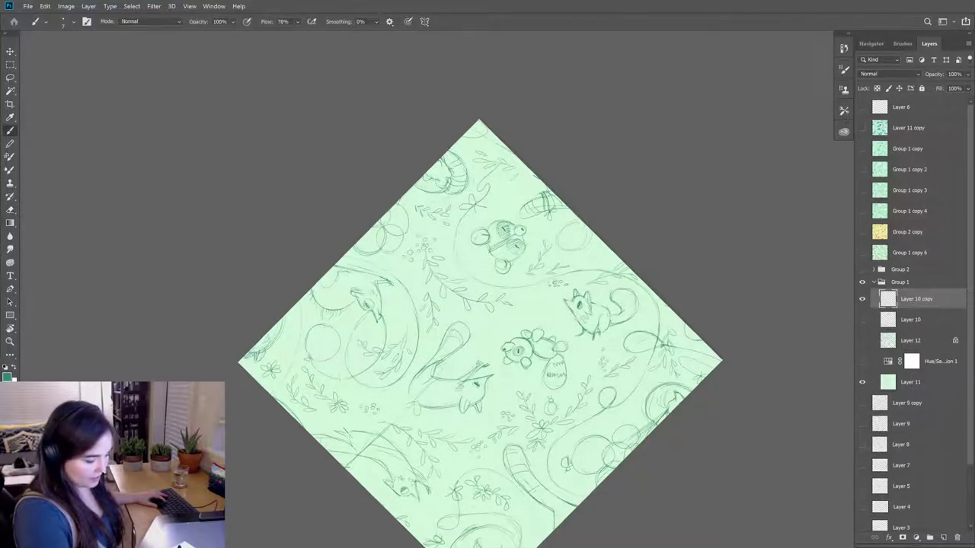
{"action": "key", "text": "e"}
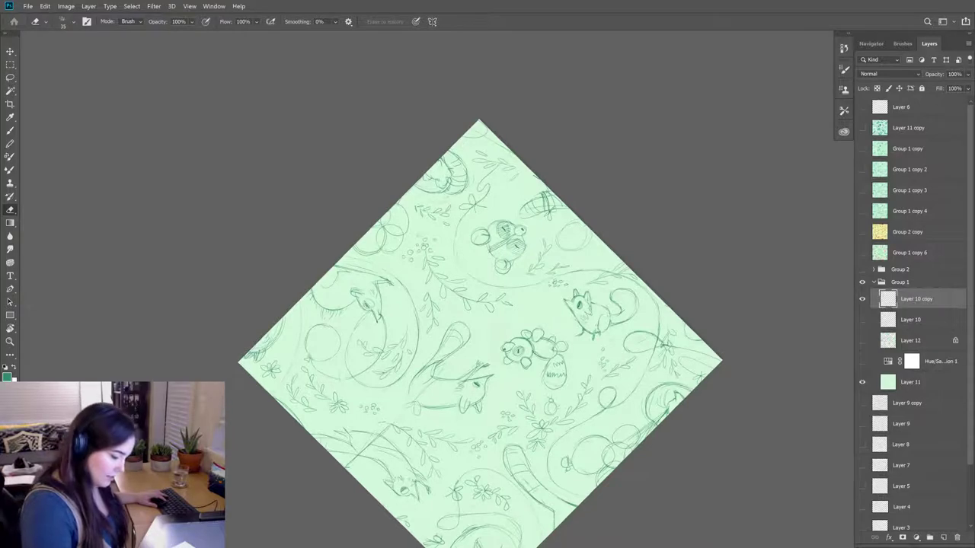
{"action": "key", "text": "b"}
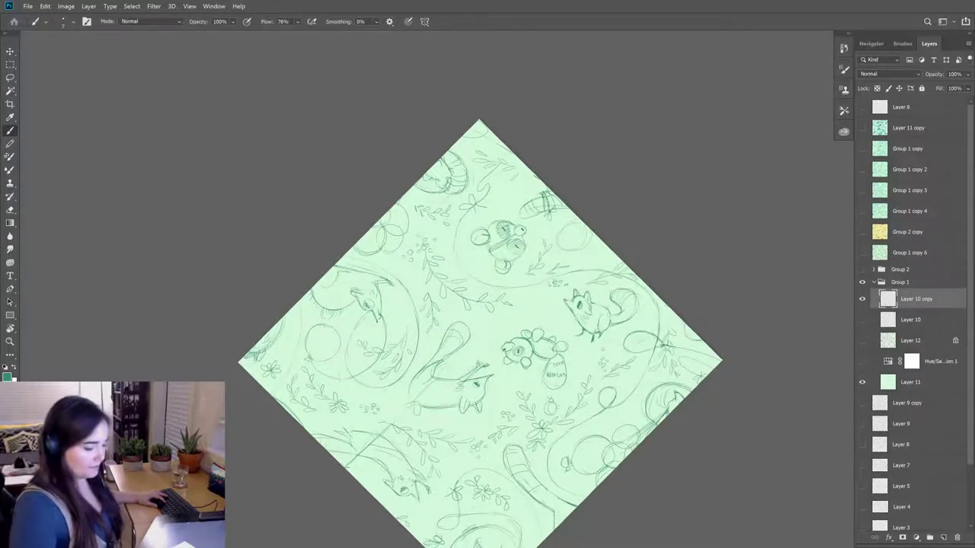
{"action": "key", "text": "r"}
{"action": "mouse_move", "coordinate": [709, 401]}
{"action": "left_mouse_down"}
{"action": "mouse_move", "coordinate": [640, 496]}
{"action": "mouse_move", "coordinate": [624, 427]}
{"action": "mouse_move", "coordinate": [560, 298]}
{"action": "mouse_move", "coordinate": [608, 377]}
{"action": "mouse_move", "coordinate": [616, 410]}
{"action": "left_mouse_up"}
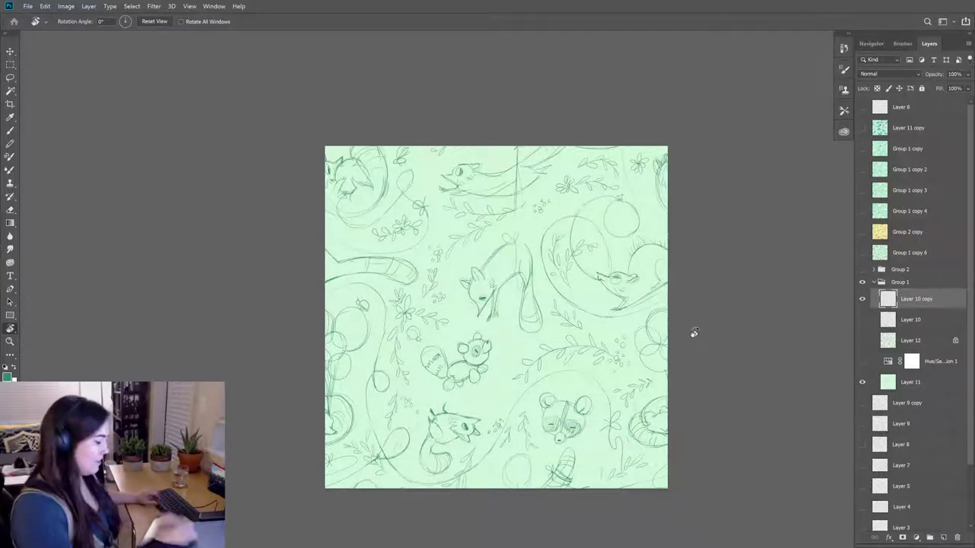
- Lasso the raccoon face near the bottom and turn it about 86° in Free Transform, nudging it right
{"action": "key", "text": "b"}
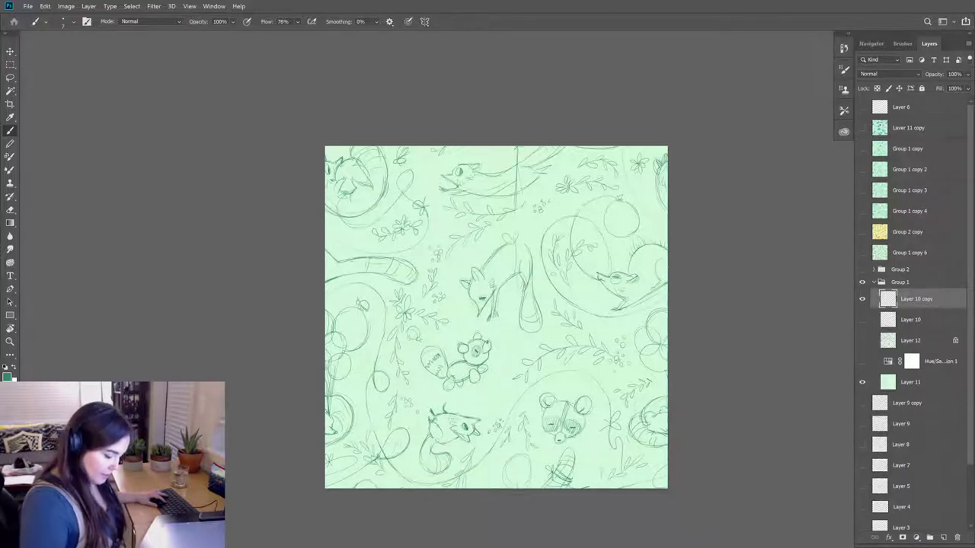
{"action": "key", "text": "l"}
{"action": "mouse_move", "coordinate": [599, 450]}
{"action": "left_mouse_down"}
{"action": "mouse_move", "coordinate": [597, 415]}
{"action": "mouse_move", "coordinate": [569, 381]}
{"action": "mouse_move", "coordinate": [541, 393]}
{"action": "mouse_move", "coordinate": [540, 428]}
{"action": "mouse_move", "coordinate": [556, 447]}
{"action": "mouse_move", "coordinate": [598, 448]}
{"action": "left_mouse_up"}
{"action": "key", "text": "ctrl+t"}
{"action": "left_click_drag", "start_coordinate": [608, 396], "coordinate": [599, 421]}
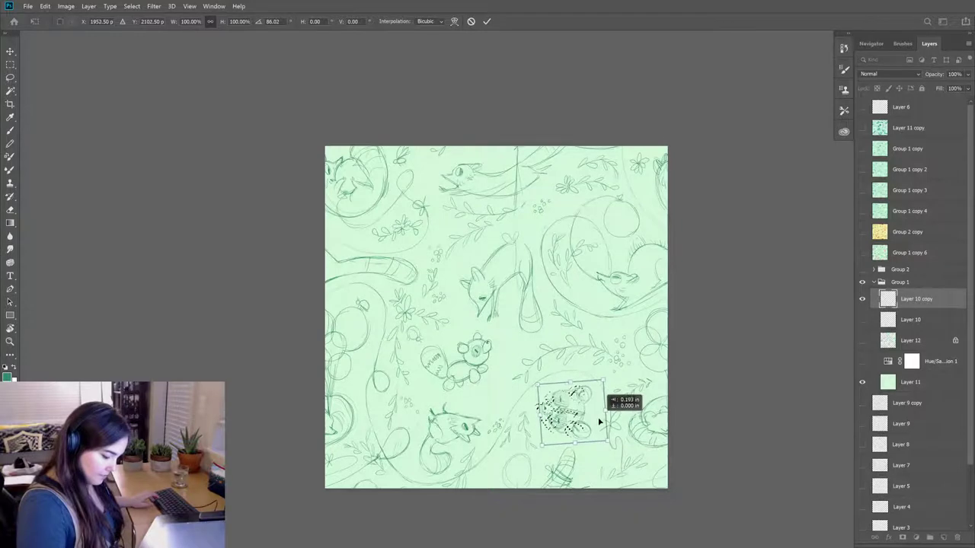
- Apply the raccoon-face rotation, deselect, and begin touching up lines with brush and eraser
{"action": "key", "text": "Return"}
{"action": "key", "text": "ctrl+d"}
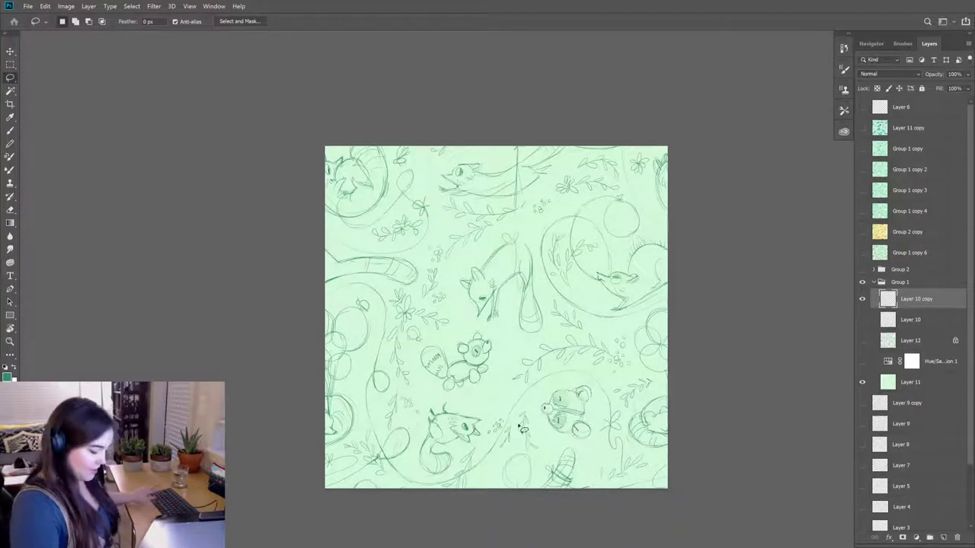
{"action": "key", "text": "b"}
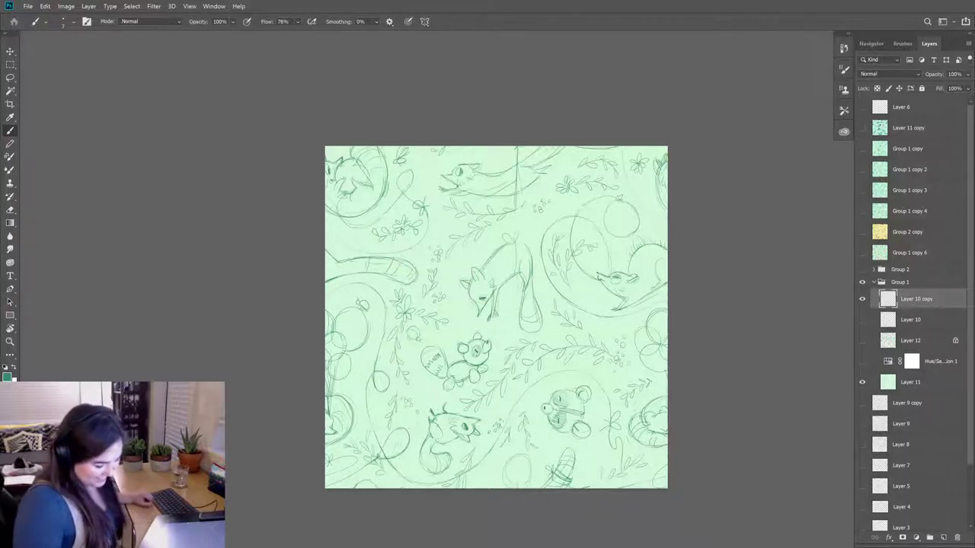
{"action": "key", "text": "e"}
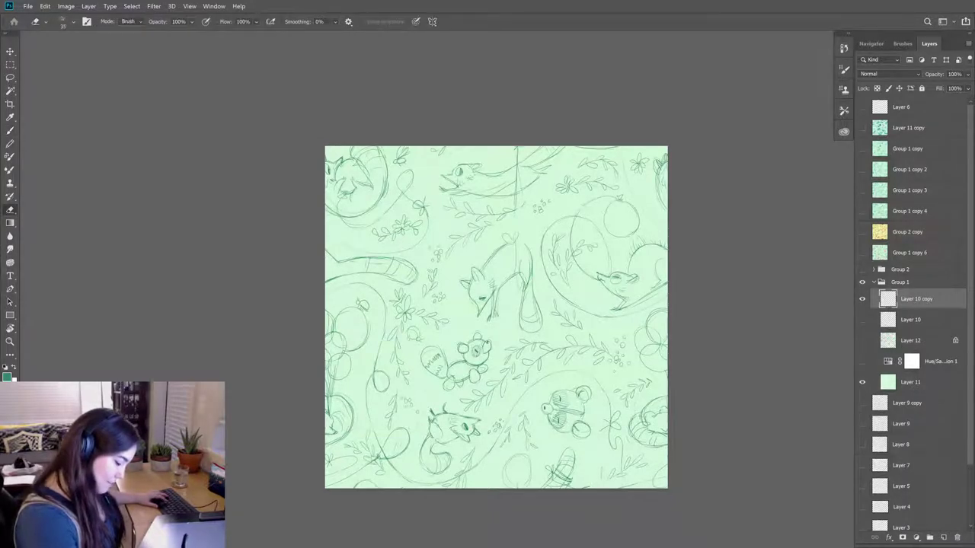
{"action": "key", "text": "b"}
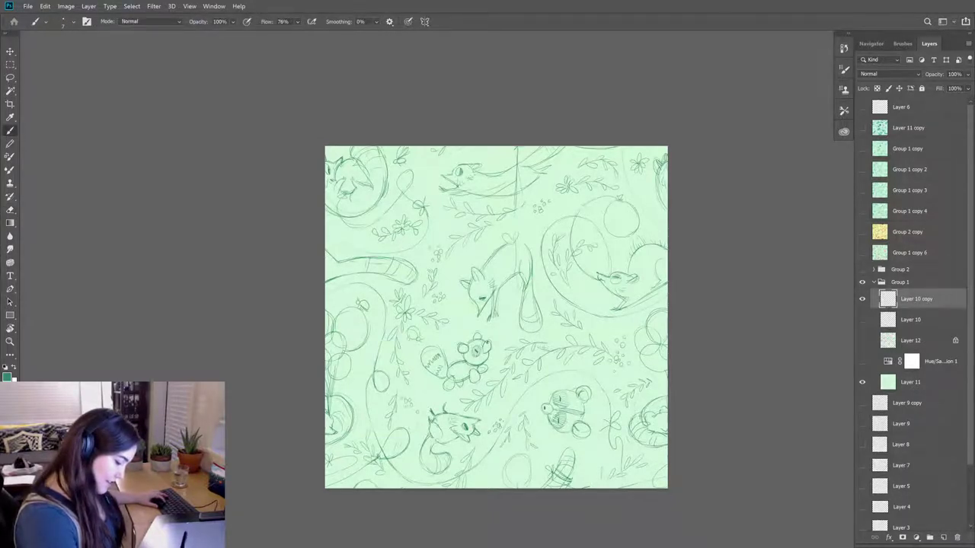
{"action": "key", "text": "e"}
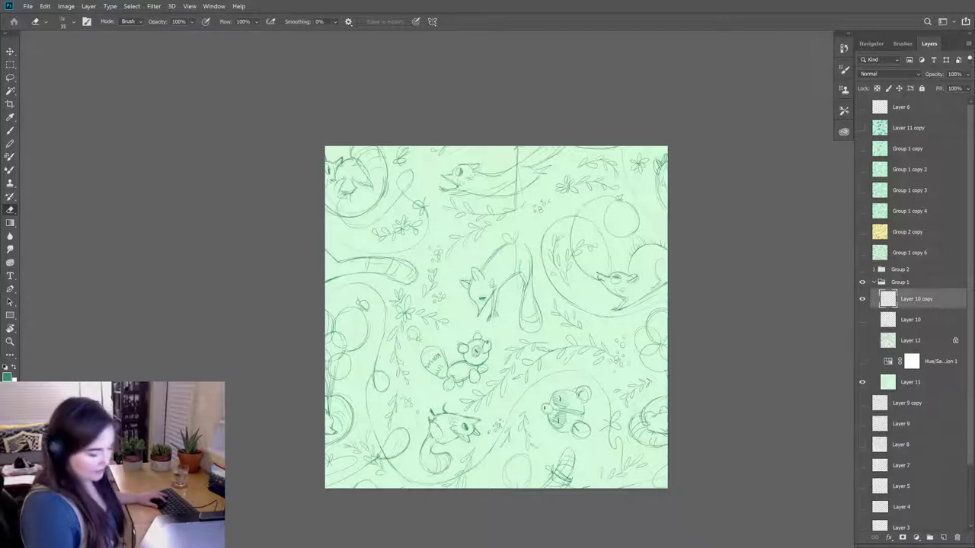
{"action": "key", "text": "b"}
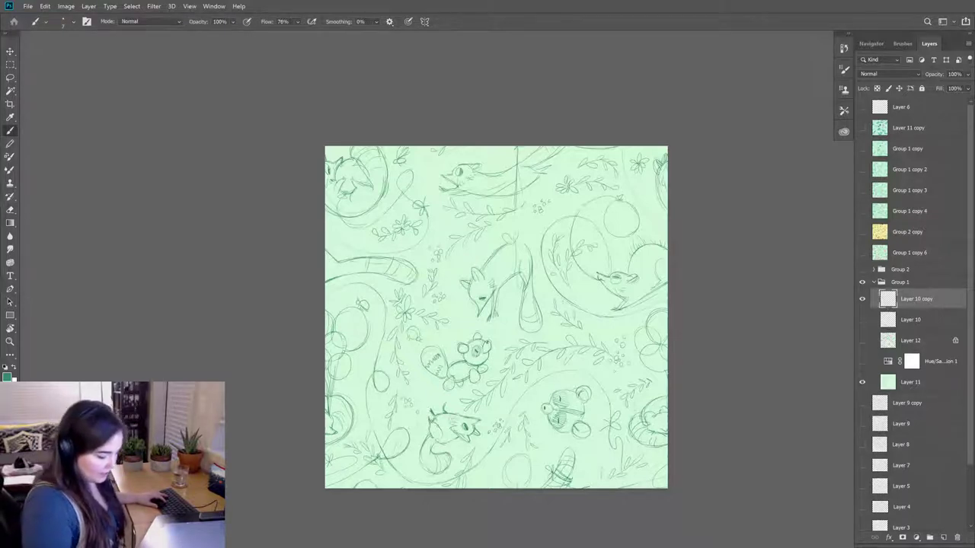
{"action": "key", "text": "e"}
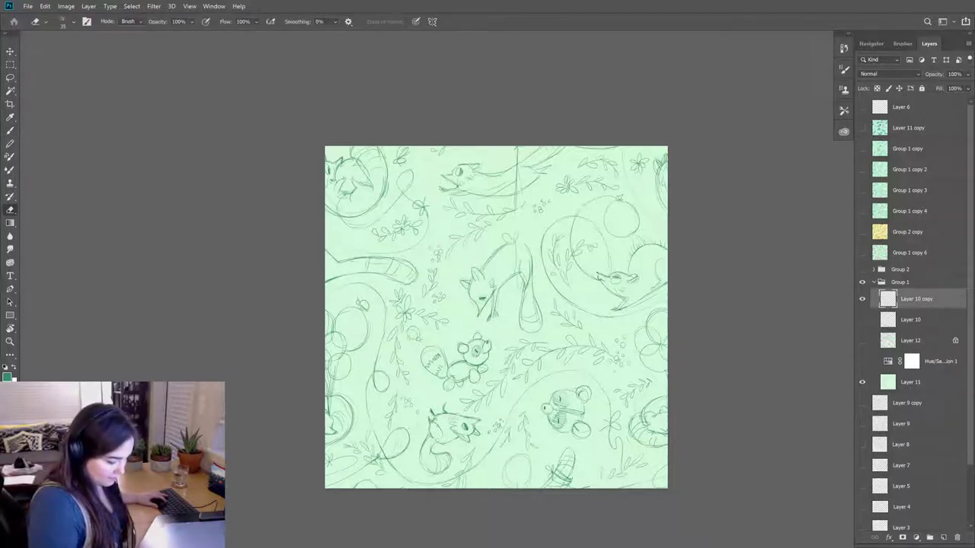
- Draw a short line near the tile's bottom-right and clean up surrounding strokes
{"action": "key", "text": "b"}
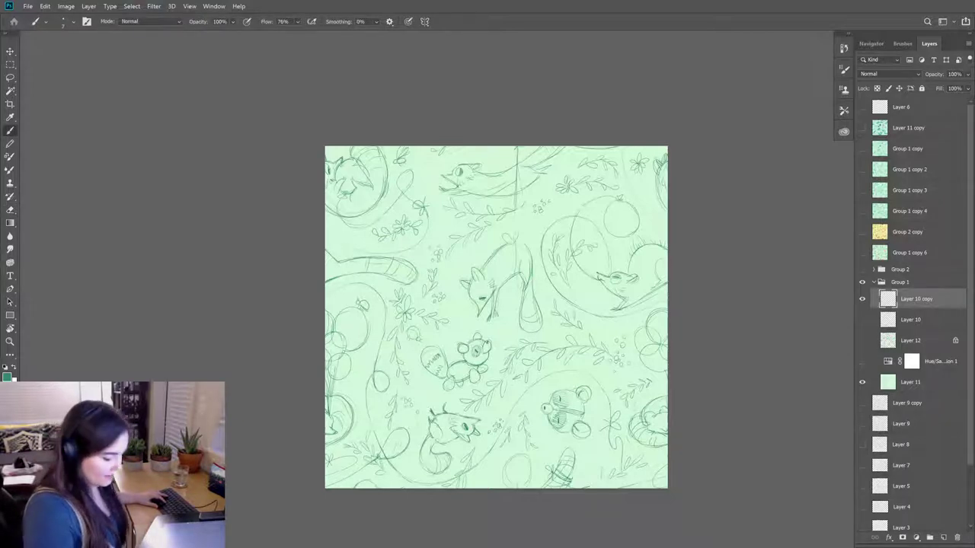
{"action": "key", "text": "e"}
{"action": "key", "text": "b"}
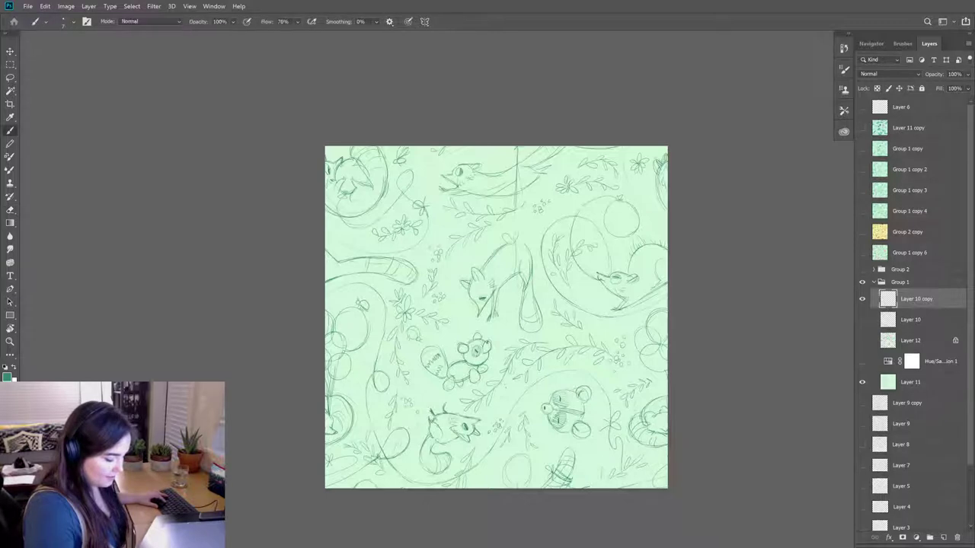
{"action": "left_click_drag", "start_coordinate": [505, 379], "coordinate": [501, 394]}
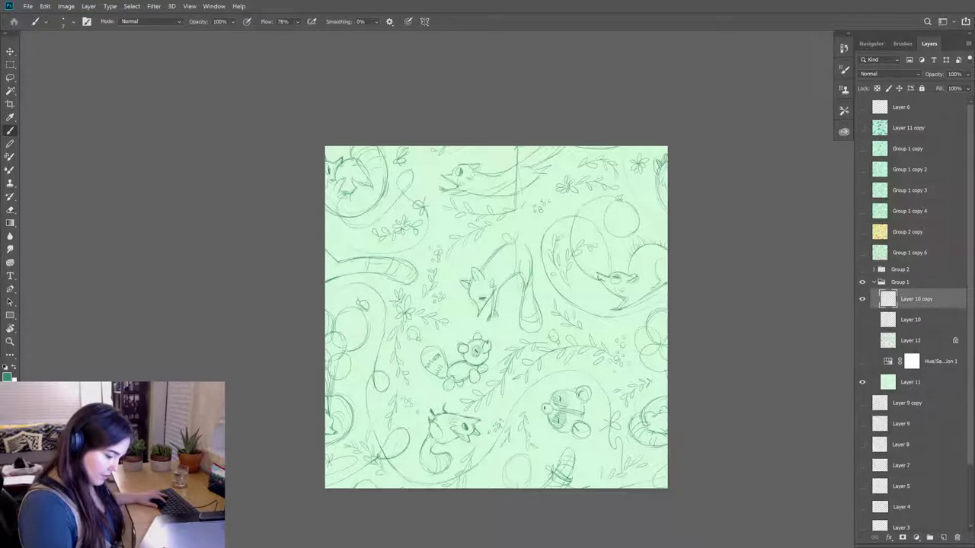
{"action": "key", "text": "e"}
{"action": "key", "text": "b"}
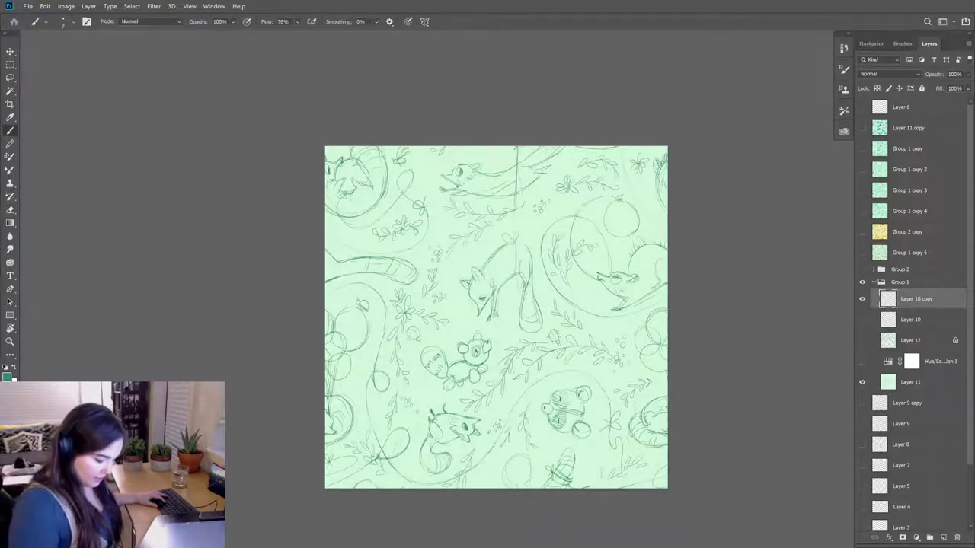
{"action": "key", "text": "e"}
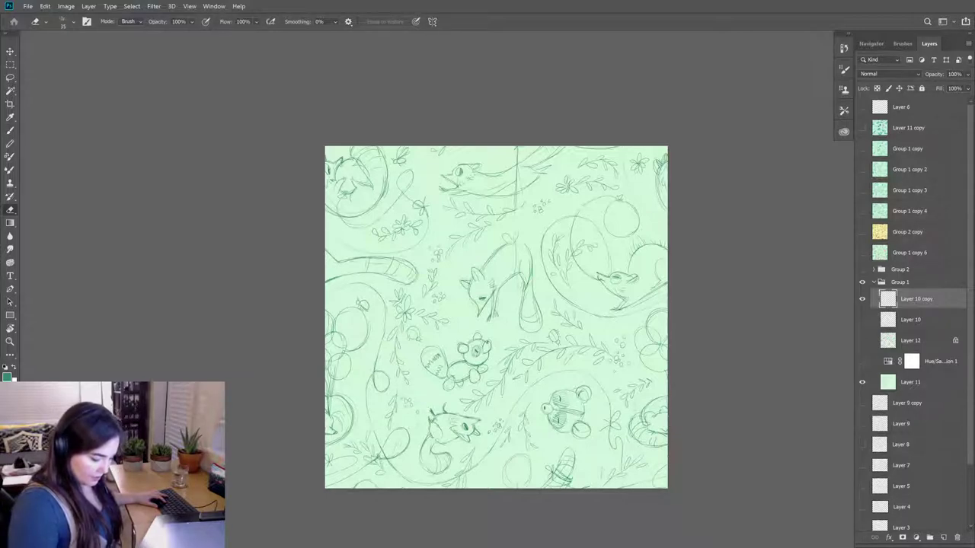
{"action": "key", "text": "b"}
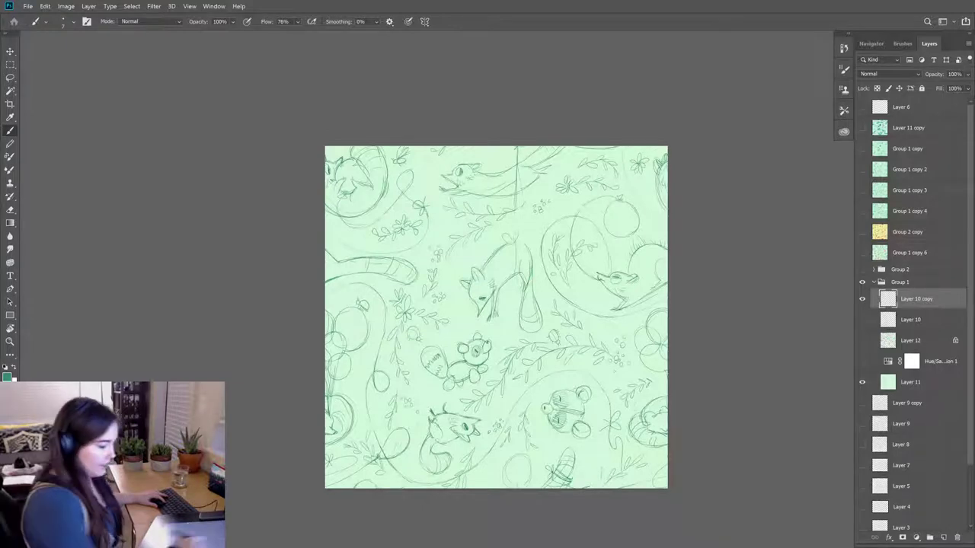
- Reapply the Offset filter to the sketch and Layer 12, check the colours, hide Layer 12 again
{"action": "left_click", "coordinate": [153, 7]}
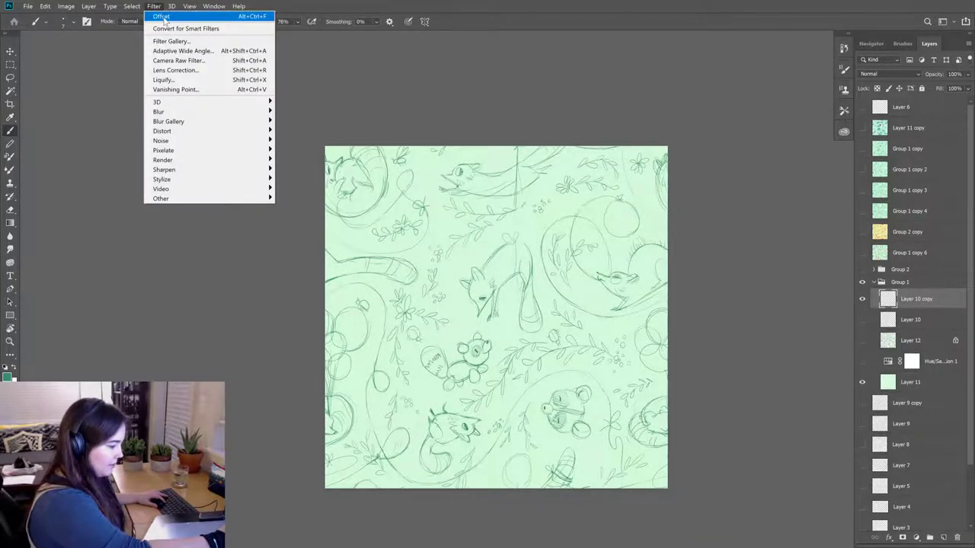
{"action": "left_click", "coordinate": [161, 16]}
{"action": "left_click", "coordinate": [910, 341]}
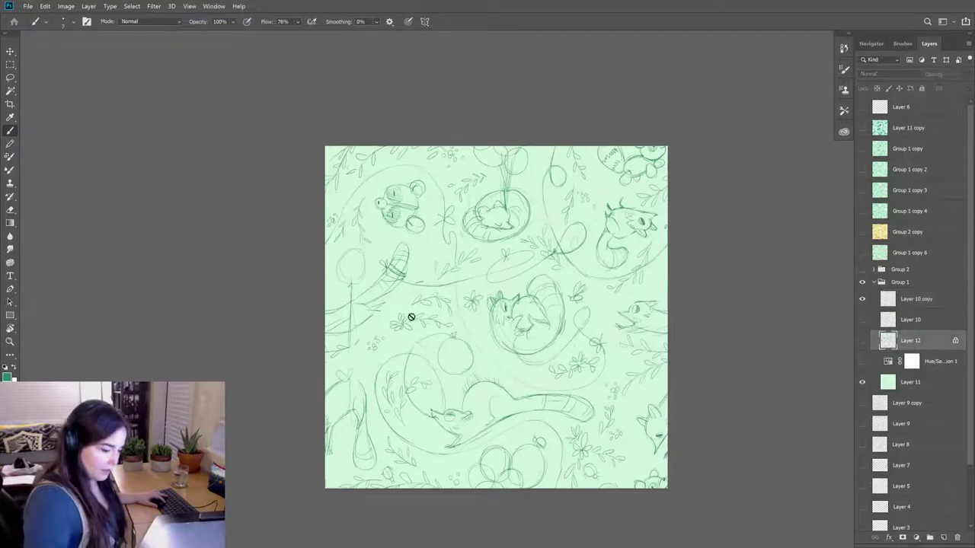
{"action": "left_click", "coordinate": [155, 7]}
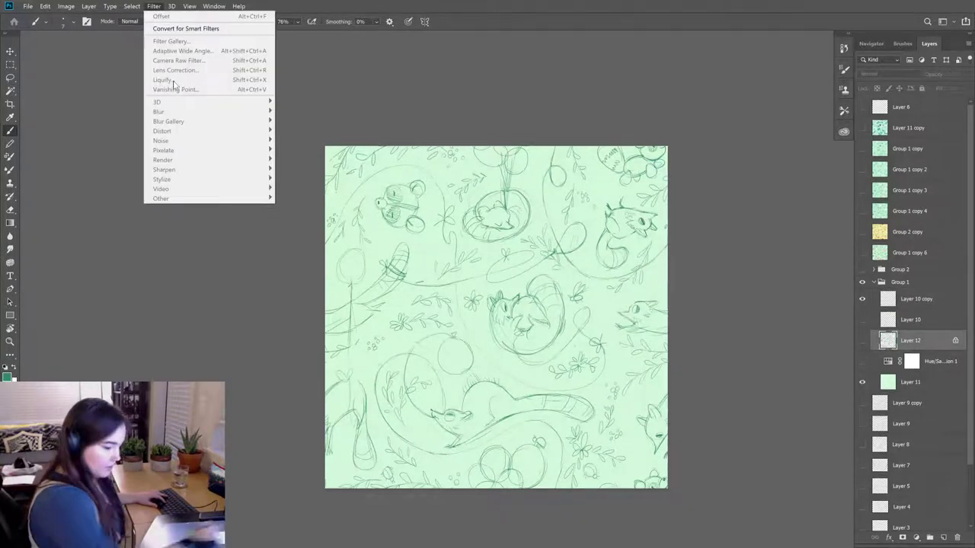
{"action": "left_click", "coordinate": [862, 341]}
{"action": "left_click", "coordinate": [155, 7]}
{"action": "left_click", "coordinate": [164, 17]}
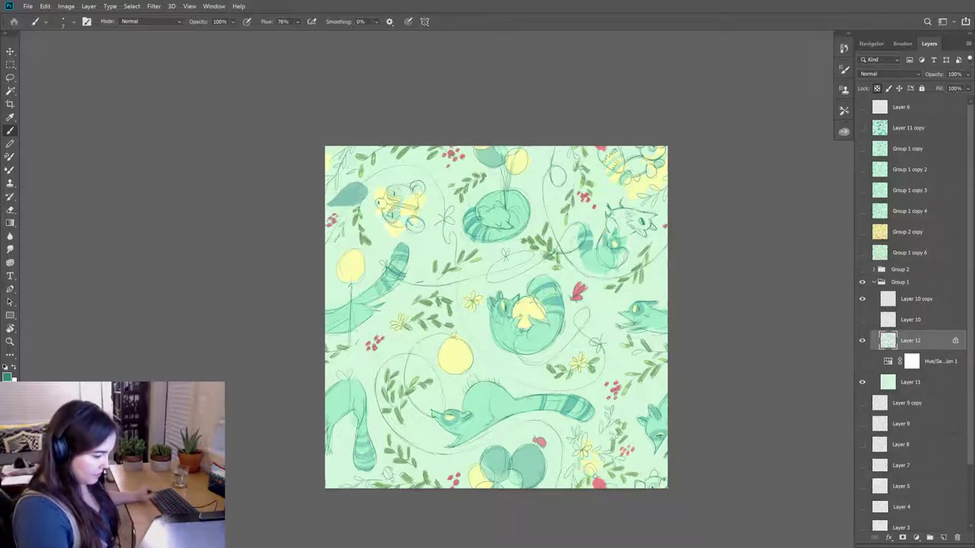
{"action": "left_click", "coordinate": [862, 340]}
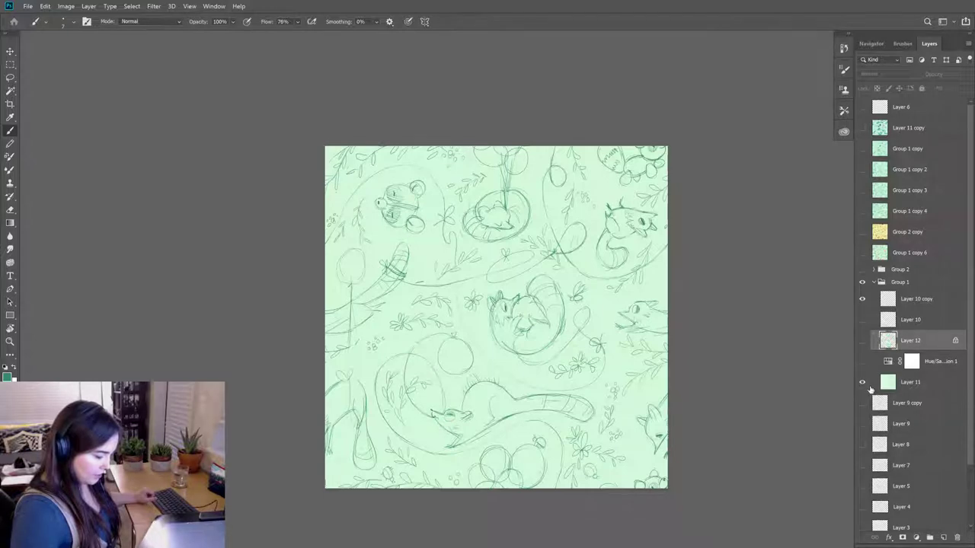
{"action": "left_click", "coordinate": [906, 303]}
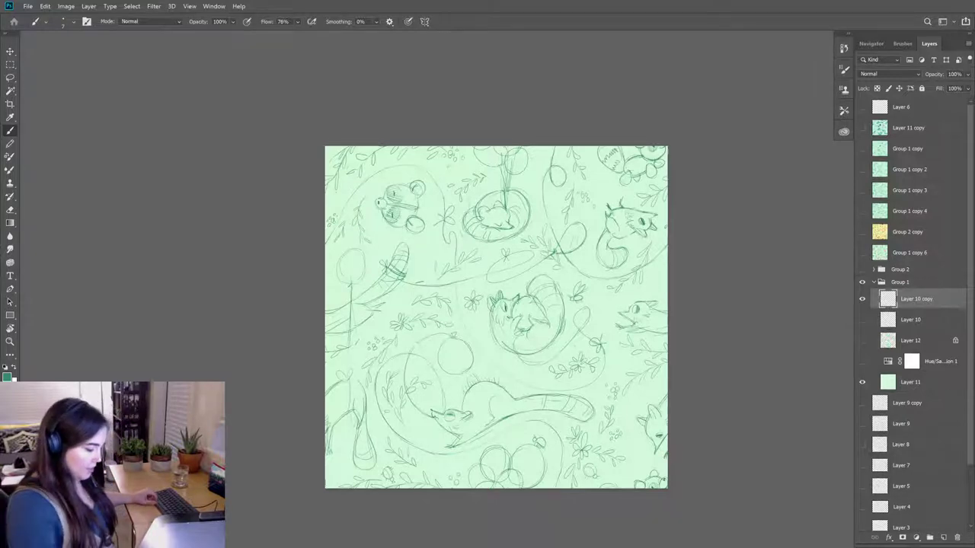
- Redraw and clean the sketch lines along the central seams with brush and eraser
{"action": "key", "text": "e"}
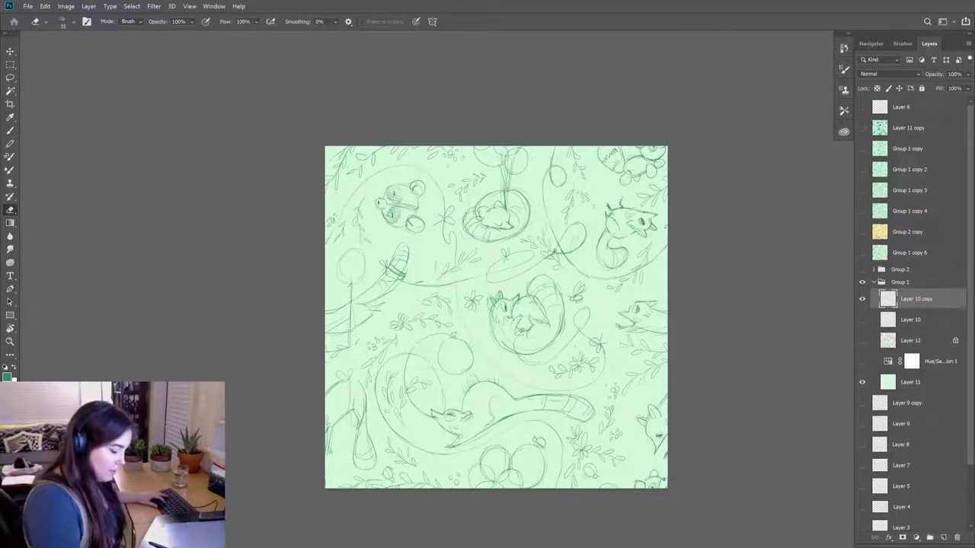
{"action": "key", "text": "b"}
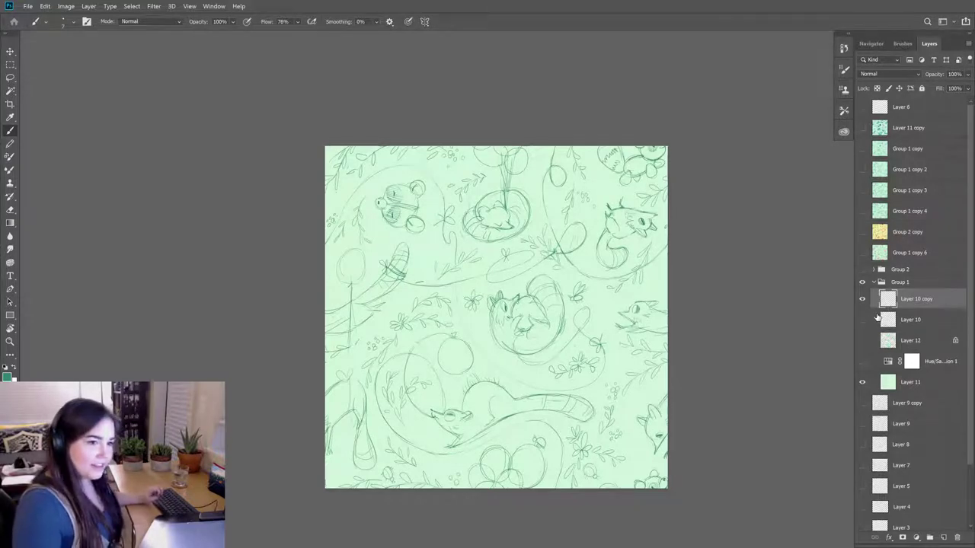
{"action": "key", "text": "e"}
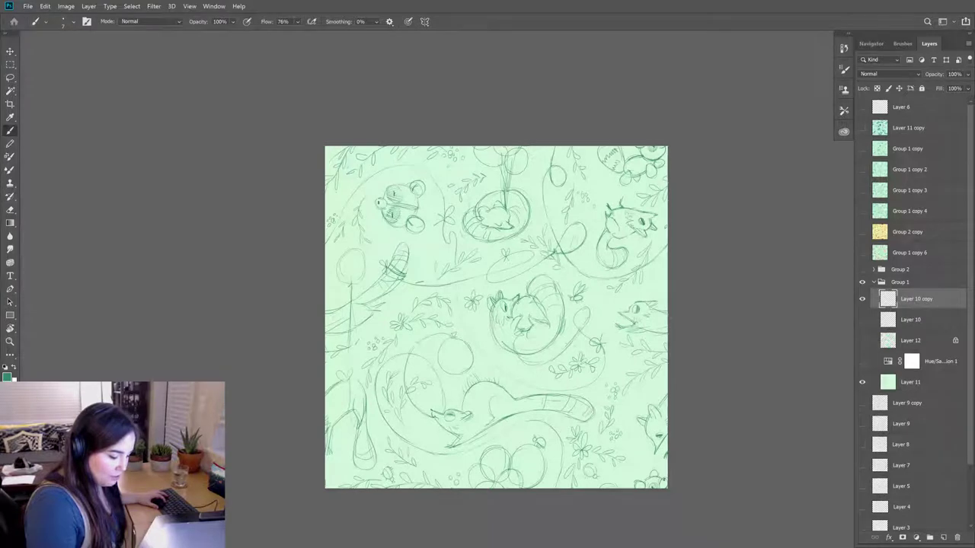
{"action": "key", "text": "b"}
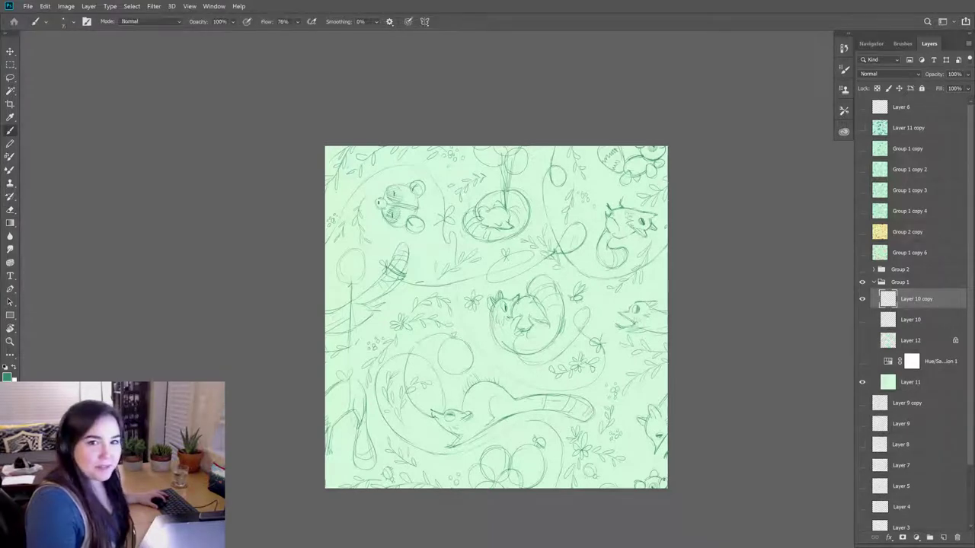
{"action": "key", "text": "e"}
{"action": "key", "text": "b"}
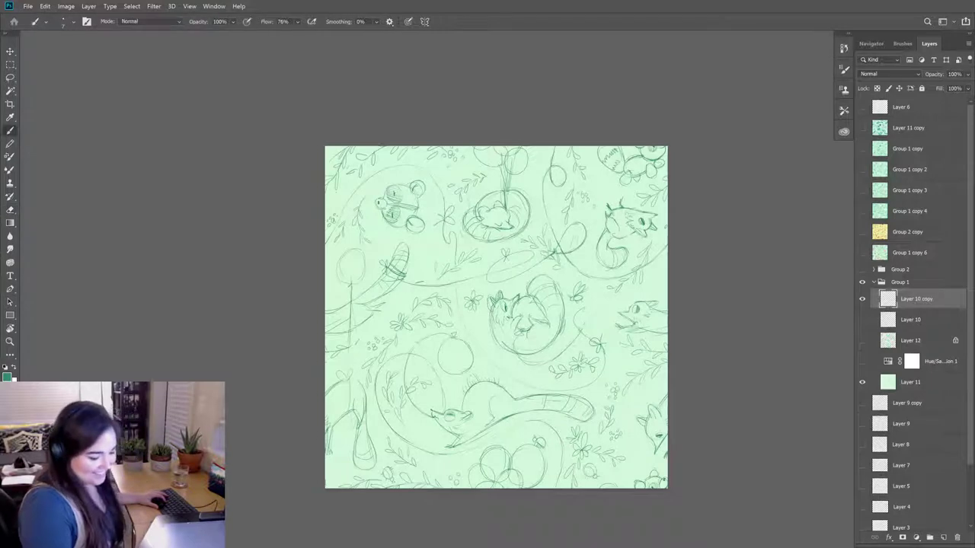
{"action": "key", "text": "e"}
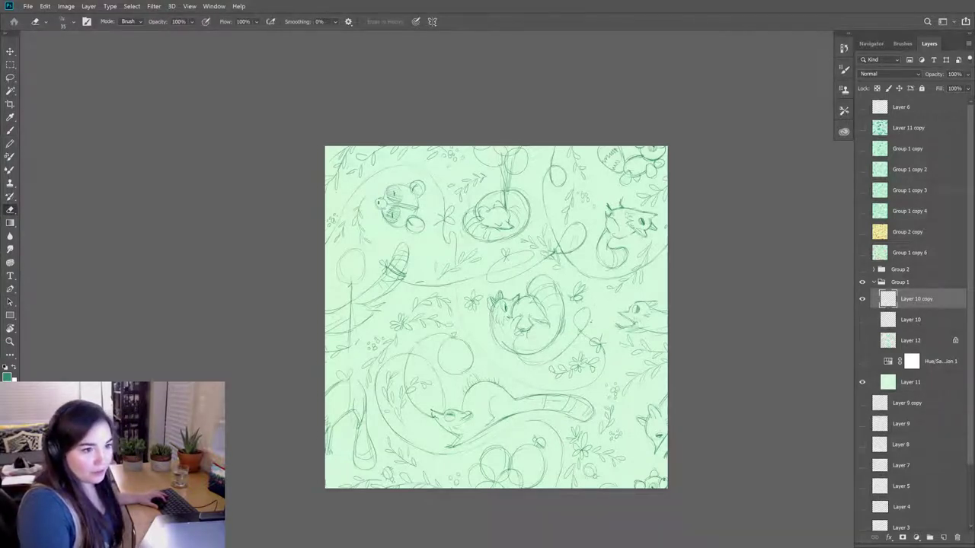
{"action": "key", "text": "b"}
- Add a small flower doodle near the tile's centre and a few extra pencil lines
{"action": "key", "text": "e"}
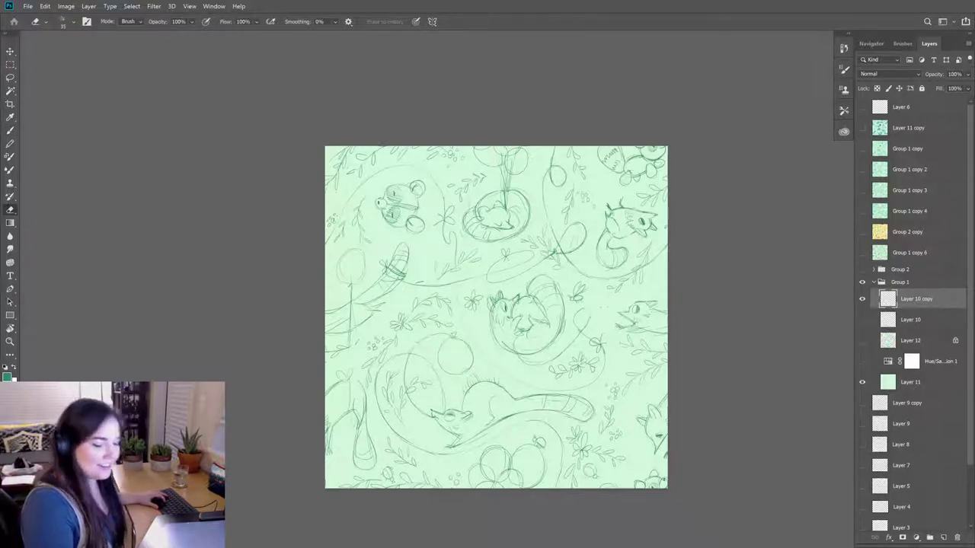
{"action": "key", "text": "b"}
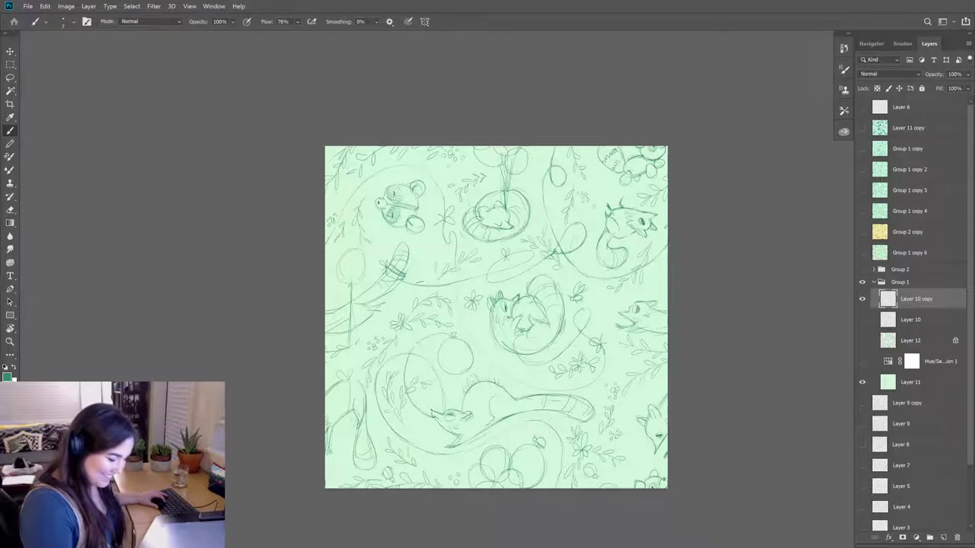
{"action": "key", "text": "e"}
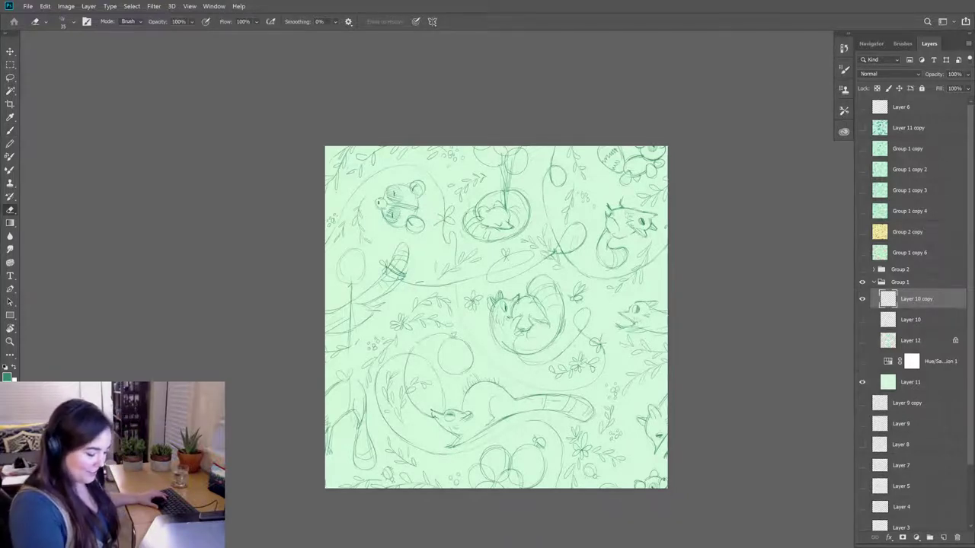
{"action": "key", "text": "b"}
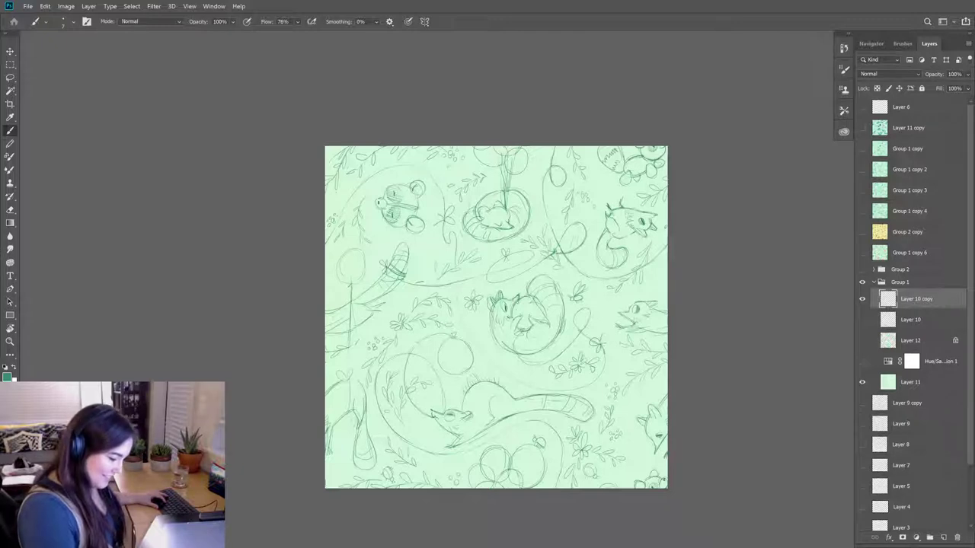
{"action": "key", "text": "e"}
{"action": "key", "text": "b"}
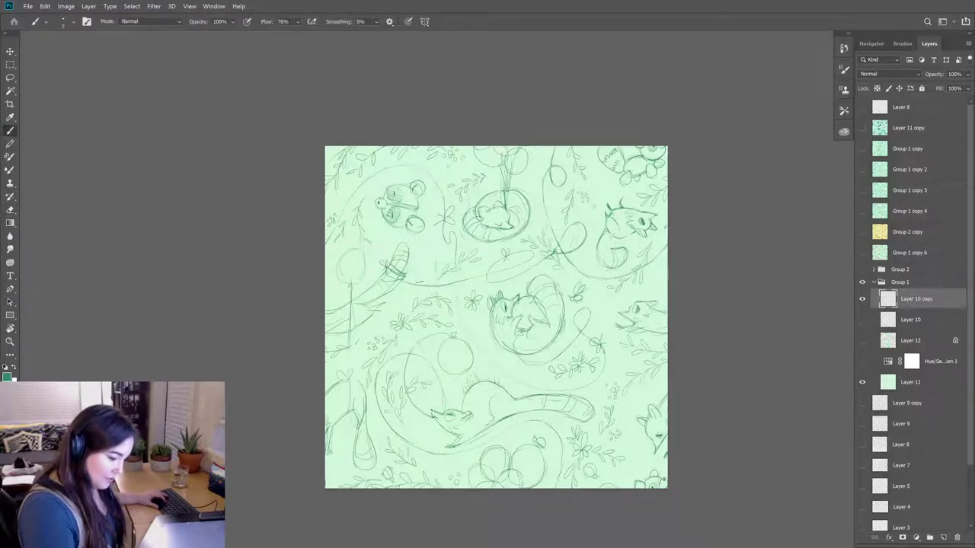
{"action": "key", "text": "e"}
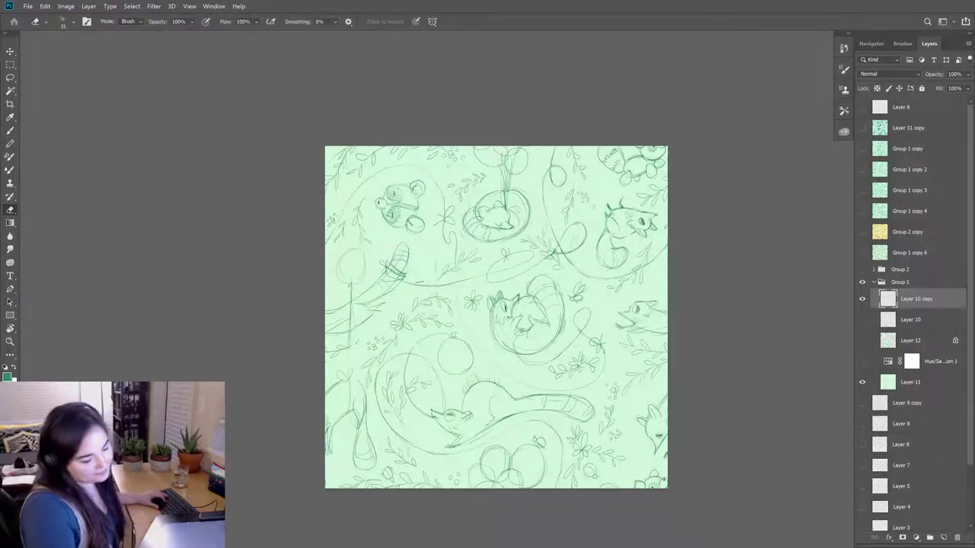
{"action": "key", "text": "b"}
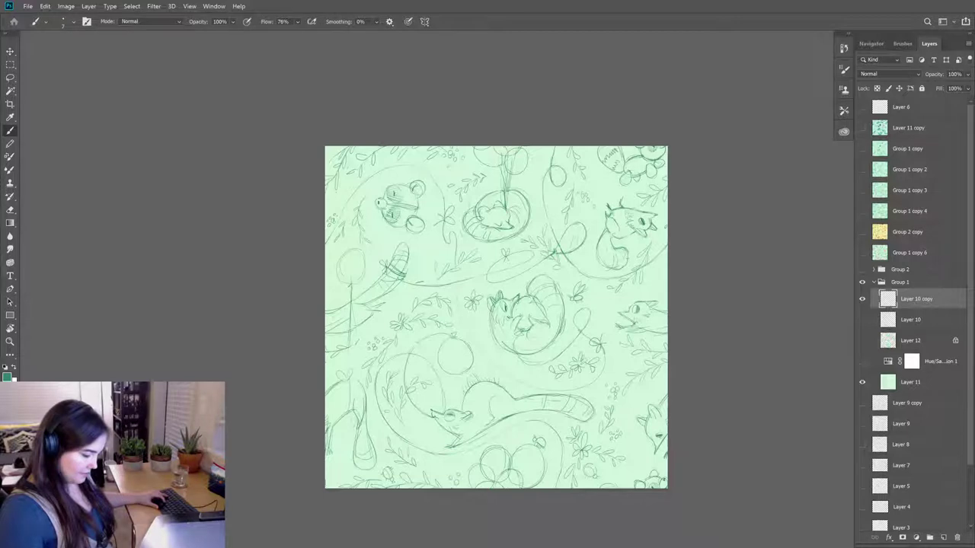
- Erase a stray stroke end, add a small pencil stroke, and clean its stray bits
{"action": "key", "text": "e"}
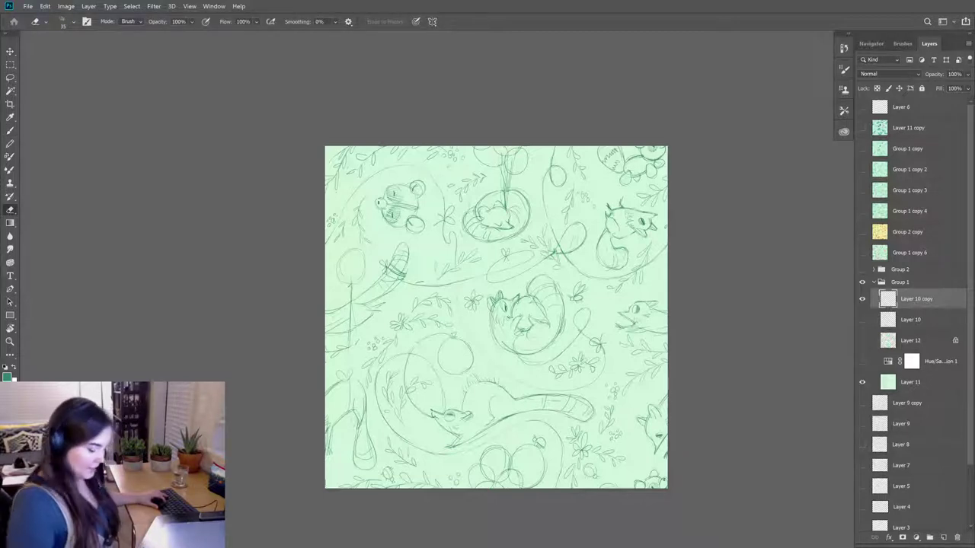
{"action": "key", "text": "b"}
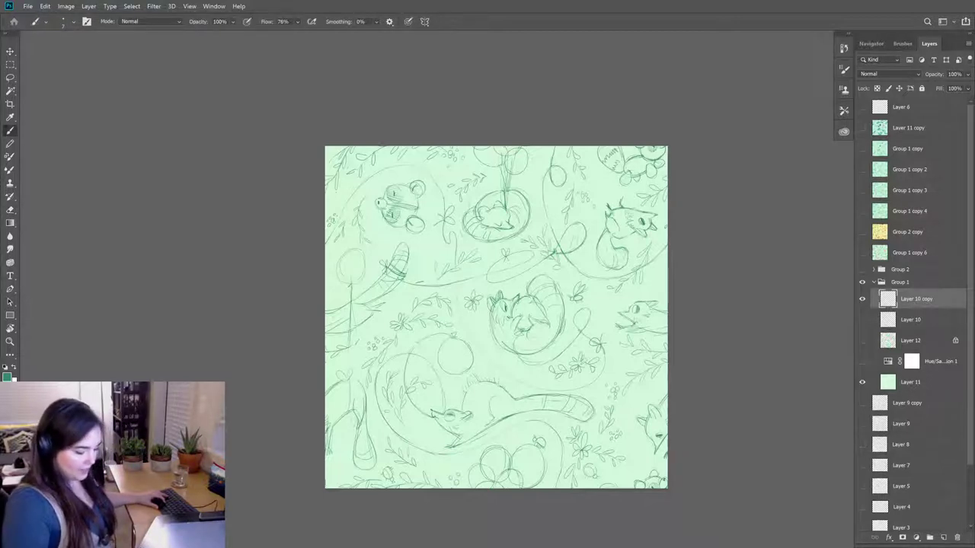
{"action": "key", "text": "e"}
{"action": "left_click_drag", "start_coordinate": [596, 414], "coordinate": [575, 397]}
{"action": "key", "text": "b"}
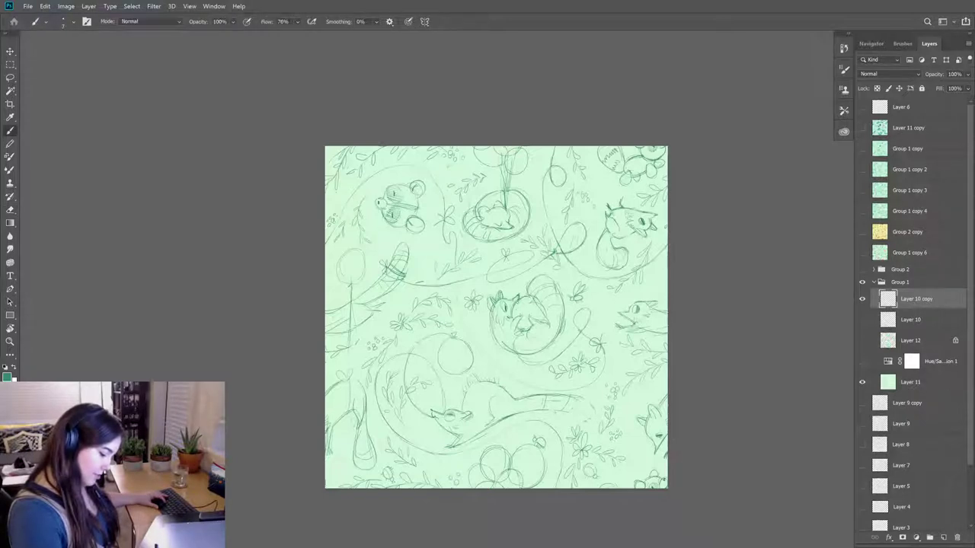
{"action": "left_click_drag", "start_coordinate": [579, 398], "coordinate": [565, 410]}
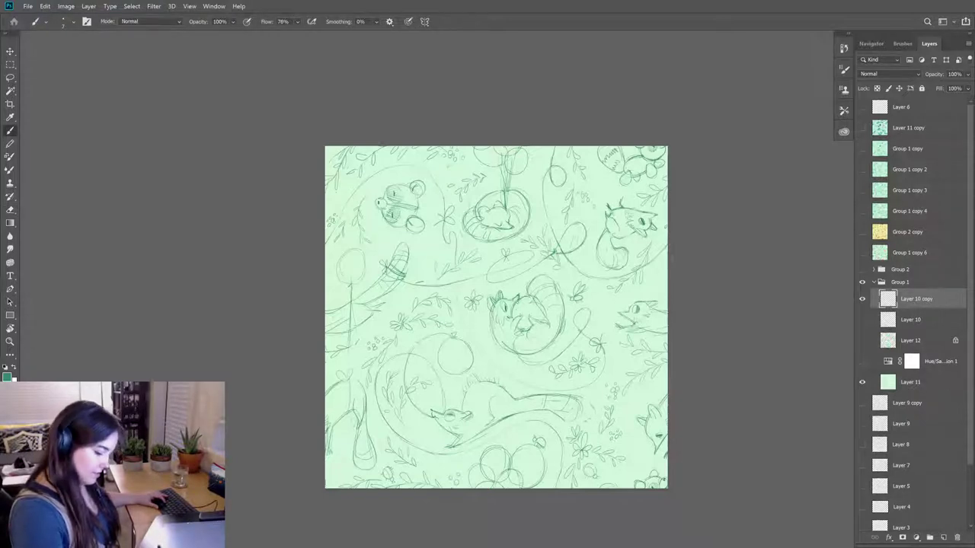
{"action": "key", "text": "e"}
{"action": "left_click_drag", "start_coordinate": [536, 396], "coordinate": [507, 416]}
{"action": "key", "text": "b"}
- Try small pencil strokes near the rat sketch and erase them again
{"action": "key", "text": "e"}
{"action": "key", "text": "b"}
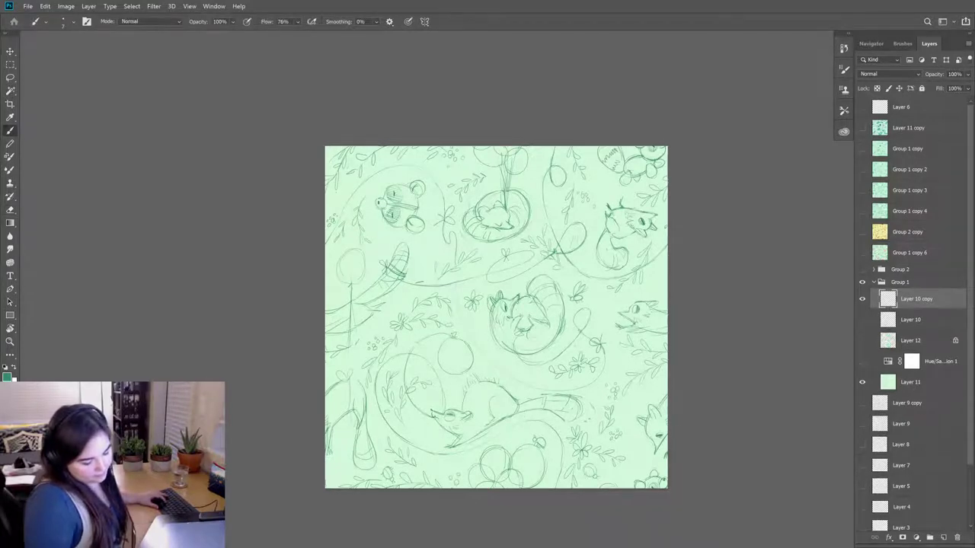
{"action": "key", "text": "e"}
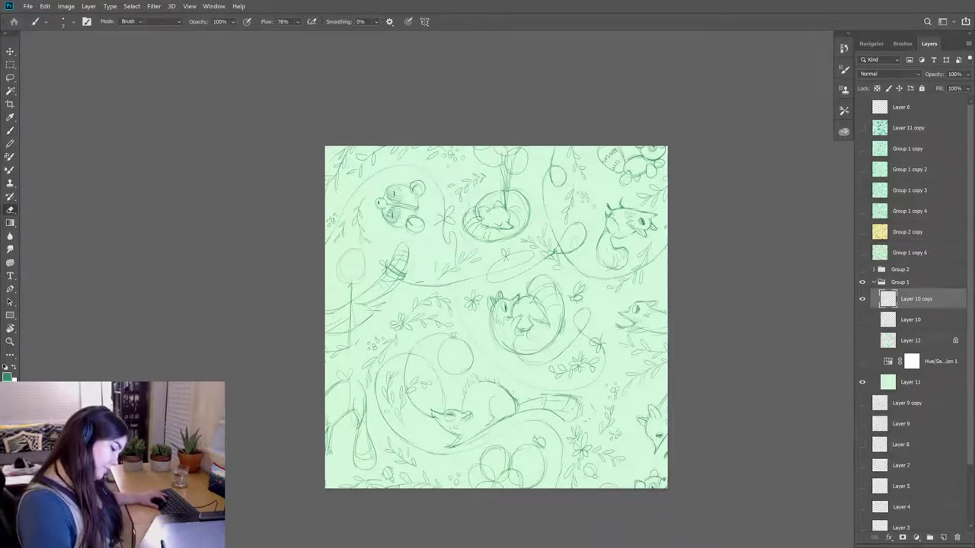
{"action": "key", "text": "b"}
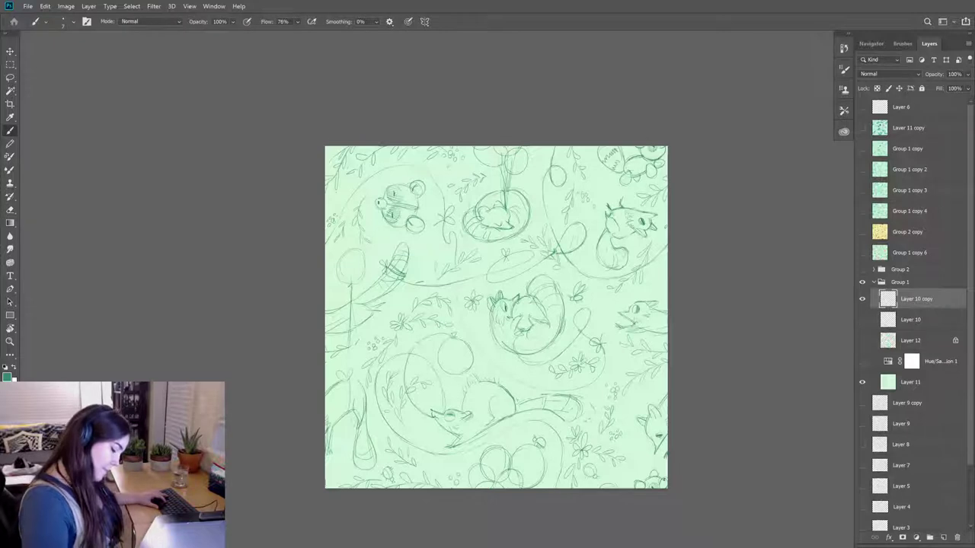
{"action": "key", "text": "e"}
{"action": "key", "text": "b"}
{"action": "mouse_move", "coordinate": [494, 420]}
{"action": "left_mouse_down"}
{"action": "mouse_move", "coordinate": [489, 432]}
{"action": "mouse_move", "coordinate": [502, 417]}
{"action": "left_mouse_up"}
{"action": "key", "text": "e"}
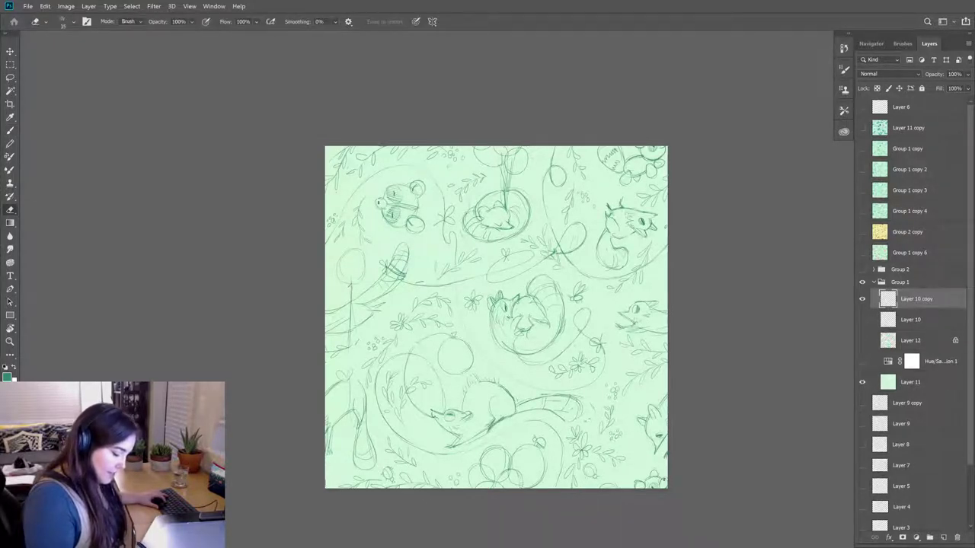
{"action": "left_click_drag", "start_coordinate": [490, 421], "coordinate": [501, 429]}
{"action": "key", "text": "b"}
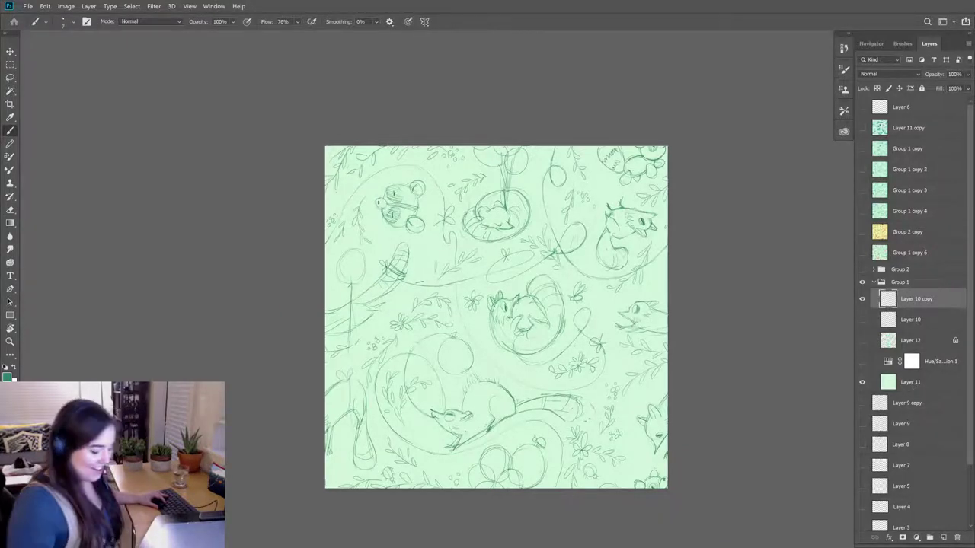
- Add a short pencil stroke below the rat and tidy nearby lines
{"action": "key", "text": "e"}
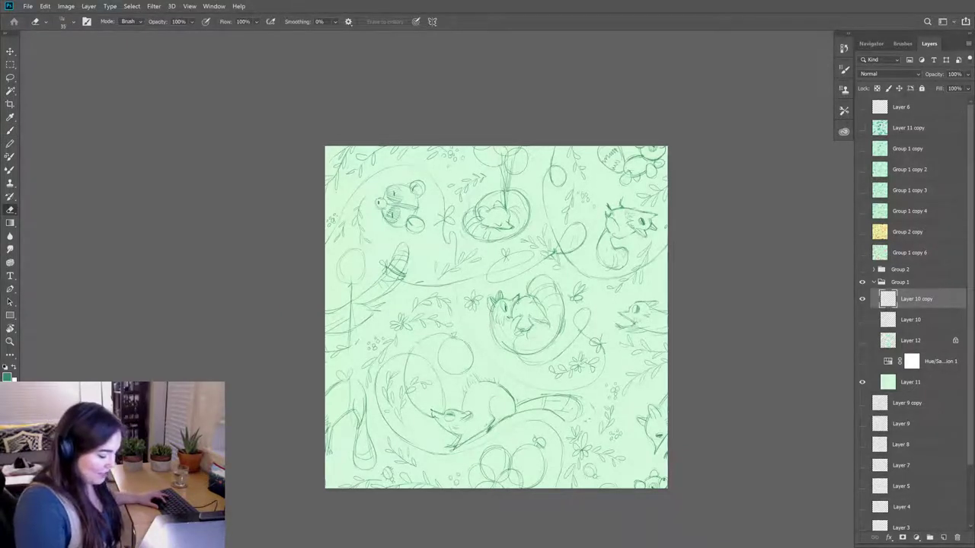
{"action": "key", "text": "b"}
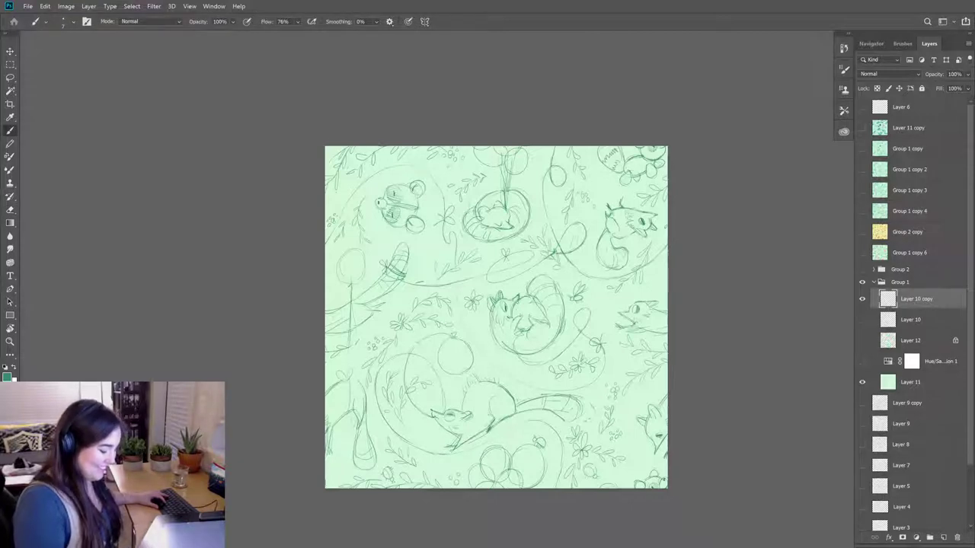
{"action": "key", "text": "e"}
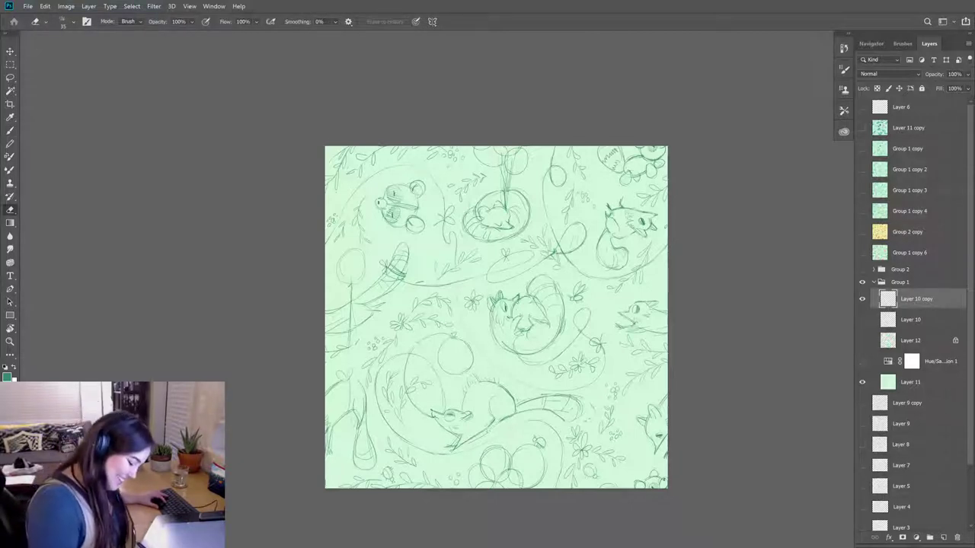
{"action": "key", "text": "b"}
{"action": "left_click_drag", "start_coordinate": [487, 433], "coordinate": [505, 419]}
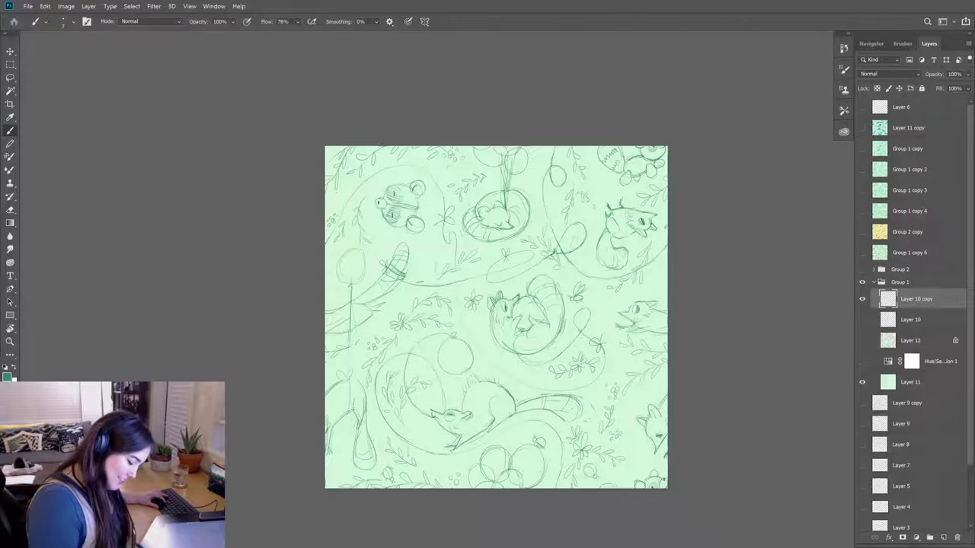
{"action": "key", "text": "e"}
{"action": "key", "text": "b"}
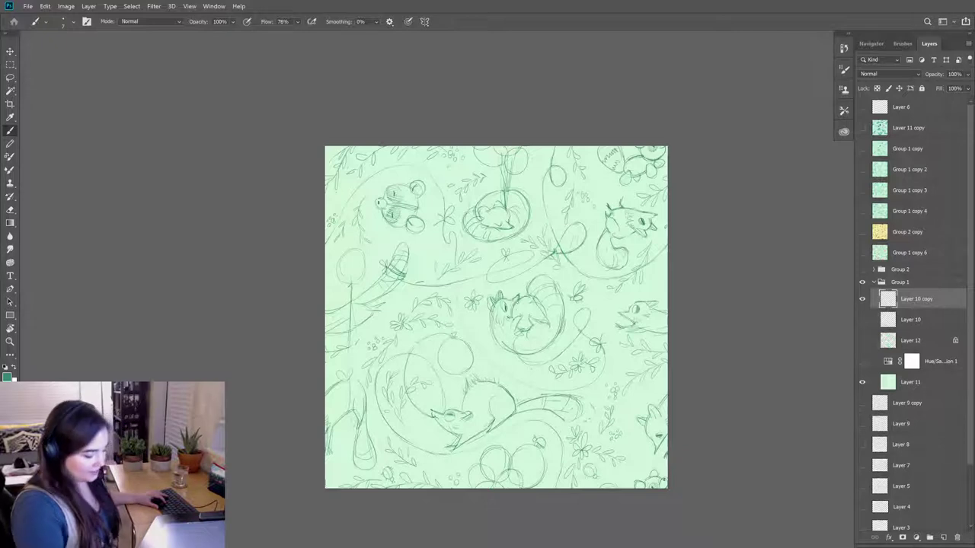
{"action": "key", "text": "e"}
{"action": "key", "text": "b"}
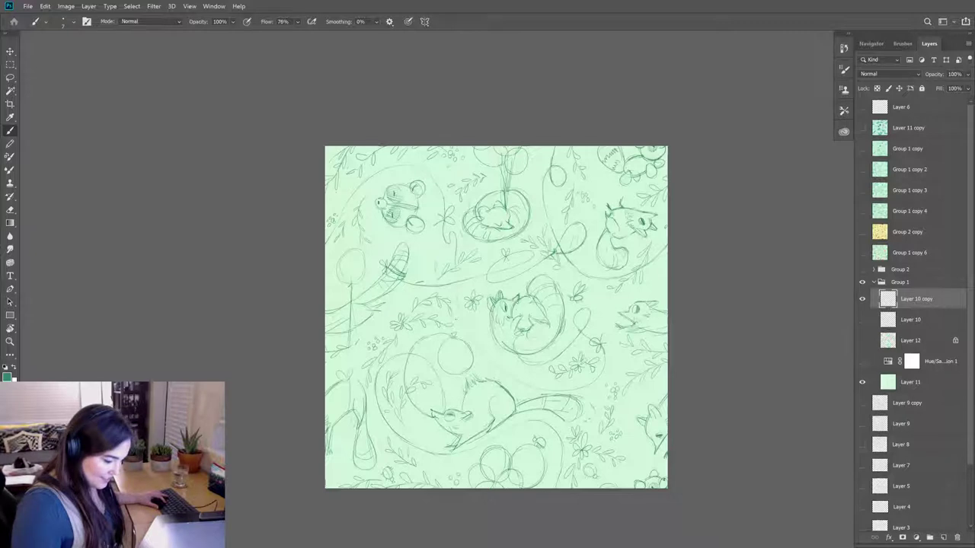
- Keep refining the linework around the rat, alternating brush and eraser
{"action": "key", "text": "e"}
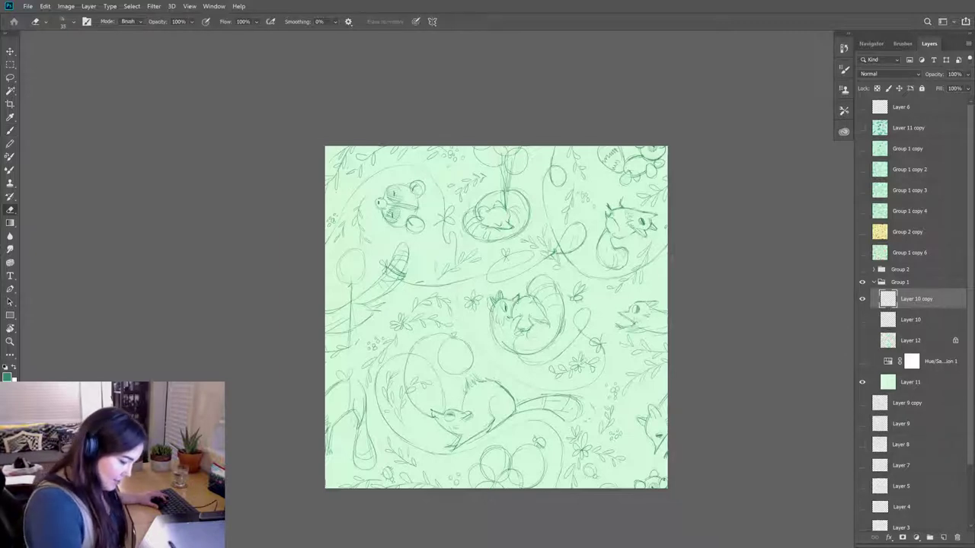
{"action": "key", "text": "b"}
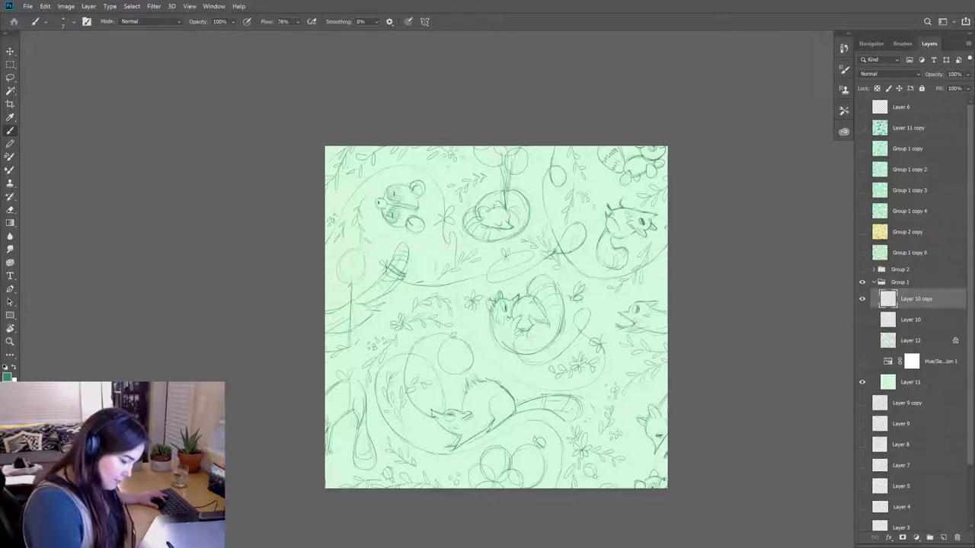
{"action": "key", "text": "e"}
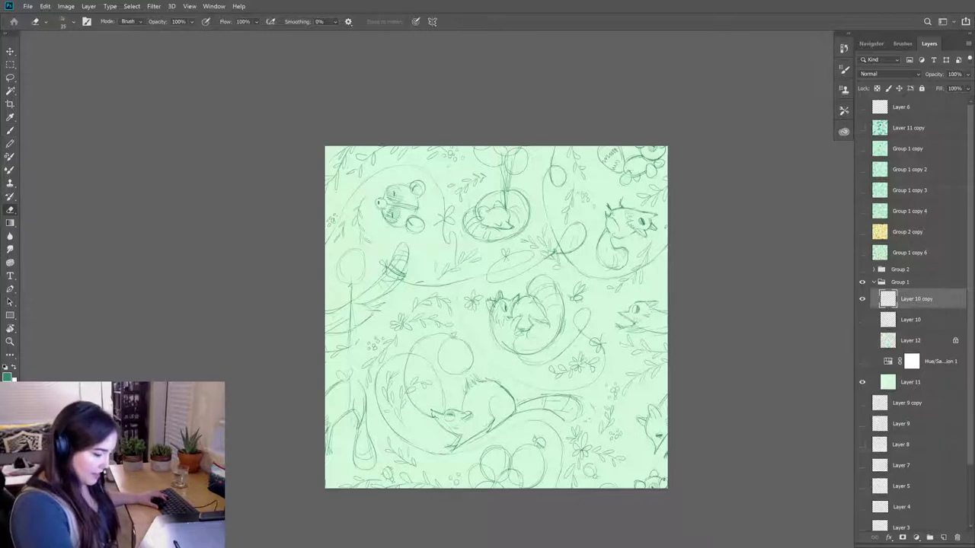
{"action": "key", "text": "b"}
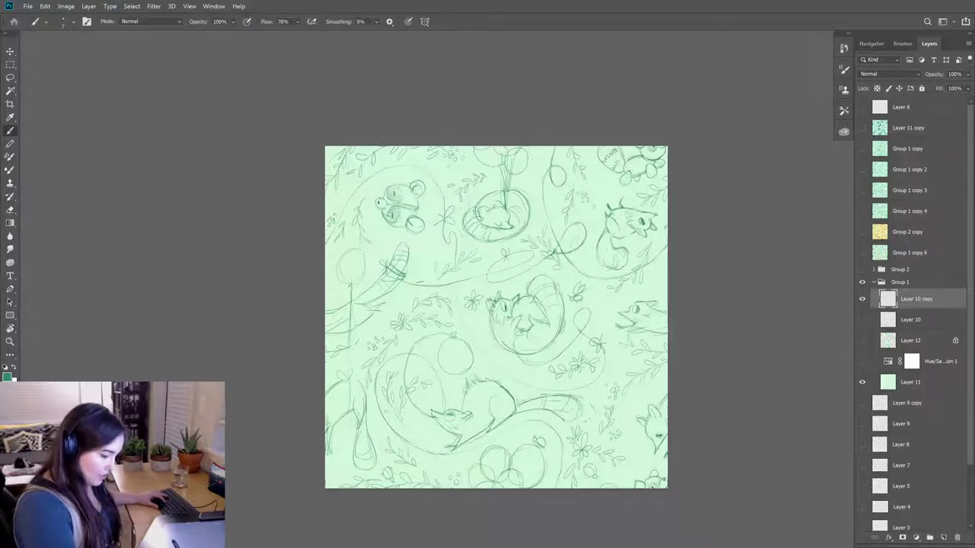
{"action": "key", "text": "e"}
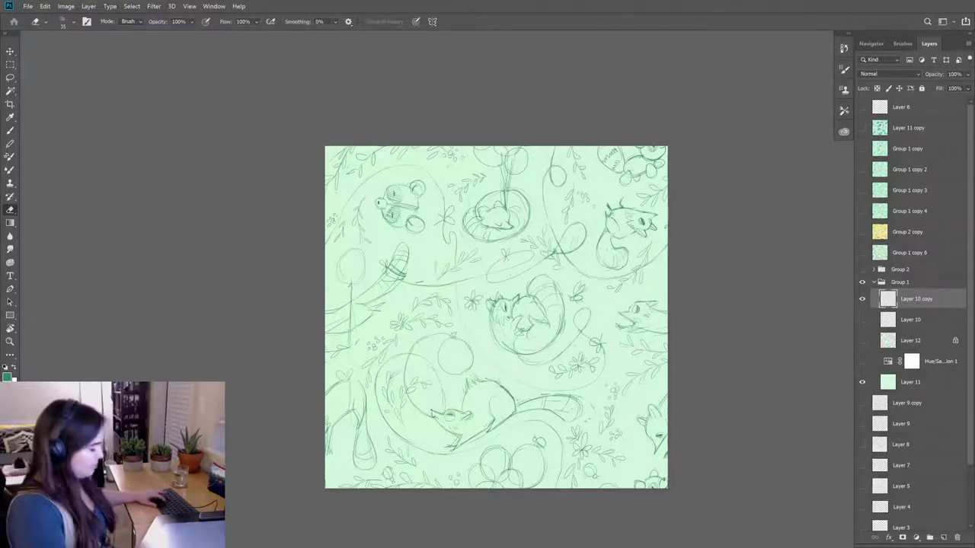
{"action": "key", "text": "b"}
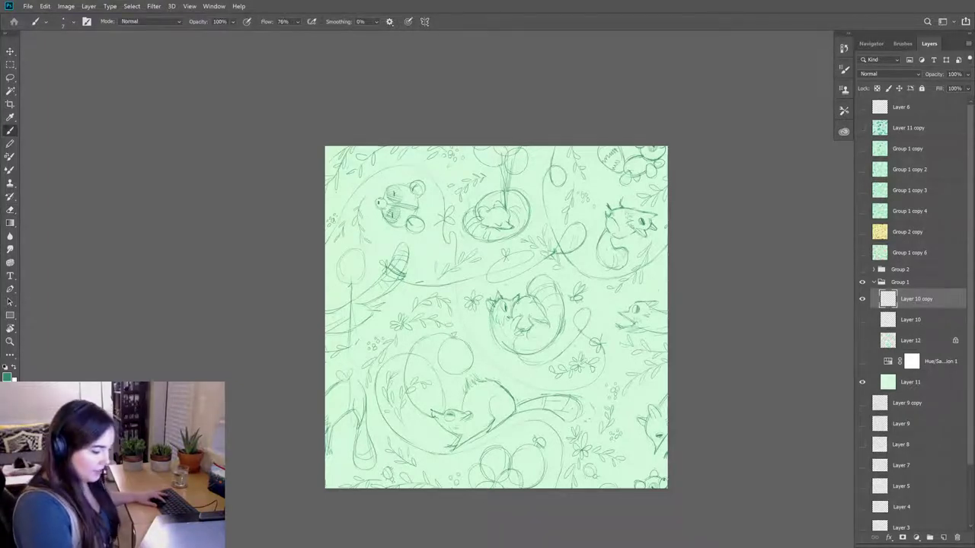
{"action": "key", "text": "e"}
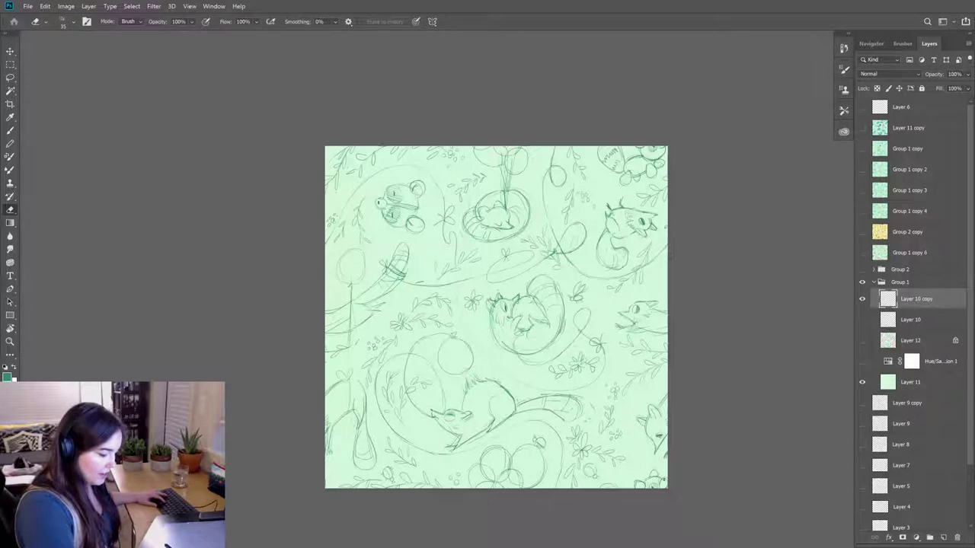
{"action": "key", "text": "b"}
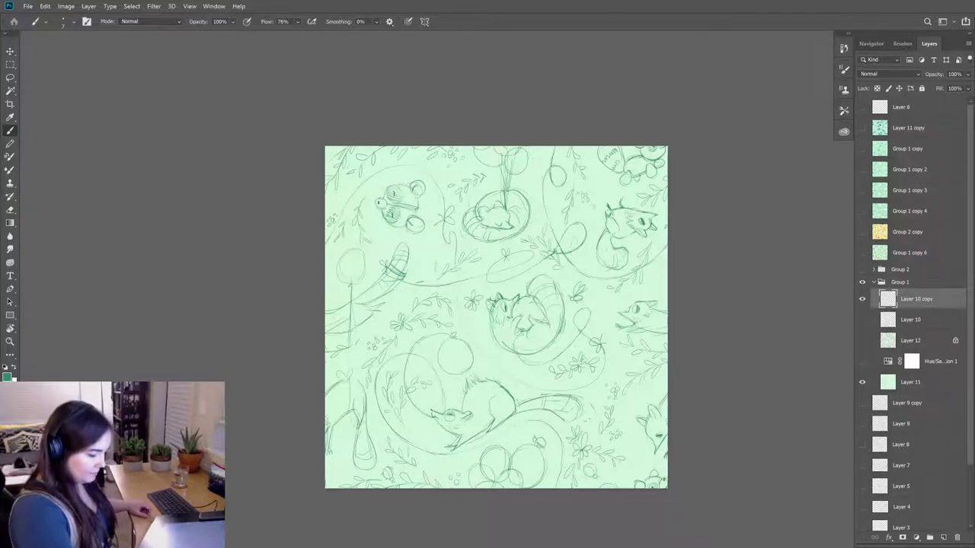
- Lasso the mouse-in-bowl sketch, rotate it to -25.63°, commit, and deselect
{"action": "key", "text": "l"}
{"action": "mouse_move", "coordinate": [514, 209]}
{"action": "left_mouse_down"}
{"action": "mouse_move", "coordinate": [484, 187]}
{"action": "mouse_move", "coordinate": [461, 208]}
{"action": "mouse_move", "coordinate": [464, 241]}
{"action": "mouse_move", "coordinate": [517, 241]}
{"action": "mouse_move", "coordinate": [536, 222]}
{"action": "mouse_move", "coordinate": [509, 185]}
{"action": "left_mouse_up"}
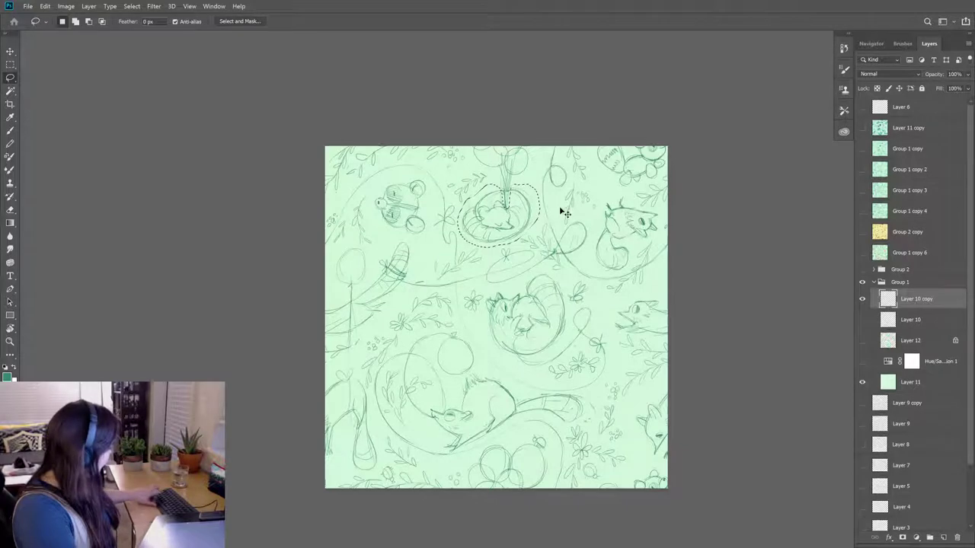
{"action": "key", "text": "ctrl+t"}
{"action": "mouse_move", "coordinate": [564, 213]}
{"action": "left_mouse_down"}
{"action": "mouse_move", "coordinate": [575, 174]}
{"action": "mouse_move", "coordinate": [521, 213]}
{"action": "mouse_move", "coordinate": [535, 210]}
{"action": "left_mouse_up"}
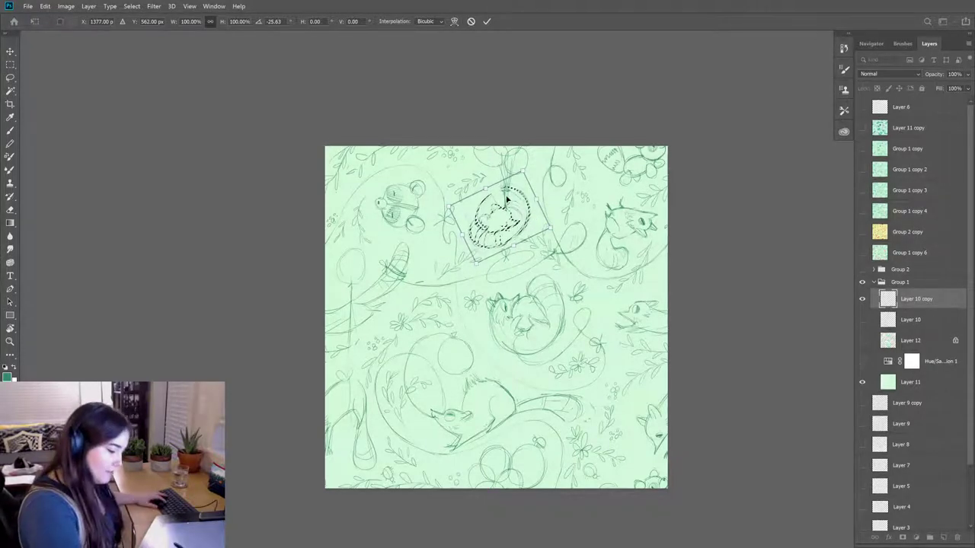
{"action": "key", "text": "Return"}
{"action": "key", "text": "ctrl+d"}
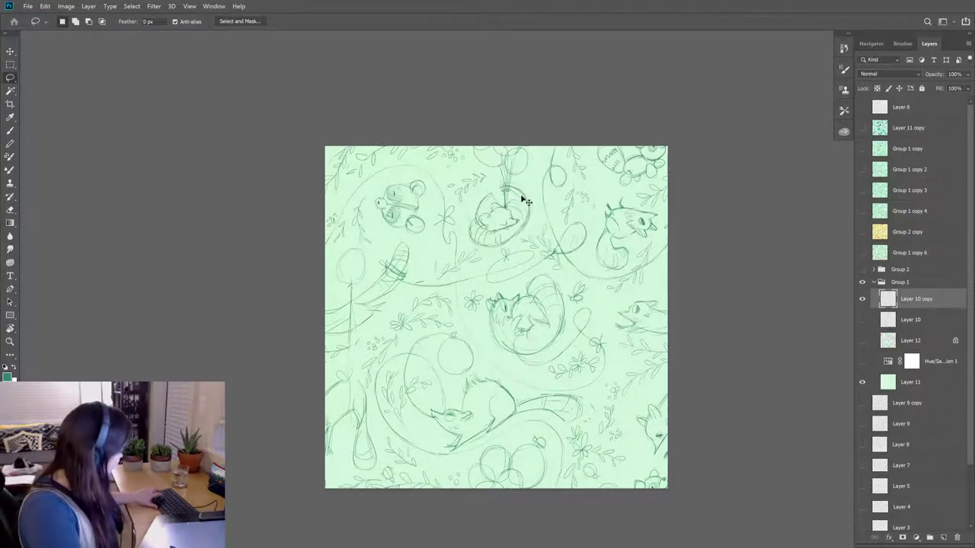
- Toggle between the pencil and eraser tools, then bring up the Filter menu
{"action": "key", "text": "b"}
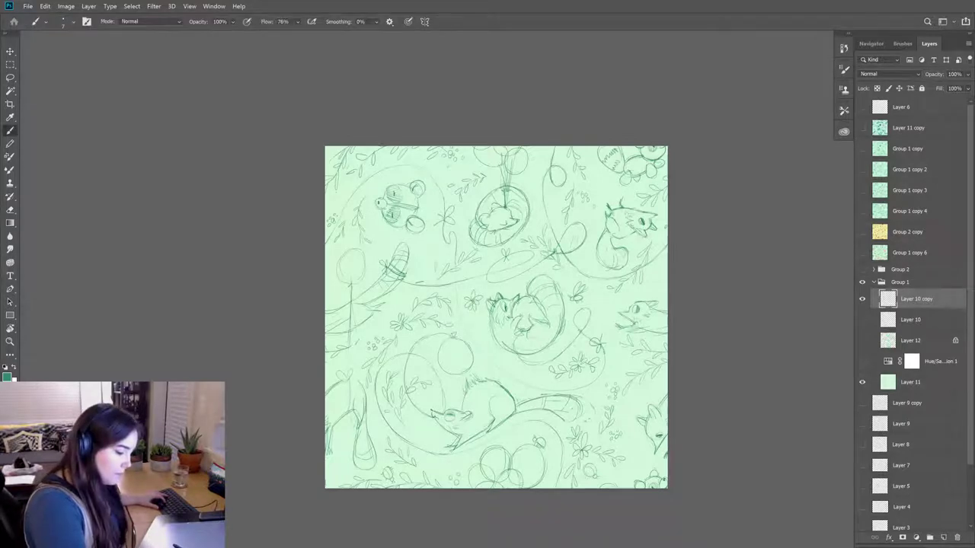
{"action": "key", "text": "e"}
{"action": "key", "text": "b"}
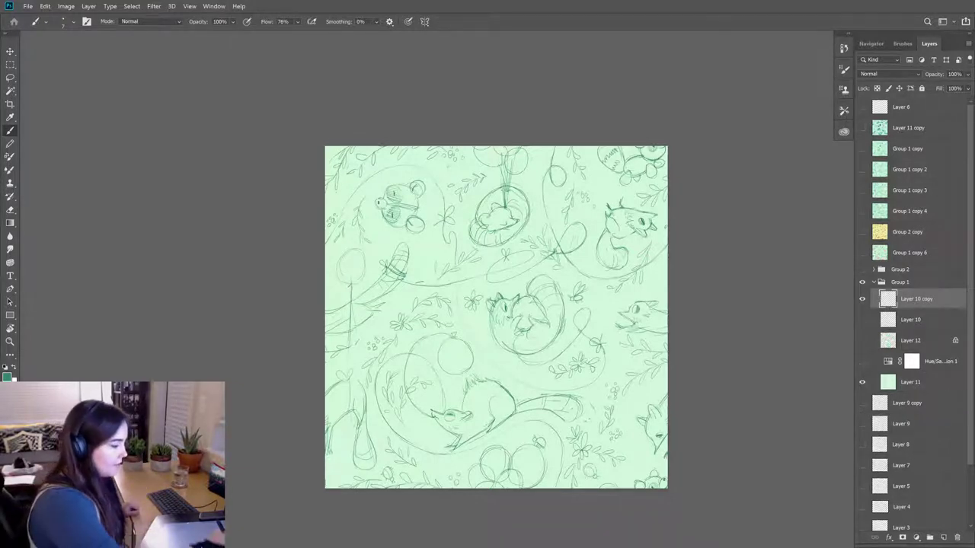
{"action": "left_click", "coordinate": [123, 6]}
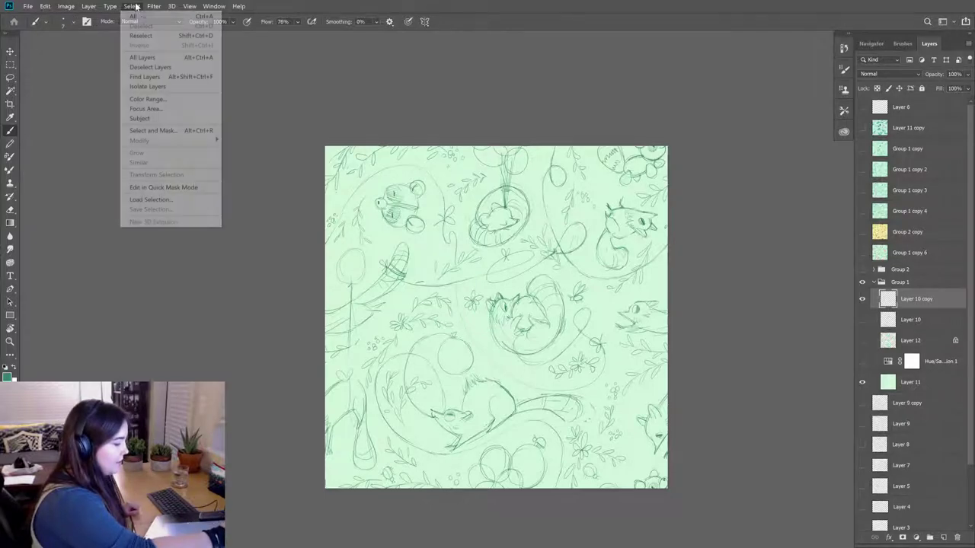
- Reapply the last Offset filter to the sketch and toggle its visibility to compare
{"action": "left_click", "coordinate": [160, 17]}
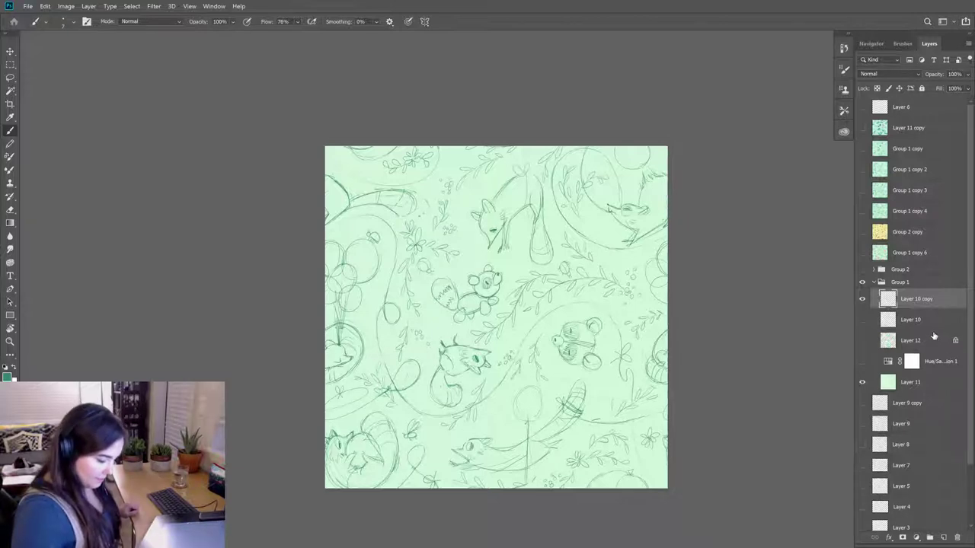
{"action": "left_click", "coordinate": [862, 298]}
{"action": "left_click", "coordinate": [862, 299]}
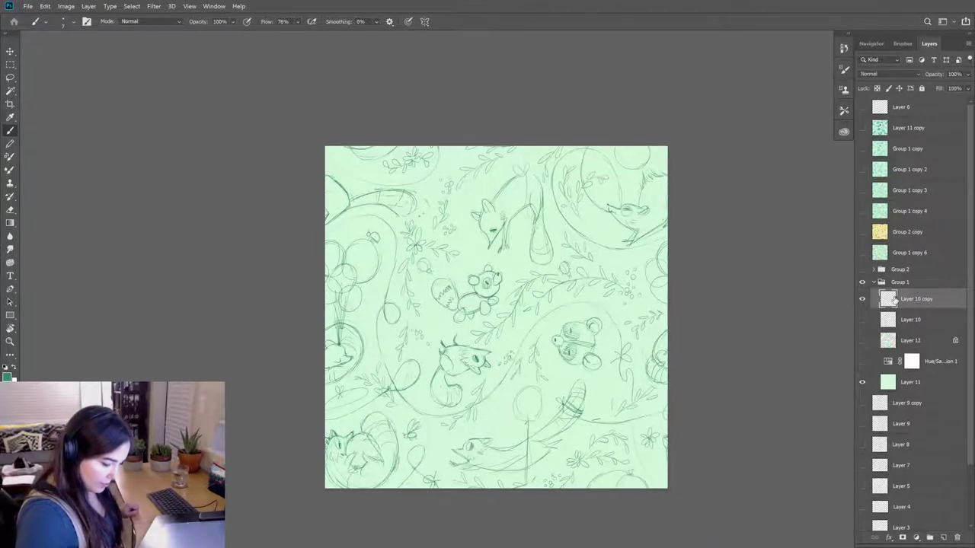
- Apply the same Offset to Layer 12's colour painting, hide it, and return to Layer 10 copy
{"action": "left_click", "coordinate": [895, 341]}
{"action": "left_click", "coordinate": [862, 340]}
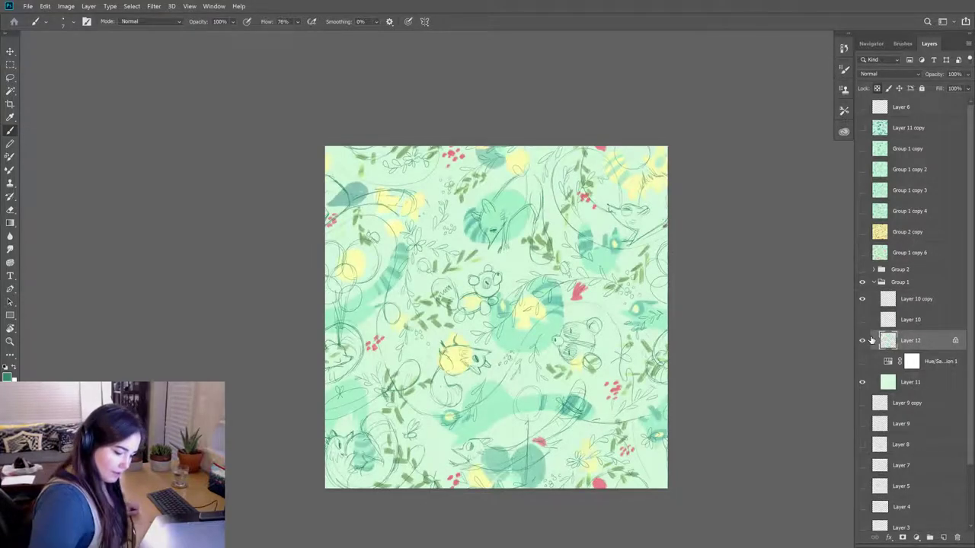
{"action": "left_click", "coordinate": [154, 6]}
{"action": "left_click", "coordinate": [163, 17]}
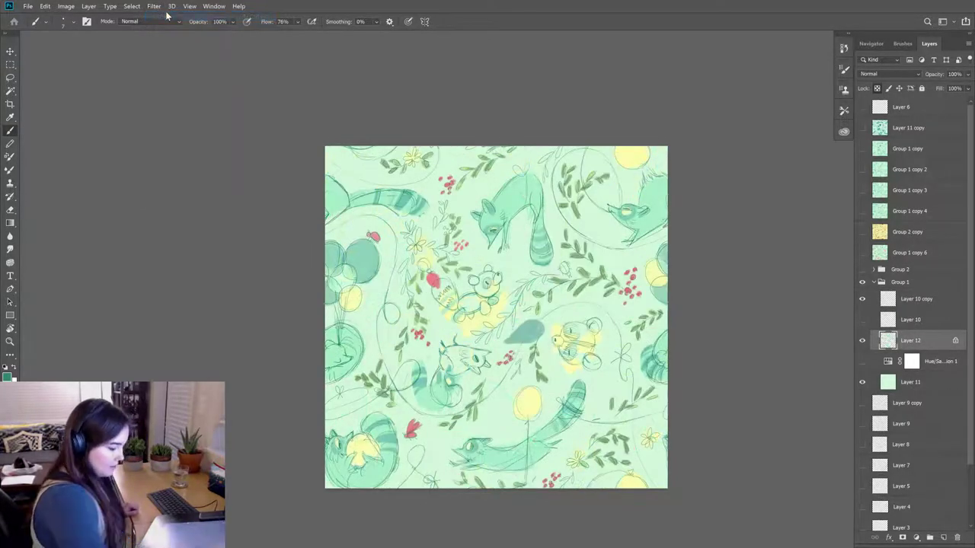
{"action": "left_click", "coordinate": [862, 340]}
{"action": "left_click", "coordinate": [910, 300]}
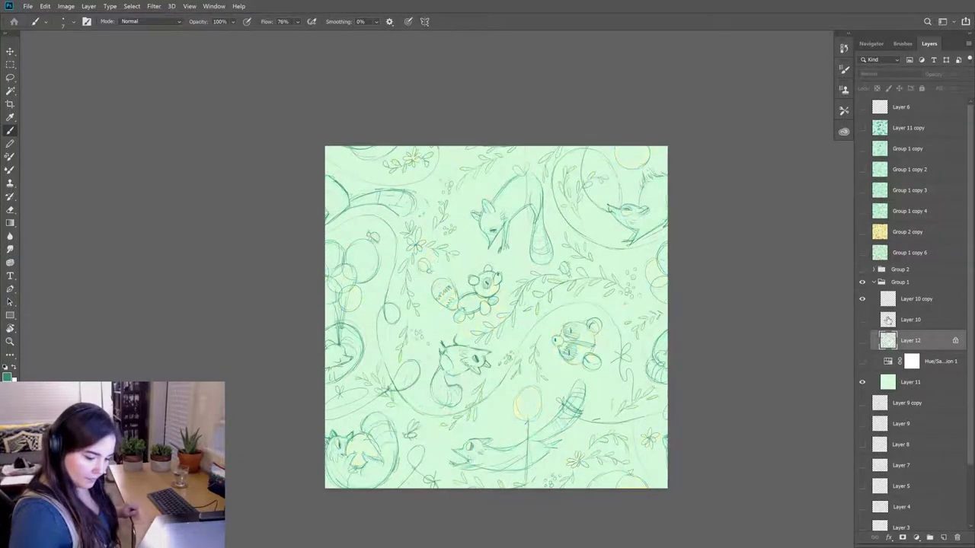
{"action": "key", "text": "l"}
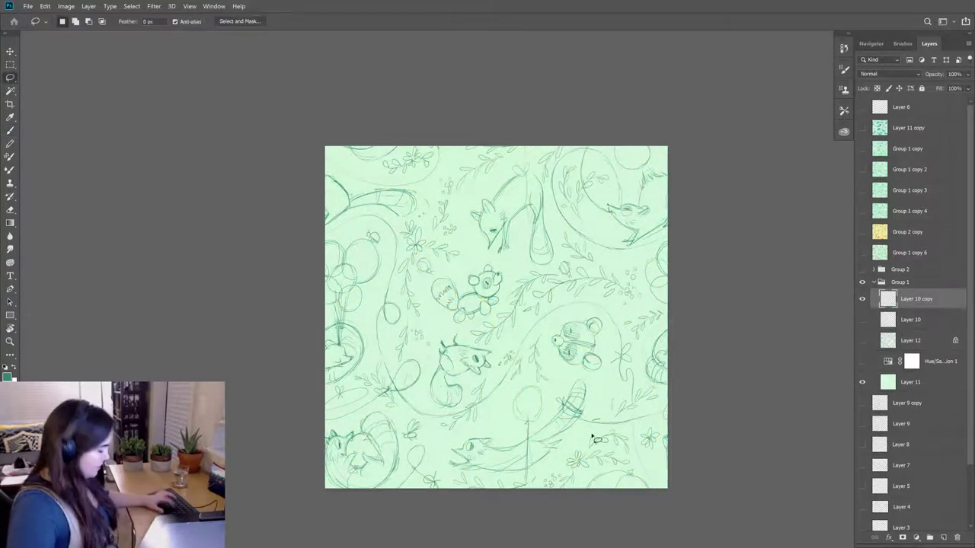
- Lasso the stretched fox sketch at the bottom, tilt it about -6.8°, nudge it into place, then deselect
{"action": "mouse_move", "coordinate": [561, 452]}
{"action": "left_mouse_down"}
{"action": "mouse_move", "coordinate": [592, 406]}
{"action": "mouse_move", "coordinate": [588, 380]}
{"action": "mouse_move", "coordinate": [574, 379]}
{"action": "mouse_move", "coordinate": [523, 434]}
{"action": "mouse_move", "coordinate": [461, 438]}
{"action": "mouse_move", "coordinate": [445, 452]}
{"action": "mouse_move", "coordinate": [450, 470]}
{"action": "mouse_move", "coordinate": [479, 477]}
{"action": "mouse_move", "coordinate": [538, 469]}
{"action": "mouse_move", "coordinate": [584, 434]}
{"action": "mouse_move", "coordinate": [646, 443]}
{"action": "mouse_move", "coordinate": [670, 415]}
{"action": "left_mouse_up"}
{"action": "key", "text": "ctrl+t"}
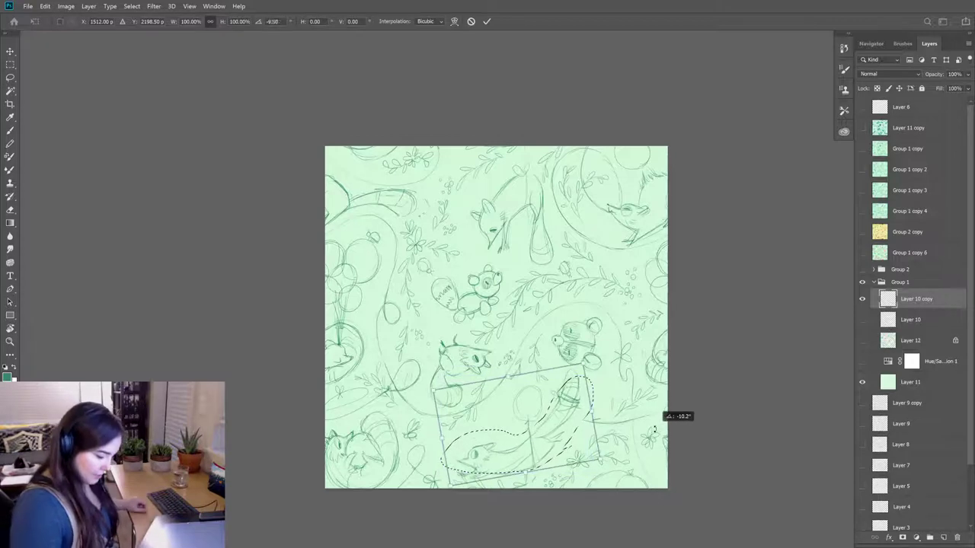
{"action": "mouse_move", "coordinate": [559, 450]}
{"action": "left_mouse_down"}
{"action": "mouse_move", "coordinate": [557, 431]}
{"action": "mouse_move", "coordinate": [522, 442]}
{"action": "left_mouse_up"}
{"action": "left_click_drag", "start_coordinate": [608, 410], "coordinate": [606, 426]}
{"action": "left_click_drag", "start_coordinate": [542, 439], "coordinate": [538, 442]}
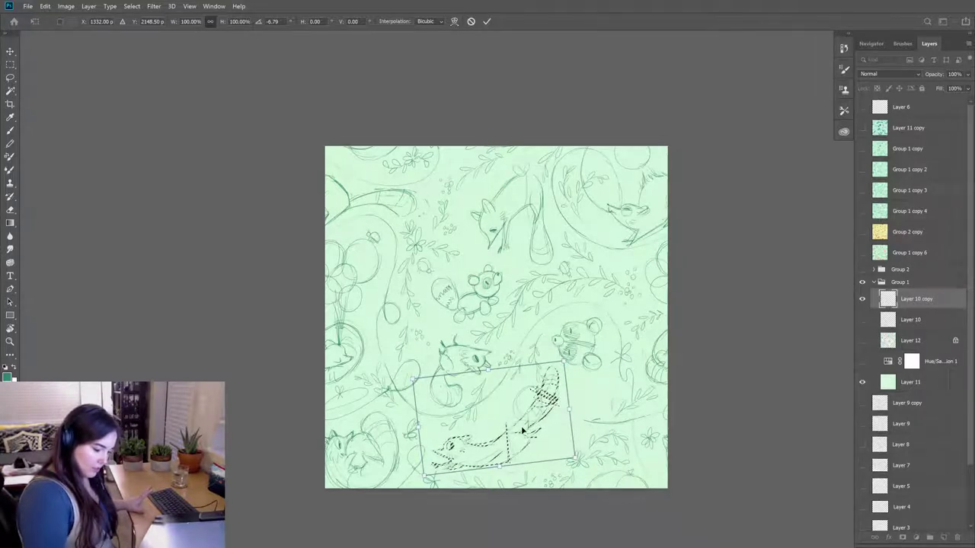
{"action": "left_click_drag", "start_coordinate": [524, 446], "coordinate": [519, 442]}
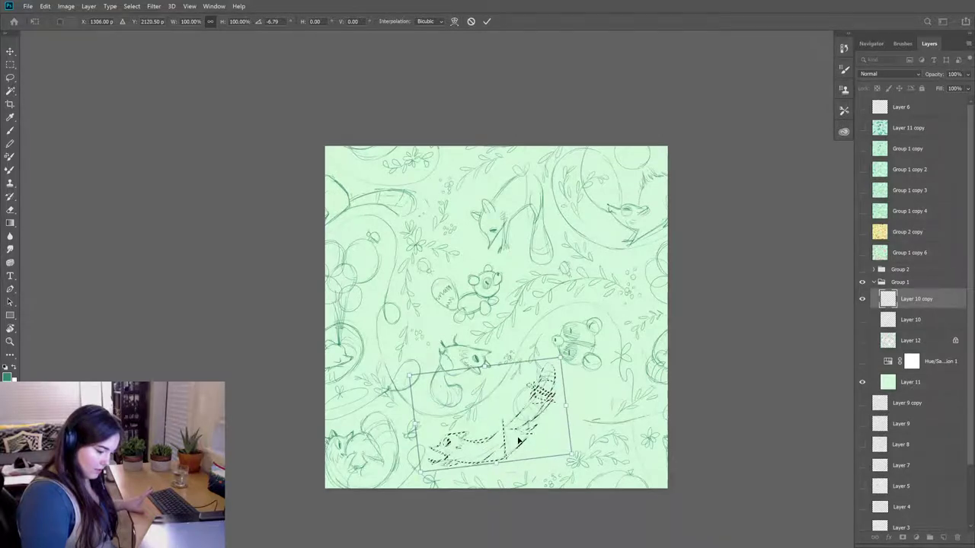
{"action": "key", "text": "Return"}
{"action": "key", "text": "l"}
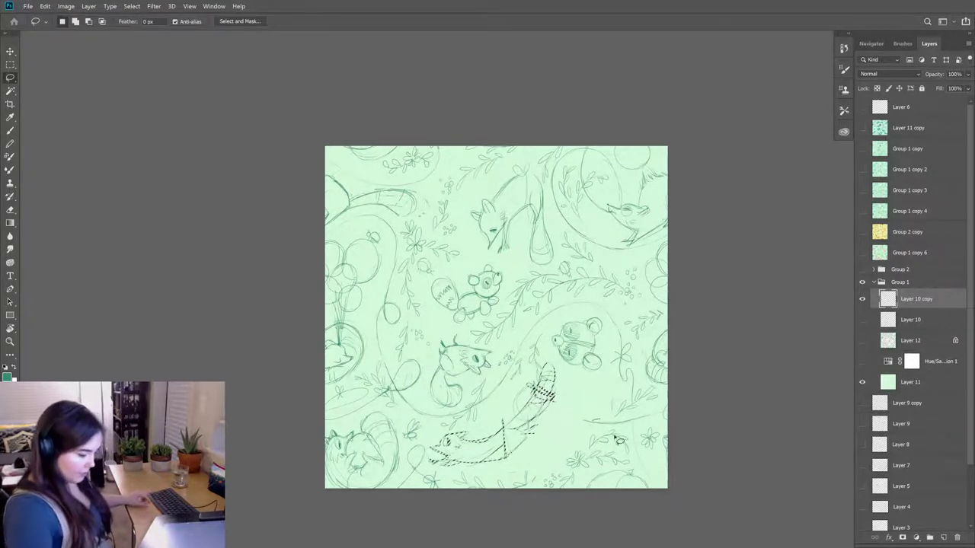
{"action": "key", "text": "e"}
{"action": "key", "text": "ctrl+d"}
- Toggle the Layer 10 copy sketch off and on to check the tile beneath
{"action": "key", "text": "b"}
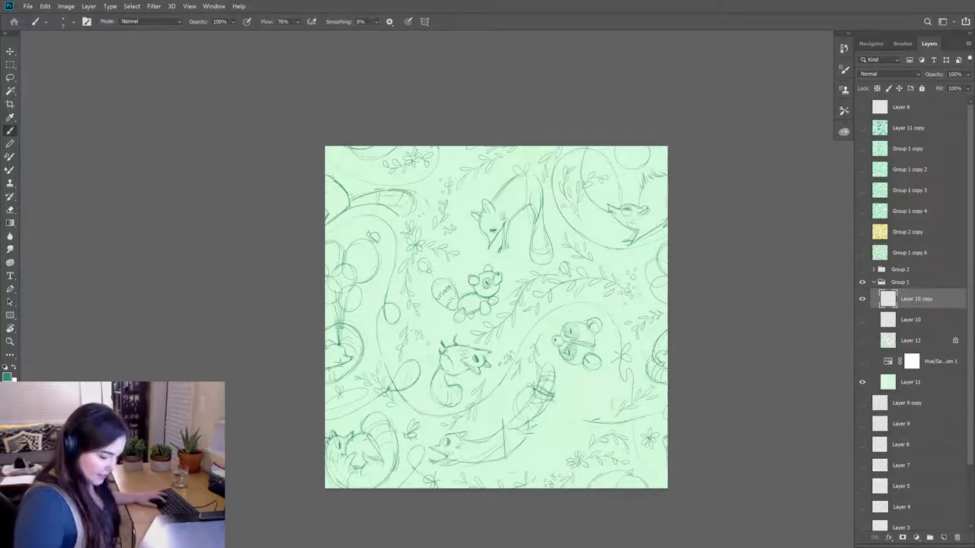
{"action": "key", "text": "e"}
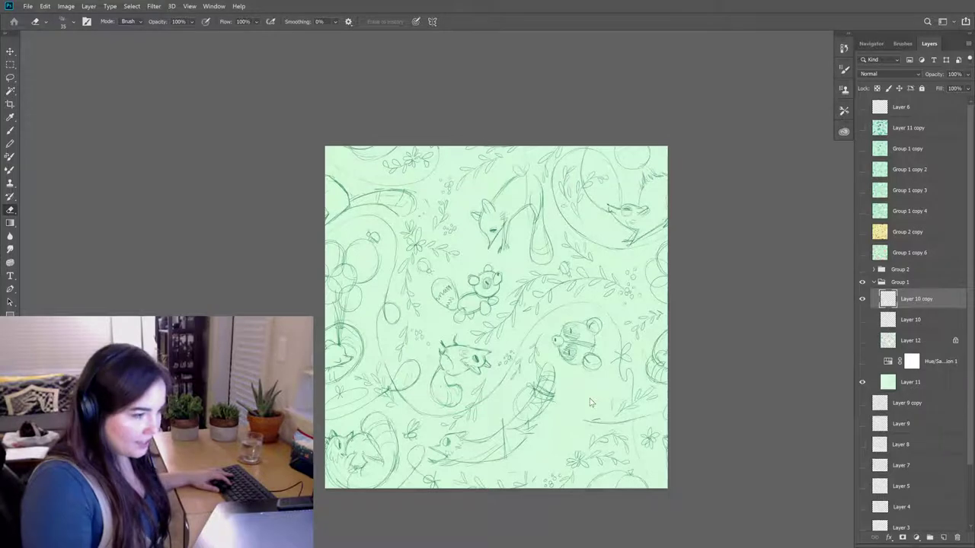
{"action": "left_click", "coordinate": [863, 299]}
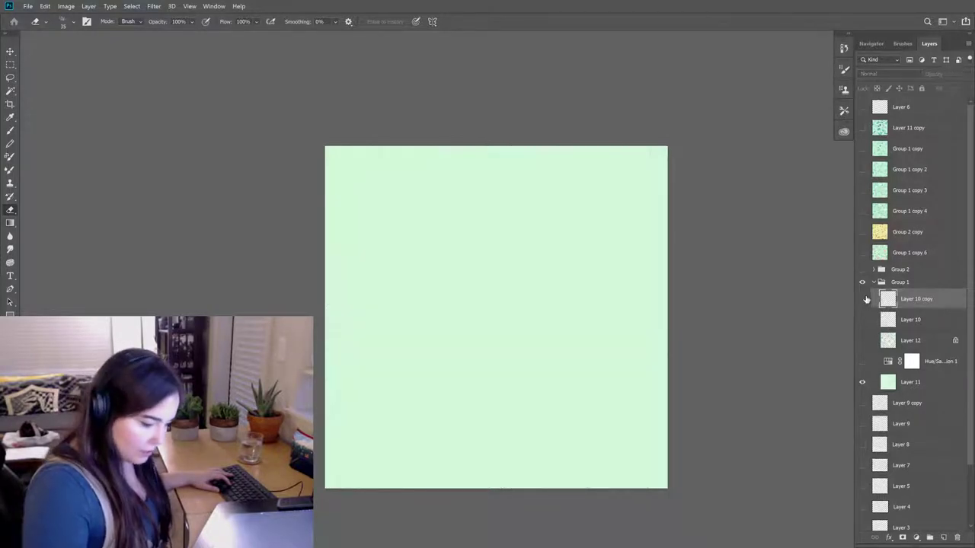
{"action": "left_click", "coordinate": [864, 300]}
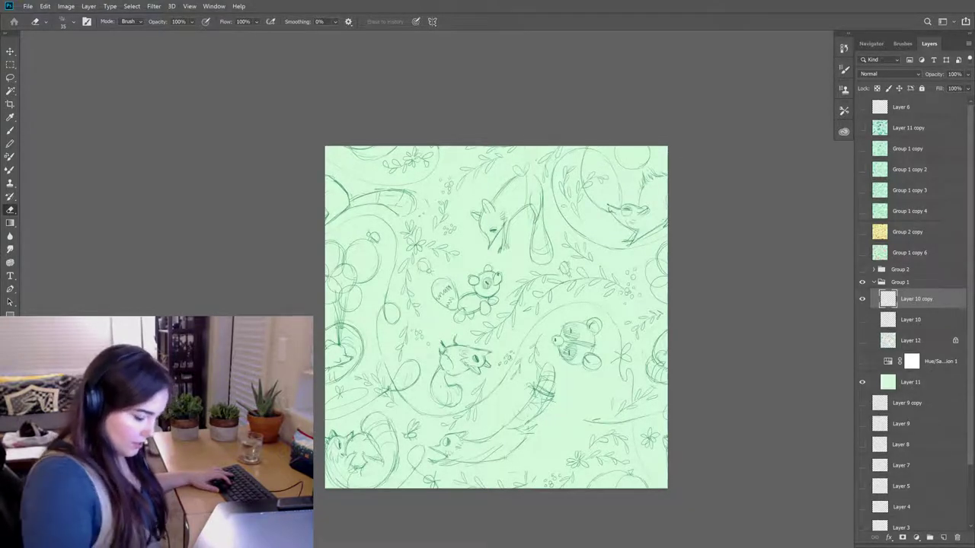
- Alternate pencil and eraser touch-ups, drawing a short stroke near the tile's bottom
{"action": "key", "text": "b"}
{"action": "key", "text": "e"}
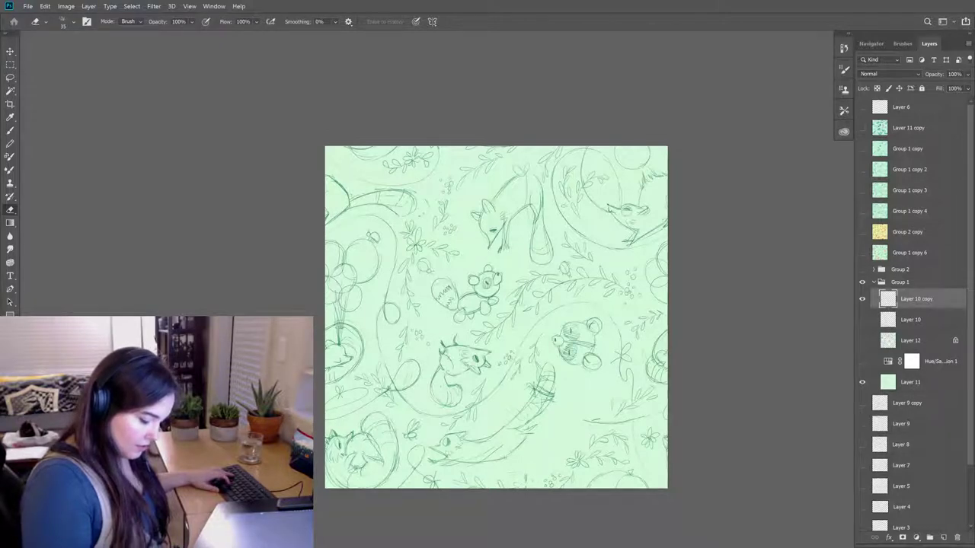
{"action": "key", "text": "b"}
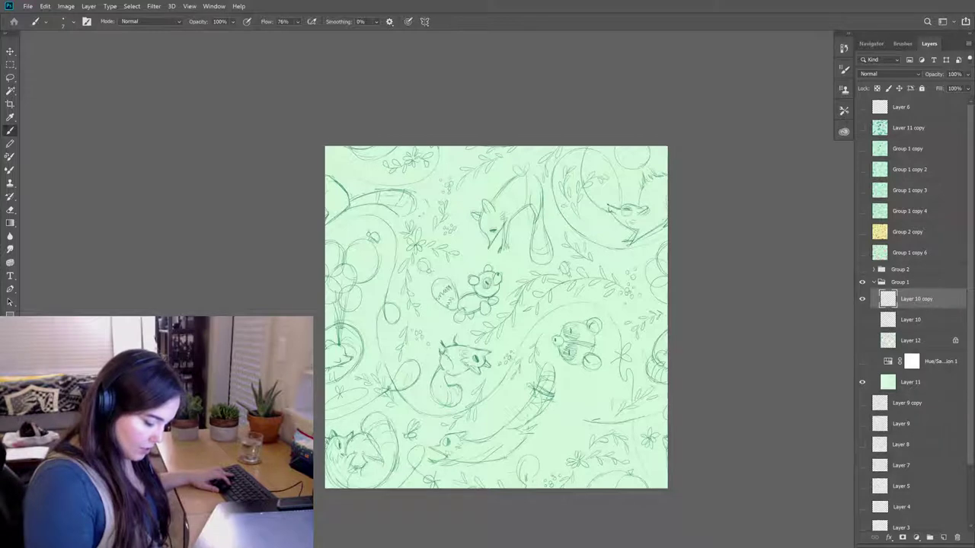
{"action": "key", "text": "e"}
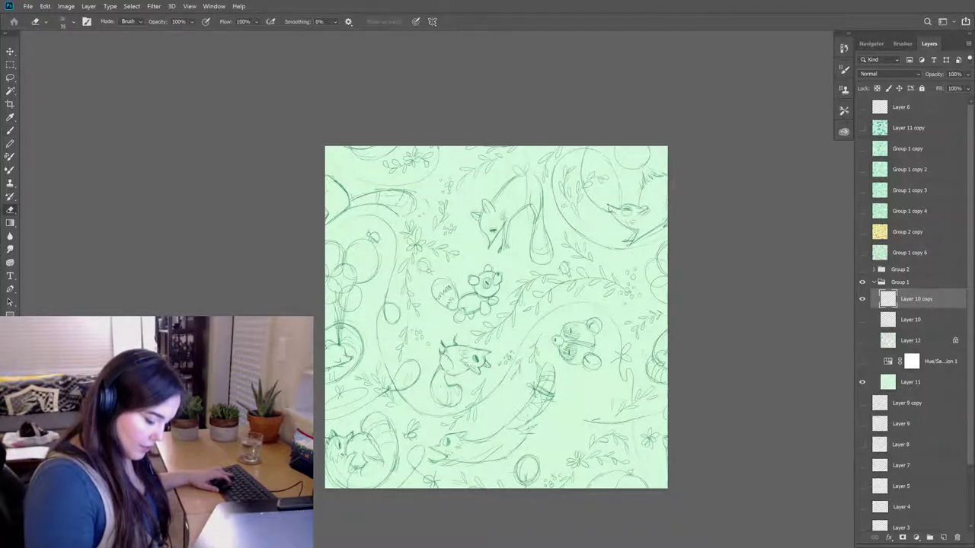
{"action": "key", "text": "b"}
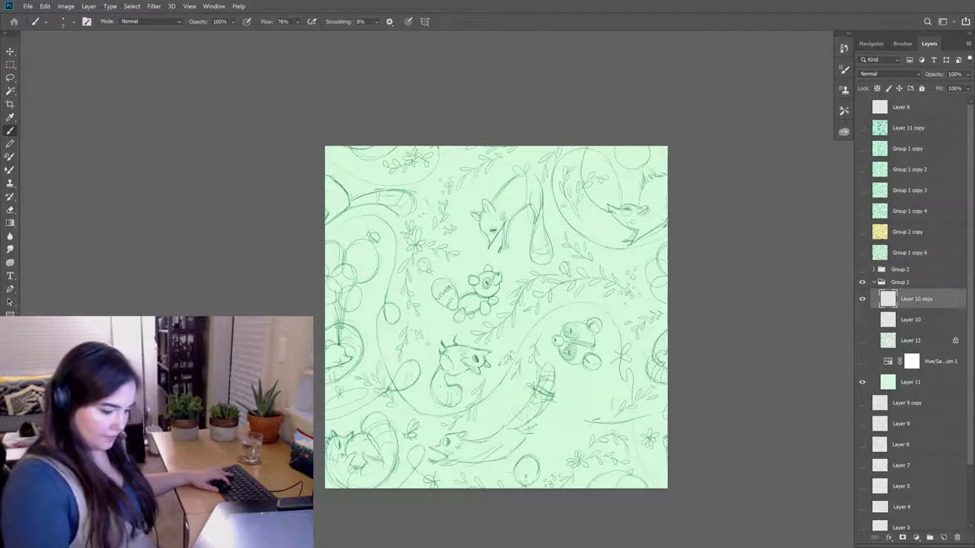
{"action": "left_click_drag", "start_coordinate": [547, 418], "coordinate": [585, 409]}
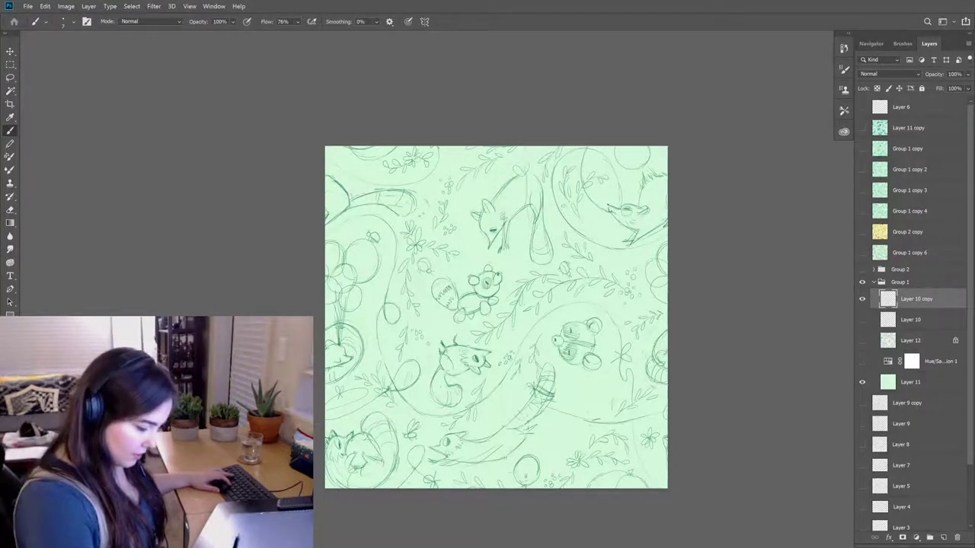
- Erase part of the new stroke and continue small pencil and eraser touch-ups
{"action": "key", "text": "e"}
{"action": "mouse_move", "coordinate": [567, 421]}
{"action": "left_mouse_down"}
{"action": "mouse_move", "coordinate": [602, 412]}
{"action": "mouse_move", "coordinate": [606, 425]}
{"action": "left_mouse_up"}
{"action": "key", "text": "b"}
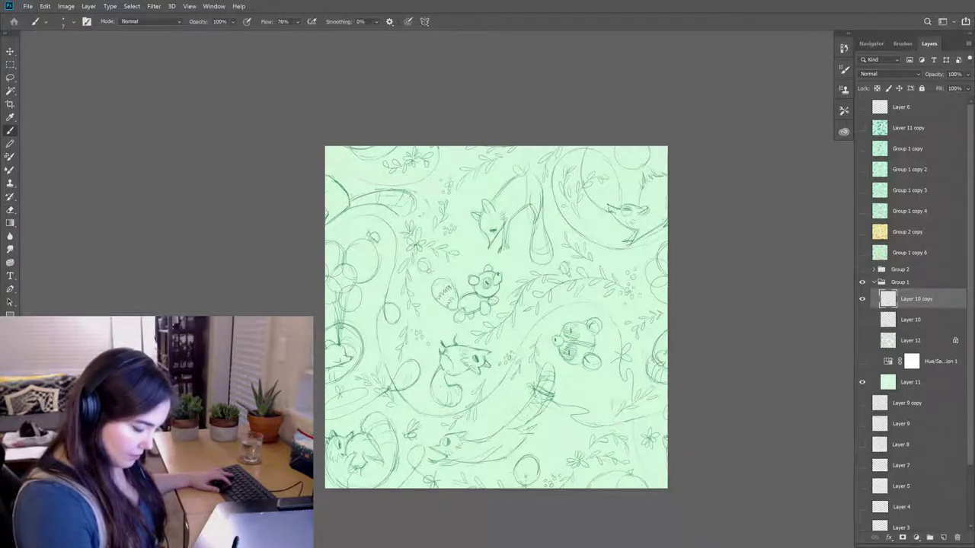
{"action": "key", "text": "e"}
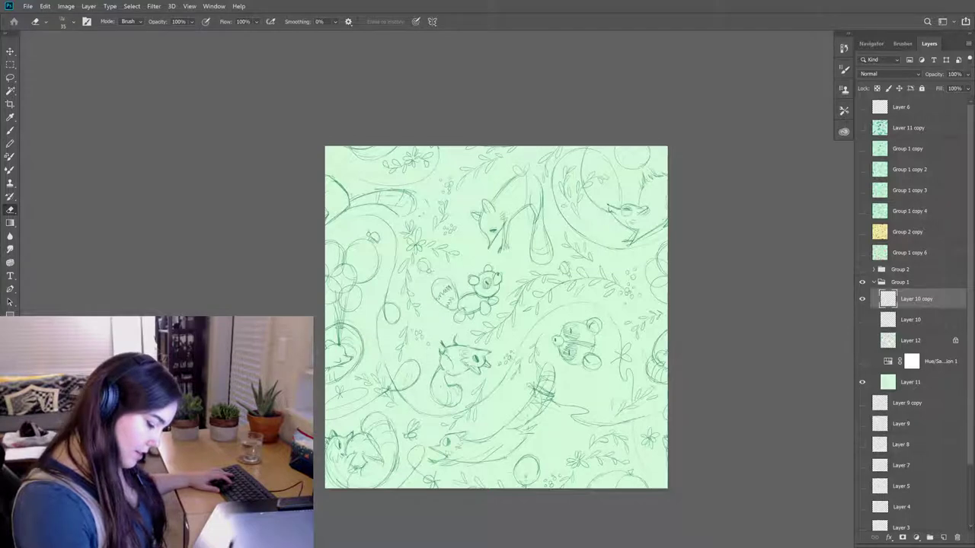
{"action": "right_click", "coordinate": [629, 359]}
{"action": "key", "text": "Escape"}
{"action": "key", "text": "b"}
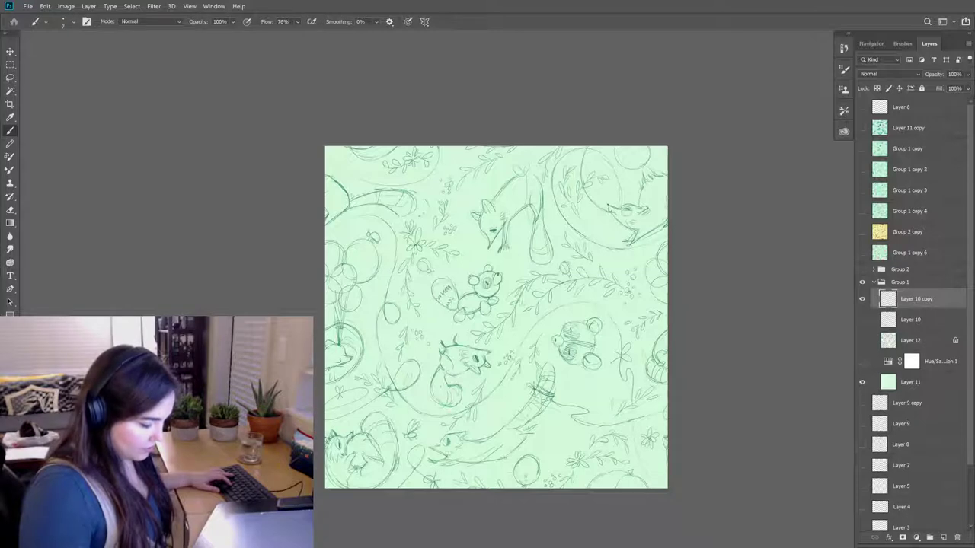
{"action": "key", "text": "e"}
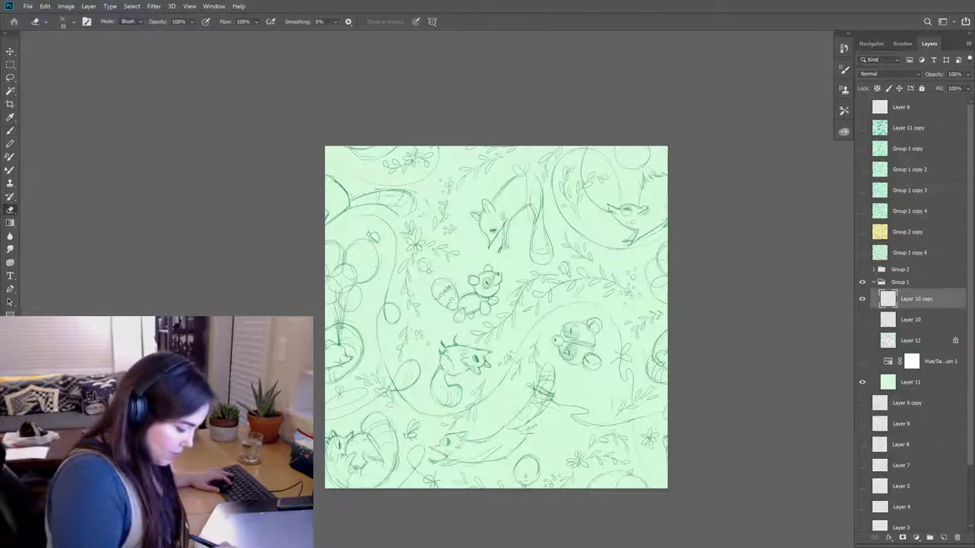
{"action": "key", "text": "b"}
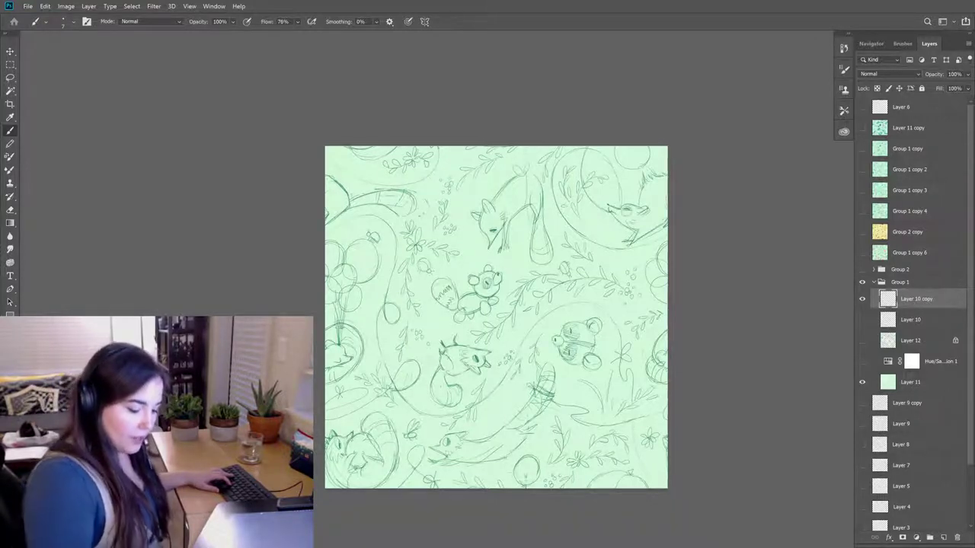
- Erase stray pencil lines in the lower tile and redraw a short cleaner line there
{"action": "key", "text": "e"}
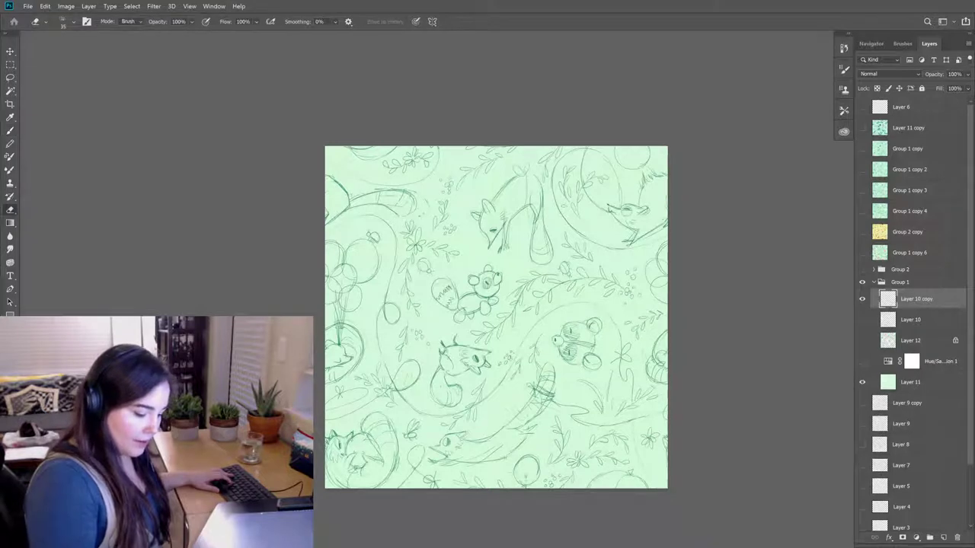
{"action": "key", "text": "b"}
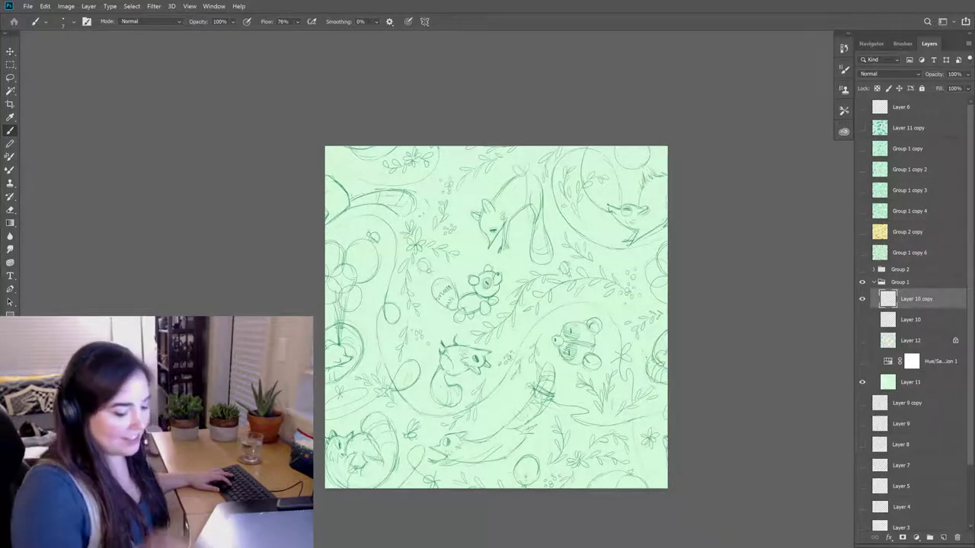
{"action": "key", "text": "e"}
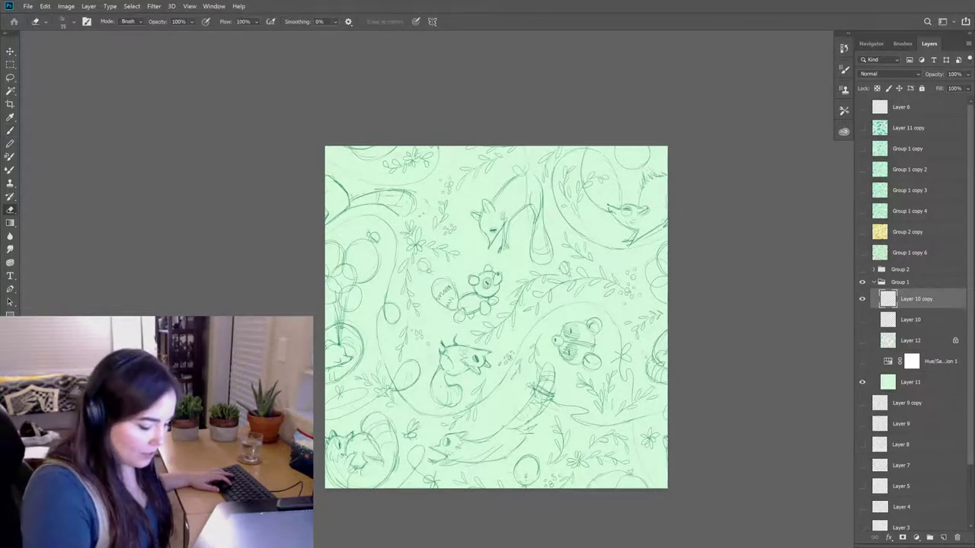
{"action": "key", "text": "b"}
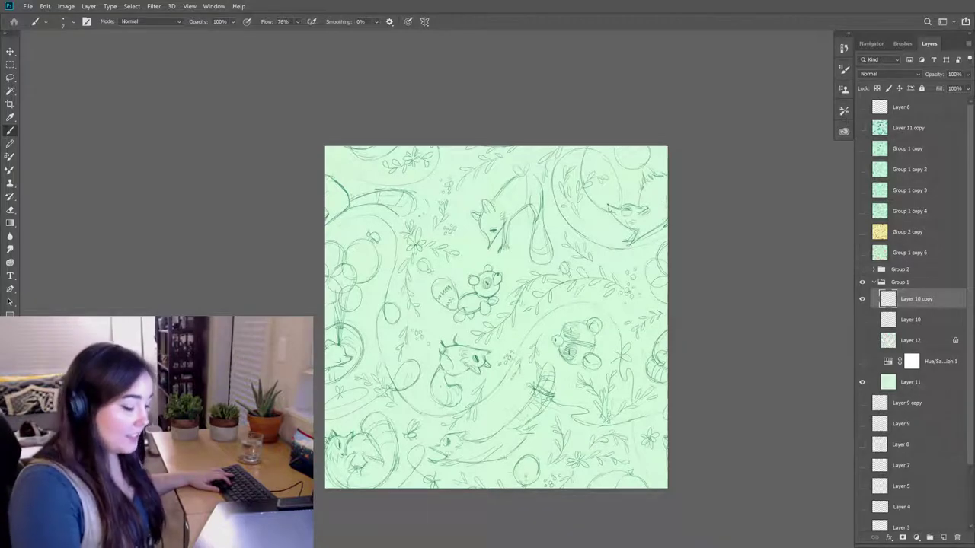
{"action": "key", "text": "e"}
{"action": "mouse_move", "coordinate": [529, 386]}
{"action": "left_mouse_down"}
{"action": "mouse_move", "coordinate": [554, 404]}
{"action": "mouse_move", "coordinate": [516, 418]}
{"action": "mouse_move", "coordinate": [527, 422]}
{"action": "left_mouse_up"}
{"action": "key", "text": "b"}
{"action": "mouse_move", "coordinate": [537, 386]}
{"action": "left_mouse_down"}
{"action": "mouse_move", "coordinate": [529, 423]}
{"action": "mouse_move", "coordinate": [554, 389]}
{"action": "left_mouse_up"}
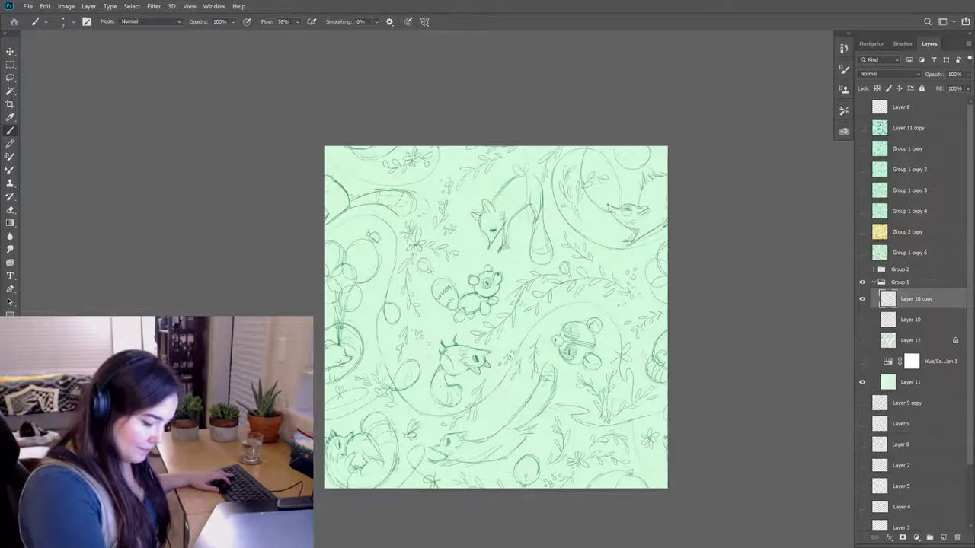
{"action": "key", "text": "e"}
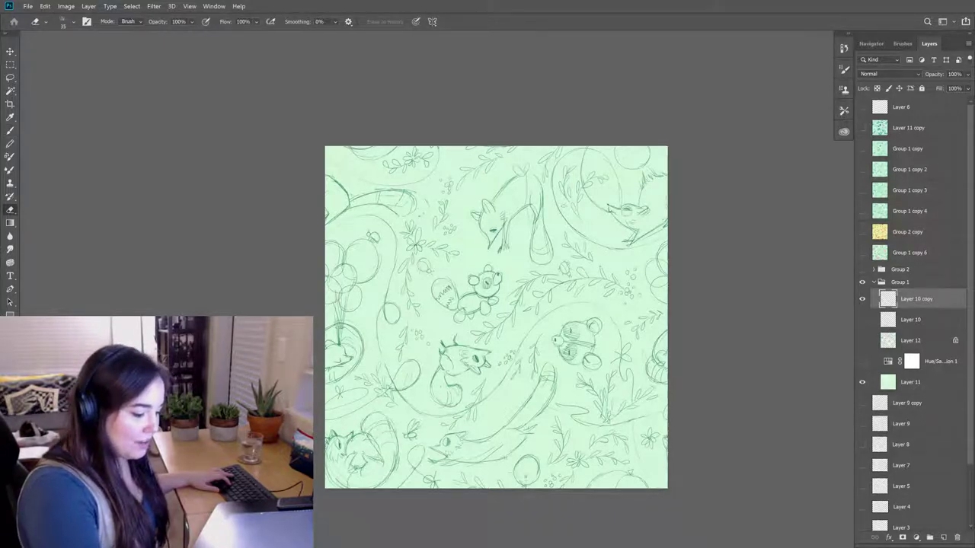
{"action": "key", "text": "b"}
{"action": "key", "text": "e"}
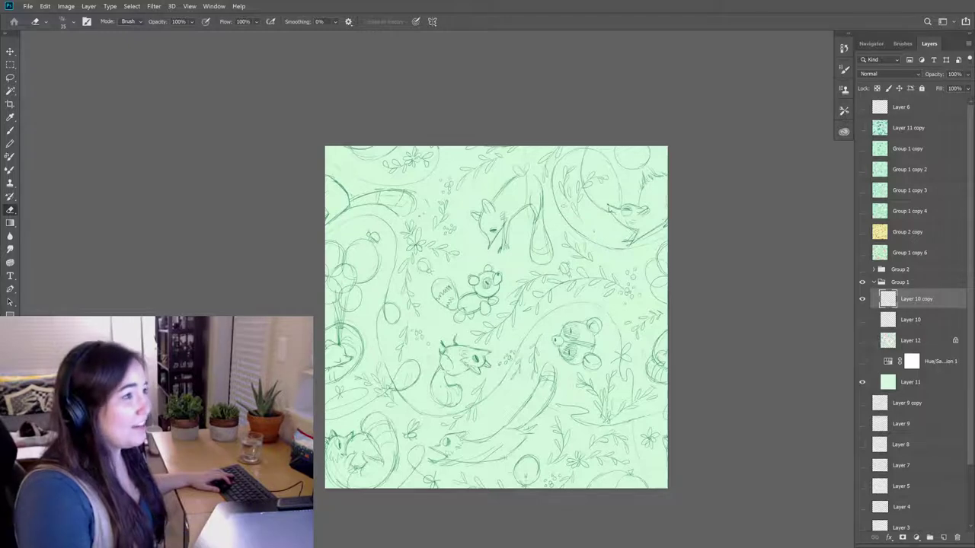
{"action": "key", "text": "b"}
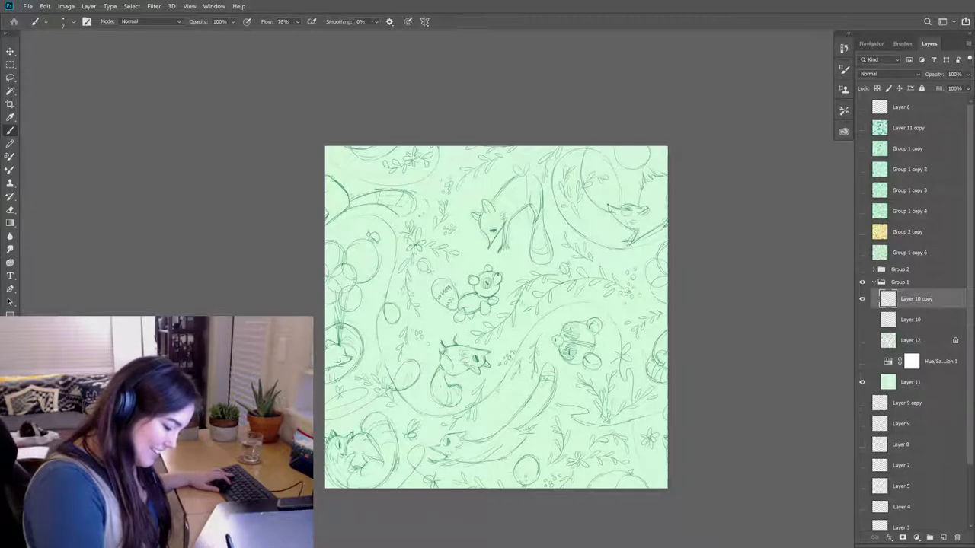
- Redraw and erase small bits of linework on the Layer 10 copy raccoon sketch
{"action": "key", "text": "e"}
{"action": "key", "text": "b"}
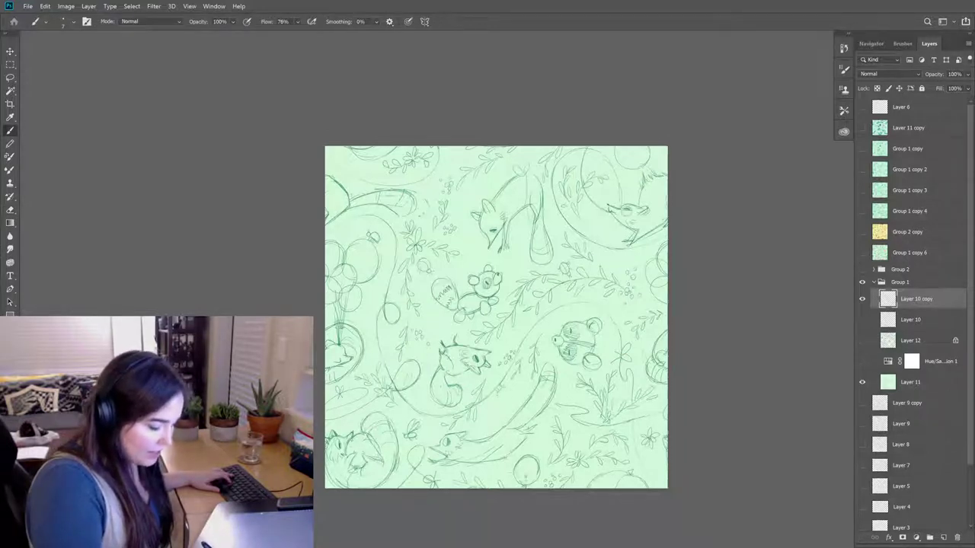
{"action": "key", "text": "e"}
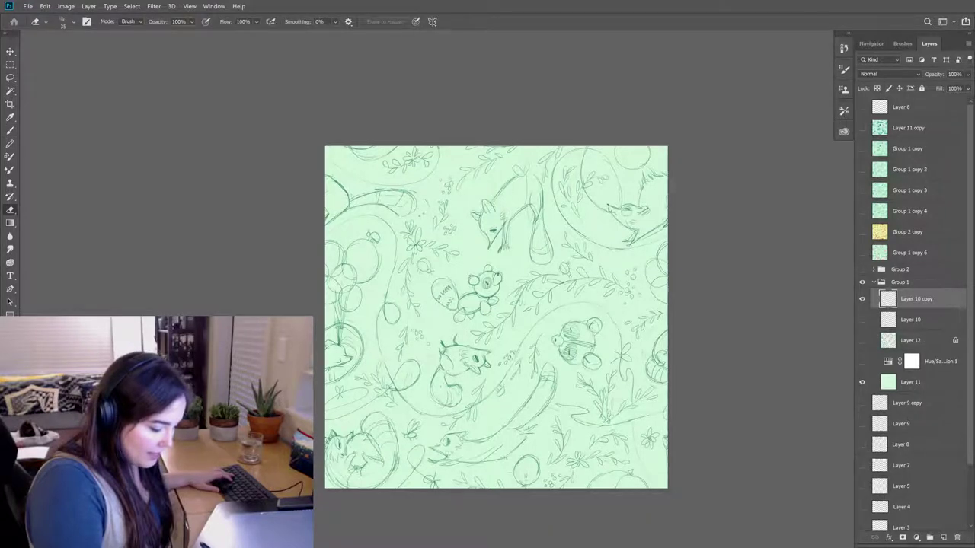
{"action": "key", "text": "b"}
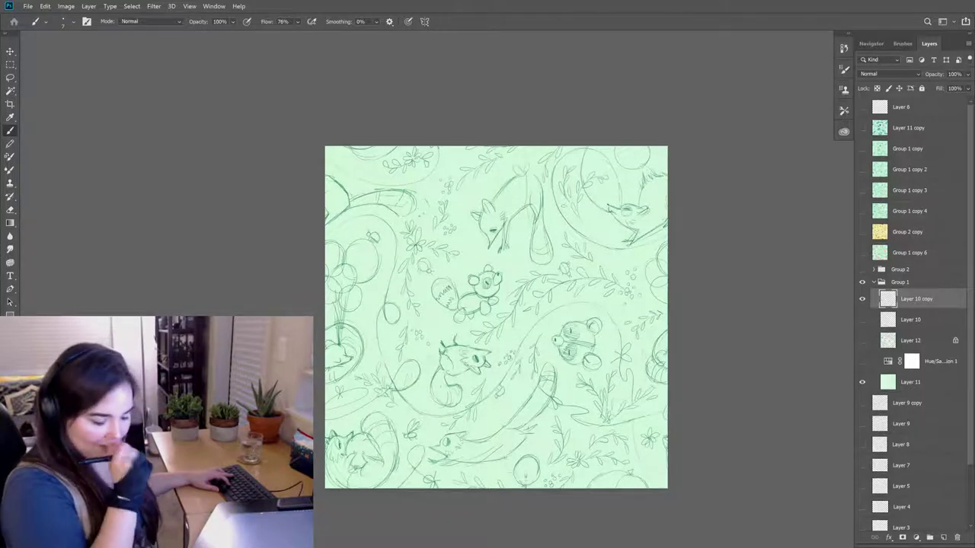
{"action": "key", "text": "e"}
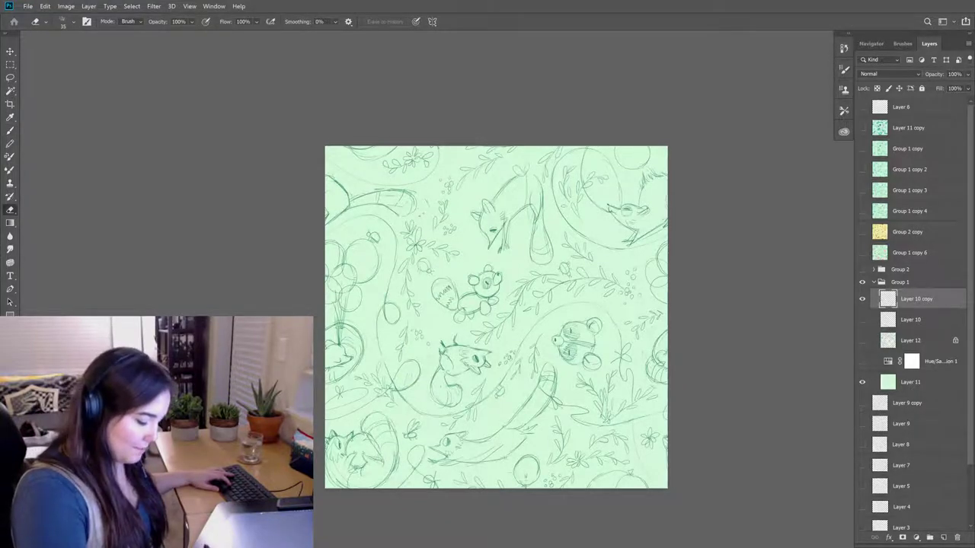
{"action": "key", "text": "b"}
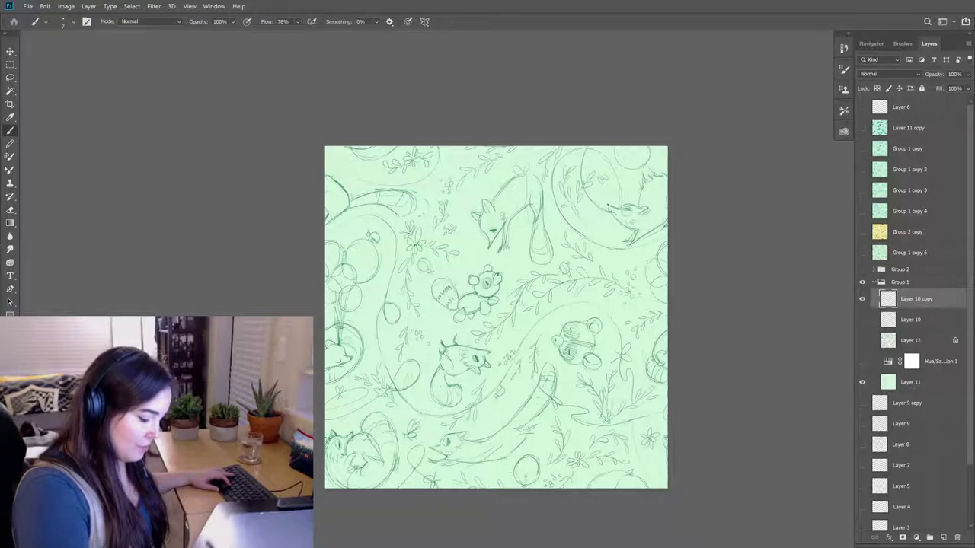
{"action": "key", "text": "e"}
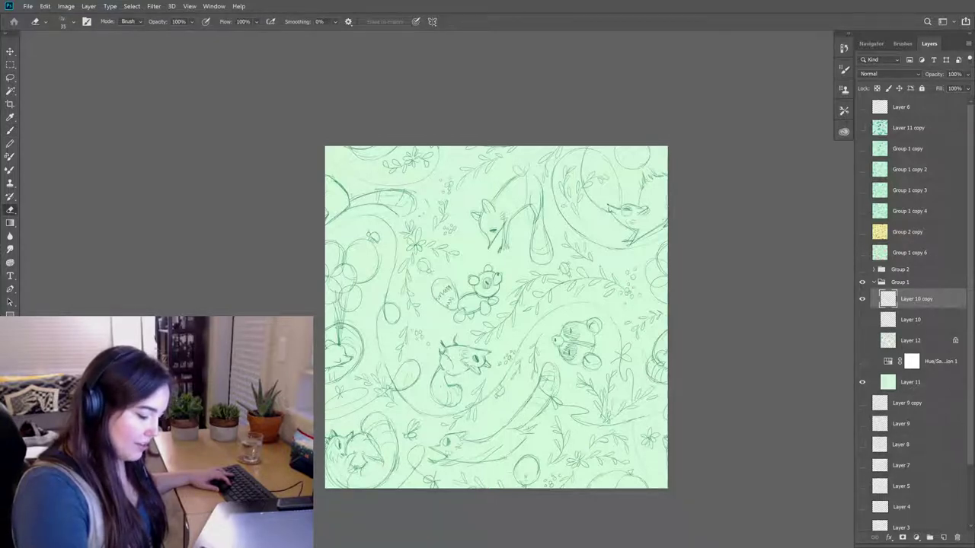
{"action": "key", "text": "b"}
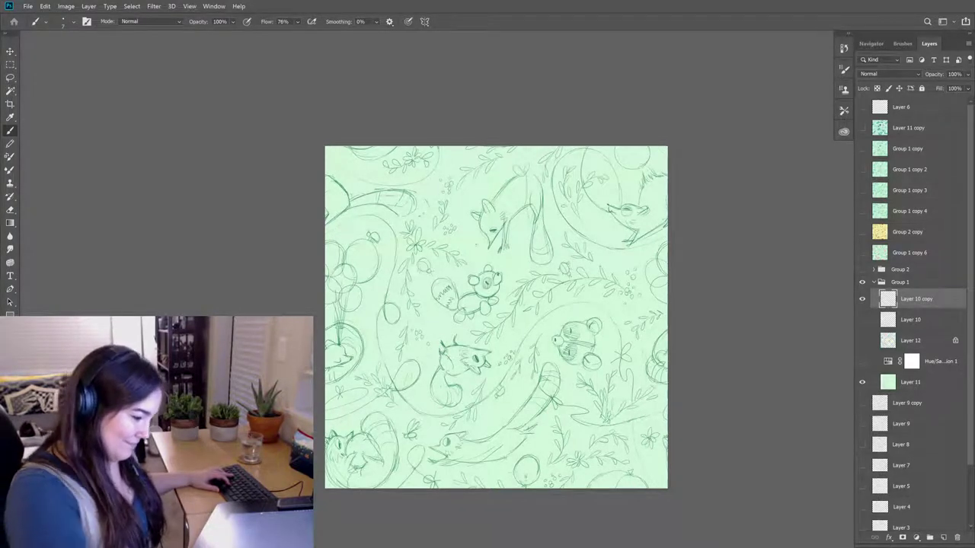
{"action": "key", "text": "e"}
{"action": "key", "text": "b"}
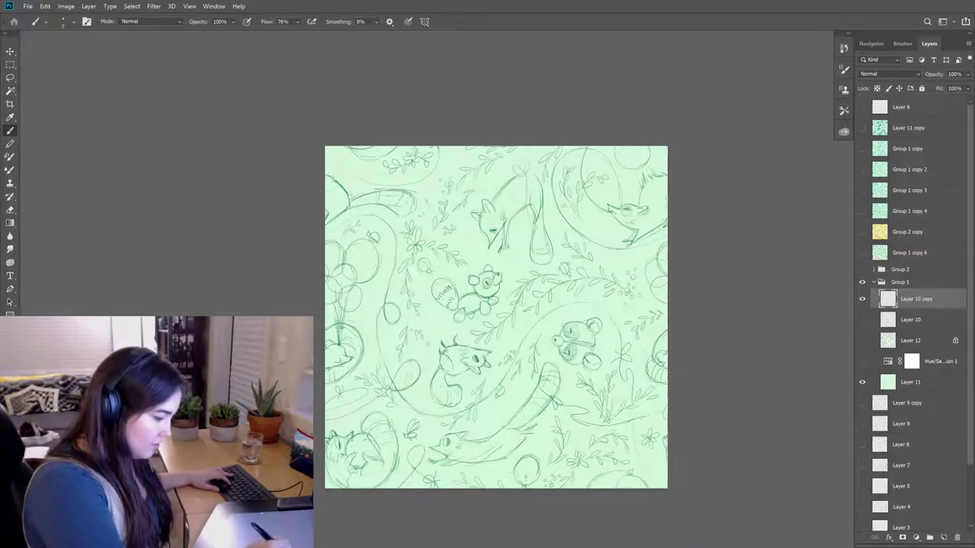
{"action": "key", "text": "e"}
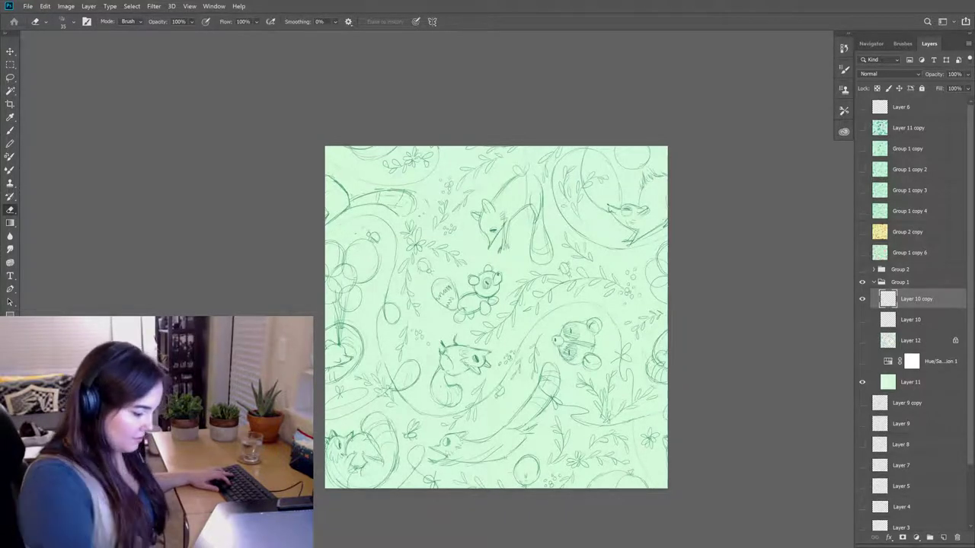
{"action": "key", "text": "b"}
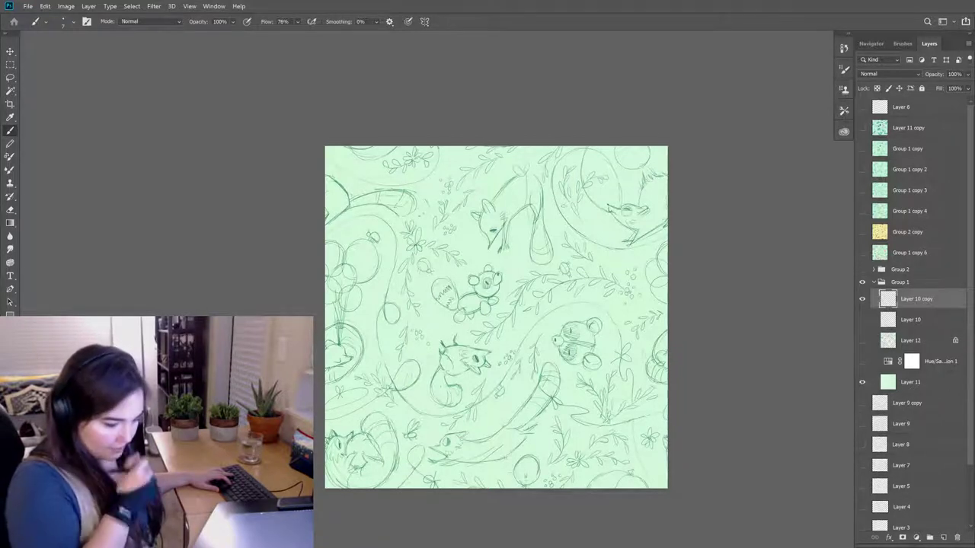
{"action": "key", "text": "e"}
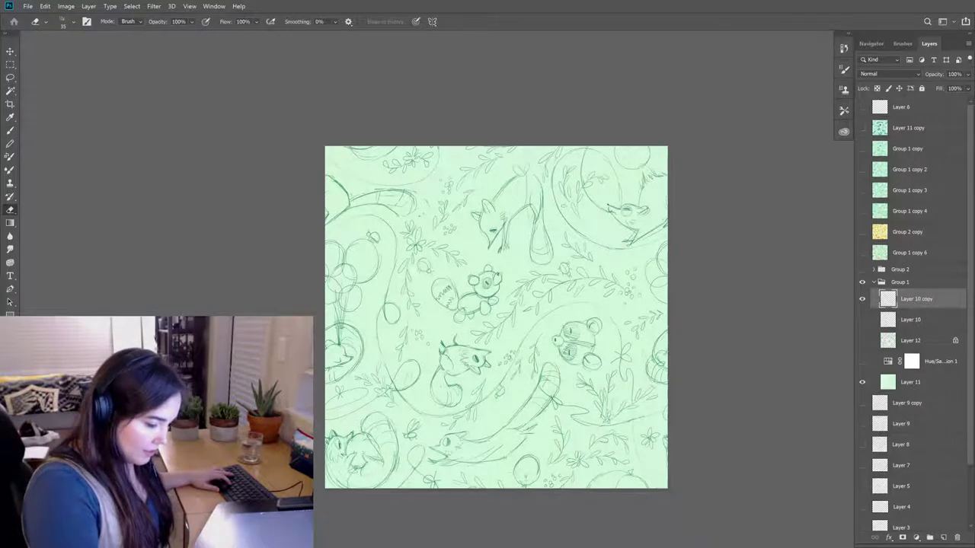
{"action": "key", "text": "b"}
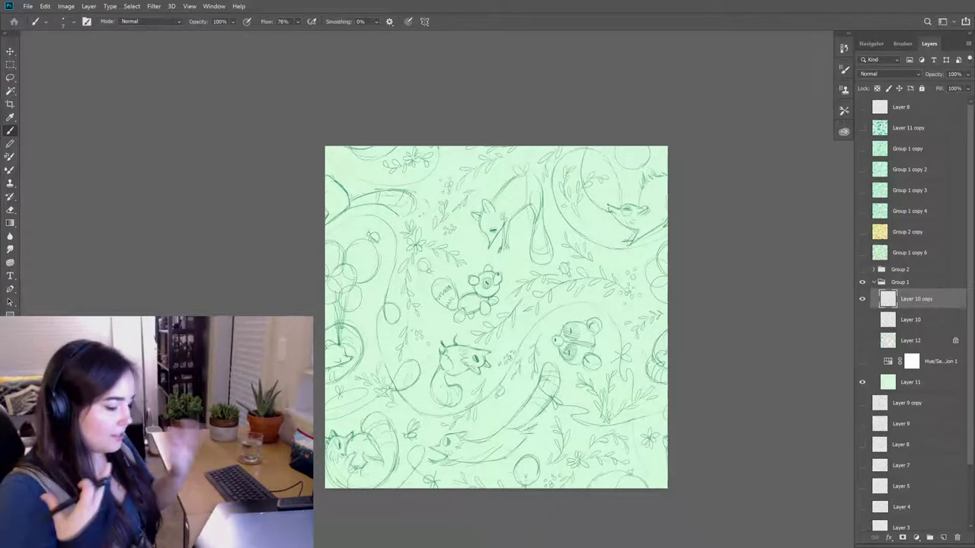
- Compare the sketch on and off, then reapply the last Offset to shift the tile
{"action": "left_click", "coordinate": [862, 299]}
{"action": "left_click", "coordinate": [862, 300]}
{"action": "left_click", "coordinate": [154, 6]}
{"action": "left_click", "coordinate": [165, 18]}
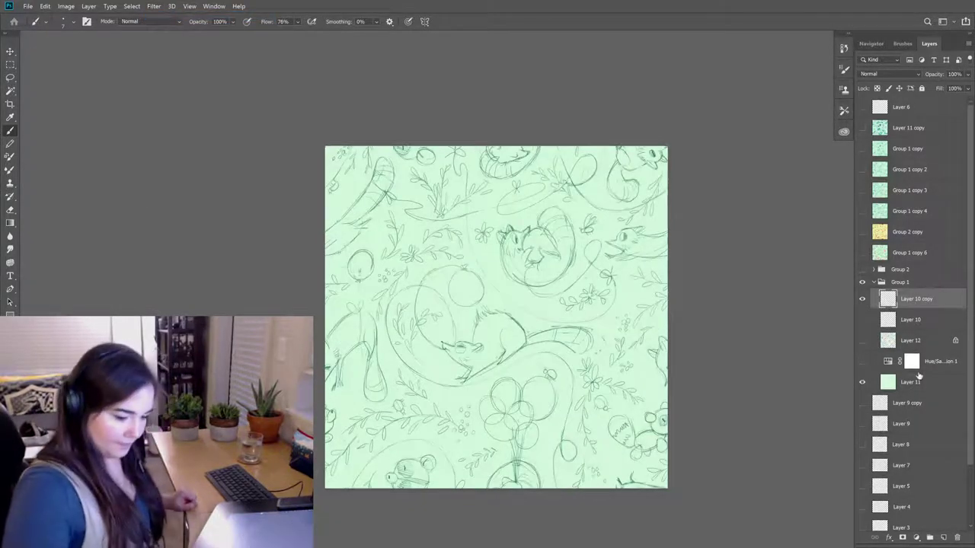
- Offset Layer 12's colour version to match, hide it, and hide Layer 11's mint background
{"action": "left_click", "coordinate": [896, 340]}
{"action": "left_click", "coordinate": [863, 341]}
{"action": "left_click", "coordinate": [154, 6]}
{"action": "left_click", "coordinate": [173, 17]}
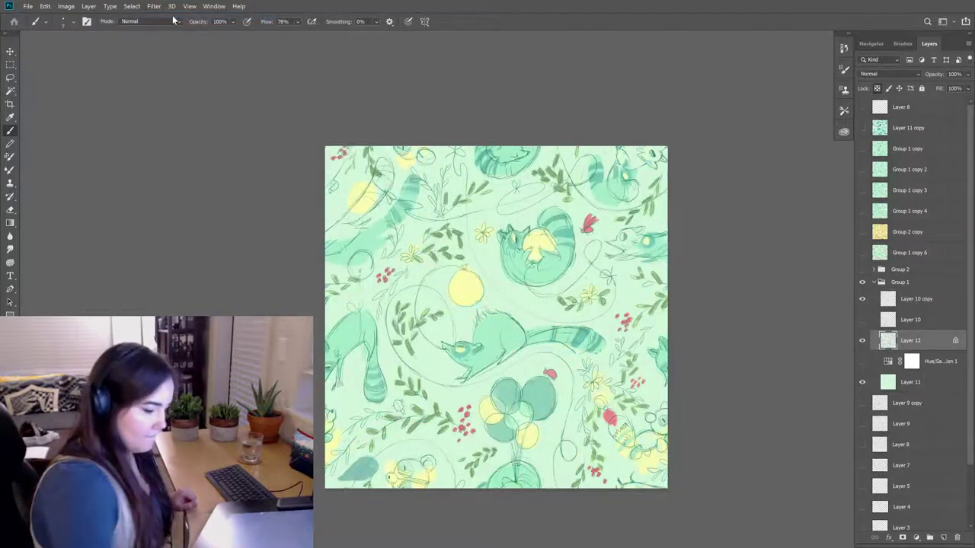
{"action": "left_click", "coordinate": [863, 341]}
{"action": "left_click", "coordinate": [895, 299]}
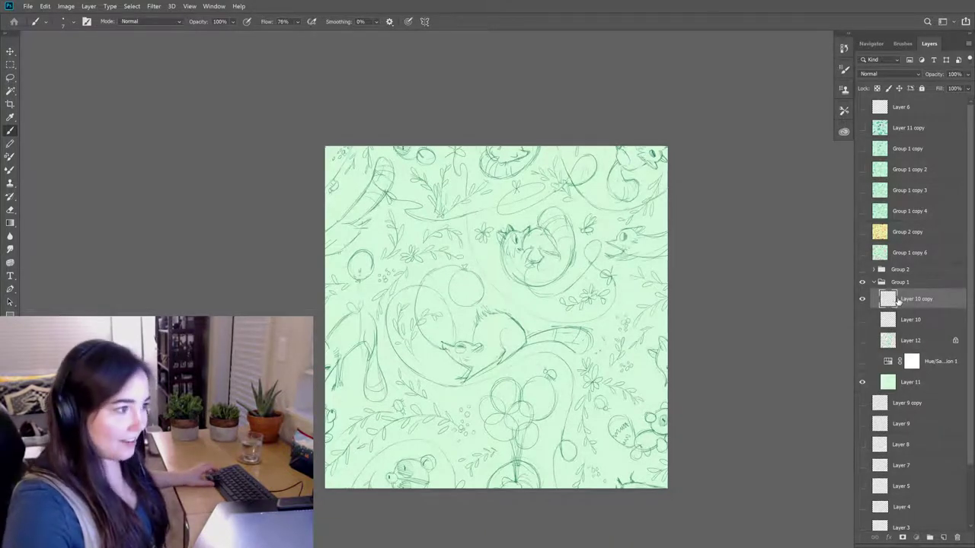
{"action": "left_click", "coordinate": [862, 382]}
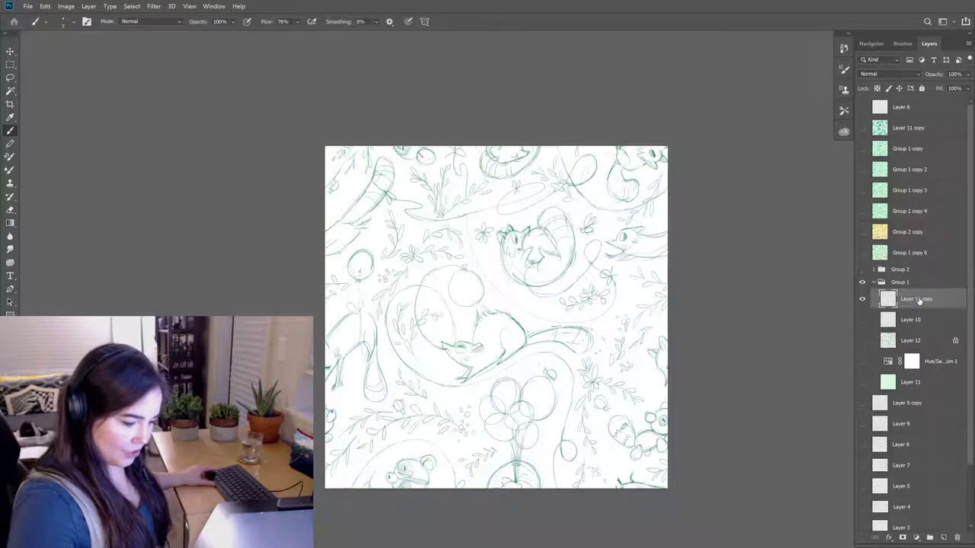
- Marquee the whole canvas and define it as a pattern named 'zsdgd'
{"action": "key", "text": "m"}
{"action": "left_click_drag", "start_coordinate": [332, 134], "coordinate": [815, 545]}
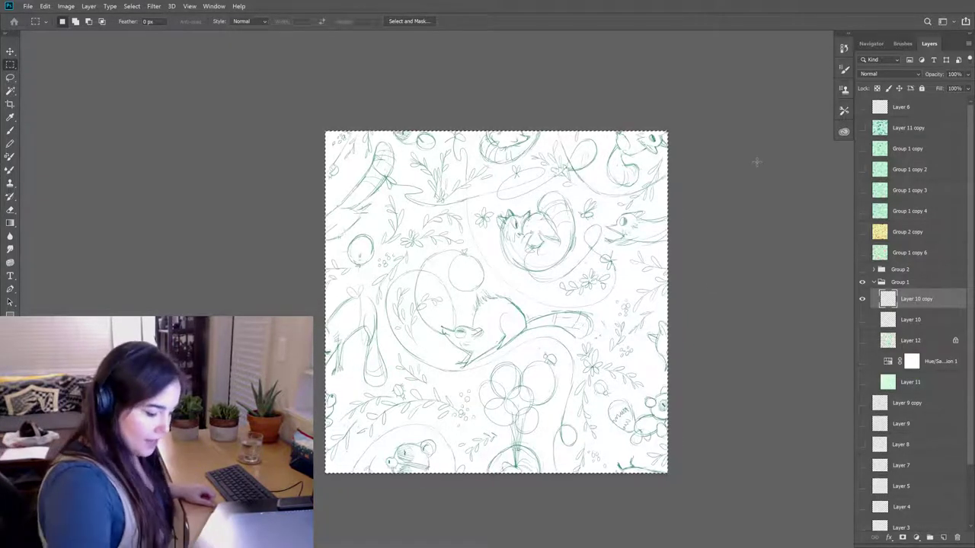
{"action": "left_click", "coordinate": [45, 7]}
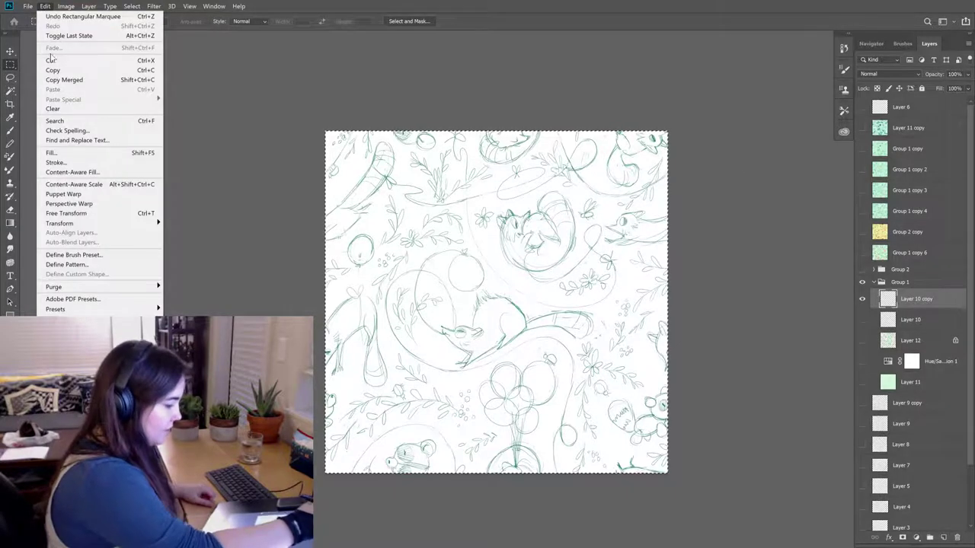
{"action": "left_click", "coordinate": [98, 263]}
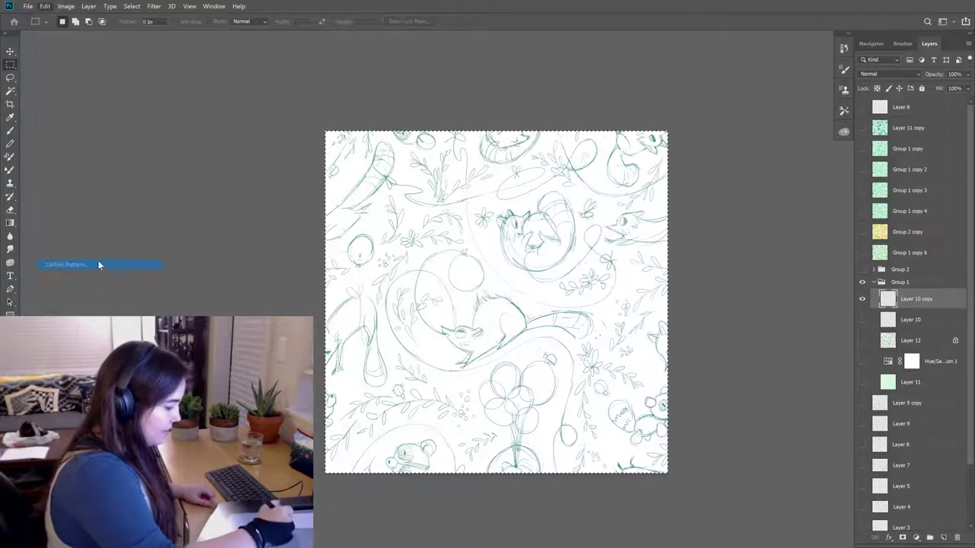
{"action": "type", "text": "zsdgd"}
{"action": "key", "text": "Return"}
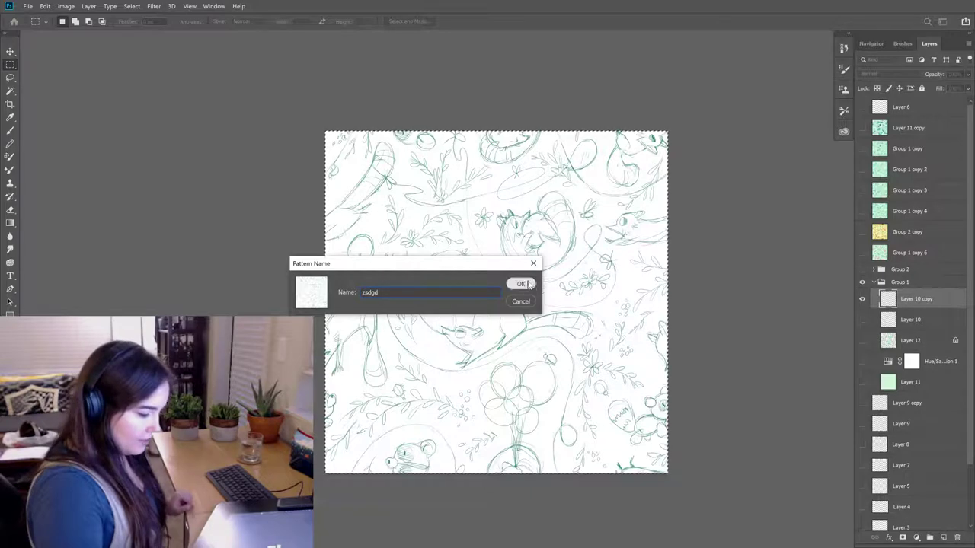
- In pat_racoonbaloon_big.psd, hide the green Layer 48 copy and add a new empty layer
{"action": "key", "text": "f"}
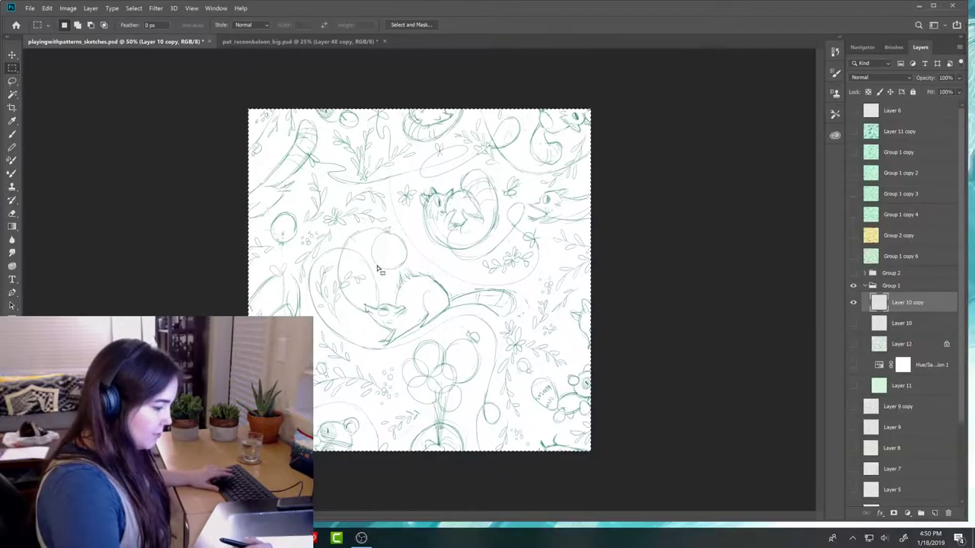
{"action": "left_click", "coordinate": [314, 42]}
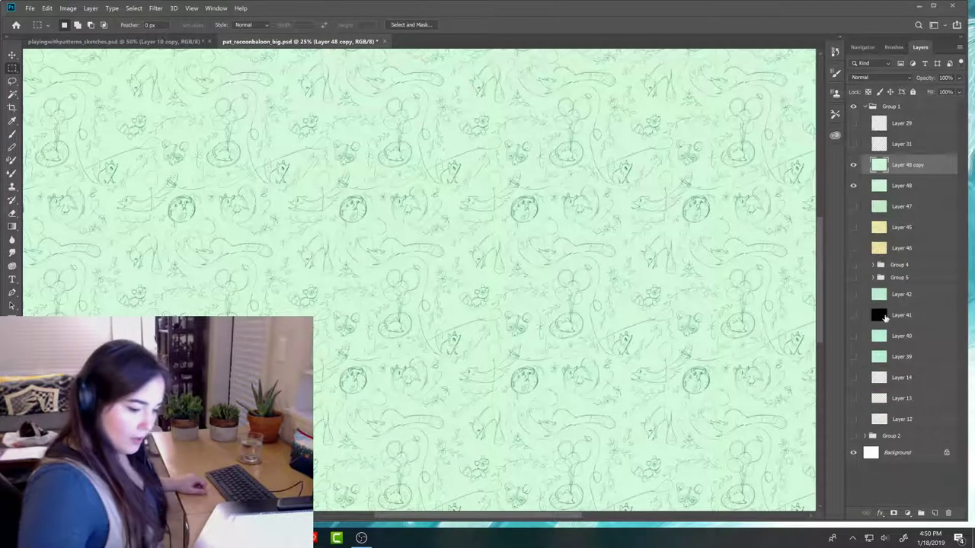
{"action": "left_click", "coordinate": [853, 164]}
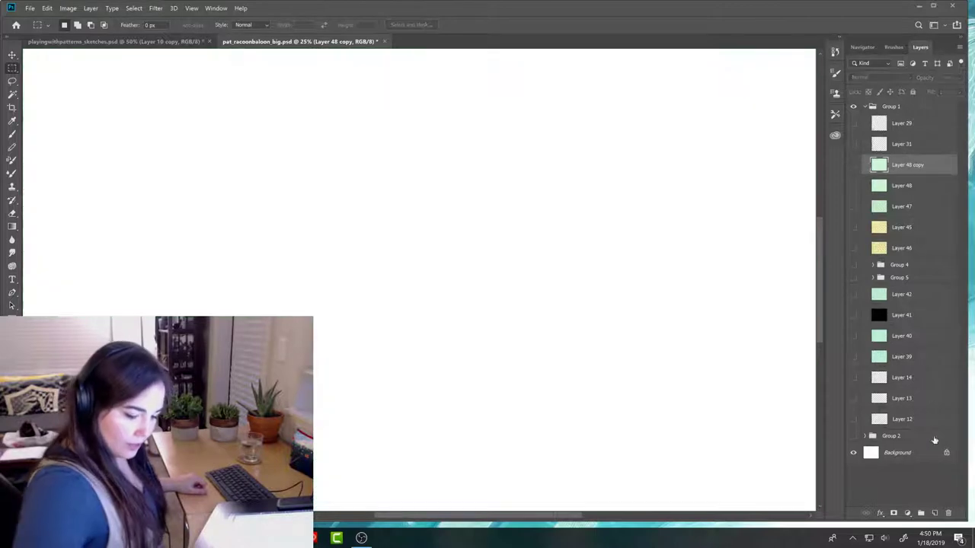
{"action": "left_click", "coordinate": [935, 513]}
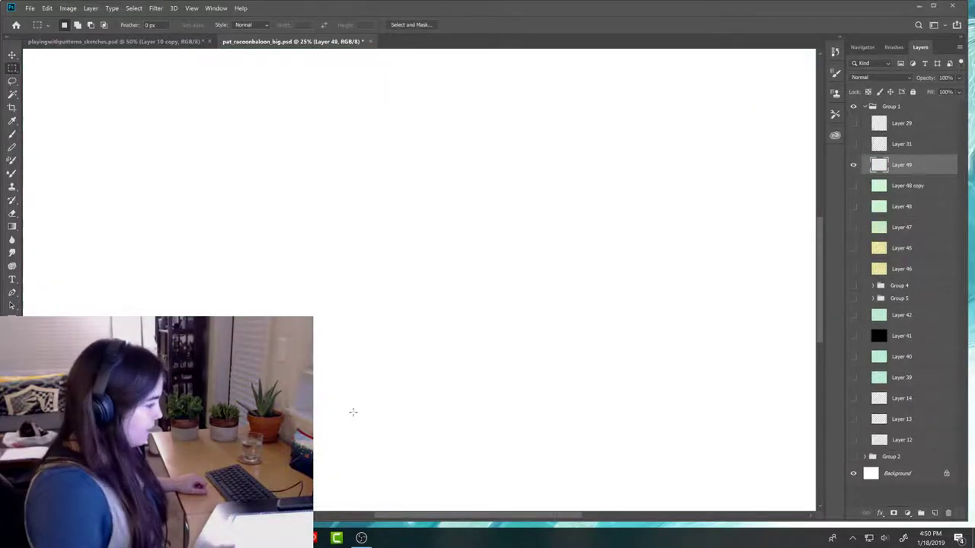
- Fill the new layer with the 'zsdgd' sketch pattern and zoom out to inspect the repeat
{"action": "left_click", "coordinate": [47, 7]}
{"action": "left_click", "coordinate": [76, 155]}
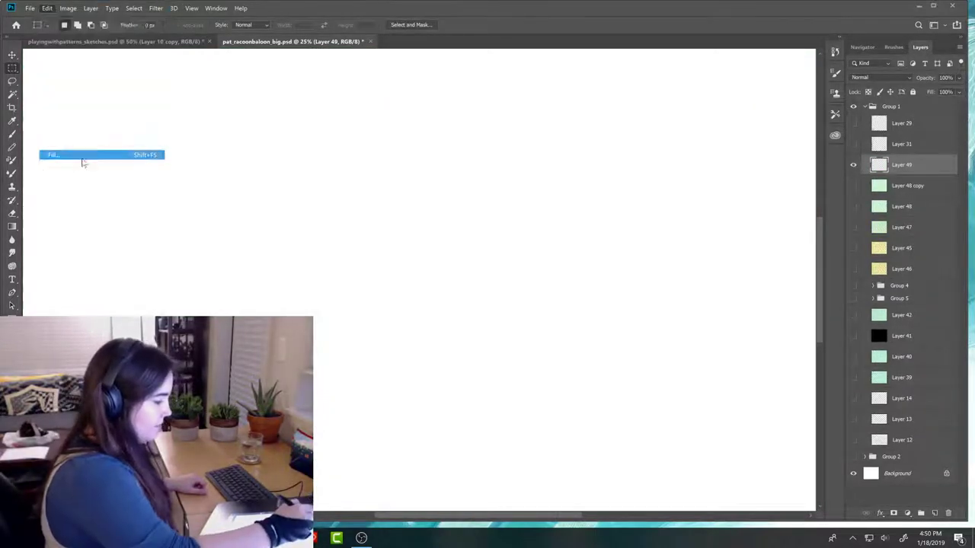
{"action": "left_click", "coordinate": [171, 238]}
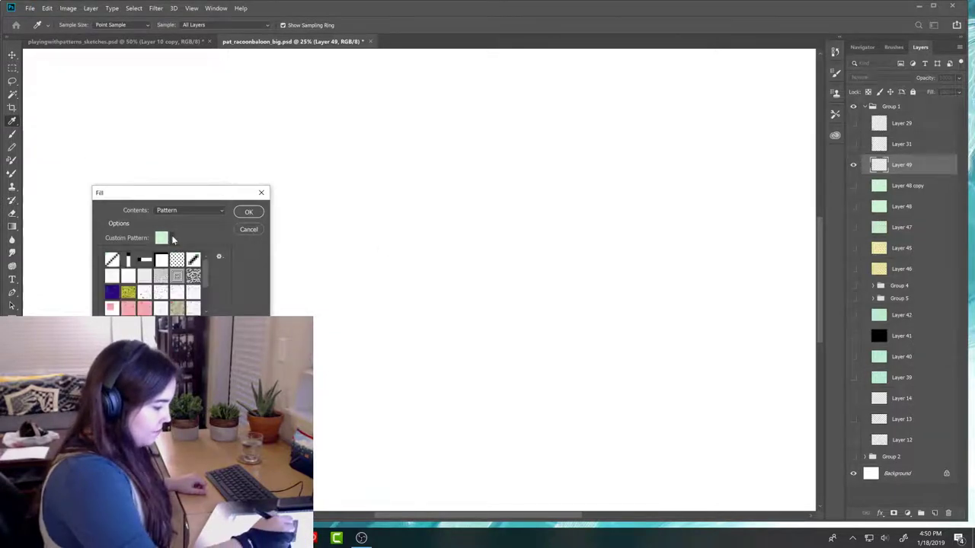
{"action": "left_click", "coordinate": [193, 307]}
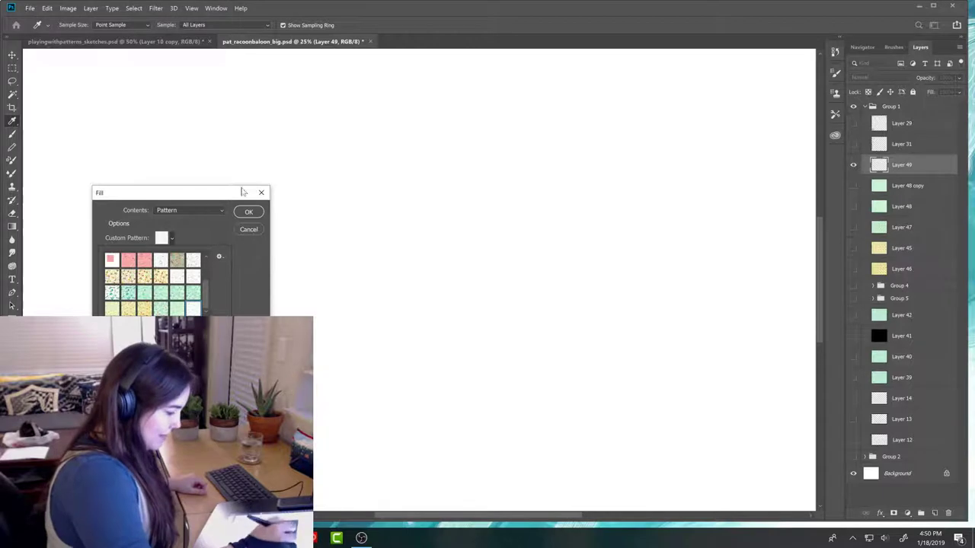
{"action": "left_click", "coordinate": [248, 213]}
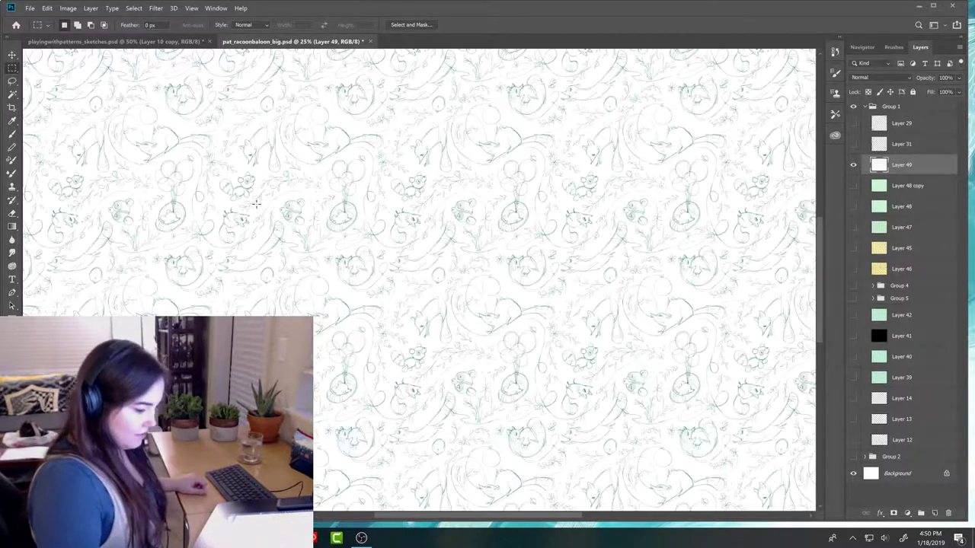
{"action": "key", "text": "ctrl+minus"}
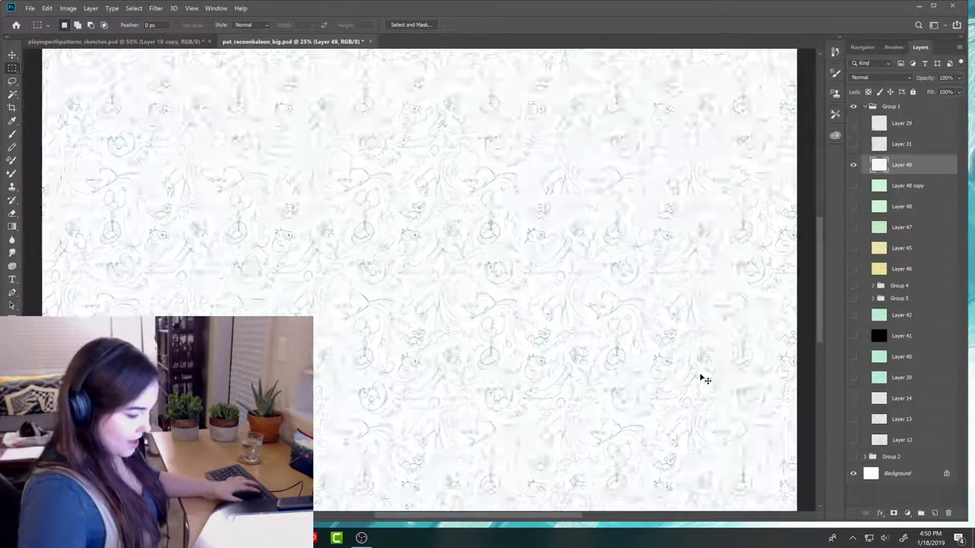
{"action": "key", "text": "ctrl+minus"}
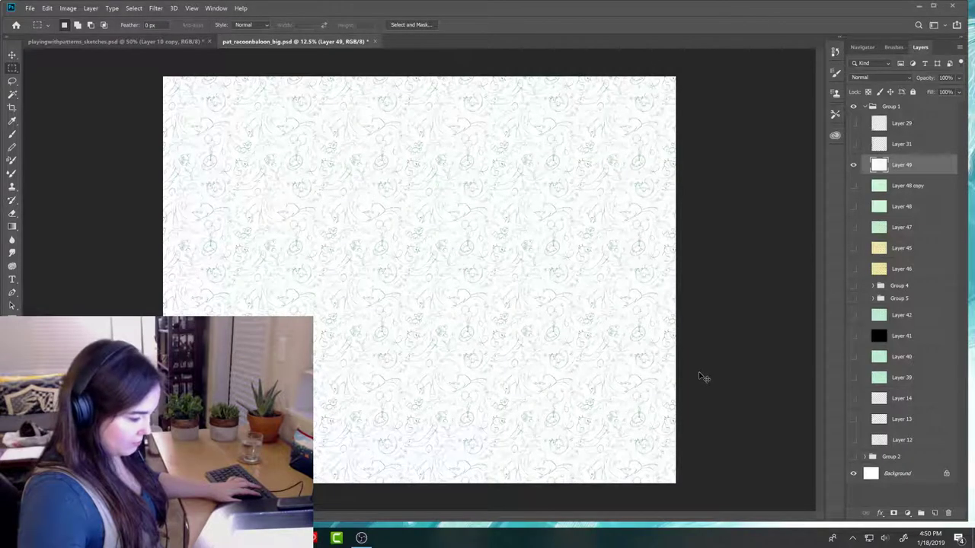
{"action": "key", "text": "ctrl+plus"}
{"action": "key", "text": "ctrl+plus"}
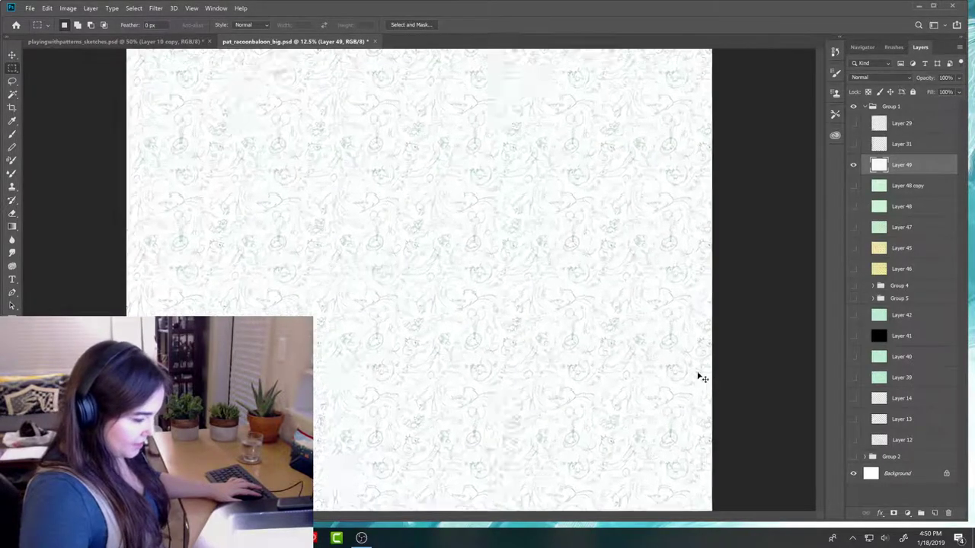
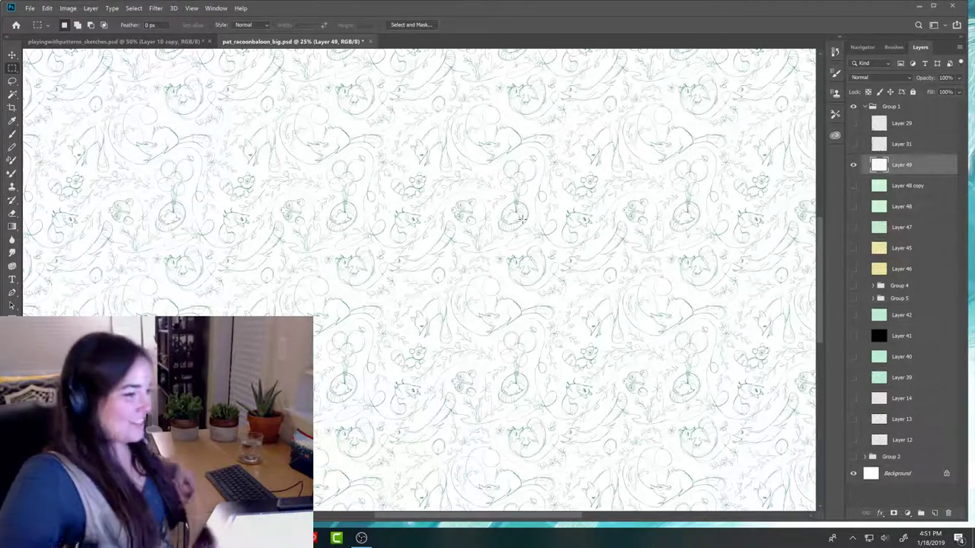
- Bring up playingwithpatterns_sketches.psd with the Brush and Layer 11's mint-green backdrop visible
{"action": "left_click", "coordinate": [192, 42]}
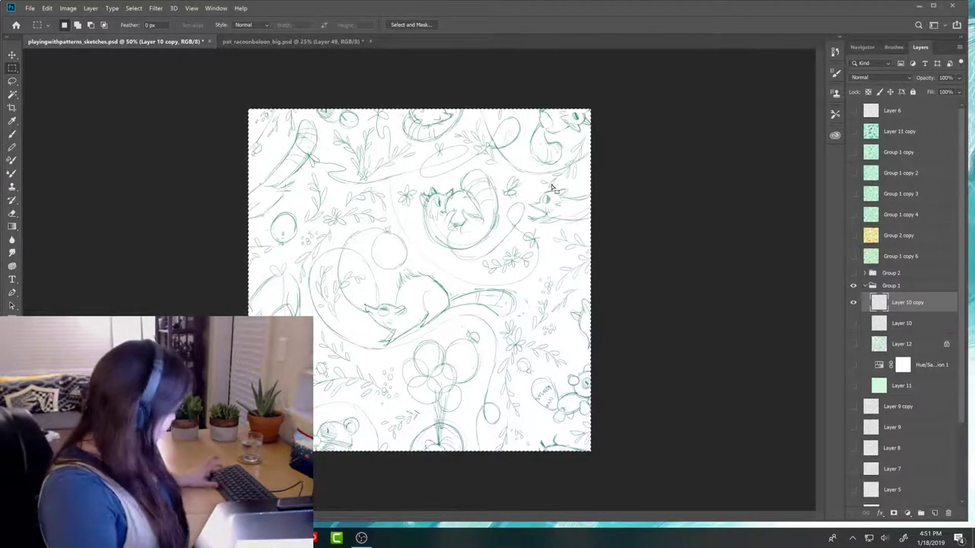
{"action": "key", "text": "b"}
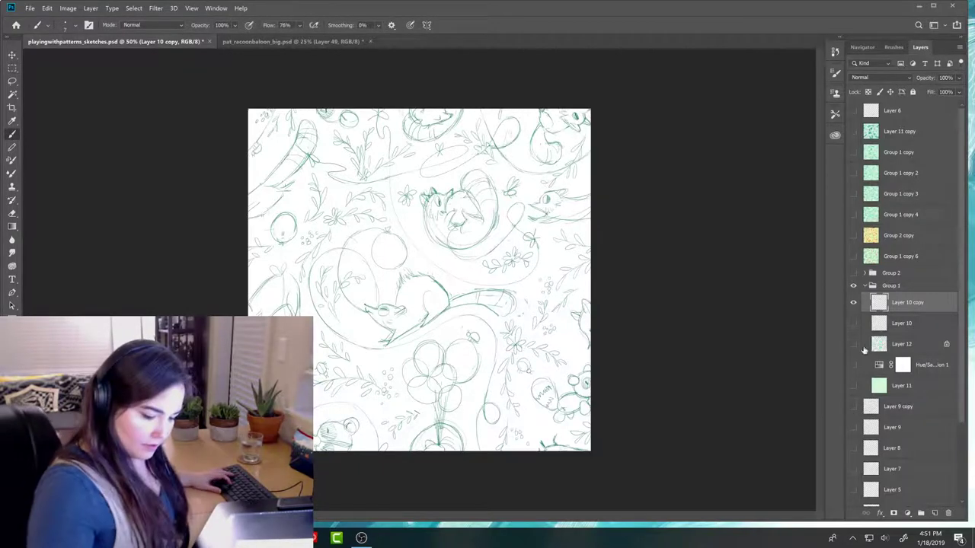
{"action": "left_click", "coordinate": [853, 386]}
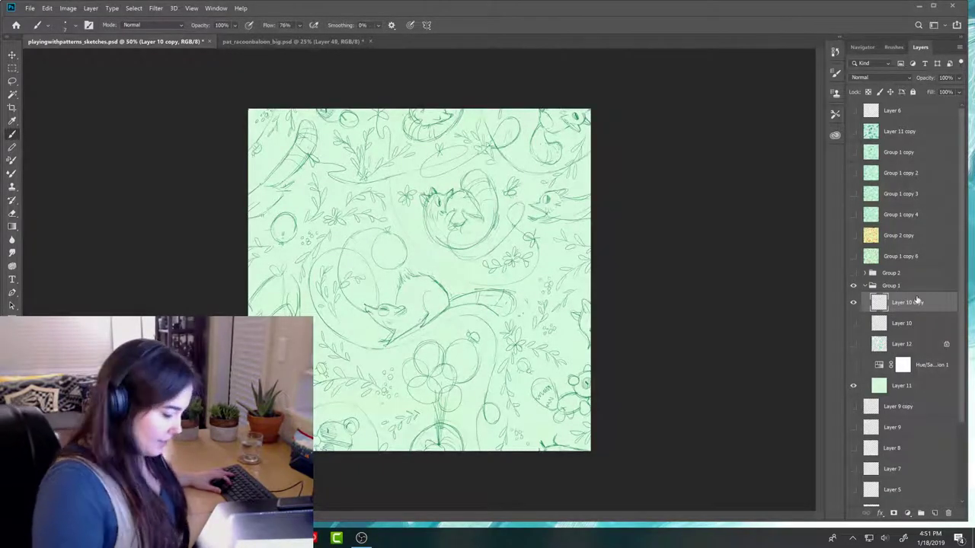
- Redraw and erase lines on Layer 10 copy, adding a short stroke beside the animal's body
{"action": "key", "text": "e"}
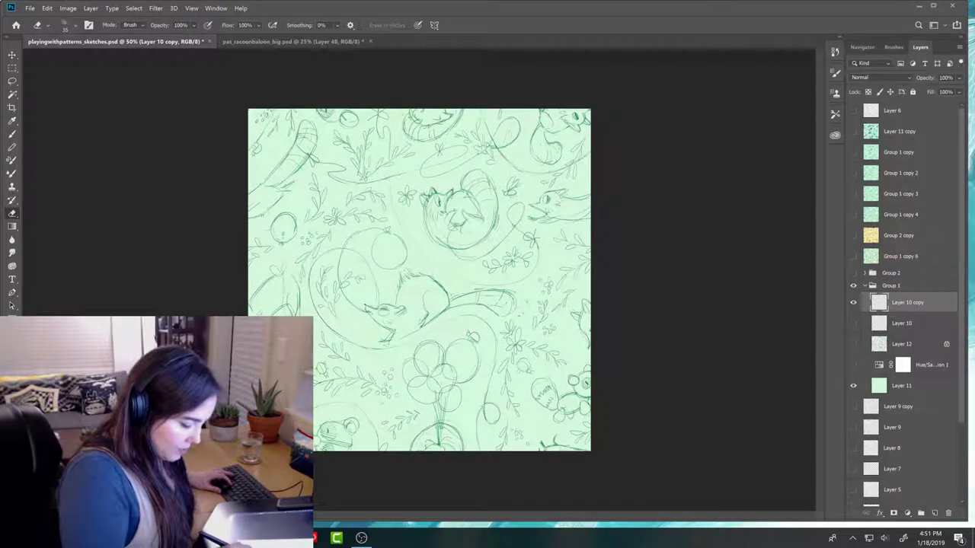
{"action": "key", "text": "b"}
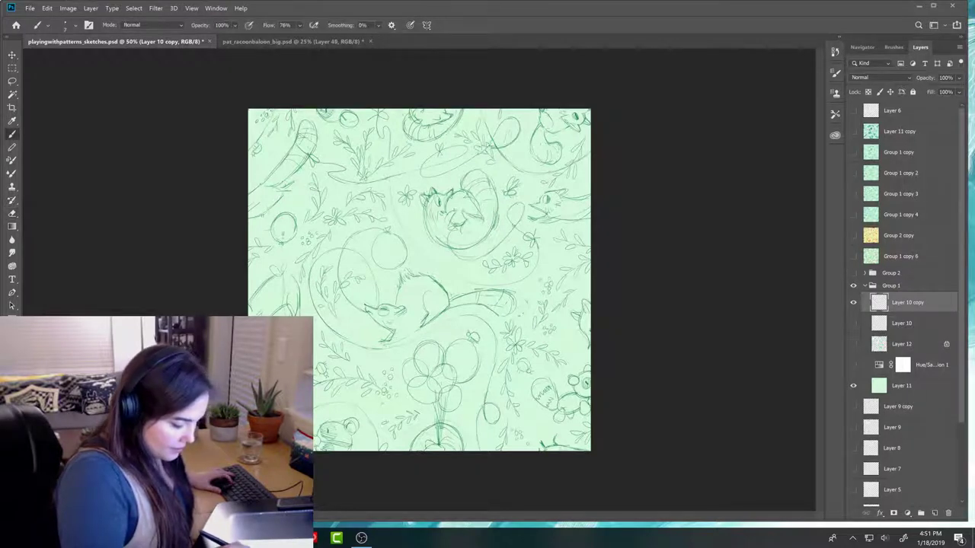
{"action": "key", "text": "e"}
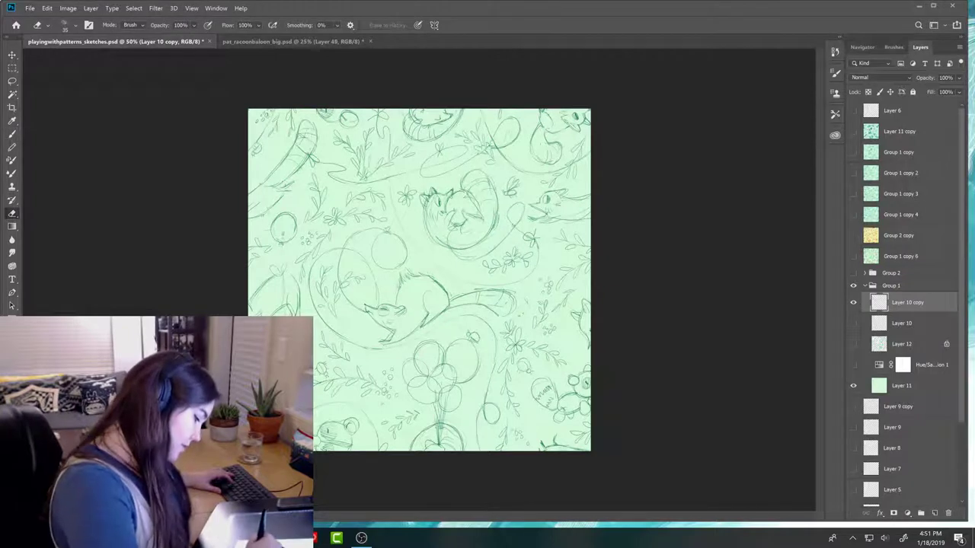
{"action": "key", "text": "b"}
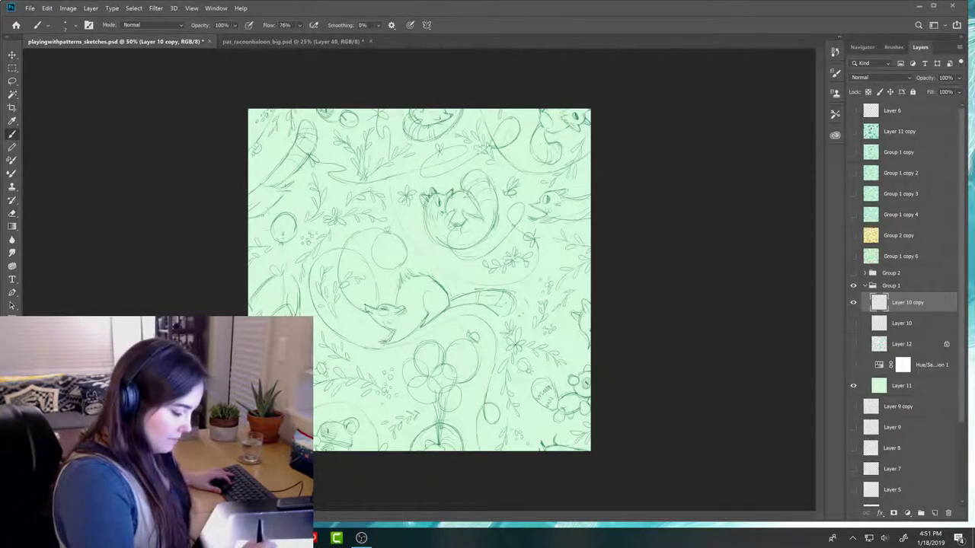
{"action": "key", "text": "e"}
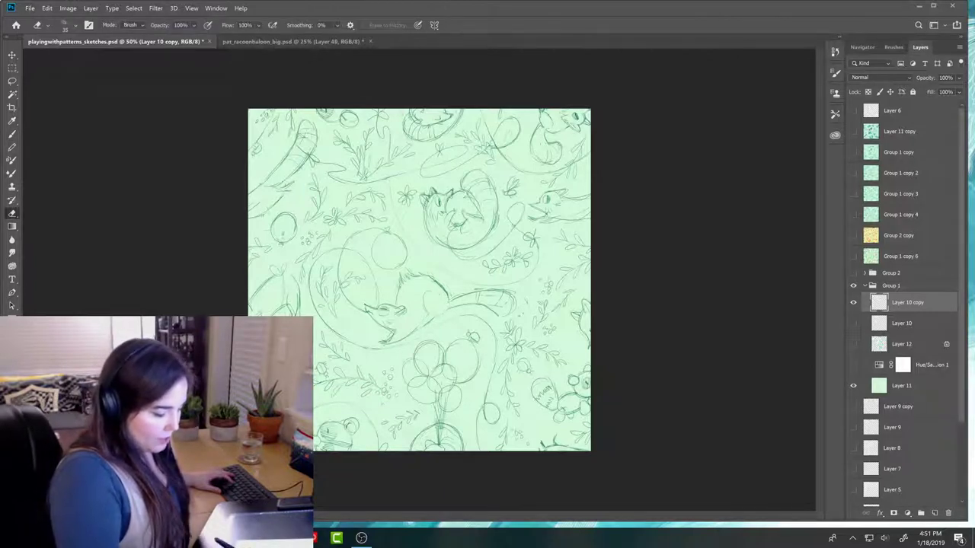
{"action": "key", "text": "b"}
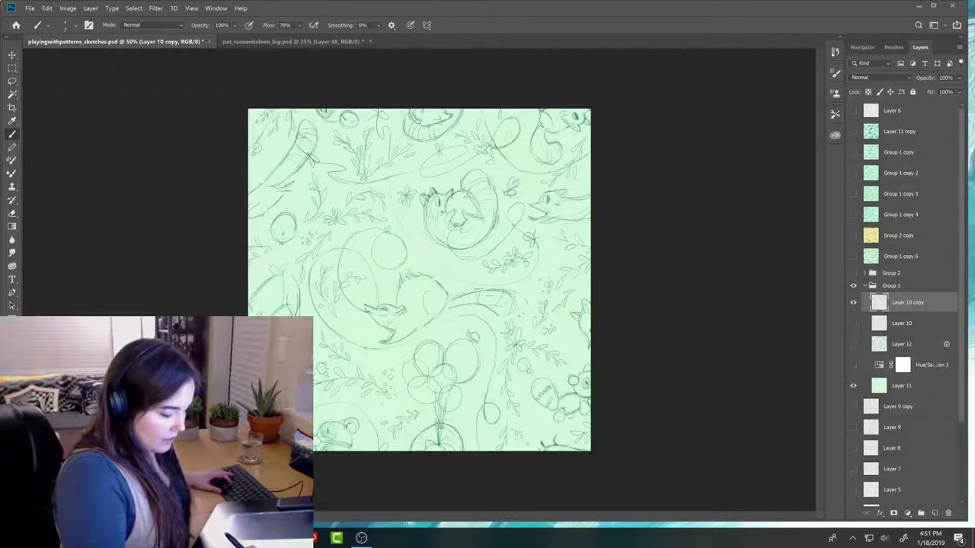
{"action": "key", "text": "e"}
{"action": "key", "text": "b"}
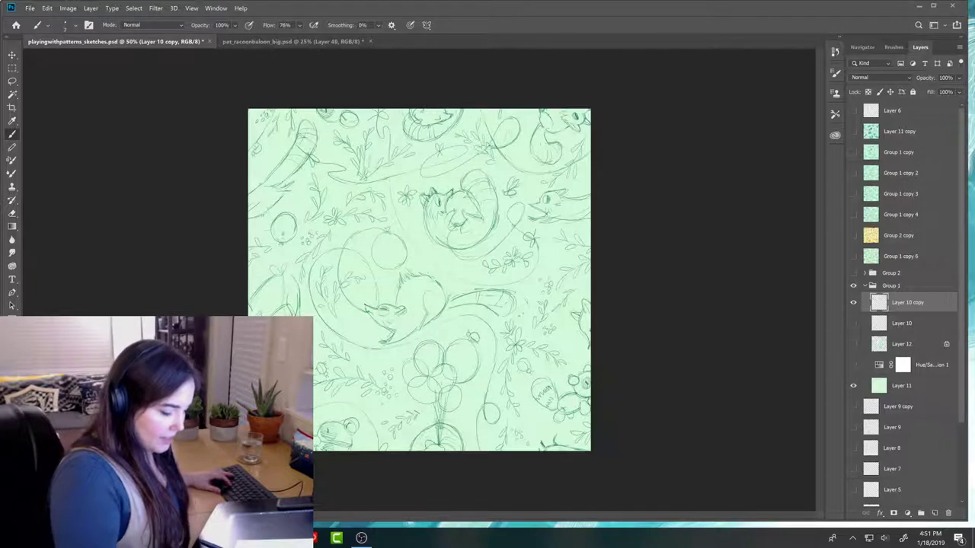
{"action": "key", "text": "e"}
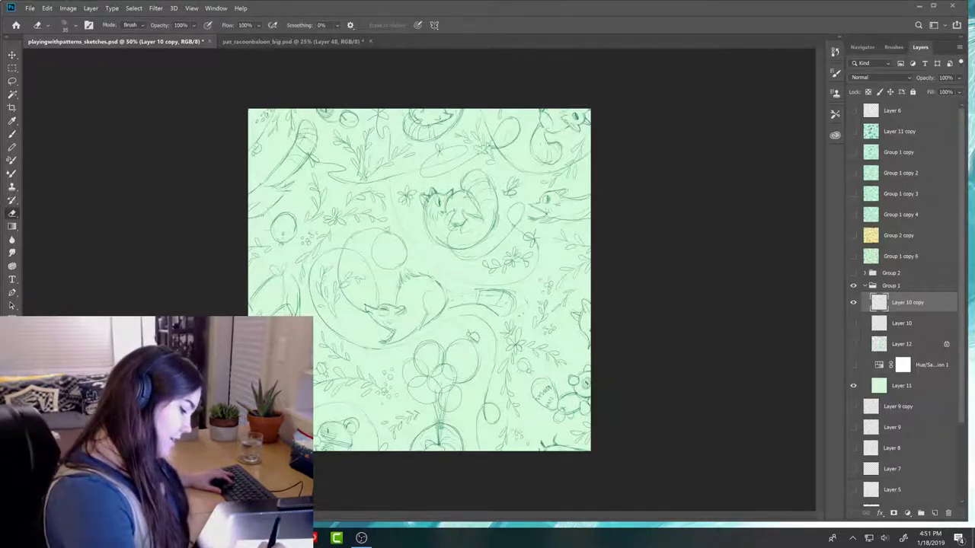
{"action": "key", "text": "b"}
{"action": "left_click_drag", "start_coordinate": [451, 305], "coordinate": [475, 302]}
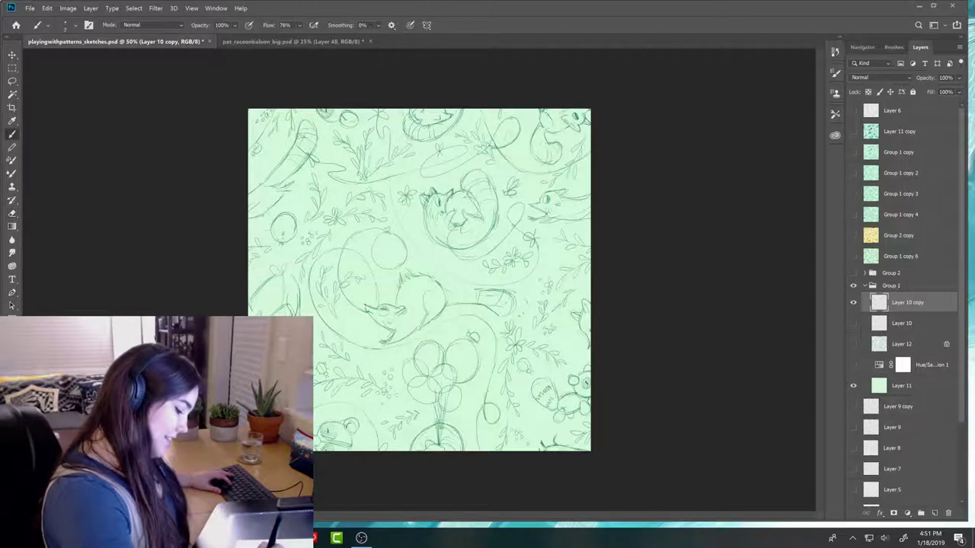
- Clean up the lines around the tail, then lasso the animal's back and striped tail
{"action": "key", "text": "e"}
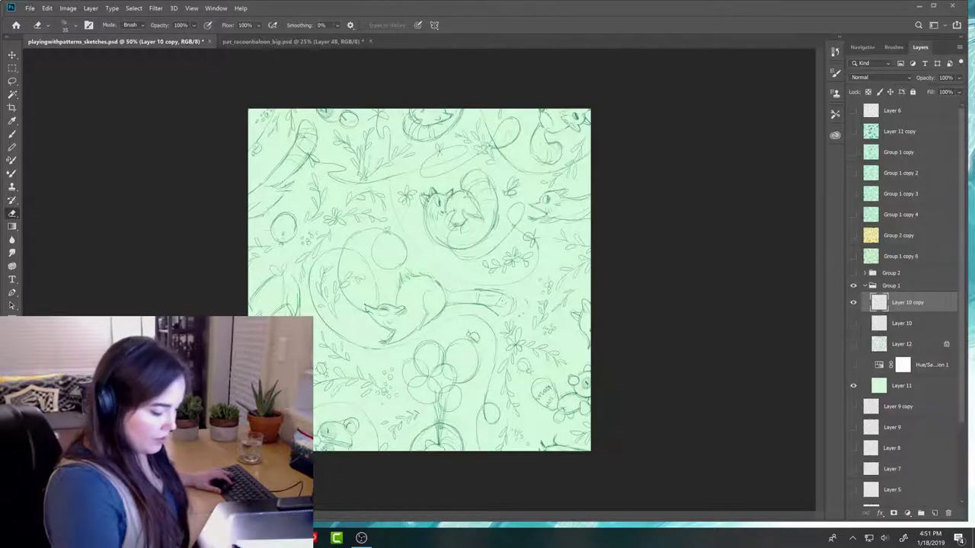
{"action": "key", "text": "b"}
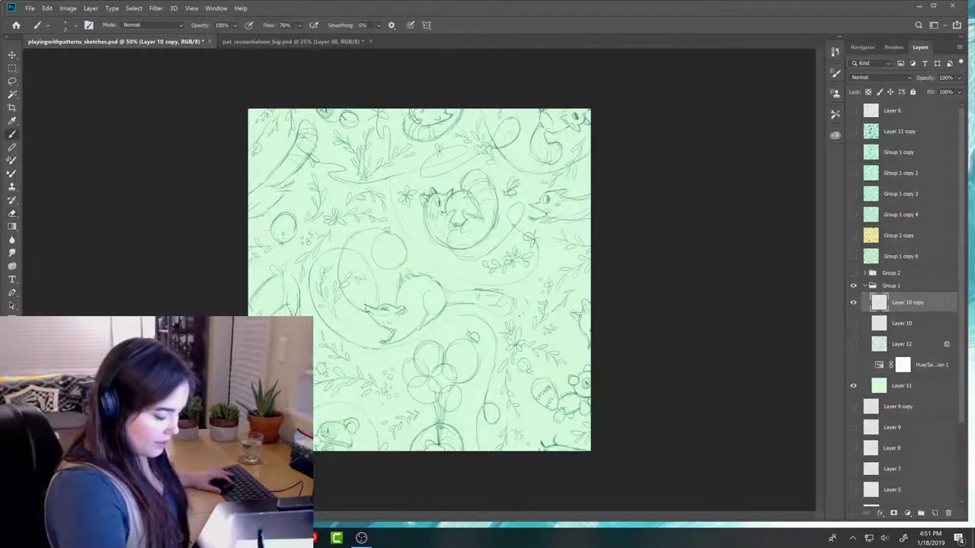
{"action": "key", "text": "e"}
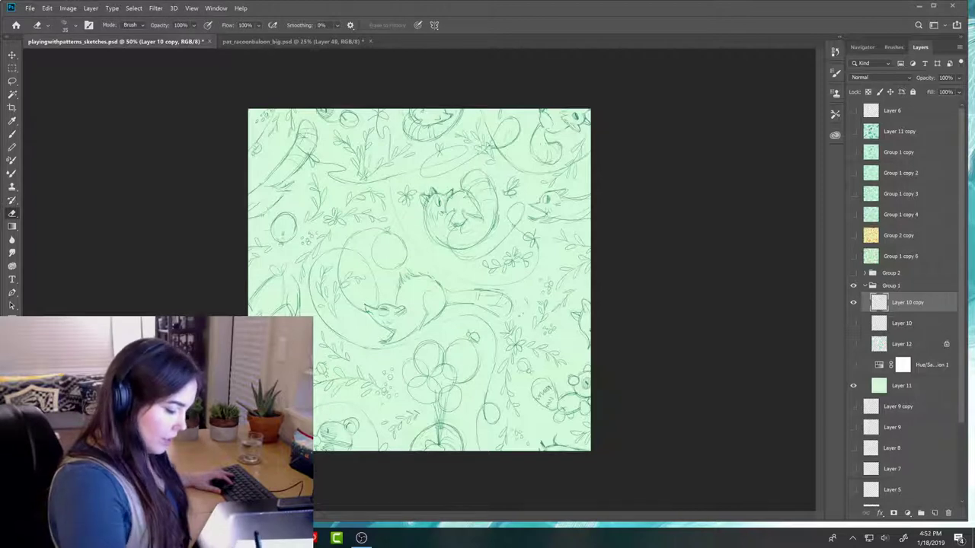
{"action": "key", "text": "b"}
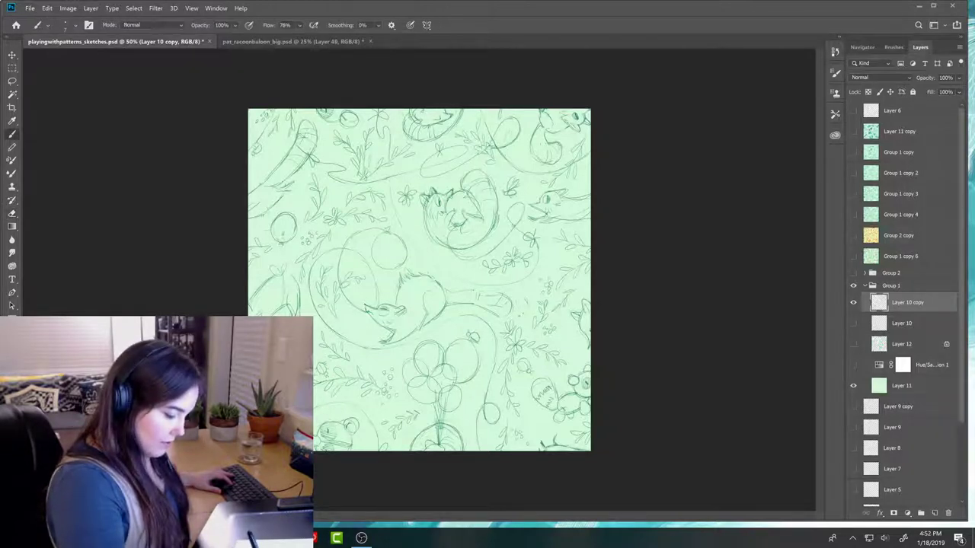
{"action": "key", "text": "e"}
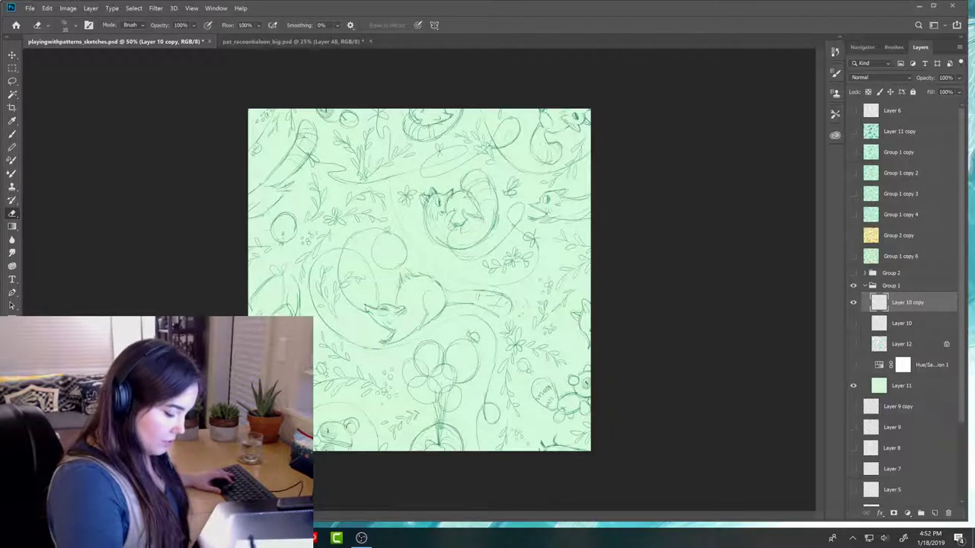
{"action": "key", "text": "b"}
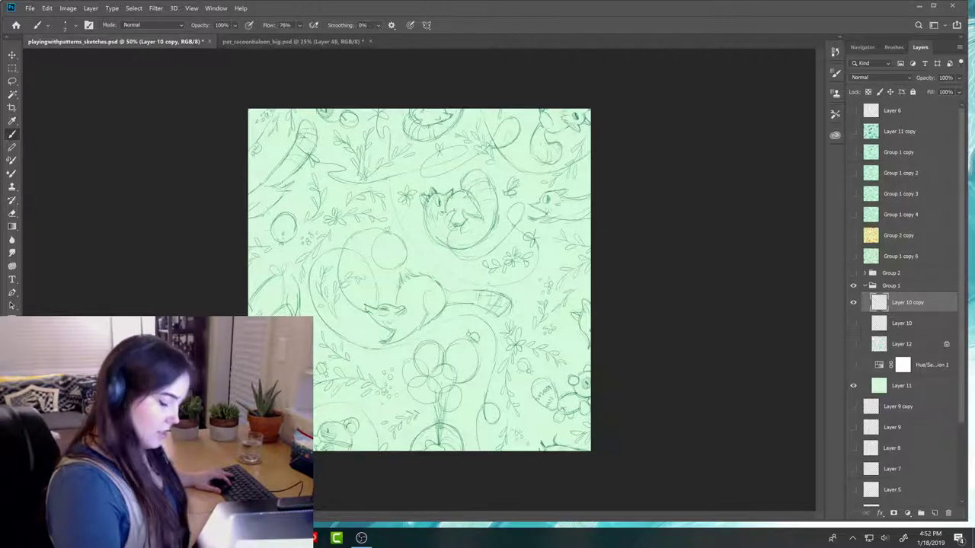
{"action": "key", "text": "e"}
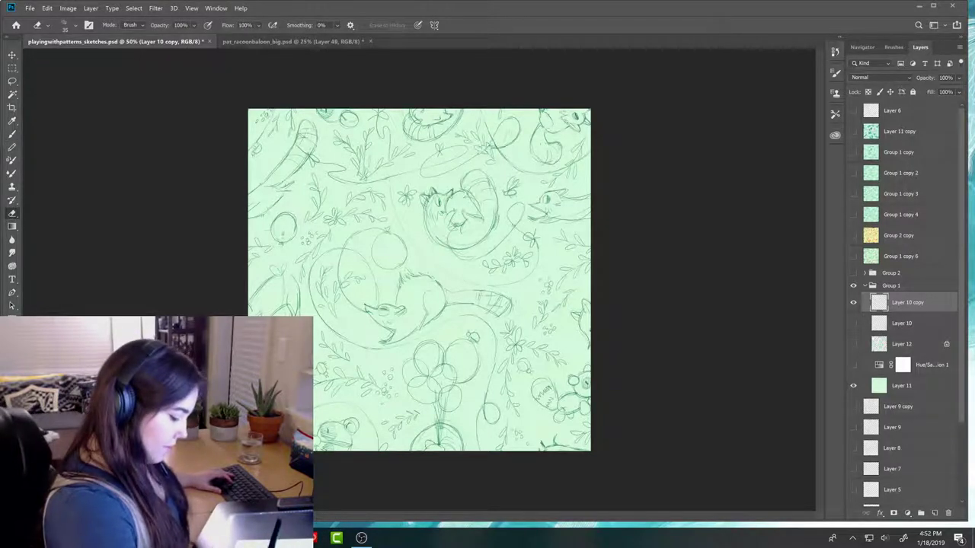
{"action": "key", "text": "b"}
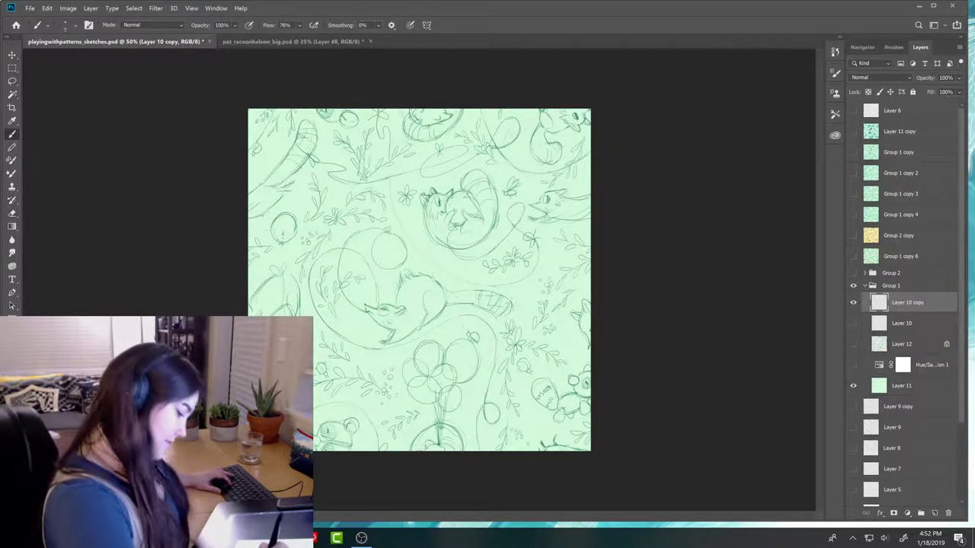
{"action": "key", "text": "e"}
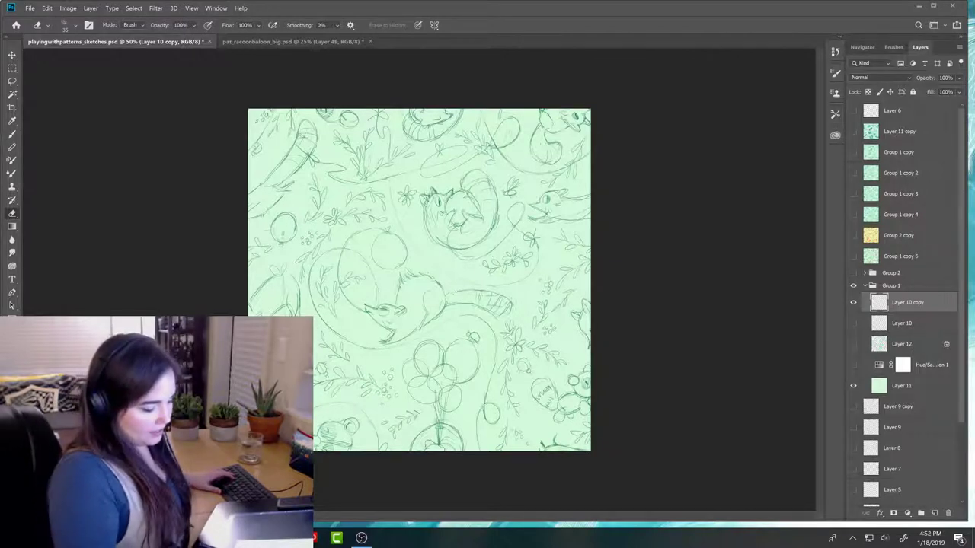
{"action": "key", "text": "b"}
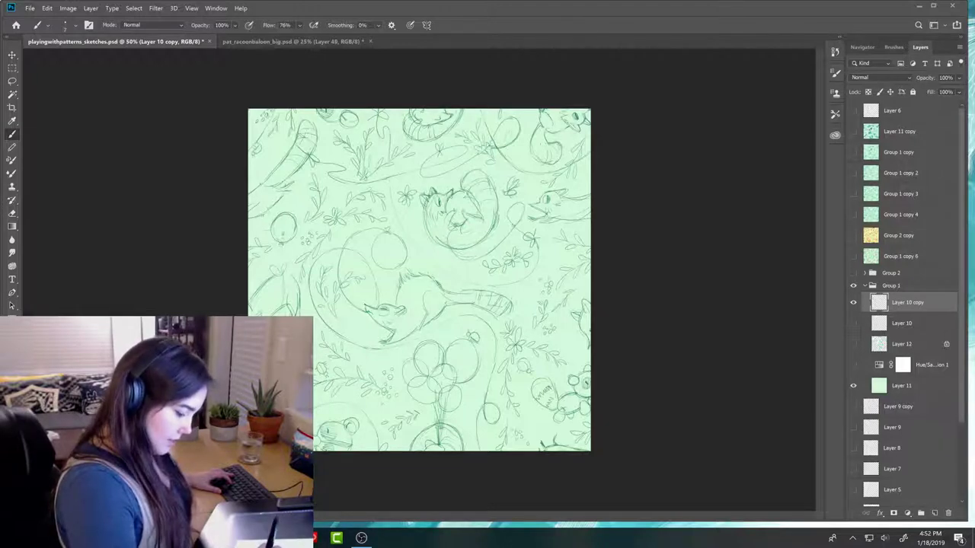
{"action": "key", "text": "e"}
{"action": "key", "text": "b"}
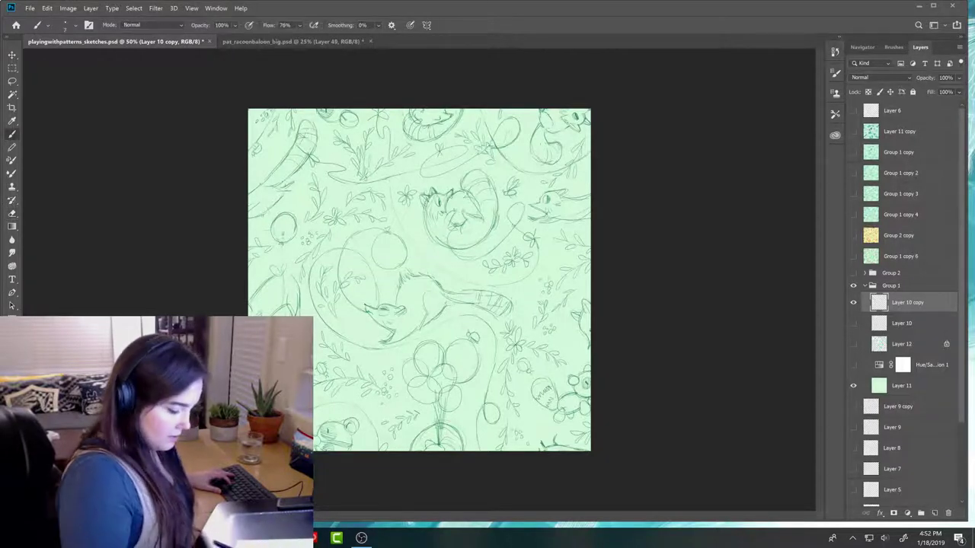
{"action": "key", "text": "e"}
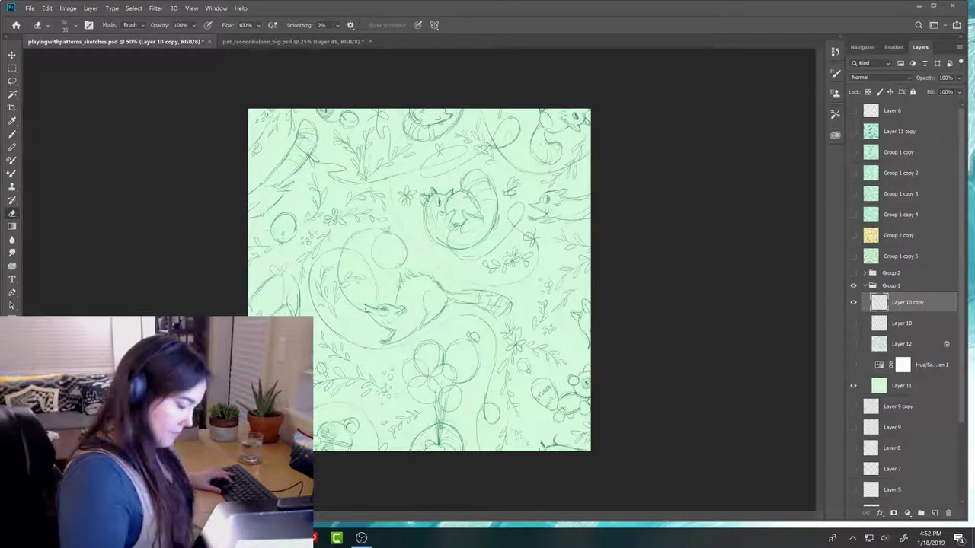
{"action": "key", "text": "b"}
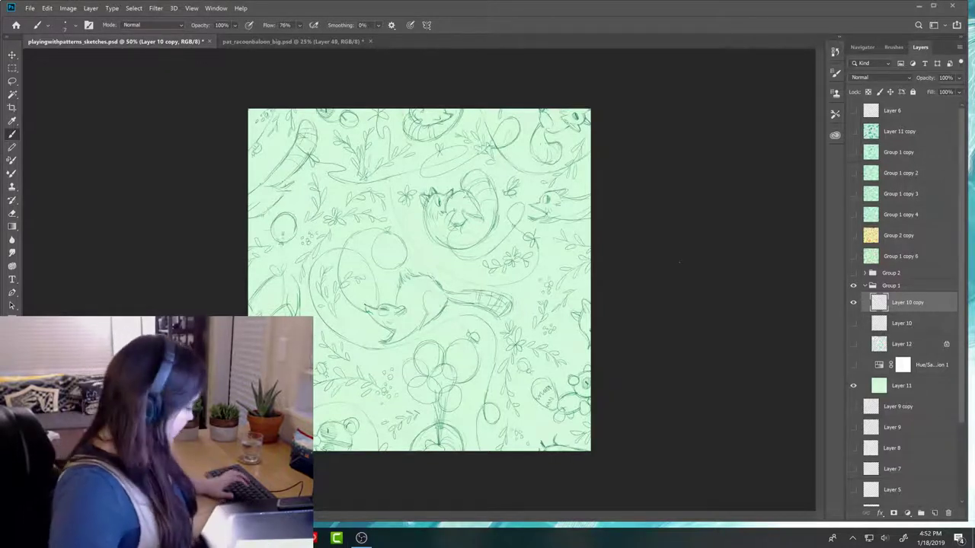
{"action": "key", "text": "l"}
{"action": "mouse_move", "coordinate": [506, 326]}
{"action": "left_mouse_down"}
{"action": "mouse_move", "coordinate": [517, 297]}
{"action": "mouse_move", "coordinate": [451, 285]}
{"action": "mouse_move", "coordinate": [419, 267]}
{"action": "mouse_move", "coordinate": [403, 267]}
{"action": "mouse_move", "coordinate": [386, 300]}
{"action": "mouse_move", "coordinate": [369, 299]}
{"action": "mouse_move", "coordinate": [363, 313]}
{"action": "mouse_move", "coordinate": [380, 345]}
{"action": "mouse_move", "coordinate": [470, 310]}
{"action": "mouse_move", "coordinate": [509, 342]}
{"action": "mouse_move", "coordinate": [478, 309]}
{"action": "left_mouse_up"}
- Scale the lassoed tail section to 83.81%, deselect, and nudge the sketch slightly up and right
{"action": "key", "text": "ctrl+t"}
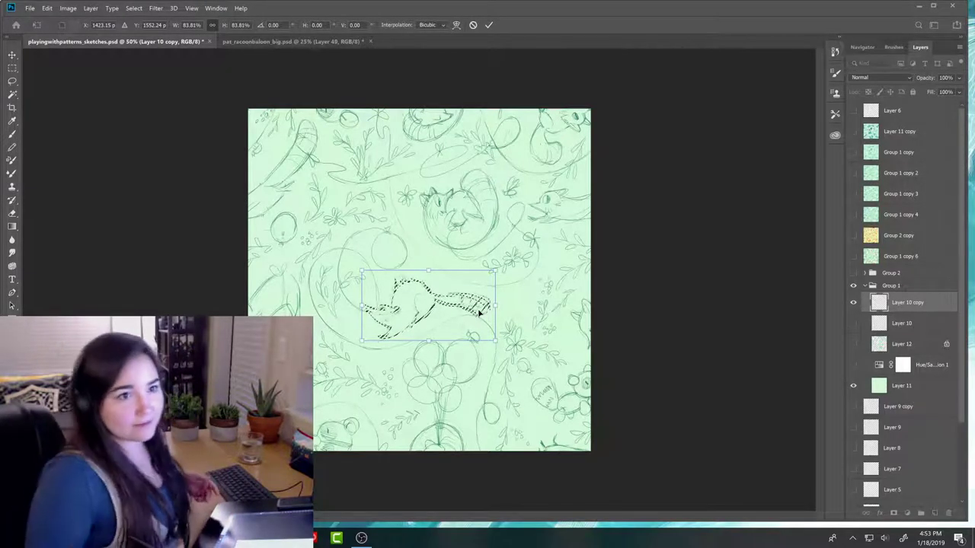
{"action": "key", "text": "Return"}
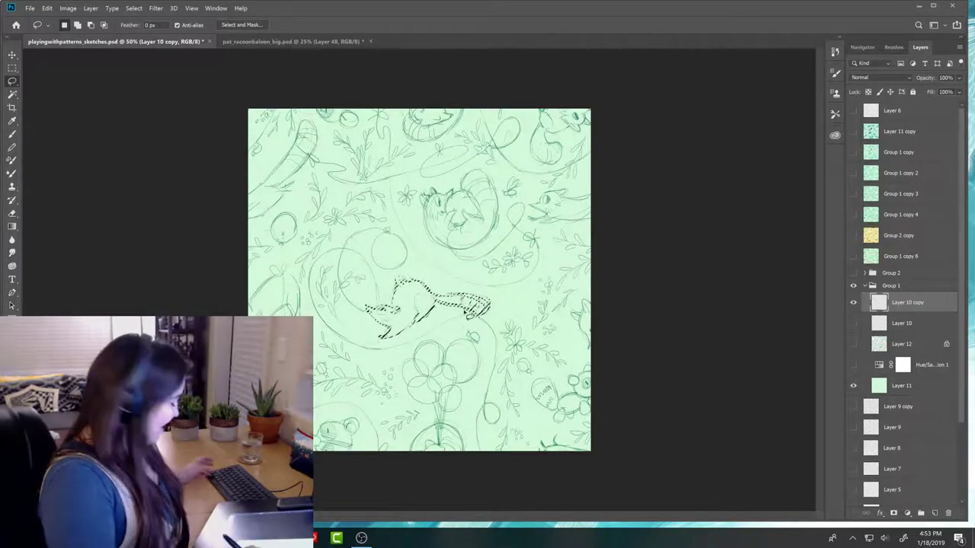
{"action": "key", "text": "ctrl+d"}
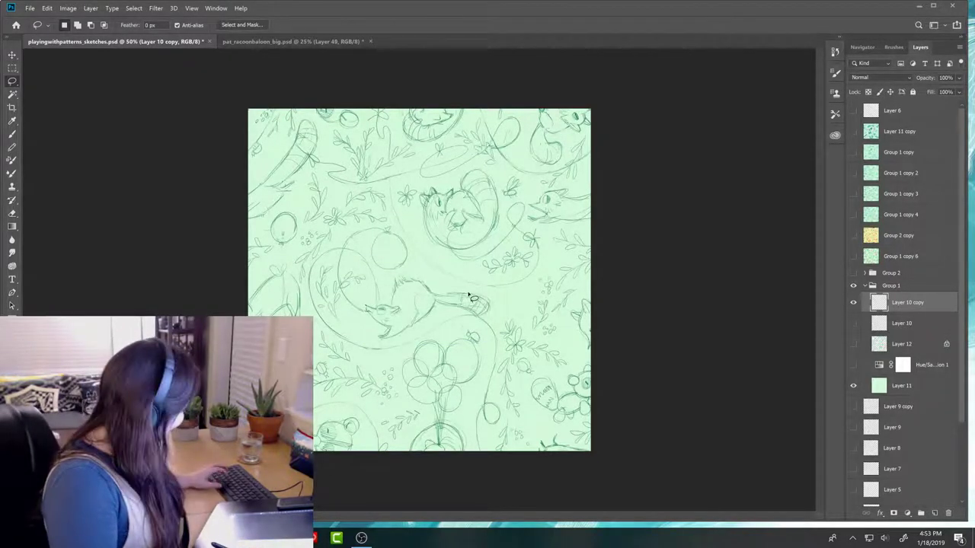
{"action": "key", "text": "v"}
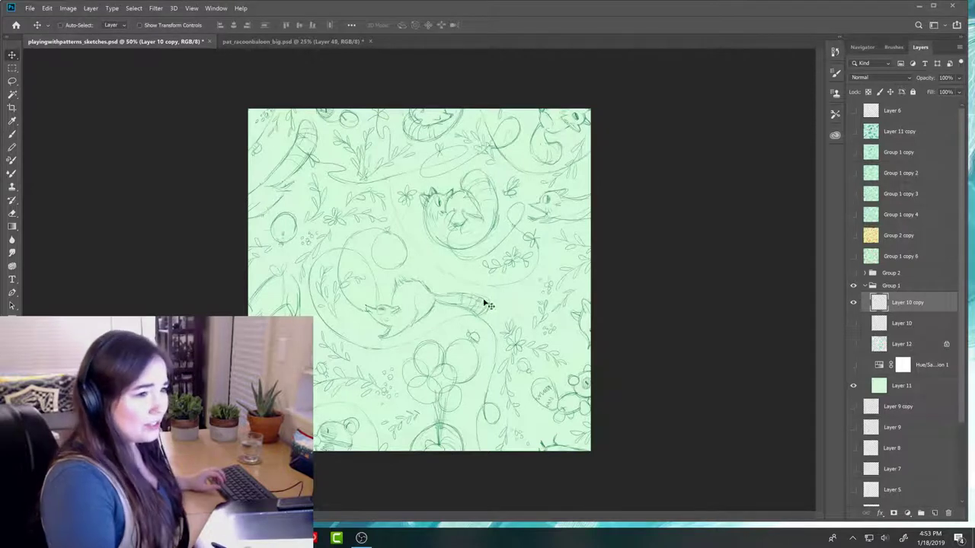
{"action": "left_click_drag", "start_coordinate": [449, 307], "coordinate": [468, 291]}
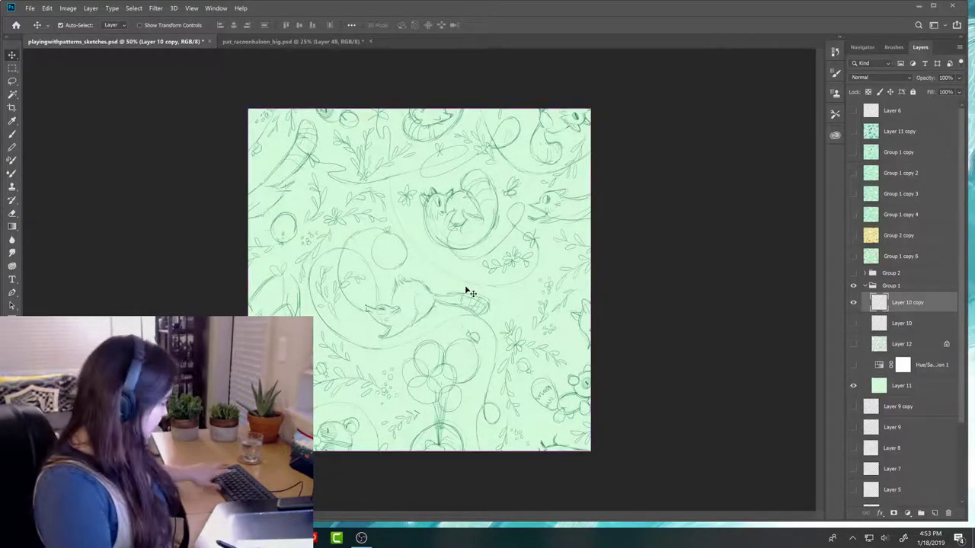
{"action": "key", "text": "ctrl+t"}
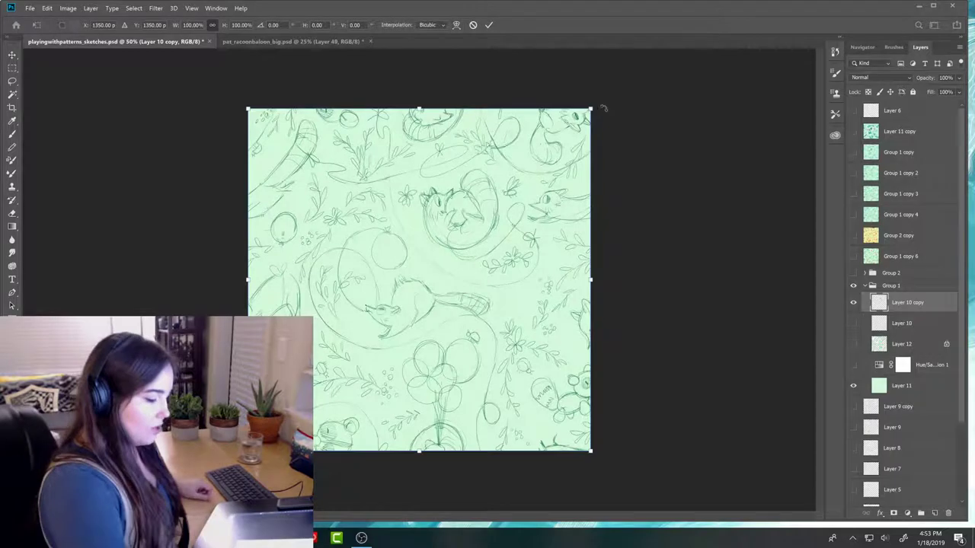
{"action": "left_click_drag", "start_coordinate": [592, 108], "coordinate": [563, 177]}
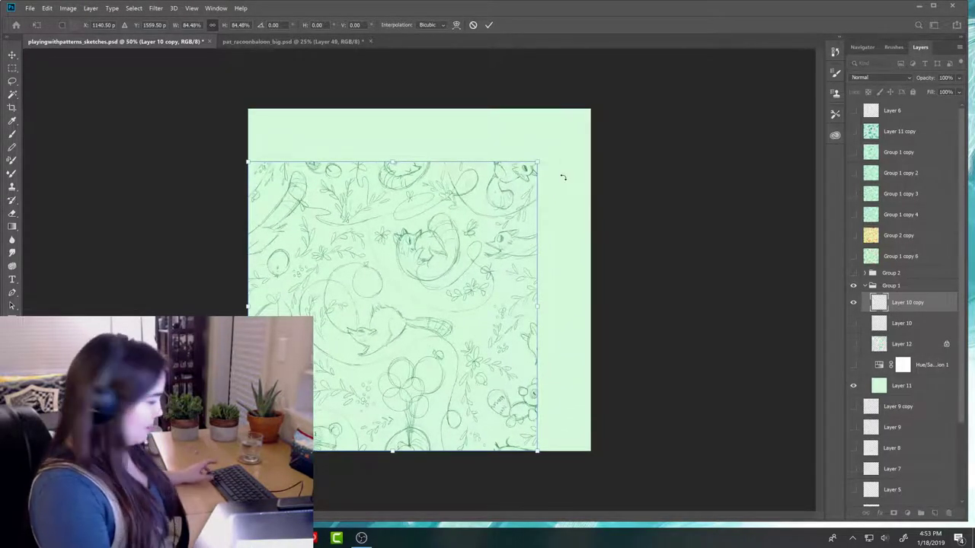
{"action": "key", "text": "ctrl+z"}
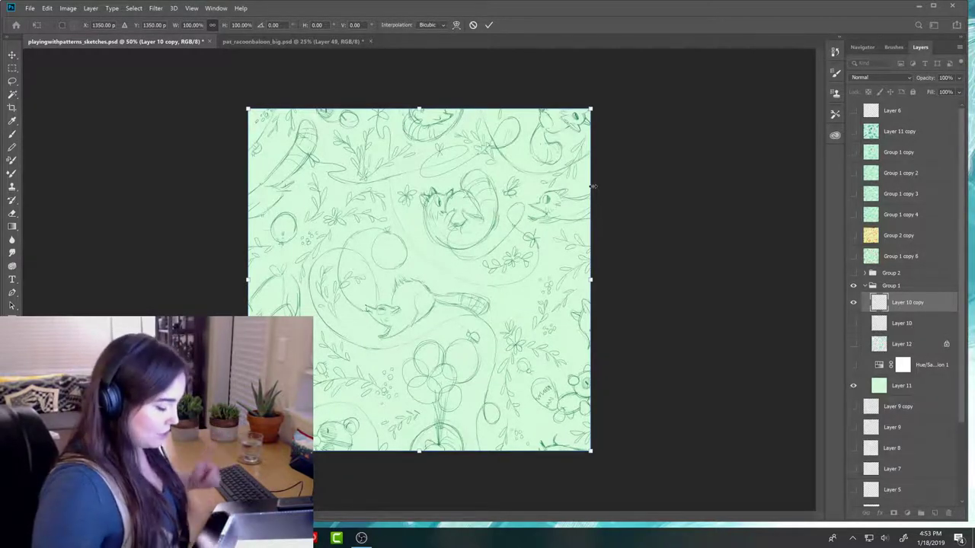
{"action": "key", "text": "Return"}
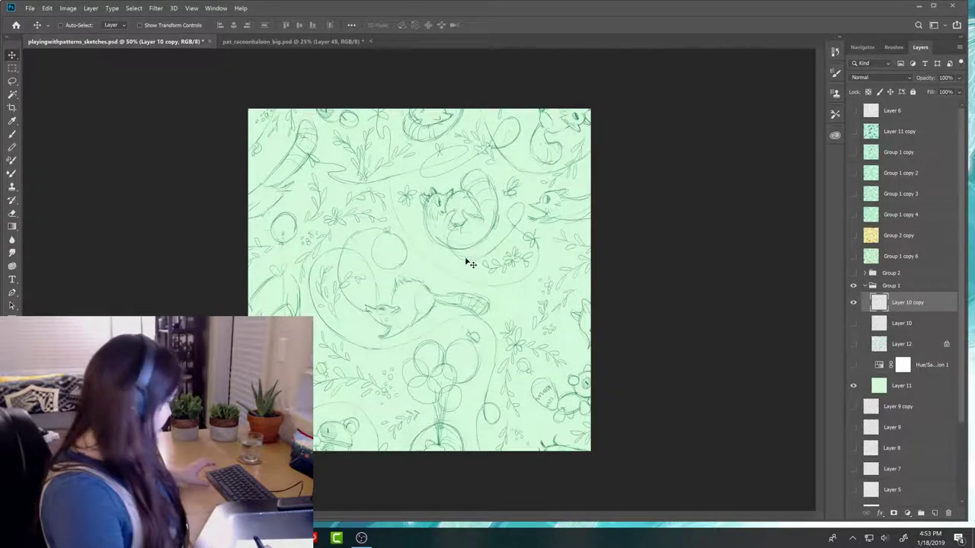
{"action": "key", "text": "l"}
{"action": "mouse_move", "coordinate": [433, 288]}
{"action": "left_mouse_down"}
{"action": "mouse_move", "coordinate": [468, 320]}
{"action": "mouse_move", "coordinate": [505, 315]}
{"action": "mouse_move", "coordinate": [500, 266]}
{"action": "left_mouse_up"}
{"action": "mouse_move", "coordinate": [439, 277]}
{"action": "left_mouse_down"}
{"action": "mouse_move", "coordinate": [447, 312]}
{"action": "mouse_move", "coordinate": [402, 347]}
{"action": "mouse_move", "coordinate": [369, 336]}
{"action": "mouse_move", "coordinate": [362, 292]}
{"action": "left_mouse_up"}
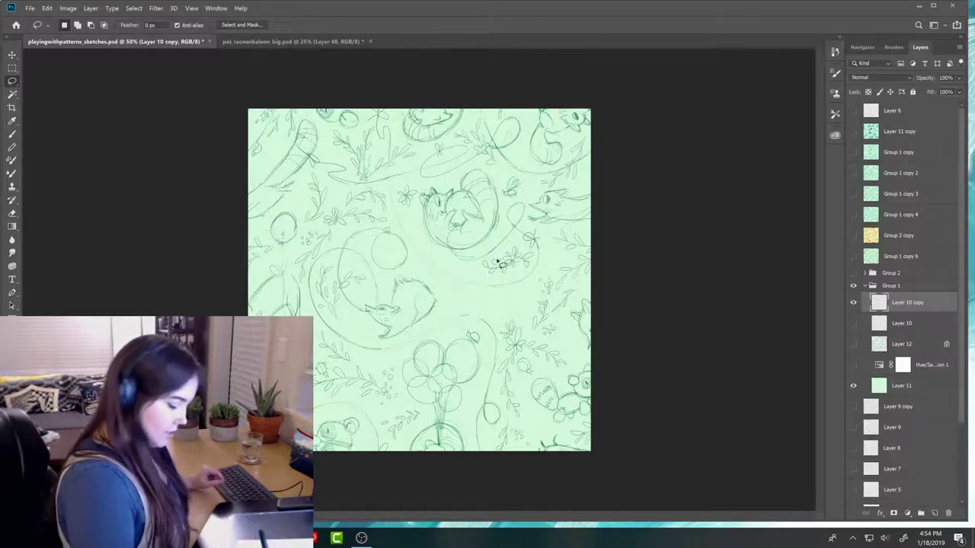
{"action": "key", "text": "ctrl+d"}
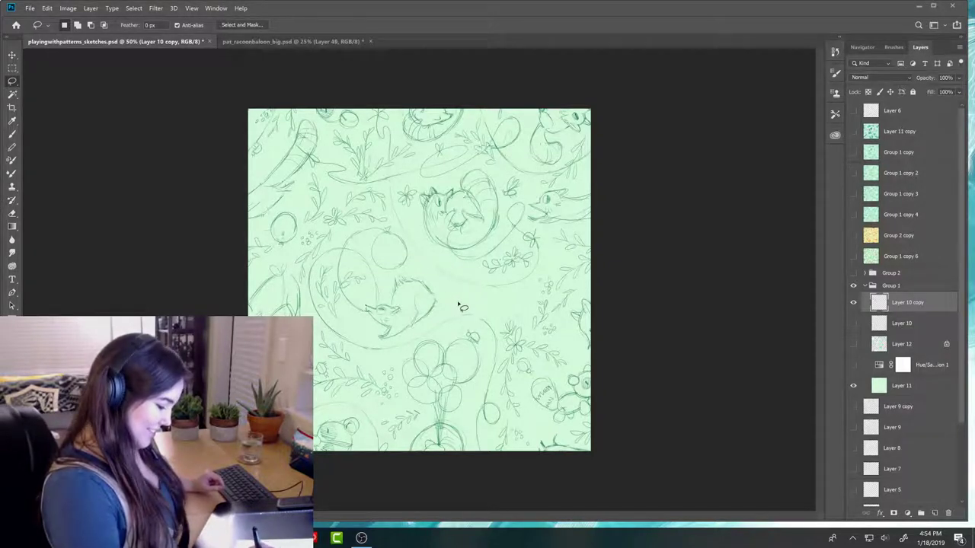
- Sketch and erase trial lines just right of the lower fox on Layer 10 copy
{"action": "key", "text": "e"}
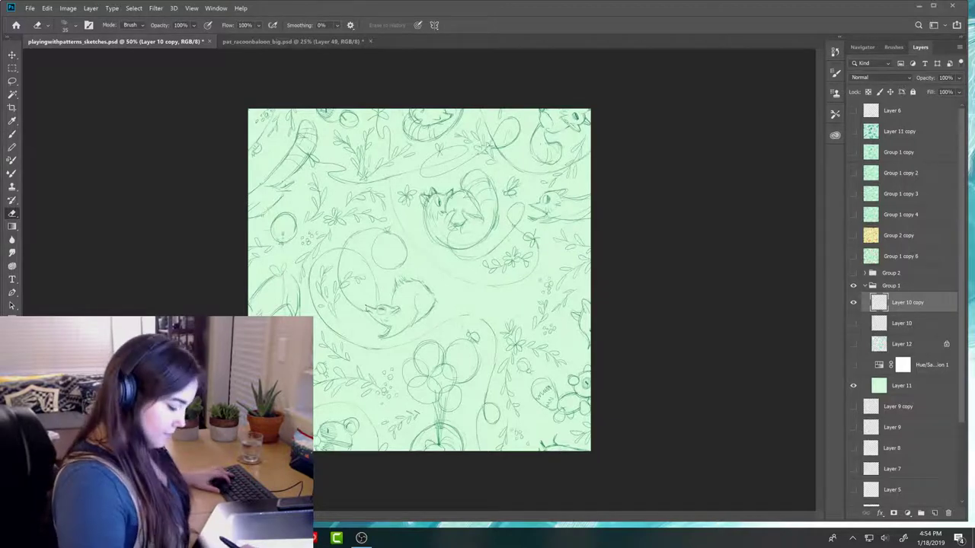
{"action": "key", "text": "b"}
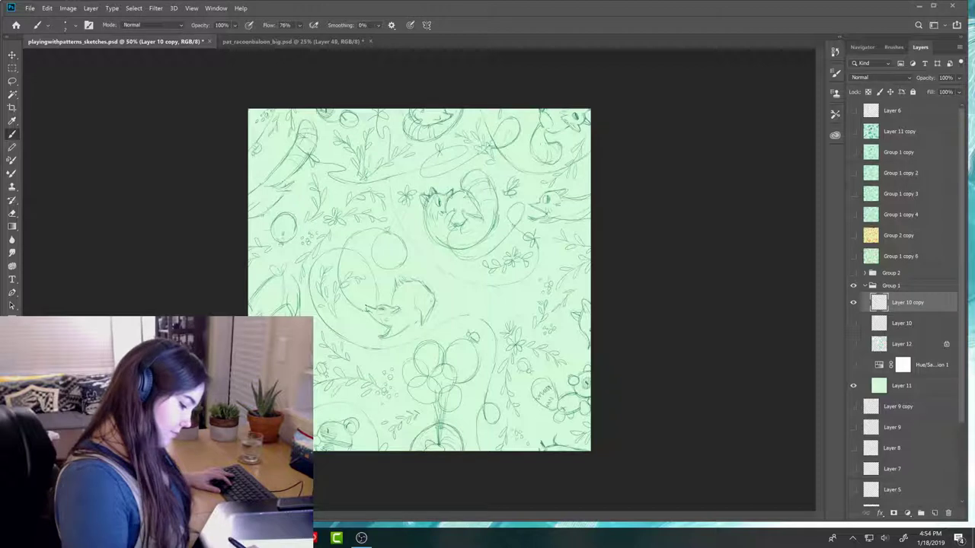
{"action": "key", "text": "e"}
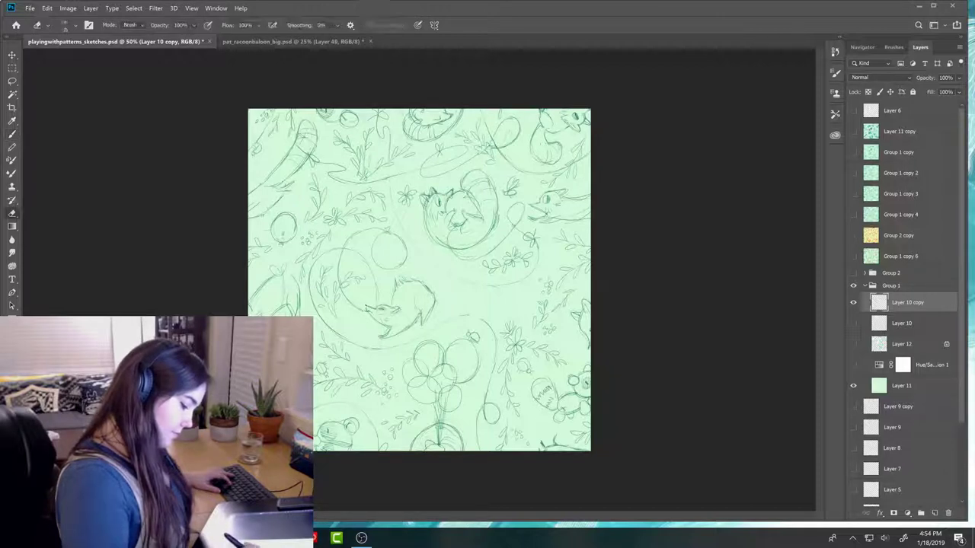
{"action": "key", "text": "b"}
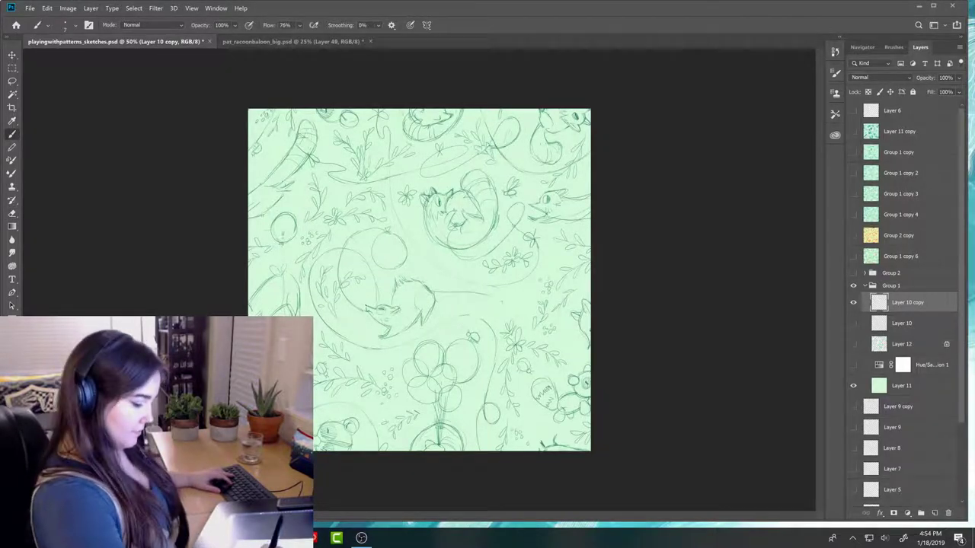
{"action": "mouse_move", "coordinate": [479, 303]}
{"action": "left_mouse_down"}
{"action": "mouse_move", "coordinate": [499, 297]}
{"action": "mouse_move", "coordinate": [483, 302]}
{"action": "left_mouse_up"}
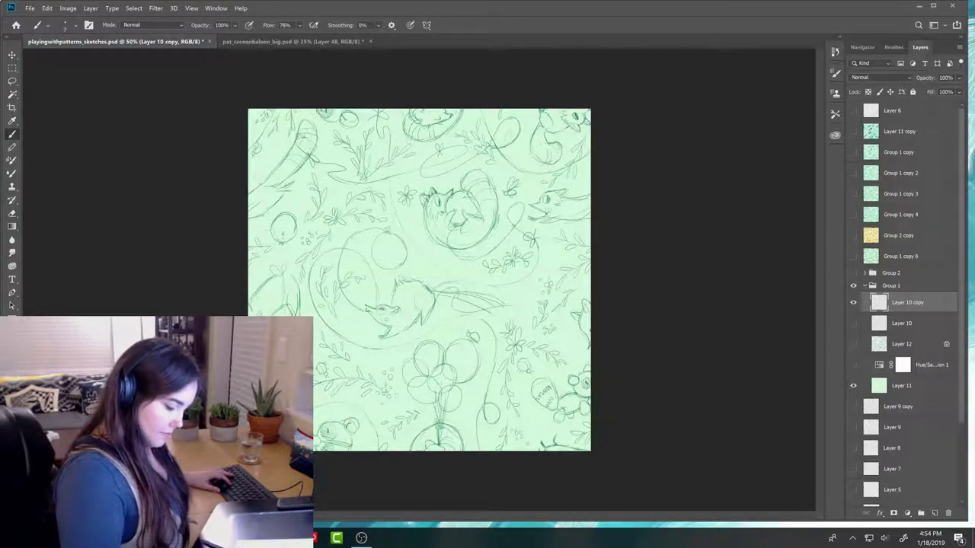
{"action": "key", "text": "e"}
{"action": "key", "text": "b"}
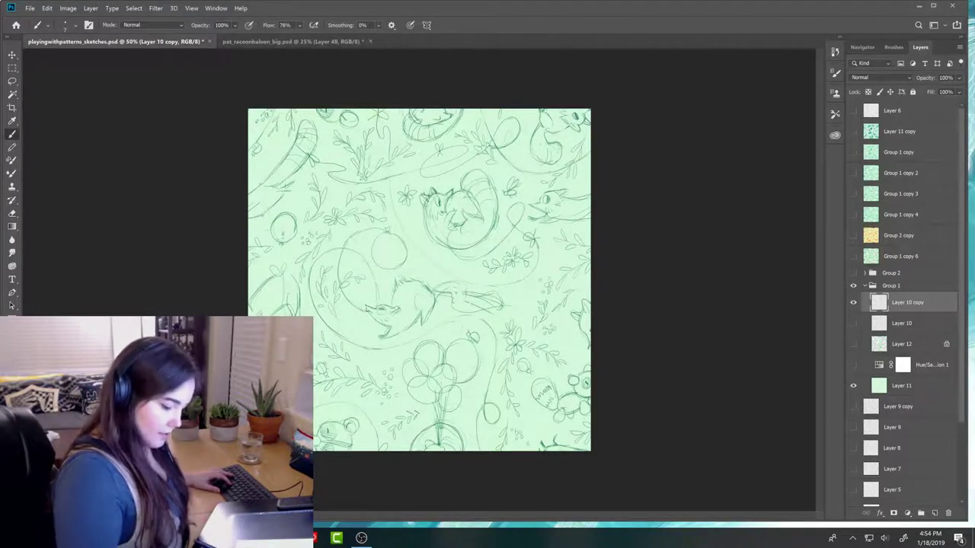
{"action": "key", "text": "e"}
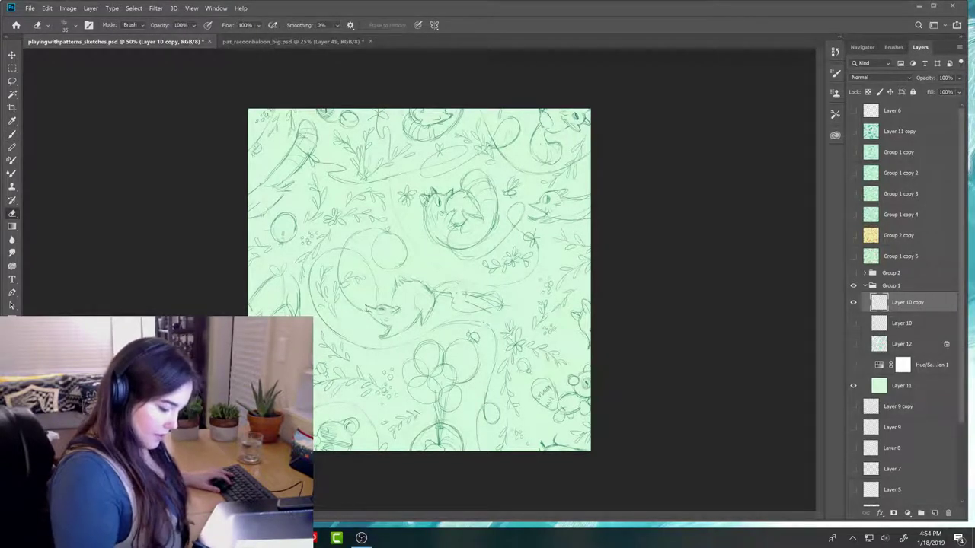
{"action": "key", "text": "b"}
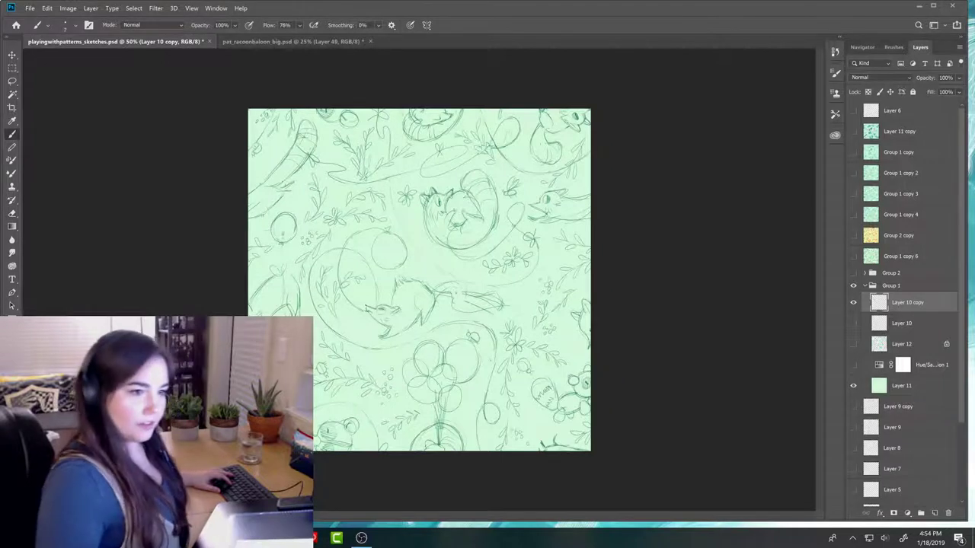
{"action": "key", "text": "e"}
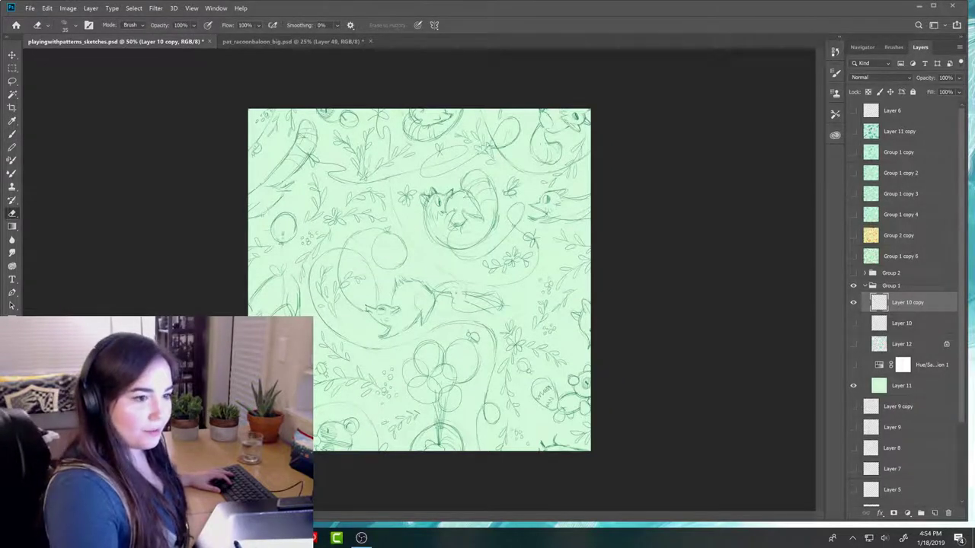
{"action": "key", "text": "b"}
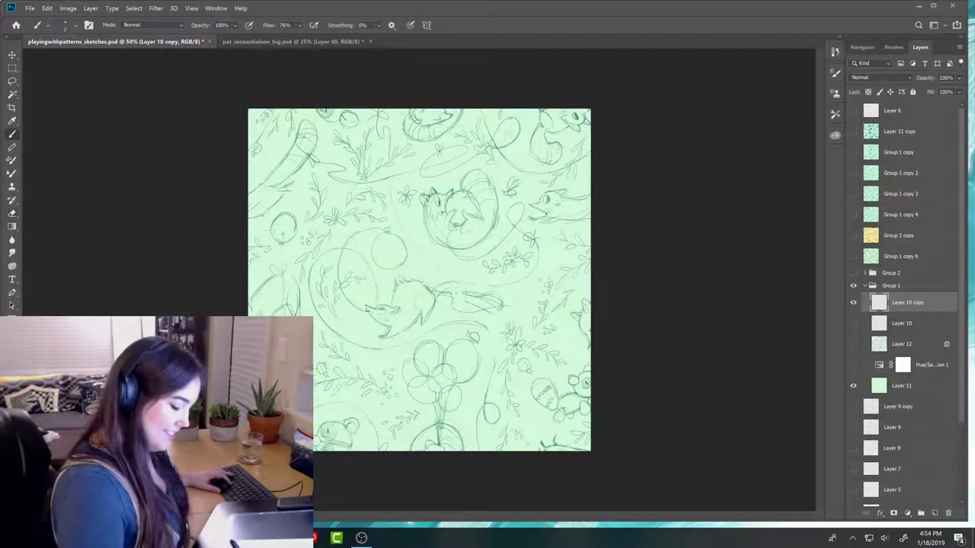
{"action": "key", "text": "e"}
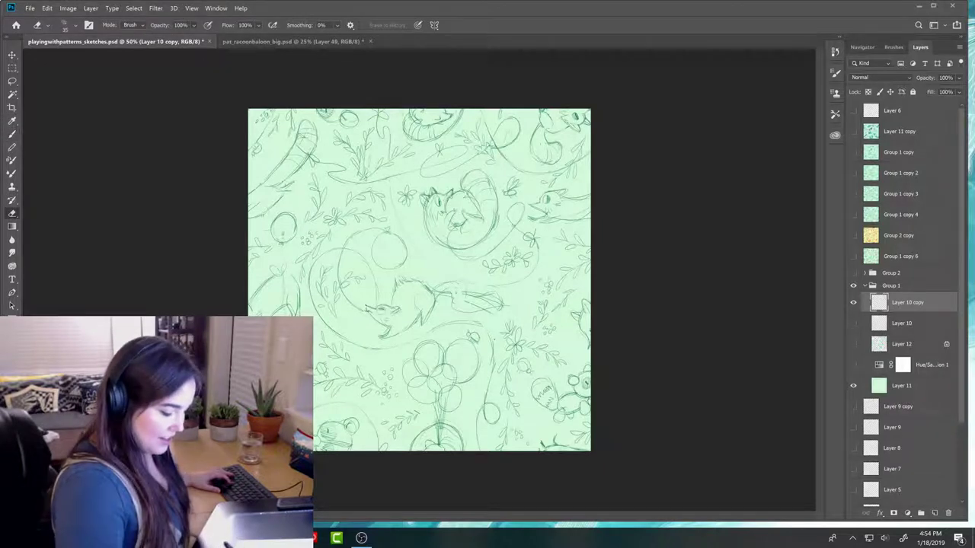
{"action": "key", "text": "b"}
{"action": "key", "text": "e"}
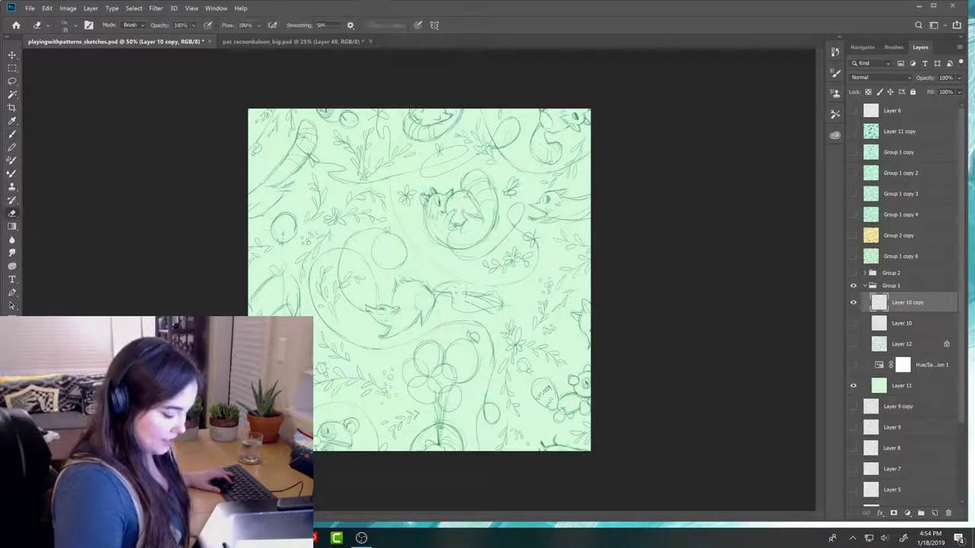
{"action": "key", "text": "b"}
{"action": "key", "text": "e"}
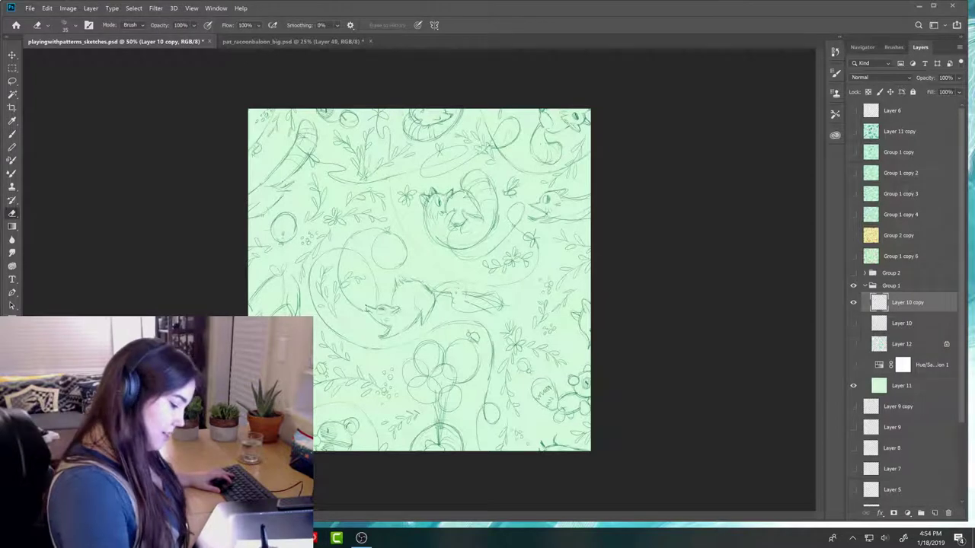
{"action": "key", "text": "b"}
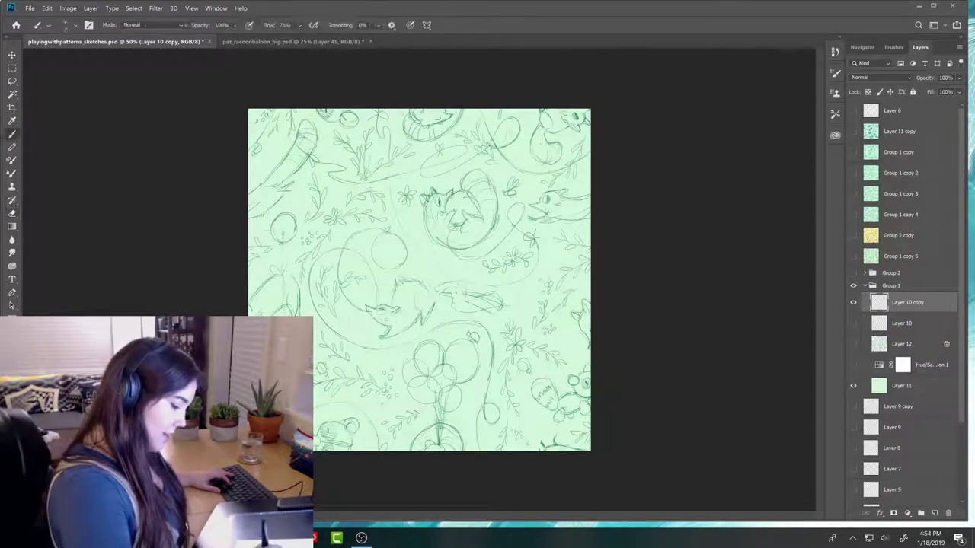
{"action": "key", "text": "e"}
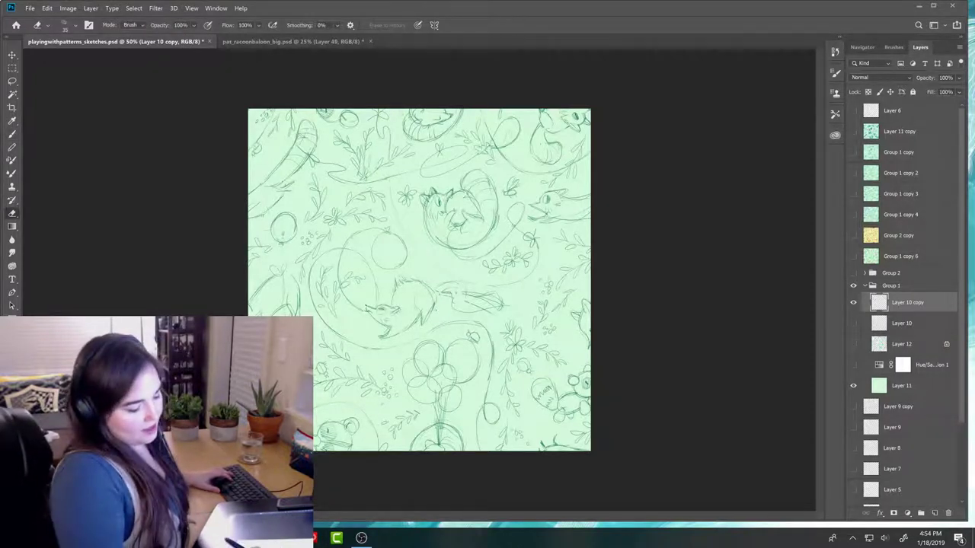
{"action": "key", "text": "b"}
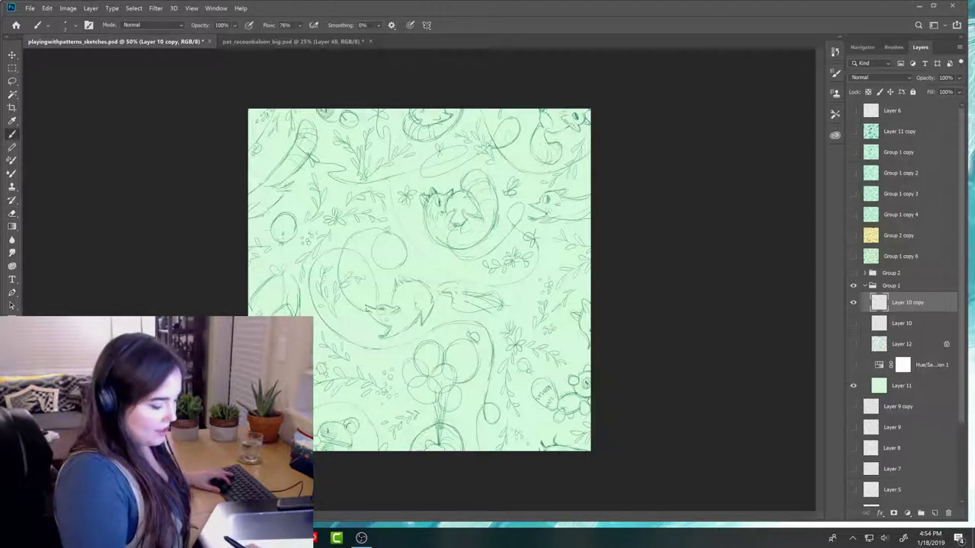
{"action": "key", "text": "e"}
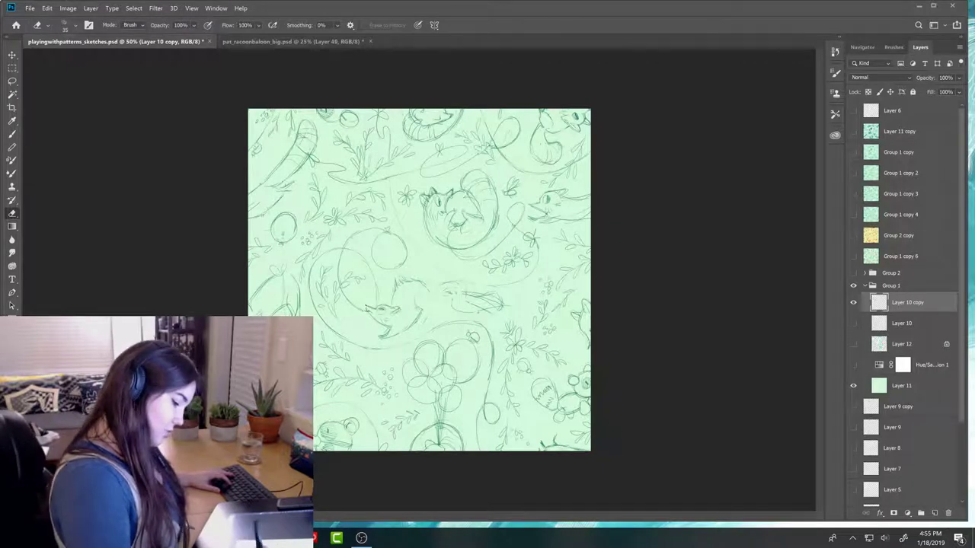
- Lasso the trial sketch right of the lower fox and delete it
{"action": "key", "text": "l"}
{"action": "mouse_move", "coordinate": [509, 304]}
{"action": "left_mouse_down"}
{"action": "mouse_move", "coordinate": [482, 318]}
{"action": "mouse_move", "coordinate": [520, 313]}
{"action": "mouse_move", "coordinate": [455, 287]}
{"action": "left_mouse_up"}
{"action": "key", "text": "Delete"}
{"action": "key", "text": "ctrl+d"}
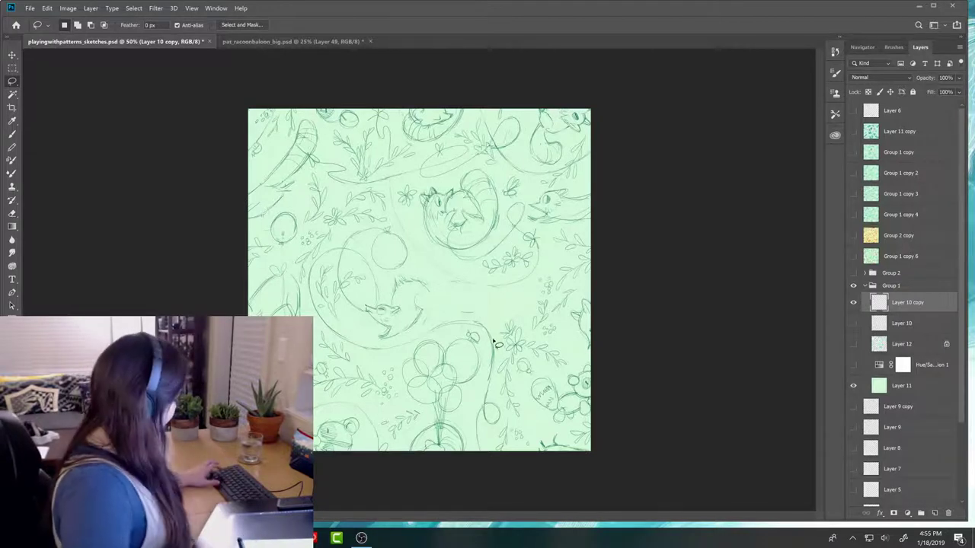
- Add a stroke near the lower fox, then lasso it, rotate about 35° and shift it down-right
{"action": "key", "text": "b"}
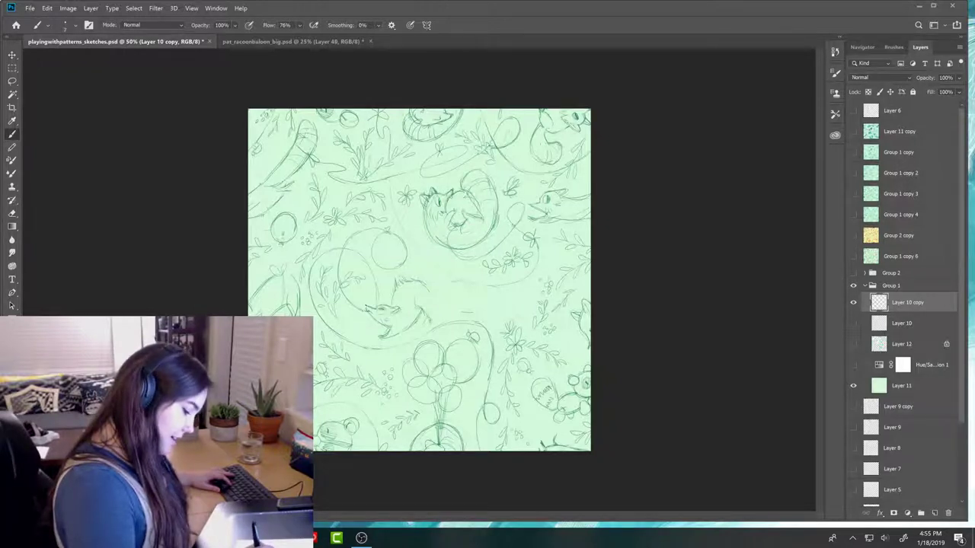
{"action": "left_click_drag", "start_coordinate": [428, 288], "coordinate": [432, 316]}
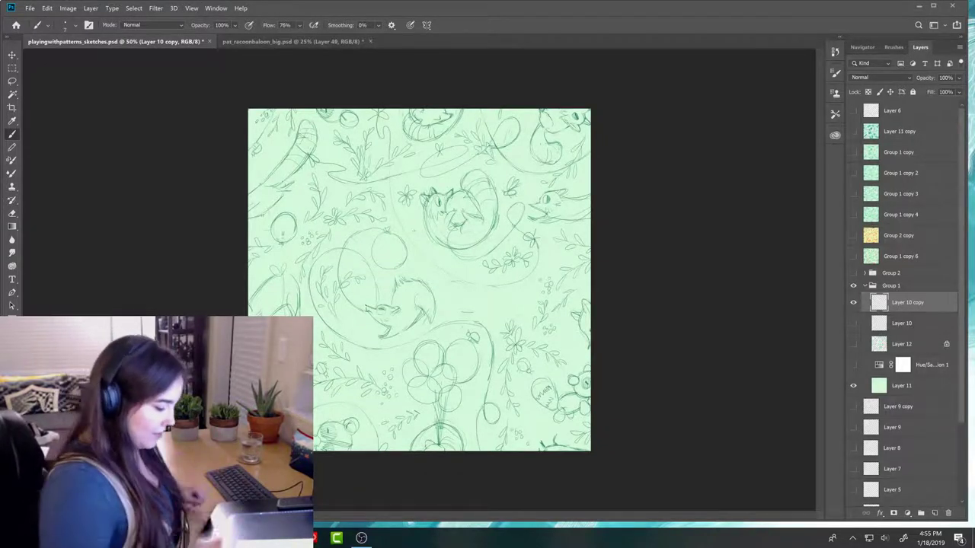
{"action": "key", "text": "l"}
{"action": "mouse_move", "coordinate": [414, 269]}
{"action": "left_mouse_down"}
{"action": "mouse_move", "coordinate": [361, 309]}
{"action": "mouse_move", "coordinate": [367, 333]}
{"action": "mouse_move", "coordinate": [388, 343]}
{"action": "mouse_move", "coordinate": [449, 312]}
{"action": "mouse_move", "coordinate": [419, 322]}
{"action": "left_mouse_up"}
{"action": "key", "text": "ctrl+t"}
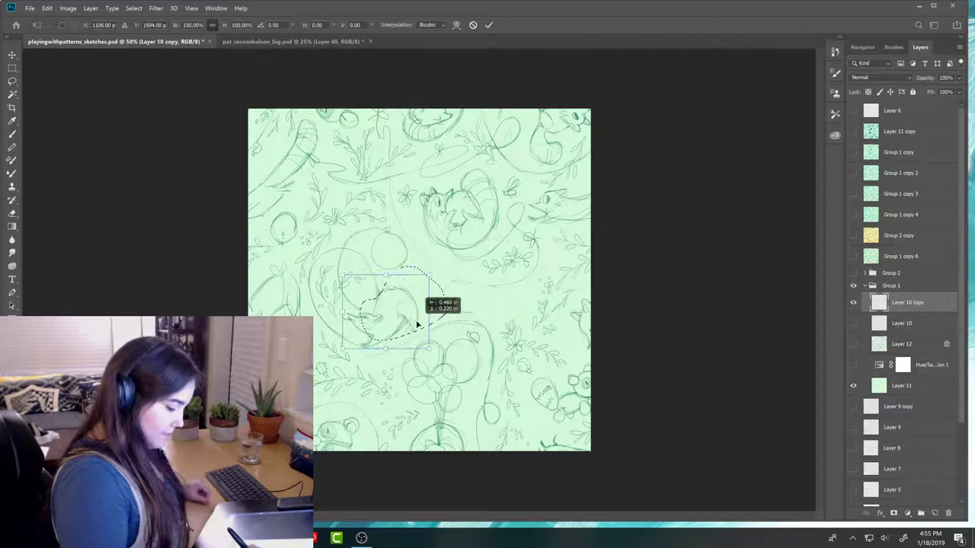
{"action": "left_click_drag", "start_coordinate": [468, 277], "coordinate": [468, 323]}
{"action": "left_click_drag", "start_coordinate": [396, 308], "coordinate": [413, 320]}
{"action": "key", "text": "Return"}
{"action": "key", "text": "ctrl+d"}
{"action": "key", "text": "e"}
{"action": "key", "text": "b"}
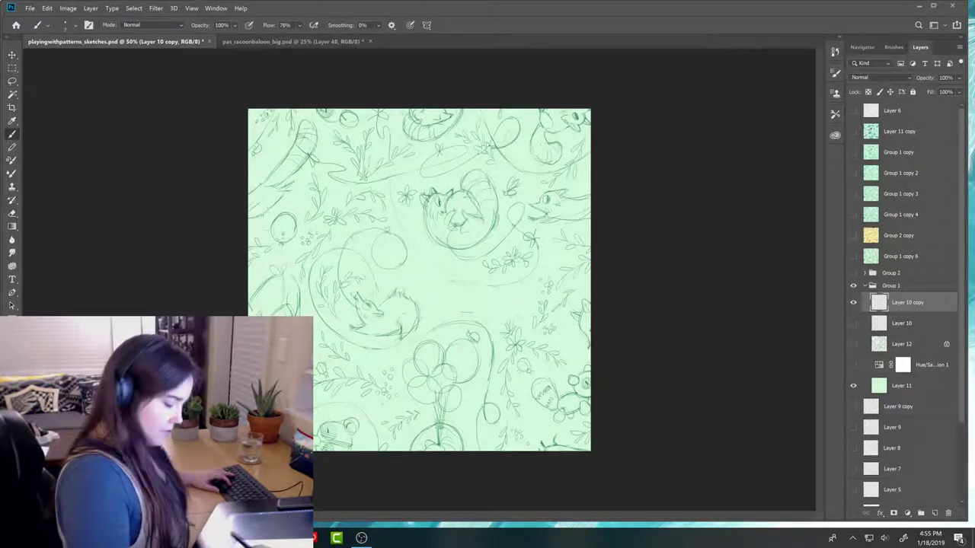
- Sketch faint curves right of the circle and above and below the tilted fox
{"action": "mouse_move", "coordinate": [417, 244]}
{"action": "left_mouse_down"}
{"action": "mouse_move", "coordinate": [439, 291]}
{"action": "mouse_move", "coordinate": [423, 318]}
{"action": "left_mouse_up"}
{"action": "left_click_drag", "start_coordinate": [423, 282], "coordinate": [413, 312]}
{"action": "left_click_drag", "start_coordinate": [425, 259], "coordinate": [415, 282]}
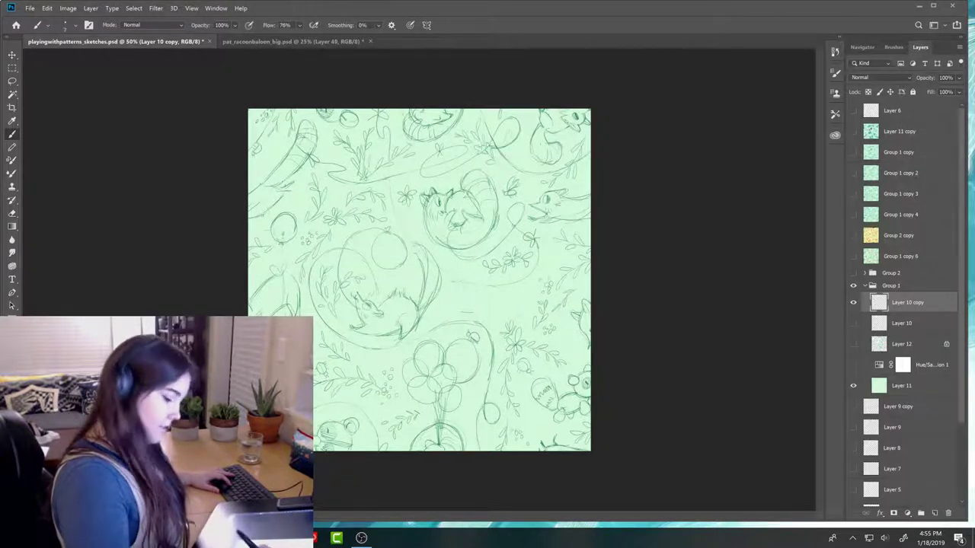
{"action": "key", "text": "e"}
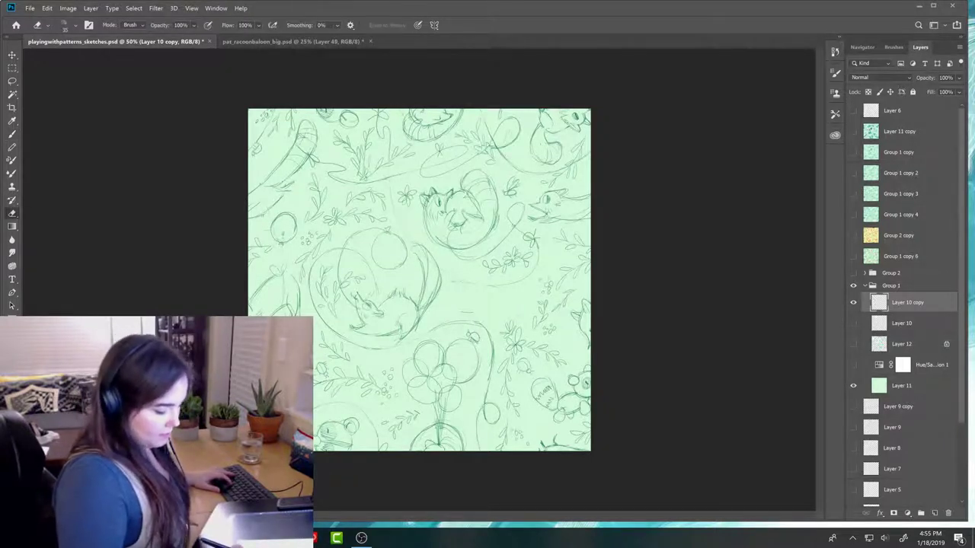
{"action": "key", "text": "b"}
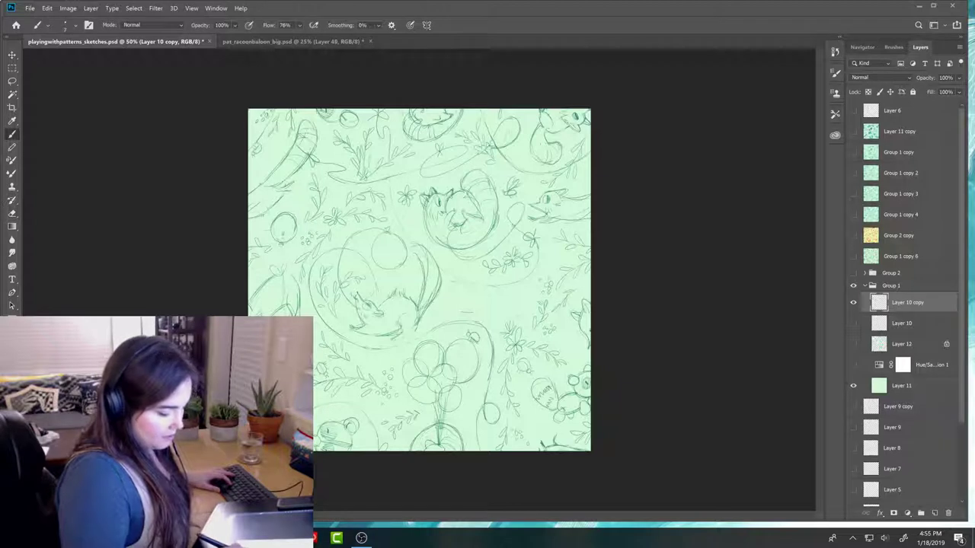
{"action": "left_click_drag", "start_coordinate": [422, 318], "coordinate": [400, 338]}
{"action": "key", "text": "e"}
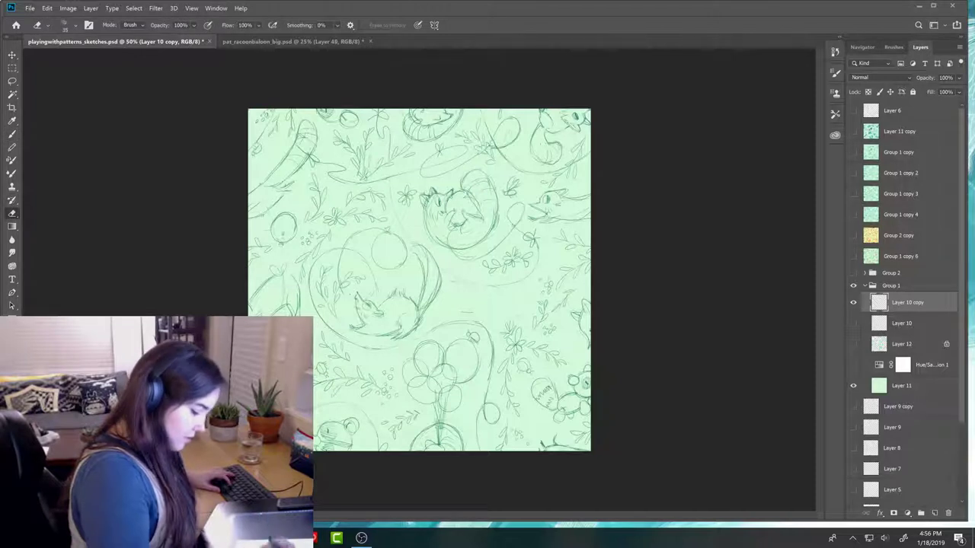
{"action": "key", "text": "b"}
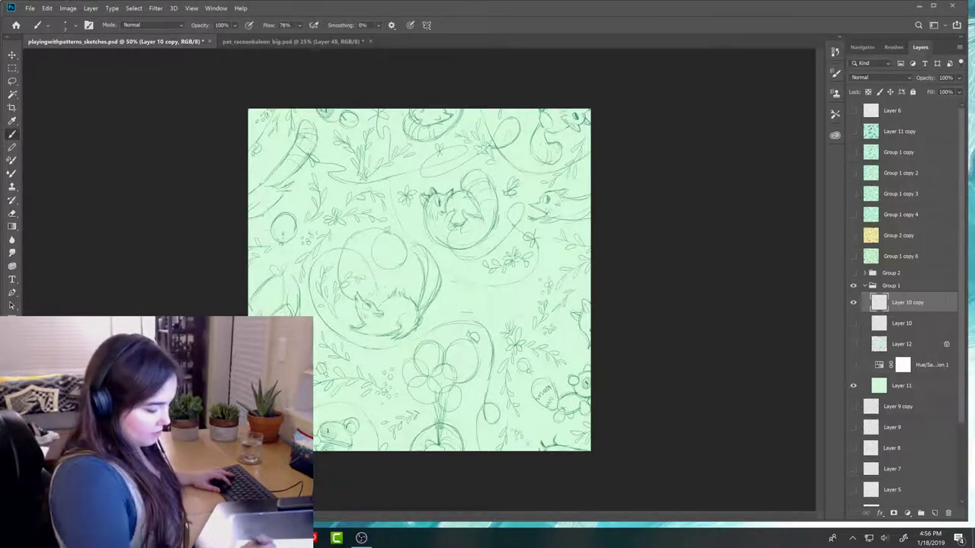
{"action": "key", "text": "e"}
{"action": "key", "text": "b"}
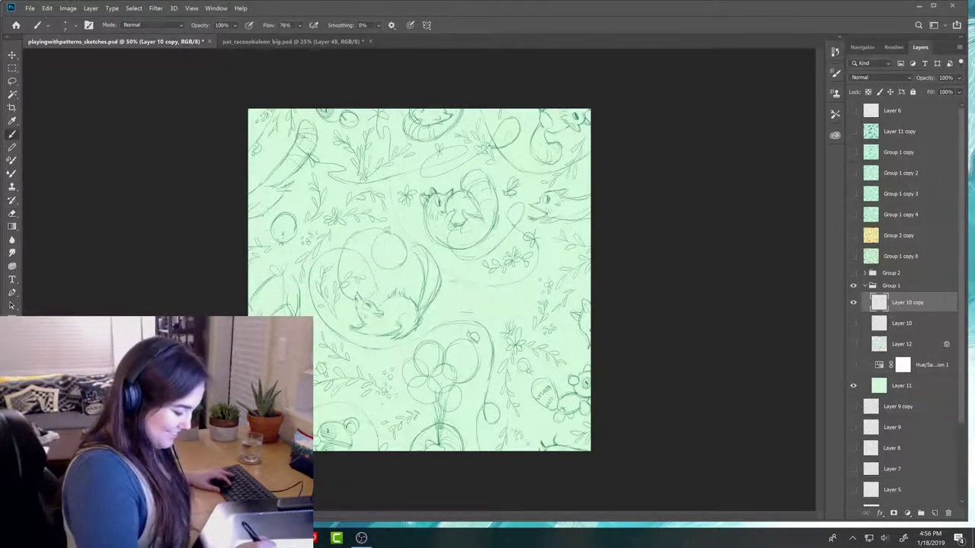
{"action": "key", "text": "e"}
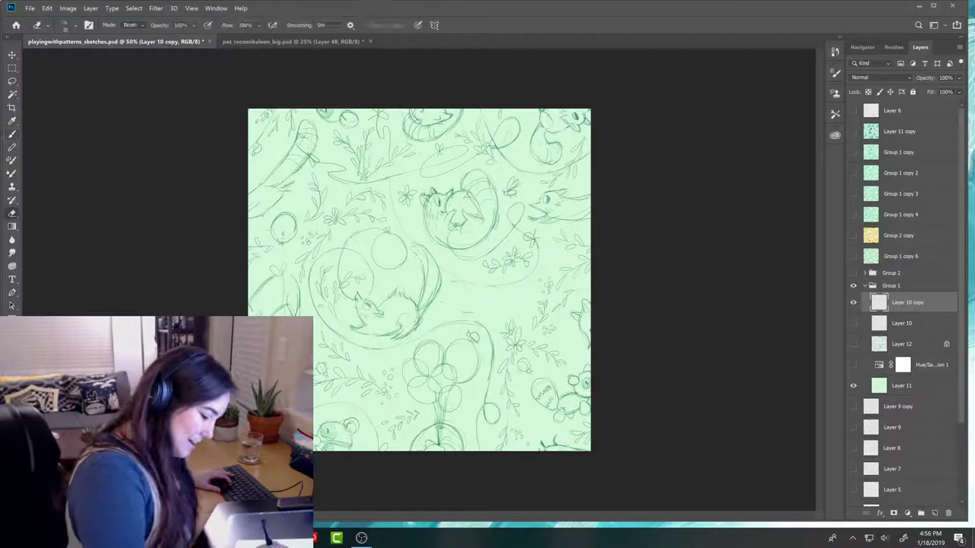
{"action": "key", "text": "b"}
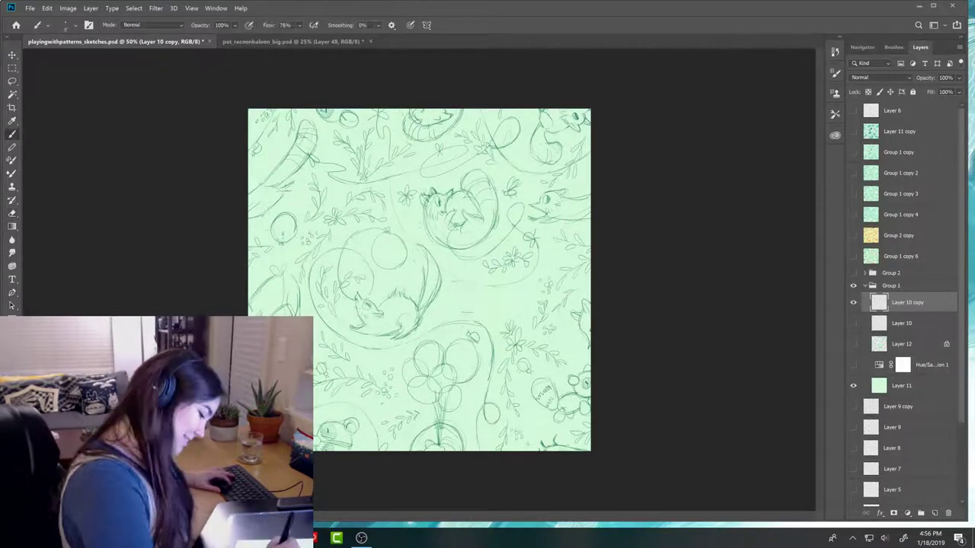
- Add a short stroke right of centre, lighten a stray line, and darken the circle's right edge
{"action": "left_click_drag", "start_coordinate": [411, 257], "coordinate": [417, 263]}
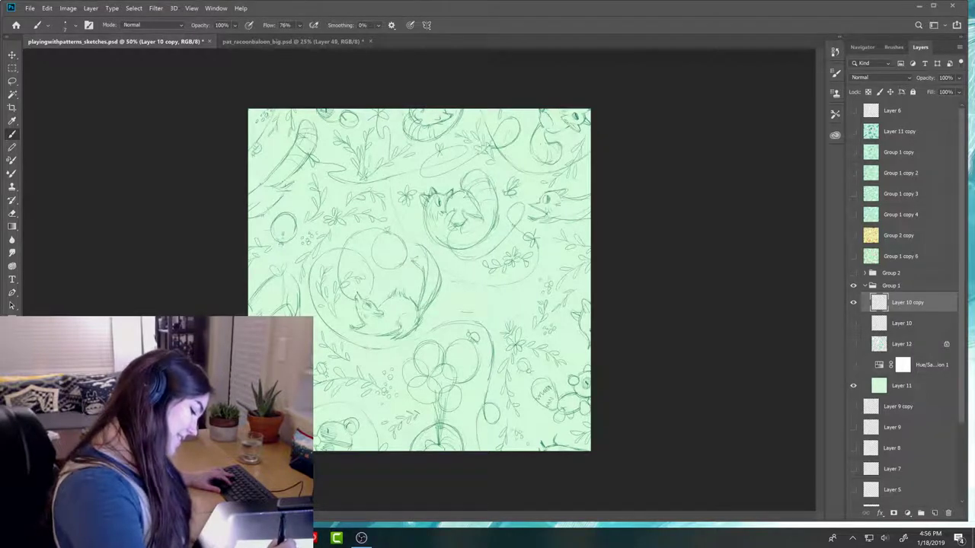
{"action": "key", "text": "e"}
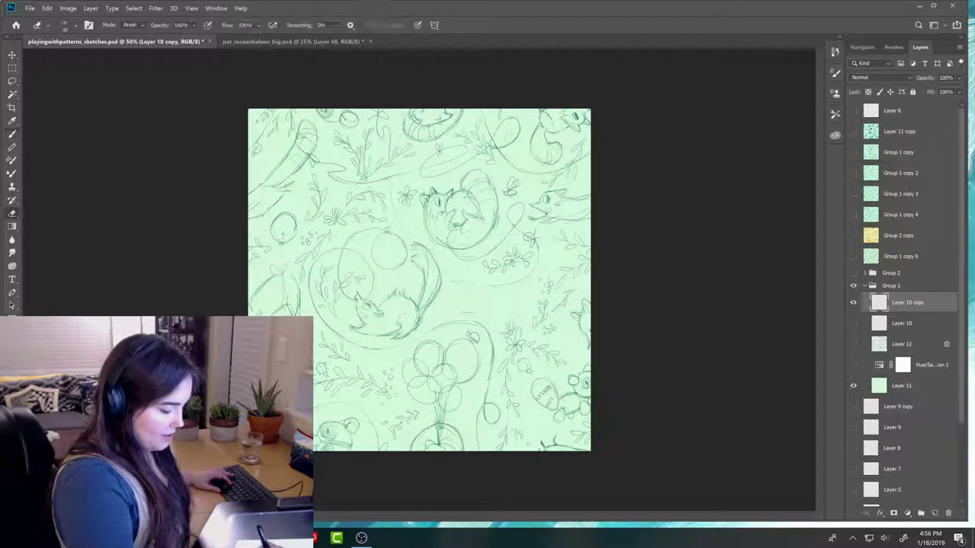
{"action": "left_click_drag", "start_coordinate": [427, 249], "coordinate": [427, 266]}
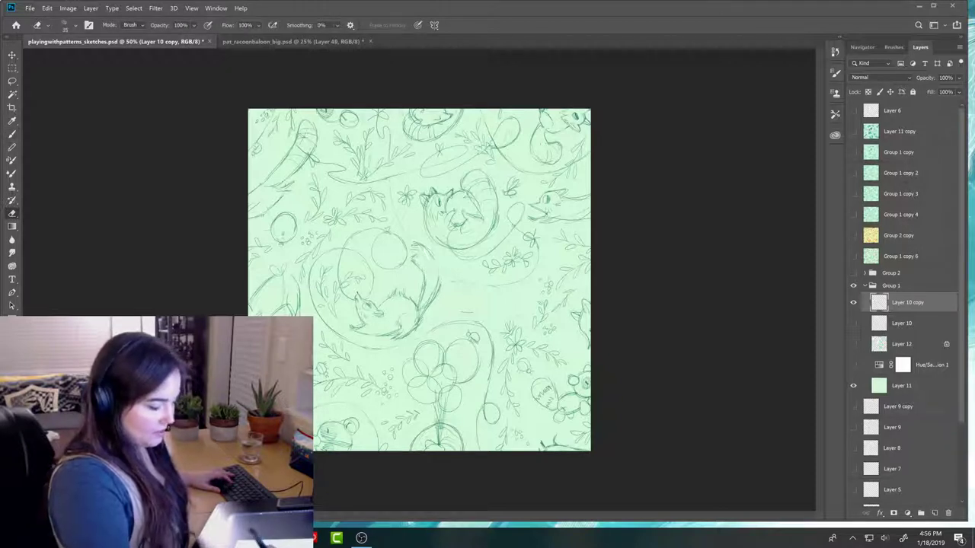
{"action": "key", "text": "b"}
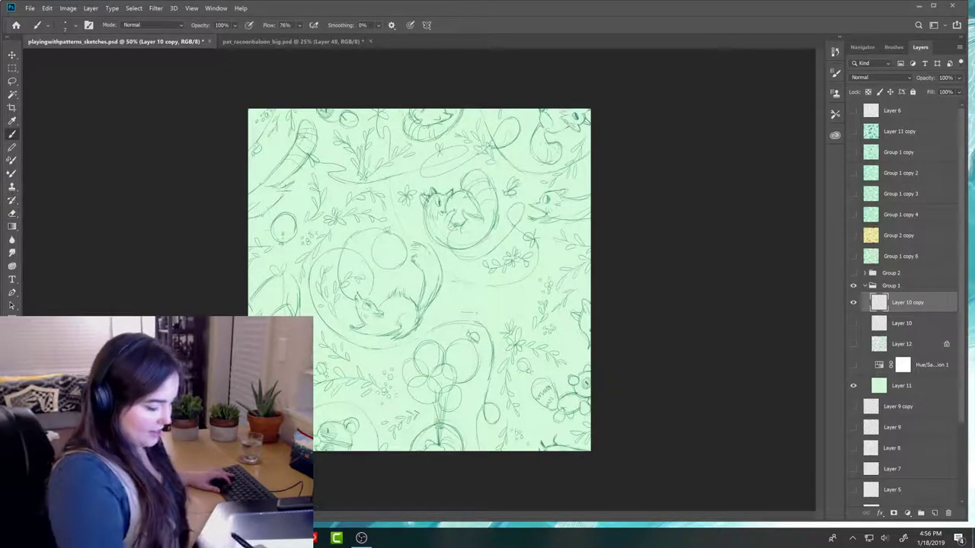
{"action": "key", "text": "e"}
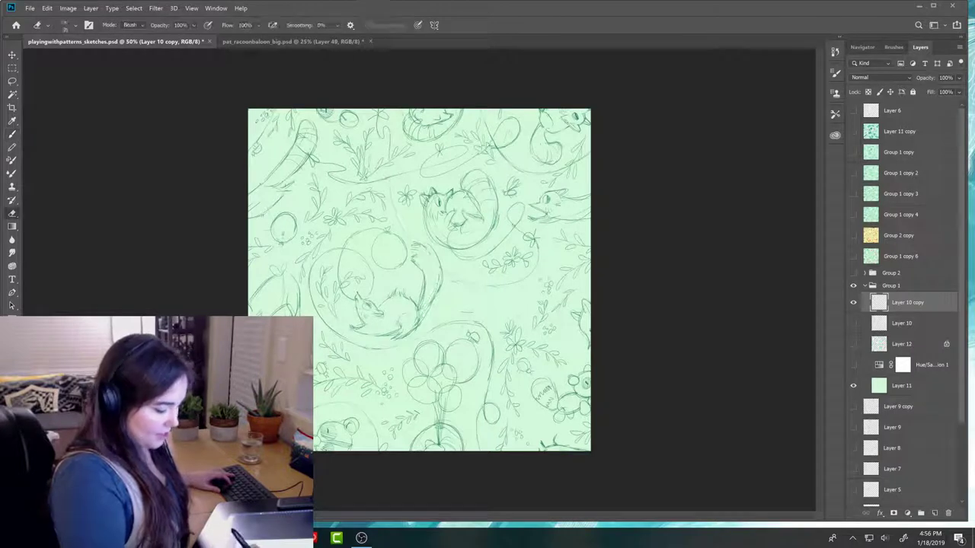
{"action": "key", "text": "b"}
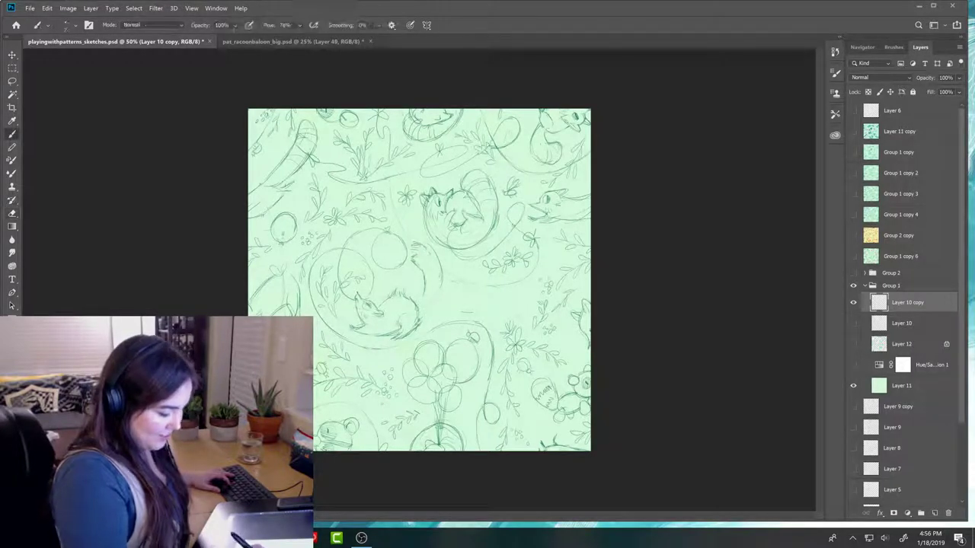
{"action": "left_click_drag", "start_coordinate": [432, 274], "coordinate": [439, 314]}
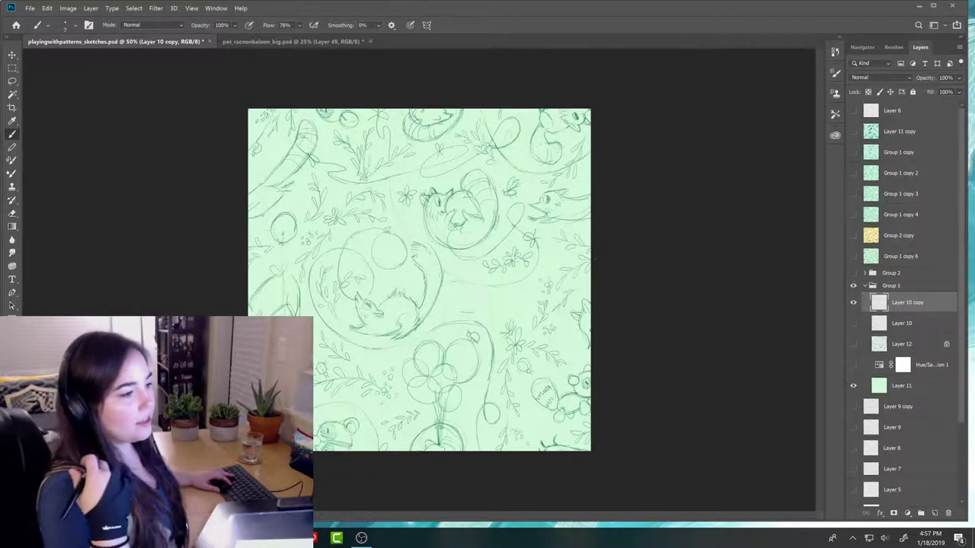
{"action": "key", "text": "e"}
{"action": "key", "text": "b"}
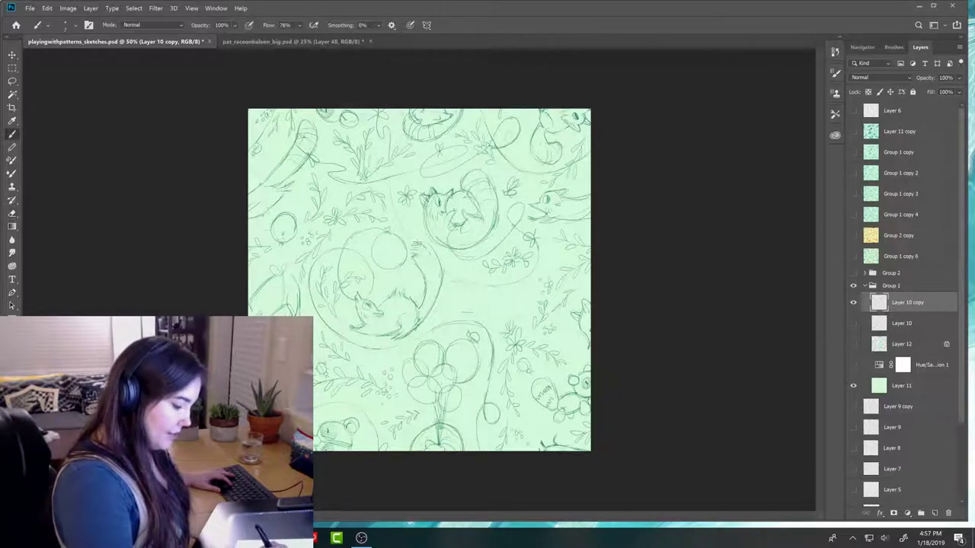
- Redraw and erase the flowing curves and leafy sprigs around the tilted fox on Layer 10 copy
{"action": "key", "text": "e"}
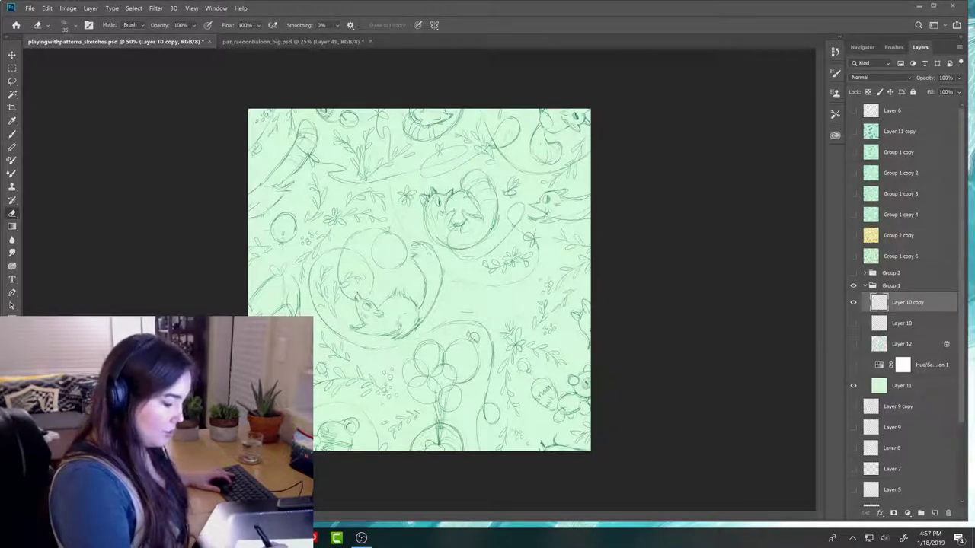
{"action": "key", "text": "b"}
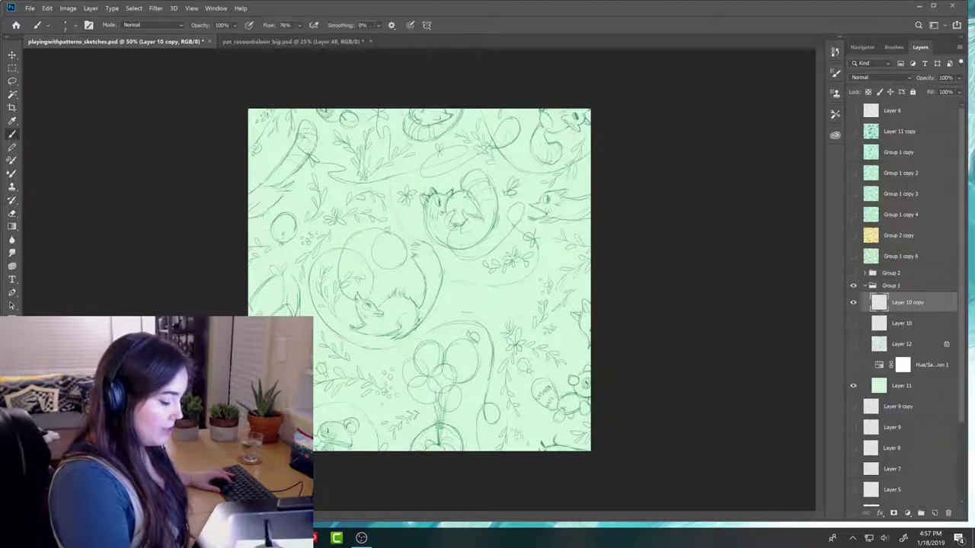
{"action": "key", "text": "e"}
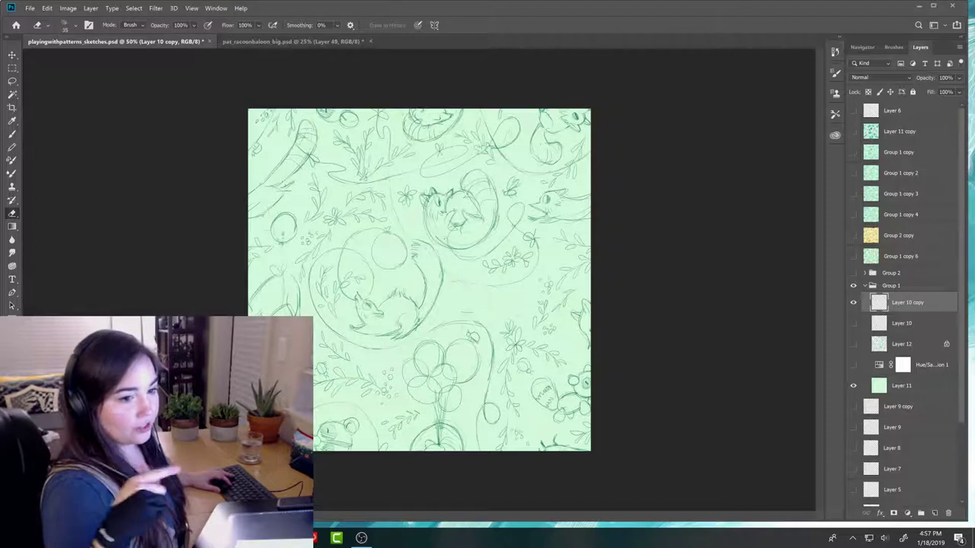
{"action": "key", "text": "b"}
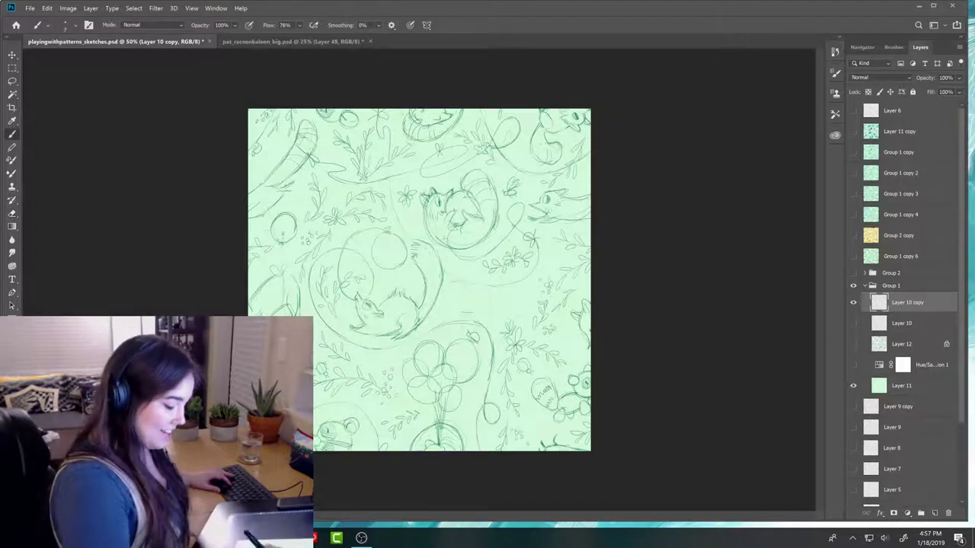
{"action": "key", "text": "e"}
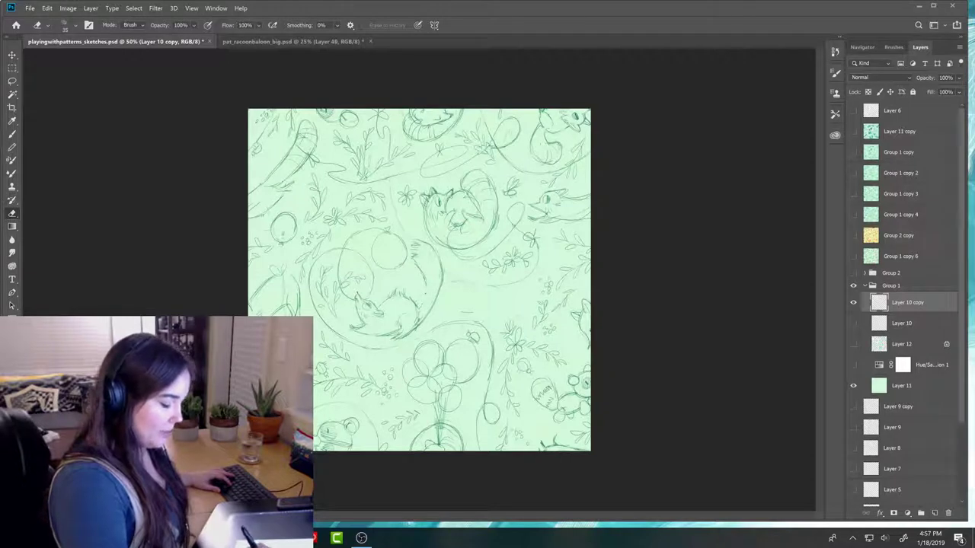
{"action": "key", "text": "b"}
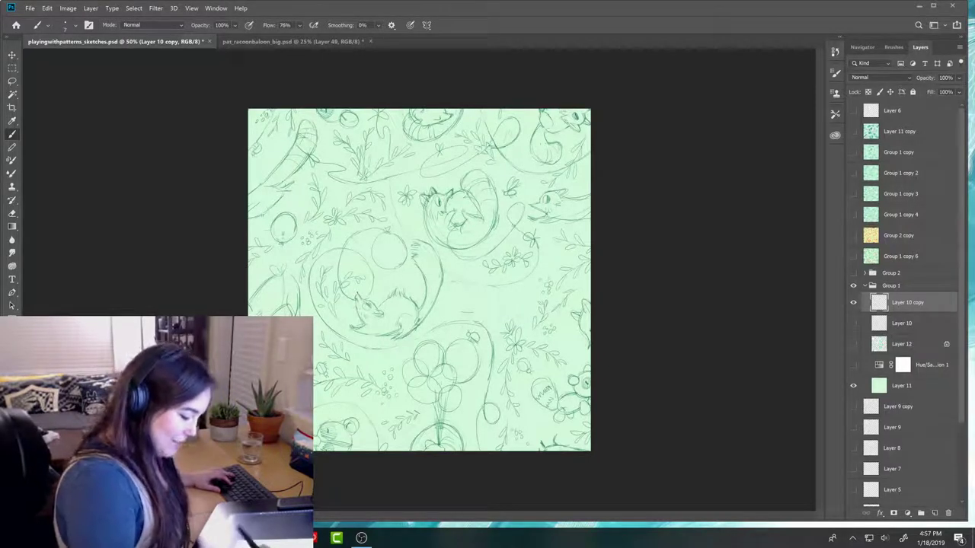
{"action": "key", "text": "e"}
{"action": "key", "text": "b"}
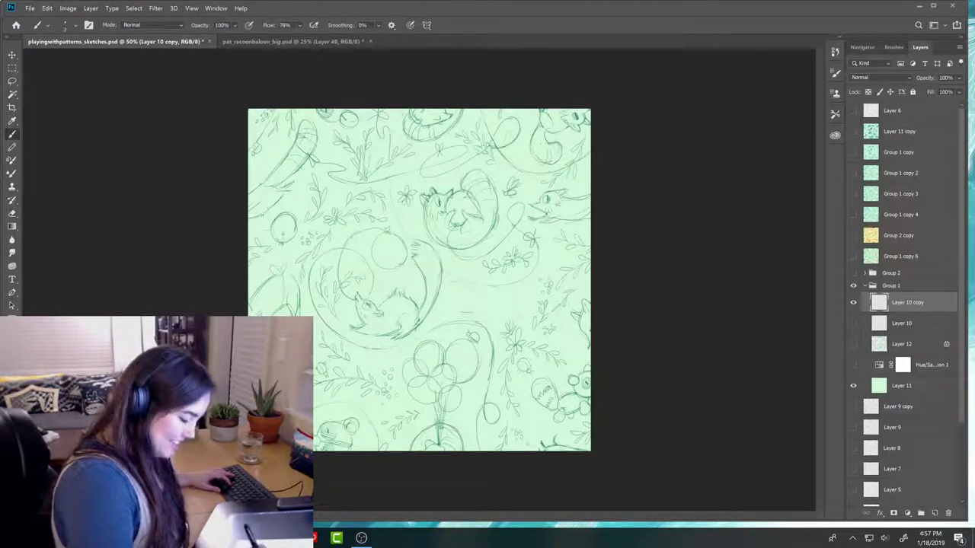
{"action": "key", "text": "e"}
{"action": "key", "text": "b"}
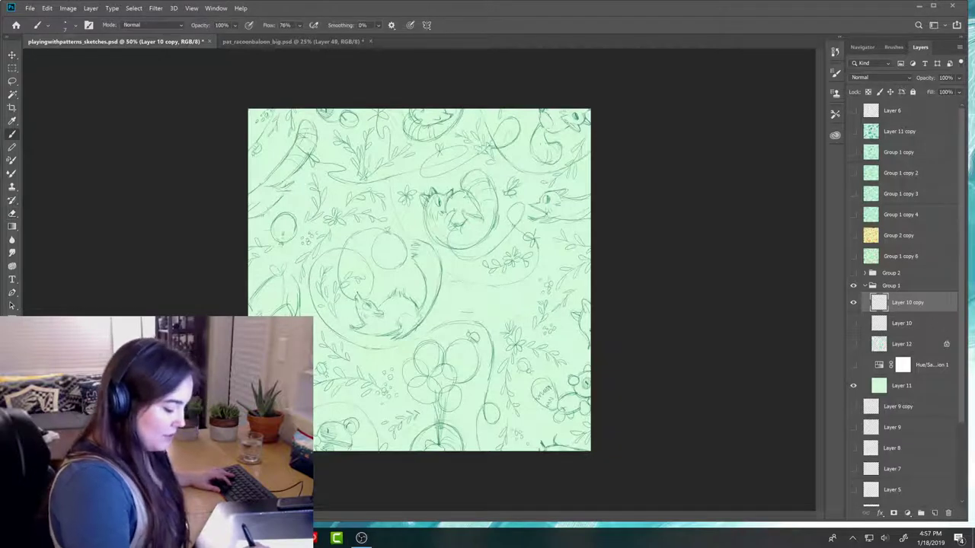
{"action": "key", "text": "e"}
{"action": "key", "text": "b"}
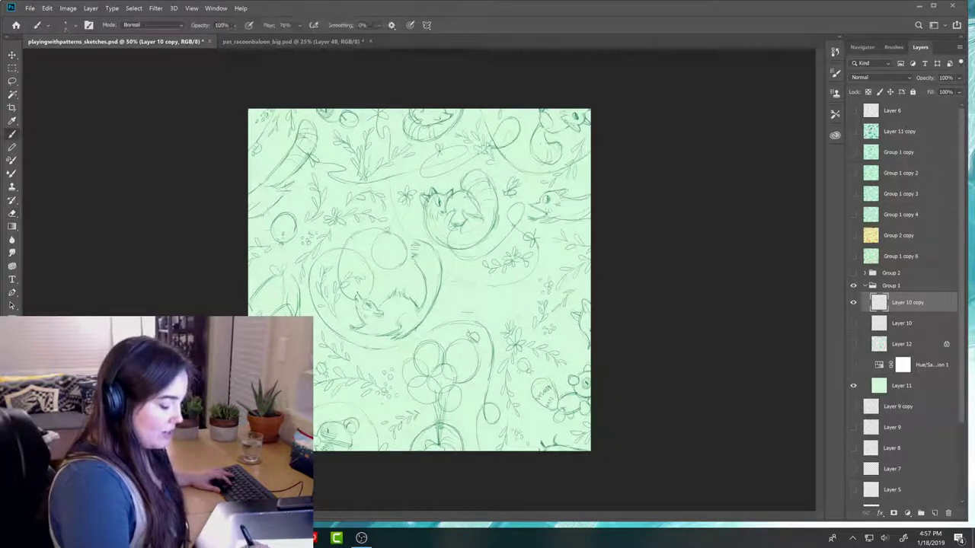
{"action": "key", "text": "e"}
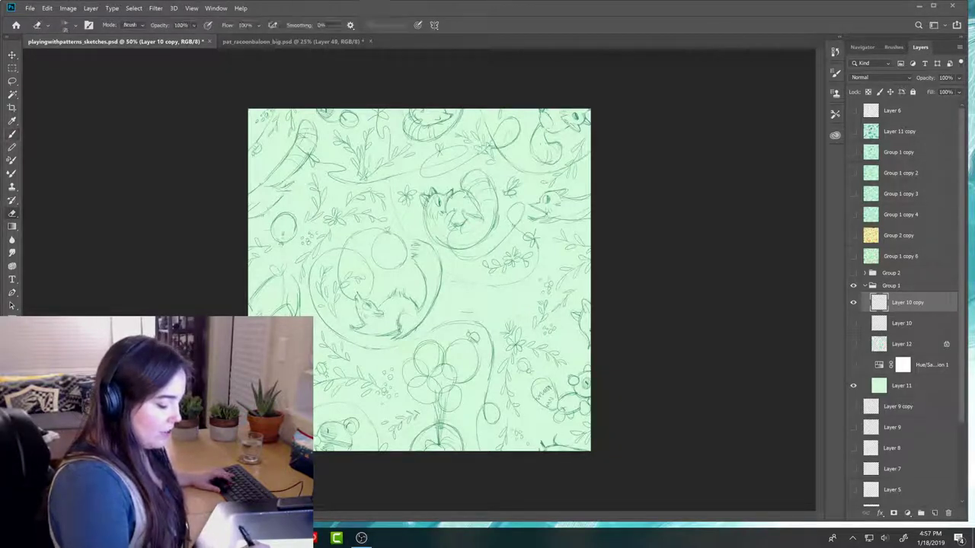
{"action": "key", "text": "b"}
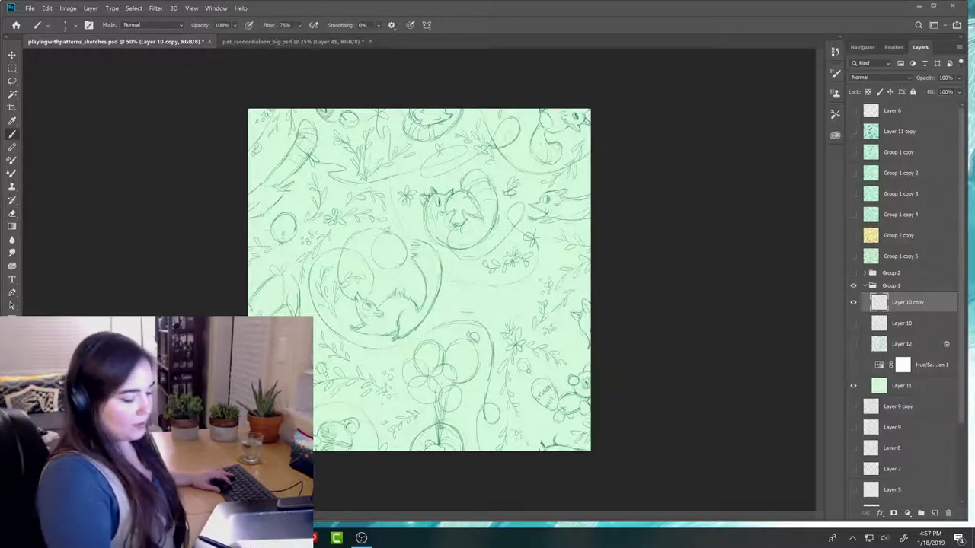
{"action": "key", "text": "e"}
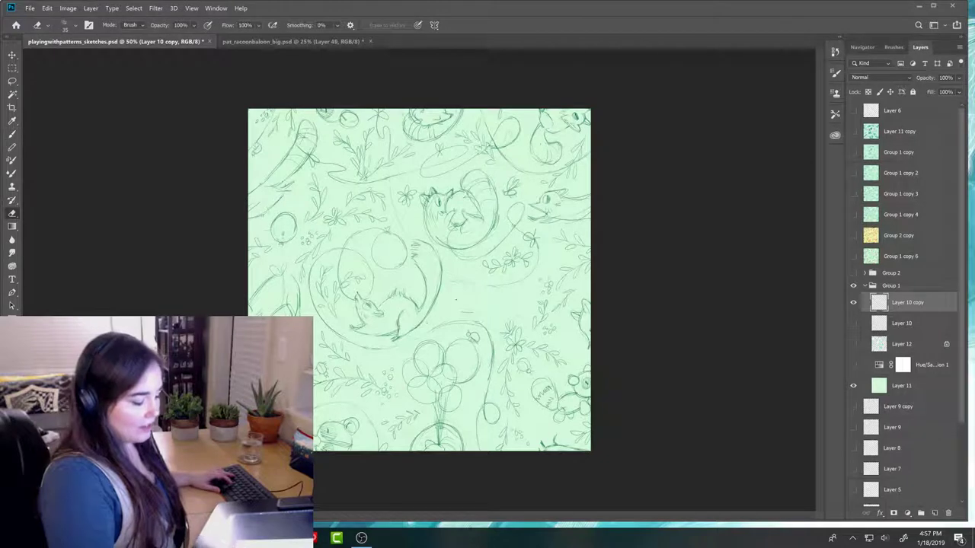
{"action": "key", "text": "b"}
{"action": "key", "text": "e"}
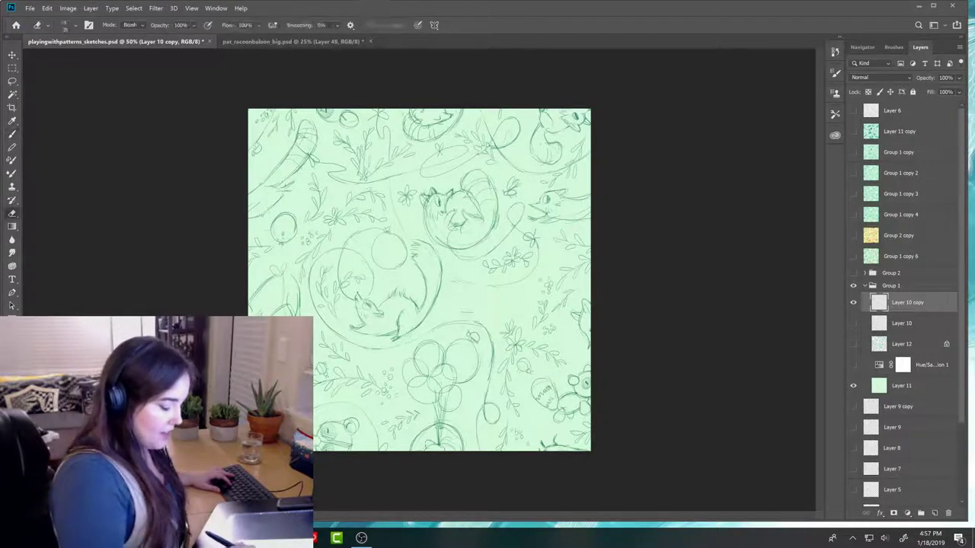
{"action": "key", "text": "b"}
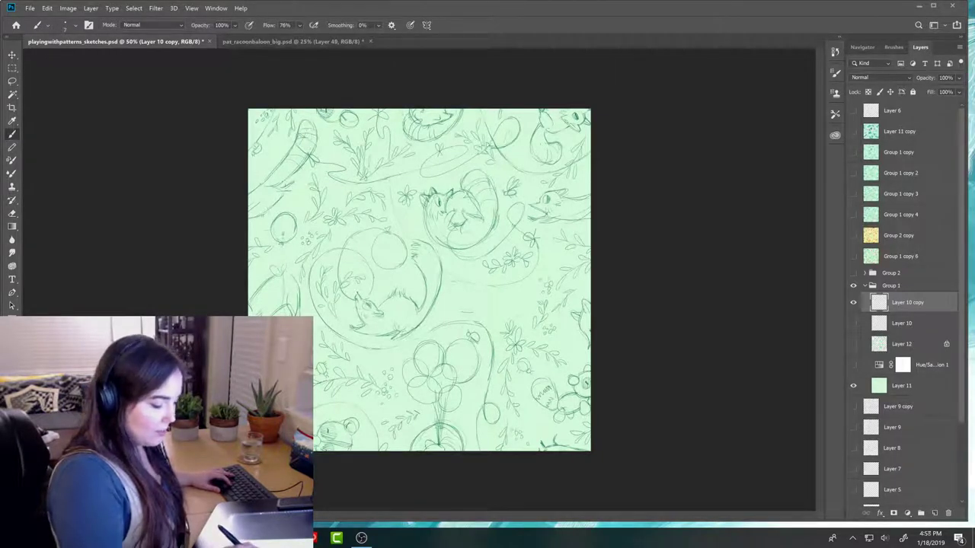
{"action": "key", "text": "e"}
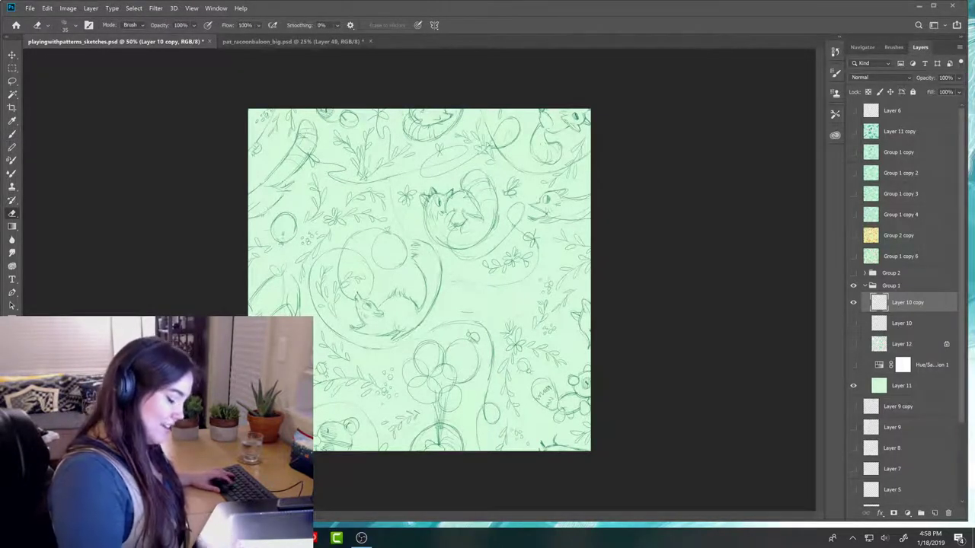
{"action": "key", "text": "b"}
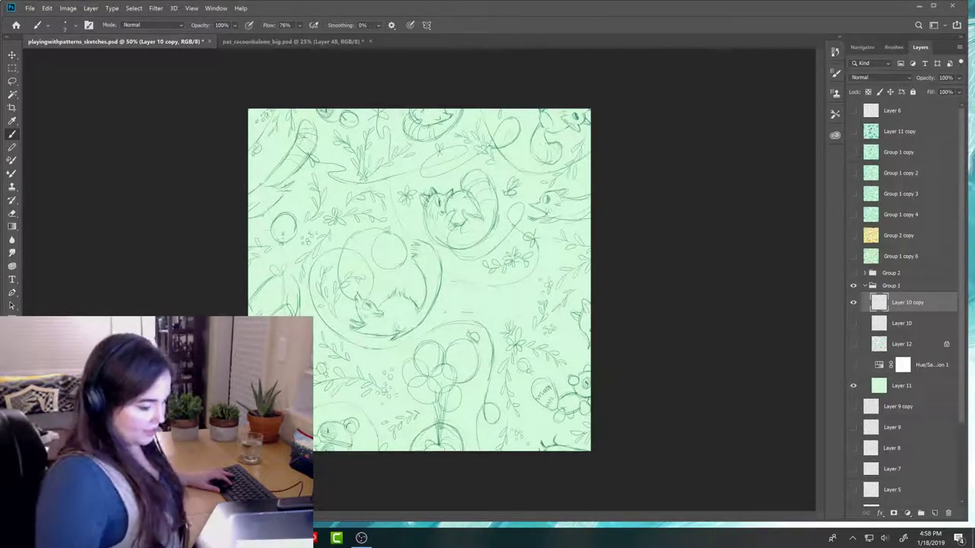
- Erase and redraw the pencil vines, circles and sprigs around the tilted fox on Layer 10 copy
{"action": "key", "text": "e"}
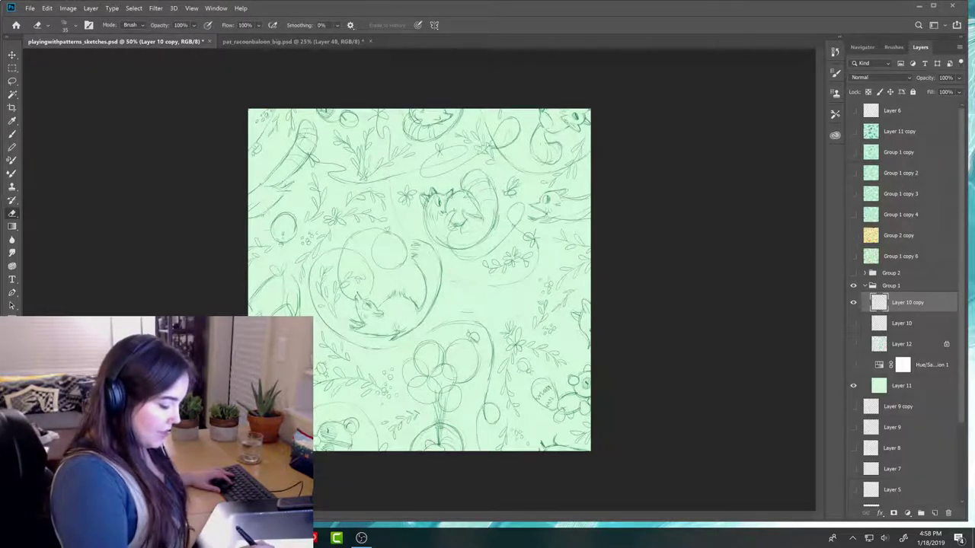
{"action": "key", "text": "b"}
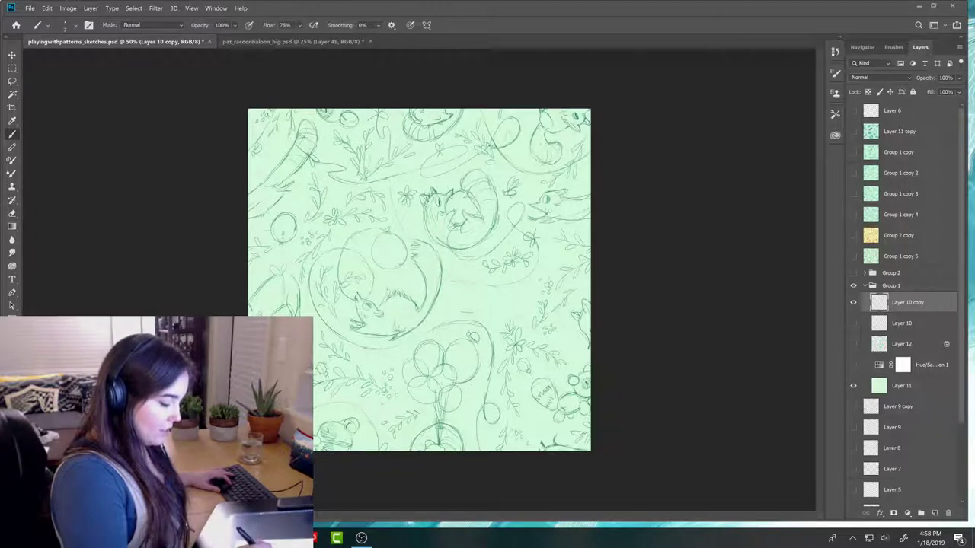
{"action": "key", "text": "e"}
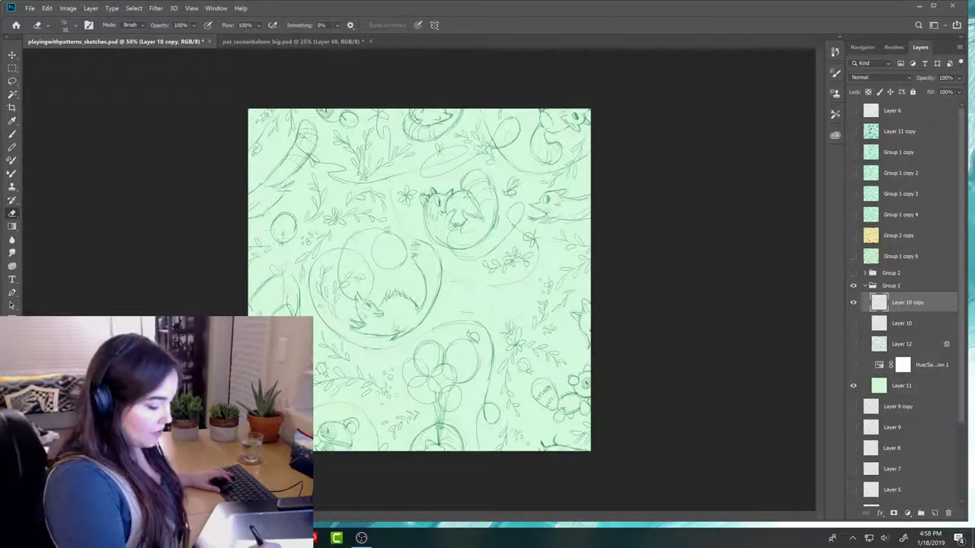
{"action": "key", "text": "b"}
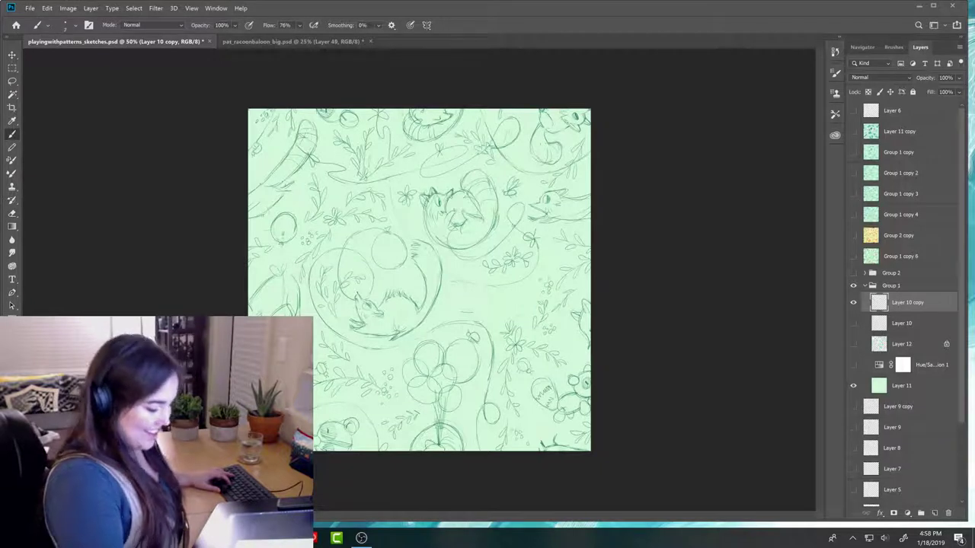
{"action": "key", "text": "e"}
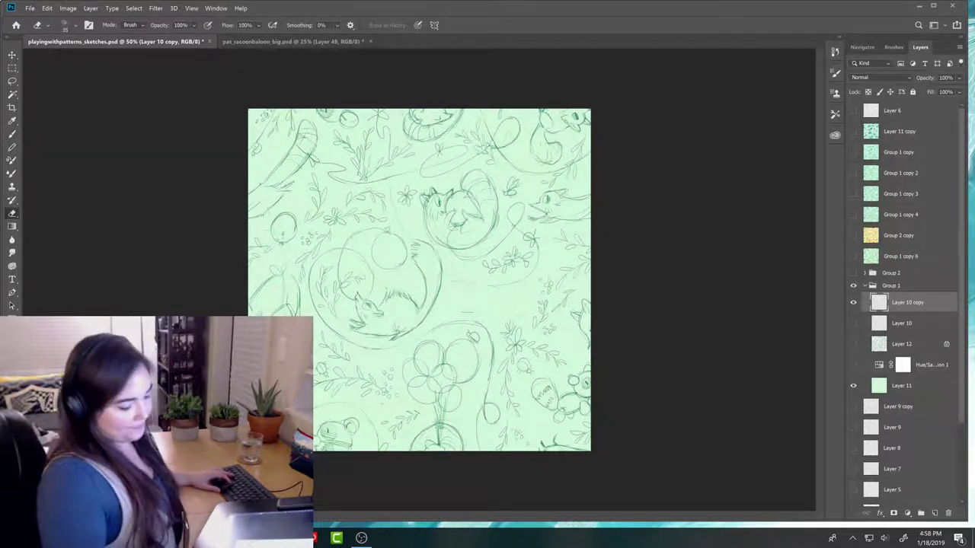
{"action": "key", "text": "b"}
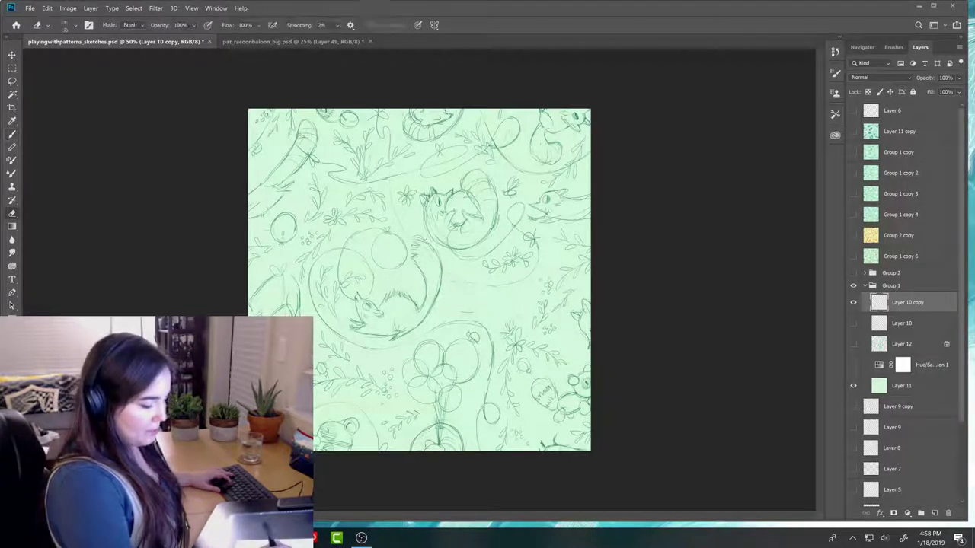
{"action": "key", "text": "b"}
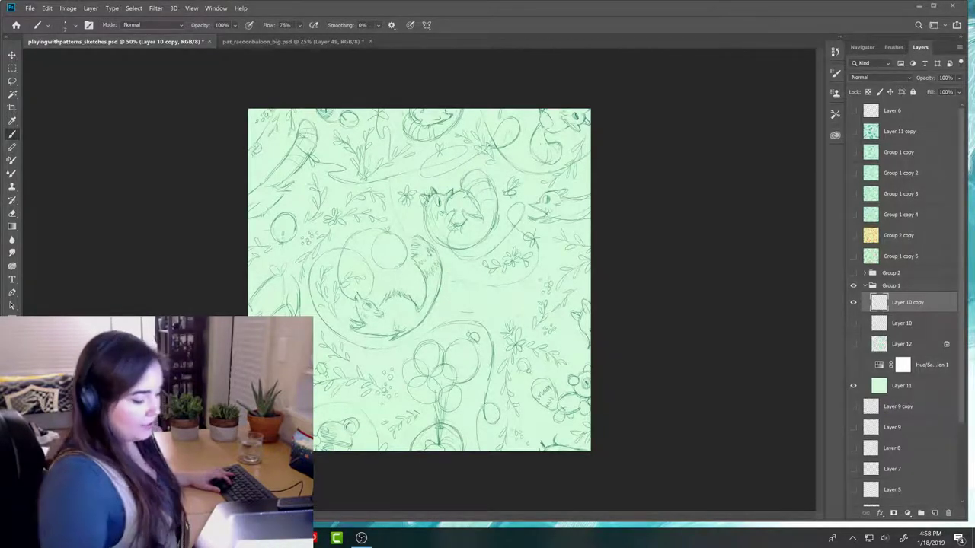
{"action": "key", "text": "e"}
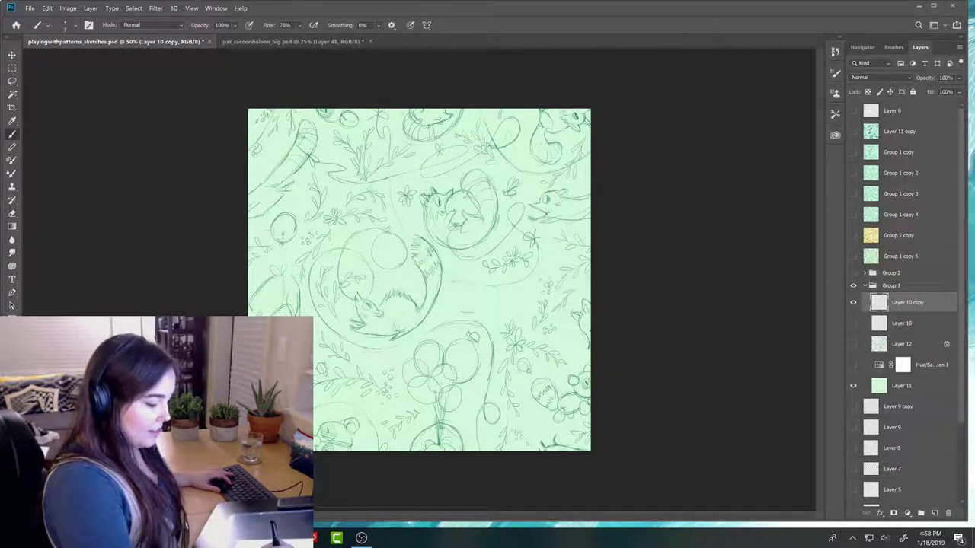
{"action": "key", "text": "b"}
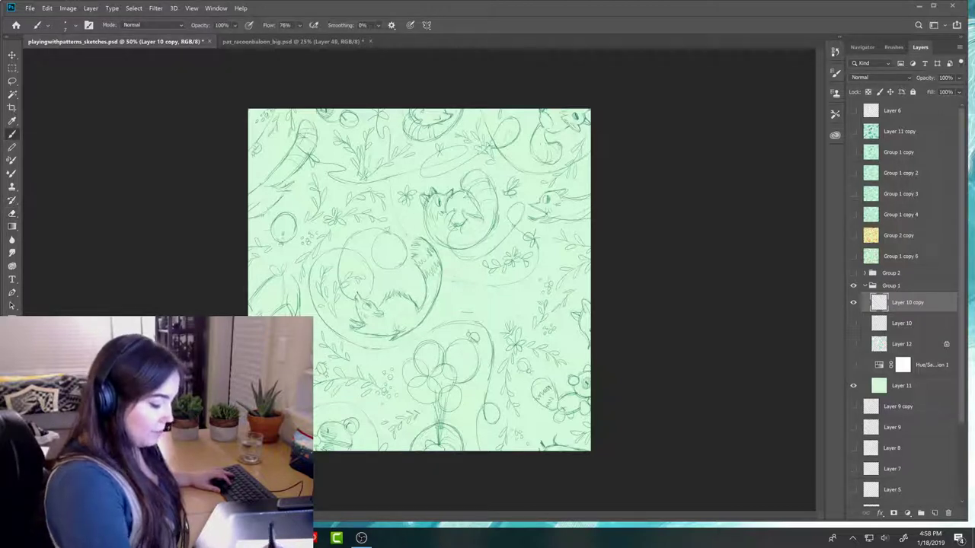
{"action": "key", "text": "e"}
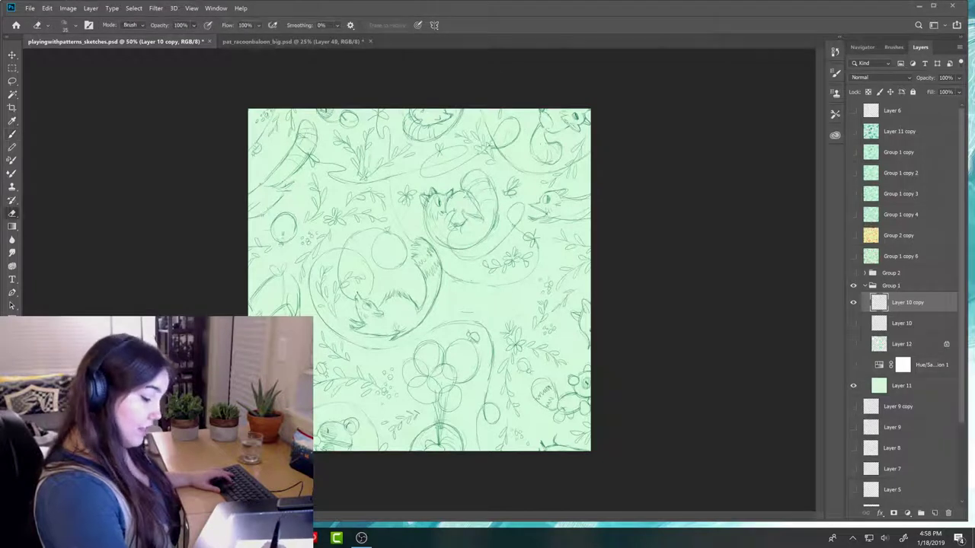
{"action": "key", "text": "b"}
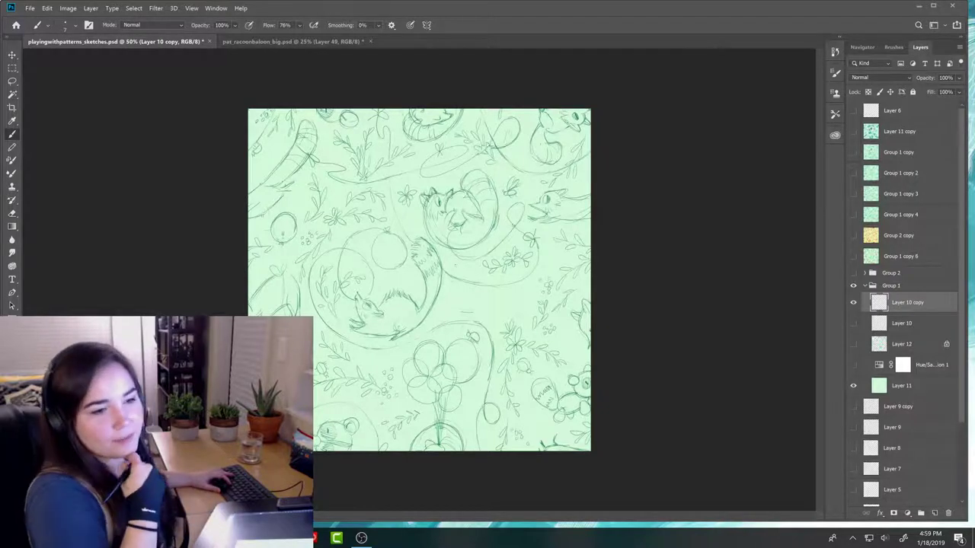
- Fix small lines around the foxes and balloon cluster on Layer 10 copy
{"action": "key", "text": "e"}
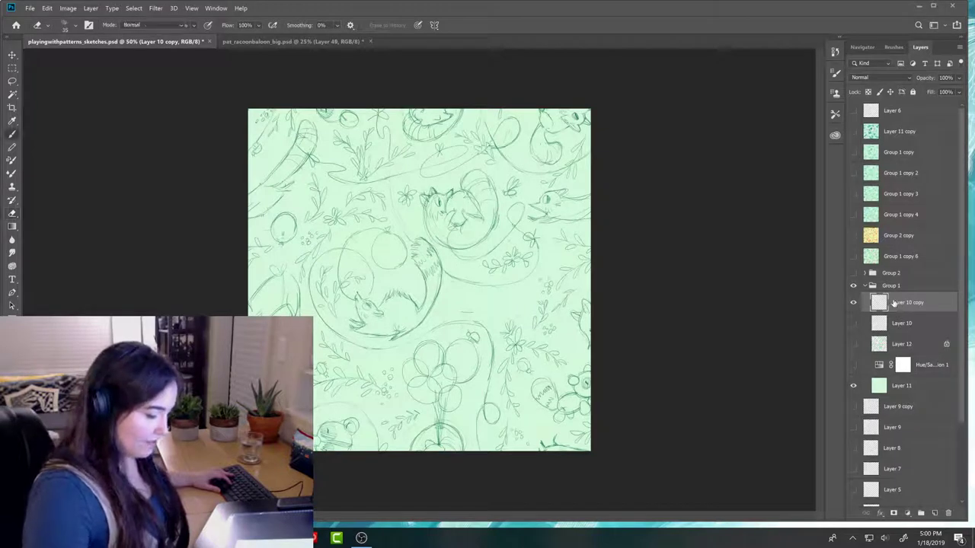
{"action": "key", "text": "b"}
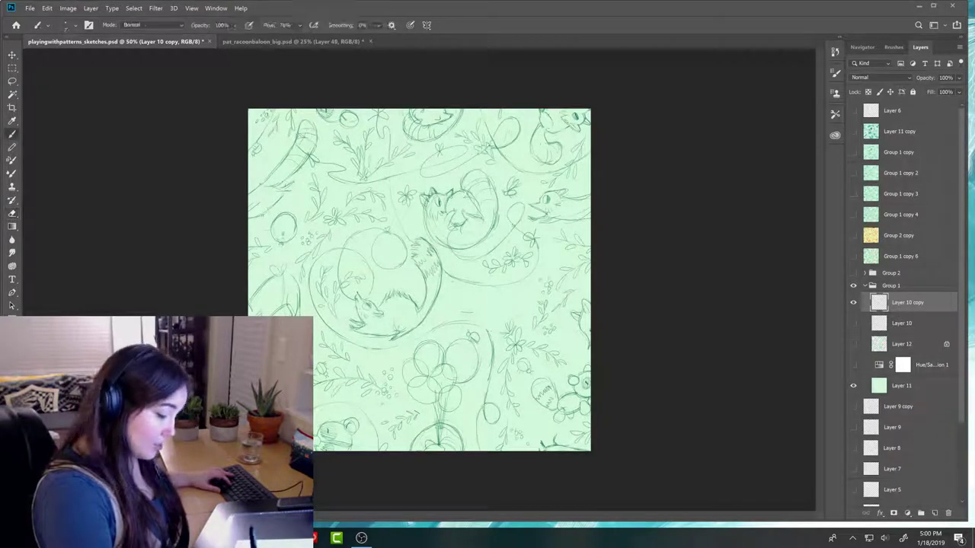
{"action": "key", "text": "e"}
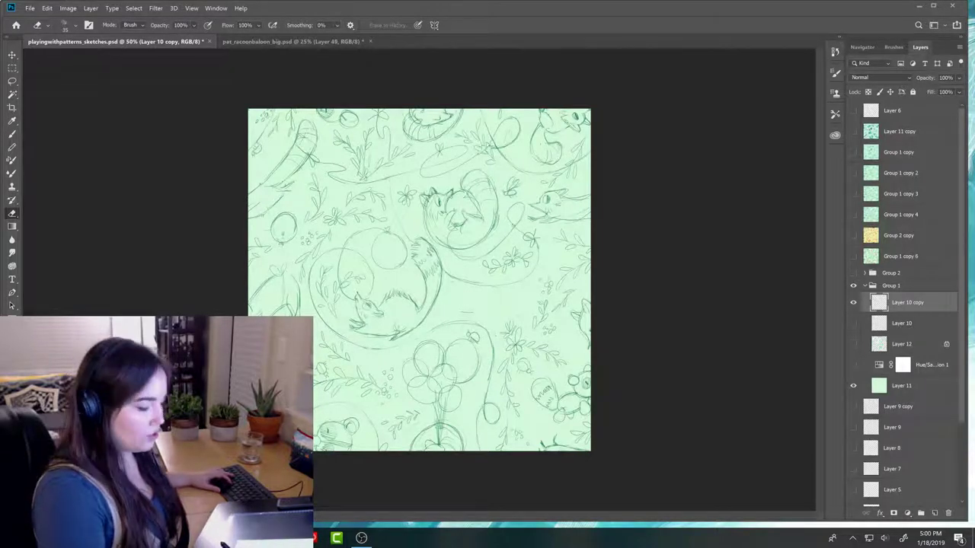
{"action": "key", "text": "b"}
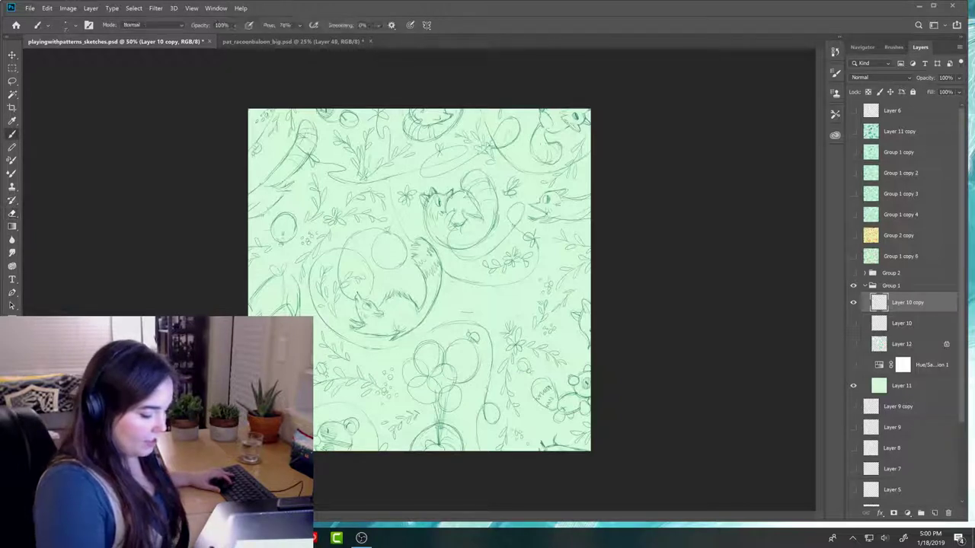
{"action": "key", "text": "e"}
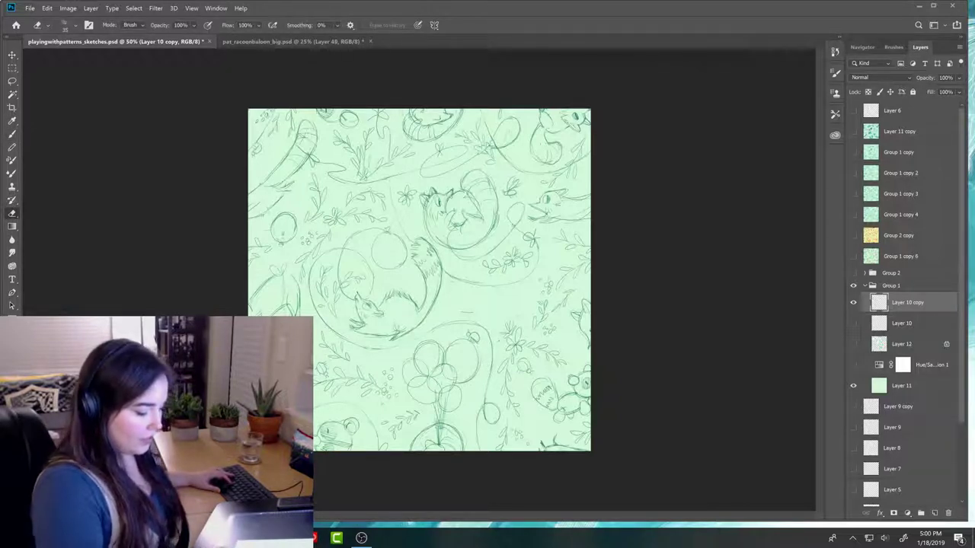
{"action": "key", "text": "b"}
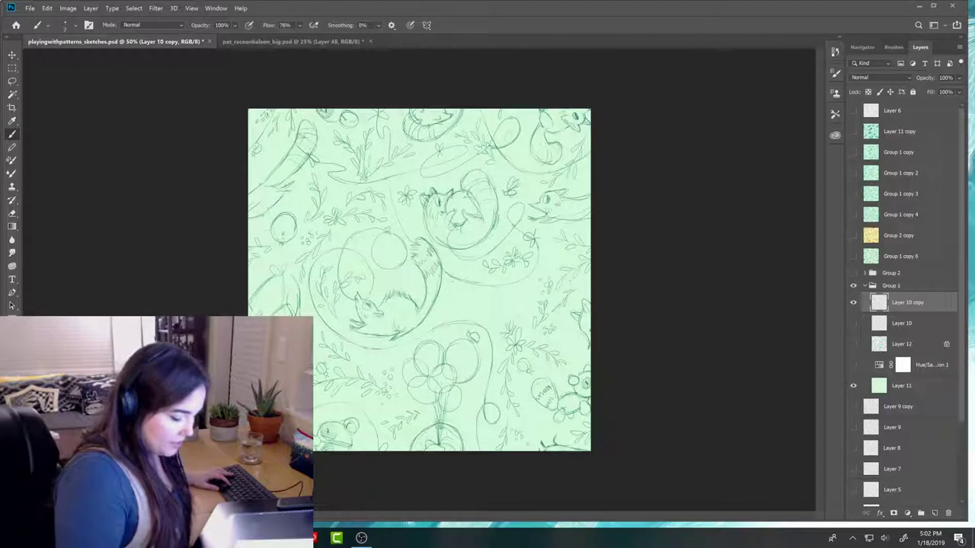
- Add three short pencil strokes and a small circle to the sketch, then tidy them with the Eraser
{"action": "left_click_drag", "start_coordinate": [504, 296], "coordinate": [538, 274]}
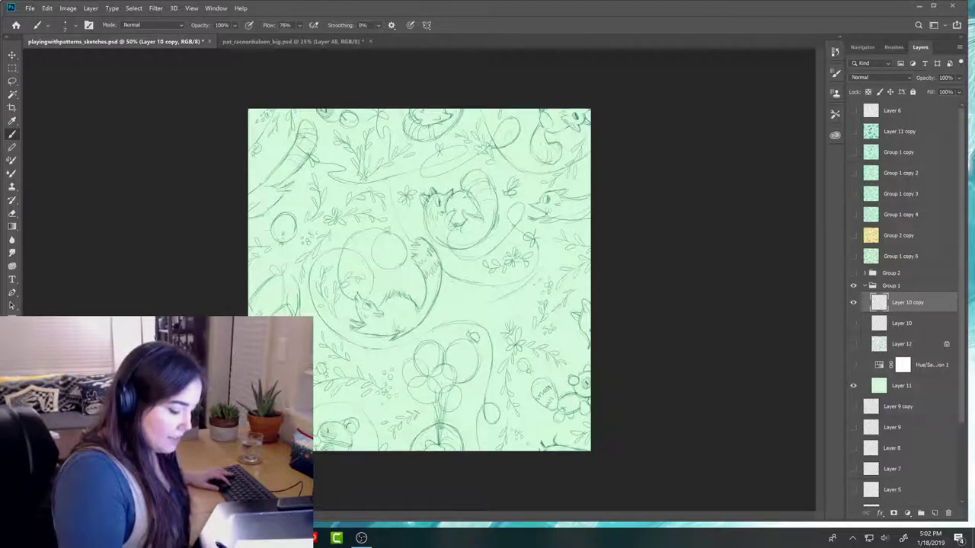
{"action": "left_click_drag", "start_coordinate": [531, 283], "coordinate": [527, 295]}
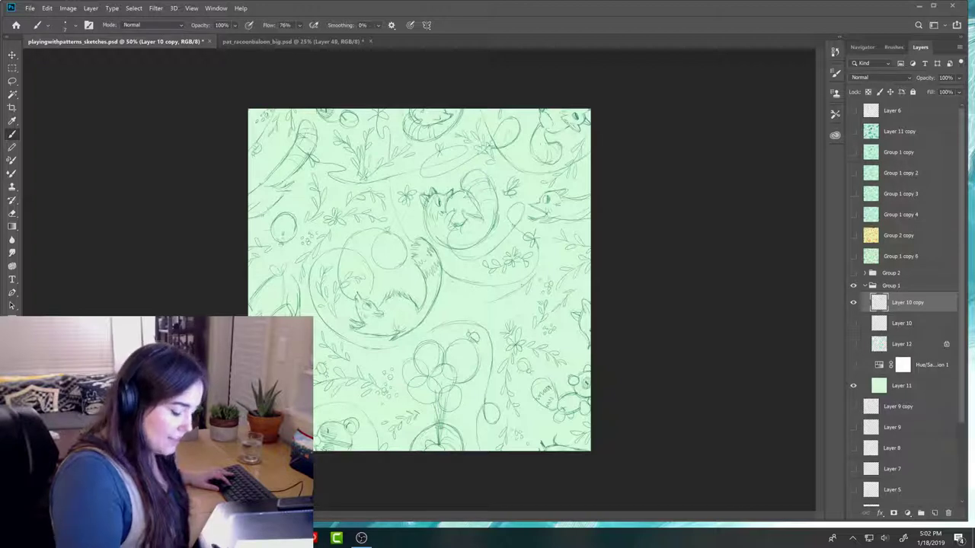
{"action": "left_click_drag", "start_coordinate": [496, 295], "coordinate": [504, 292]}
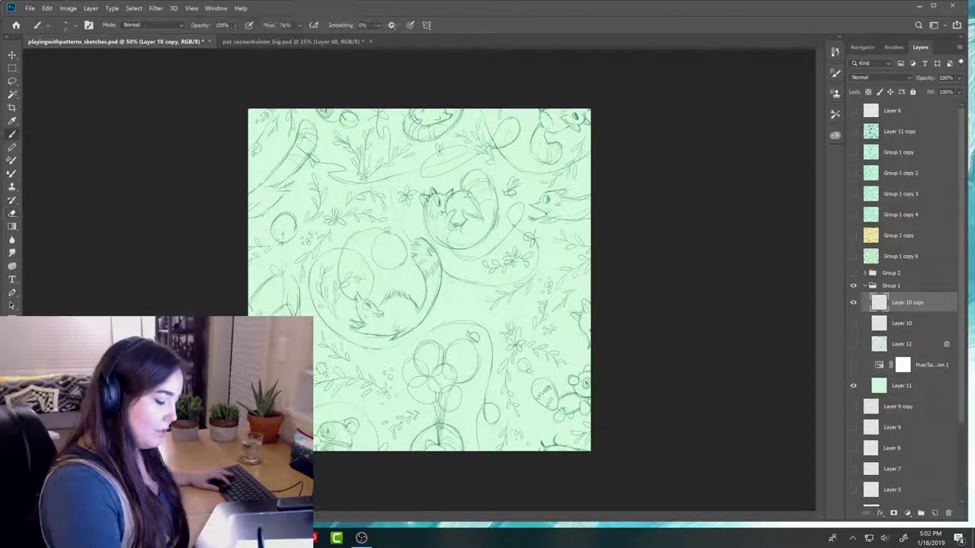
{"action": "key", "text": "e"}
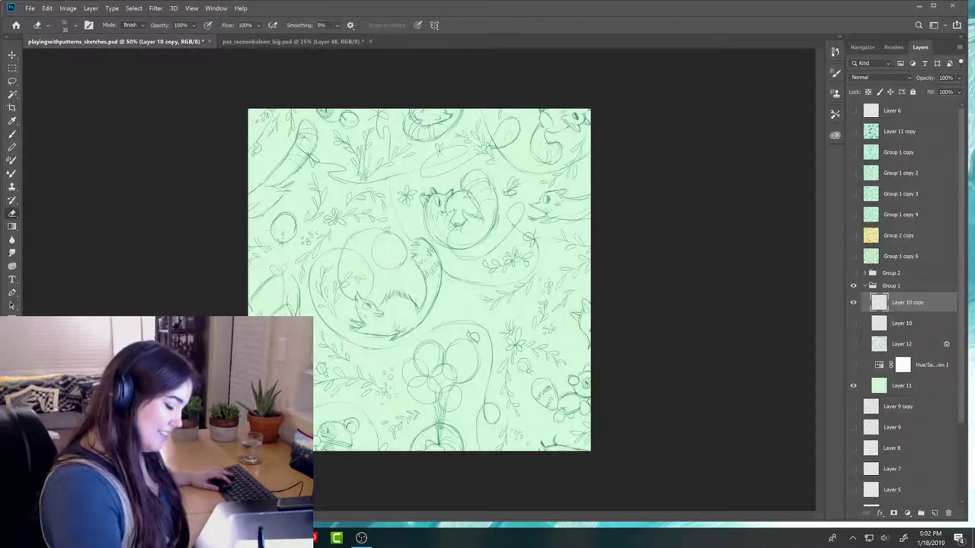
{"action": "key", "text": "b"}
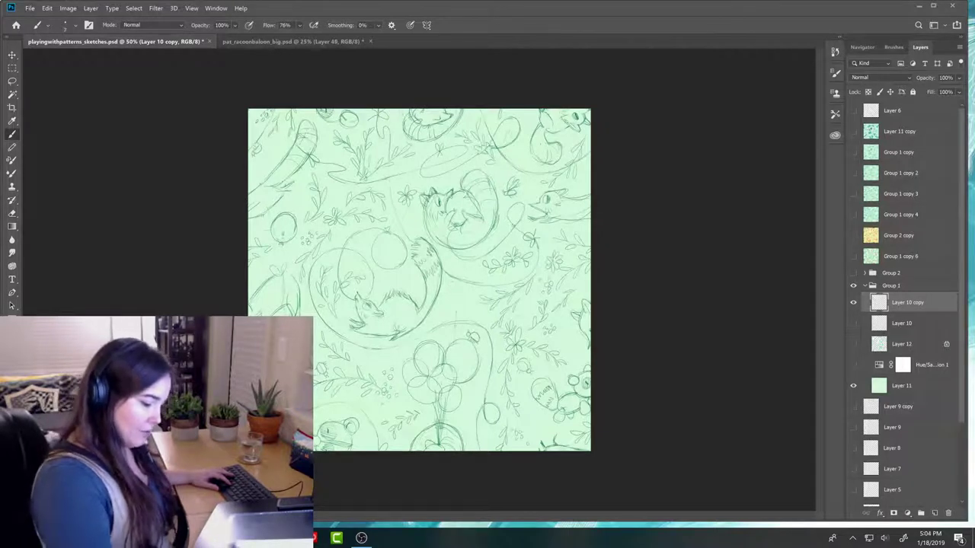
- Sketch a small circle, then erase and redraw green raccoon-and-balloon lines on Layer 10 copy
{"action": "mouse_move", "coordinate": [458, 296]}
{"action": "left_mouse_down"}
{"action": "mouse_move", "coordinate": [469, 313]}
{"action": "mouse_move", "coordinate": [453, 298]}
{"action": "left_mouse_up"}
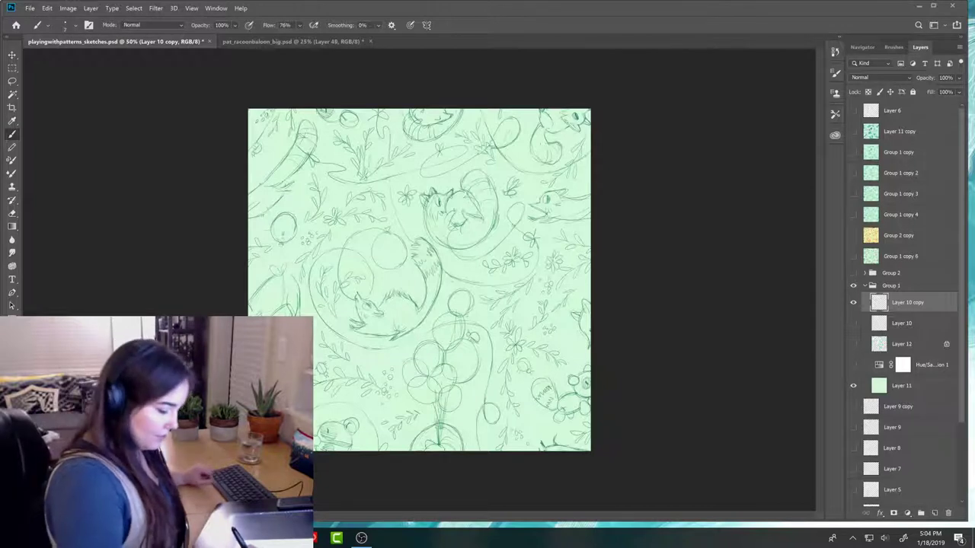
{"action": "key", "text": "e"}
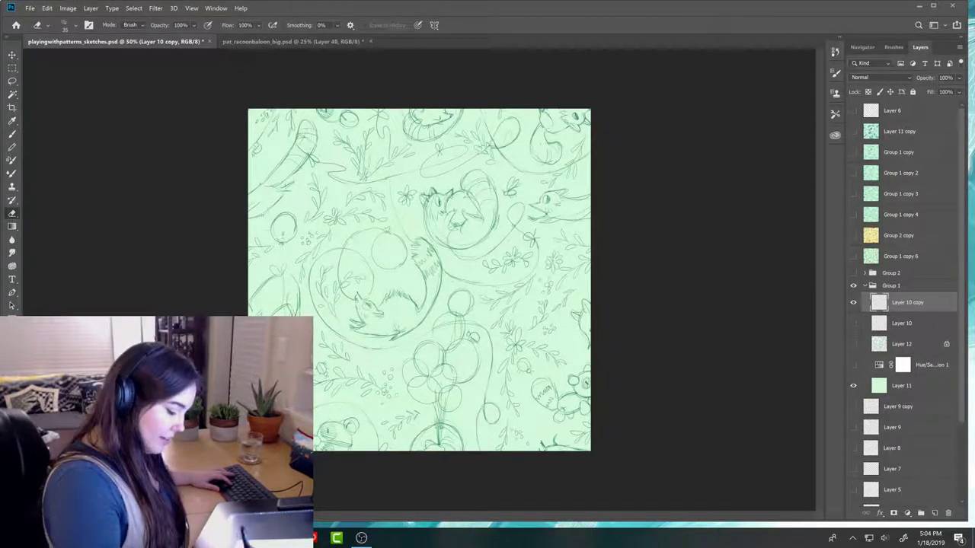
{"action": "key", "text": "b"}
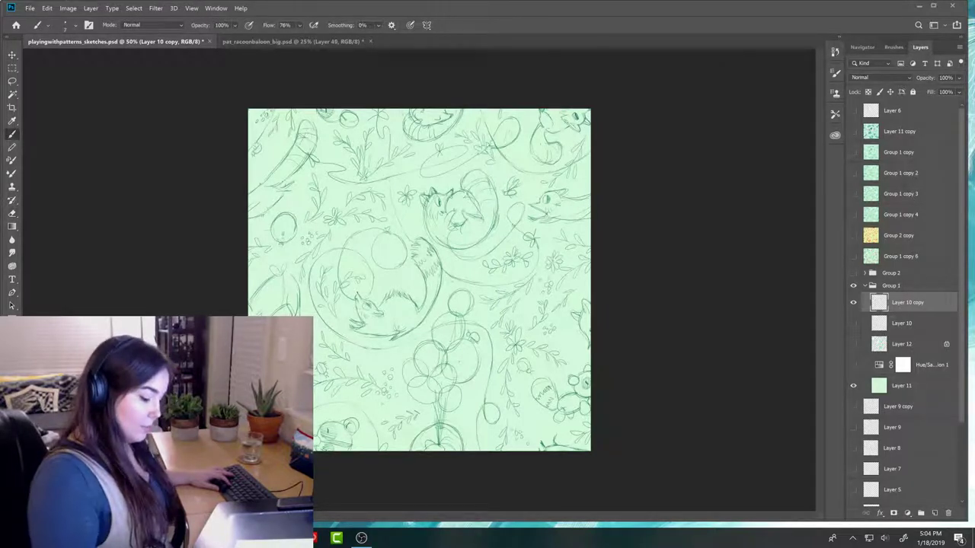
{"action": "key", "text": "e"}
{"action": "key", "text": "b"}
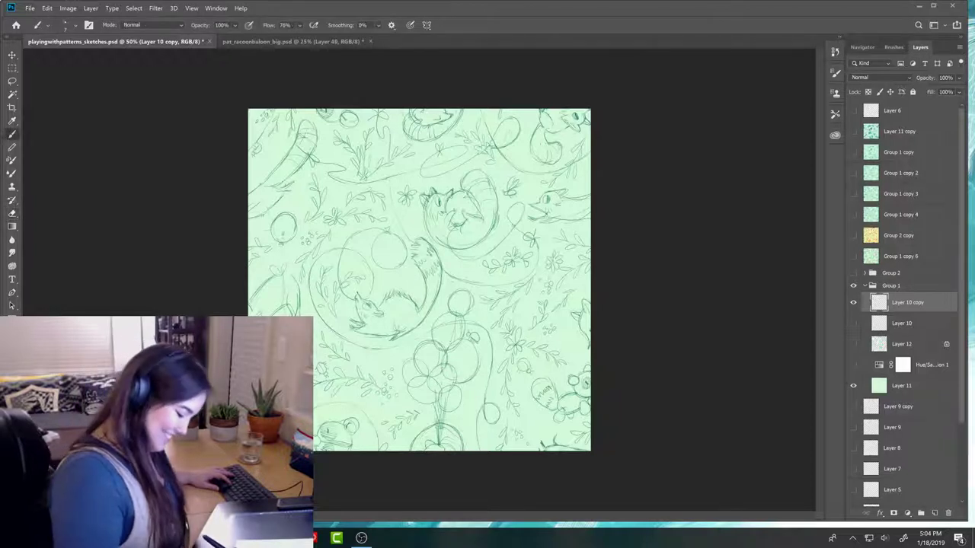
{"action": "key", "text": "e"}
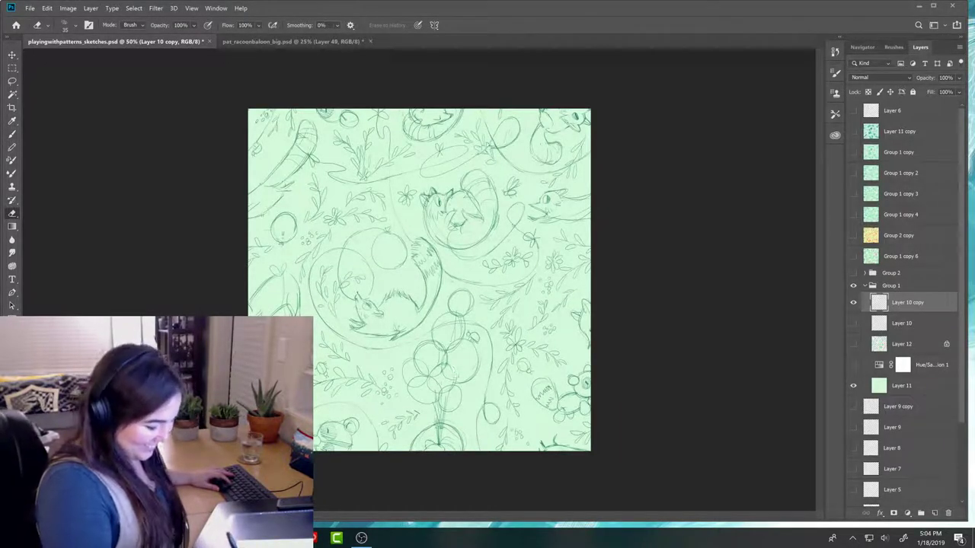
{"action": "key", "text": "b"}
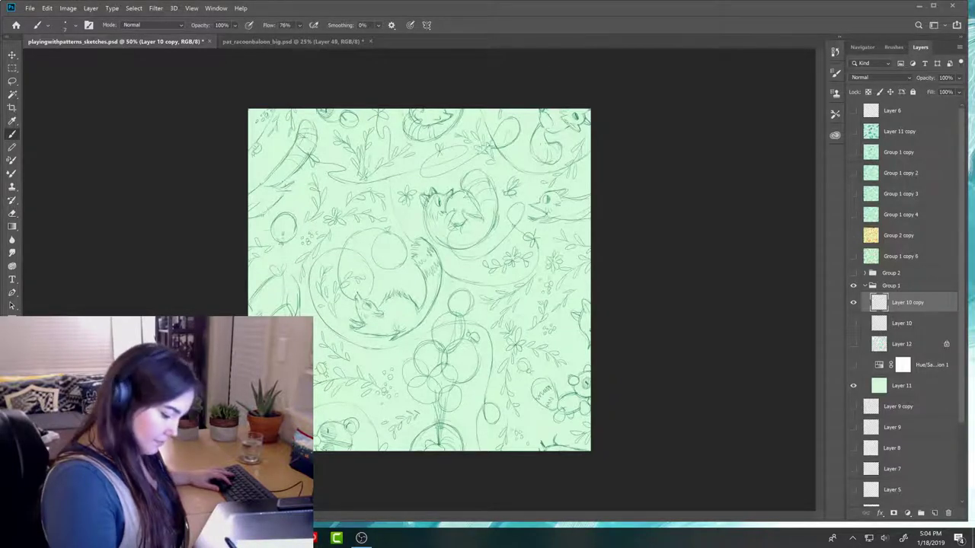
{"action": "key", "text": "e"}
{"action": "key", "text": "b"}
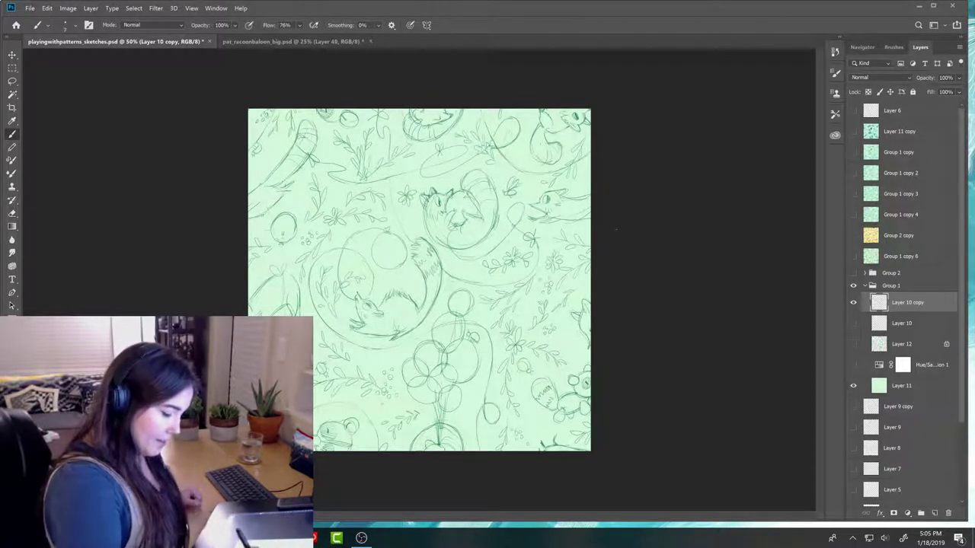
{"action": "key", "text": "e"}
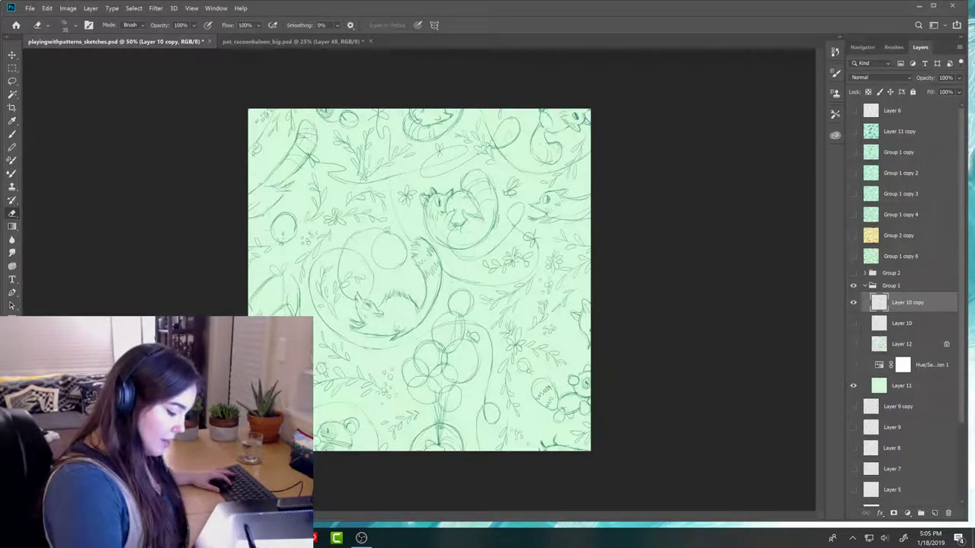
{"action": "key", "text": "b"}
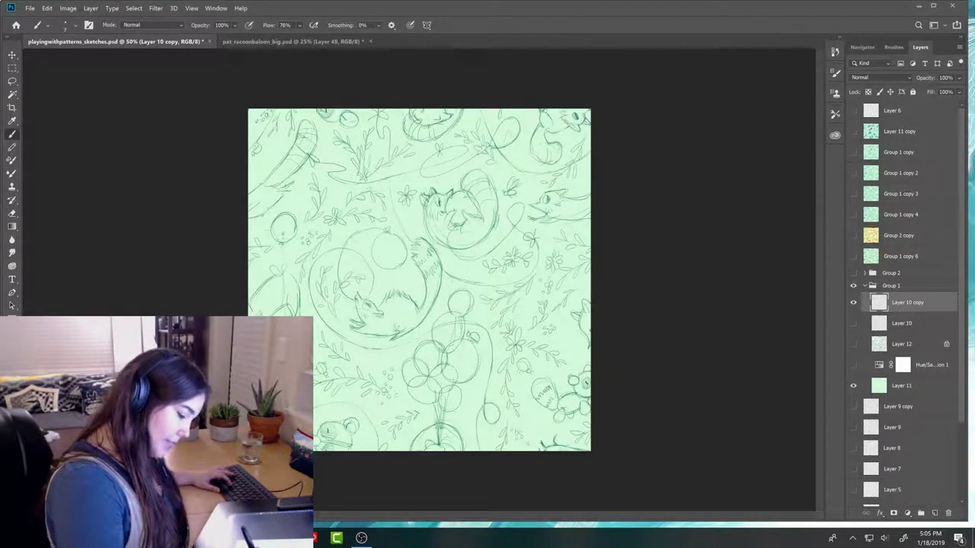
{"action": "key", "text": "e"}
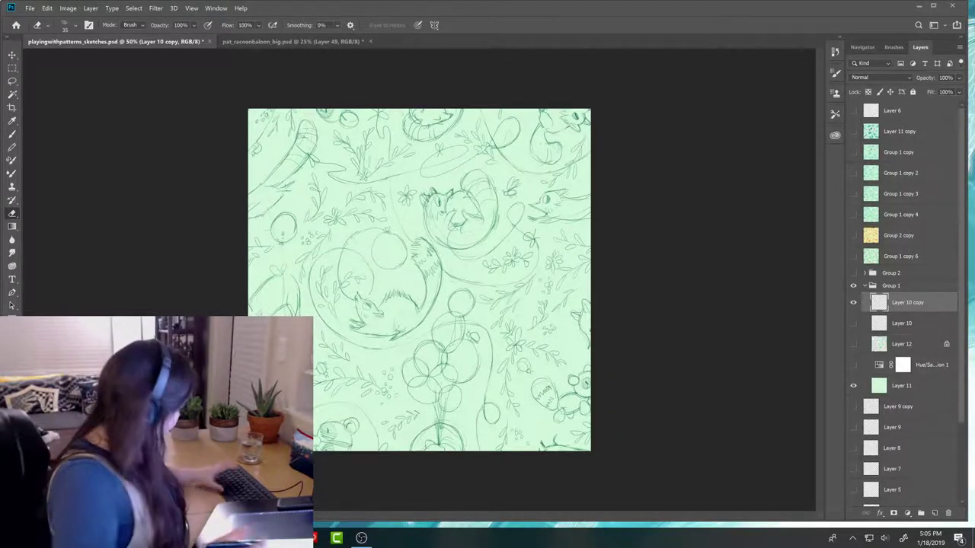
{"action": "key", "text": "b"}
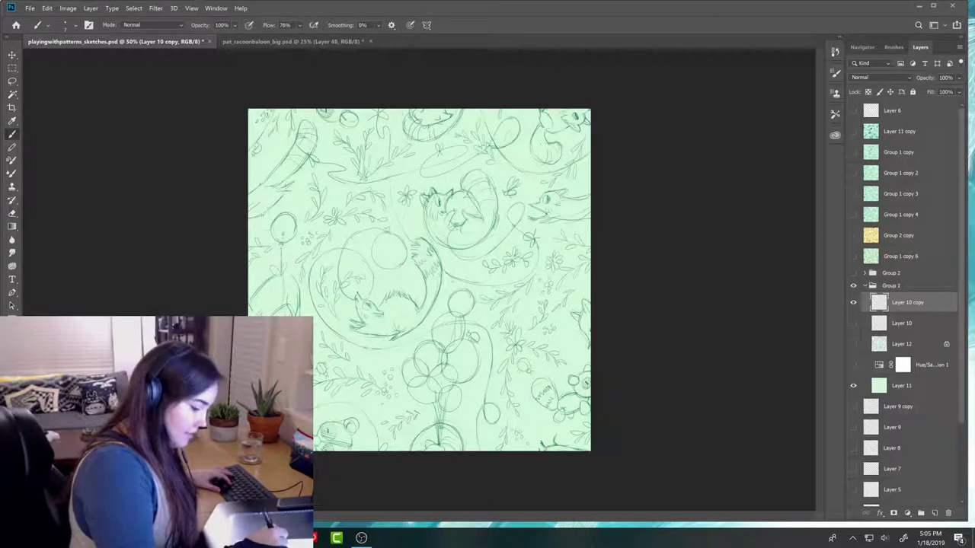
- Redraw the balloon outline on Layer 10 copy, erase stray strokes, and save the sketch file
{"action": "key", "text": "e"}
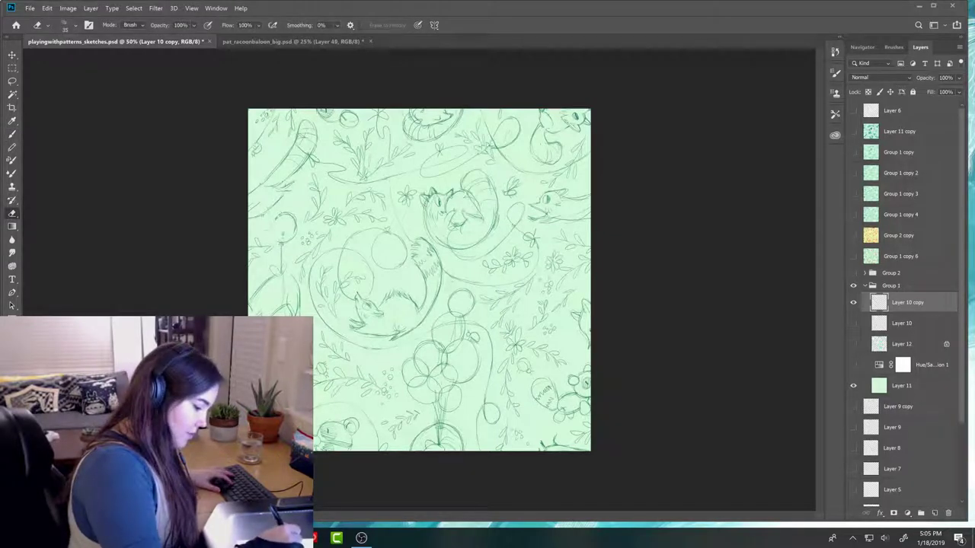
{"action": "key", "text": "b"}
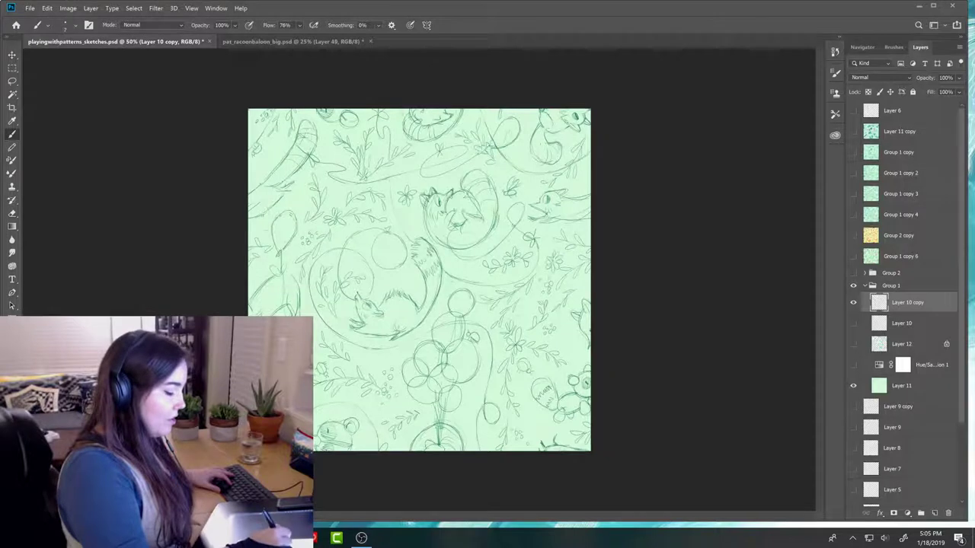
{"action": "key", "text": "e"}
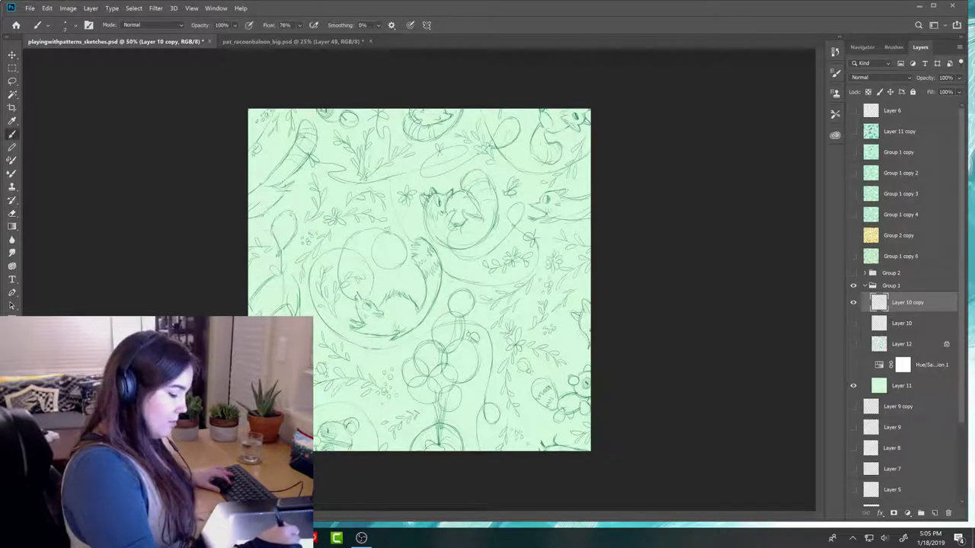
{"action": "key", "text": "b"}
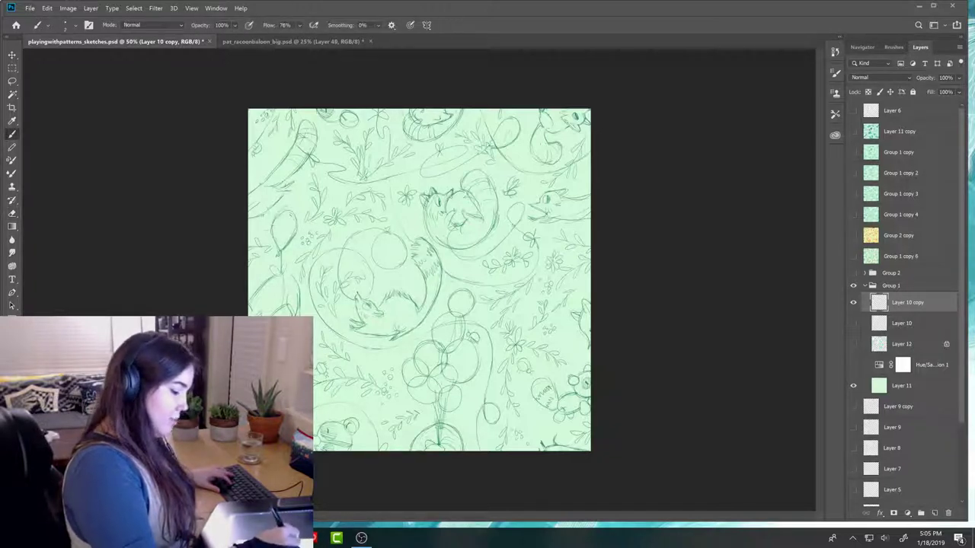
{"action": "key", "text": "e"}
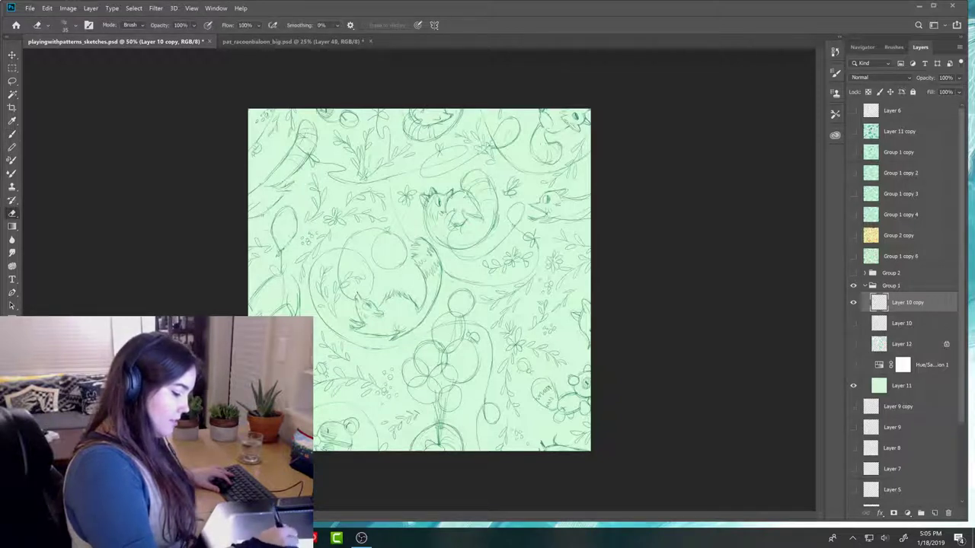
{"action": "key", "text": "b"}
{"action": "left_click_drag", "start_coordinate": [283, 210], "coordinate": [293, 245]}
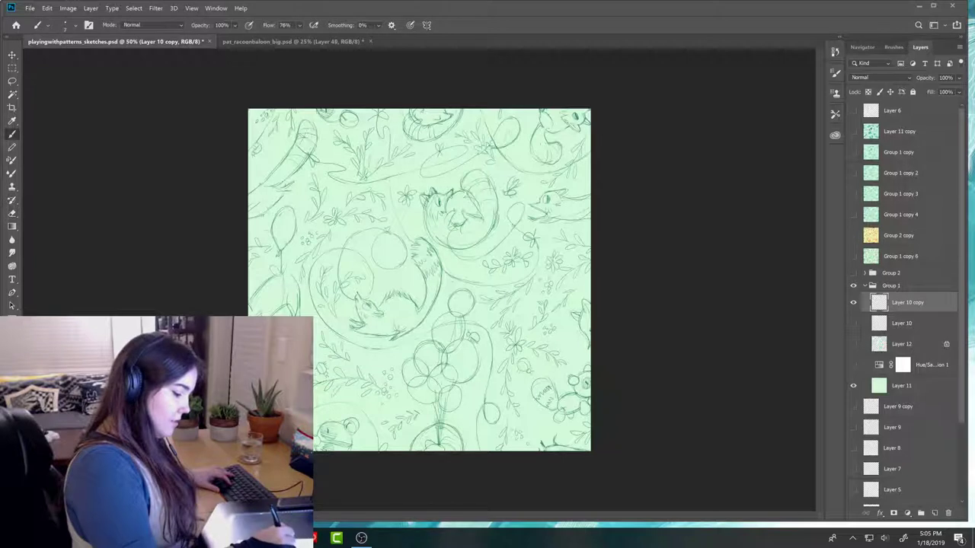
{"action": "key", "text": "e"}
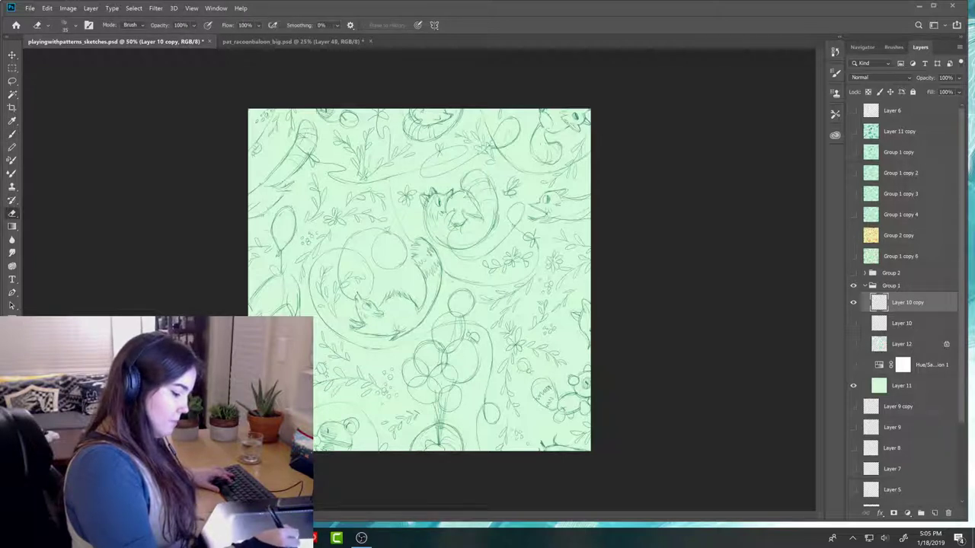
{"action": "key", "text": "b"}
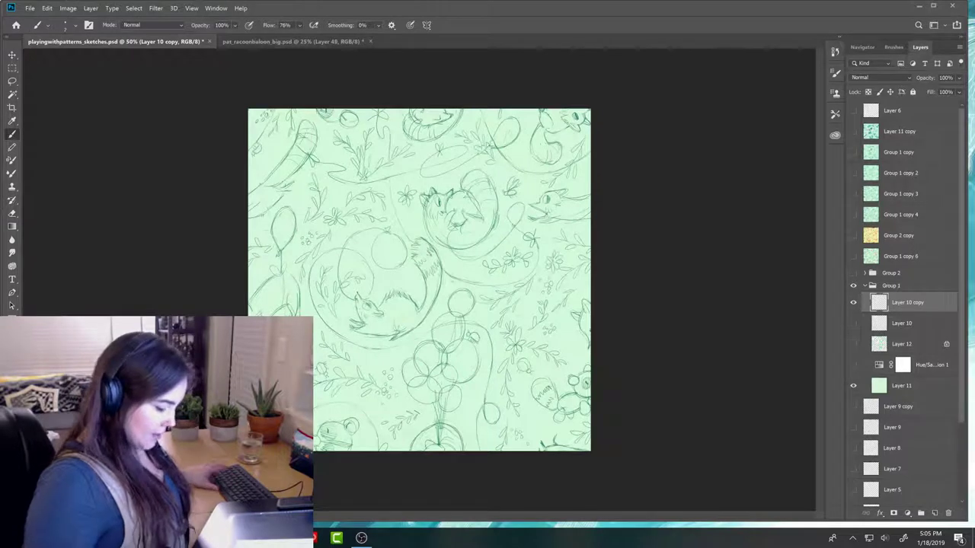
{"action": "key", "text": "ctrl+s"}
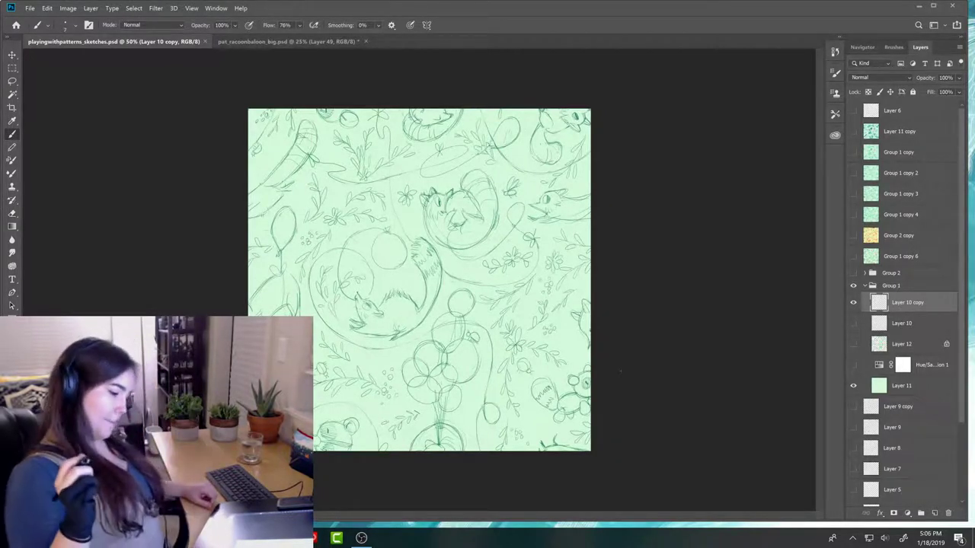
- Erase and redraw a few more sketch lines, then hide the mint-green Layer 11 background
{"action": "key", "text": "e"}
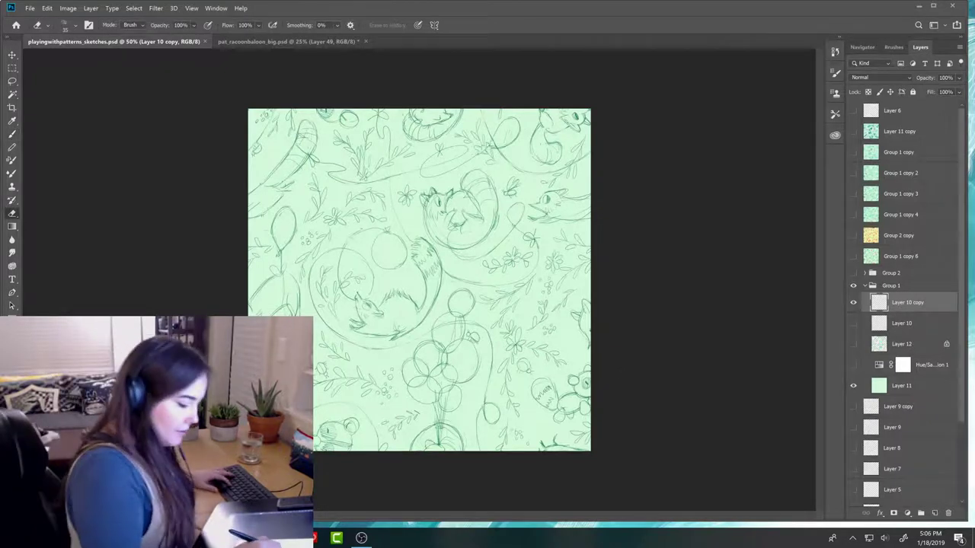
{"action": "key", "text": "b"}
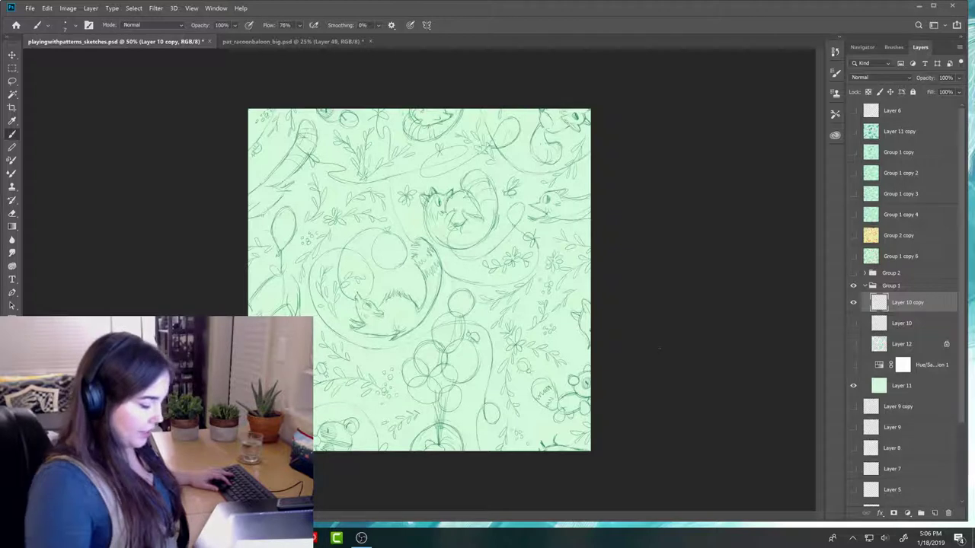
{"action": "key", "text": "e"}
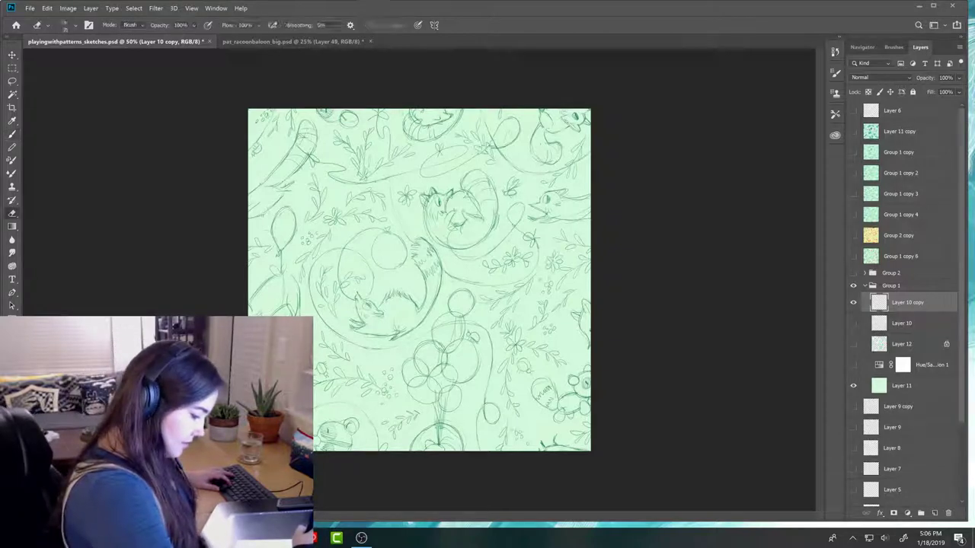
{"action": "key", "text": "b"}
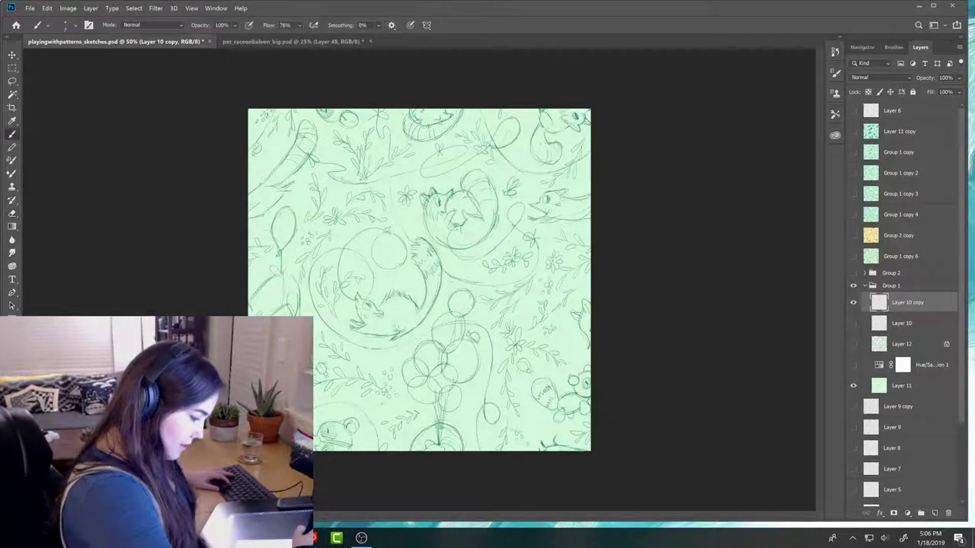
{"action": "key", "text": "e"}
{"action": "key", "text": "b"}
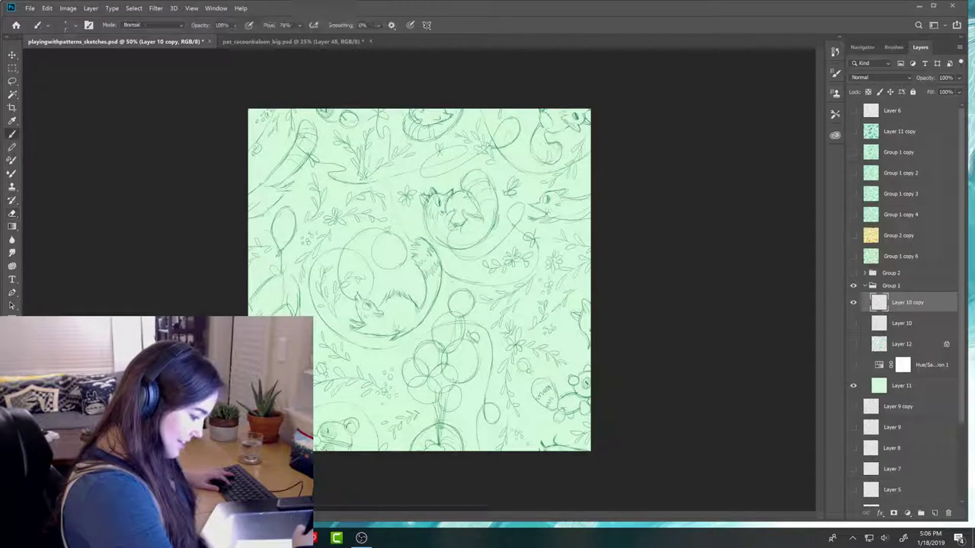
{"action": "key", "text": "e"}
{"action": "key", "text": "b"}
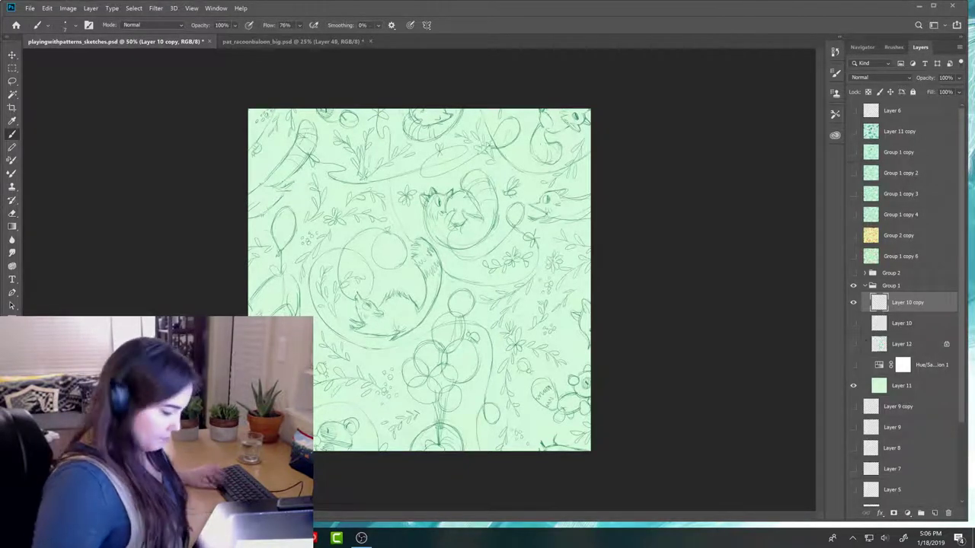
{"action": "left_click", "coordinate": [853, 386]}
- Save the sketch and define the whole tile canvas as a new pattern
{"action": "key", "text": "ctrl+s"}
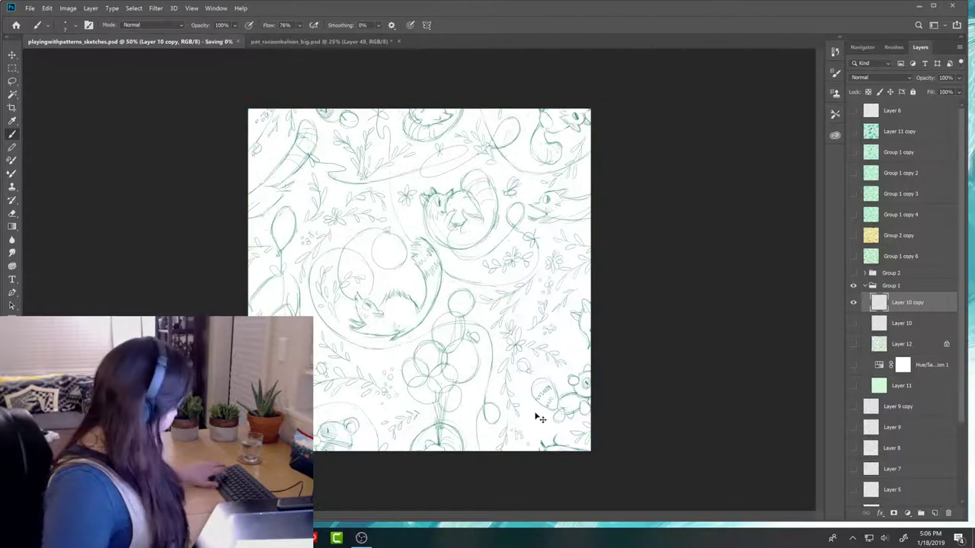
{"action": "key", "text": "m"}
{"action": "left_click_drag", "start_coordinate": [240, 117], "coordinate": [597, 457]}
{"action": "left_click", "coordinate": [48, 8]}
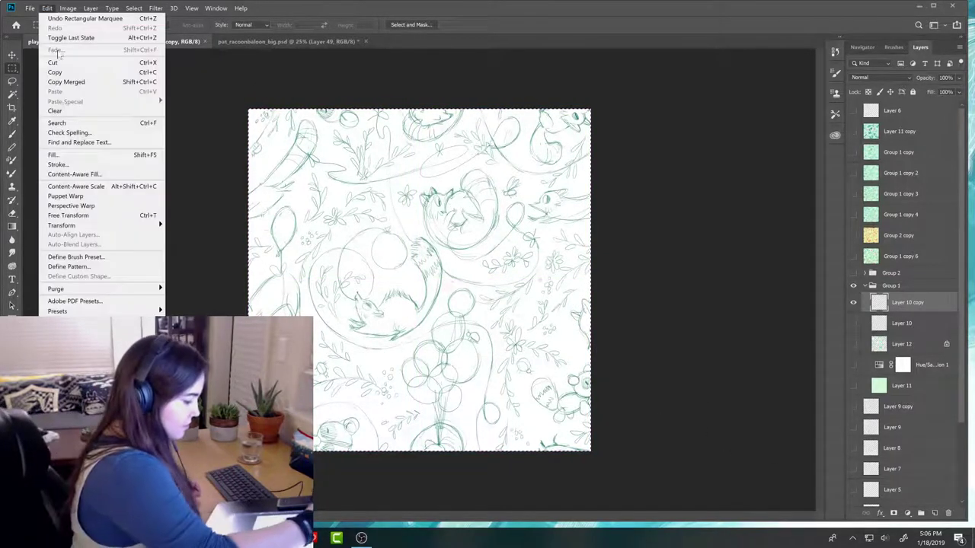
{"action": "left_click", "coordinate": [93, 266]}
{"action": "type", "text": "xdg"}
{"action": "key", "text": "Return"}
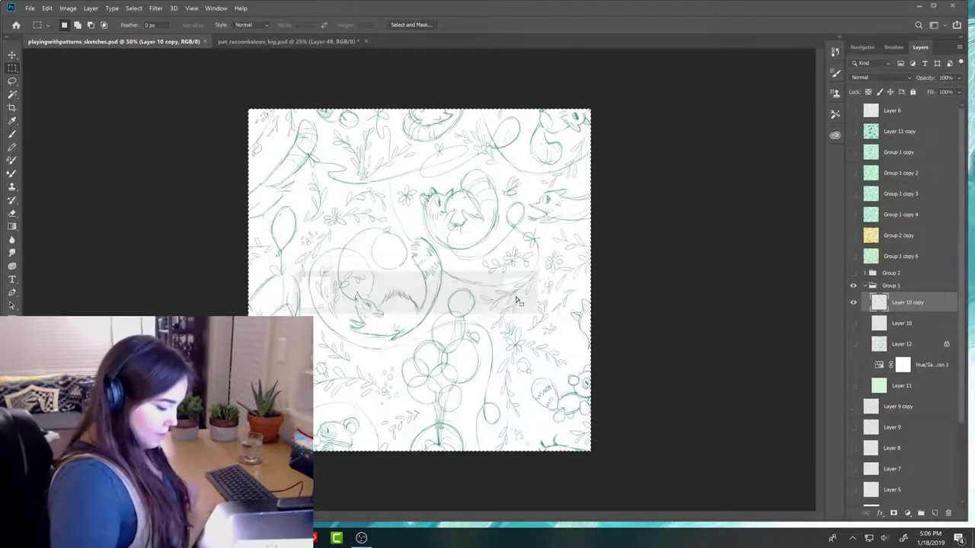
- In pat_raccoonbaloon_big.psd, hide Layer 49, zoom out and add a new empty Layer 50
{"action": "left_click", "coordinate": [282, 42]}
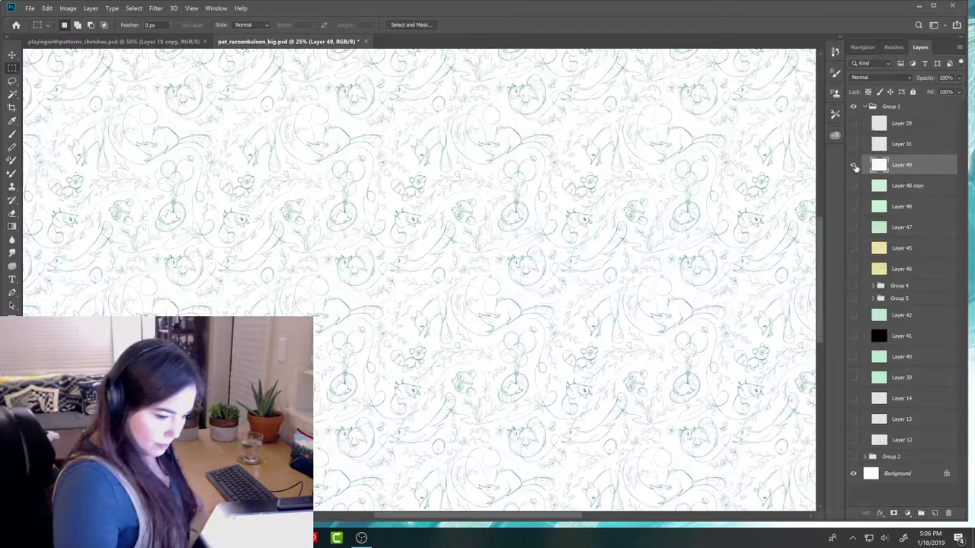
{"action": "left_click", "coordinate": [853, 164]}
{"action": "key", "text": "ctrl+minus"}
{"action": "key", "text": "ctrl+minus"}
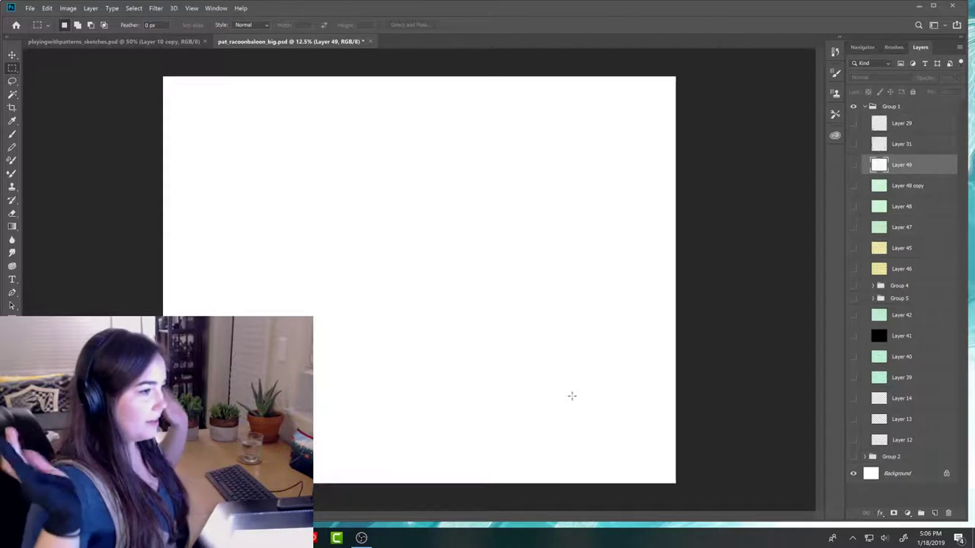
{"action": "left_click", "coordinate": [935, 514]}
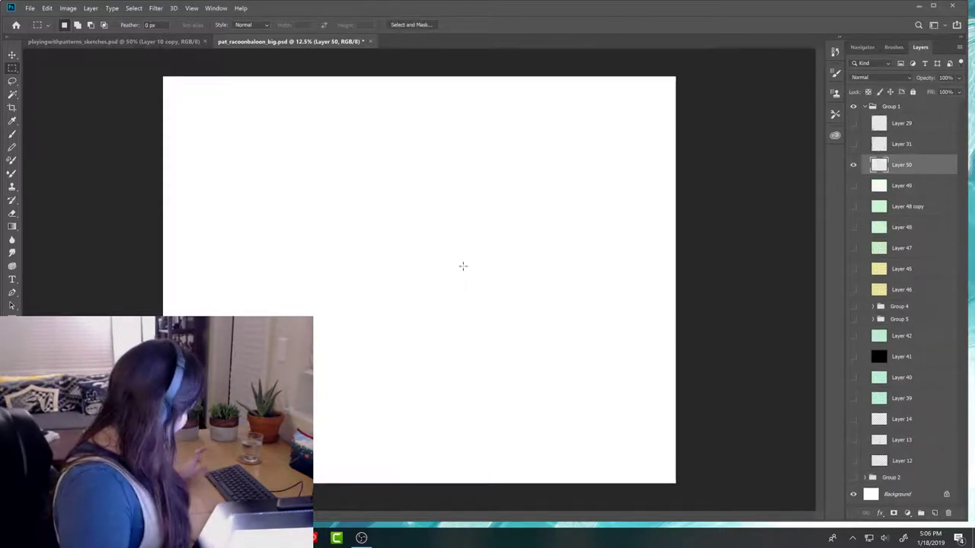
- Fill Layer 50 with the newest custom sketch pattern using Edit > Fill
{"action": "left_click", "coordinate": [68, 8]}
{"action": "left_click", "coordinate": [115, 155]}
{"action": "left_click", "coordinate": [171, 238]}
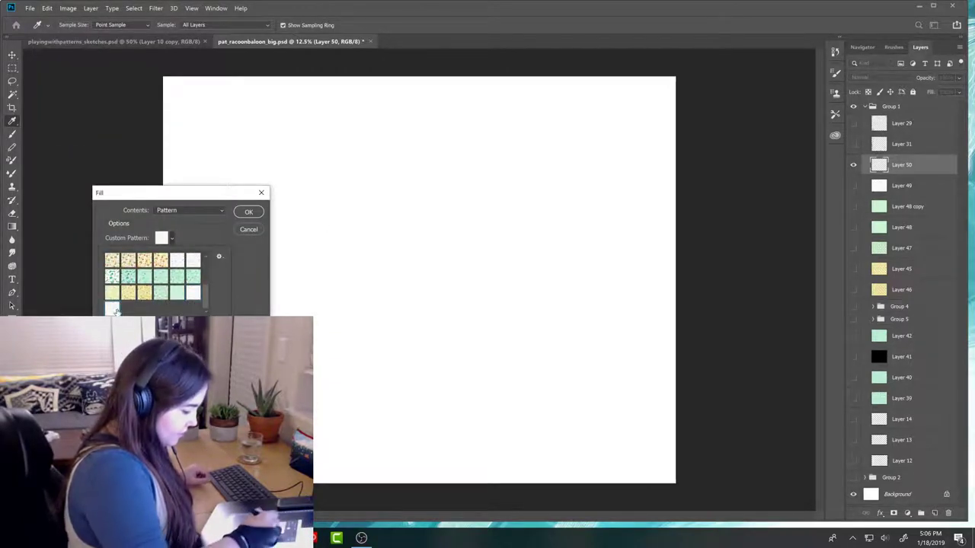
{"action": "left_click", "coordinate": [258, 213]}
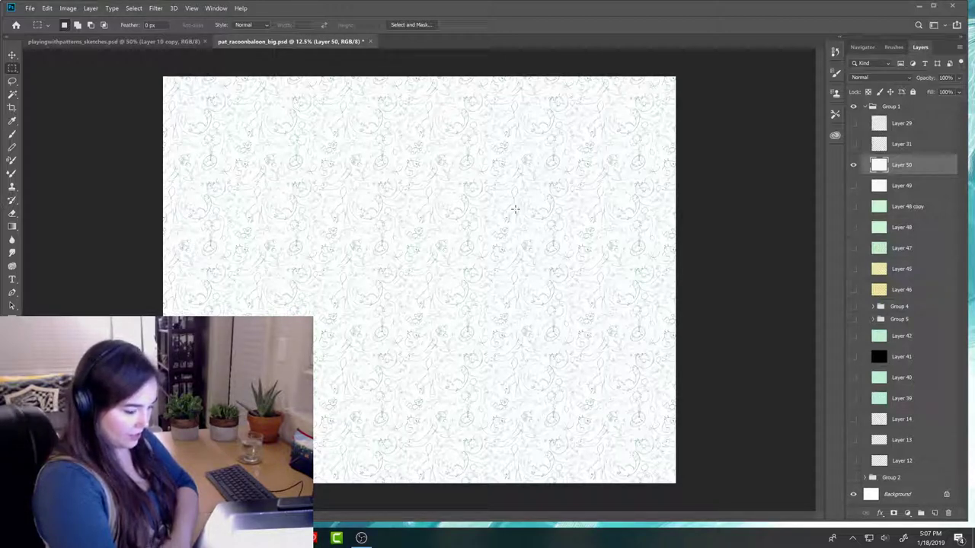
{"action": "left_click", "coordinate": [187, 41]}
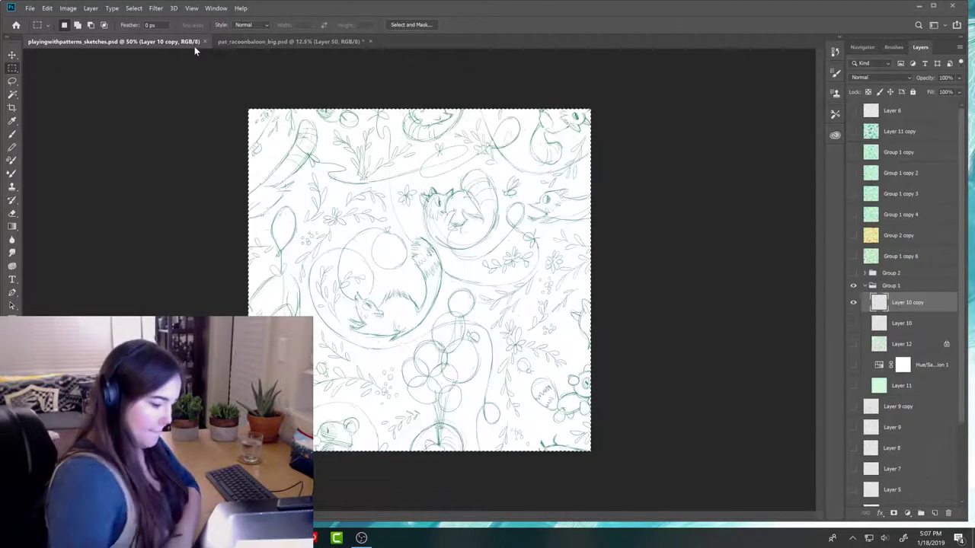
- Show Layers 12 and 11, duplicate Layer 12, and unlock the copy for brush painting
{"action": "left_click", "coordinate": [853, 343]}
{"action": "left_click", "coordinate": [853, 386]}
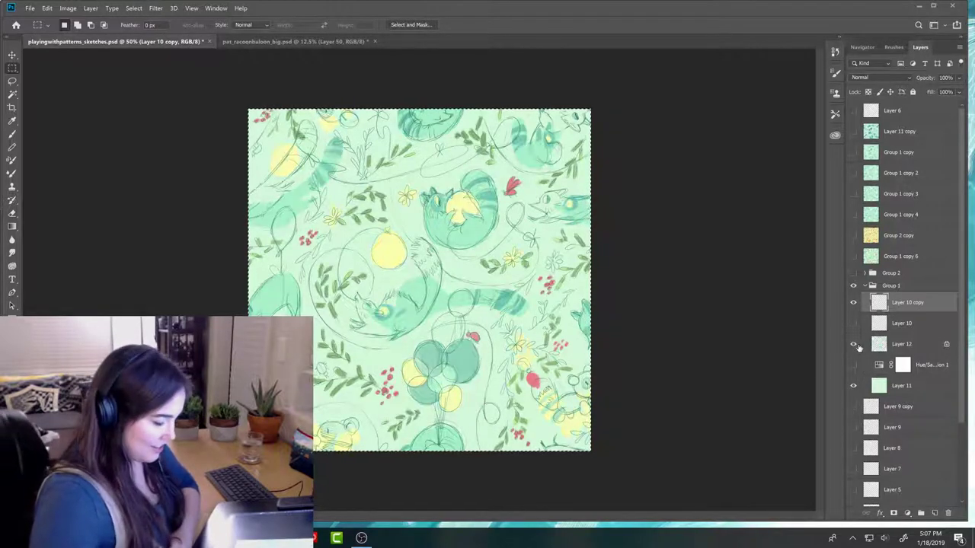
{"action": "left_click", "coordinate": [904, 326]}
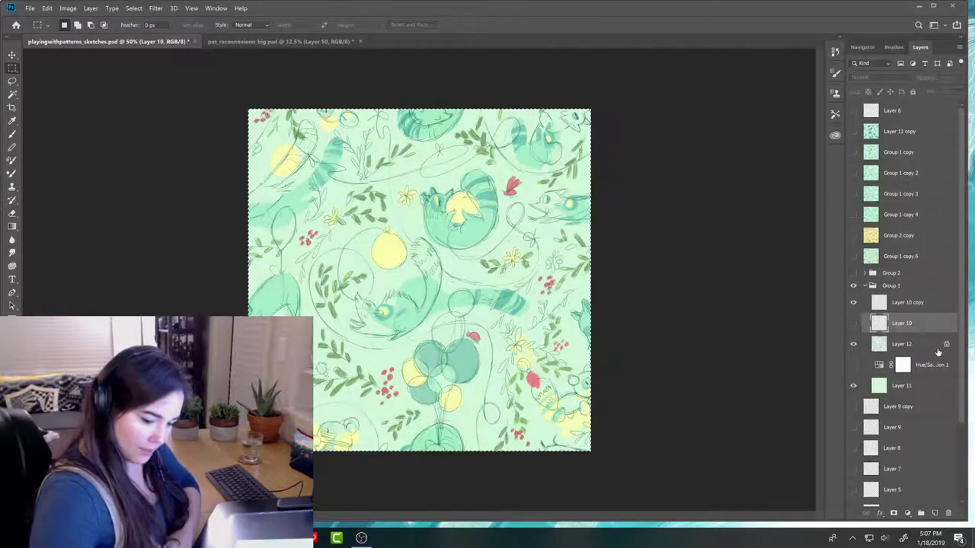
{"action": "left_click", "coordinate": [921, 348]}
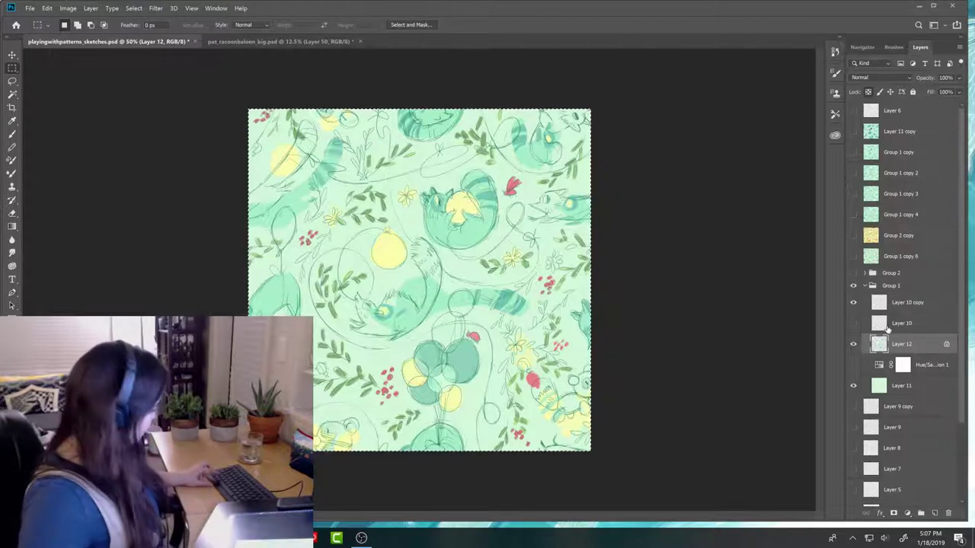
{"action": "key", "text": "ctrl+j"}
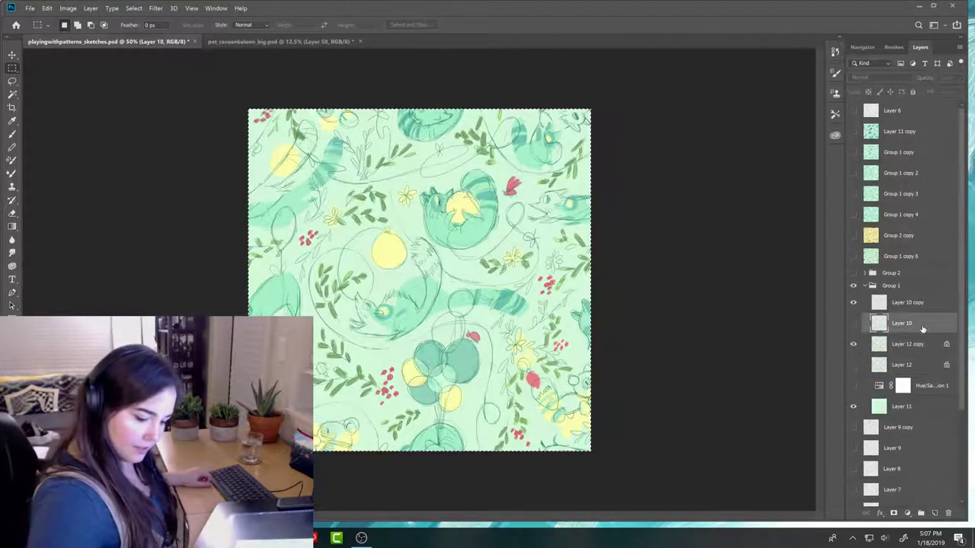
{"action": "left_click", "coordinate": [867, 92]}
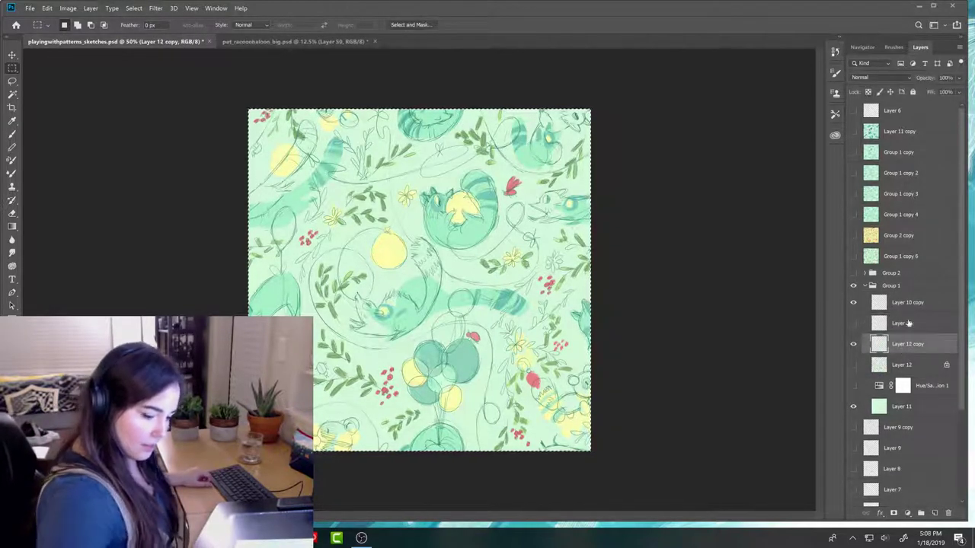
{"action": "left_click", "coordinate": [896, 48]}
{"action": "key", "text": "b"}
{"action": "left_click", "coordinate": [920, 48]}
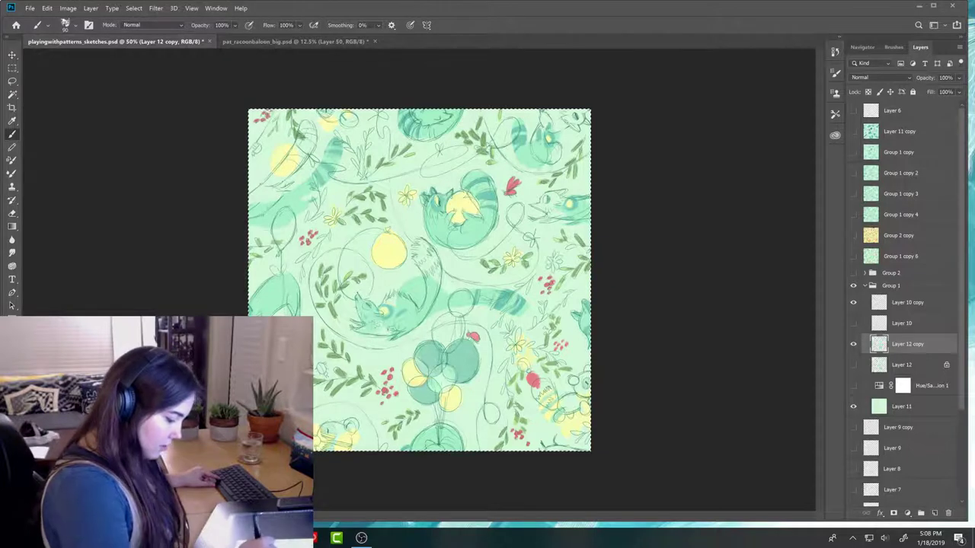
- Lasso and delete the leftover sketch strokes around the raccoon near the centre
{"action": "mouse_move", "coordinate": [390, 321]}
{"action": "left_mouse_down"}
{"action": "mouse_move", "coordinate": [385, 303]}
{"action": "mouse_move", "coordinate": [401, 306]}
{"action": "mouse_move", "coordinate": [392, 297]}
{"action": "left_mouse_up"}
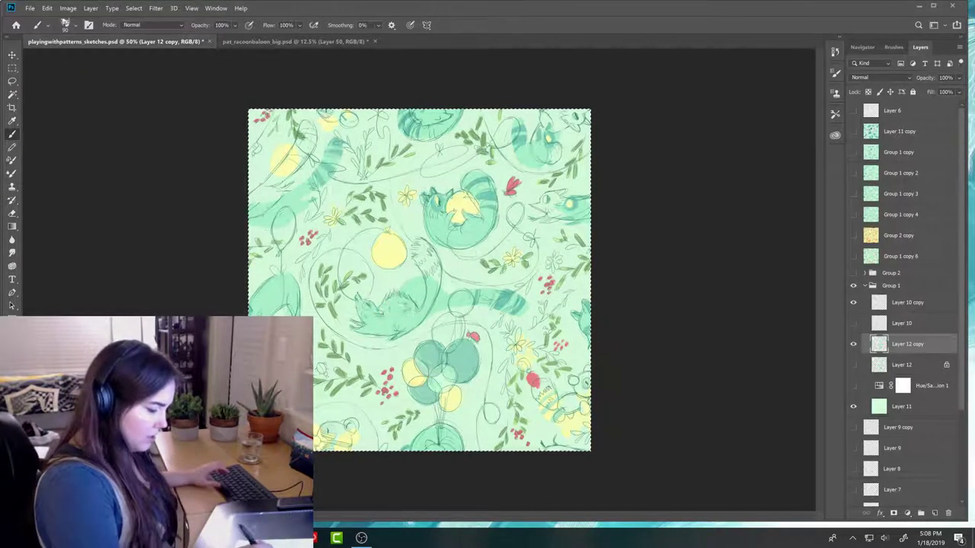
{"action": "key", "text": "l"}
{"action": "left_click_drag", "start_coordinate": [412, 252], "coordinate": [434, 265]}
{"action": "key", "text": "ctrl+d"}
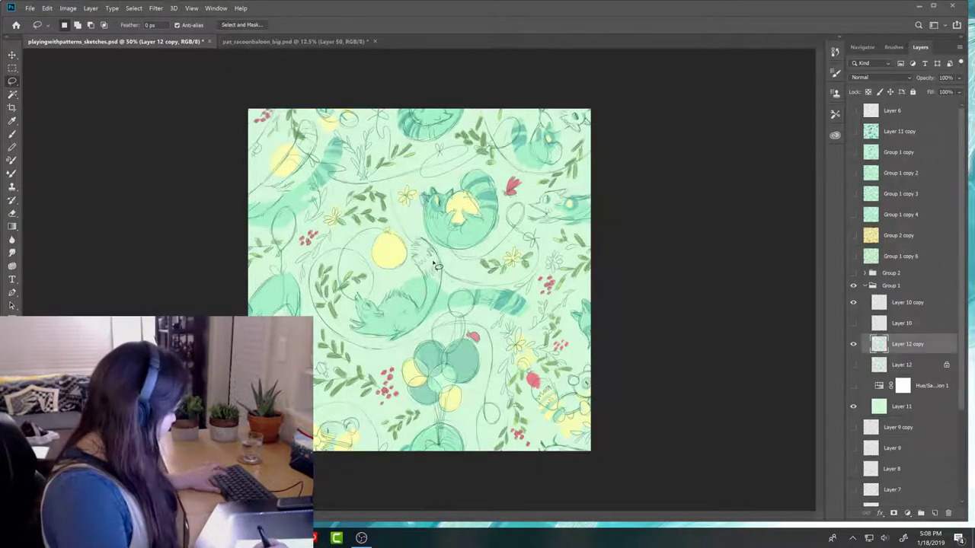
{"action": "mouse_move", "coordinate": [396, 292]}
{"action": "left_mouse_down"}
{"action": "mouse_move", "coordinate": [421, 310]}
{"action": "mouse_move", "coordinate": [423, 280]}
{"action": "mouse_move", "coordinate": [411, 265]}
{"action": "mouse_move", "coordinate": [421, 333]}
{"action": "mouse_move", "coordinate": [521, 326]}
{"action": "mouse_move", "coordinate": [535, 314]}
{"action": "mouse_move", "coordinate": [517, 291]}
{"action": "mouse_move", "coordinate": [481, 280]}
{"action": "left_mouse_up"}
{"action": "left_click", "coordinate": [472, 304]}
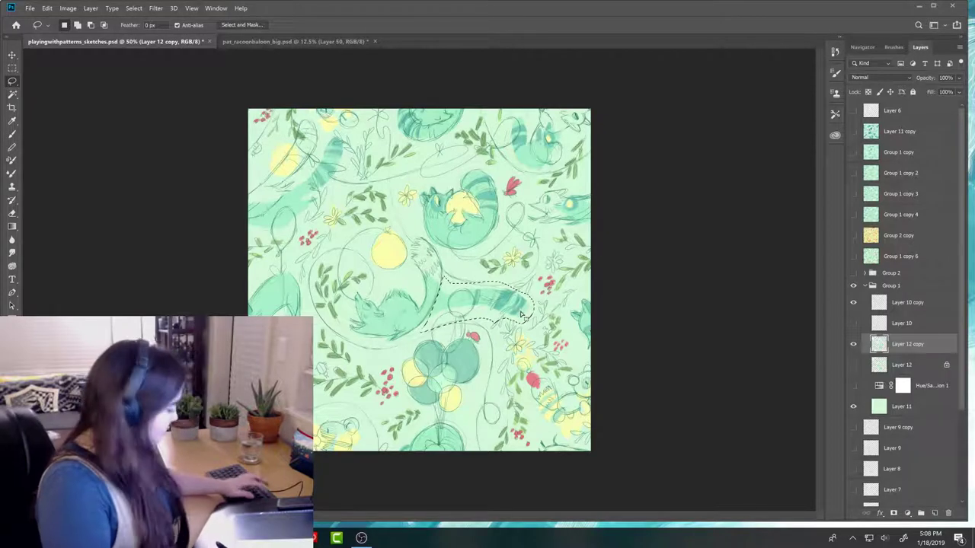
{"action": "key", "text": "Delete"}
{"action": "key", "text": "ctrl+d"}
- Add a small yellow stroke below the red flower and move the flower sprig slightly up
{"action": "key", "text": "b"}
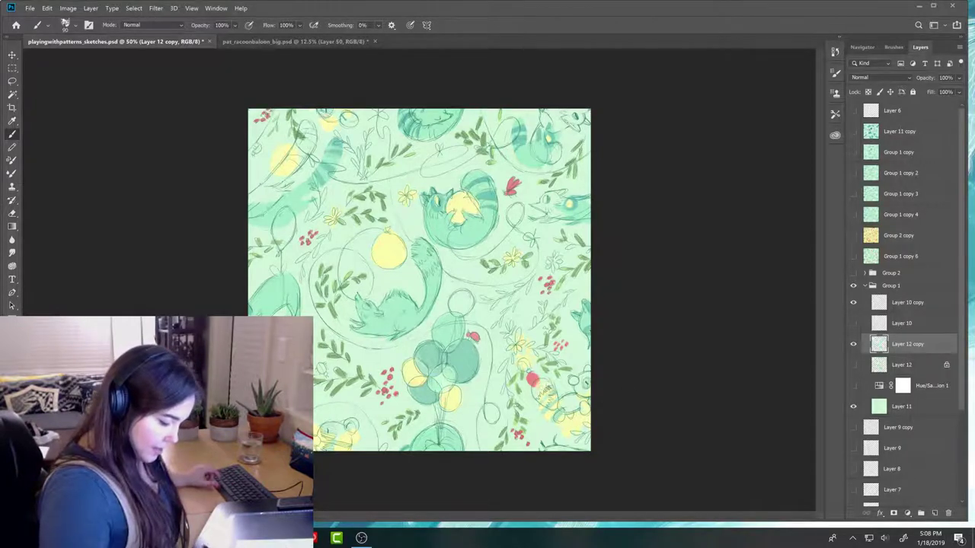
{"action": "left_click_drag", "start_coordinate": [535, 381], "coordinate": [548, 392]}
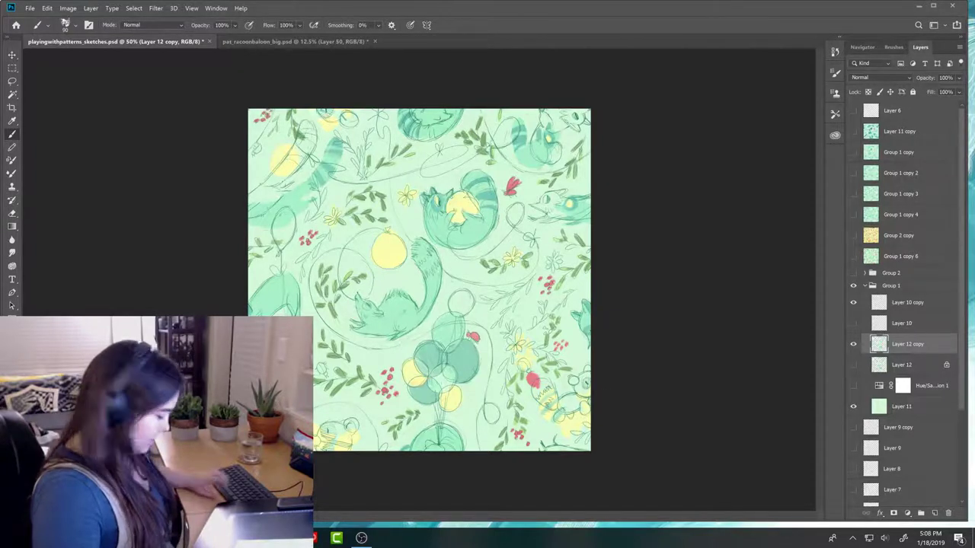
{"action": "key", "text": "l"}
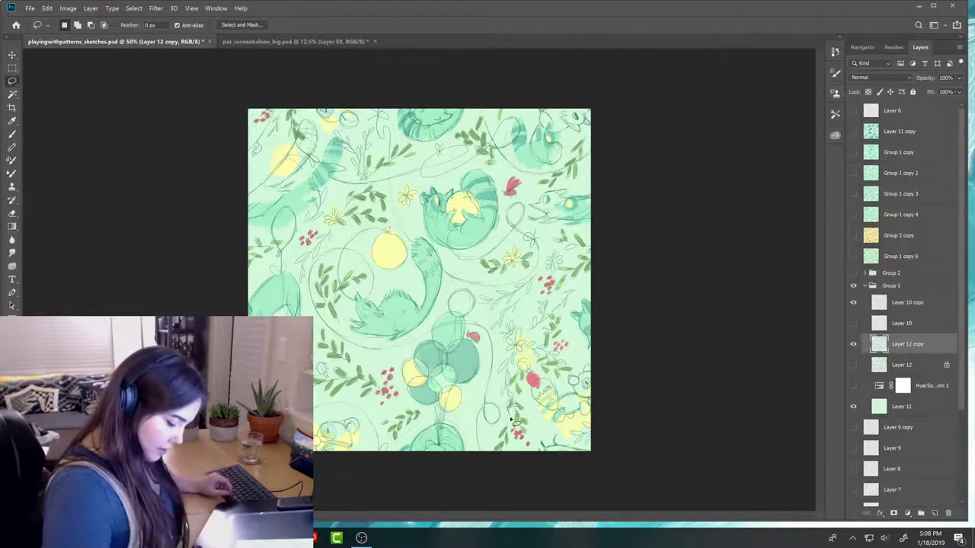
{"action": "mouse_move", "coordinate": [531, 441]}
{"action": "left_mouse_down"}
{"action": "mouse_move", "coordinate": [533, 408]}
{"action": "mouse_move", "coordinate": [577, 378]}
{"action": "mouse_move", "coordinate": [583, 354]}
{"action": "mouse_move", "coordinate": [562, 306]}
{"action": "mouse_move", "coordinate": [505, 315]}
{"action": "mouse_move", "coordinate": [509, 381]}
{"action": "mouse_move", "coordinate": [529, 440]}
{"action": "left_mouse_up"}
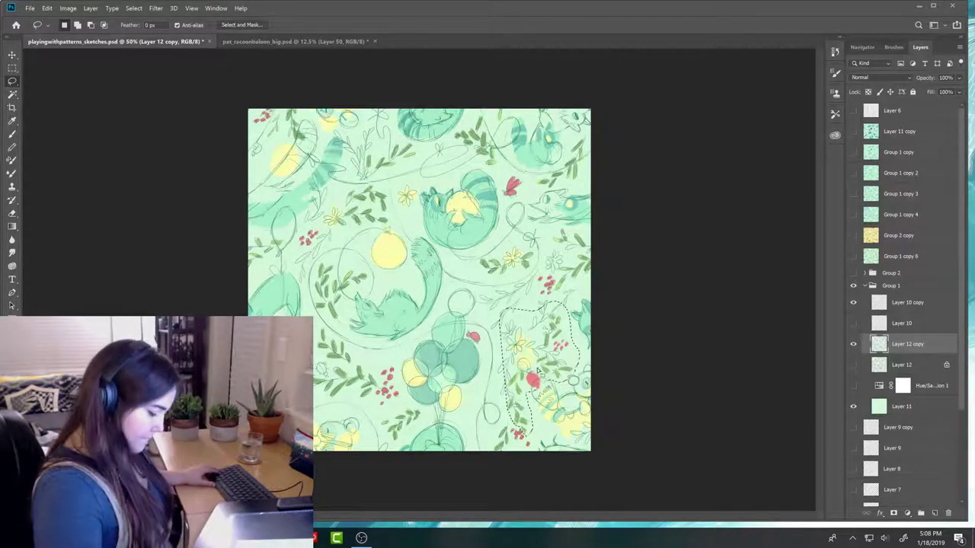
{"action": "key", "text": "v"}
{"action": "mouse_move", "coordinate": [523, 352]}
{"action": "left_mouse_down"}
{"action": "mouse_move", "coordinate": [541, 324]}
{"action": "mouse_move", "coordinate": [538, 344]}
{"action": "left_mouse_up"}
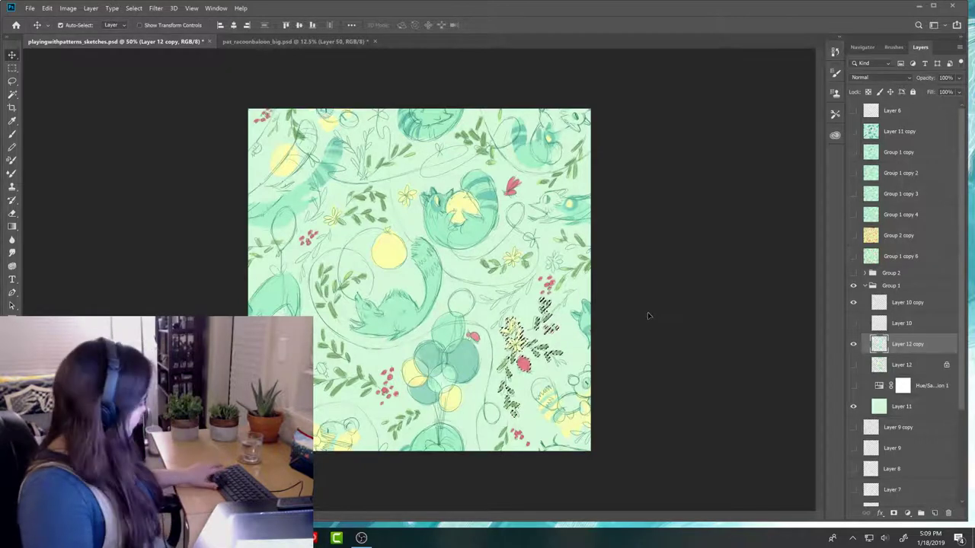
{"action": "key", "text": "ctrl+d"}
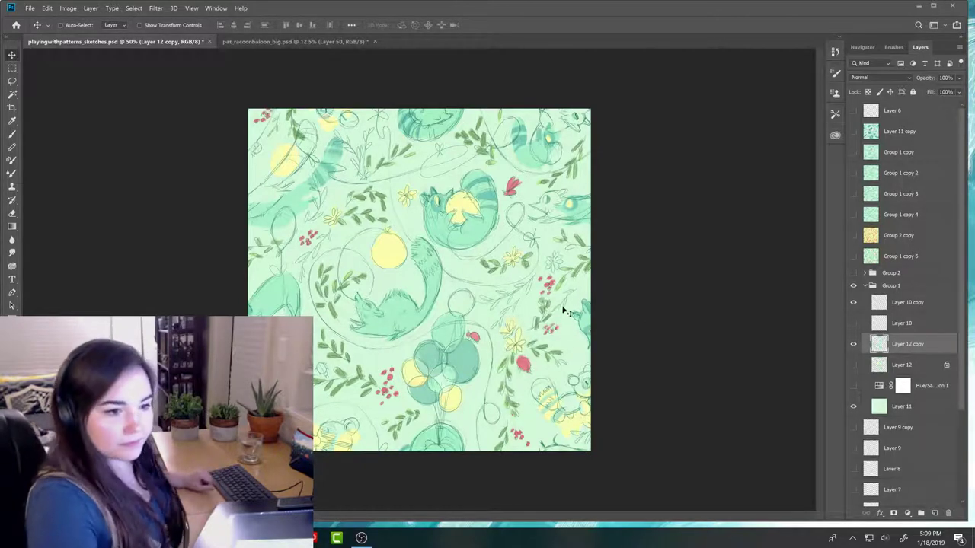
- Paint the small bear figure and its sign at lower right yellow, tidying edges with the Eraser
{"action": "key", "text": "b"}
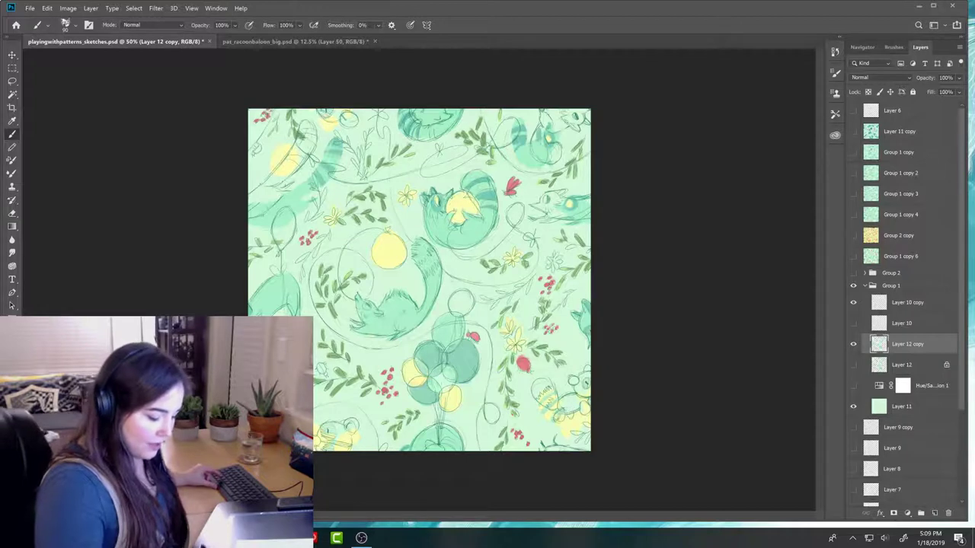
{"action": "left_click_drag", "start_coordinate": [548, 403], "coordinate": [536, 386]}
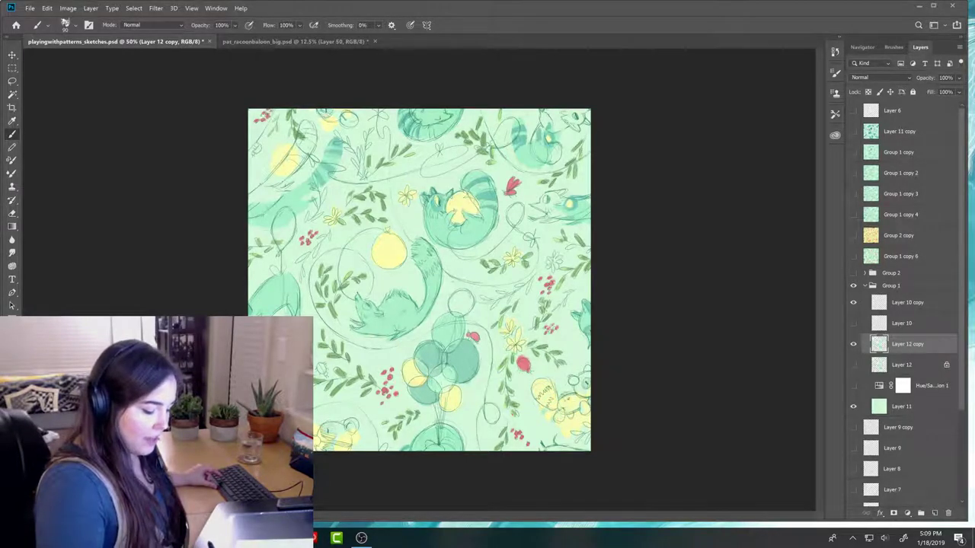
{"action": "left_click_drag", "start_coordinate": [588, 393], "coordinate": [579, 382]}
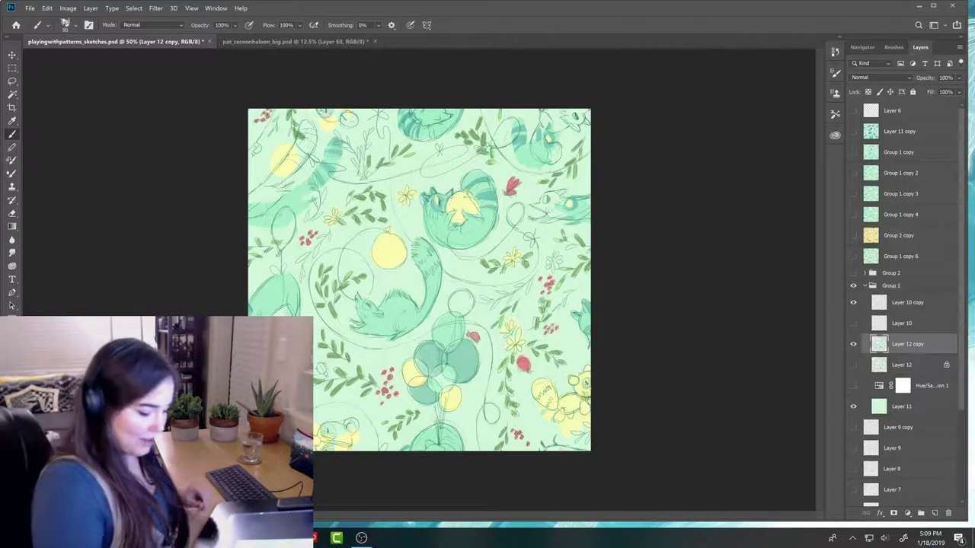
{"action": "key", "text": "e"}
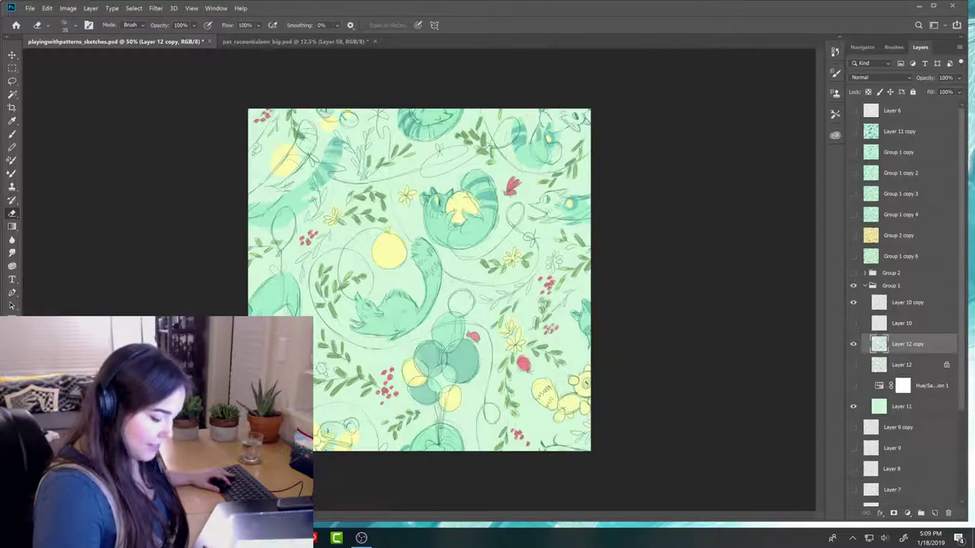
{"action": "key", "text": "b"}
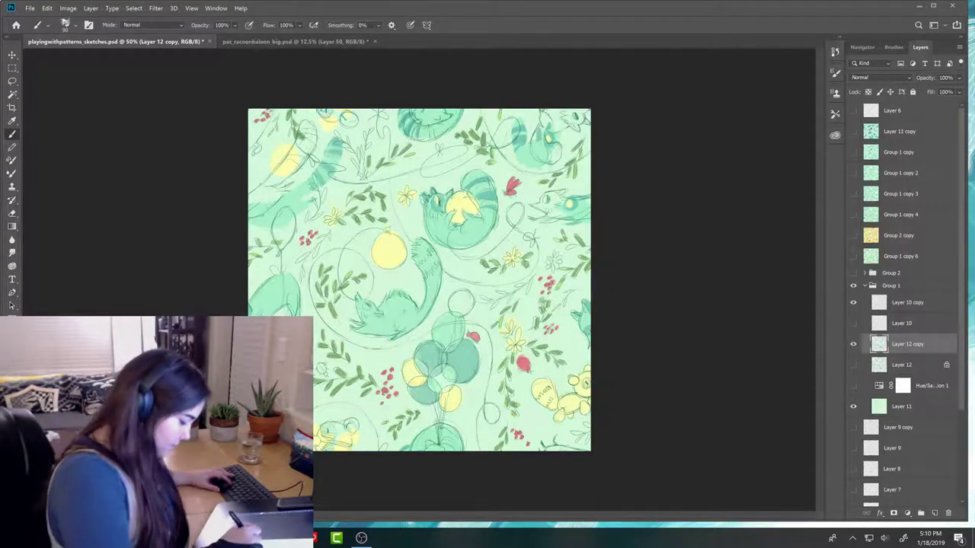
- Lasso the raccoon head at the right edge and move it about 0.64 in inward
{"action": "key", "text": "l"}
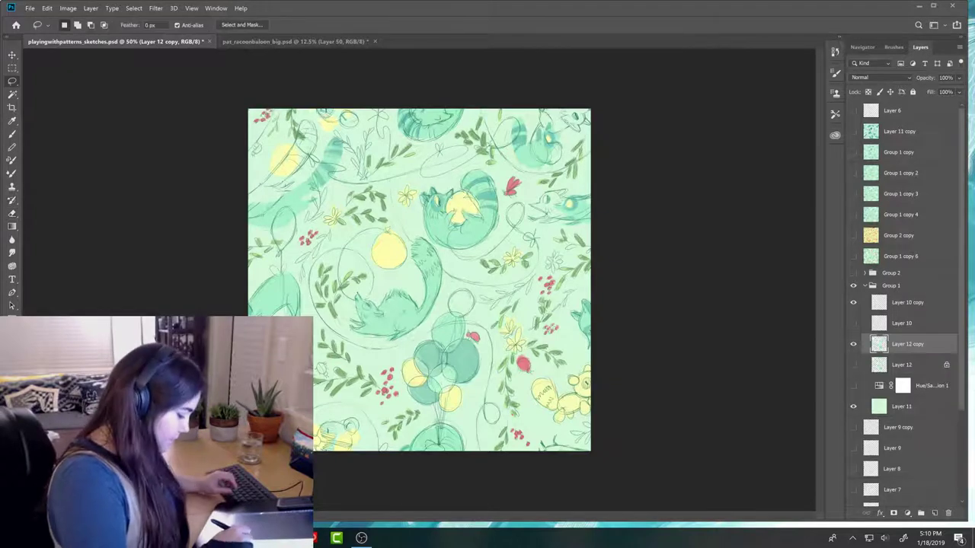
{"action": "key", "text": "b"}
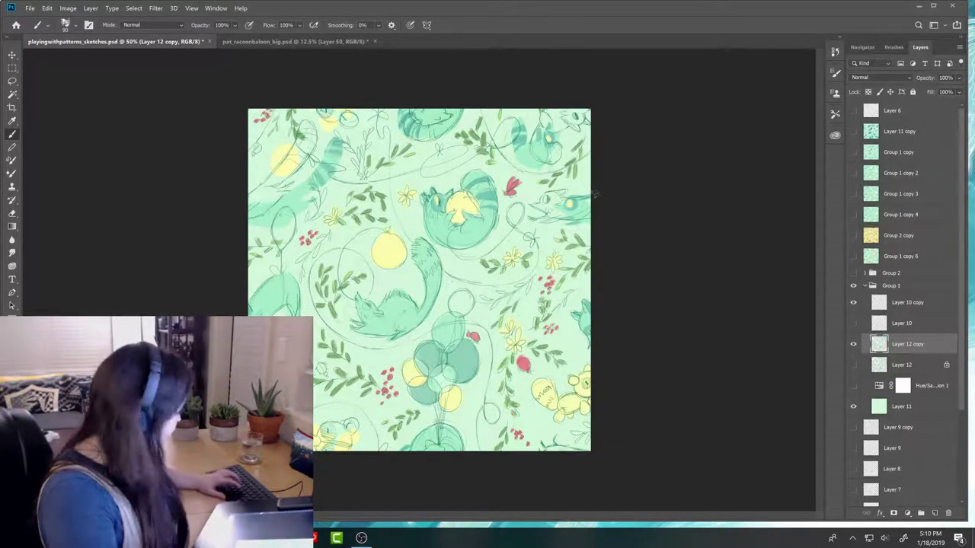
{"action": "key", "text": "l"}
{"action": "mouse_move", "coordinate": [592, 186]}
{"action": "left_mouse_down"}
{"action": "mouse_move", "coordinate": [566, 194]}
{"action": "mouse_move", "coordinate": [565, 233]}
{"action": "mouse_move", "coordinate": [605, 207]}
{"action": "mouse_move", "coordinate": [564, 213]}
{"action": "left_mouse_up"}
{"action": "key", "text": "v"}
{"action": "key", "text": "ctrl+d"}
{"action": "key", "text": "b"}
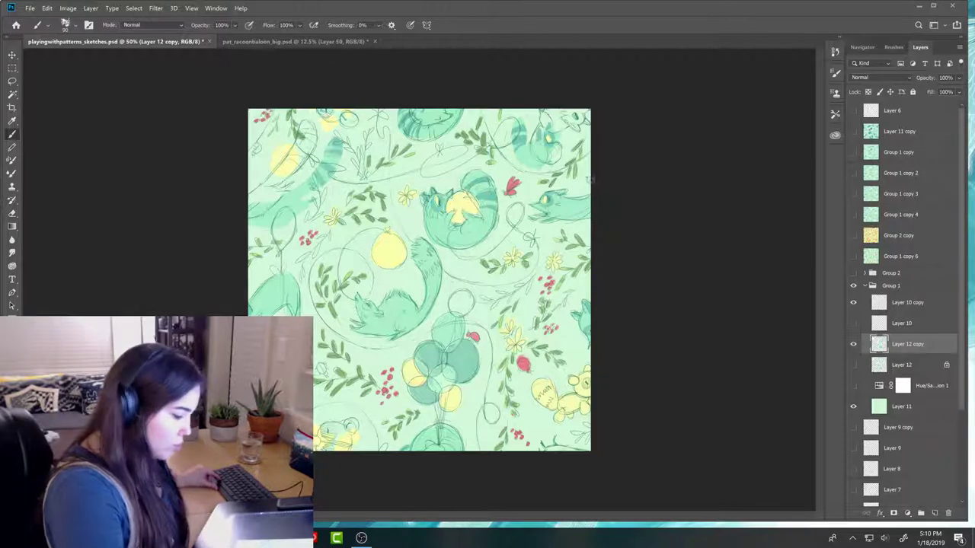
{"action": "key", "text": "l"}
{"action": "key", "text": "alt+l"}
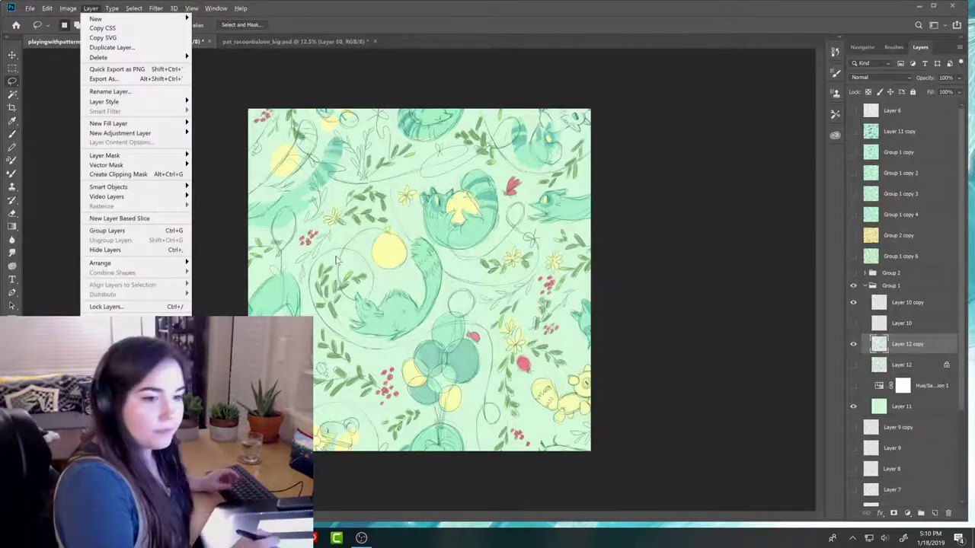
- Lasso the raccoon tail piece at top-left and move it up and to the left
{"action": "key", "text": "Escape"}
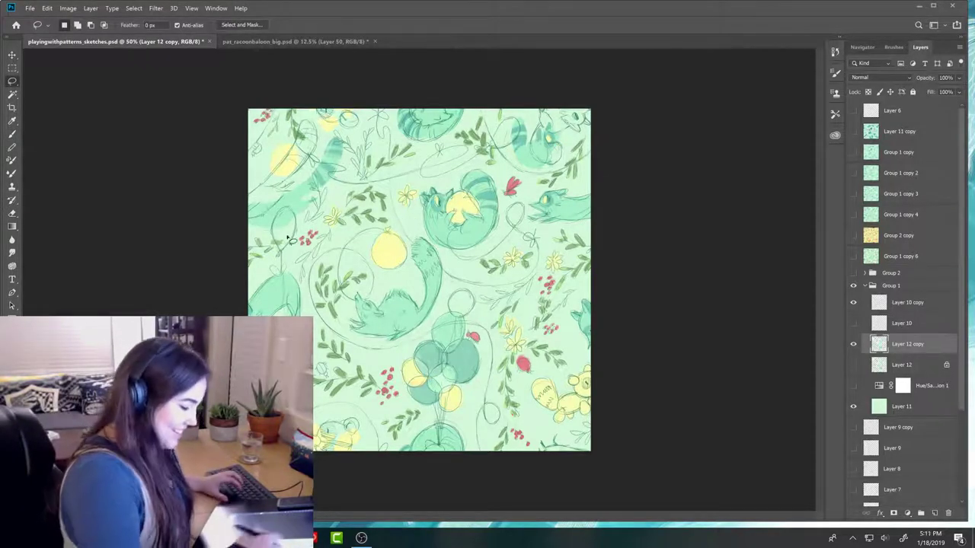
{"action": "mouse_move", "coordinate": [287, 234]}
{"action": "left_mouse_down"}
{"action": "mouse_move", "coordinate": [332, 192]}
{"action": "mouse_move", "coordinate": [349, 134]}
{"action": "mouse_move", "coordinate": [316, 143]}
{"action": "mouse_move", "coordinate": [278, 187]}
{"action": "mouse_move", "coordinate": [251, 195]}
{"action": "mouse_move", "coordinate": [247, 224]}
{"action": "left_mouse_up"}
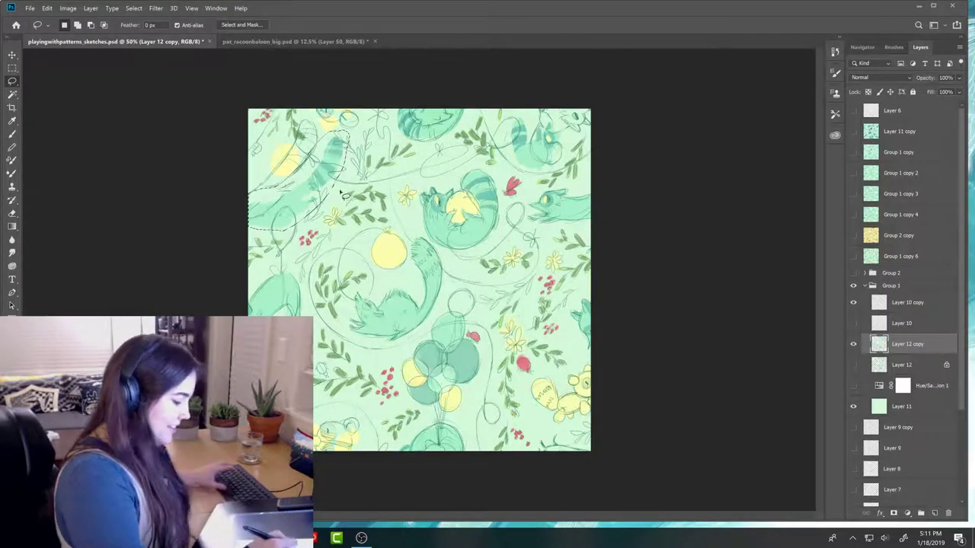
{"action": "key", "text": "v"}
{"action": "mouse_move", "coordinate": [316, 191]}
{"action": "left_mouse_down"}
{"action": "mouse_move", "coordinate": [306, 161]}
{"action": "mouse_move", "coordinate": [301, 174]}
{"action": "left_mouse_up"}
{"action": "key", "text": "ctrl+t"}
{"action": "key", "text": "Return"}
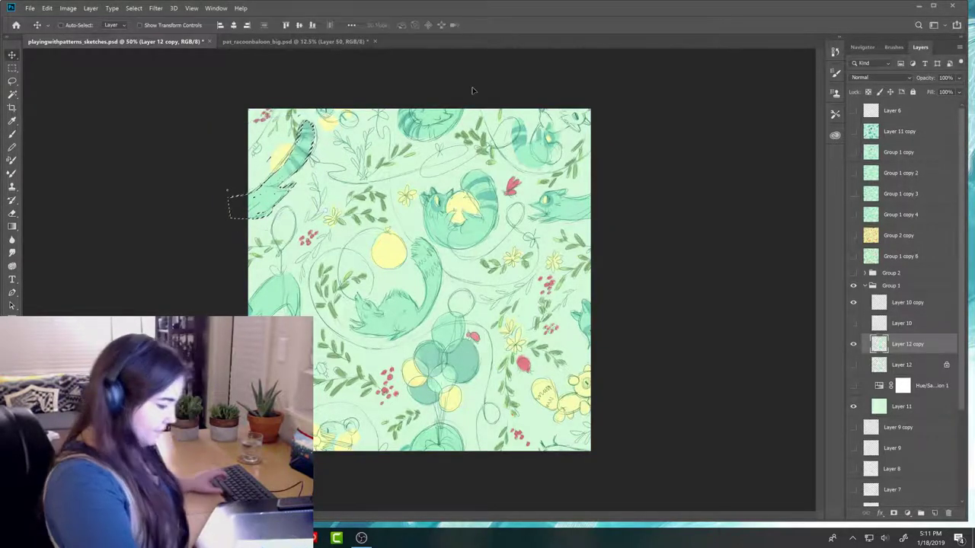
{"action": "key", "text": "ctrl+d"}
- Tidy strokes and delete the leftover sketch around the top-right raccoon
{"action": "key", "text": "e"}
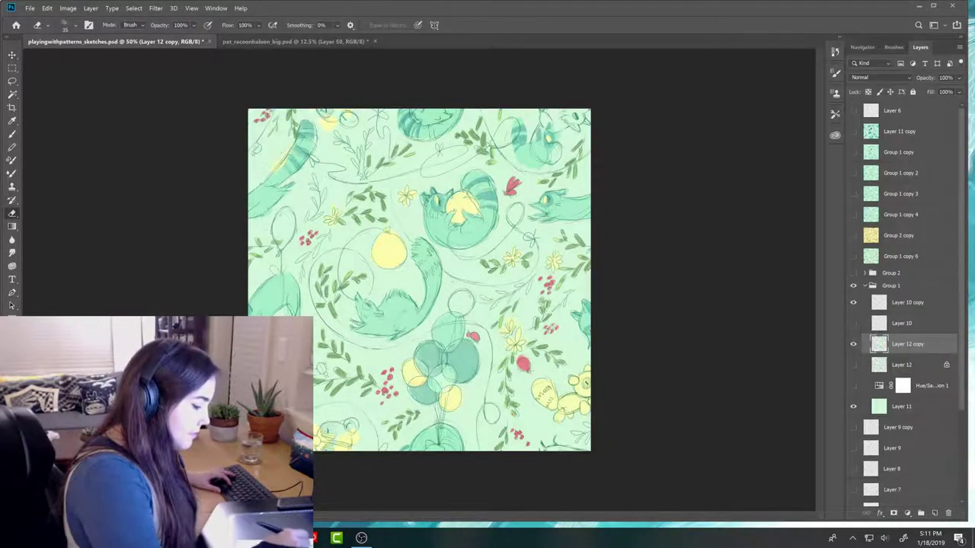
{"action": "key", "text": "b"}
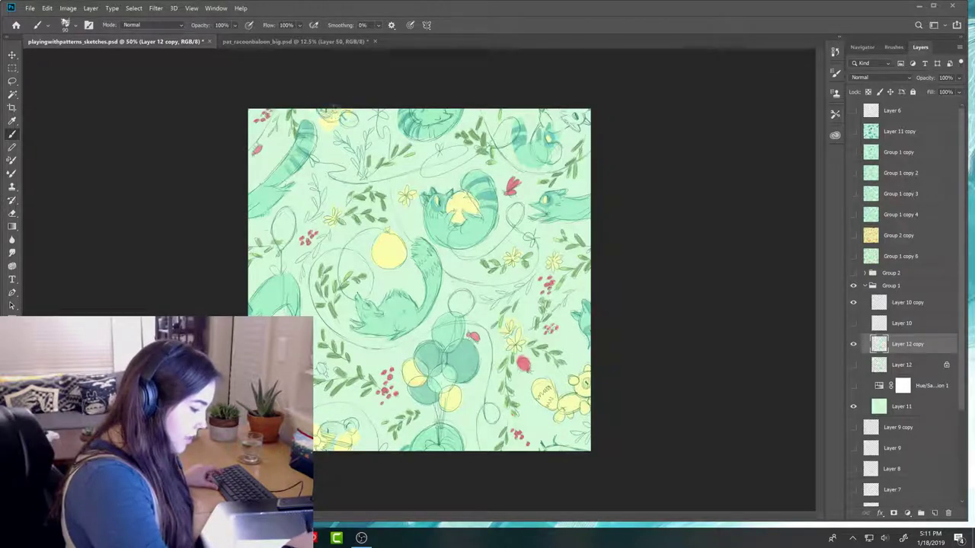
{"action": "key", "text": "e"}
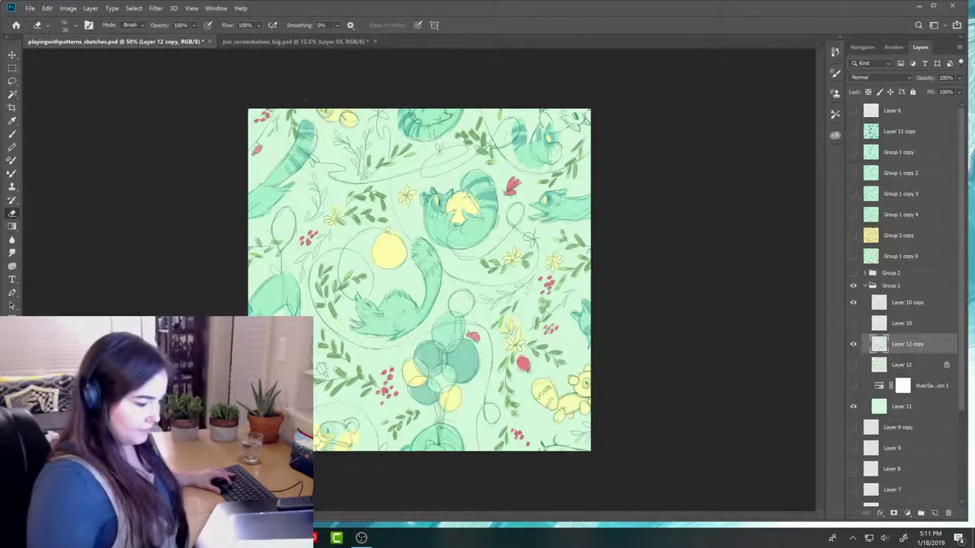
{"action": "key", "text": "b"}
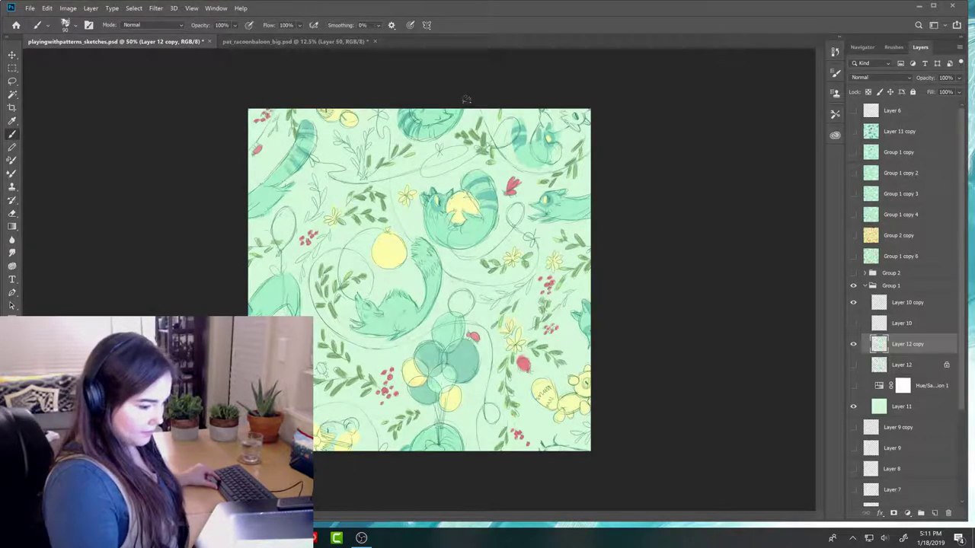
{"action": "key", "text": "l"}
{"action": "mouse_move", "coordinate": [571, 125]}
{"action": "left_mouse_down"}
{"action": "mouse_move", "coordinate": [552, 170]}
{"action": "mouse_move", "coordinate": [568, 156]}
{"action": "mouse_move", "coordinate": [544, 110]}
{"action": "mouse_move", "coordinate": [512, 128]}
{"action": "left_mouse_up"}
{"action": "key", "text": "Delete"}
{"action": "key", "text": "ctrl+d"}
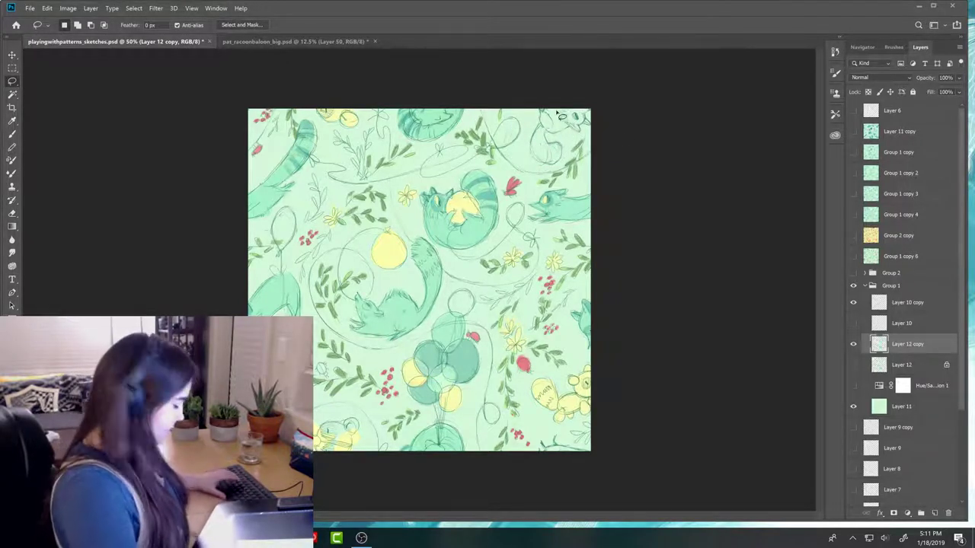
- Paint the bottom-left character yellow and add a small yellow balloon to the cluster
{"action": "key", "text": "b"}
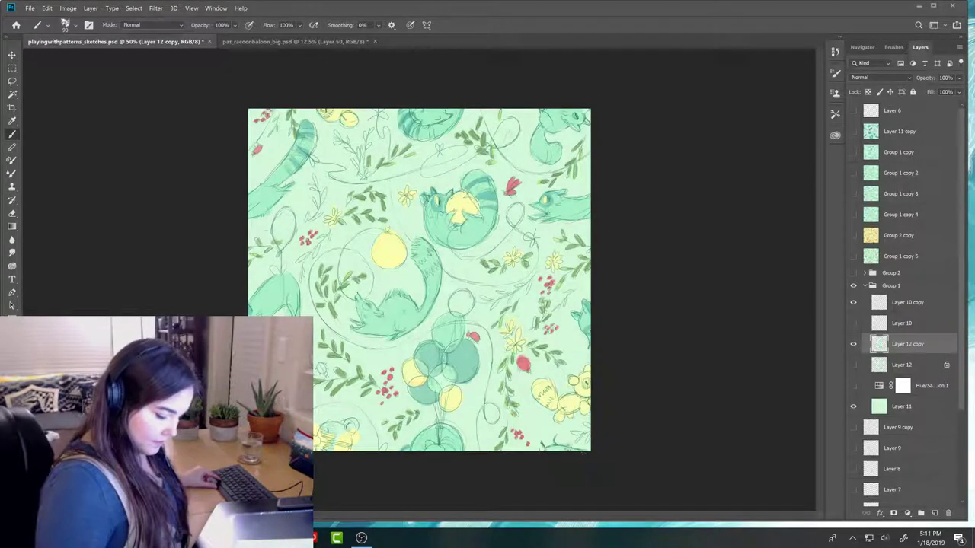
{"action": "left_click_drag", "start_coordinate": [345, 442], "coordinate": [327, 446]}
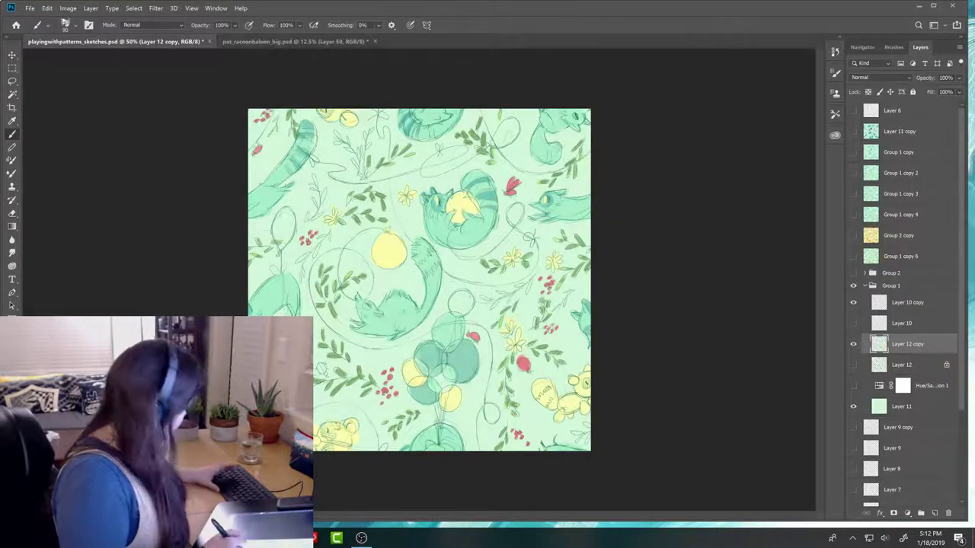
{"action": "key", "text": "e"}
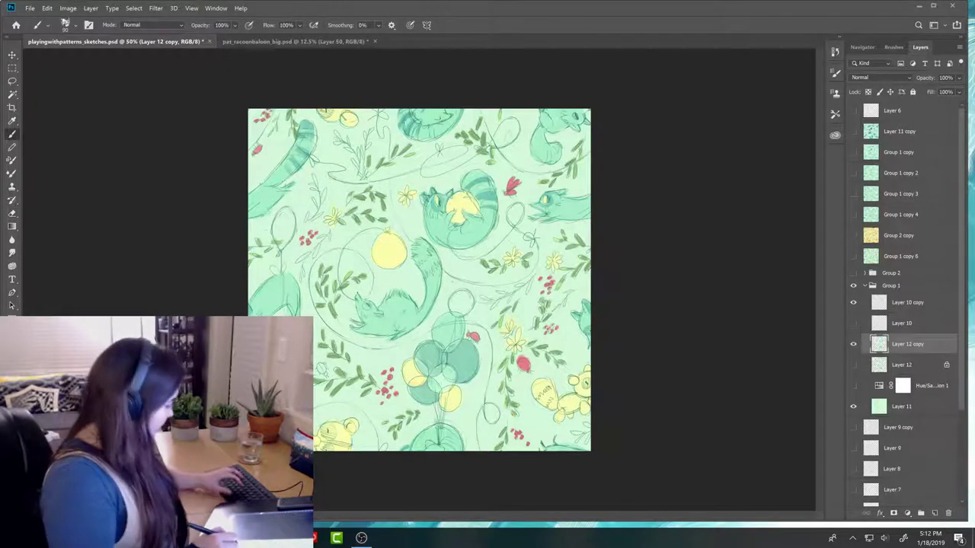
{"action": "key", "text": "l"}
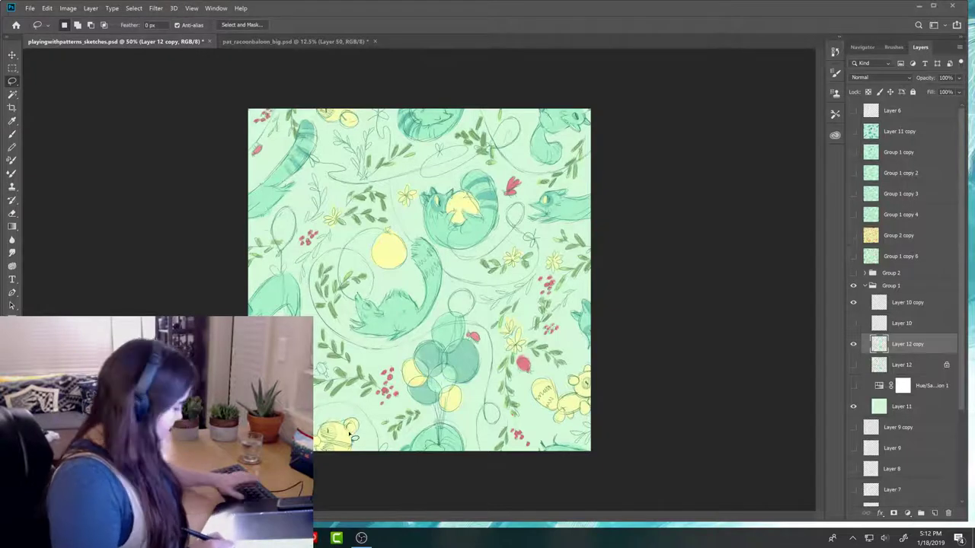
{"action": "key", "text": "b"}
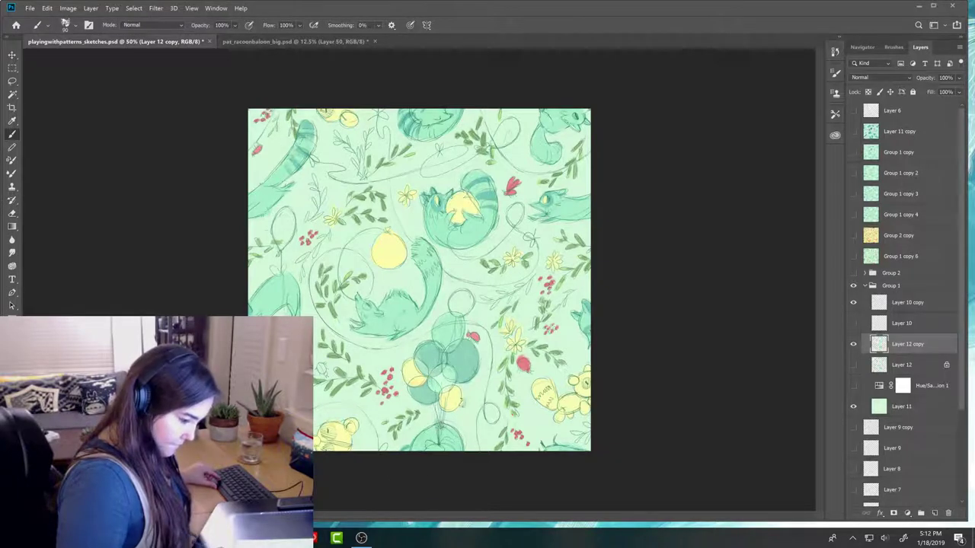
{"action": "key", "text": "e"}
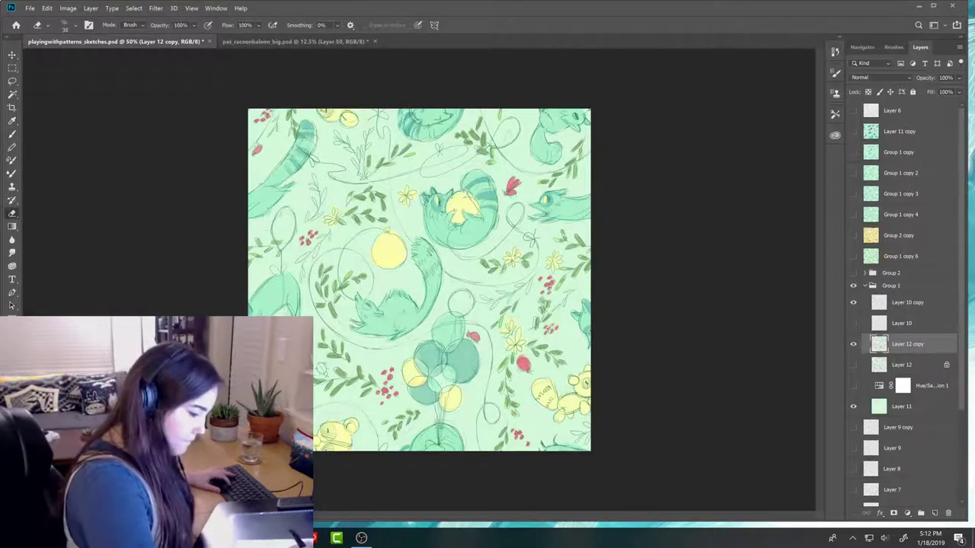
{"action": "key", "text": "b"}
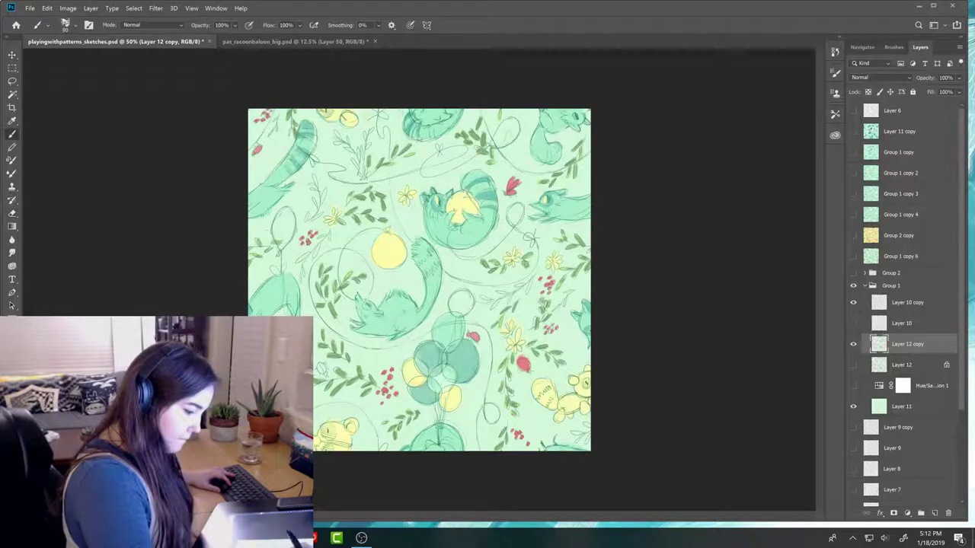
{"action": "key", "text": "e"}
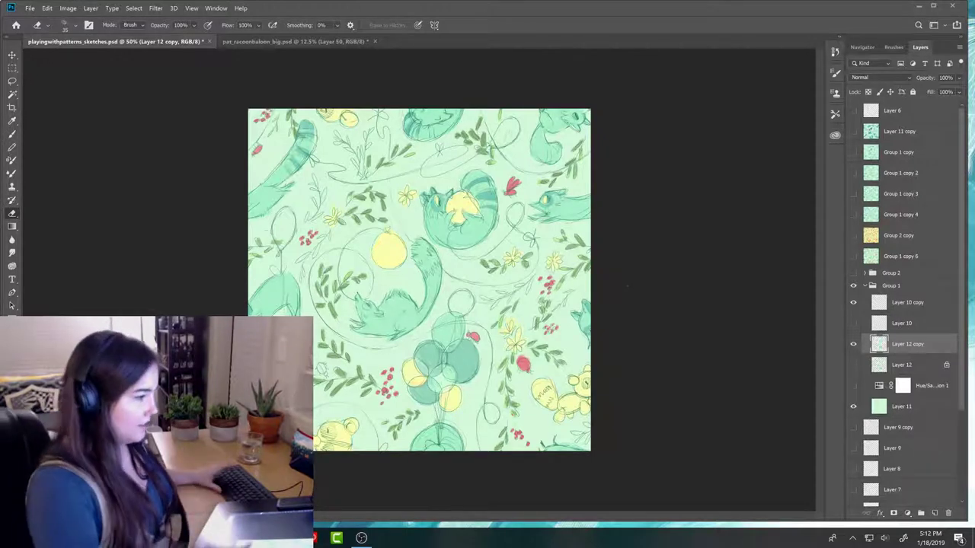
{"action": "key", "text": "b"}
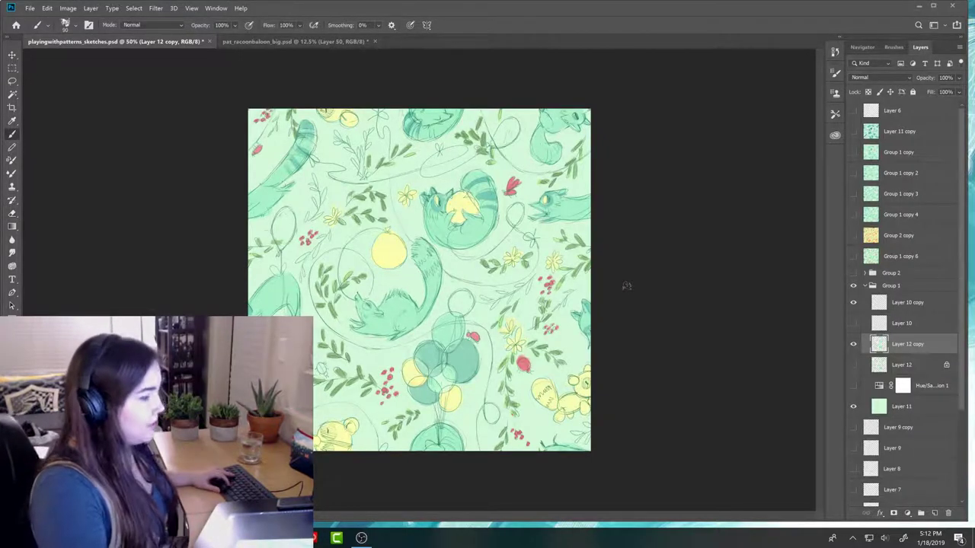
{"action": "mouse_move", "coordinate": [456, 296]}
{"action": "left_mouse_down"}
{"action": "mouse_move", "coordinate": [464, 294]}
{"action": "mouse_move", "coordinate": [453, 306]}
{"action": "mouse_move", "coordinate": [462, 306]}
{"action": "left_mouse_up"}
{"action": "mouse_move", "coordinate": [376, 242]}
{"action": "left_mouse_down"}
{"action": "mouse_move", "coordinate": [376, 257]}
{"action": "mouse_move", "coordinate": [388, 243]}
{"action": "left_mouse_up"}
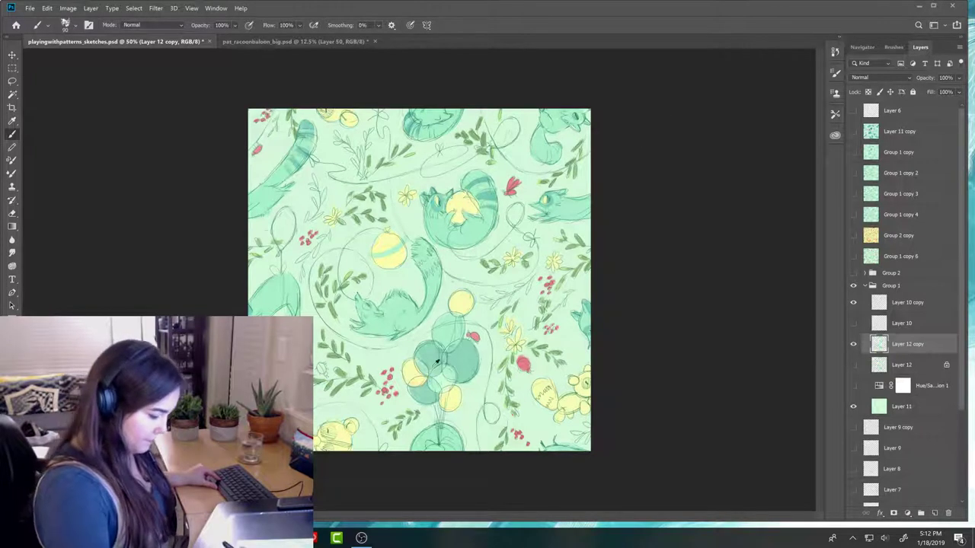
- Paint the left-edge balloon yellow, tidying its edge with the Eraser
{"action": "mouse_move", "coordinate": [286, 214]}
{"action": "left_mouse_down"}
{"action": "mouse_move", "coordinate": [279, 241]}
{"action": "mouse_move", "coordinate": [287, 217]}
{"action": "left_mouse_up"}
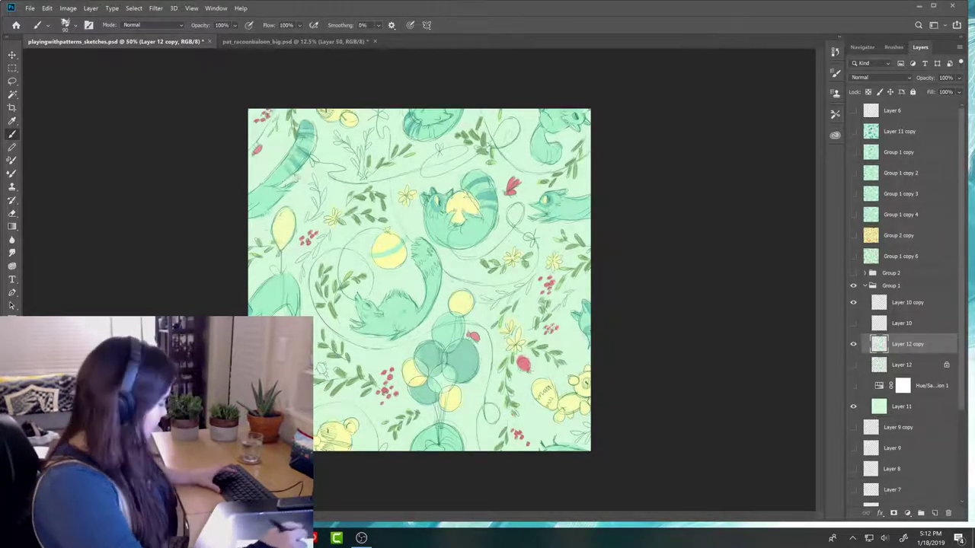
{"action": "key", "text": "e"}
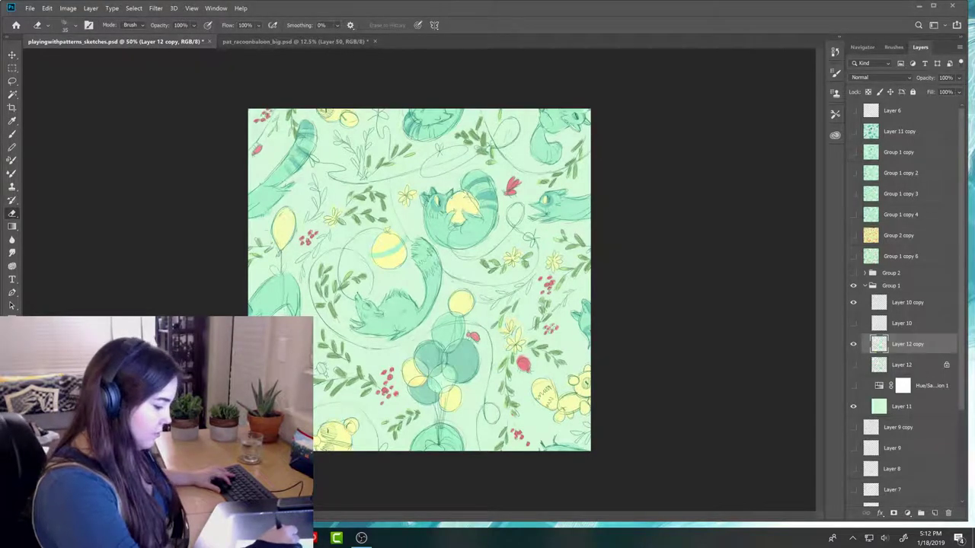
{"action": "key", "text": "b"}
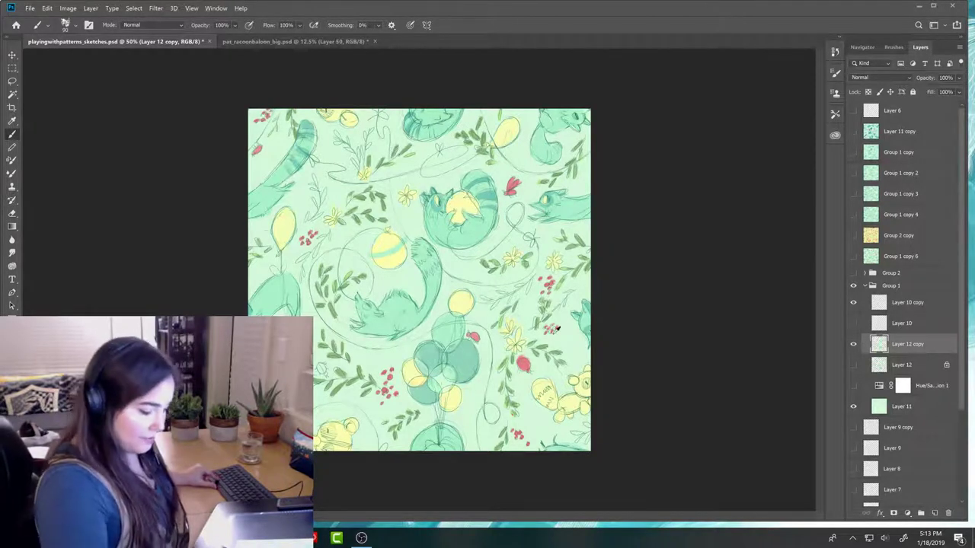
- Add a red dab over the flower and a leafy green sprig, then hide the Layer 10 copy sketch
{"action": "left_click_drag", "start_coordinate": [323, 371], "coordinate": [326, 372]}
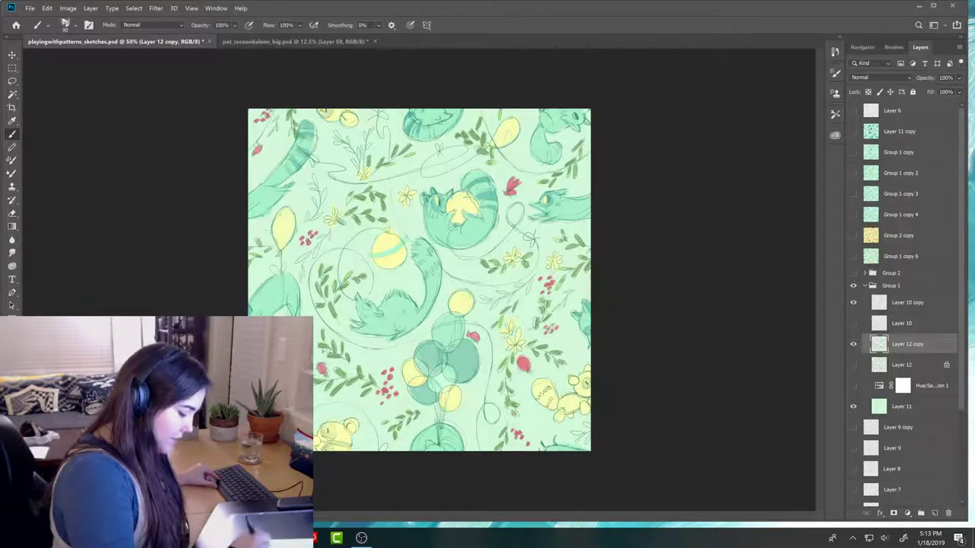
{"action": "left_click", "coordinate": [386, 189], "text": "alt"}
{"action": "mouse_move", "coordinate": [369, 139]}
{"action": "left_mouse_down"}
{"action": "mouse_move", "coordinate": [356, 164]}
{"action": "mouse_move", "coordinate": [340, 131]}
{"action": "left_mouse_up"}
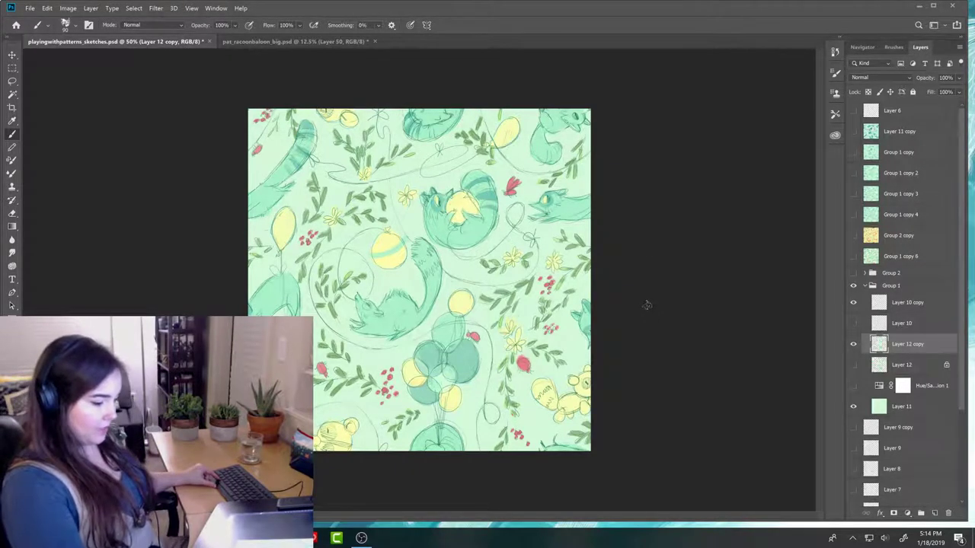
{"action": "left_click", "coordinate": [854, 302]}
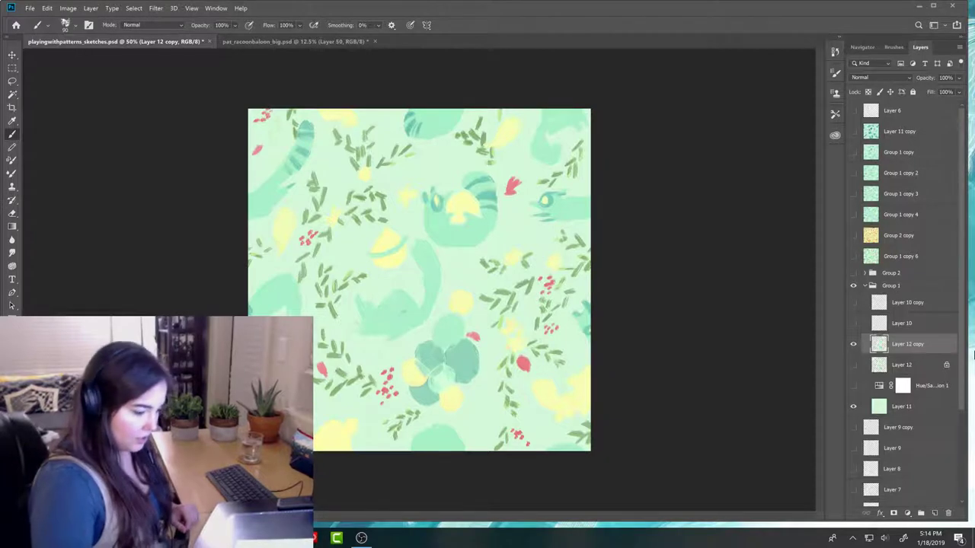
- Show the Layer 10 copy sketch lines and merge a copy of Group 1 as Group 1 copy 7
{"action": "left_click", "coordinate": [853, 303]}
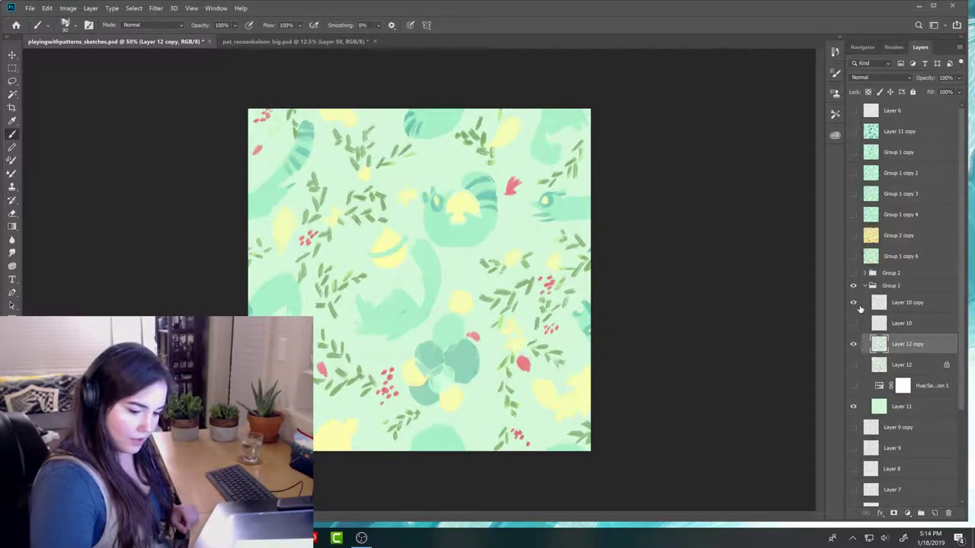
{"action": "left_click", "coordinate": [872, 285]}
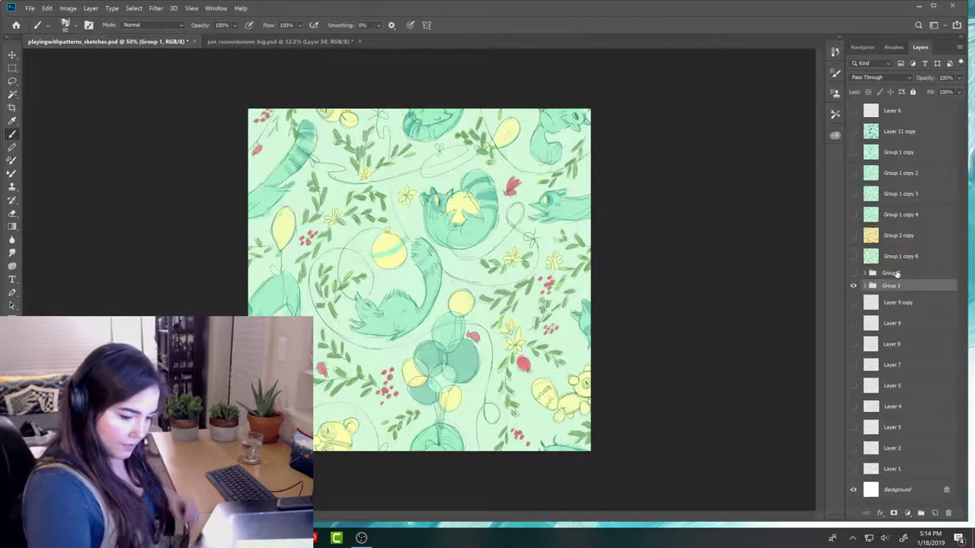
{"action": "left_click_drag", "start_coordinate": [873, 286], "coordinate": [876, 282]}
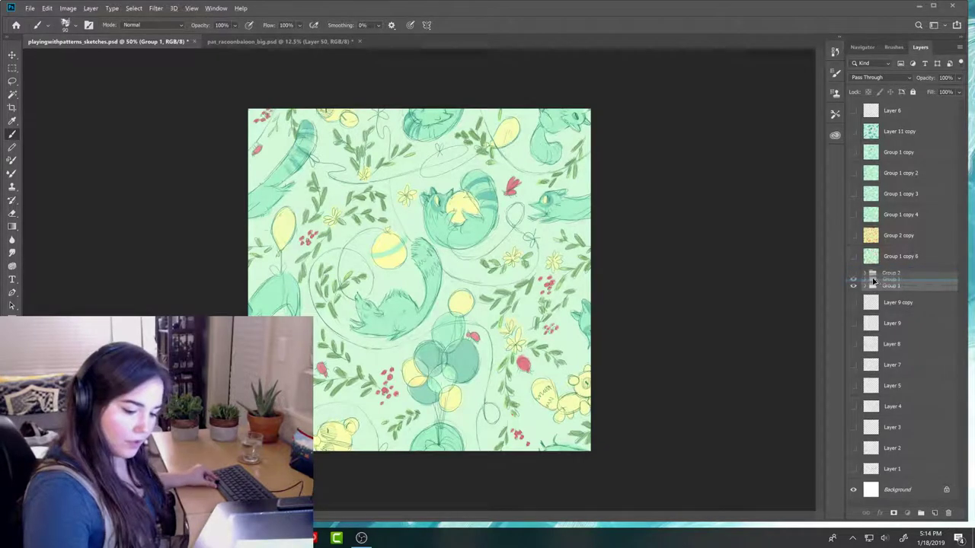
{"action": "key", "text": "ctrl+j"}
{"action": "key", "text": "ctrl+e"}
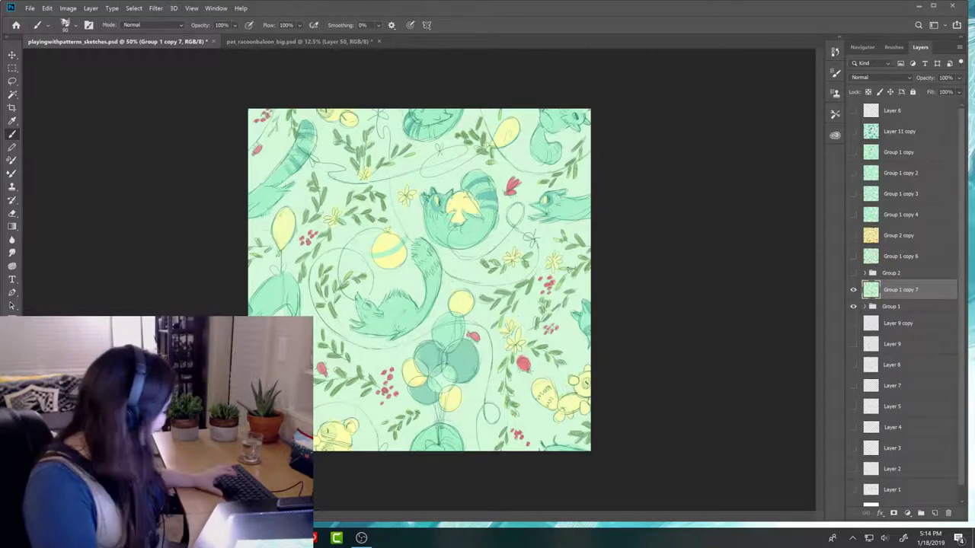
- Draw a rectangular marquee selection over the whole tile canvas
{"action": "key", "text": "l"}
{"action": "key", "text": "m"}
{"action": "mouse_move", "coordinate": [236, 102]}
{"action": "left_mouse_down"}
{"action": "mouse_move", "coordinate": [305, 110]}
{"action": "mouse_move", "coordinate": [701, 492]}
{"action": "mouse_move", "coordinate": [731, 544]}
{"action": "left_mouse_up"}
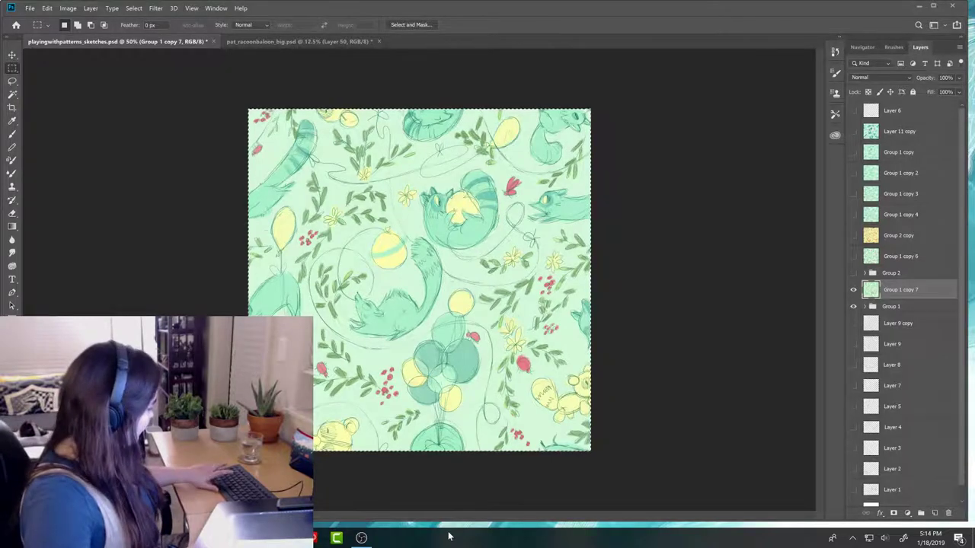
- Define the selected tile as pattern 'wip', then return to pat_racoonbaloon_big.psd
{"action": "left_click", "coordinate": [48, 7]}
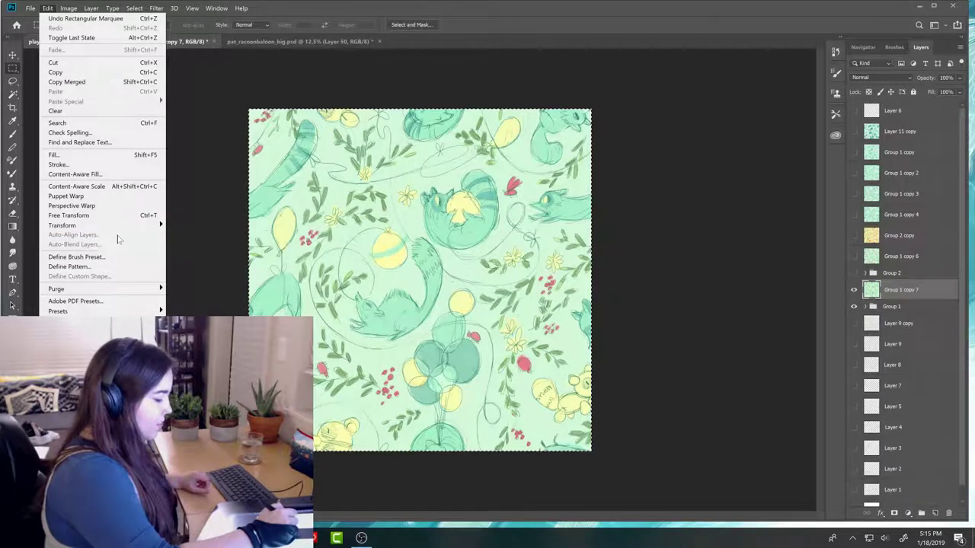
{"action": "left_click", "coordinate": [160, 267]}
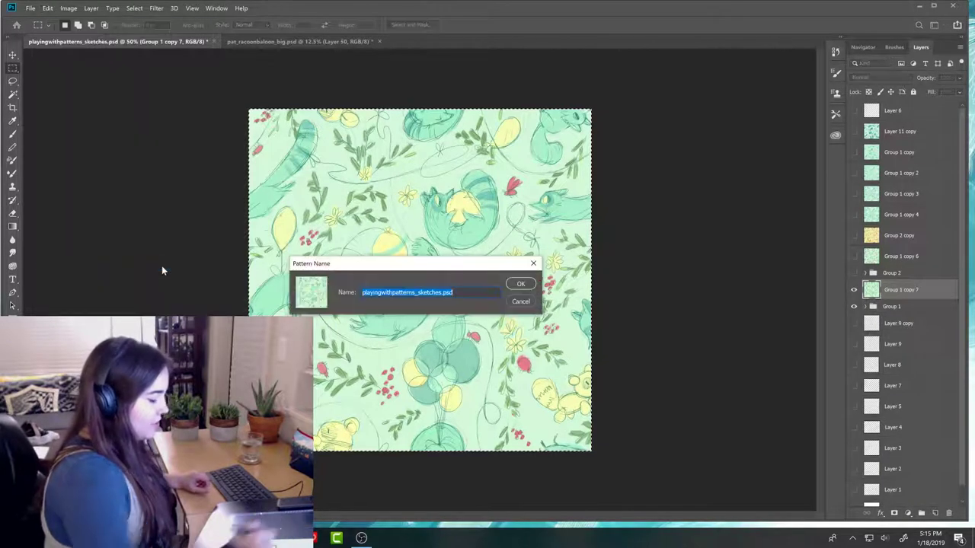
{"action": "type", "text": "wip"}
{"action": "left_click", "coordinate": [518, 284]}
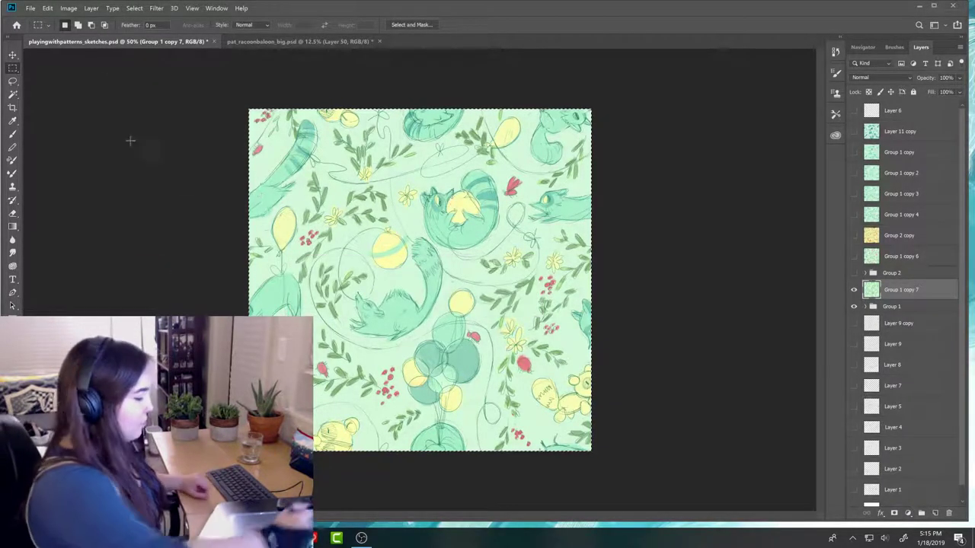
{"action": "left_click", "coordinate": [278, 42]}
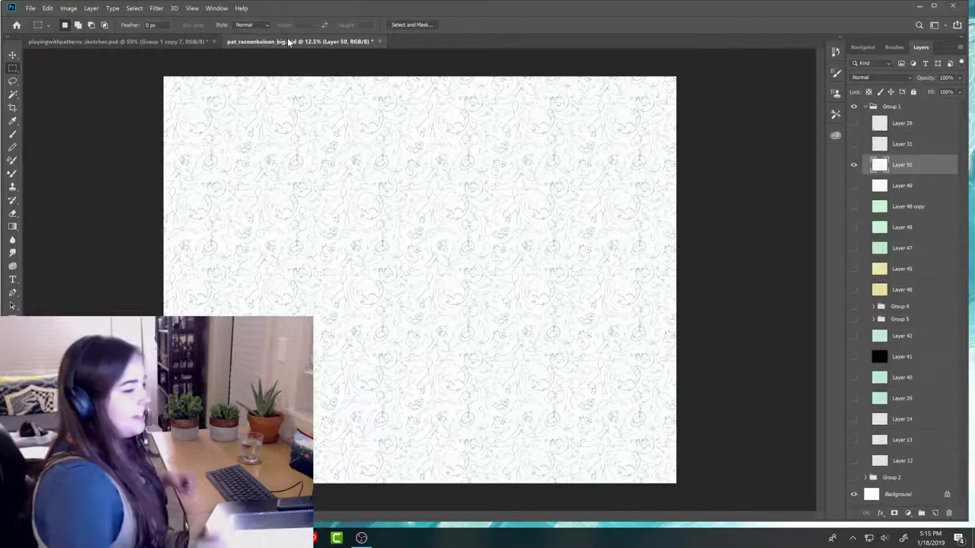
- Hide Layer 50, add Layer 51, and fill it with the new mint-green tile pattern
{"action": "left_click", "coordinate": [855, 165]}
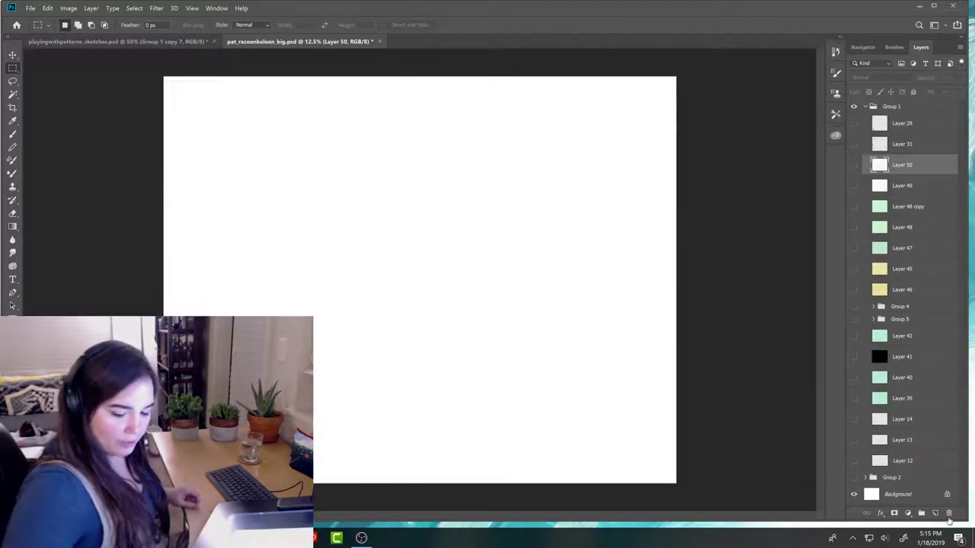
{"action": "left_click", "coordinate": [935, 513]}
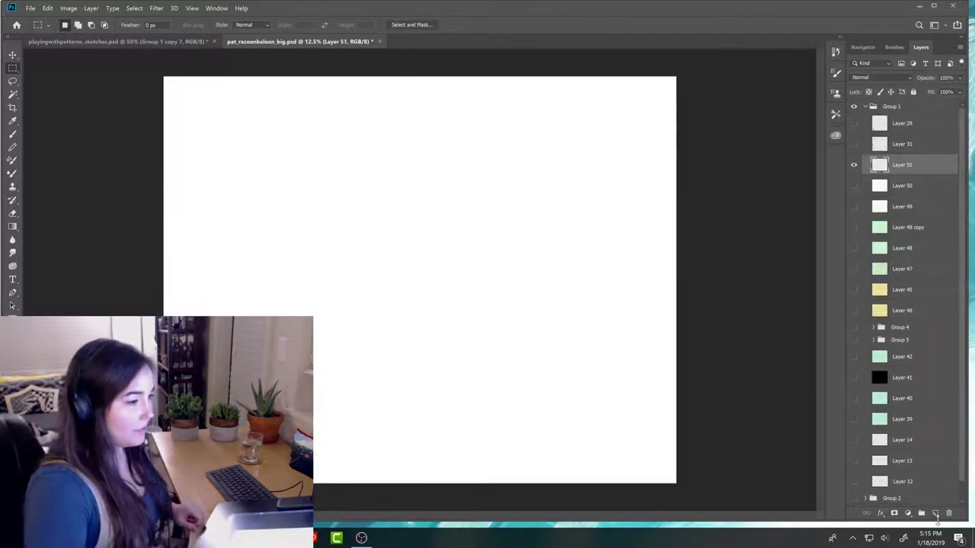
{"action": "left_click", "coordinate": [47, 8]}
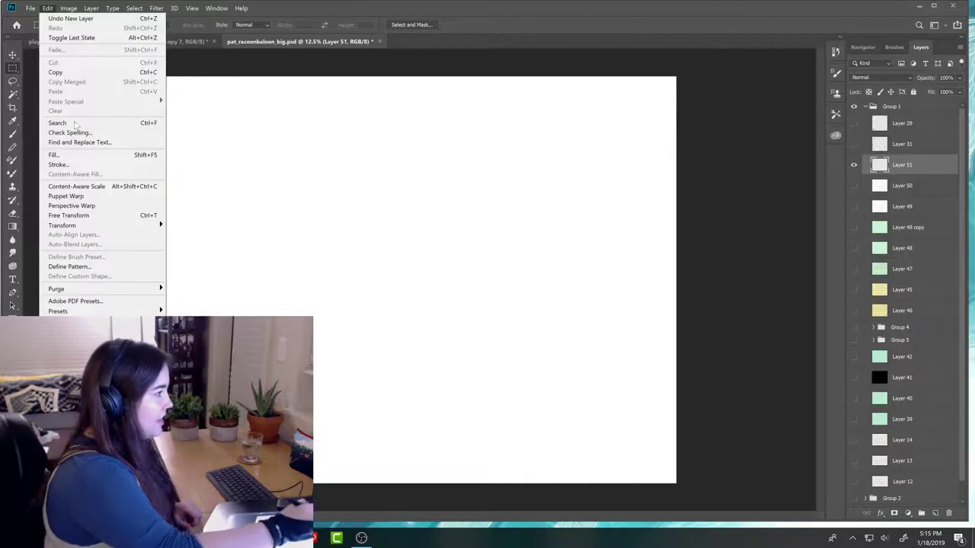
{"action": "mouse_move", "coordinate": [112, 228]}
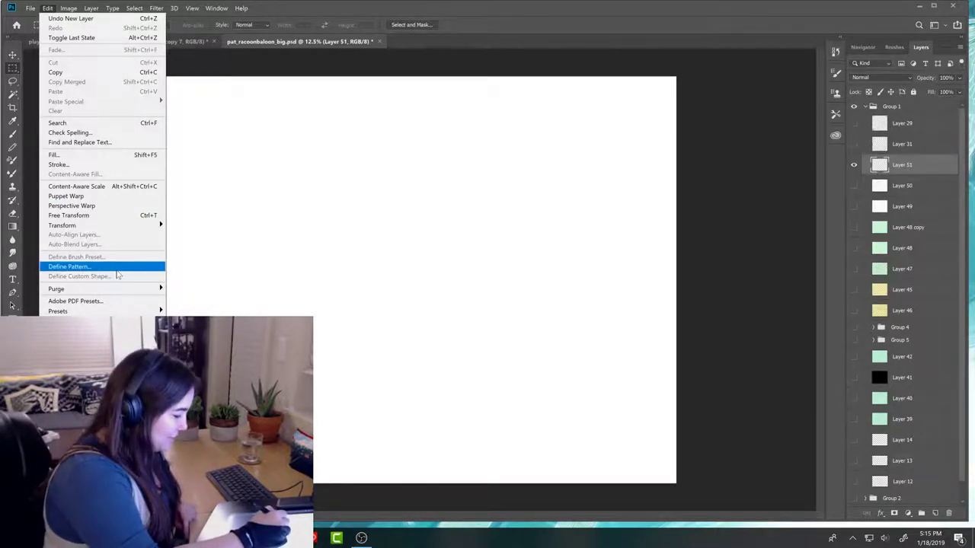
{"action": "left_click", "coordinate": [122, 154]}
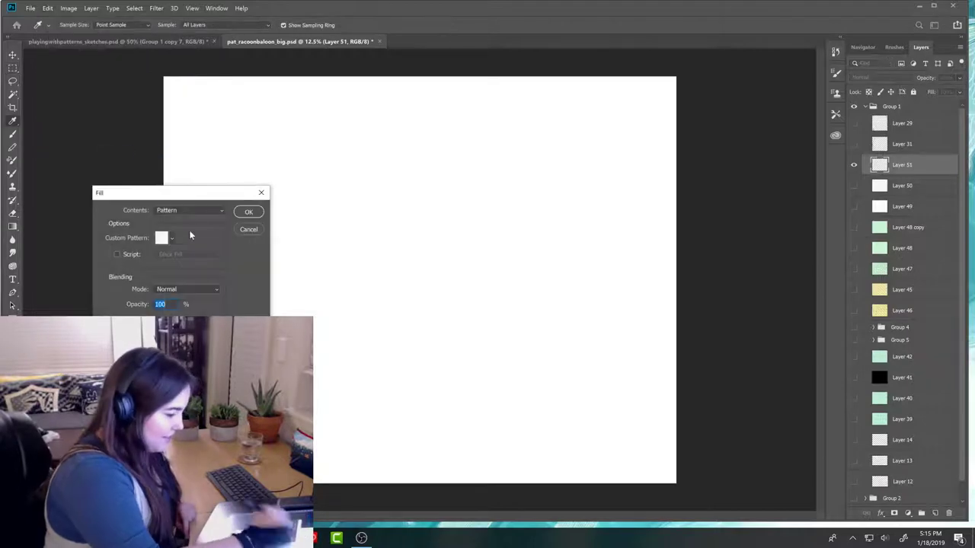
{"action": "left_click", "coordinate": [171, 238]}
{"action": "left_click", "coordinate": [187, 303]}
{"action": "left_click", "coordinate": [258, 214]}
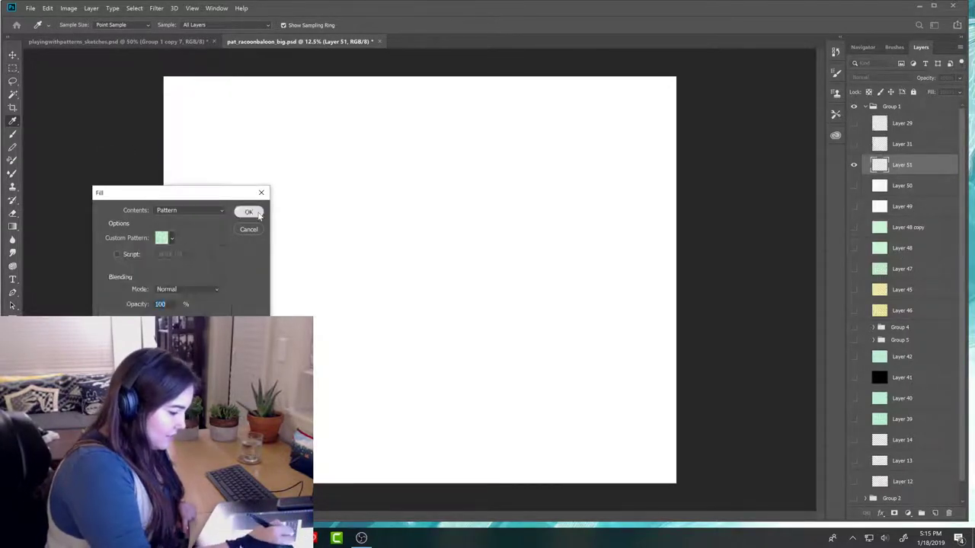
{"action": "left_click", "coordinate": [258, 214]}
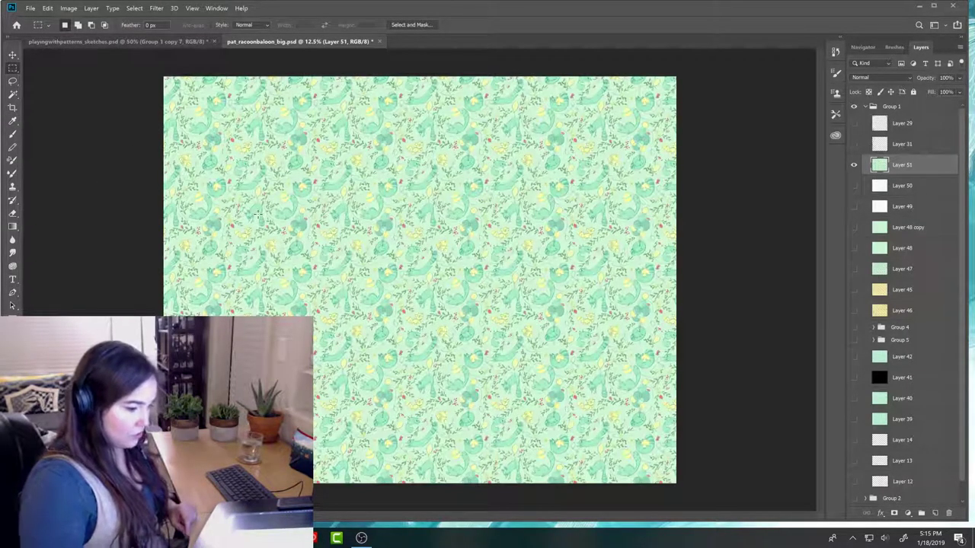
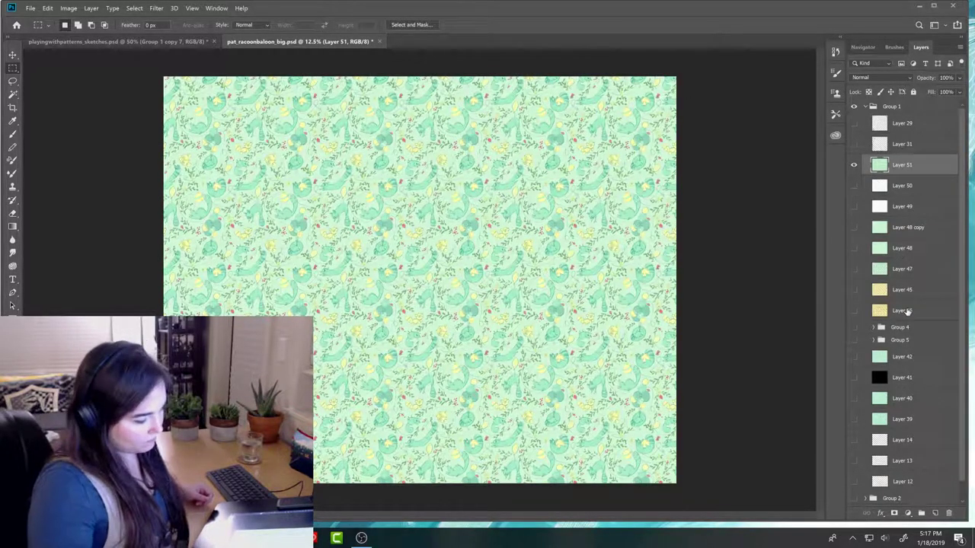
- Switch between pat_racoonbaloon_big.psd and playingwithpatterns_sketches.psd, ending on the sketches tile
{"action": "left_click", "coordinate": [197, 42]}
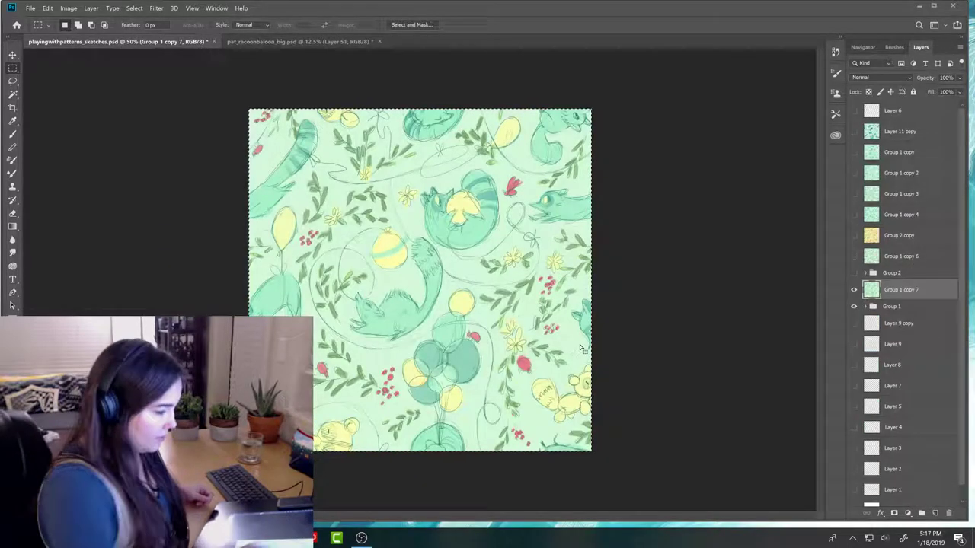
{"action": "left_click", "coordinate": [305, 42]}
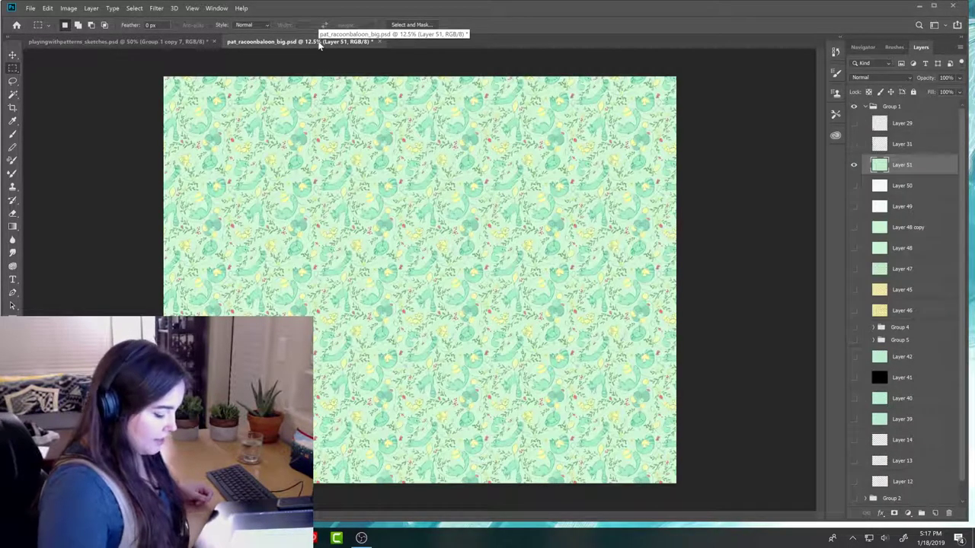
{"action": "left_click", "coordinate": [206, 41]}
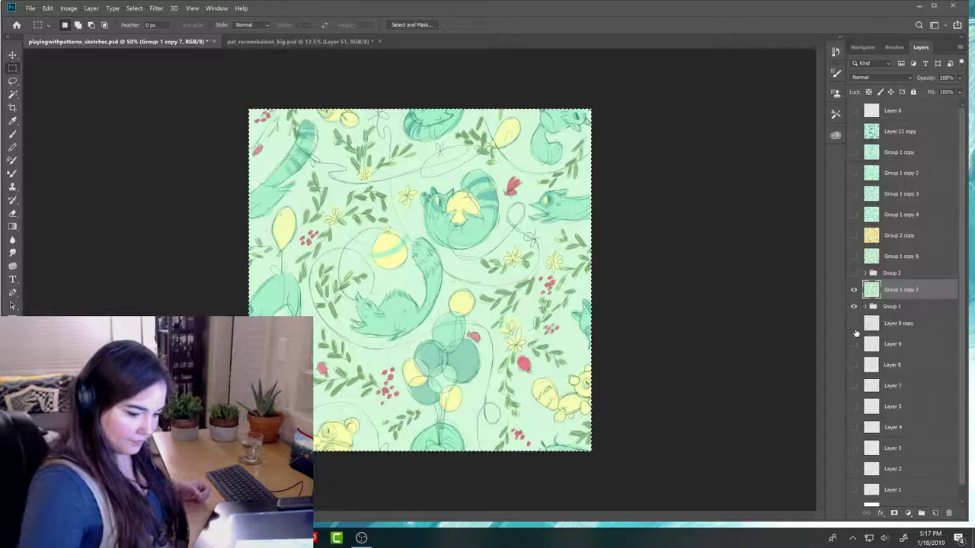
- Hide Group 1 copy 7, expand Group 1 and make Layer 12 copy active
{"action": "left_click", "coordinate": [854, 306]}
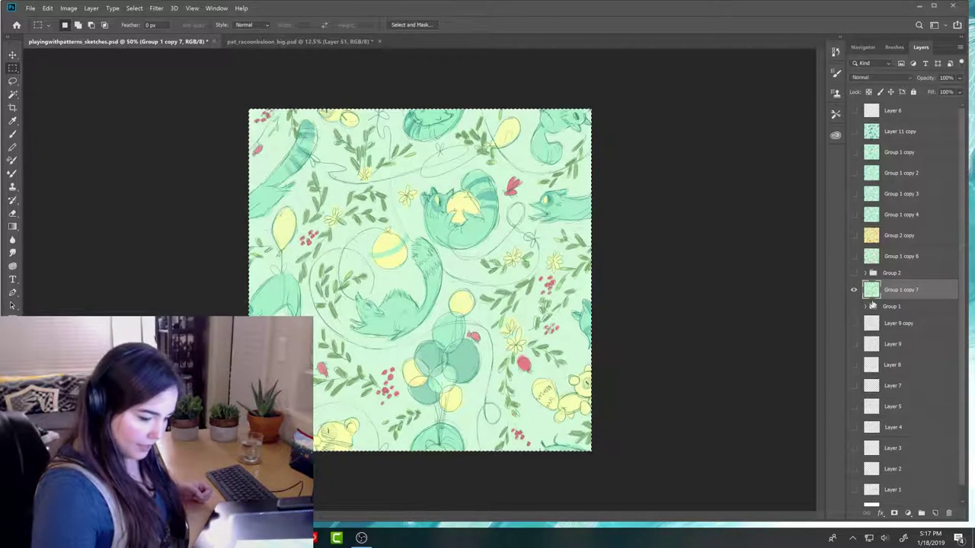
{"action": "left_click", "coordinate": [853, 307], "text": "alt"}
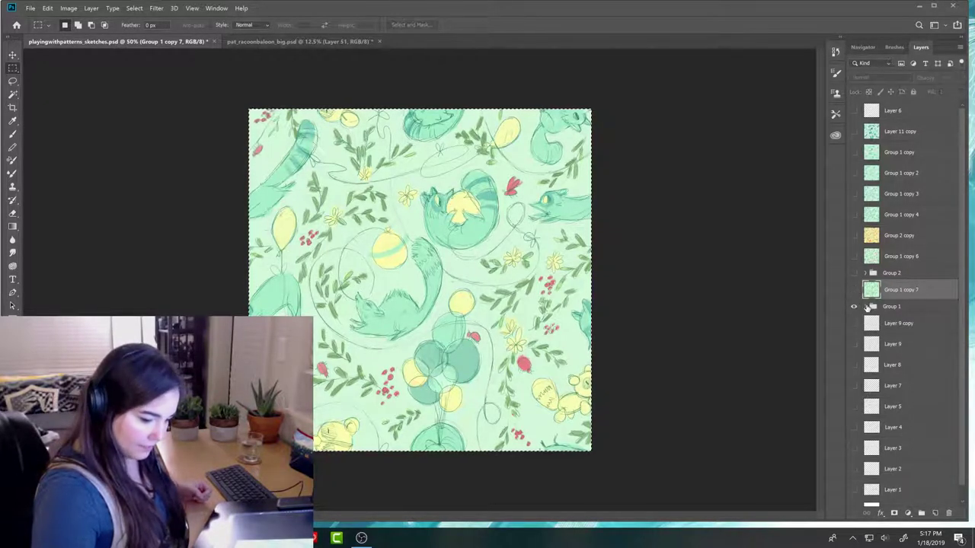
{"action": "left_click", "coordinate": [873, 306]}
{"action": "left_click", "coordinate": [907, 367]}
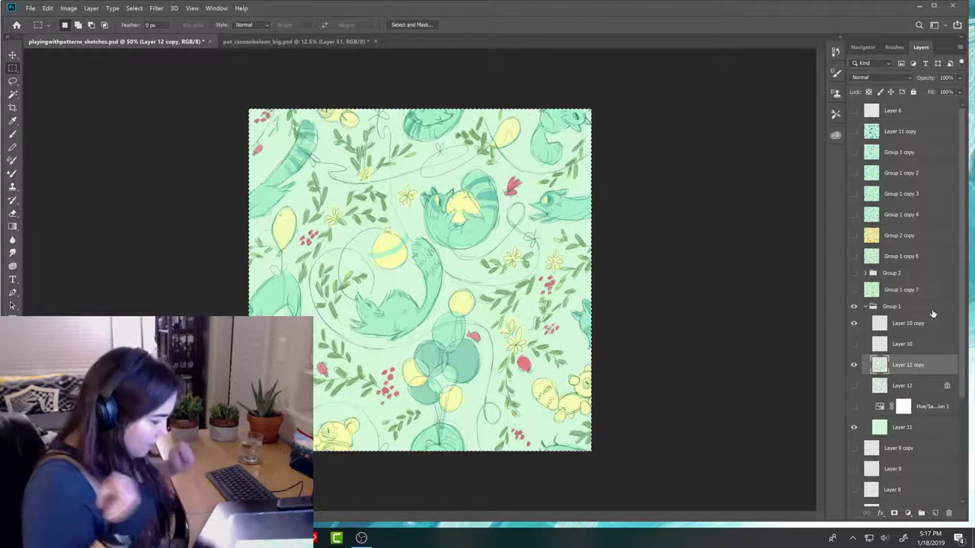
{"action": "left_click", "coordinate": [854, 366]}
{"action": "left_click", "coordinate": [854, 365]}
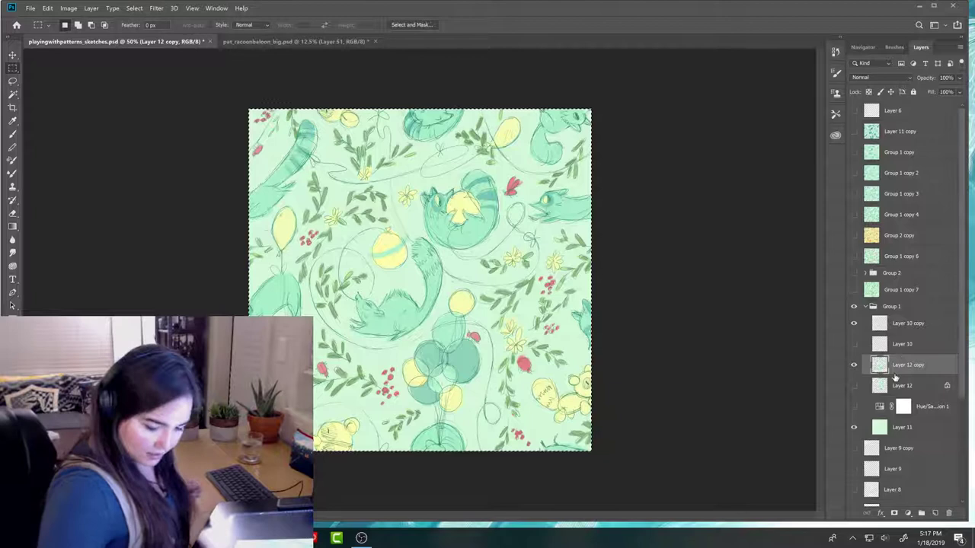
{"action": "key", "text": "l"}
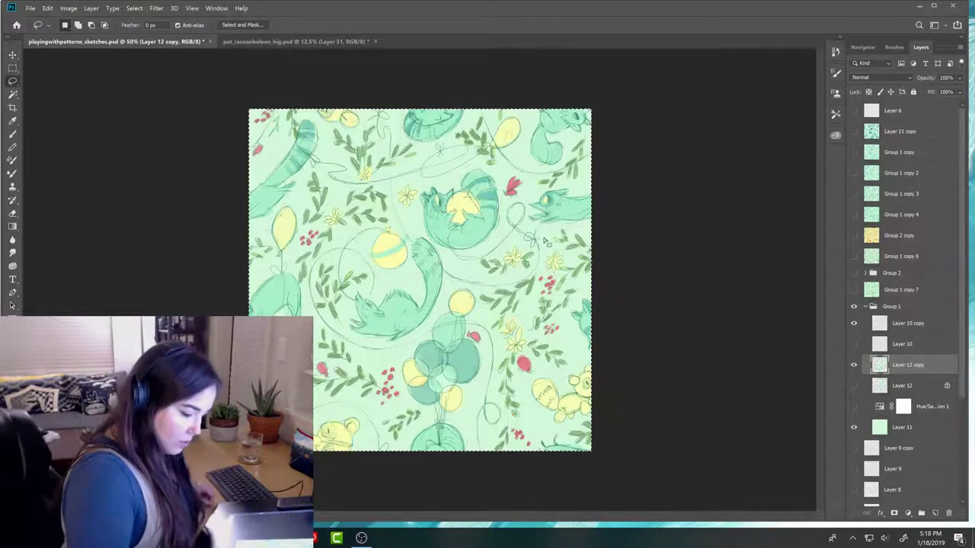
- Clear the old selection and lasso the foliage along the tile's right and top edges
{"action": "left_click_drag", "start_coordinate": [547, 237], "coordinate": [530, 234]}
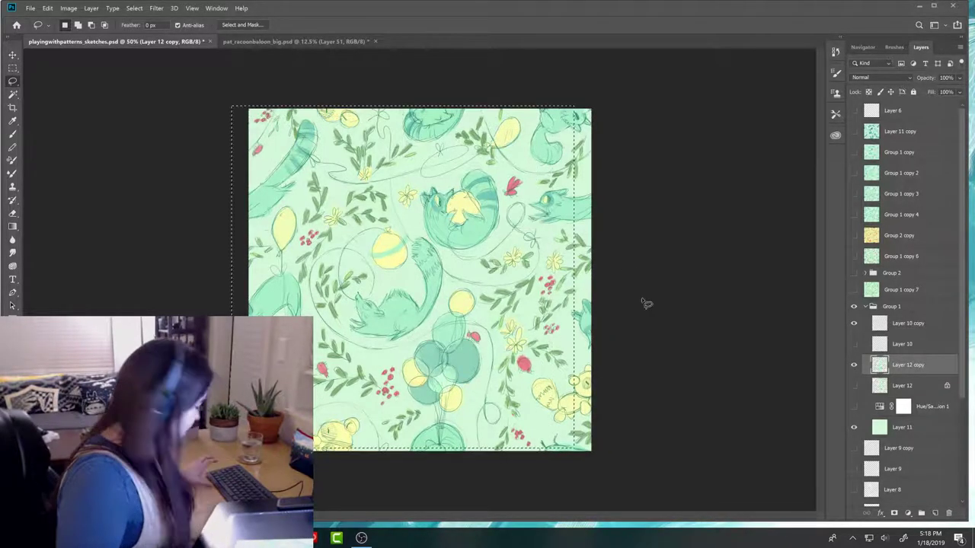
{"action": "key", "text": "ctrl+d"}
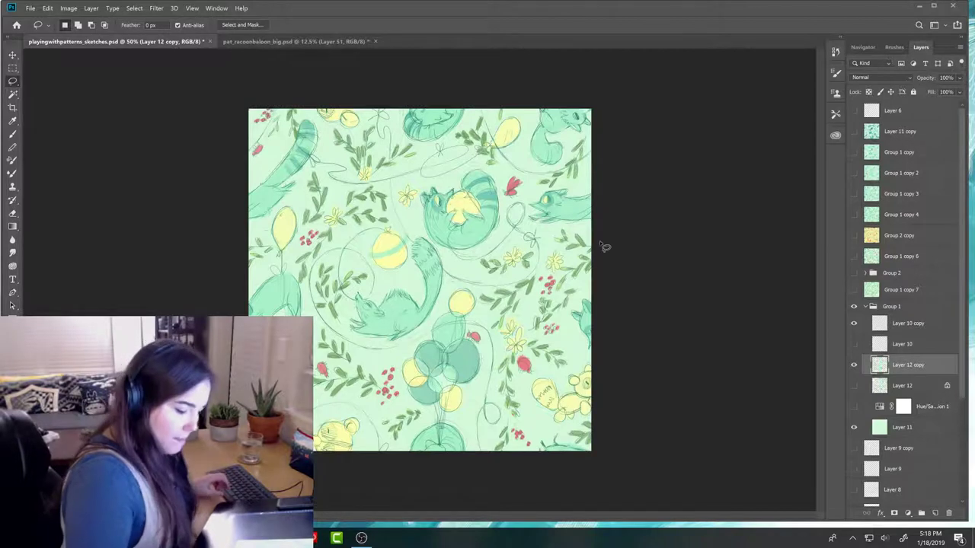
{"action": "mouse_move", "coordinate": [591, 237]}
{"action": "left_mouse_down"}
{"action": "mouse_move", "coordinate": [540, 228]}
{"action": "mouse_move", "coordinate": [477, 260]}
{"action": "mouse_move", "coordinate": [495, 392]}
{"action": "mouse_move", "coordinate": [511, 424]}
{"action": "mouse_move", "coordinate": [499, 426]}
{"action": "mouse_move", "coordinate": [487, 452]}
{"action": "mouse_move", "coordinate": [500, 467]}
{"action": "mouse_move", "coordinate": [529, 466]}
{"action": "mouse_move", "coordinate": [535, 436]}
{"action": "mouse_move", "coordinate": [522, 395]}
{"action": "mouse_move", "coordinate": [539, 374]}
{"action": "mouse_move", "coordinate": [568, 375]}
{"action": "mouse_move", "coordinate": [578, 355]}
{"action": "mouse_move", "coordinate": [571, 308]}
{"action": "mouse_move", "coordinate": [632, 232]}
{"action": "left_mouse_up"}
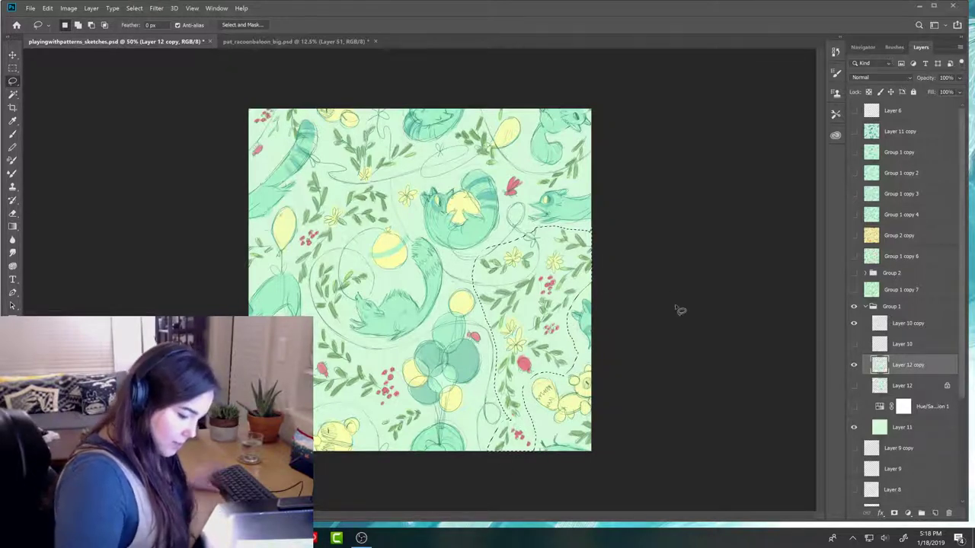
{"action": "mouse_move", "coordinate": [594, 136]}
{"action": "left_mouse_down"}
{"action": "mouse_move", "coordinate": [533, 184]}
{"action": "mouse_move", "coordinate": [540, 192]}
{"action": "mouse_move", "coordinate": [586, 178]}
{"action": "mouse_move", "coordinate": [614, 131]}
{"action": "left_mouse_up"}
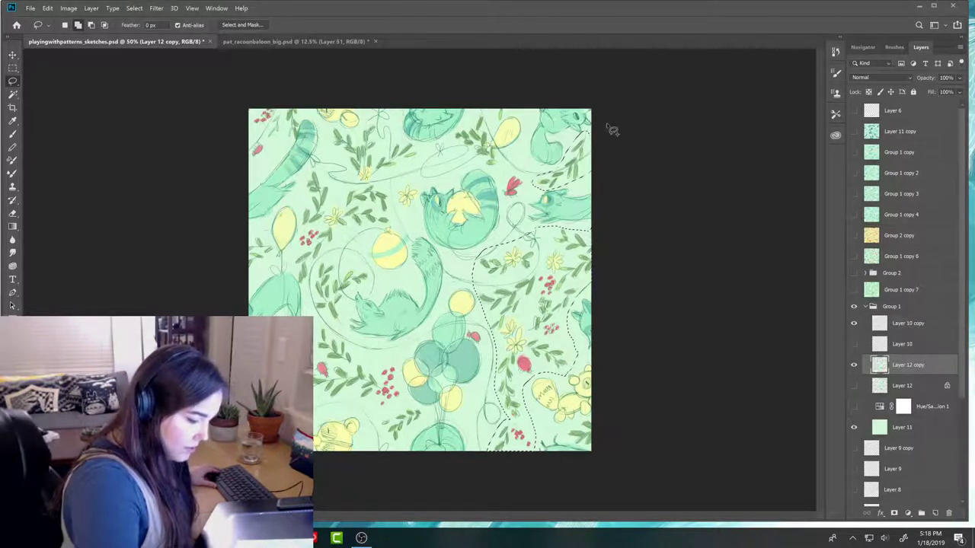
{"action": "left_click_drag", "start_coordinate": [527, 182], "coordinate": [533, 187]}
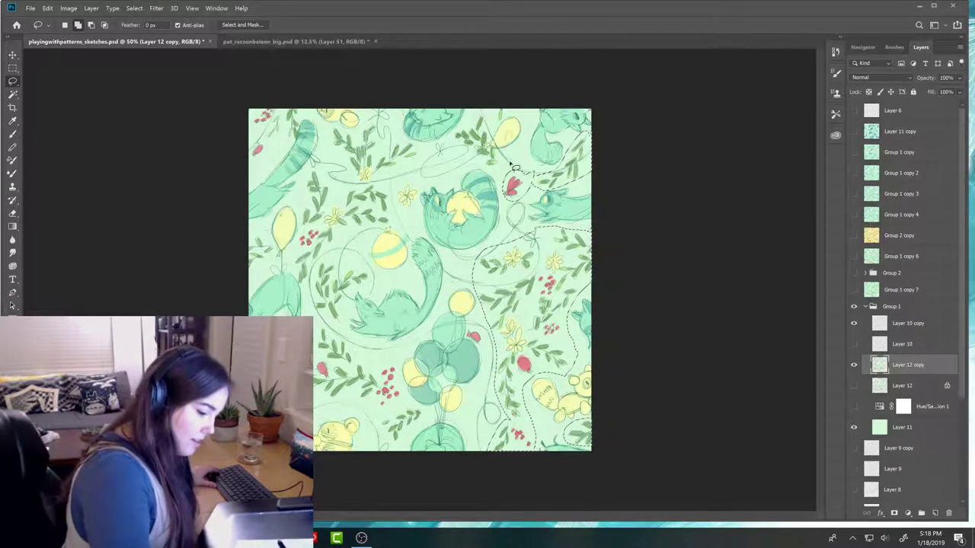
{"action": "left_click_drag", "start_coordinate": [515, 167], "coordinate": [503, 157]}
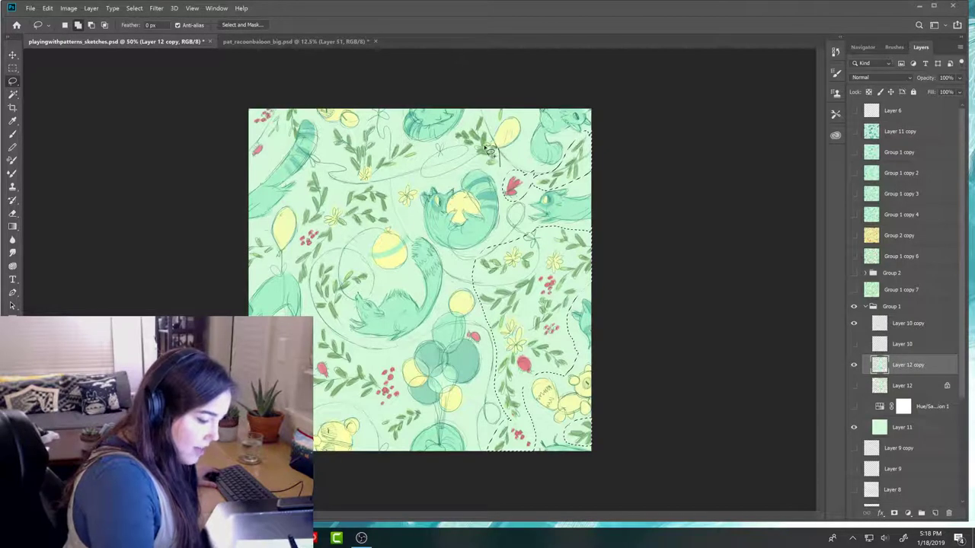
{"action": "left_click_drag", "start_coordinate": [458, 135], "coordinate": [459, 156]}
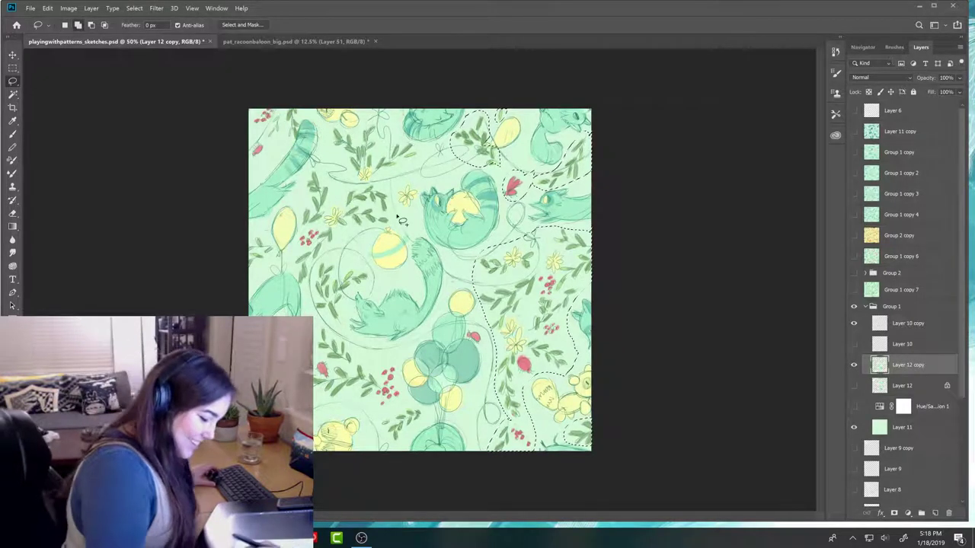
- Add the central and top-left foliage patches to the selection and copy it to a new layer
{"action": "mouse_move", "coordinate": [376, 226]}
{"action": "left_mouse_down"}
{"action": "mouse_move", "coordinate": [419, 213]}
{"action": "mouse_move", "coordinate": [425, 193]}
{"action": "mouse_move", "coordinate": [413, 168]}
{"action": "left_mouse_up"}
{"action": "left_click_drag", "start_coordinate": [394, 131], "coordinate": [332, 149]}
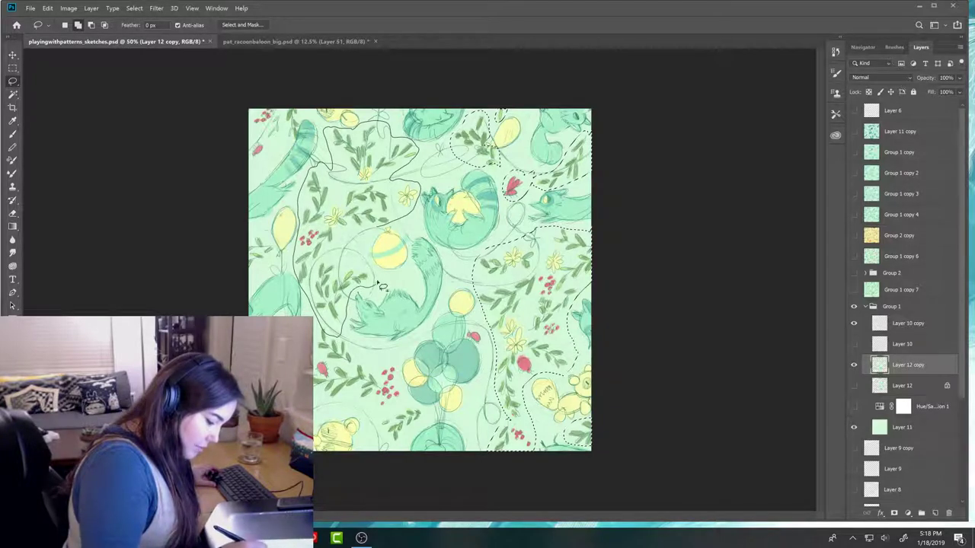
{"action": "left_click_drag", "start_coordinate": [353, 253], "coordinate": [352, 251]}
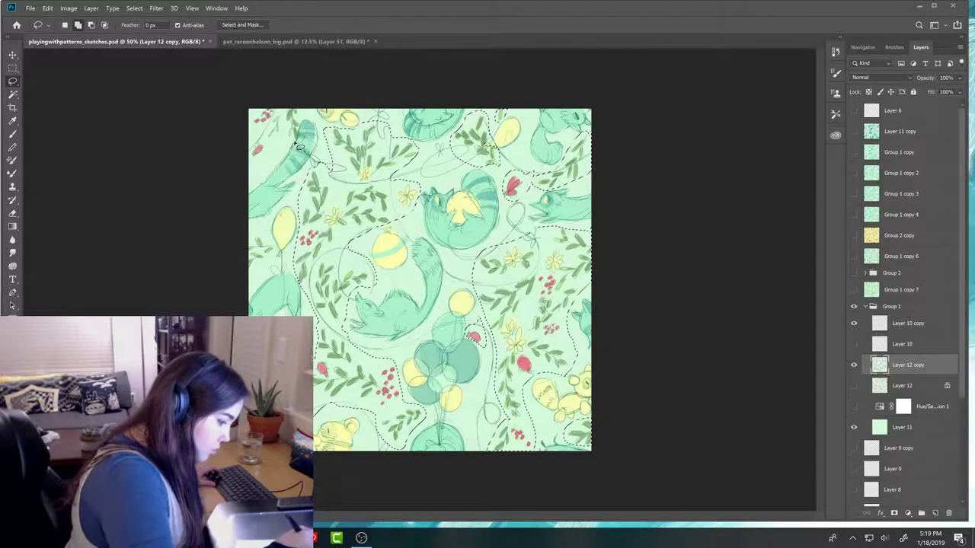
{"action": "mouse_move", "coordinate": [299, 149]}
{"action": "left_mouse_down"}
{"action": "mouse_move", "coordinate": [252, 98]}
{"action": "mouse_move", "coordinate": [239, 191]}
{"action": "mouse_move", "coordinate": [251, 186]}
{"action": "left_mouse_up"}
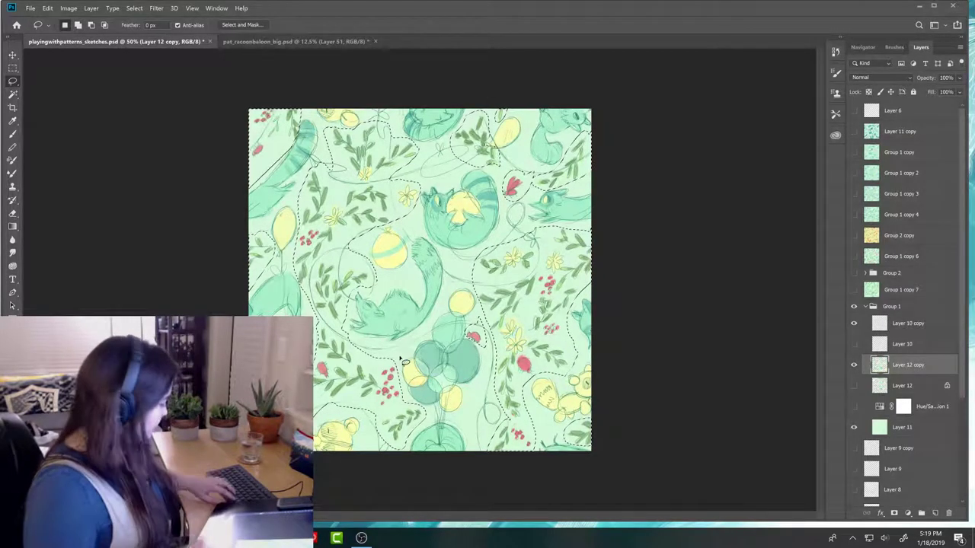
{"action": "key", "text": "ctrl+j"}
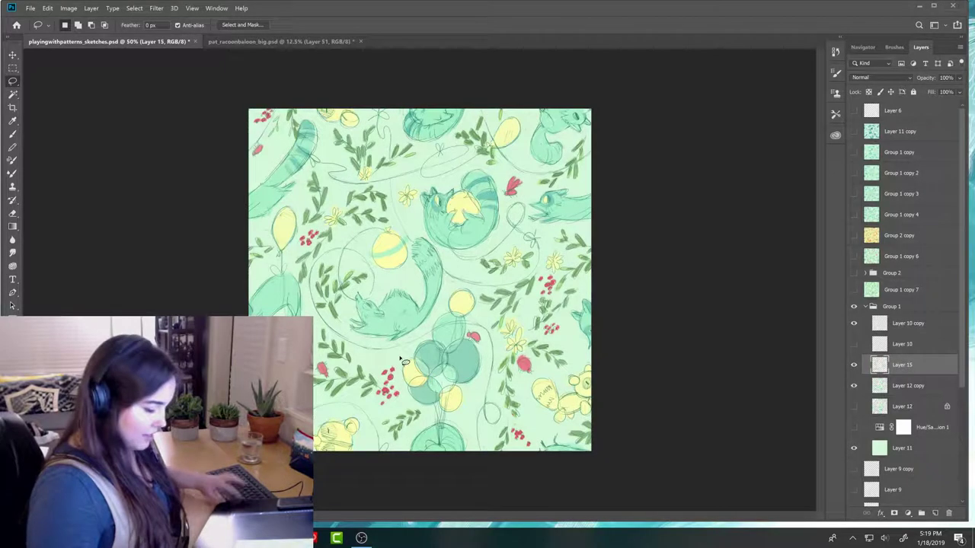
- Toggle Layer 12 copy and Layer 15 to check the separated foliage, leaving both visible
{"action": "left_click", "coordinate": [854, 385]}
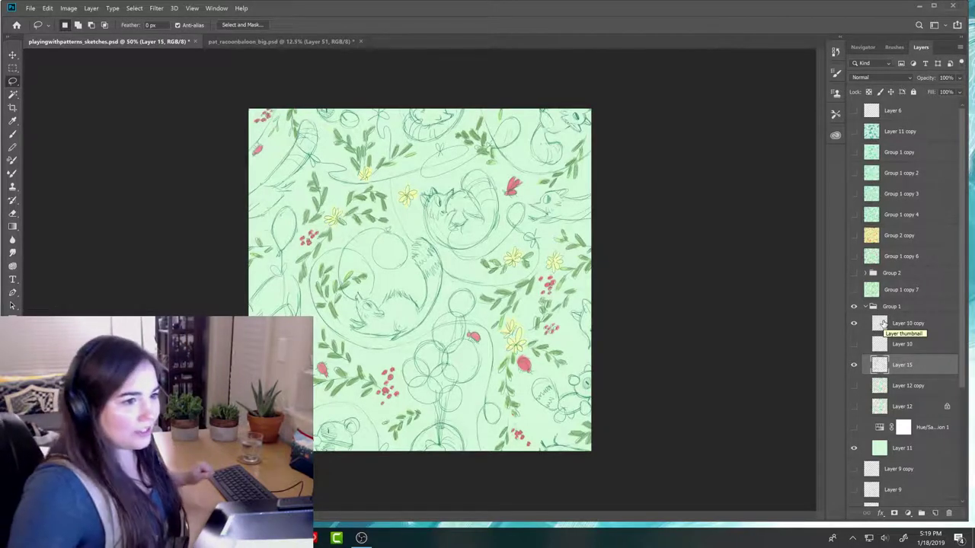
{"action": "left_click", "coordinate": [856, 367]}
{"action": "left_click", "coordinate": [855, 368]}
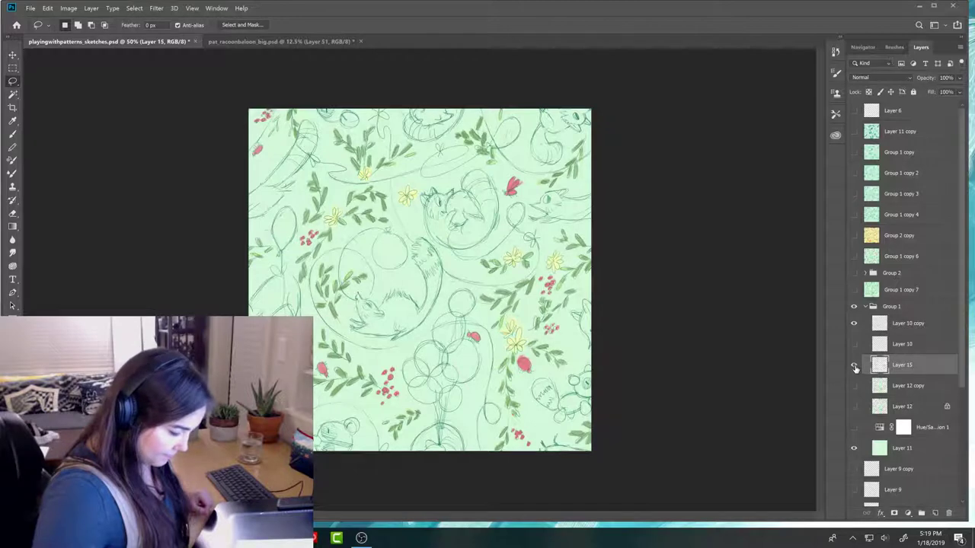
{"action": "left_click", "coordinate": [889, 395]}
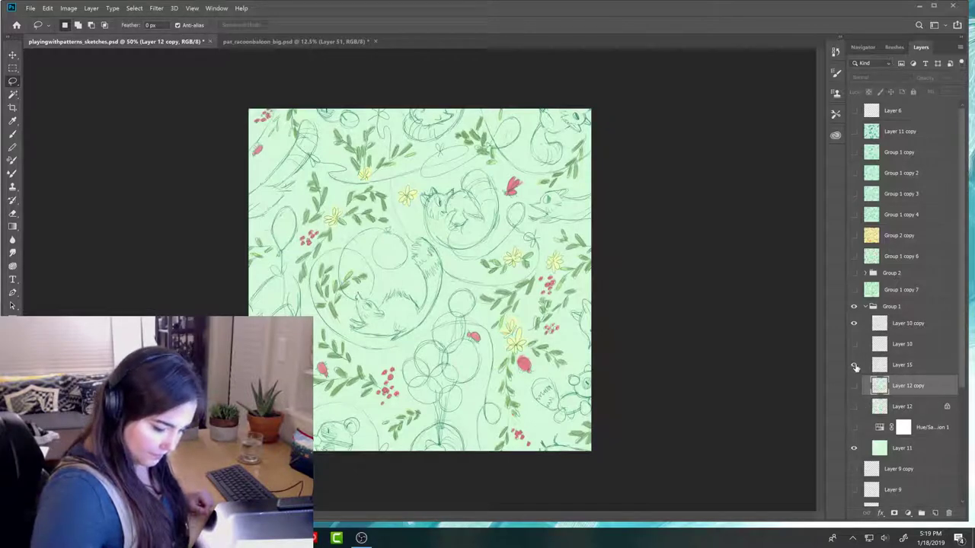
{"action": "left_click", "coordinate": [853, 386]}
{"action": "left_click", "coordinate": [854, 386]}
{"action": "left_click", "coordinate": [853, 386]}
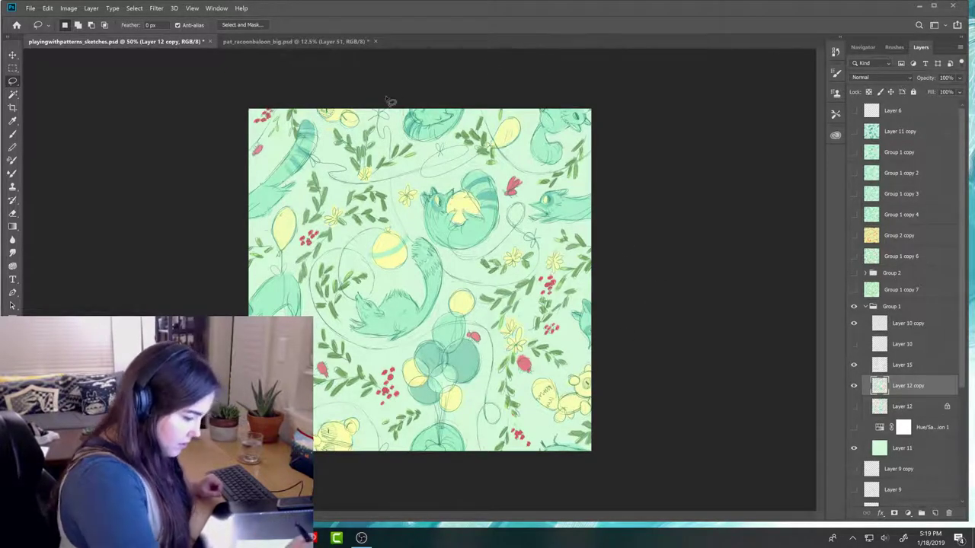
- Lasso the raccoons and balloons across the top, left and centre of the tile
{"action": "mouse_move", "coordinate": [401, 112]}
{"action": "left_mouse_down"}
{"action": "mouse_move", "coordinate": [409, 143]}
{"action": "mouse_move", "coordinate": [439, 151]}
{"action": "mouse_move", "coordinate": [473, 96]}
{"action": "left_mouse_up"}
{"action": "mouse_move", "coordinate": [329, 158]}
{"action": "left_mouse_down"}
{"action": "mouse_move", "coordinate": [319, 119]}
{"action": "mouse_move", "coordinate": [307, 114]}
{"action": "mouse_move", "coordinate": [284, 155]}
{"action": "mouse_move", "coordinate": [246, 190]}
{"action": "mouse_move", "coordinate": [243, 222]}
{"action": "mouse_move", "coordinate": [275, 214]}
{"action": "mouse_move", "coordinate": [329, 159]}
{"action": "left_mouse_up"}
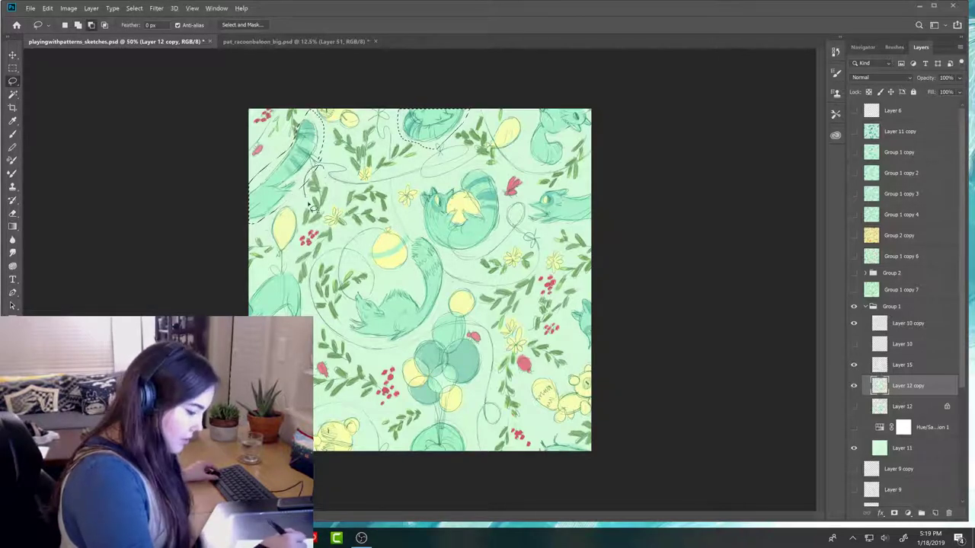
{"action": "mouse_move", "coordinate": [336, 171]}
{"action": "left_mouse_down"}
{"action": "mouse_move", "coordinate": [299, 223]}
{"action": "mouse_move", "coordinate": [296, 203]}
{"action": "mouse_move", "coordinate": [280, 209]}
{"action": "mouse_move", "coordinate": [275, 254]}
{"action": "mouse_move", "coordinate": [254, 291]}
{"action": "left_mouse_up"}
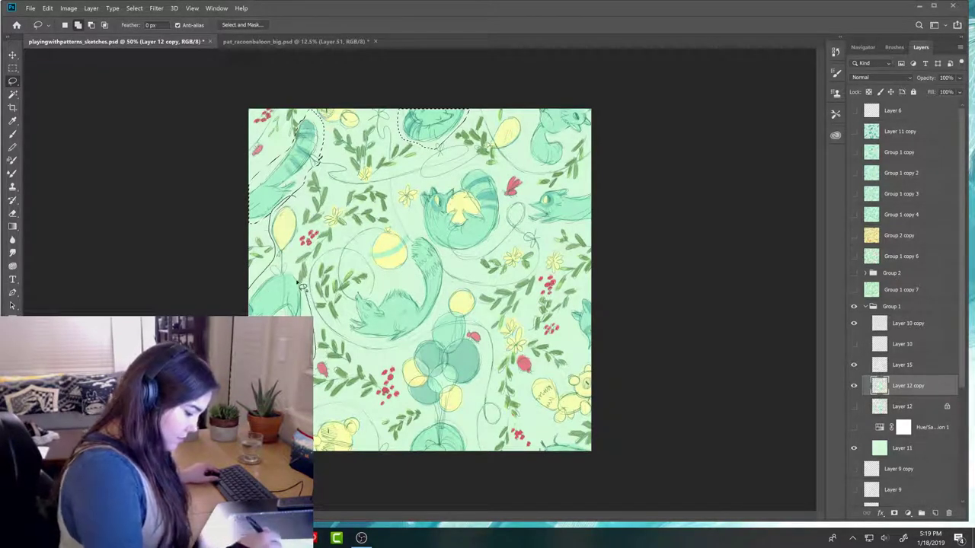
{"action": "left_click_drag", "start_coordinate": [303, 227], "coordinate": [313, 179]}
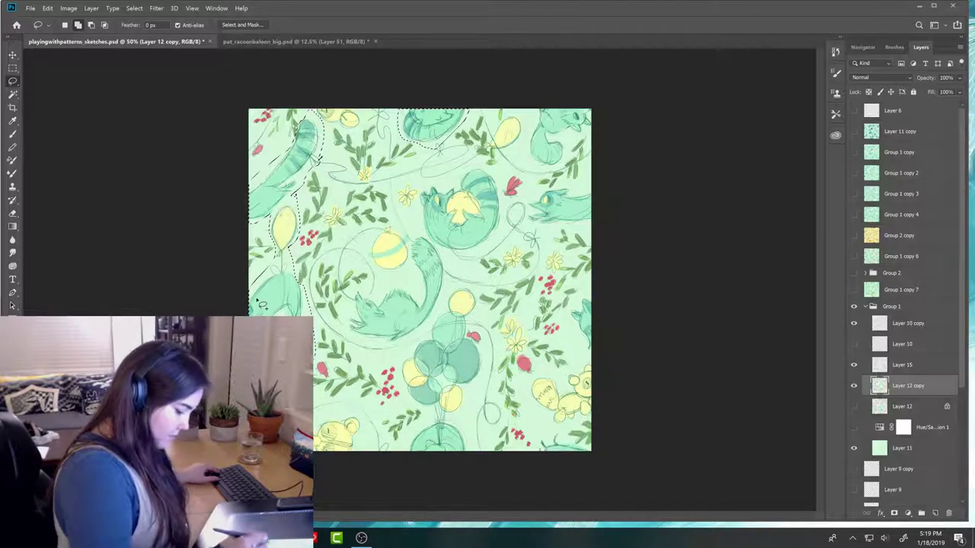
{"action": "mouse_move", "coordinate": [313, 416]}
{"action": "left_mouse_down"}
{"action": "mouse_move", "coordinate": [366, 424]}
{"action": "mouse_move", "coordinate": [349, 487]}
{"action": "left_mouse_up"}
{"action": "mouse_move", "coordinate": [400, 355]}
{"action": "left_mouse_down"}
{"action": "mouse_move", "coordinate": [400, 383]}
{"action": "mouse_move", "coordinate": [427, 411]}
{"action": "mouse_move", "coordinate": [408, 457]}
{"action": "mouse_move", "coordinate": [437, 481]}
{"action": "mouse_move", "coordinate": [466, 477]}
{"action": "mouse_move", "coordinate": [488, 396]}
{"action": "left_mouse_up"}
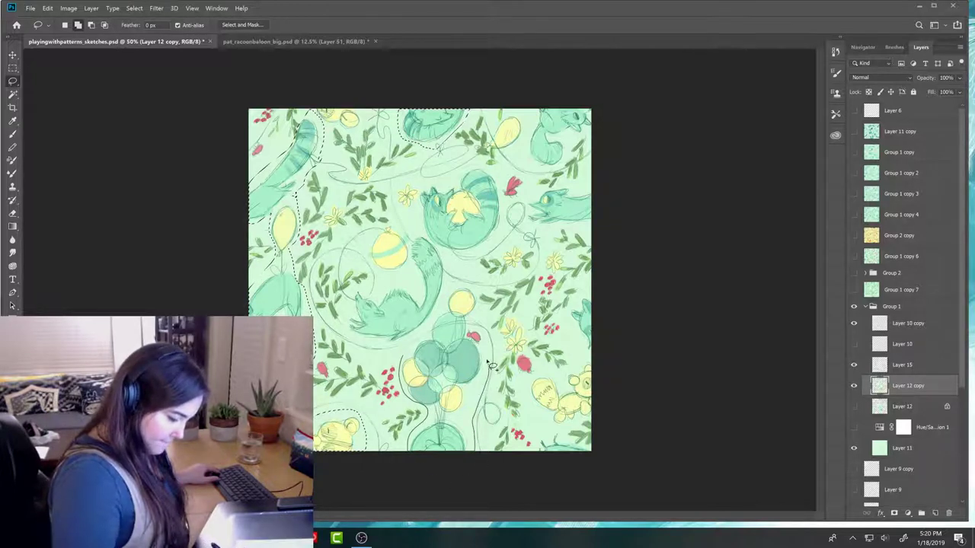
{"action": "mouse_move", "coordinate": [480, 315]}
{"action": "left_mouse_down"}
{"action": "mouse_move", "coordinate": [467, 288]}
{"action": "mouse_move", "coordinate": [441, 315]}
{"action": "left_mouse_up"}
{"action": "left_click_drag", "start_coordinate": [409, 353], "coordinate": [402, 355]}
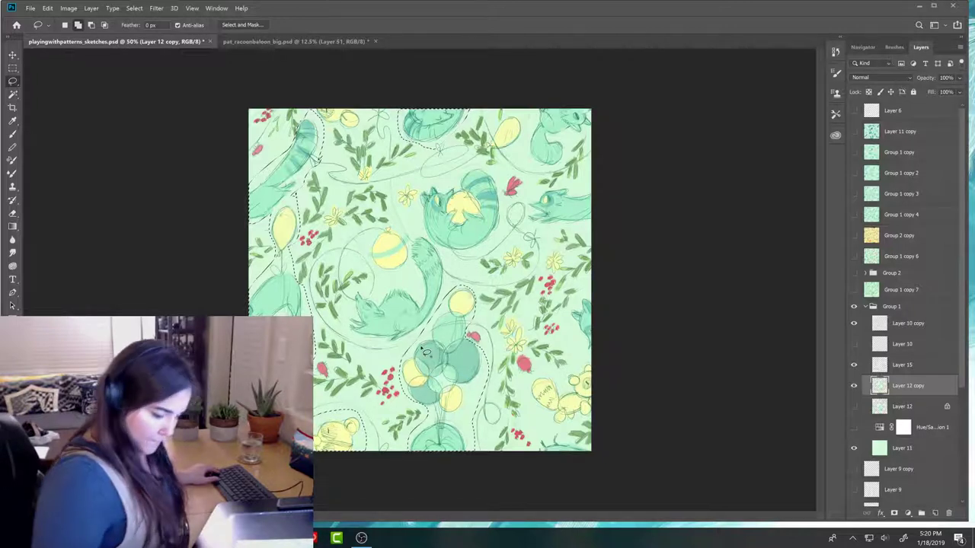
{"action": "mouse_move", "coordinate": [390, 226]}
{"action": "left_mouse_down"}
{"action": "mouse_move", "coordinate": [371, 241]}
{"action": "mouse_move", "coordinate": [374, 285]}
{"action": "mouse_move", "coordinate": [350, 297]}
{"action": "mouse_move", "coordinate": [345, 319]}
{"action": "mouse_move", "coordinate": [356, 344]}
{"action": "mouse_move", "coordinate": [400, 350]}
{"action": "mouse_move", "coordinate": [440, 309]}
{"action": "mouse_move", "coordinate": [447, 257]}
{"action": "mouse_move", "coordinate": [464, 259]}
{"action": "mouse_move", "coordinate": [501, 231]}
{"action": "mouse_move", "coordinate": [492, 173]}
{"action": "mouse_move", "coordinate": [461, 167]}
{"action": "mouse_move", "coordinate": [422, 187]}
{"action": "mouse_move", "coordinate": [393, 227]}
{"action": "left_mouse_up"}
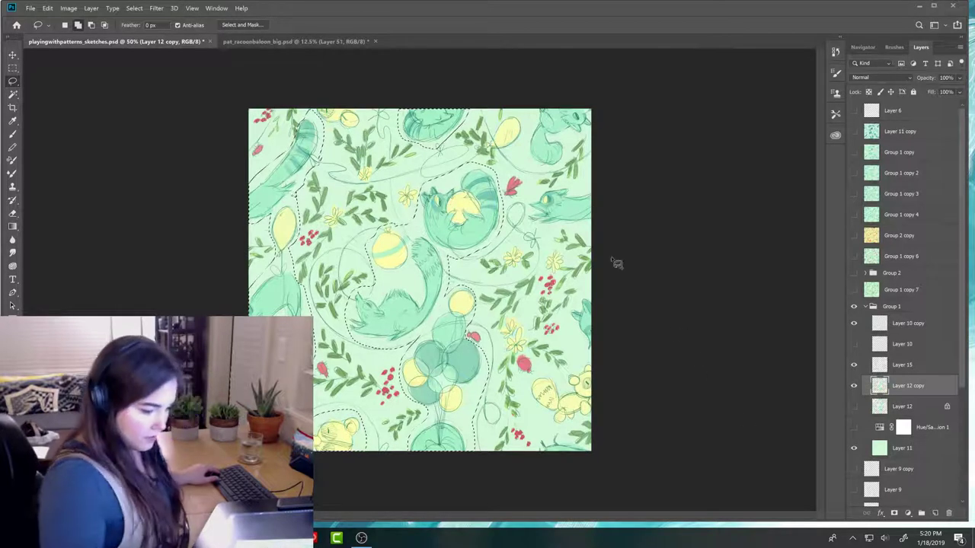
- Add the right-side and bottom-right creatures to the selection and copy them to Layer 16
{"action": "left_click_drag", "start_coordinate": [592, 189], "coordinate": [531, 204]}
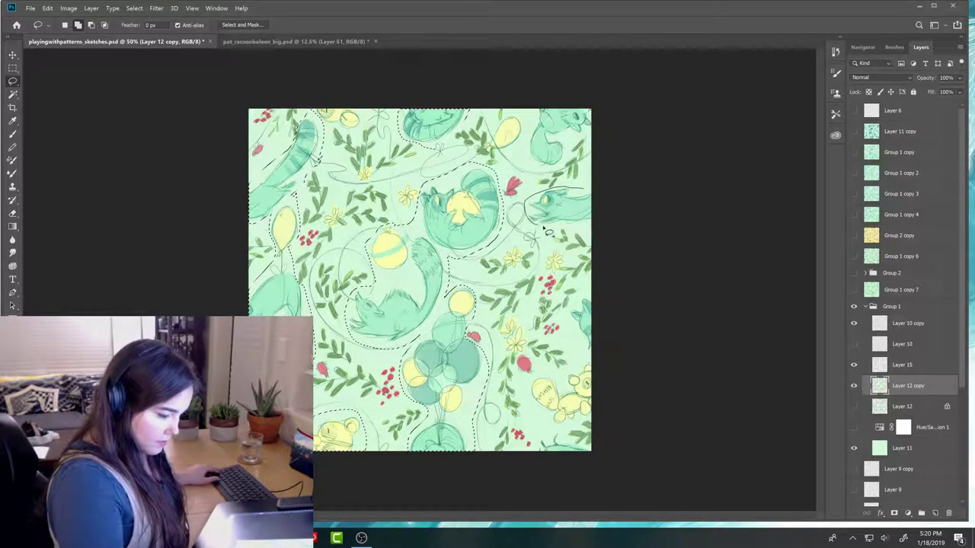
{"action": "left_click_drag", "start_coordinate": [592, 227], "coordinate": [618, 180]}
{"action": "left_click_drag", "start_coordinate": [542, 111], "coordinate": [531, 164]}
{"action": "left_click_drag", "start_coordinate": [581, 143], "coordinate": [624, 94]}
{"action": "mouse_move", "coordinate": [564, 373]}
{"action": "left_mouse_down"}
{"action": "mouse_move", "coordinate": [531, 385]}
{"action": "mouse_move", "coordinate": [543, 423]}
{"action": "left_mouse_up"}
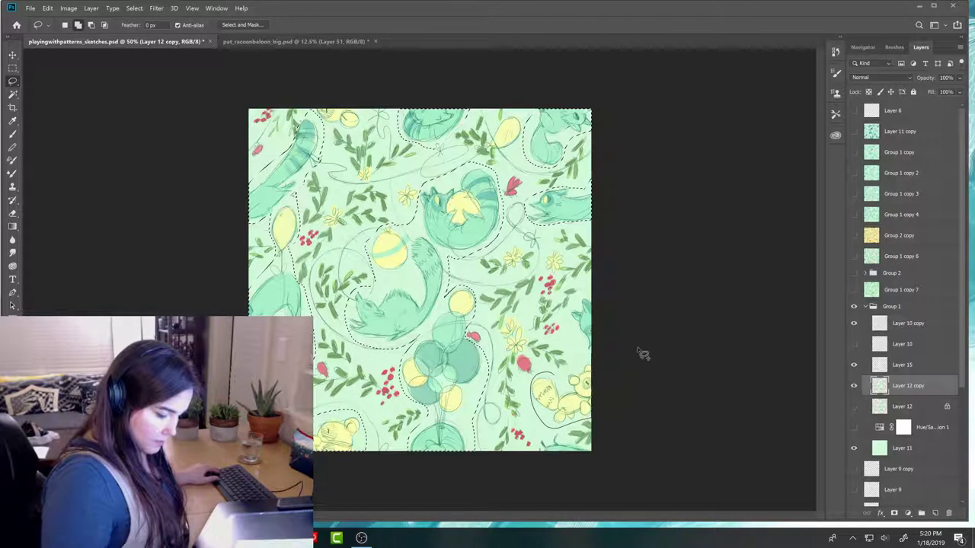
{"action": "mouse_move", "coordinate": [592, 301]}
{"action": "left_mouse_down"}
{"action": "mouse_move", "coordinate": [566, 325]}
{"action": "mouse_move", "coordinate": [593, 357]}
{"action": "left_mouse_up"}
{"action": "mouse_move", "coordinate": [555, 465]}
{"action": "left_mouse_down"}
{"action": "mouse_move", "coordinate": [540, 450]}
{"action": "mouse_move", "coordinate": [573, 445]}
{"action": "mouse_move", "coordinate": [590, 483]}
{"action": "mouse_move", "coordinate": [605, 483]}
{"action": "left_mouse_up"}
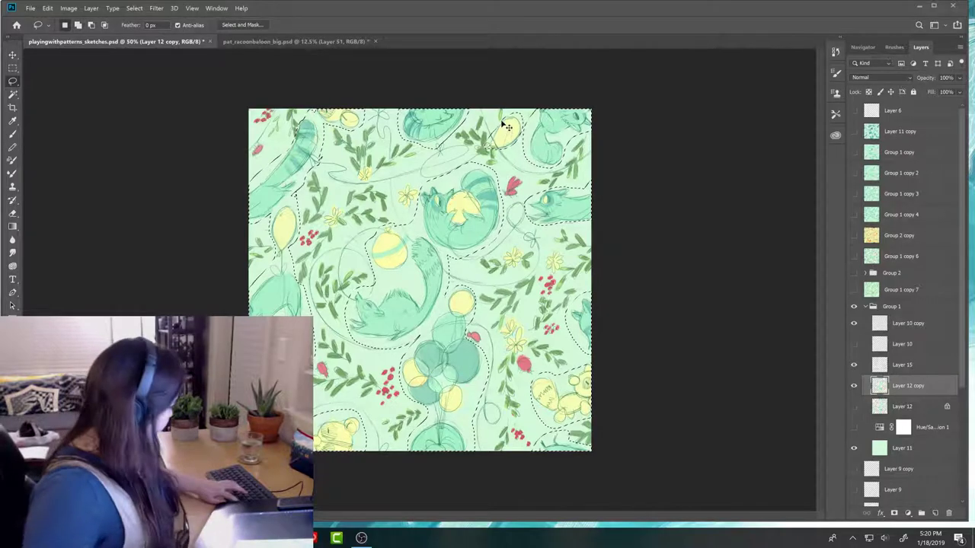
{"action": "key", "text": "ctrl+j"}
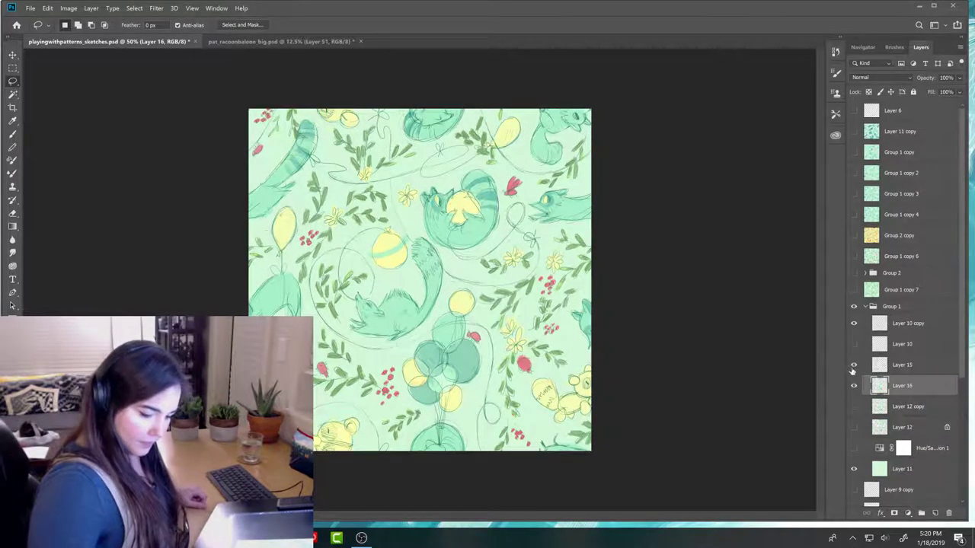
- Compare Layers 15 and 16, leaving Layer 15 hidden, Layer 16 shown and sketch lines off
{"action": "left_click", "coordinate": [854, 386]}
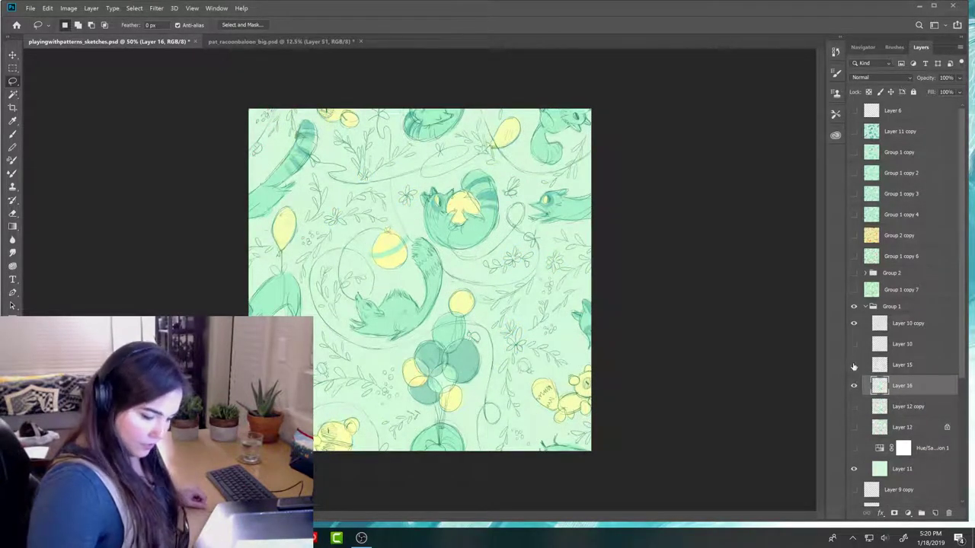
{"action": "left_click", "coordinate": [854, 364]}
{"action": "left_click", "coordinate": [854, 386]}
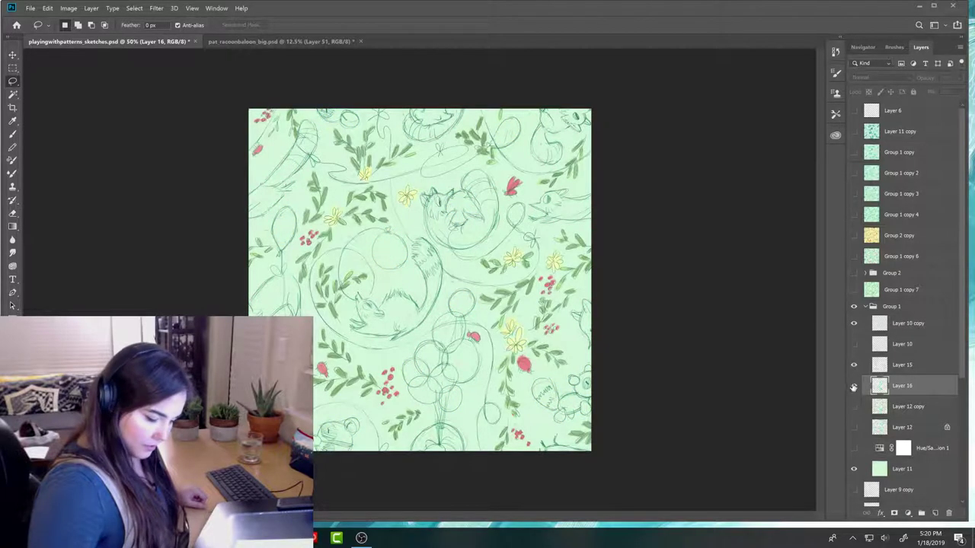
{"action": "left_click", "coordinate": [854, 386]}
{"action": "left_click", "coordinate": [853, 365]}
{"action": "left_click", "coordinate": [854, 386]}
{"action": "left_click", "coordinate": [853, 365]}
{"action": "left_click", "coordinate": [854, 386]}
{"action": "left_click", "coordinate": [853, 364]}
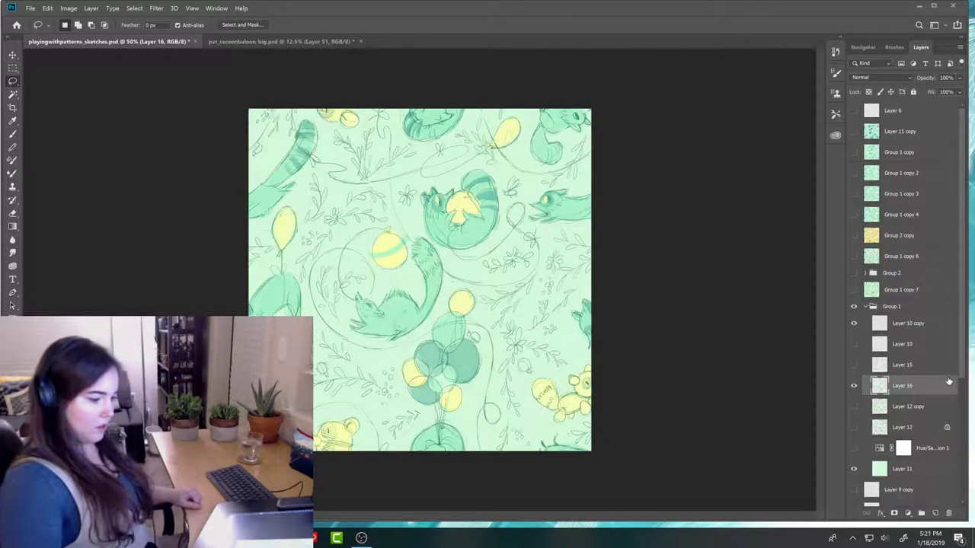
{"action": "left_click", "coordinate": [854, 324]}
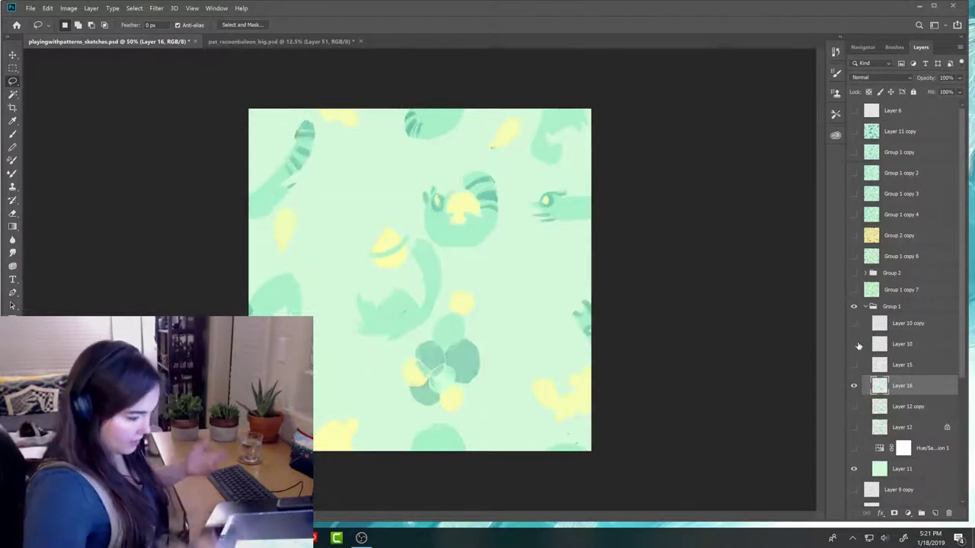
- Lasso the curled raccoon and balloon and rotate them to about -18 degrees
{"action": "mouse_move", "coordinate": [419, 230]}
{"action": "left_mouse_down"}
{"action": "mouse_move", "coordinate": [449, 268]}
{"action": "mouse_move", "coordinate": [442, 303]}
{"action": "mouse_move", "coordinate": [419, 336]}
{"action": "mouse_move", "coordinate": [377, 354]}
{"action": "mouse_move", "coordinate": [336, 288]}
{"action": "mouse_move", "coordinate": [390, 211]}
{"action": "left_mouse_up"}
{"action": "key", "text": "ctrl+t"}
{"action": "mouse_move", "coordinate": [472, 246]}
{"action": "left_mouse_down"}
{"action": "mouse_move", "coordinate": [446, 359]}
{"action": "mouse_move", "coordinate": [444, 252]}
{"action": "left_mouse_up"}
{"action": "key", "text": "Return"}
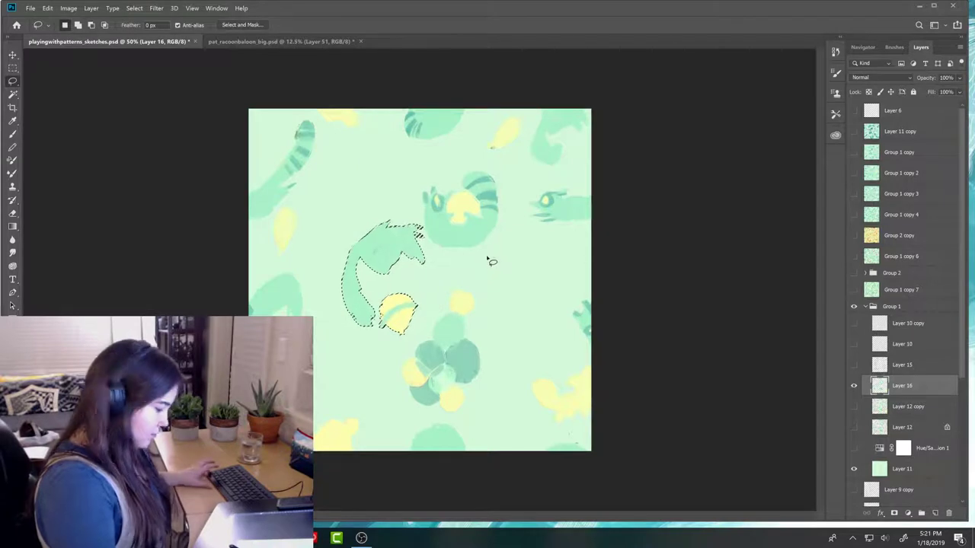
{"action": "key", "text": "ctrl+t"}
{"action": "key", "text": "Return"}
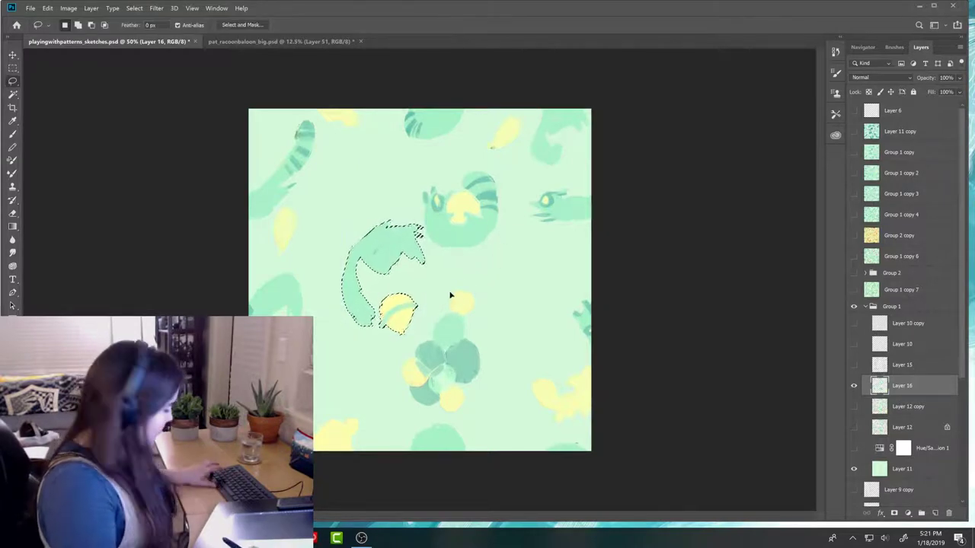
{"action": "key", "text": "ctrl+t"}
{"action": "mouse_move", "coordinate": [446, 298]}
{"action": "left_mouse_down"}
{"action": "mouse_move", "coordinate": [451, 246]}
{"action": "mouse_move", "coordinate": [425, 298]}
{"action": "left_mouse_up"}
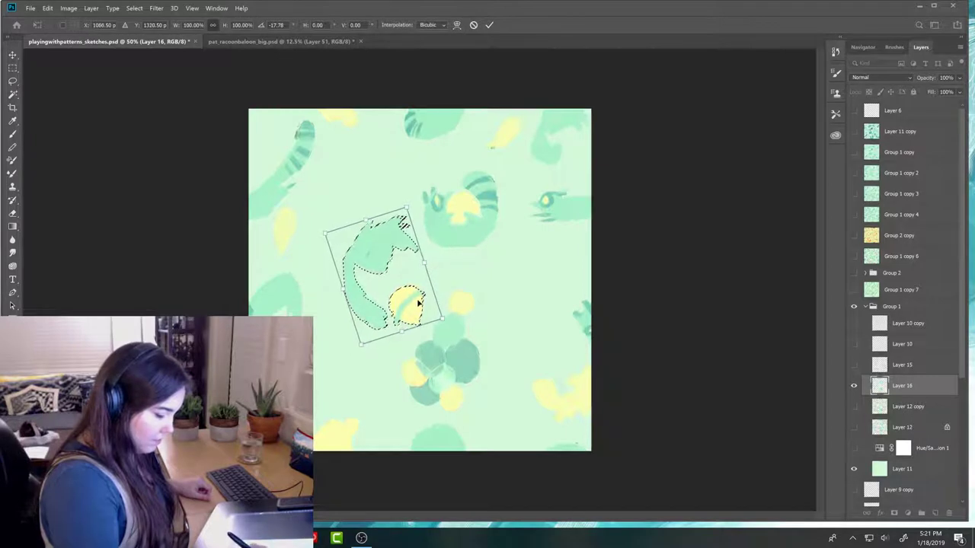
{"action": "key", "text": "Return"}
{"action": "key", "text": "ctrl+d"}
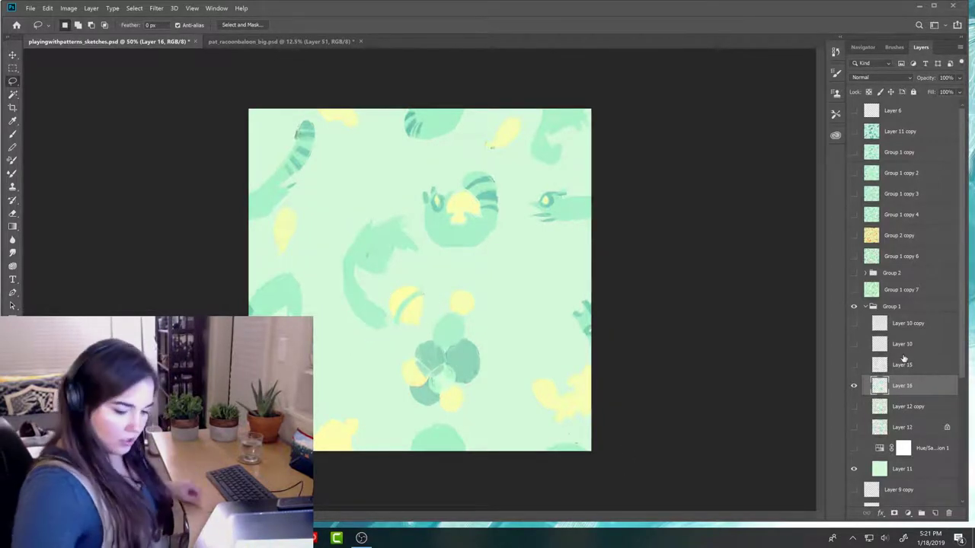
- Check the Layer 10 sketch, hide it again and show the leaves layer
{"action": "left_click", "coordinate": [854, 346]}
{"action": "left_click", "coordinate": [854, 344]}
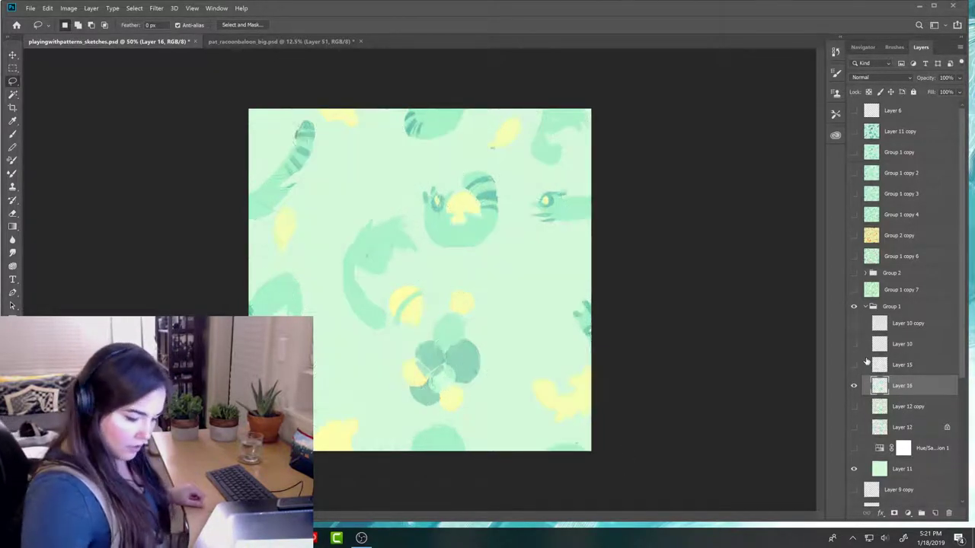
{"action": "left_click", "coordinate": [853, 364]}
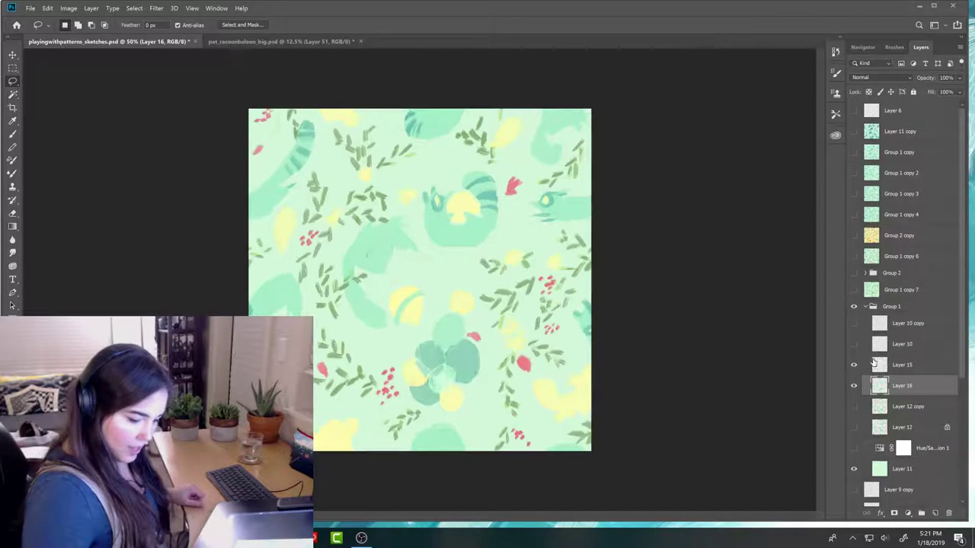
- Show the Layer 10 copy sketch with Layer 15 hidden and make Layer 10 copy active
{"action": "left_click", "coordinate": [853, 323]}
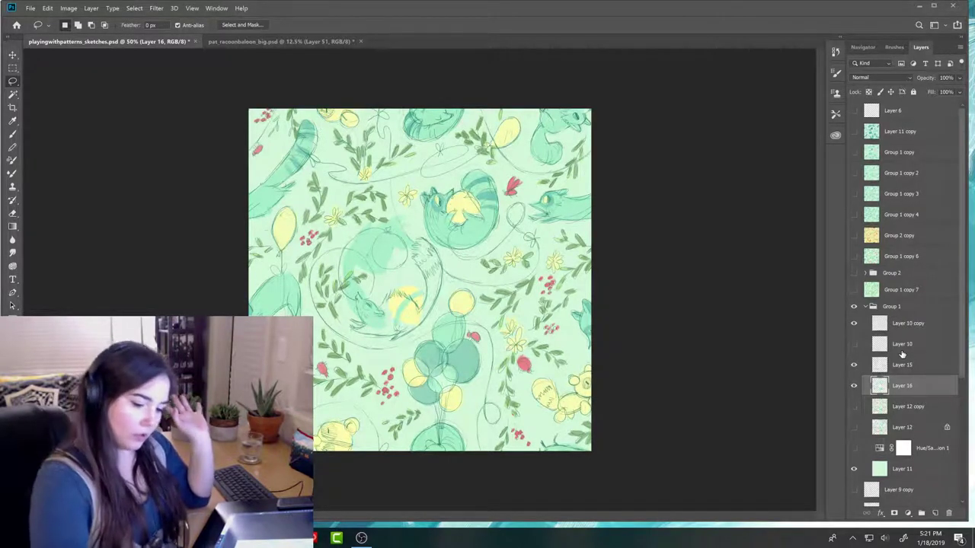
{"action": "left_click", "coordinate": [855, 367]}
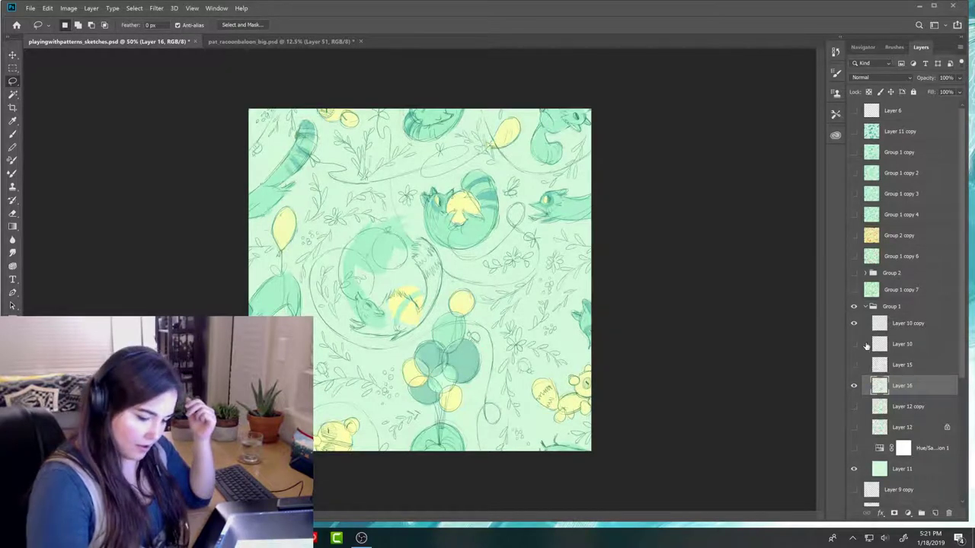
{"action": "left_click", "coordinate": [854, 345]}
{"action": "left_click", "coordinate": [855, 345]}
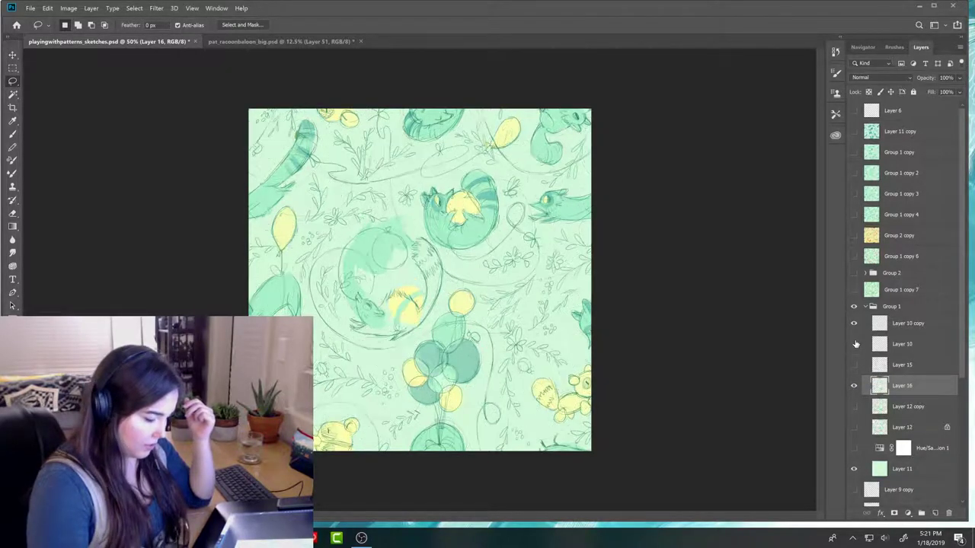
{"action": "left_click", "coordinate": [854, 324]}
{"action": "left_click", "coordinate": [877, 328]}
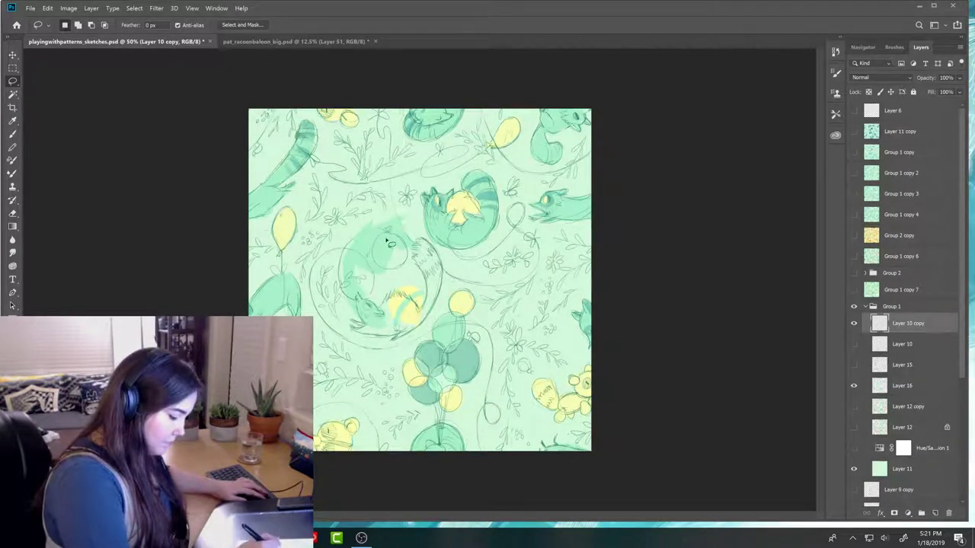
- Rotate the curled raccoon sketch about 160 degrees and nudge it right and down over its fill
{"action": "mouse_move", "coordinate": [396, 227]}
{"action": "left_mouse_down"}
{"action": "mouse_move", "coordinate": [442, 262]}
{"action": "mouse_move", "coordinate": [445, 296]}
{"action": "mouse_move", "coordinate": [411, 338]}
{"action": "mouse_move", "coordinate": [363, 345]}
{"action": "mouse_move", "coordinate": [318, 318]}
{"action": "mouse_move", "coordinate": [306, 291]}
{"action": "mouse_move", "coordinate": [322, 256]}
{"action": "mouse_move", "coordinate": [381, 222]}
{"action": "left_mouse_up"}
{"action": "key", "text": "ctrl+t"}
{"action": "mouse_move", "coordinate": [444, 246]}
{"action": "left_mouse_down"}
{"action": "mouse_move", "coordinate": [491, 245]}
{"action": "mouse_move", "coordinate": [339, 358]}
{"action": "mouse_move", "coordinate": [327, 339]}
{"action": "left_mouse_up"}
{"action": "mouse_move", "coordinate": [476, 244]}
{"action": "left_mouse_down"}
{"action": "mouse_move", "coordinate": [440, 274]}
{"action": "mouse_move", "coordinate": [495, 286]}
{"action": "left_mouse_up"}
{"action": "key", "text": "Return"}
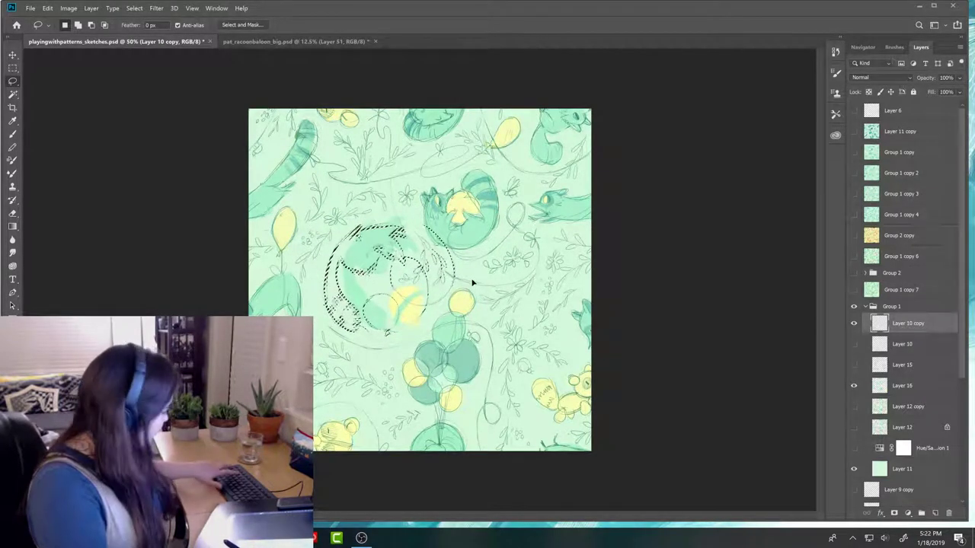
{"action": "key", "text": "ctrl+t"}
{"action": "mouse_move", "coordinate": [469, 279]}
{"action": "left_mouse_down"}
{"action": "mouse_move", "coordinate": [403, 298]}
{"action": "mouse_move", "coordinate": [432, 302]}
{"action": "left_mouse_up"}
{"action": "key", "text": "Return"}
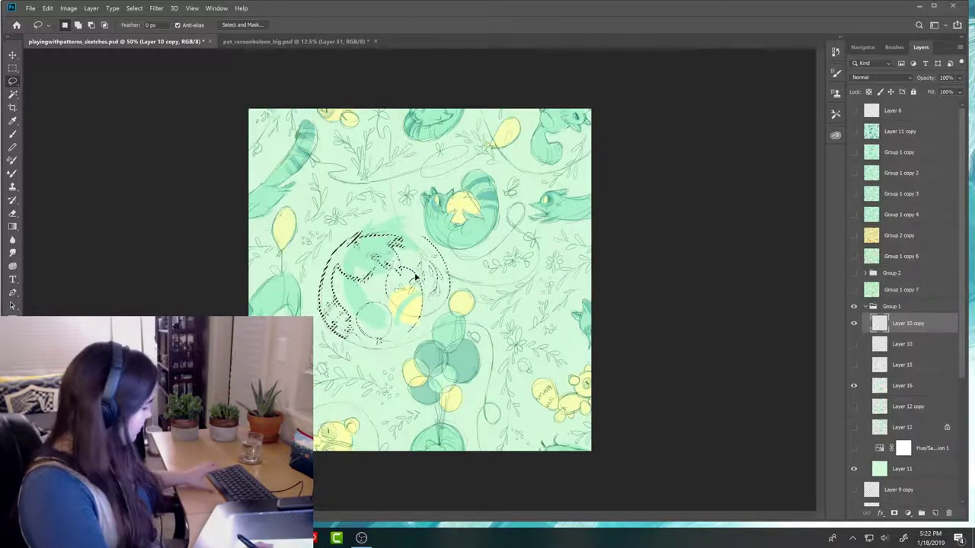
{"action": "key", "text": "v"}
{"action": "left_click_drag", "start_coordinate": [425, 280], "coordinate": [430, 285]}
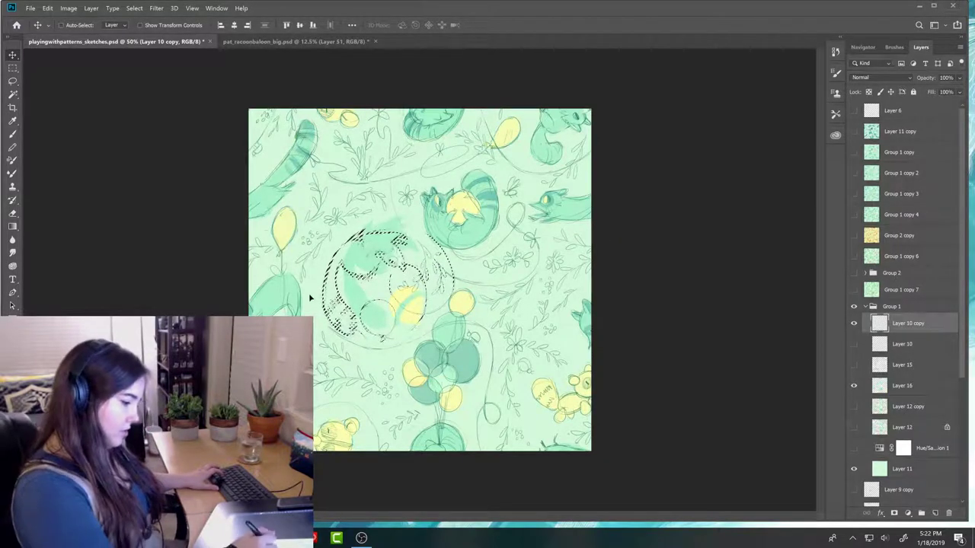
{"action": "key", "text": "ctrl+d"}
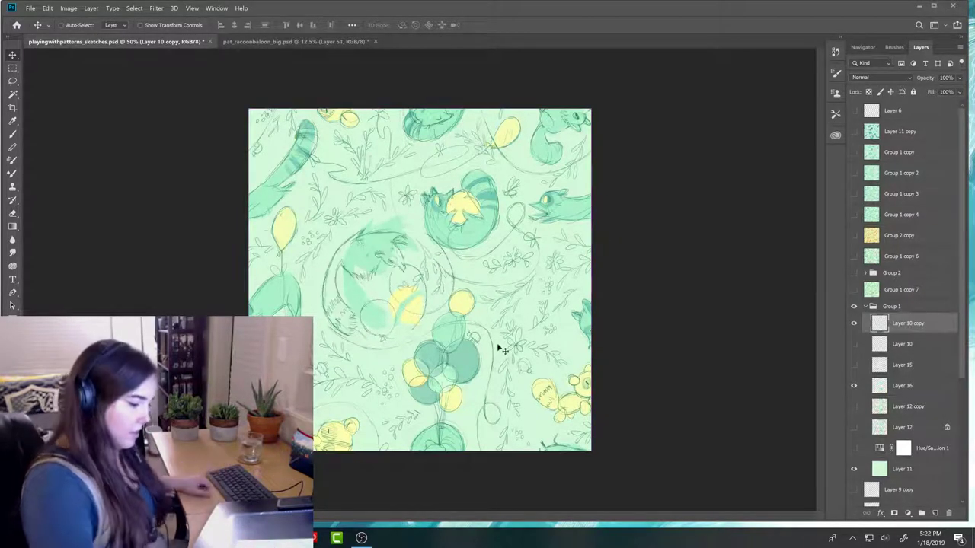
- On Layer 16, move the coloured raccoon and tilt it 11 degrees to match the sketch
{"action": "left_click", "coordinate": [907, 344]}
{"action": "left_click", "coordinate": [903, 385]}
{"action": "key", "text": "l"}
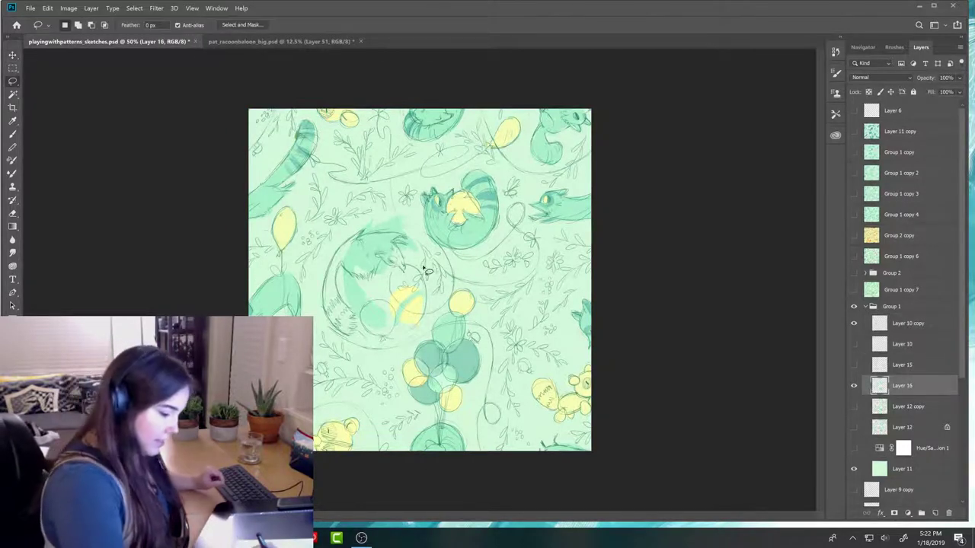
{"action": "mouse_move", "coordinate": [417, 220]}
{"action": "left_mouse_down"}
{"action": "mouse_move", "coordinate": [338, 240]}
{"action": "mouse_move", "coordinate": [334, 291]}
{"action": "mouse_move", "coordinate": [356, 327]}
{"action": "mouse_move", "coordinate": [423, 326]}
{"action": "mouse_move", "coordinate": [402, 308]}
{"action": "left_mouse_up"}
{"action": "key", "text": "v"}
{"action": "key", "text": "ctrl+t"}
{"action": "mouse_move", "coordinate": [464, 265]}
{"action": "left_mouse_down"}
{"action": "mouse_move", "coordinate": [466, 281]}
{"action": "mouse_move", "coordinate": [457, 271]}
{"action": "left_mouse_up"}
{"action": "left_click_drag", "start_coordinate": [398, 294], "coordinate": [403, 288]}
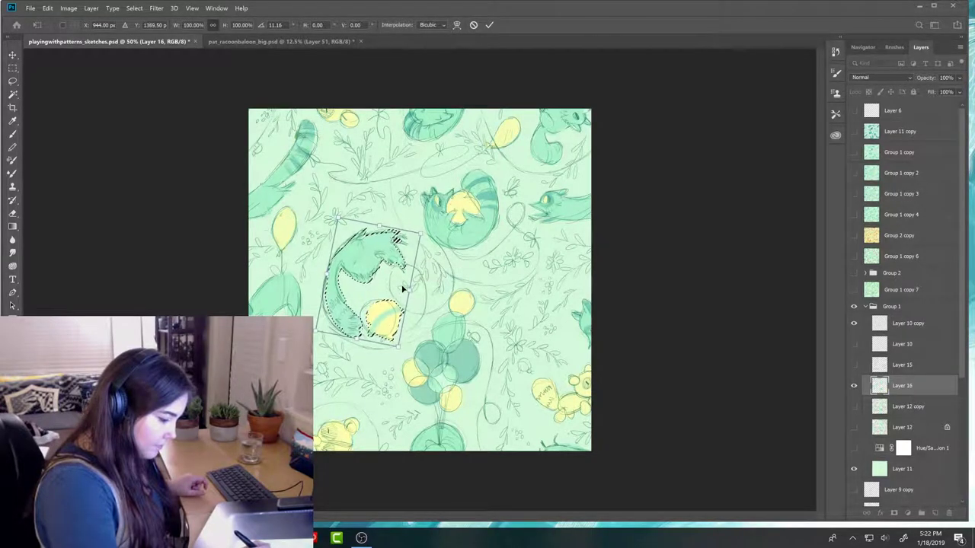
{"action": "key", "text": "Return"}
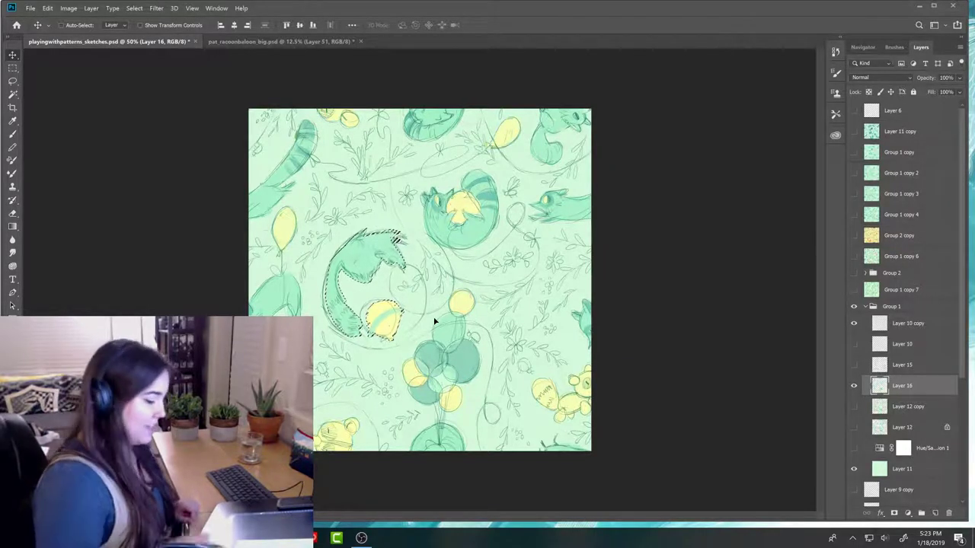
{"action": "key", "text": "ctrl+d"}
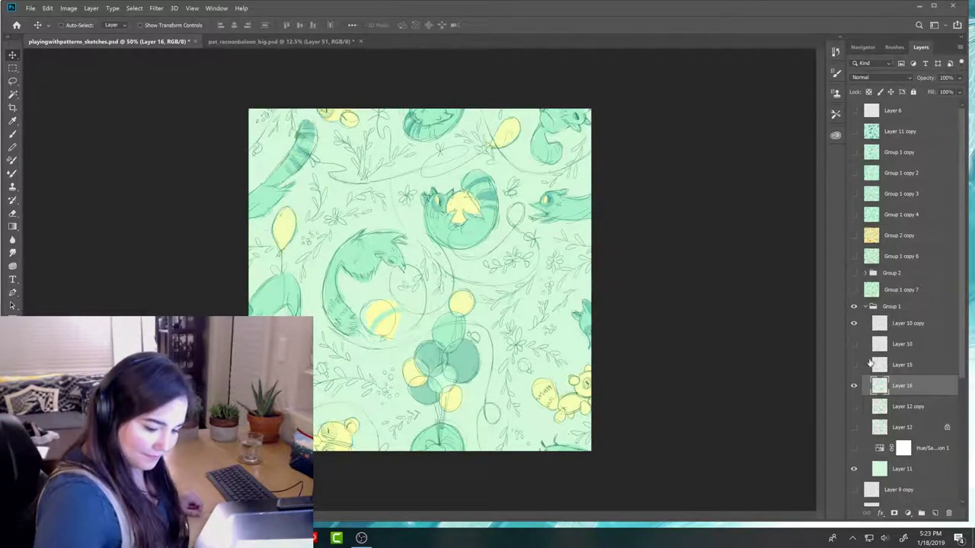
{"action": "left_click", "coordinate": [854, 323]}
- Make Layer 10 copy active and choose the HB Pencil brush preset
{"action": "left_click", "coordinate": [854, 323]}
{"action": "left_click", "coordinate": [903, 322]}
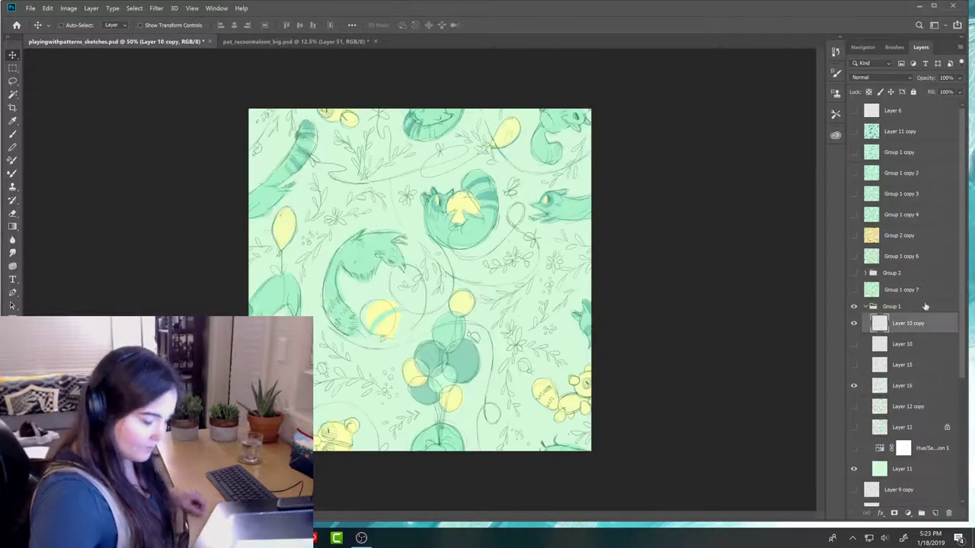
{"action": "key", "text": "e"}
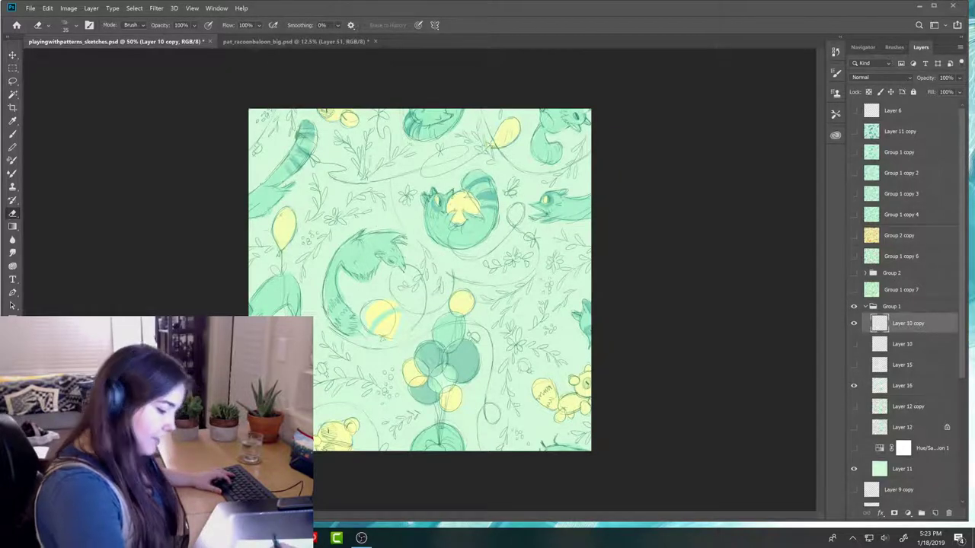
{"action": "key", "text": "b"}
{"action": "left_click", "coordinate": [894, 47]}
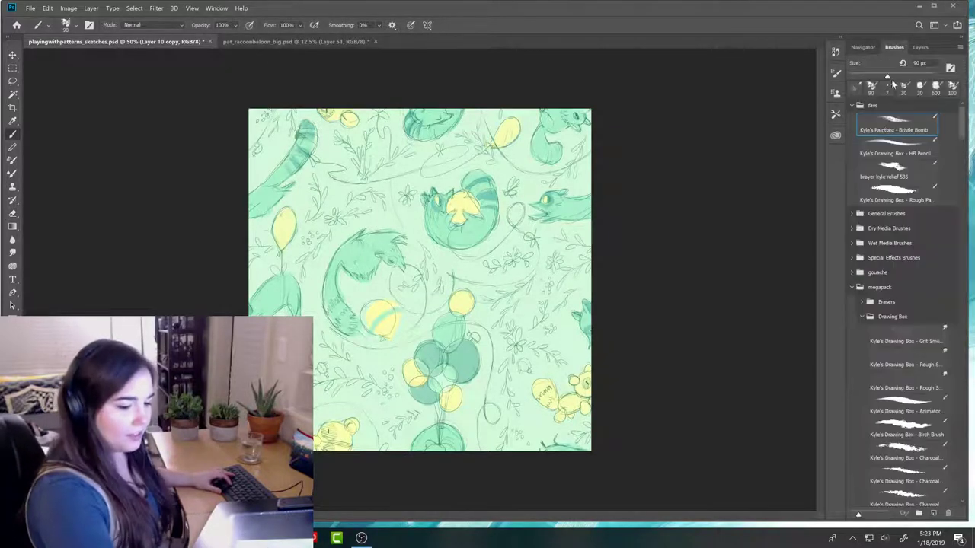
{"action": "left_click", "coordinate": [893, 151]}
- Sample the raccoon's green as the brush colour and bring up pat_racoonbaloon_big.psd
{"action": "left_click", "coordinate": [919, 48]}
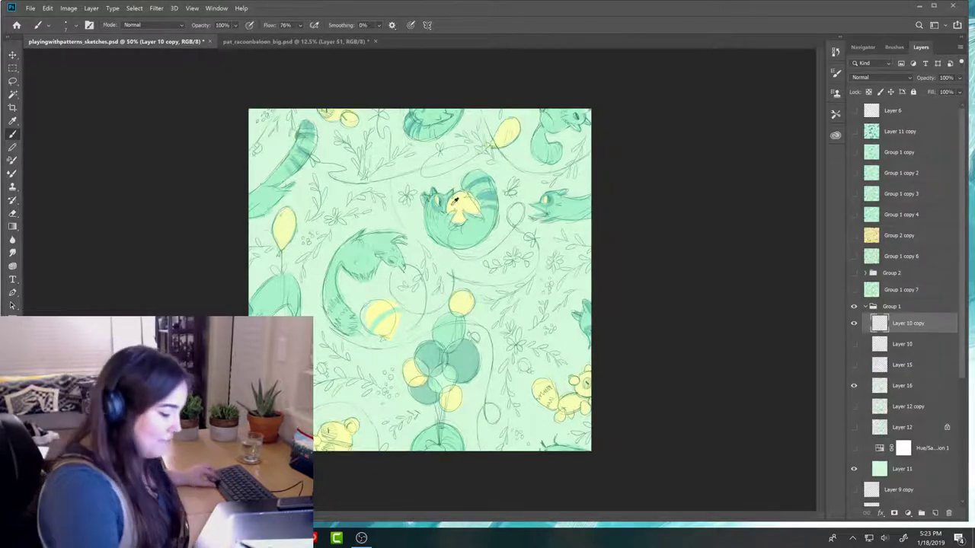
{"action": "left_click", "coordinate": [446, 194], "text": "alt"}
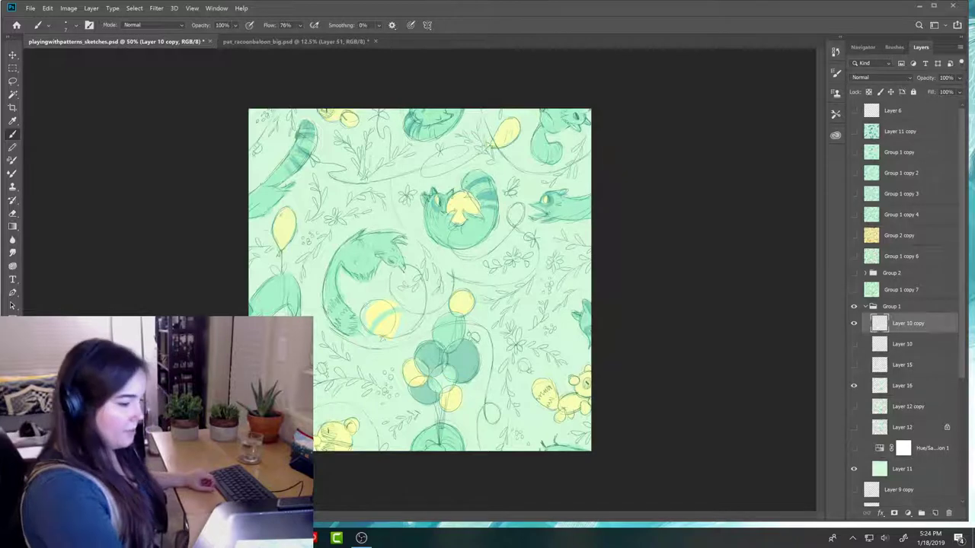
{"action": "left_click", "coordinate": [342, 42]}
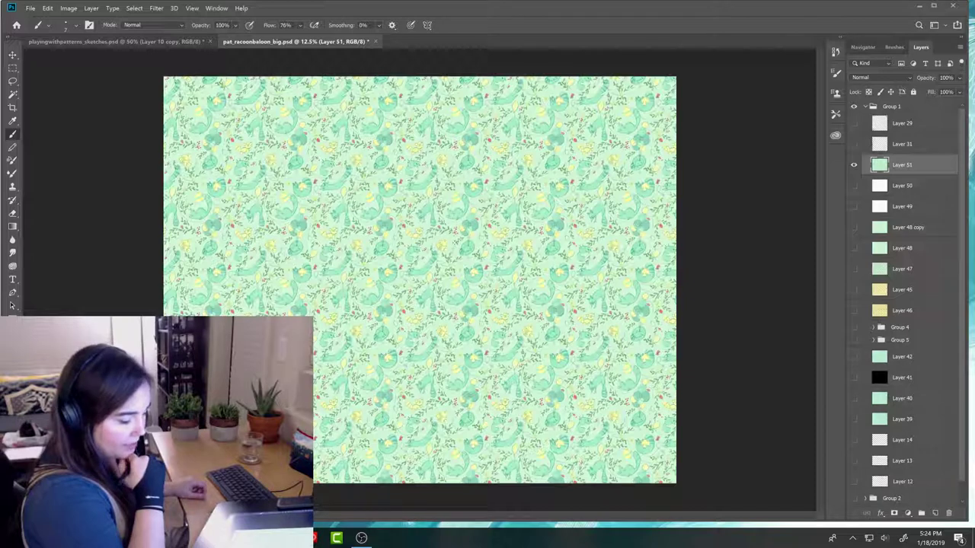
- Switch back to the playingwithpatterns_sketches.psd document tab
{"action": "left_click", "coordinate": [188, 42]}
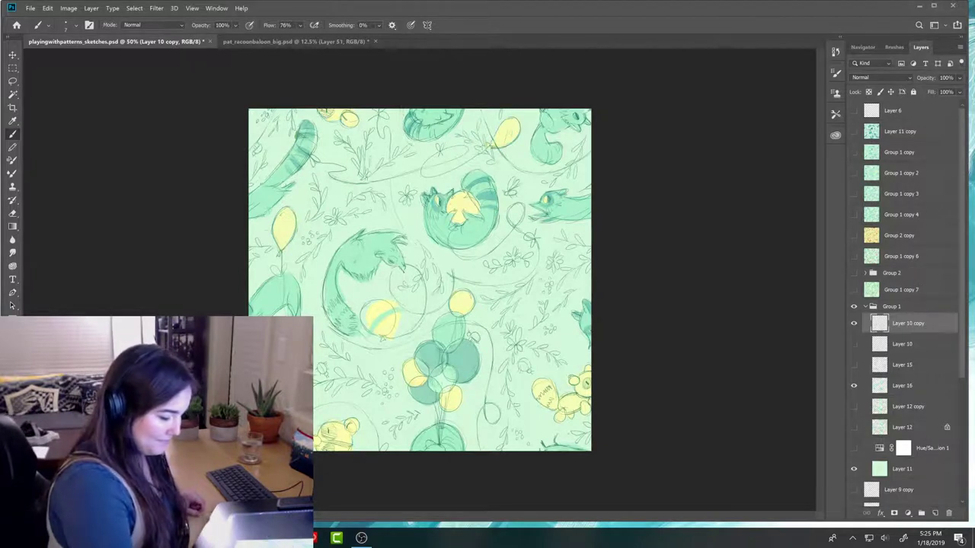
- Redraw and erase lines around the central curled raccoon and yellow balloon on Layer 10 copy
{"action": "key", "text": "e"}
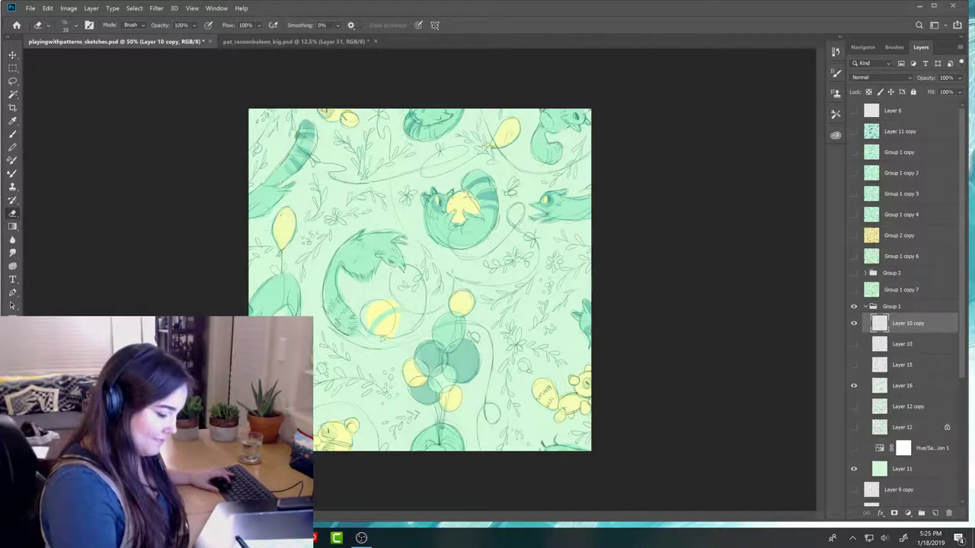
{"action": "key", "text": "b"}
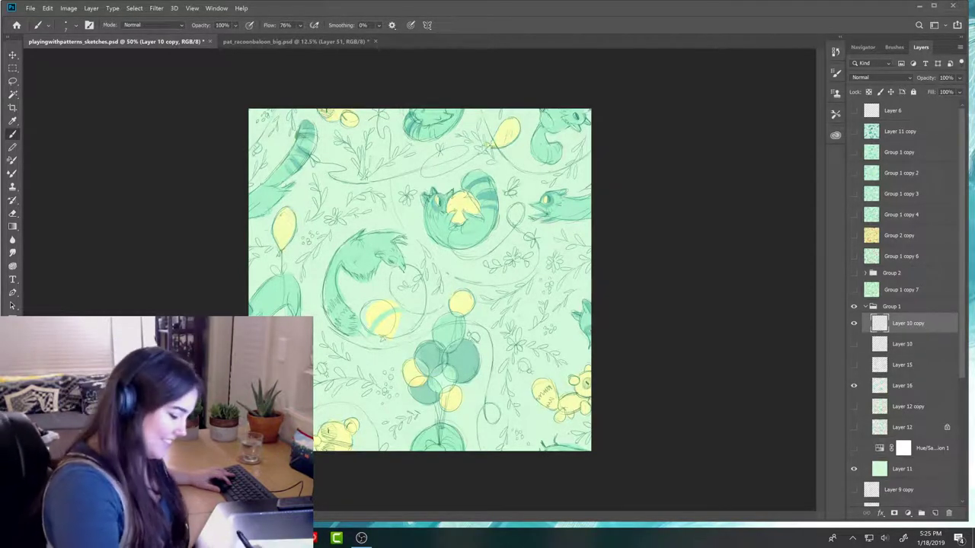
{"action": "key", "text": "e"}
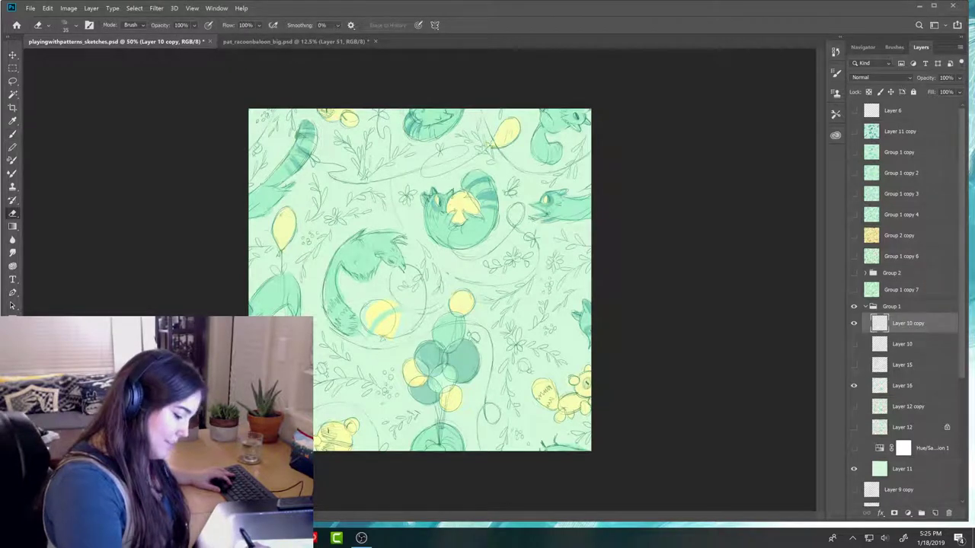
{"action": "key", "text": "b"}
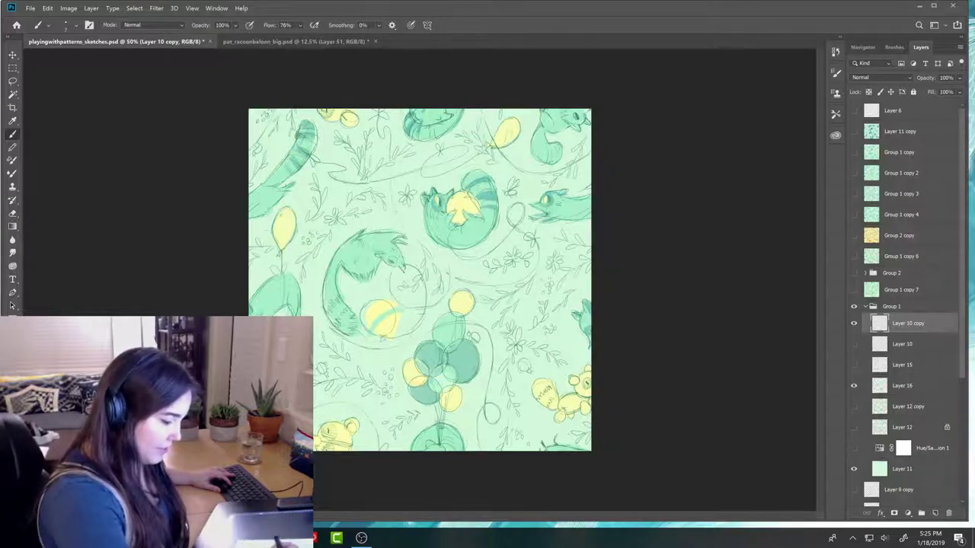
{"action": "key", "text": "e"}
{"action": "key", "text": "b"}
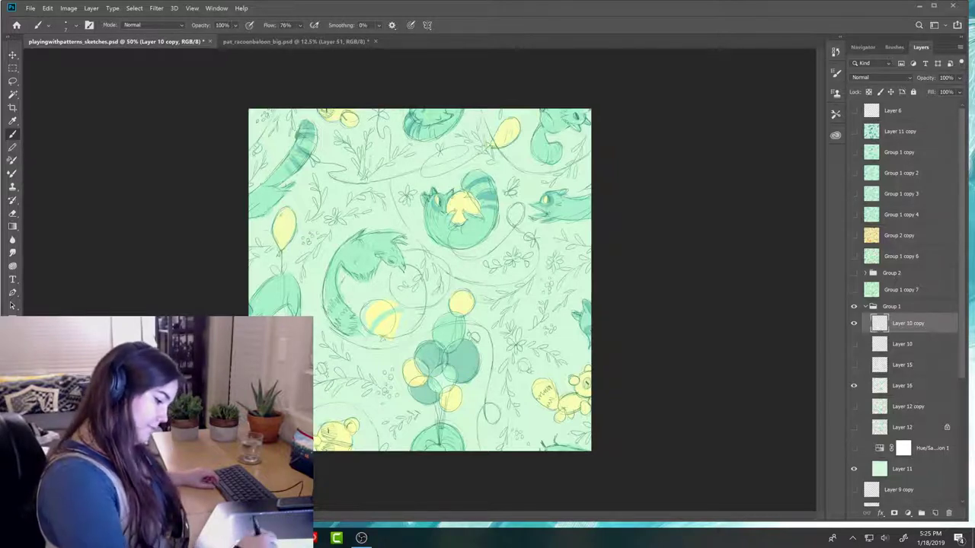
{"action": "key", "text": "e"}
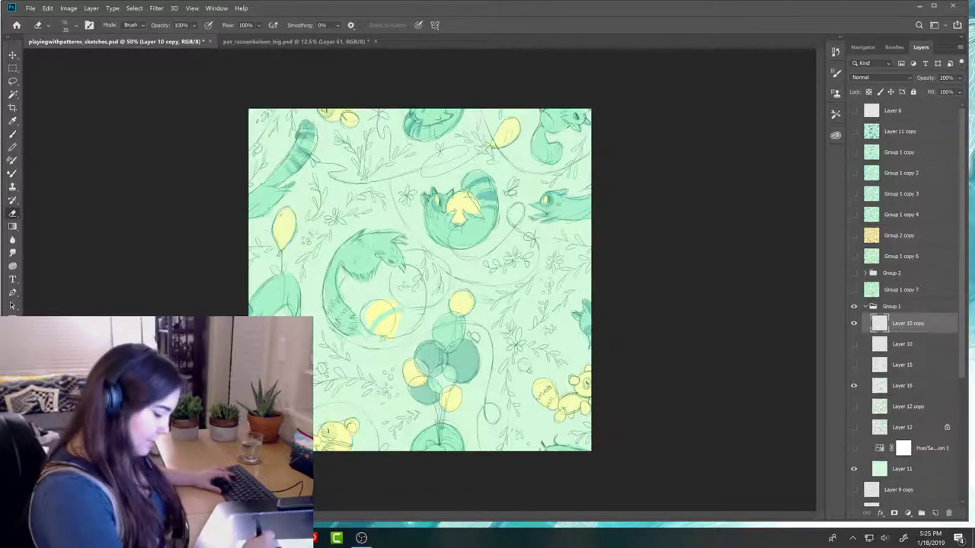
{"action": "key", "text": "b"}
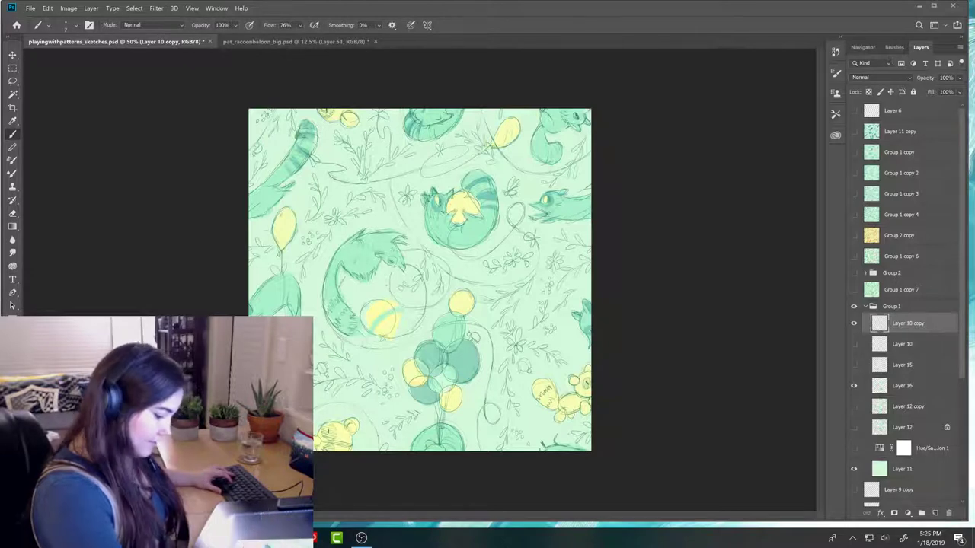
{"action": "key", "text": "e"}
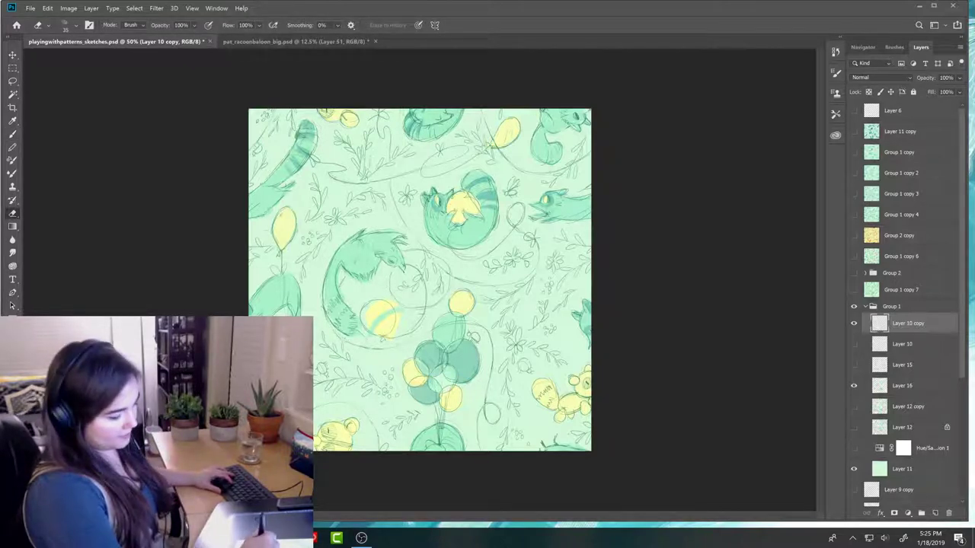
{"action": "key", "text": "b"}
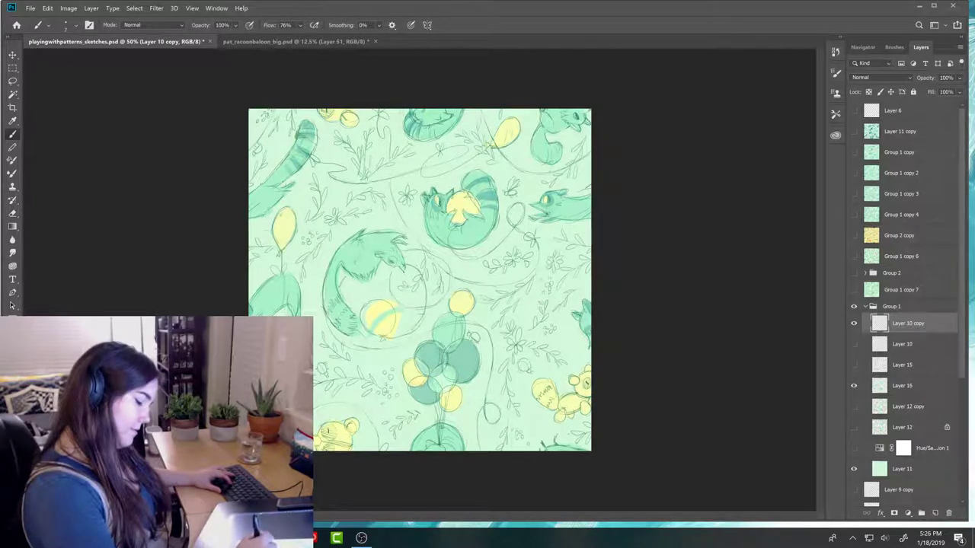
{"action": "key", "text": "e"}
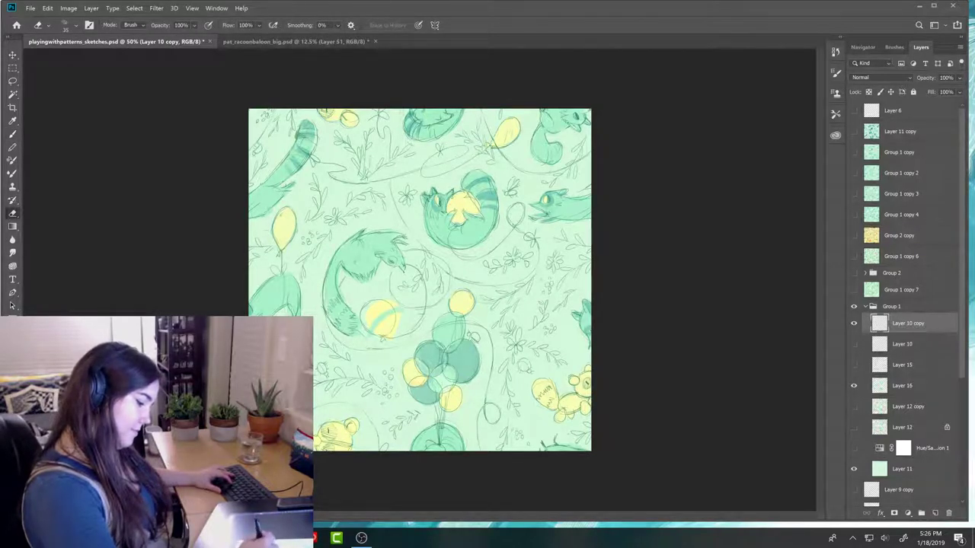
{"action": "key", "text": "b"}
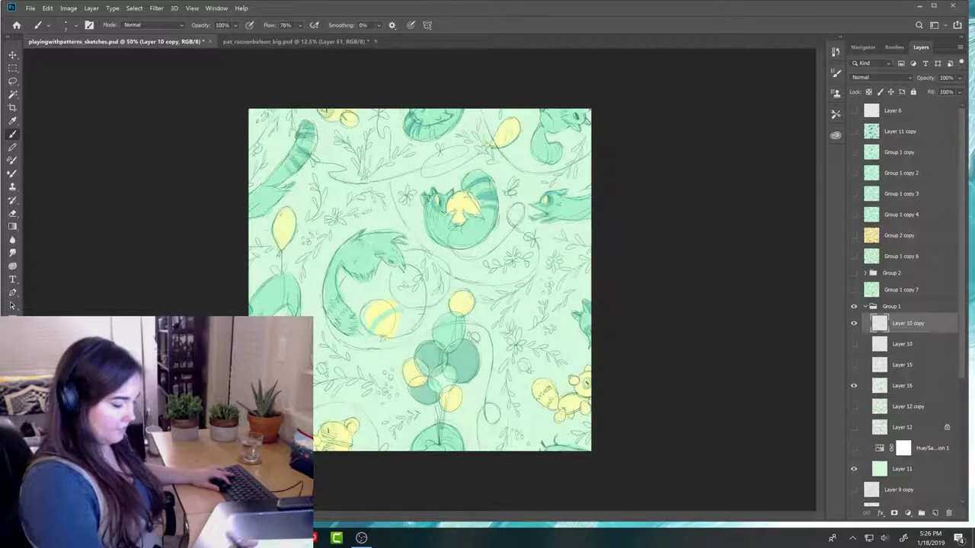
{"action": "key", "text": "e"}
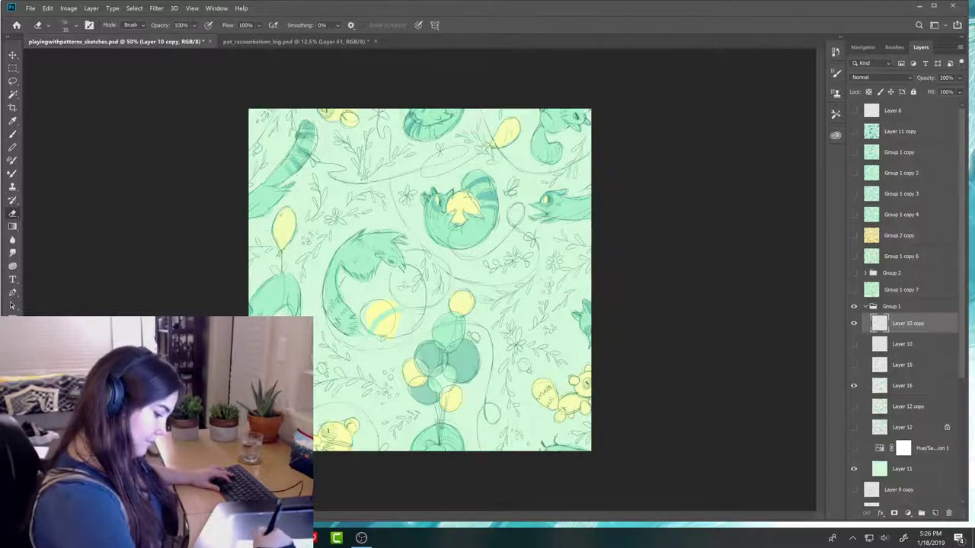
- Keep touching up the raccoon sketch lines with alternating brush and eraser strokes
{"action": "key", "text": "b"}
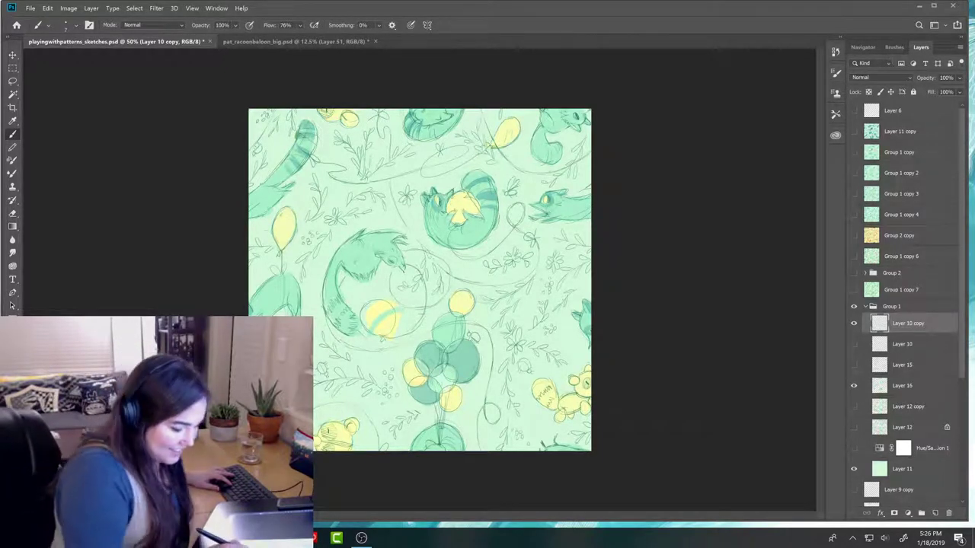
{"action": "key", "text": "e"}
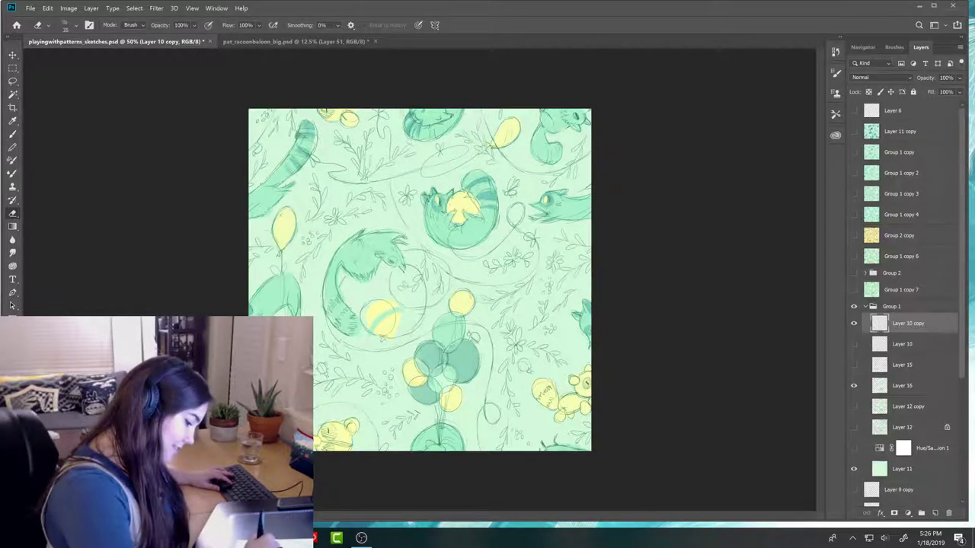
{"action": "key", "text": "b"}
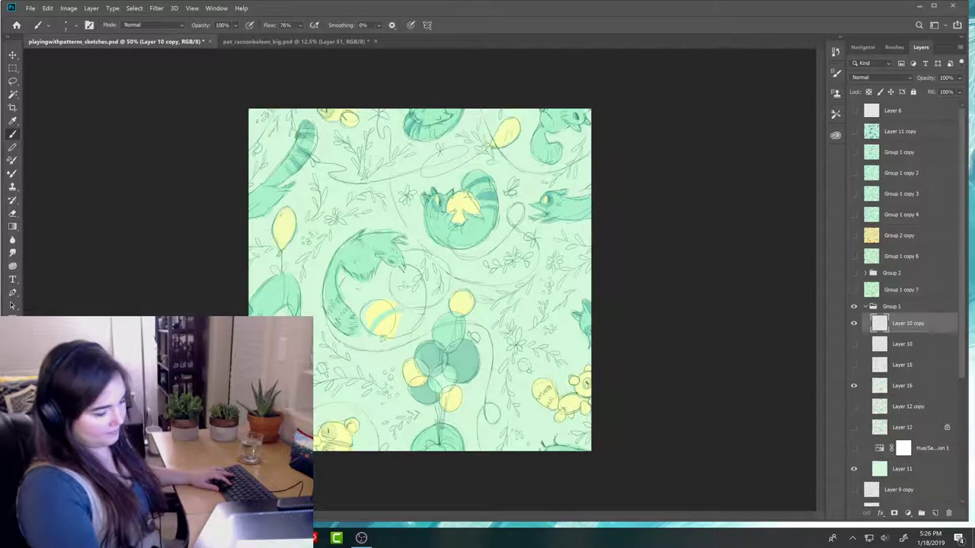
{"action": "key", "text": "e"}
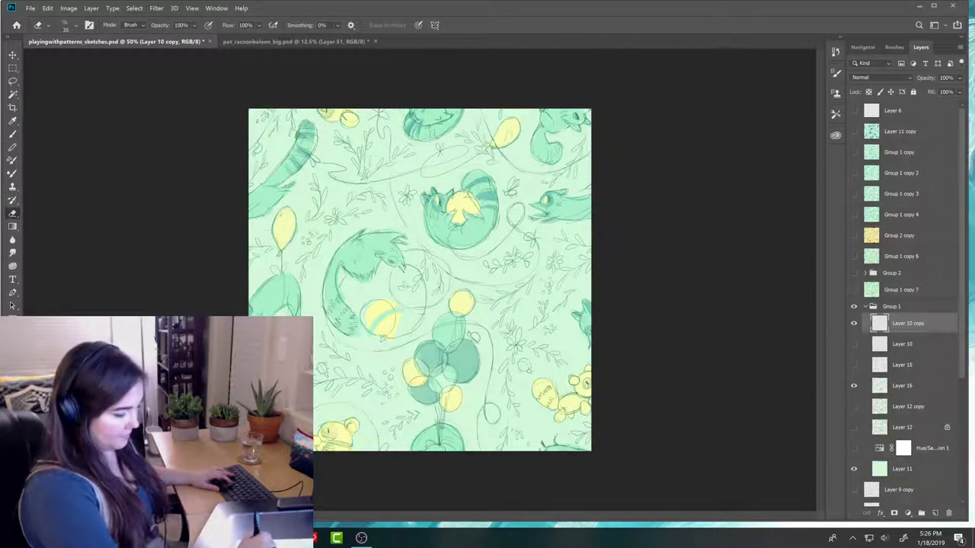
{"action": "key", "text": "b"}
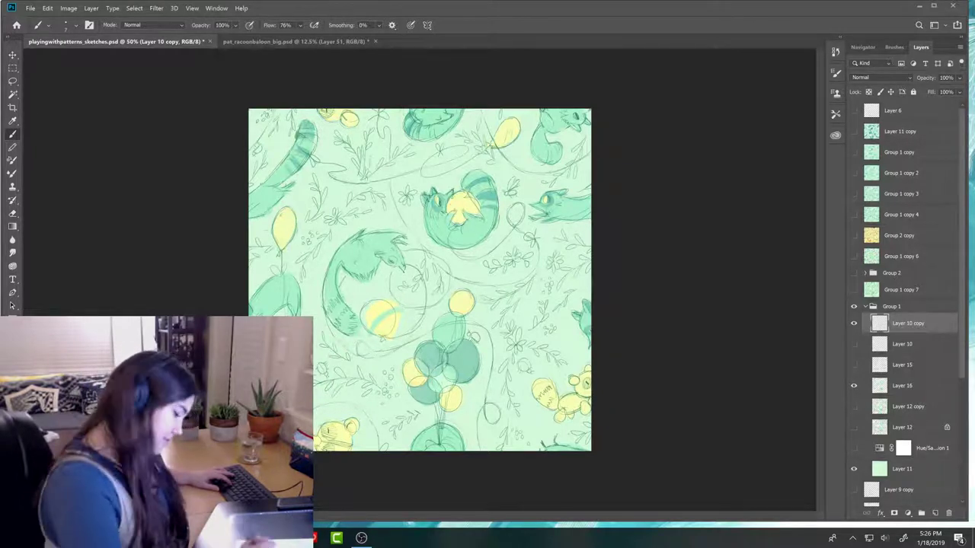
{"action": "key", "text": "e"}
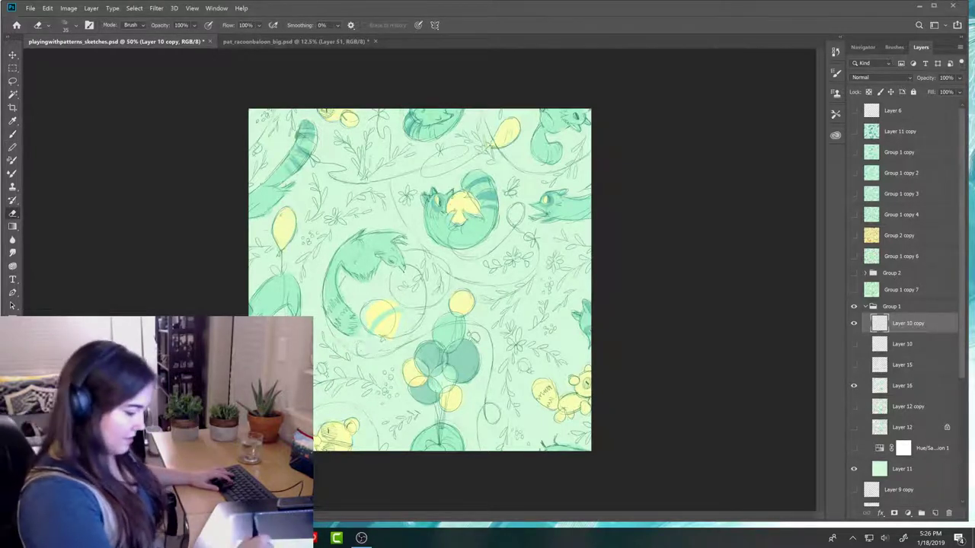
{"action": "key", "text": "b"}
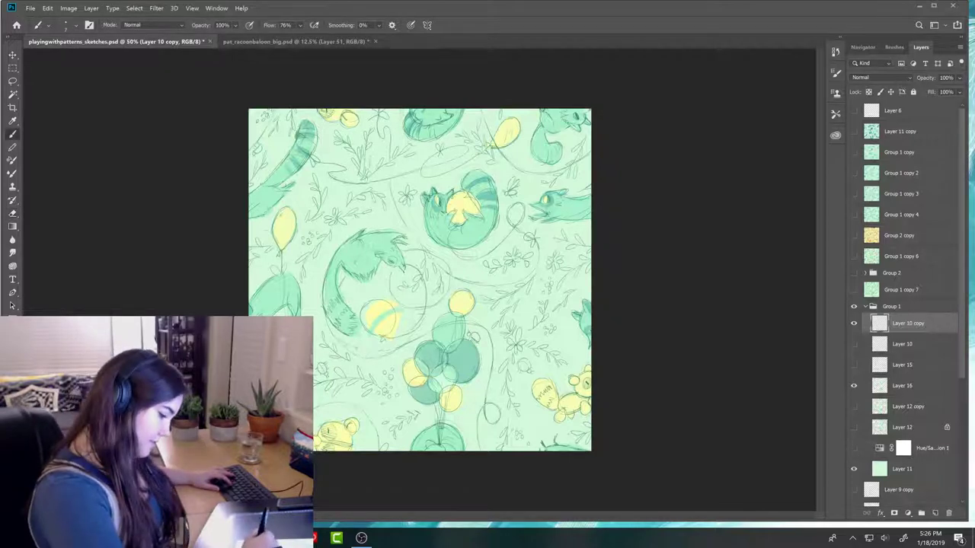
{"action": "key", "text": "e"}
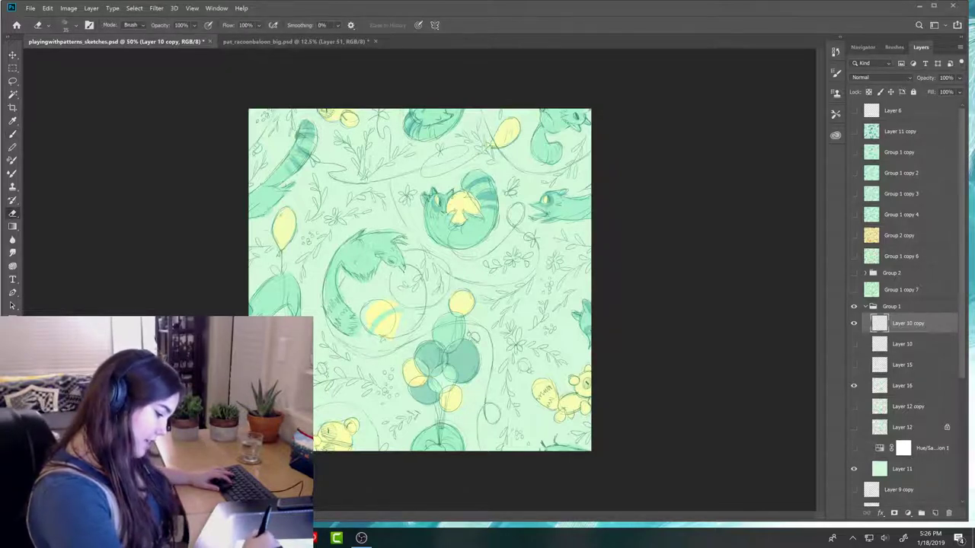
{"action": "key", "text": "b"}
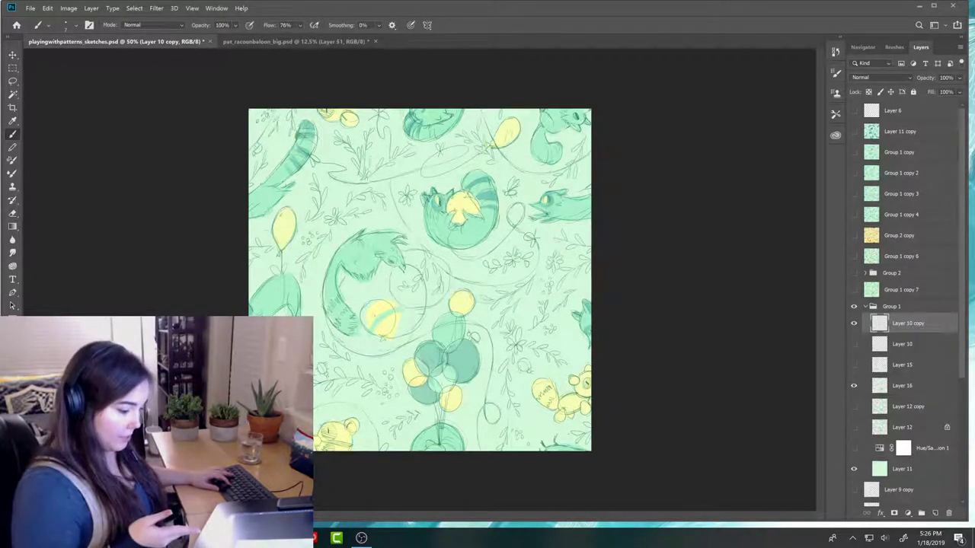
- On Layer 16, lasso and nudge the striped yellow balloon, then show Layer 15's foliage
{"action": "left_click", "coordinate": [891, 386]}
{"action": "key", "text": "e"}
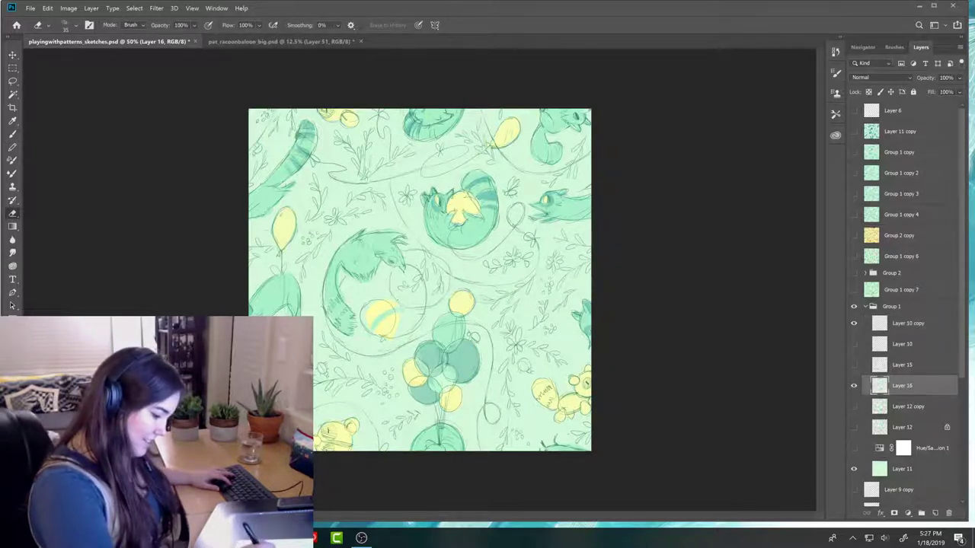
{"action": "key", "text": "l"}
{"action": "mouse_move", "coordinate": [404, 323]}
{"action": "left_mouse_down"}
{"action": "mouse_move", "coordinate": [411, 309]}
{"action": "mouse_move", "coordinate": [372, 340]}
{"action": "mouse_move", "coordinate": [402, 324]}
{"action": "mouse_move", "coordinate": [385, 314]}
{"action": "mouse_move", "coordinate": [393, 317]}
{"action": "left_mouse_up"}
{"action": "key", "text": "v"}
{"action": "key", "text": "ctrl+d"}
{"action": "key", "text": "e"}
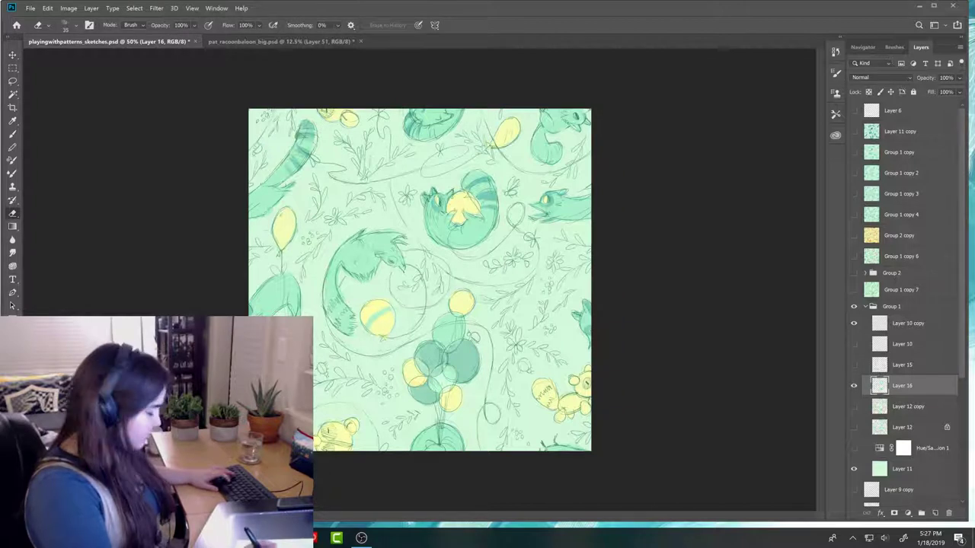
{"action": "key", "text": "b"}
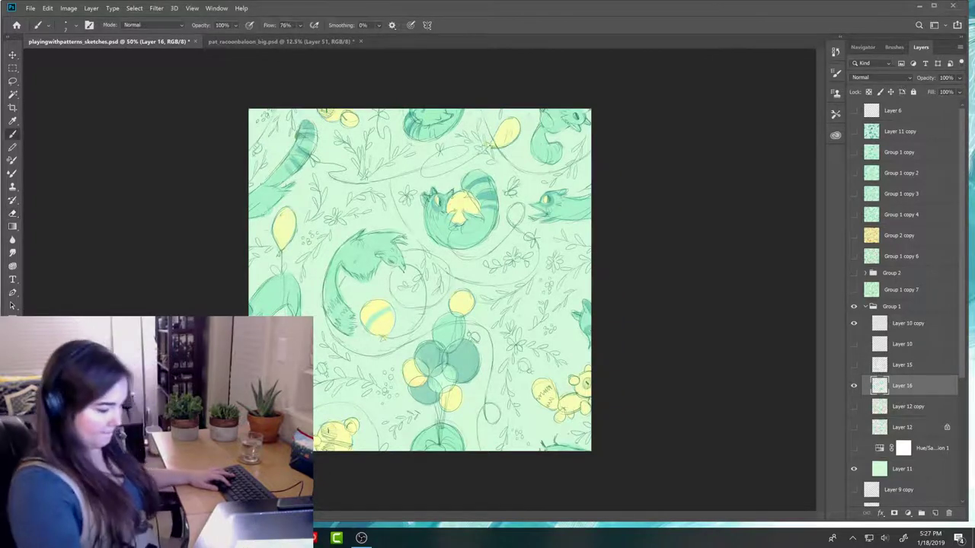
{"action": "left_click", "coordinate": [854, 365]}
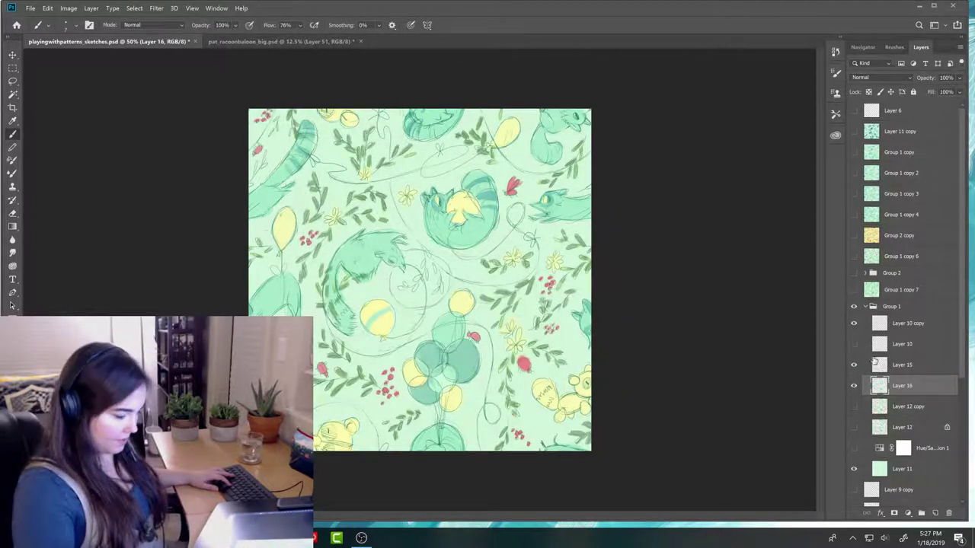
- Make Layer 15 active, lasso the sketched raccoon, then deselect
{"action": "left_click", "coordinate": [904, 365]}
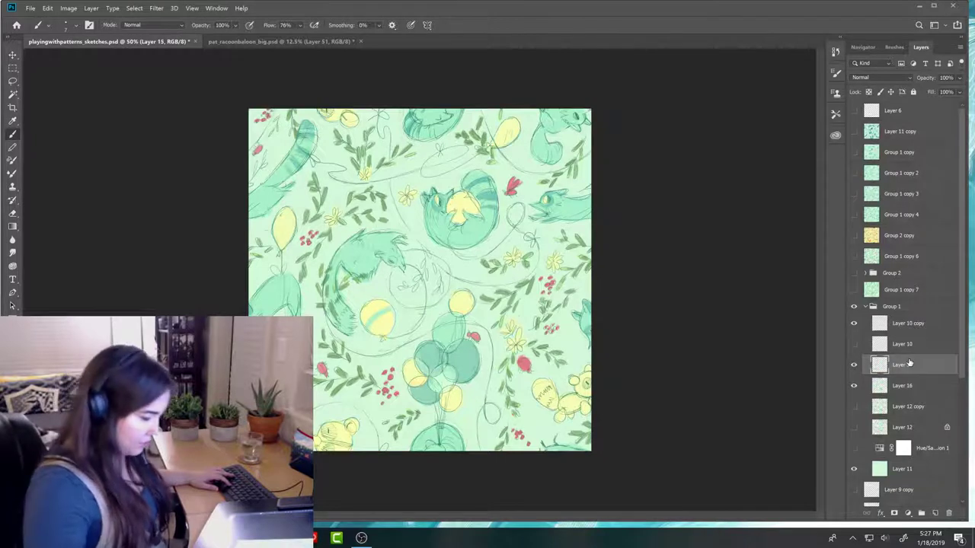
{"action": "key", "text": "l"}
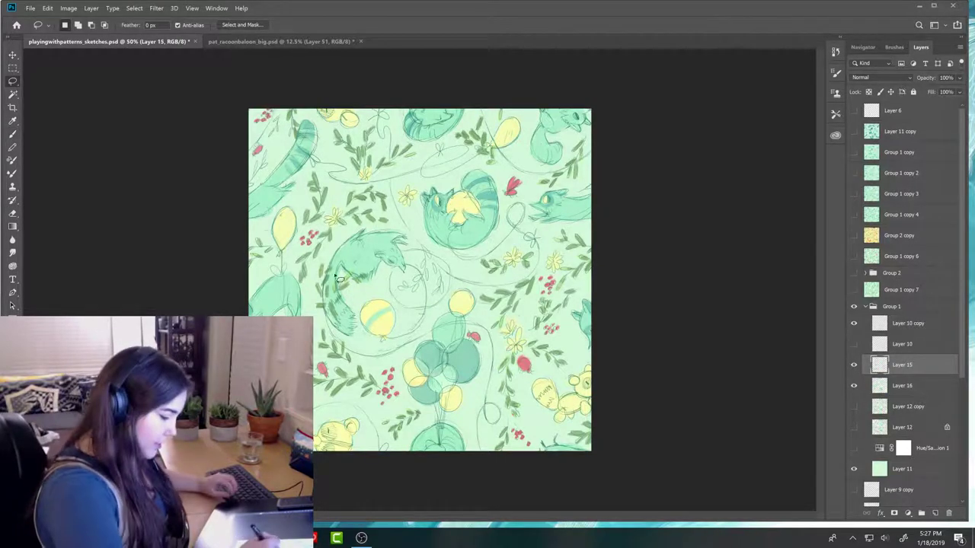
{"action": "mouse_move", "coordinate": [318, 288]}
{"action": "left_mouse_down"}
{"action": "mouse_move", "coordinate": [375, 288]}
{"action": "mouse_move", "coordinate": [380, 267]}
{"action": "mouse_move", "coordinate": [315, 291]}
{"action": "left_mouse_up"}
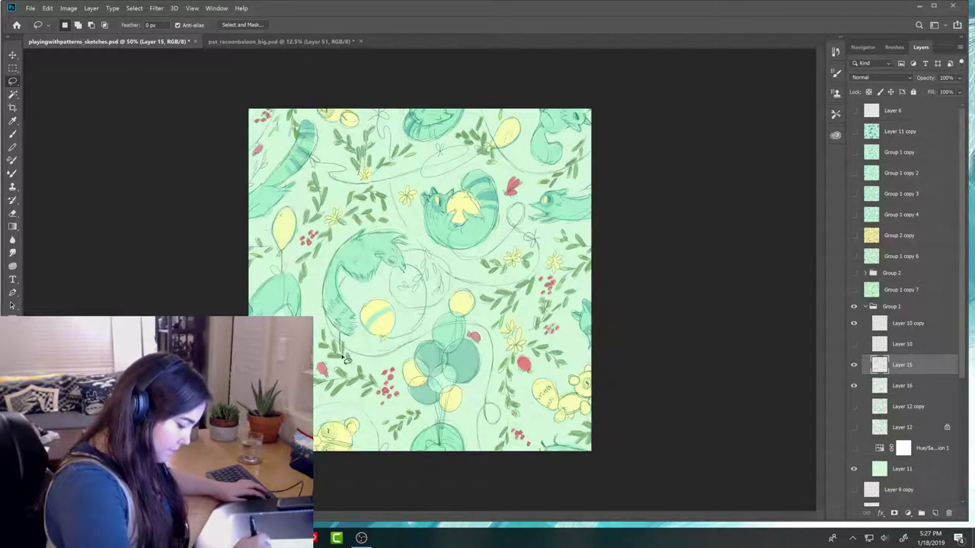
{"action": "key", "text": "ctrl+d"}
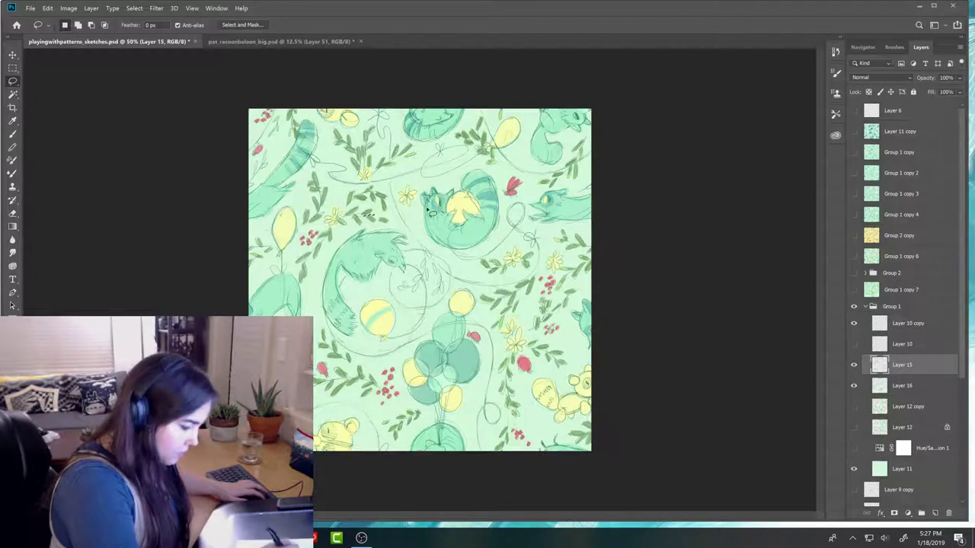
- Sample a colour from the pattern and sketch small pencil strokes in the centre
{"action": "key", "text": "b"}
{"action": "left_click", "coordinate": [891, 49]}
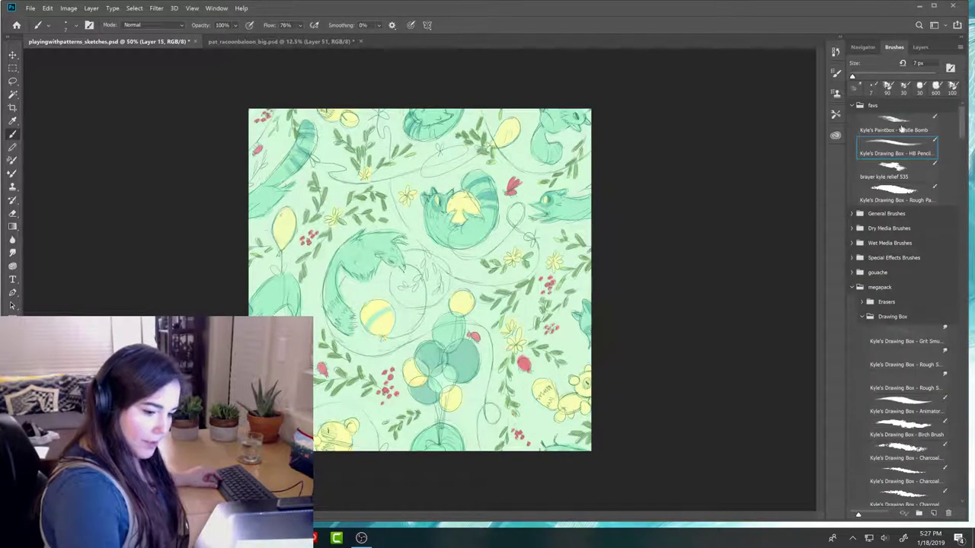
{"action": "left_click", "coordinate": [921, 47]}
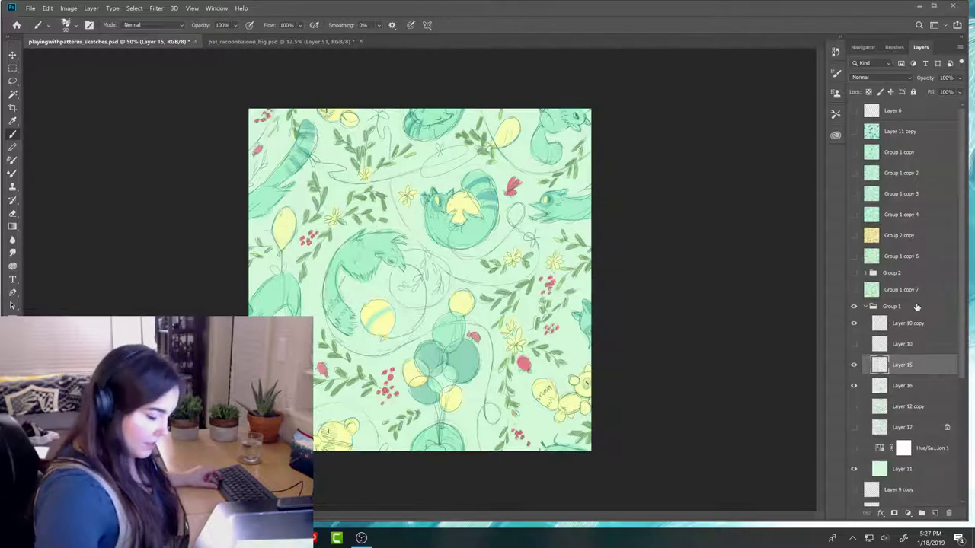
{"action": "left_click", "coordinate": [484, 297], "text": "alt"}
{"action": "mouse_move", "coordinate": [424, 262]}
{"action": "left_mouse_down"}
{"action": "mouse_move", "coordinate": [427, 278]}
{"action": "mouse_move", "coordinate": [425, 245]}
{"action": "mouse_move", "coordinate": [417, 288]}
{"action": "mouse_move", "coordinate": [437, 281]}
{"action": "mouse_move", "coordinate": [401, 288]}
{"action": "mouse_move", "coordinate": [444, 276]}
{"action": "mouse_move", "coordinate": [443, 284]}
{"action": "mouse_move", "coordinate": [446, 276]}
{"action": "left_mouse_up"}
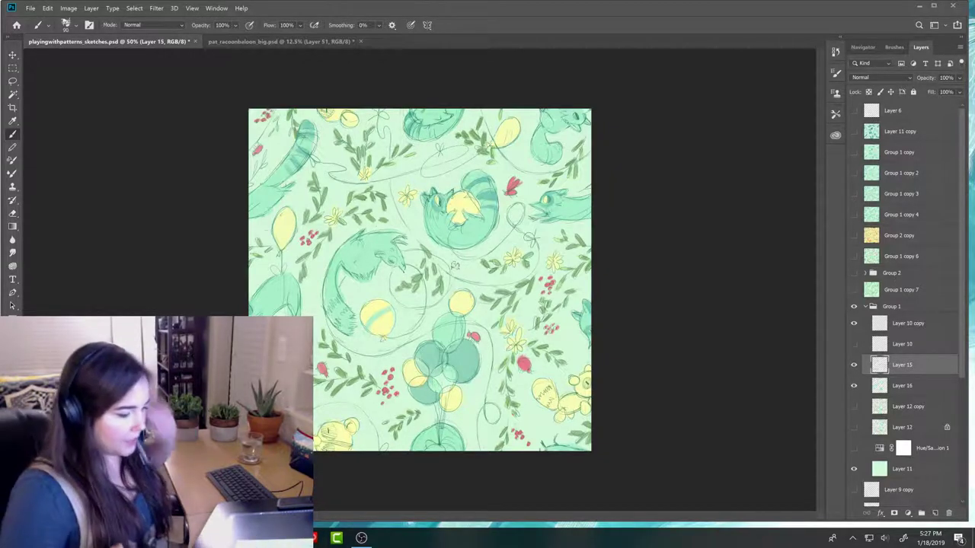
- Clean up the strokes and darken the sketch lines left of centre
{"action": "key", "text": "e"}
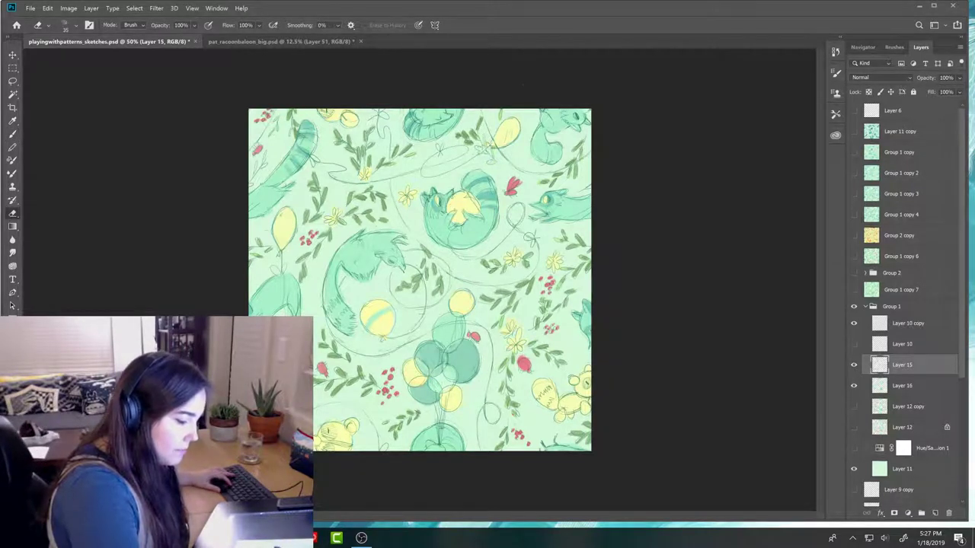
{"action": "key", "text": "b"}
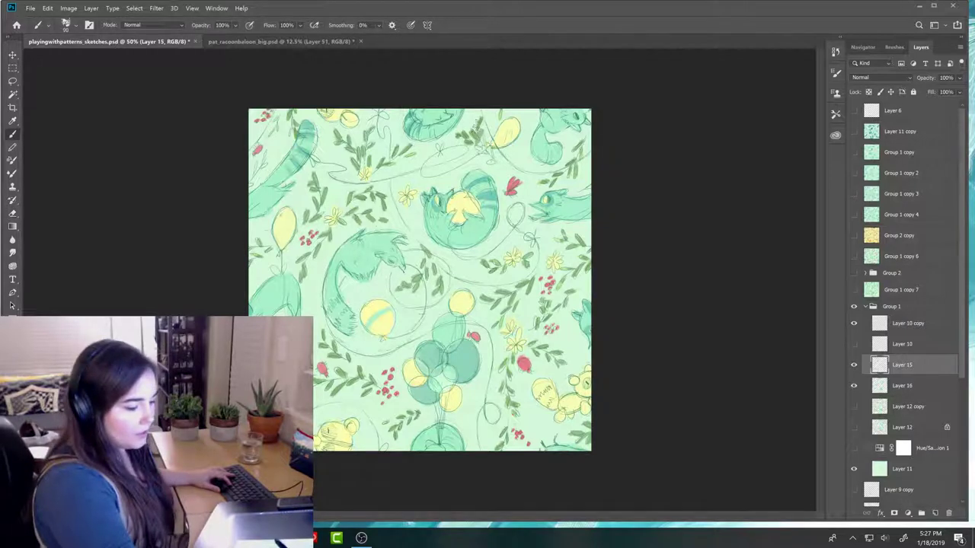
{"action": "key", "text": "e"}
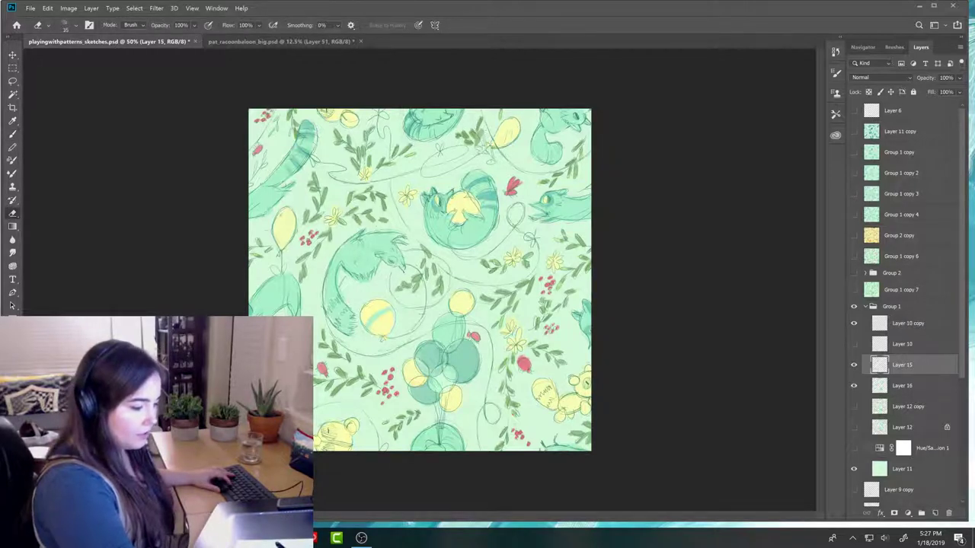
{"action": "key", "text": "b"}
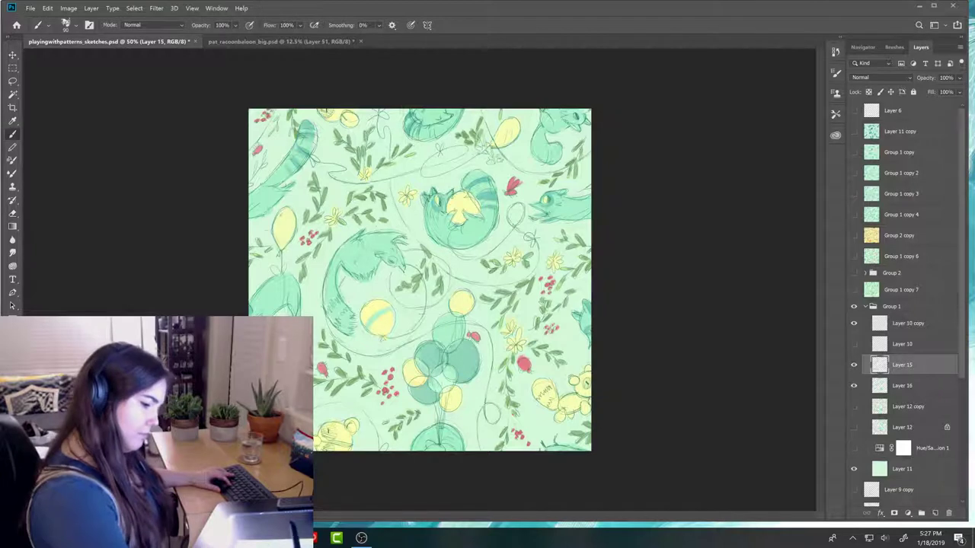
{"action": "key", "text": "e"}
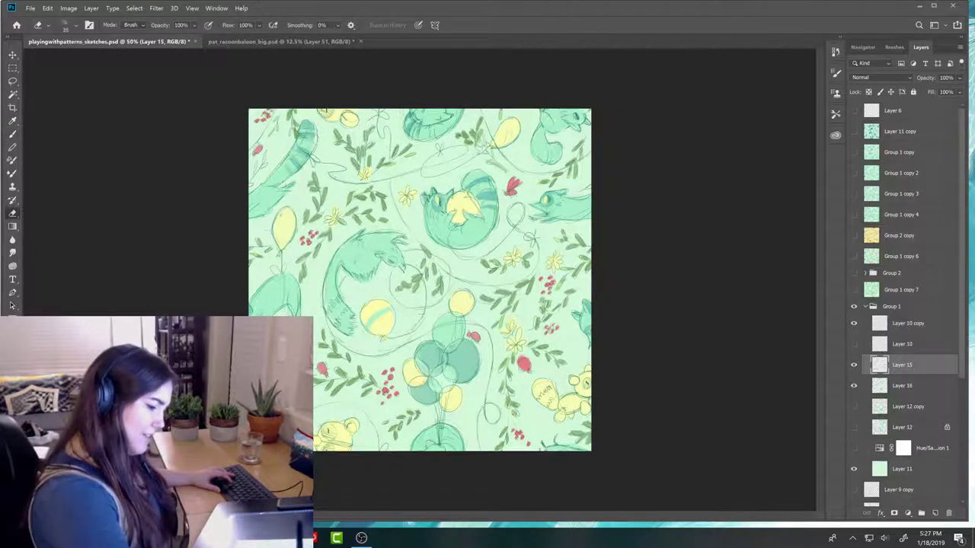
{"action": "key", "text": "b"}
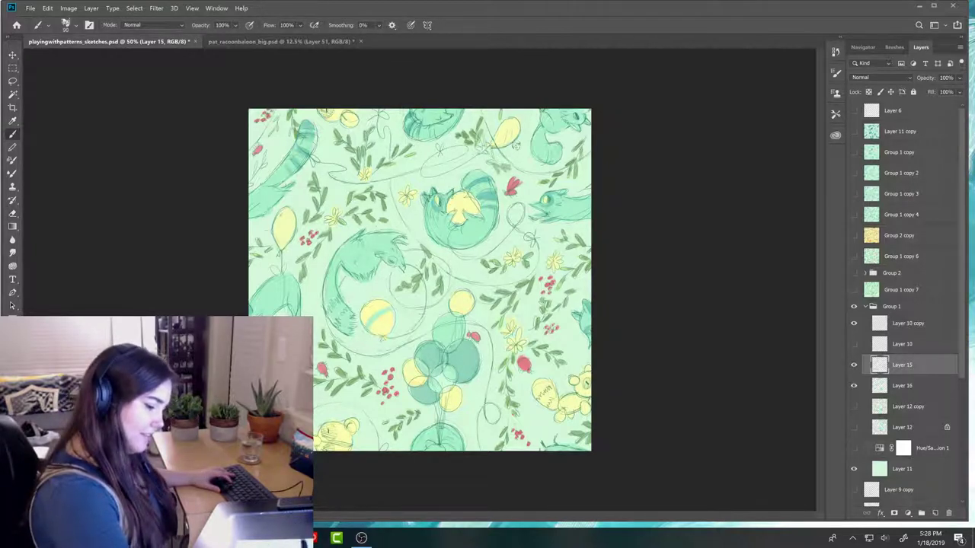
{"action": "key", "text": "e"}
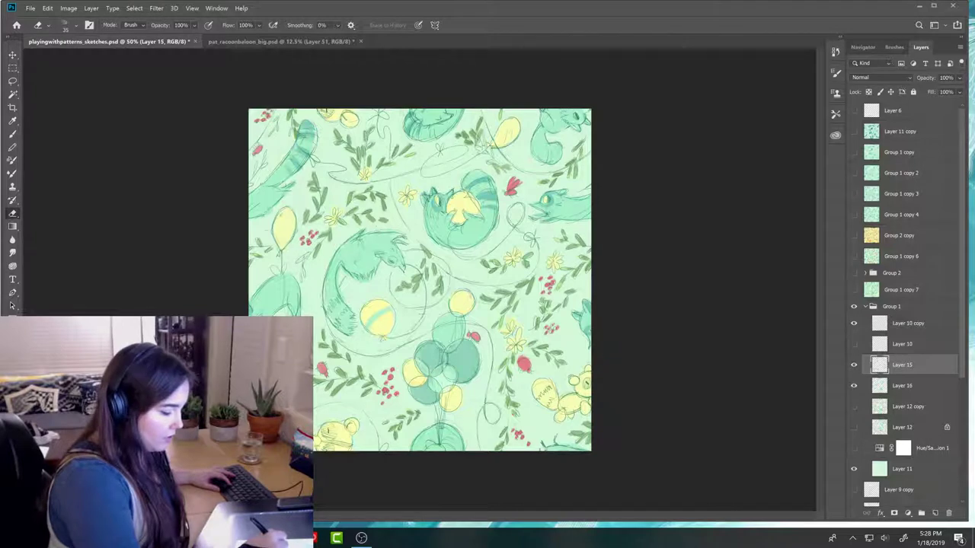
{"action": "key", "text": "b"}
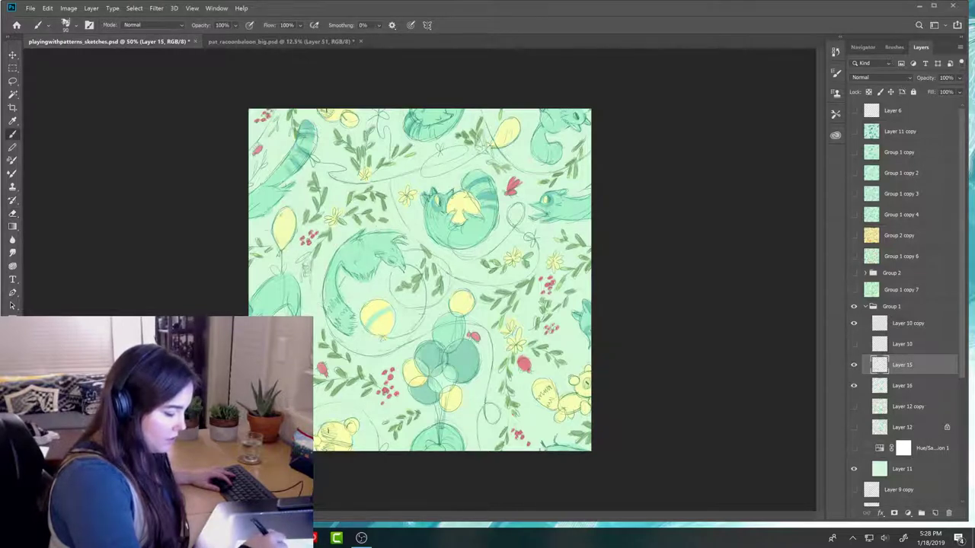
{"action": "left_click_drag", "start_coordinate": [307, 278], "coordinate": [322, 307]}
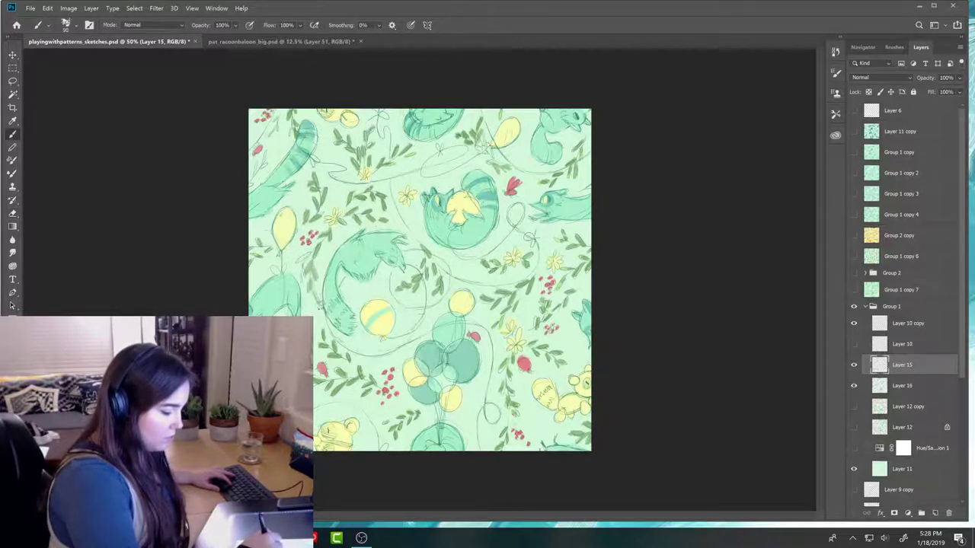
{"action": "key", "text": "e"}
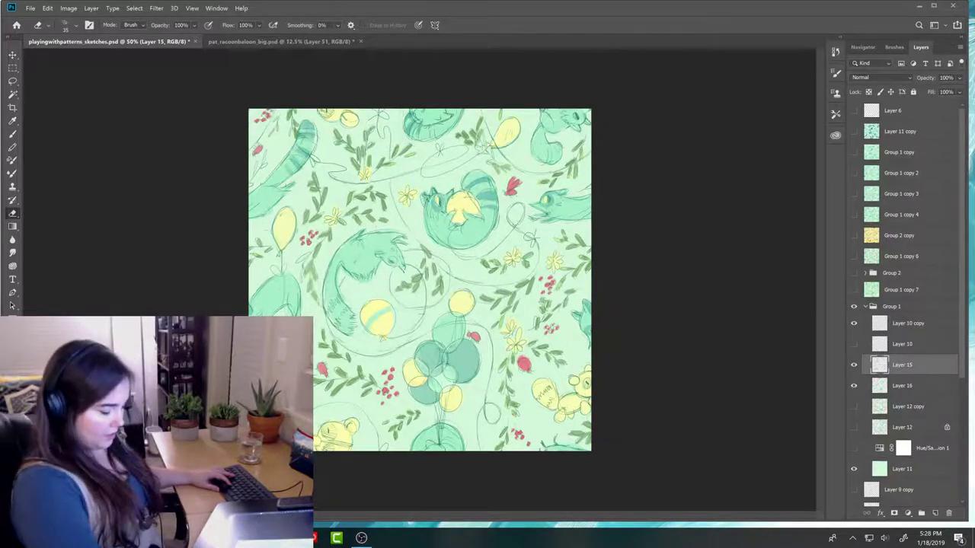
{"action": "key", "text": "b"}
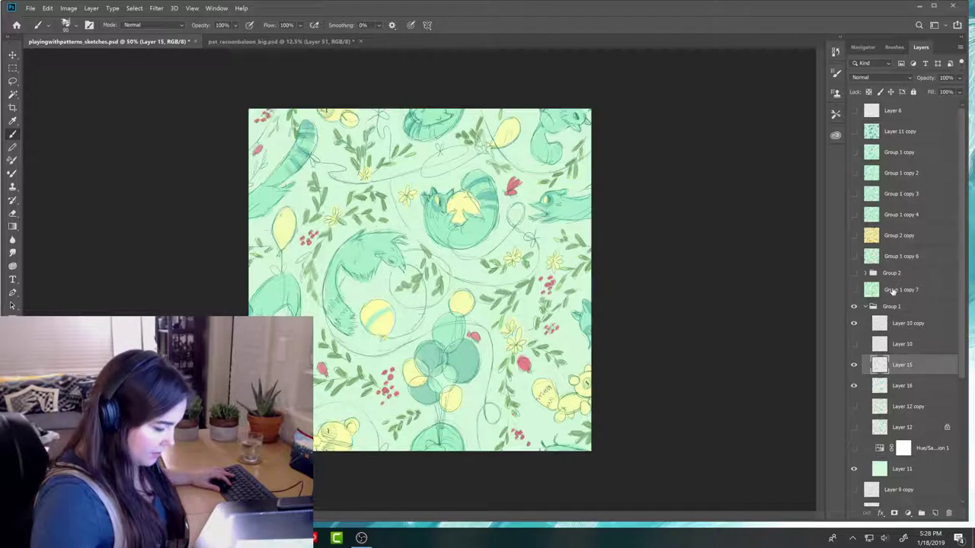
- Hide Layer 10 copy and Layer 16's coloured raccoons, toggle Layer 15, and zoom out to 33.3%
{"action": "left_click", "coordinate": [854, 323]}
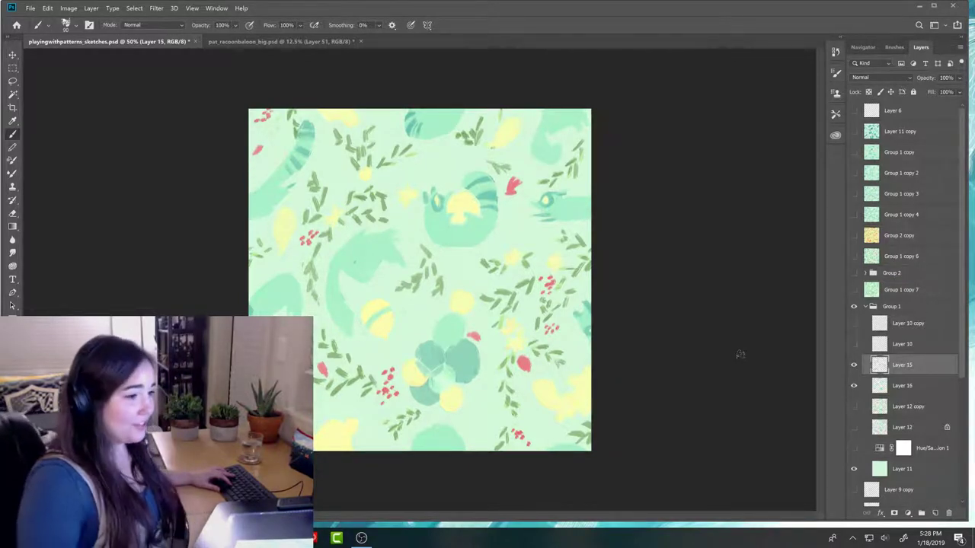
{"action": "left_click", "coordinate": [854, 365]}
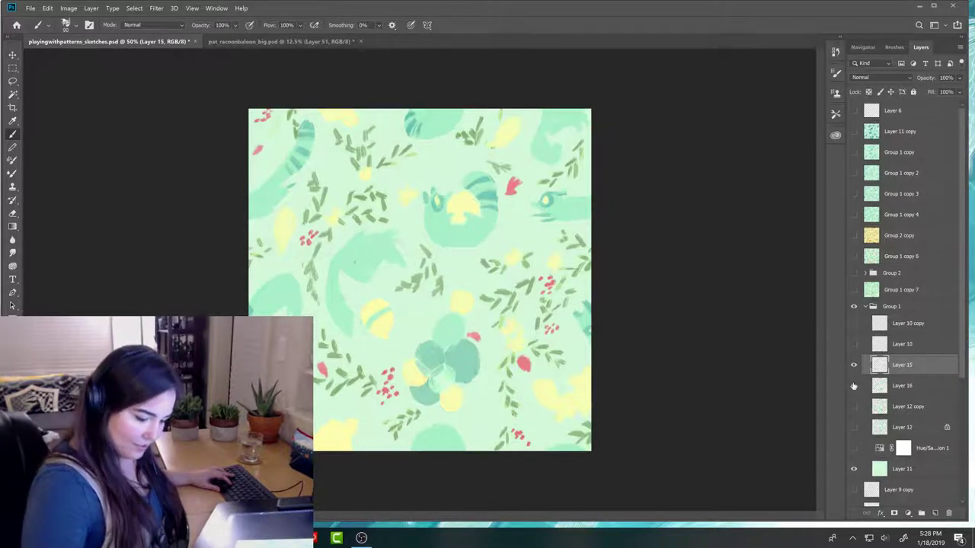
{"action": "left_click", "coordinate": [854, 386]}
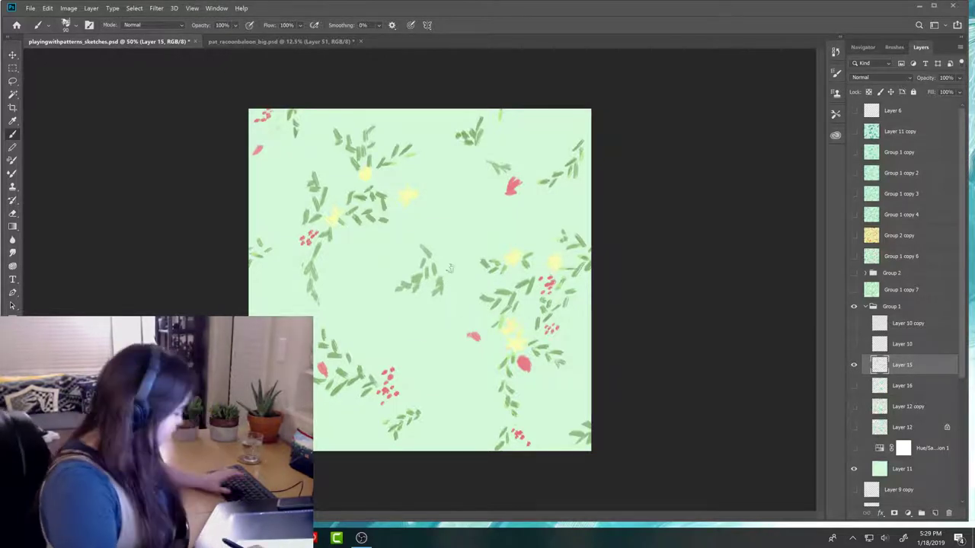
{"action": "key", "text": "ctrl+minus"}
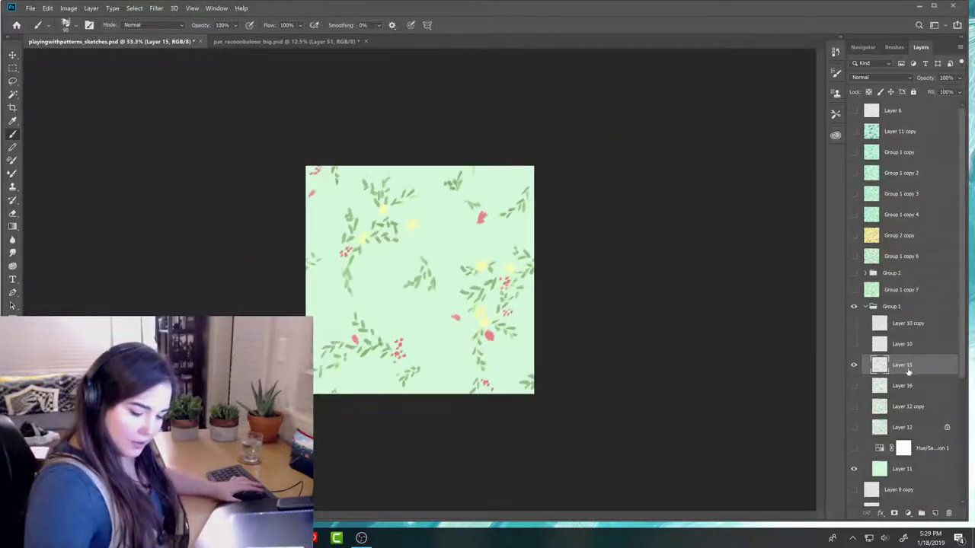
- Compare the Layer 10 and Layer 10 copy sketches, keeping Layer 10 copy visible and selecting Layer 10
{"action": "left_click", "coordinate": [853, 323]}
{"action": "left_click", "coordinate": [906, 323]}
{"action": "left_click", "coordinate": [853, 323]}
{"action": "left_click", "coordinate": [854, 345]}
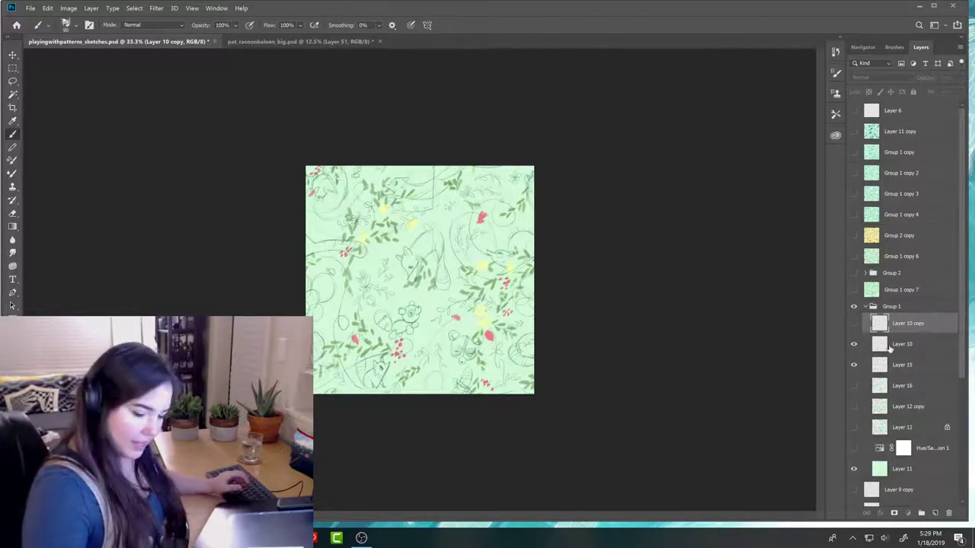
{"action": "left_click", "coordinate": [854, 323]}
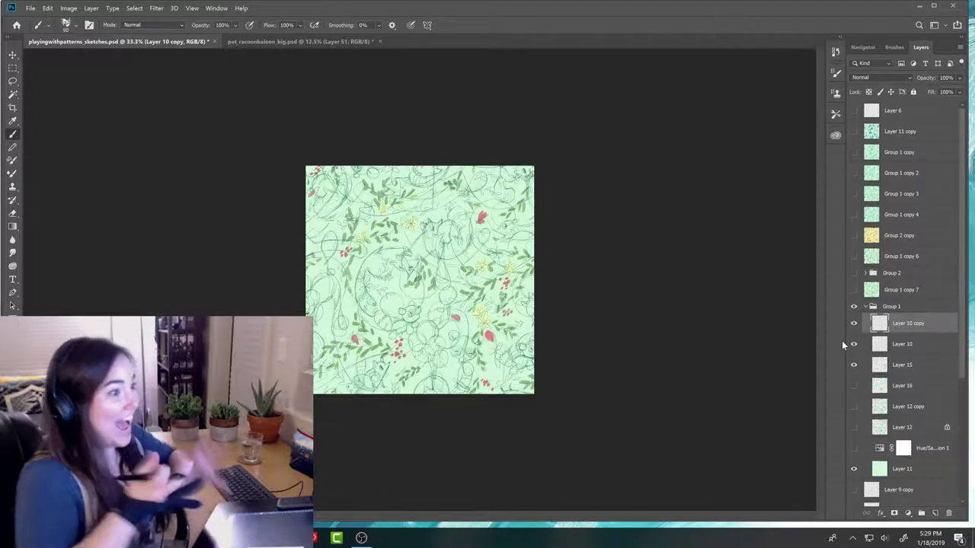
{"action": "left_click", "coordinate": [854, 322]}
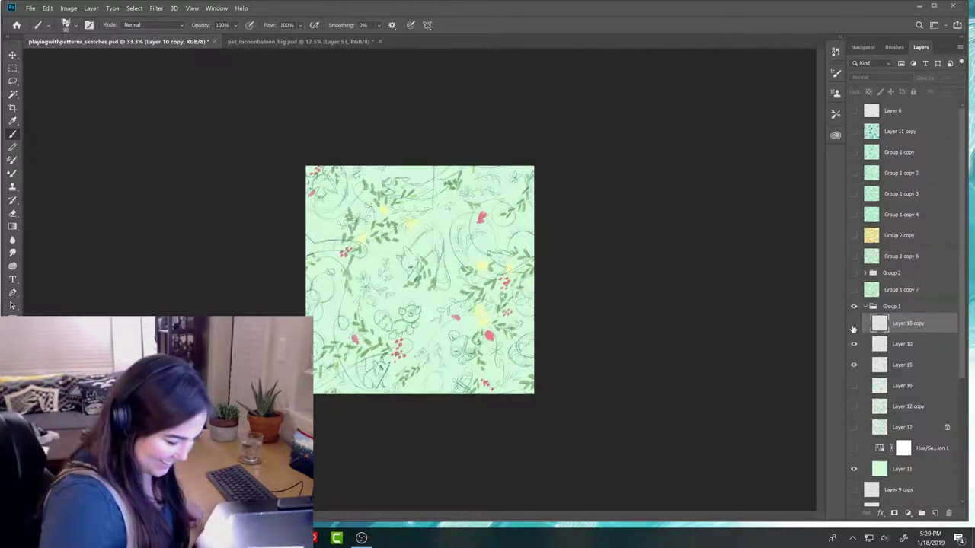
{"action": "left_click", "coordinate": [854, 343]}
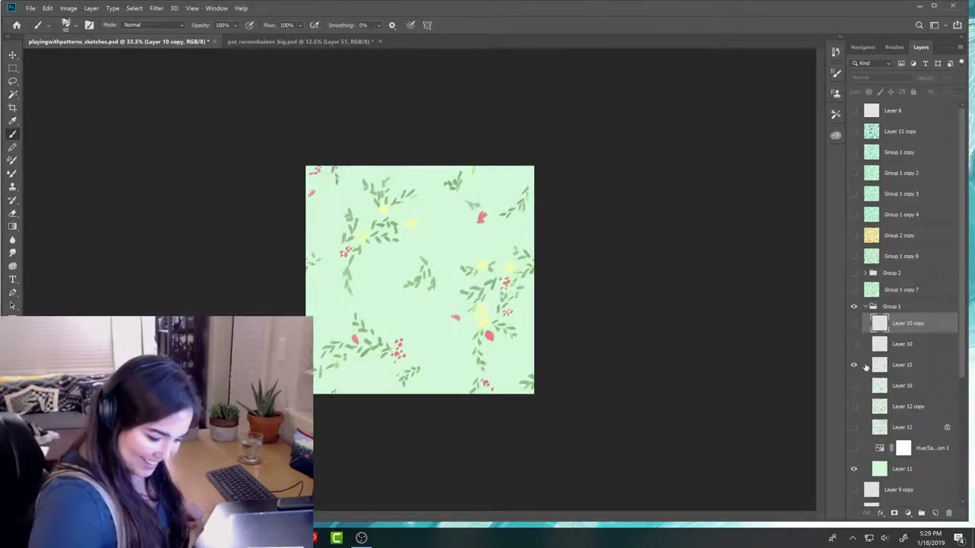
{"action": "left_click", "coordinate": [854, 345]}
{"action": "left_click", "coordinate": [854, 344]}
{"action": "left_click", "coordinate": [854, 323]}
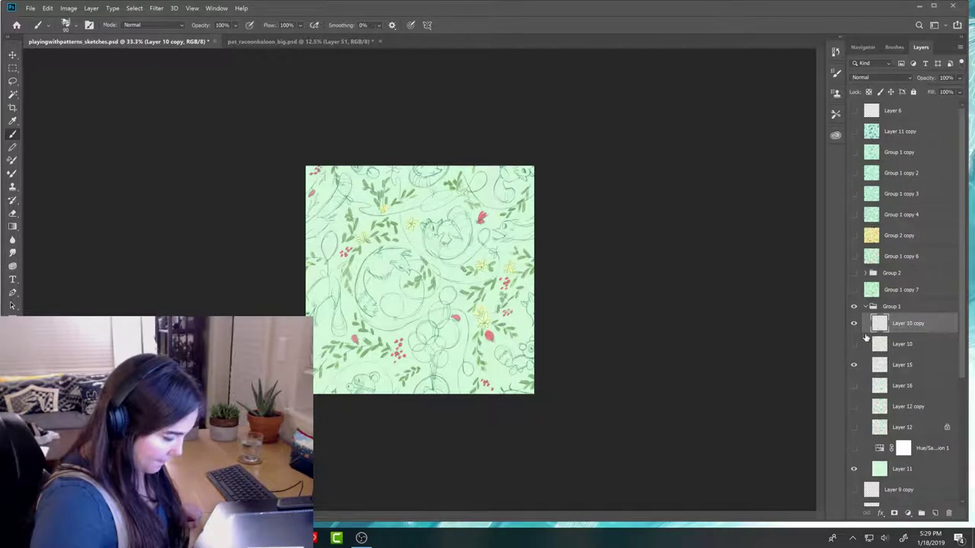
{"action": "left_click", "coordinate": [887, 347]}
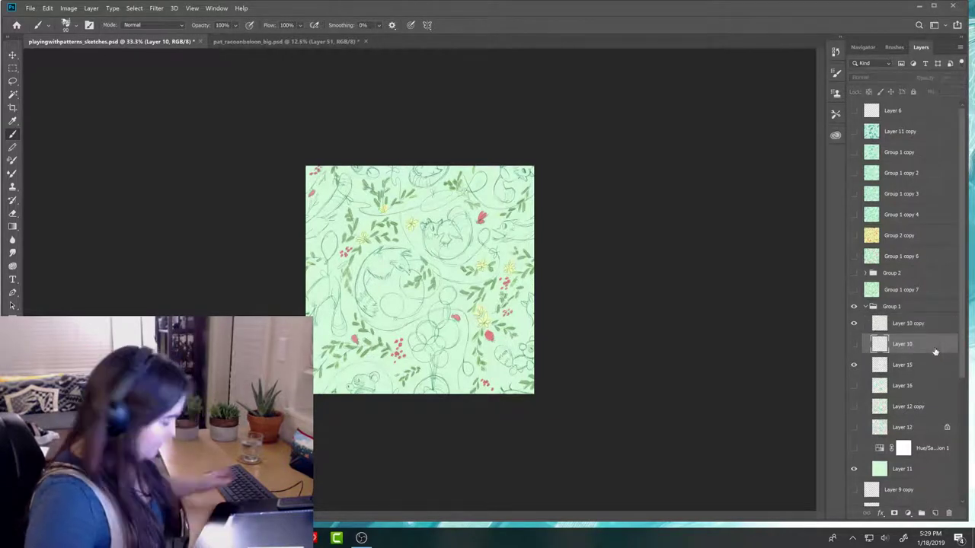
- Delete Layer 10, Layer 12 copy and Layer 12 with its Hue/Saturation adjustment, then save
{"action": "key", "text": "Delete"}
{"action": "left_click", "coordinate": [853, 365]}
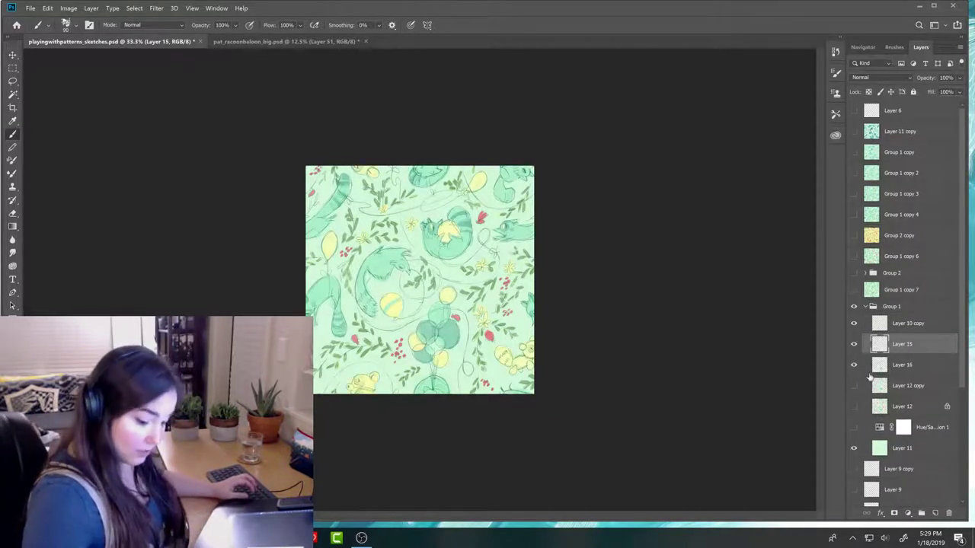
{"action": "left_click", "coordinate": [854, 385]}
{"action": "left_click", "coordinate": [883, 389]}
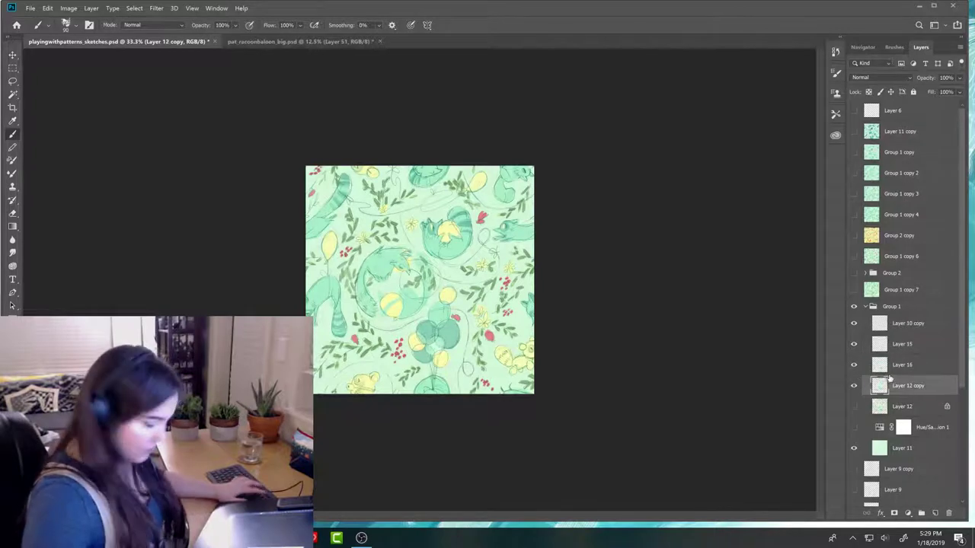
{"action": "key", "text": "Delete"}
{"action": "left_click", "coordinate": [879, 403], "text": "shift"}
{"action": "key", "text": "Delete"}
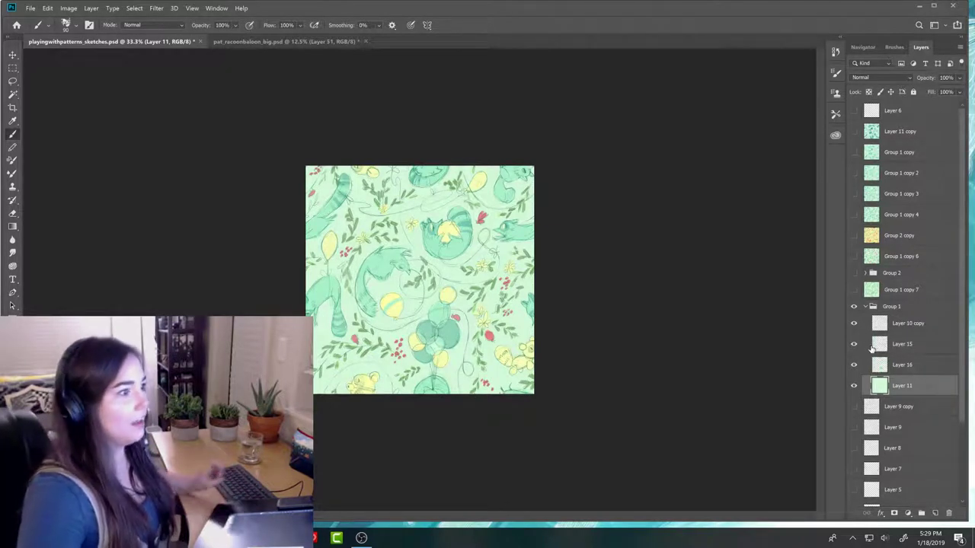
{"action": "key", "text": "ctrl+s"}
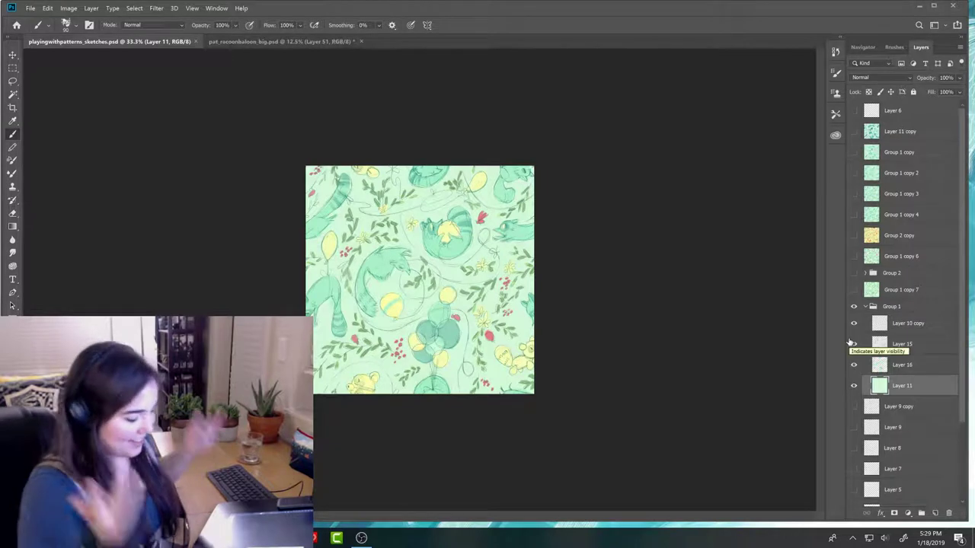
- Hide Layer 16 and fade the Layer 10 copy sketch to about 73% opacity at 100% zoom
{"action": "left_click", "coordinate": [851, 369]}
{"action": "left_click", "coordinate": [852, 367]}
{"action": "left_click", "coordinate": [853, 367]}
{"action": "left_click", "coordinate": [853, 367]}
{"action": "left_click", "coordinate": [854, 343]}
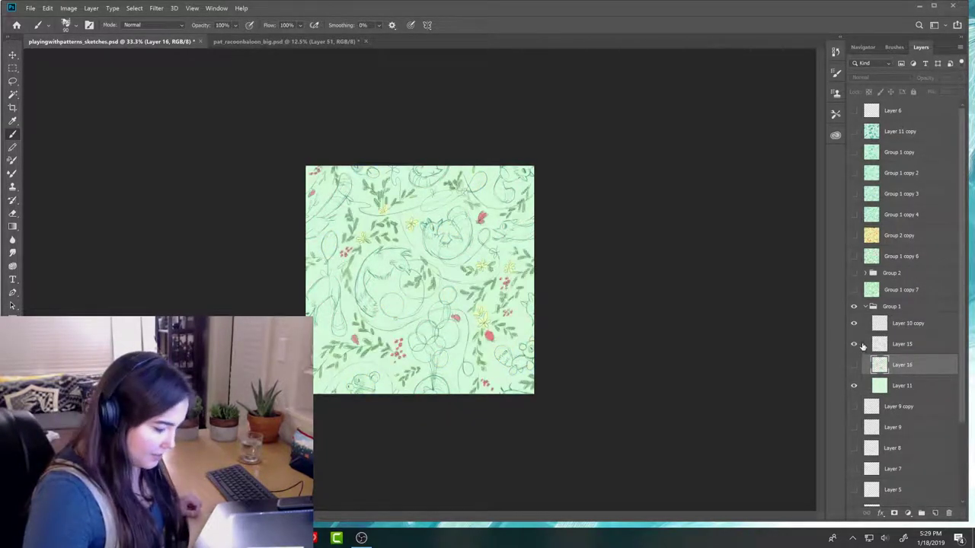
{"action": "left_click", "coordinate": [931, 326]}
{"action": "mouse_move", "coordinate": [930, 84]}
{"action": "left_mouse_down"}
{"action": "mouse_move", "coordinate": [918, 81]}
{"action": "mouse_move", "coordinate": [927, 83]}
{"action": "left_mouse_up"}
{"action": "left_click", "coordinate": [905, 345]}
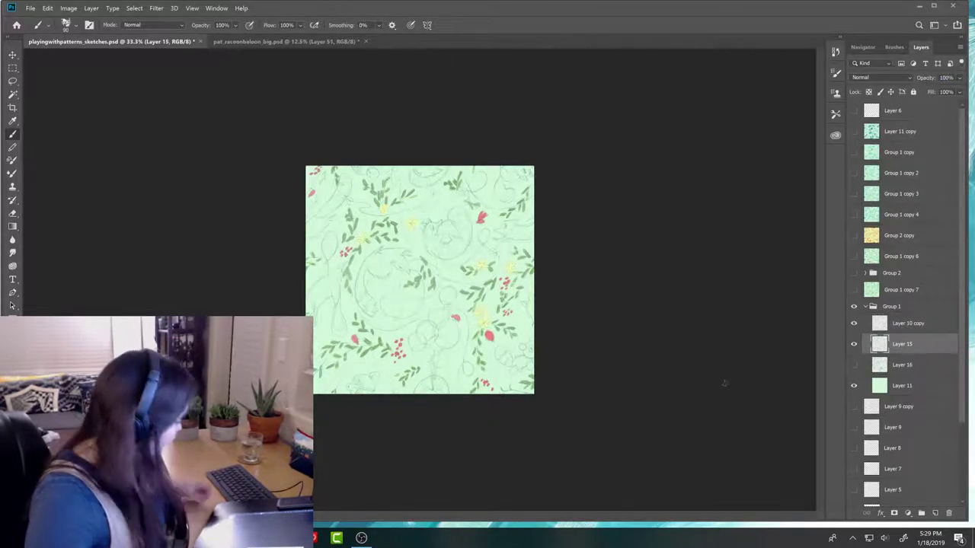
{"action": "key", "text": "ctrl+1"}
{"action": "left_click_drag", "start_coordinate": [616, 307], "coordinate": [630, 443]}
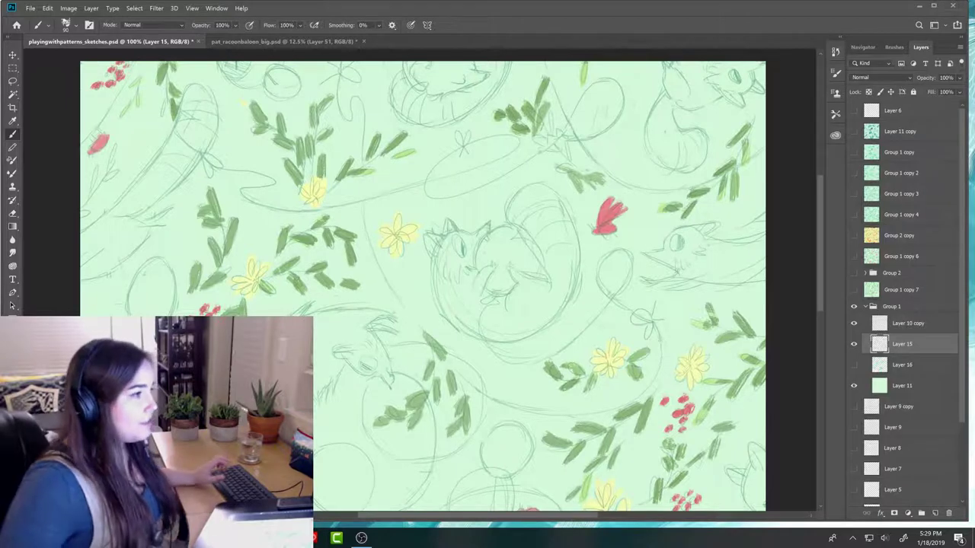
- Save the pattern sketch document with Ctrl+S
{"action": "key", "text": "ctrl+s"}
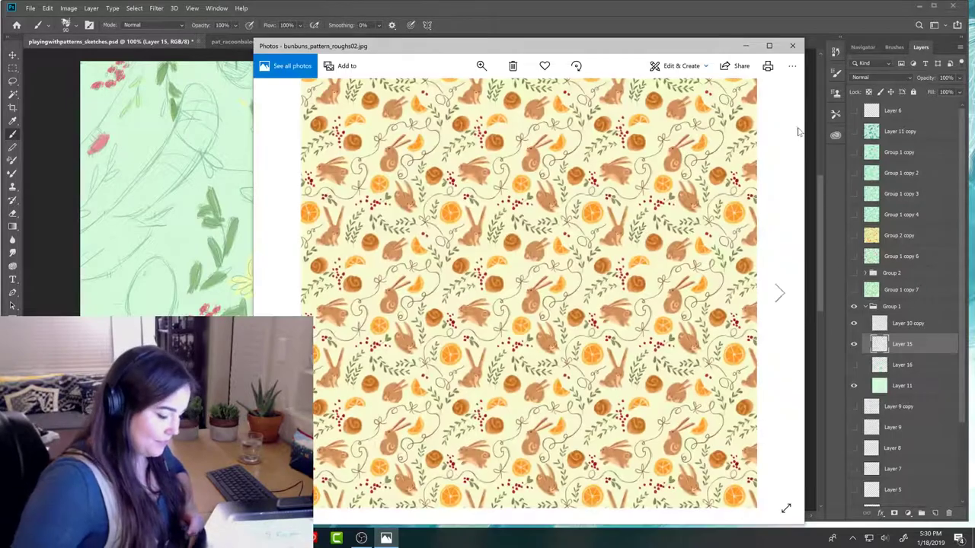
- Move the Photos viewer left and zoom into the bunbuns_pattern_roughs02.jpg reference
{"action": "scroll", "coordinate": [626, 363], "scroll_direction": "down", "scroll_amount": 1}
{"action": "scroll", "coordinate": [627, 364], "scroll_direction": "up", "scroll_amount": 1}
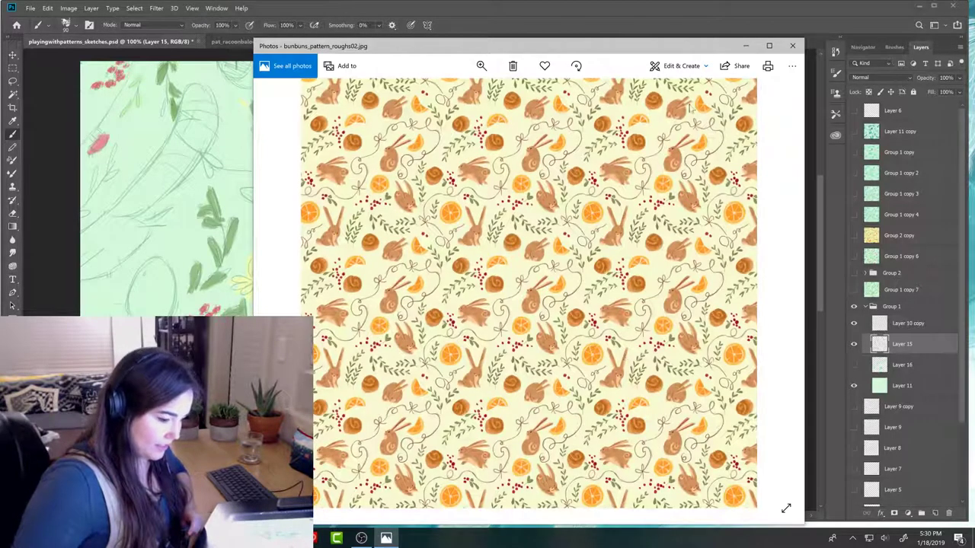
{"action": "left_click_drag", "start_coordinate": [685, 45], "coordinate": [410, 40]}
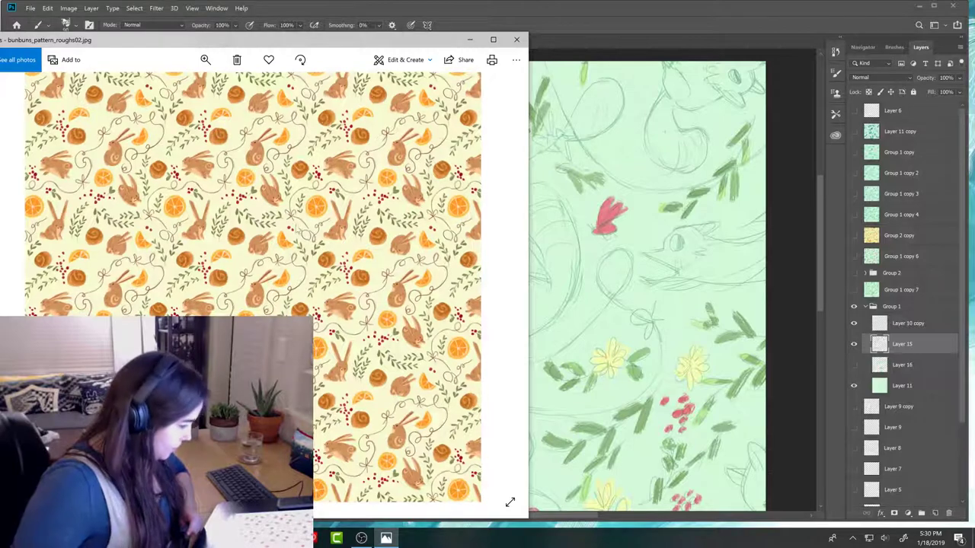
{"action": "left_click", "coordinate": [204, 60]}
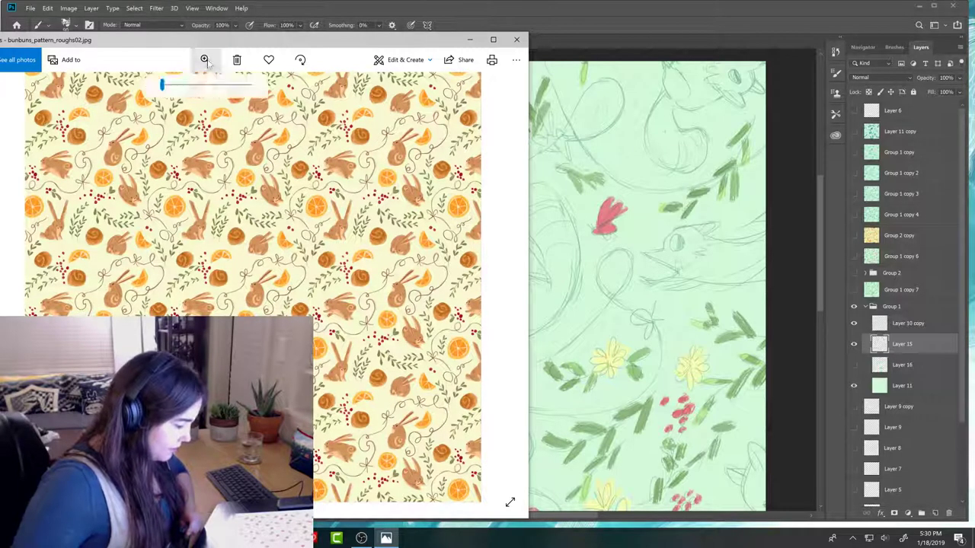
{"action": "scroll", "coordinate": [207, 62], "scroll_direction": "up", "scroll_amount": 5}
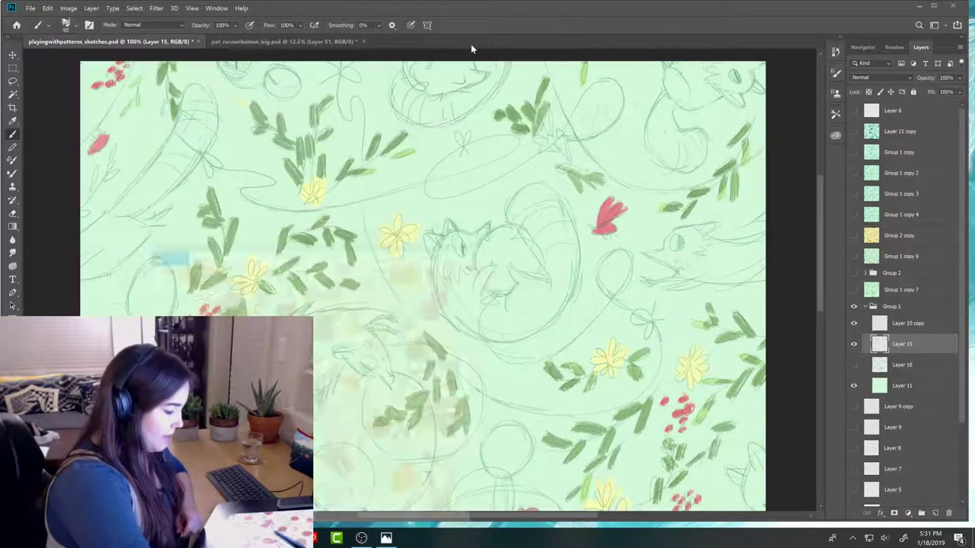
- Minimize the reference viewer and start redrawing pencil lines near the berries on Layer 15
{"action": "left_click", "coordinate": [469, 39]}
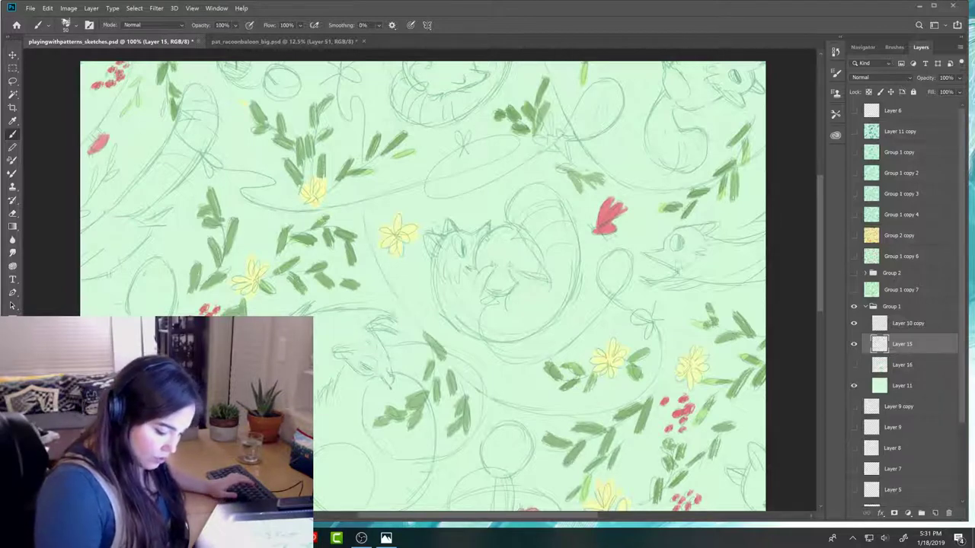
{"action": "key", "text": "e"}
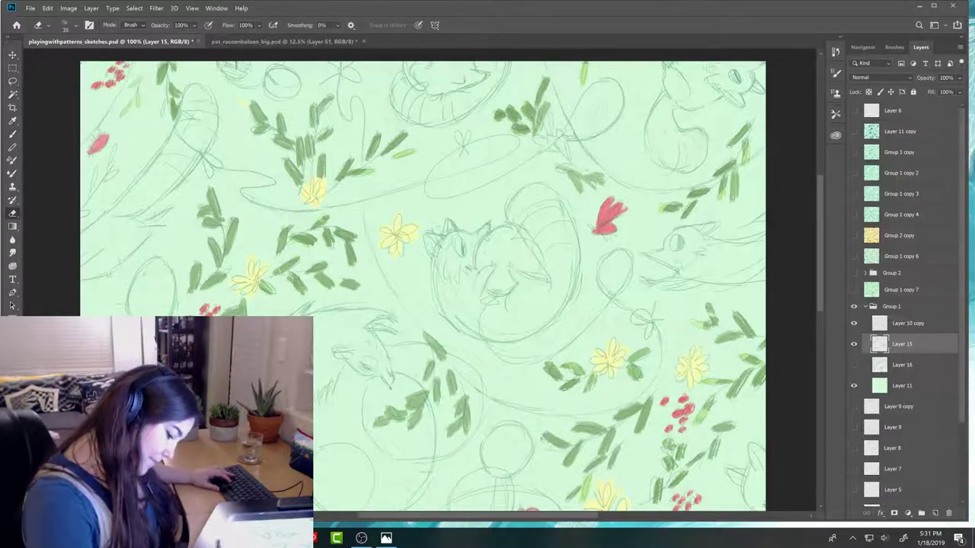
{"action": "key", "text": "b"}
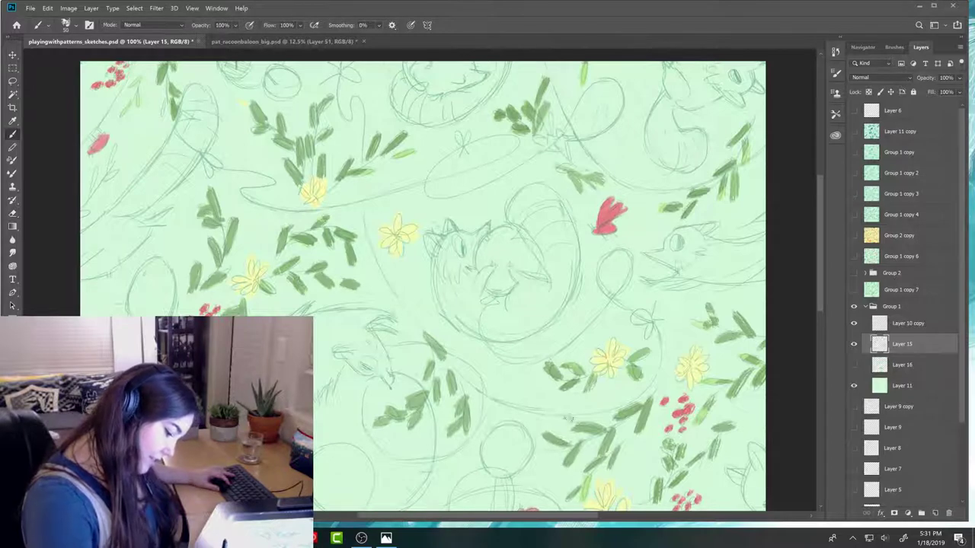
{"action": "key", "text": "e"}
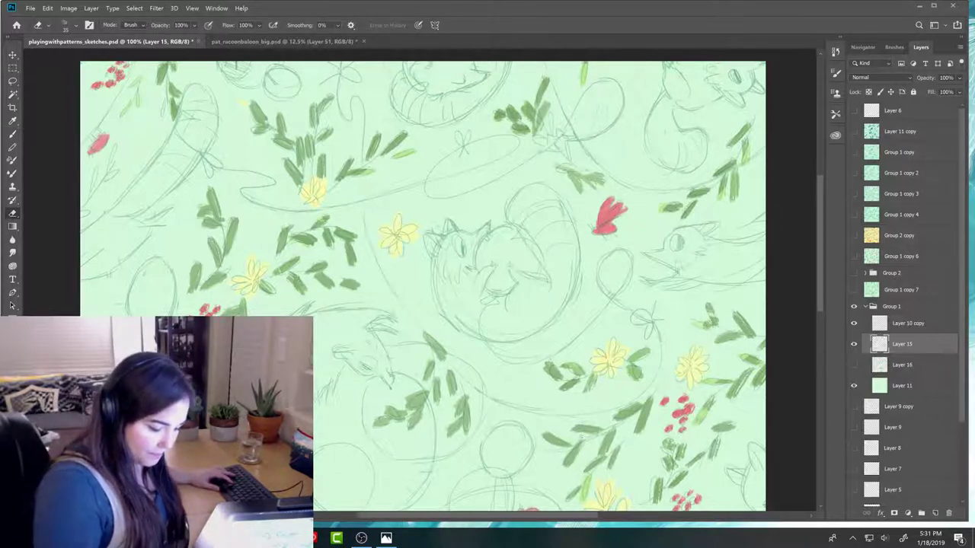
{"action": "key", "text": "b"}
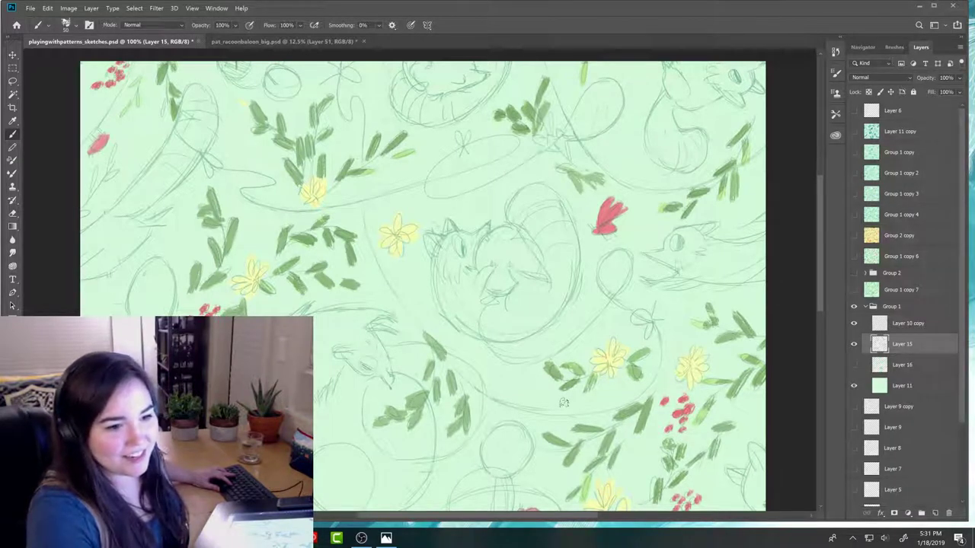
{"action": "key", "text": "e"}
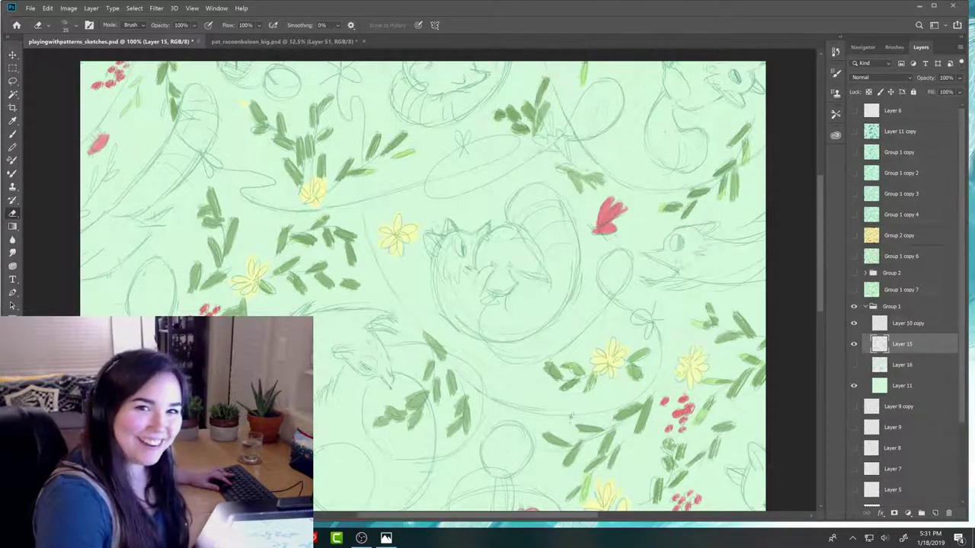
{"action": "key", "text": "b"}
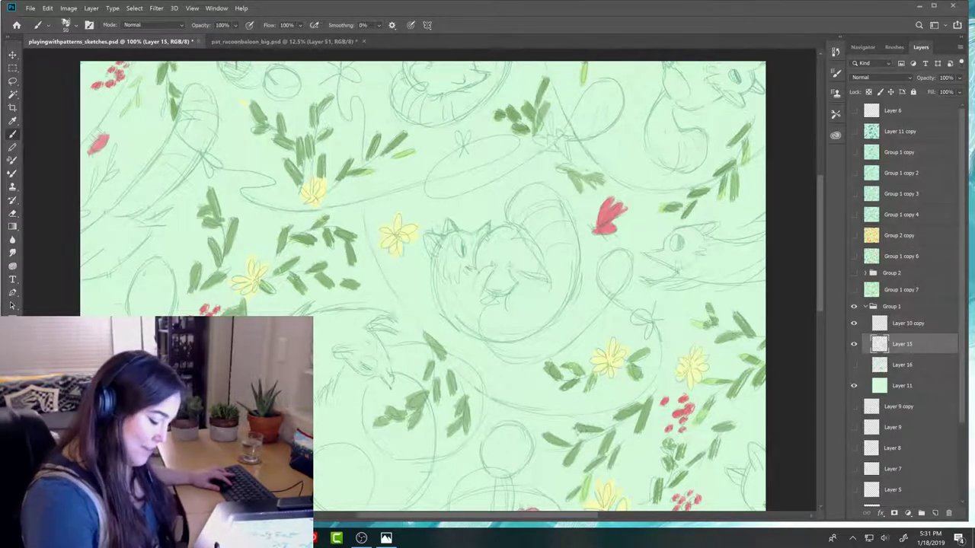
{"action": "key", "text": "e"}
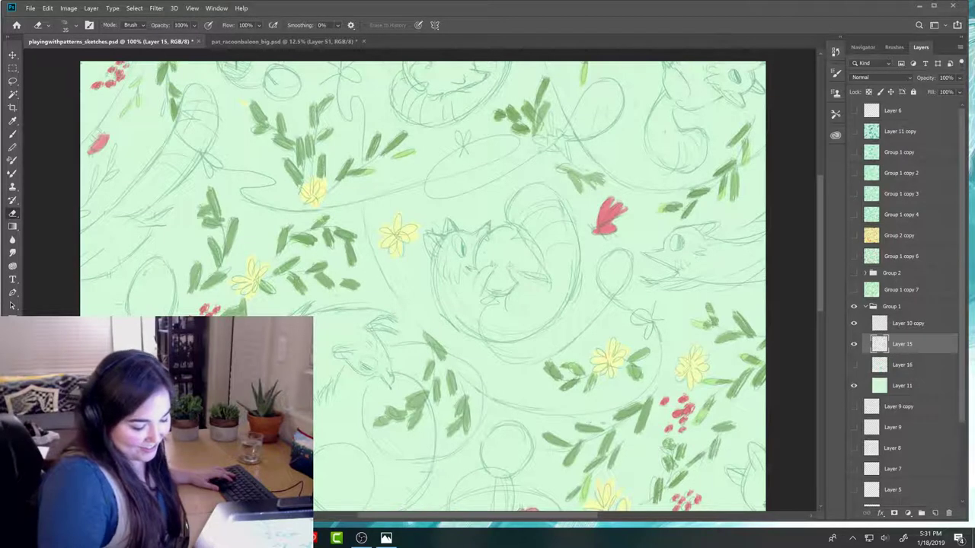
{"action": "key", "text": "b"}
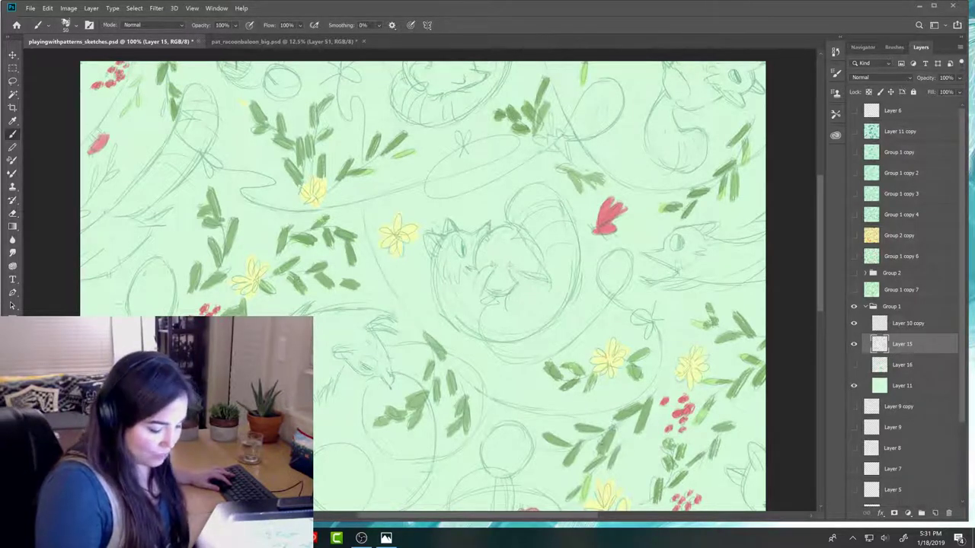
{"action": "key", "text": "e"}
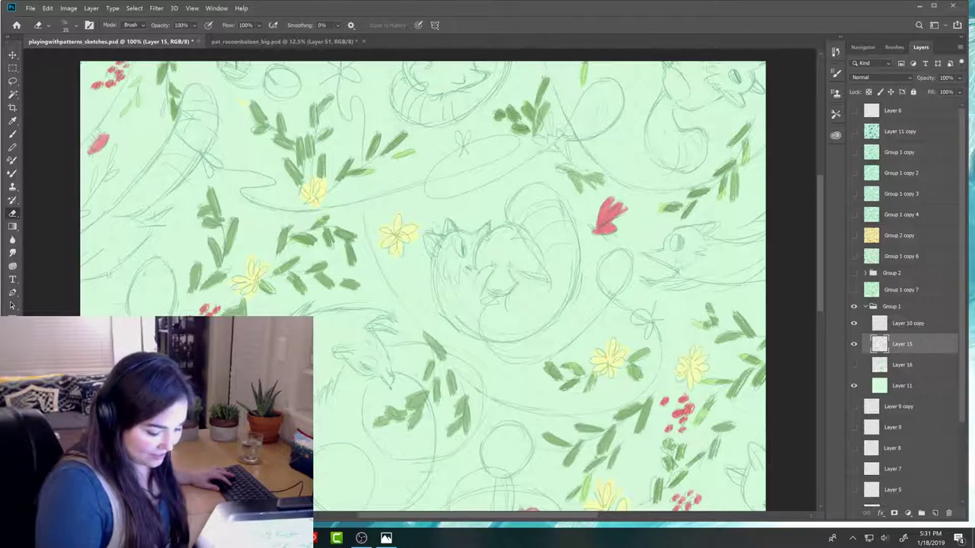
{"action": "key", "text": "b"}
- Continue drawing and erasing pencil lines among the lower-right leaves and red berries
{"action": "key", "text": "e"}
{"action": "key", "text": "b"}
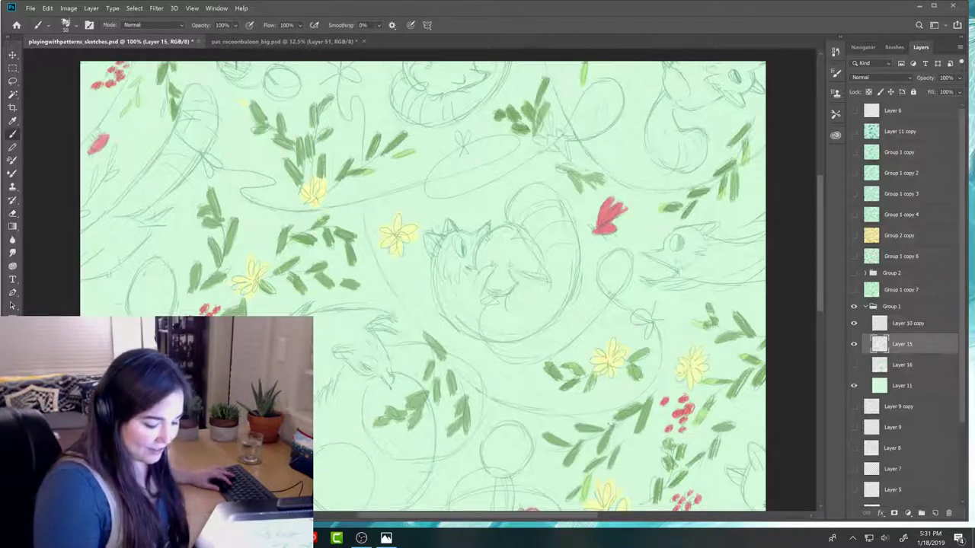
{"action": "key", "text": "e"}
{"action": "key", "text": "b"}
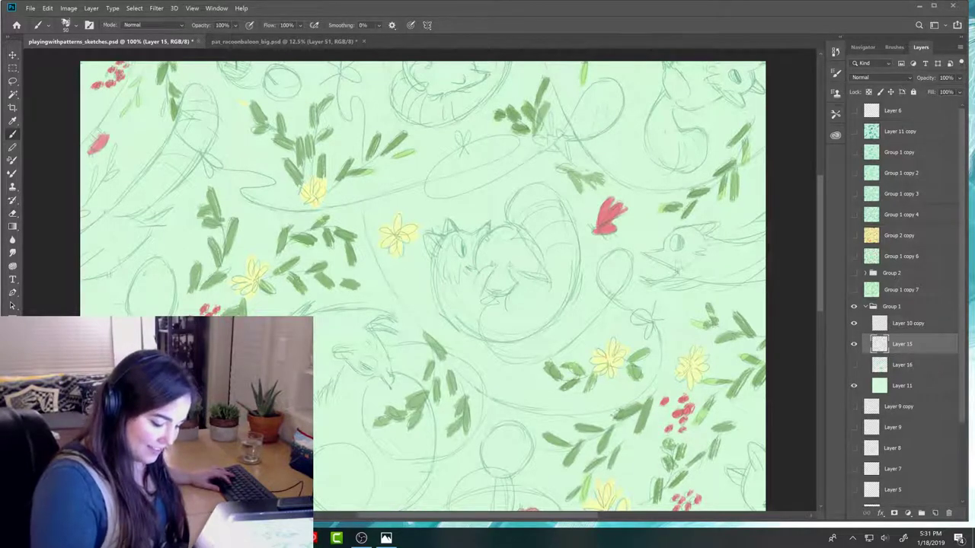
{"action": "key", "text": "e"}
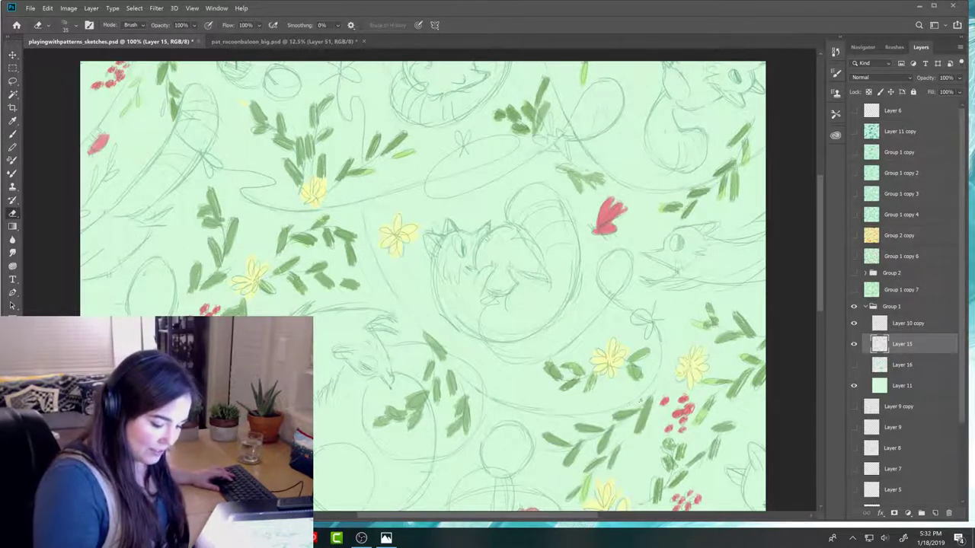
{"action": "key", "text": "b"}
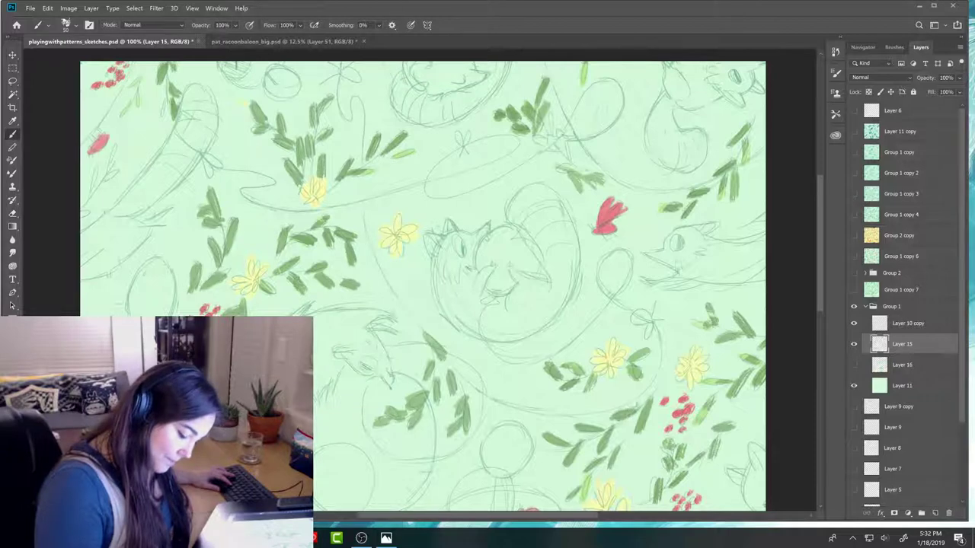
{"action": "key", "text": "e"}
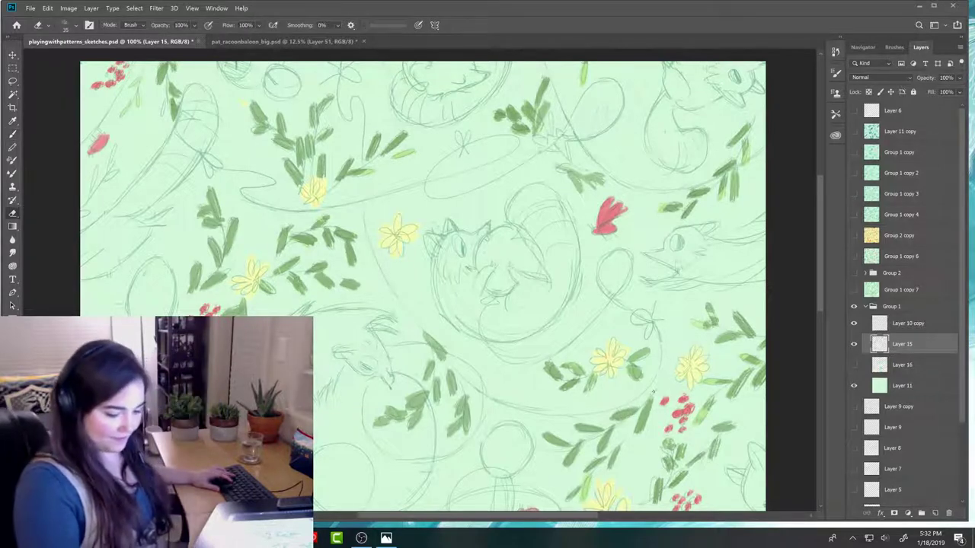
{"action": "key", "text": "b"}
{"action": "key", "text": "e"}
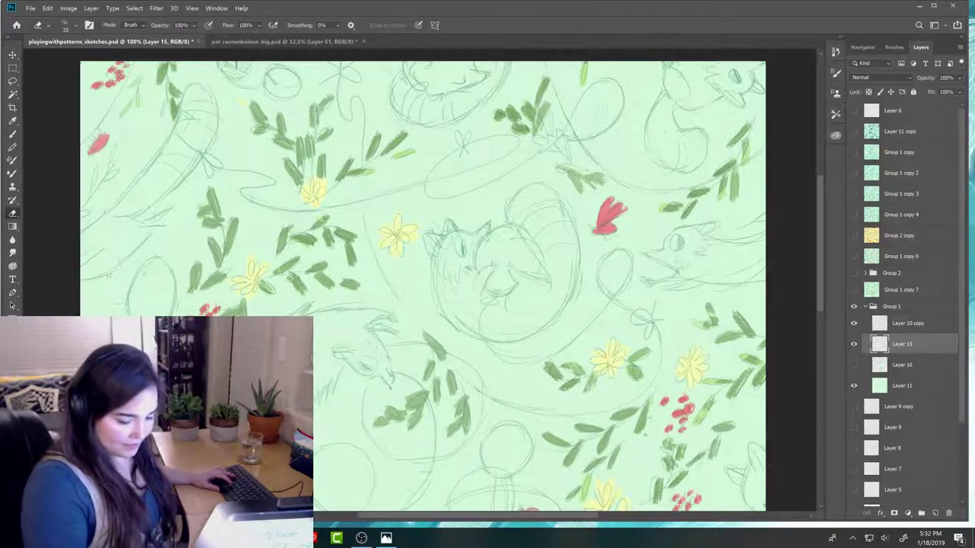
{"action": "key", "text": "b"}
{"action": "key", "text": "e"}
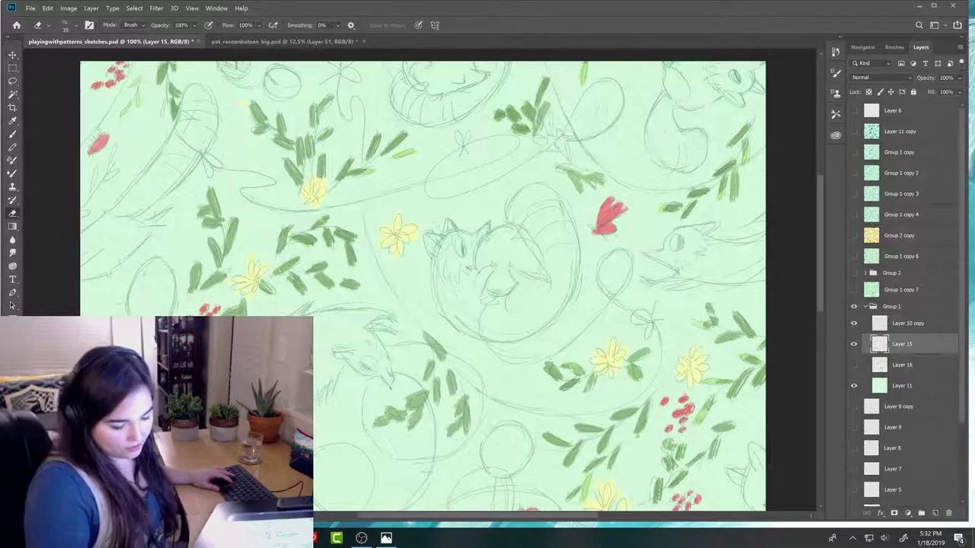
{"action": "key", "text": "b"}
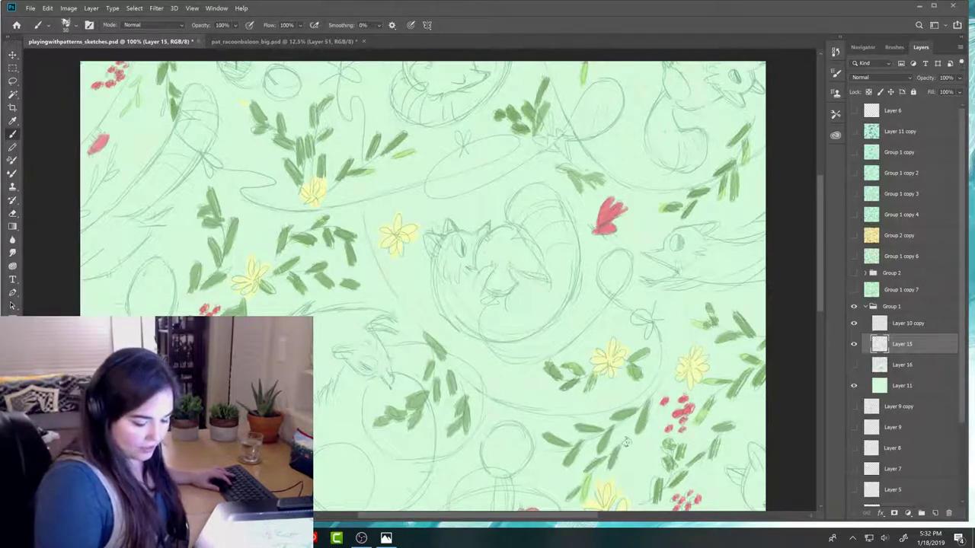
{"action": "key", "text": "e"}
{"action": "key", "text": "b"}
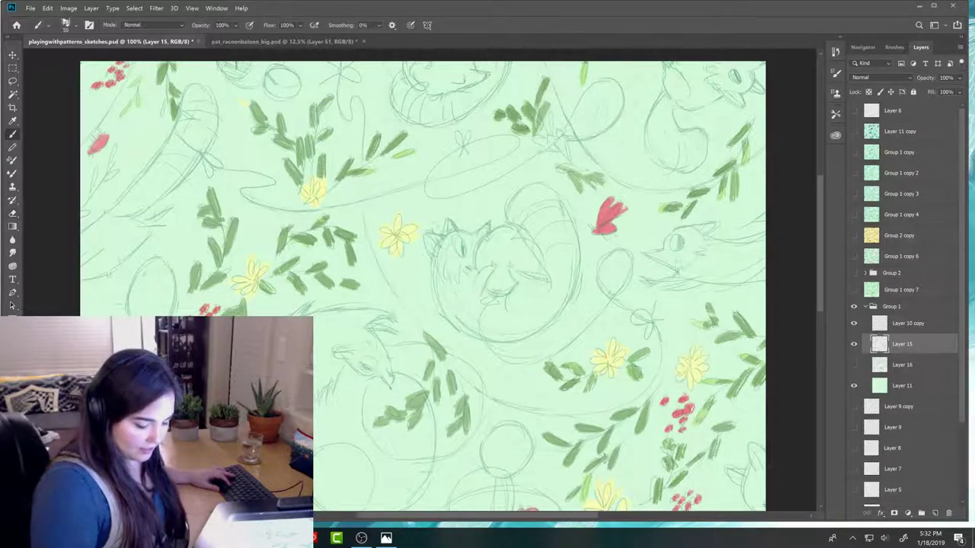
{"action": "key", "text": "e"}
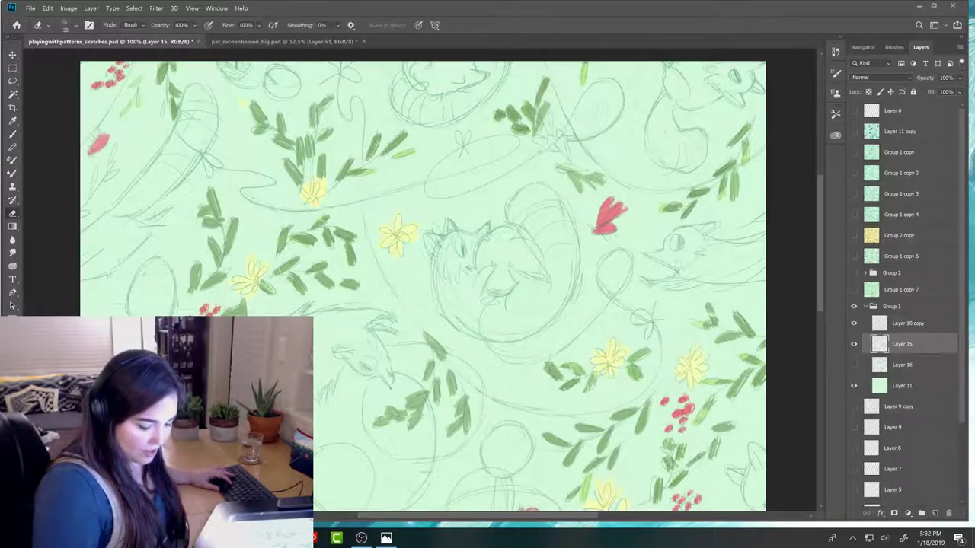
{"action": "key", "text": "b"}
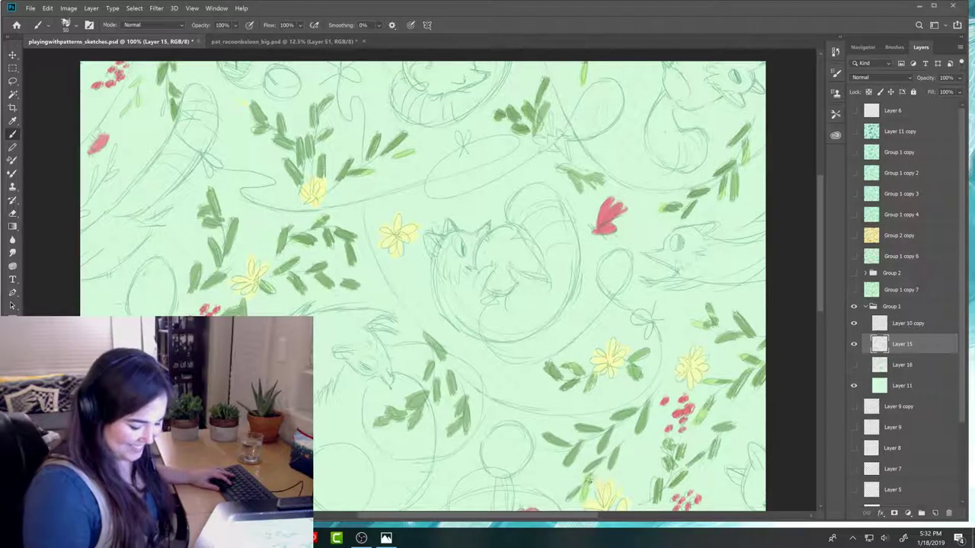
{"action": "key", "text": "e"}
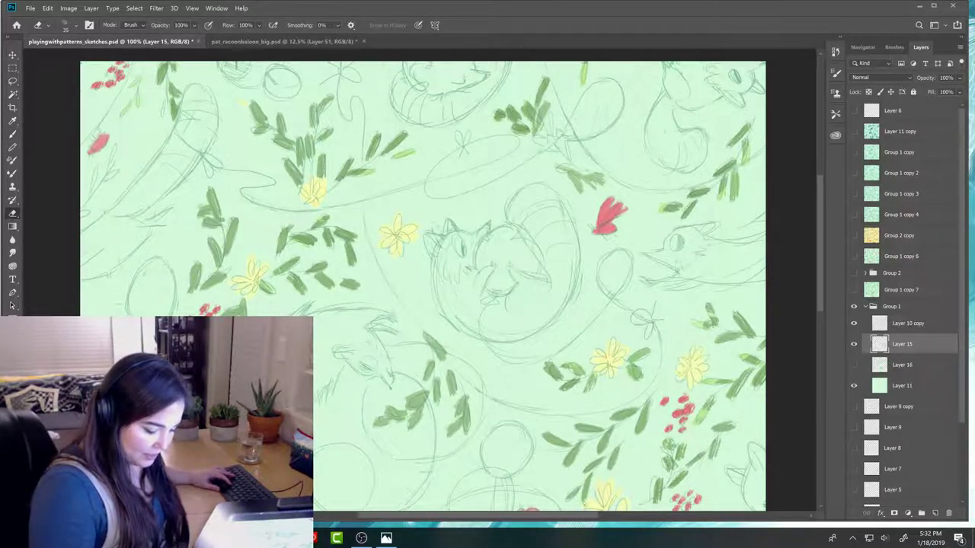
{"action": "key", "text": "b"}
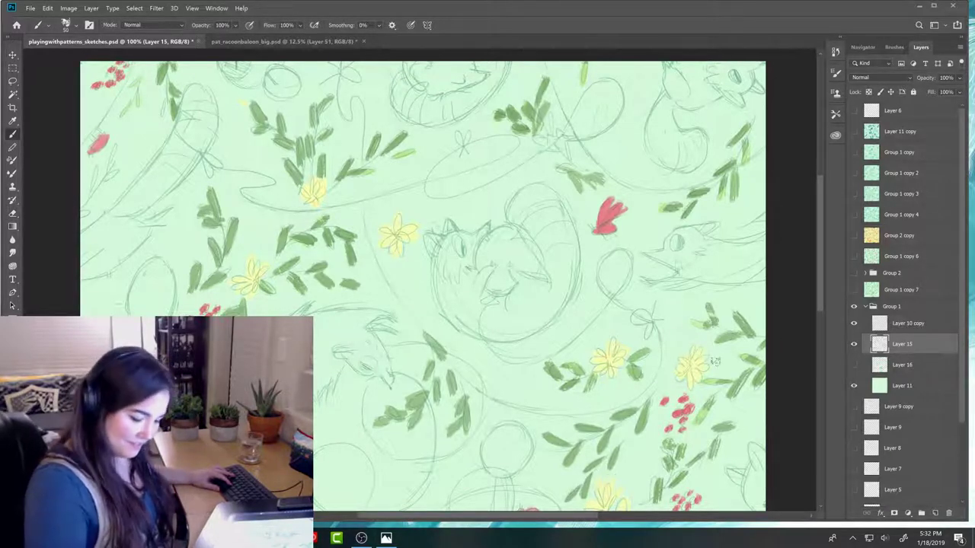
{"action": "mouse_move", "coordinate": [712, 432]}
{"action": "left_mouse_down"}
{"action": "mouse_move", "coordinate": [617, 320]}
{"action": "mouse_move", "coordinate": [626, 241]}
{"action": "mouse_move", "coordinate": [576, 147]}
{"action": "mouse_move", "coordinate": [607, 221]}
{"action": "left_mouse_up"}
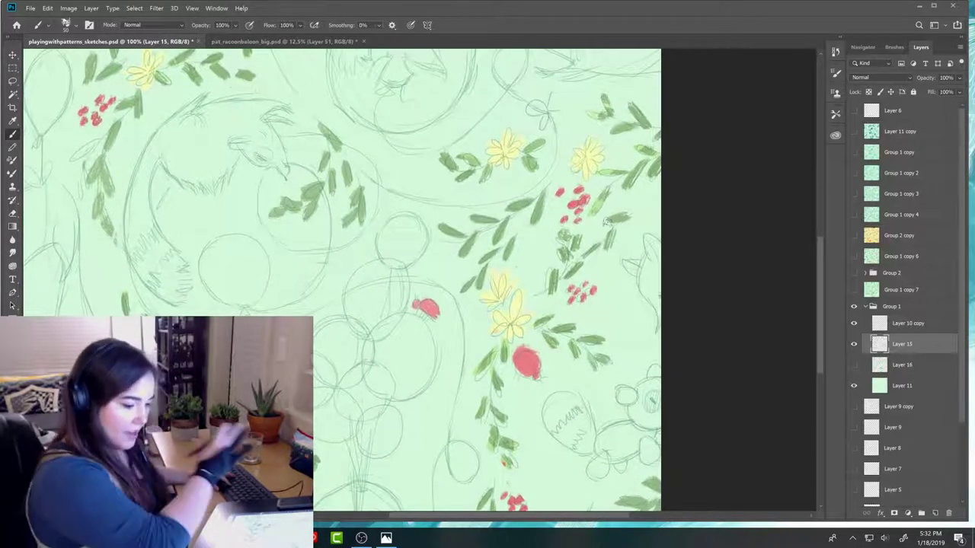
- Sketch a short line among the leaves and erase the faint strokes beside the red berries
{"action": "left_click_drag", "start_coordinate": [559, 263], "coordinate": [547, 291]}
{"action": "key", "text": "e"}
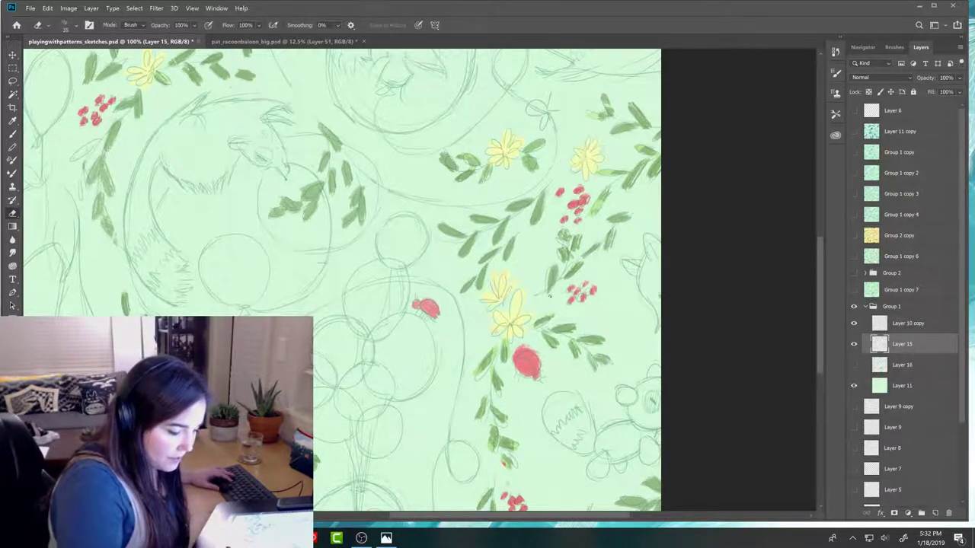
{"action": "key", "text": "b"}
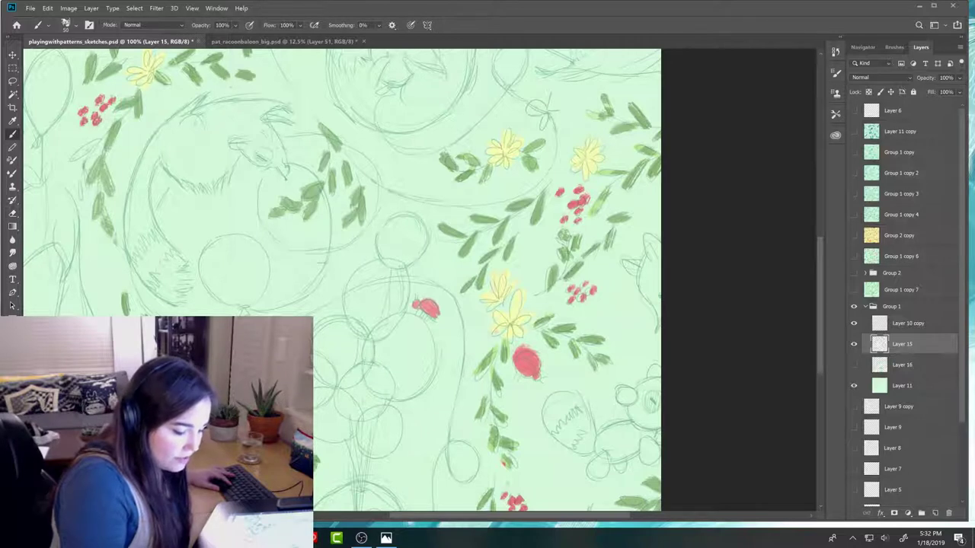
{"action": "key", "text": "e"}
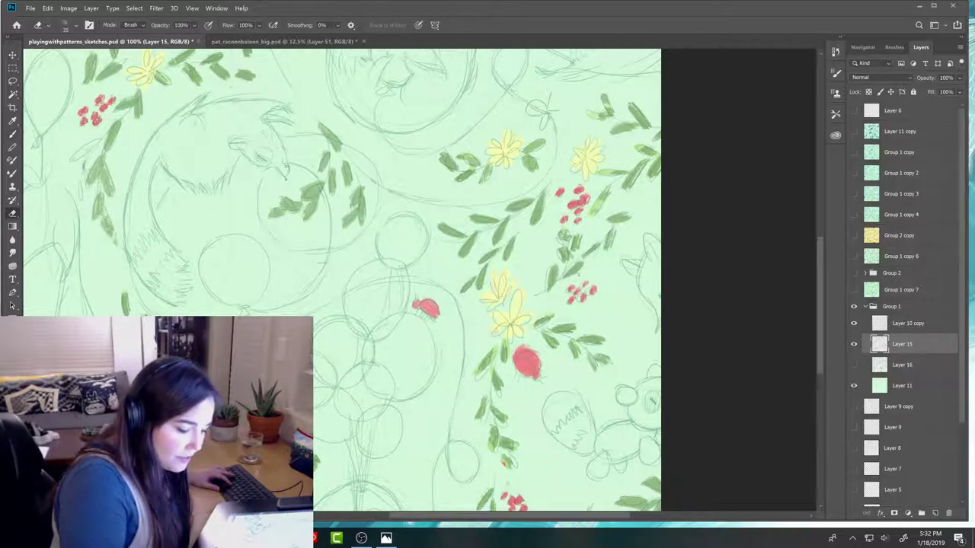
{"action": "key", "text": "b"}
{"action": "key", "text": "e"}
{"action": "key", "text": "b"}
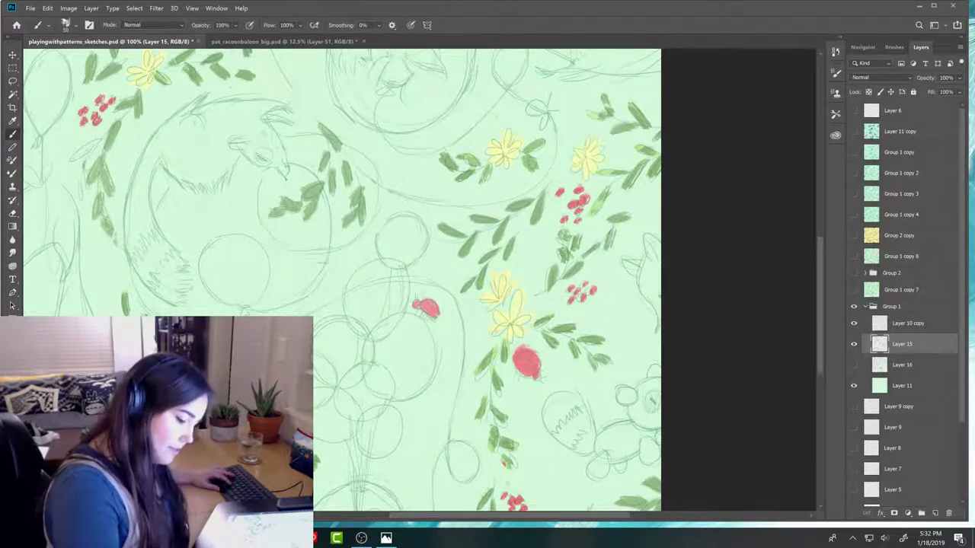
{"action": "key", "text": "e"}
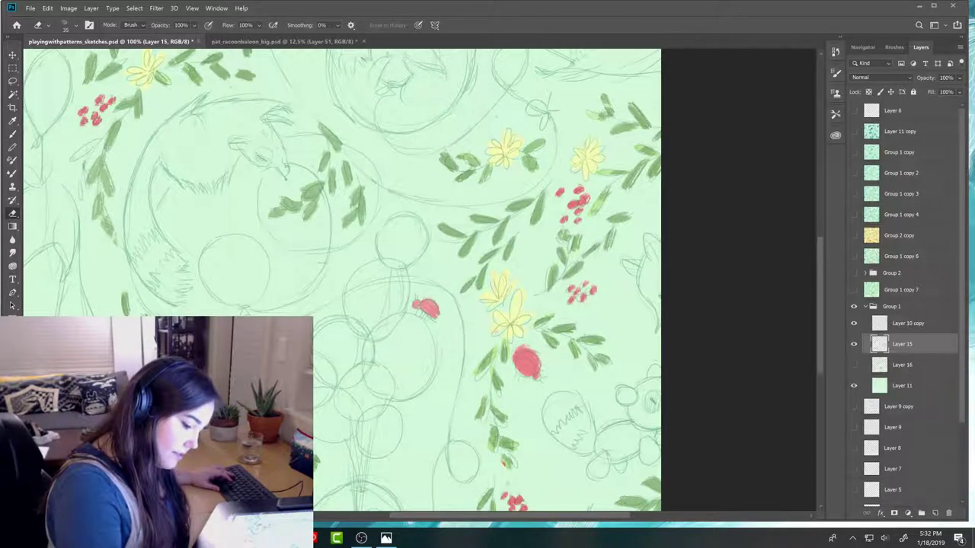
{"action": "key", "text": "b"}
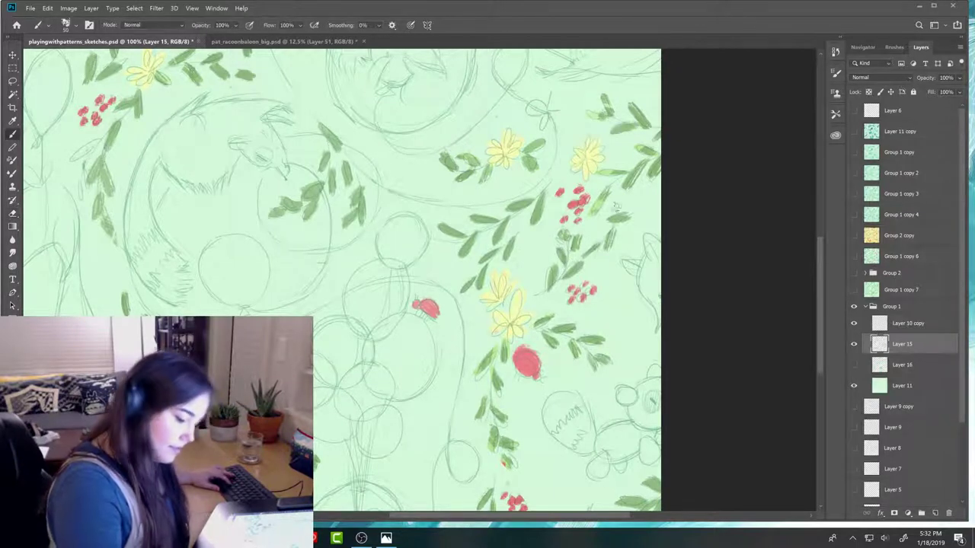
{"action": "key", "text": "e"}
{"action": "left_click_drag", "start_coordinate": [571, 244], "coordinate": [559, 230]}
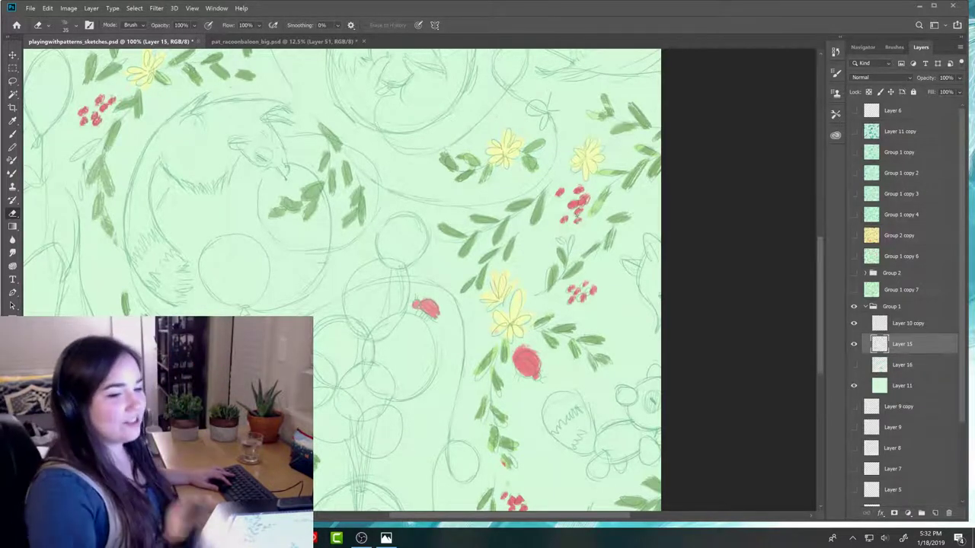
- Keep tidying the sketch lines around the red berry cluster with brush and eraser
{"action": "key", "text": "b"}
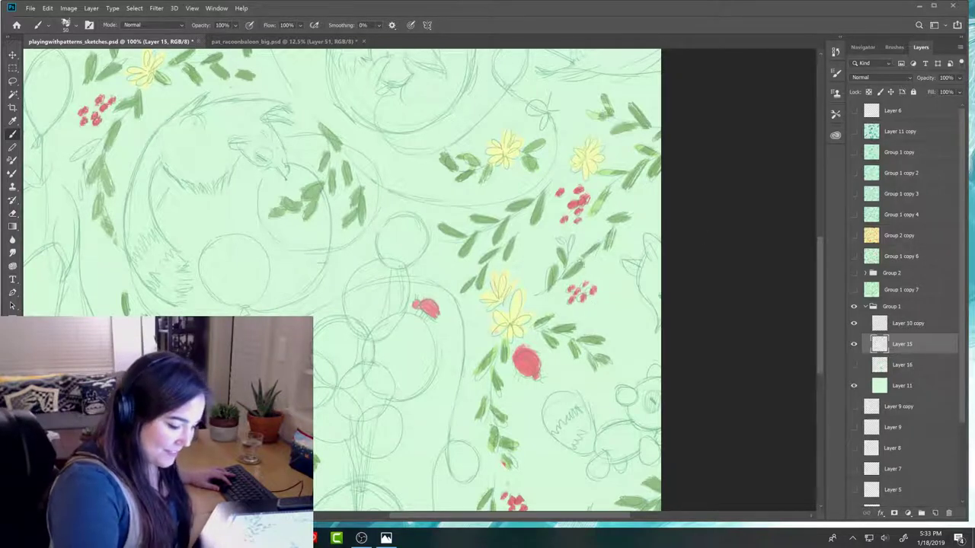
{"action": "key", "text": "e"}
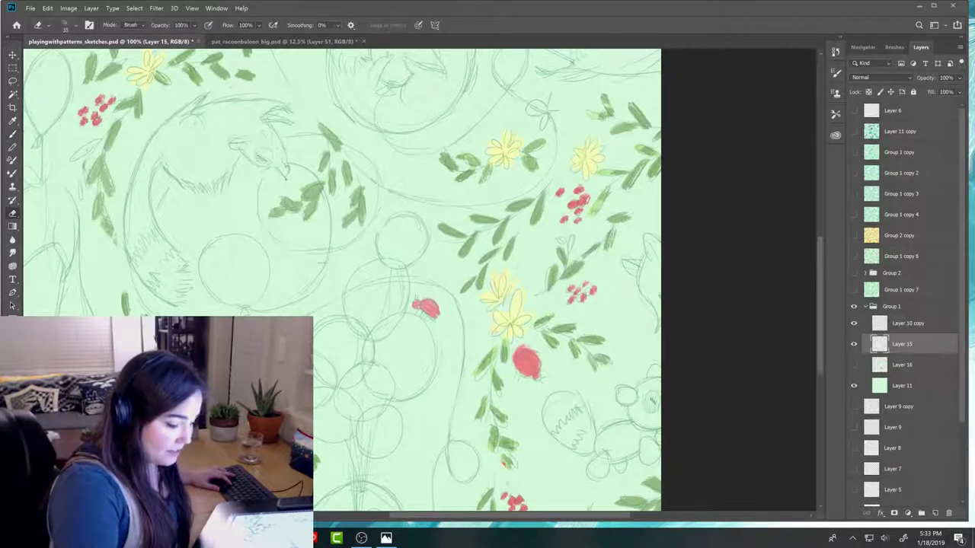
{"action": "key", "text": "b"}
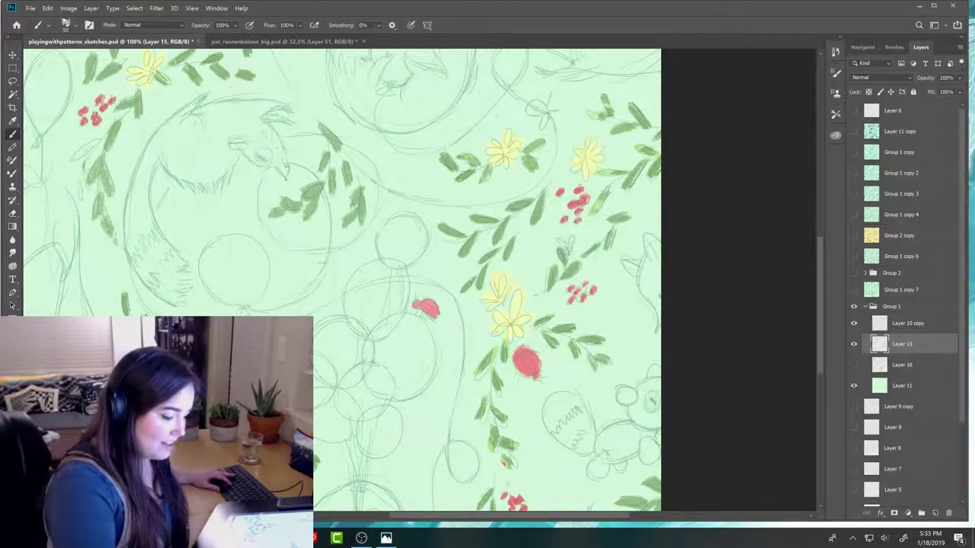
{"action": "key", "text": "e"}
{"action": "key", "text": "b"}
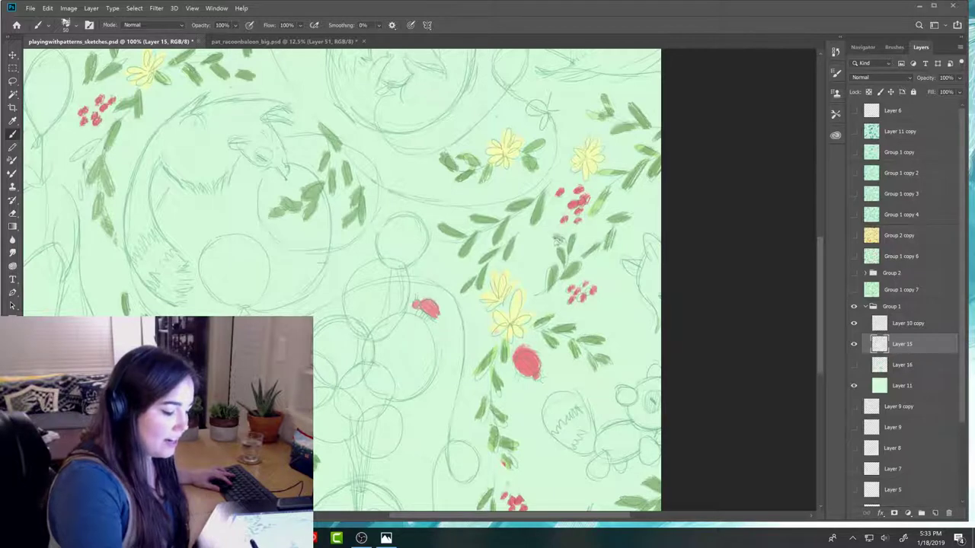
{"action": "key", "text": "e"}
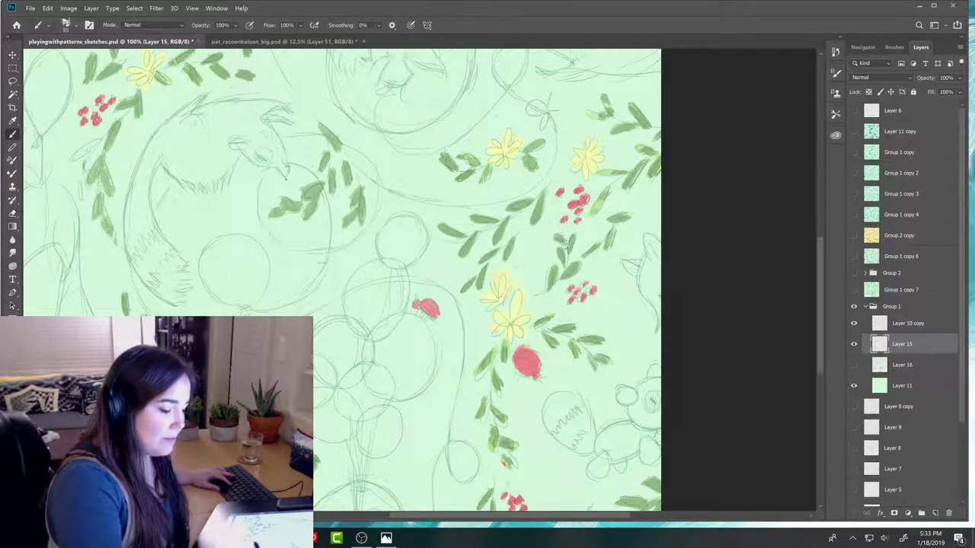
{"action": "key", "text": "b"}
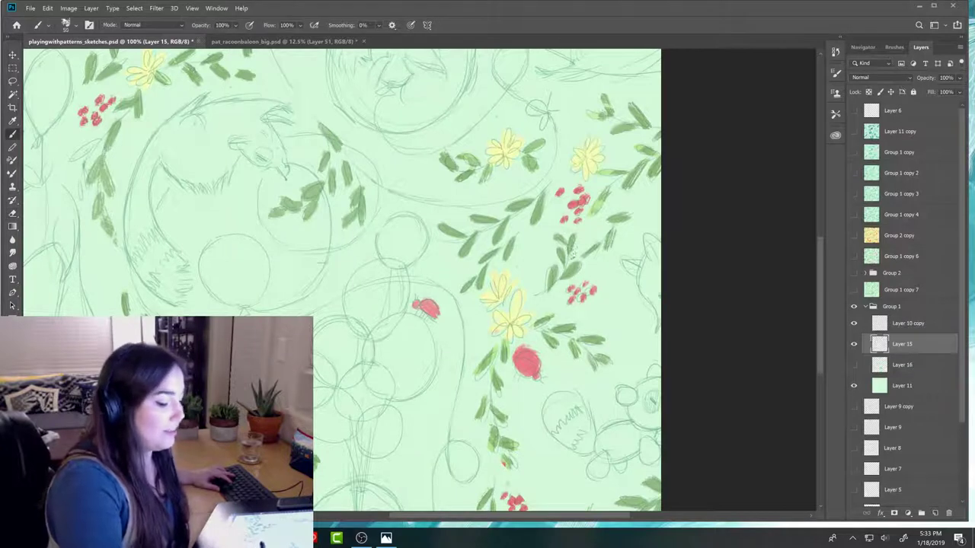
{"action": "key", "text": "e"}
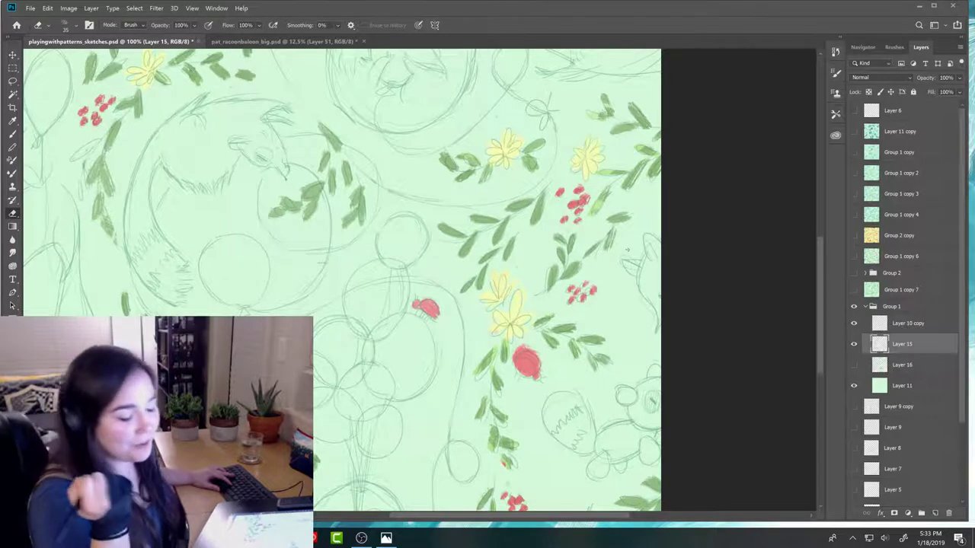
- Paint a new green leaf stroke on the vine beside the red berries
{"action": "key", "text": "b"}
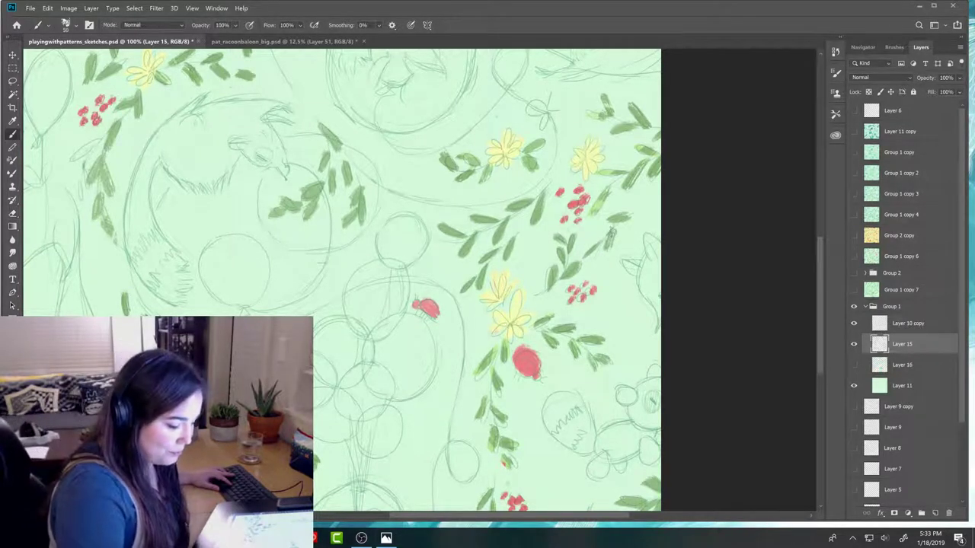
{"action": "key", "text": "e"}
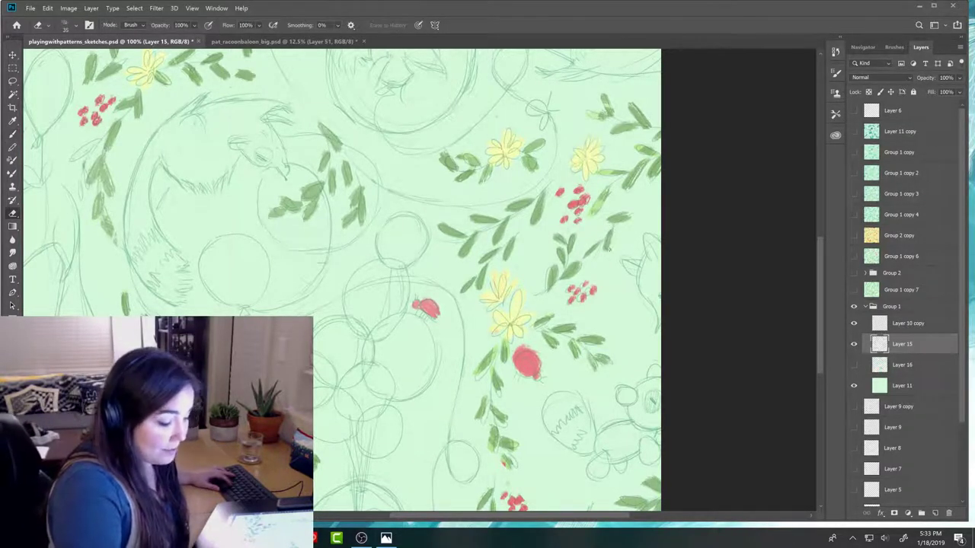
{"action": "key", "text": "b"}
{"action": "key", "text": "e"}
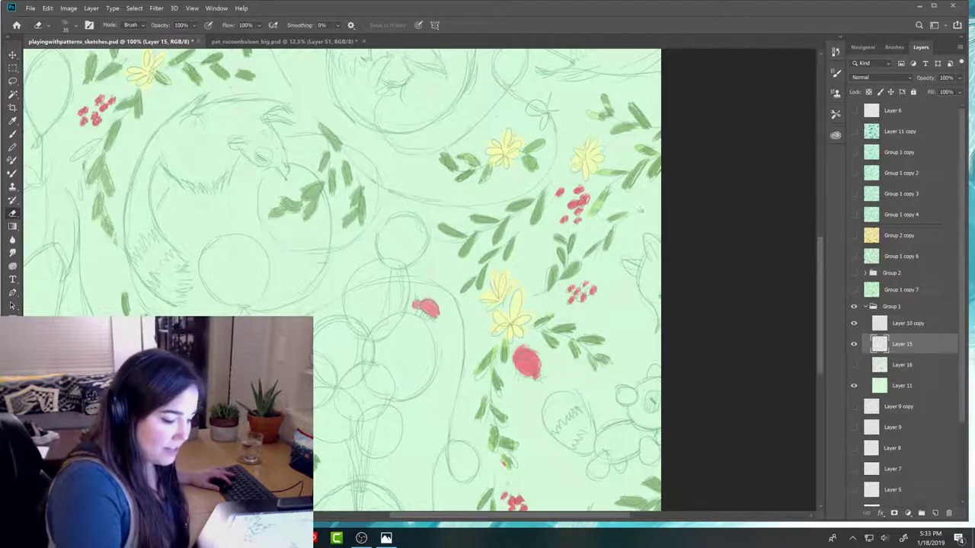
{"action": "key", "text": "b"}
{"action": "key", "text": "e"}
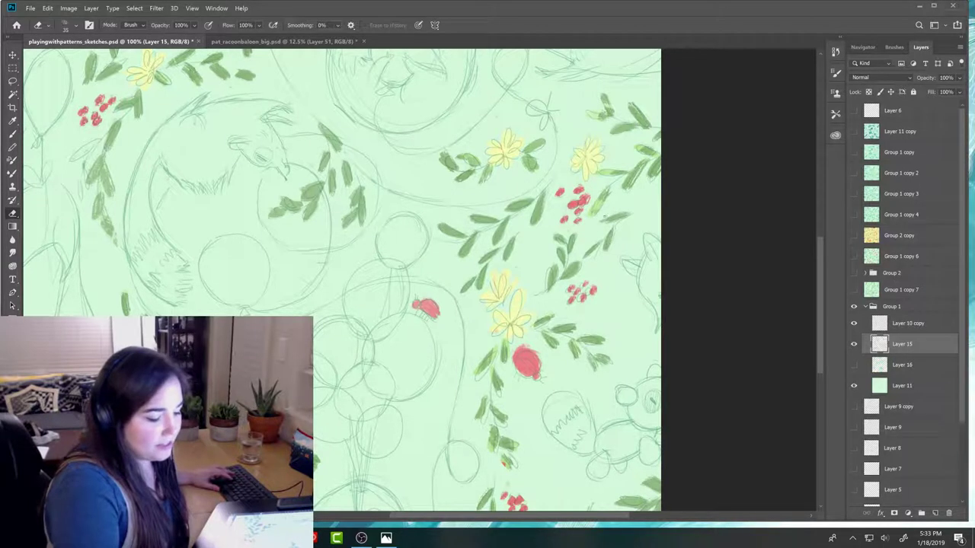
{"action": "key", "text": "b"}
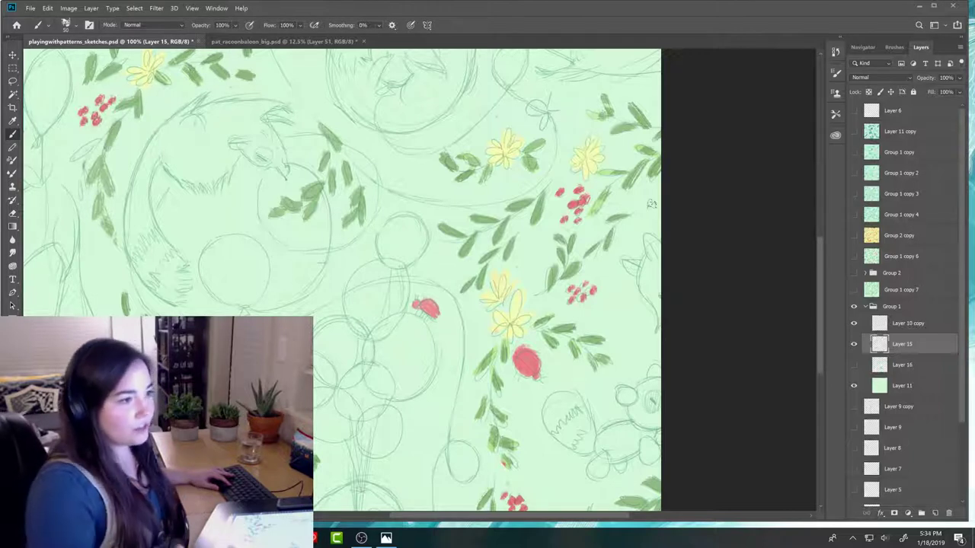
{"action": "left_click_drag", "start_coordinate": [613, 195], "coordinate": [594, 216]}
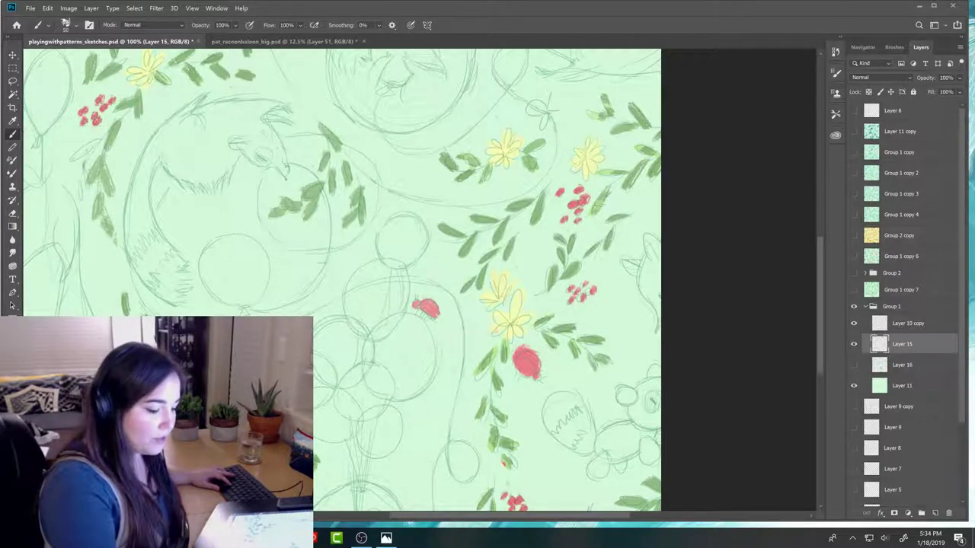
- Touch up the new leaf by alternating eraser and brush passes
{"action": "key", "text": "e"}
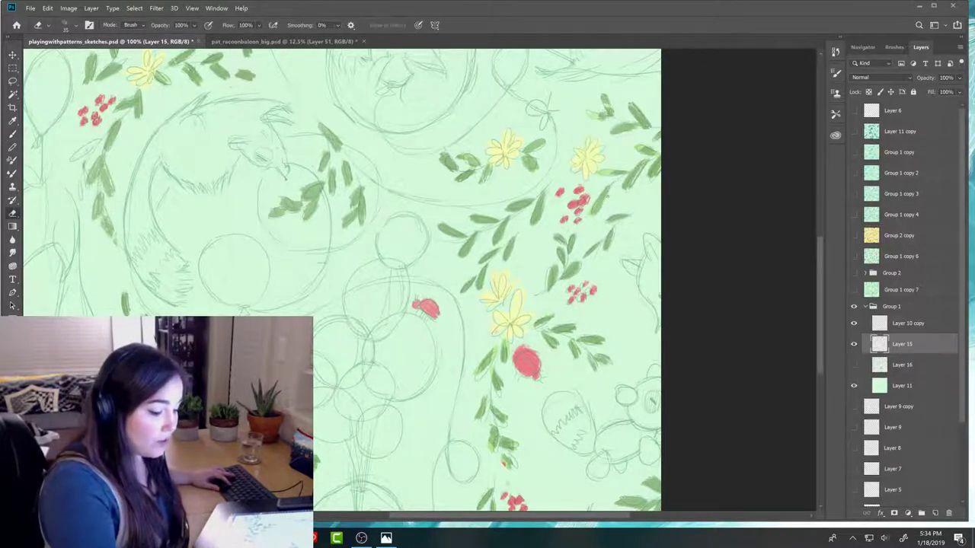
{"action": "key", "text": "b"}
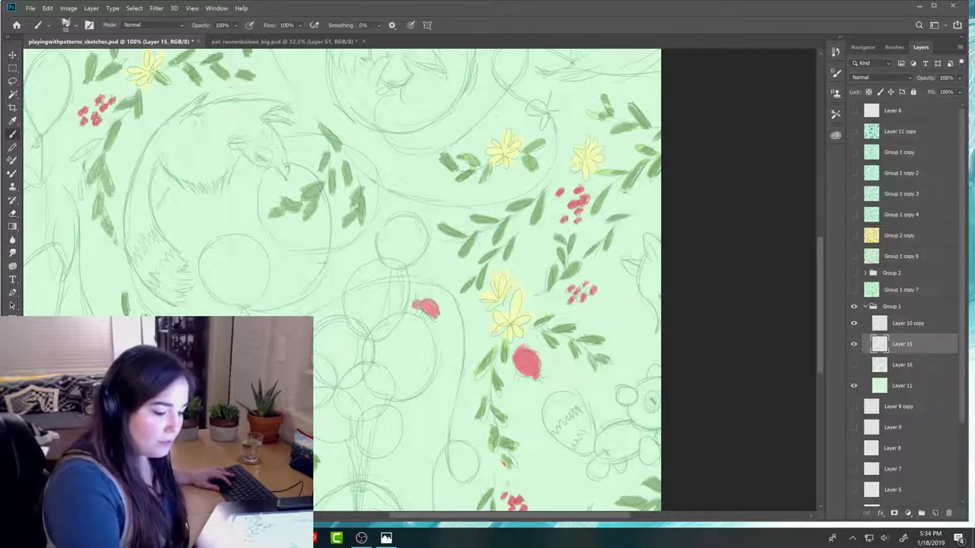
{"action": "key", "text": "e"}
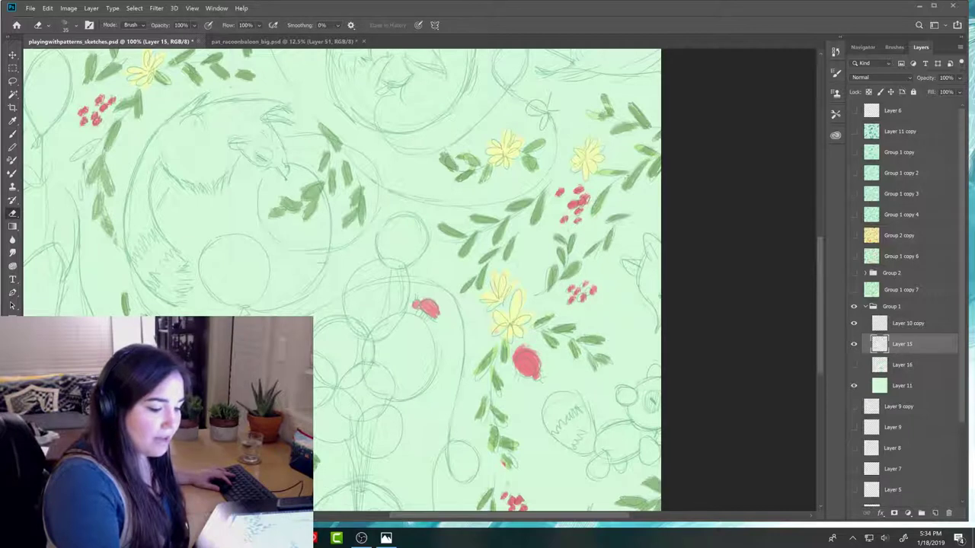
{"action": "key", "text": "b"}
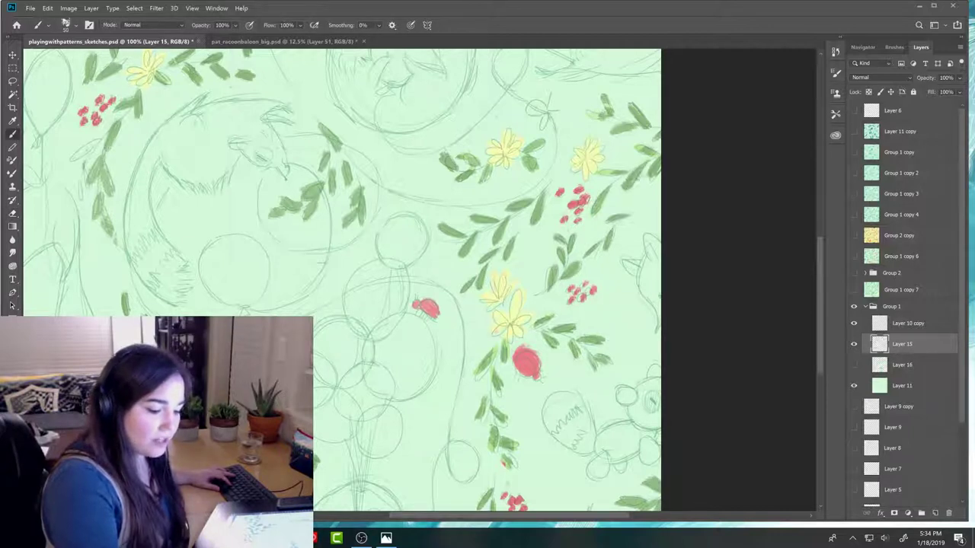
{"action": "key", "text": "e"}
{"action": "key", "text": "b"}
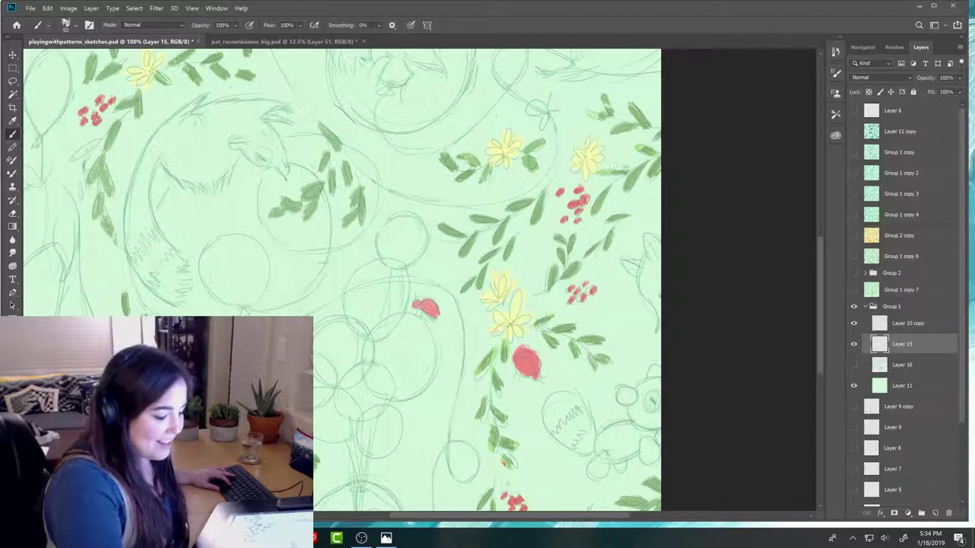
{"action": "key", "text": "e"}
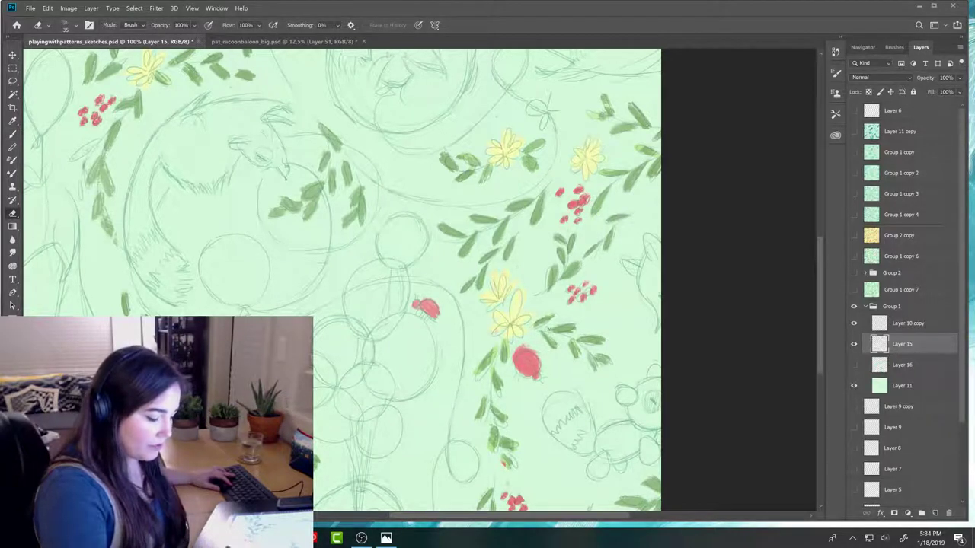
- Touch up the foliage strokes around the yellow flowers and red berries on Layer 15
{"action": "key", "text": "b"}
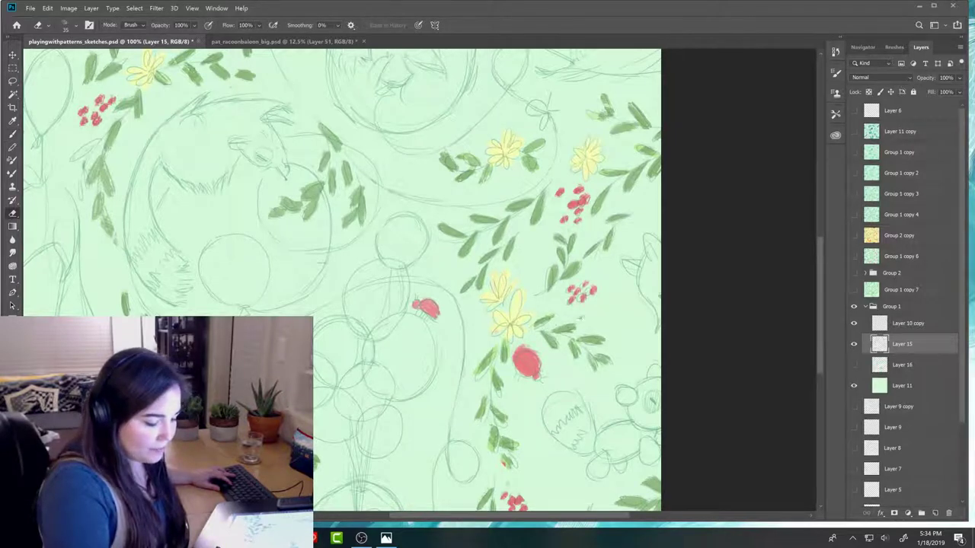
{"action": "key", "text": "e"}
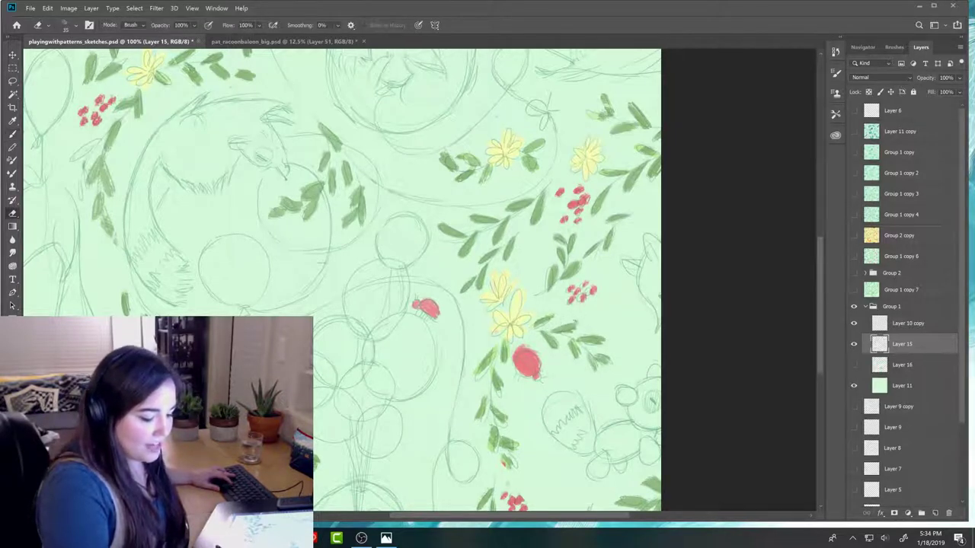
{"action": "key", "text": "b"}
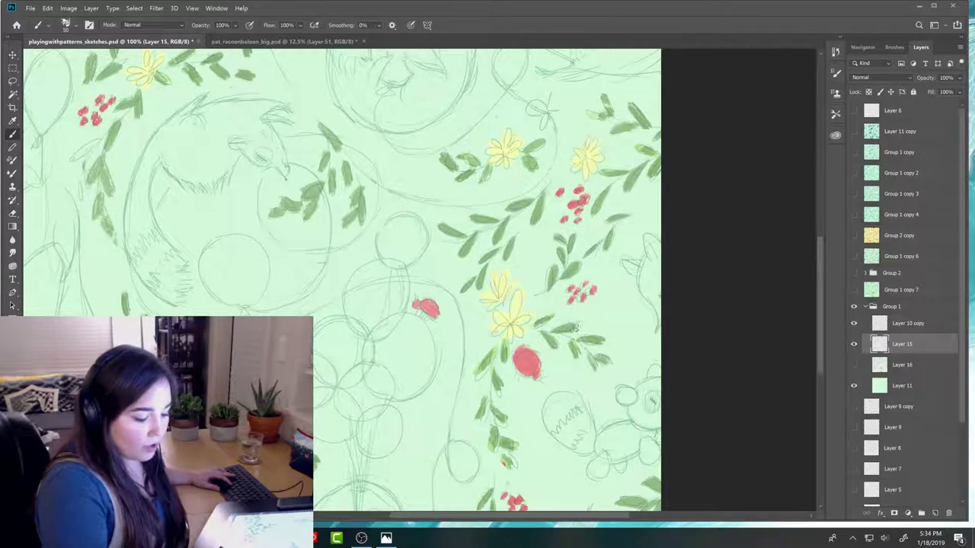
{"action": "key", "text": "e"}
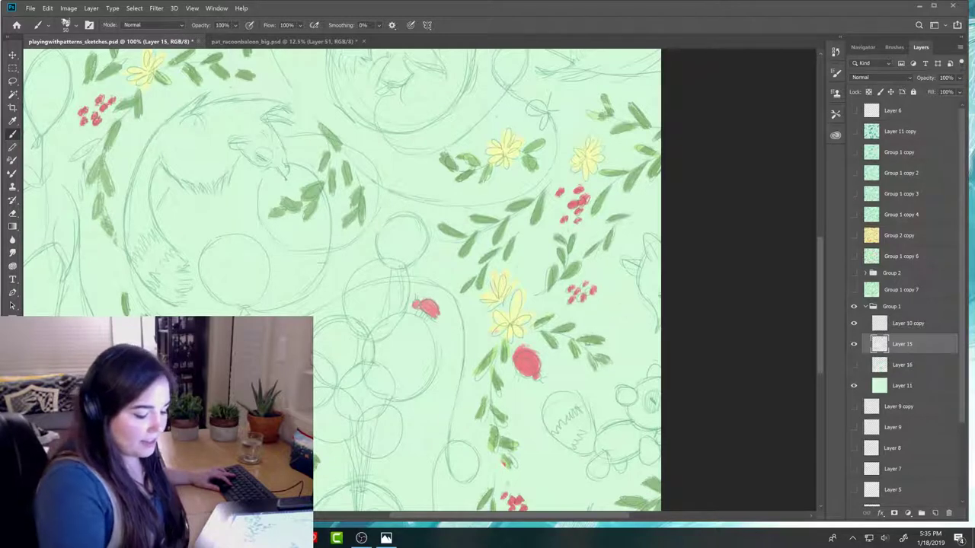
{"action": "key", "text": "e"}
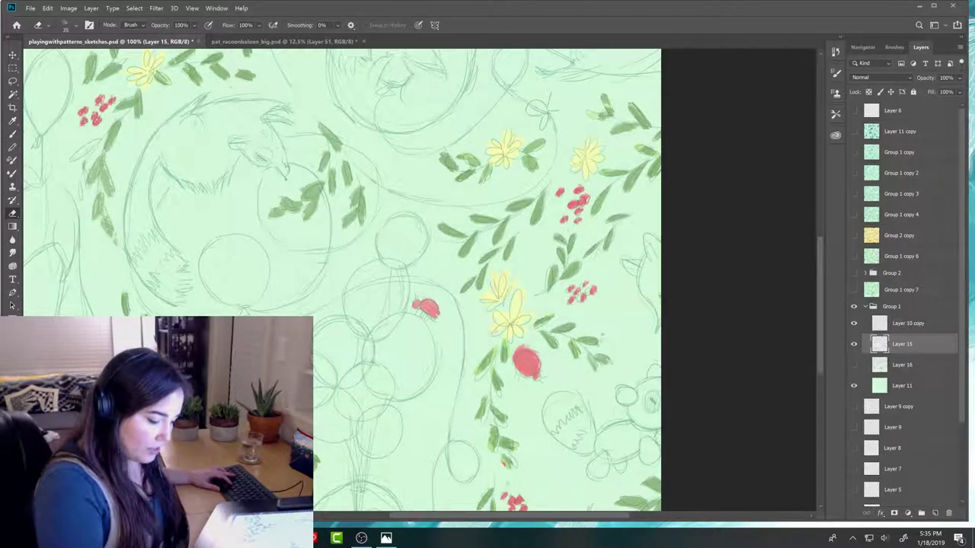
{"action": "key", "text": "b"}
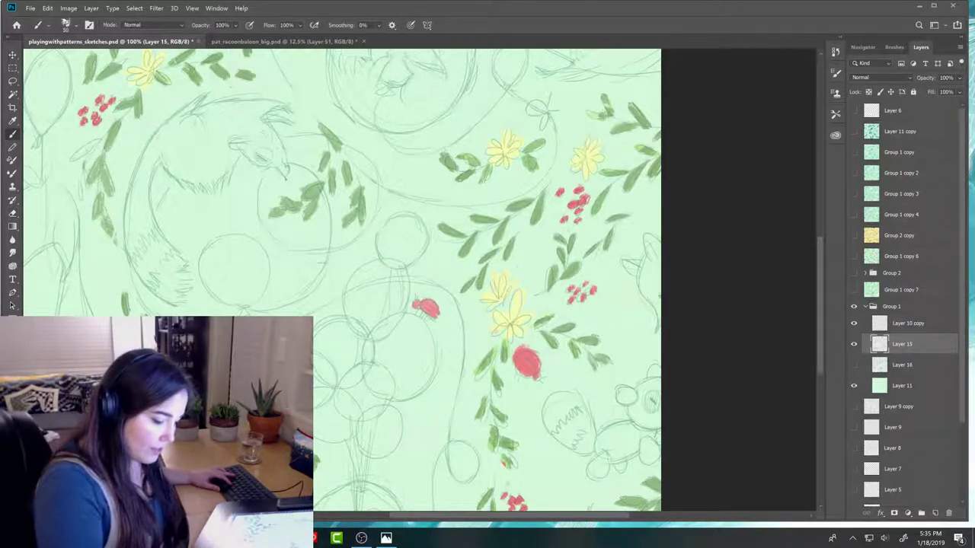
{"action": "key", "text": "e"}
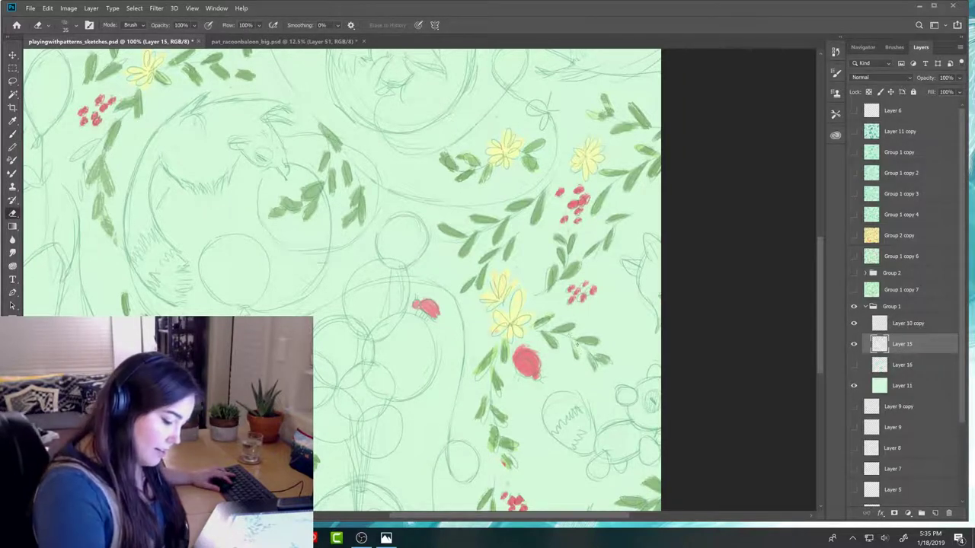
{"action": "key", "text": "b"}
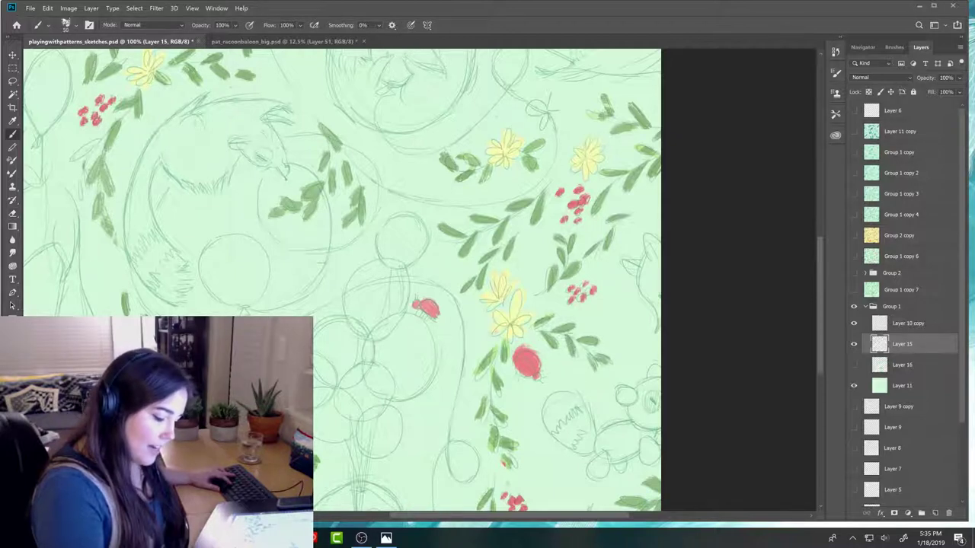
{"action": "key", "text": "e"}
{"action": "key", "text": "b"}
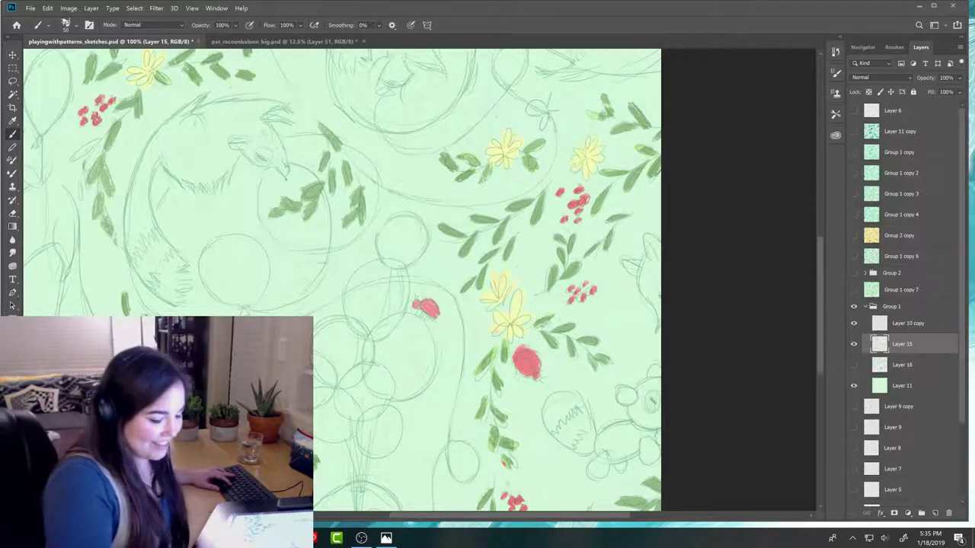
- Erase stray sketch marks around the leafy sprigs and shift the view slightly
{"action": "key", "text": "e"}
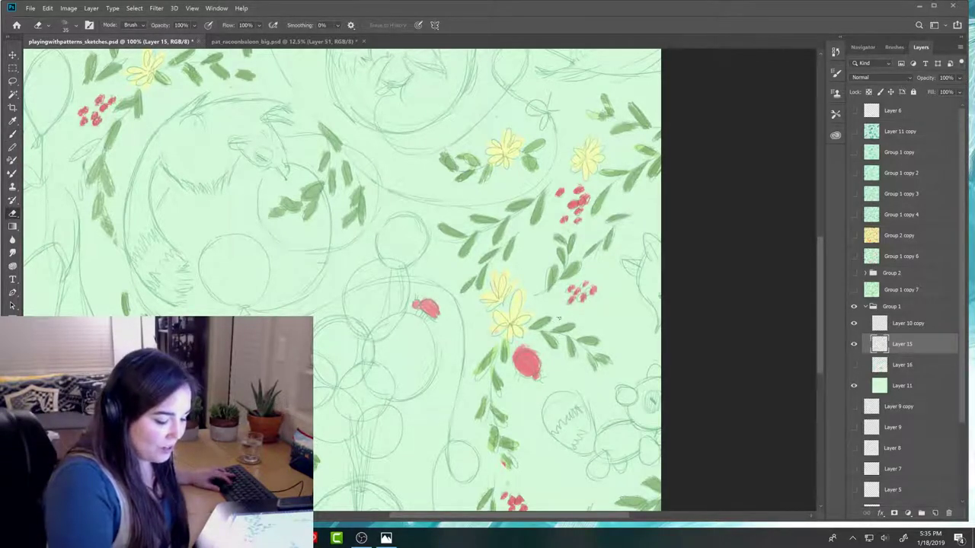
{"action": "key", "text": "b"}
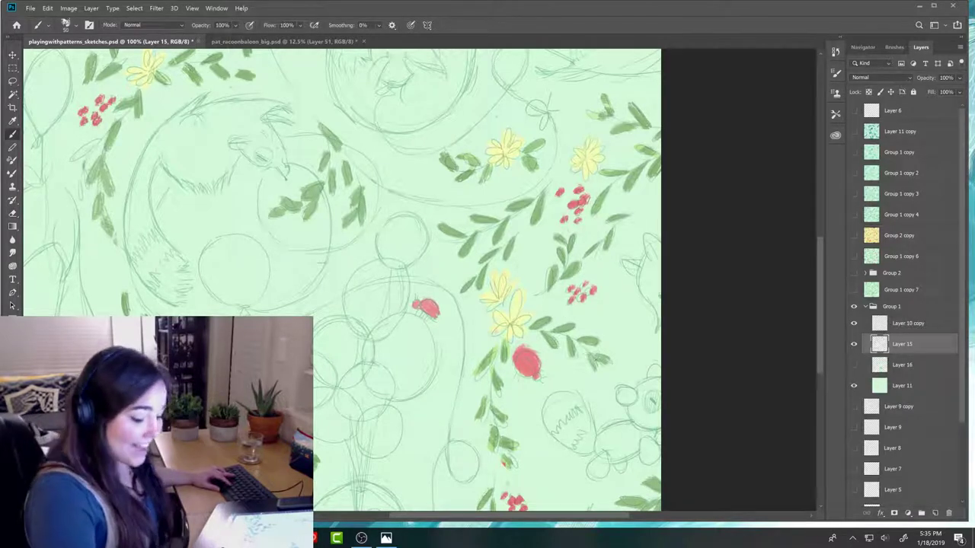
{"action": "key", "text": "e"}
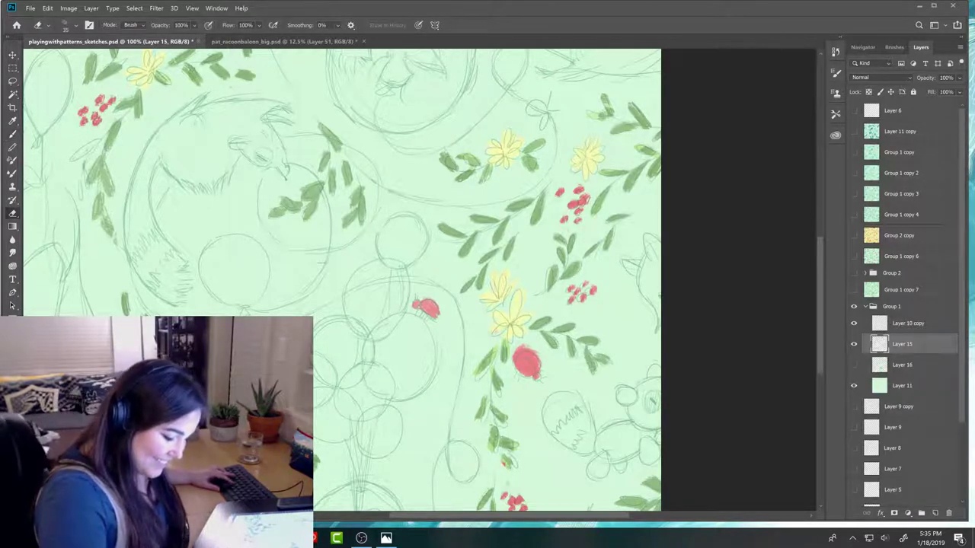
{"action": "key", "text": "b"}
{"action": "key", "text": "e"}
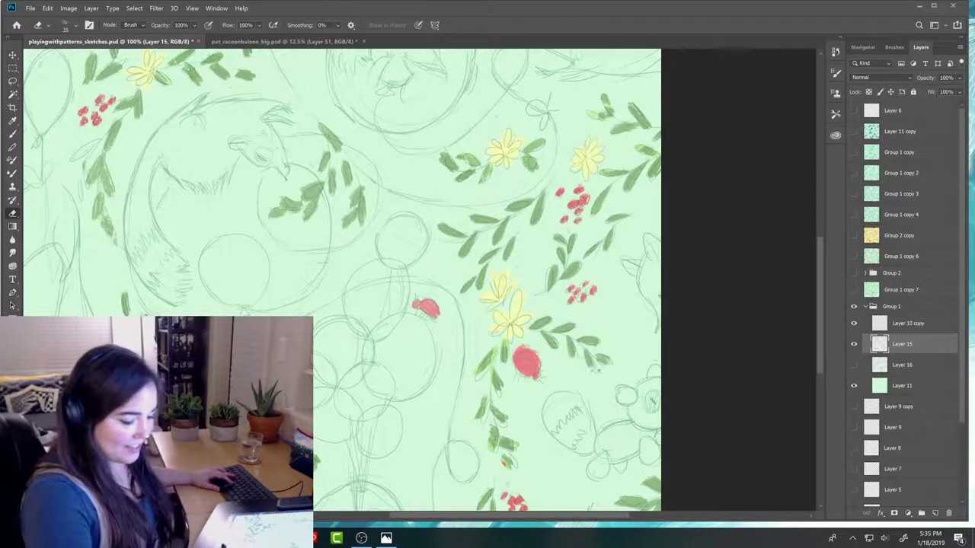
{"action": "key", "text": "b"}
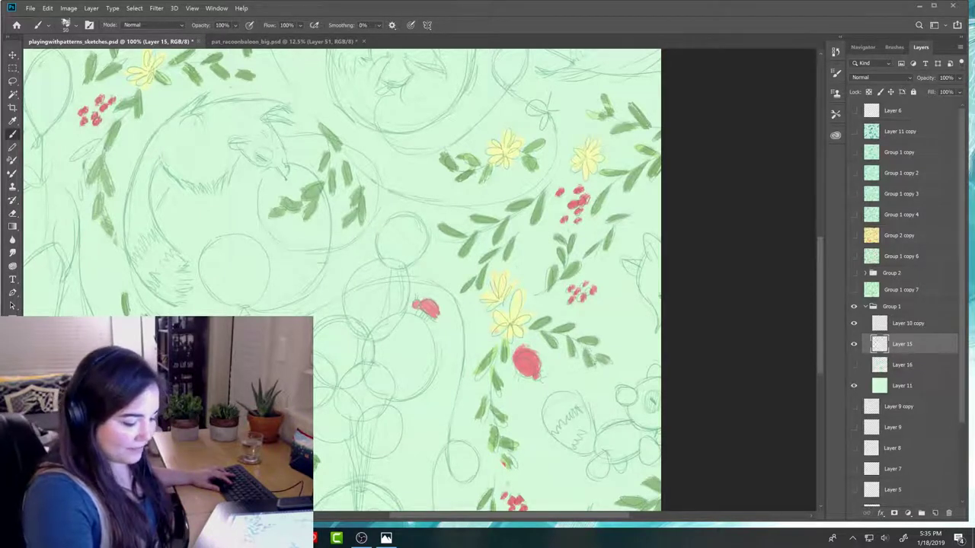
{"action": "key", "text": "e"}
{"action": "key", "text": "b"}
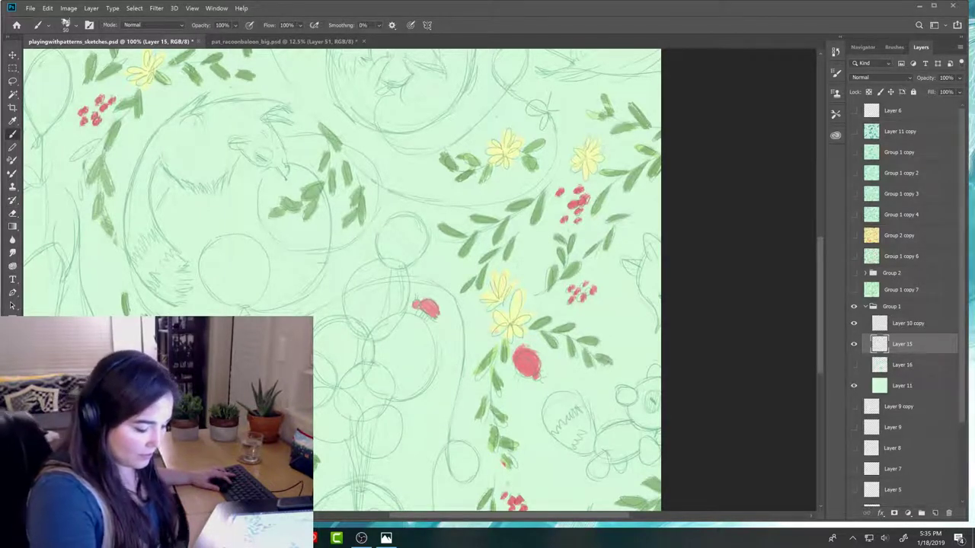
{"action": "key", "text": "e"}
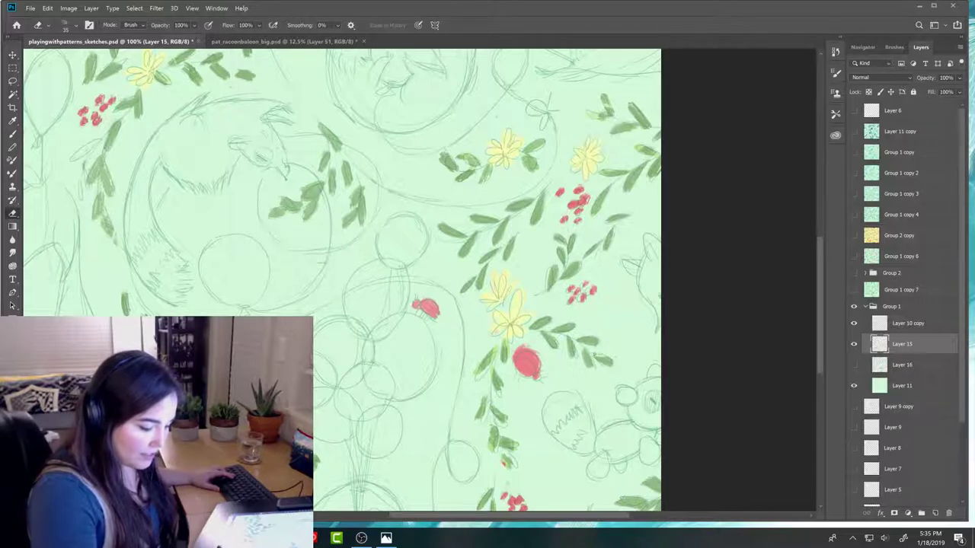
{"action": "key", "text": "b"}
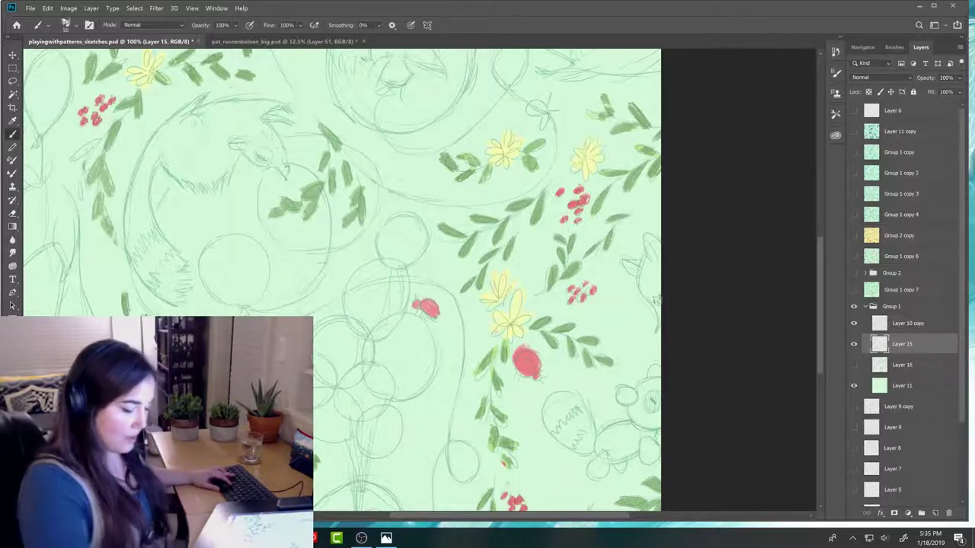
{"action": "left_click_drag", "start_coordinate": [656, 302], "coordinate": [685, 475]}
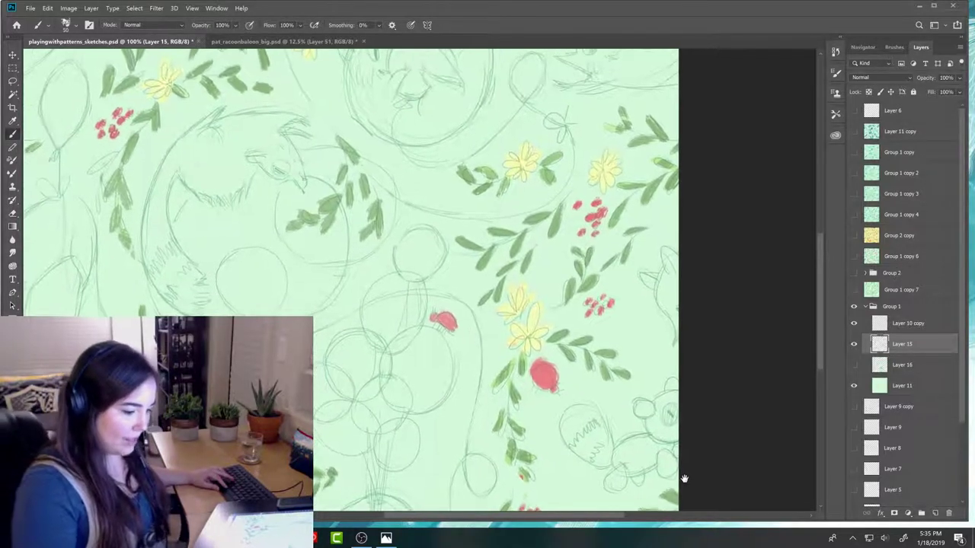
- Pan up and left to bring the raccoon, balloon strings and lower berry clusters into view
{"action": "left_click_drag", "start_coordinate": [663, 420], "coordinate": [637, 340]}
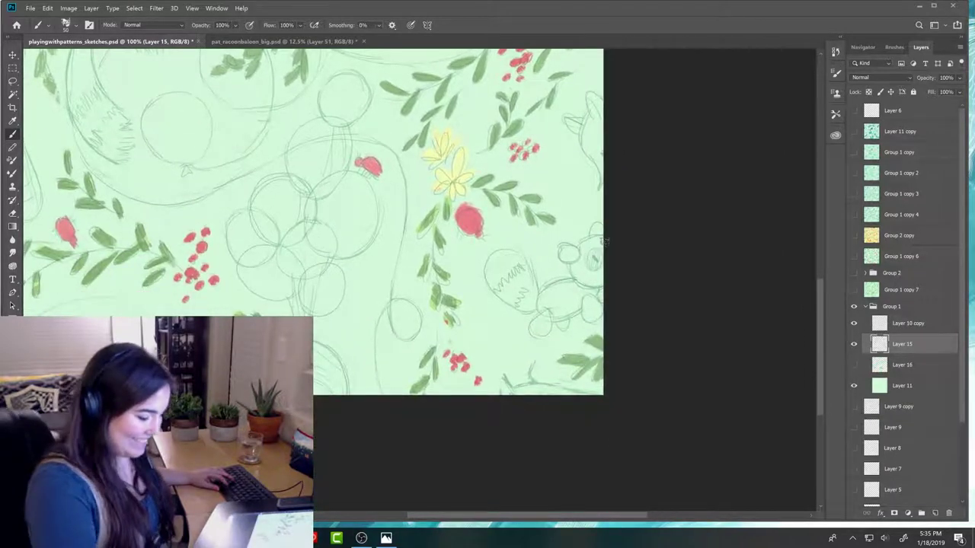
{"action": "key", "text": "e"}
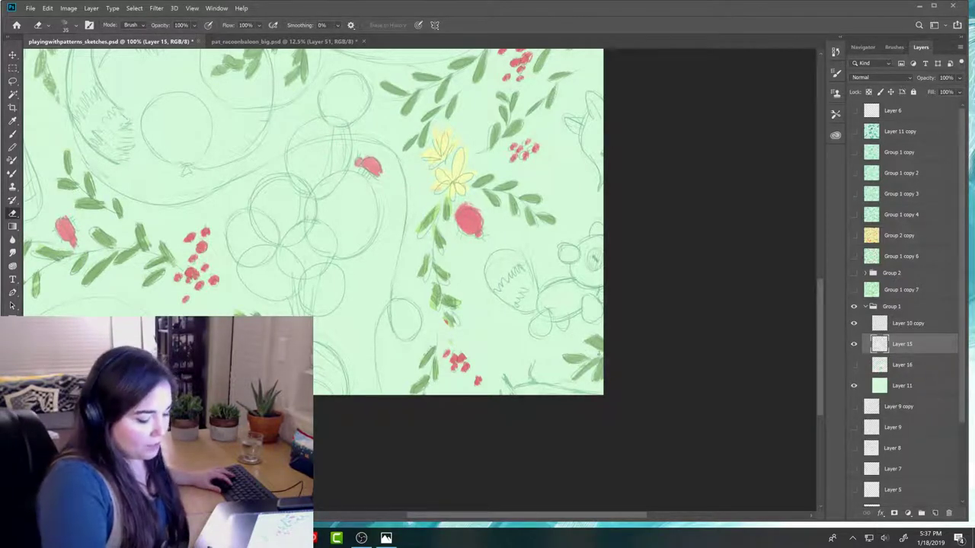
- Tidy the leaves along the stem under the yellow flower with brush and eraser
{"action": "key", "text": "b"}
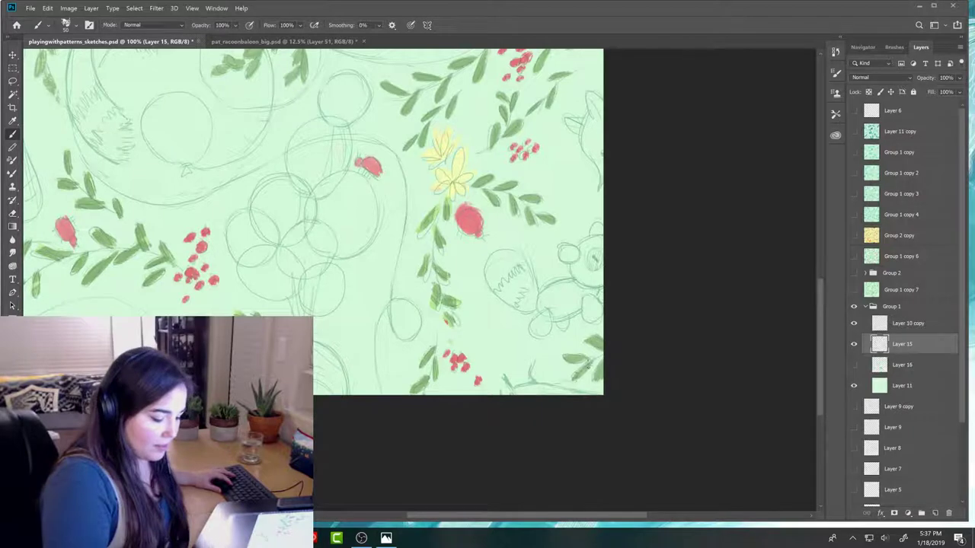
{"action": "key", "text": "e"}
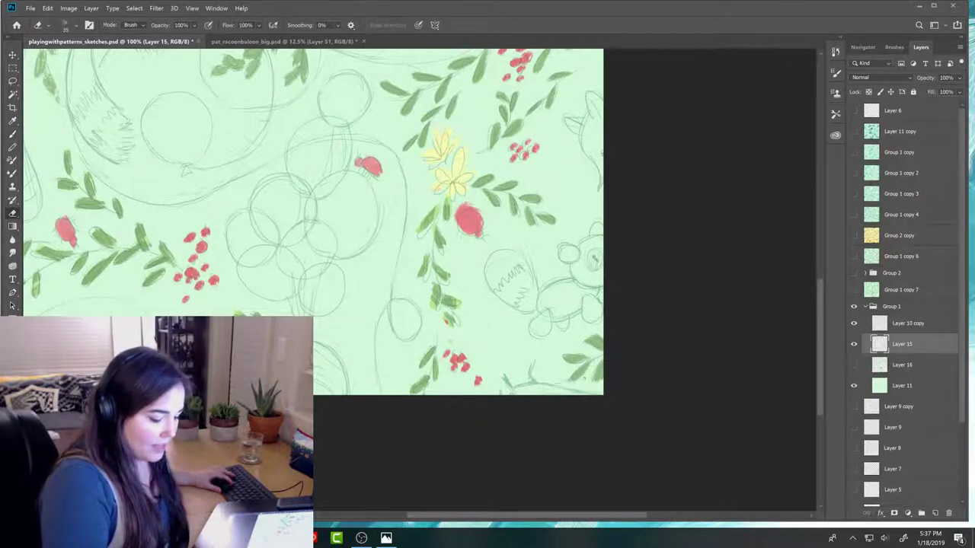
{"action": "key", "text": "b"}
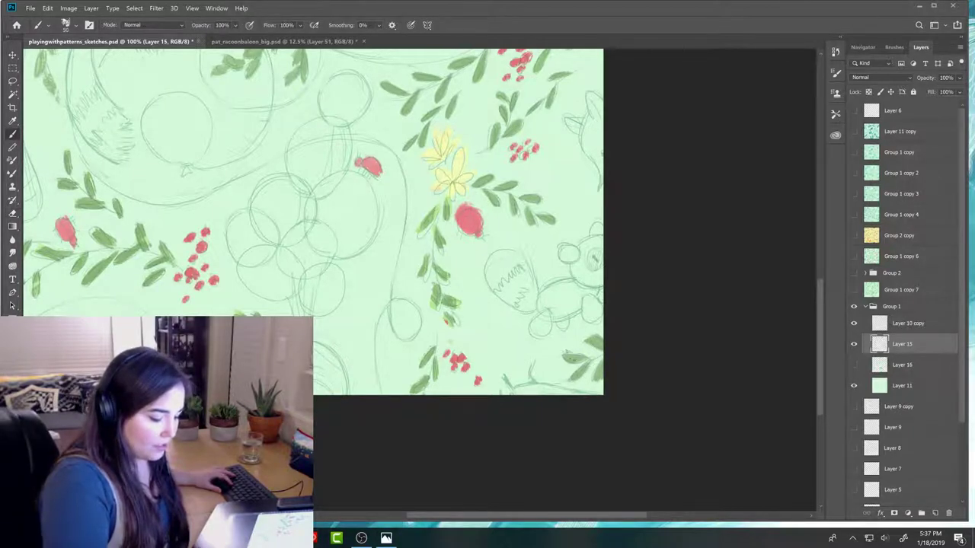
{"action": "key", "text": "e"}
{"action": "key", "text": "b"}
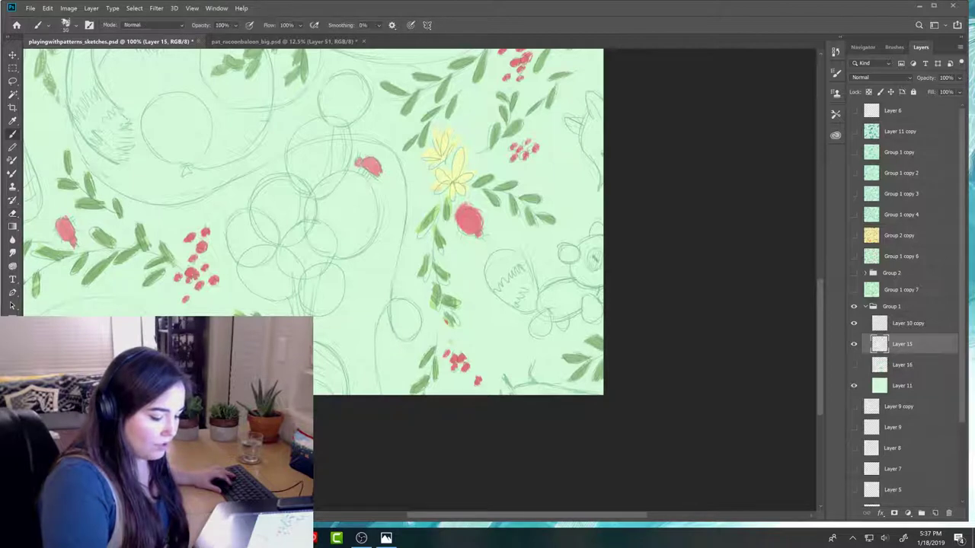
{"action": "key", "text": "e"}
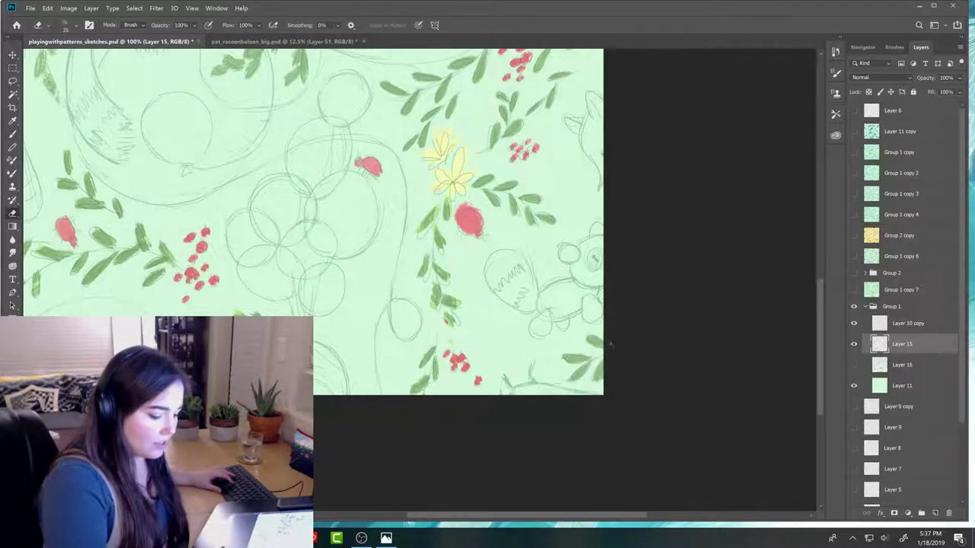
{"action": "key", "text": "b"}
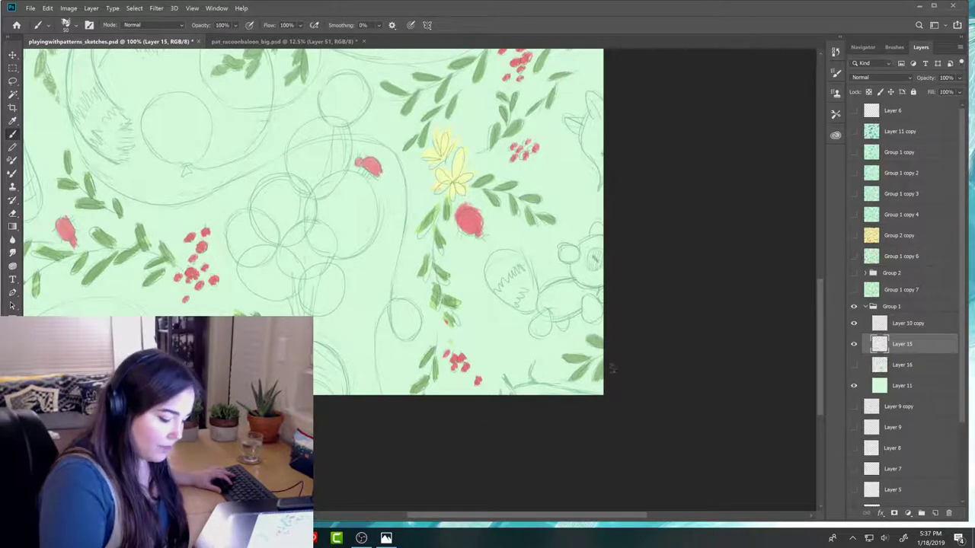
{"action": "key", "text": "e"}
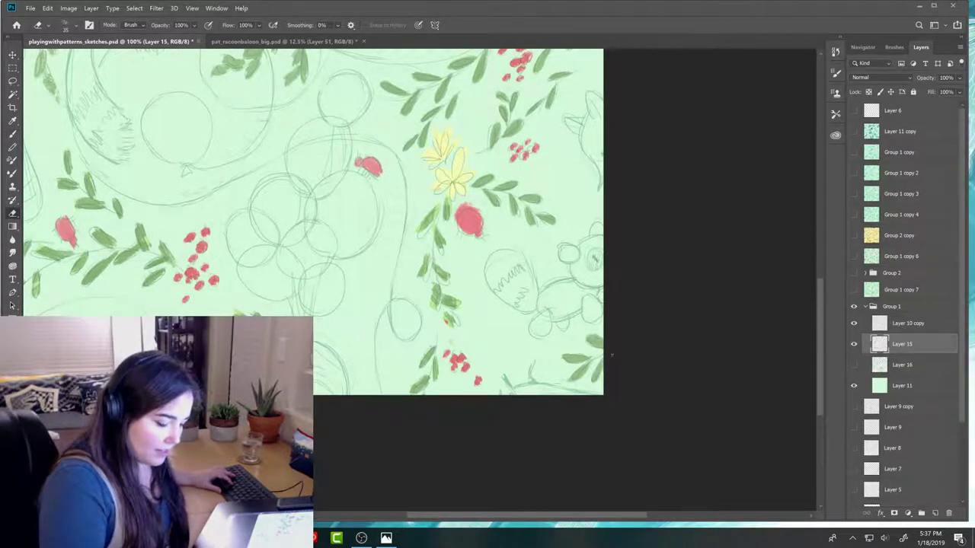
{"action": "key", "text": "b"}
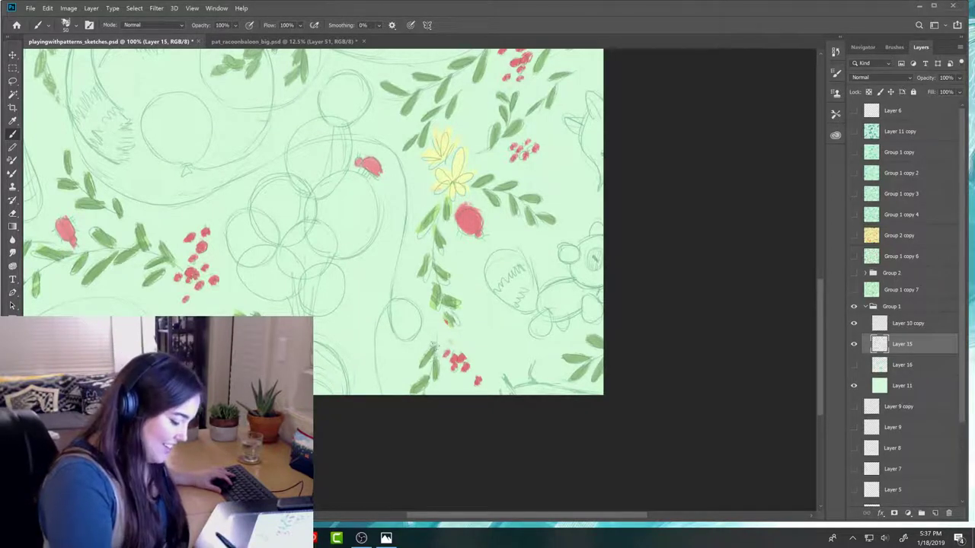
{"action": "key", "text": "e"}
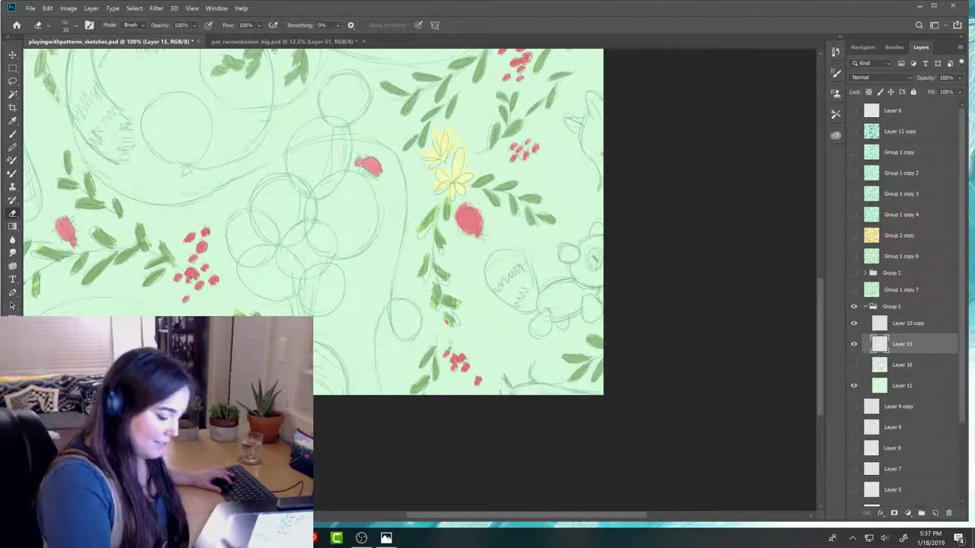
{"action": "key", "text": "b"}
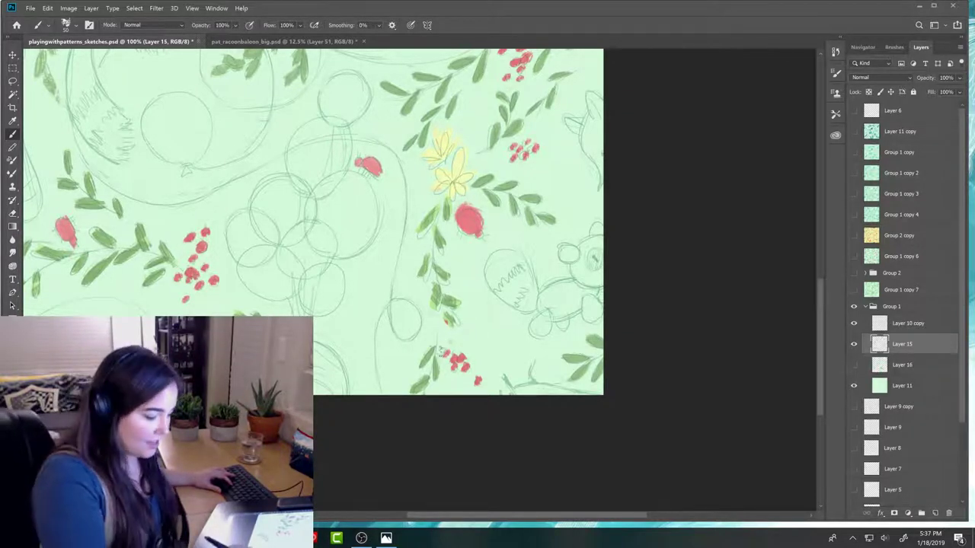
{"action": "key", "text": "e"}
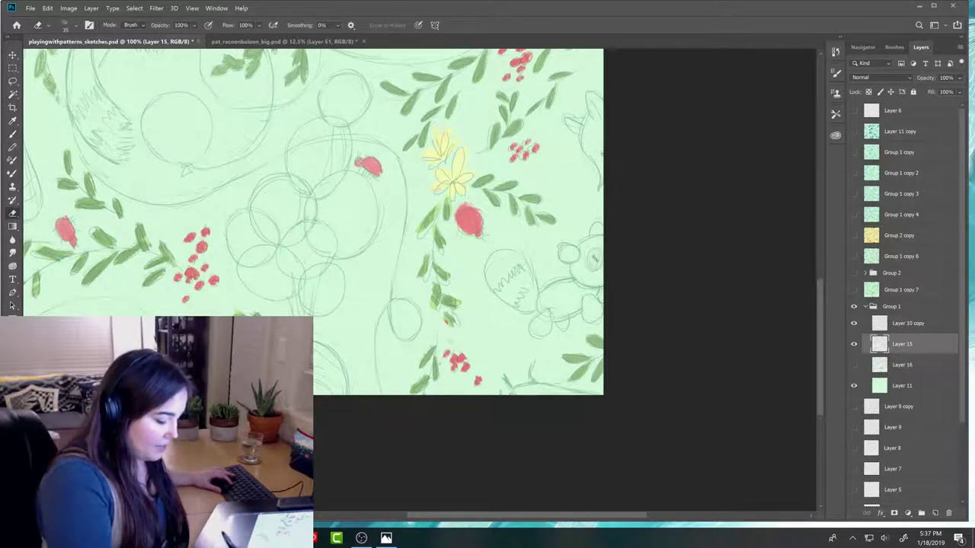
{"action": "key", "text": "b"}
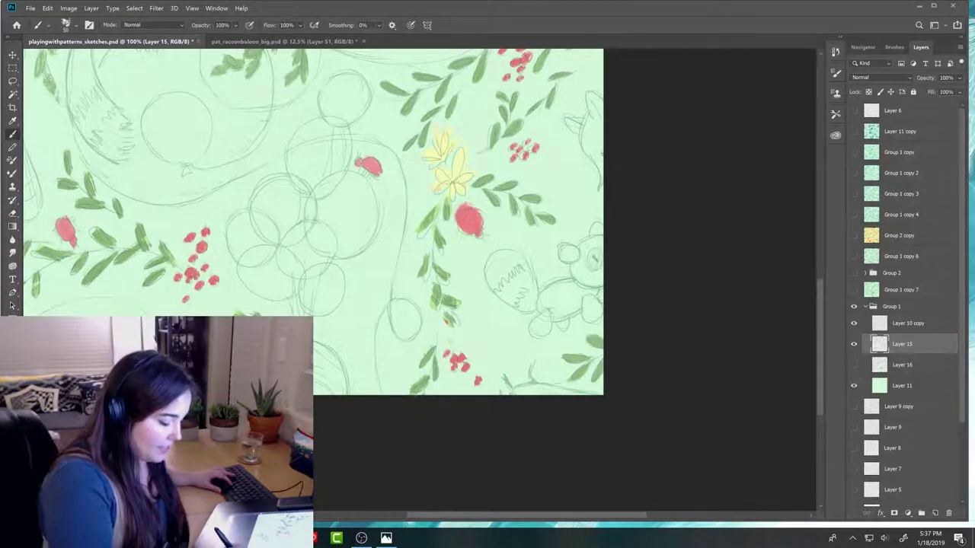
{"action": "key", "text": "e"}
{"action": "key", "text": "b"}
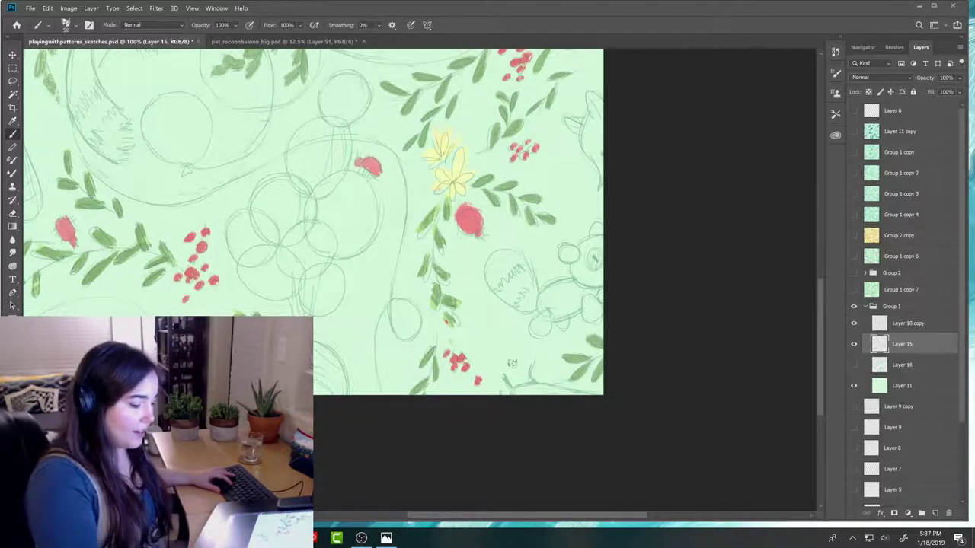
{"action": "key", "text": "e"}
- Erase and re-sketch the small stray marks beside the lower leaves
{"action": "left_click_drag", "start_coordinate": [445, 320], "coordinate": [453, 324]}
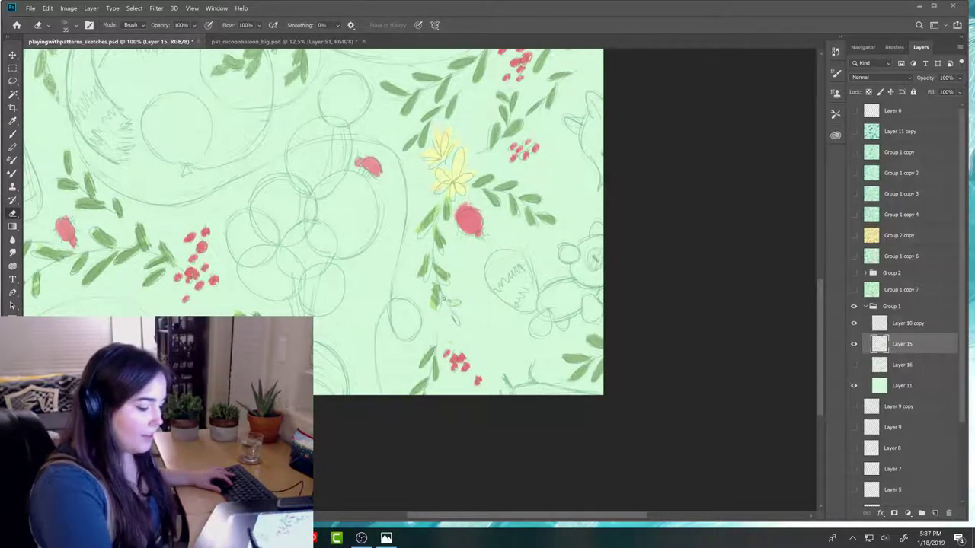
{"action": "key", "text": "b"}
{"action": "left_click_drag", "start_coordinate": [451, 317], "coordinate": [462, 324]}
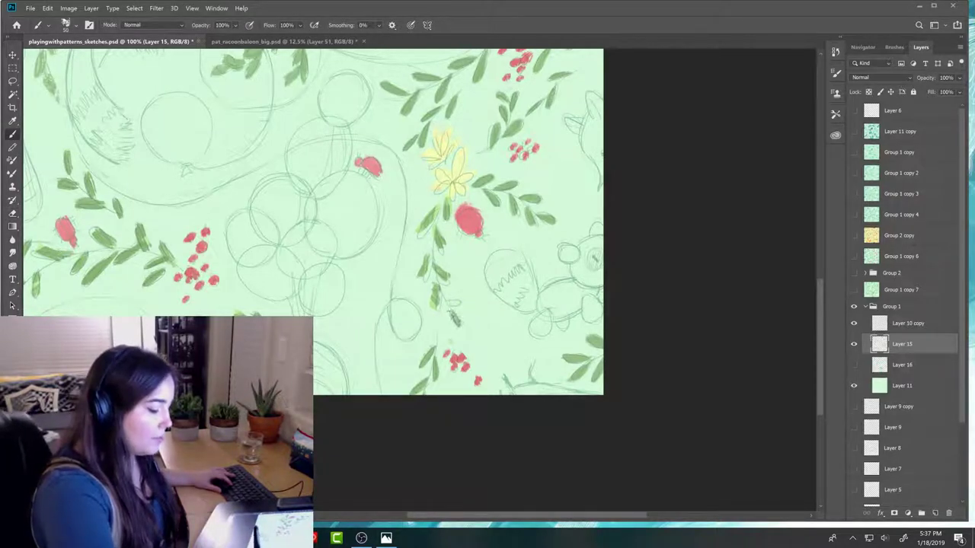
{"action": "key", "text": "e"}
{"action": "key", "text": "b"}
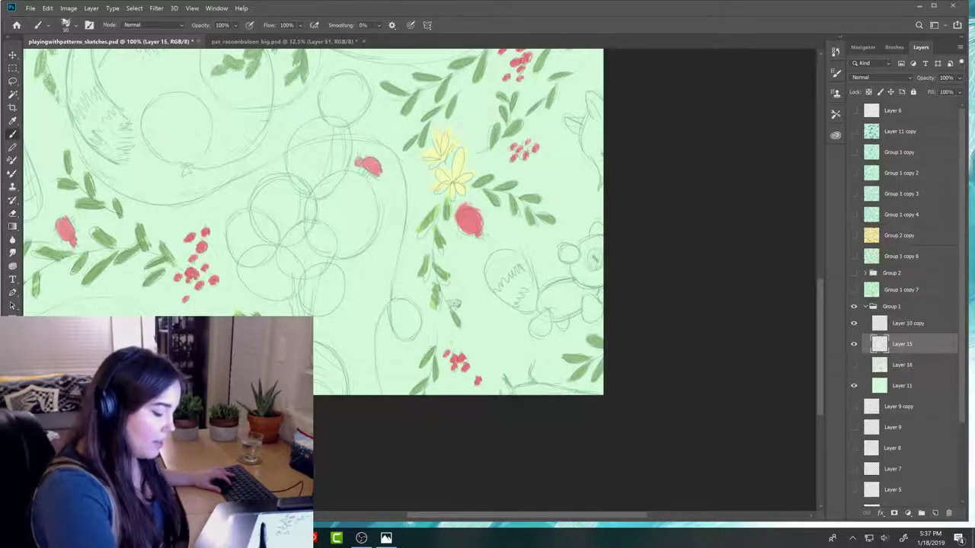
{"action": "key", "text": "e"}
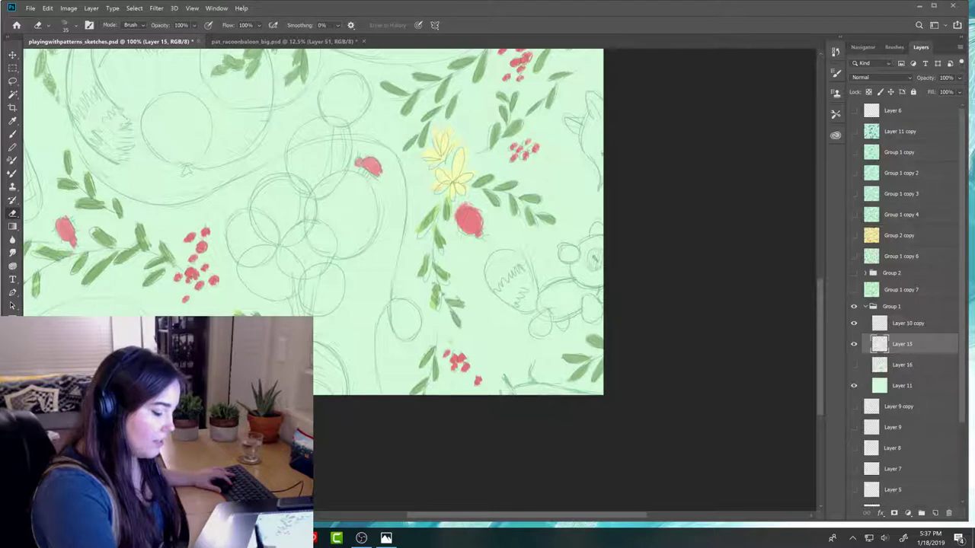
{"action": "key", "text": "b"}
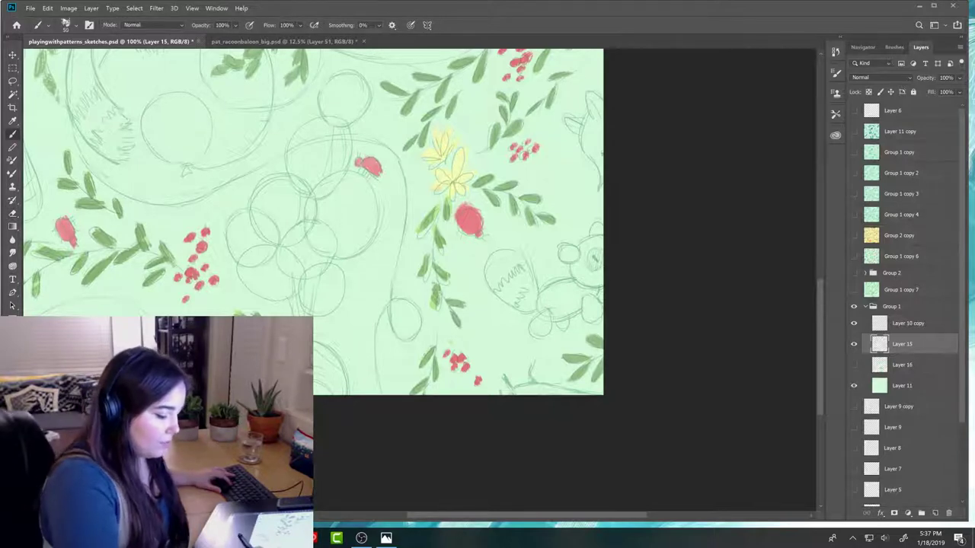
{"action": "key", "text": "e"}
{"action": "key", "text": "b"}
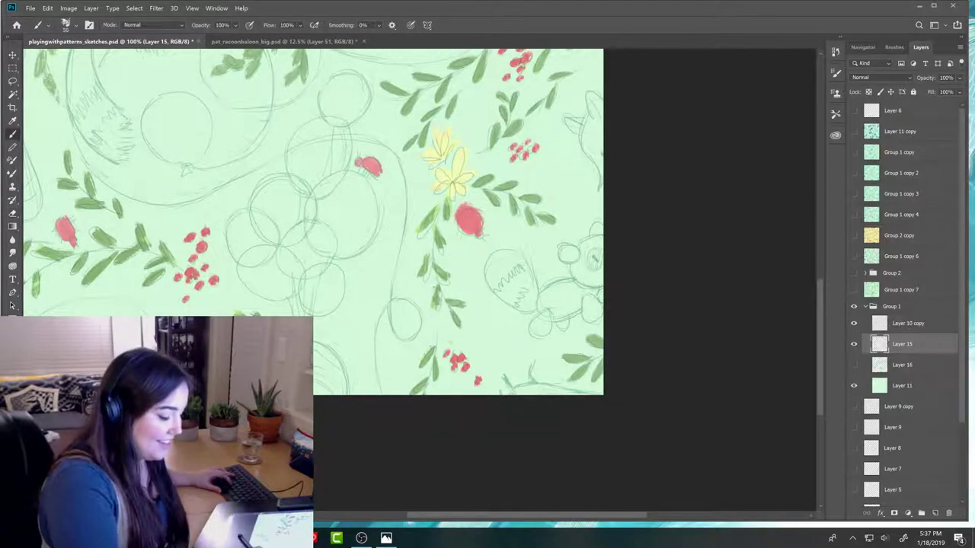
- Erase parts of the leaves along the vine to lighten them
{"action": "key", "text": "e"}
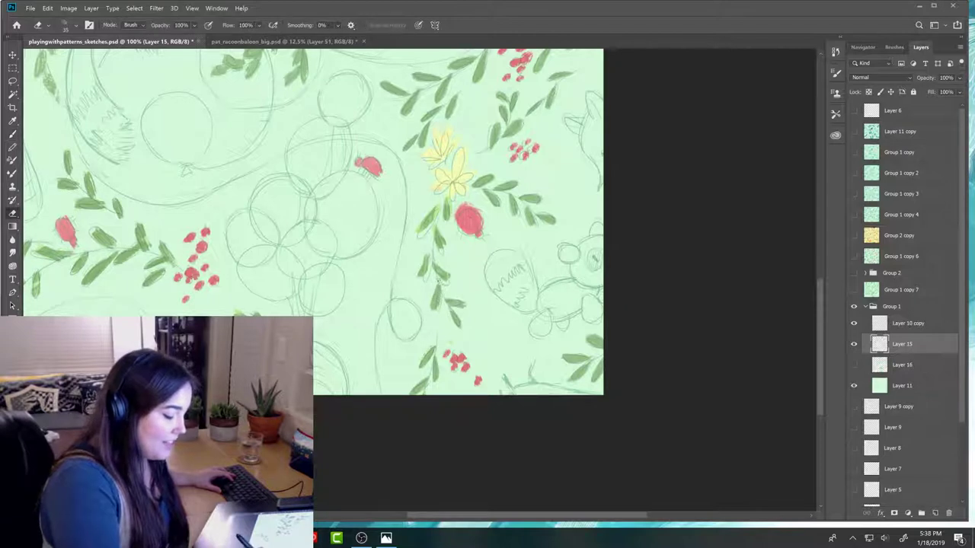
{"action": "key", "text": "b"}
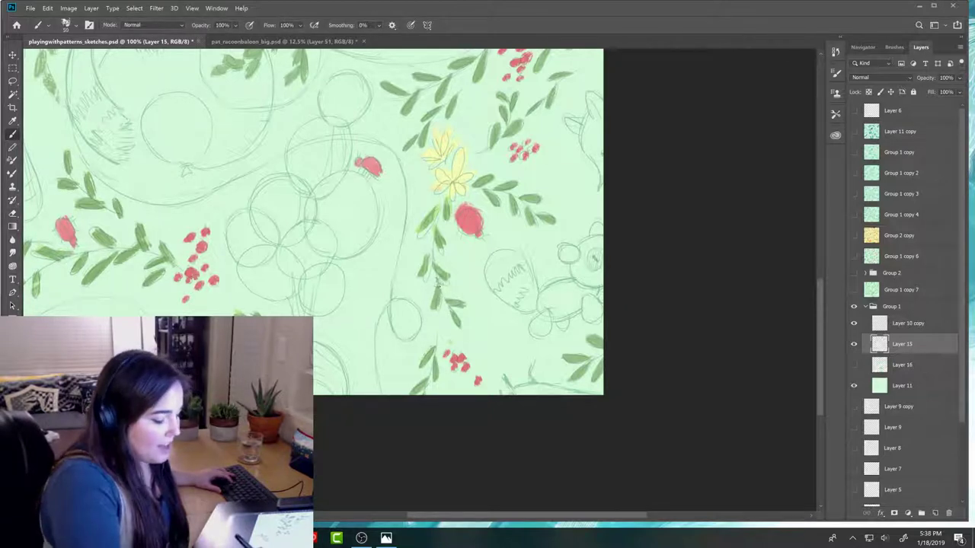
{"action": "key", "text": "e"}
{"action": "key", "text": "b"}
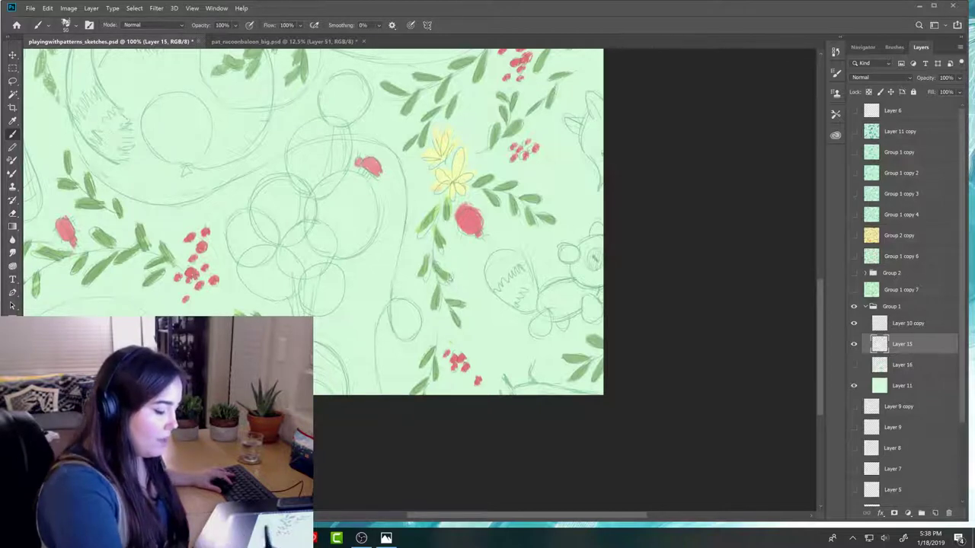
{"action": "key", "text": "e"}
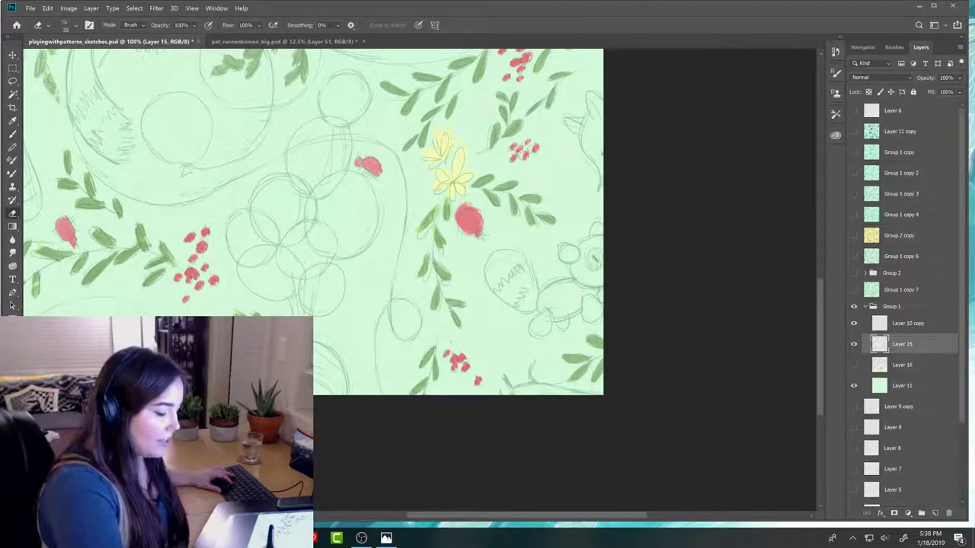
{"action": "mouse_move", "coordinate": [435, 241]}
{"action": "left_mouse_down"}
{"action": "mouse_move", "coordinate": [433, 266]}
{"action": "mouse_move", "coordinate": [421, 271]}
{"action": "left_mouse_up"}
{"action": "key", "text": "b"}
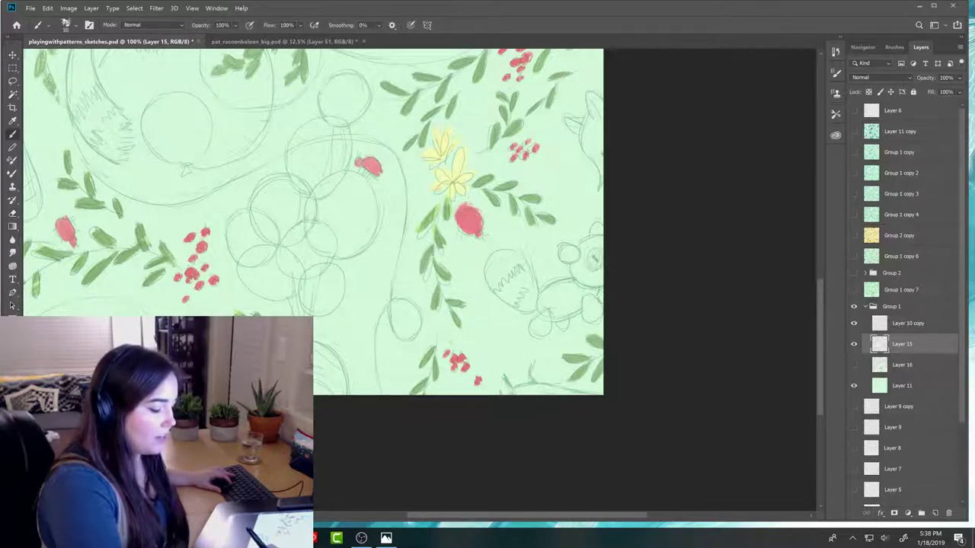
{"action": "key", "text": "e"}
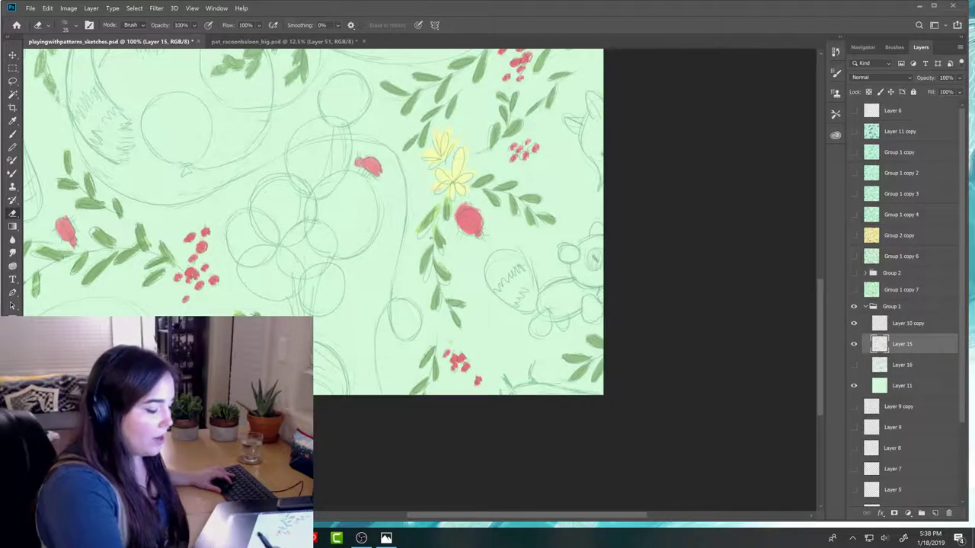
{"action": "key", "text": "b"}
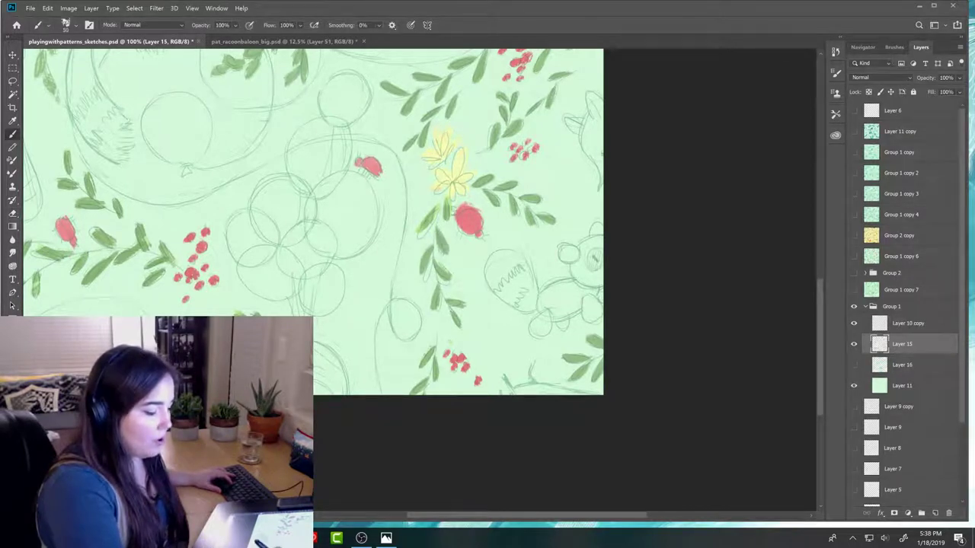
- Darken the stem and leaf below the yellow flower with green paint
{"action": "mouse_move", "coordinate": [440, 206]}
{"action": "left_mouse_down"}
{"action": "mouse_move", "coordinate": [419, 233]}
{"action": "mouse_move", "coordinate": [437, 217]}
{"action": "left_mouse_up"}
{"action": "key", "text": "e"}
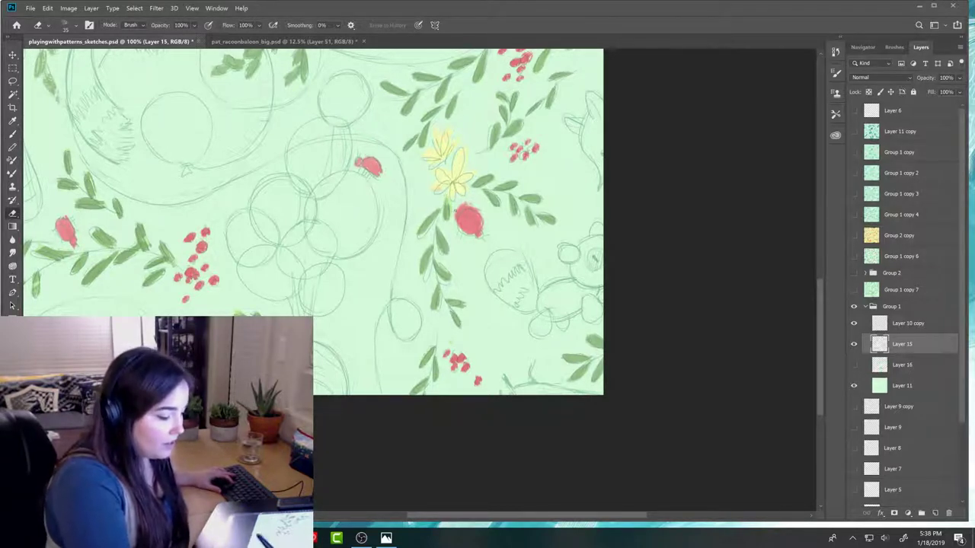
{"action": "key", "text": "b"}
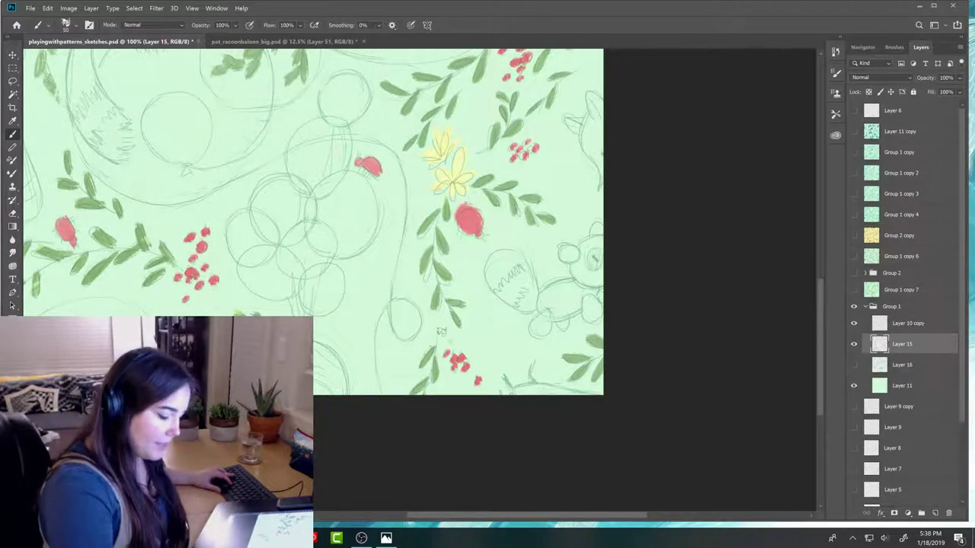
{"action": "key", "text": "e"}
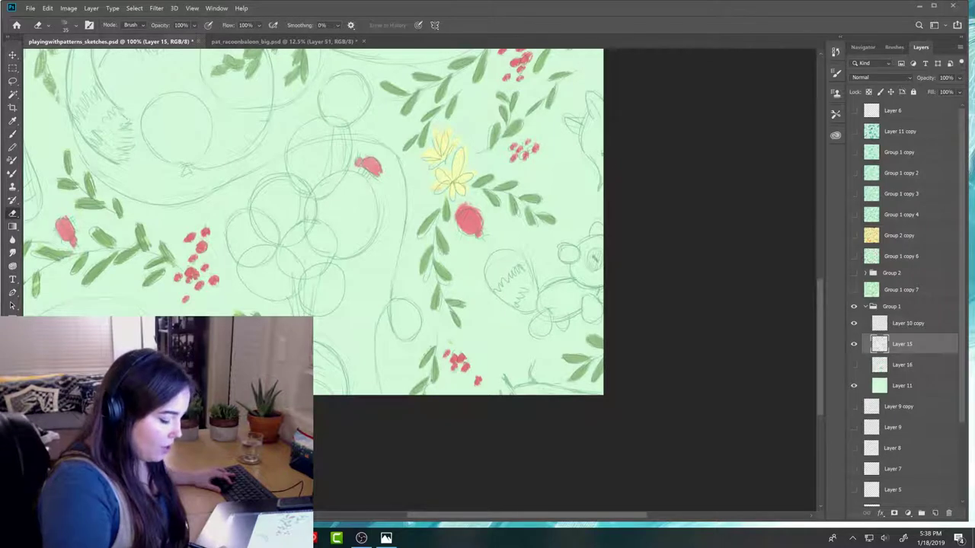
{"action": "key", "text": "b"}
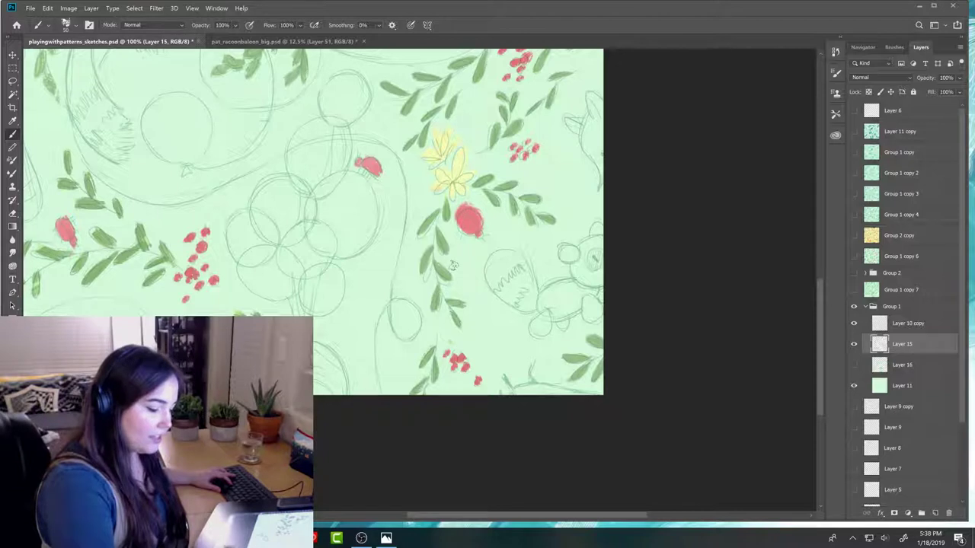
{"action": "key", "text": "e"}
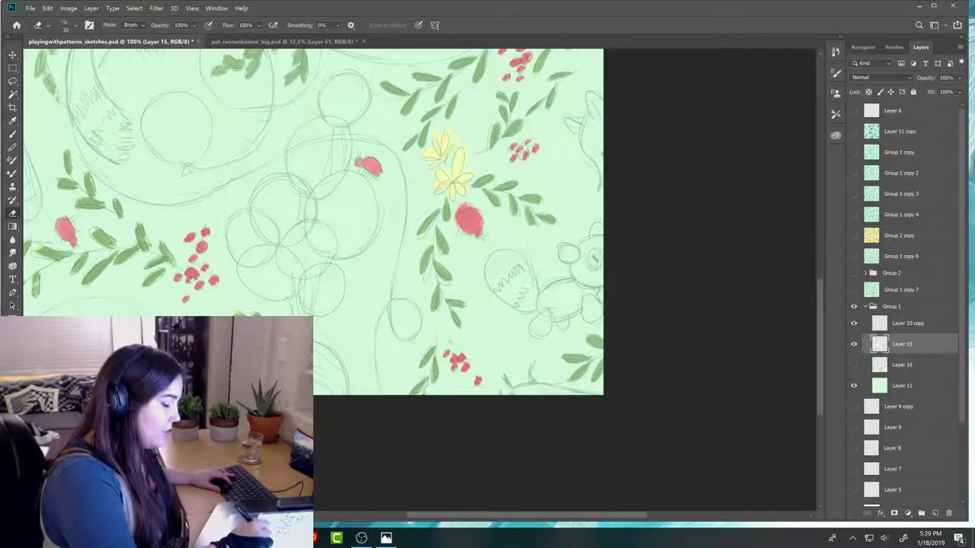
{"action": "key", "text": "b"}
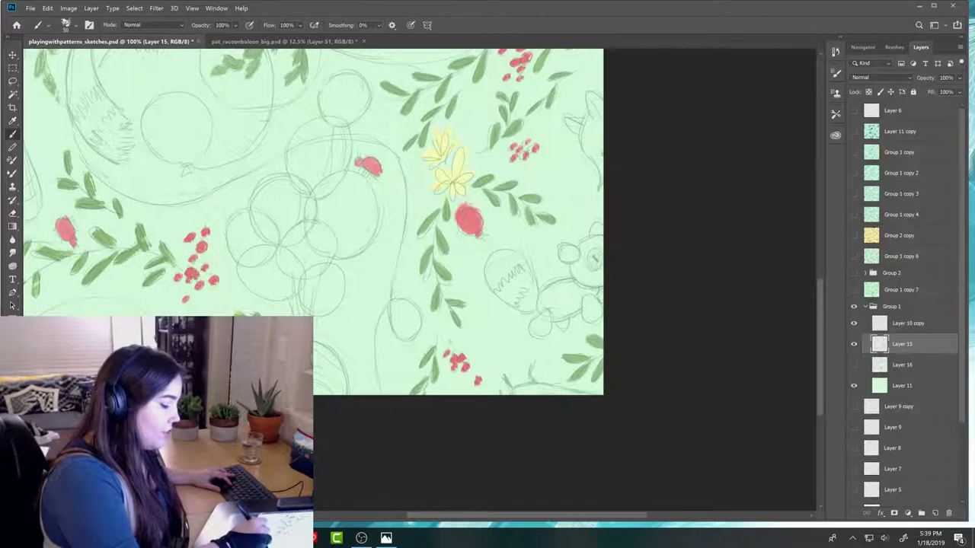
{"action": "key", "text": "e"}
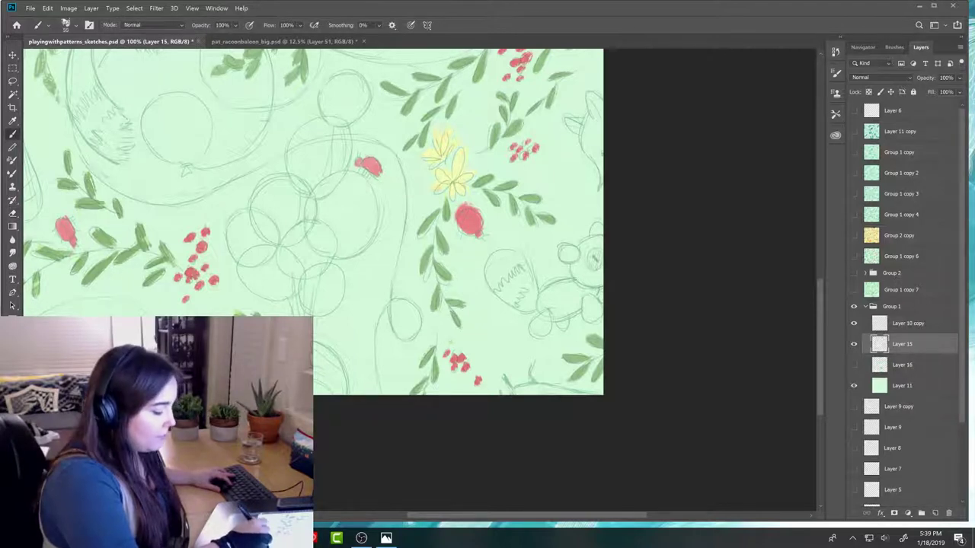
{"action": "key", "text": "b"}
- Erase and repaint the leaves along the stem so the vine reads cleaner
{"action": "key", "text": "e"}
{"action": "key", "text": "b"}
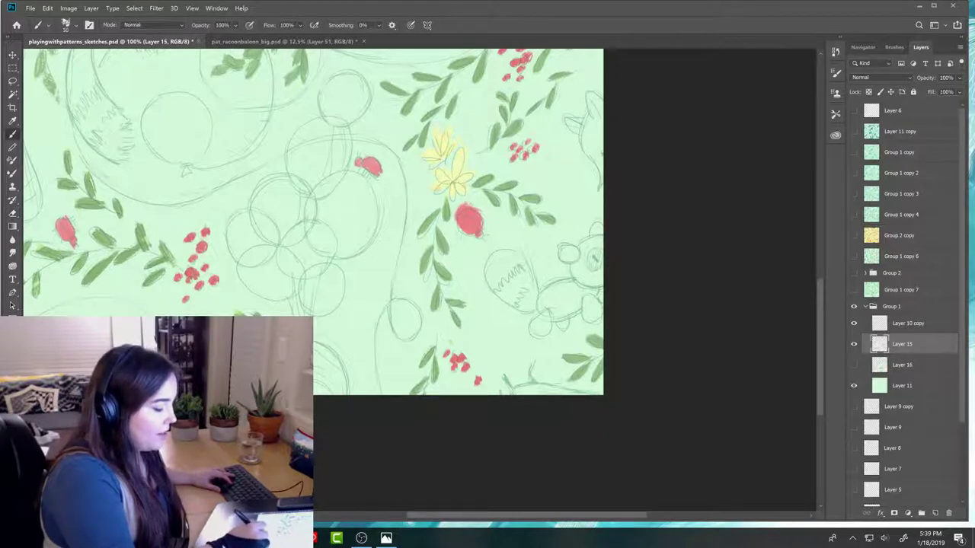
{"action": "key", "text": "e"}
{"action": "key", "text": "b"}
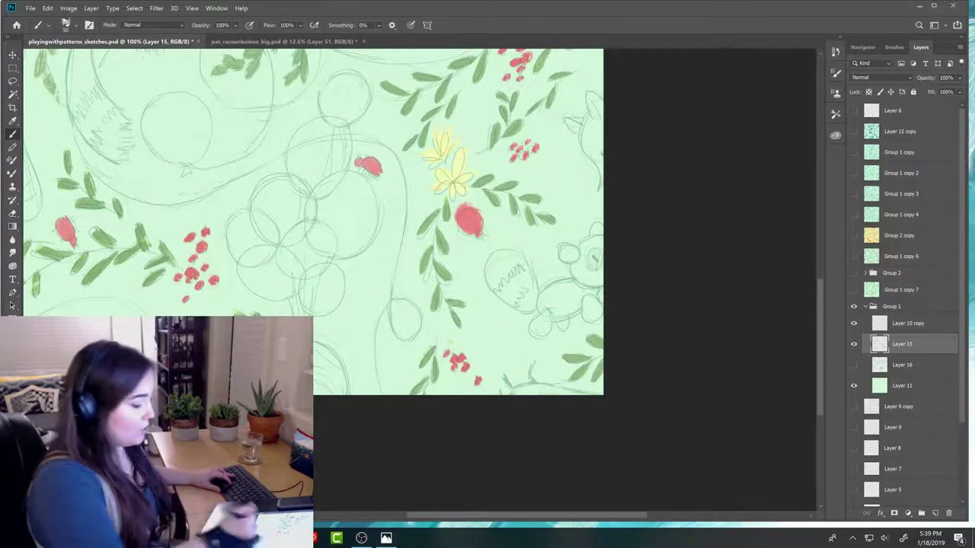
{"action": "key", "text": "e"}
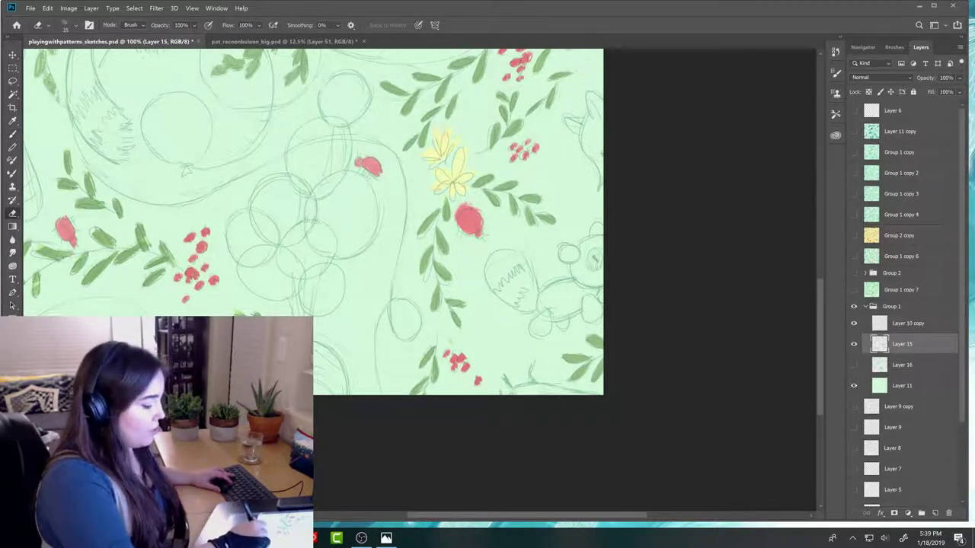
{"action": "key", "text": "b"}
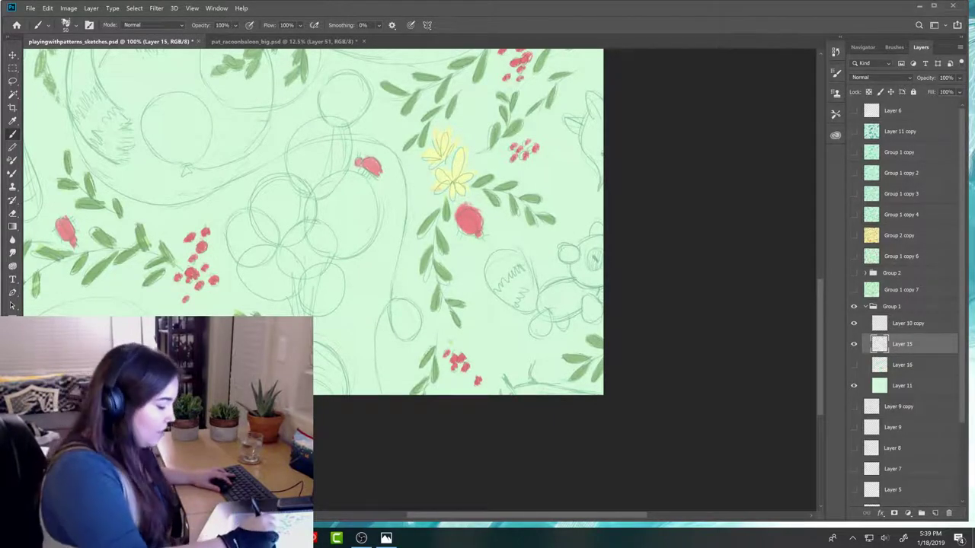
{"action": "key", "text": "e"}
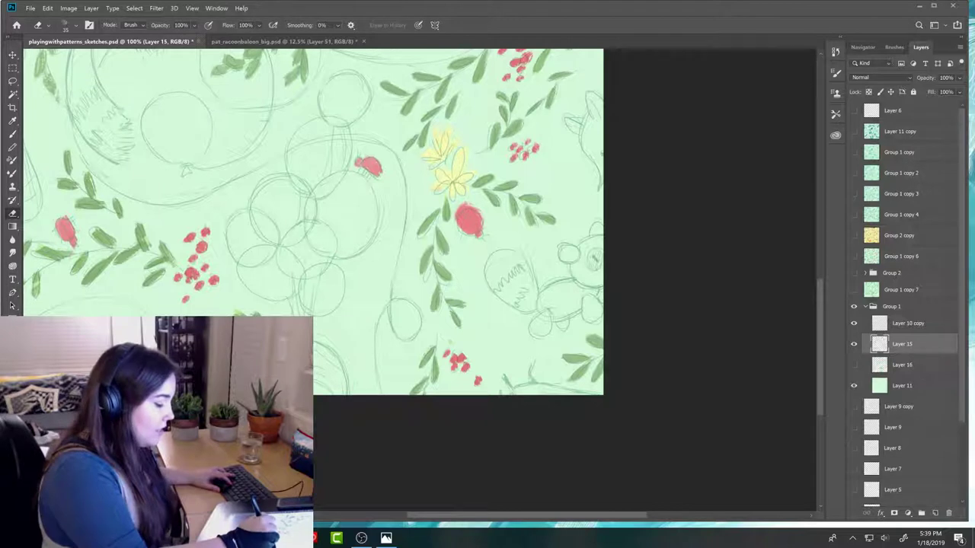
{"action": "key", "text": "b"}
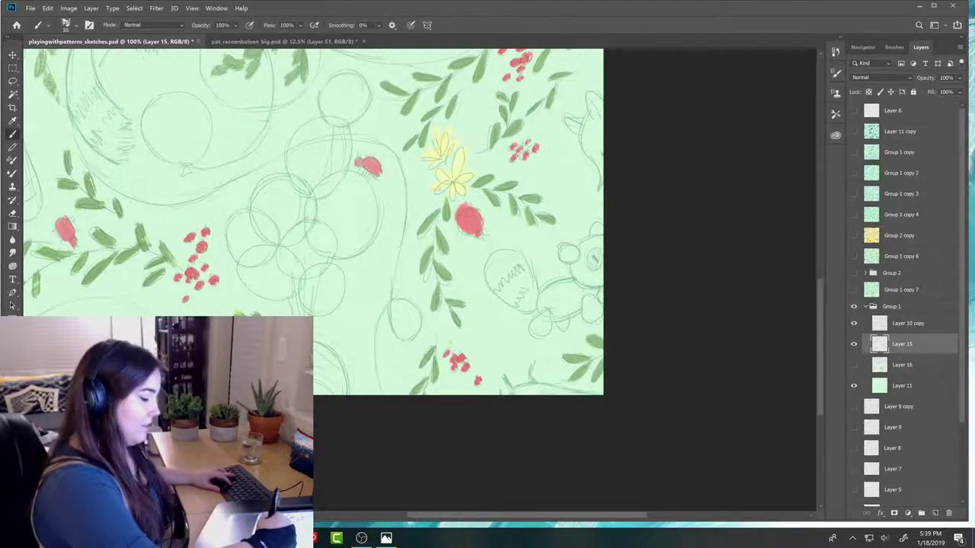
{"action": "key", "text": "e"}
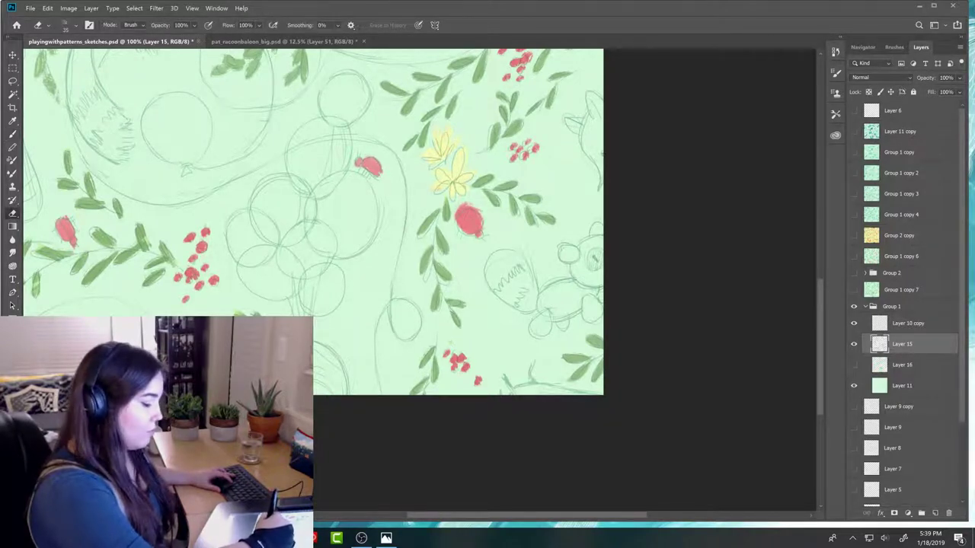
{"action": "key", "text": "b"}
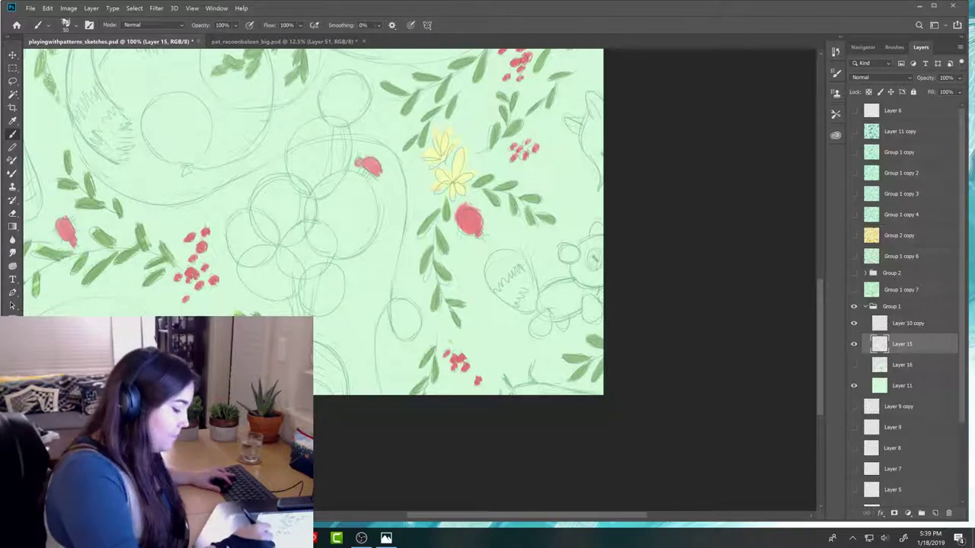
{"action": "key", "text": "e"}
{"action": "key", "text": "b"}
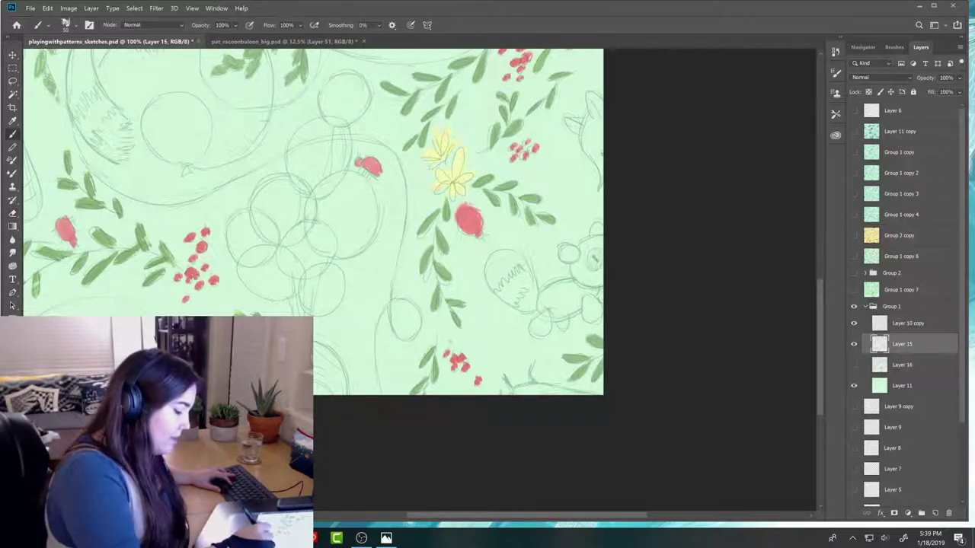
- Finish refining the vine's leaves, then pan to show more of the pattern
{"action": "key", "text": "e"}
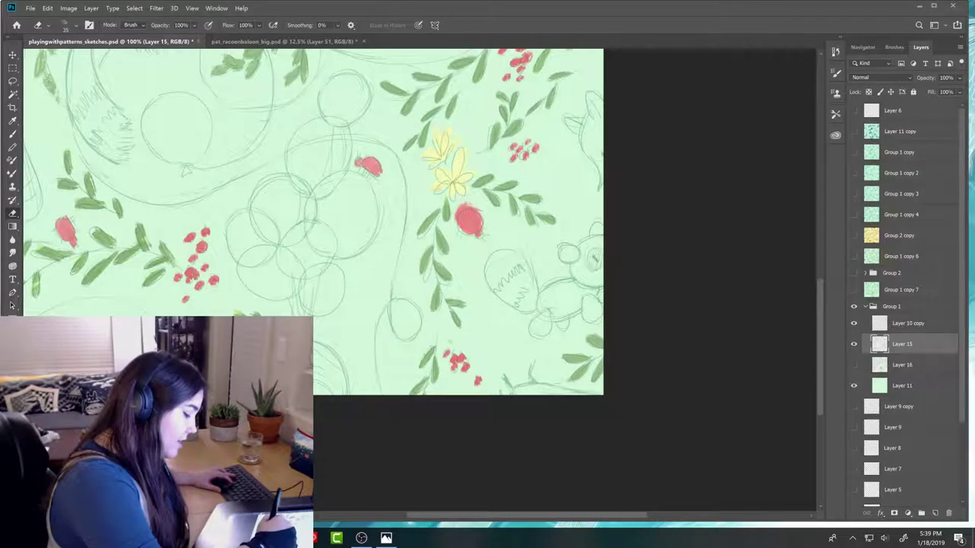
{"action": "key", "text": "b"}
{"action": "key", "text": "e"}
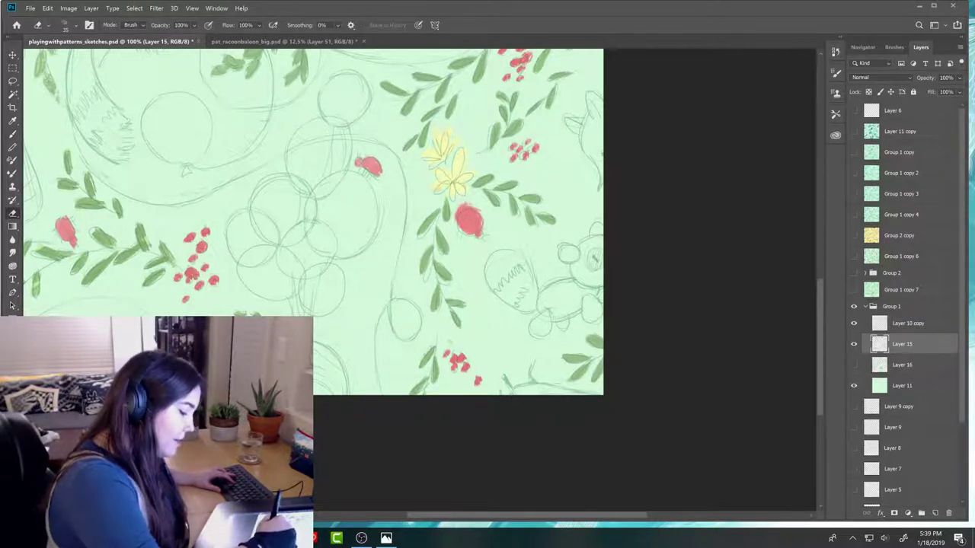
{"action": "key", "text": "b"}
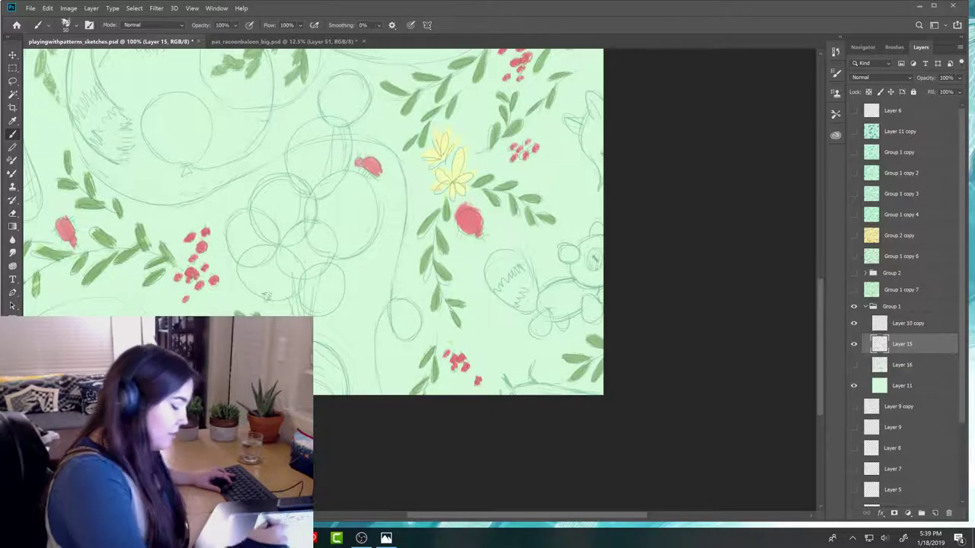
{"action": "key", "text": "e"}
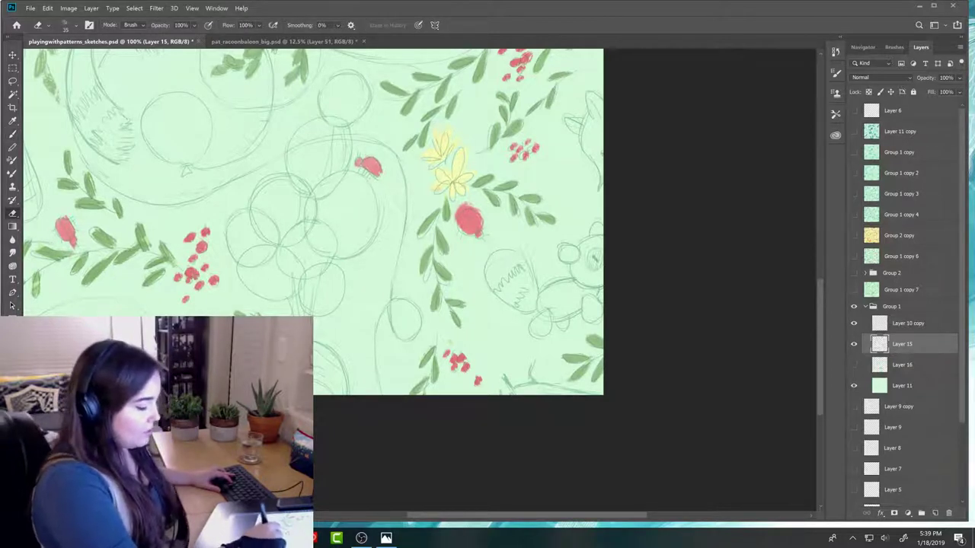
{"action": "key", "text": "b"}
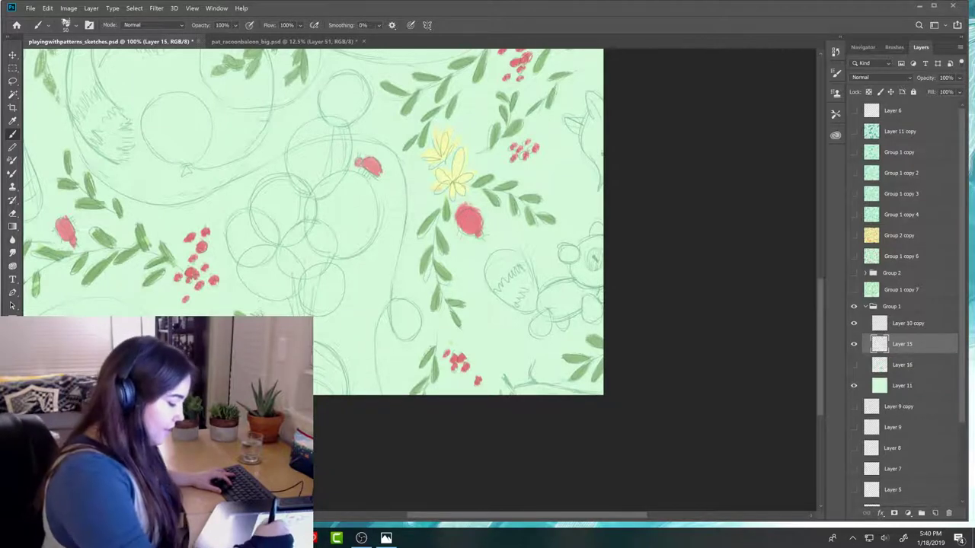
{"action": "key", "text": "e"}
{"action": "key", "text": "b"}
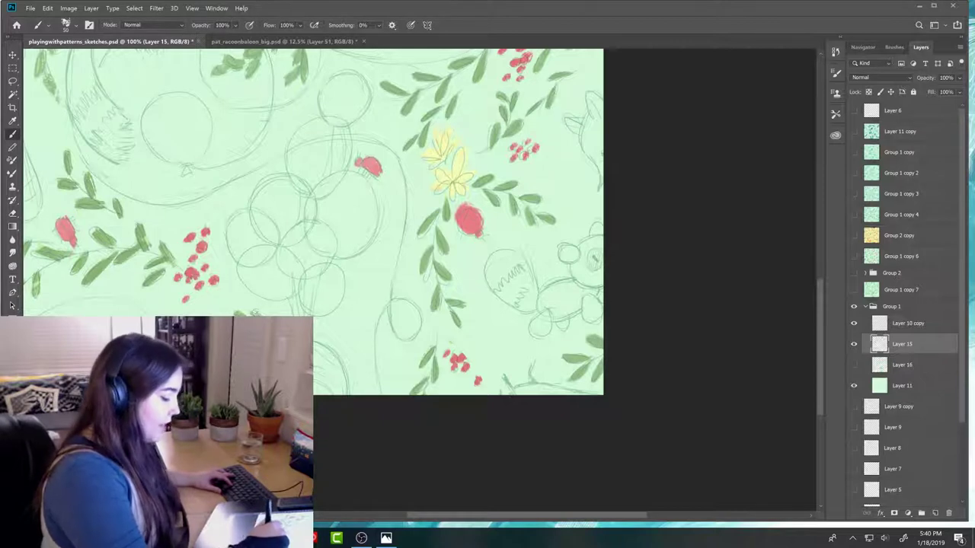
{"action": "key", "text": "e"}
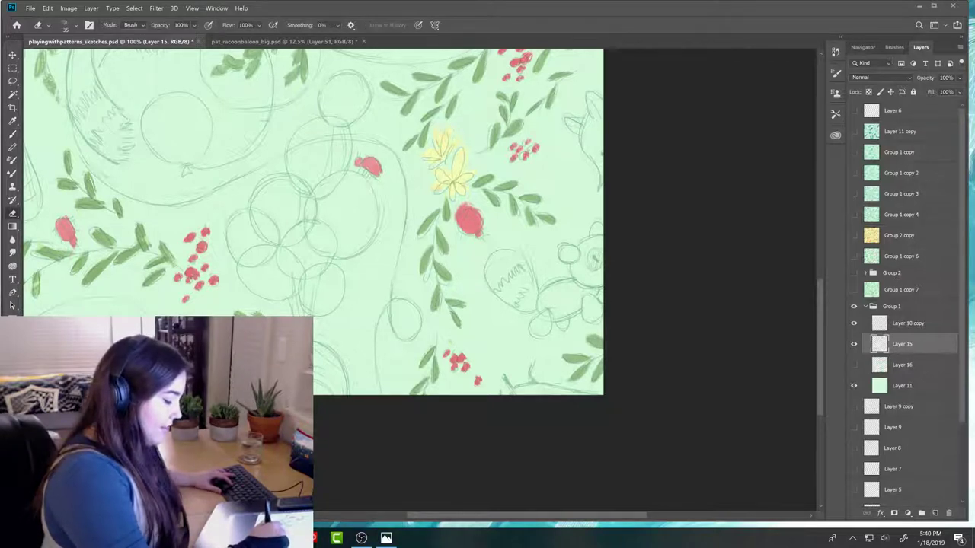
{"action": "key", "text": "b"}
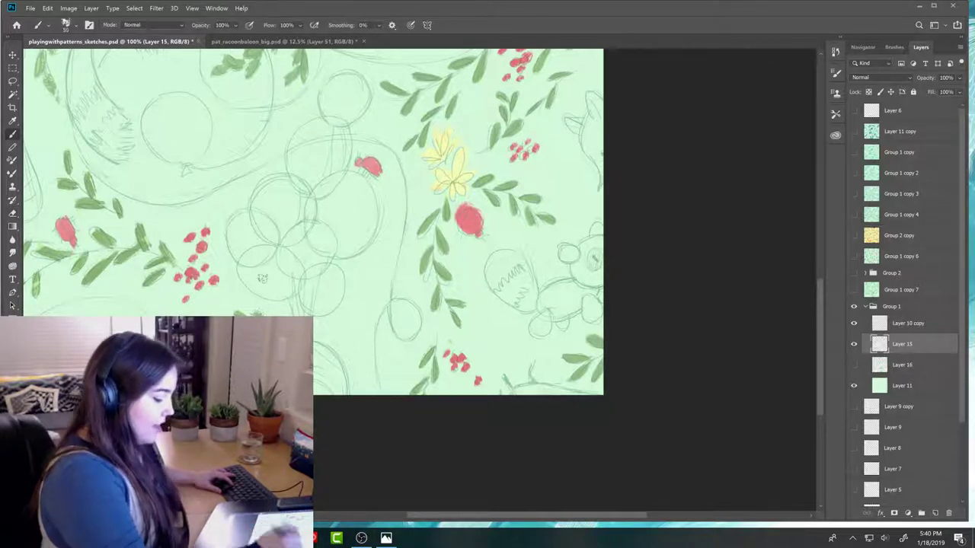
{"action": "left_click_drag", "start_coordinate": [262, 278], "coordinate": [460, 342]}
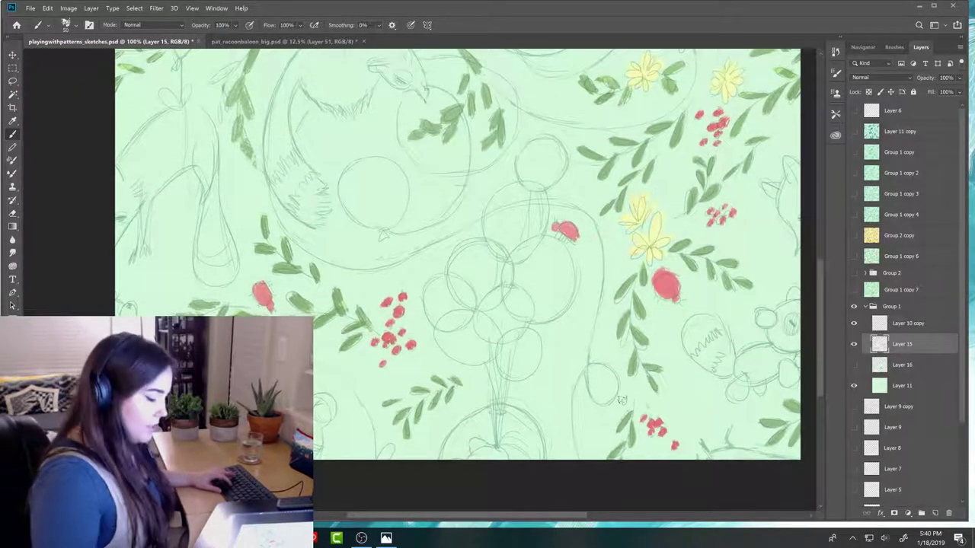
- Trim part of the dark-green leaf just below the red berries
{"action": "key", "text": "e"}
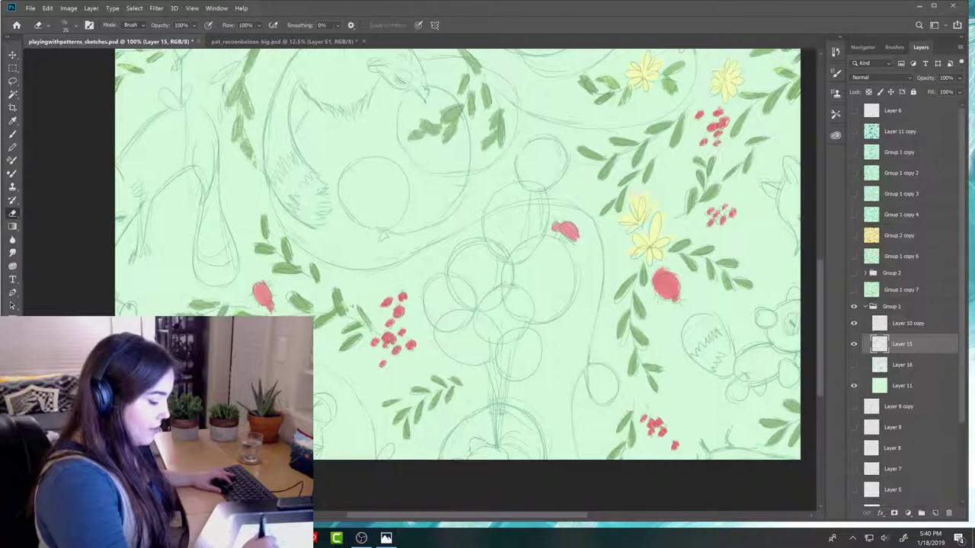
{"action": "left_click_drag", "start_coordinate": [360, 307], "coordinate": [372, 329]}
{"action": "key", "text": "b"}
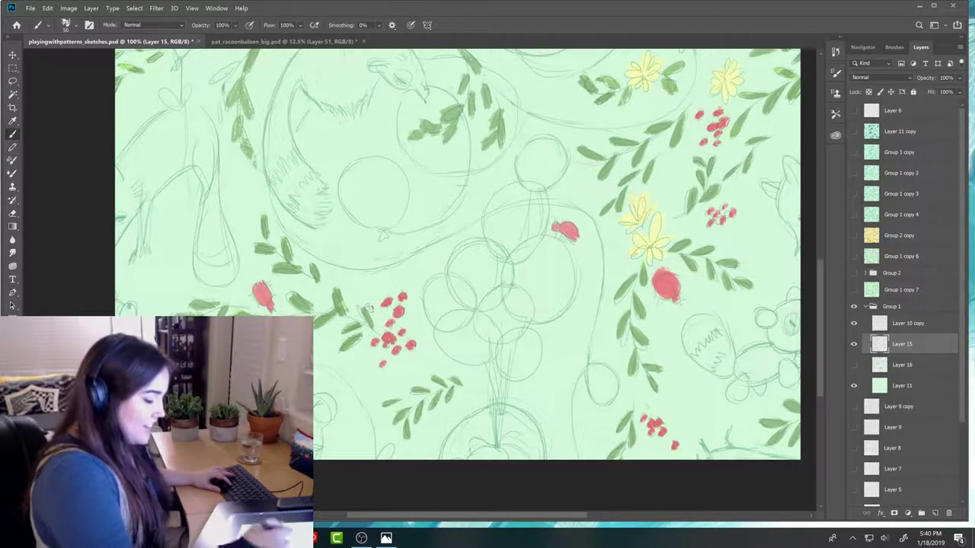
{"action": "key", "text": "e"}
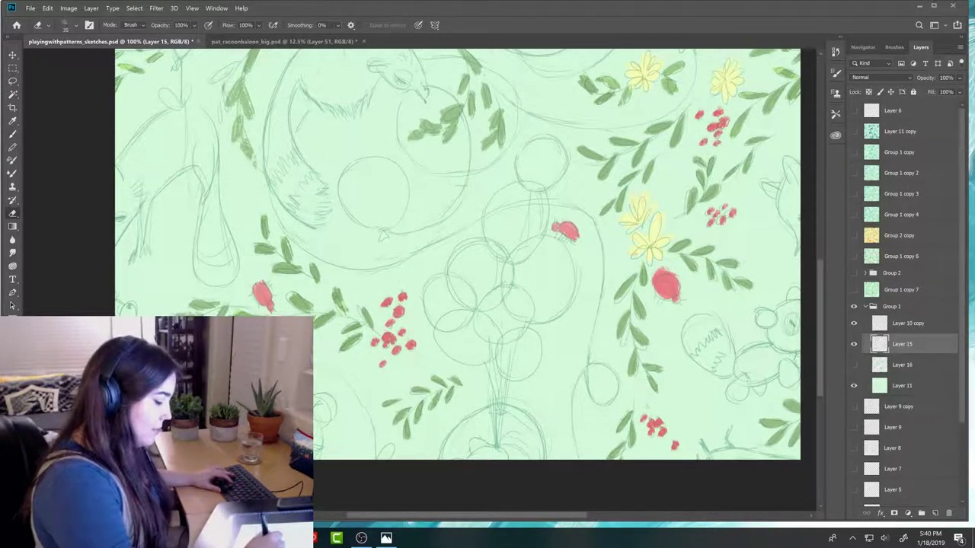
{"action": "key", "text": "b"}
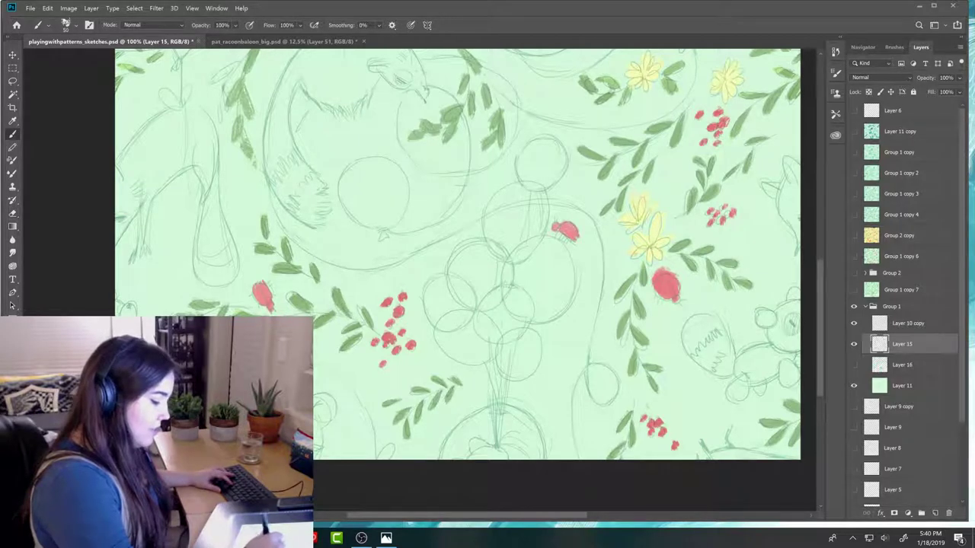
{"action": "key", "text": "e"}
{"action": "key", "text": "b"}
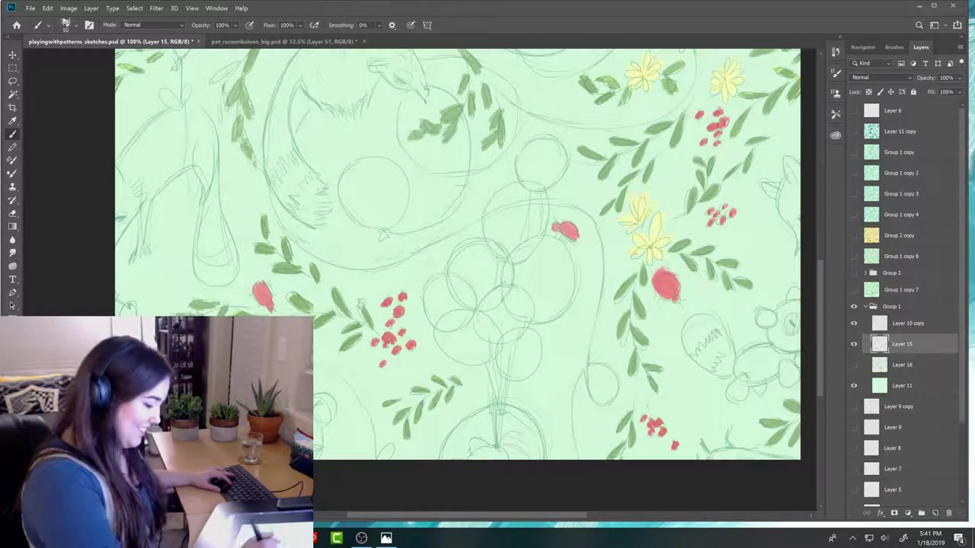
- Paint a new dark-green leaf stroke below the berry cluster
{"action": "left_click_drag", "start_coordinate": [338, 336], "coordinate": [360, 319]}
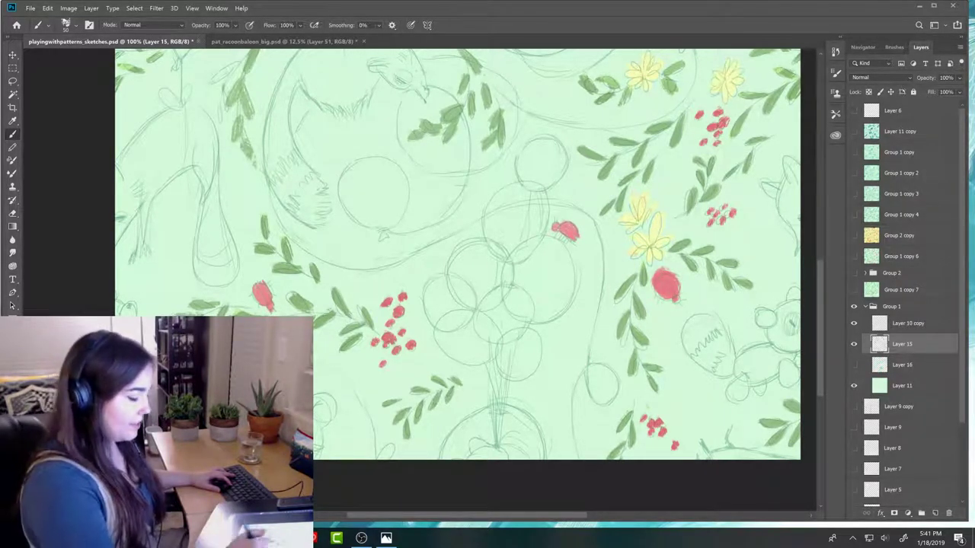
{"action": "key", "text": "e"}
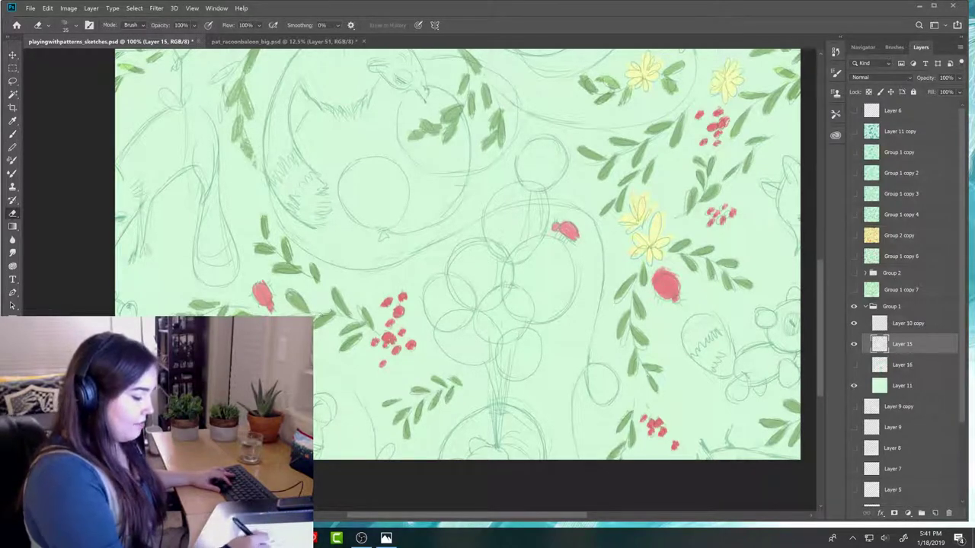
{"action": "key", "text": "b"}
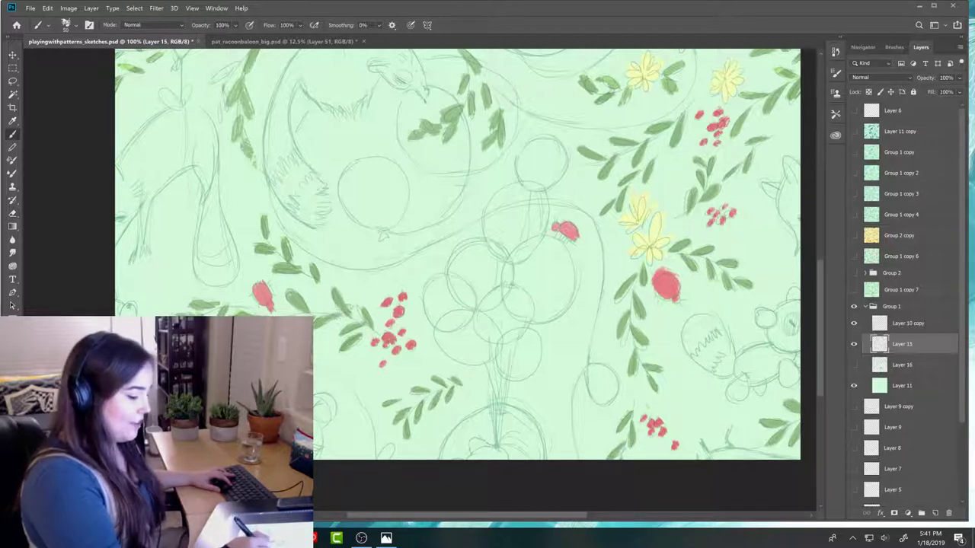
{"action": "key", "text": "e"}
{"action": "key", "text": "b"}
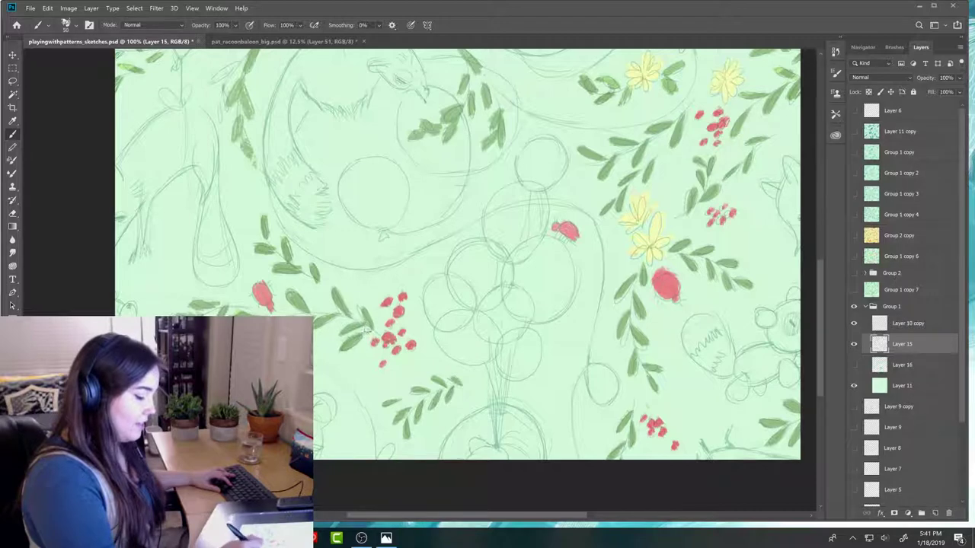
{"action": "key", "text": "e"}
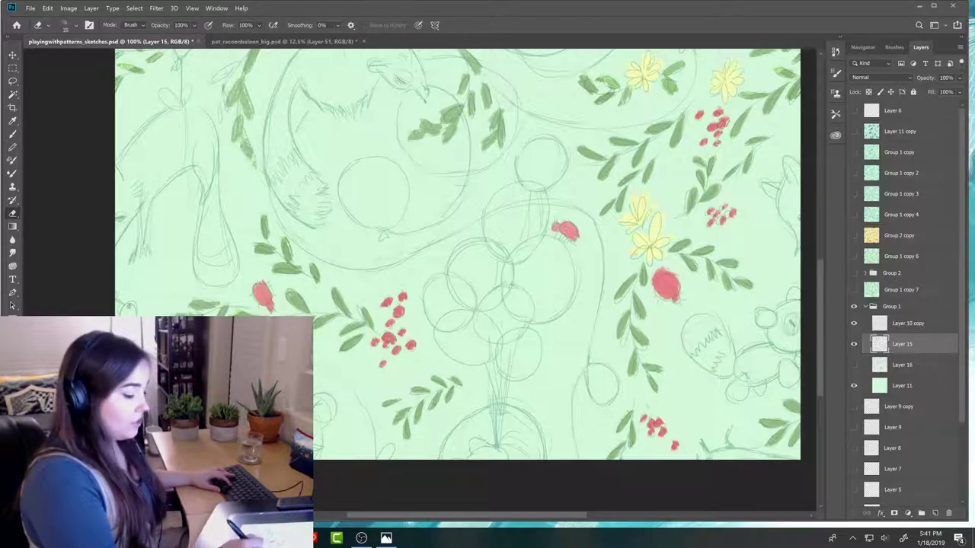
{"action": "key", "text": "b"}
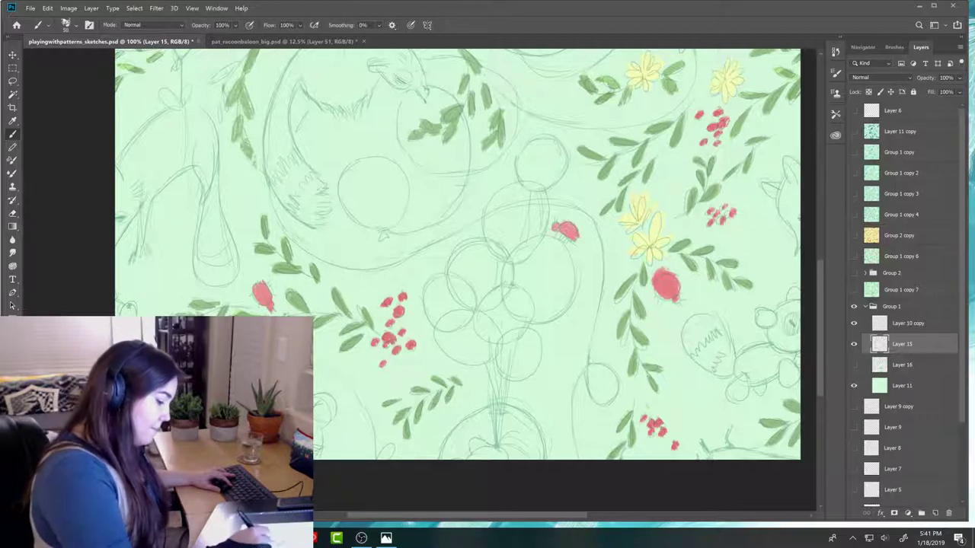
{"action": "key", "text": "e"}
{"action": "key", "text": "b"}
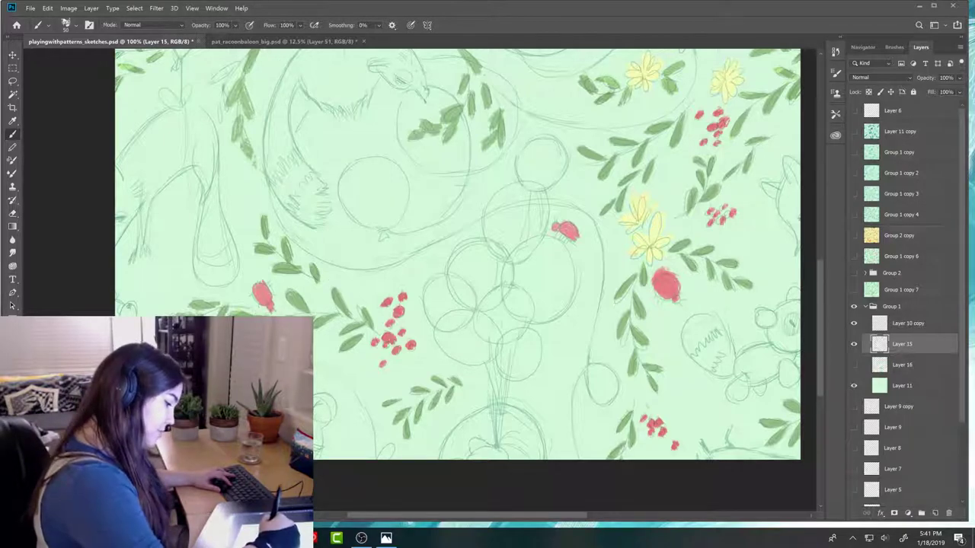
- Touch up the reworked leaf sprig with alternating eraser and brush passes
{"action": "key", "text": "e"}
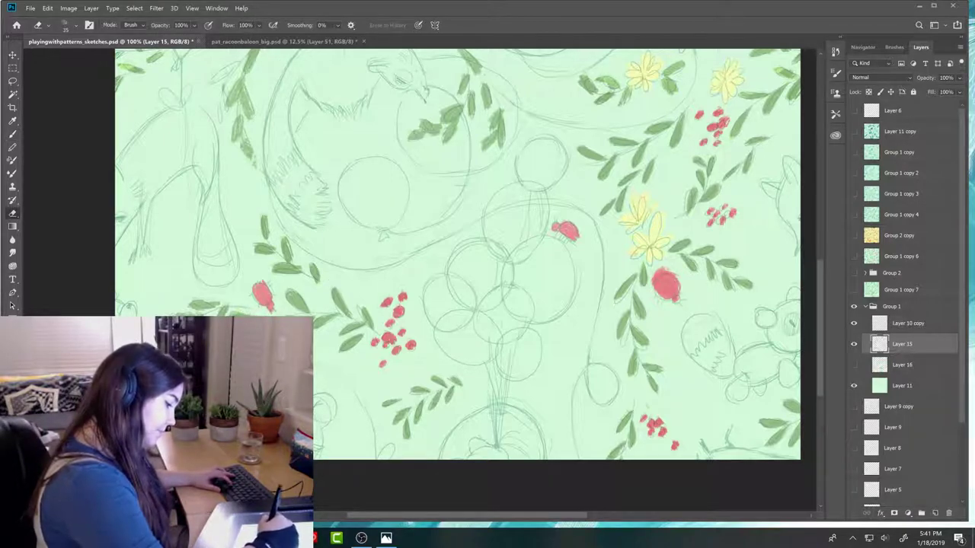
{"action": "key", "text": "b"}
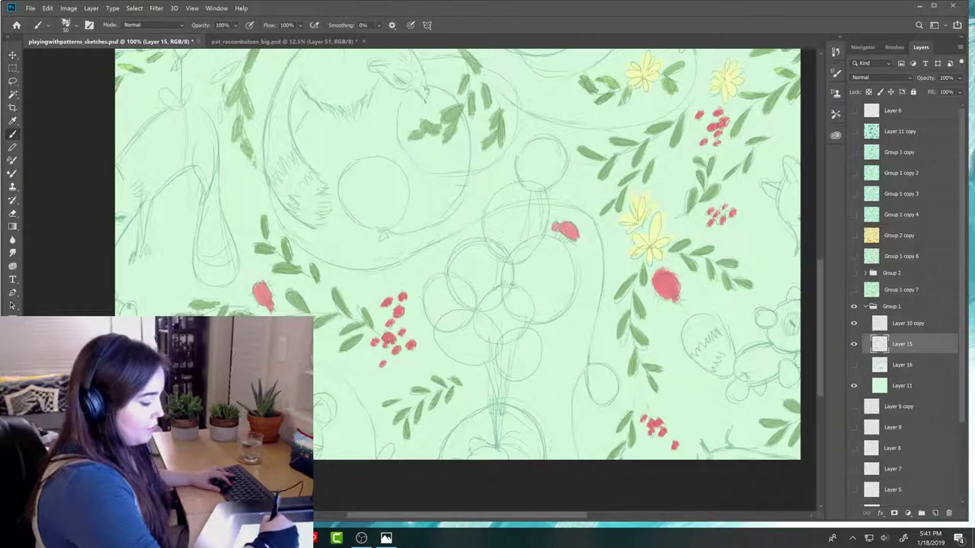
{"action": "key", "text": "e"}
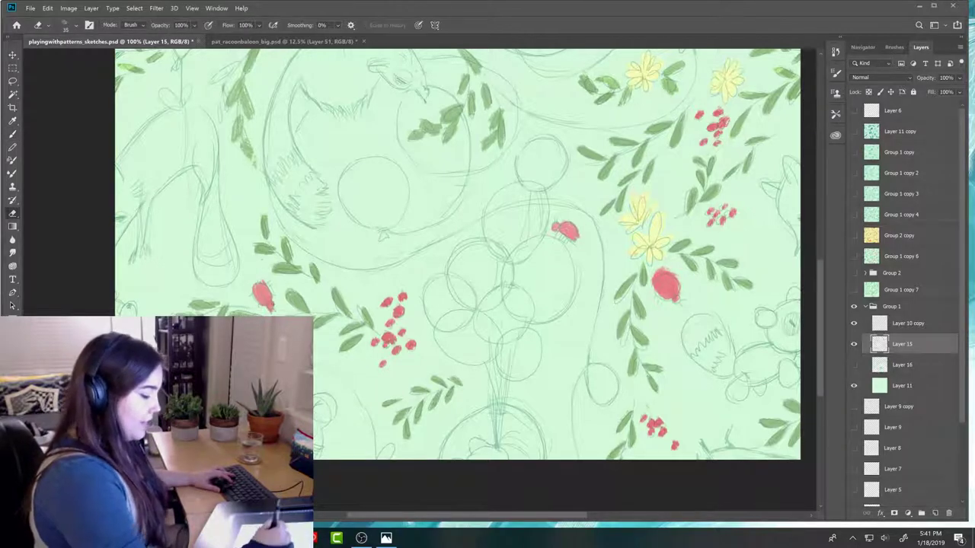
{"action": "key", "text": "b"}
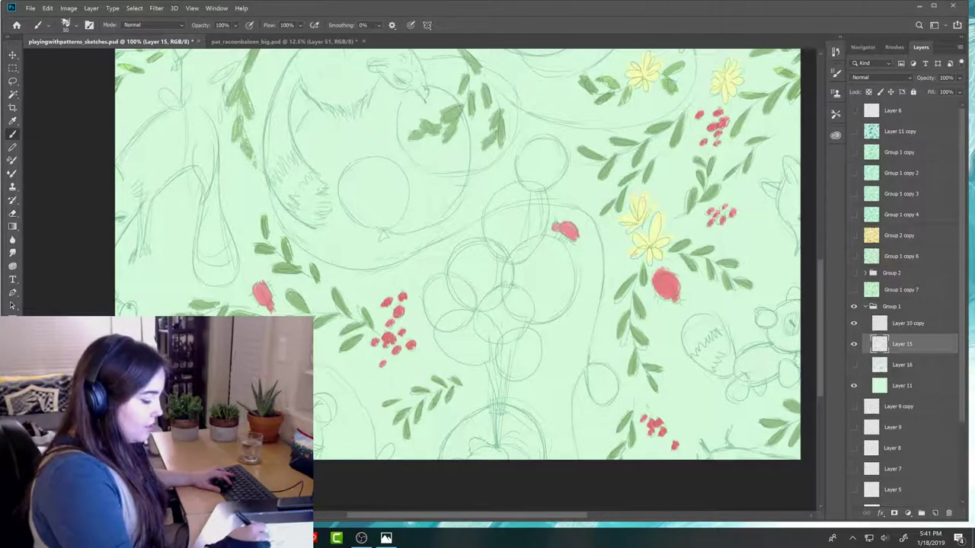
{"action": "key", "text": "e"}
{"action": "key", "text": "b"}
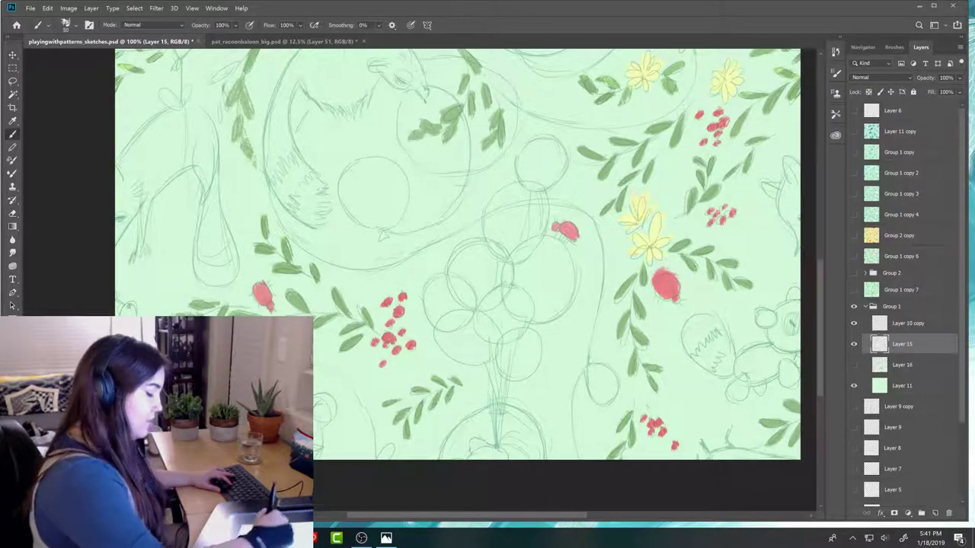
{"action": "key", "text": "e"}
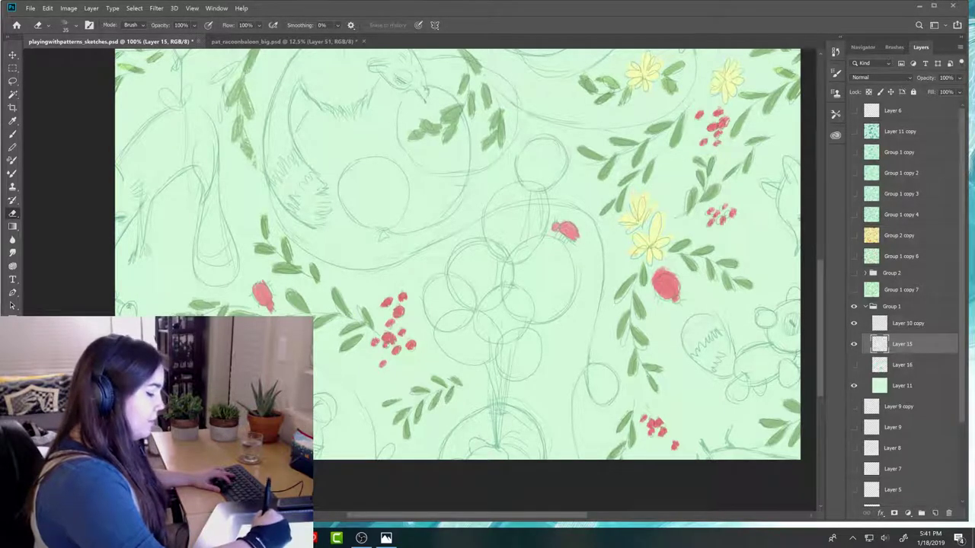
{"action": "key", "text": "b"}
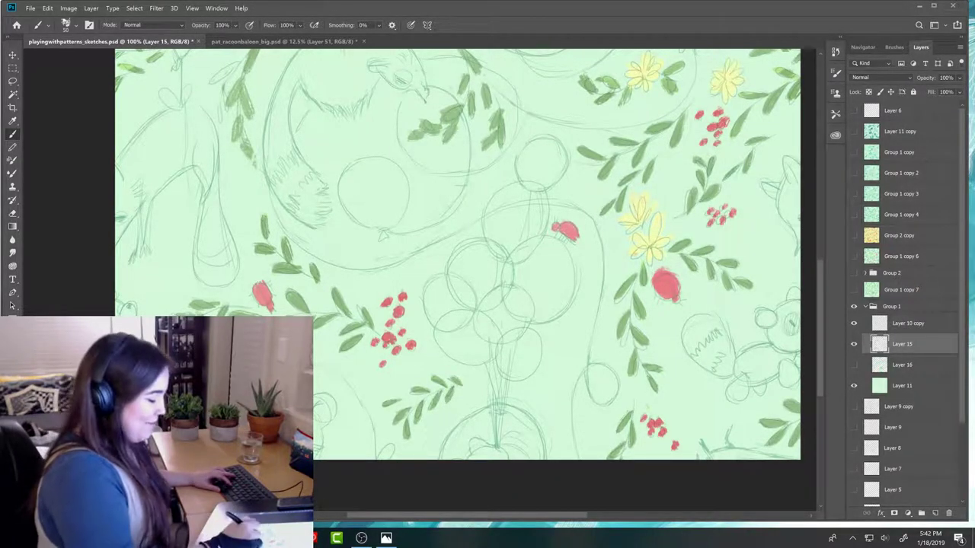
{"action": "key", "text": "e"}
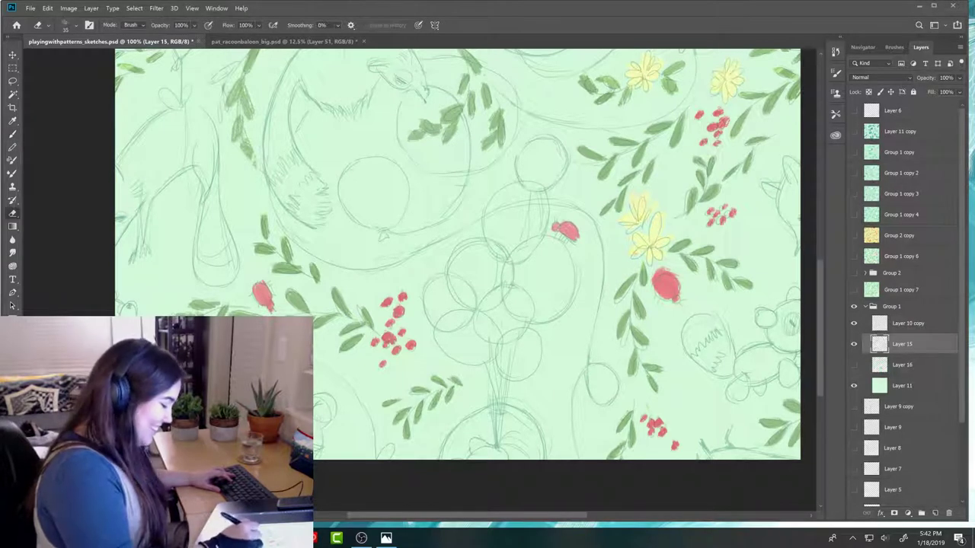
{"action": "key", "text": "b"}
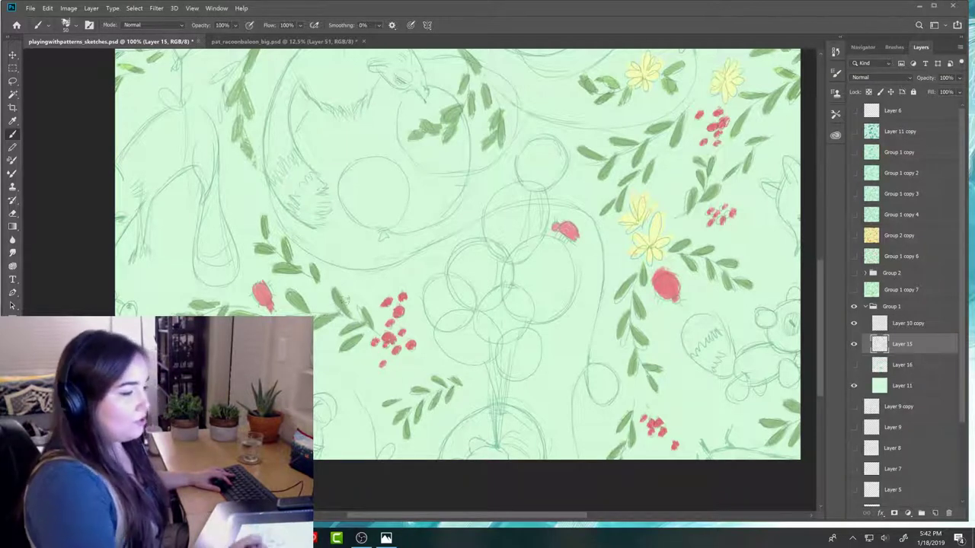
{"action": "key", "text": "e"}
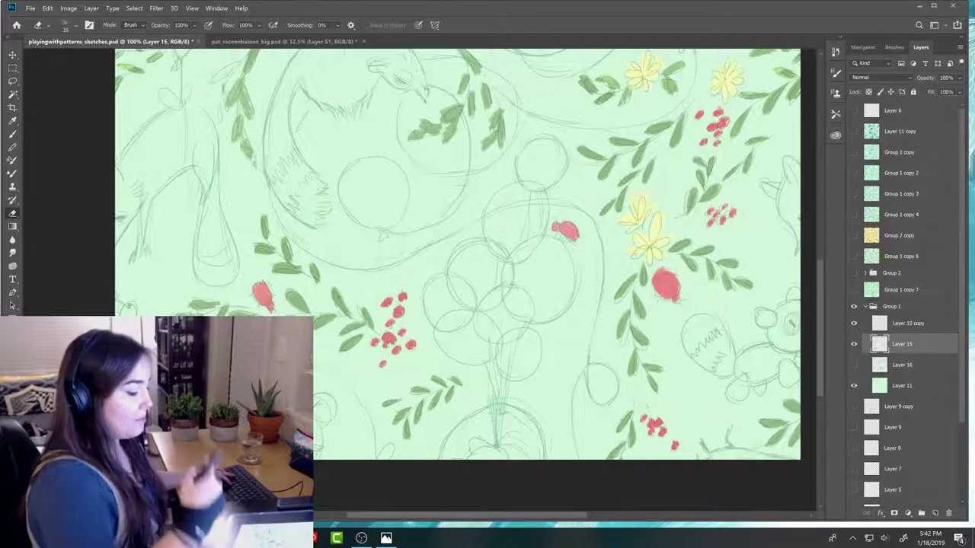
{"action": "key", "text": "b"}
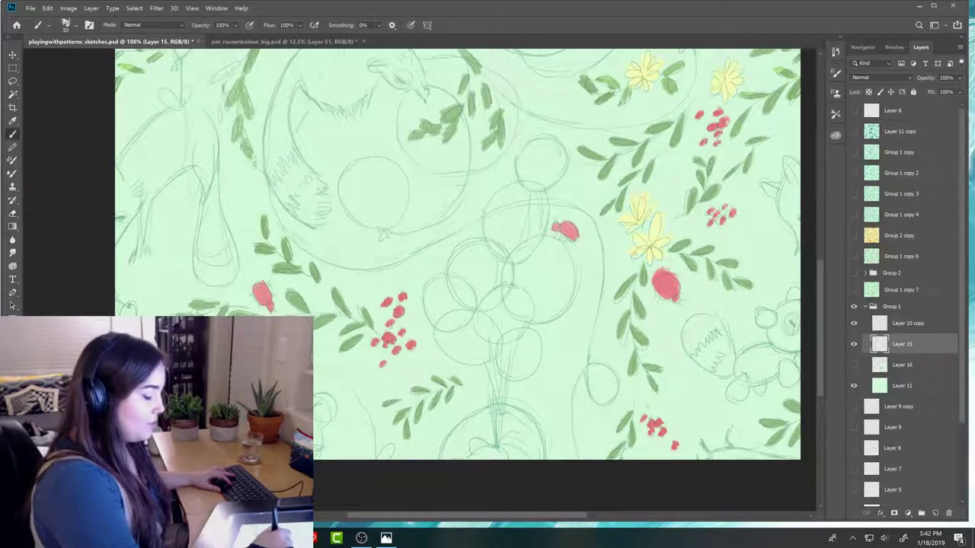
{"action": "key", "text": "e"}
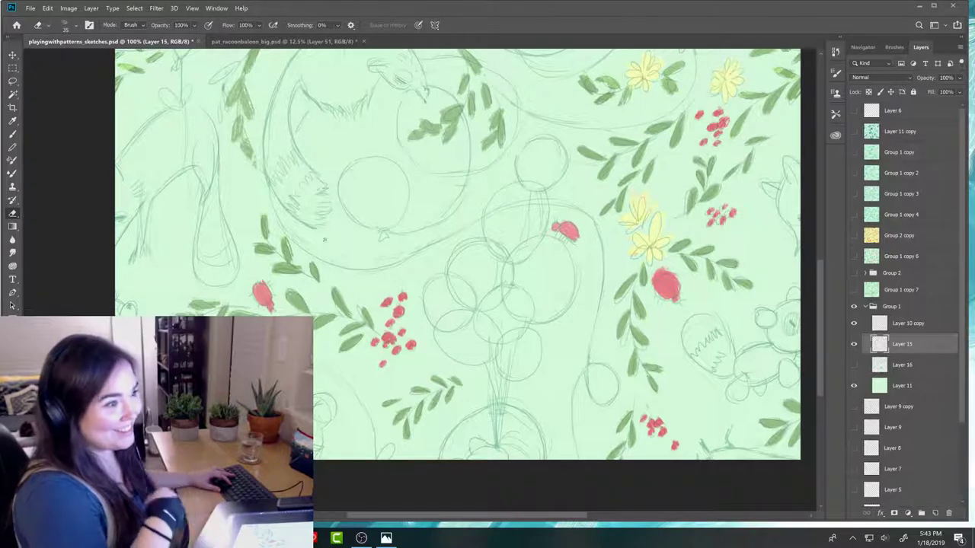
{"action": "key", "text": "b"}
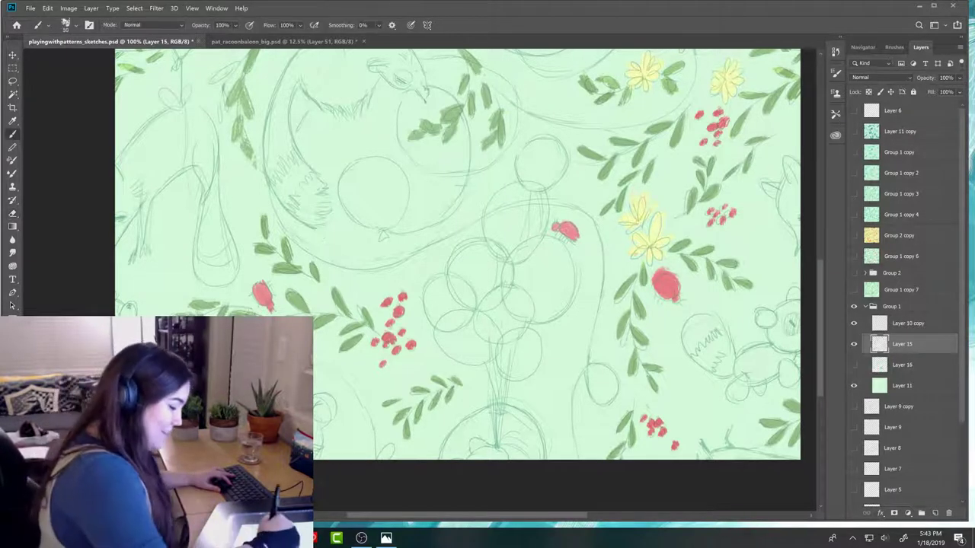
{"action": "key", "text": "e"}
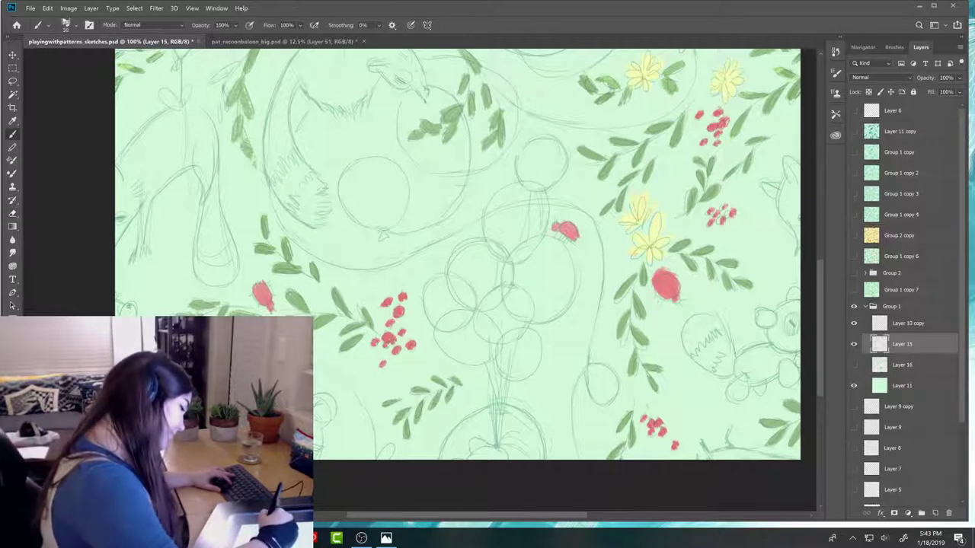
{"action": "key", "text": "b"}
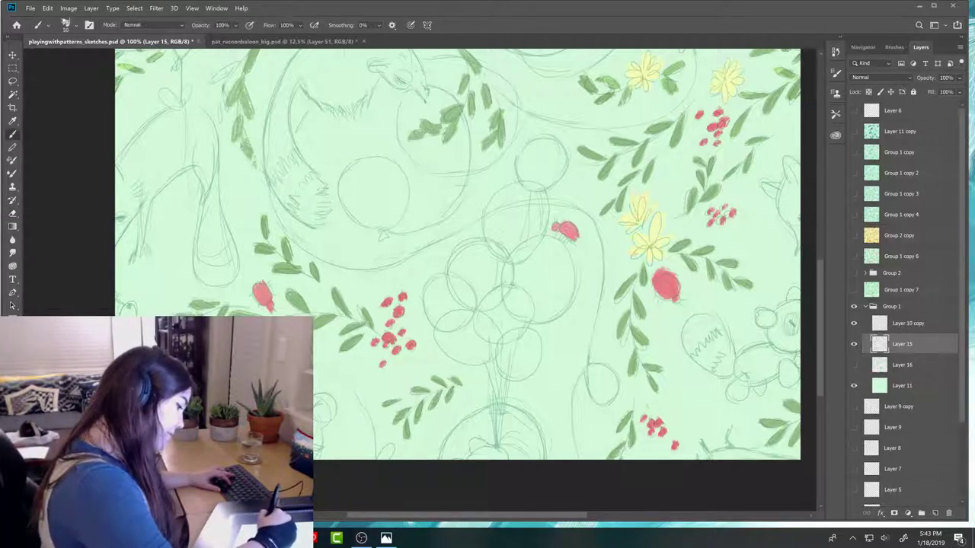
{"action": "key", "text": "e"}
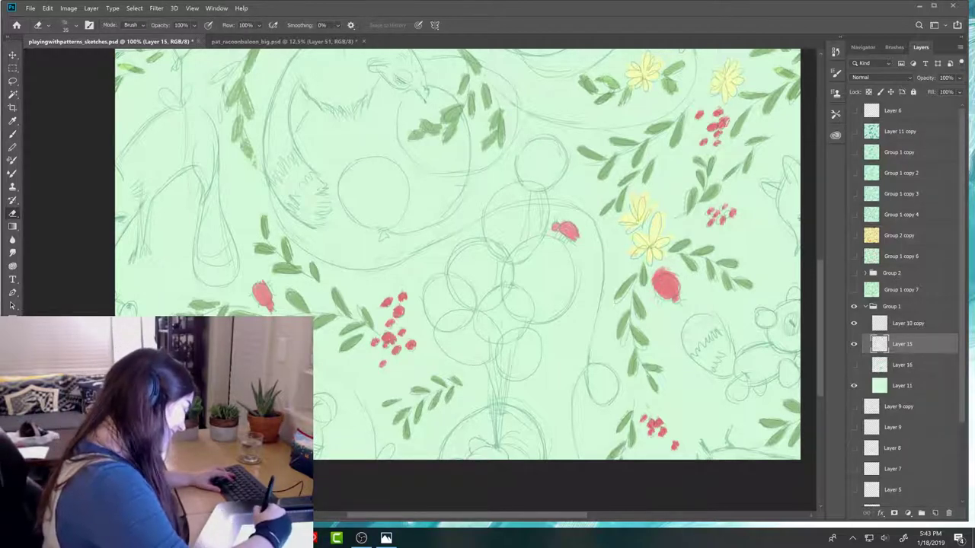
{"action": "key", "text": "b"}
{"action": "key", "text": "e"}
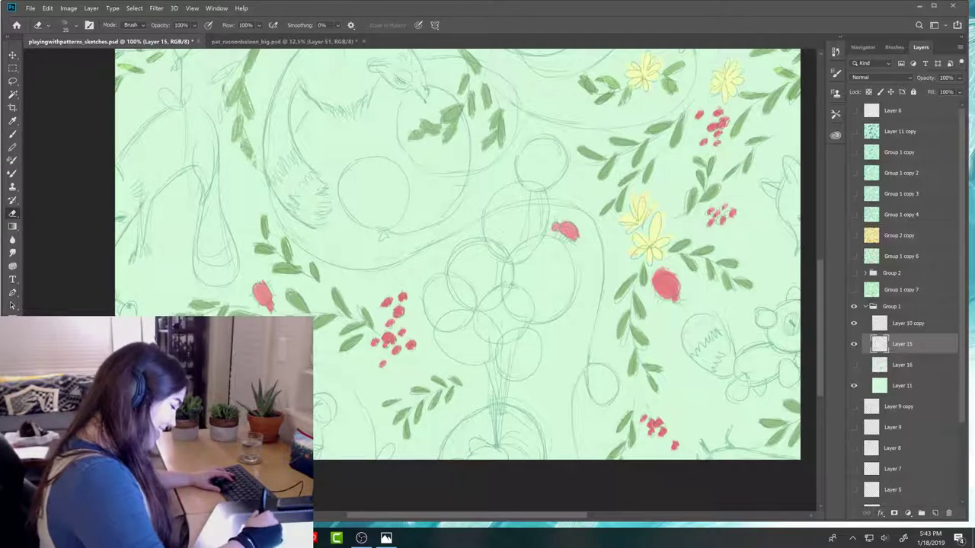
{"action": "key", "text": "b"}
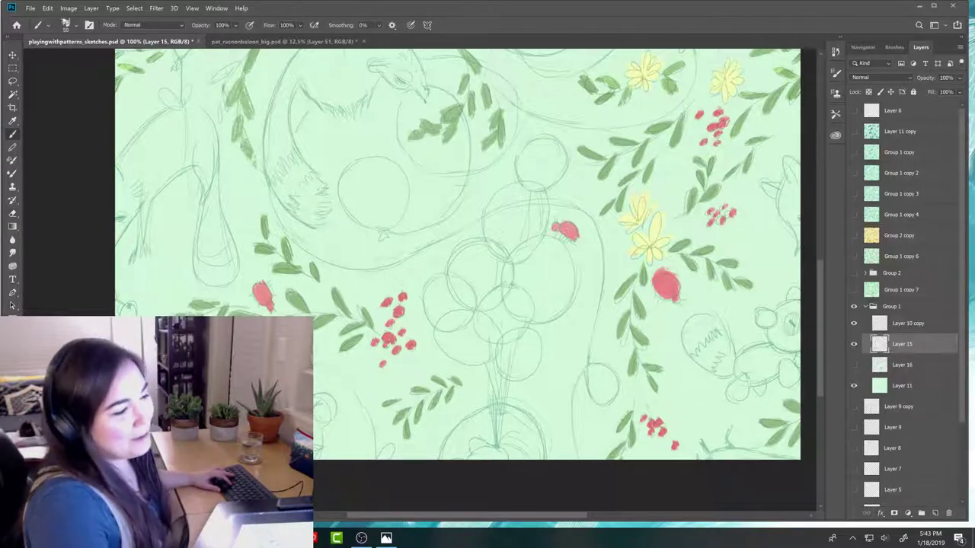
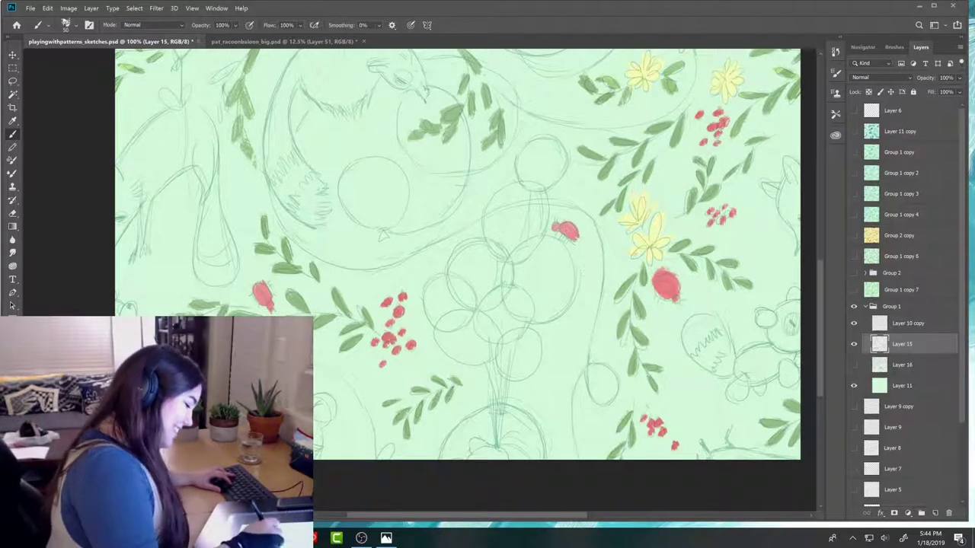
- On Layer 15, redraw the balloon sketch lines and erase the stray strokes around them
{"action": "key", "text": "e"}
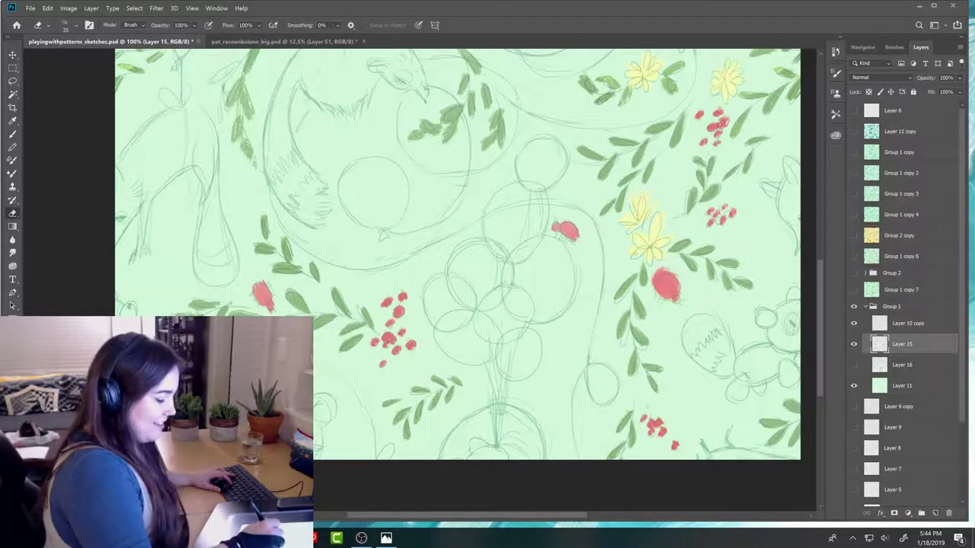
{"action": "key", "text": "b"}
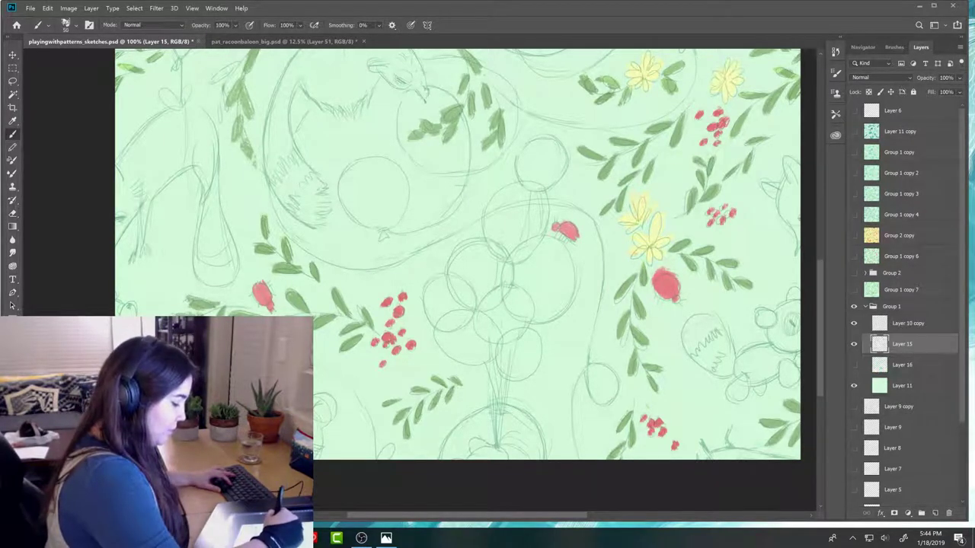
{"action": "key", "text": "e"}
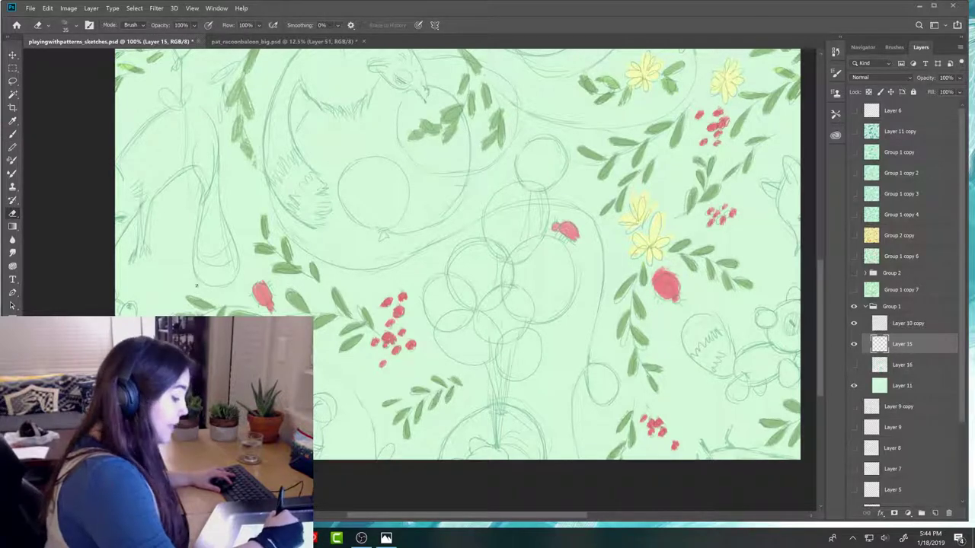
{"action": "key", "text": "b"}
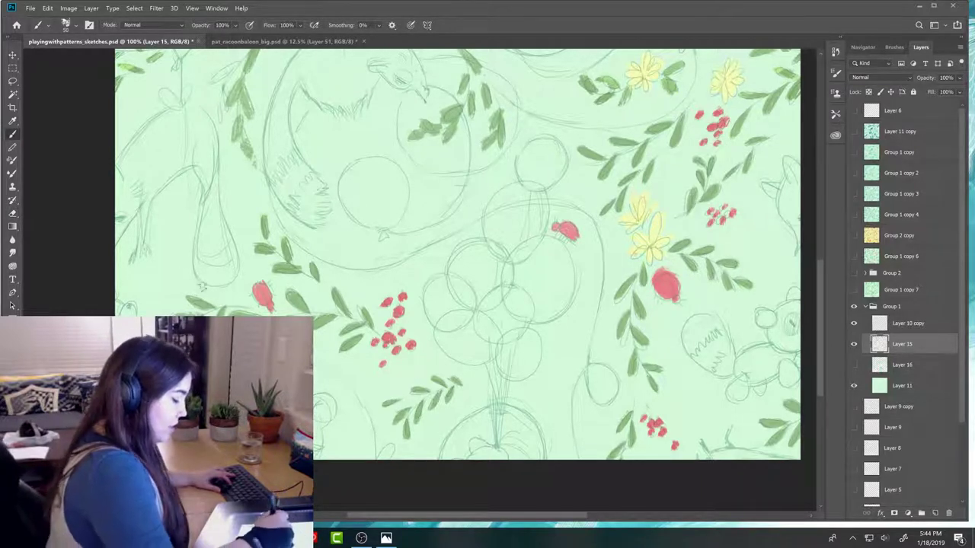
{"action": "key", "text": "e"}
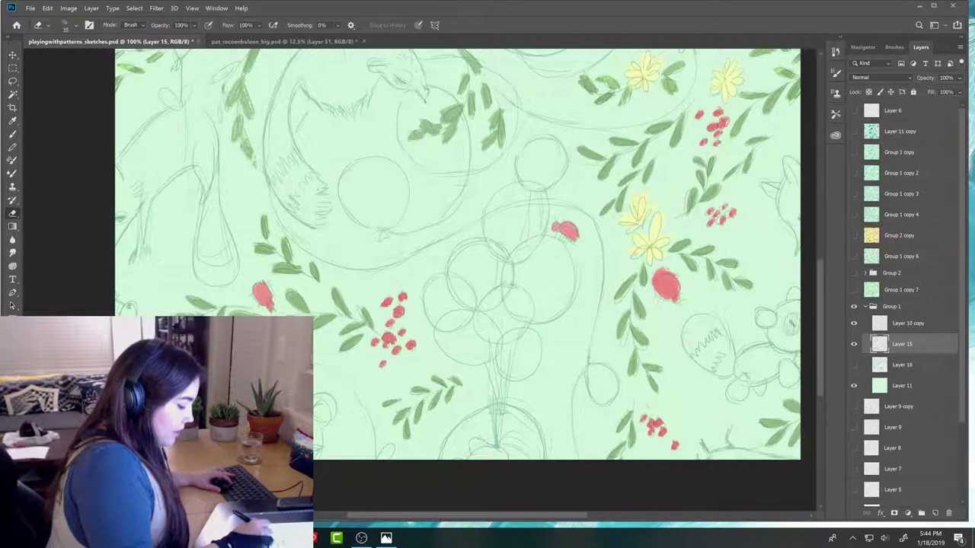
{"action": "key", "text": "b"}
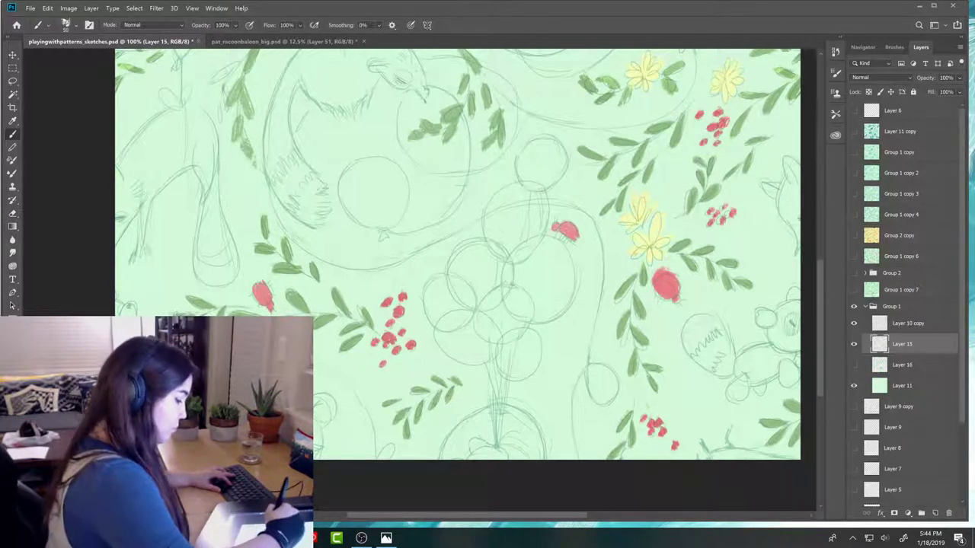
{"action": "key", "text": "e"}
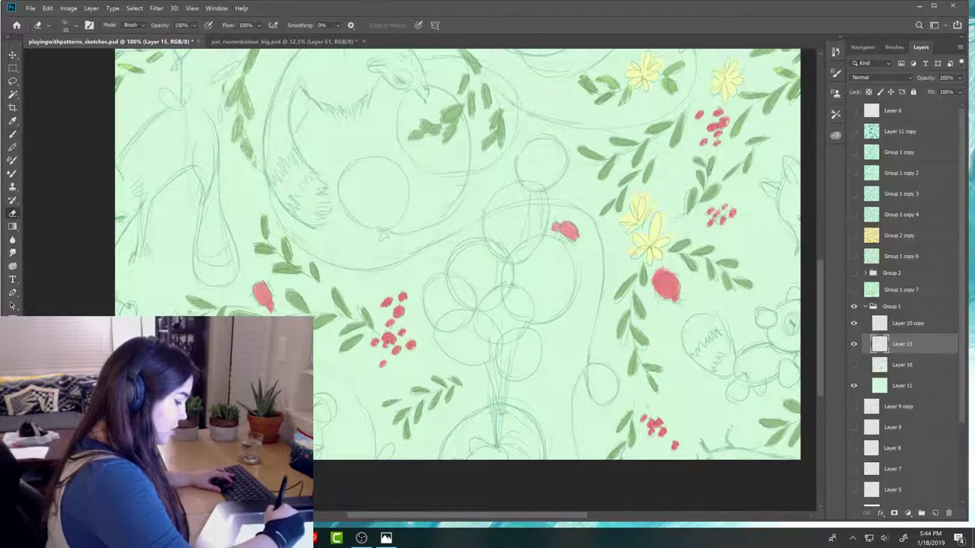
{"action": "key", "text": "b"}
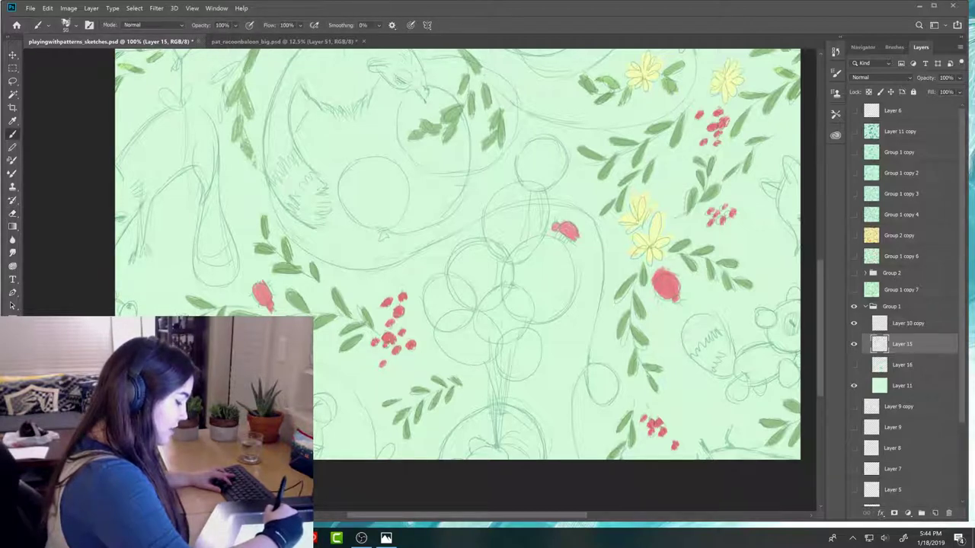
{"action": "key", "text": "e"}
{"action": "key", "text": "b"}
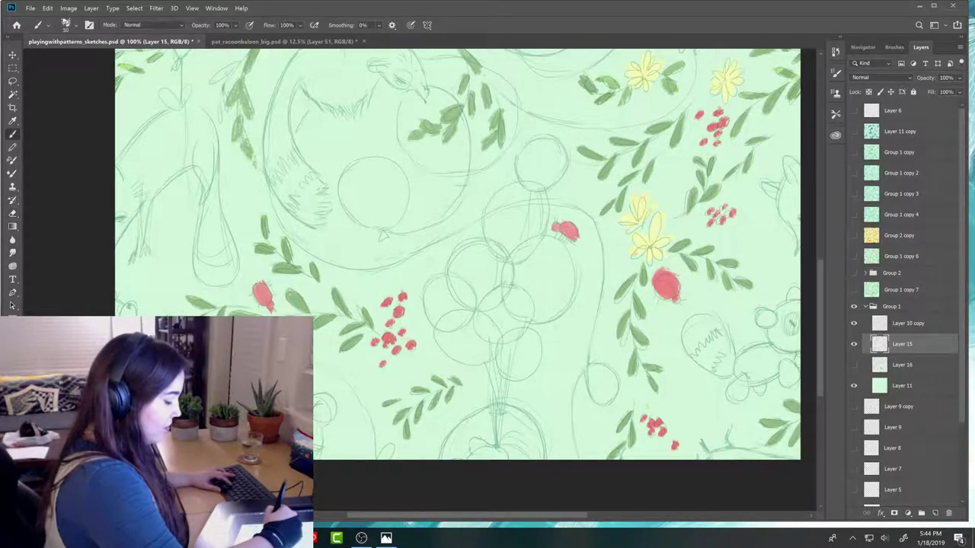
{"action": "key", "text": "e"}
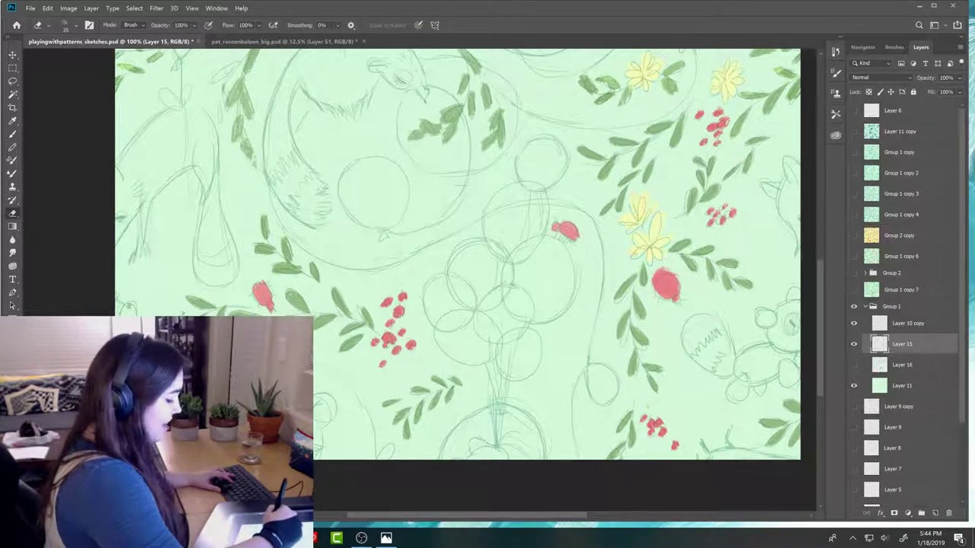
{"action": "key", "text": "b"}
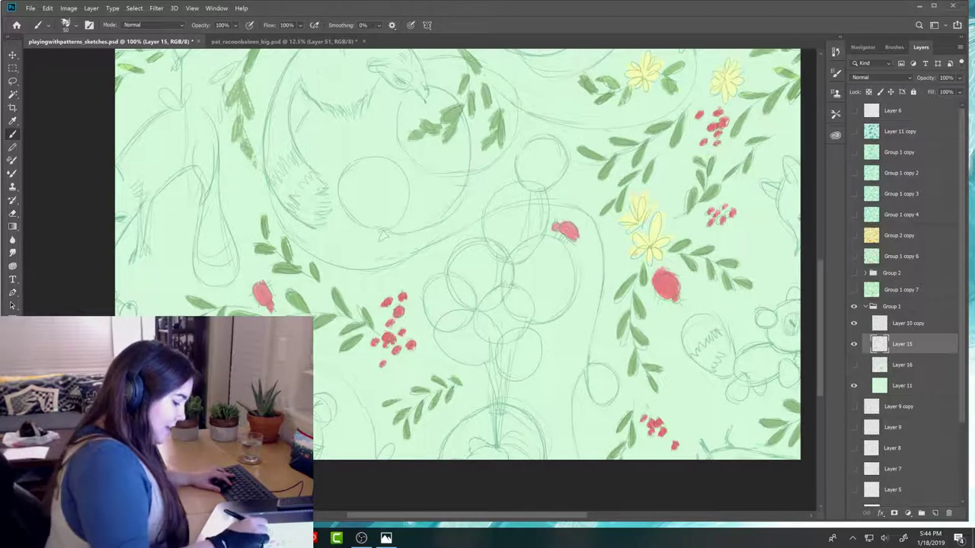
{"action": "key", "text": "e"}
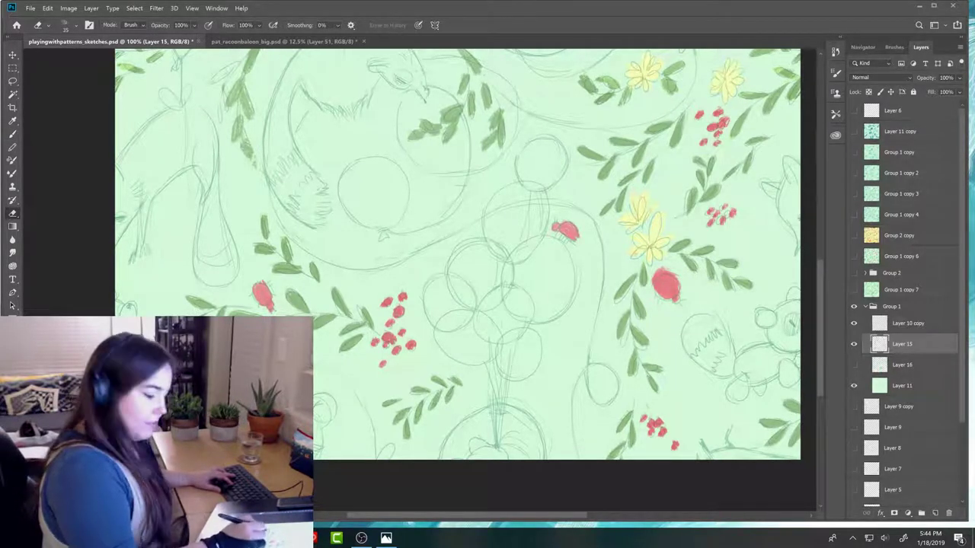
{"action": "key", "text": "b"}
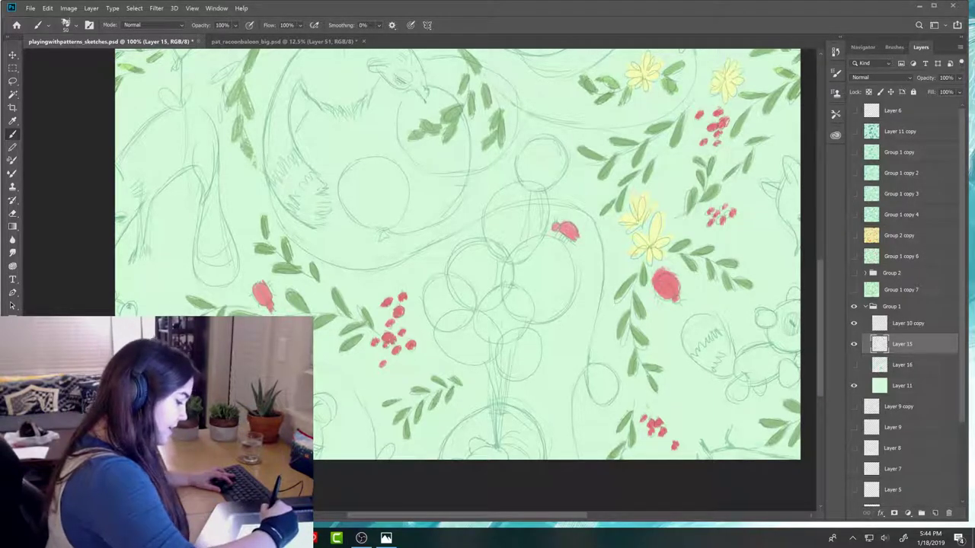
- Add fur strokes to the bear at right and erase its stray sketch marks
{"action": "key", "text": "e"}
{"action": "key", "text": "b"}
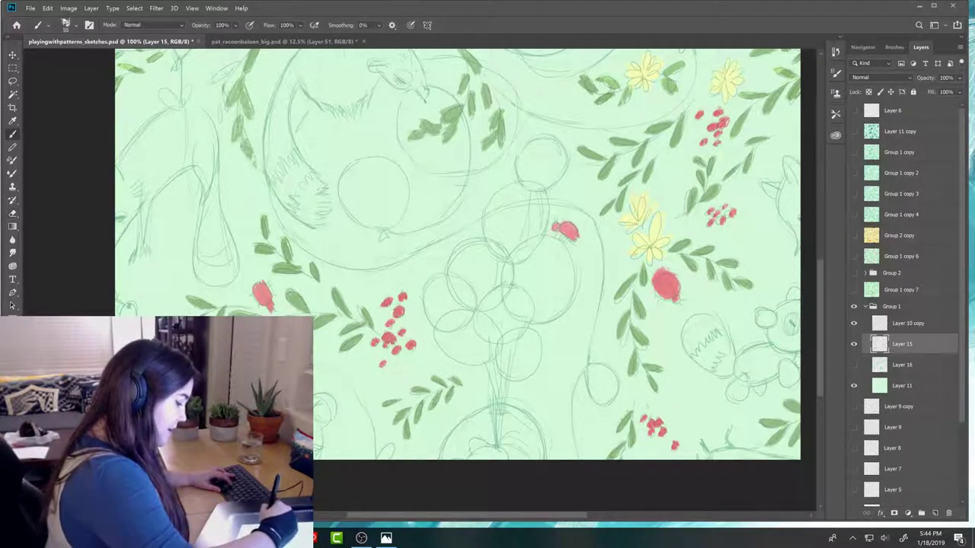
{"action": "key", "text": "e"}
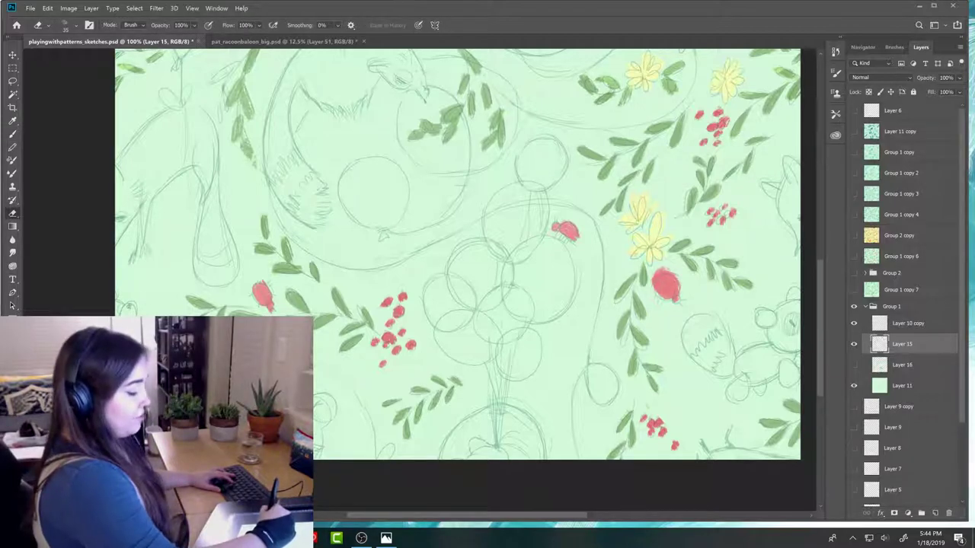
{"action": "key", "text": "b"}
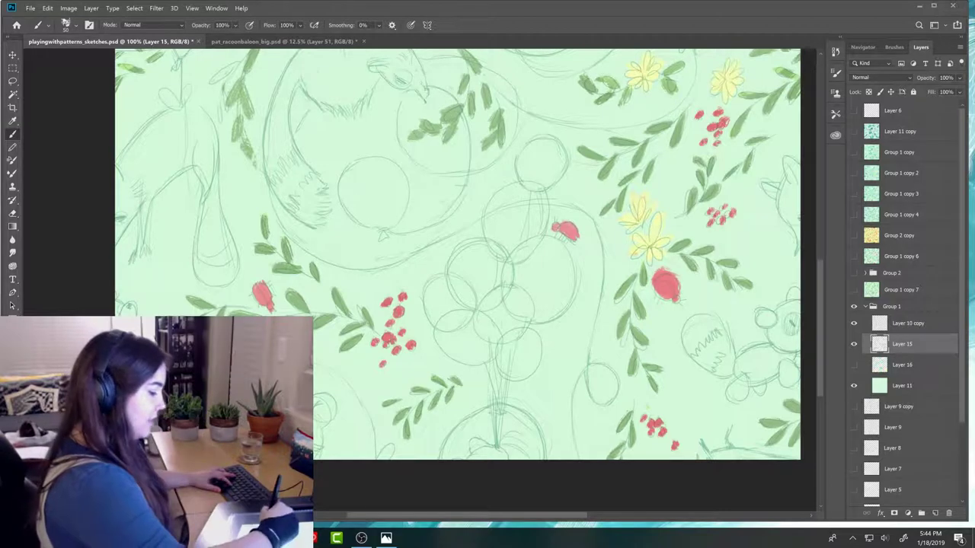
{"action": "key", "text": "e"}
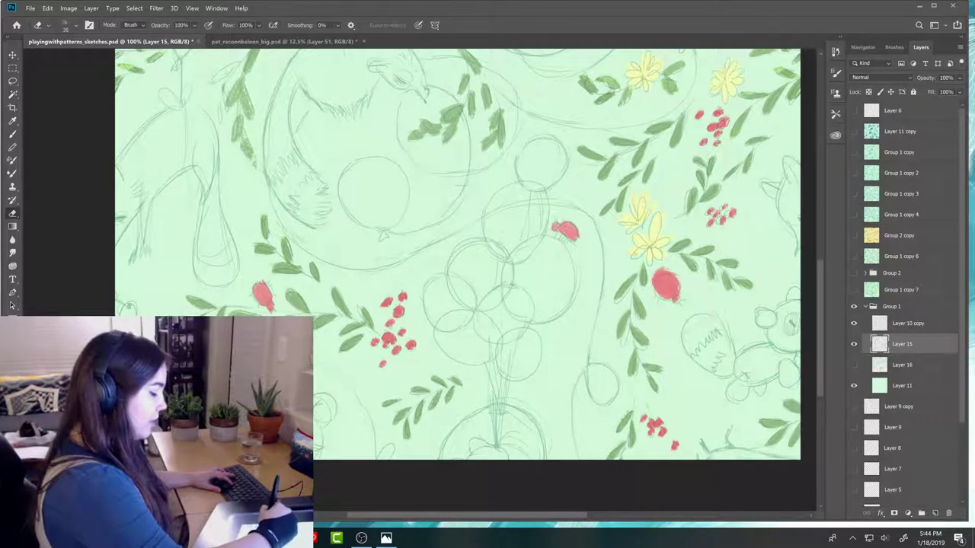
{"action": "key", "text": "b"}
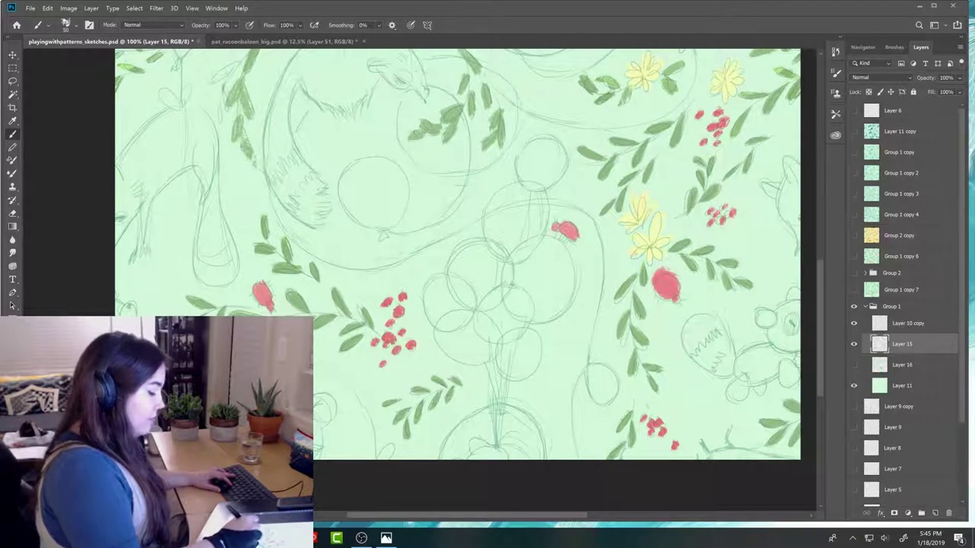
{"action": "key", "text": "e"}
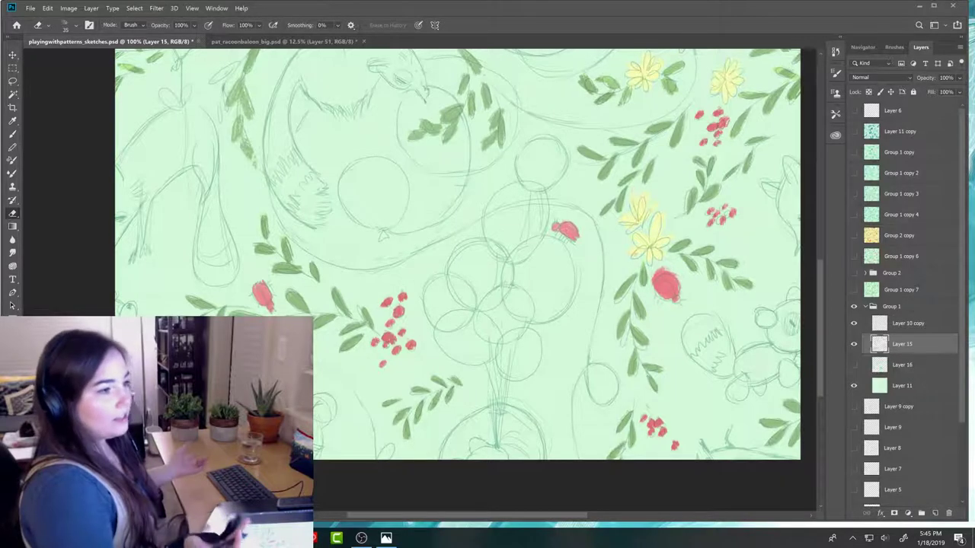
{"action": "key", "text": "b"}
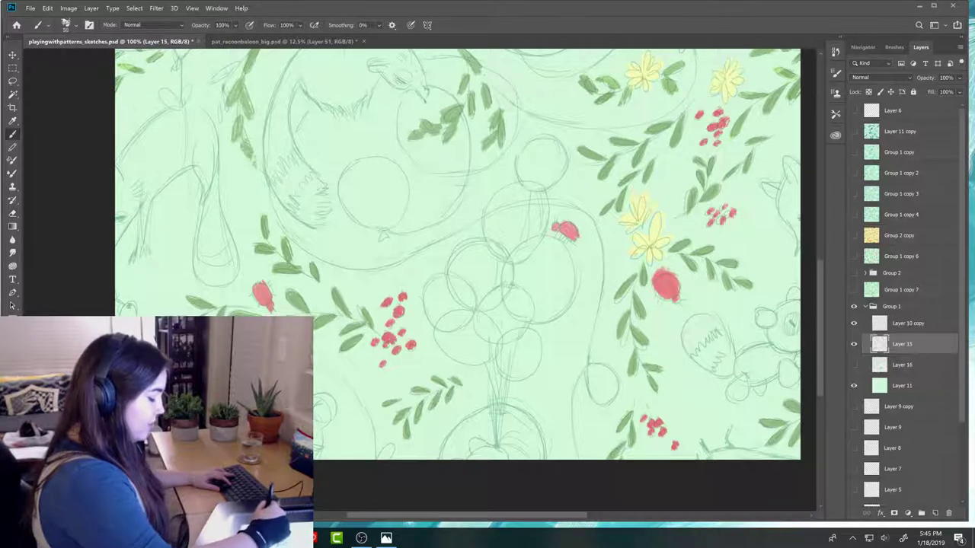
{"action": "key", "text": "e"}
{"action": "key", "text": "b"}
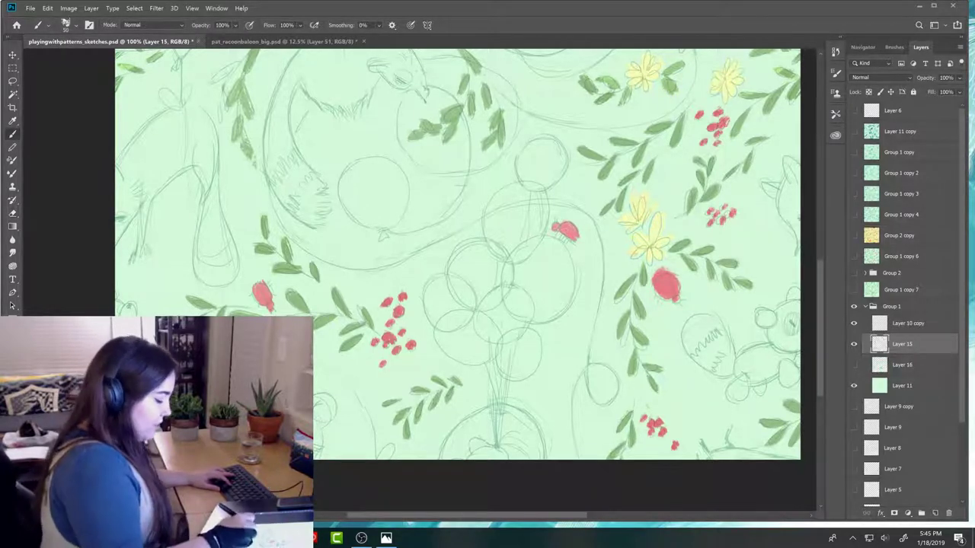
{"action": "key", "text": "e"}
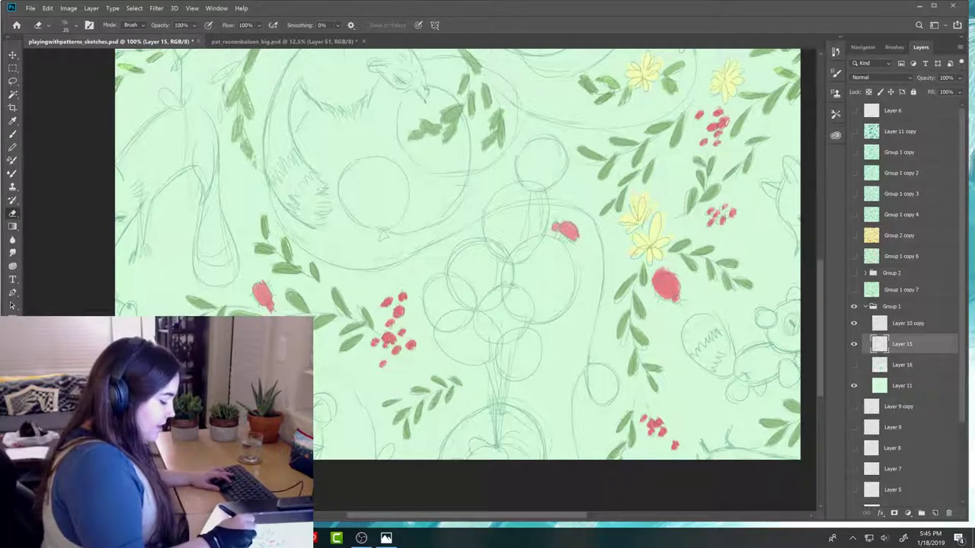
{"action": "key", "text": "b"}
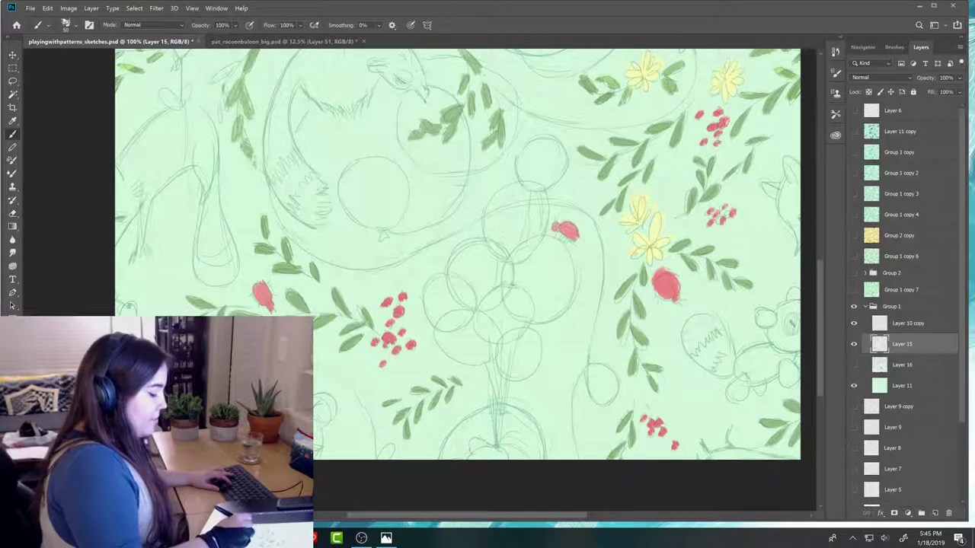
{"action": "key", "text": "e"}
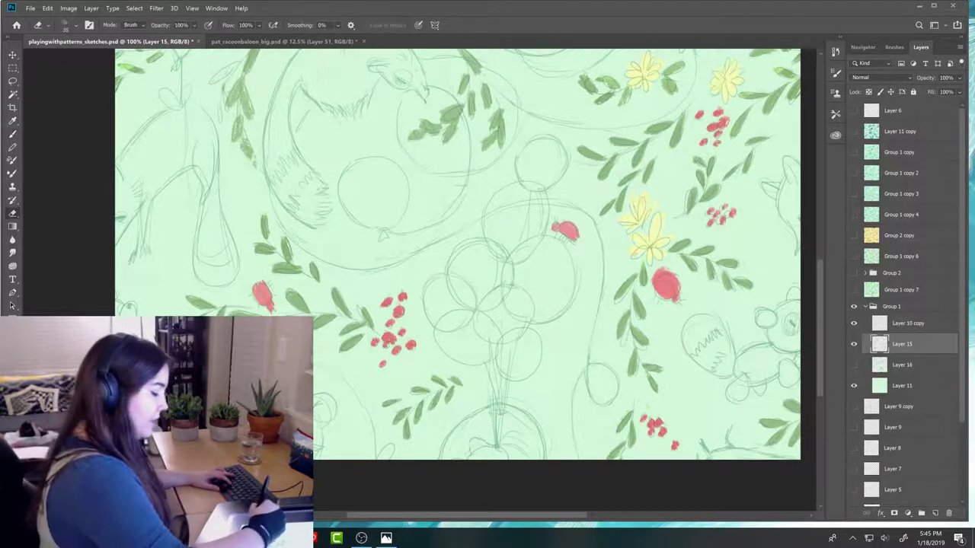
{"action": "key", "text": "b"}
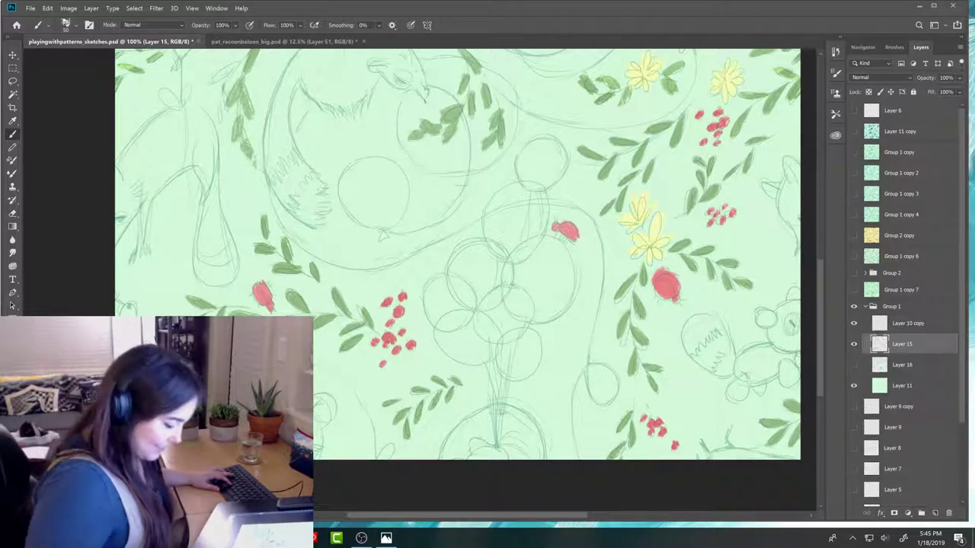
- Pan to the pattern's right edge and touch up sketch lines near the balloons and bear
{"action": "left_click_drag", "start_coordinate": [741, 370], "coordinate": [637, 349]}
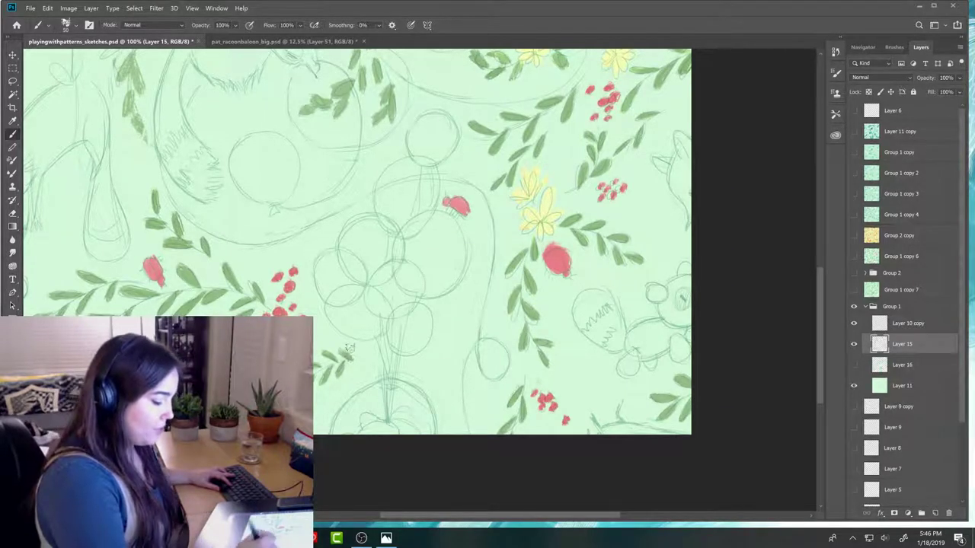
{"action": "key", "text": "e"}
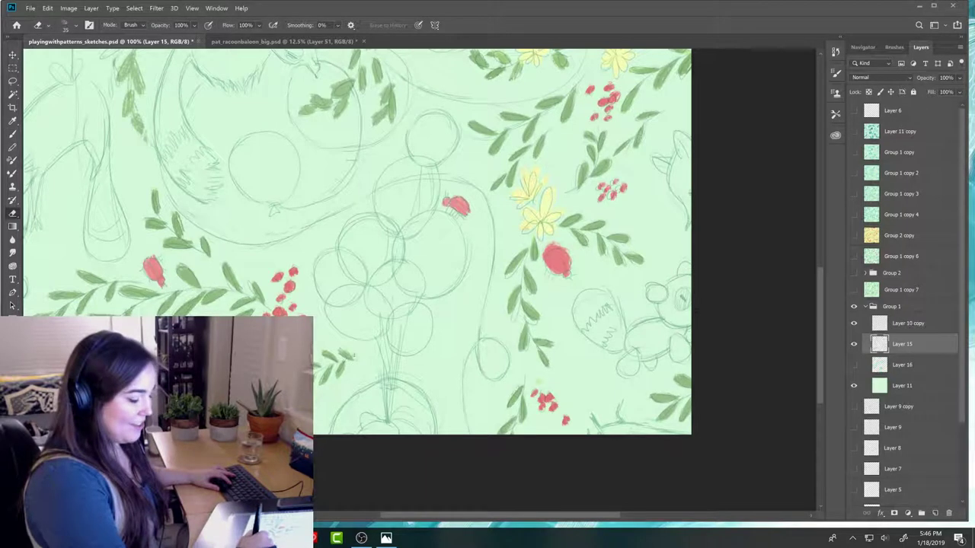
{"action": "key", "text": "b"}
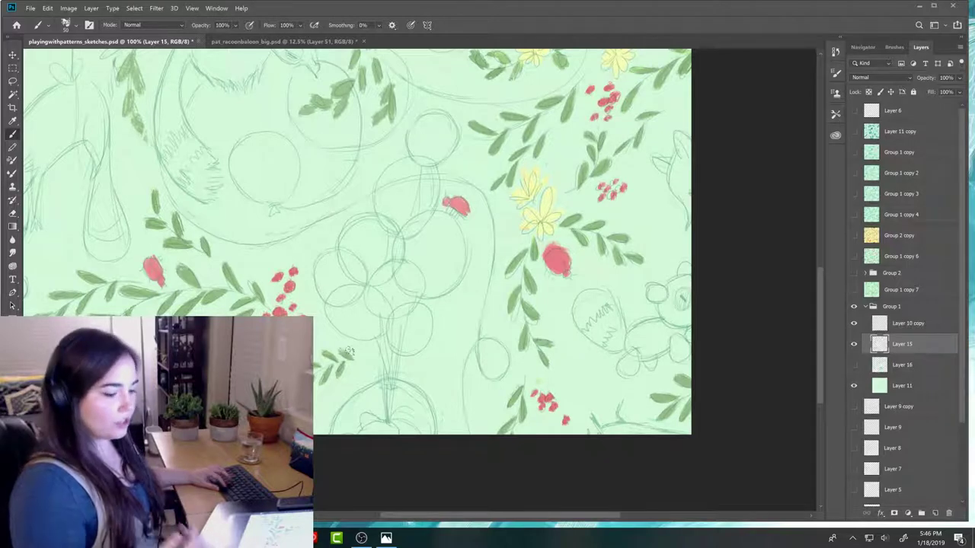
{"action": "left_click_drag", "start_coordinate": [659, 342], "coordinate": [656, 445]}
{"action": "left_click_drag", "start_coordinate": [551, 331], "coordinate": [583, 390]}
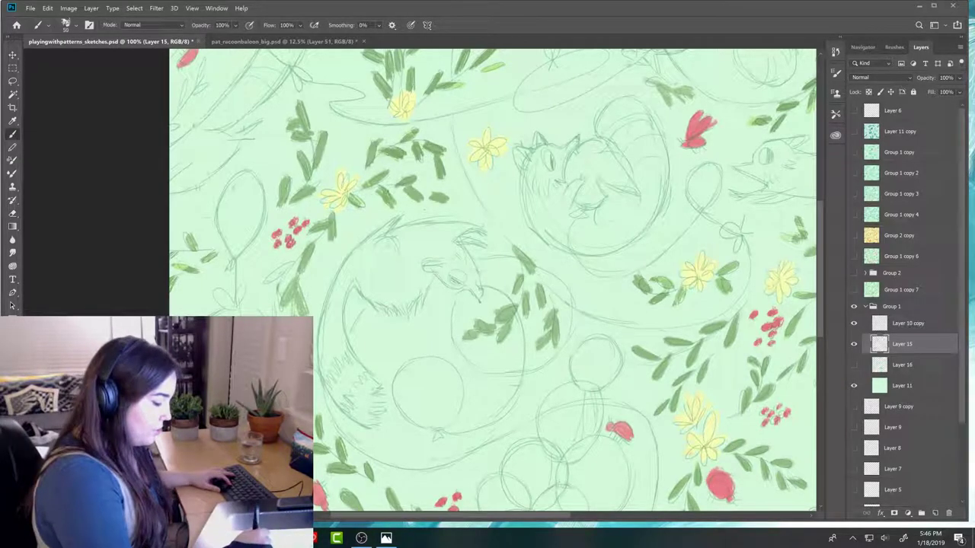
- Add and clean up fur strokes on the curled creature's back and lower tail
{"action": "key", "text": "e"}
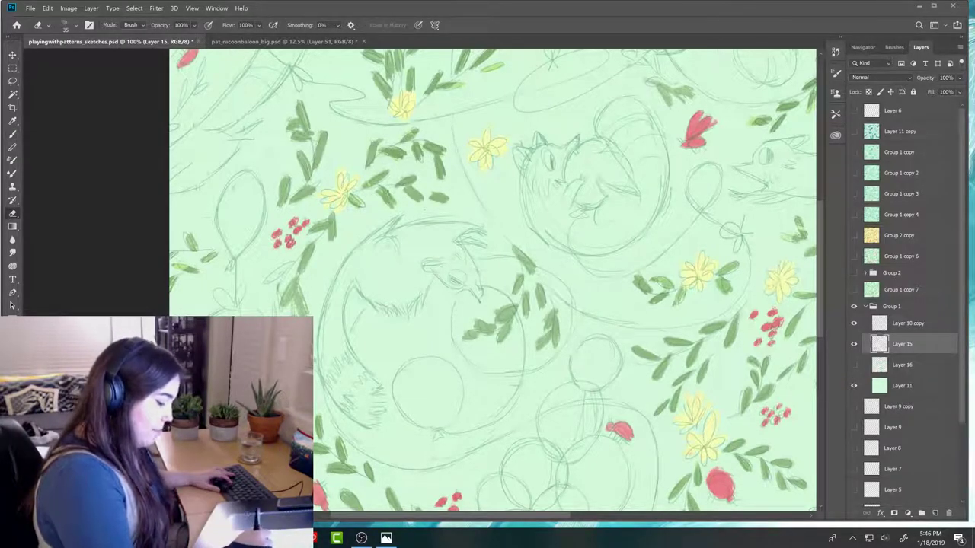
{"action": "key", "text": "b"}
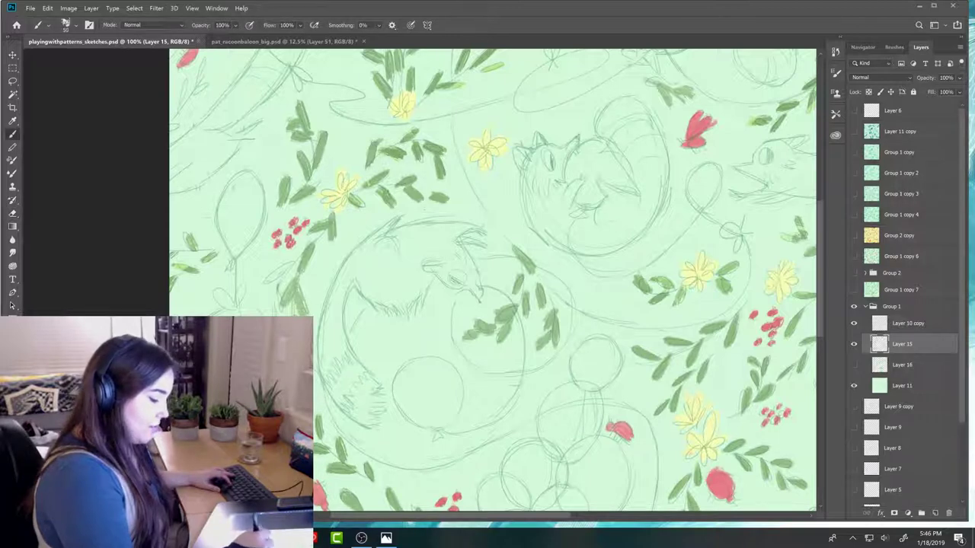
{"action": "key", "text": "e"}
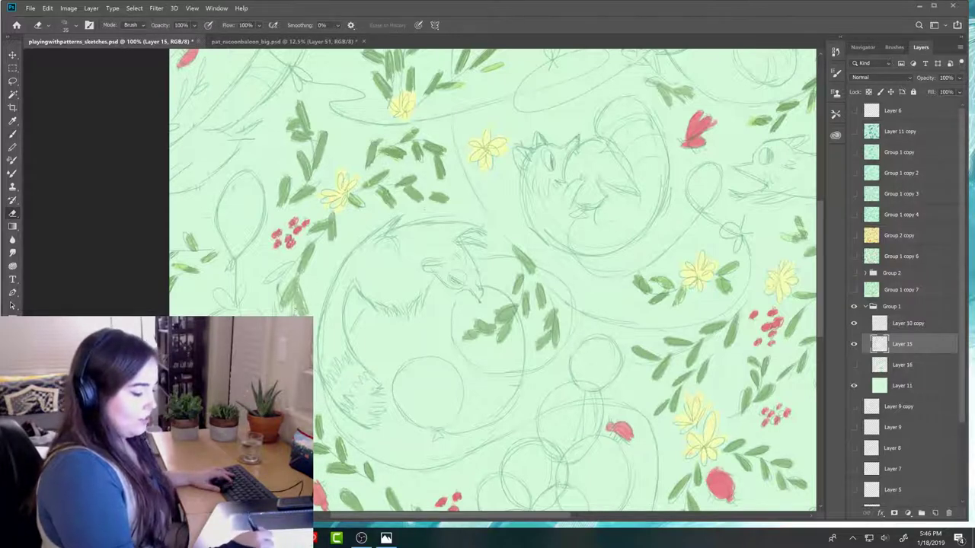
{"action": "key", "text": "b"}
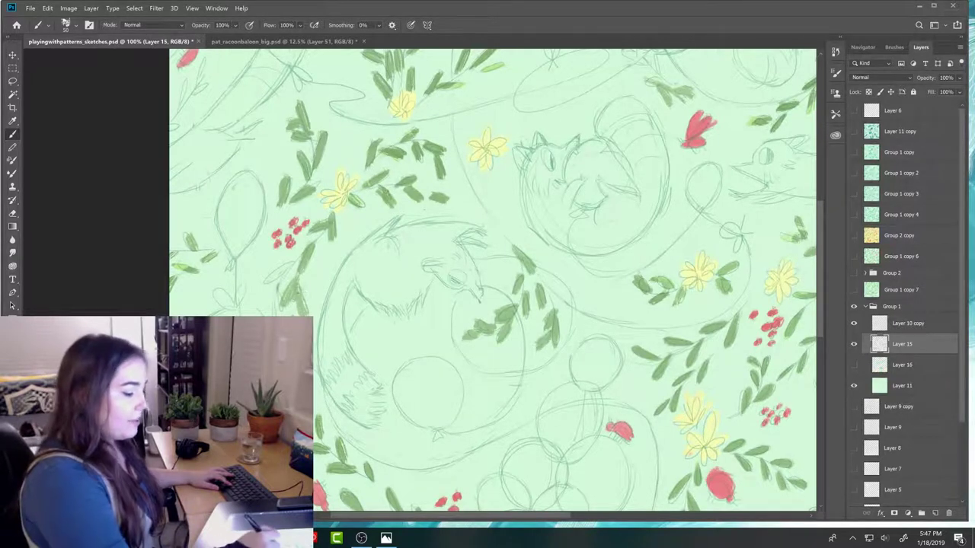
{"action": "key", "text": "e"}
{"action": "key", "text": "b"}
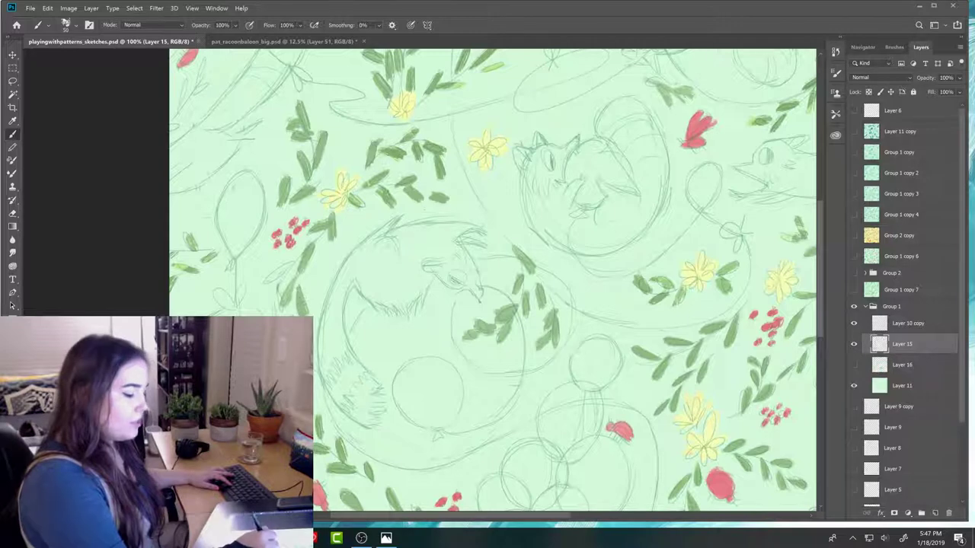
{"action": "key", "text": "e"}
{"action": "key", "text": "b"}
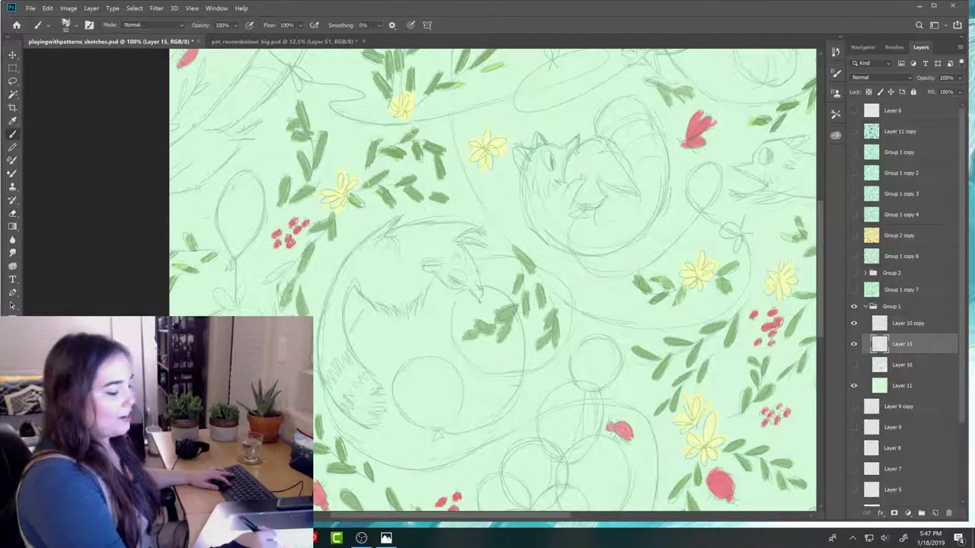
{"action": "key", "text": "e"}
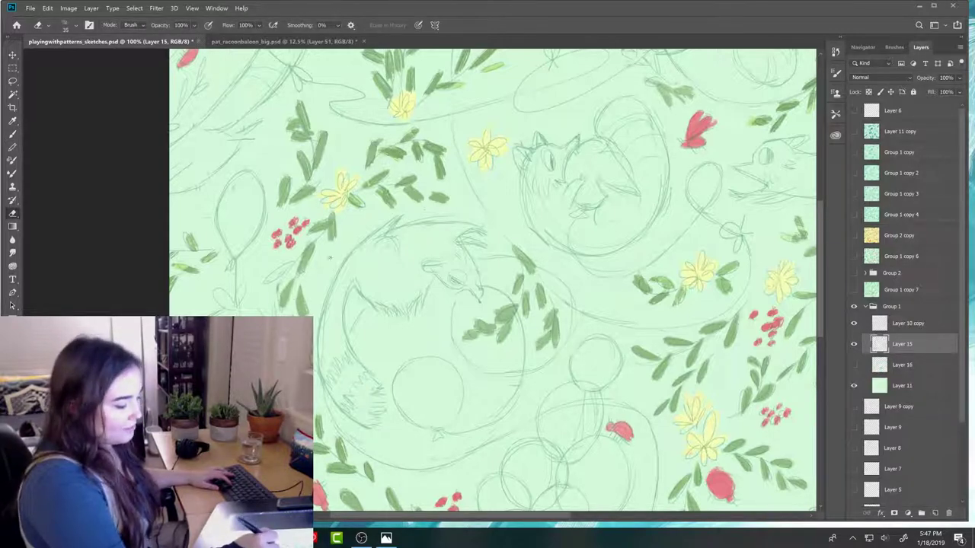
{"action": "key", "text": "b"}
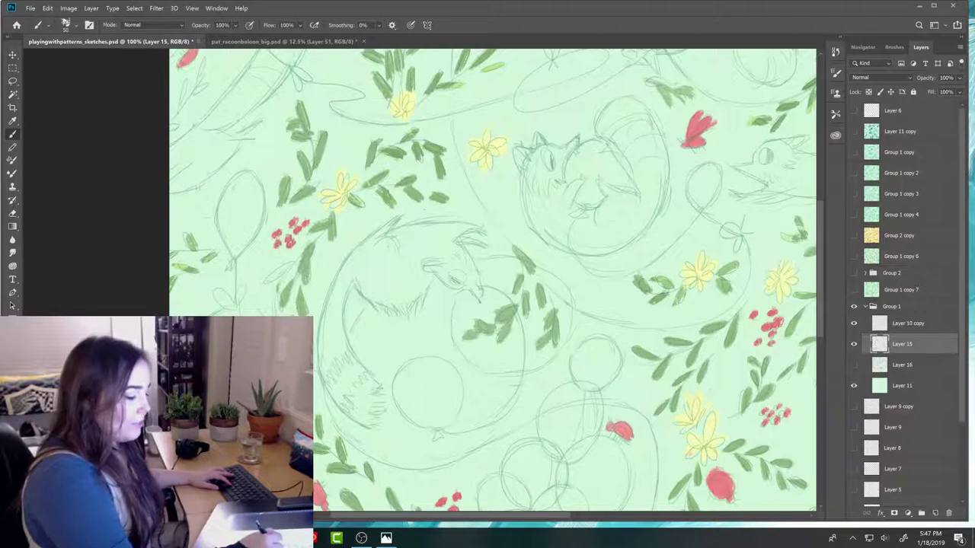
{"action": "key", "text": "e"}
{"action": "key", "text": "b"}
{"action": "key", "text": "e"}
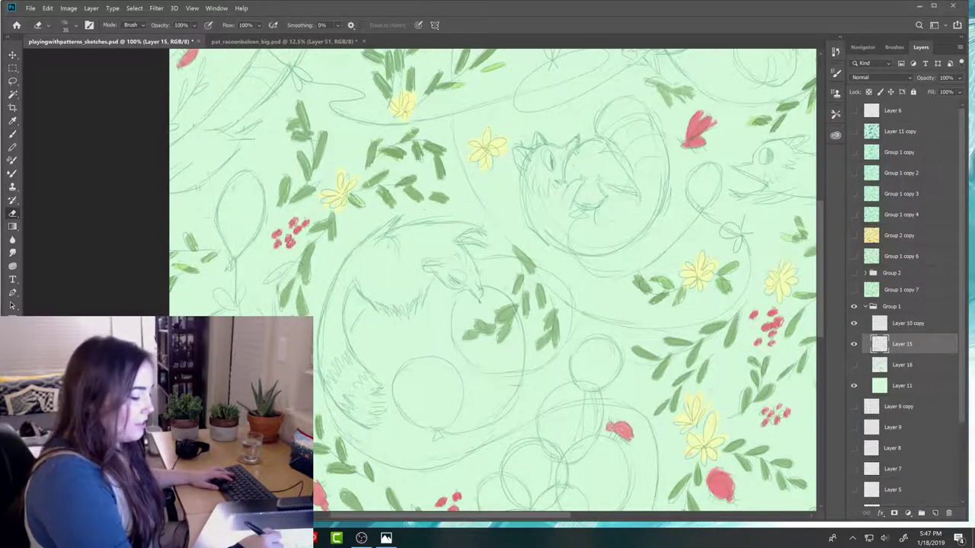
- Erase part of the leaves below the red berries and paint a new dark-green leaf
{"action": "left_click_drag", "start_coordinate": [307, 265], "coordinate": [313, 241]}
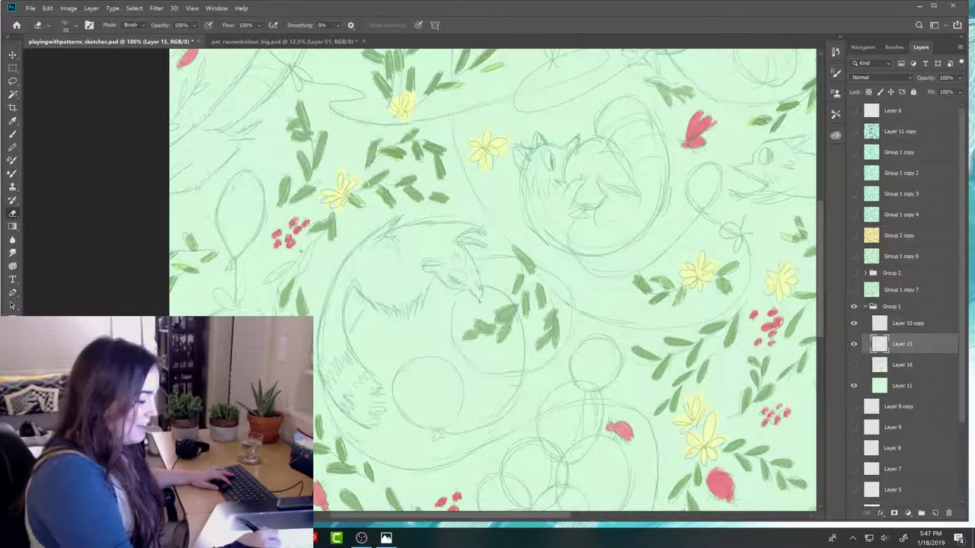
{"action": "key", "text": "b"}
{"action": "left_click_drag", "start_coordinate": [308, 284], "coordinate": [307, 255]}
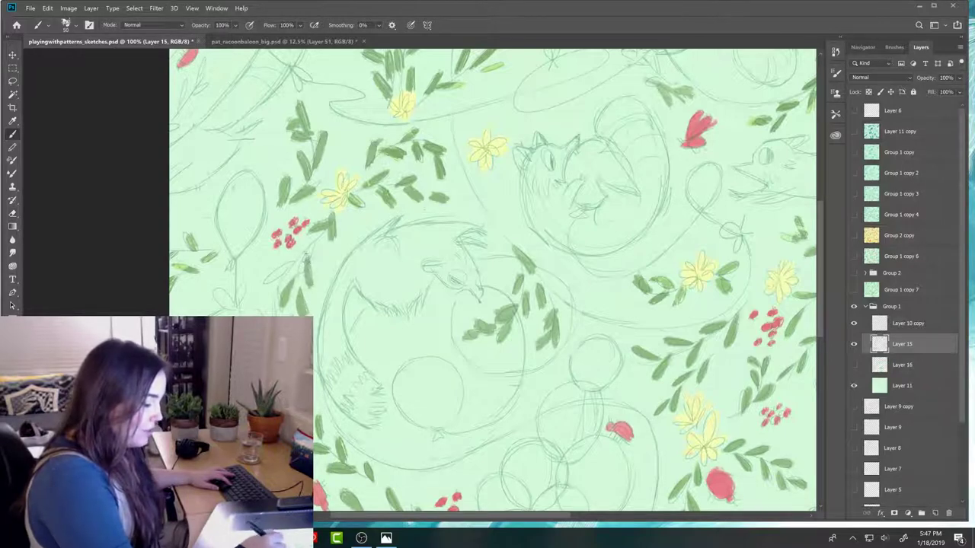
{"action": "key", "text": "e"}
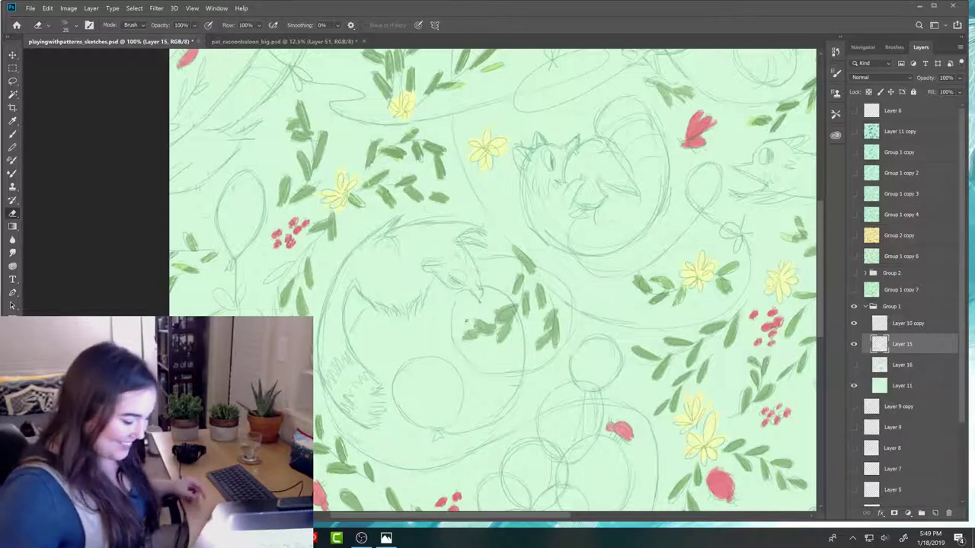
{"action": "key", "text": "b"}
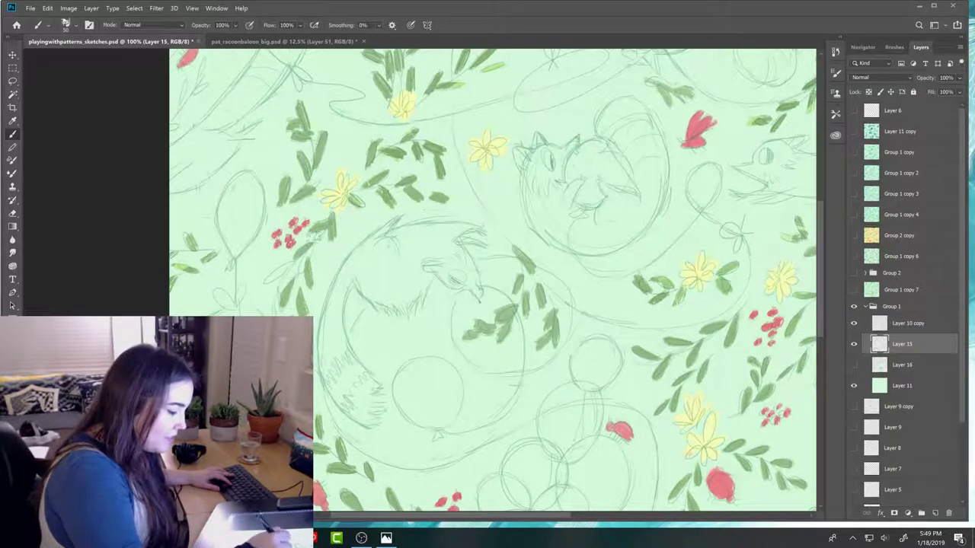
- Lighten the leaf strokes right of the red berries and redraw them
{"action": "key", "text": "e"}
{"action": "mouse_move", "coordinate": [315, 217]}
{"action": "left_mouse_down"}
{"action": "mouse_move", "coordinate": [329, 229]}
{"action": "mouse_move", "coordinate": [333, 213]}
{"action": "mouse_move", "coordinate": [333, 229]}
{"action": "mouse_move", "coordinate": [311, 231]}
{"action": "mouse_move", "coordinate": [320, 253]}
{"action": "mouse_move", "coordinate": [321, 227]}
{"action": "mouse_move", "coordinate": [342, 211]}
{"action": "left_mouse_up"}
{"action": "key", "text": "b"}
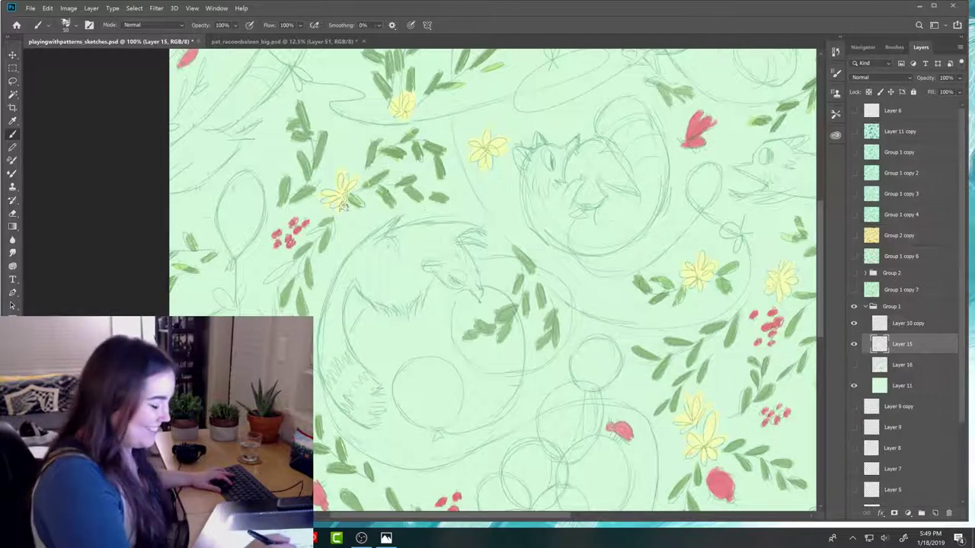
{"action": "key", "text": "e"}
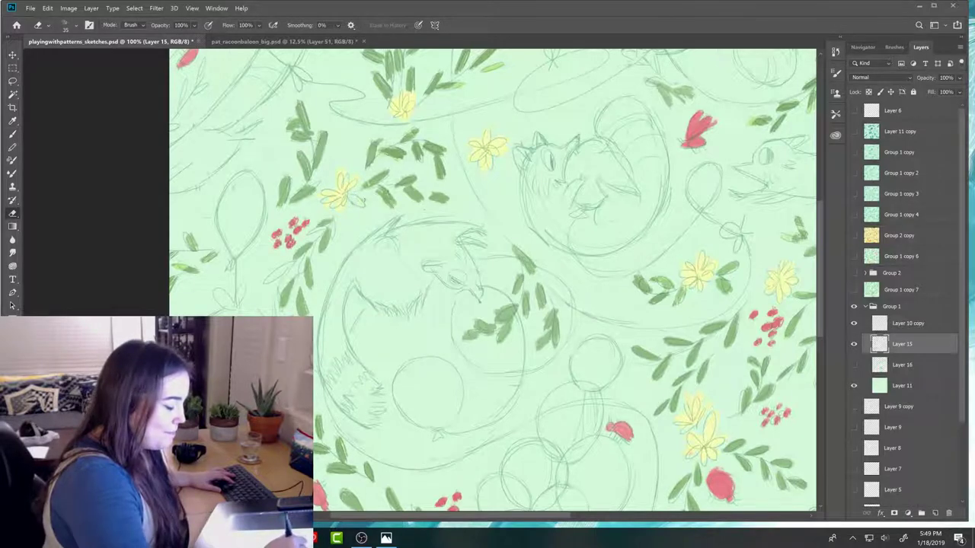
{"action": "key", "text": "b"}
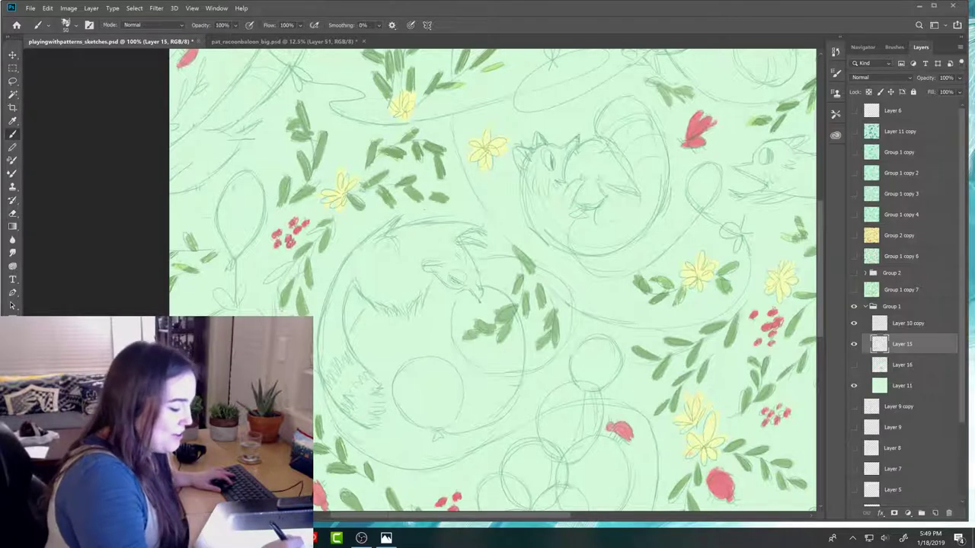
- Partially erase the leaf marks beside the yellow flower and repaint them darker
{"action": "key", "text": "e"}
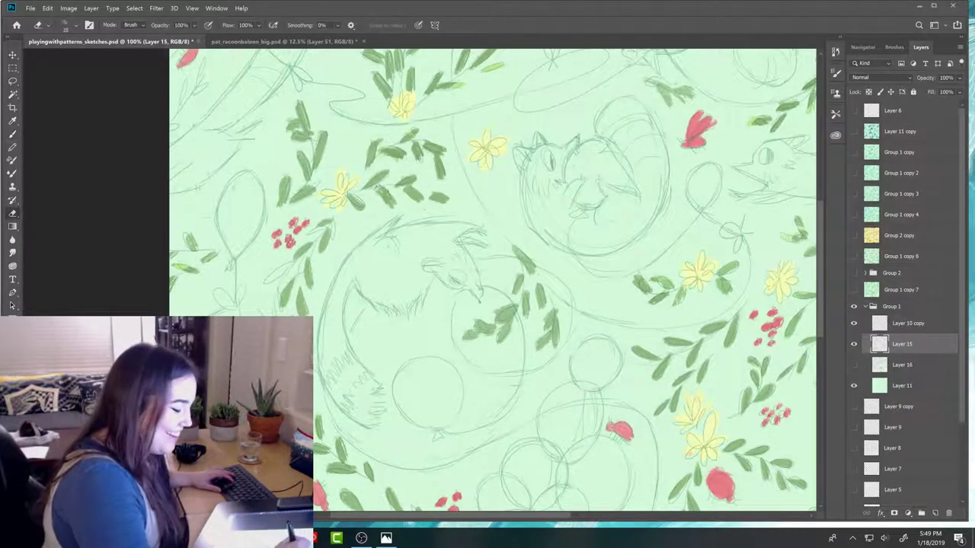
{"action": "mouse_move", "coordinate": [384, 196]}
{"action": "left_mouse_down"}
{"action": "mouse_move", "coordinate": [387, 204]}
{"action": "mouse_move", "coordinate": [381, 186]}
{"action": "left_mouse_up"}
{"action": "key", "text": "b"}
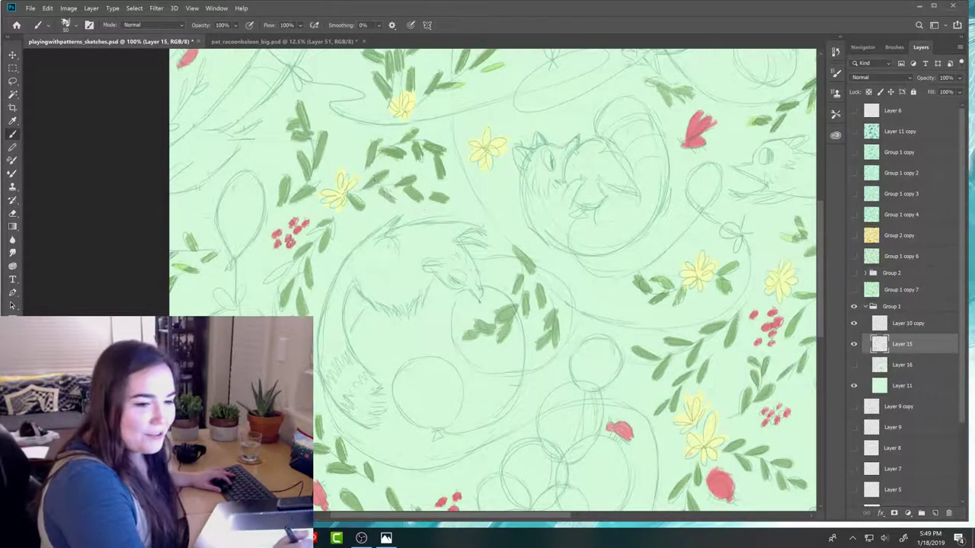
{"action": "key", "text": "e"}
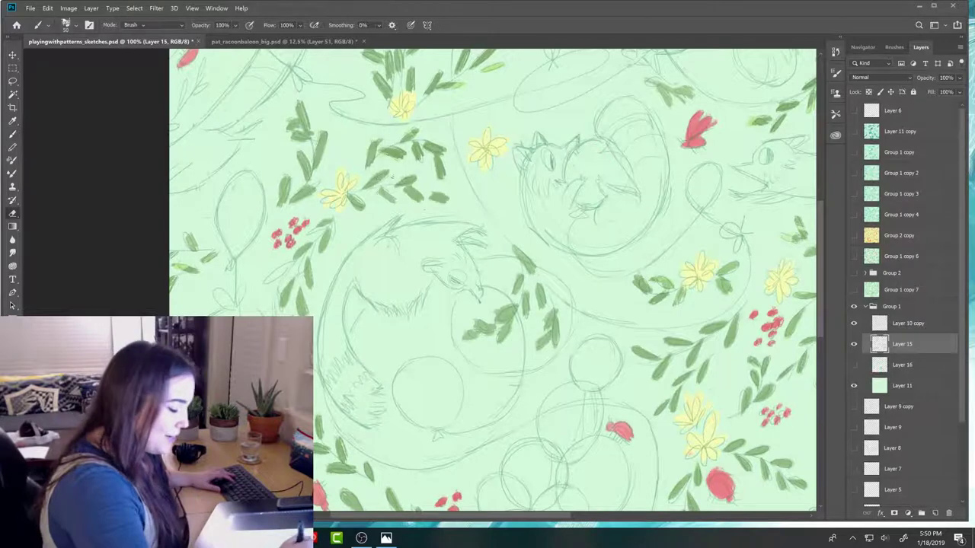
{"action": "key", "text": "b"}
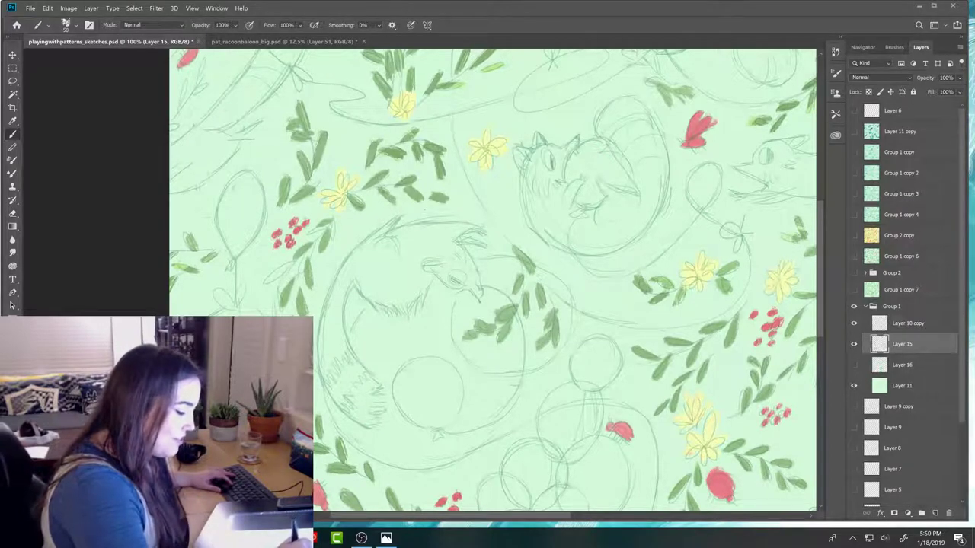
{"action": "key", "text": "e"}
{"action": "key", "text": "b"}
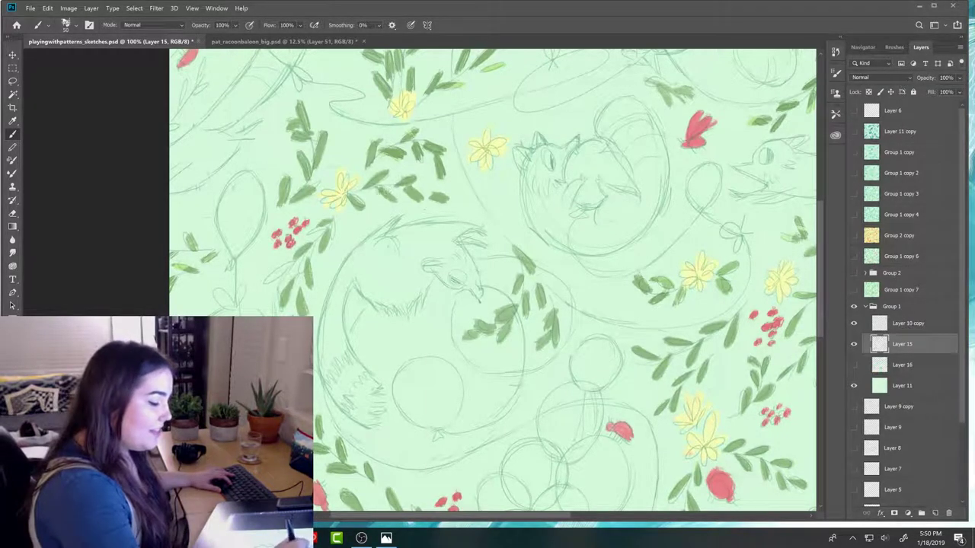
{"action": "key", "text": "e"}
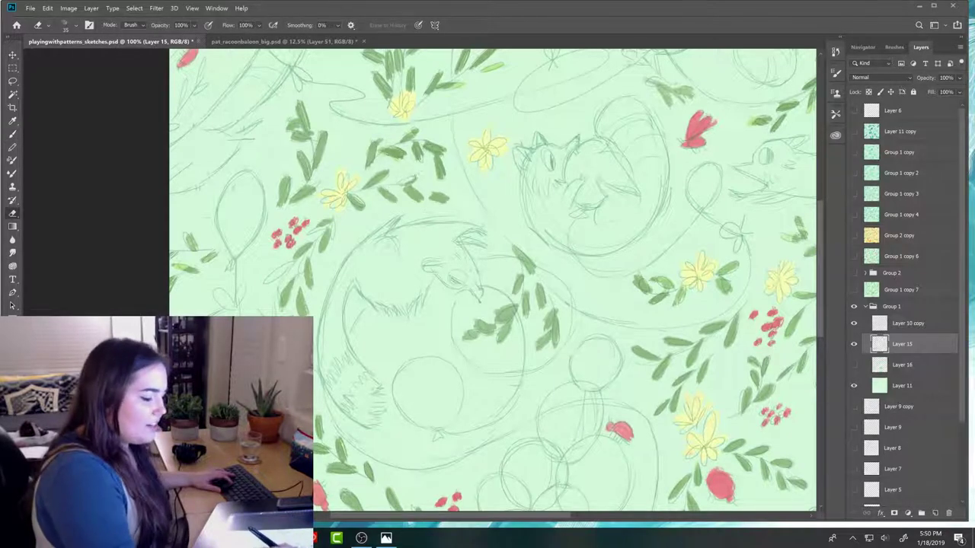
{"action": "key", "text": "b"}
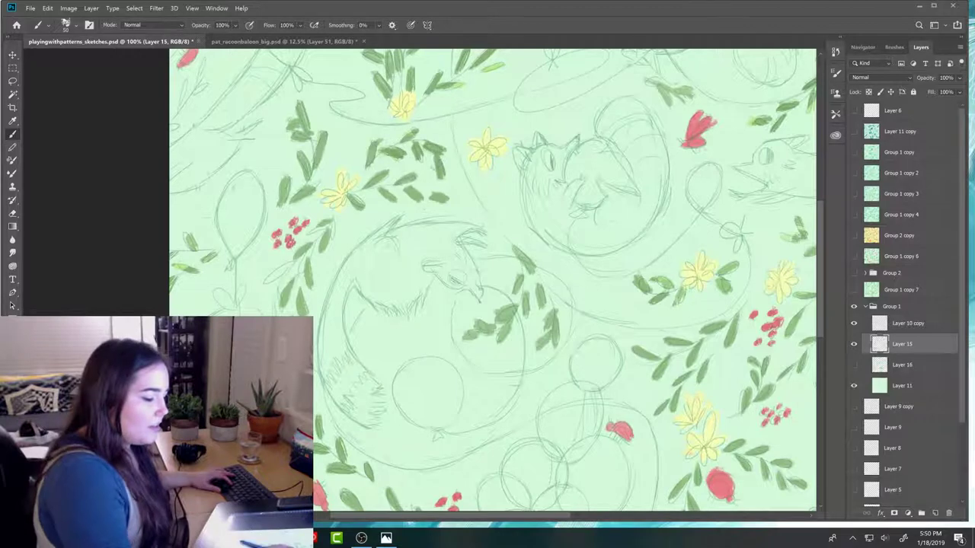
{"action": "key", "text": "e"}
{"action": "key", "text": "b"}
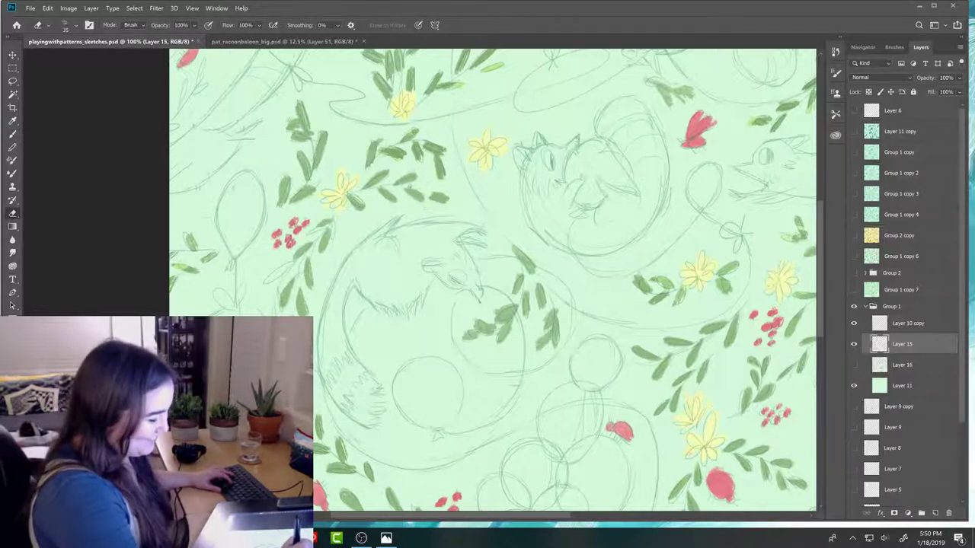
{"action": "key", "text": "e"}
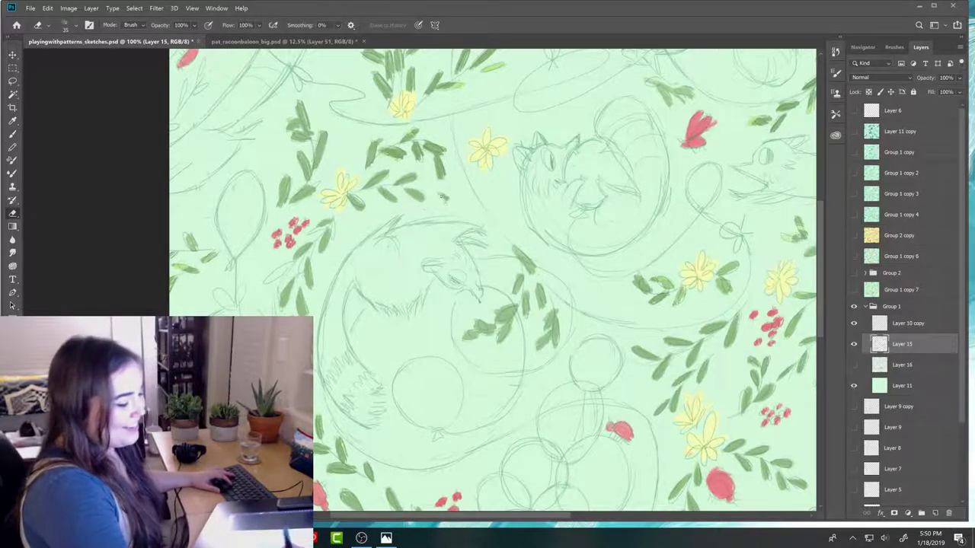
{"action": "key", "text": "b"}
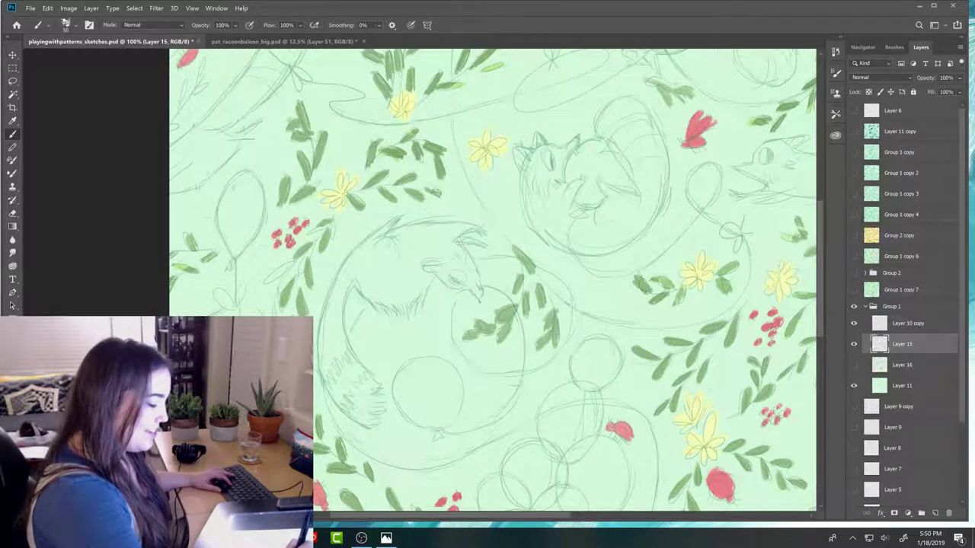
- Try small trial leaf strokes on the upper sprig and erase them again
{"action": "key", "text": "e"}
{"action": "key", "text": "b"}
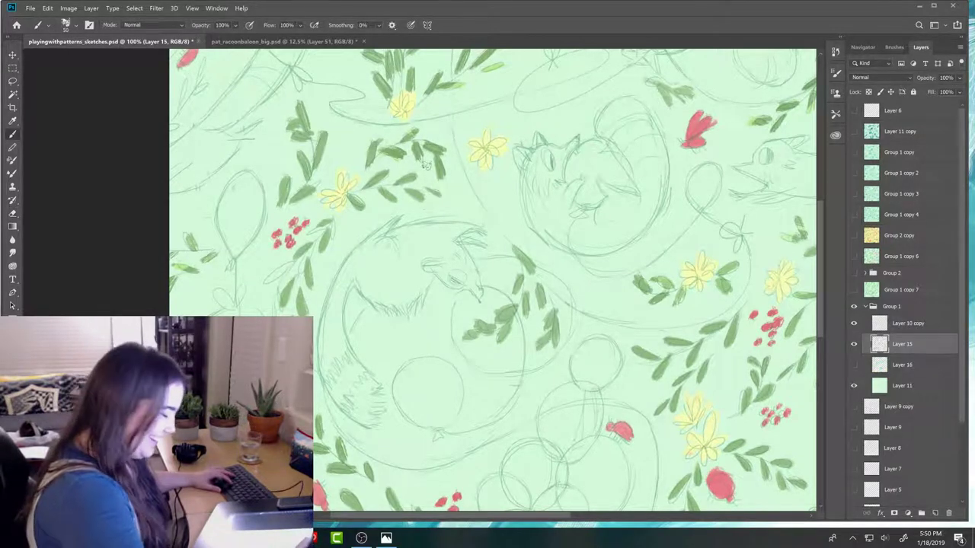
{"action": "key", "text": "e"}
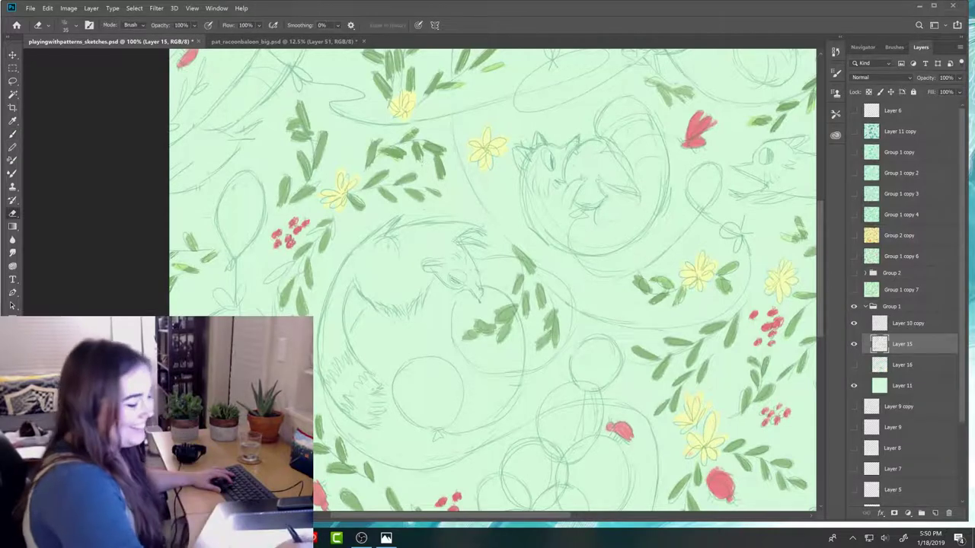
{"action": "key", "text": "b"}
{"action": "left_click_drag", "start_coordinate": [369, 148], "coordinate": [373, 167]}
{"action": "key", "text": "e"}
{"action": "key", "text": "b"}
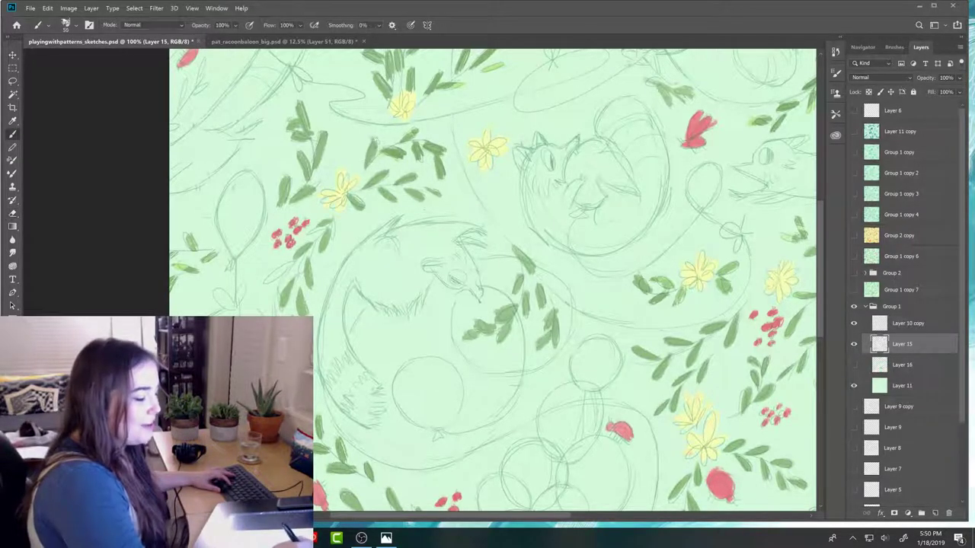
{"action": "key", "text": "e"}
{"action": "key", "text": "b"}
{"action": "mouse_move", "coordinate": [385, 140]}
{"action": "left_mouse_down"}
{"action": "mouse_move", "coordinate": [387, 154]}
{"action": "mouse_move", "coordinate": [396, 148]}
{"action": "left_mouse_up"}
{"action": "key", "text": "e"}
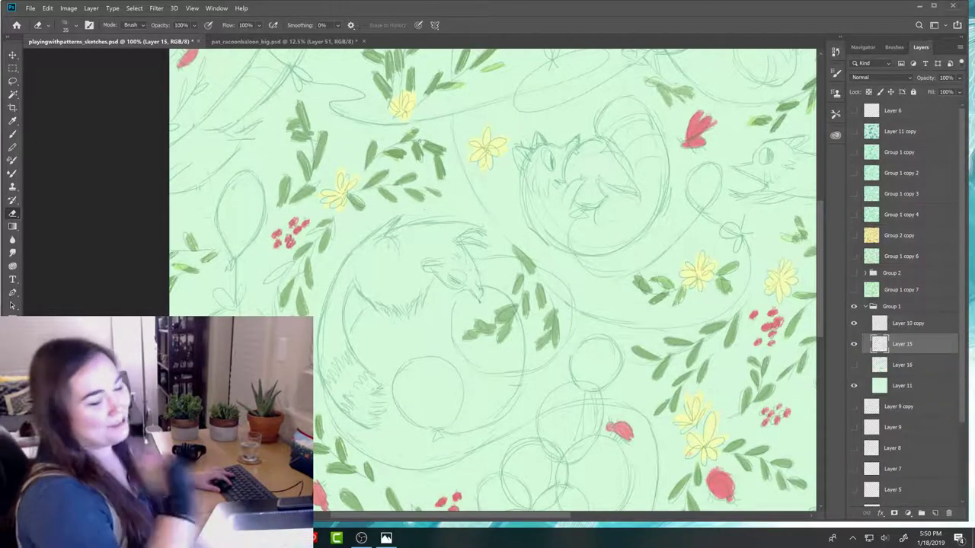
- Darken the leaf strokes on the upper sprig and tidy the leaf edges
{"action": "key", "text": "b"}
{"action": "mouse_move", "coordinate": [383, 158]}
{"action": "left_mouse_down"}
{"action": "mouse_move", "coordinate": [406, 142]}
{"action": "mouse_move", "coordinate": [397, 154]}
{"action": "left_mouse_up"}
{"action": "key", "text": "e"}
{"action": "key", "text": "b"}
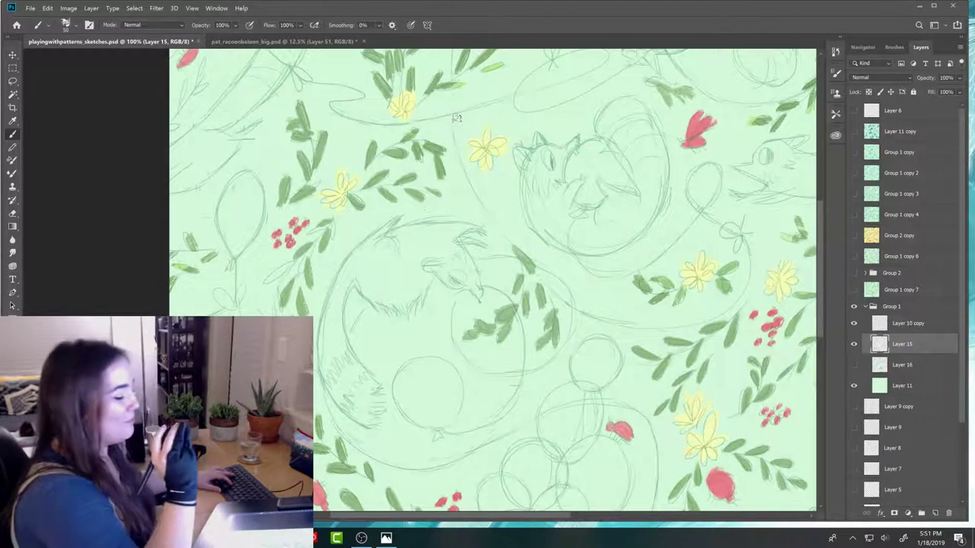
{"action": "key", "text": "e"}
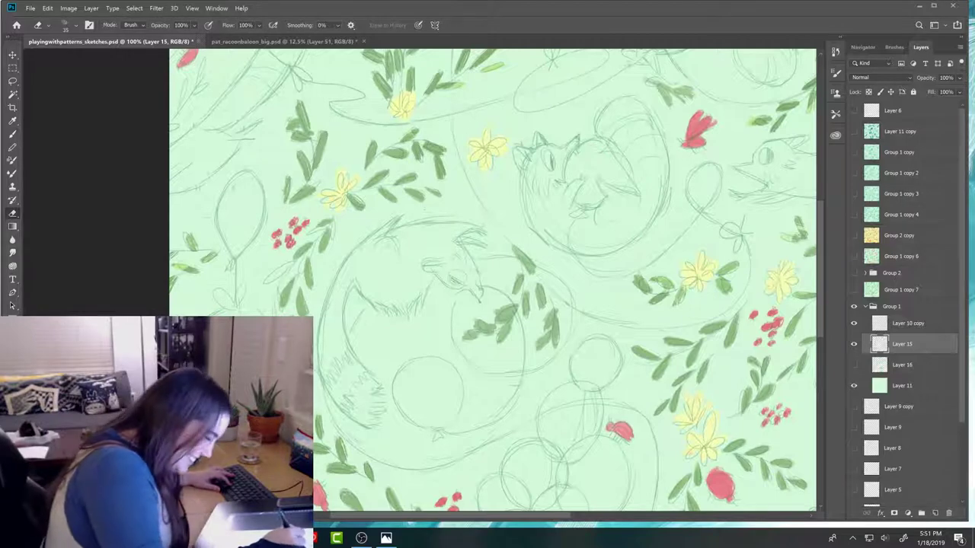
{"action": "key", "text": "b"}
- Paint a new green leaf on the left sprig
{"action": "left_click_drag", "start_coordinate": [282, 202], "coordinate": [288, 191]}
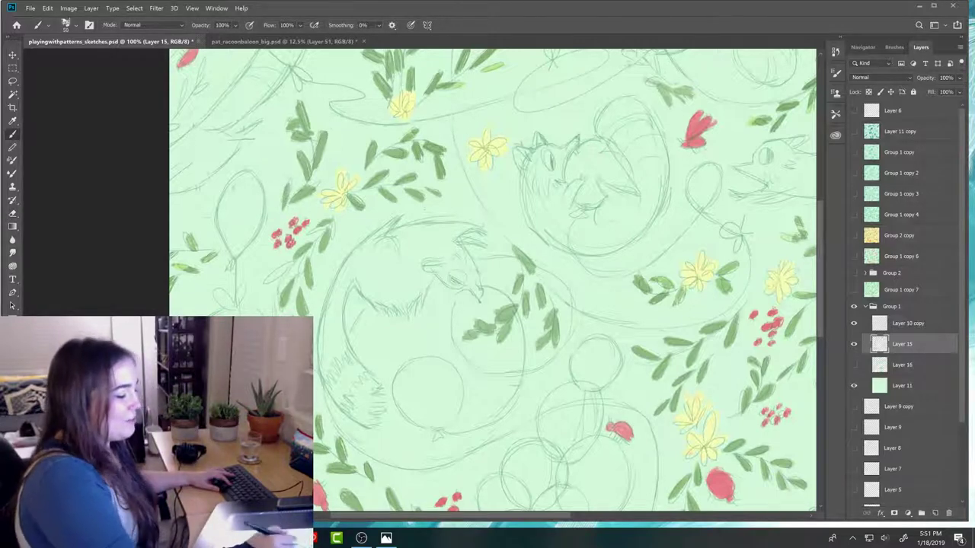
{"action": "key", "text": "e"}
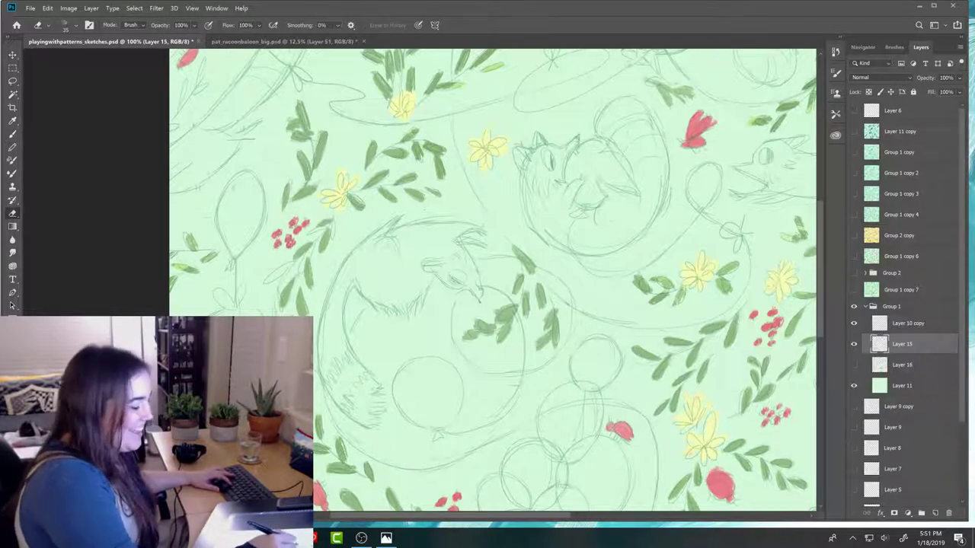
{"action": "key", "text": "b"}
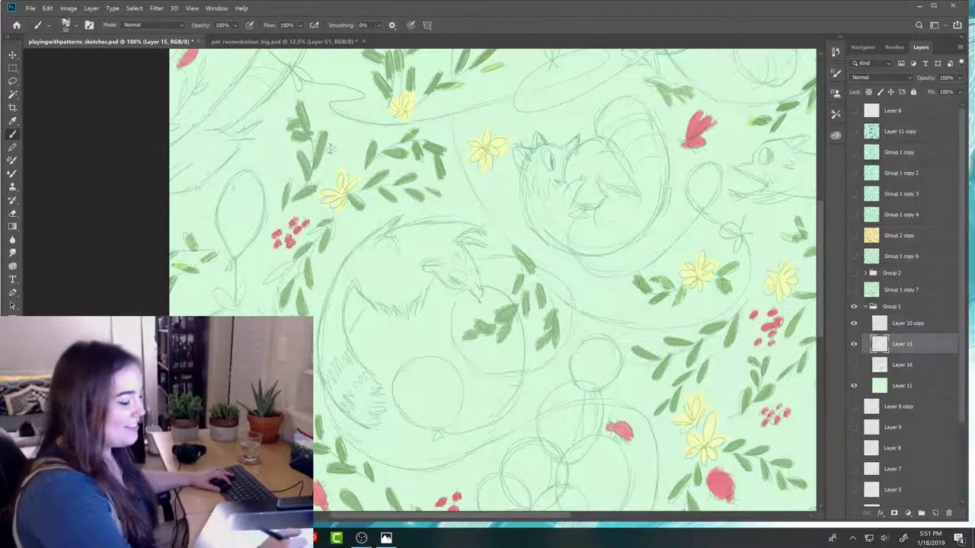
- Erase the faint sketch lines near the top flower
{"action": "key", "text": "e"}
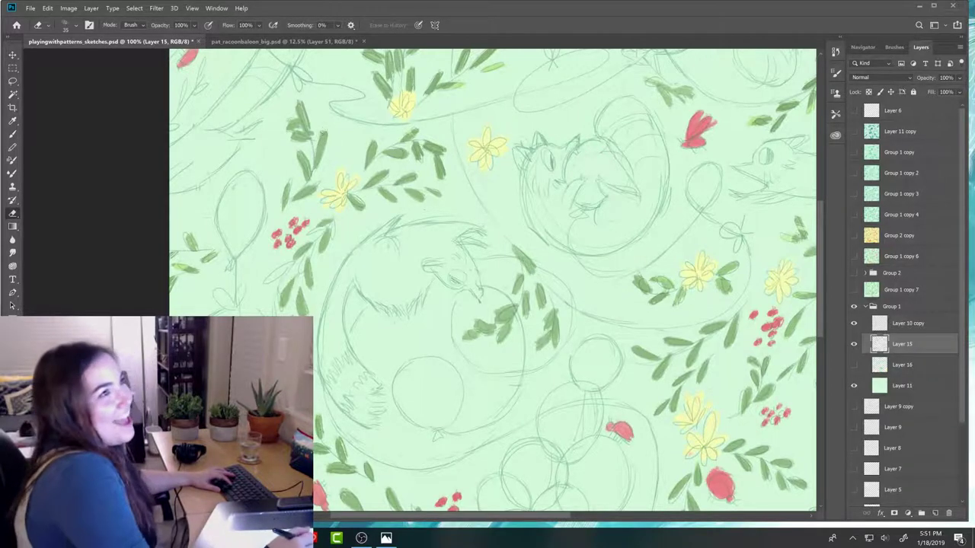
{"action": "left_click_drag", "start_coordinate": [320, 136], "coordinate": [328, 134]}
{"action": "key", "text": "b"}
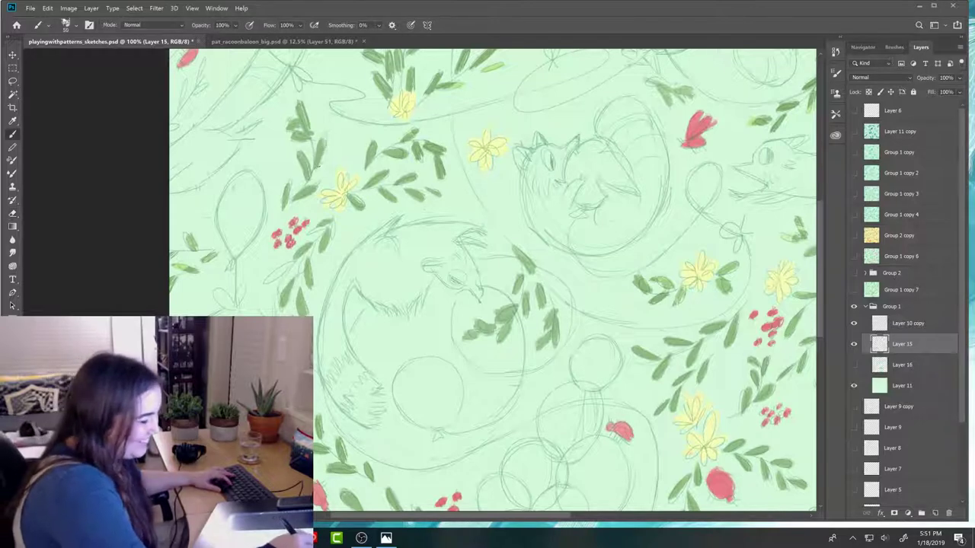
{"action": "key", "text": "e"}
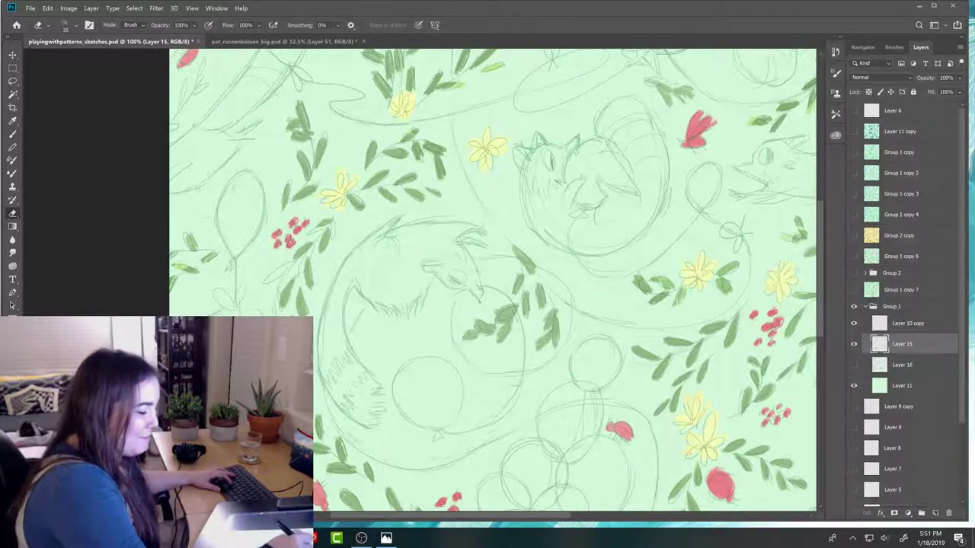
{"action": "key", "text": "b"}
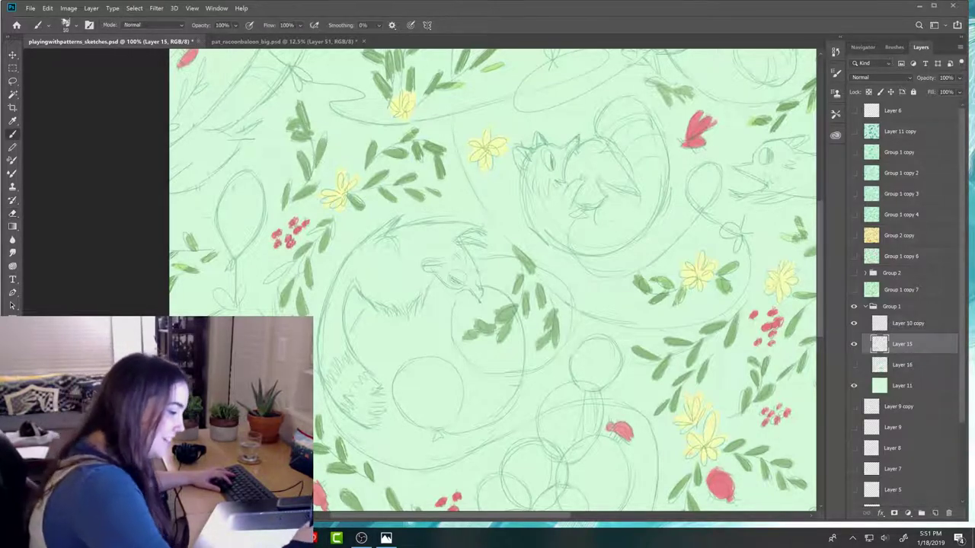
{"action": "key", "text": "e"}
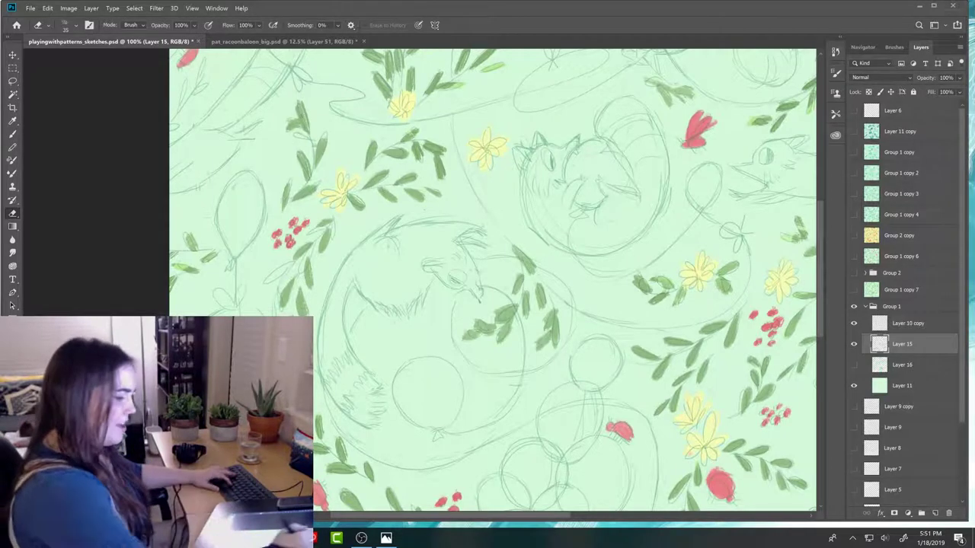
{"action": "key", "text": "b"}
{"action": "key", "text": "e"}
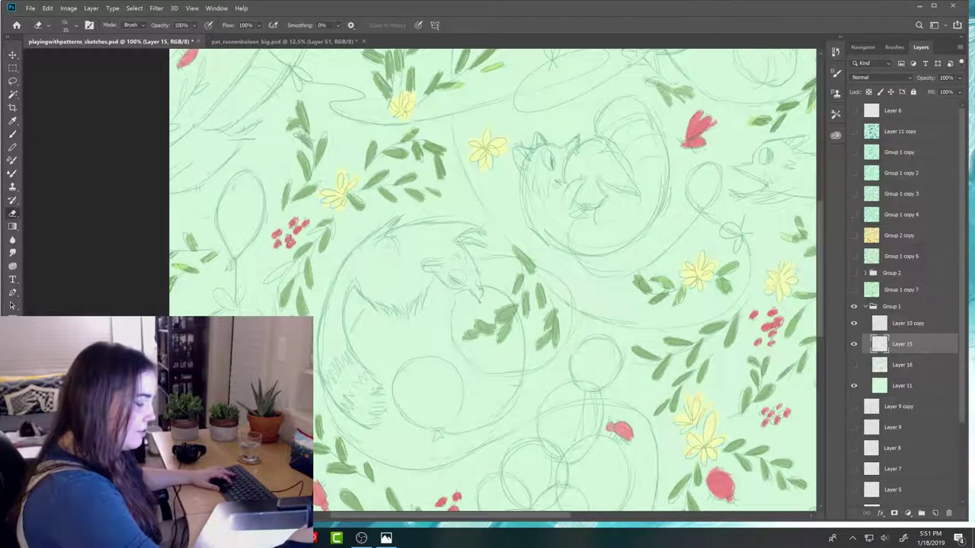
{"action": "key", "text": "b"}
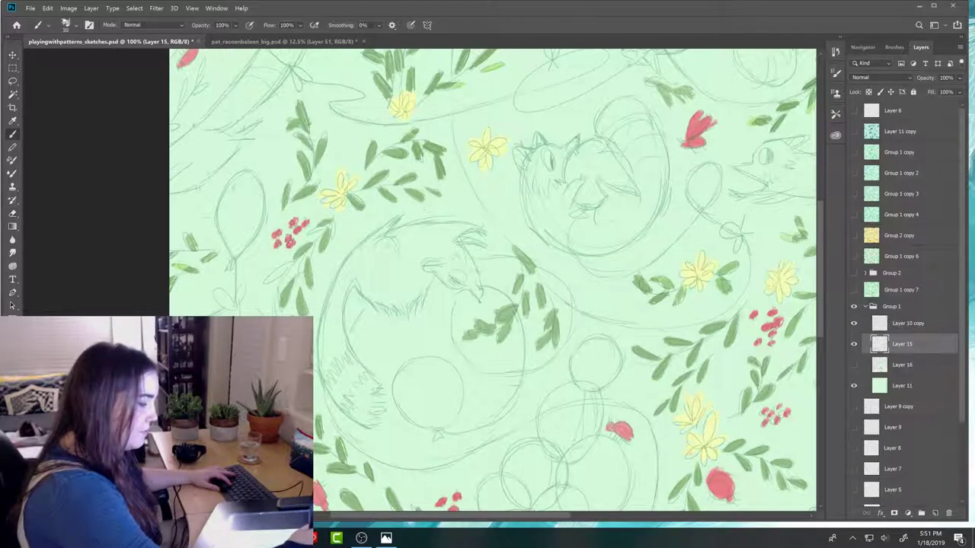
{"action": "key", "text": "e"}
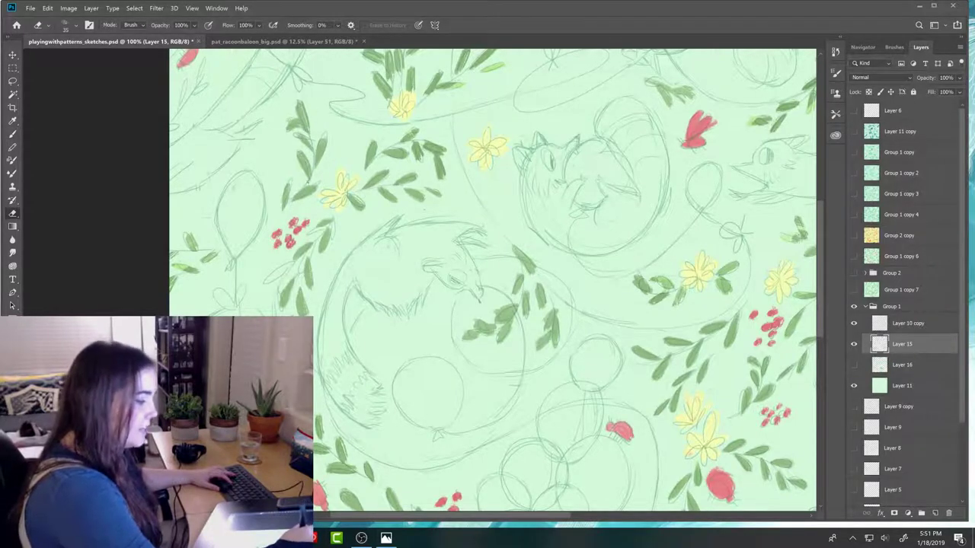
- Erase faint marks above the left sprig and sketch short hatching strokes there
{"action": "left_click_drag", "start_coordinate": [291, 100], "coordinate": [309, 121]}
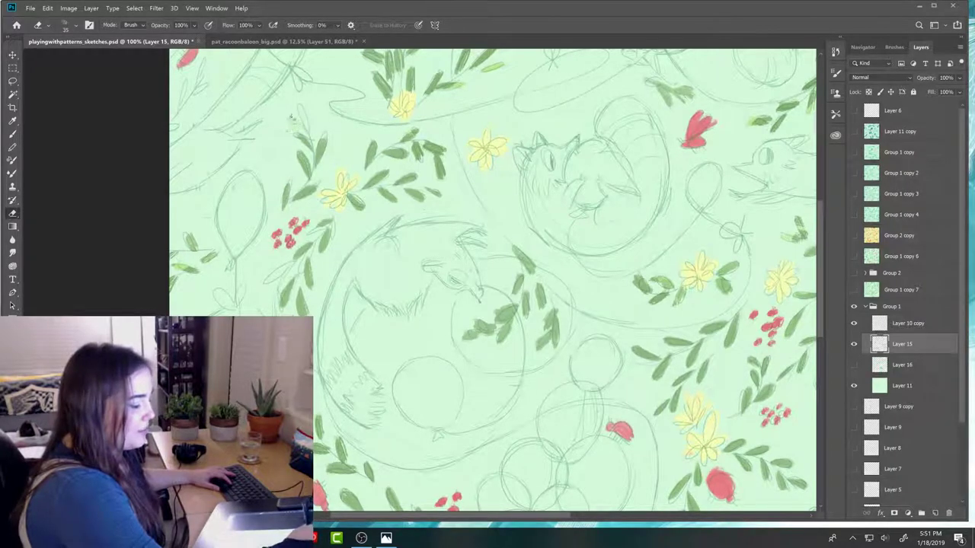
{"action": "key", "text": "b"}
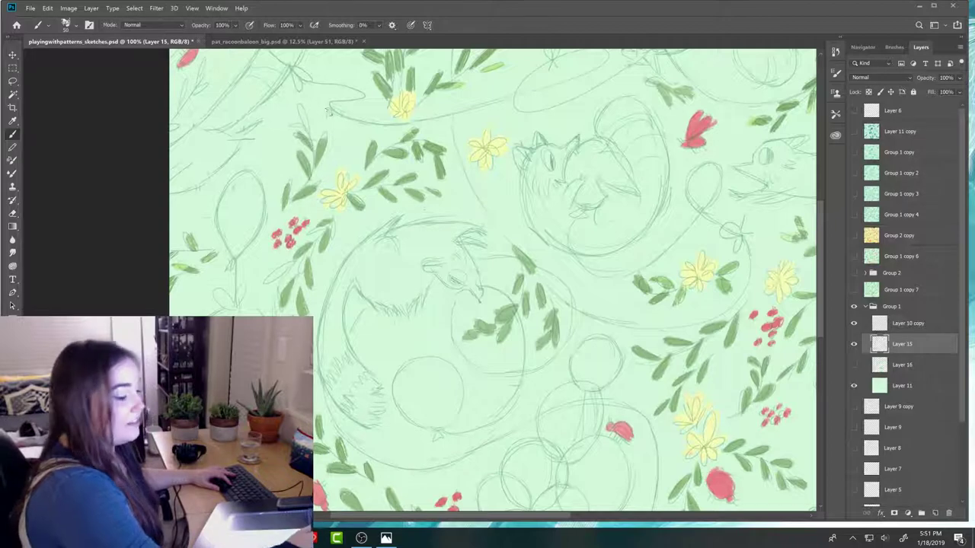
{"action": "mouse_move", "coordinate": [303, 103]}
{"action": "left_mouse_down"}
{"action": "mouse_move", "coordinate": [308, 128]}
{"action": "mouse_move", "coordinate": [307, 93]}
{"action": "mouse_move", "coordinate": [293, 118]}
{"action": "left_mouse_up"}
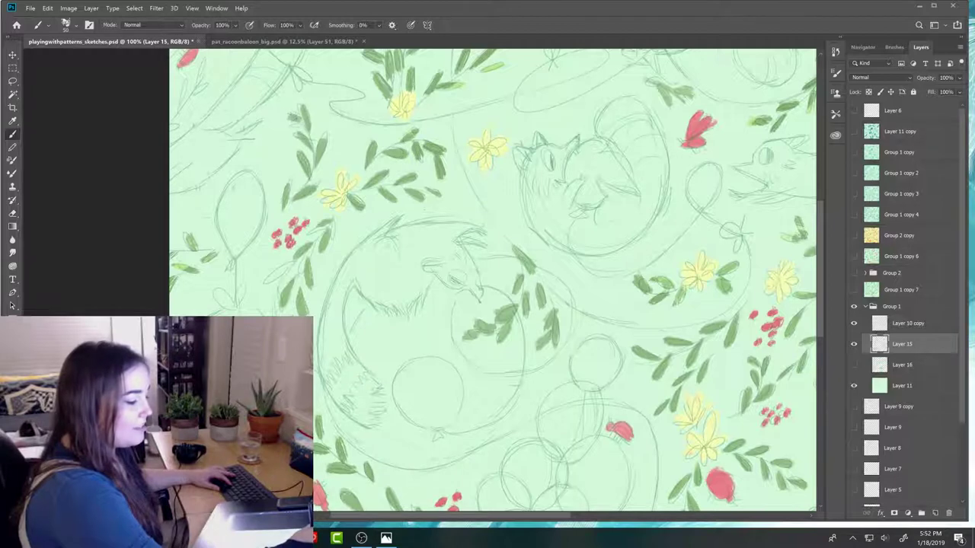
{"action": "key", "text": "e"}
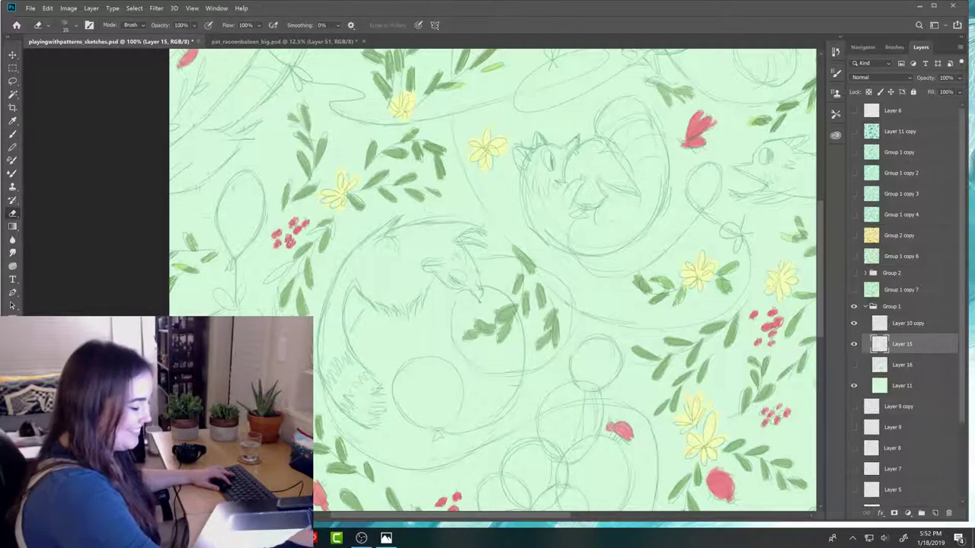
{"action": "key", "text": "b"}
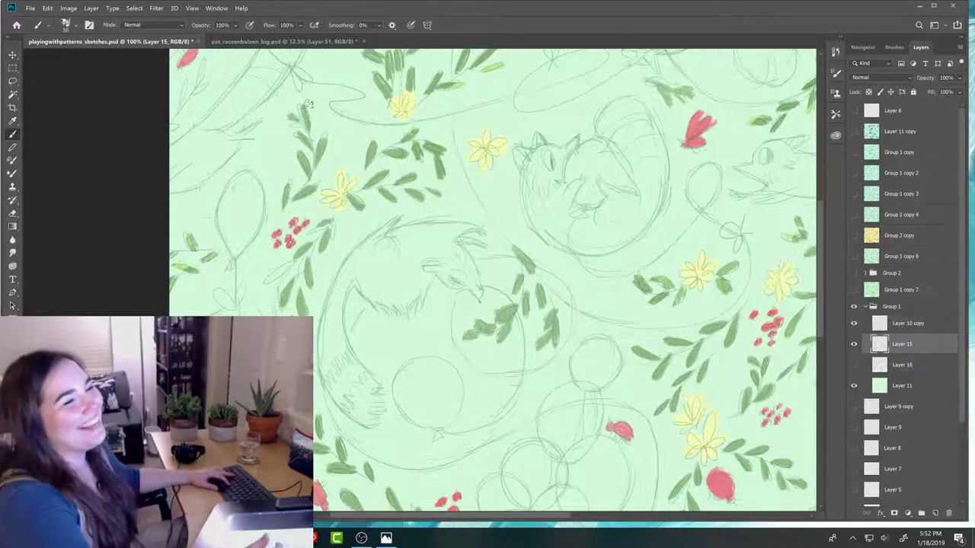
- Erase the stray sketch lines around the central leaves
{"action": "key", "text": "e"}
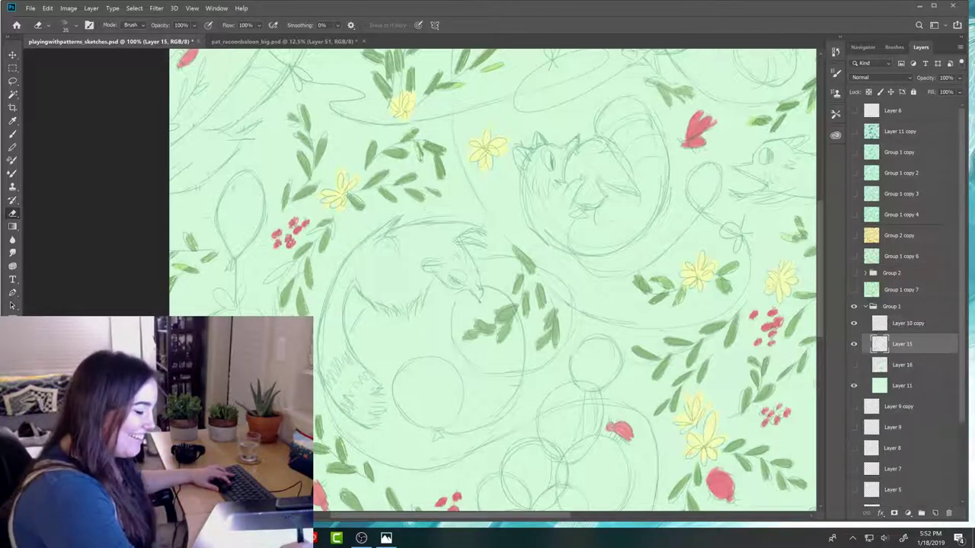
{"action": "key", "text": "b"}
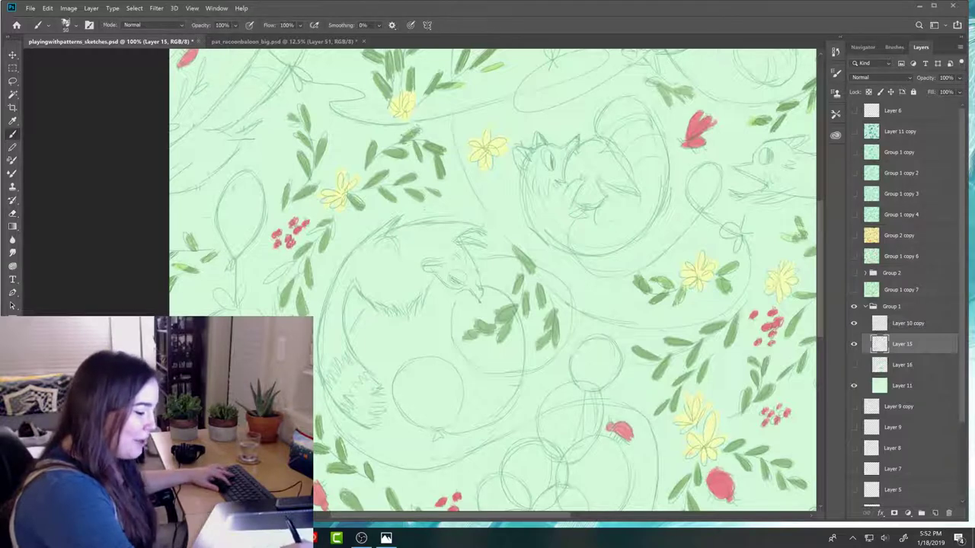
{"action": "key", "text": "e"}
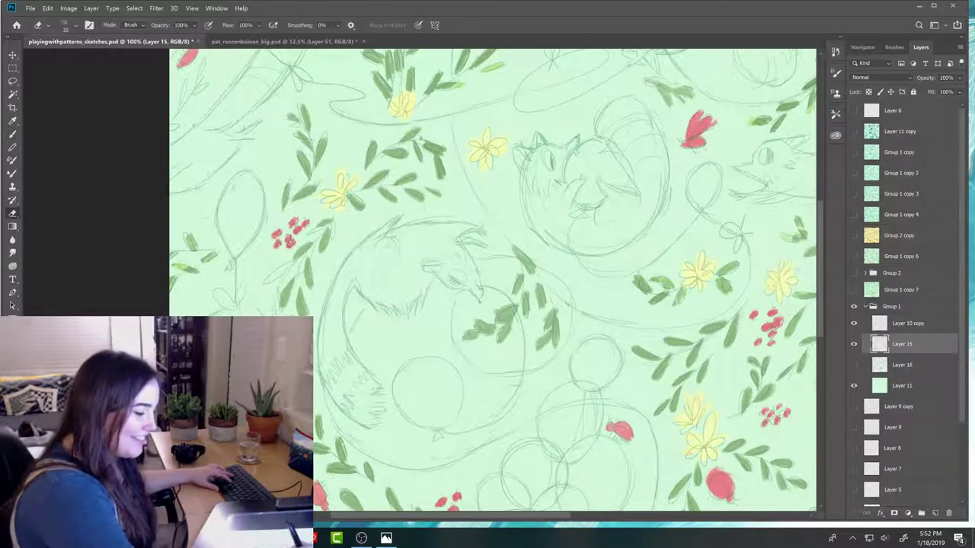
{"action": "mouse_move", "coordinate": [444, 149]}
{"action": "left_mouse_down"}
{"action": "mouse_move", "coordinate": [426, 149]}
{"action": "mouse_move", "coordinate": [448, 153]}
{"action": "left_mouse_up"}
{"action": "key", "text": "b"}
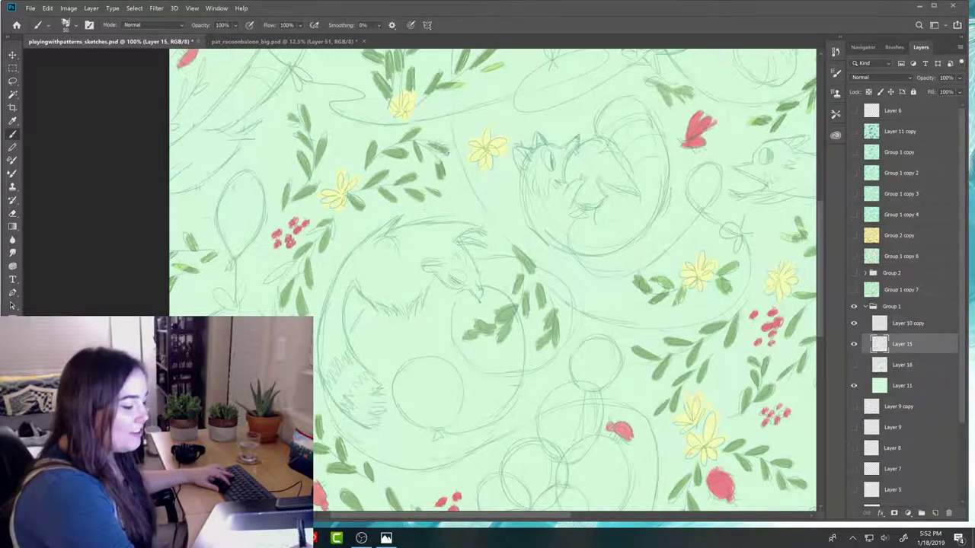
{"action": "key", "text": "e"}
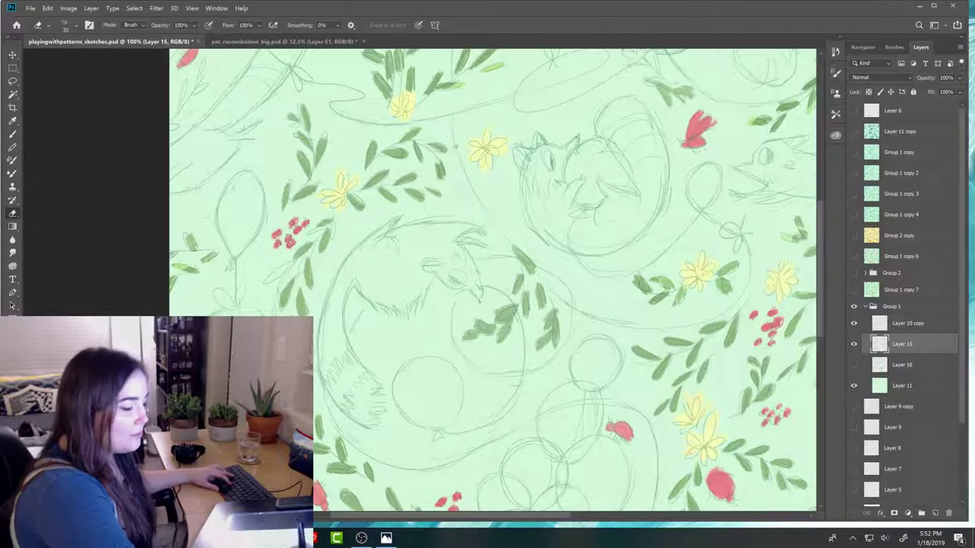
{"action": "key", "text": "b"}
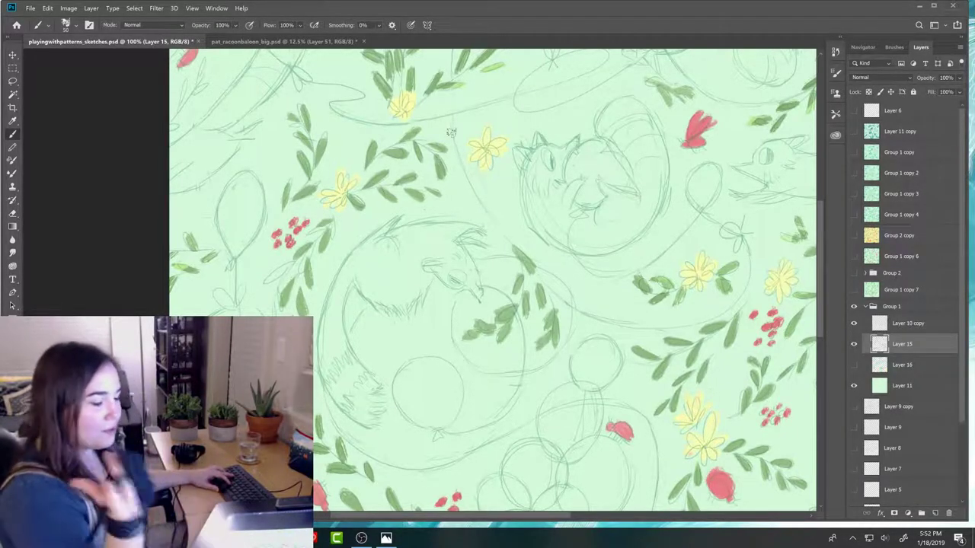
- Redraw darker pencil lines for the central curled creature's snout and face, erasing stray strokes
{"action": "key", "text": "e"}
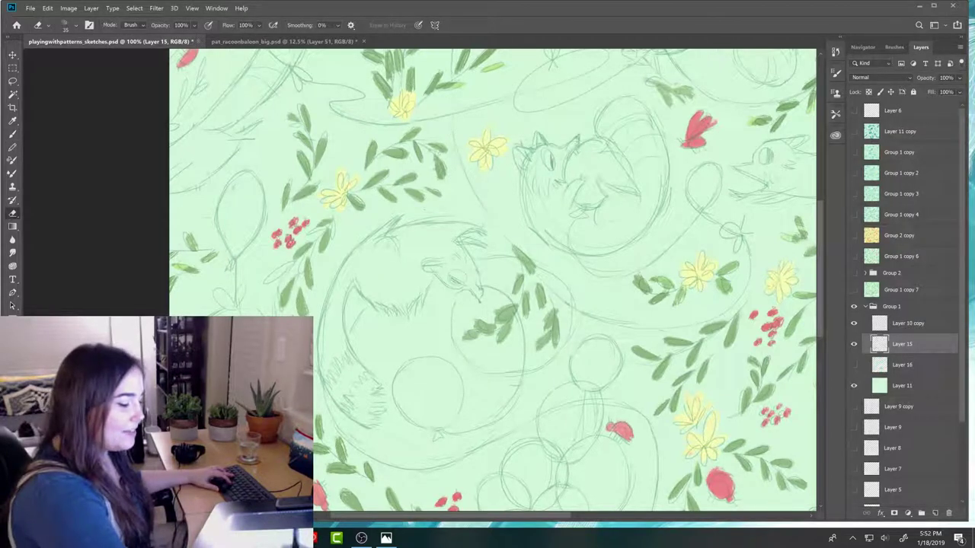
{"action": "key", "text": "b"}
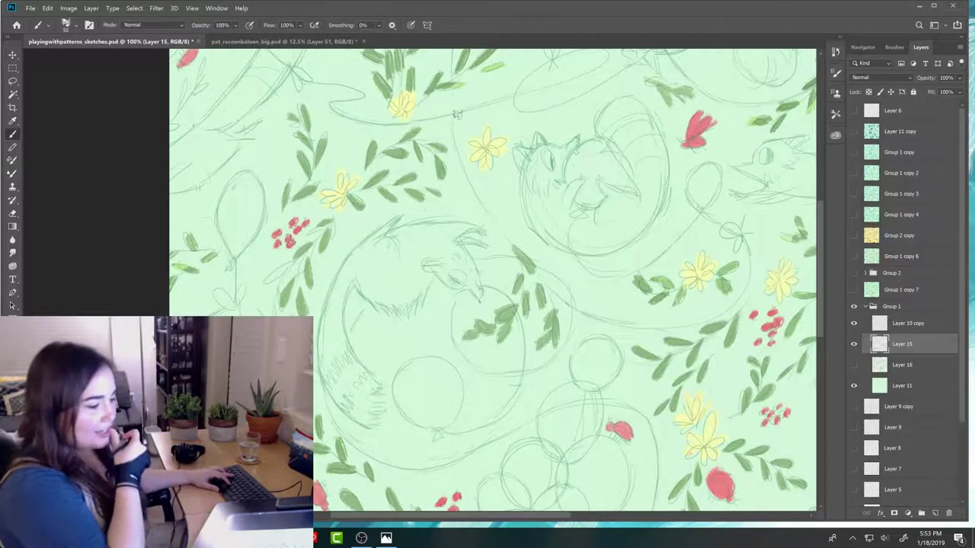
{"action": "key", "text": "e"}
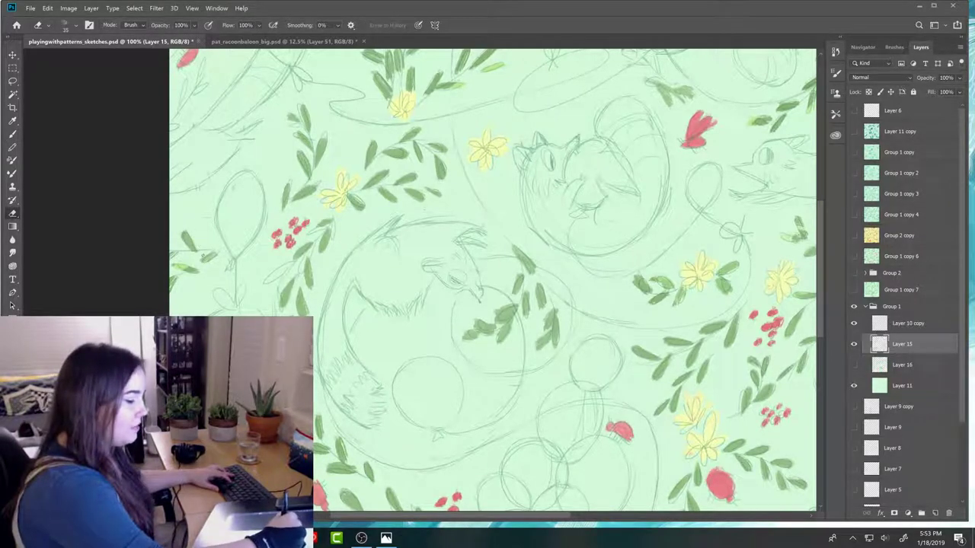
{"action": "key", "text": "b"}
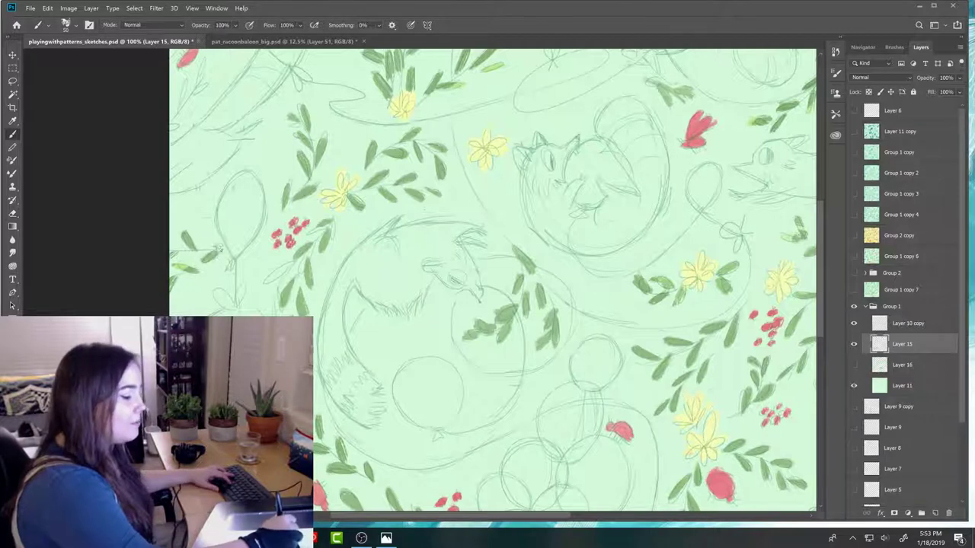
{"action": "key", "text": "e"}
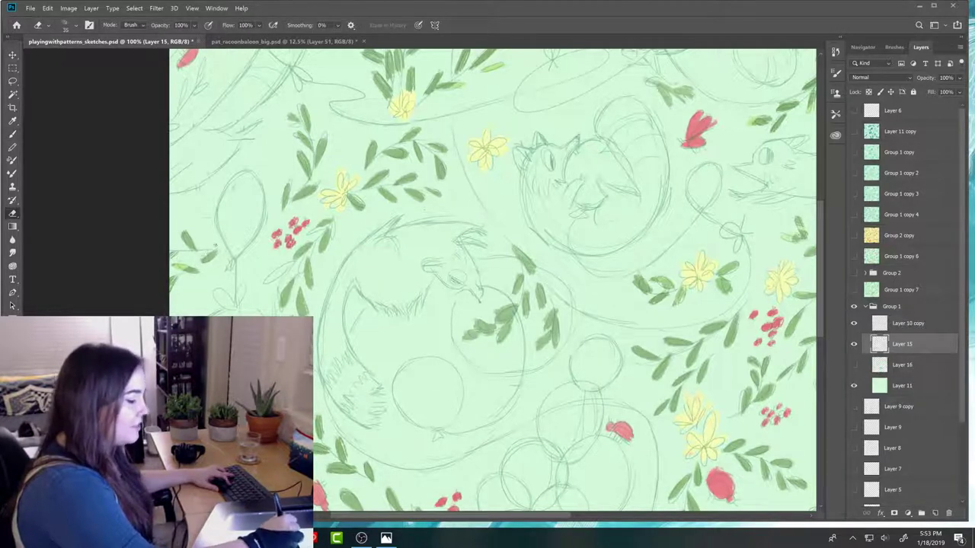
{"action": "key", "text": "b"}
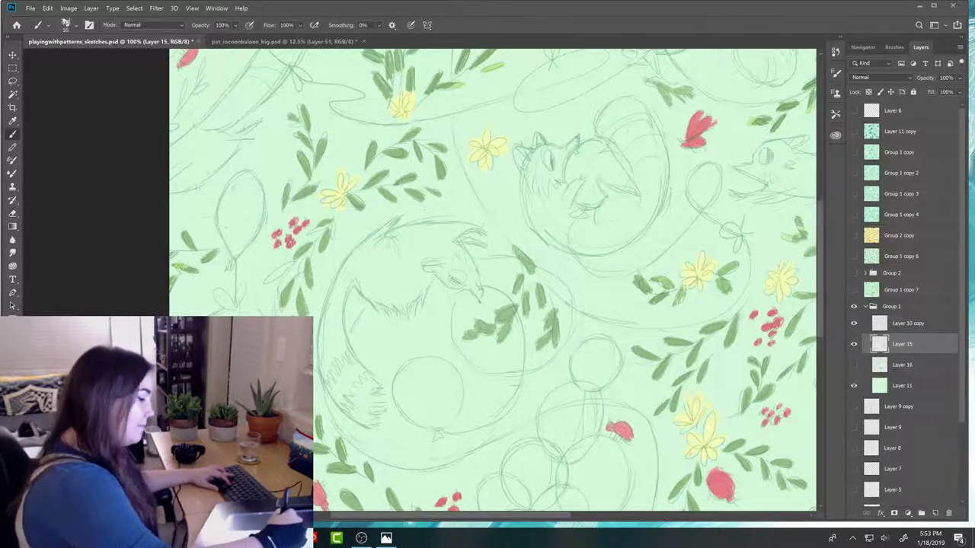
{"action": "key", "text": "e"}
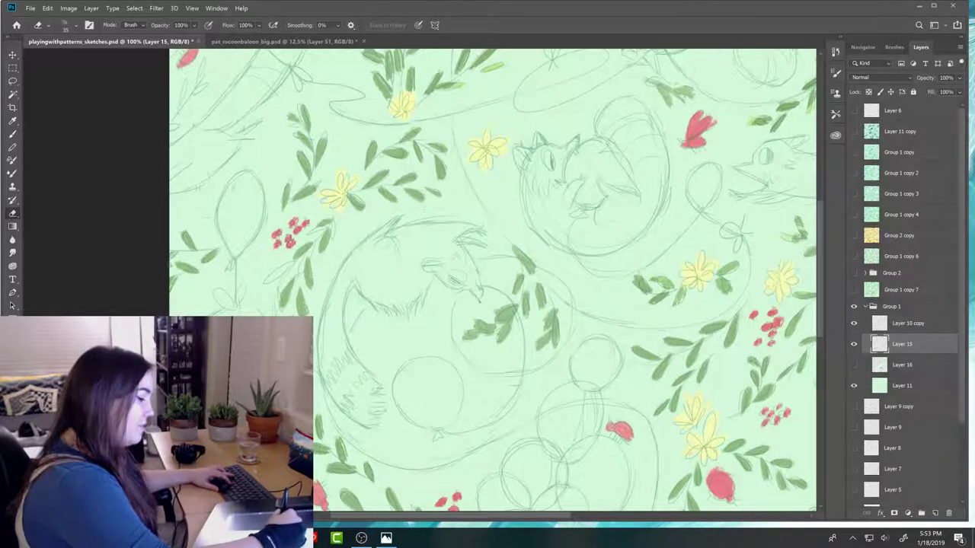
{"action": "key", "text": "b"}
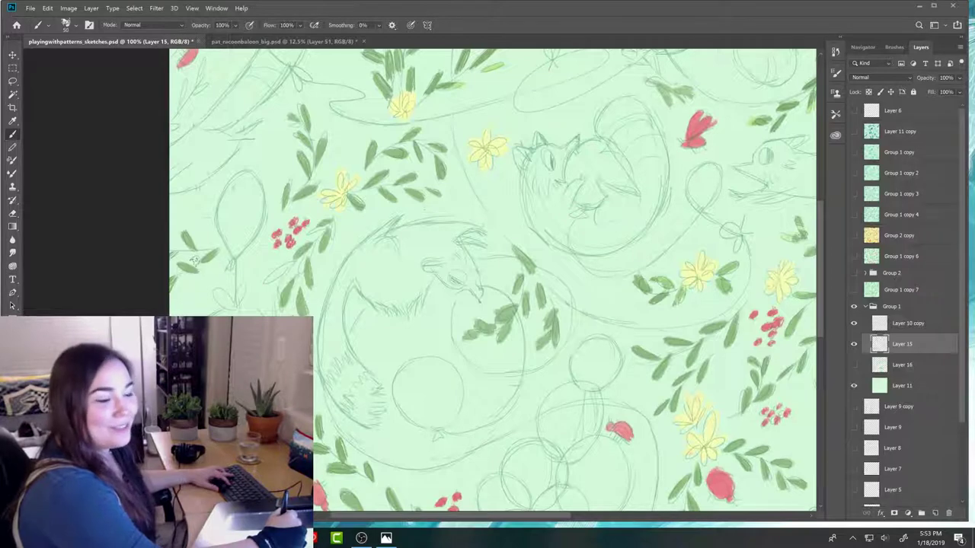
{"action": "key", "text": "e"}
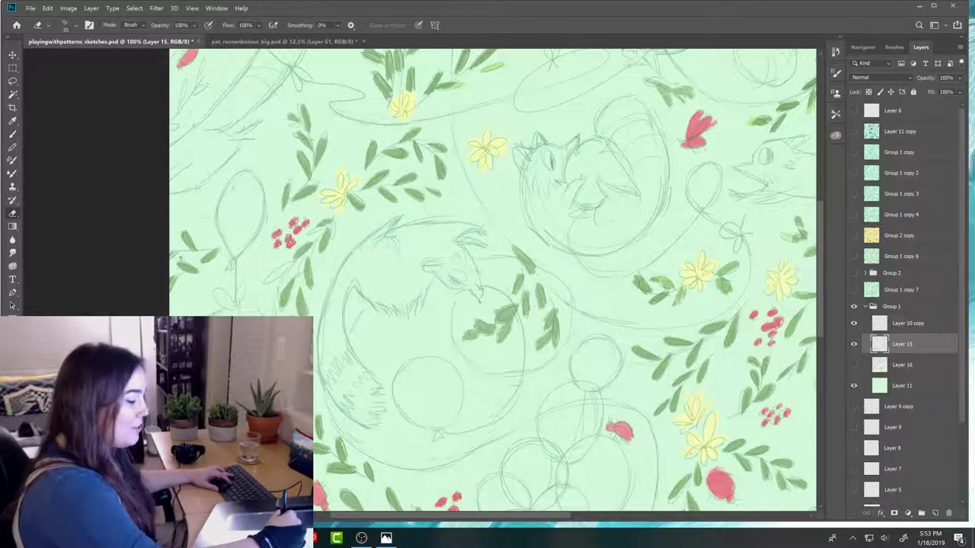
{"action": "key", "text": "b"}
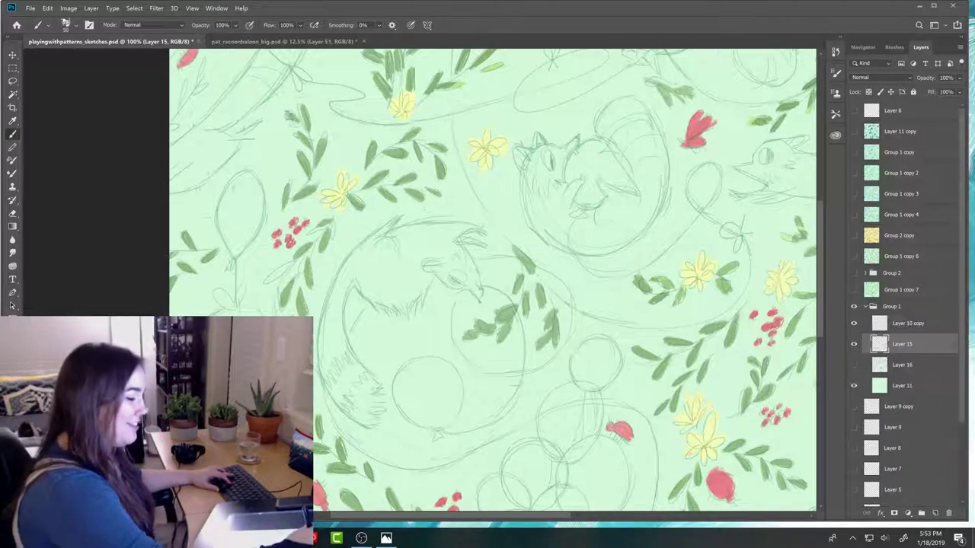
{"action": "key", "text": "e"}
{"action": "key", "text": "b"}
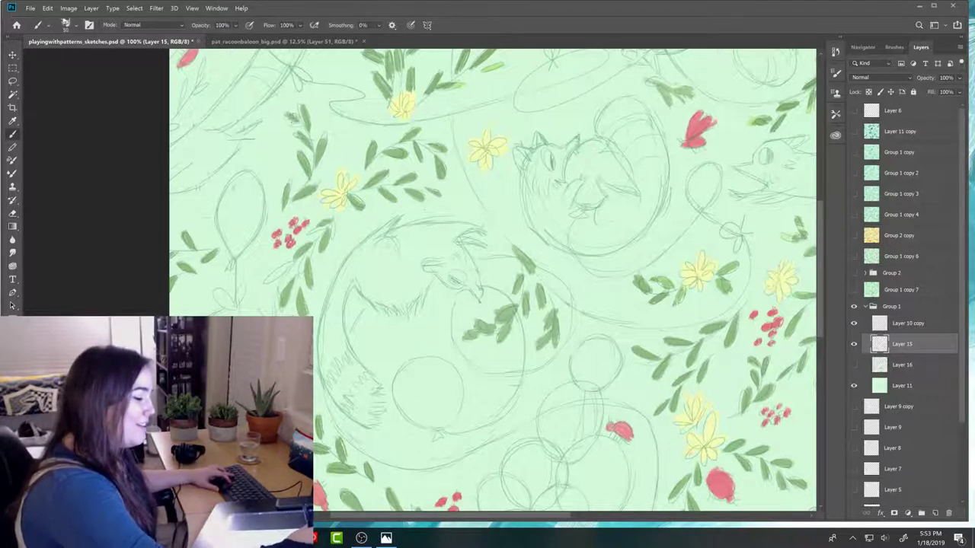
{"action": "key", "text": "e"}
{"action": "key", "text": "b"}
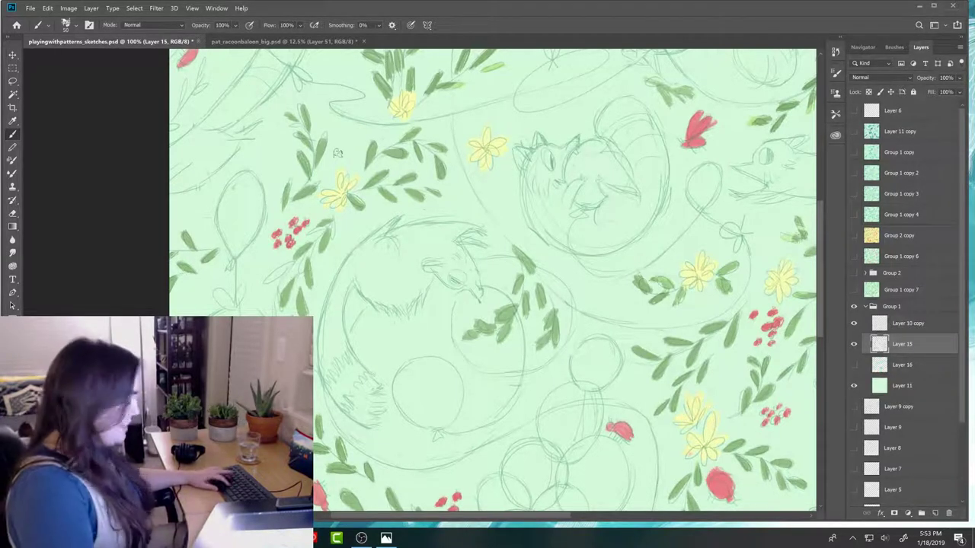
- Erase a small patch of stray pencil lines near the sketched animals on Layer 15
{"action": "key", "text": "e"}
{"action": "left_click_drag", "start_coordinate": [339, 440], "coordinate": [342, 461]}
{"action": "key", "text": "b"}
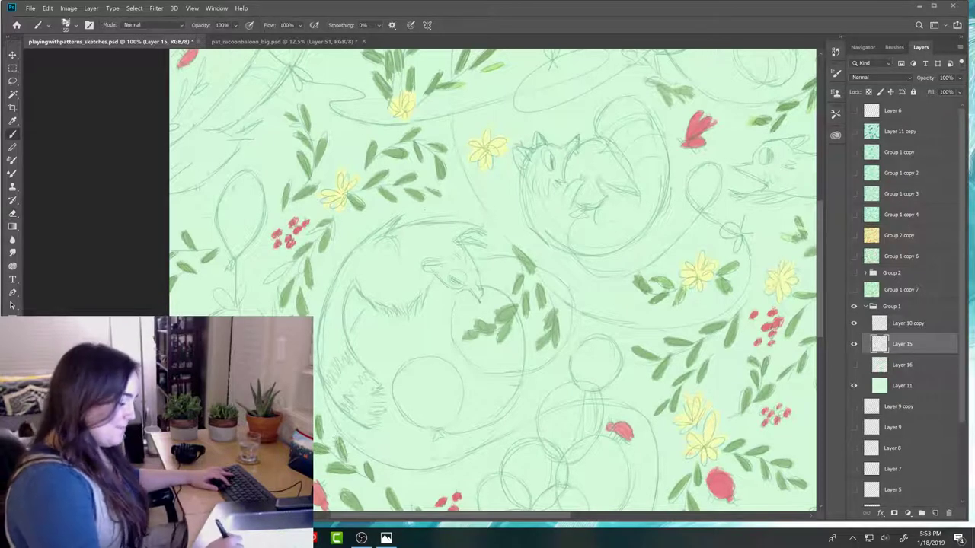
{"action": "key", "text": "e"}
{"action": "key", "text": "b"}
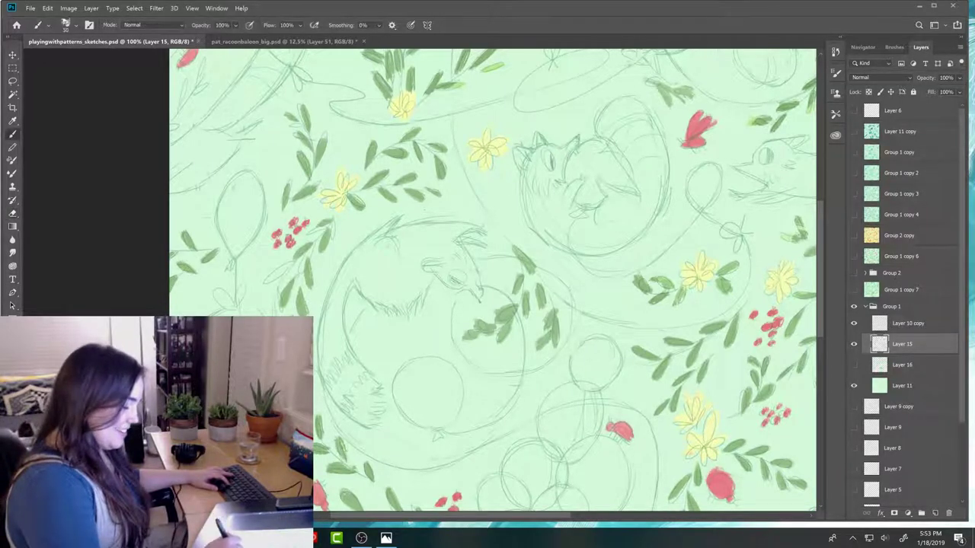
{"action": "key", "text": "e"}
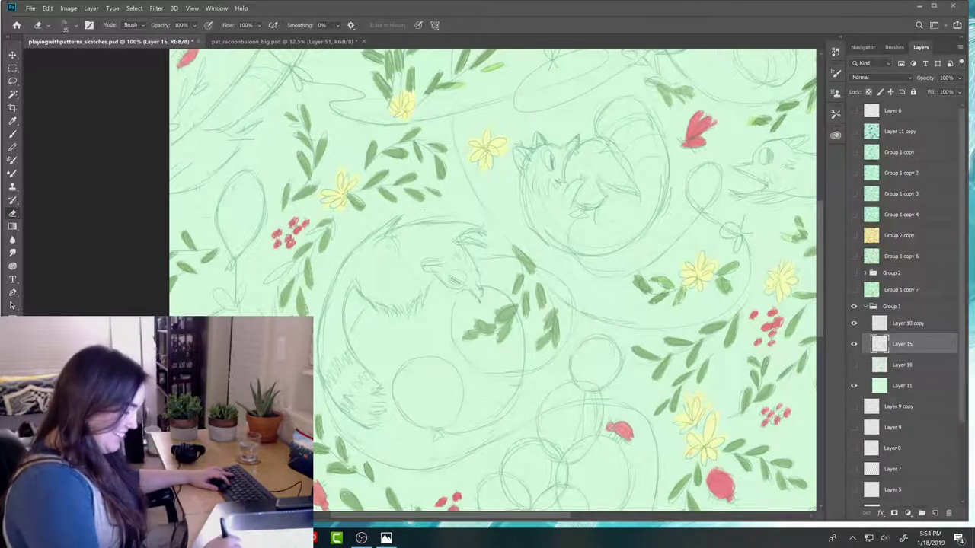
{"action": "key", "text": "b"}
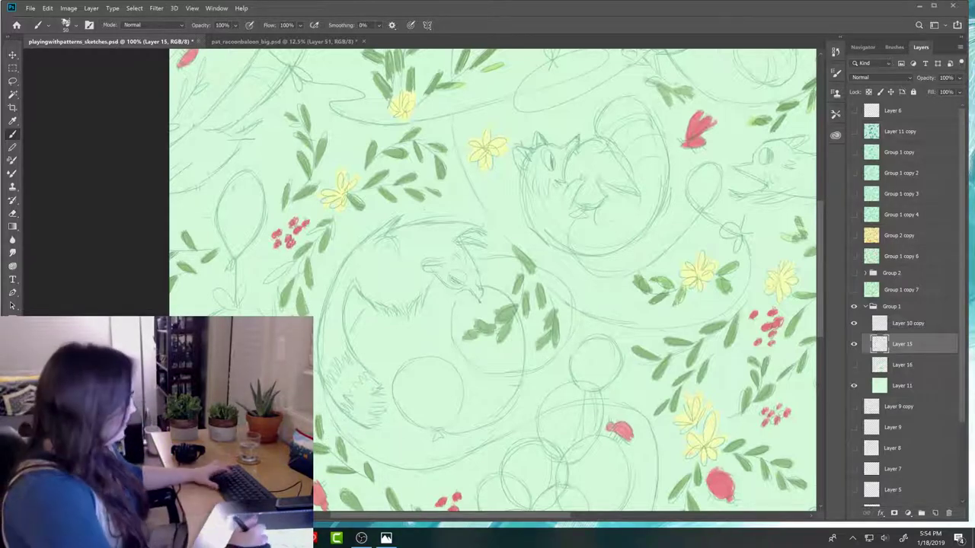
{"action": "key", "text": "e"}
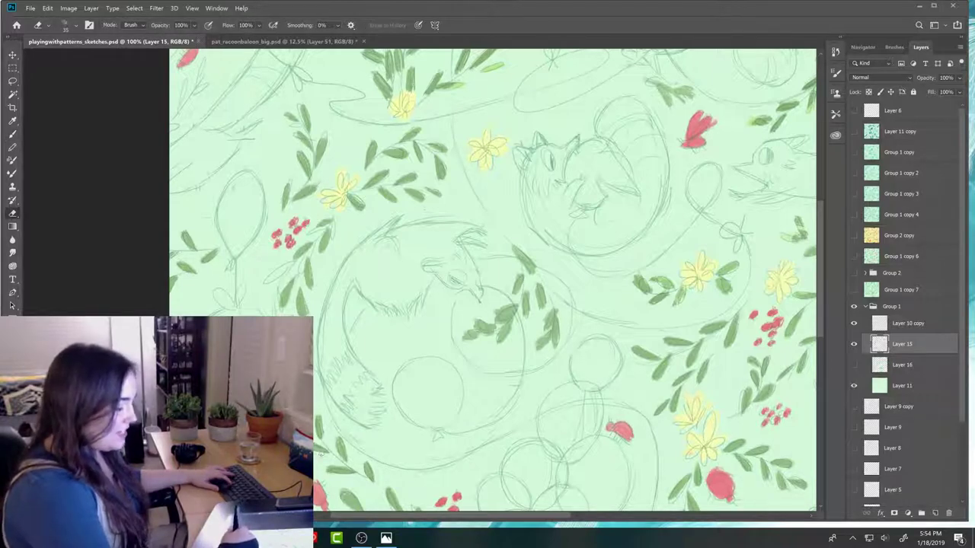
{"action": "key", "text": "b"}
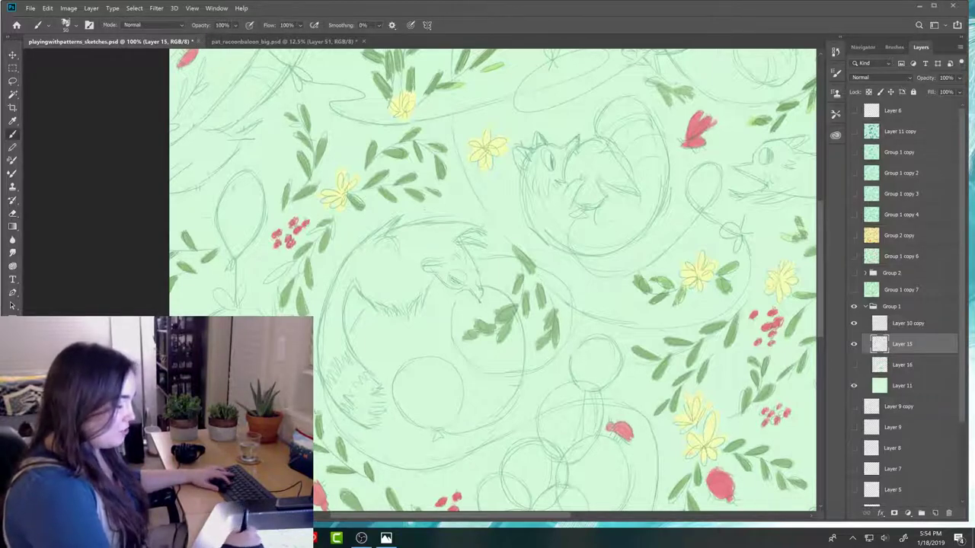
{"action": "key", "text": "e"}
{"action": "key", "text": "b"}
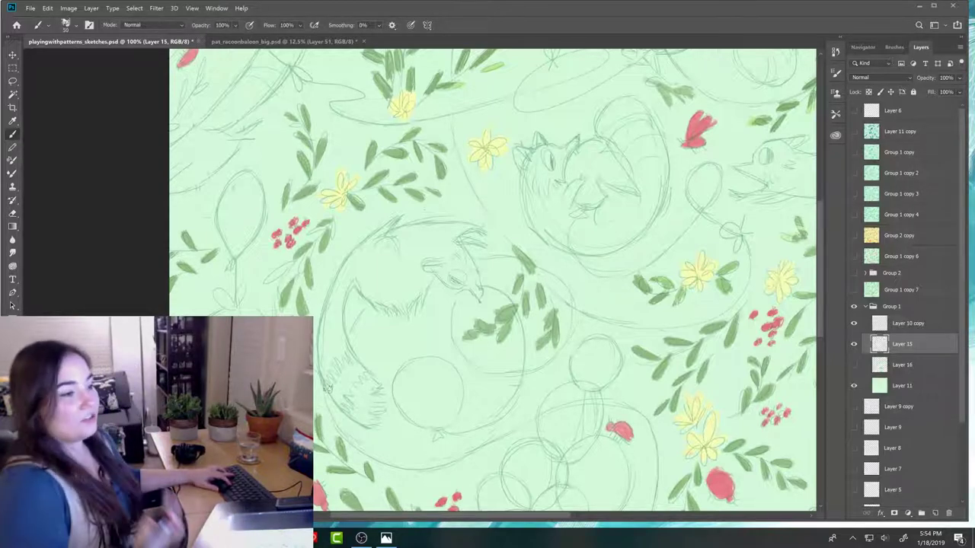
{"action": "key", "text": "e"}
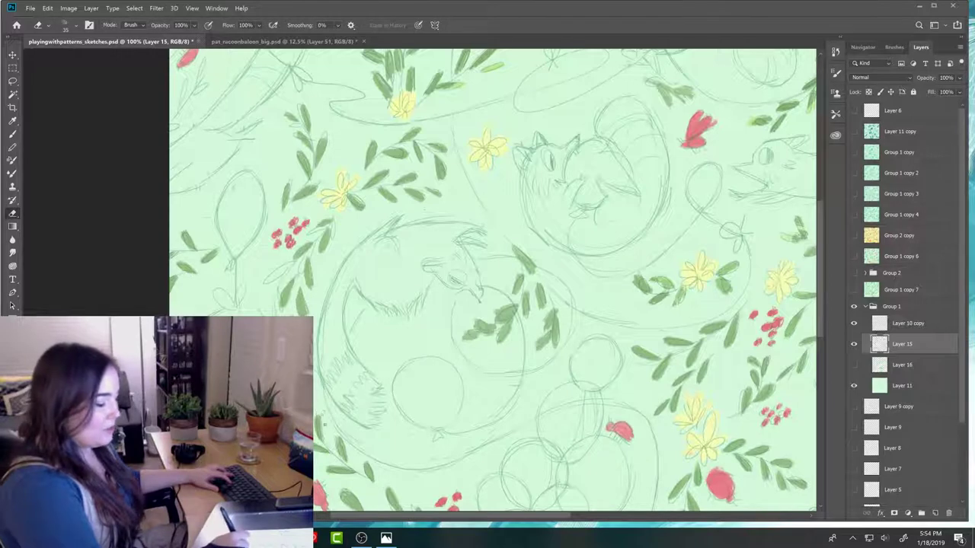
{"action": "key", "text": "b"}
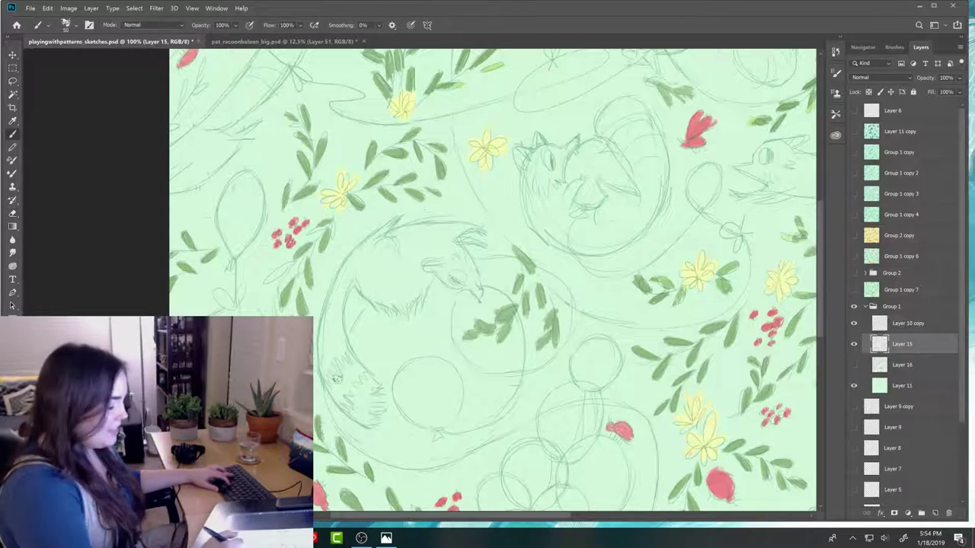
{"action": "key", "text": "e"}
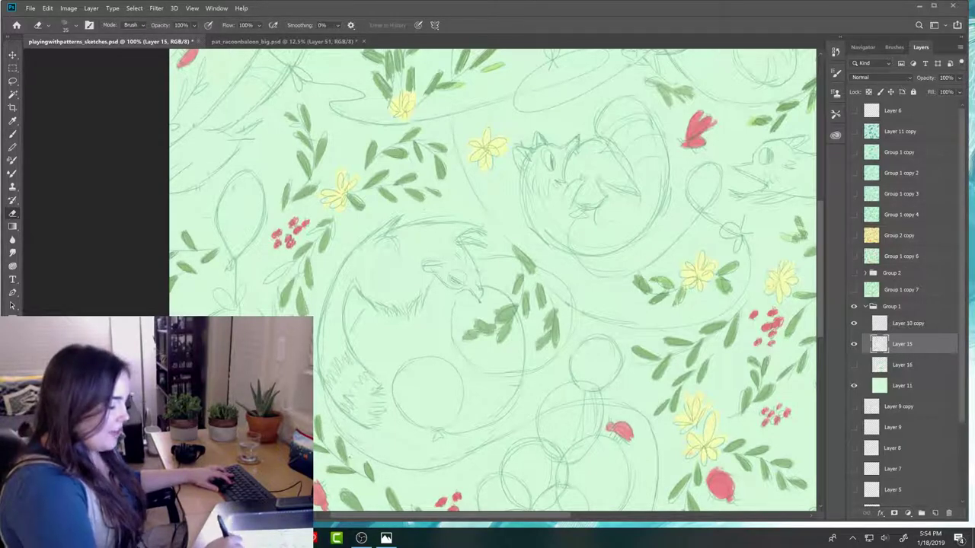
- Erase another part of the pencil sketch and shift the view of the pattern slightly
{"action": "left_click_drag", "start_coordinate": [370, 447], "coordinate": [369, 461]}
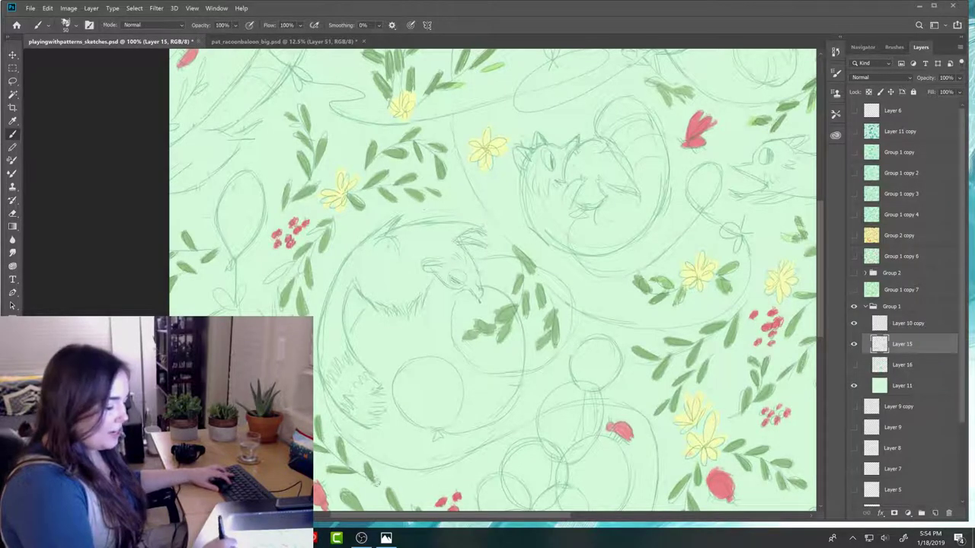
{"action": "left_click_drag", "start_coordinate": [668, 412], "coordinate": [642, 431]}
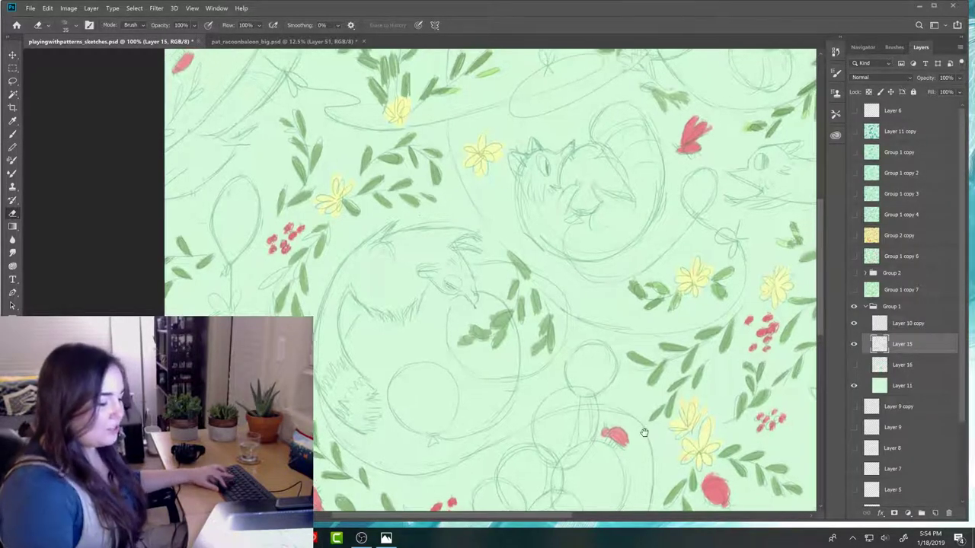
{"action": "key", "text": "b"}
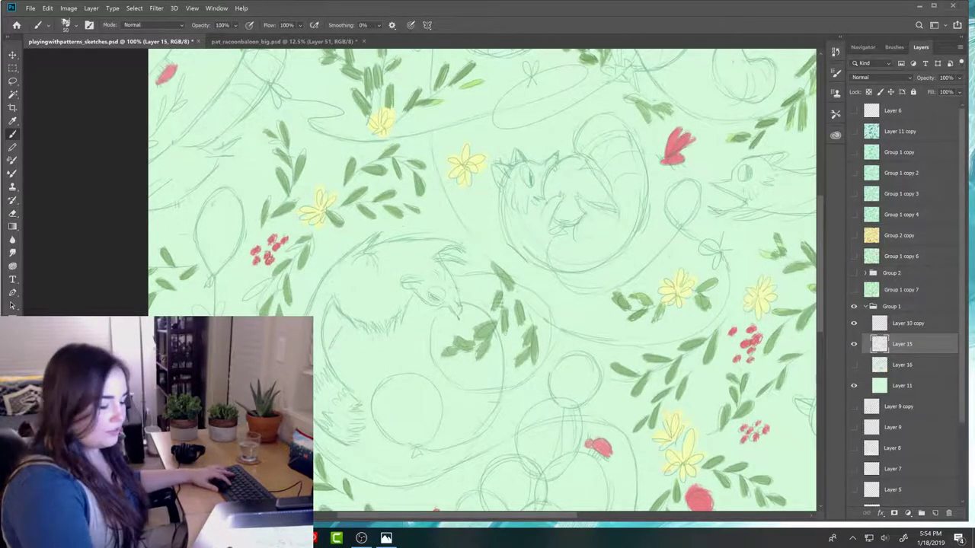
{"action": "key", "text": "e"}
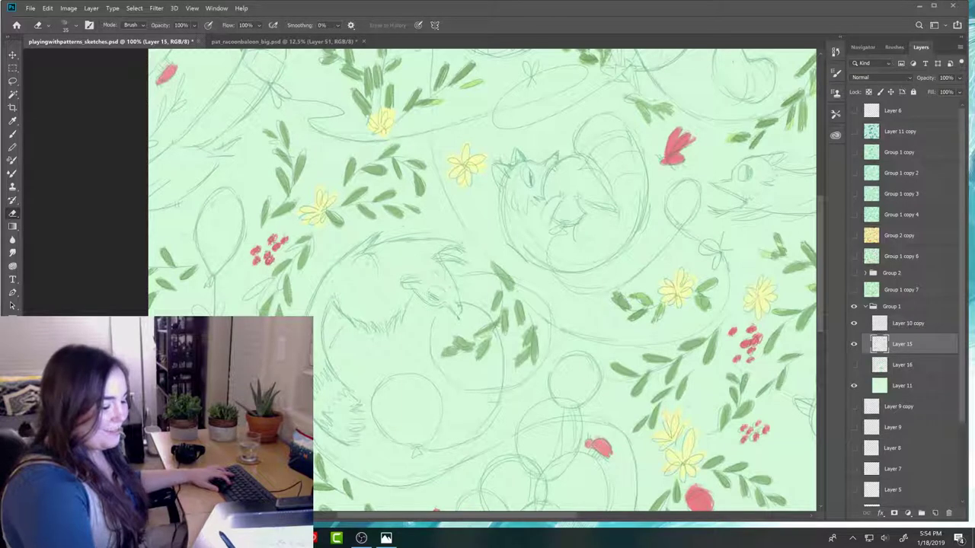
{"action": "key", "text": "b"}
{"action": "key", "text": "e"}
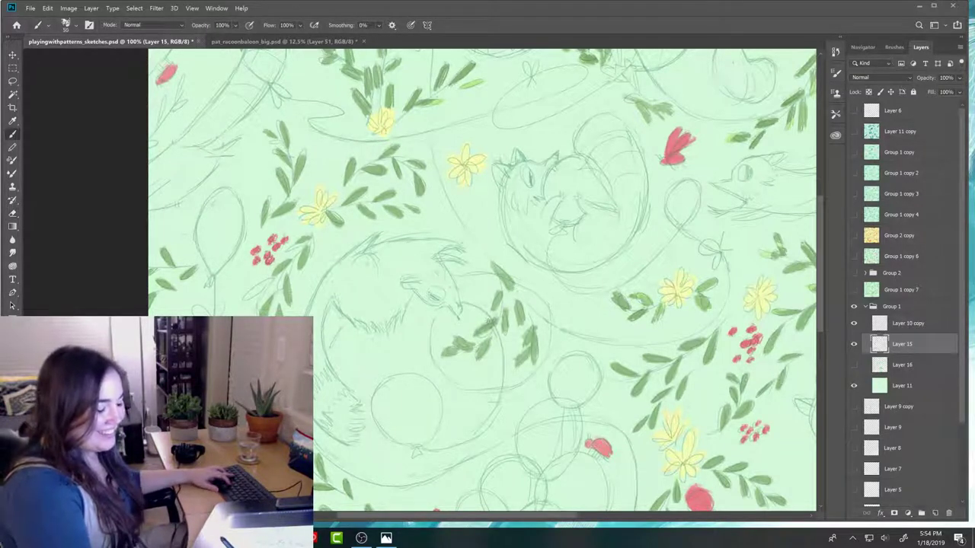
- Erase stray marks over the green leaves and add a short redrawn pencil stroke
{"action": "left_click_drag", "start_coordinate": [500, 311], "coordinate": [502, 312]}
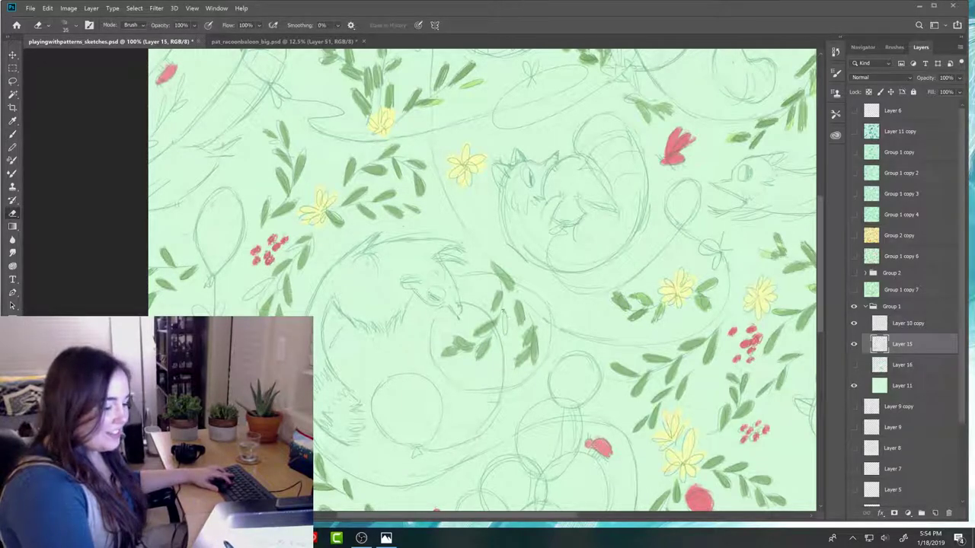
{"action": "key", "text": "b"}
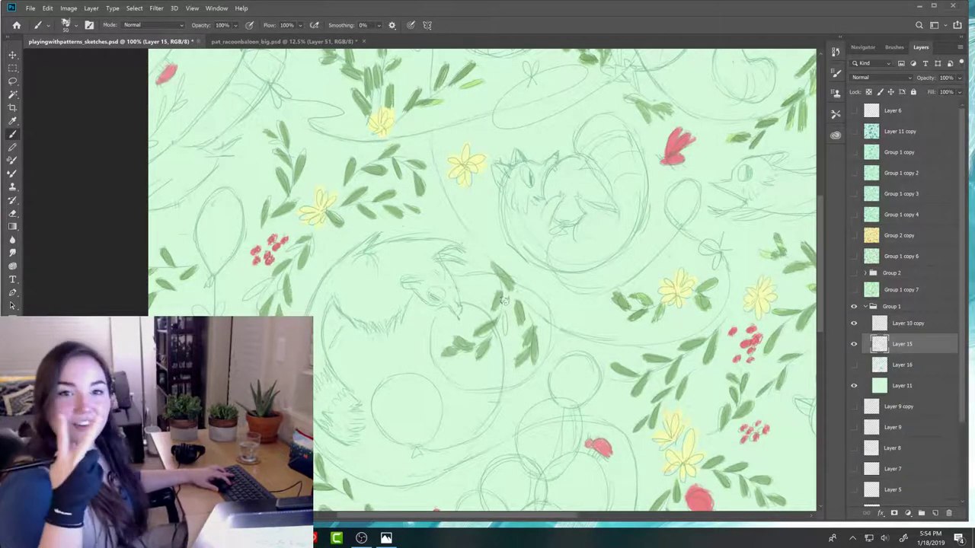
{"action": "left_click_drag", "start_coordinate": [503, 301], "coordinate": [503, 300]}
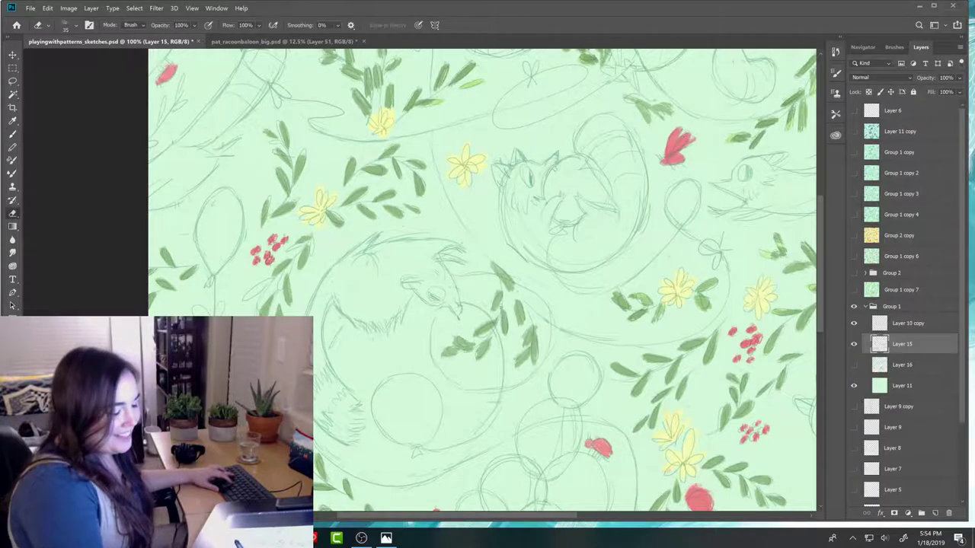
{"action": "key", "text": "e"}
{"action": "key", "text": "b"}
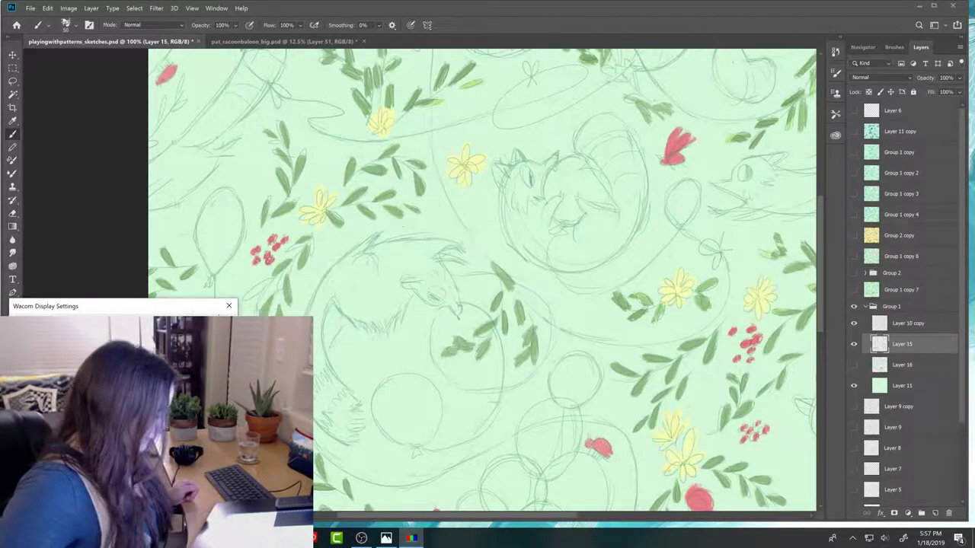
- Close the Wacom Display Settings window to return to the pattern sketch
{"action": "left_click", "coordinate": [229, 305]}
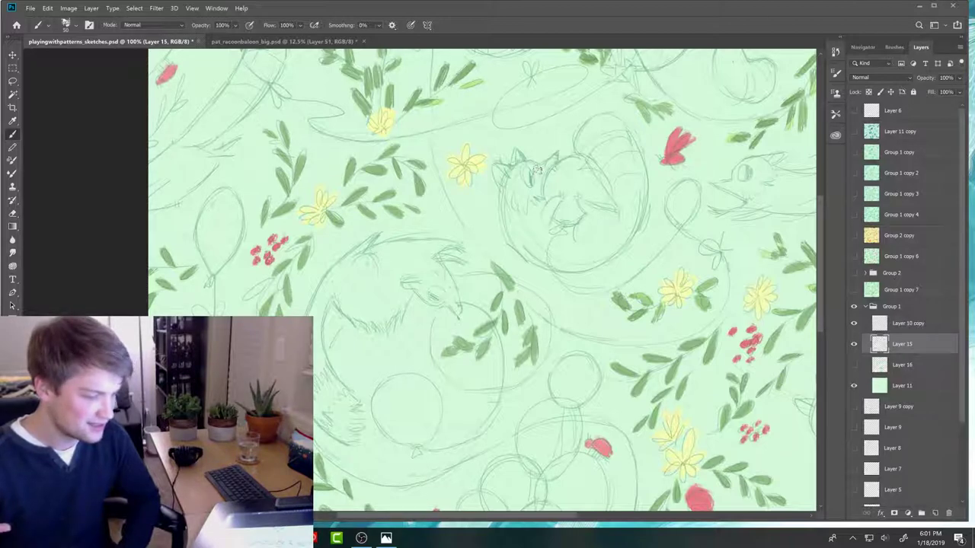
- Pan across the tile's top and left edges, then zoom out to show the whole pattern tile
{"action": "left_click_drag", "start_coordinate": [551, 225], "coordinate": [516, 137]}
{"action": "left_click_drag", "start_coordinate": [381, 259], "coordinate": [342, 238]}
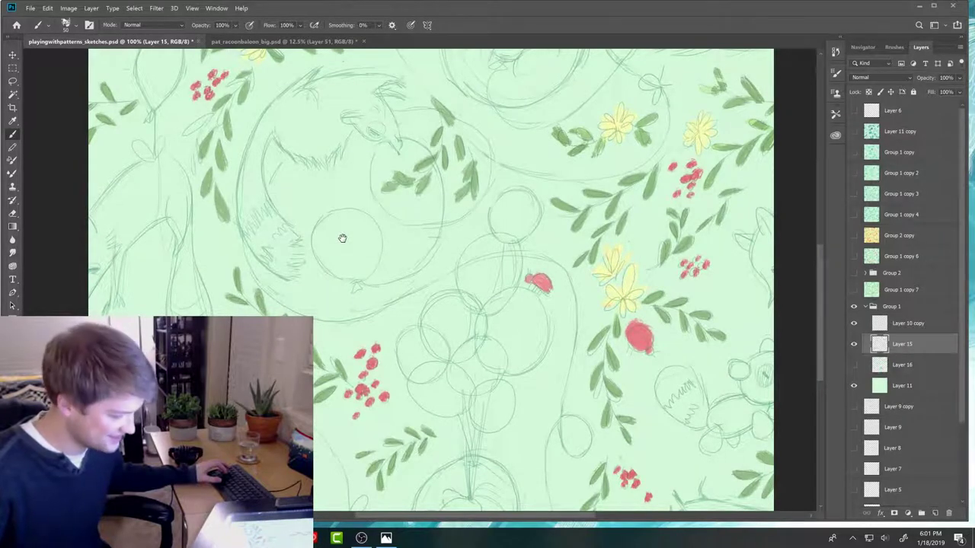
{"action": "left_click_drag", "start_coordinate": [342, 238], "coordinate": [472, 385]}
{"action": "key", "text": "z"}
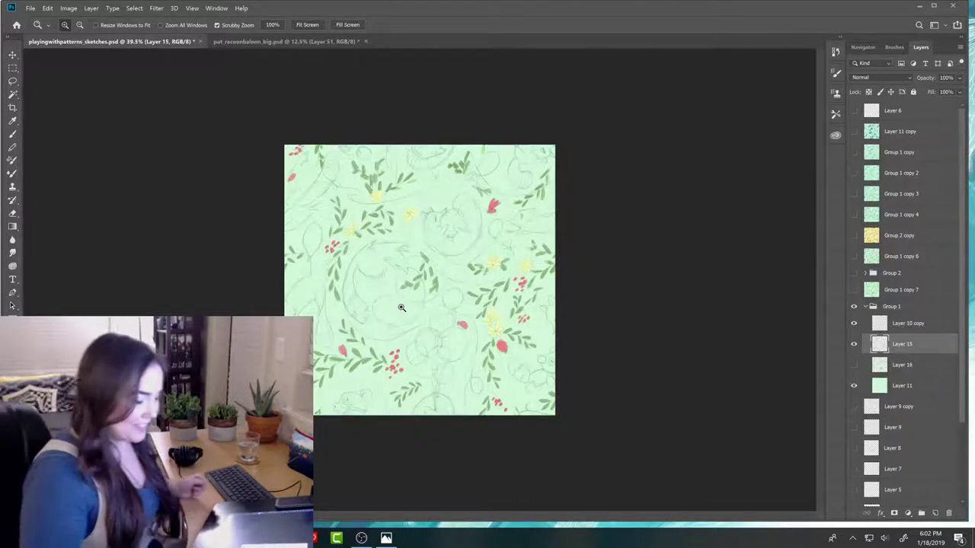
- Compare the pattern with Layer 15 hidden and shown, then zoom in full-screen on the center
{"action": "left_click", "coordinate": [853, 343], "text": "alt"}
{"action": "left_click", "coordinate": [853, 343], "text": "alt"}
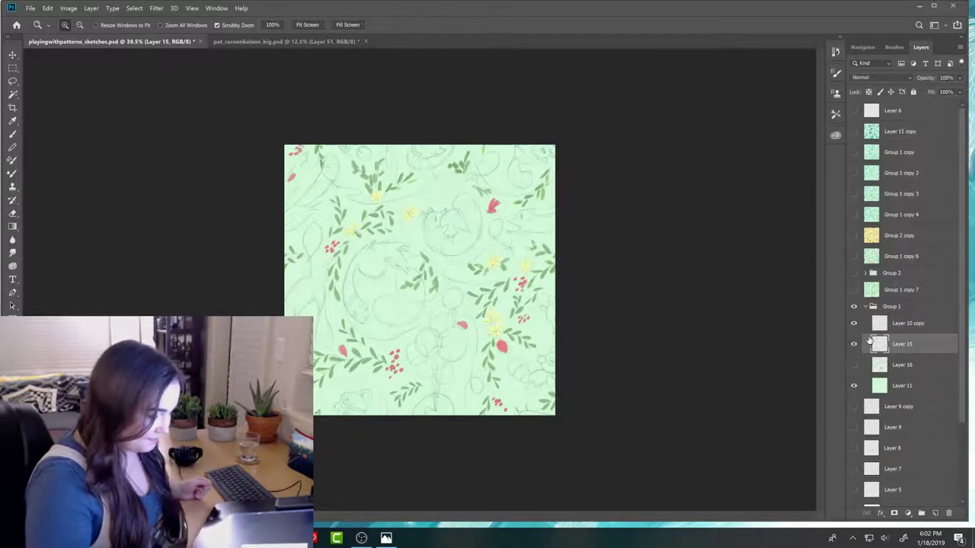
{"action": "key", "text": "ctrl+plus"}
{"action": "key", "text": "ctrl+plus"}
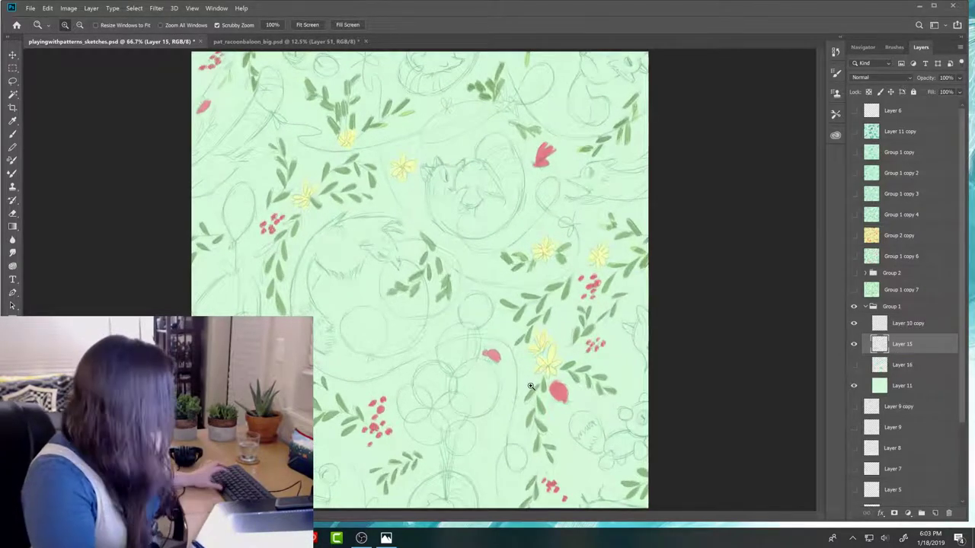
{"action": "key", "text": "f"}
{"action": "scroll", "coordinate": [540, 363], "scroll_direction": "up", "scroll_amount": 3}
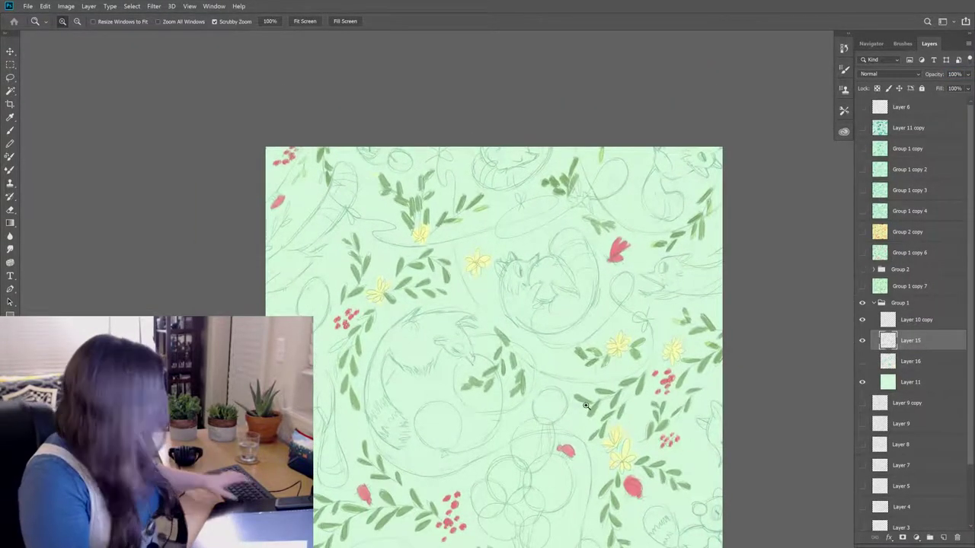
{"action": "key", "text": "ctrl+plus"}
{"action": "left_click_drag", "start_coordinate": [618, 429], "coordinate": [586, 366]}
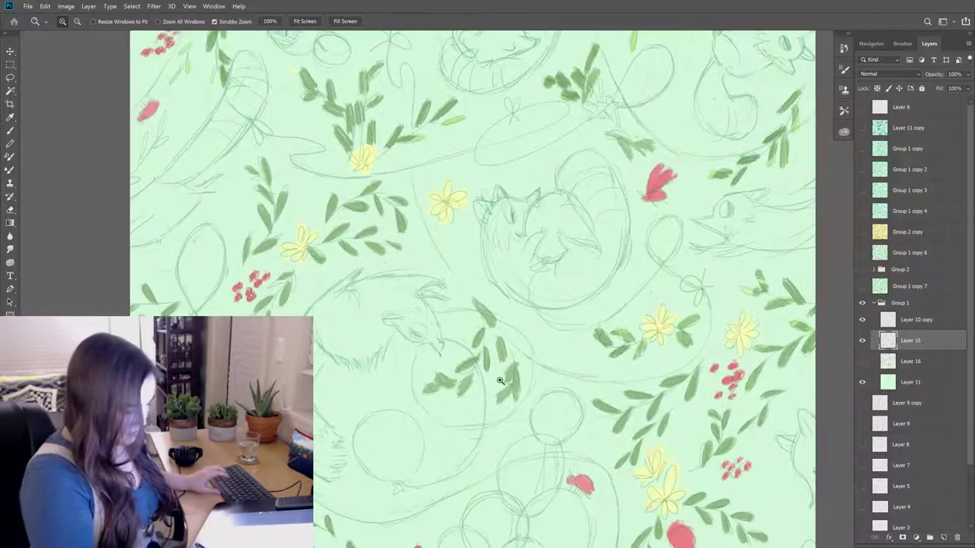
- Touch up the sketch around the whiskered creature, alternating Brush and Eraser strokes
{"action": "key", "text": "b"}
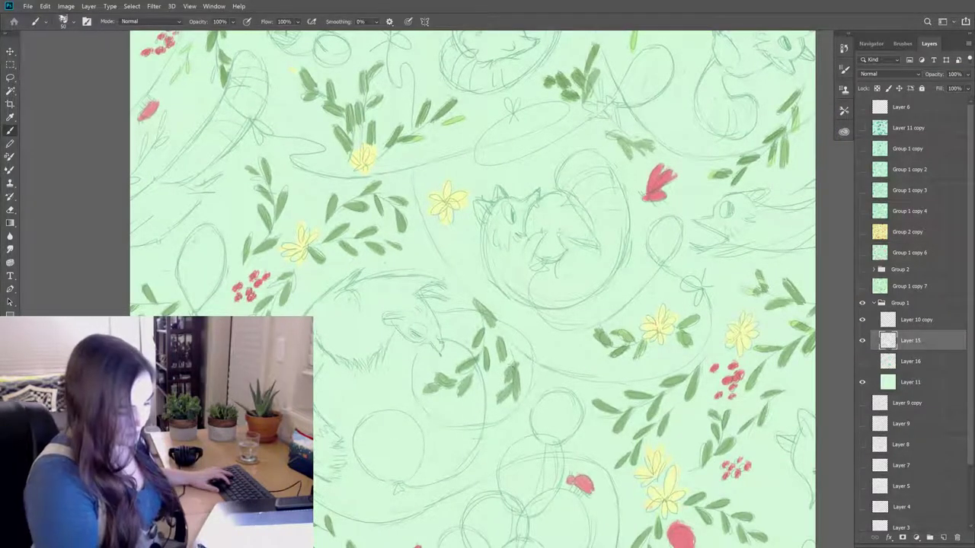
{"action": "key", "text": "e"}
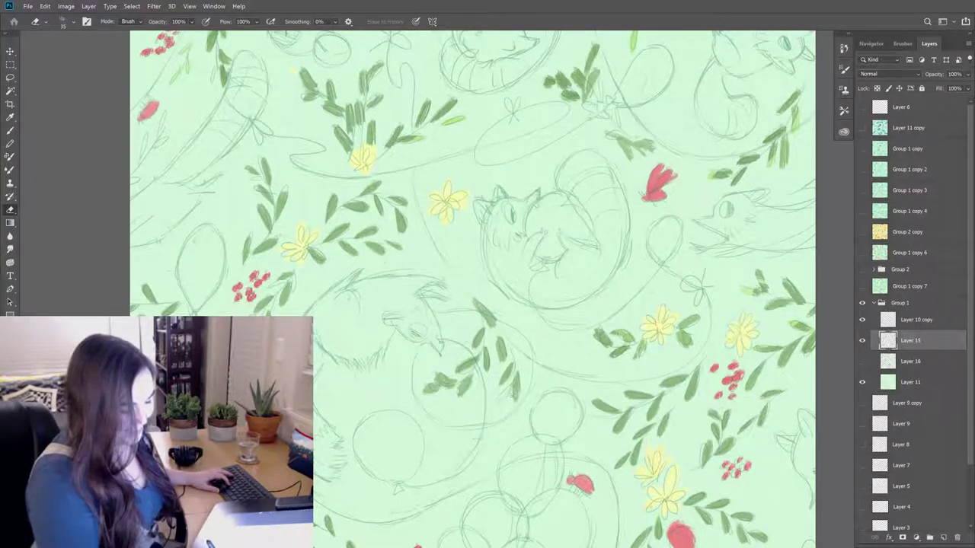
{"action": "key", "text": "b"}
{"action": "key", "text": "e"}
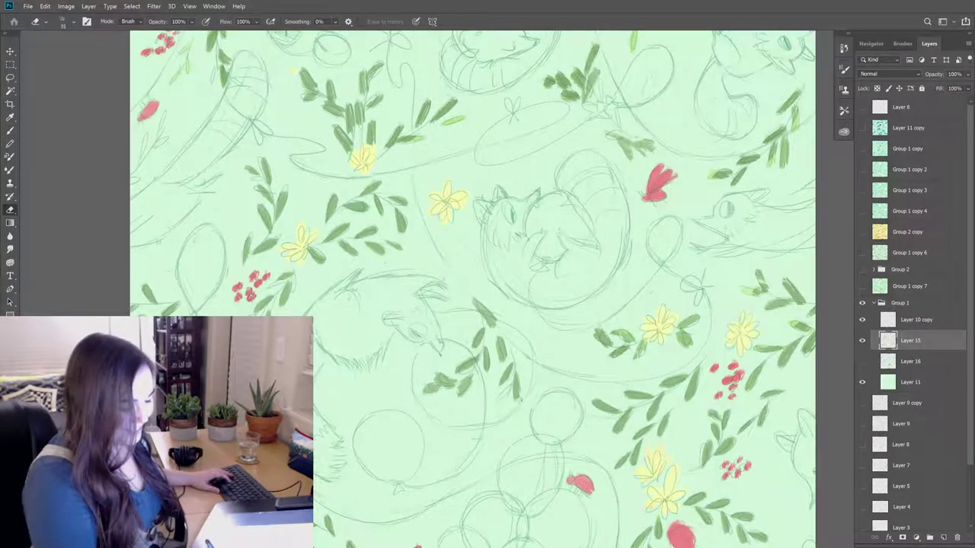
{"action": "key", "text": "b"}
{"action": "key", "text": "e"}
{"action": "key", "text": "b"}
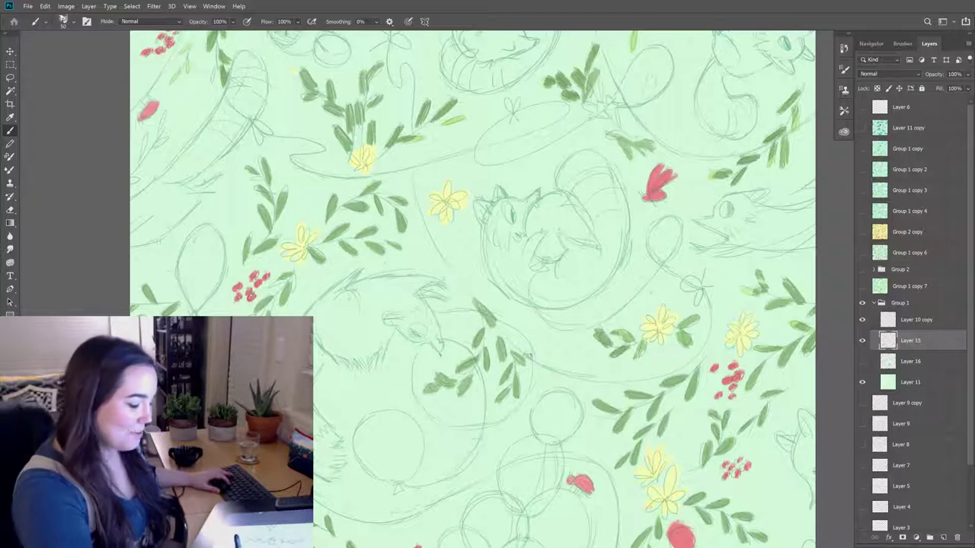
{"action": "key", "text": "e"}
{"action": "key", "text": "b"}
{"action": "key", "text": "e"}
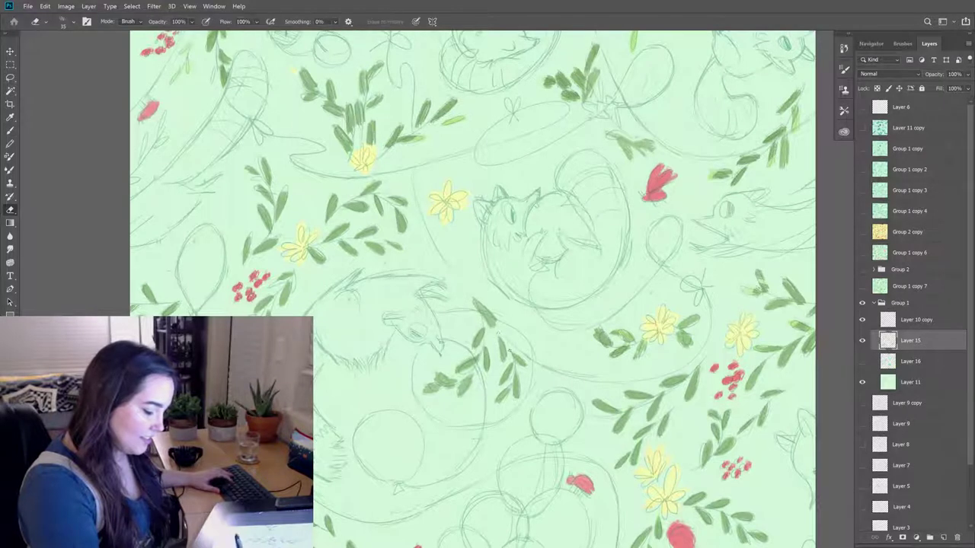
{"action": "key", "text": "b"}
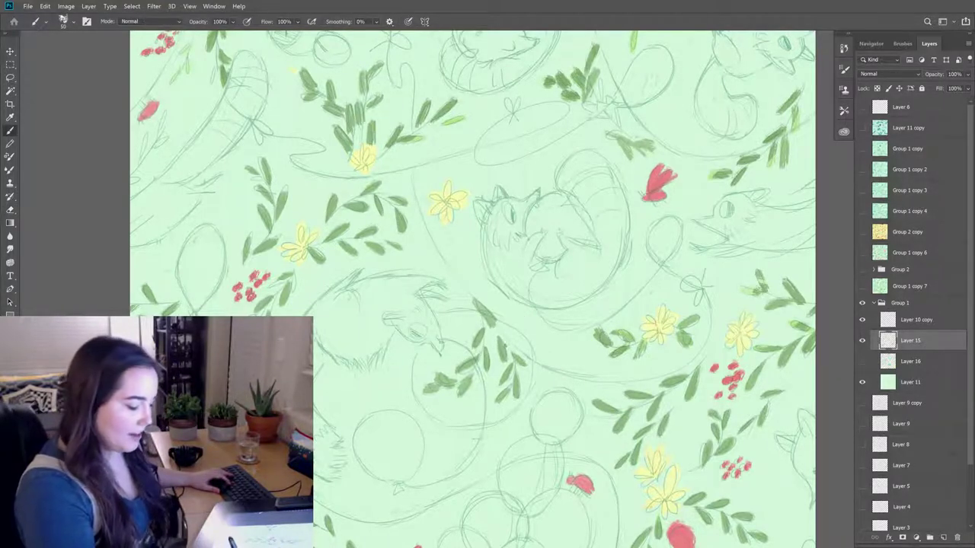
{"action": "key", "text": "e"}
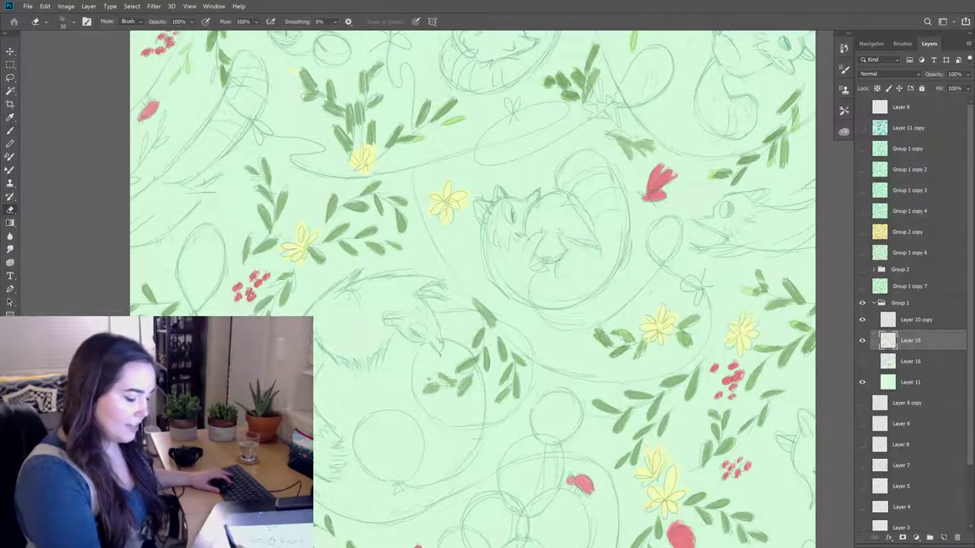
{"action": "key", "text": "b"}
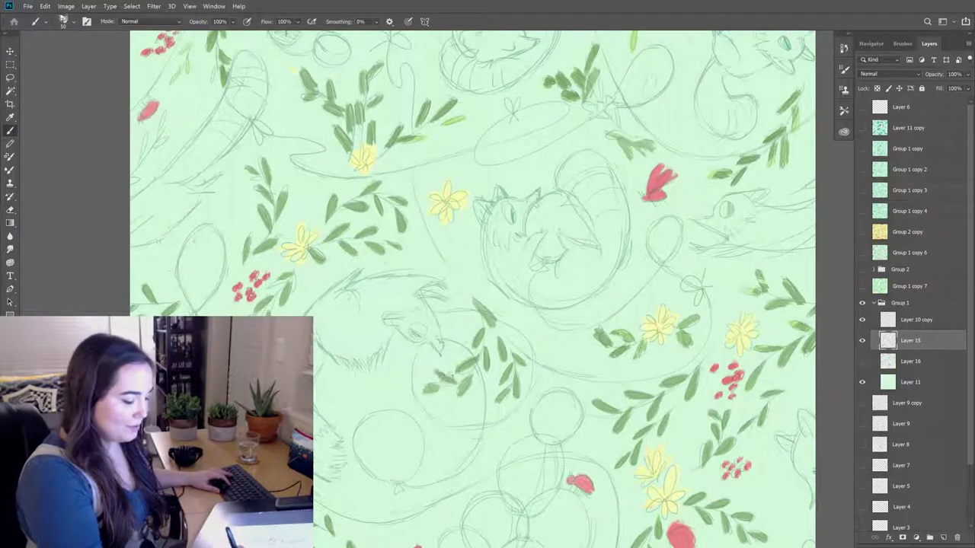
{"action": "key", "text": "e"}
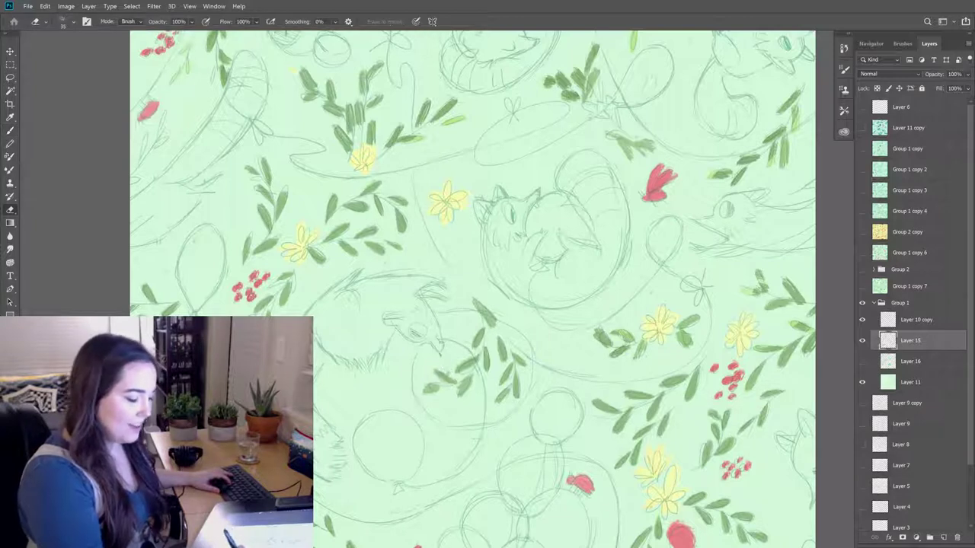
{"action": "key", "text": "b"}
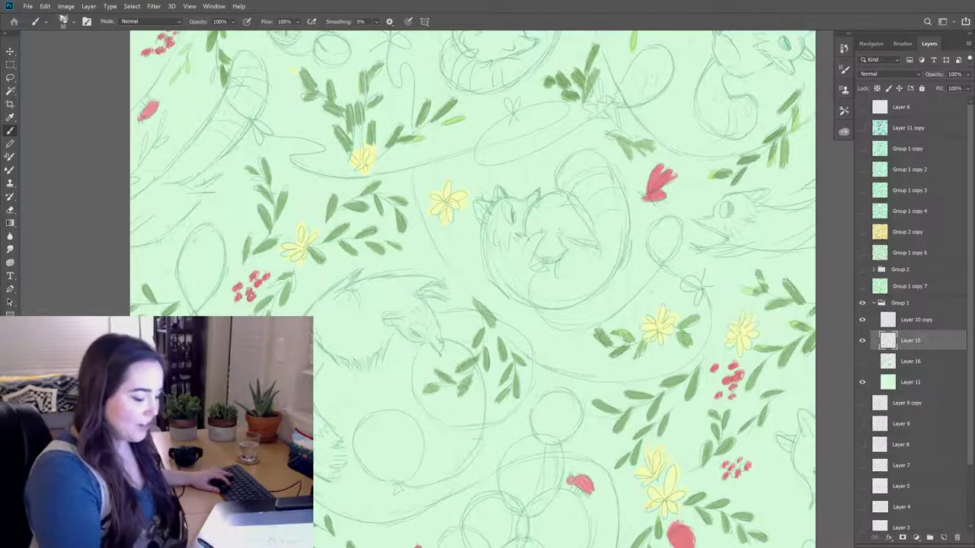
{"action": "key", "text": "e"}
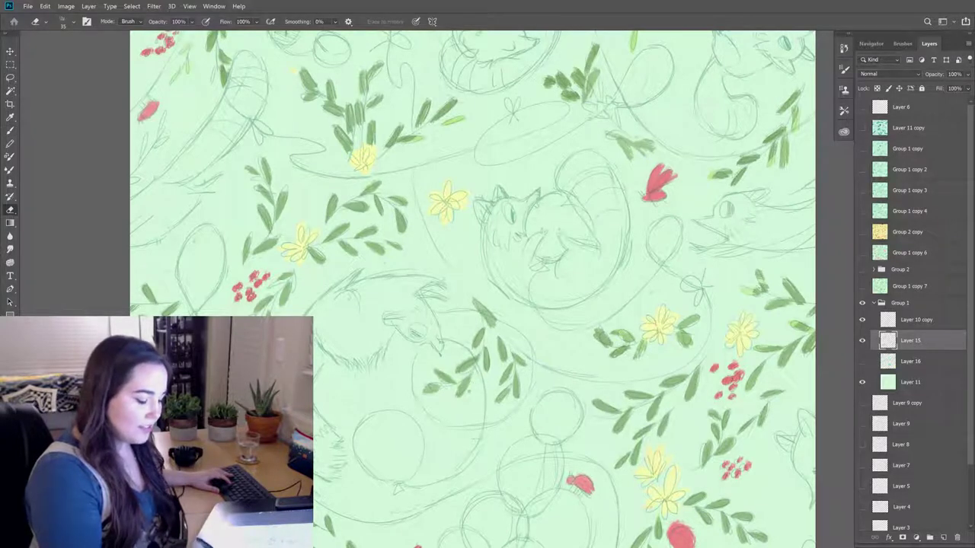
{"action": "key", "text": "b"}
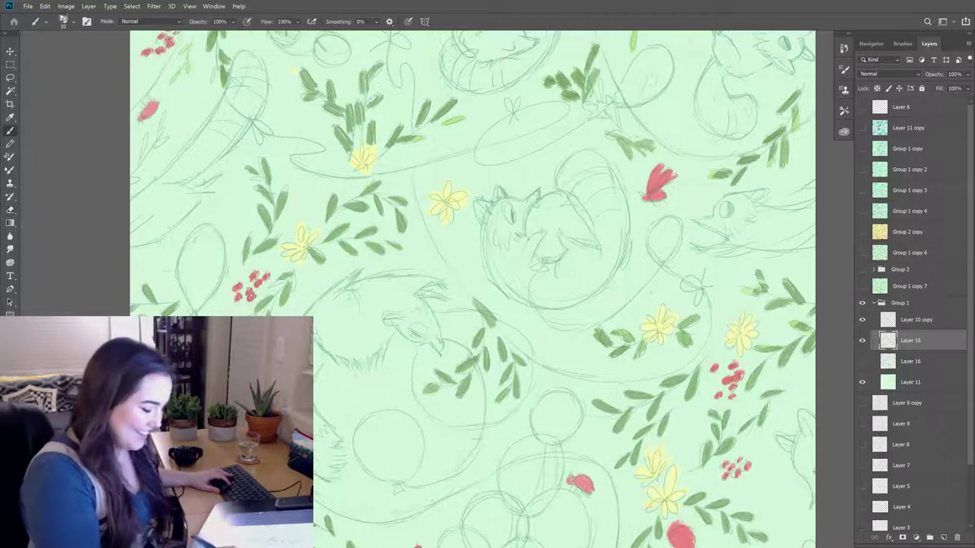
{"action": "key", "text": "e"}
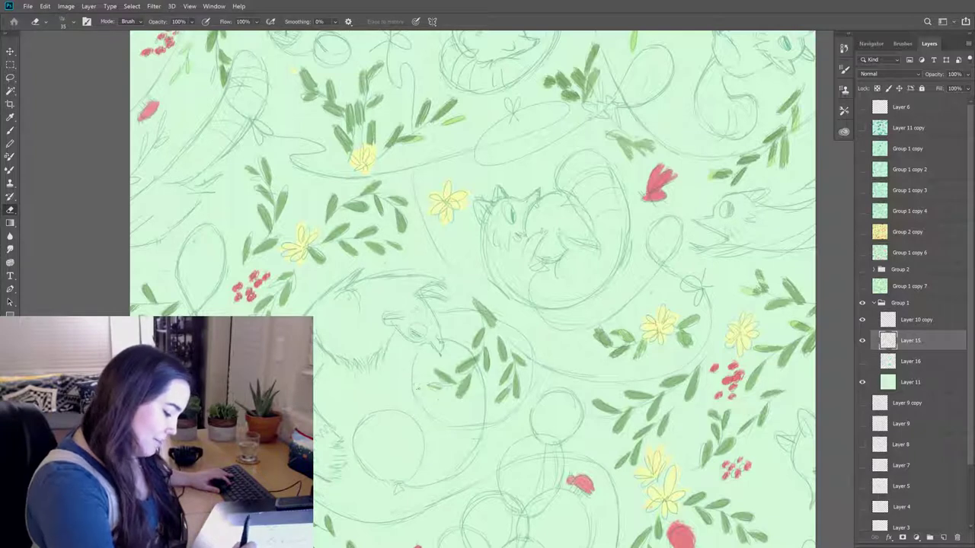
{"action": "key", "text": "b"}
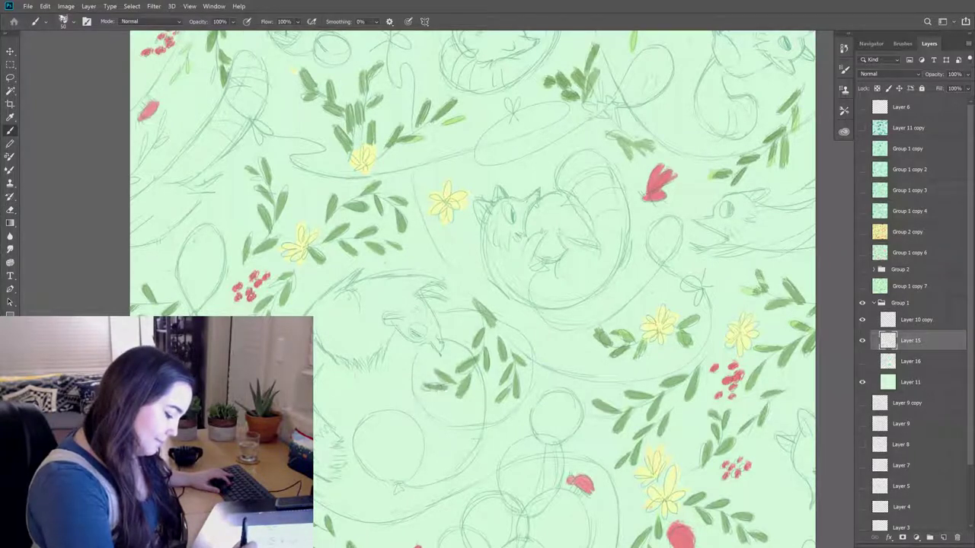
{"action": "key", "text": "e"}
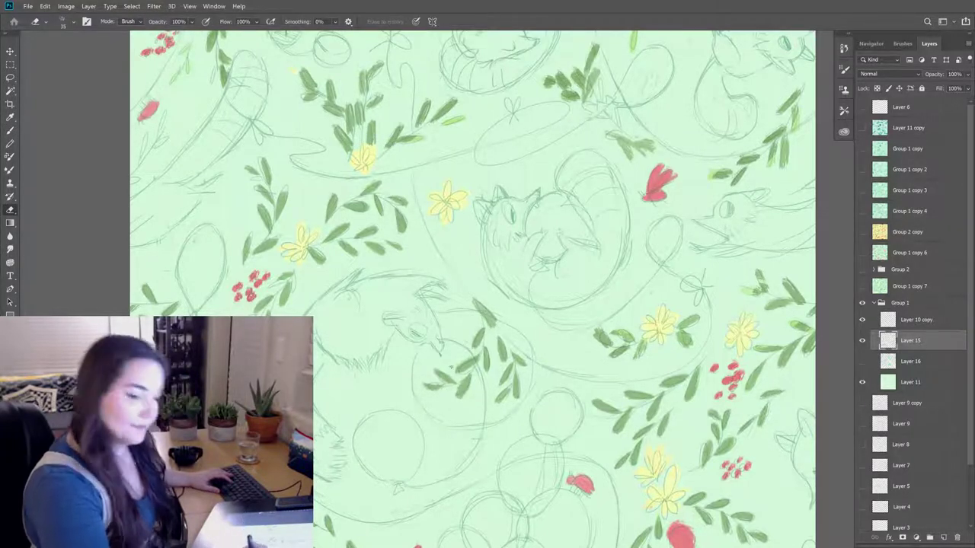
{"action": "key", "text": "b"}
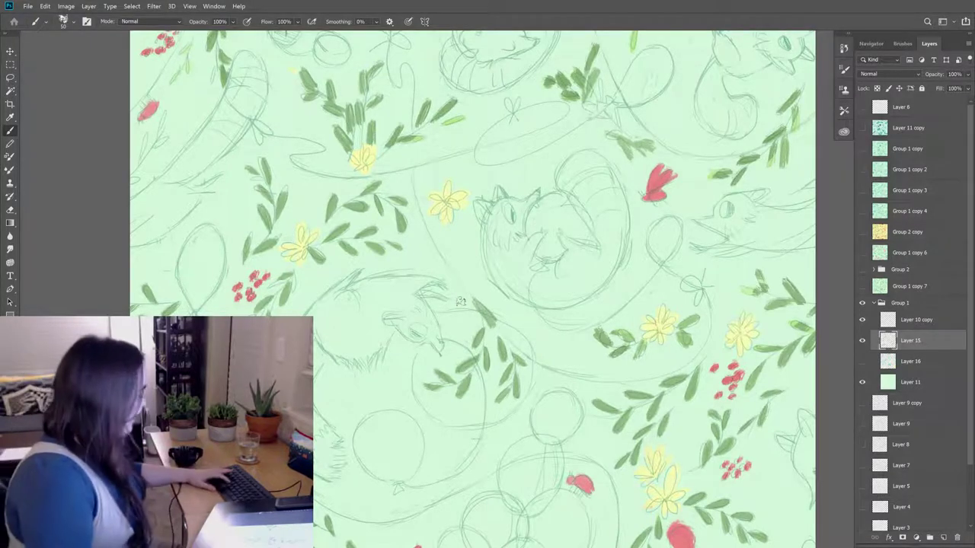
- Paint and erase small touch-ups on the leaf sprigs around the sleeping animal sketches
{"action": "key", "text": "e"}
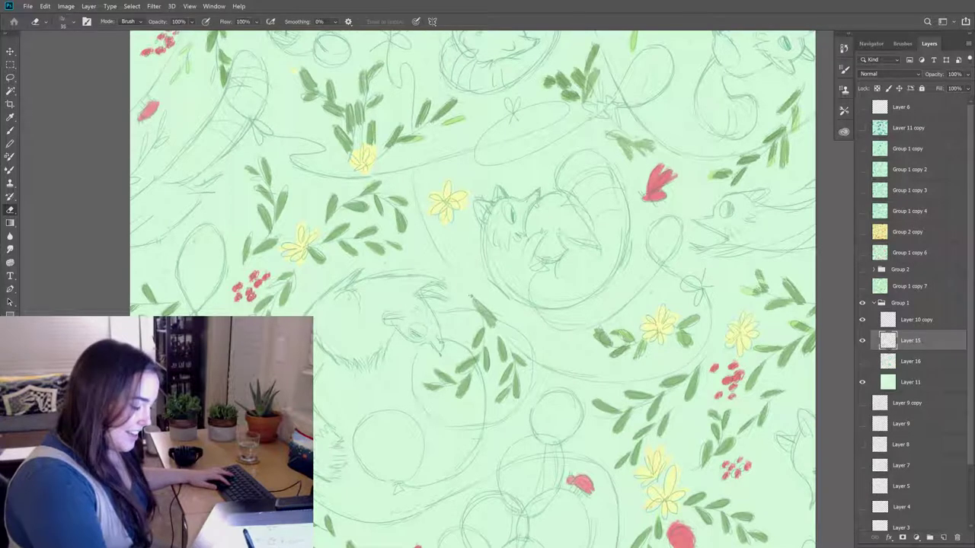
{"action": "key", "text": "b"}
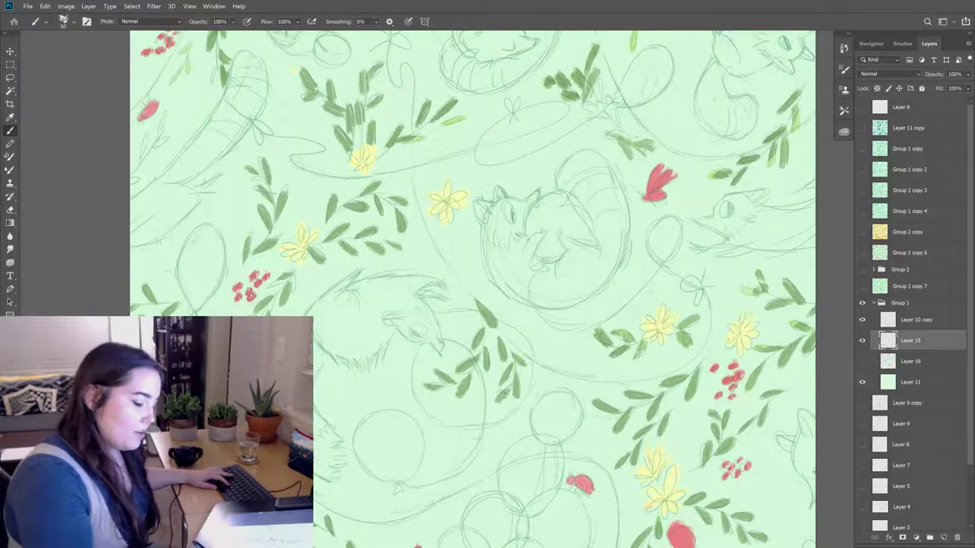
{"action": "key", "text": "e"}
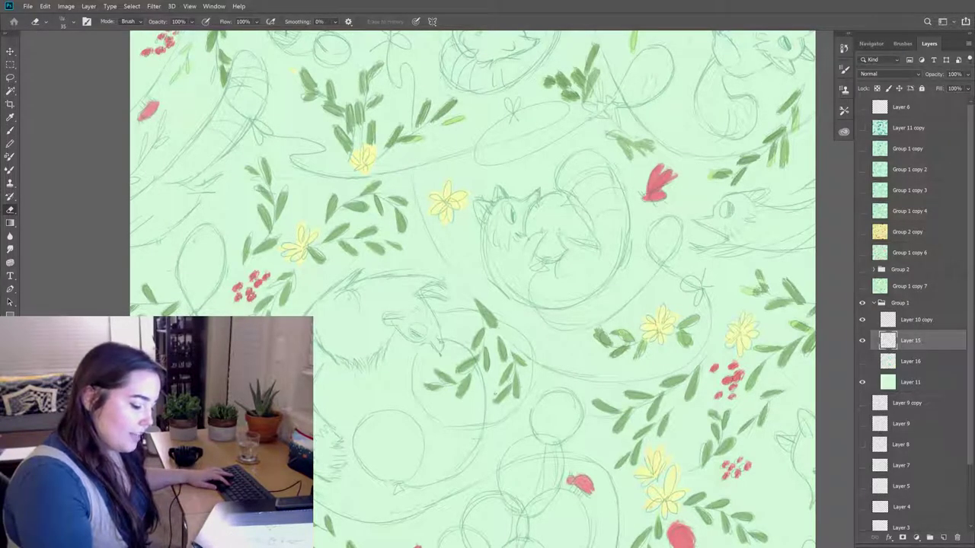
{"action": "key", "text": "b"}
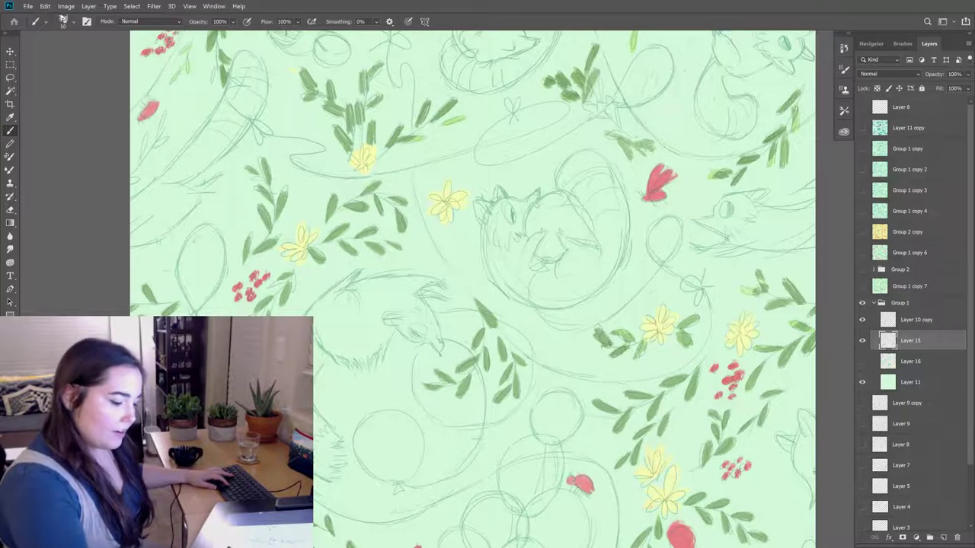
{"action": "key", "text": "e"}
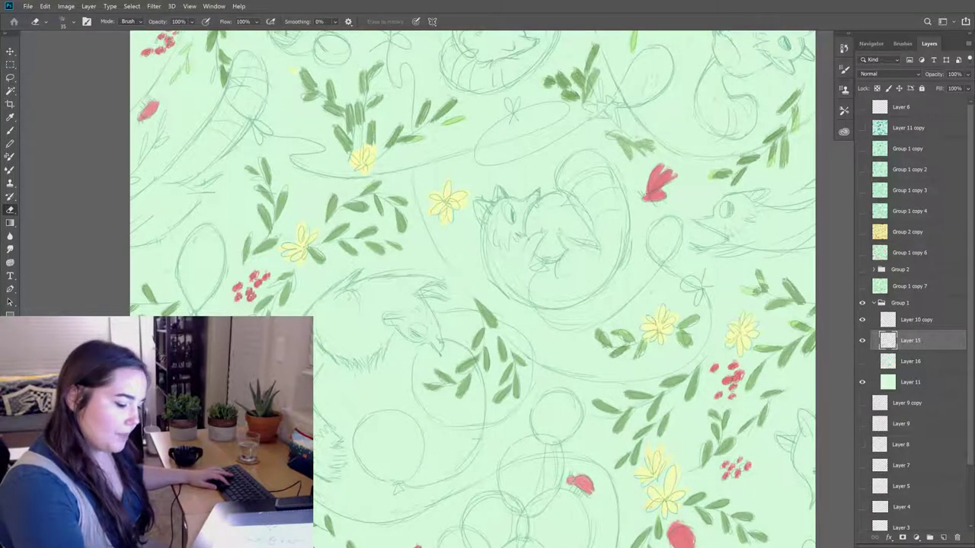
{"action": "key", "text": "b"}
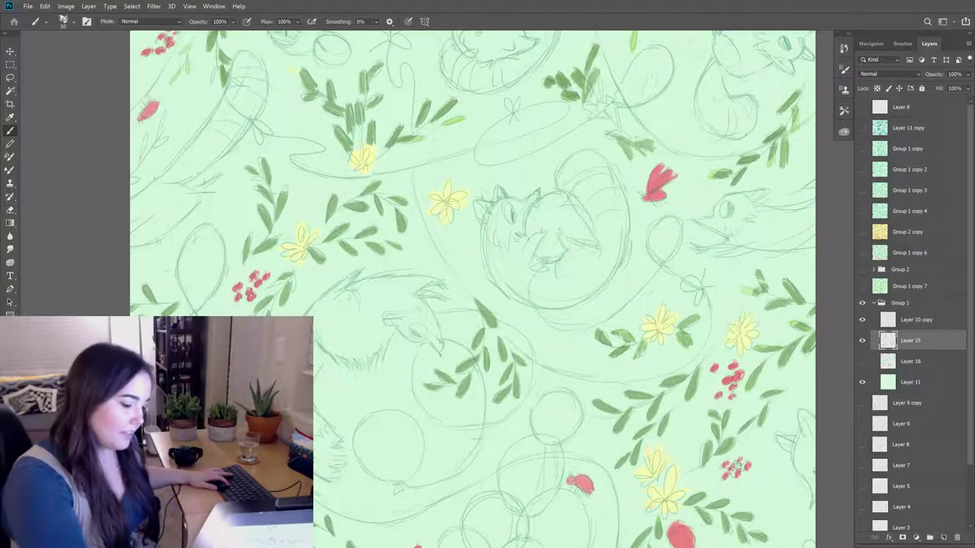
- Lighten part of the leaf sprig beside the yellow flowers, then keep painting and erasing there
{"action": "key", "text": "e"}
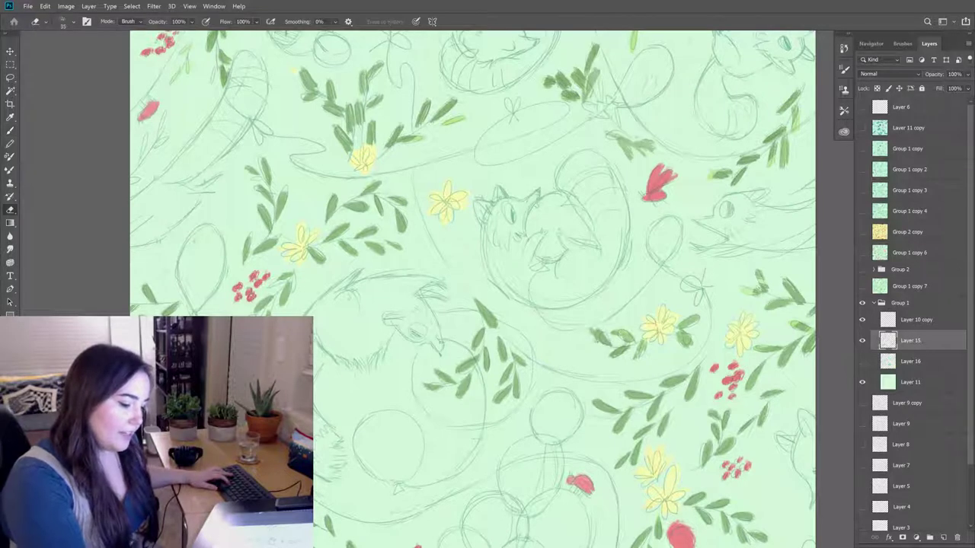
{"action": "mouse_move", "coordinate": [590, 330]}
{"action": "left_mouse_down"}
{"action": "mouse_move", "coordinate": [609, 335]}
{"action": "mouse_move", "coordinate": [602, 332]}
{"action": "left_mouse_up"}
{"action": "key", "text": "b"}
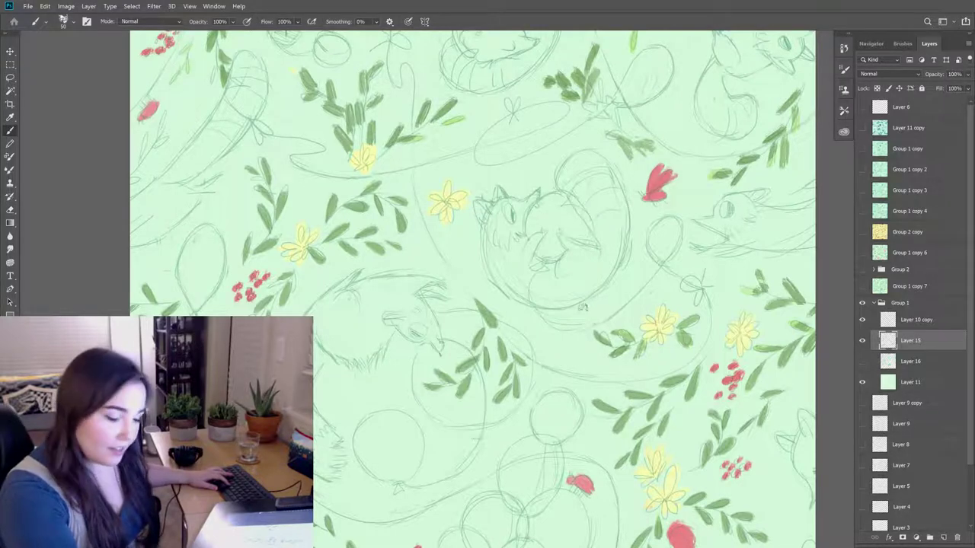
{"action": "key", "text": "e"}
{"action": "key", "text": "b"}
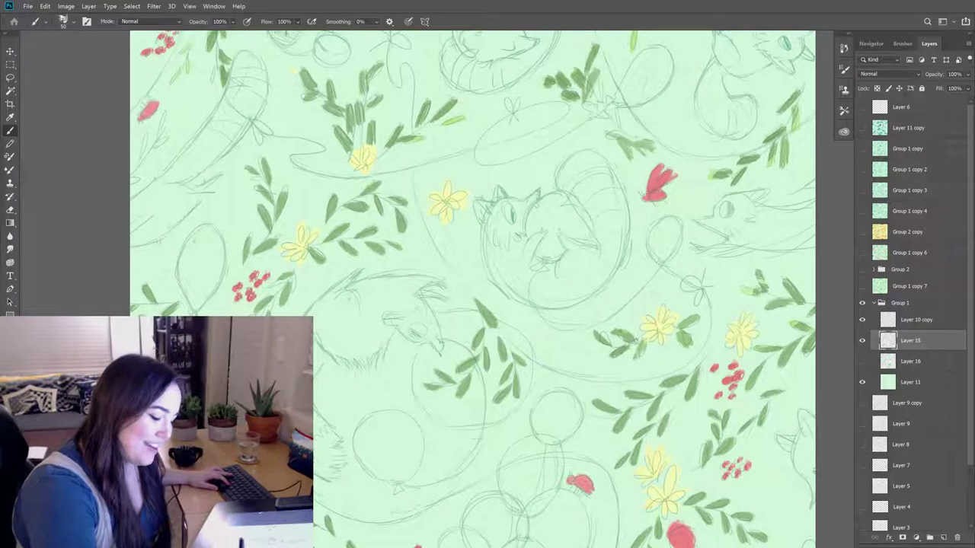
{"action": "key", "text": "e"}
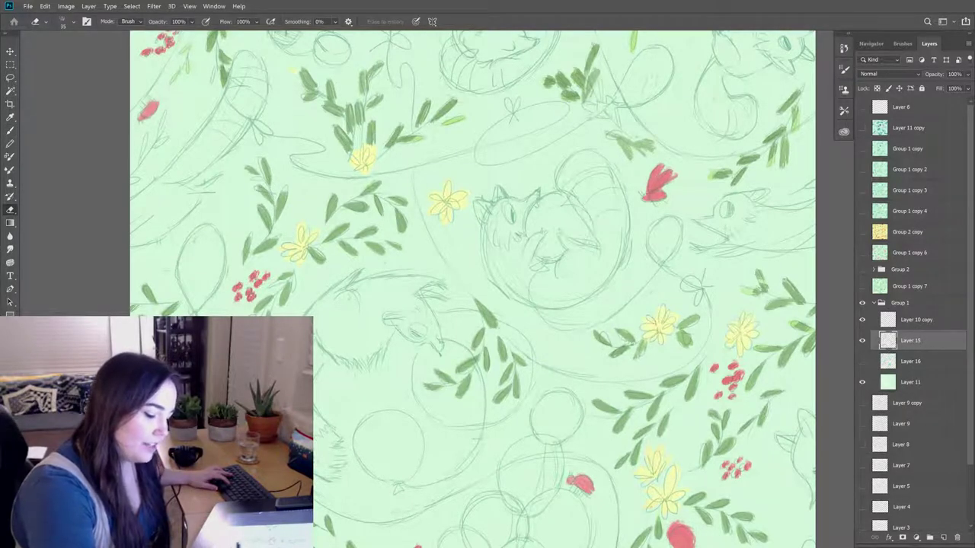
{"action": "key", "text": "b"}
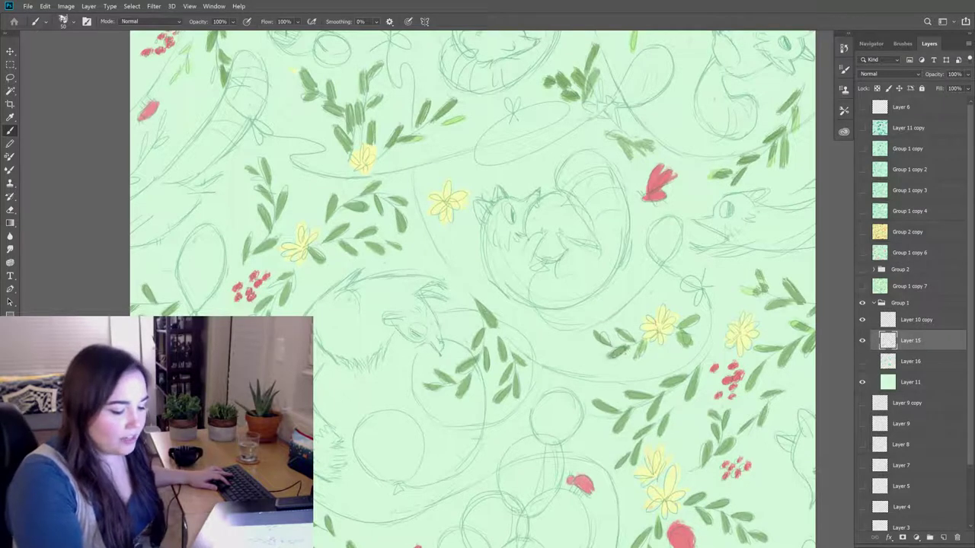
{"action": "key", "text": "e"}
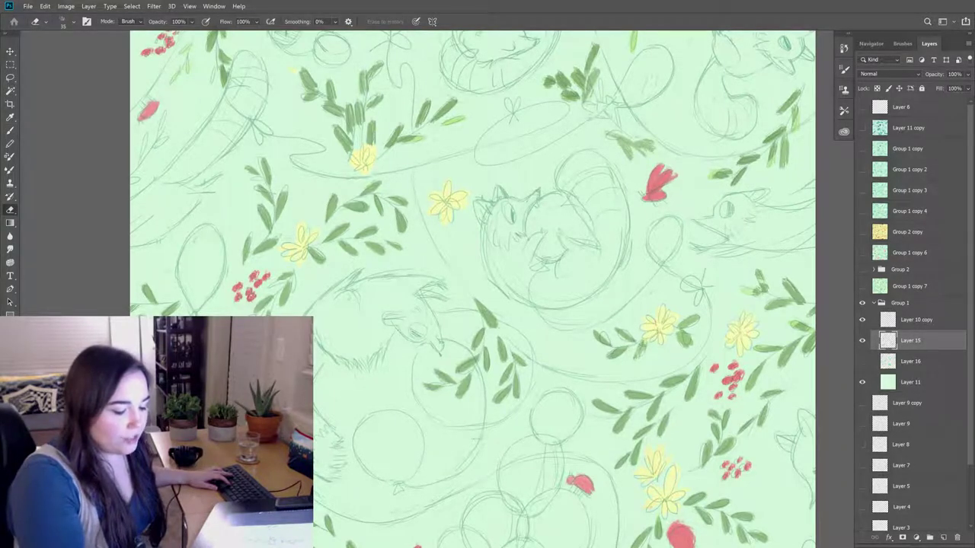
{"action": "key", "text": "b"}
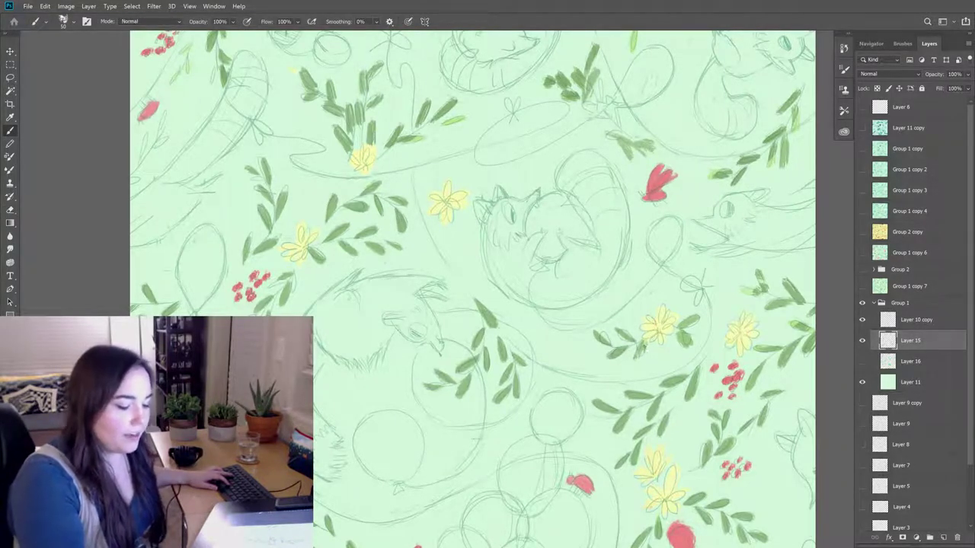
{"action": "key", "text": "e"}
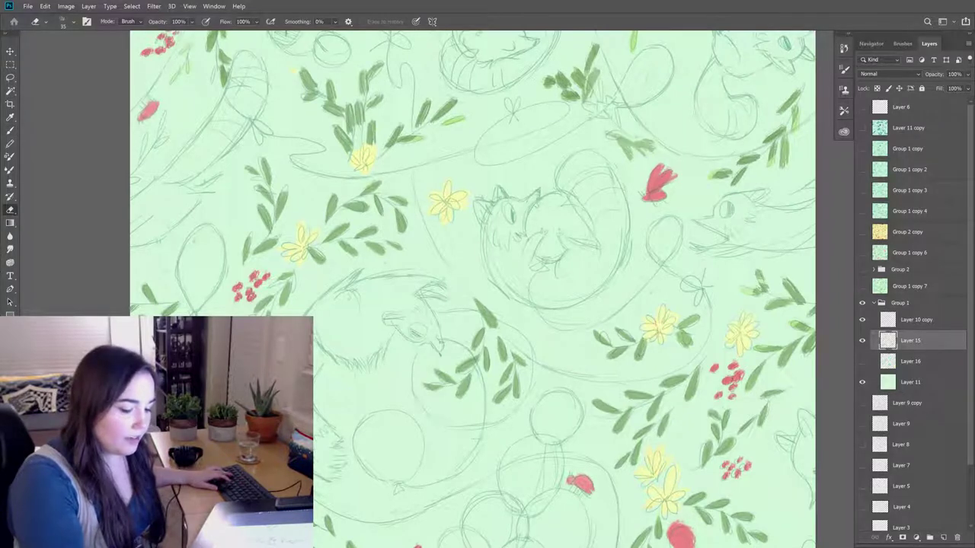
{"action": "key", "text": "b"}
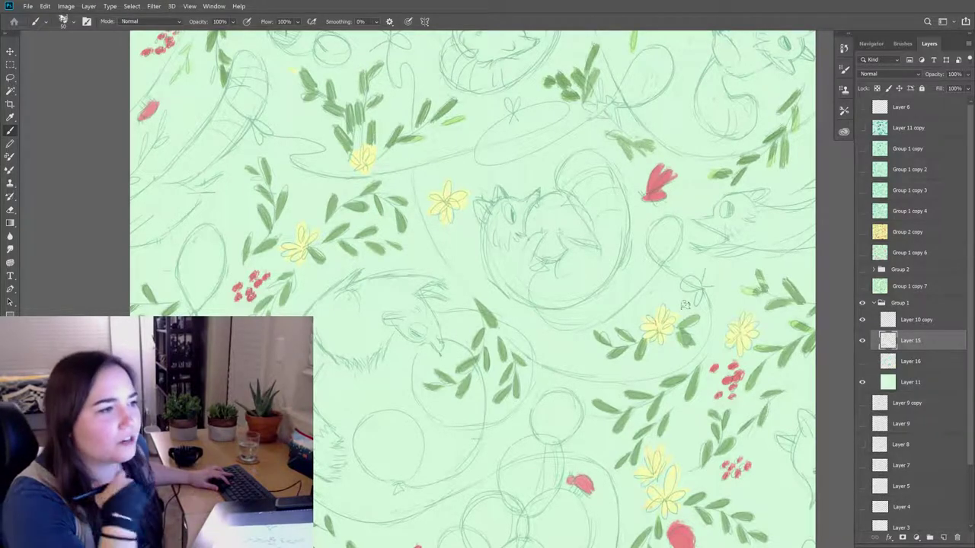
{"action": "key", "text": "e"}
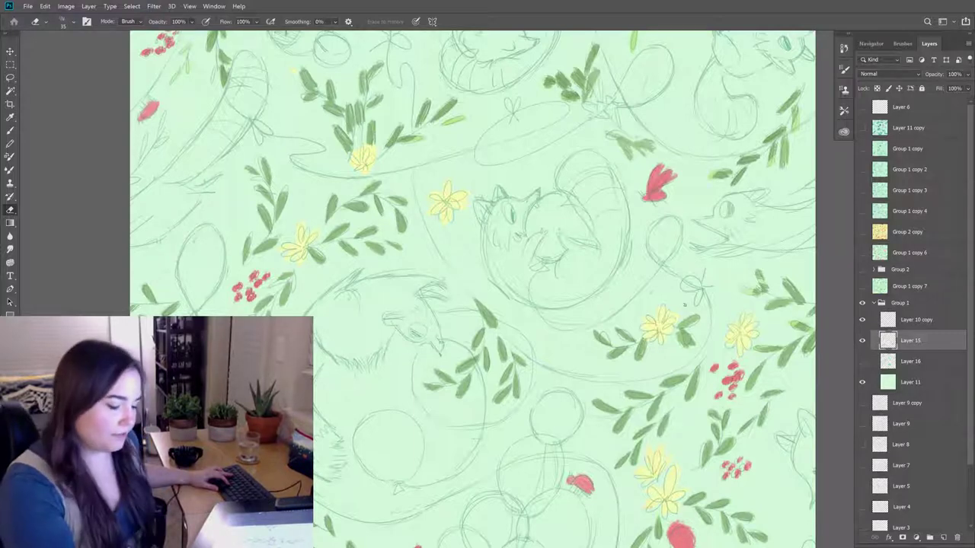
- Rub out small parts of a leaf on the right-edge sprig before repainting
{"action": "key", "text": "b"}
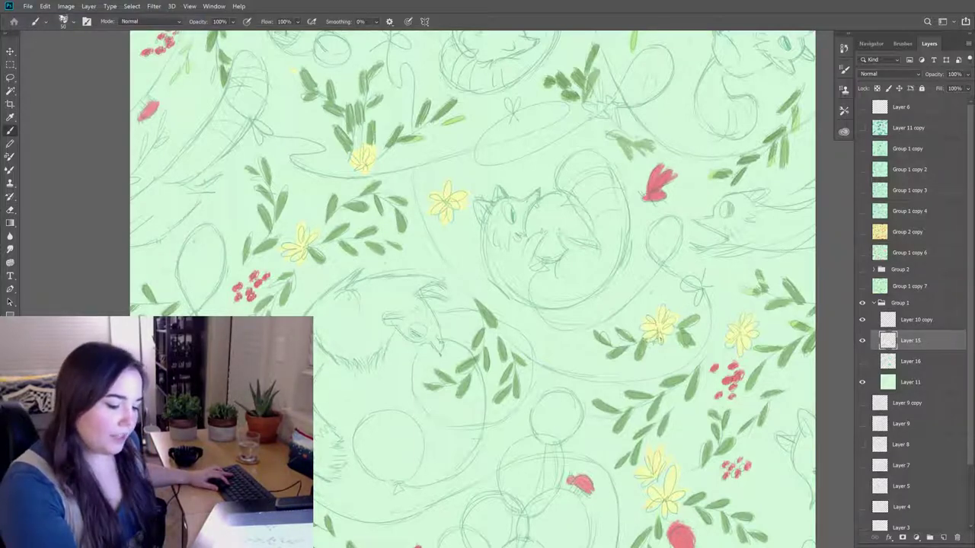
{"action": "key", "text": "e"}
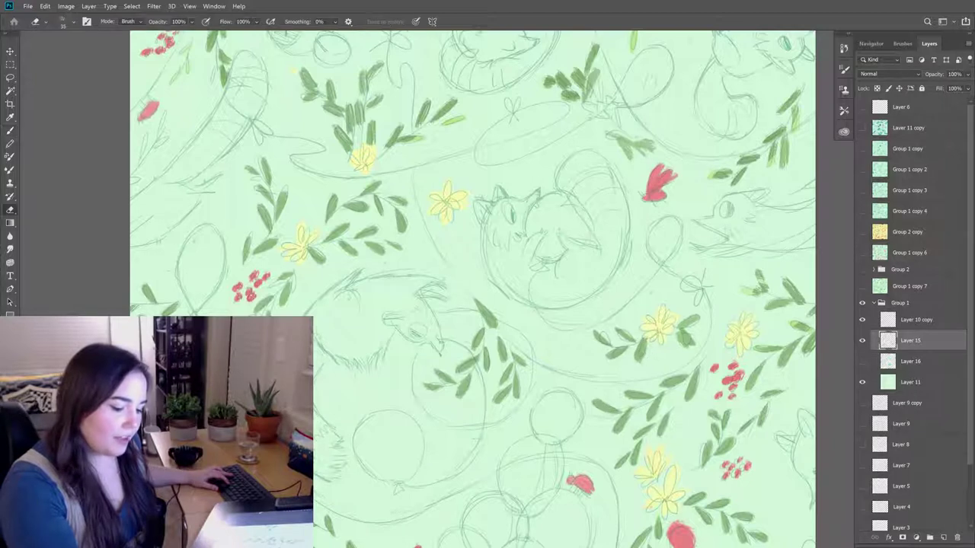
{"action": "mouse_move", "coordinate": [697, 337]}
{"action": "left_mouse_down"}
{"action": "mouse_move", "coordinate": [678, 339]}
{"action": "mouse_move", "coordinate": [686, 347]}
{"action": "mouse_move", "coordinate": [689, 333]}
{"action": "left_mouse_up"}
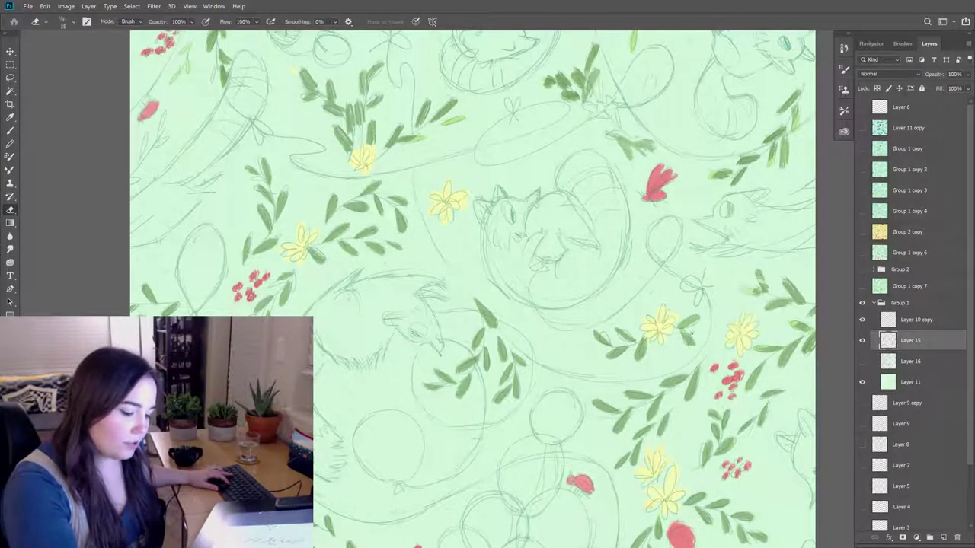
{"action": "key", "text": "b"}
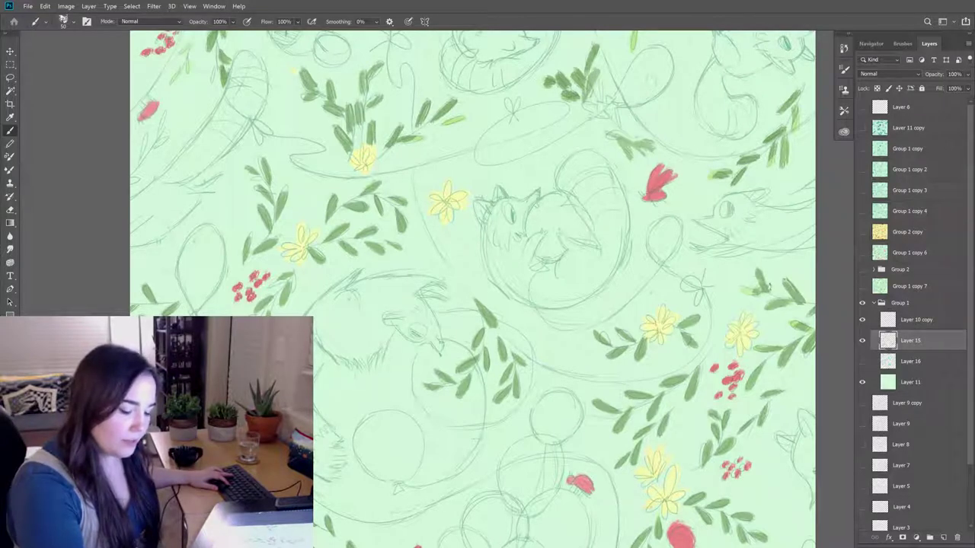
- Add and trim new green leaves on the sprigs along the right edge, alternating Brush and Eraser
{"action": "key", "text": "e"}
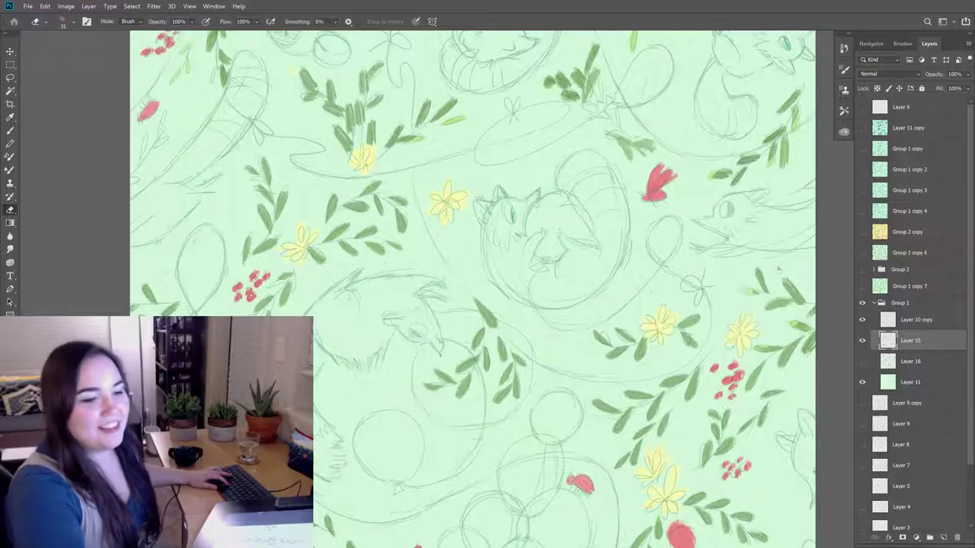
{"action": "key", "text": "b"}
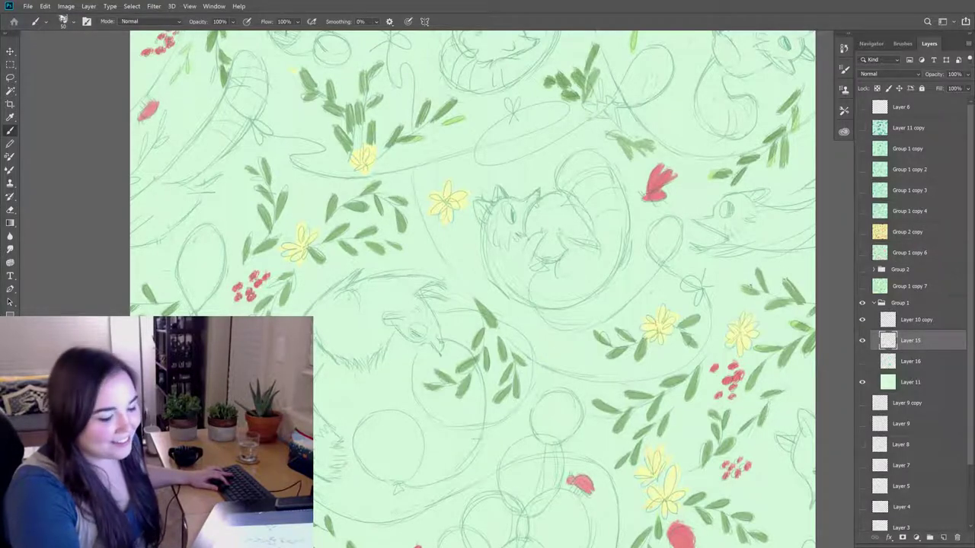
{"action": "key", "text": "e"}
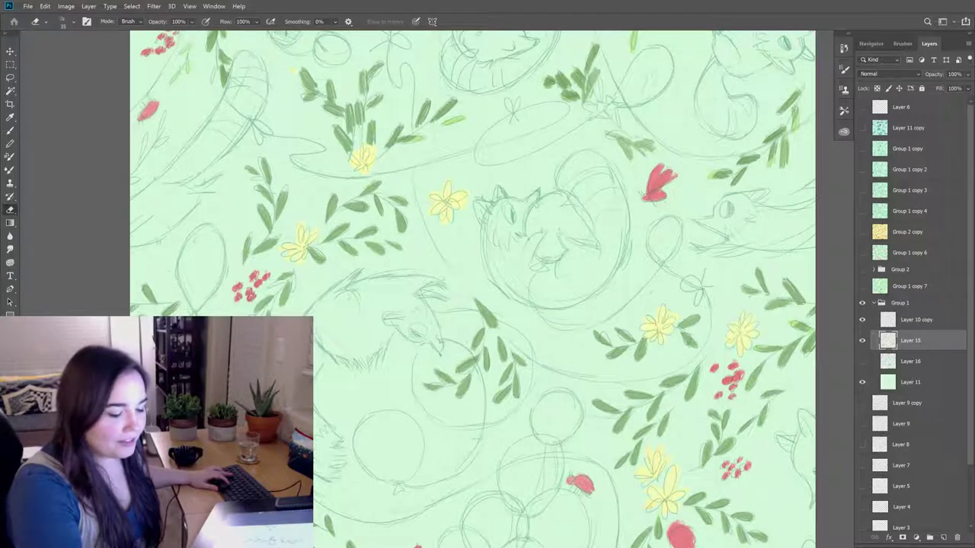
{"action": "key", "text": "b"}
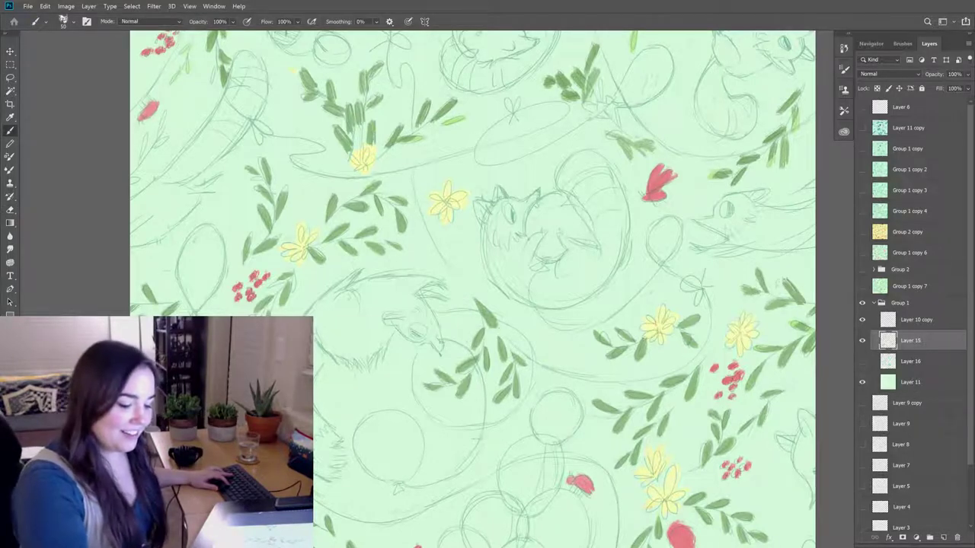
{"action": "key", "text": "e"}
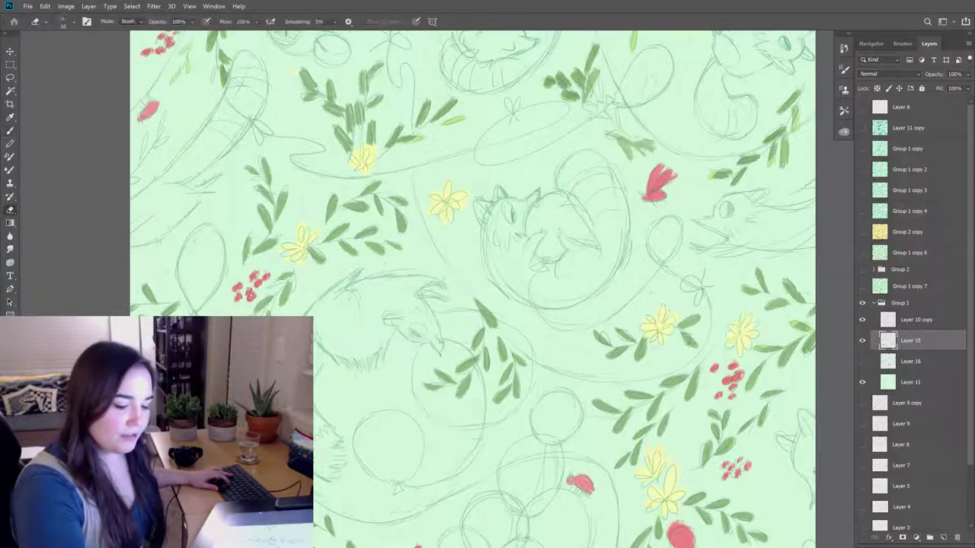
{"action": "key", "text": "b"}
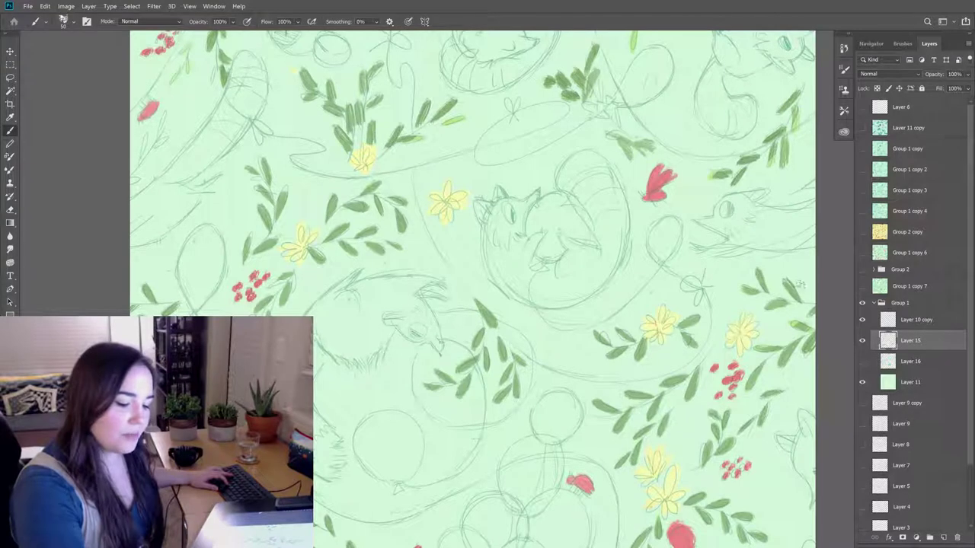
{"action": "key", "text": "e"}
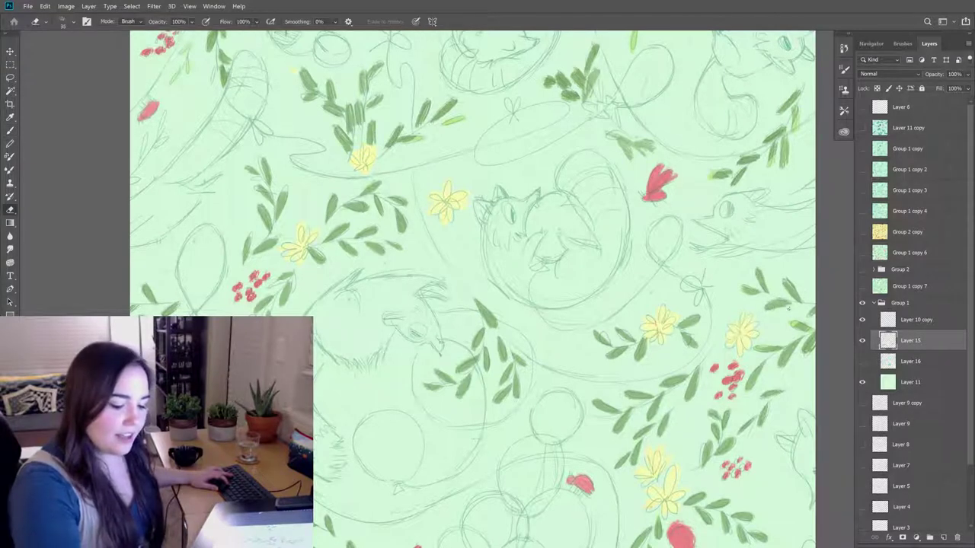
{"action": "key", "text": "b"}
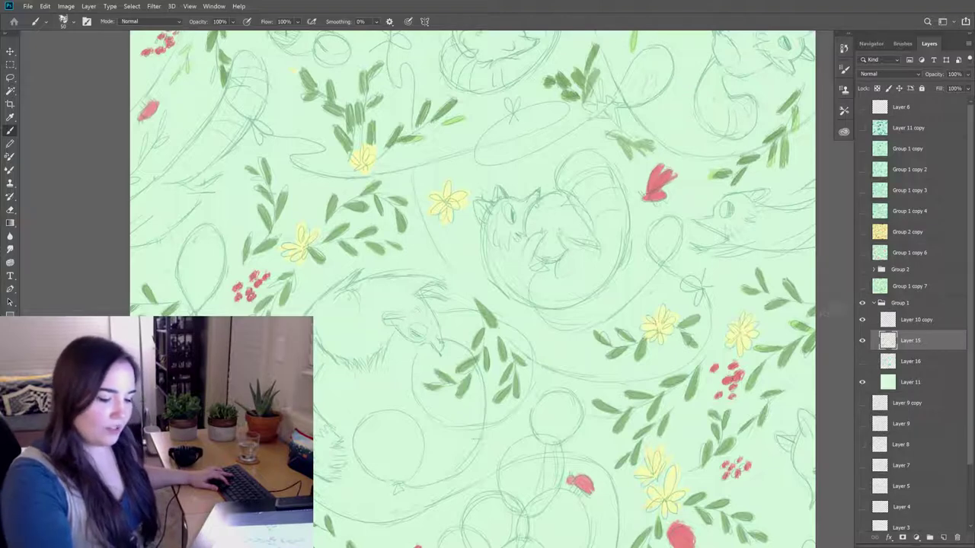
{"action": "key", "text": "e"}
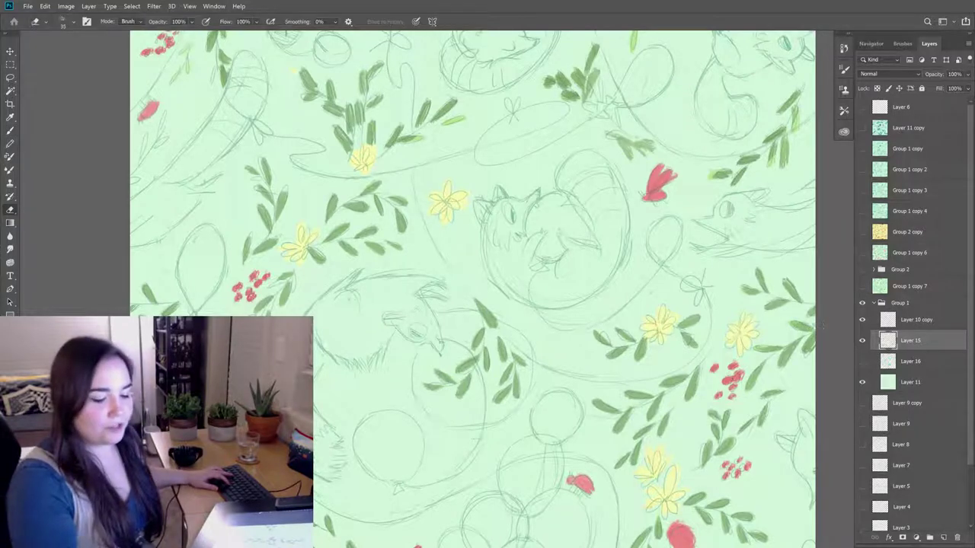
{"action": "key", "text": "b"}
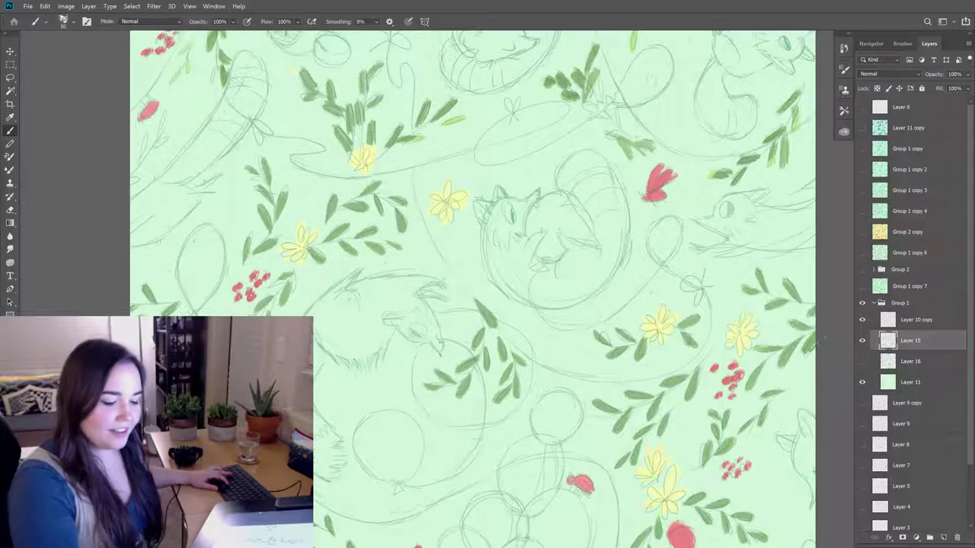
{"action": "key", "text": "e"}
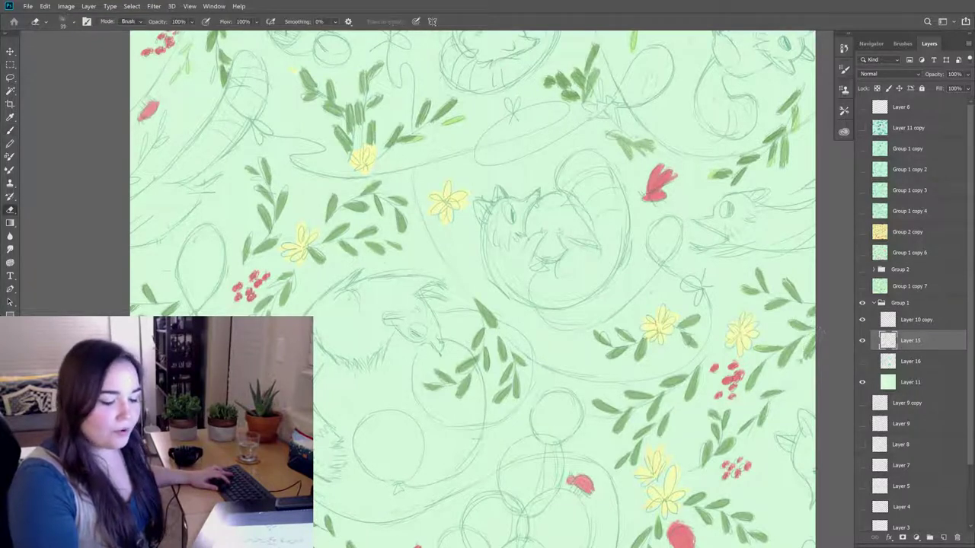
{"action": "key", "text": "b"}
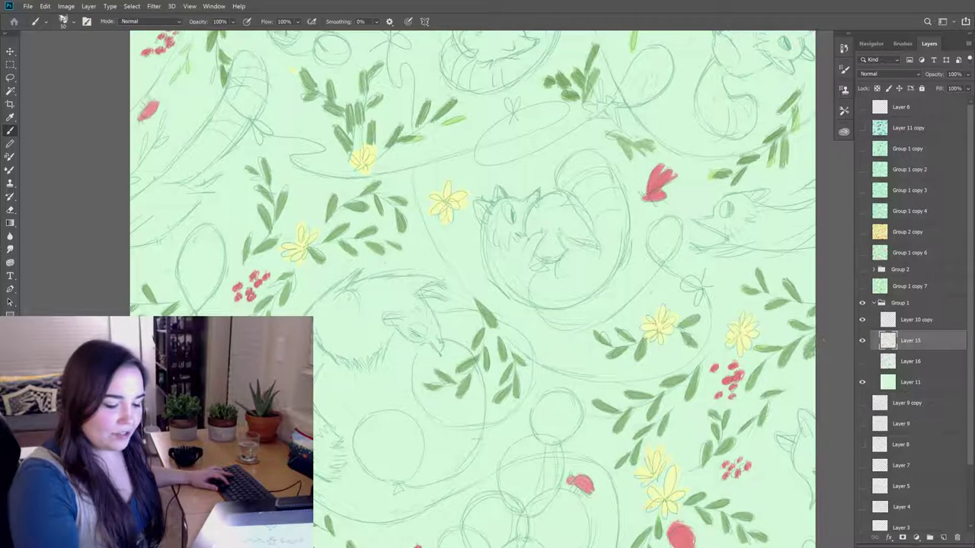
{"action": "key", "text": "e"}
{"action": "key", "text": "b"}
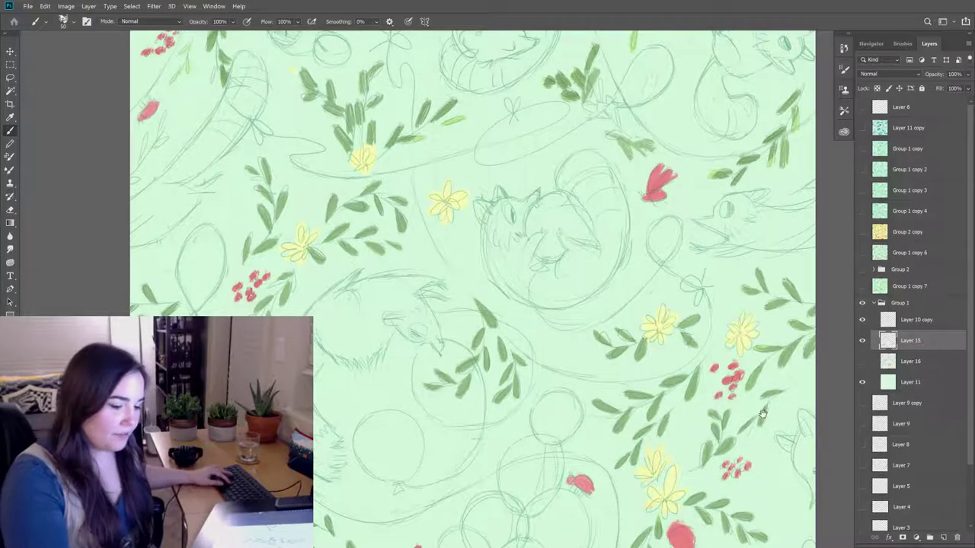
- Scroll to the top-right edge and paint dark green leaves on the upper-right sprig
{"action": "scroll", "coordinate": [761, 412], "scroll_direction": "up", "scroll_amount": 3}
{"action": "scroll", "coordinate": [762, 412], "scroll_direction": "right", "scroll_amount": 2}
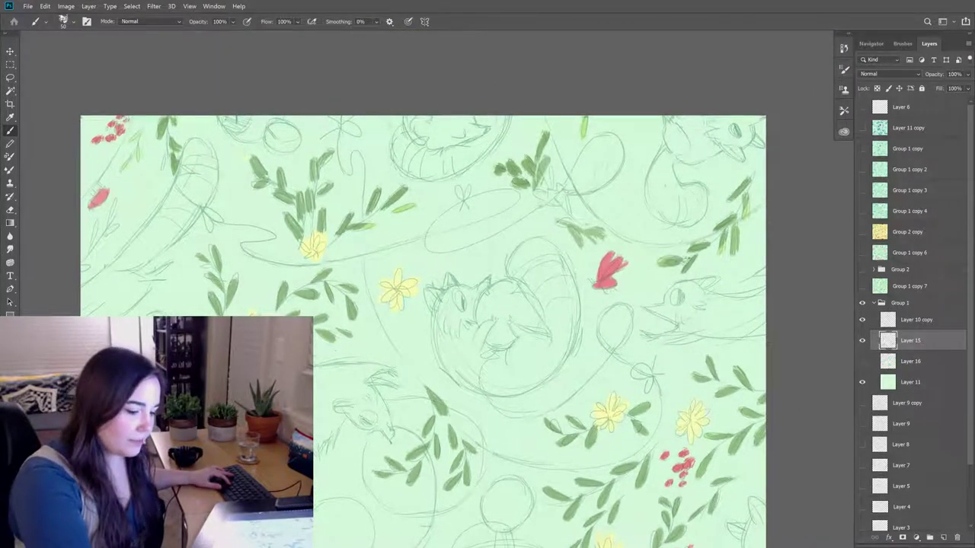
{"action": "key", "text": "e"}
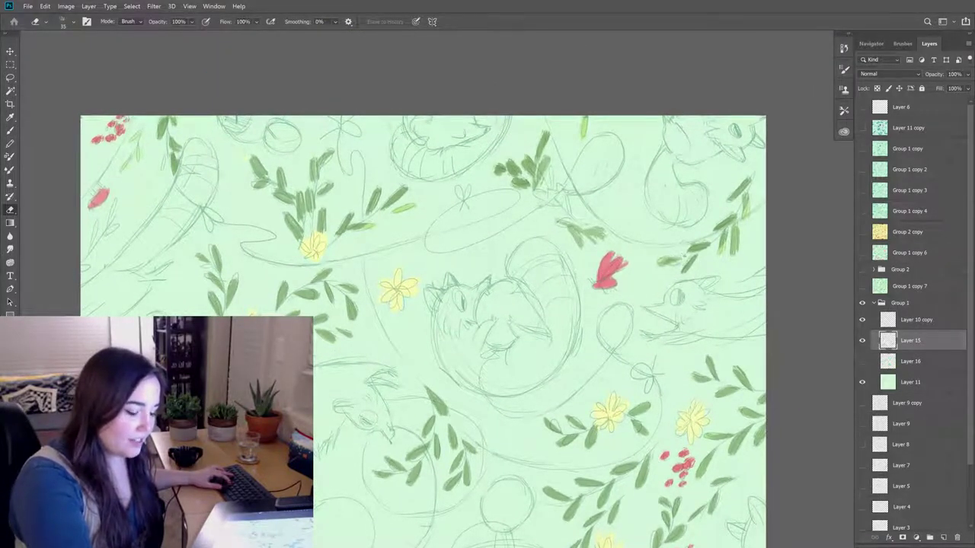
{"action": "key", "text": "b"}
{"action": "key", "text": "e"}
{"action": "key", "text": "b"}
{"action": "key", "text": "e"}
{"action": "key", "text": "b"}
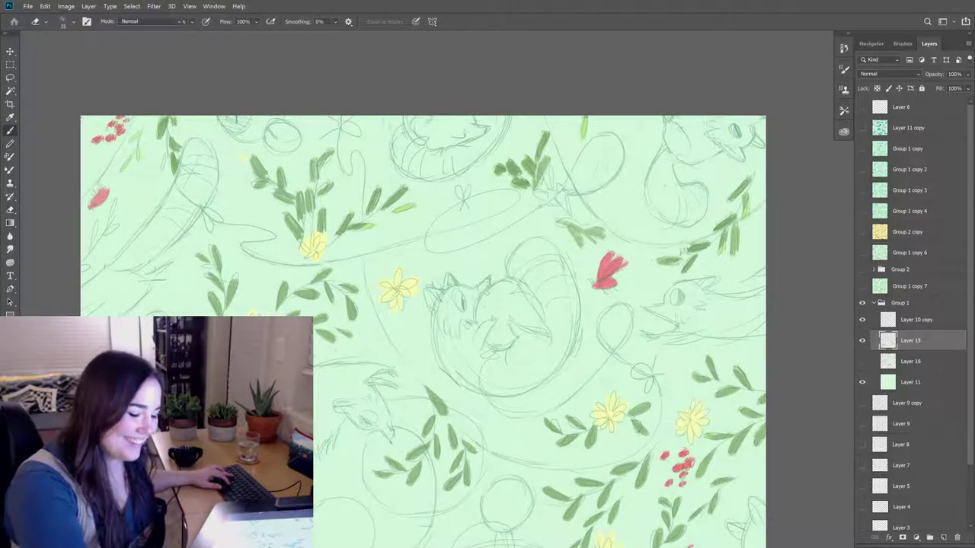
{"action": "key", "text": "e"}
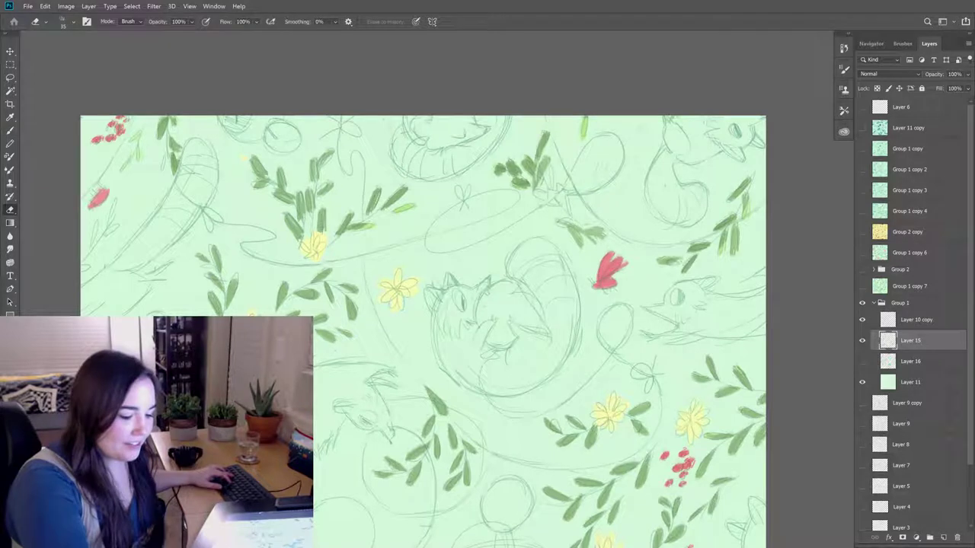
{"action": "key", "text": "b"}
{"action": "key", "text": "e"}
{"action": "key", "text": "b"}
{"action": "left_click_drag", "start_coordinate": [684, 249], "coordinate": [711, 242]}
- Trim the edges of the new dark leaves with the Eraser
{"action": "key", "text": "e"}
{"action": "key", "text": "b"}
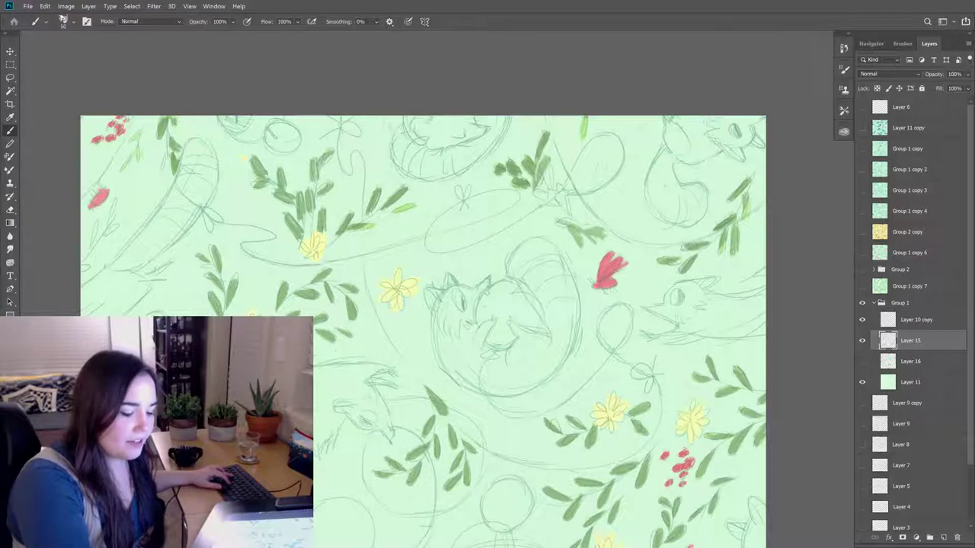
{"action": "key", "text": "e"}
{"action": "mouse_move", "coordinate": [725, 236]}
{"action": "left_mouse_down"}
{"action": "mouse_move", "coordinate": [741, 227]}
{"action": "mouse_move", "coordinate": [733, 220]}
{"action": "mouse_move", "coordinate": [725, 228]}
{"action": "mouse_move", "coordinate": [740, 203]}
{"action": "left_mouse_up"}
{"action": "key", "text": "b"}
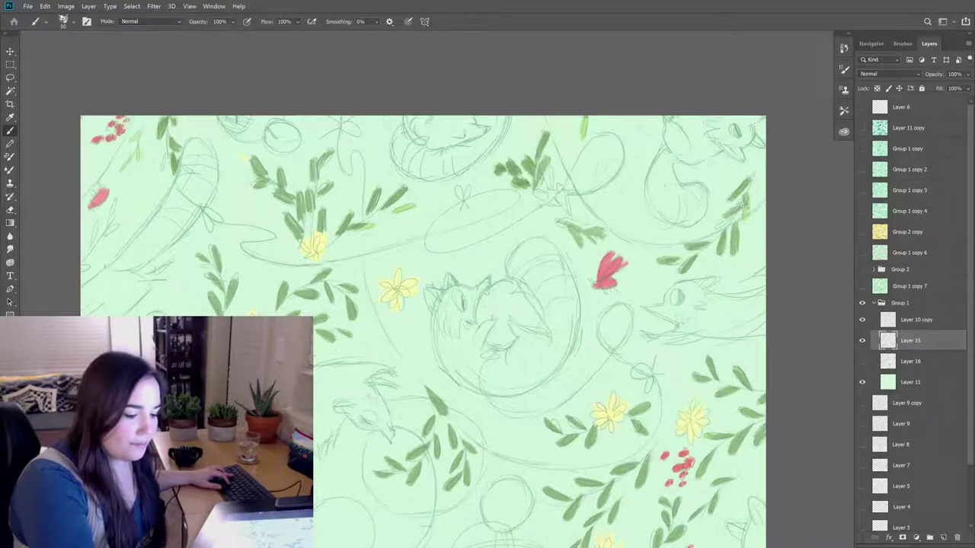
{"action": "key", "text": "e"}
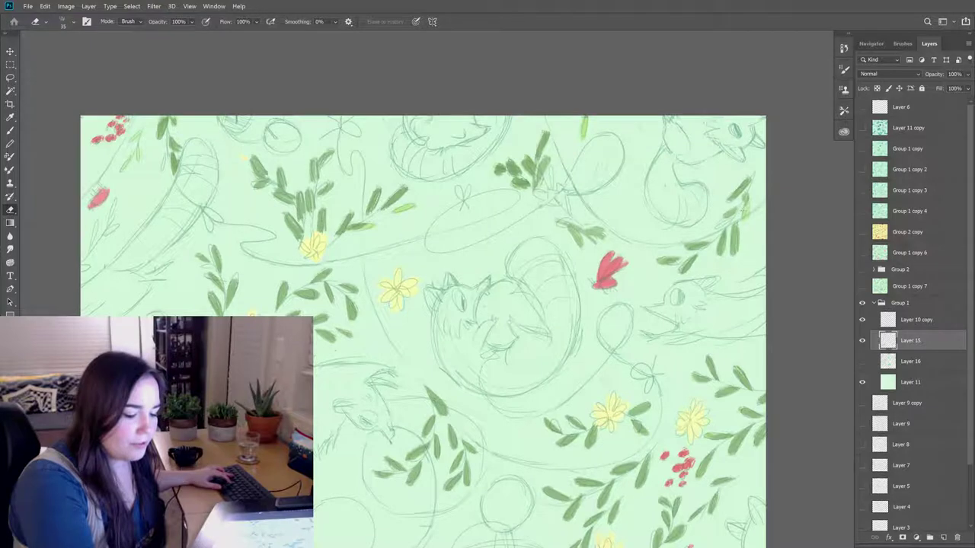
{"action": "key", "text": "b"}
{"action": "key", "text": "e"}
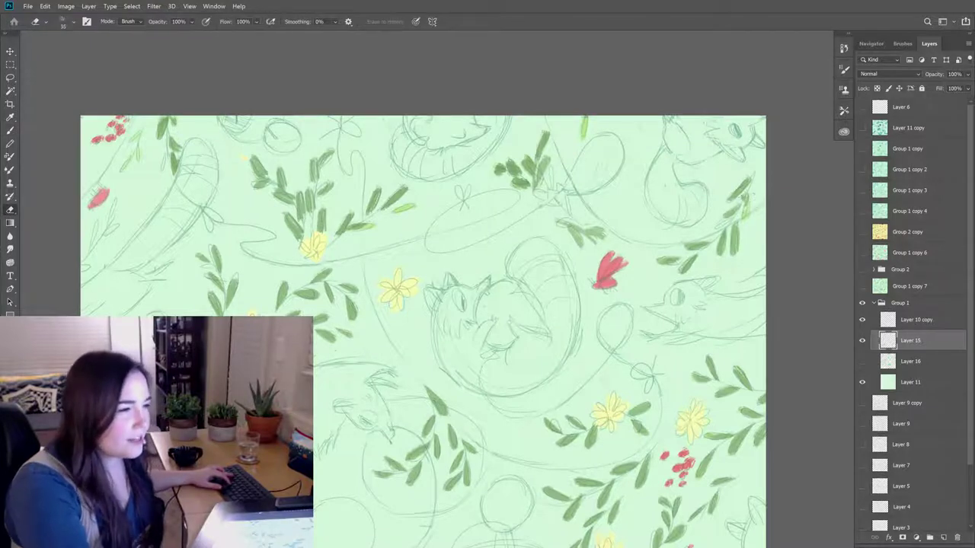
{"action": "left_click_drag", "start_coordinate": [731, 200], "coordinate": [739, 203]}
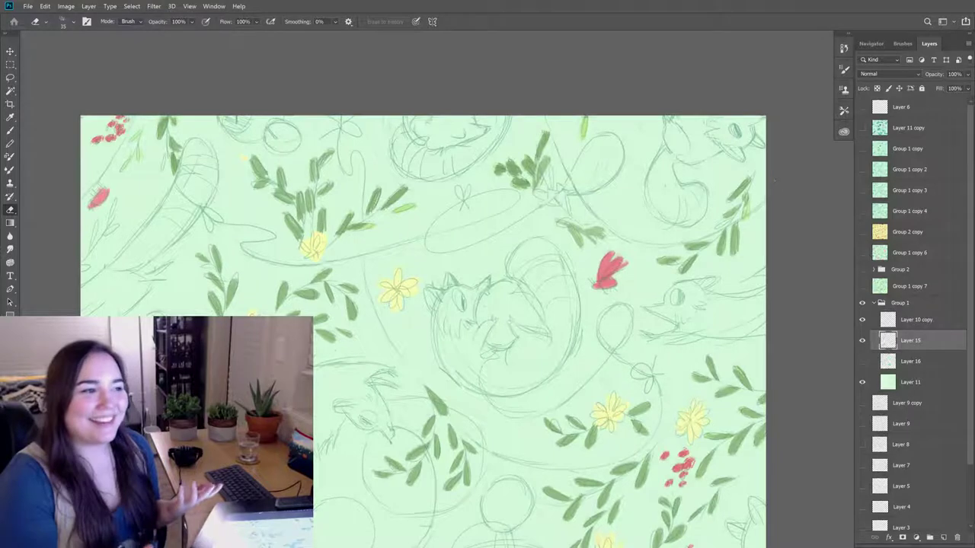
- Erase part of the leaf strokes on the upper-right sprig
{"action": "key", "text": "b"}
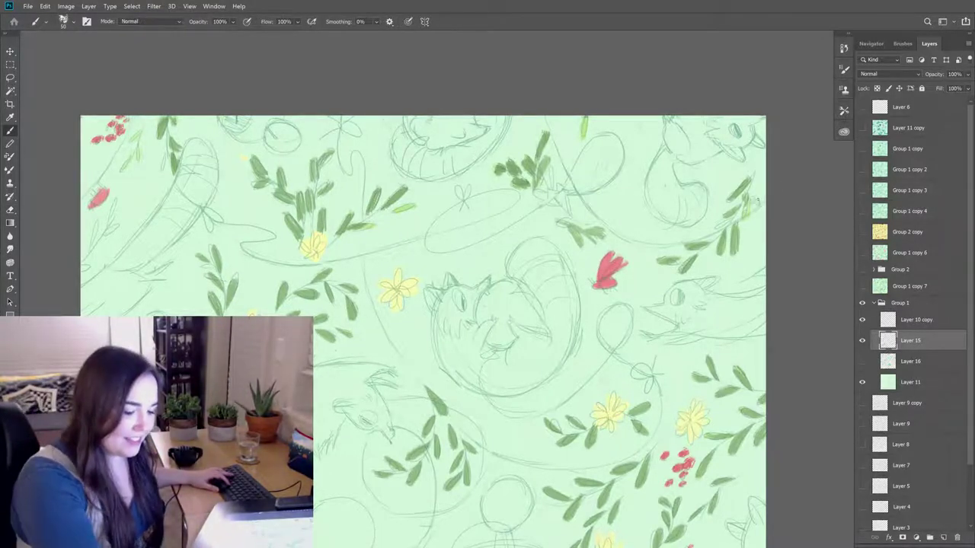
{"action": "key", "text": "e"}
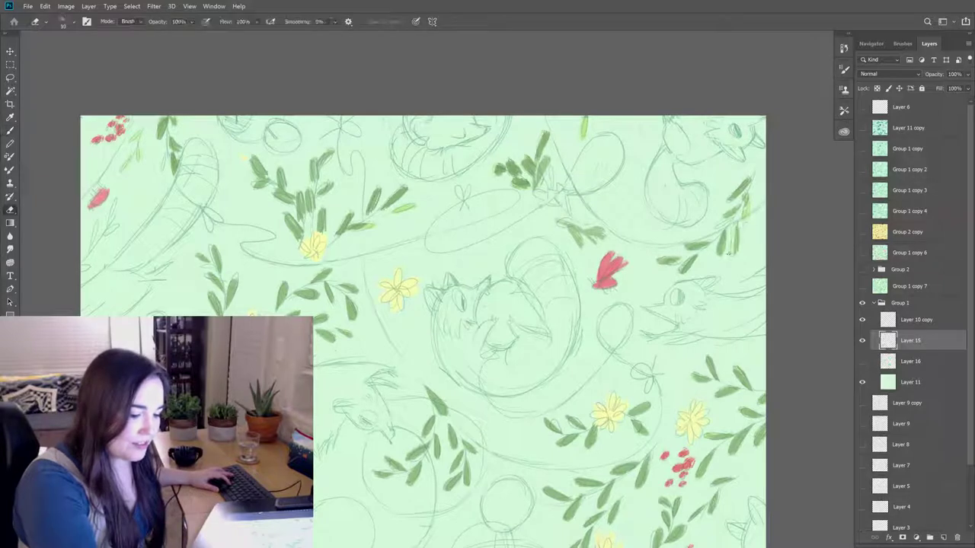
{"action": "key", "text": "b"}
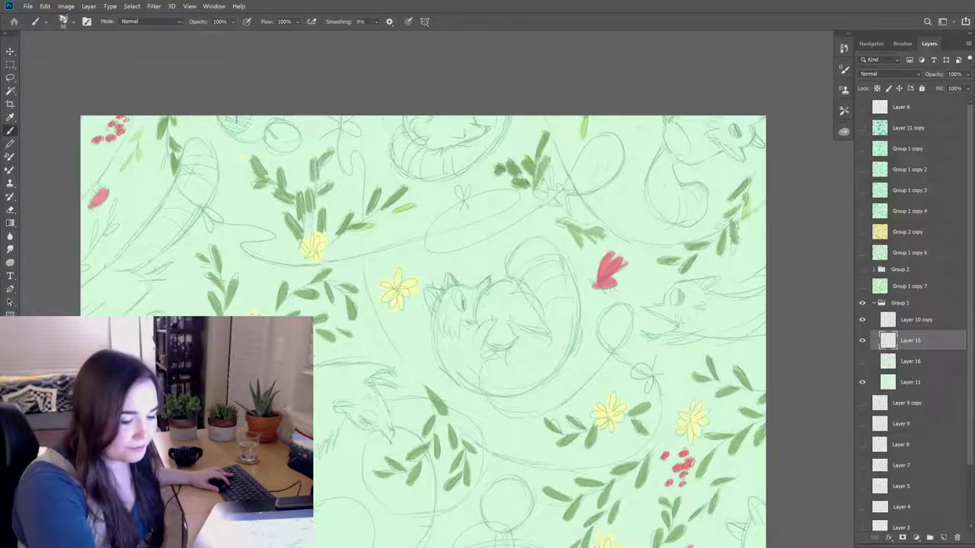
{"action": "key", "text": "e"}
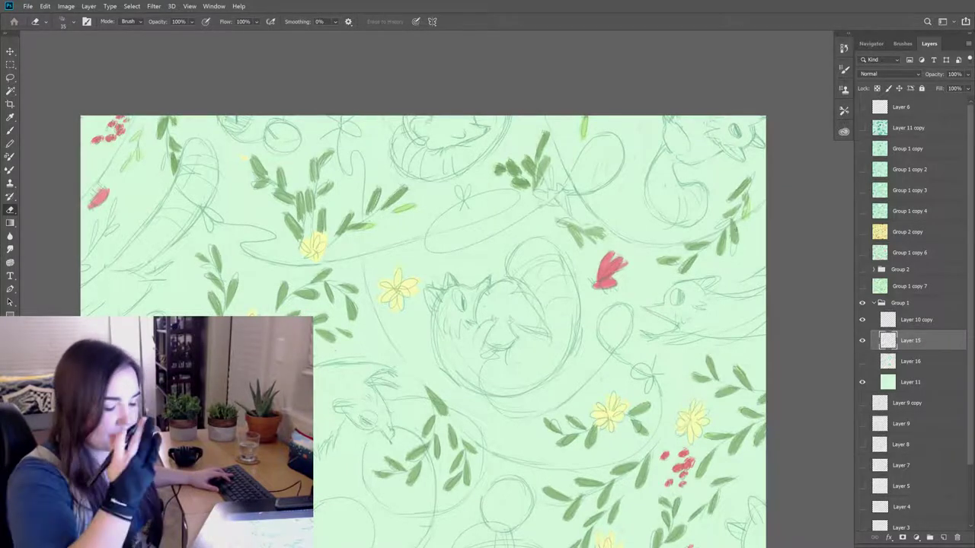
{"action": "key", "text": "b"}
{"action": "key", "text": "e"}
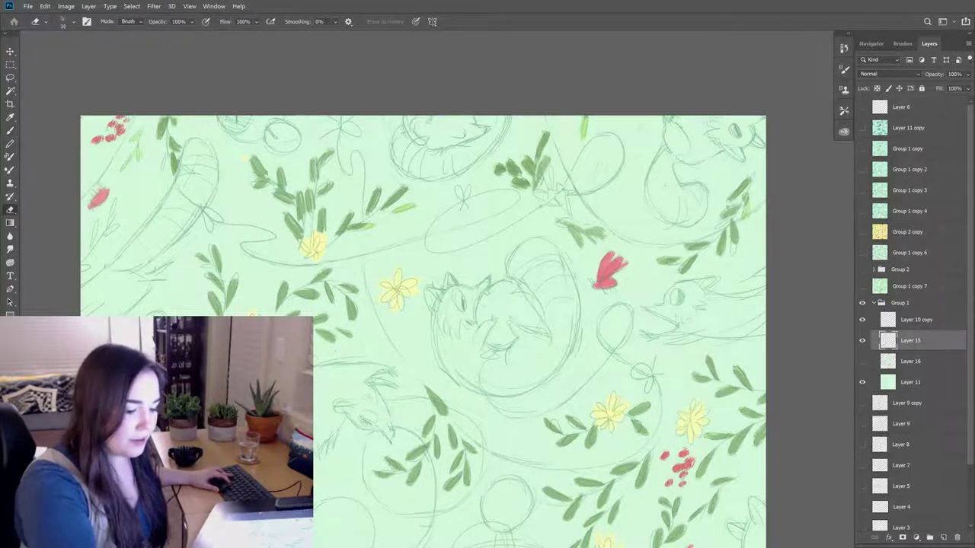
{"action": "key", "text": "b"}
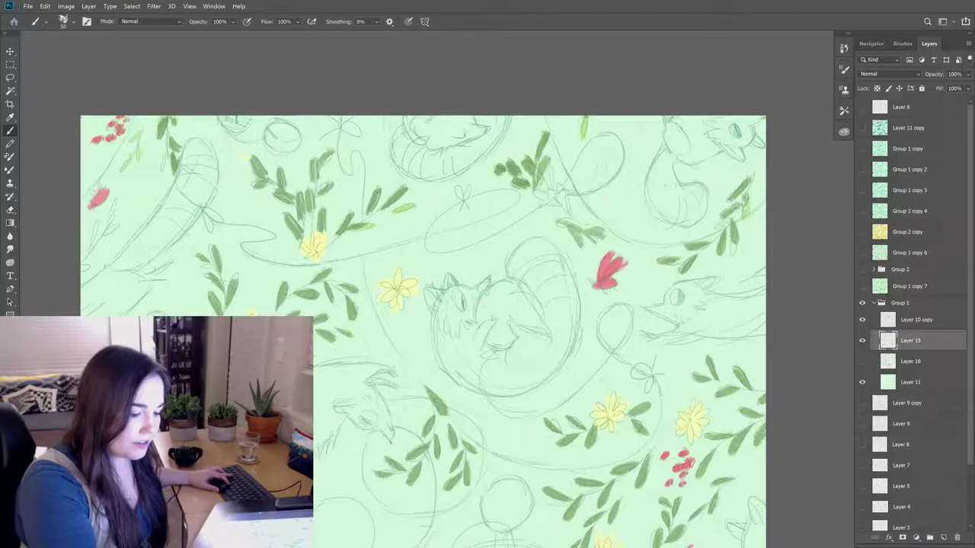
{"action": "key", "text": "e"}
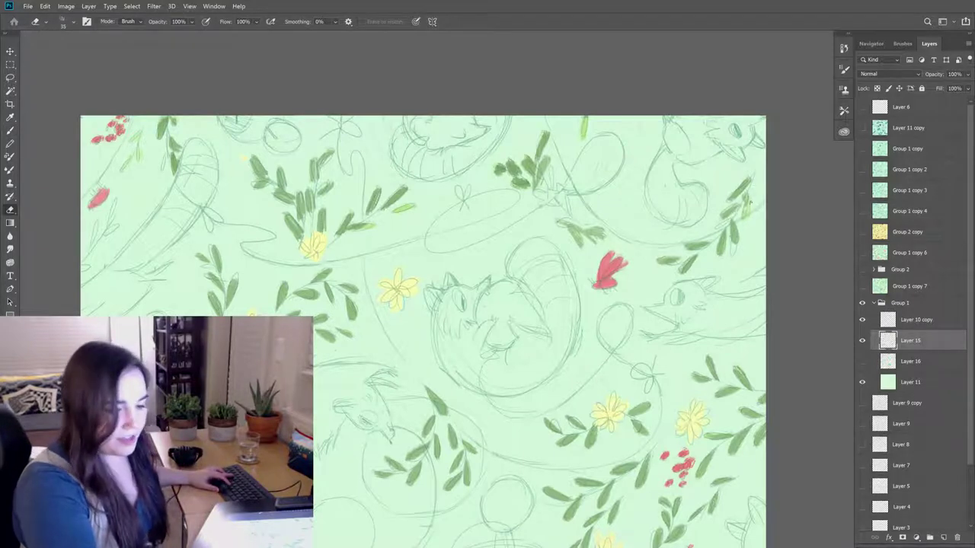
{"action": "key", "text": "b"}
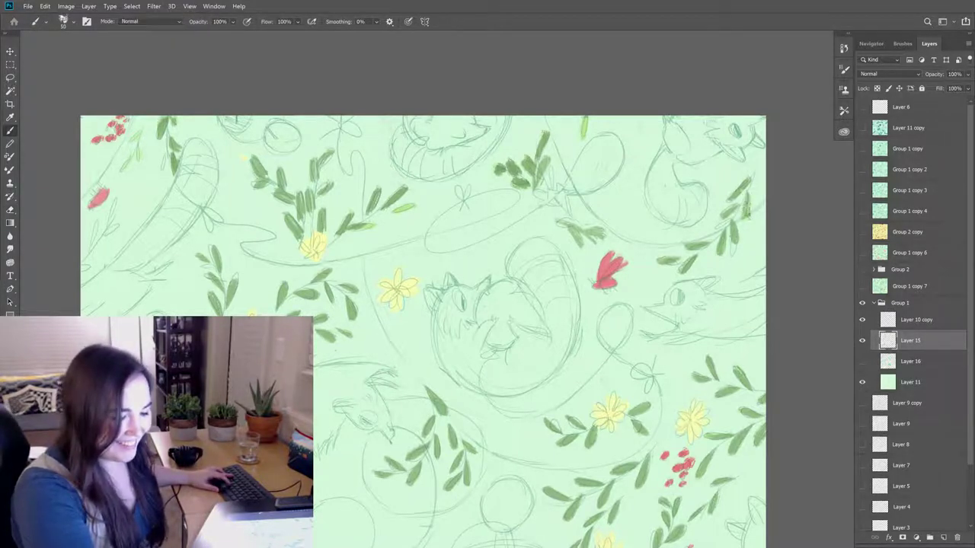
{"action": "key", "text": "e"}
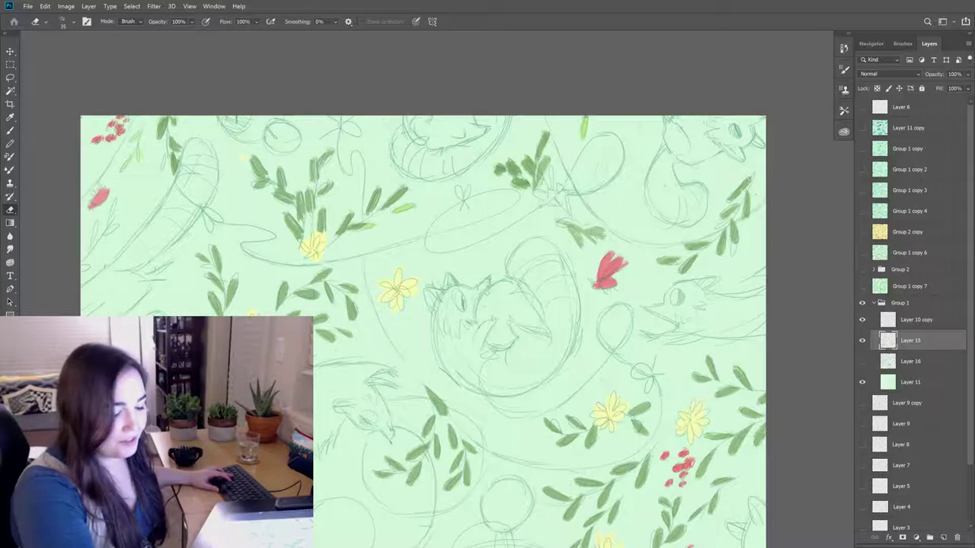
{"action": "key", "text": "b"}
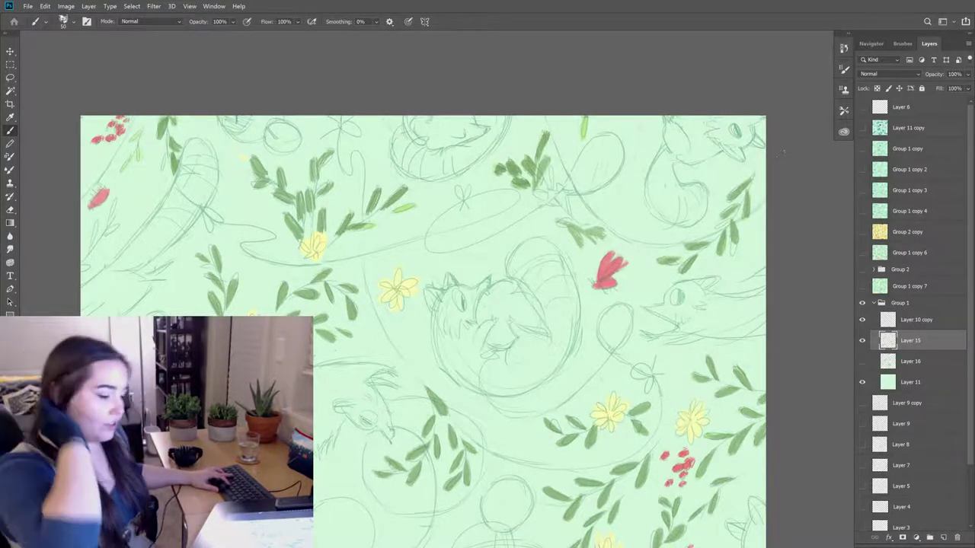
{"action": "key", "text": "e"}
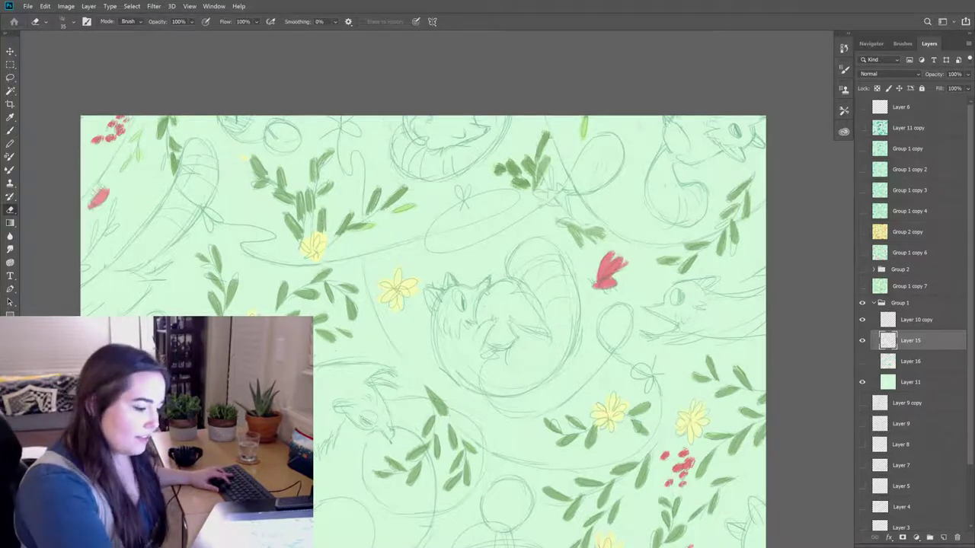
{"action": "mouse_move", "coordinate": [542, 186]}
{"action": "left_mouse_down"}
{"action": "mouse_move", "coordinate": [550, 156]}
{"action": "mouse_move", "coordinate": [542, 181]}
{"action": "mouse_move", "coordinate": [525, 157]}
{"action": "mouse_move", "coordinate": [536, 180]}
{"action": "left_mouse_up"}
- Paint a small new leaf stroke on the upper-right sprig
{"action": "key", "text": "b"}
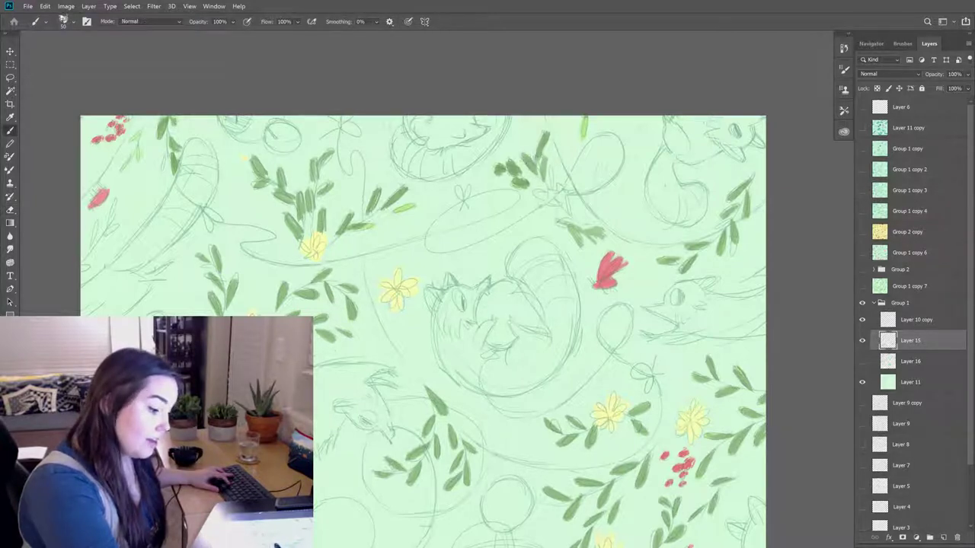
{"action": "left_click_drag", "start_coordinate": [535, 146], "coordinate": [539, 142]}
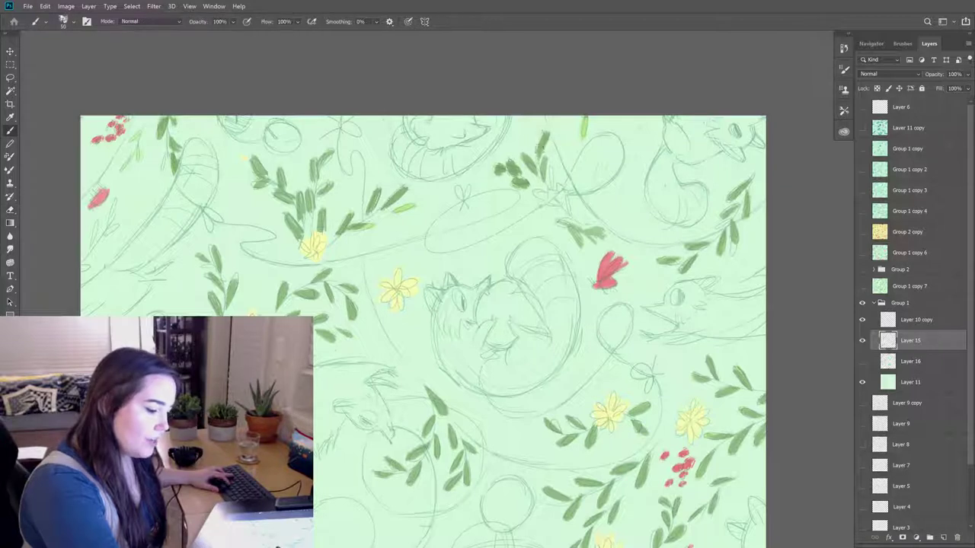
{"action": "key", "text": "e"}
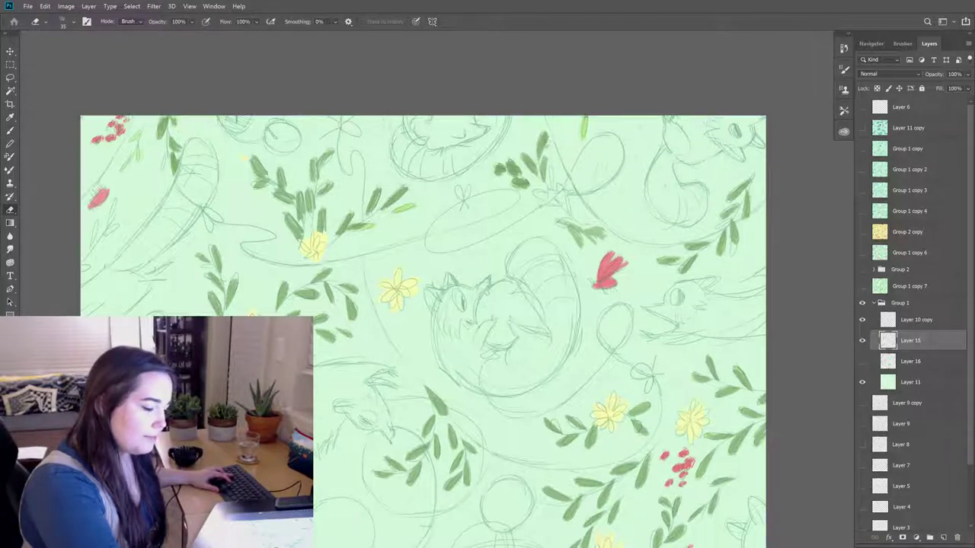
{"action": "key", "text": "b"}
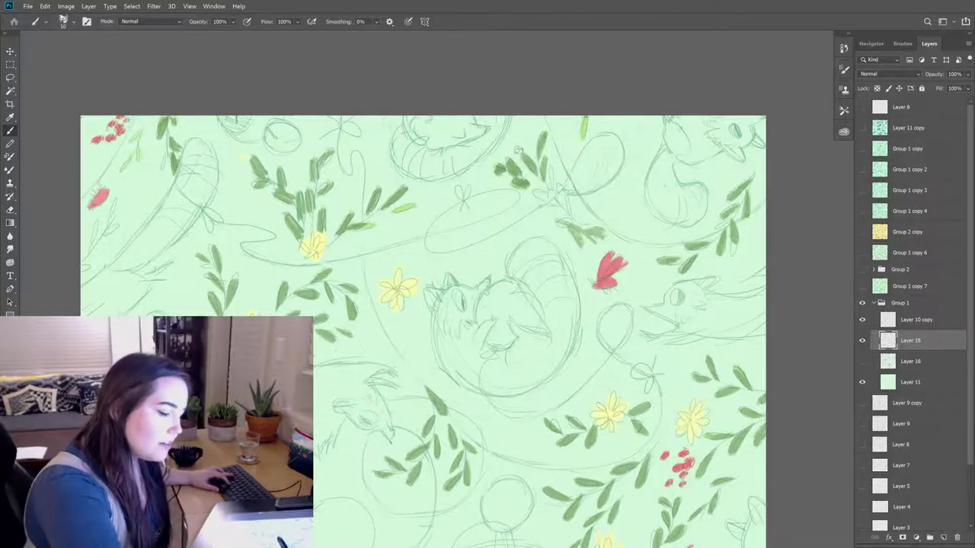
{"action": "key", "text": "e"}
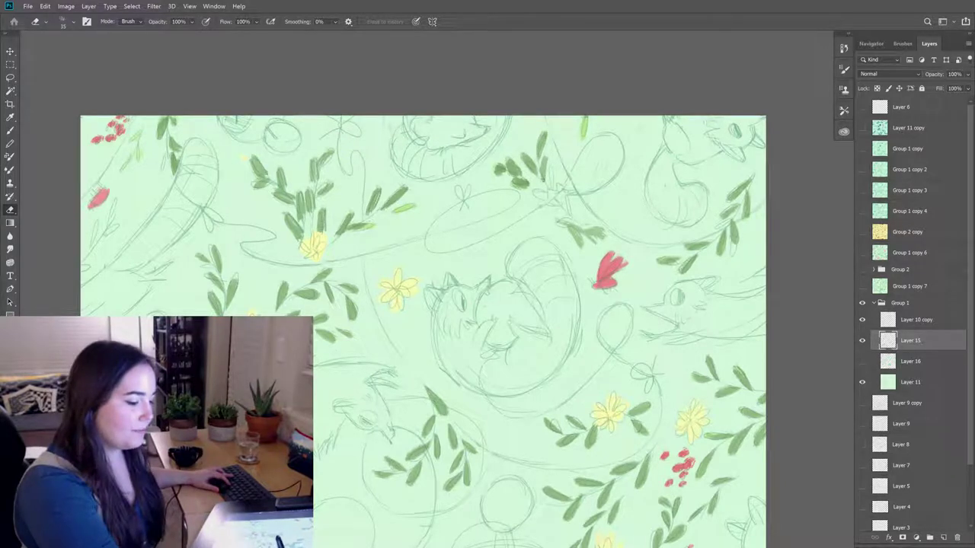
- Erase the rough leaf edges and the dark leaf on the upper-middle sprig
{"action": "key", "text": "b"}
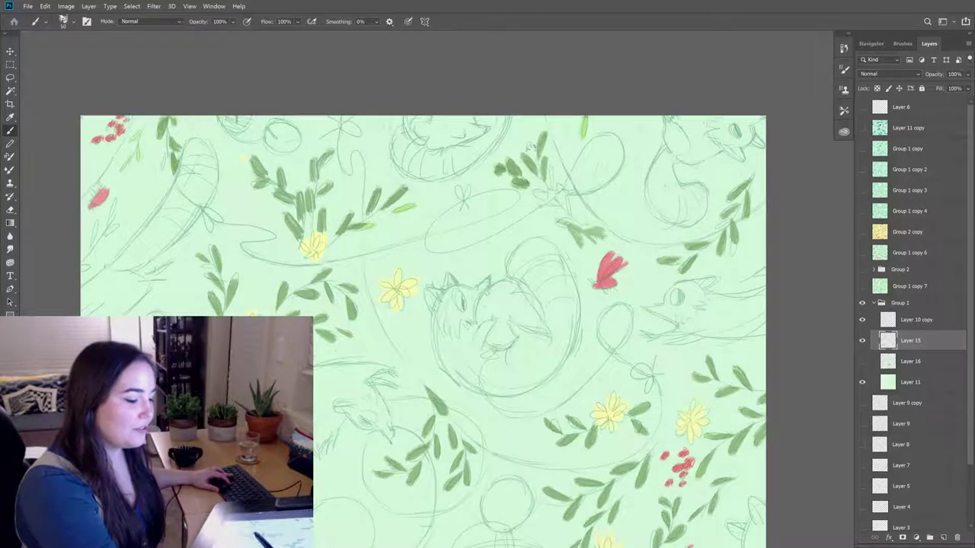
{"action": "key", "text": "e"}
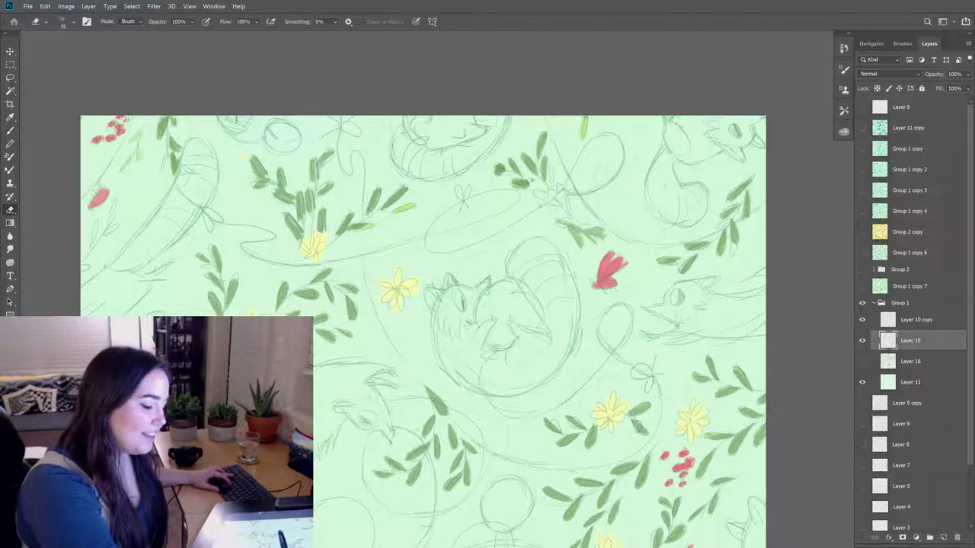
{"action": "mouse_move", "coordinate": [525, 178]}
{"action": "left_mouse_down"}
{"action": "mouse_move", "coordinate": [510, 187]}
{"action": "mouse_move", "coordinate": [538, 183]}
{"action": "left_mouse_up"}
{"action": "key", "text": "b"}
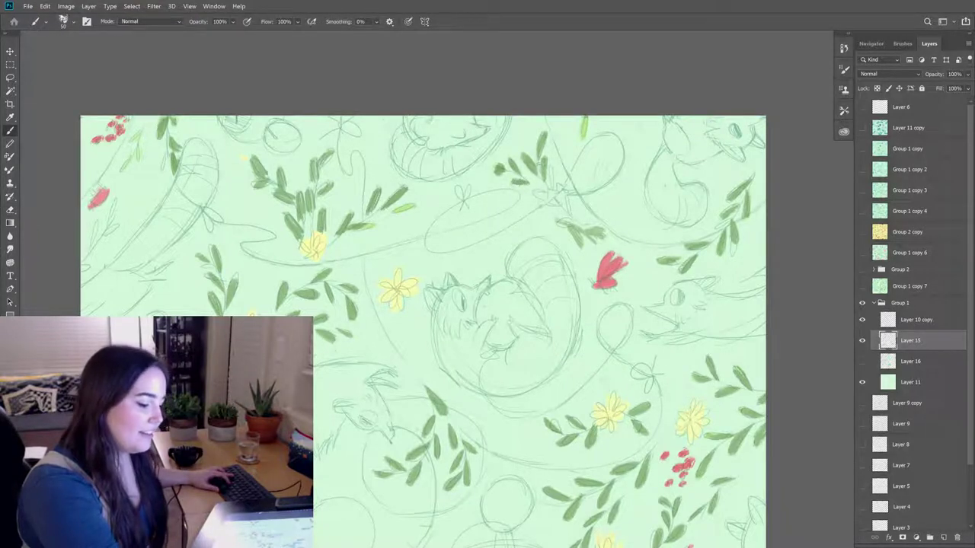
{"action": "key", "text": "e"}
{"action": "mouse_move", "coordinate": [503, 175]}
{"action": "left_mouse_down"}
{"action": "mouse_move", "coordinate": [491, 173]}
{"action": "mouse_move", "coordinate": [495, 166]}
{"action": "mouse_move", "coordinate": [507, 174]}
{"action": "left_mouse_up"}
- Alternate between Brush and Eraser to repaint the erased leaf on Layer 15
{"action": "key", "text": "b"}
{"action": "key", "text": "e"}
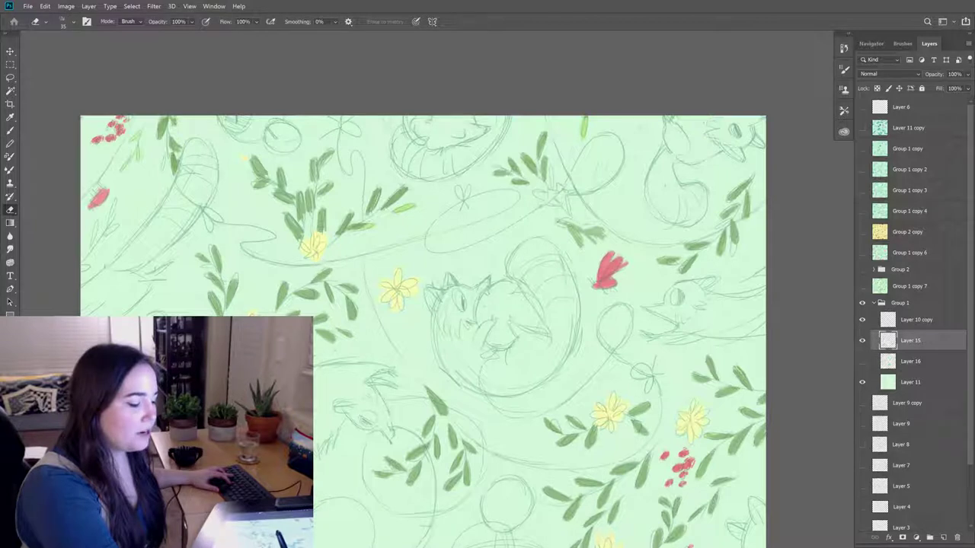
{"action": "key", "text": "b"}
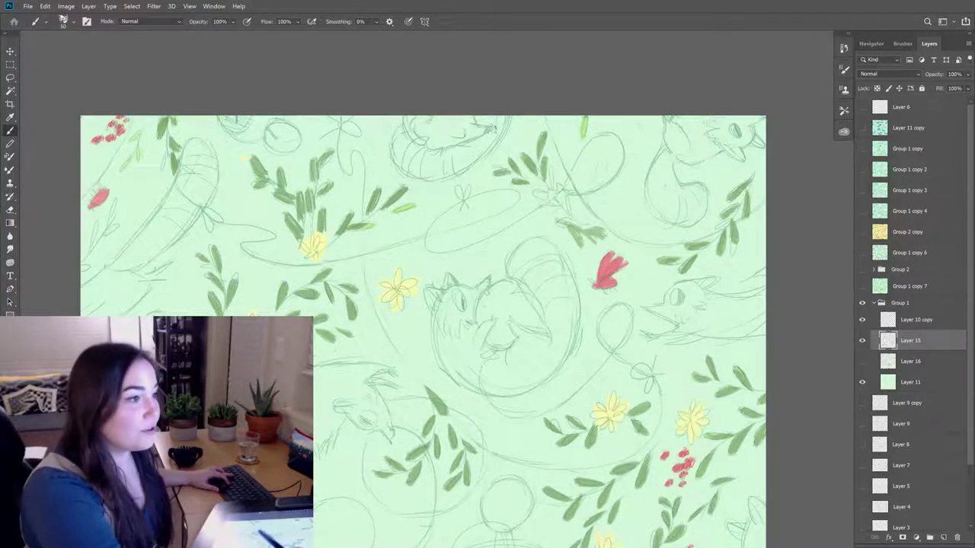
{"action": "key", "text": "e"}
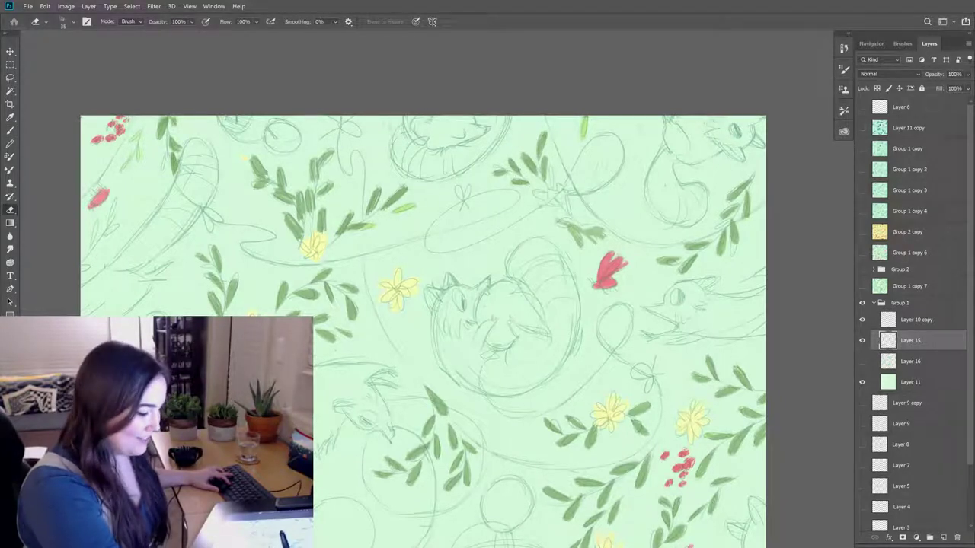
{"action": "key", "text": "b"}
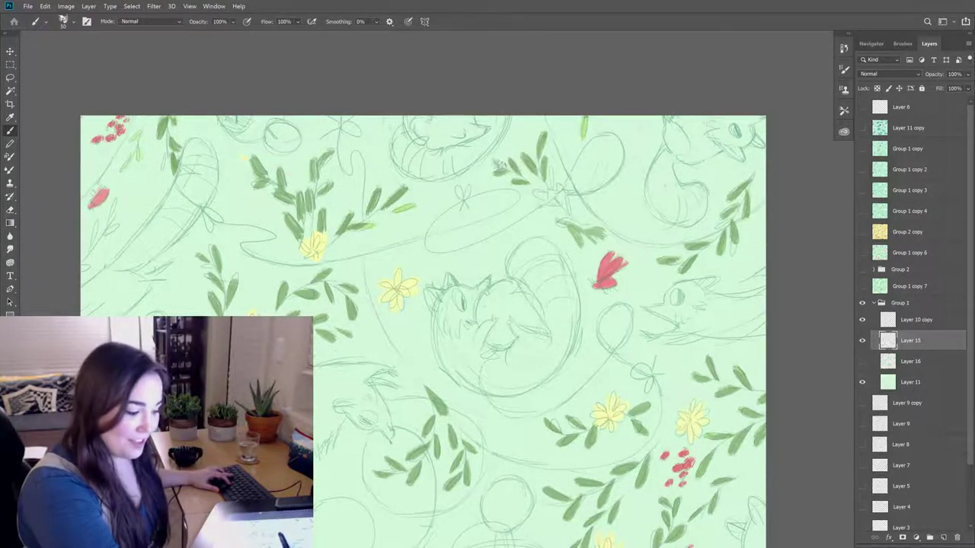
{"action": "key", "text": "e"}
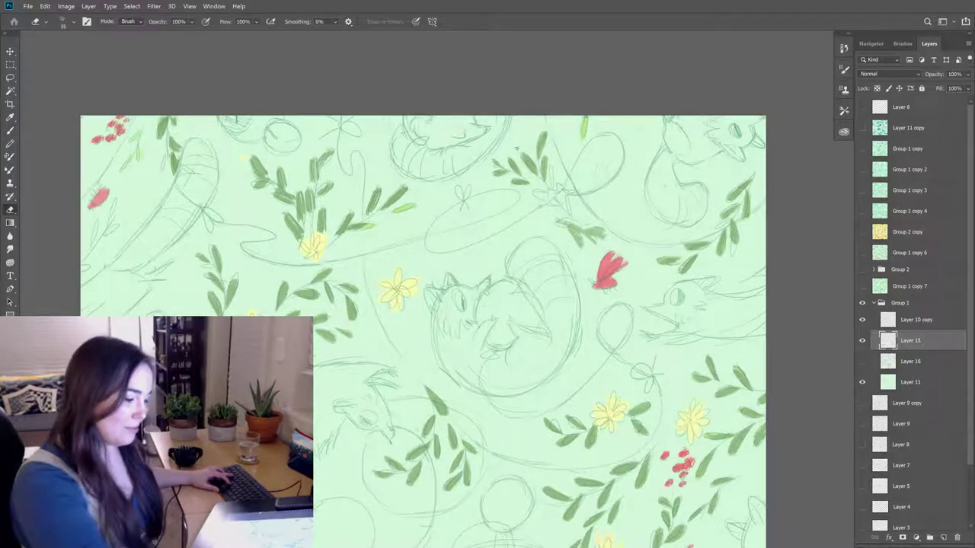
{"action": "key", "text": "b"}
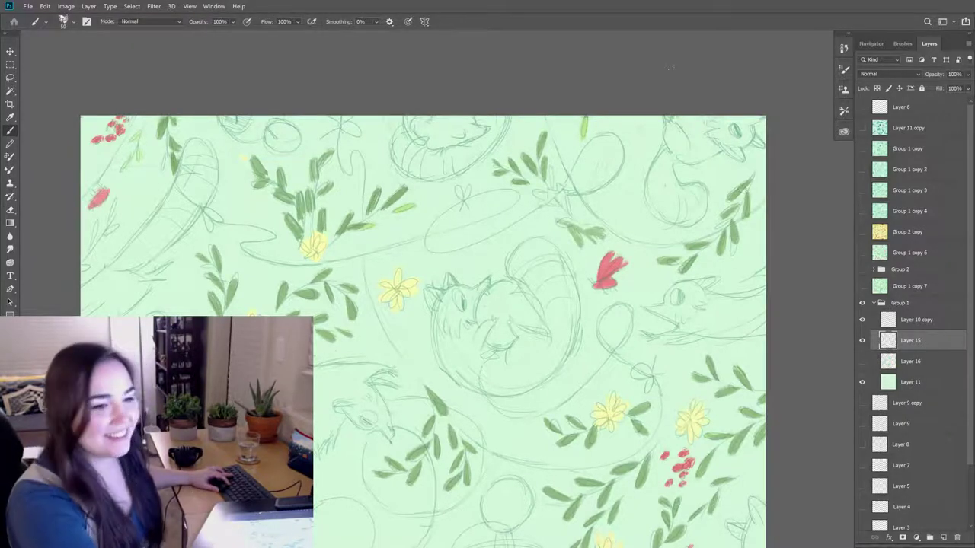
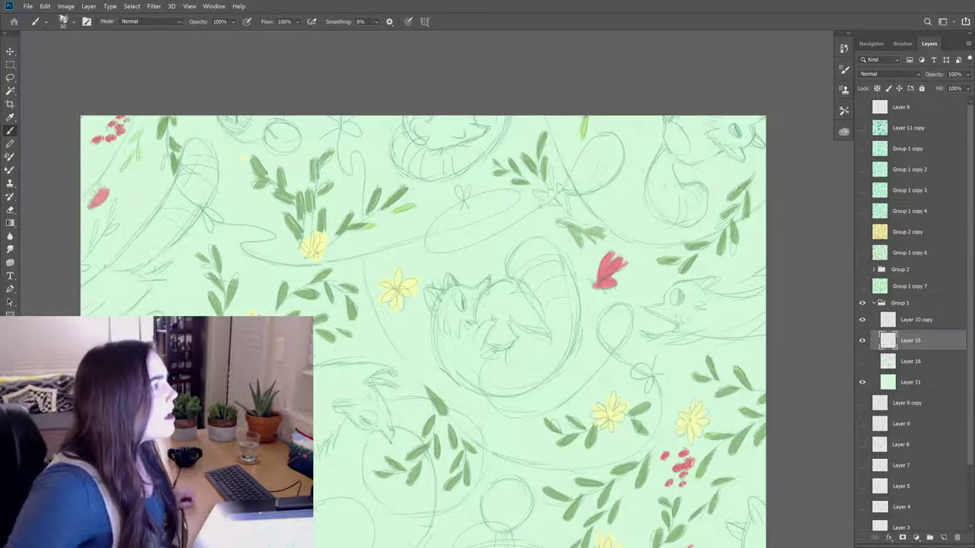
- Bring the Google Images results for 'chinese fantastic beasts posters' in front of Photoshop
{"action": "key", "text": "alt+Tab"}
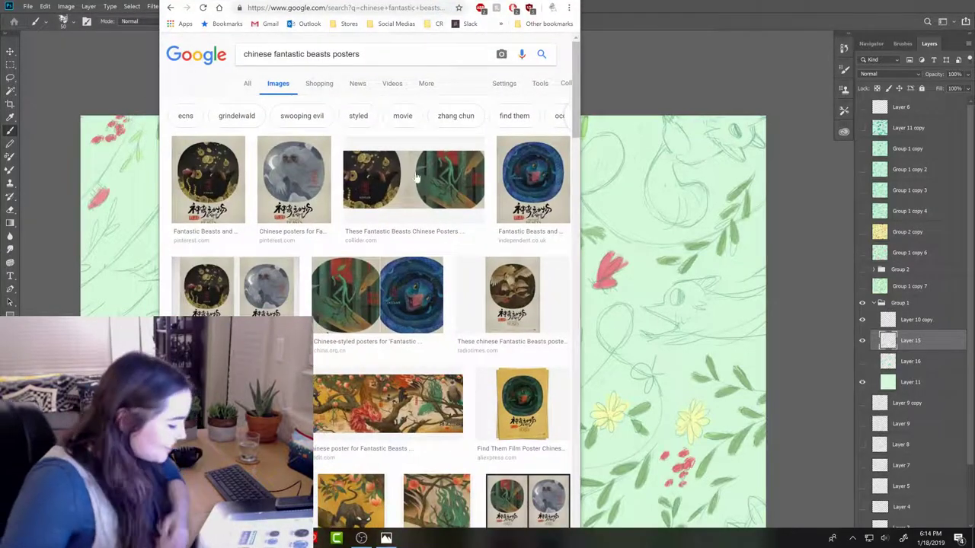
- Preview the Chinese, monkey, blue round, Radio Times and Chinese-styled poster results
{"action": "left_click", "coordinate": [227, 200]}
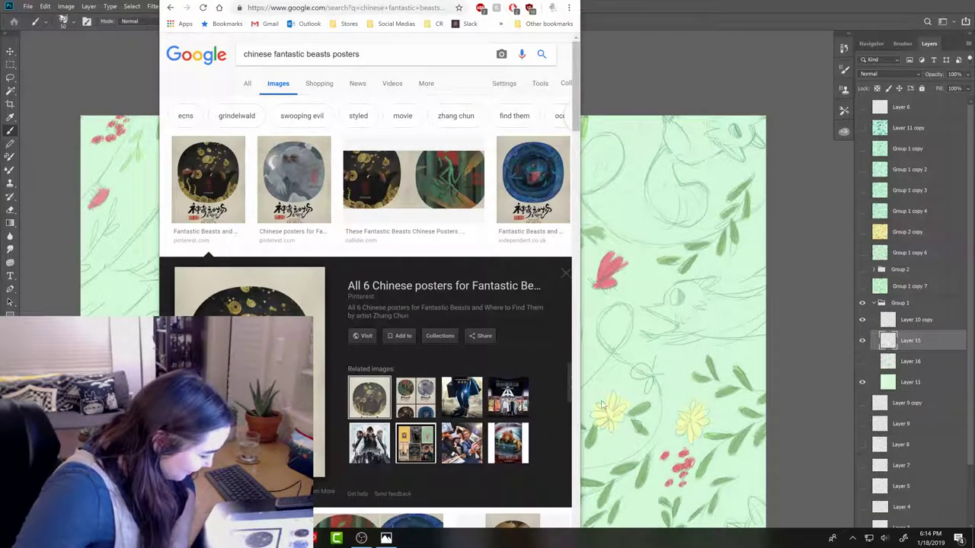
{"action": "left_click", "coordinate": [316, 189]}
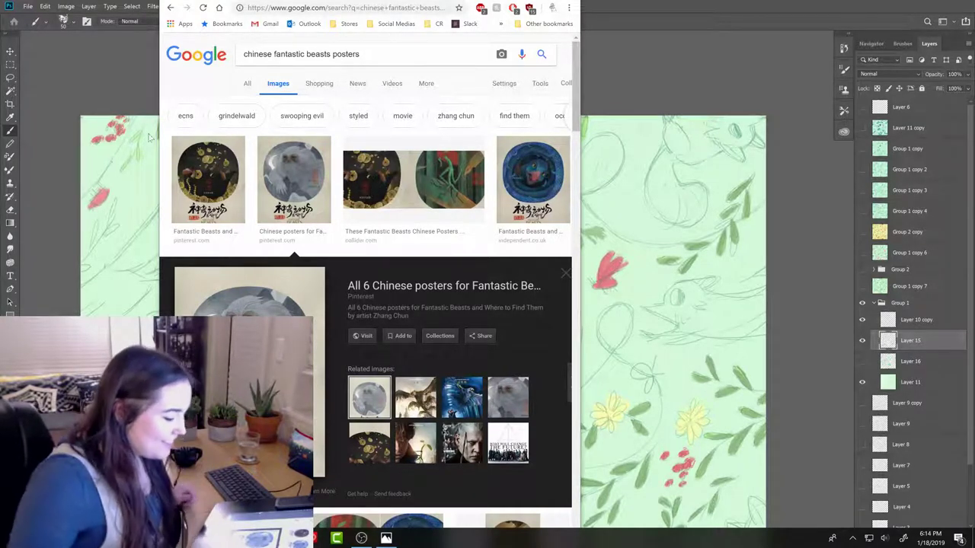
{"action": "left_click", "coordinate": [541, 196]}
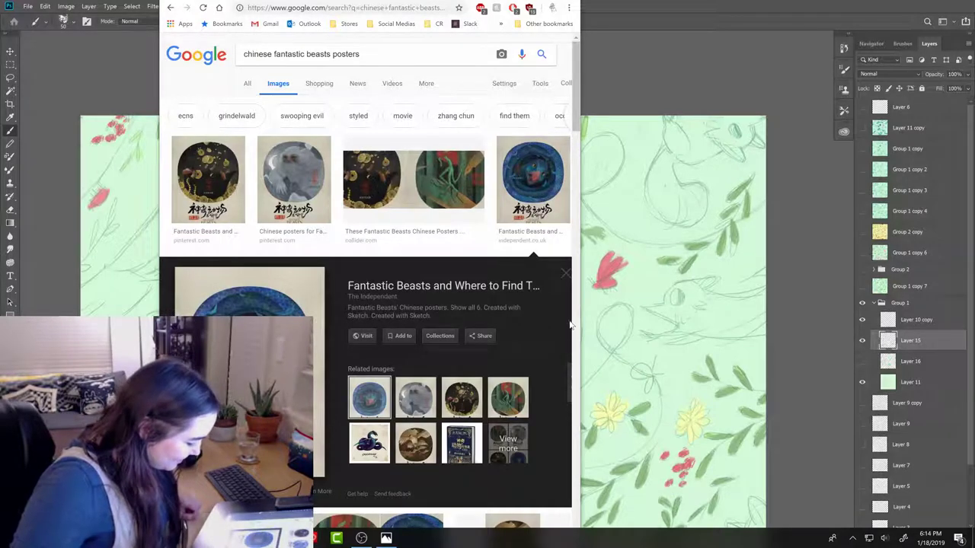
{"action": "scroll", "coordinate": [570, 325], "scroll_direction": "down", "scroll_amount": 1}
{"action": "scroll", "coordinate": [570, 325], "scroll_direction": "down", "scroll_amount": 1}
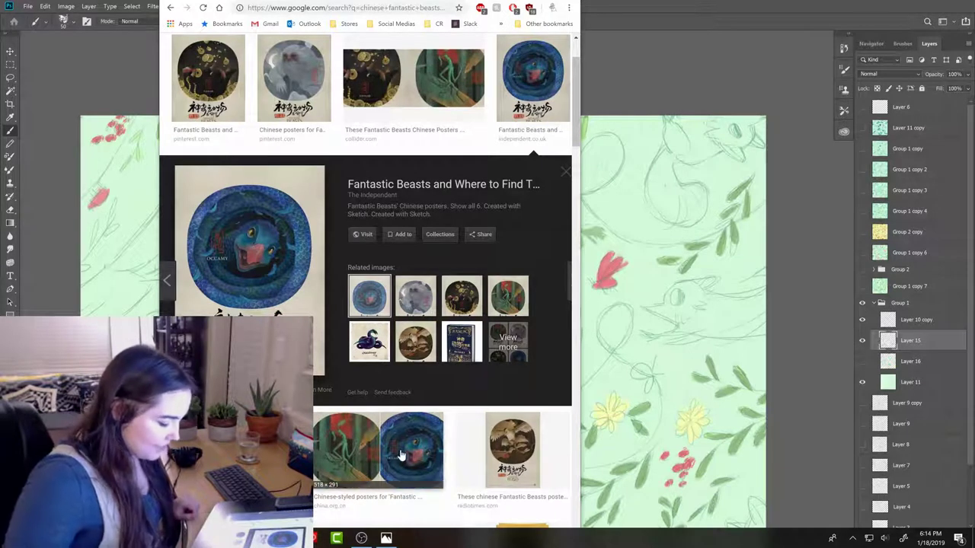
{"action": "left_click", "coordinate": [518, 468]}
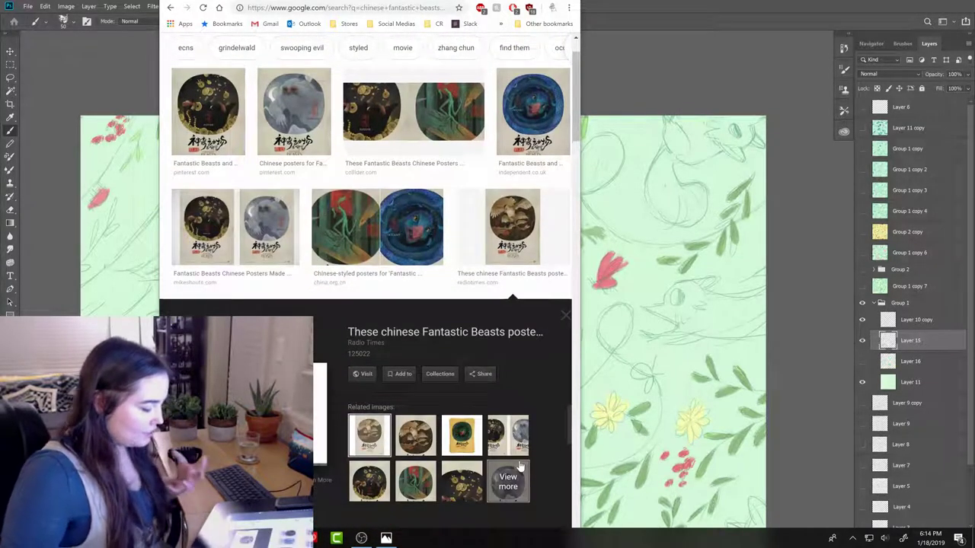
{"action": "left_click", "coordinate": [361, 250]}
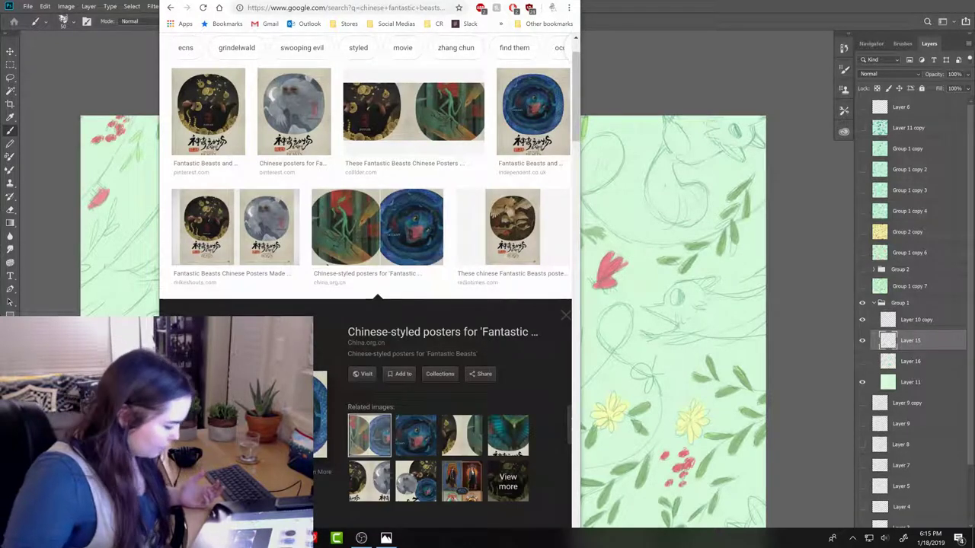
- Check the related Fantastic Beasts 3 image, then preview the Twitter post with four round posters
{"action": "scroll", "coordinate": [312, 306], "scroll_direction": "down", "scroll_amount": 2}
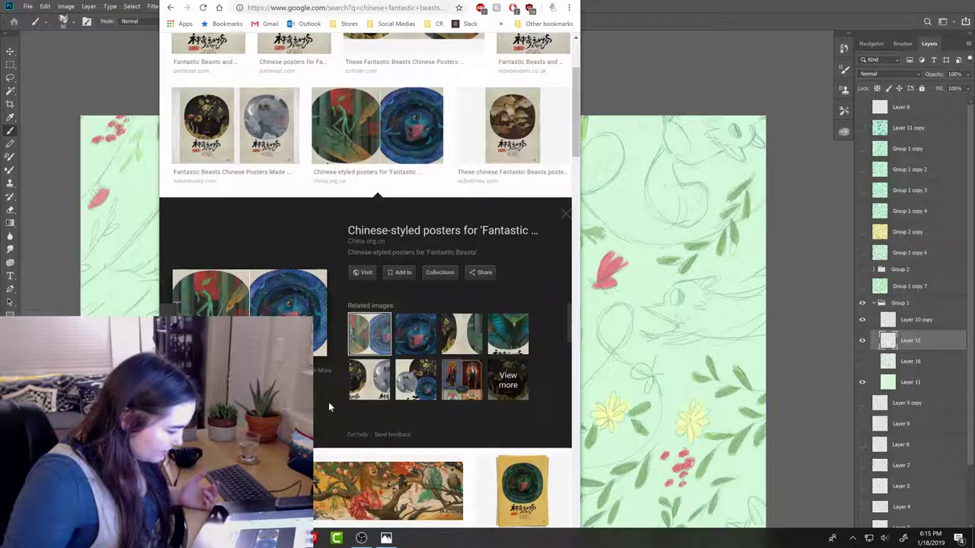
{"action": "scroll", "coordinate": [329, 407], "scroll_direction": "down", "scroll_amount": 2}
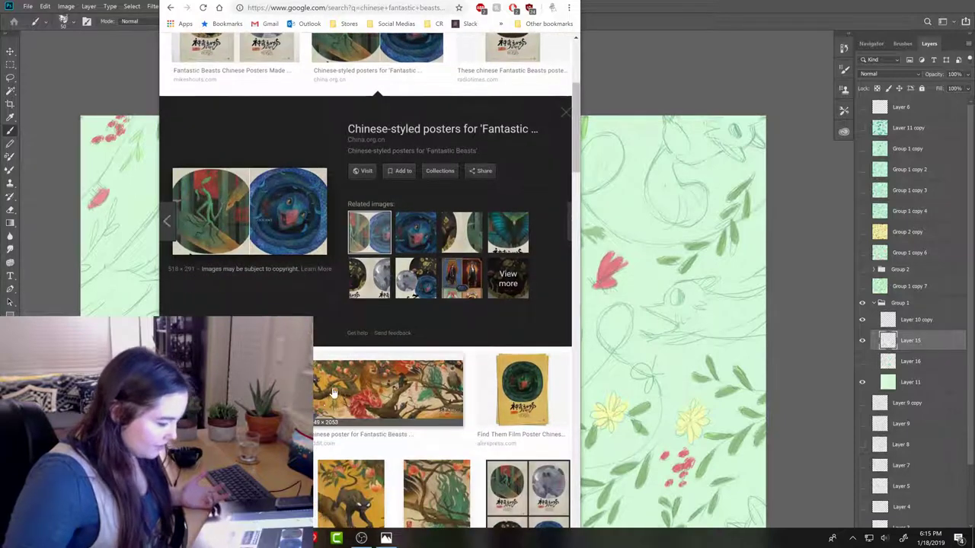
{"action": "left_click", "coordinate": [416, 277]}
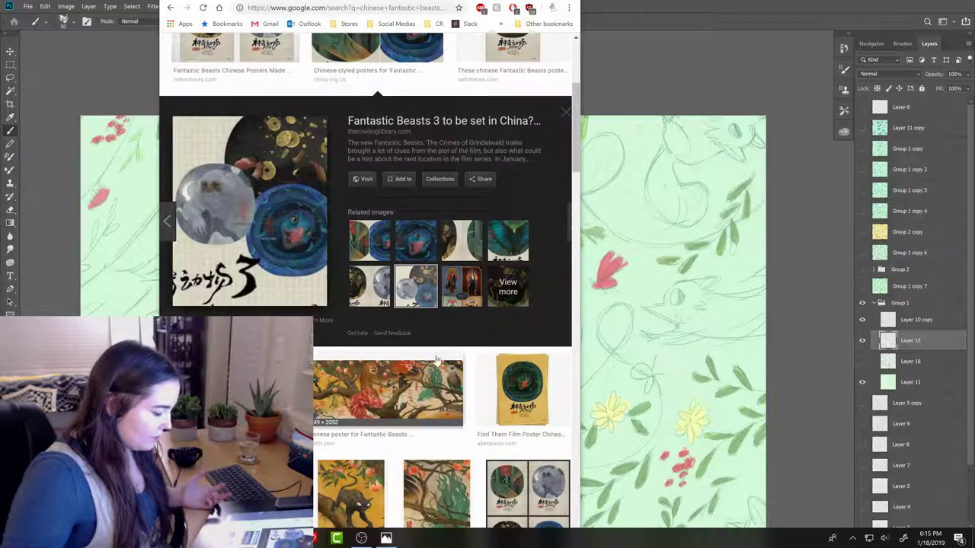
{"action": "scroll", "coordinate": [493, 410], "scroll_direction": "down", "scroll_amount": 2}
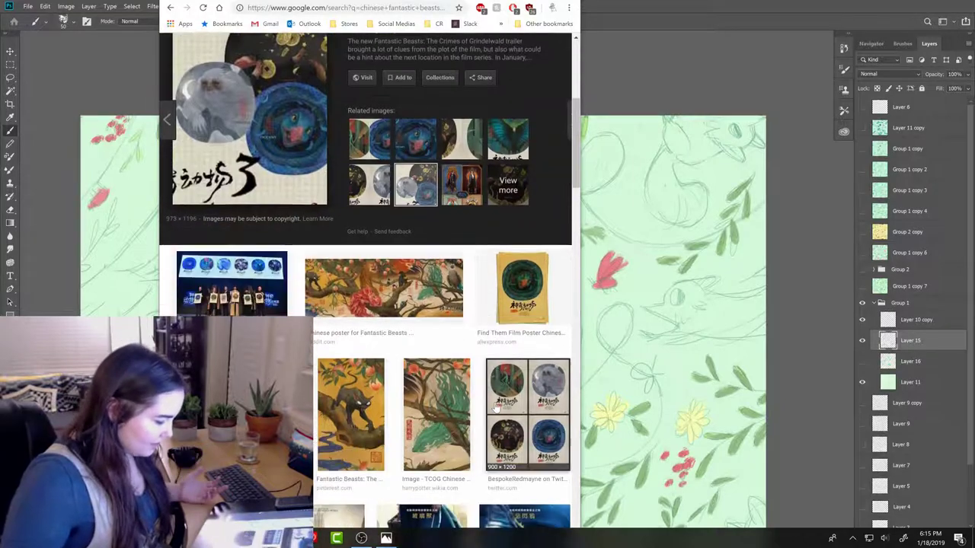
{"action": "key", "text": "alt+Left"}
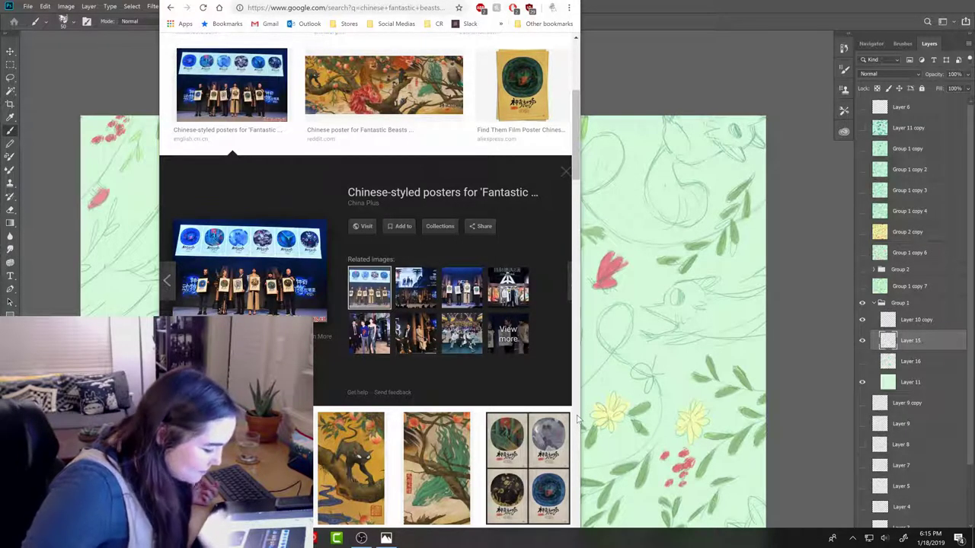
{"action": "scroll", "coordinate": [559, 377], "scroll_direction": "down", "scroll_amount": 3}
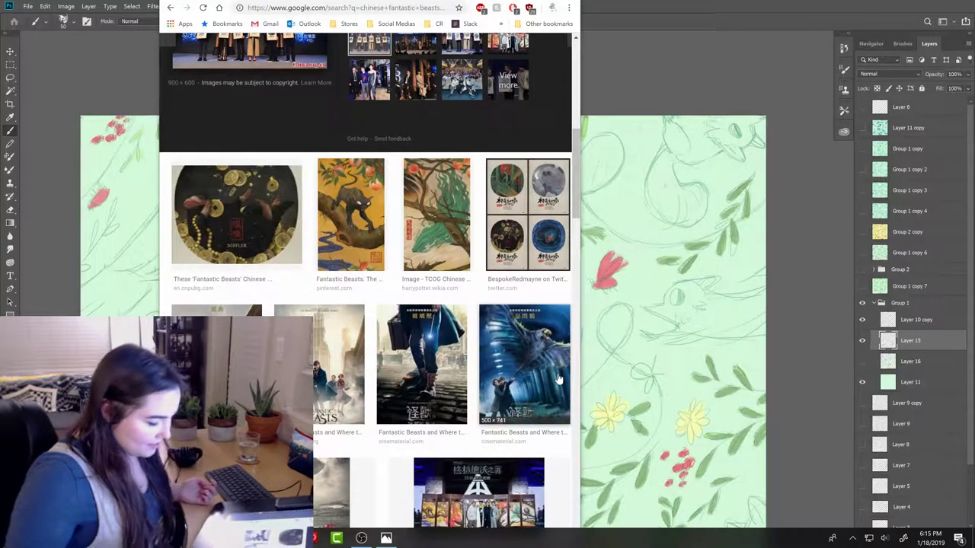
{"action": "left_click", "coordinate": [524, 232]}
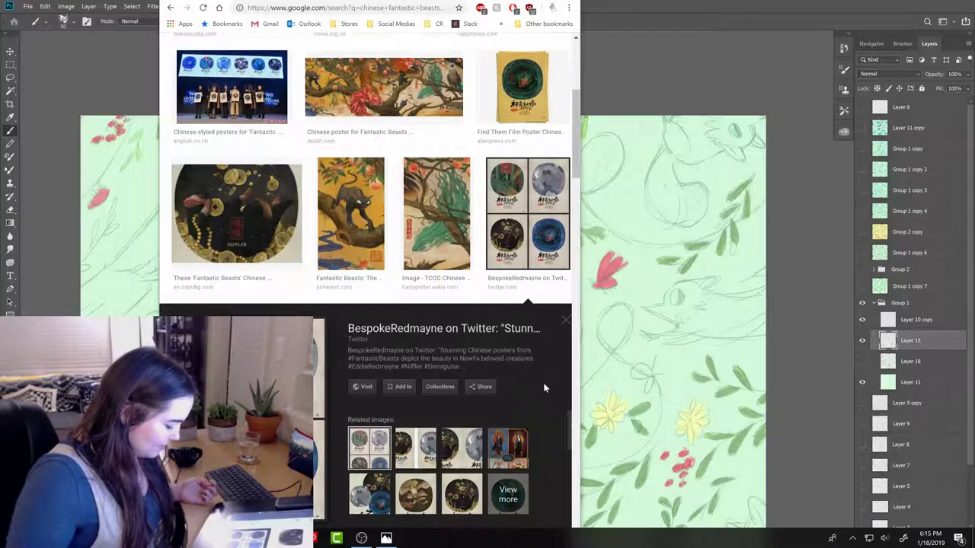
- Preview the green TCOG and yellow Grindelwald posters, then related images through to the zouwu lion poster
{"action": "scroll", "coordinate": [544, 384], "scroll_direction": "down", "scroll_amount": 1}
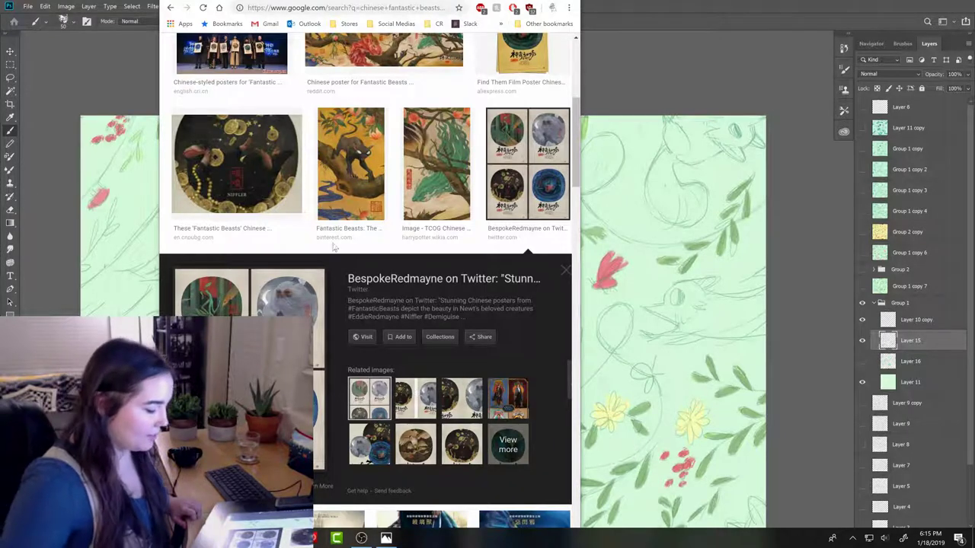
{"action": "left_click", "coordinate": [434, 177]}
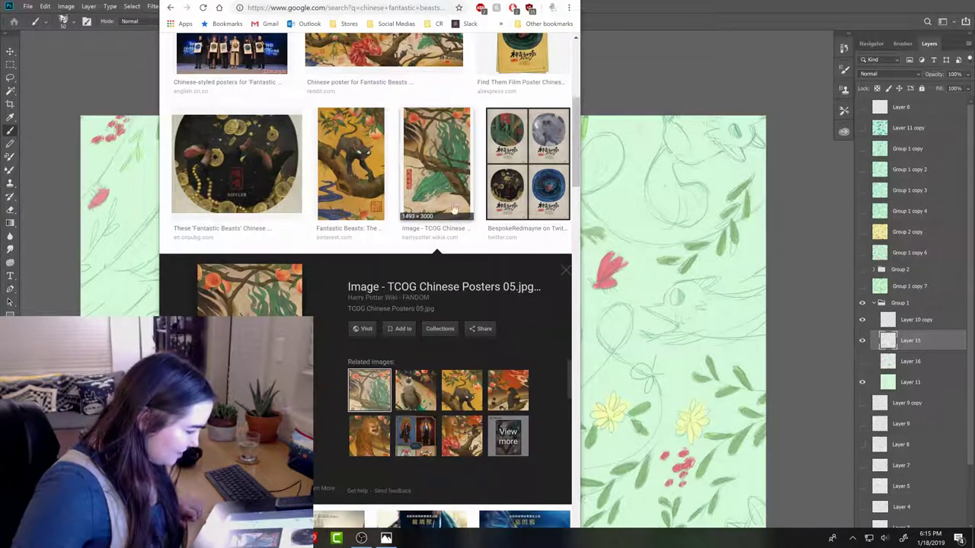
{"action": "left_click", "coordinate": [357, 164]}
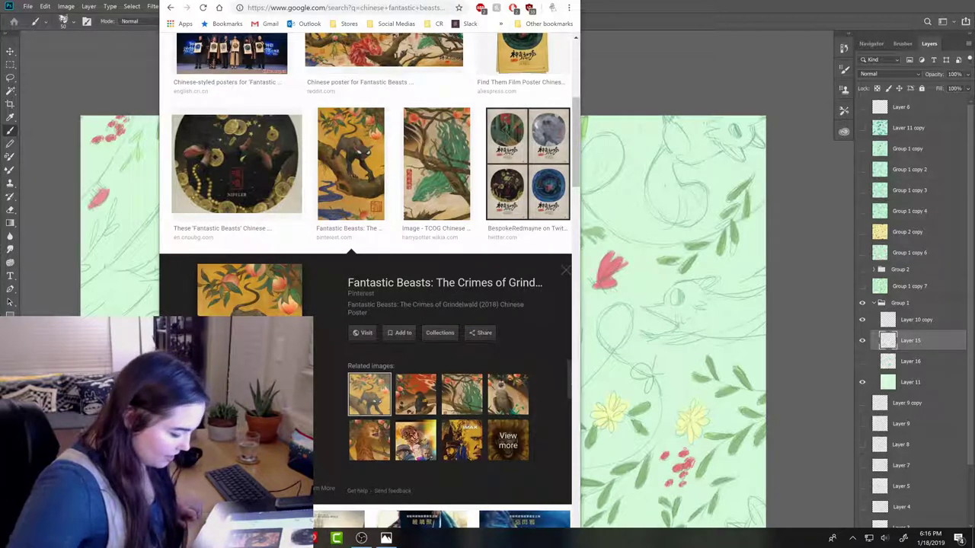
{"action": "left_click", "coordinate": [411, 393]}
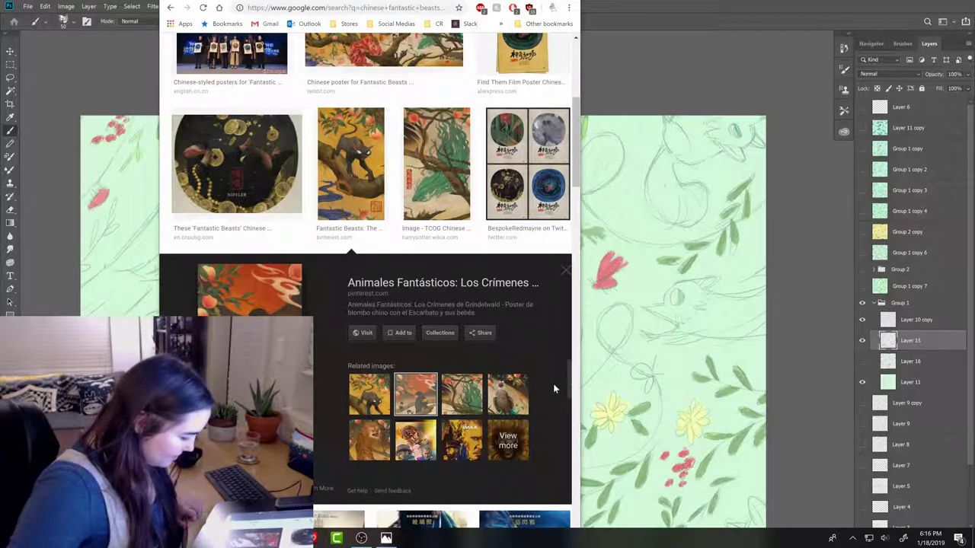
{"action": "left_click", "coordinate": [514, 402]}
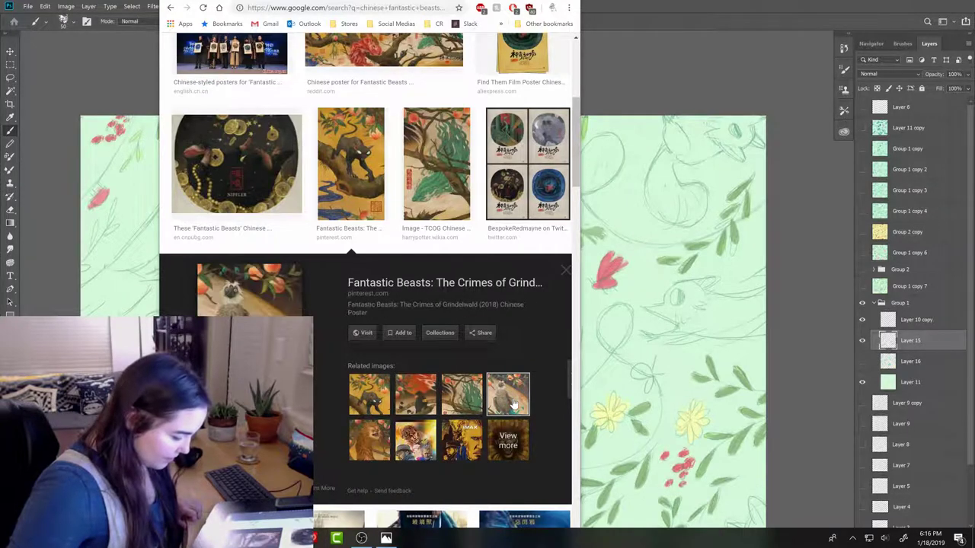
{"action": "left_click", "coordinate": [368, 451]}
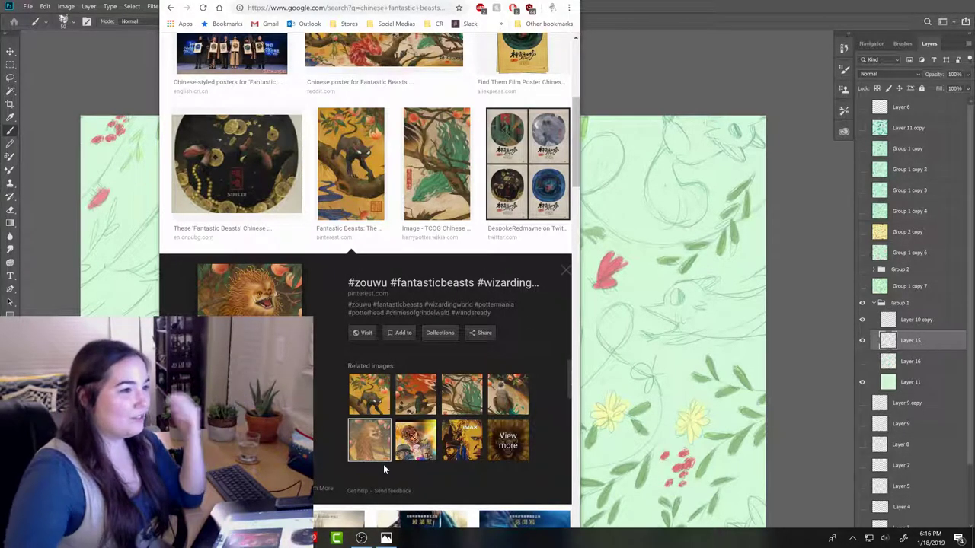
{"action": "left_click", "coordinate": [383, 7]}
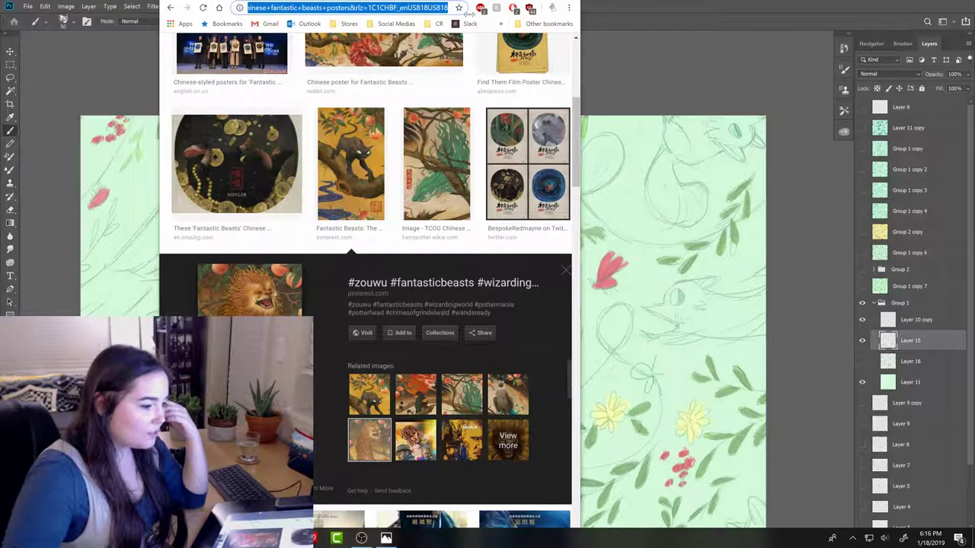
- Place the browser beside the canvas and preview the Niffler and Crimes of Grindelwald posters
{"action": "left_click_drag", "start_coordinate": [462, 1], "coordinate": [705, 10]}
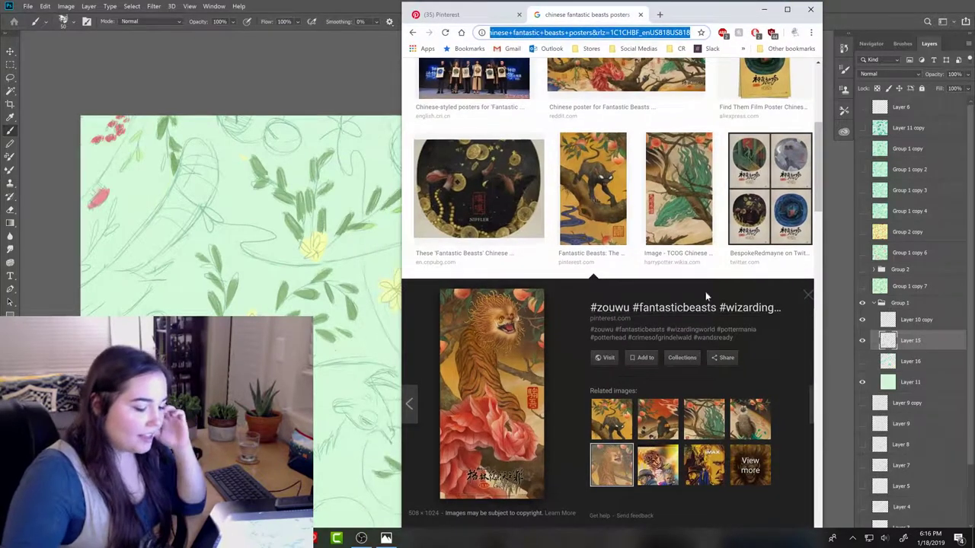
{"action": "left_click", "coordinate": [499, 221]}
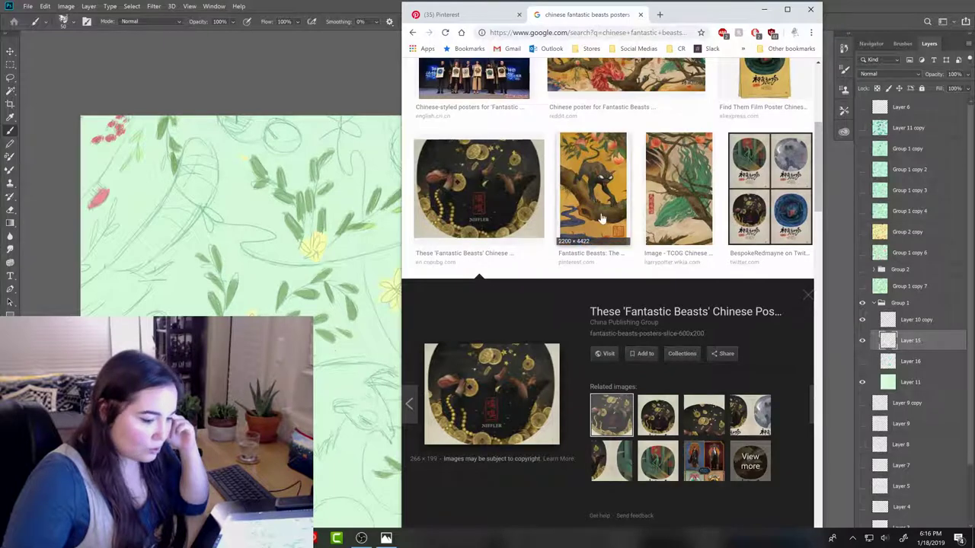
{"action": "left_click", "coordinate": [592, 190]}
{"action": "left_click", "coordinate": [667, 420]}
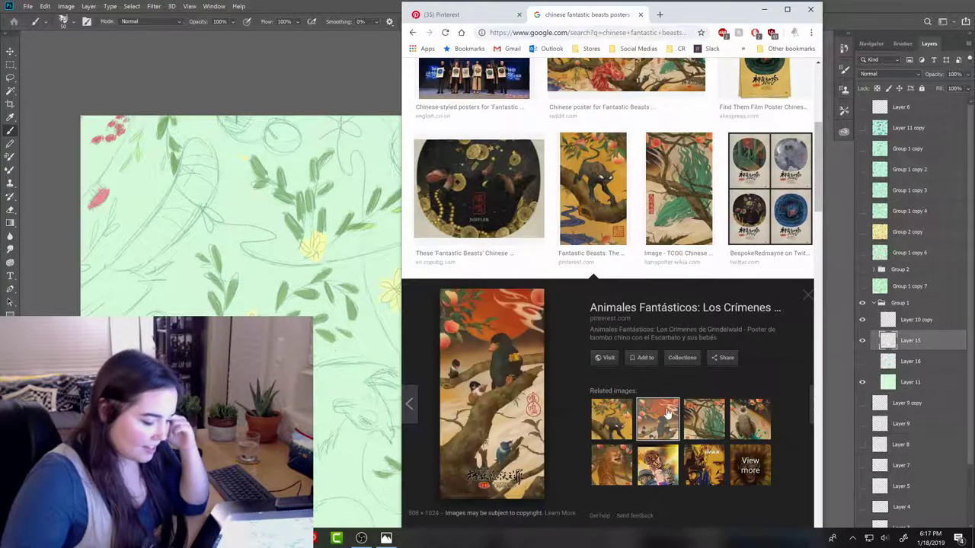
{"action": "left_click", "coordinate": [704, 430]}
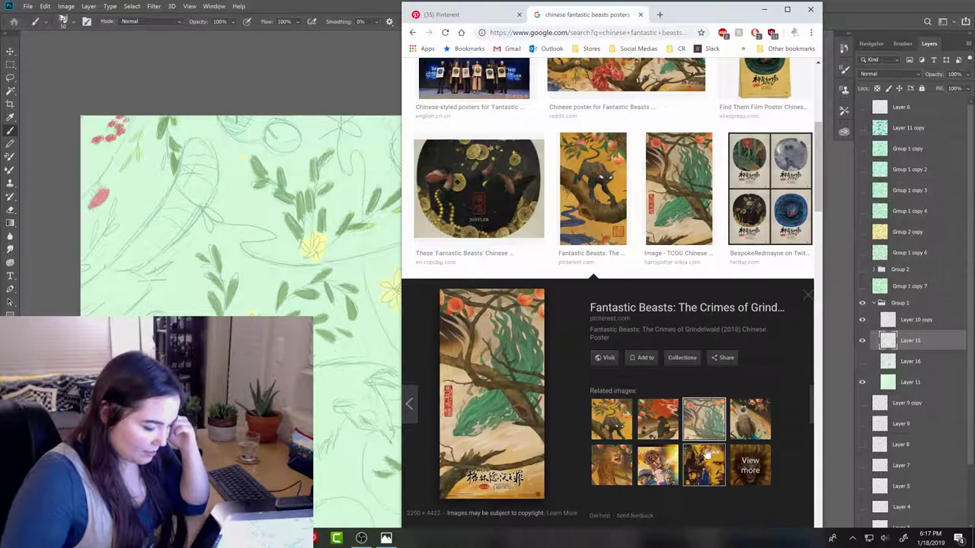
- Browse the owl and zouwu tiger posters, then open the wide Chinese poster's Reddit source page
{"action": "left_click", "coordinate": [762, 434]}
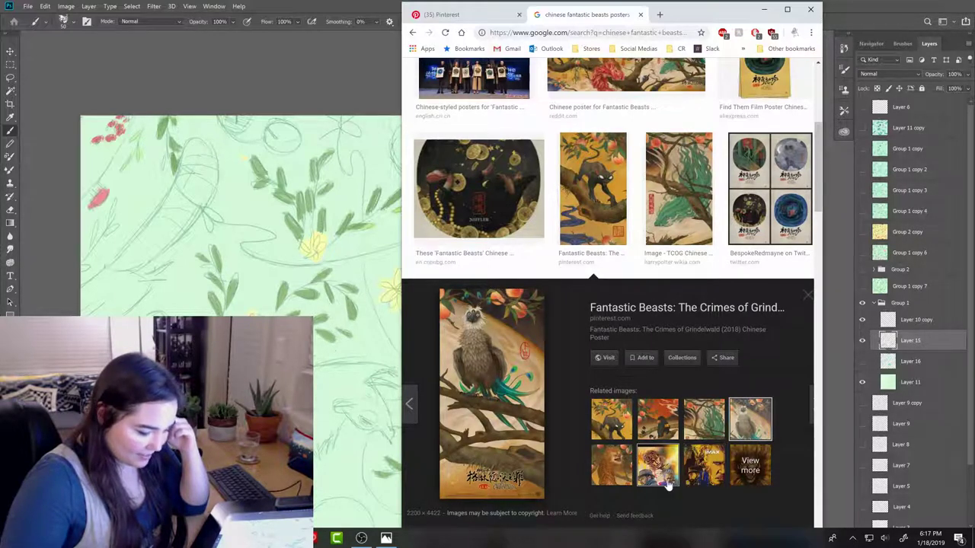
{"action": "left_click", "coordinate": [620, 475]}
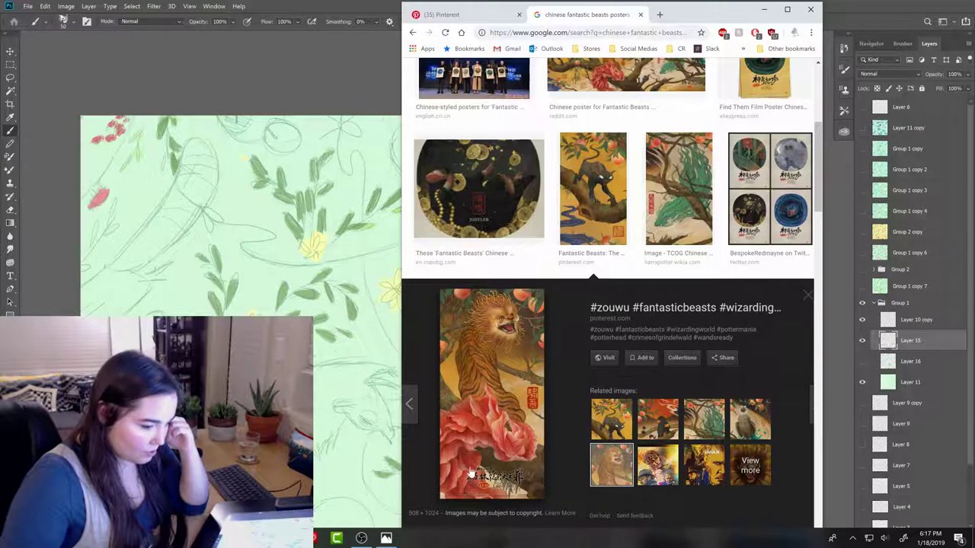
{"action": "left_click", "coordinate": [712, 433]}
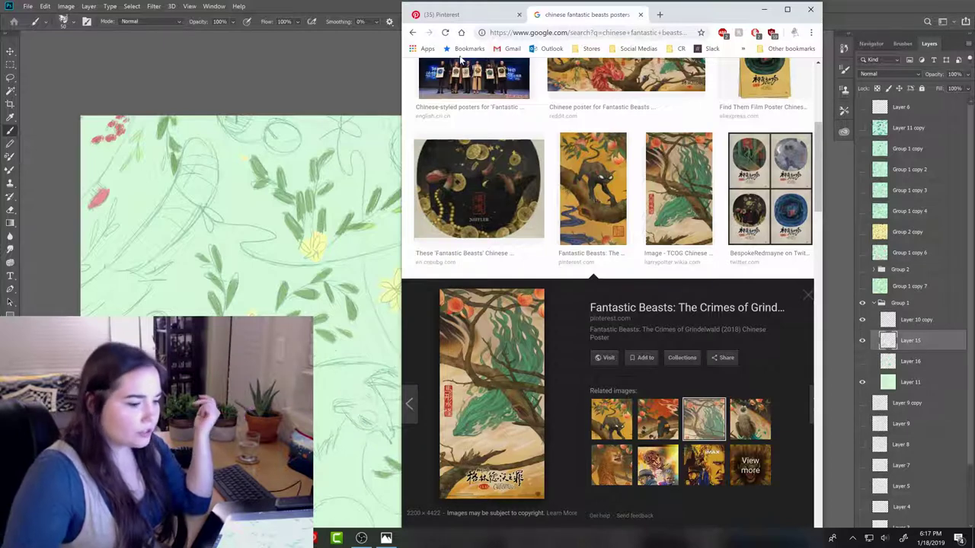
{"action": "left_click", "coordinate": [579, 84]}
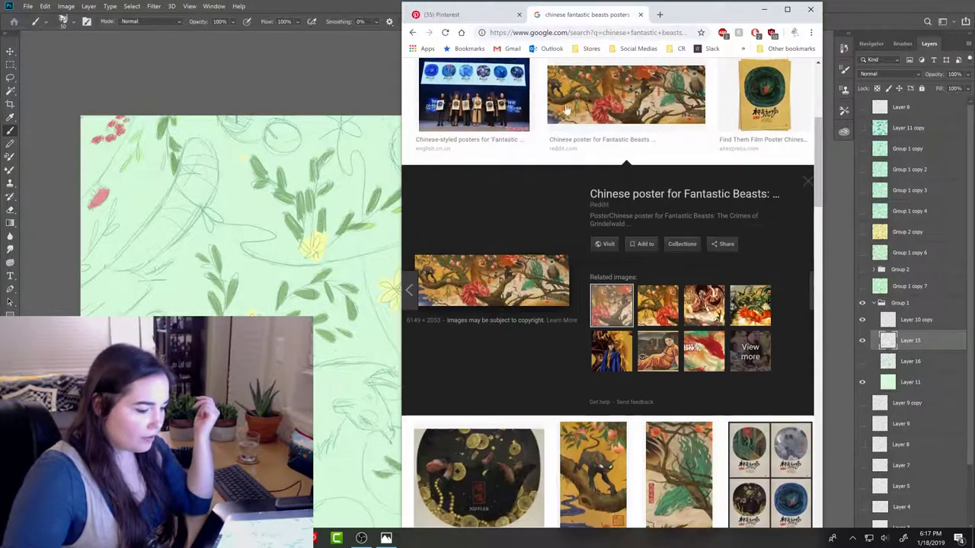
{"action": "left_click", "coordinate": [539, 278]}
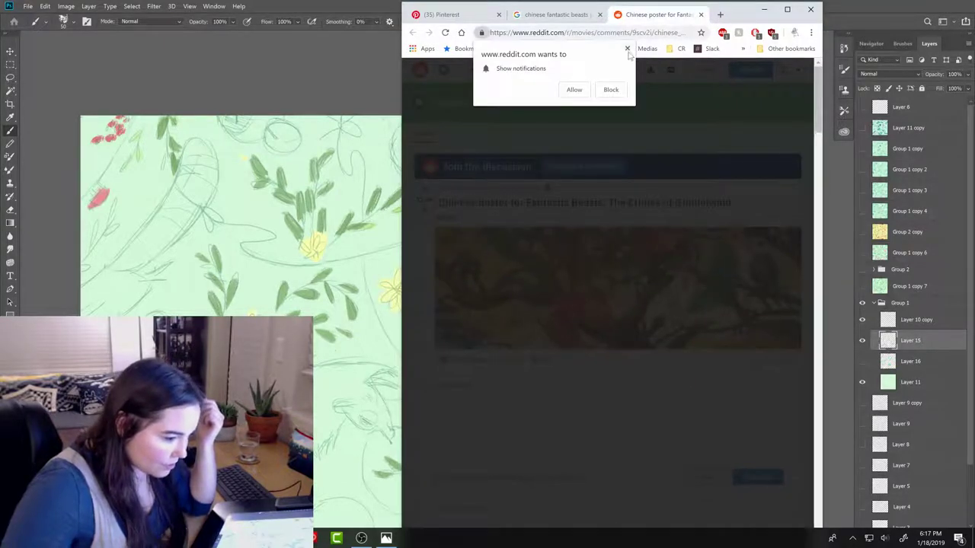
- Dismiss Reddit's notification prompt, open the wide poster full-size, and raise the window over the canvas
{"action": "left_click", "coordinate": [628, 49]}
{"action": "left_click", "coordinate": [655, 308]}
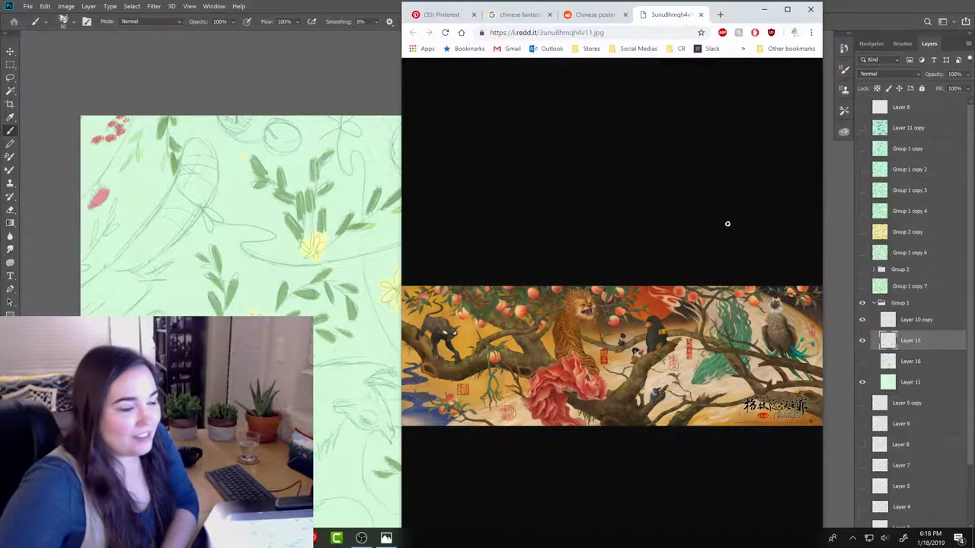
{"action": "left_click_drag", "start_coordinate": [738, 19], "coordinate": [532, 0]}
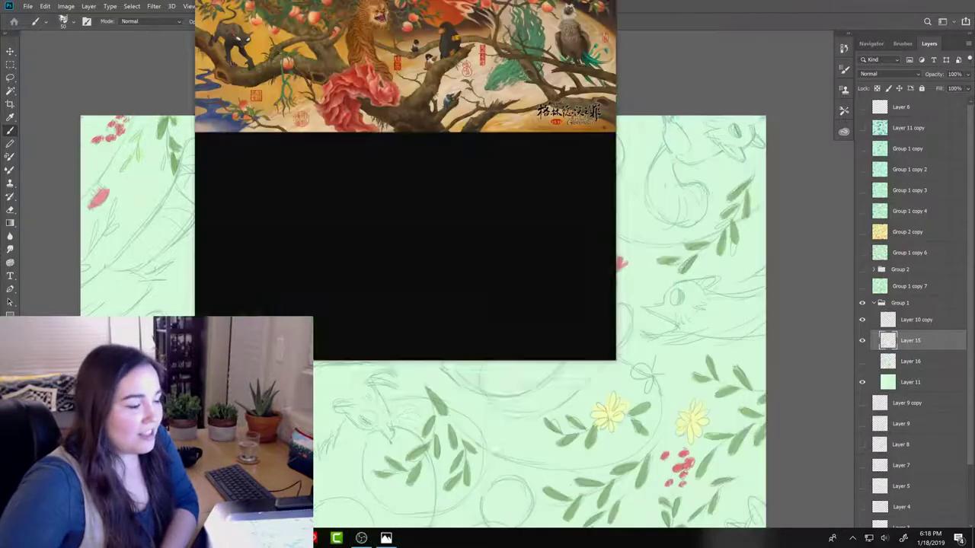
- Inspect the Photoshop pattern, then bring the glowing-rooftops illustration back in front
{"action": "key", "text": "alt+Tab"}
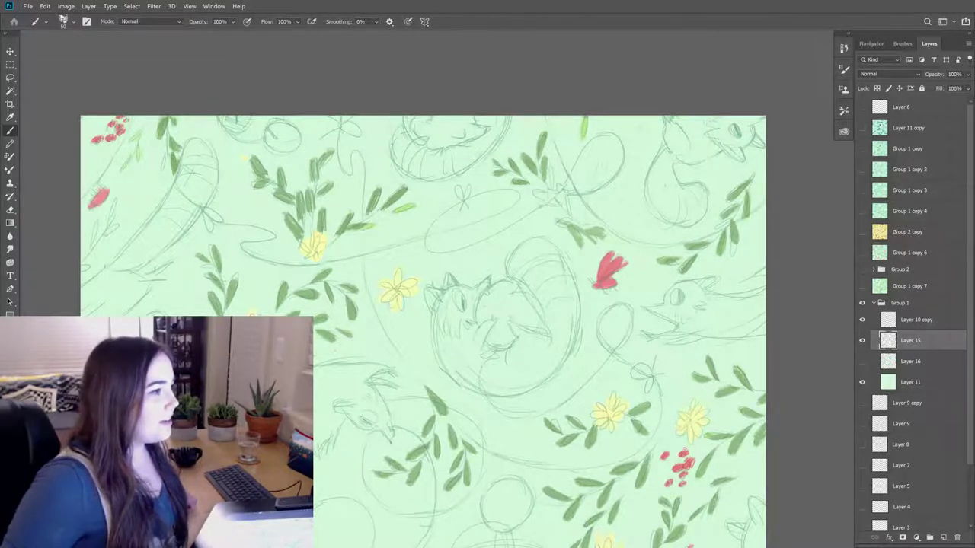
{"action": "key", "text": "alt+Tab"}
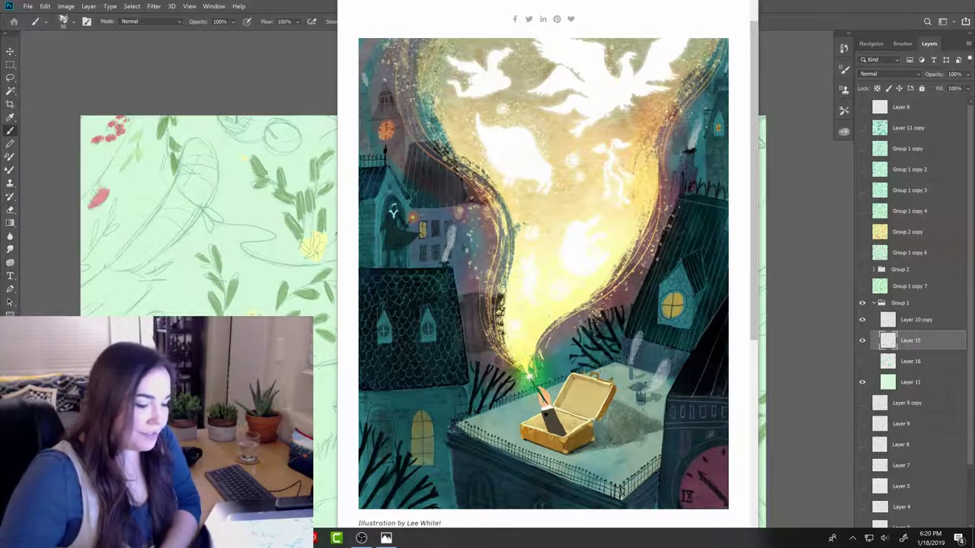
{"action": "key", "text": "alt+Tab"}
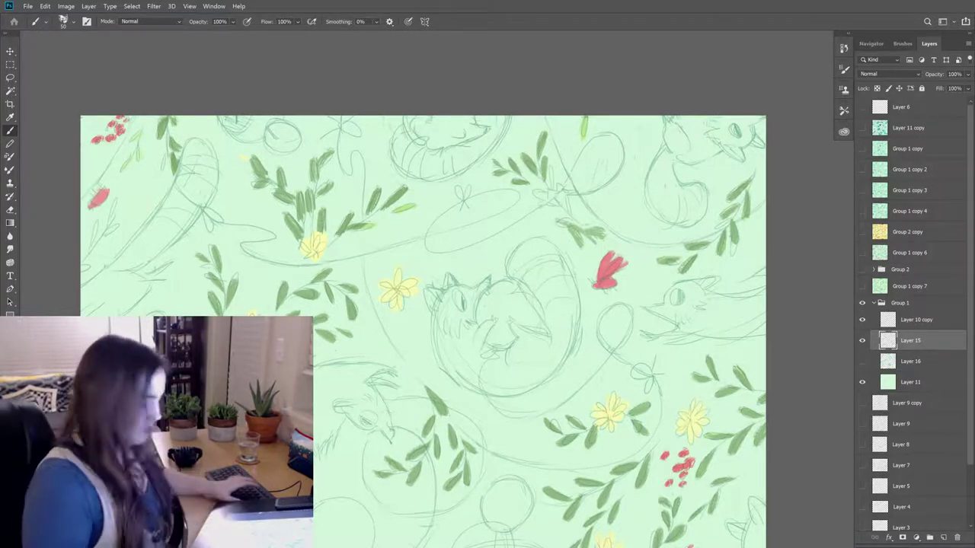
- Frame the pattern tile and erase stray sketch marks near its right edge
{"action": "key", "text": "ctrl+minus"}
{"action": "key", "text": "ctrl+minus"}
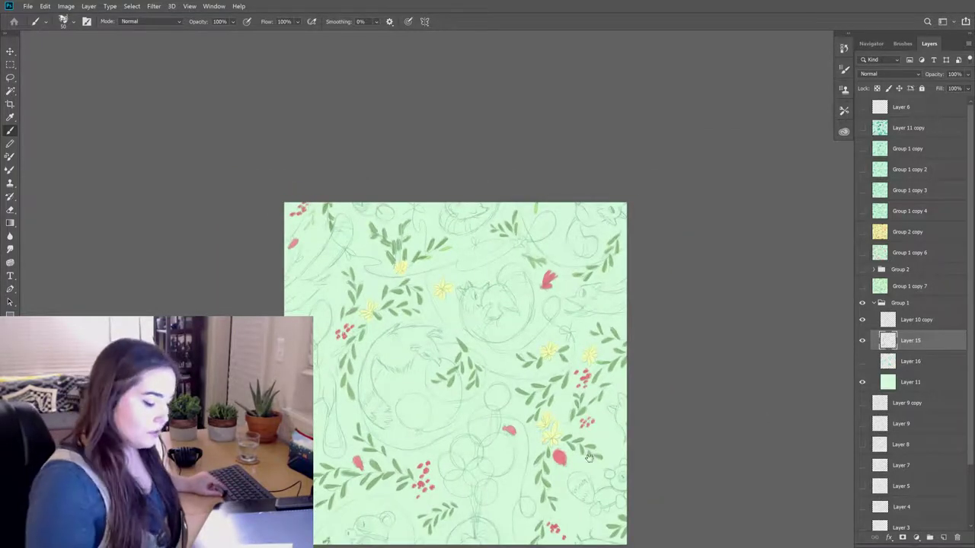
{"action": "left_click_drag", "start_coordinate": [595, 458], "coordinate": [602, 393]}
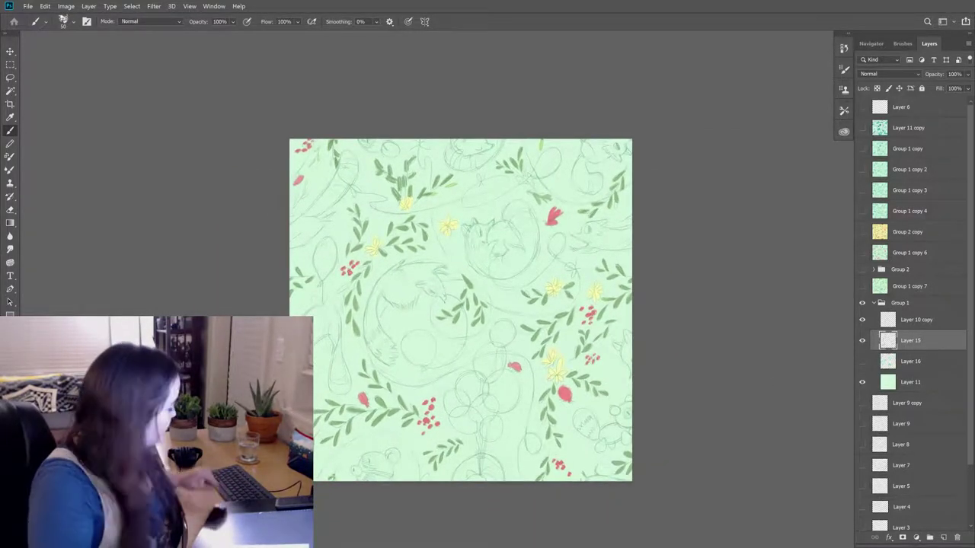
{"action": "key", "text": "ctrl+plus"}
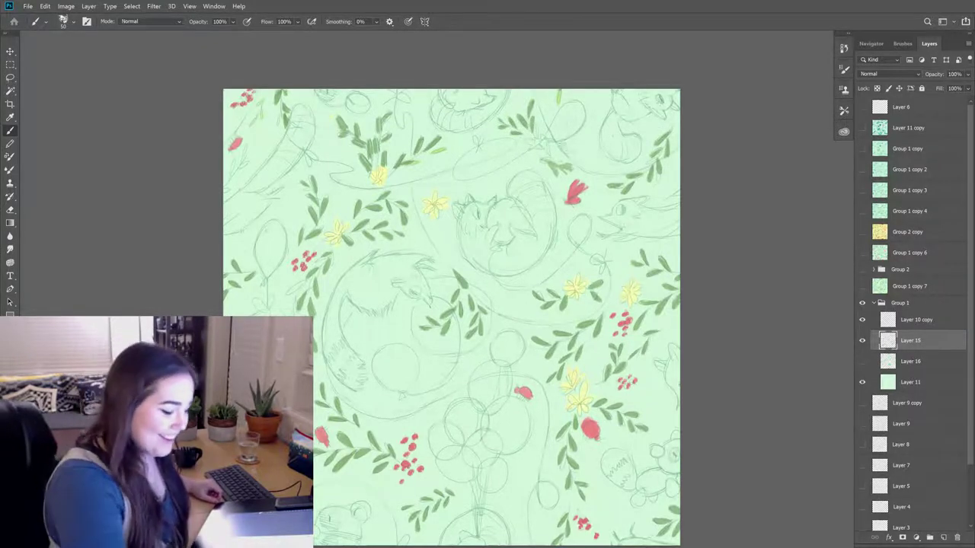
{"action": "key", "text": "e"}
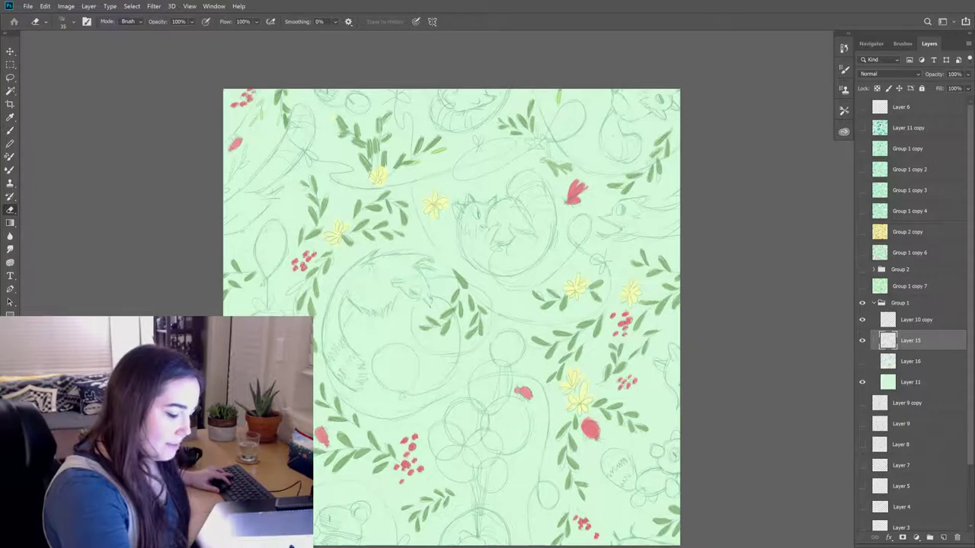
{"action": "left_click_drag", "start_coordinate": [542, 159], "coordinate": [572, 169]}
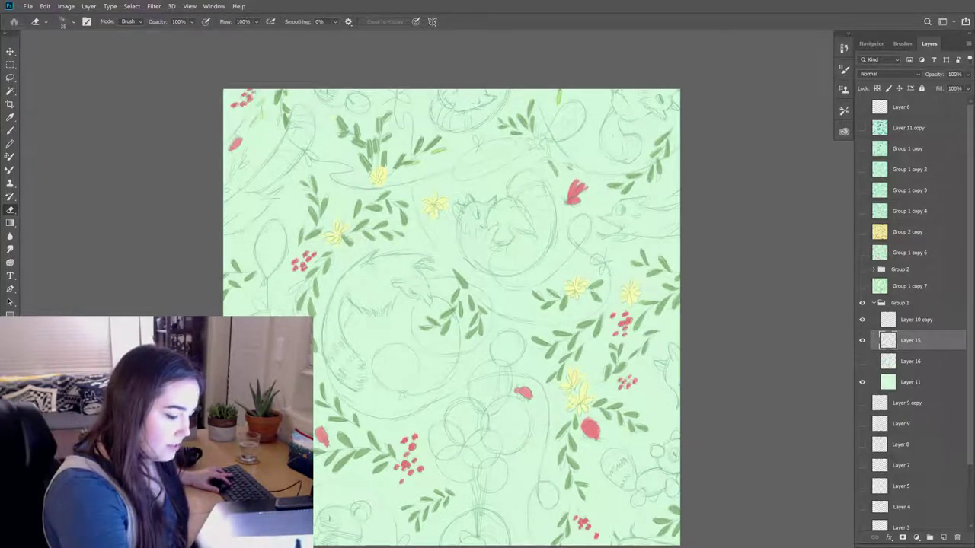
- Redraw sketch strokes around the curled creatures on Layer 15, alternating Brush and Eraser
{"action": "key", "text": "b"}
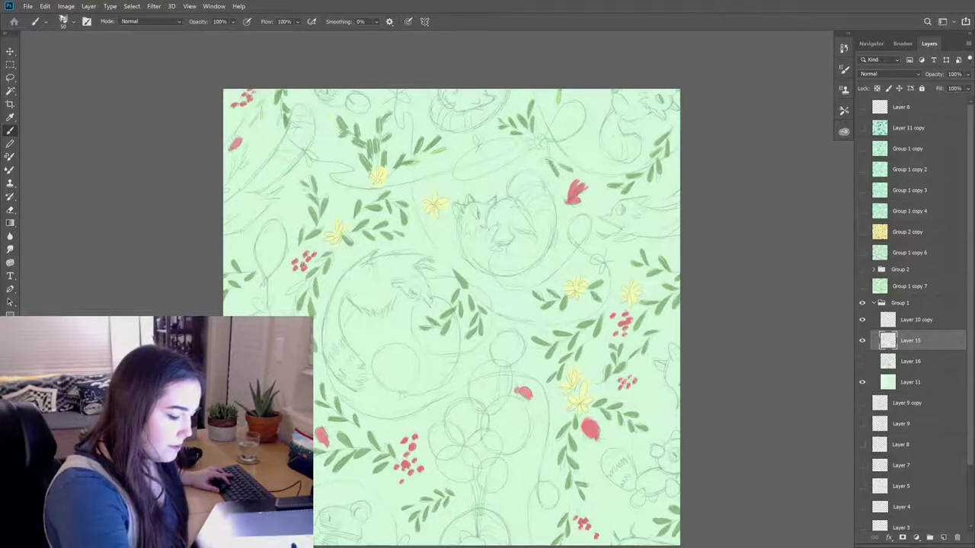
{"action": "key", "text": "e"}
{"action": "key", "text": "b"}
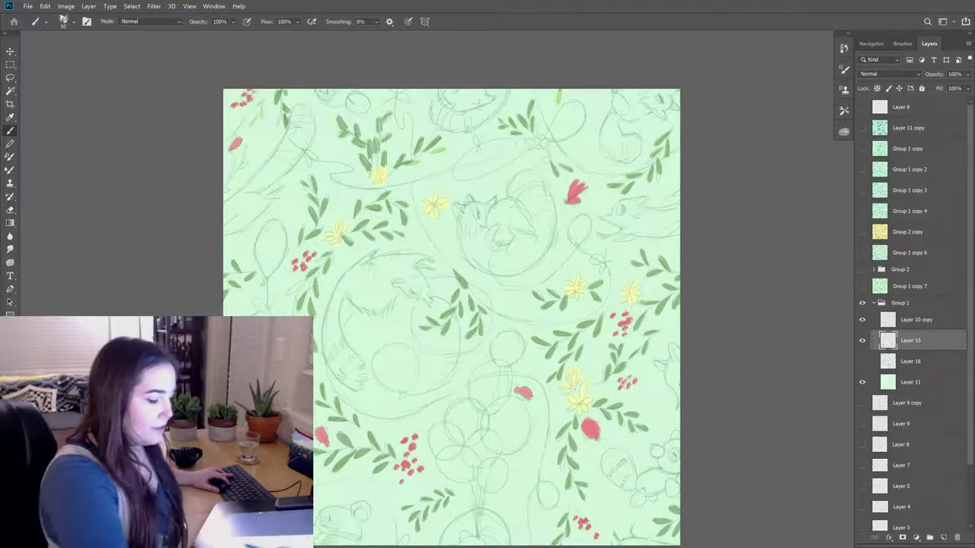
{"action": "key", "text": "e"}
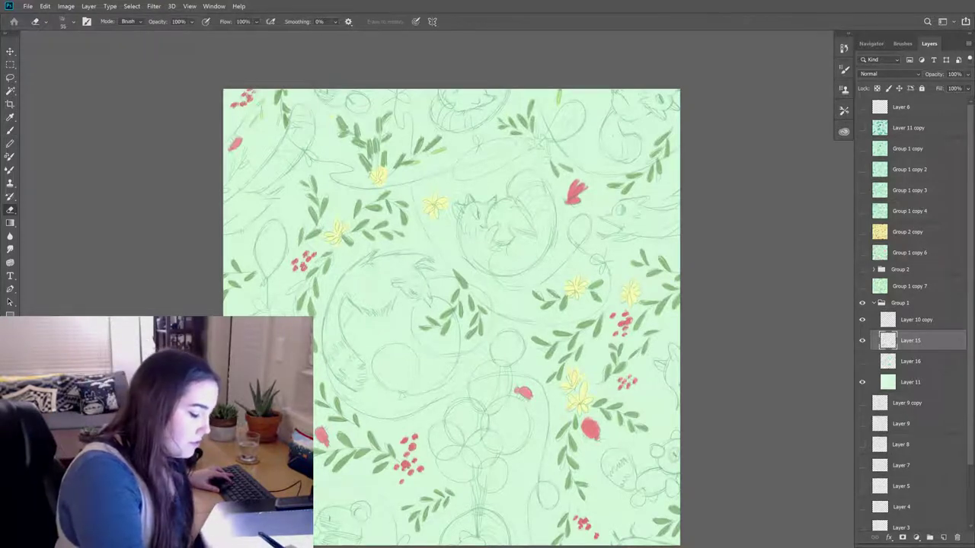
{"action": "key", "text": "b"}
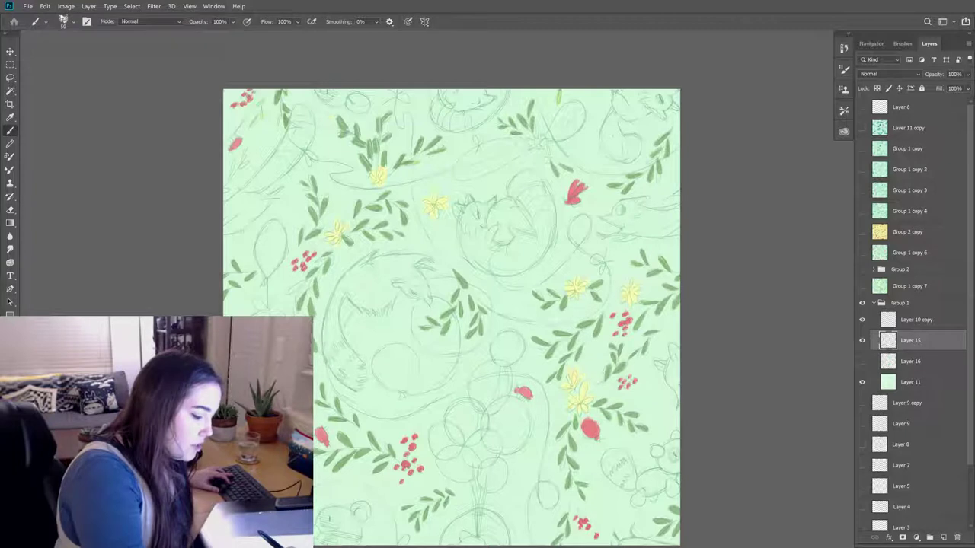
{"action": "key", "text": "e"}
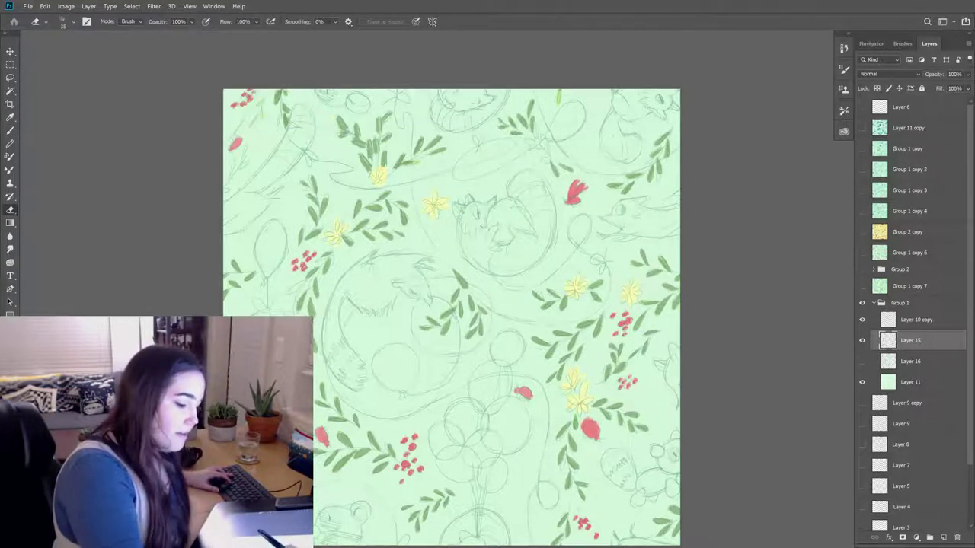
{"action": "key", "text": "b"}
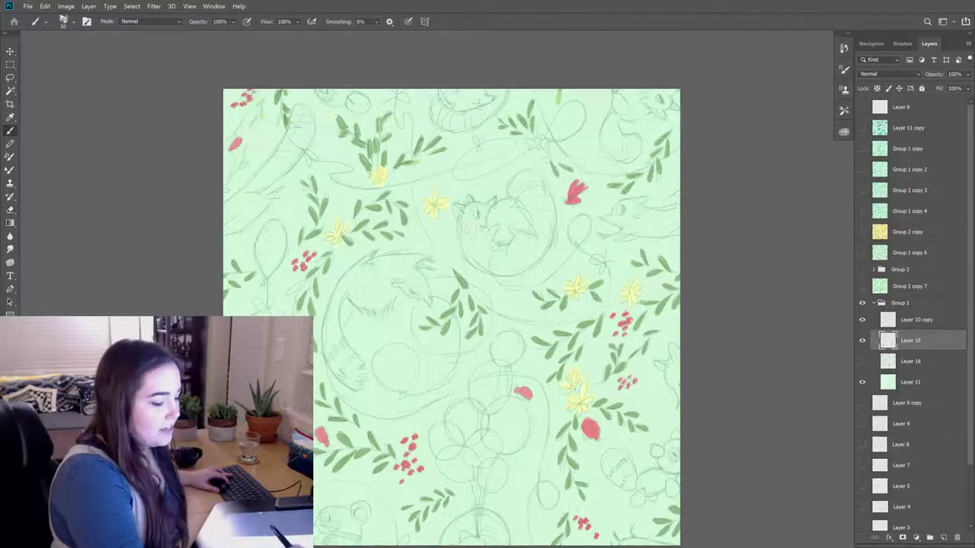
{"action": "key", "text": "e"}
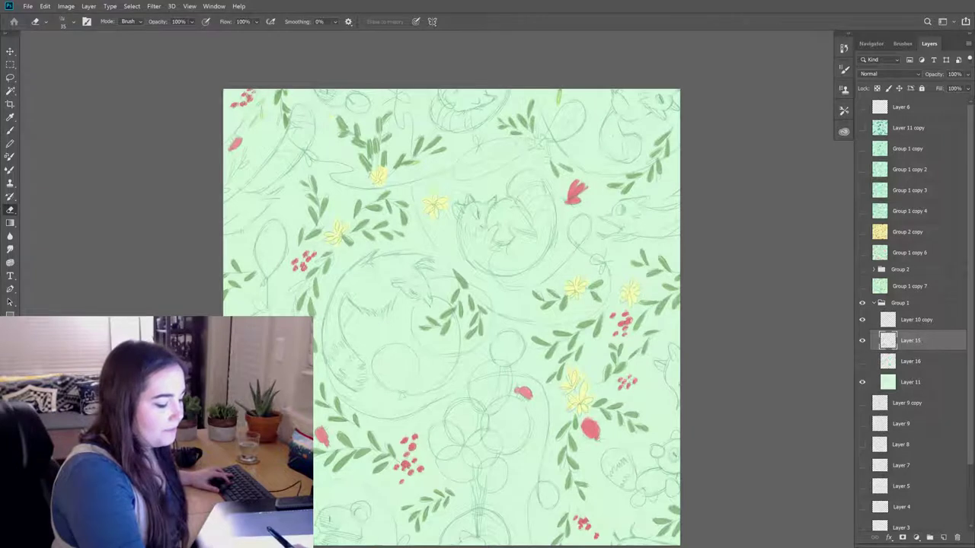
{"action": "key", "text": "b"}
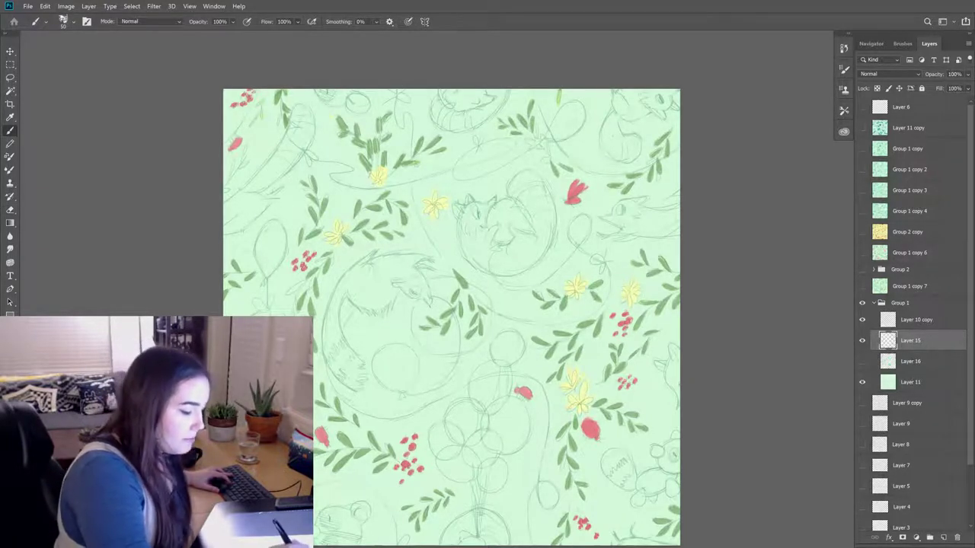
{"action": "key", "text": "e"}
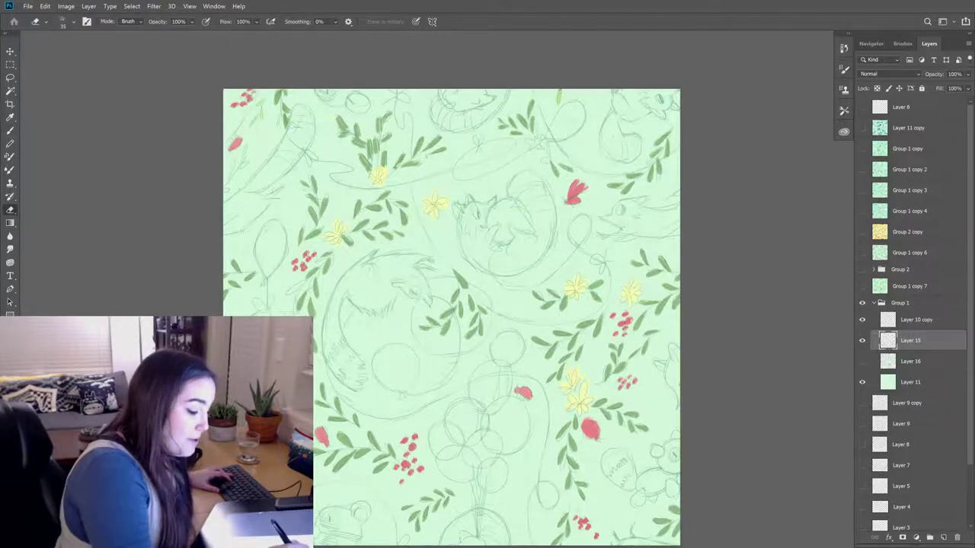
{"action": "key", "text": "b"}
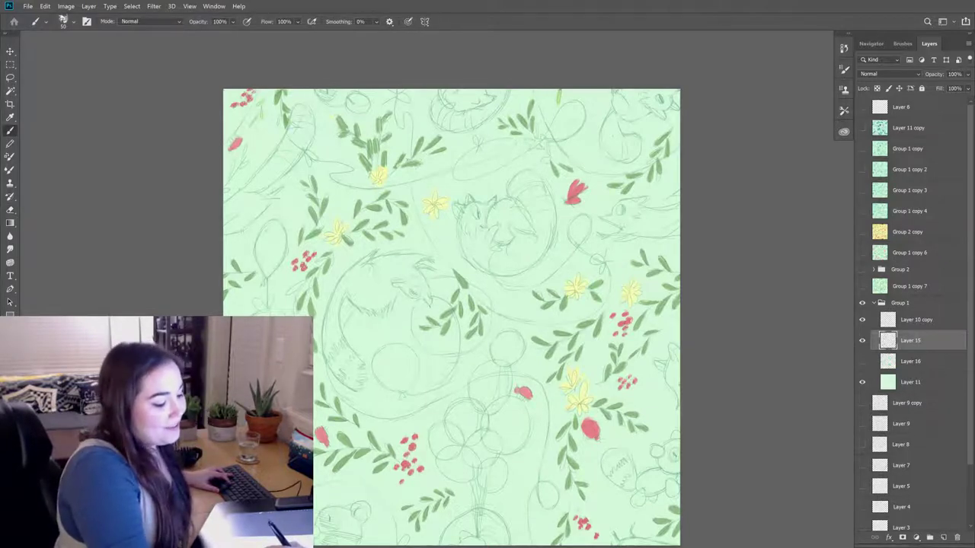
{"action": "key", "text": "e"}
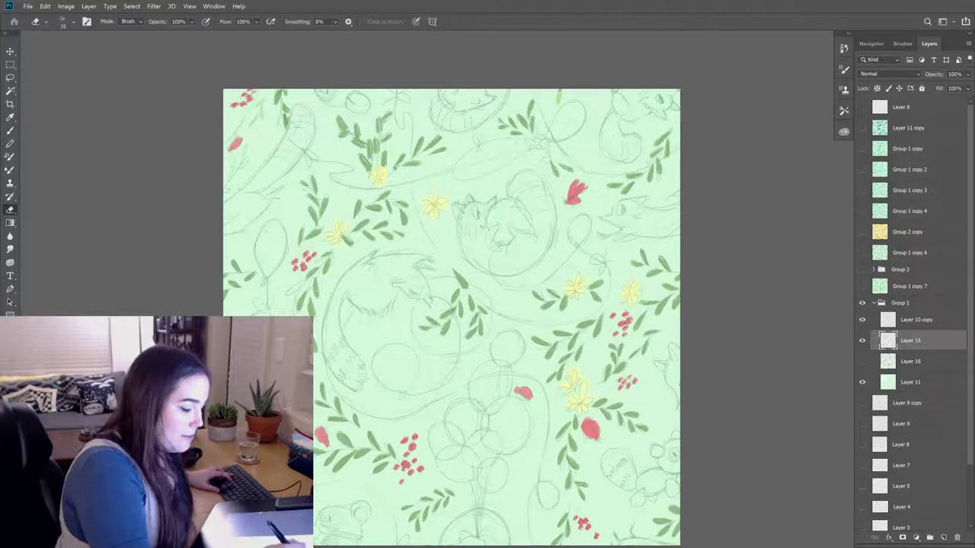
{"action": "key", "text": "b"}
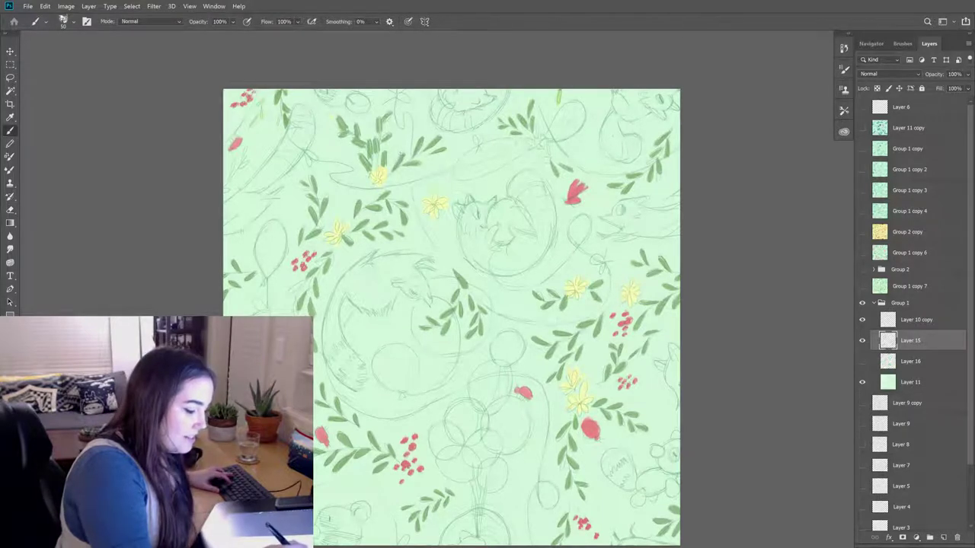
{"action": "key", "text": "e"}
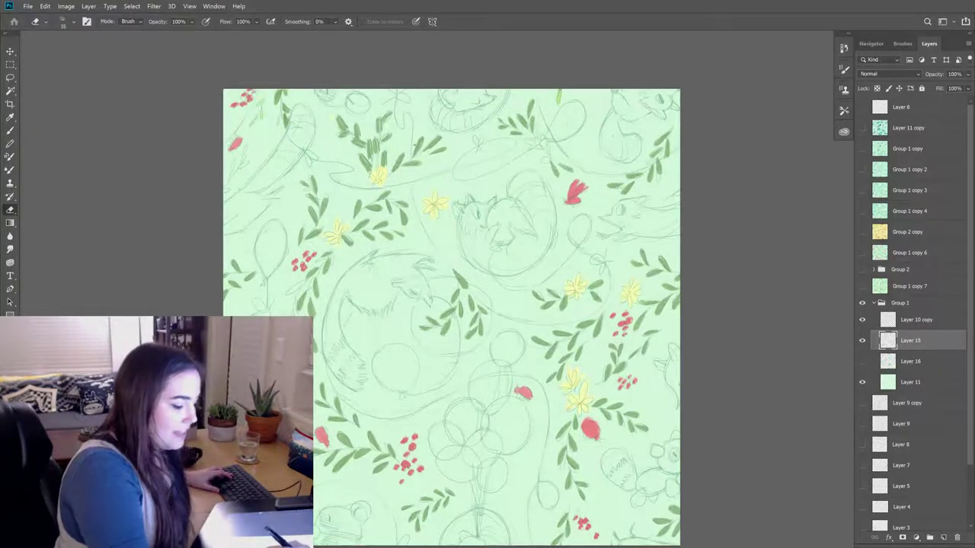
{"action": "key", "text": "b"}
- Keep cleaning up the creature sketch lines, erasing stray strokes and redrawing them
{"action": "key", "text": "e"}
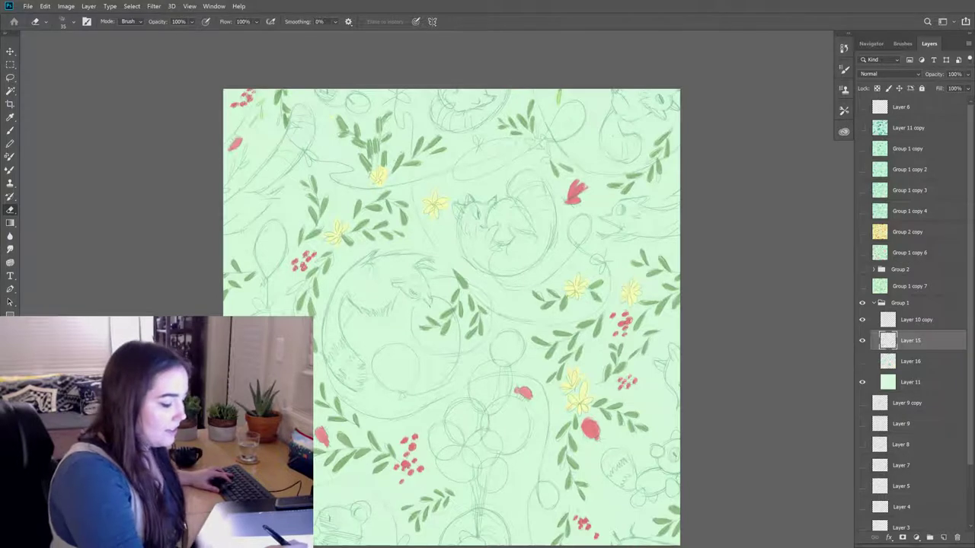
{"action": "key", "text": "b"}
{"action": "key", "text": "e"}
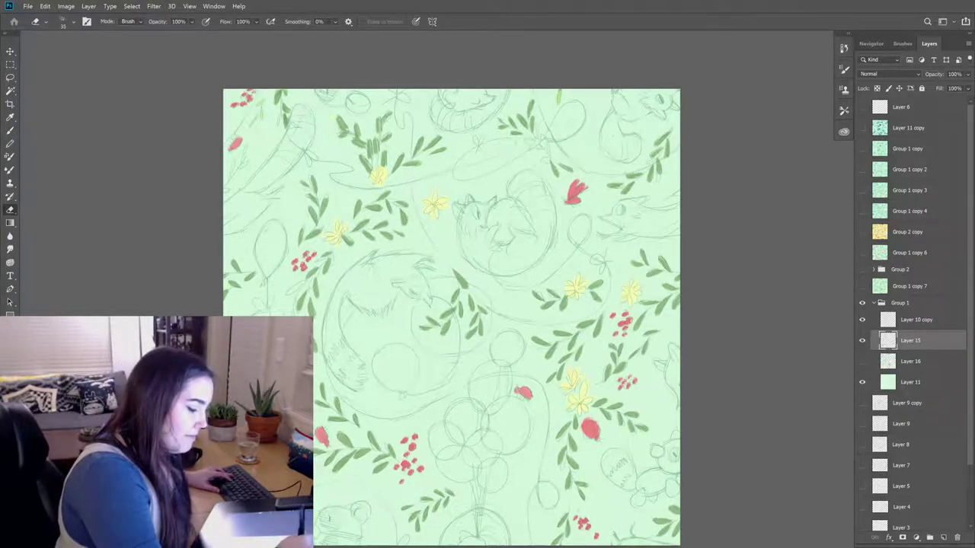
{"action": "key", "text": "b"}
{"action": "key", "text": "e"}
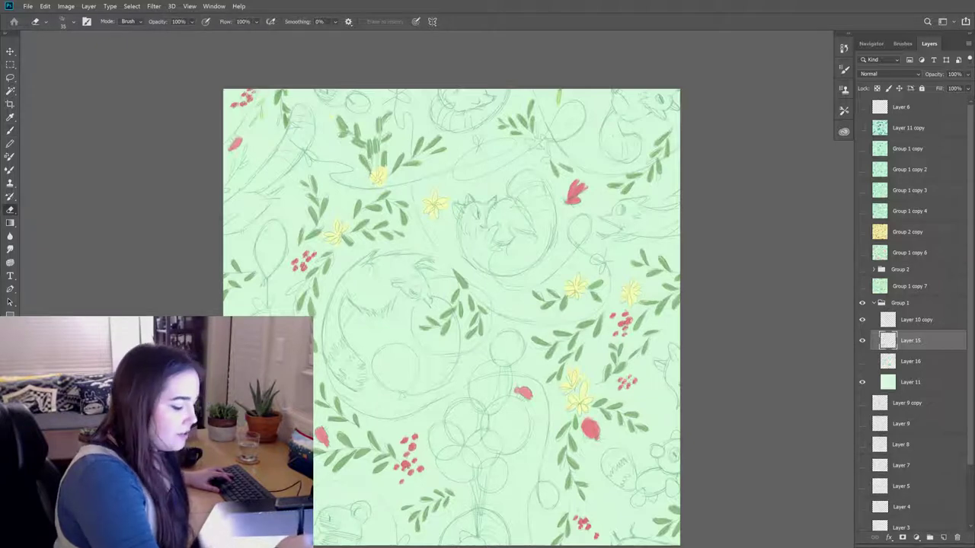
{"action": "key", "text": "b"}
{"action": "key", "text": "e"}
{"action": "key", "text": "b"}
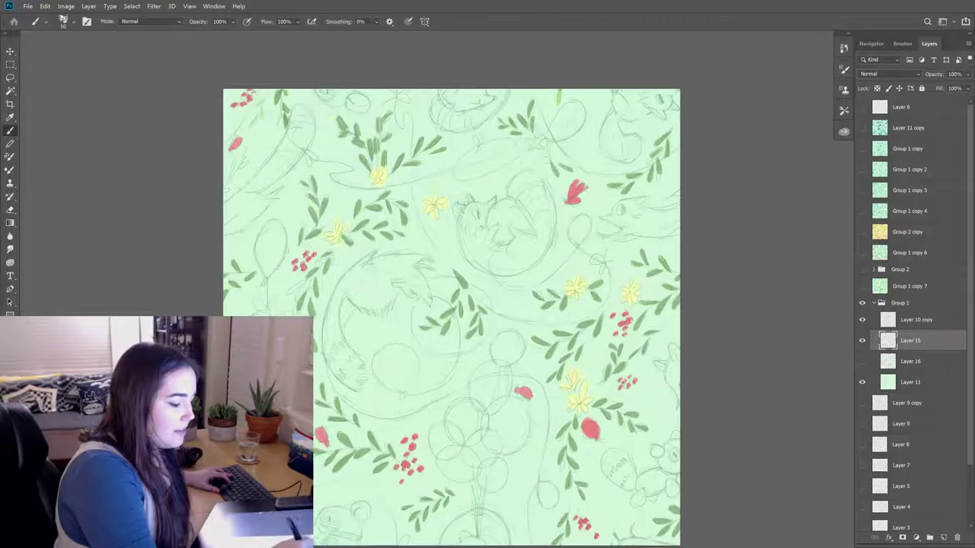
{"action": "key", "text": "e"}
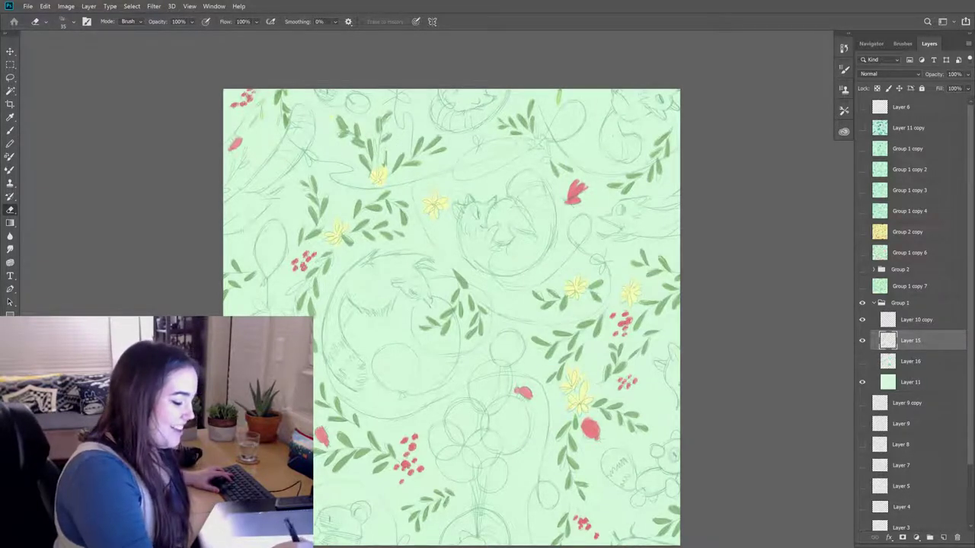
{"action": "key", "text": "b"}
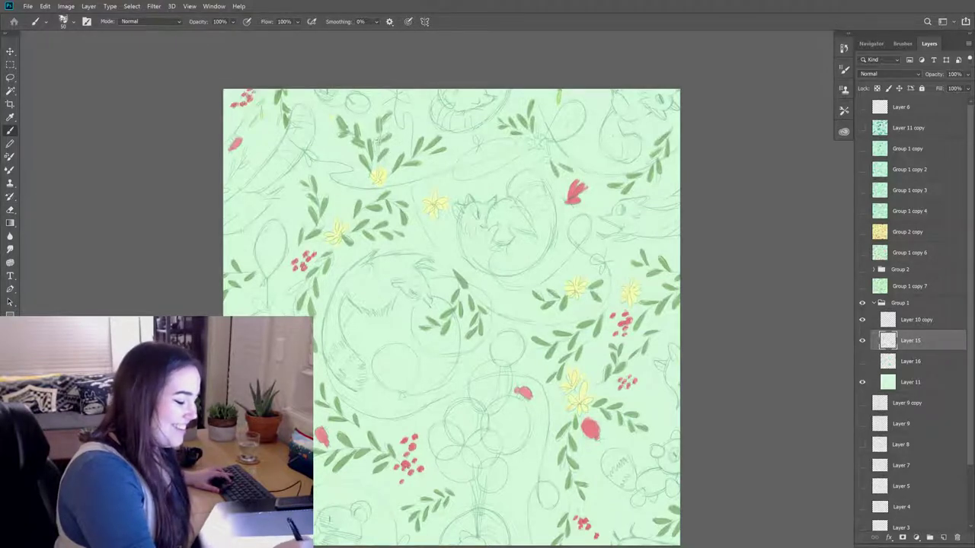
{"action": "key", "text": "e"}
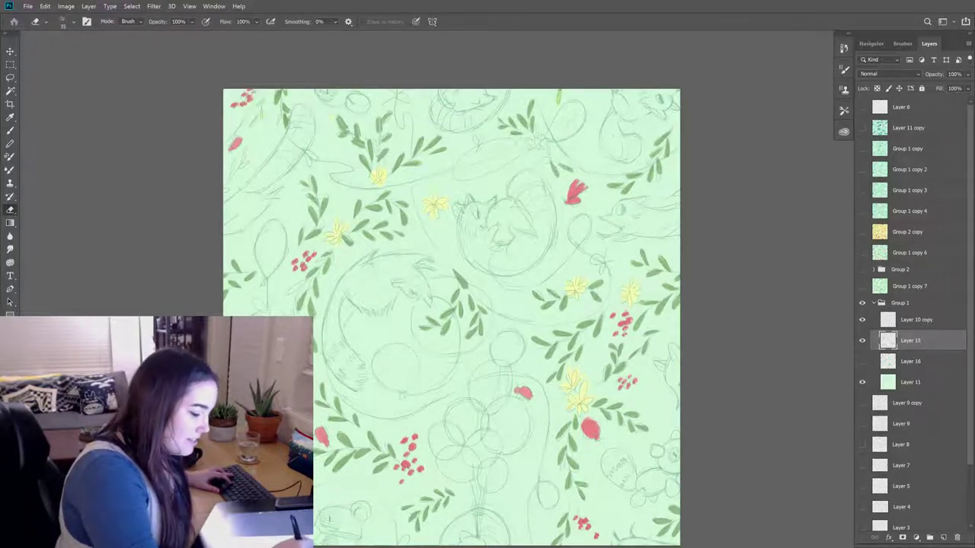
{"action": "key", "text": "b"}
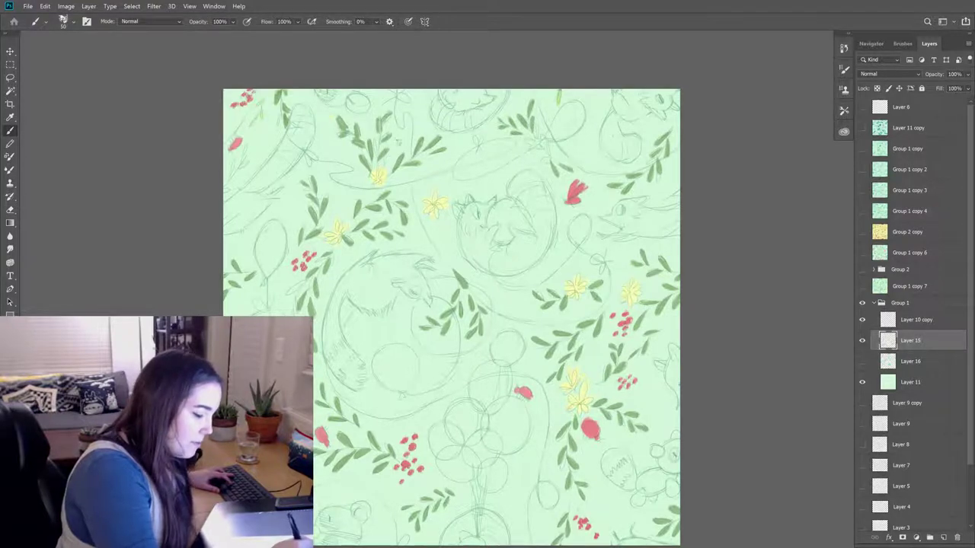
{"action": "key", "text": "e"}
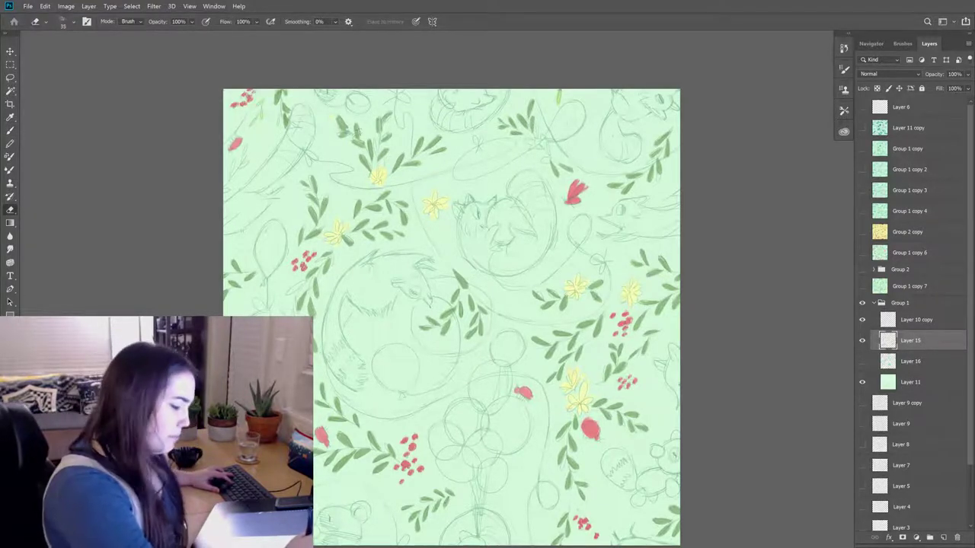
{"action": "key", "text": "b"}
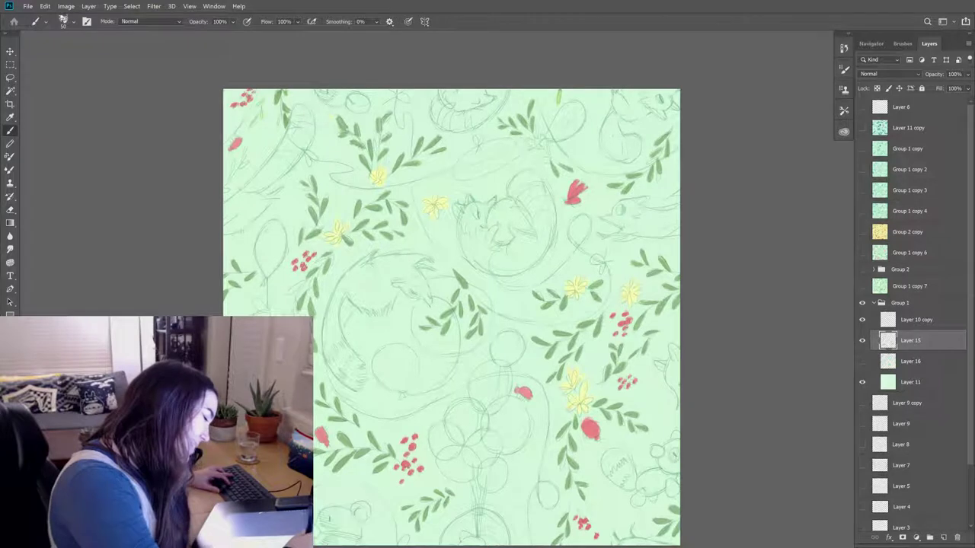
{"action": "key", "text": "e"}
{"action": "key", "text": "b"}
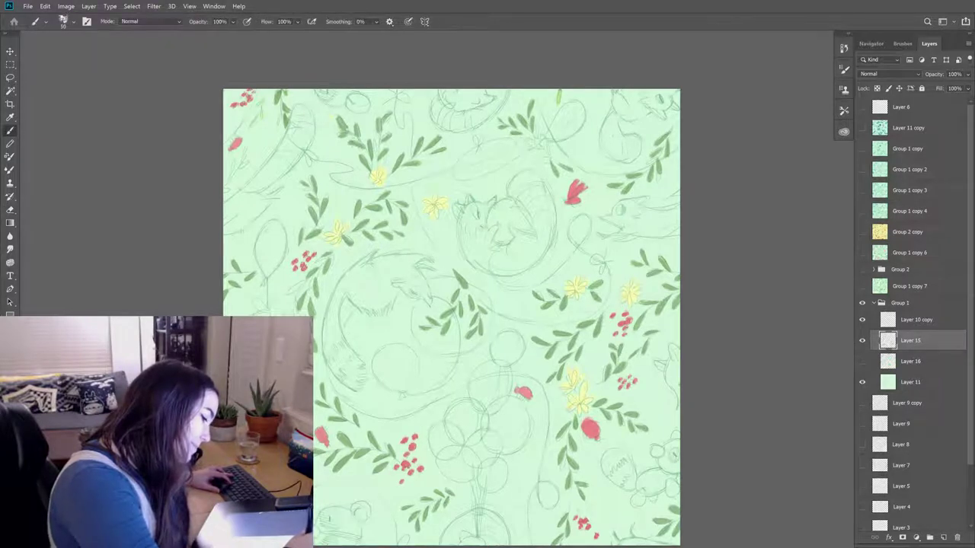
{"action": "key", "text": "e"}
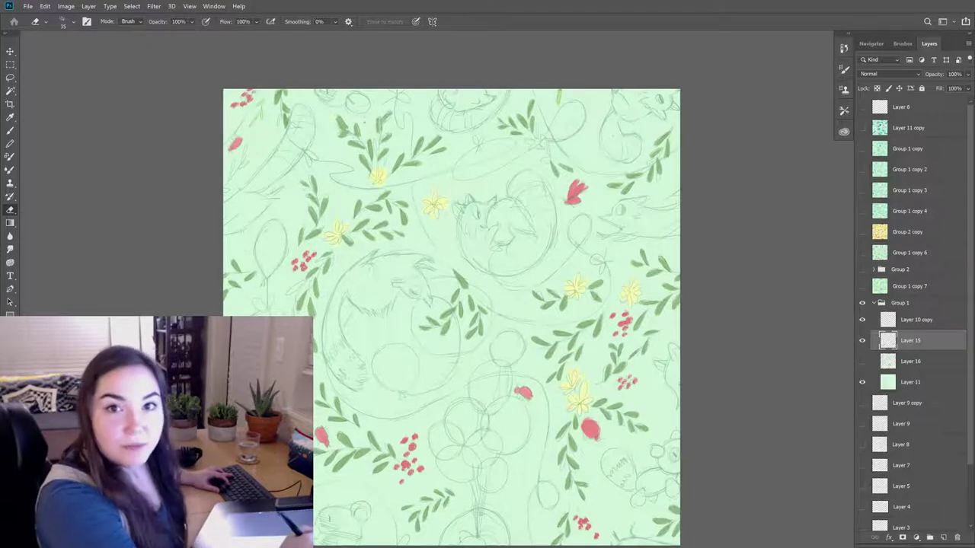
- Redraw and erase sketch lines on the creatures and balloons using Brush and Eraser
{"action": "key", "text": "b"}
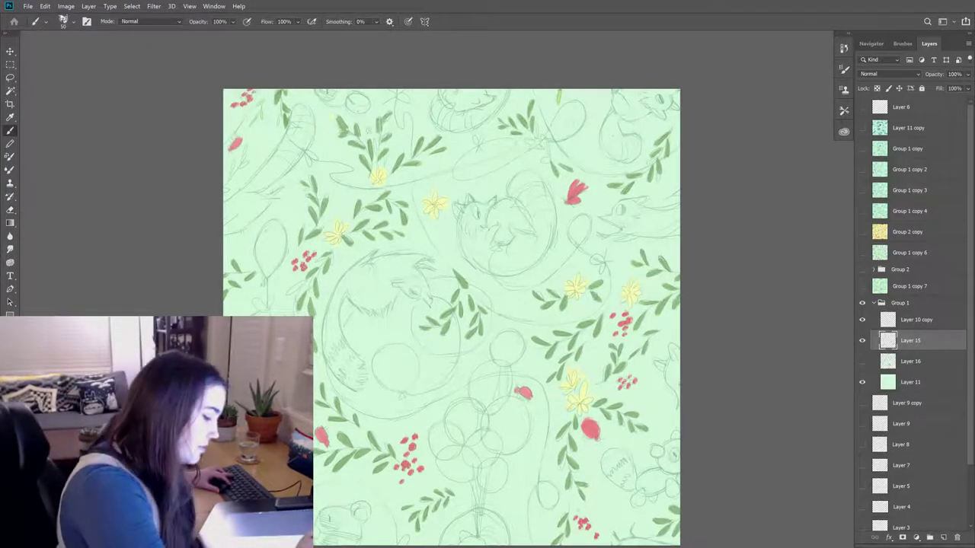
{"action": "key", "text": "e"}
{"action": "key", "text": "b"}
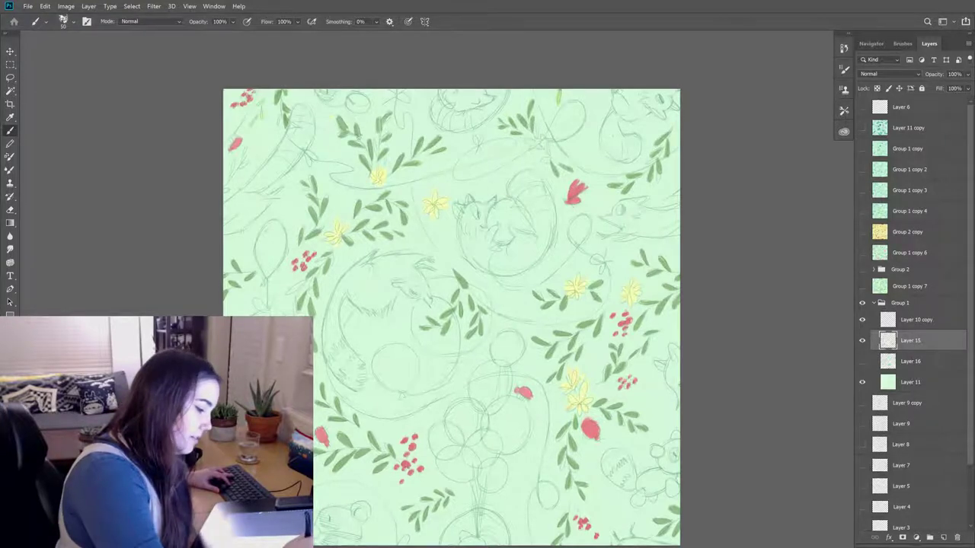
{"action": "key", "text": "e"}
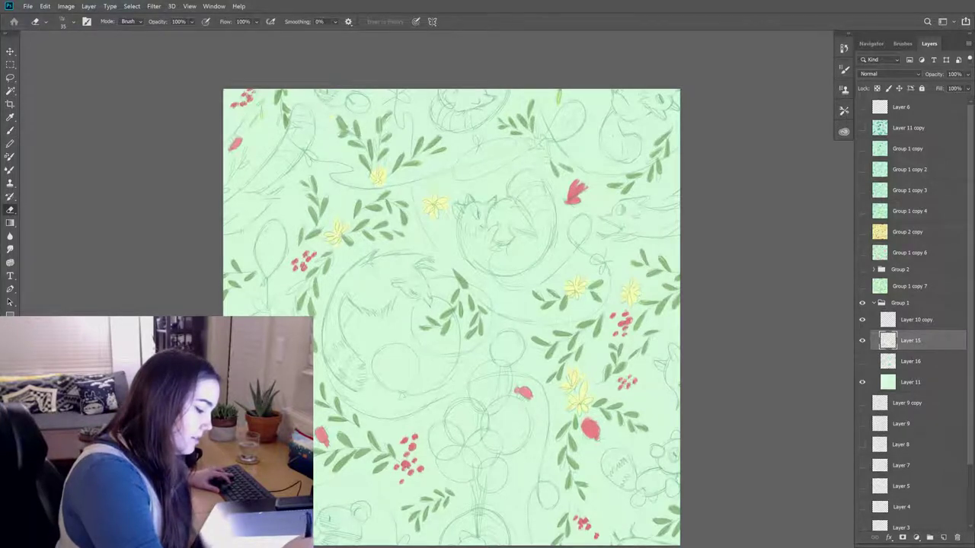
{"action": "key", "text": "b"}
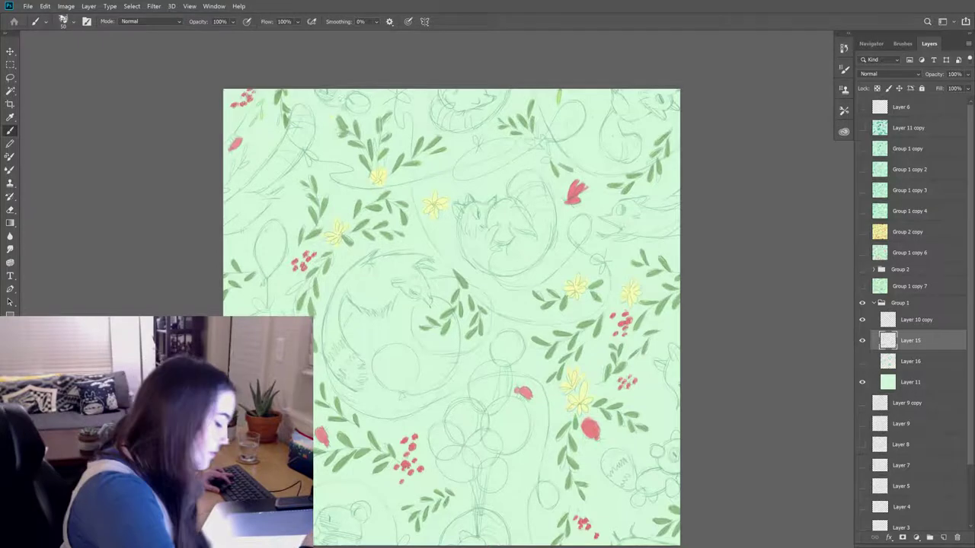
{"action": "key", "text": "e"}
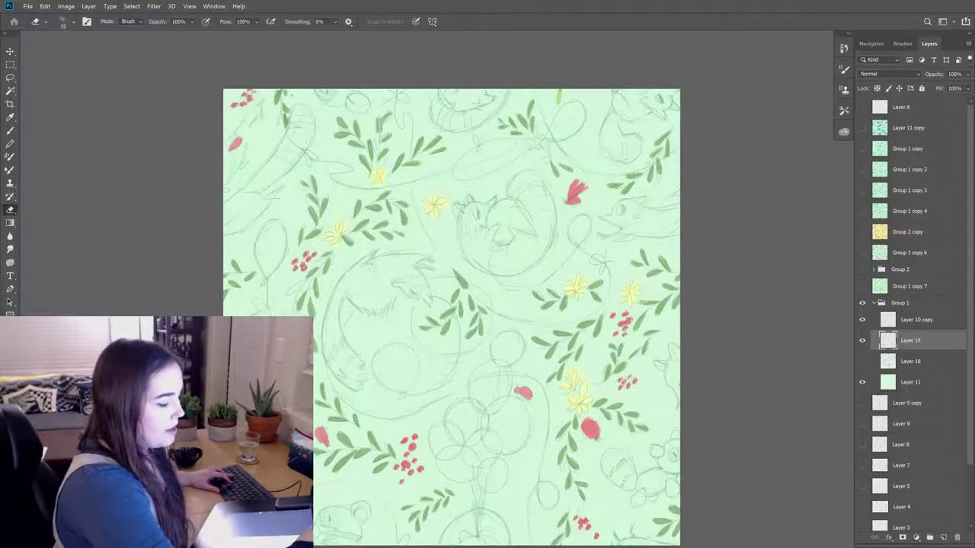
{"action": "key", "text": "b"}
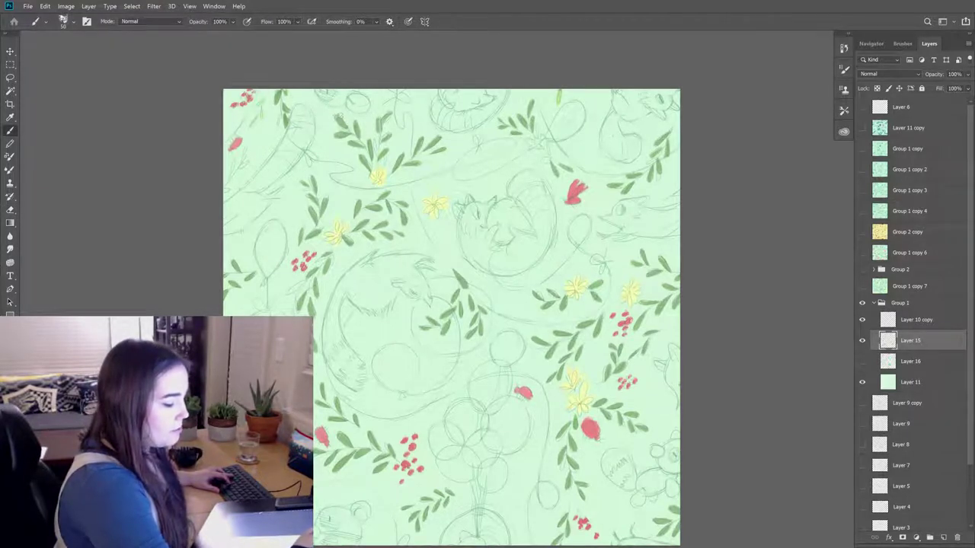
{"action": "key", "text": "e"}
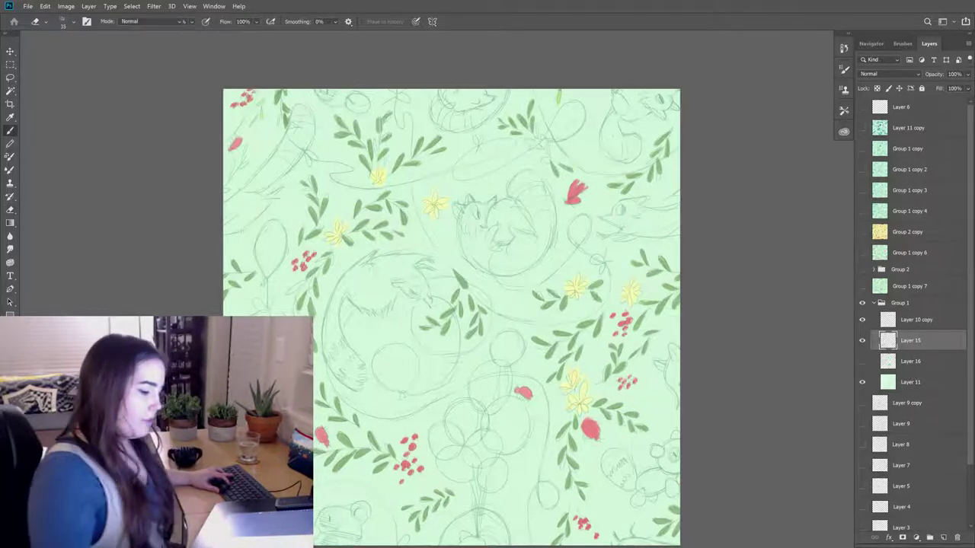
{"action": "key", "text": "b"}
{"action": "key", "text": "e"}
{"action": "key", "text": "b"}
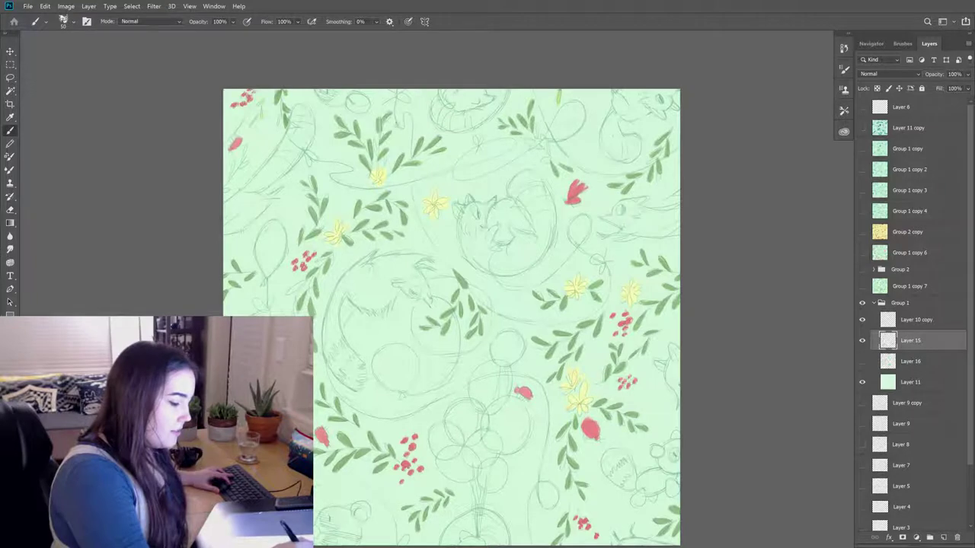
{"action": "key", "text": "e"}
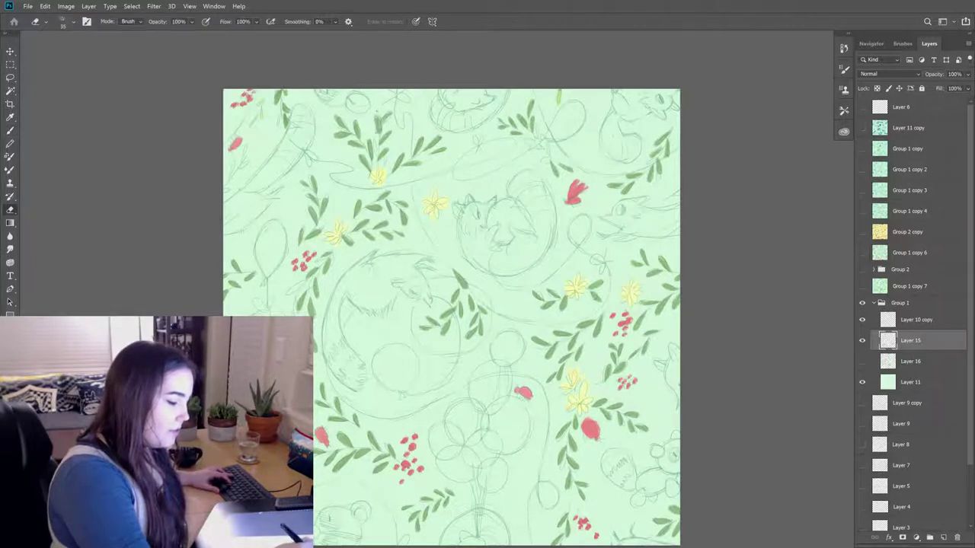
{"action": "key", "text": "b"}
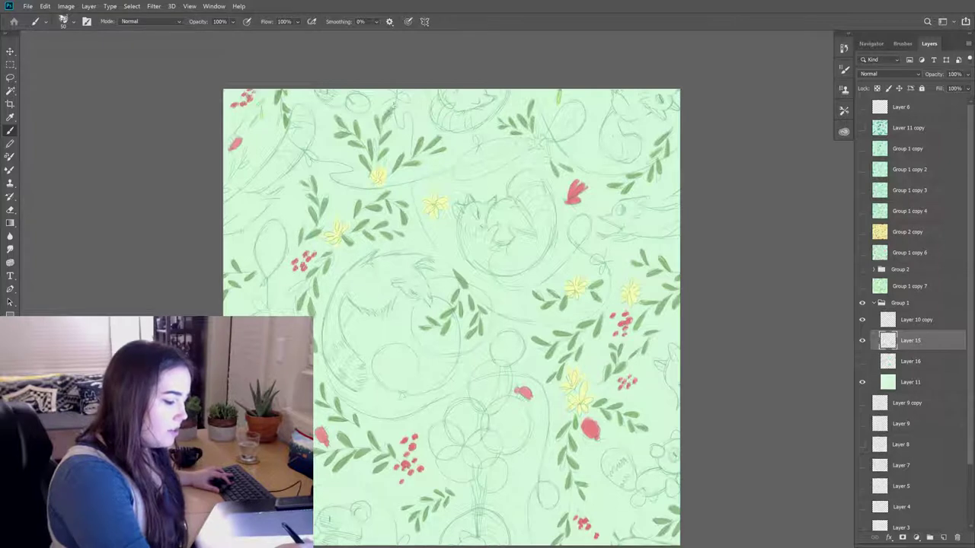
{"action": "key", "text": "e"}
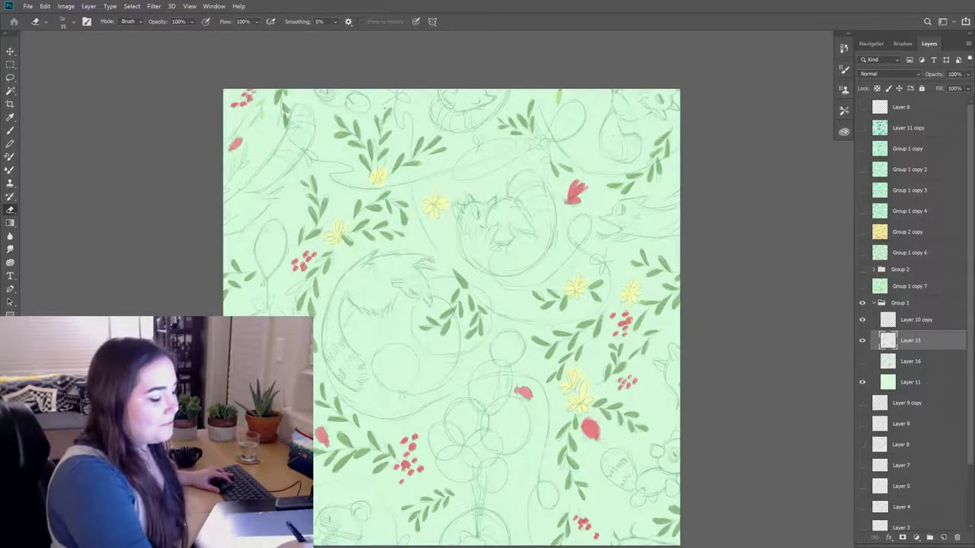
{"action": "key", "text": "b"}
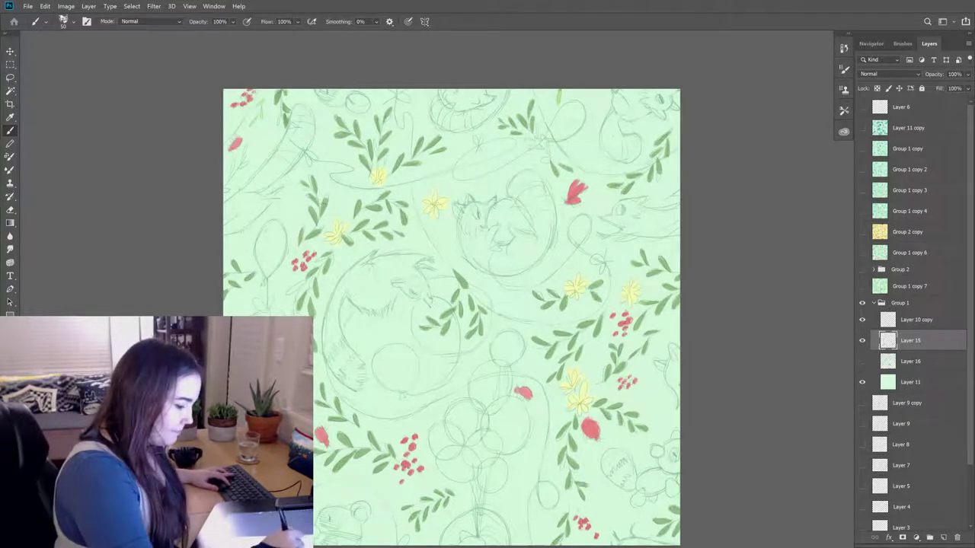
- Add small sketched doodles, including a tiny bow-like flower, erasing unwanted strokes
{"action": "key", "text": "e"}
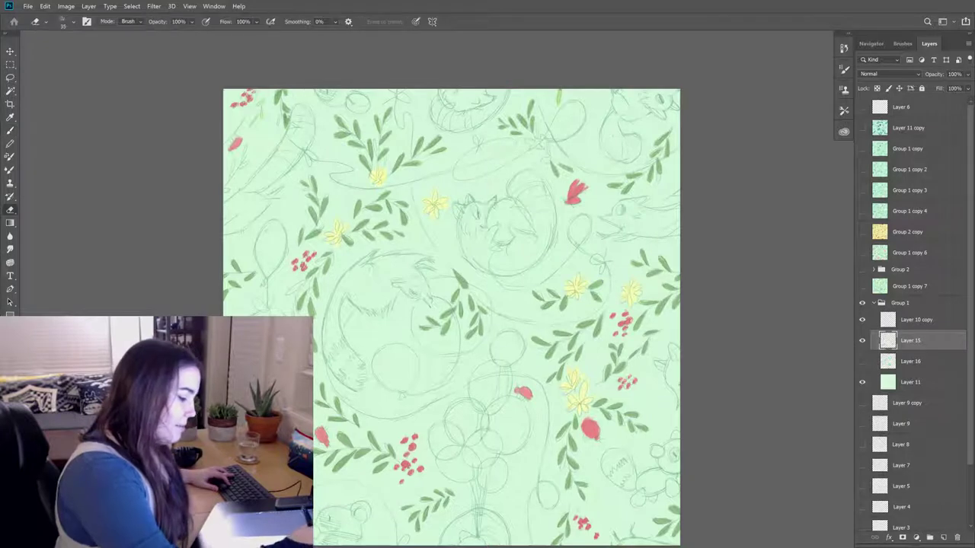
{"action": "key", "text": "b"}
{"action": "key", "text": "e"}
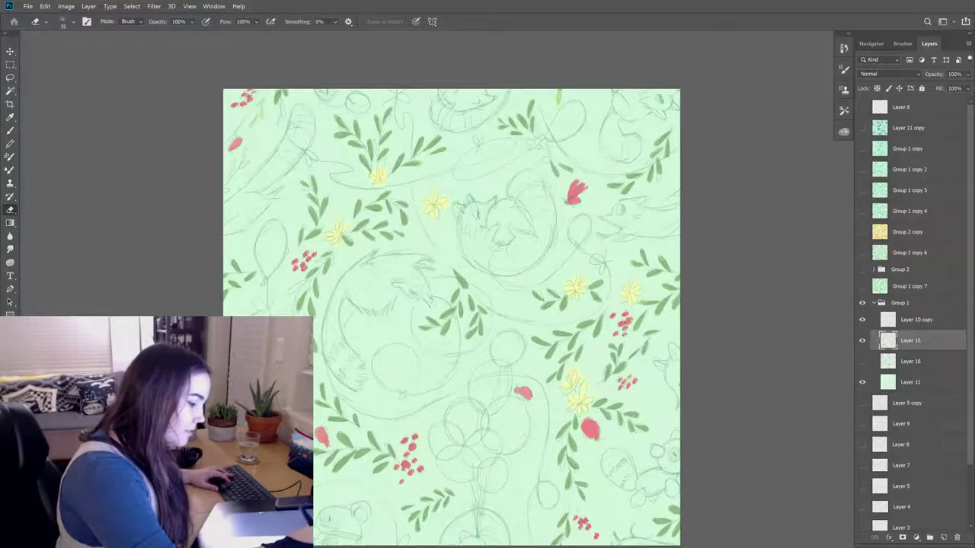
{"action": "key", "text": "b"}
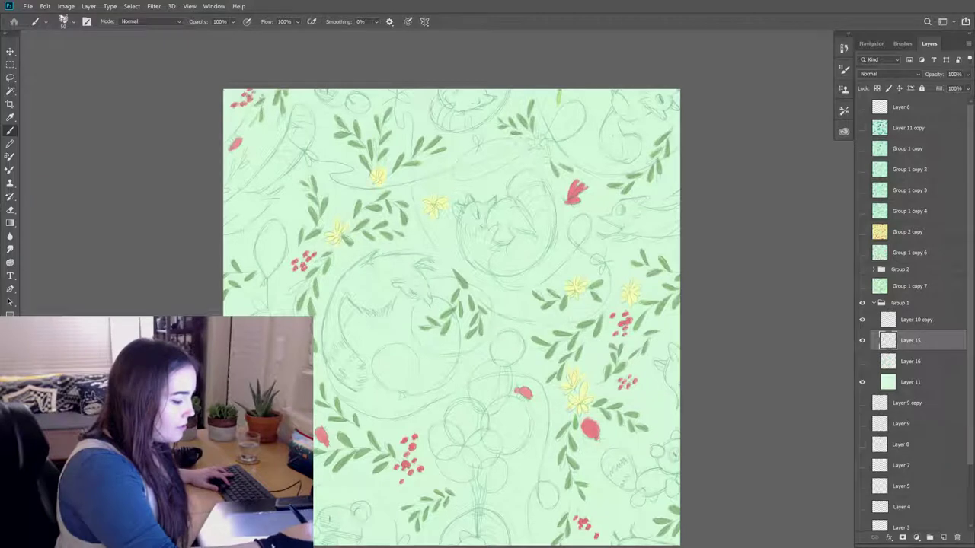
{"action": "key", "text": "e"}
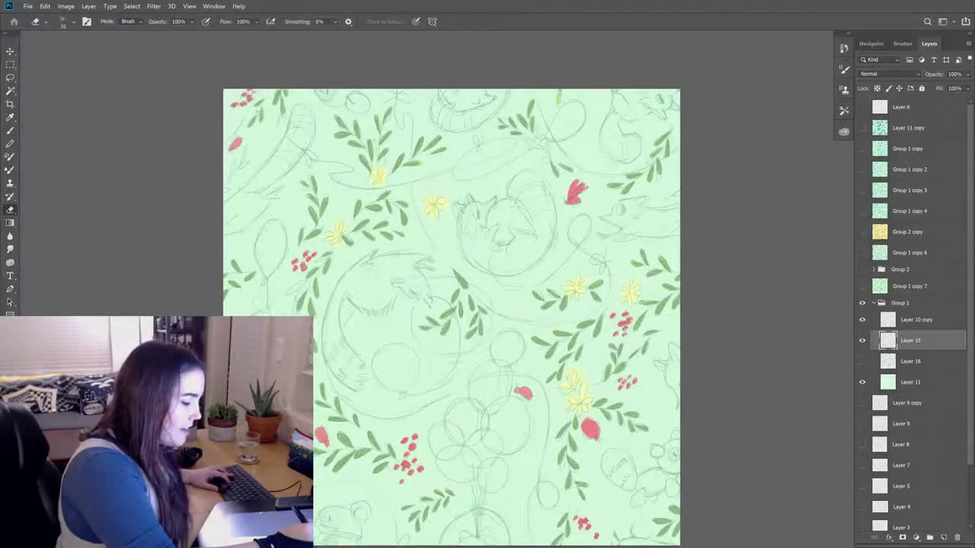
{"action": "key", "text": "b"}
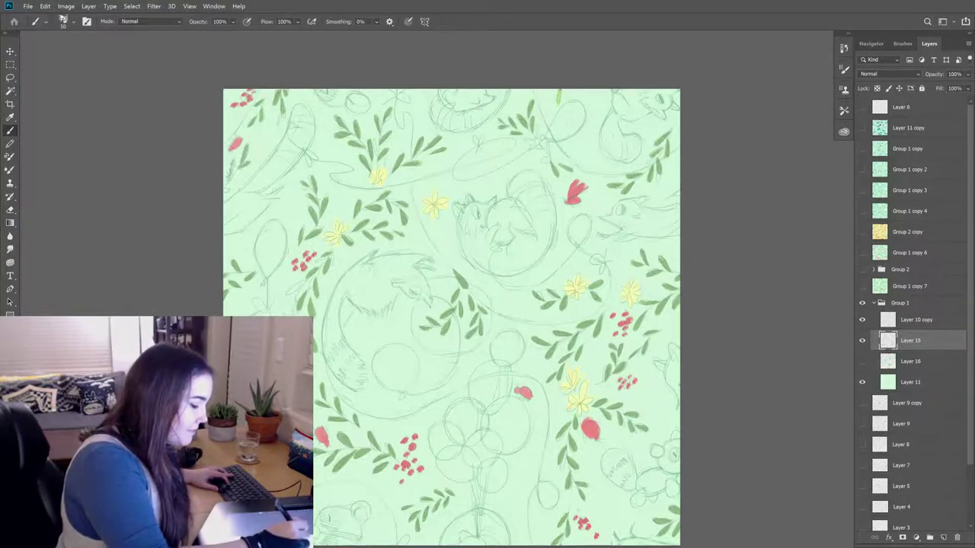
{"action": "key", "text": "e"}
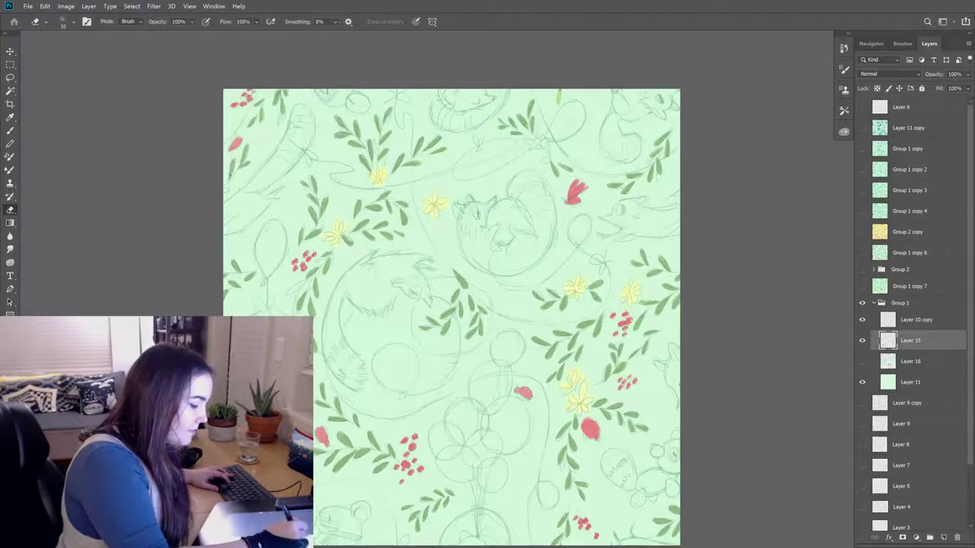
{"action": "key", "text": "b"}
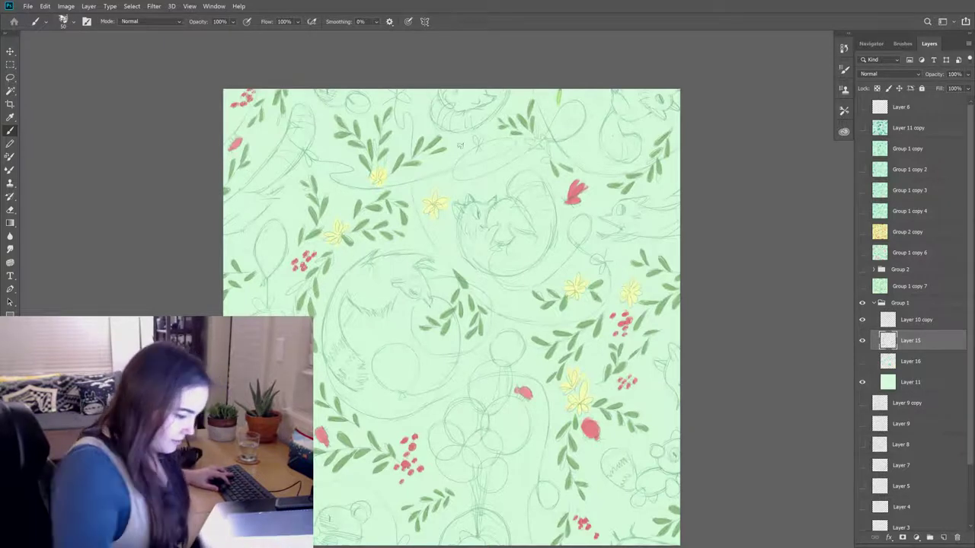
{"action": "left_click_drag", "start_coordinate": [703, 426], "coordinate": [718, 398]}
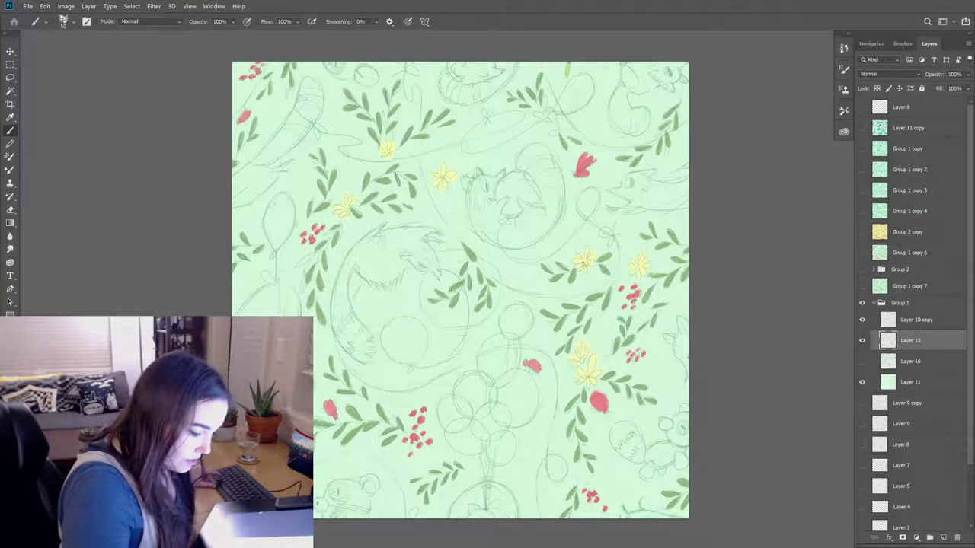
- Rework the creature sketch strokes on Layer 15, alternating Brush and Eraser
{"action": "key", "text": "e"}
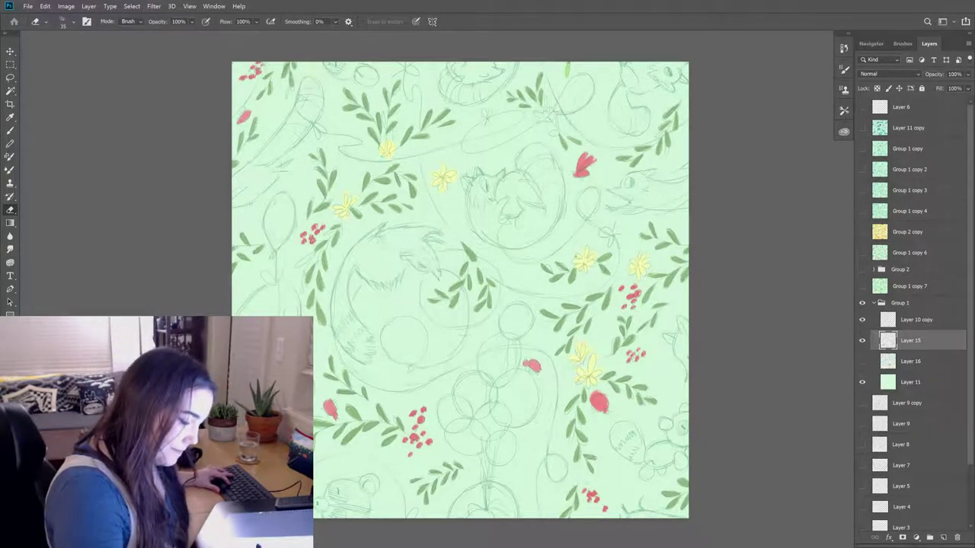
{"action": "key", "text": "b"}
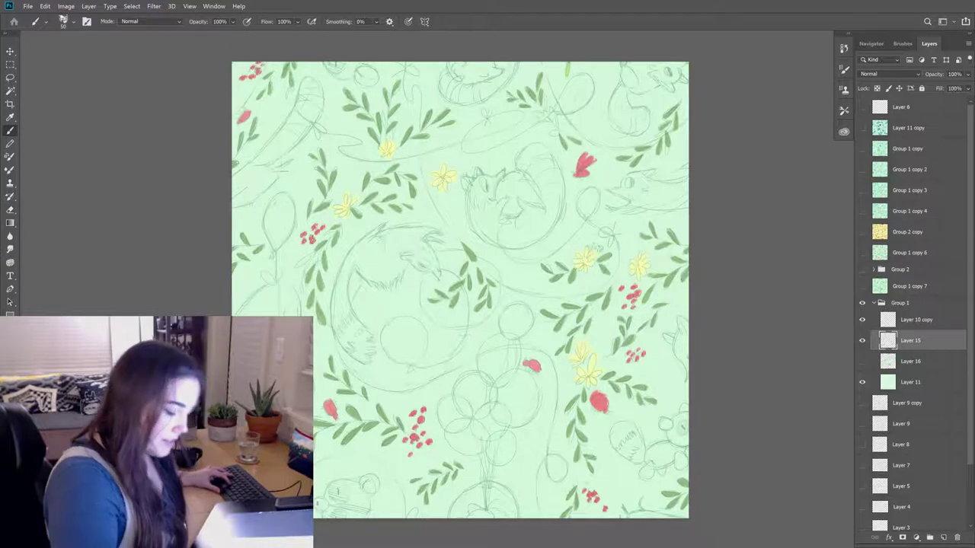
{"action": "key", "text": "e"}
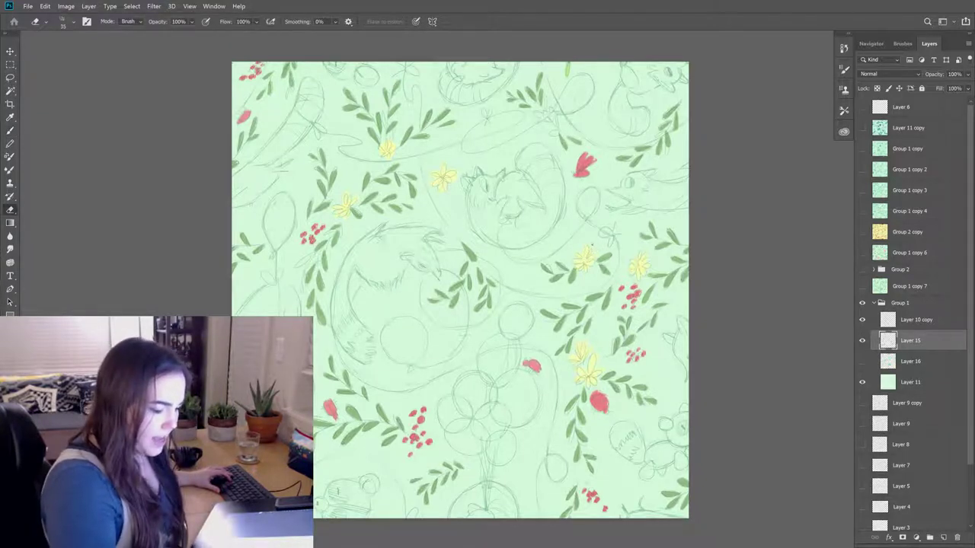
{"action": "key", "text": "b"}
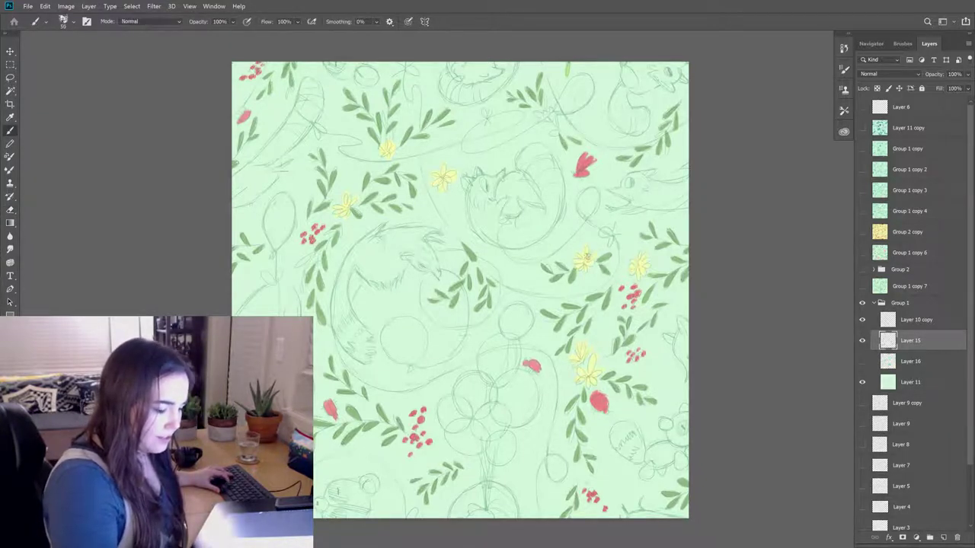
{"action": "key", "text": "e"}
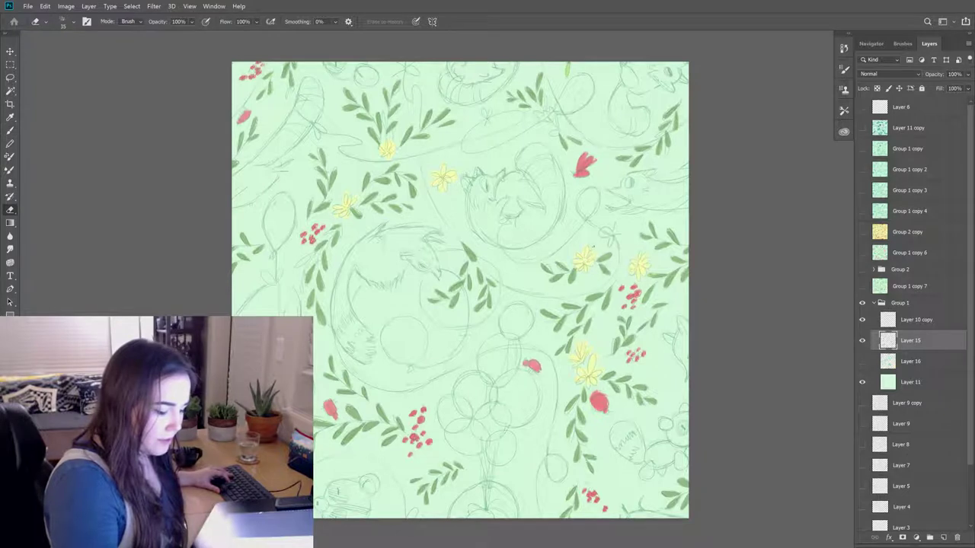
{"action": "key", "text": "b"}
{"action": "key", "text": "e"}
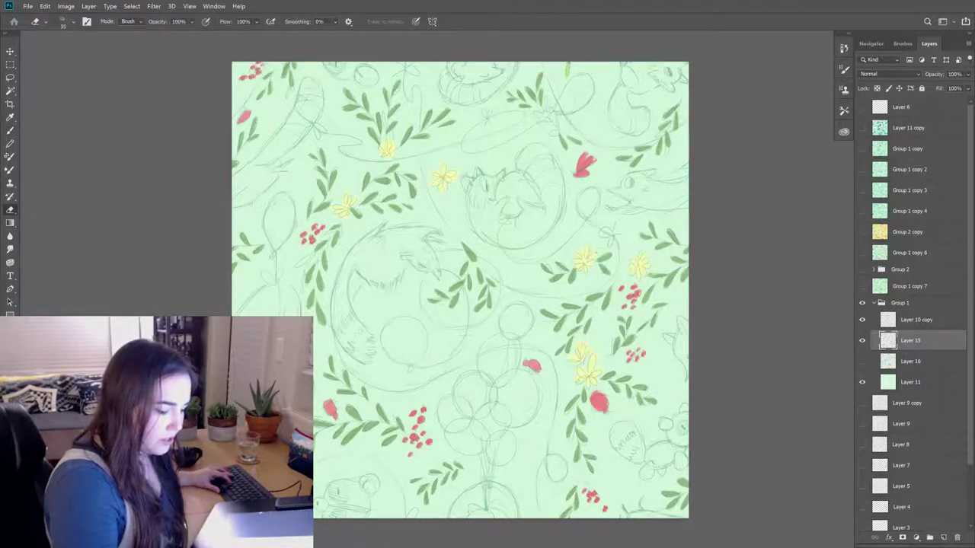
{"action": "key", "text": "b"}
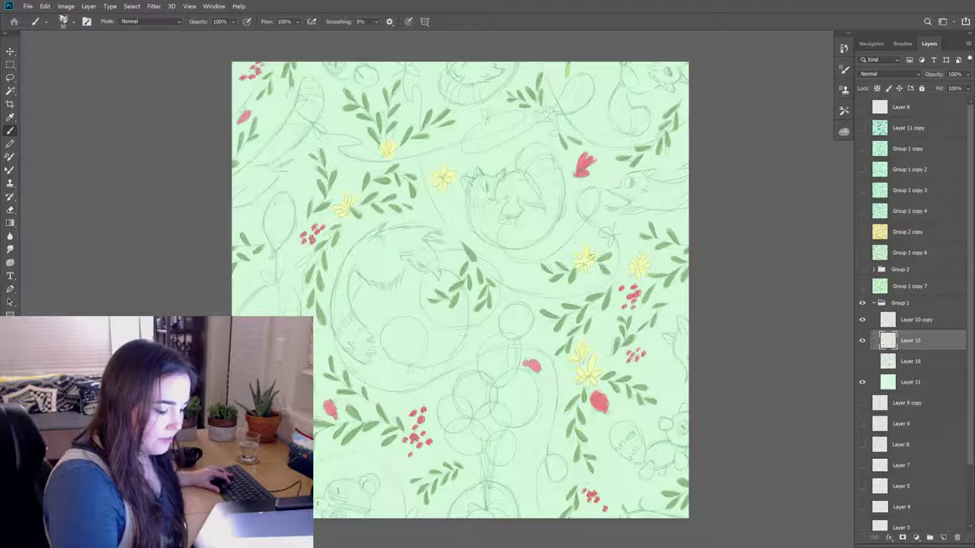
{"action": "key", "text": "e"}
{"action": "key", "text": "b"}
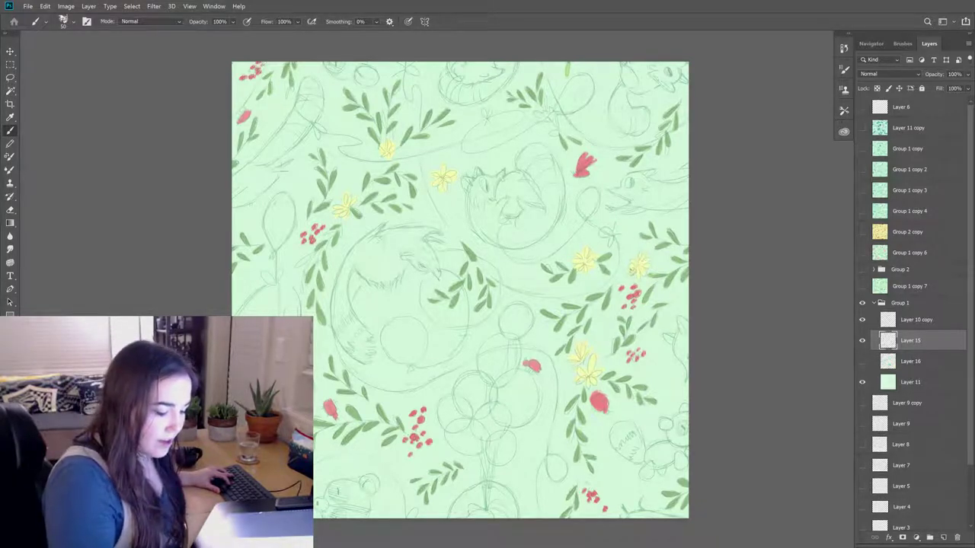
- Add fresh sketch strokes near the right-side yellow flowers, erasing stray lines
{"action": "key", "text": "e"}
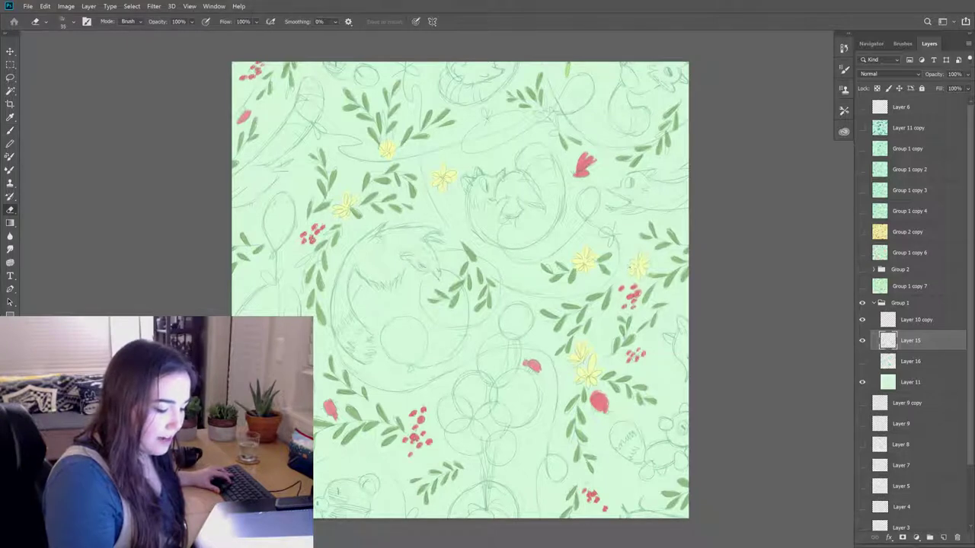
{"action": "key", "text": "b"}
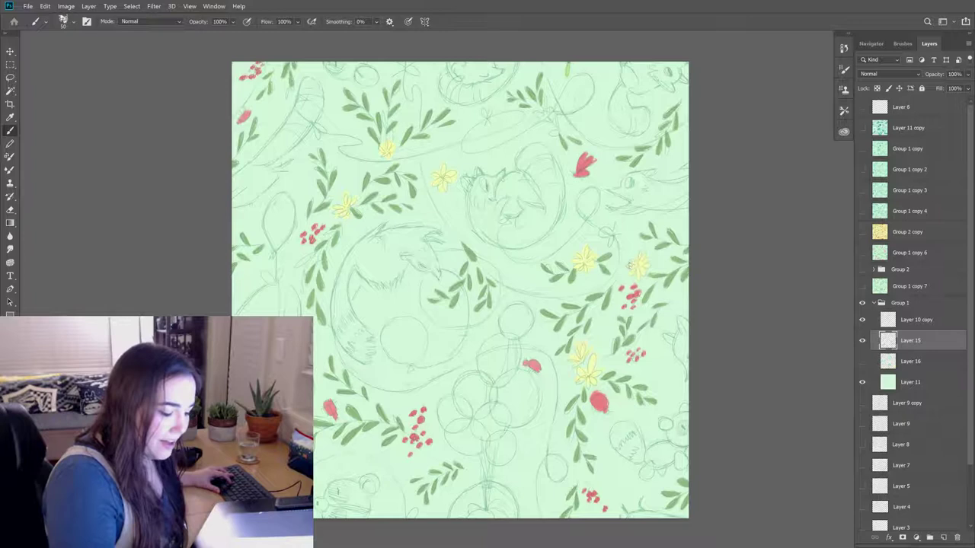
{"action": "key", "text": "e"}
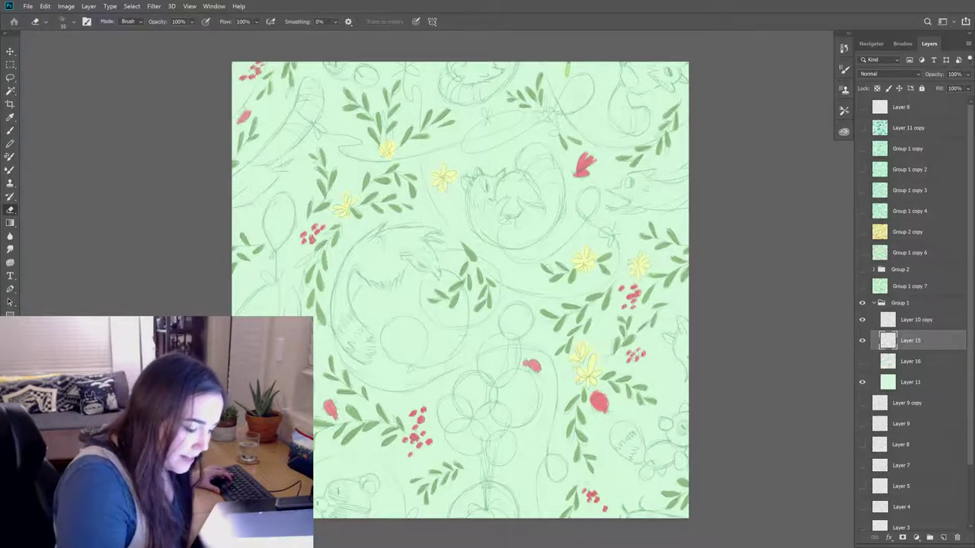
{"action": "key", "text": "b"}
{"action": "key", "text": "e"}
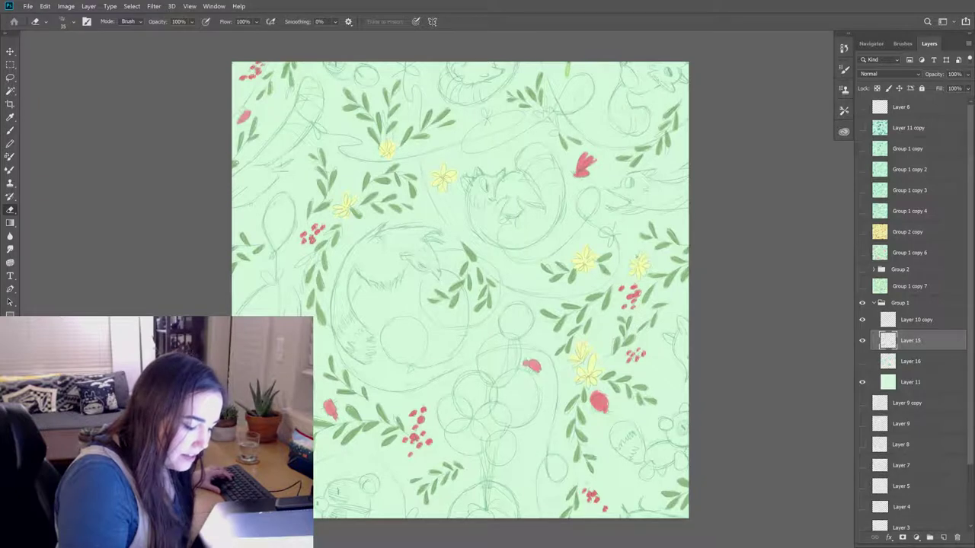
{"action": "key", "text": "b"}
{"action": "key", "text": "e"}
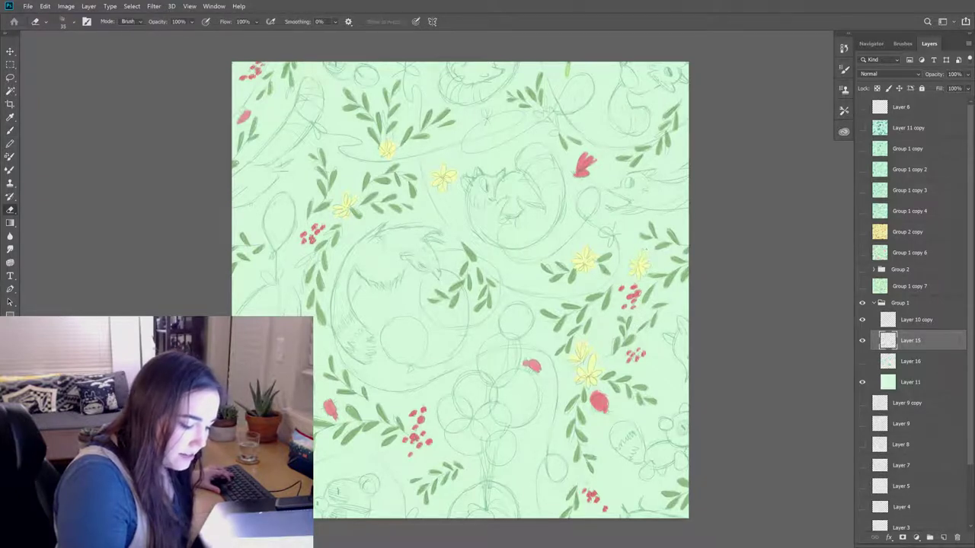
{"action": "key", "text": "b"}
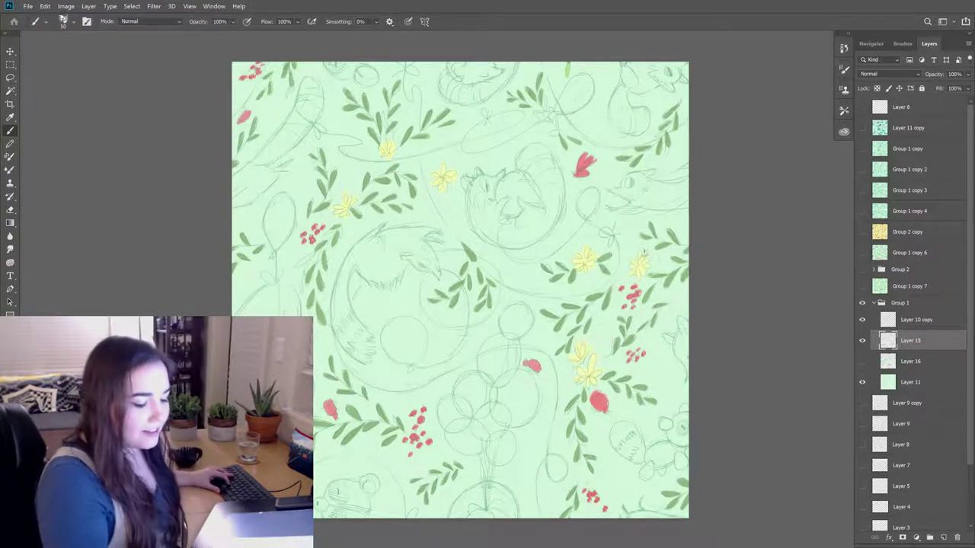
{"action": "key", "text": "e"}
{"action": "key", "text": "b"}
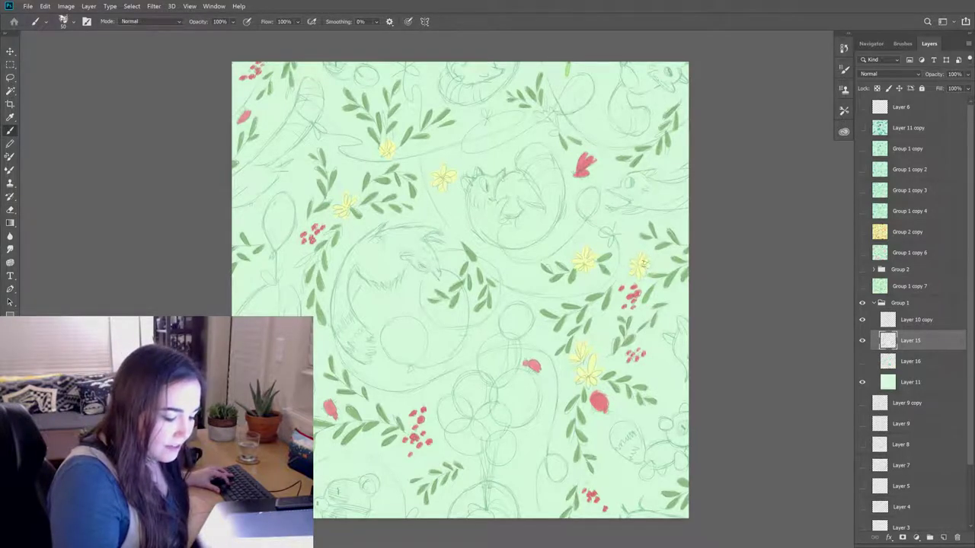
{"action": "key", "text": "e"}
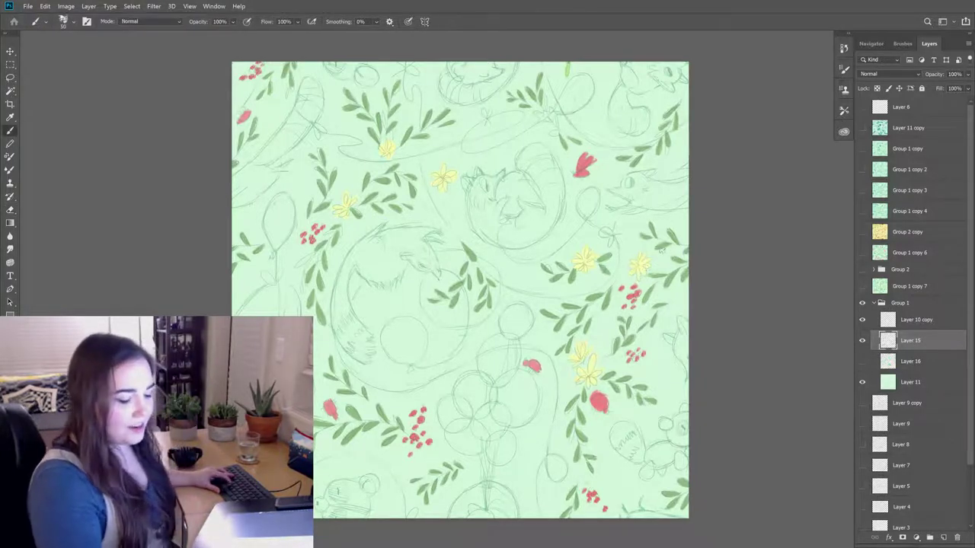
{"action": "key", "text": "e"}
{"action": "key", "text": "b"}
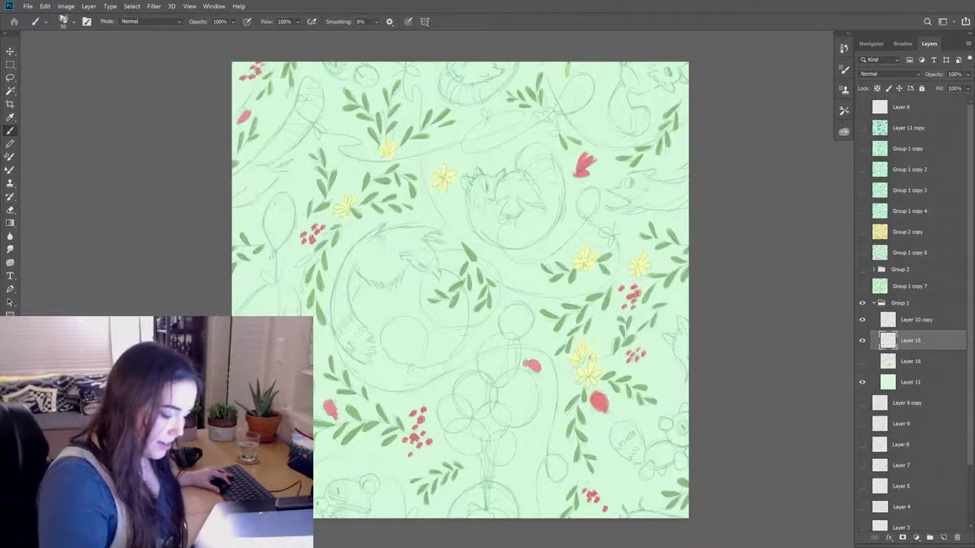
- Redraw and erase the pencil outlines of the curled creatures and balloons on the sketch layer
{"action": "key", "text": "e"}
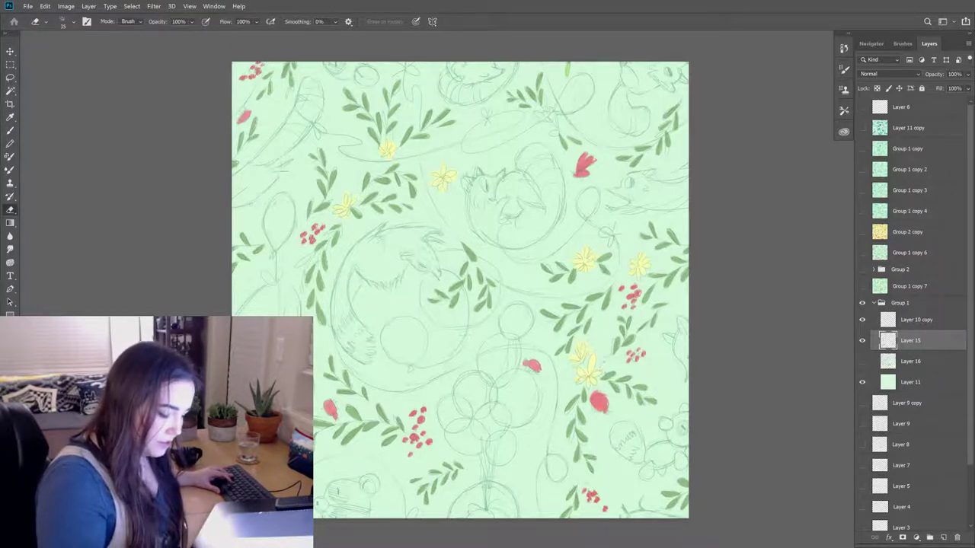
{"action": "key", "text": "b"}
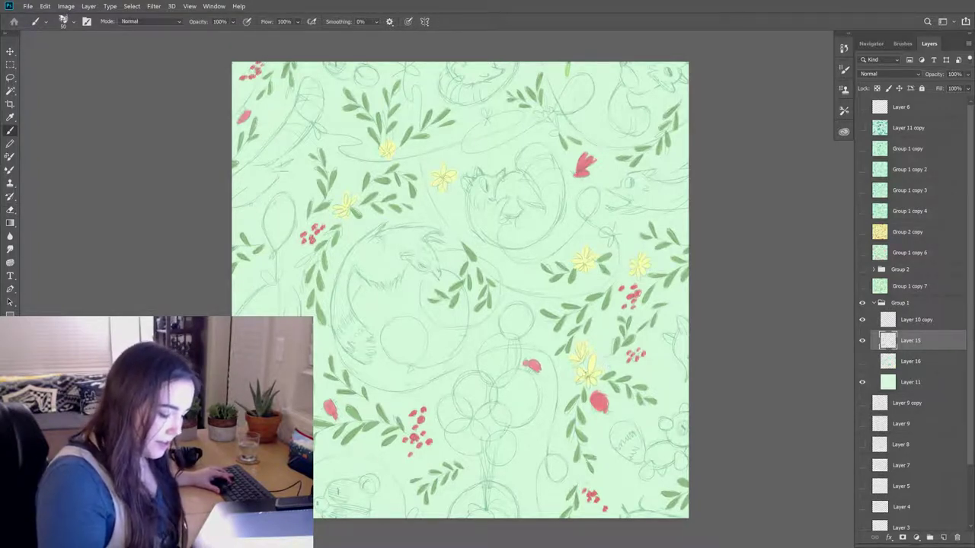
{"action": "key", "text": "e"}
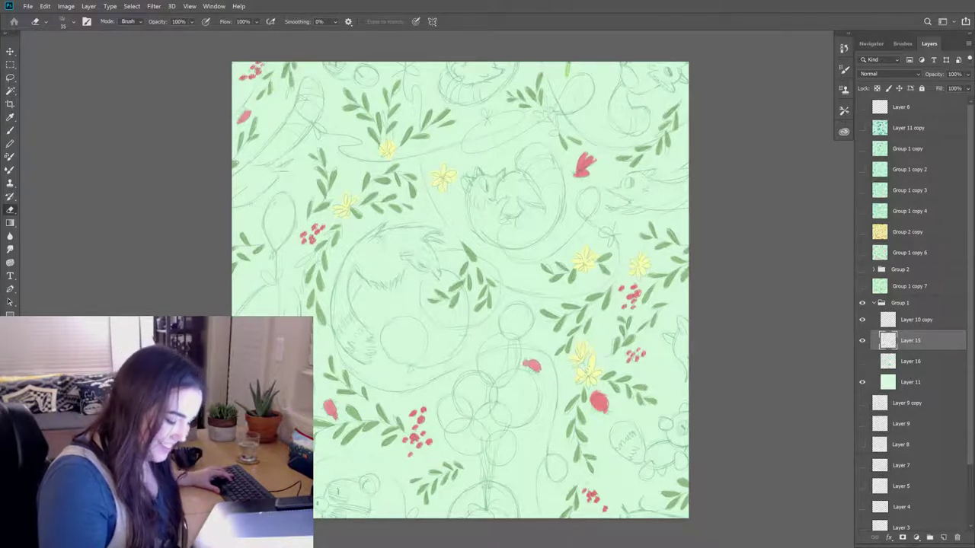
{"action": "key", "text": "b"}
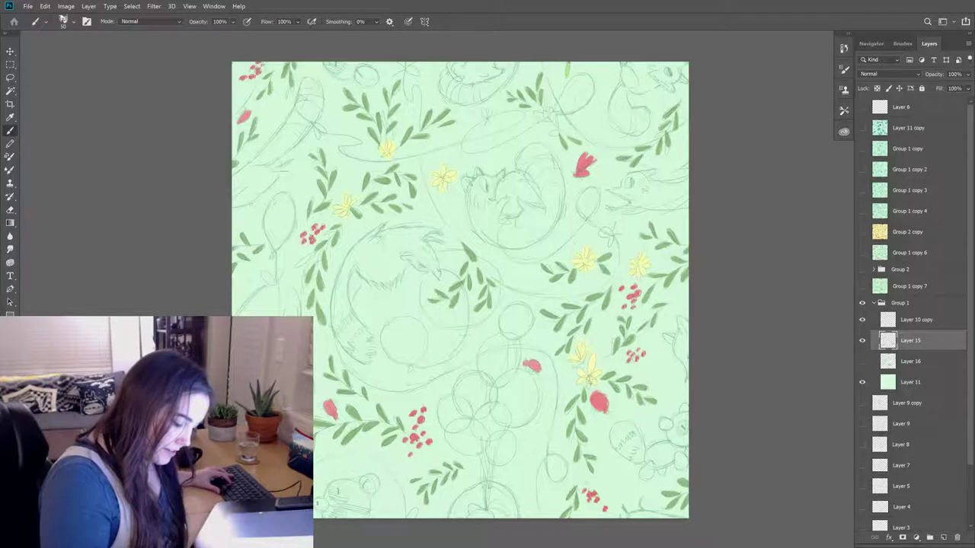
{"action": "key", "text": "e"}
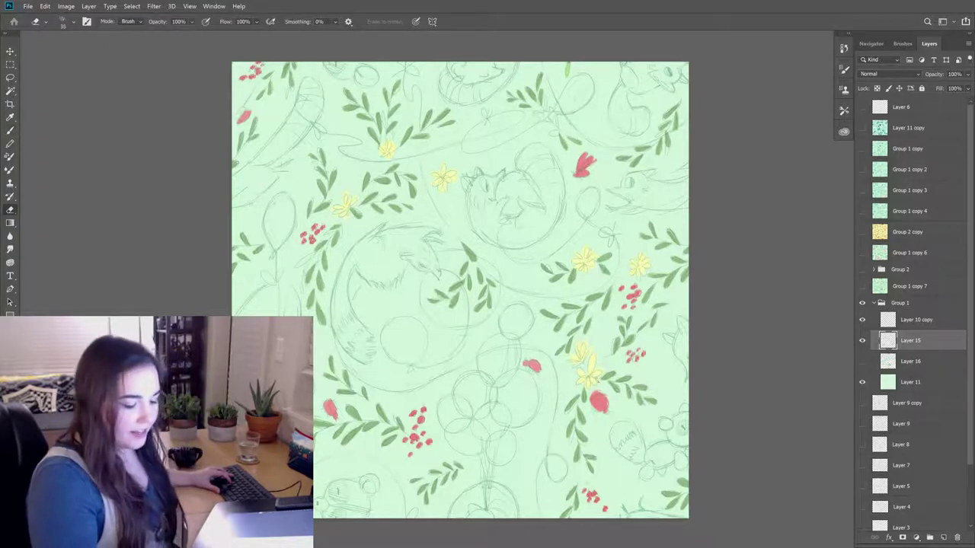
{"action": "key", "text": "b"}
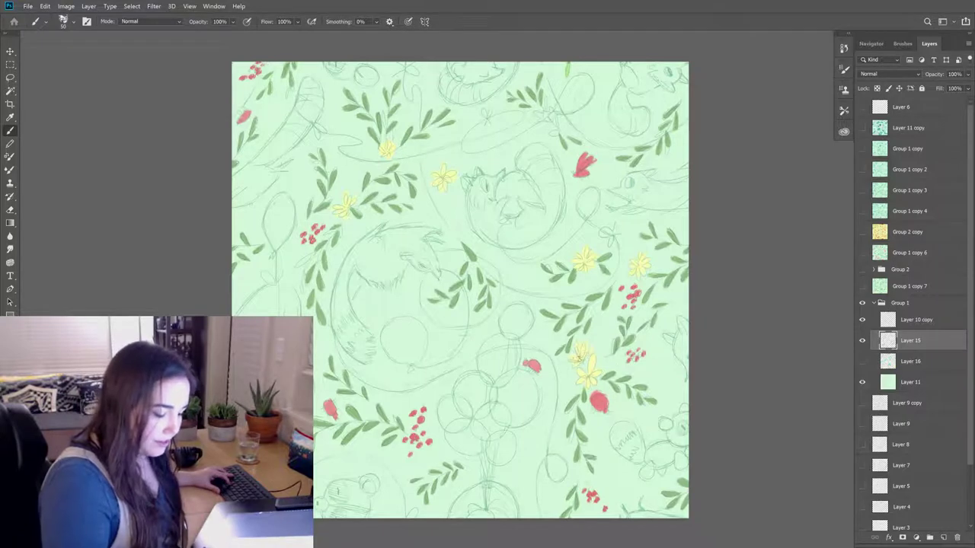
{"action": "key", "text": "e"}
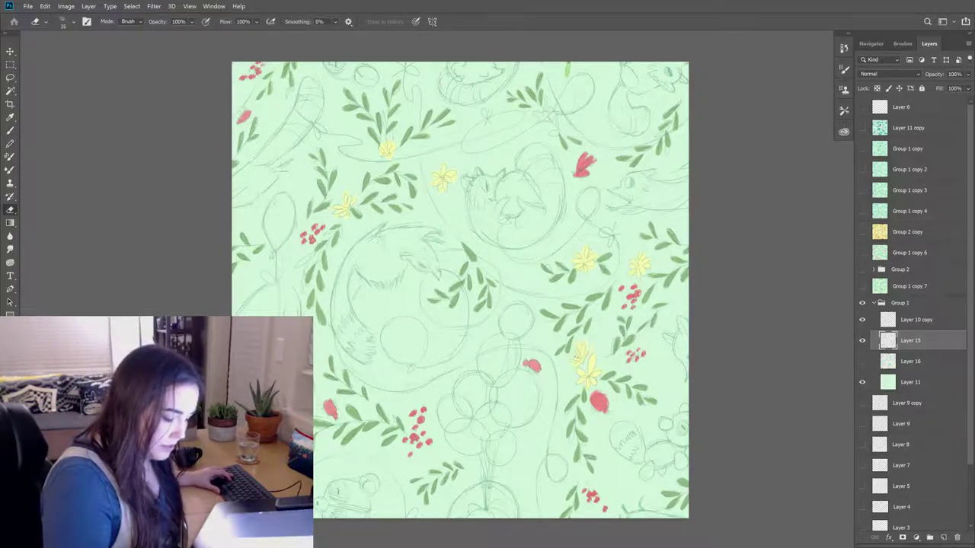
{"action": "key", "text": "b"}
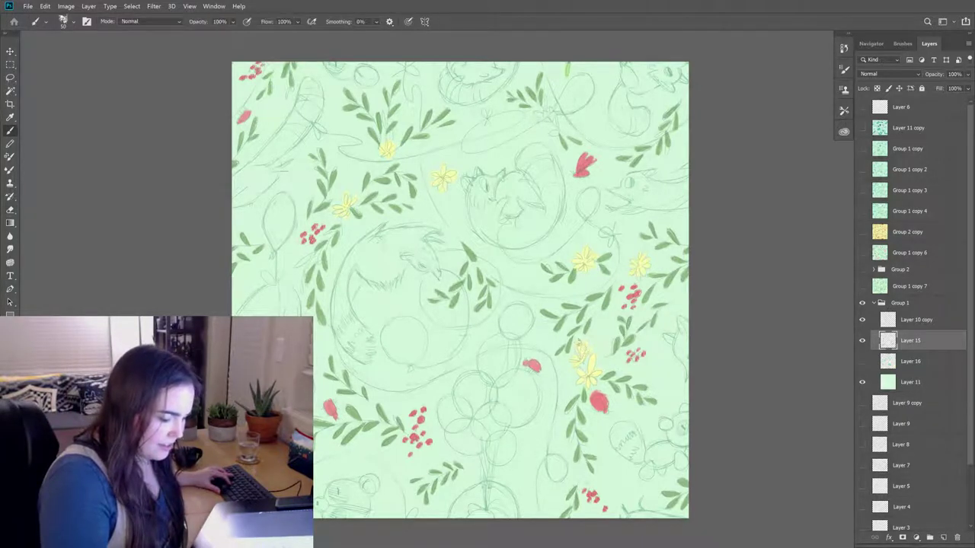
{"action": "key", "text": "e"}
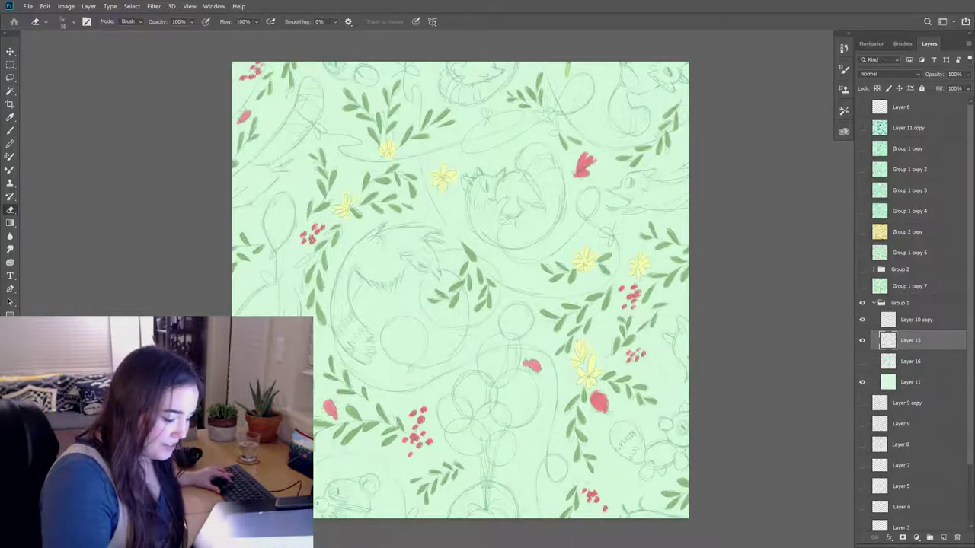
{"action": "key", "text": "b"}
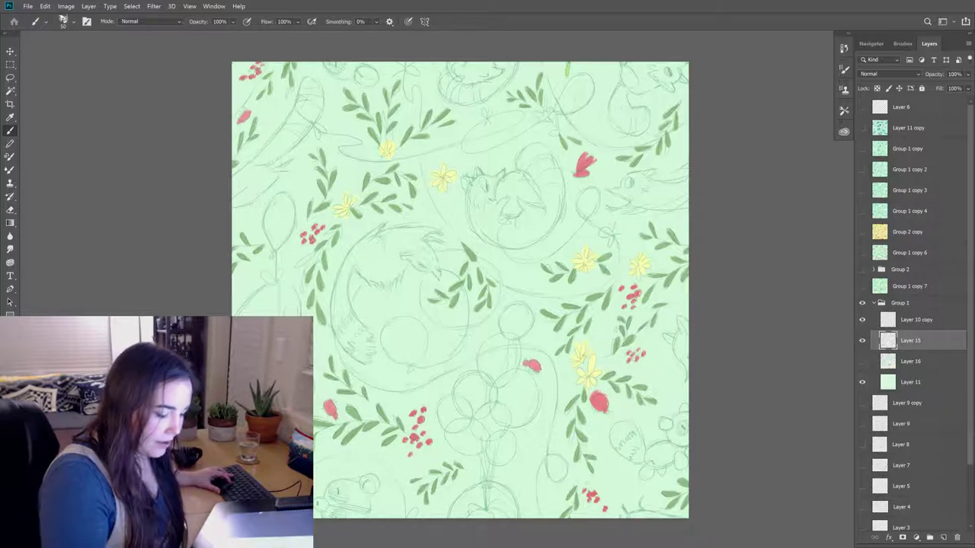
- Continue cleaning up the creature and balloon line art with brush strokes and erasing
{"action": "key", "text": "e"}
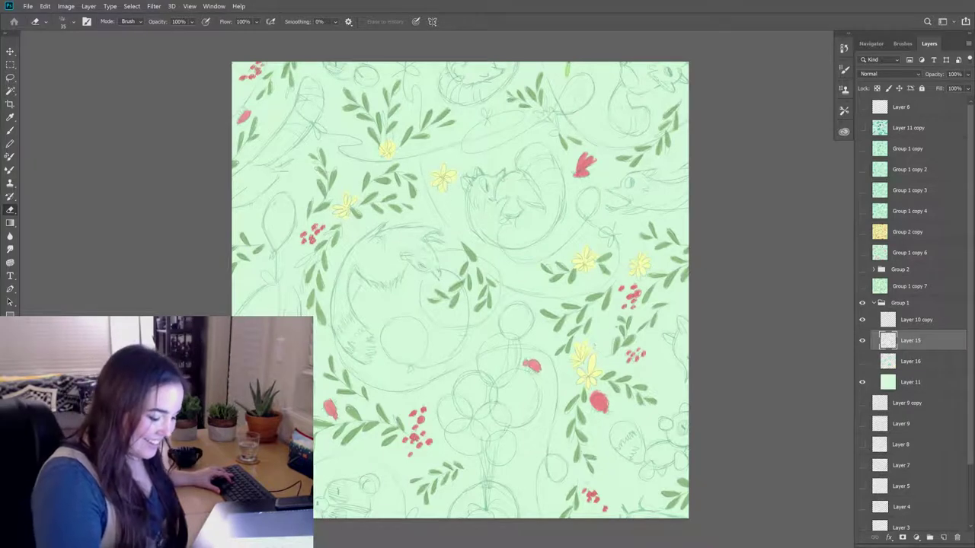
{"action": "key", "text": "b"}
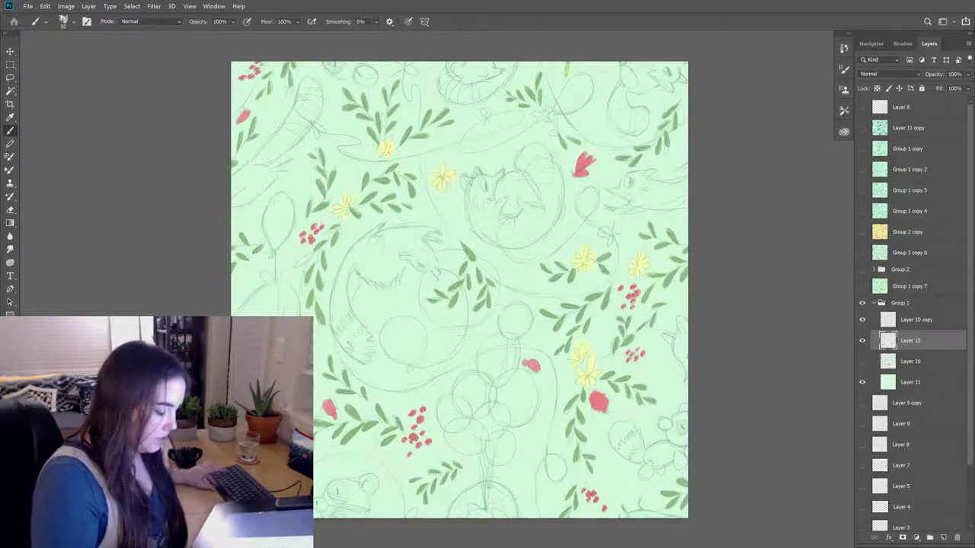
{"action": "key", "text": "e"}
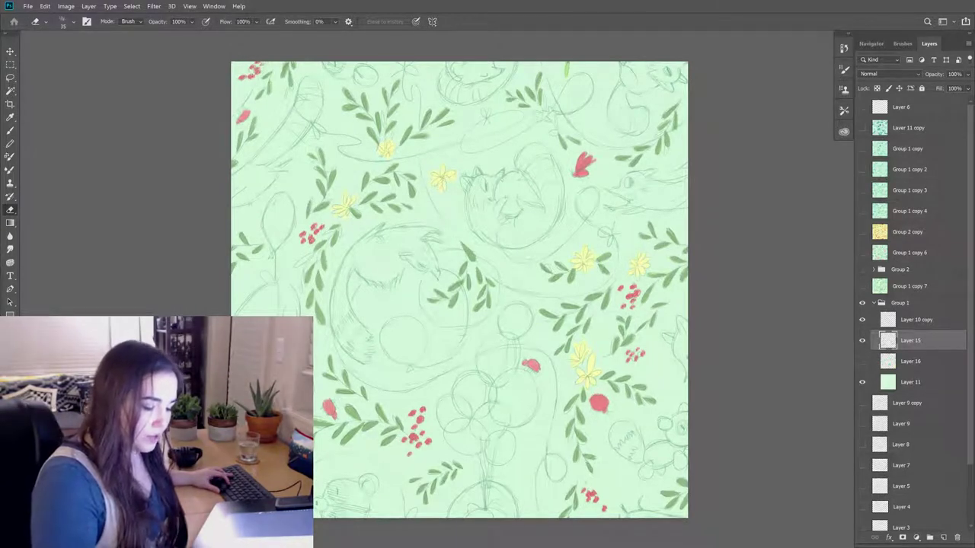
{"action": "key", "text": "b"}
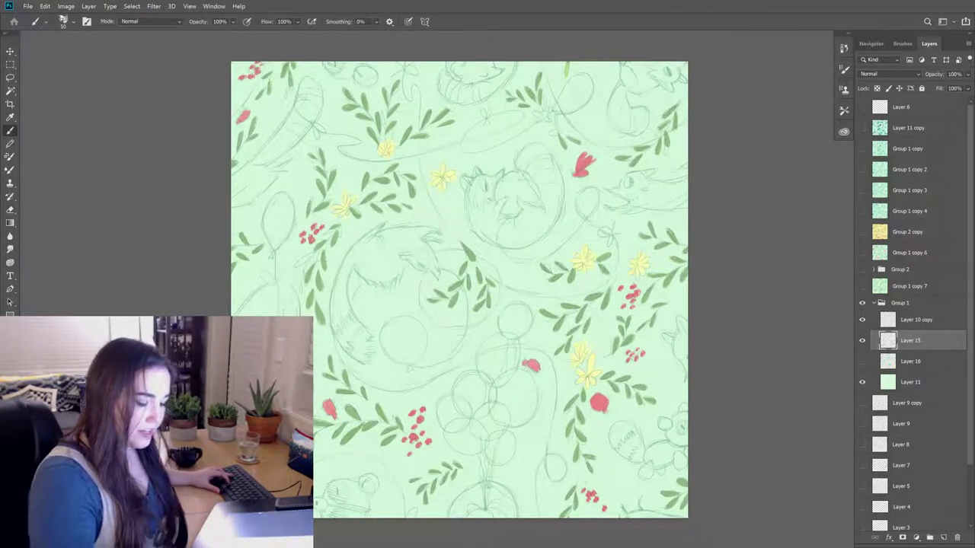
{"action": "key", "text": "e"}
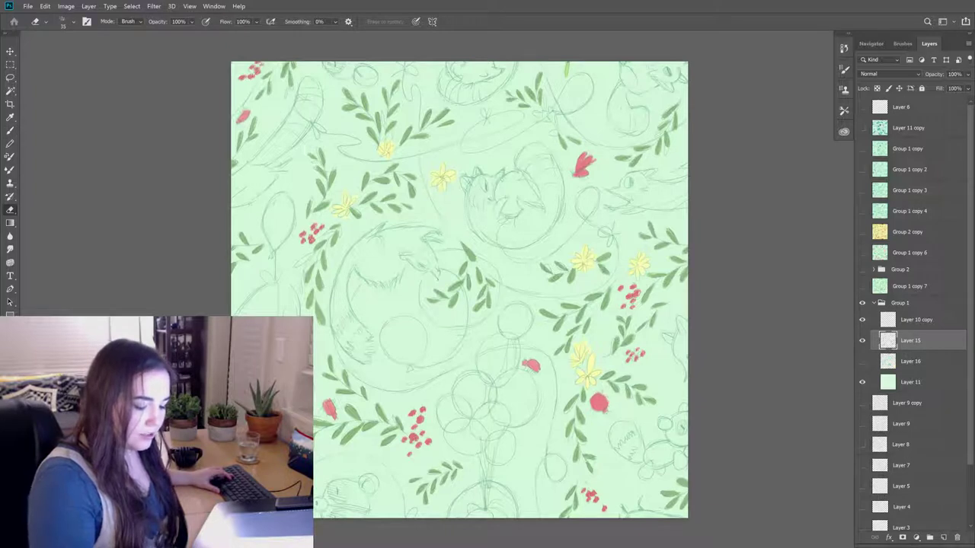
{"action": "key", "text": "b"}
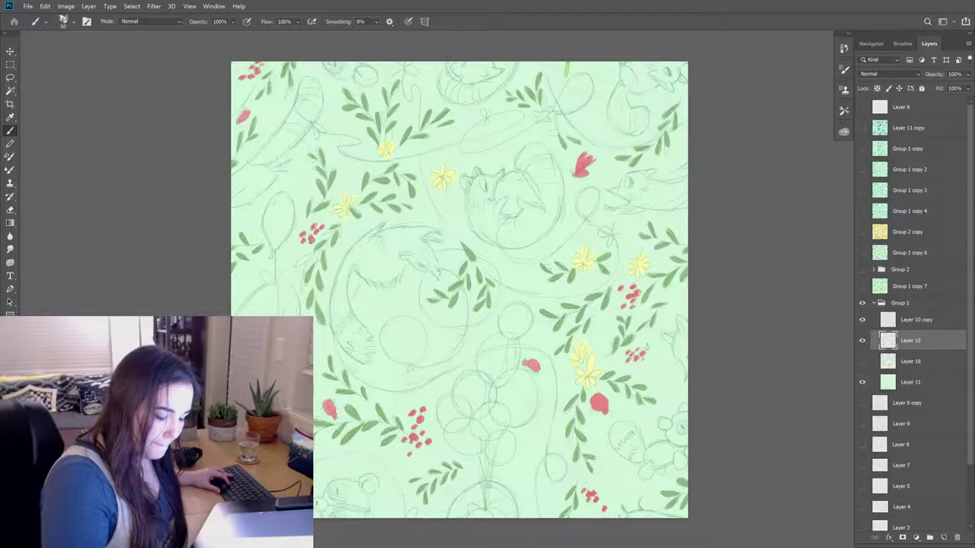
{"action": "key", "text": "e"}
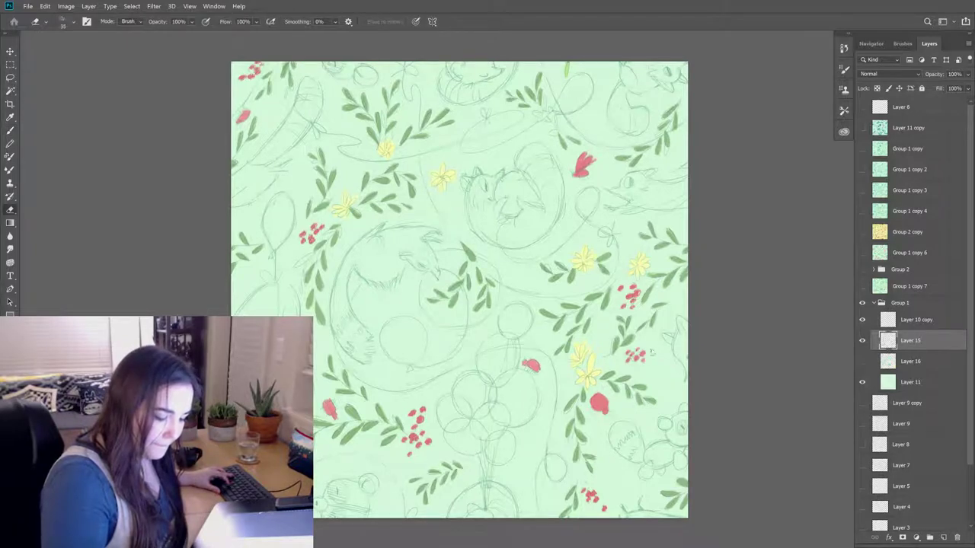
{"action": "key", "text": "b"}
{"action": "key", "text": "e"}
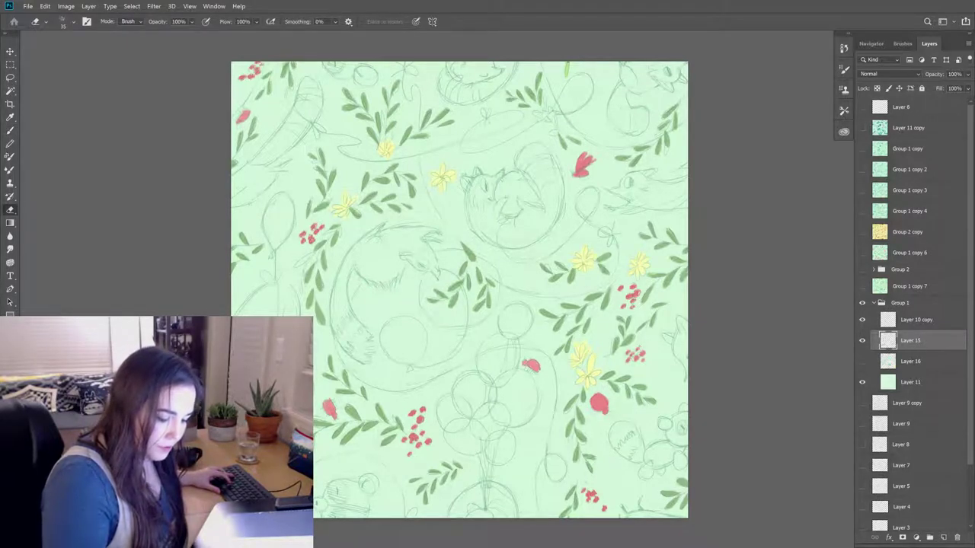
{"action": "key", "text": "b"}
{"action": "key", "text": "e"}
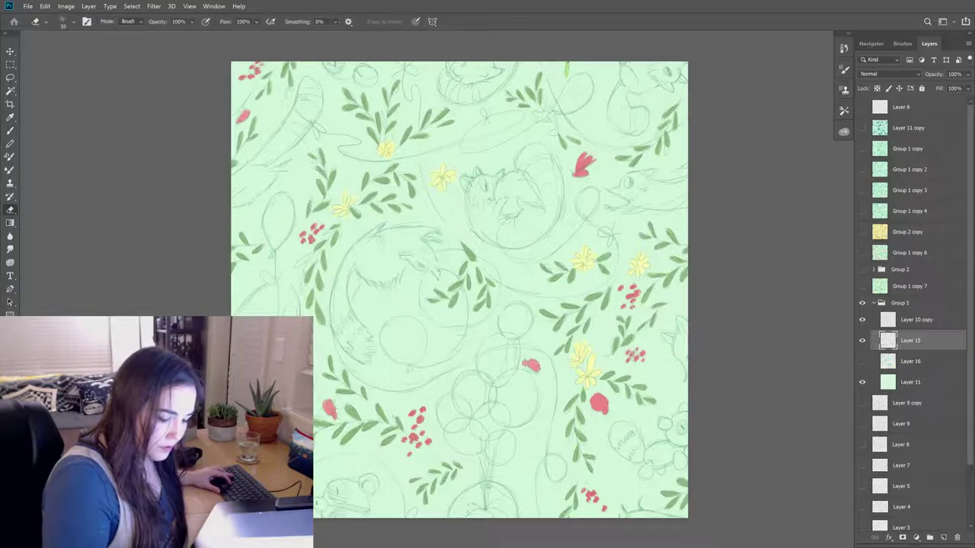
{"action": "key", "text": "b"}
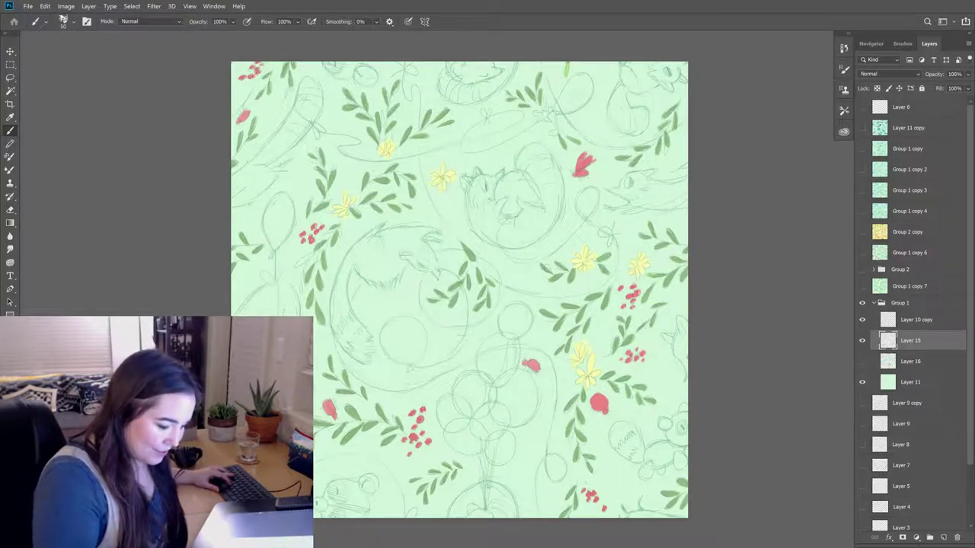
- Repaint and erase strokes on Layer 15 to reshape the top-right red flower and nearby sprigs
{"action": "key", "text": "e"}
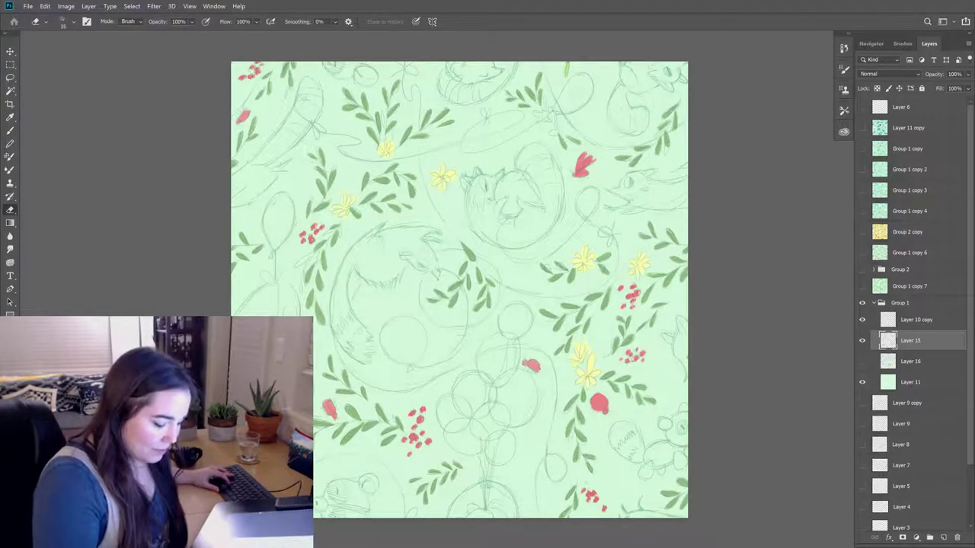
{"action": "key", "text": "b"}
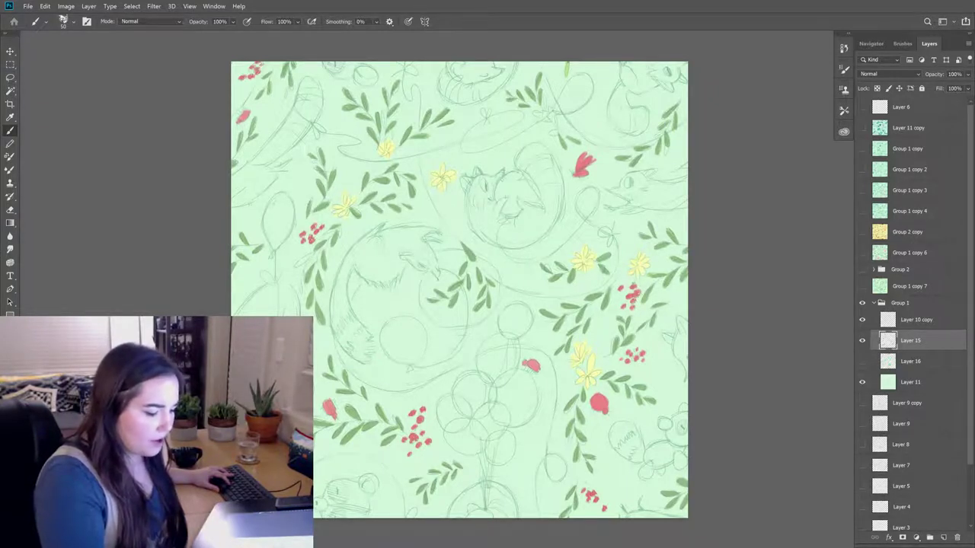
{"action": "key", "text": "e"}
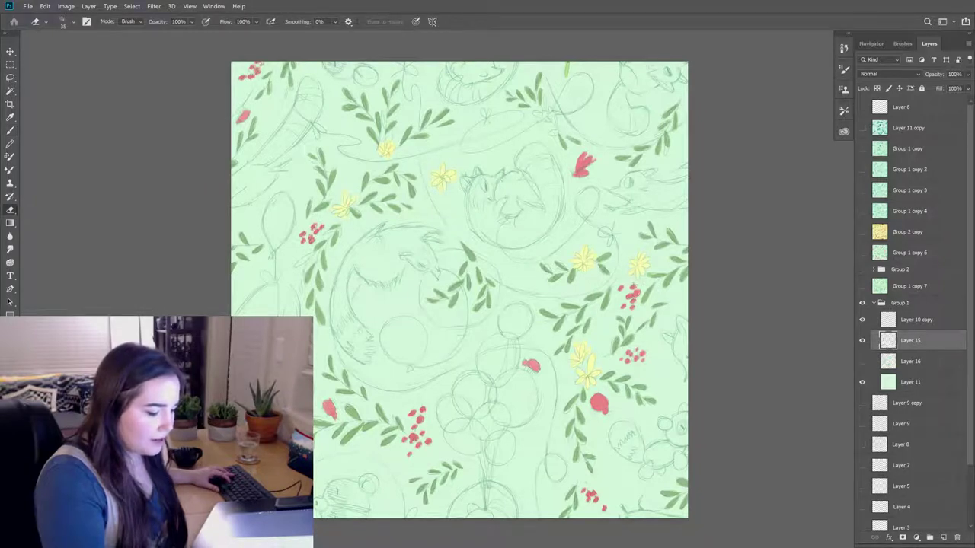
{"action": "key", "text": "b"}
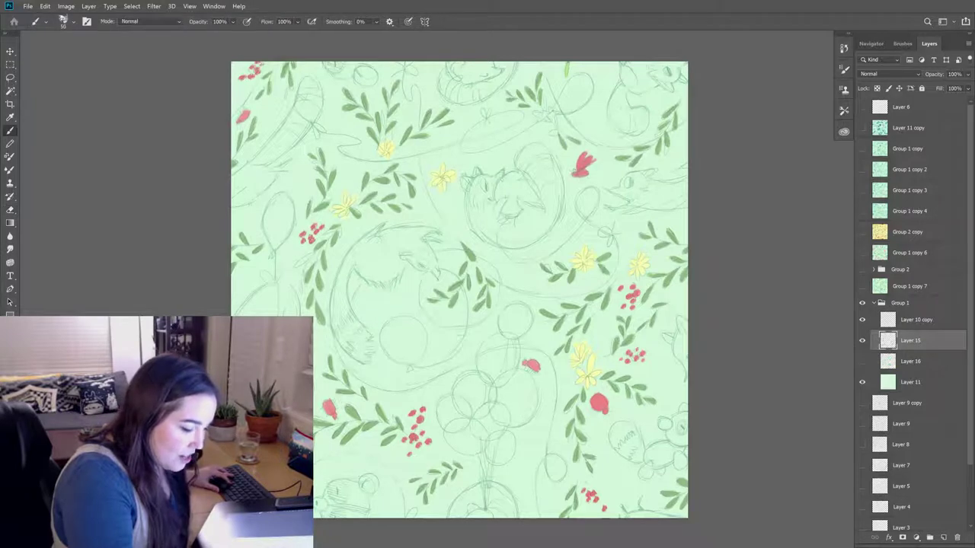
{"action": "key", "text": "e"}
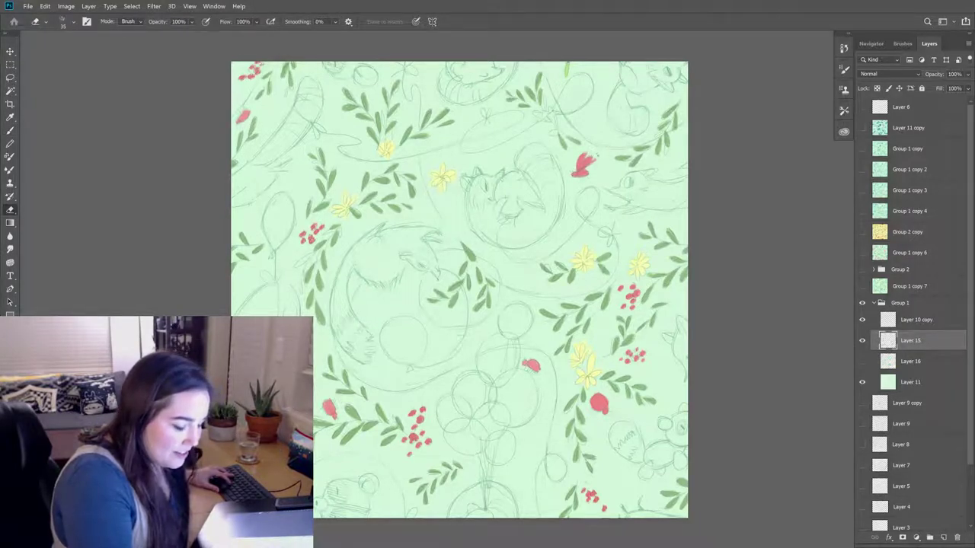
{"action": "key", "text": "b"}
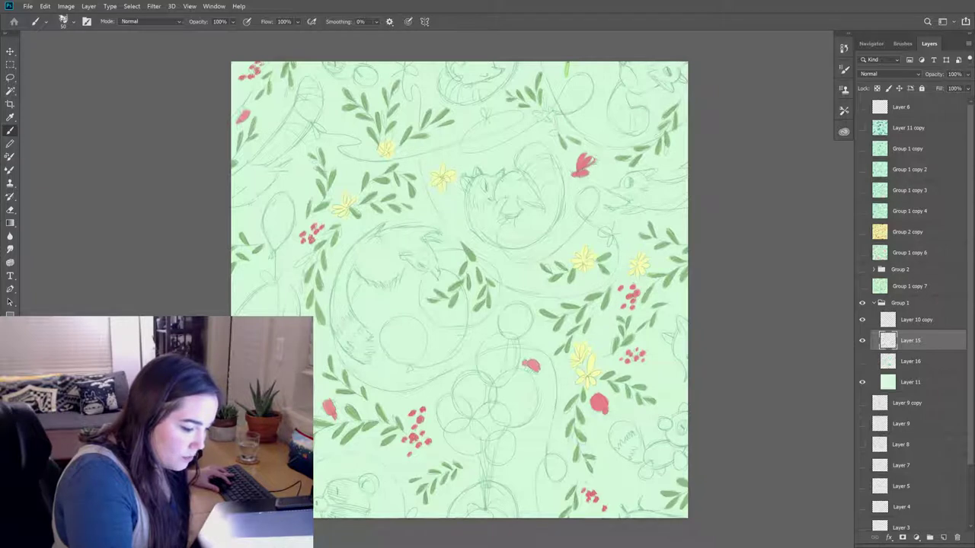
{"action": "key", "text": "e"}
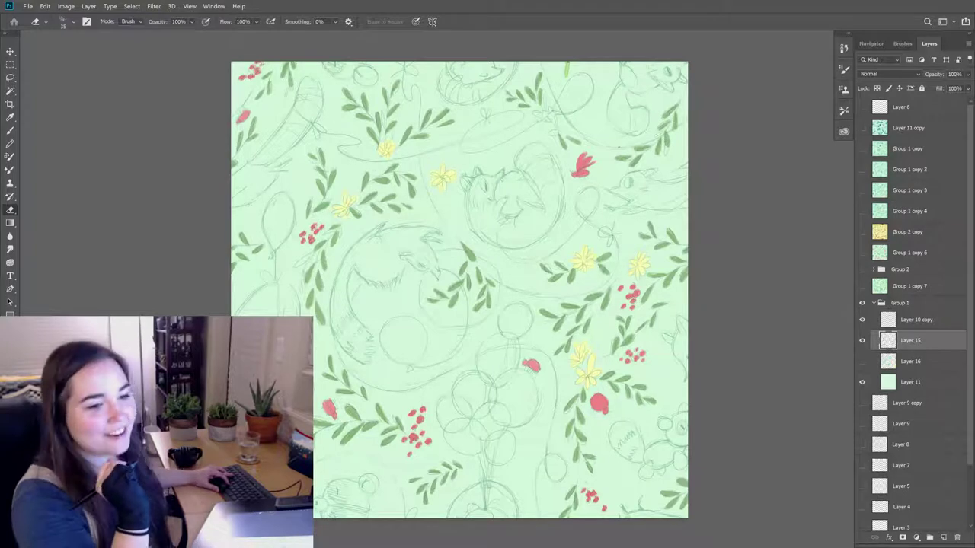
{"action": "key", "text": "b"}
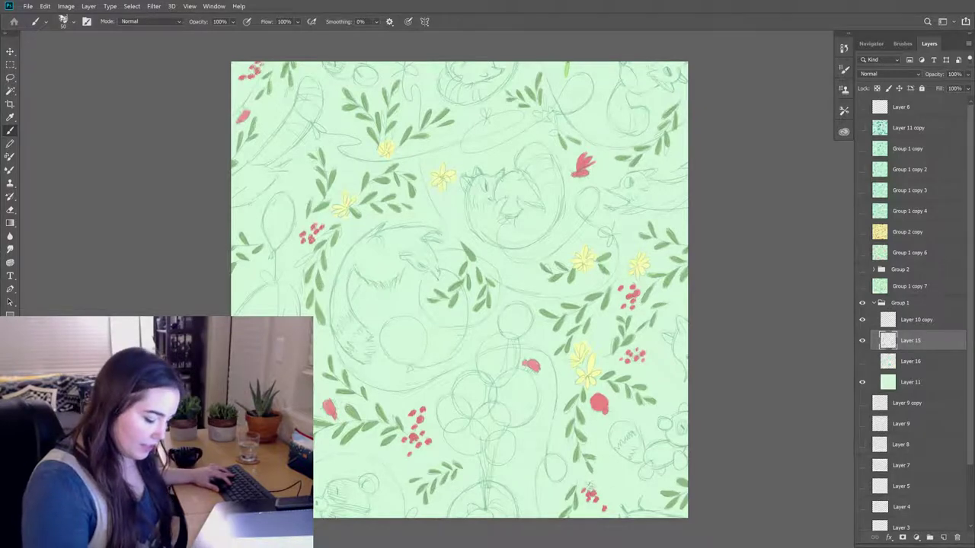
- Repaint the lower-left red berry dots and erase stray berry paint on Layer 15
{"action": "key", "text": "e"}
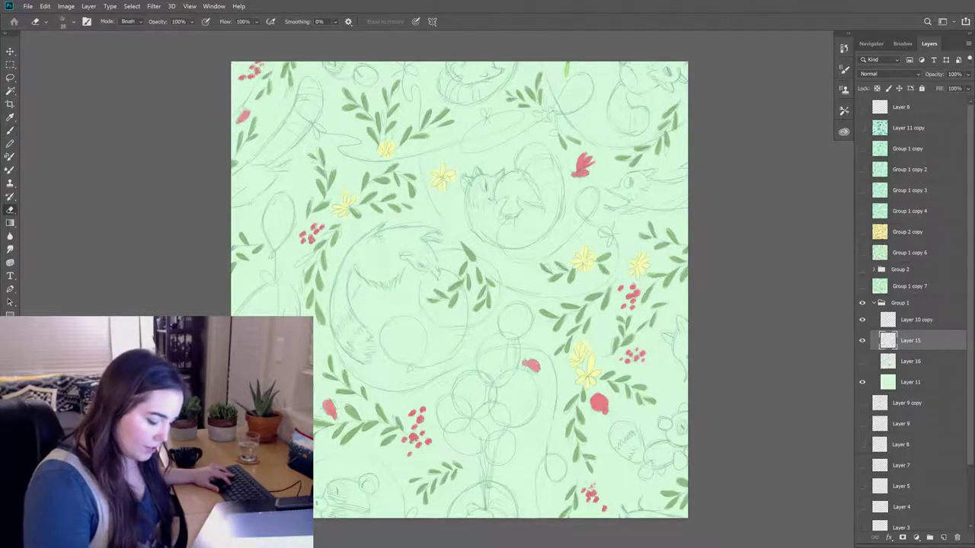
{"action": "key", "text": "b"}
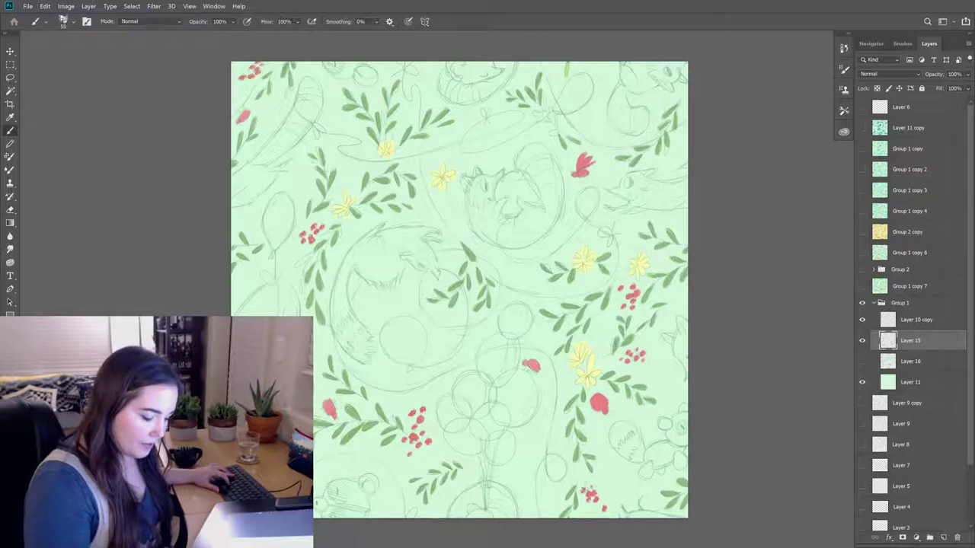
{"action": "key", "text": "e"}
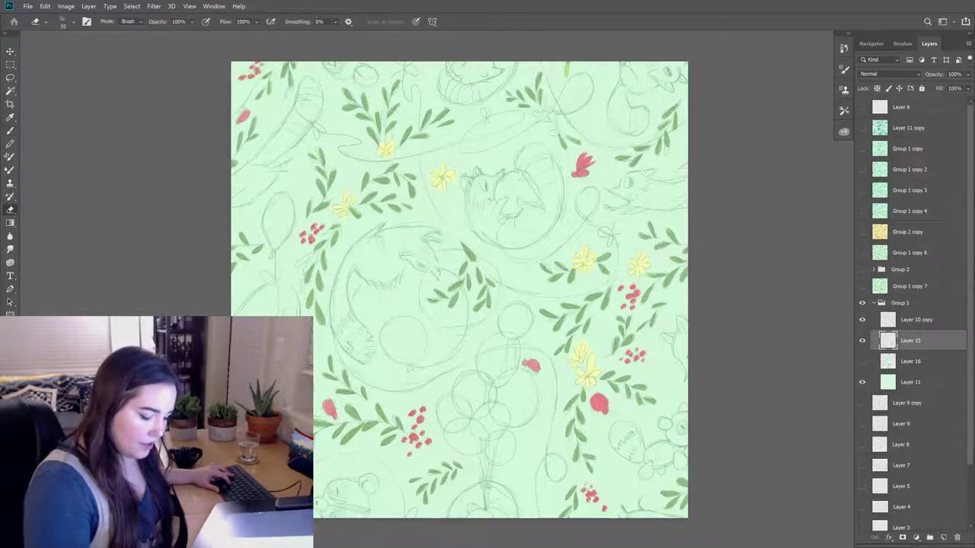
{"action": "key", "text": "b"}
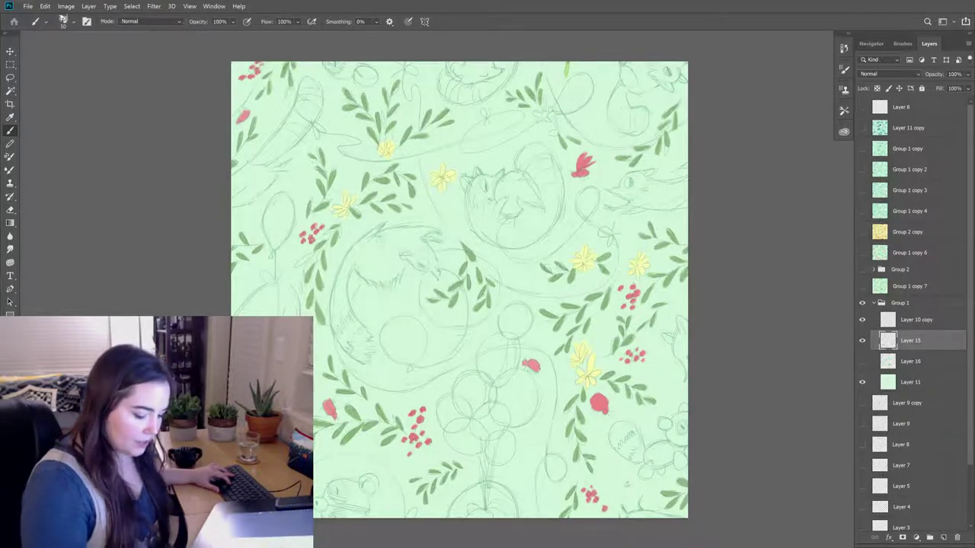
{"action": "key", "text": "e"}
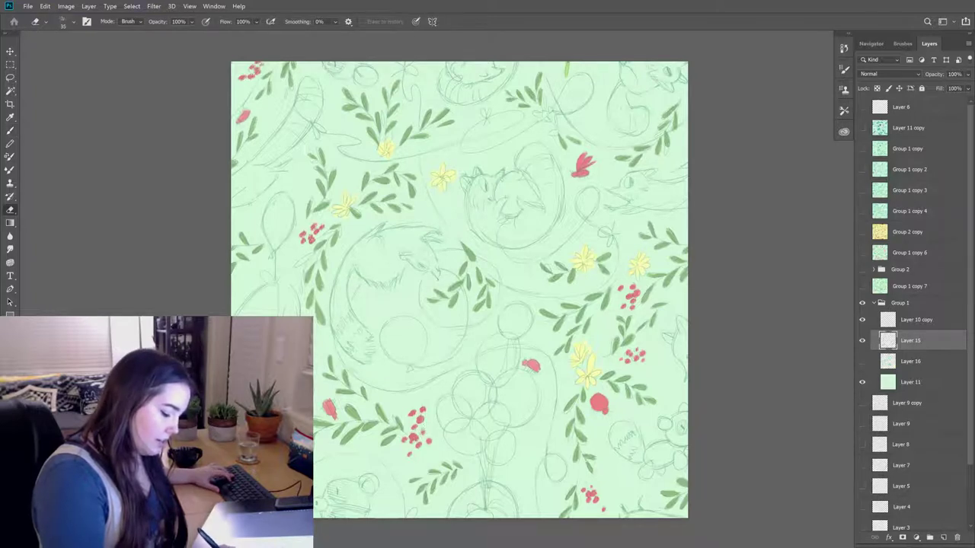
{"action": "key", "text": "b"}
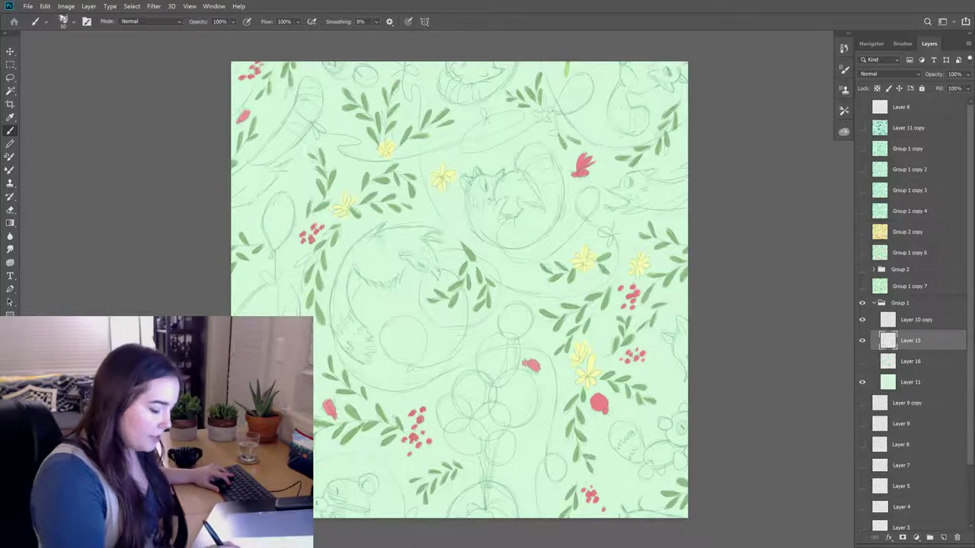
{"action": "key", "text": "e"}
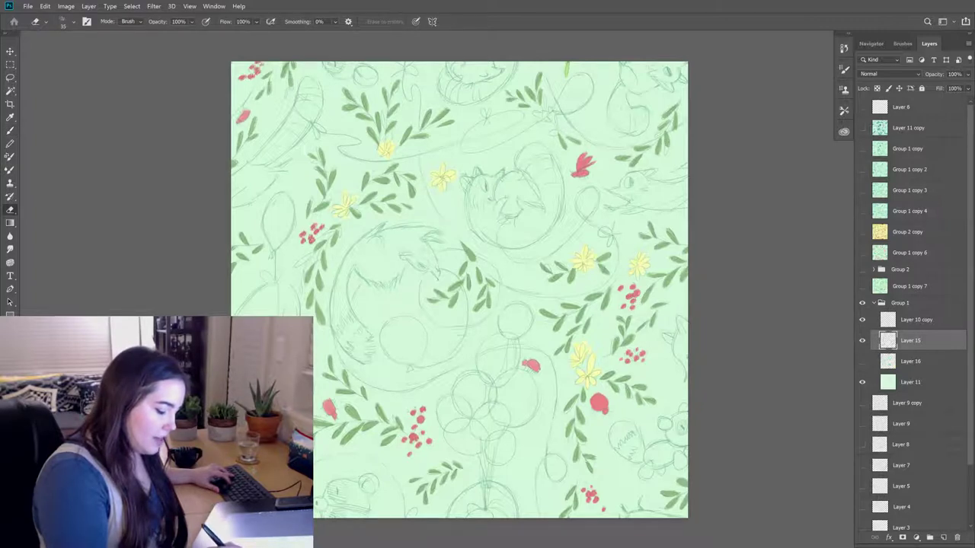
{"action": "key", "text": "b"}
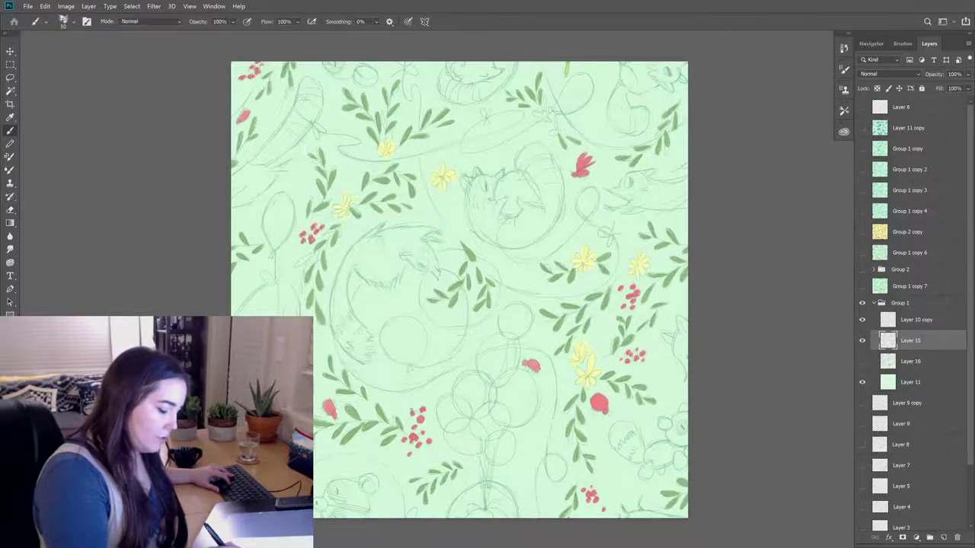
- Thin the lower-left berries and clean up their edges
{"action": "key", "text": "e"}
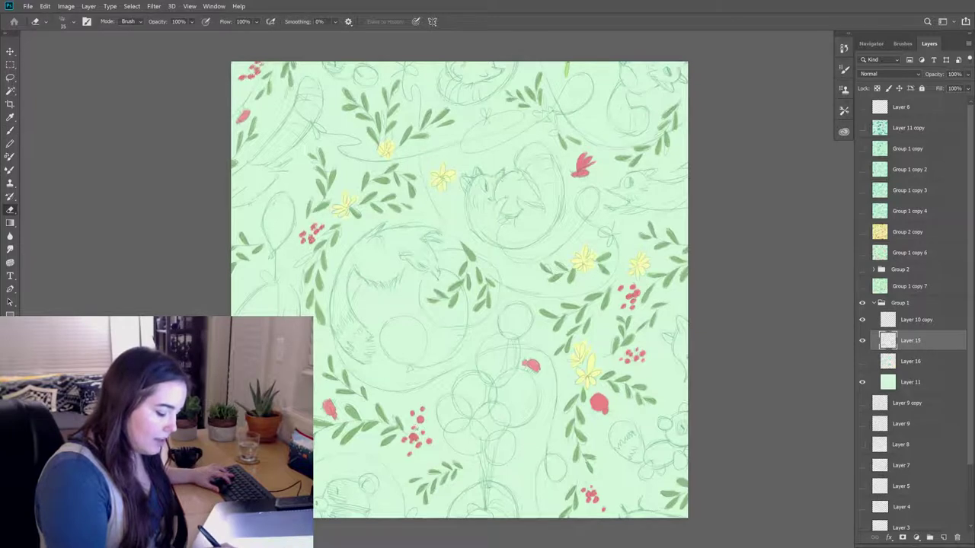
{"action": "key", "text": "b"}
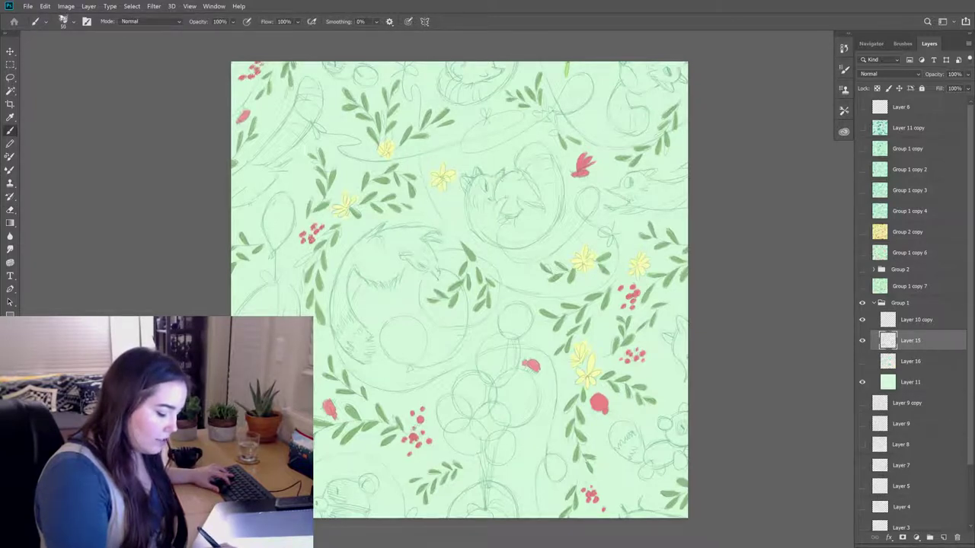
{"action": "key", "text": "e"}
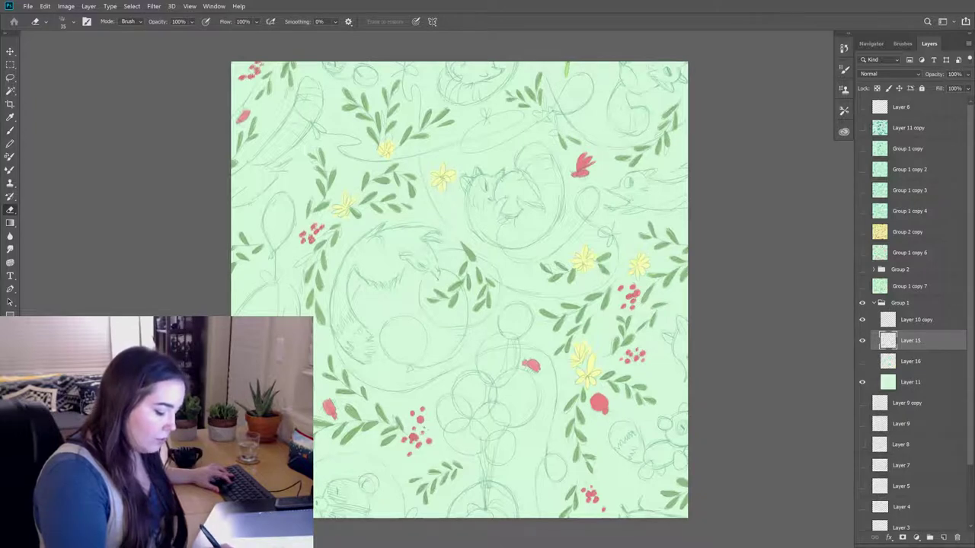
{"action": "key", "text": "b"}
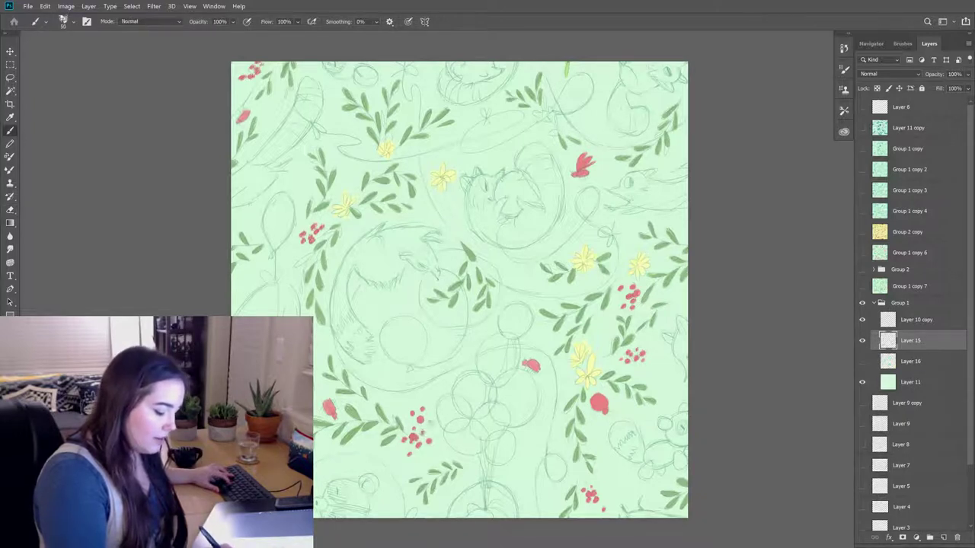
{"action": "key", "text": "e"}
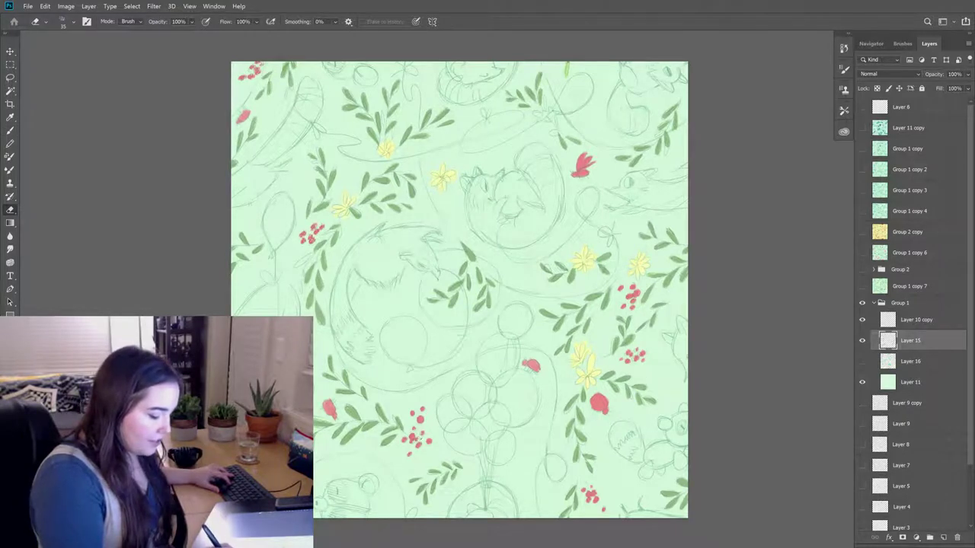
{"action": "key", "text": "b"}
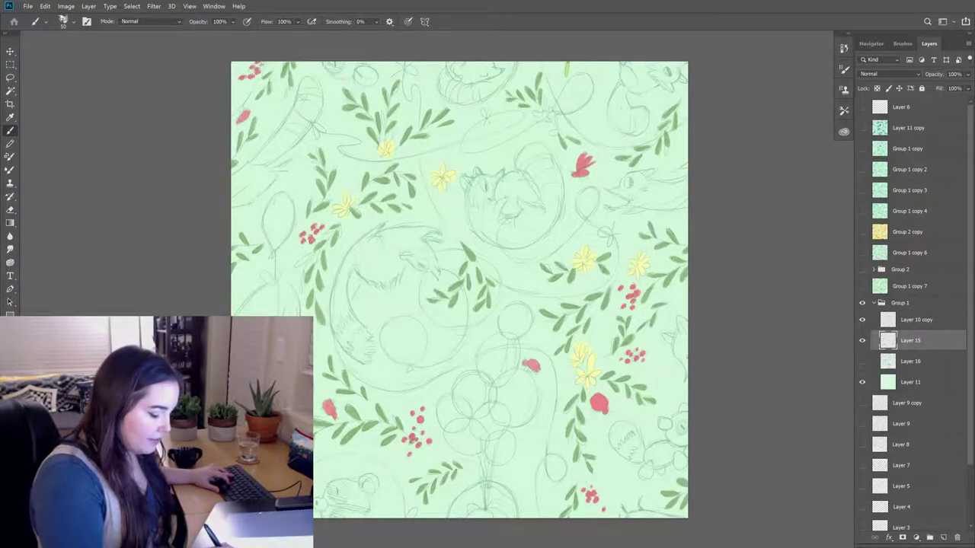
{"action": "key", "text": "e"}
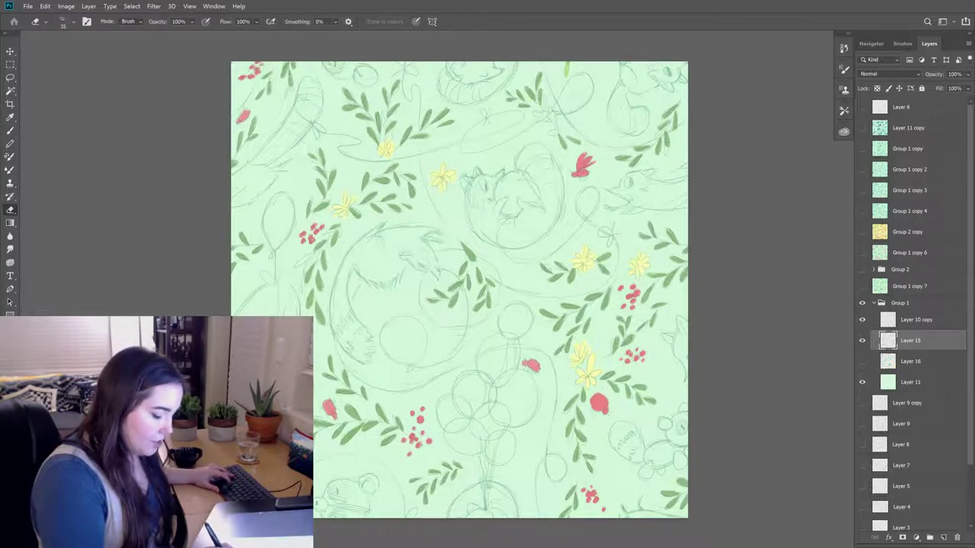
{"action": "key", "text": "b"}
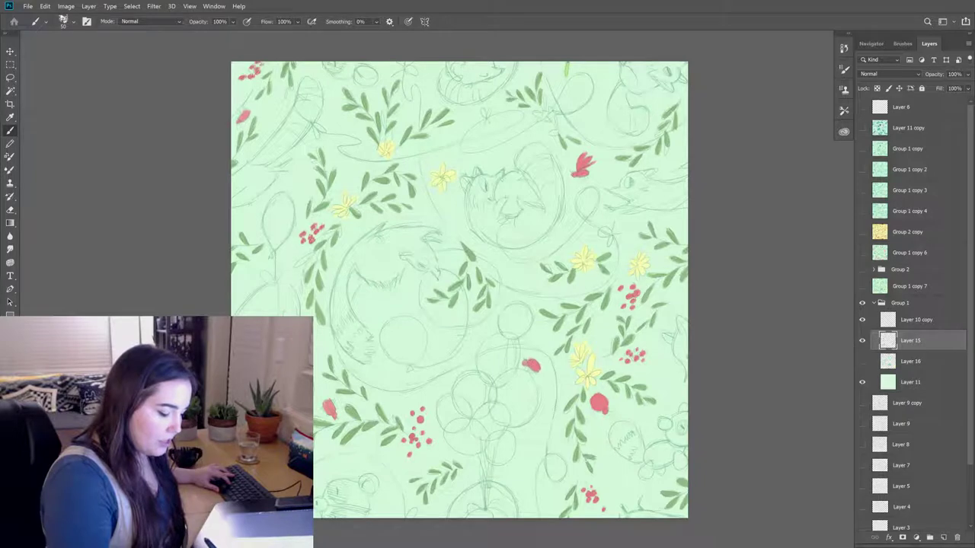
{"action": "key", "text": "e"}
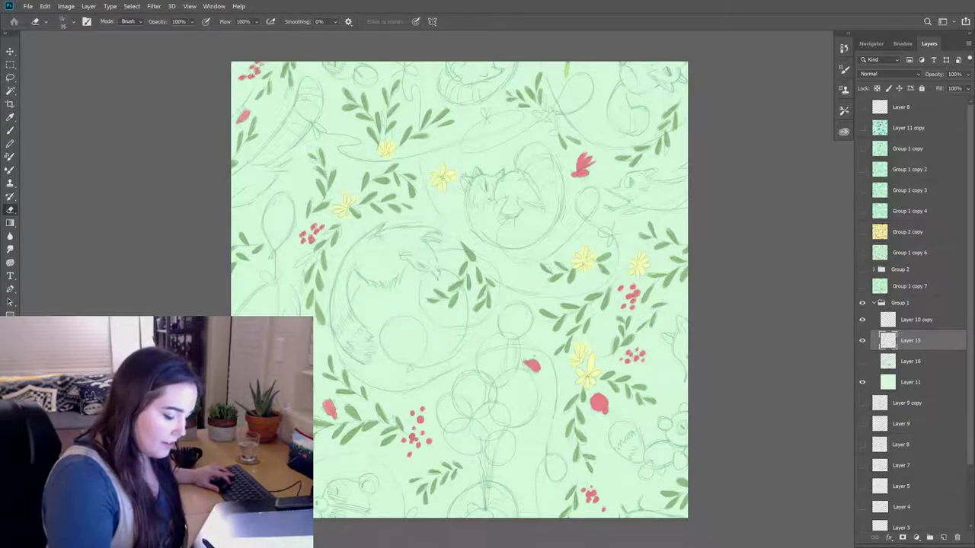
- Touch up the pencil sketch lines on Layer 15, erasing stray strokes and edges
{"action": "key", "text": "b"}
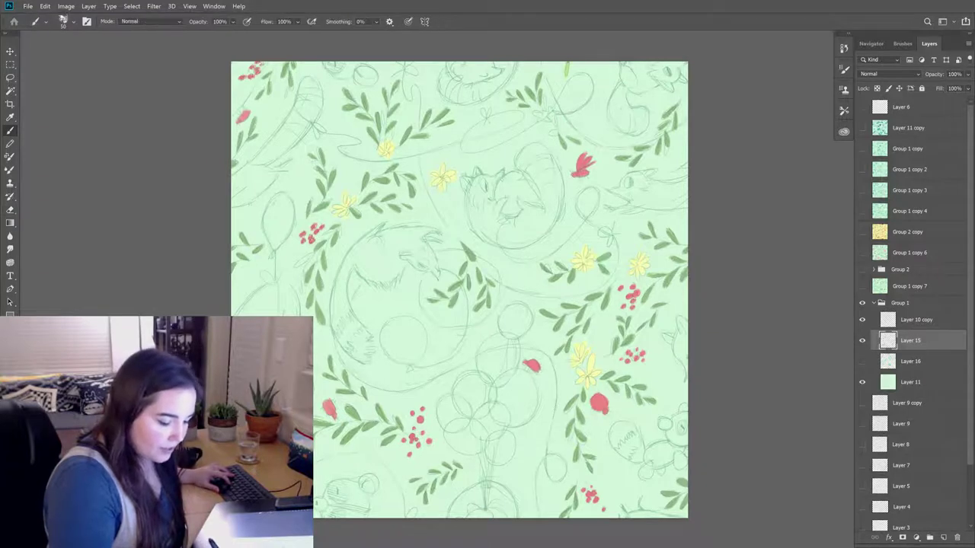
{"action": "key", "text": "e"}
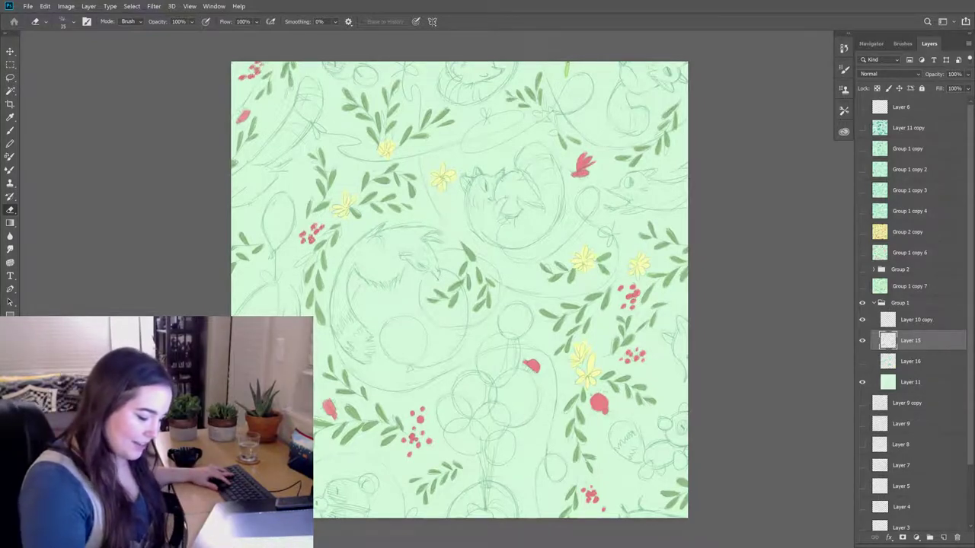
{"action": "key", "text": "b"}
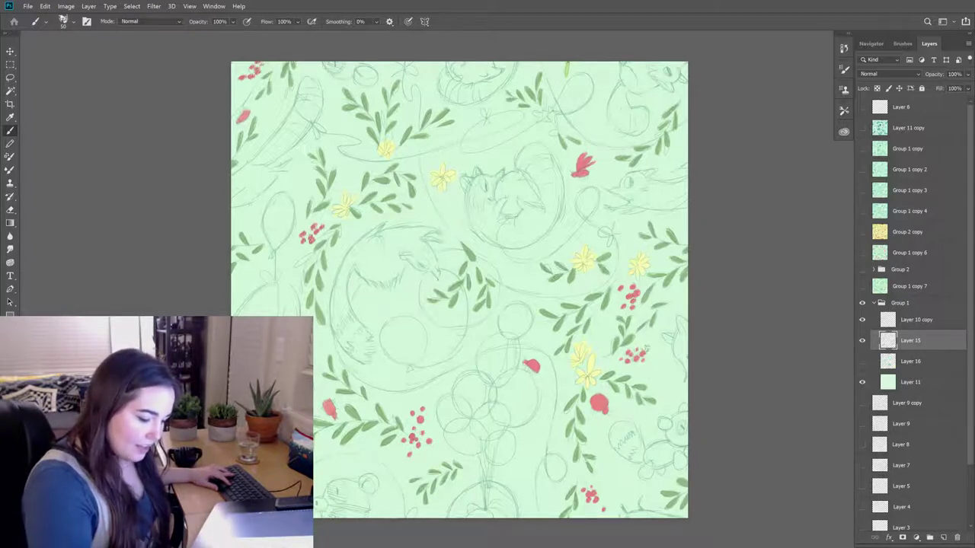
{"action": "key", "text": "e"}
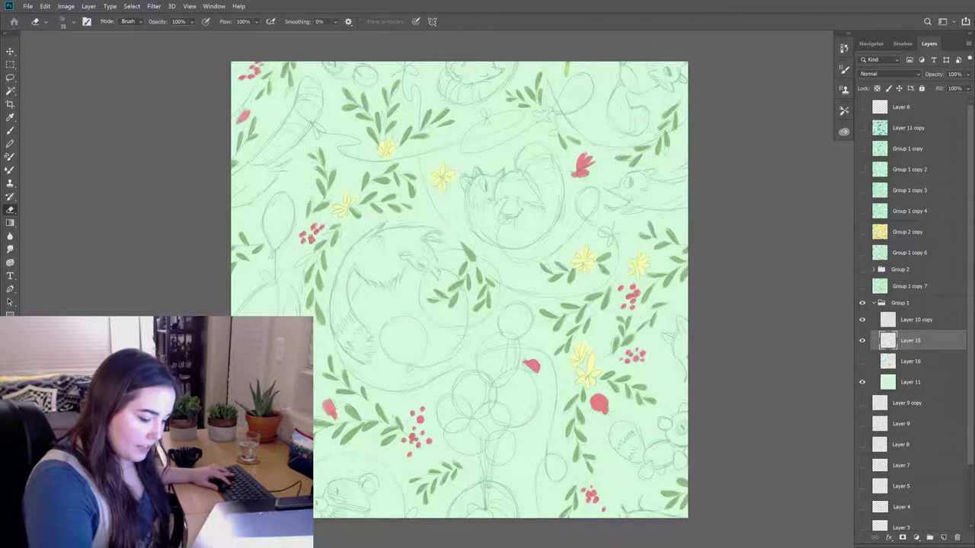
{"action": "key", "text": "b"}
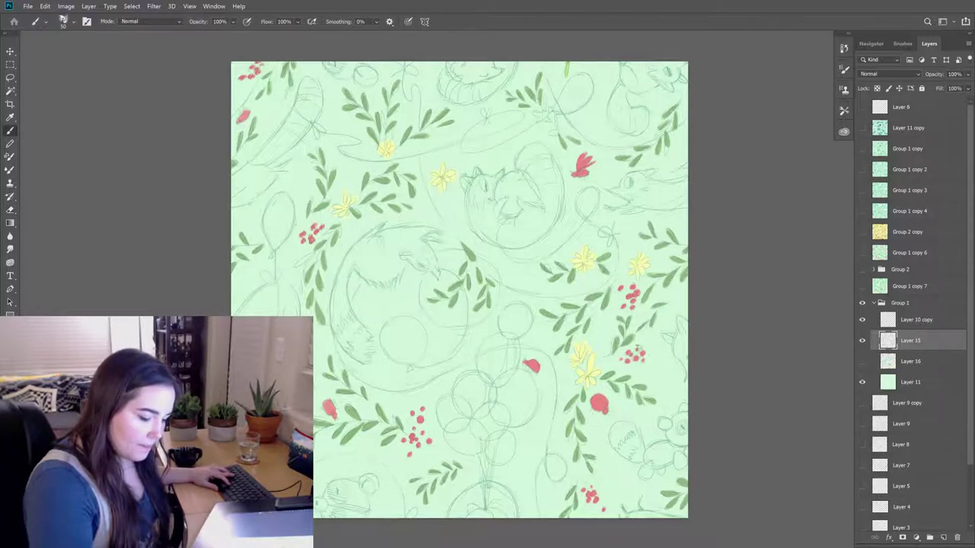
{"action": "key", "text": "e"}
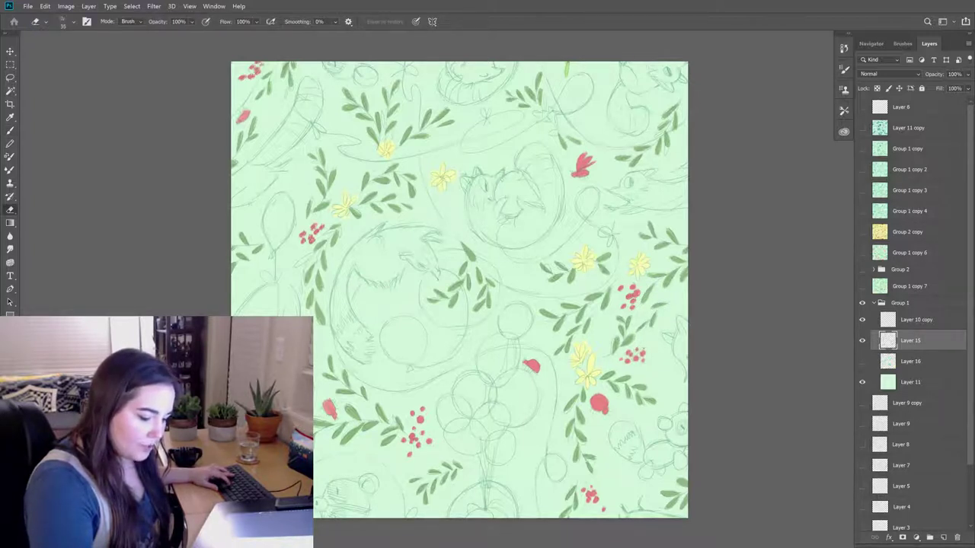
{"action": "key", "text": "b"}
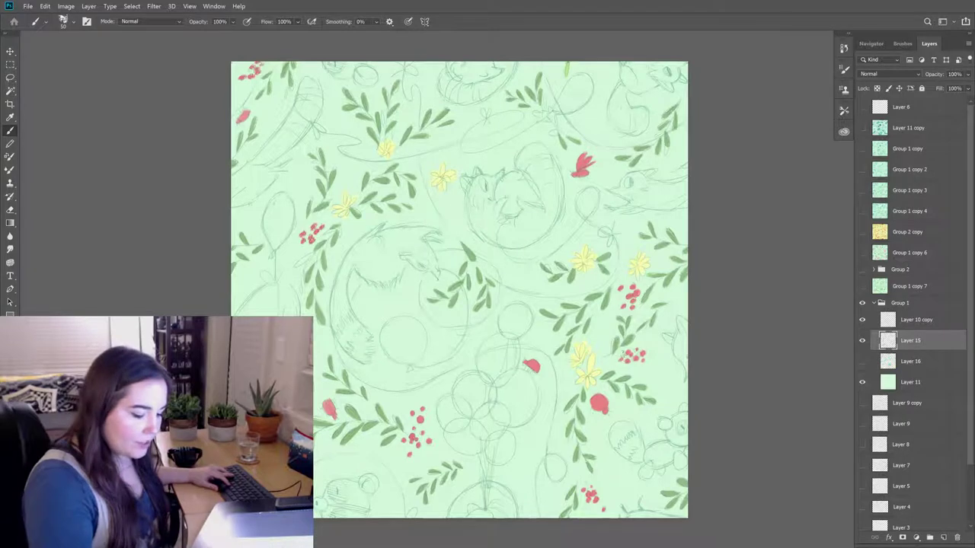
{"action": "key", "text": "e"}
{"action": "key", "text": "b"}
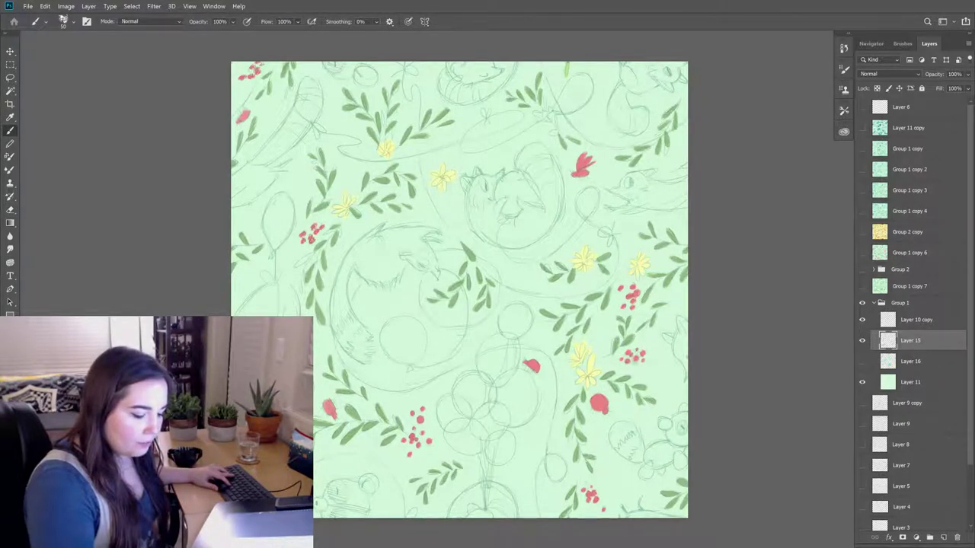
{"action": "key", "text": "e"}
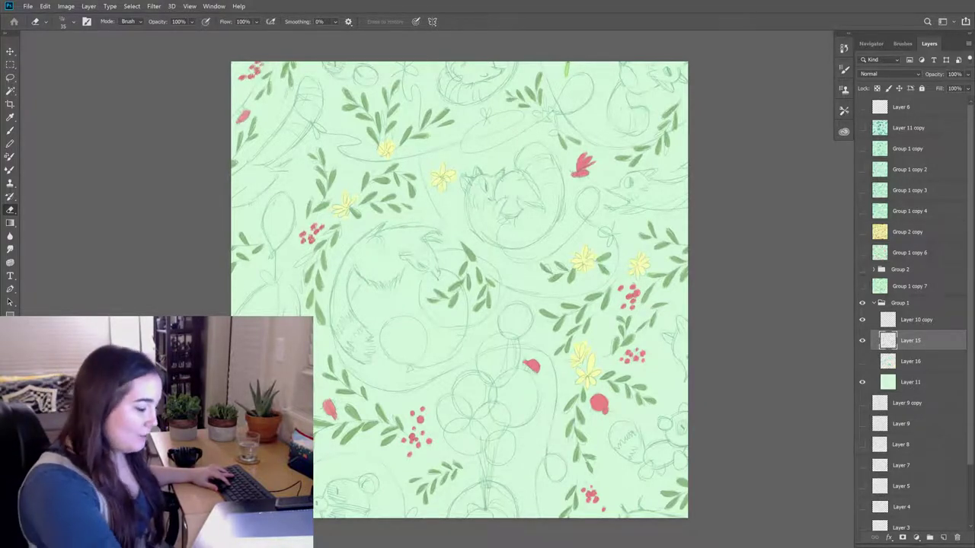
{"action": "key", "text": "b"}
- Redraw and erase small sketch strokes in quick succession over the pattern
{"action": "key", "text": "e"}
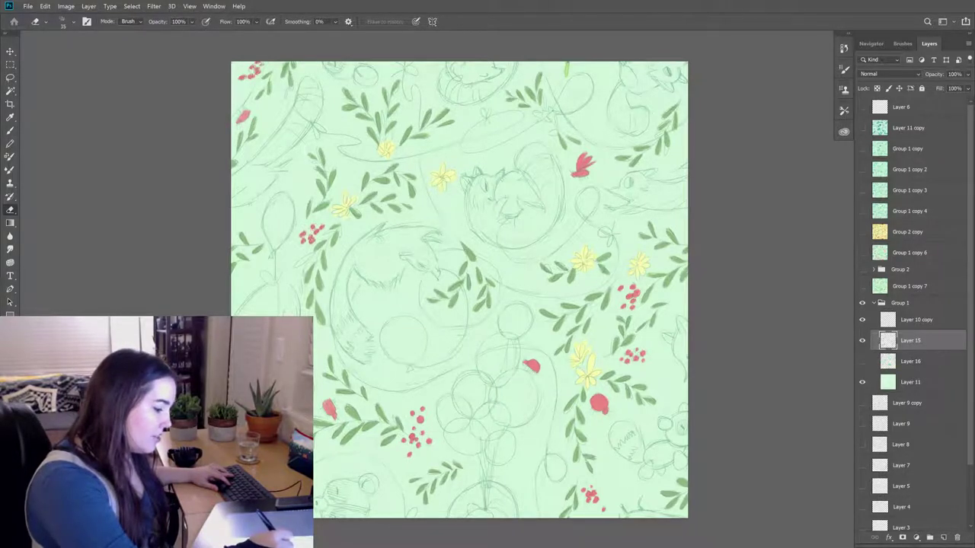
{"action": "key", "text": "b"}
{"action": "key", "text": "e"}
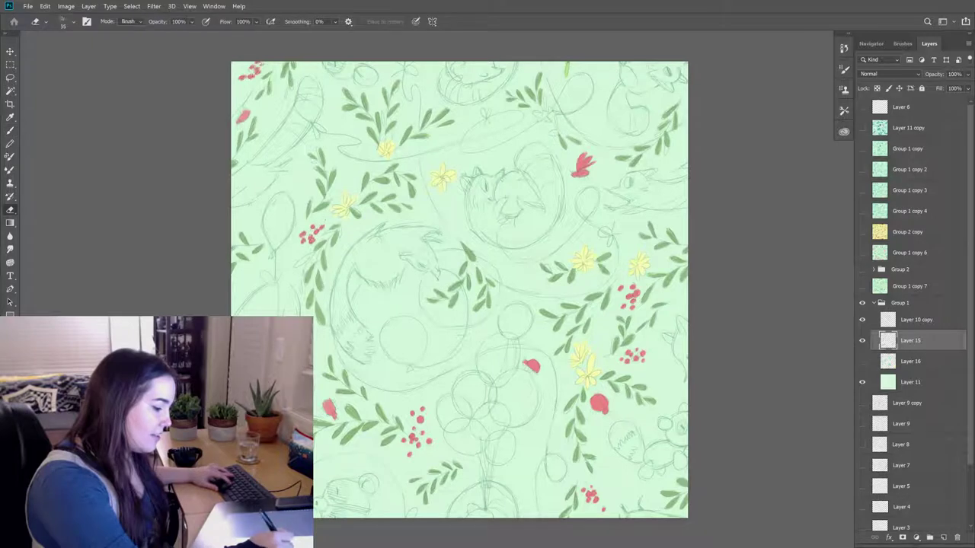
{"action": "key", "text": "b"}
{"action": "key", "text": "e"}
{"action": "key", "text": "b"}
{"action": "key", "text": "e"}
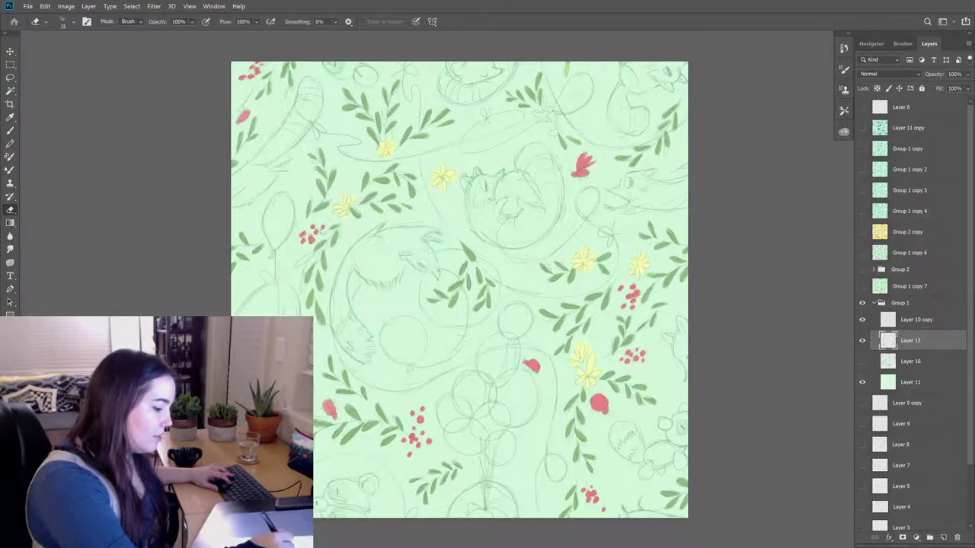
{"action": "key", "text": "b"}
{"action": "key", "text": "e"}
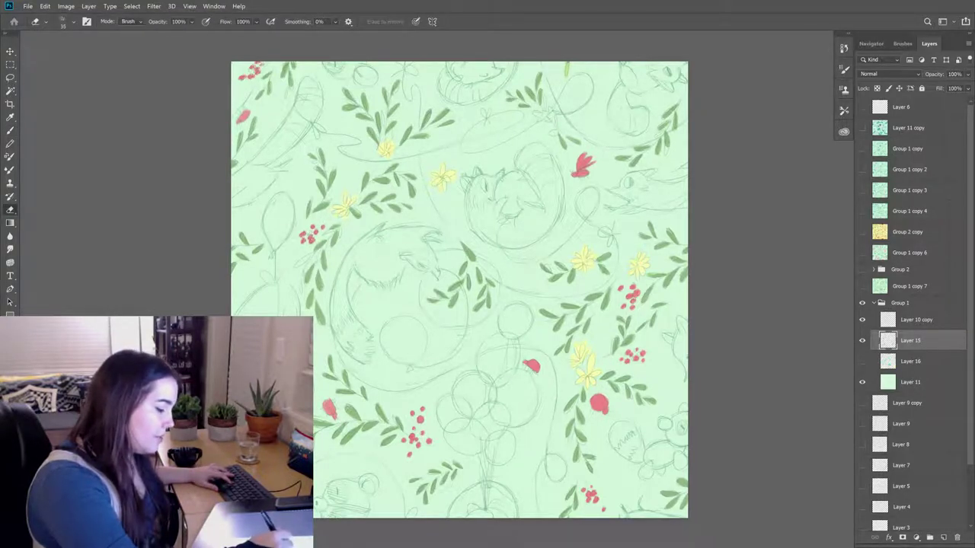
- Erase and redraw parts of sketch strokes, then hide the flower layer to inspect the sketch
{"action": "key", "text": "b"}
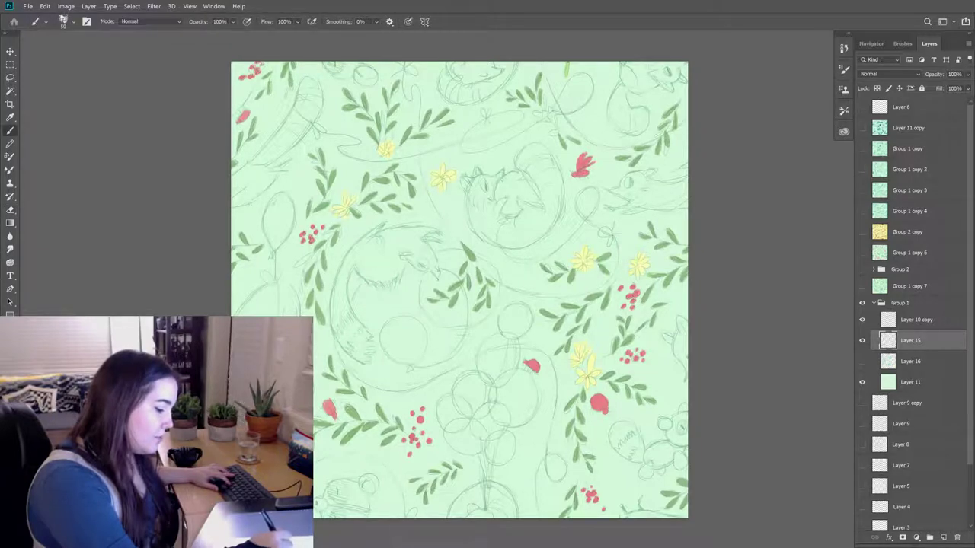
{"action": "key", "text": "e"}
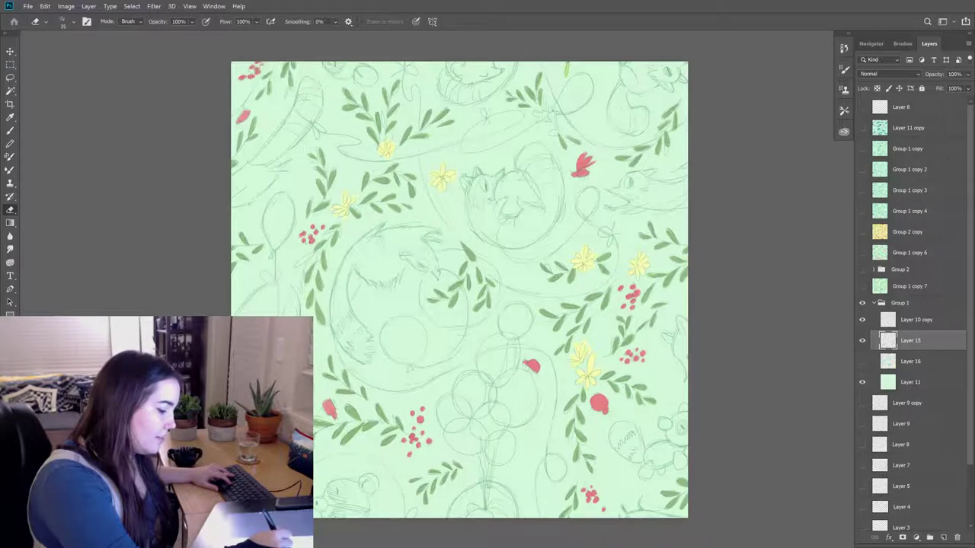
{"action": "key", "text": "b"}
{"action": "key", "text": "e"}
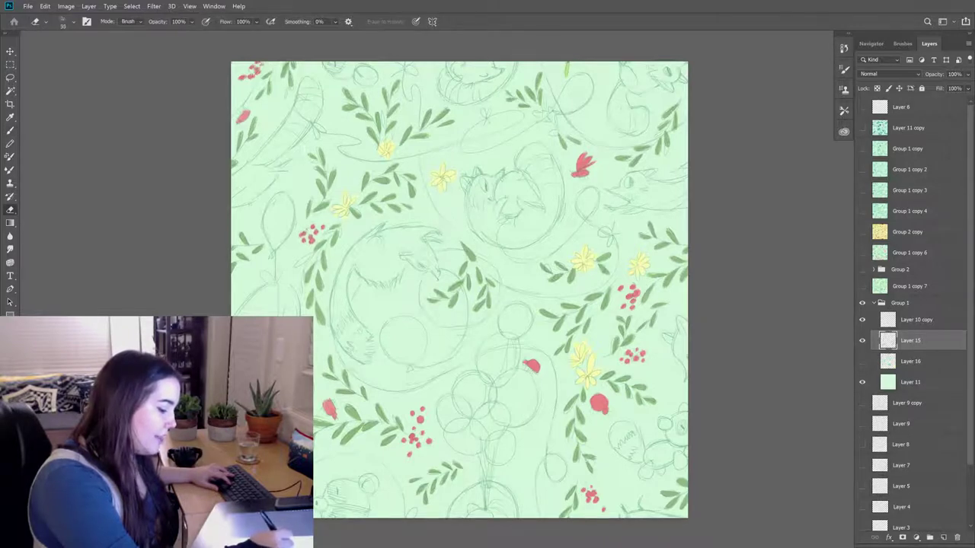
{"action": "key", "text": "b"}
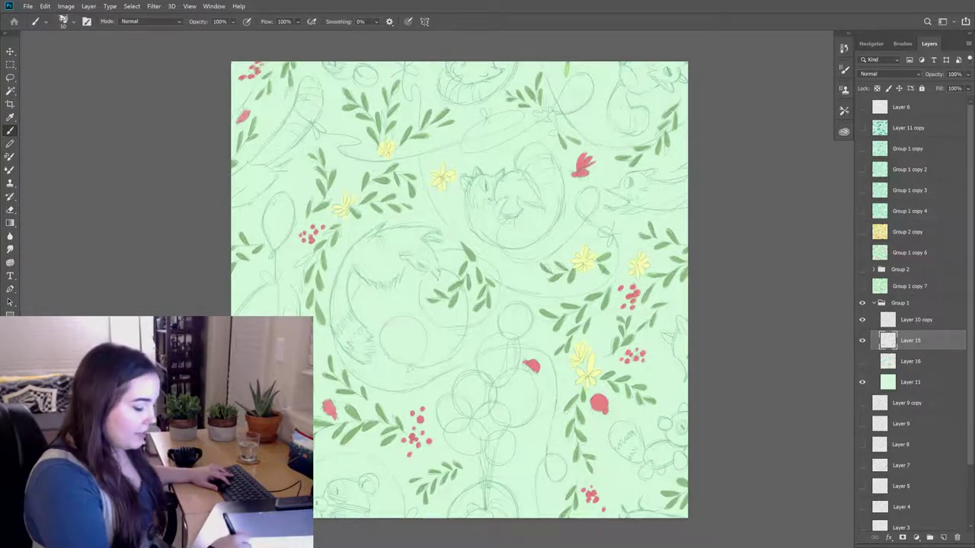
{"action": "key", "text": "e"}
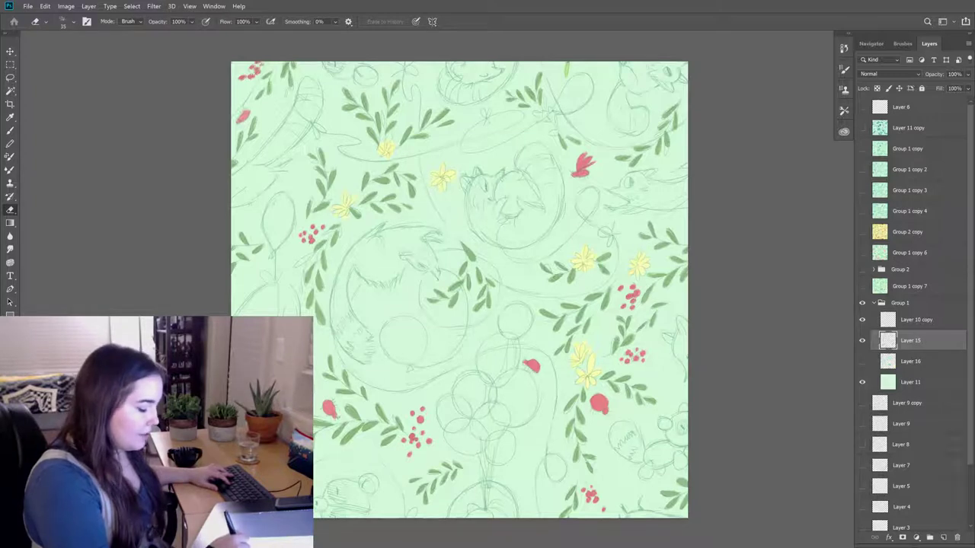
{"action": "key", "text": "b"}
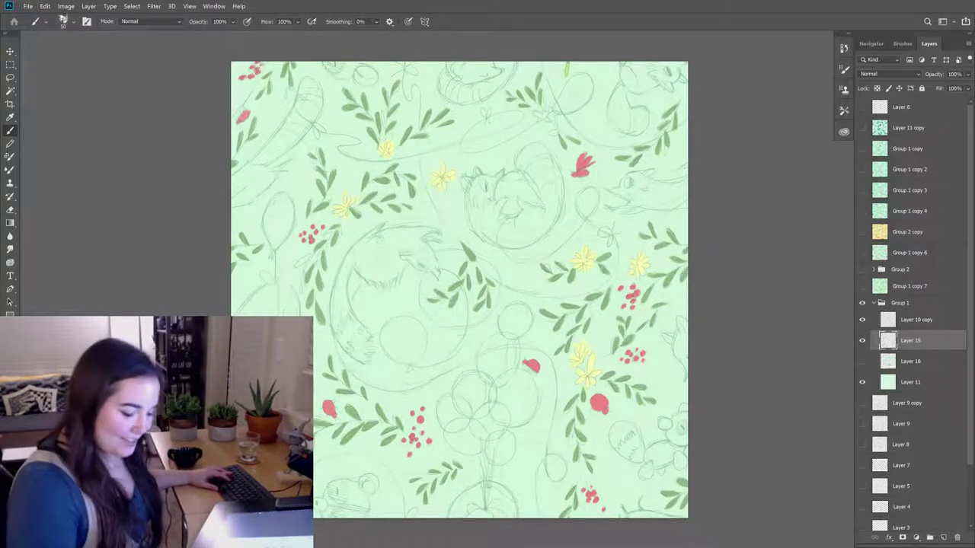
{"action": "left_click", "coordinate": [862, 340]}
- Show the flower layer again and paint red berry dots beside the upper-left yellow flower
{"action": "left_click", "coordinate": [863, 340]}
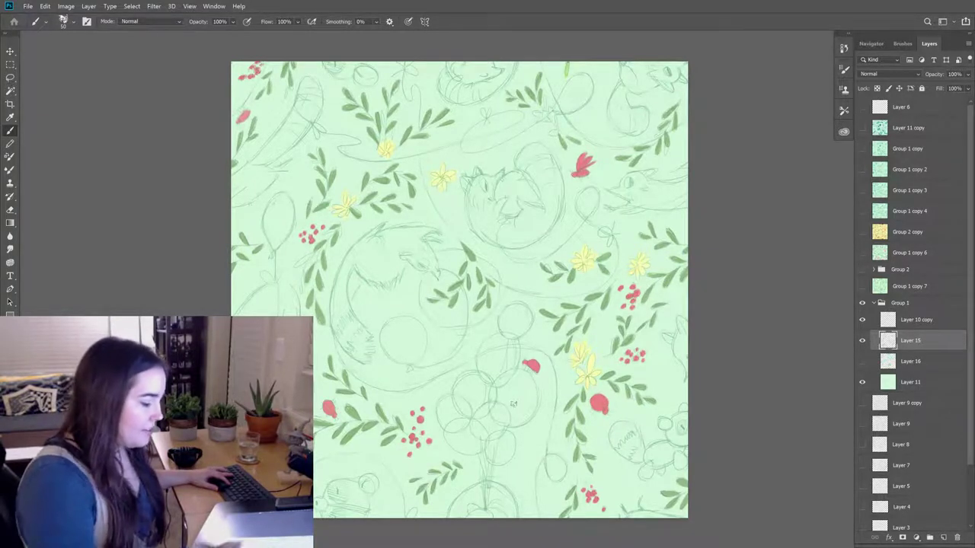
{"action": "key", "text": "e"}
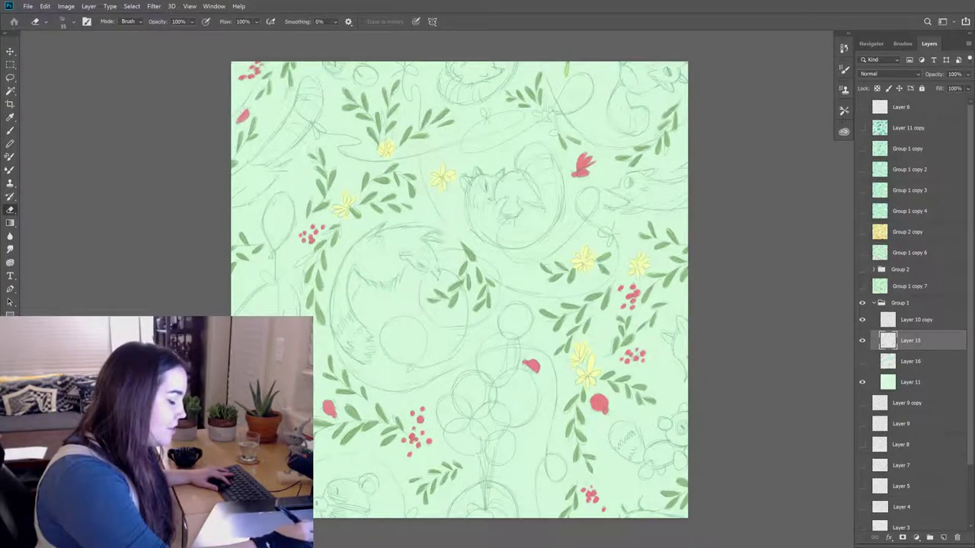
{"action": "key", "text": "b"}
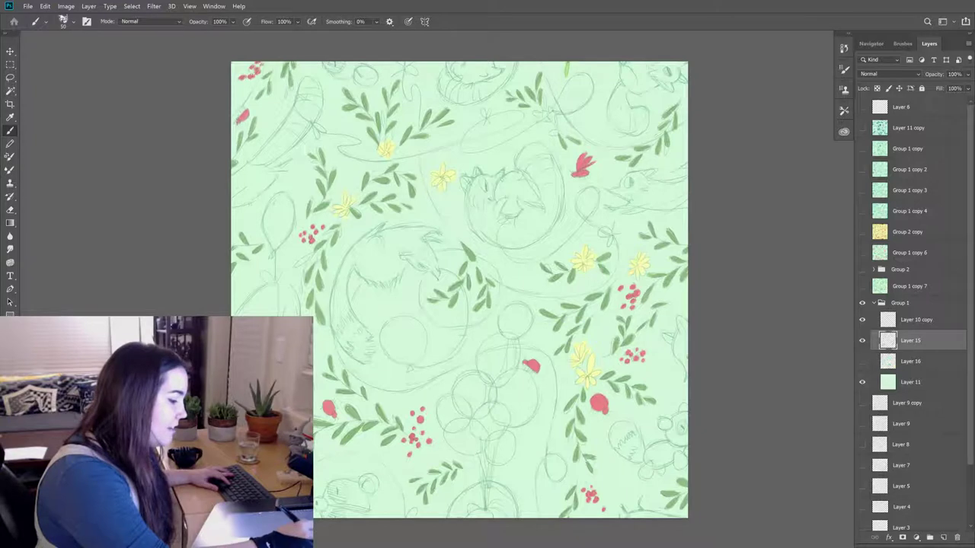
{"action": "key", "text": "e"}
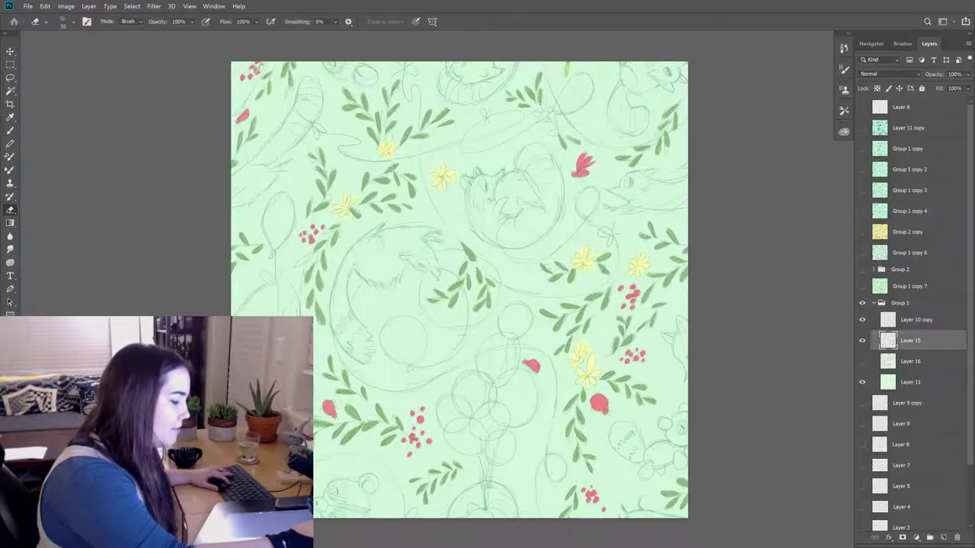
{"action": "key", "text": "b"}
{"action": "key", "text": "e"}
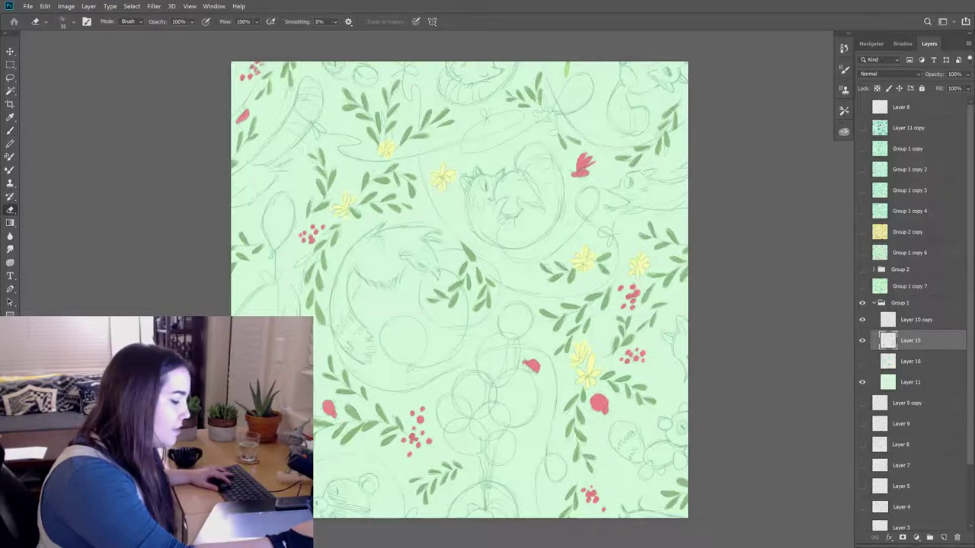
{"action": "key", "text": "b"}
{"action": "key", "text": "e"}
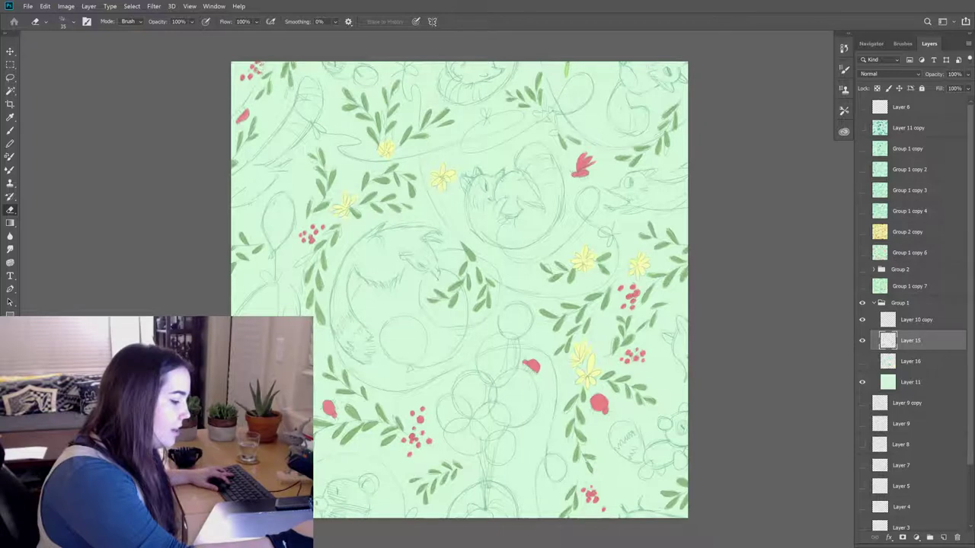
{"action": "key", "text": "b"}
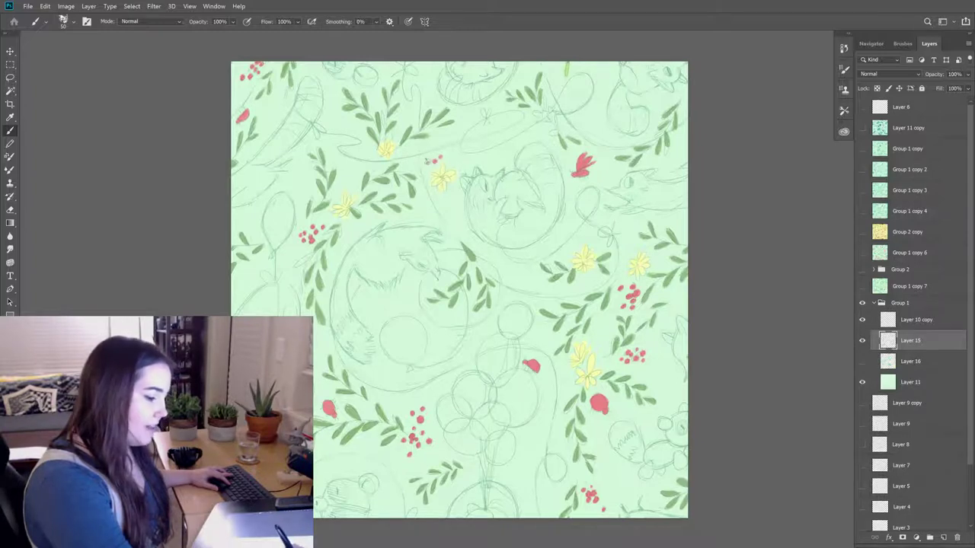
- Add a red berry dot and touch up the nearby berries and leaves on Layer 15
{"action": "left_click", "coordinate": [430, 158]}
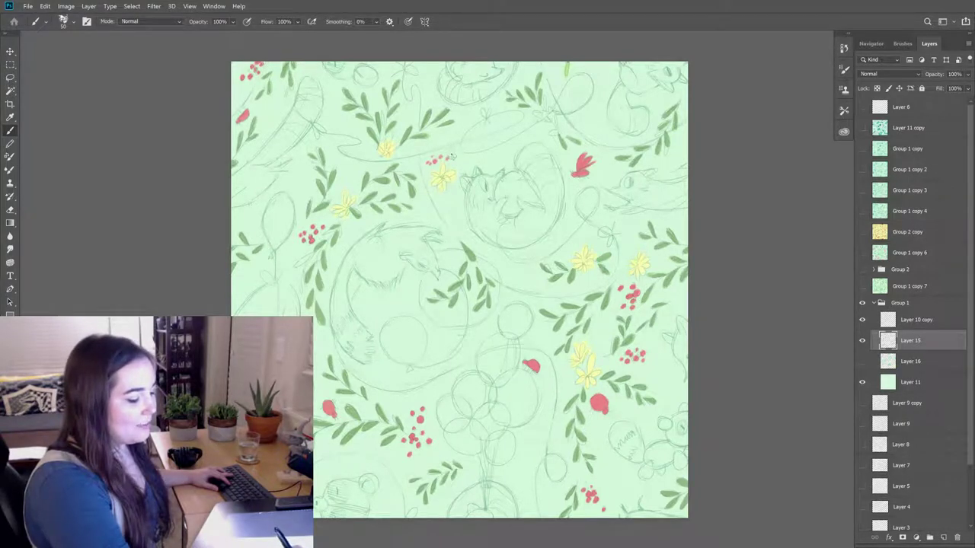
{"action": "key", "text": "e"}
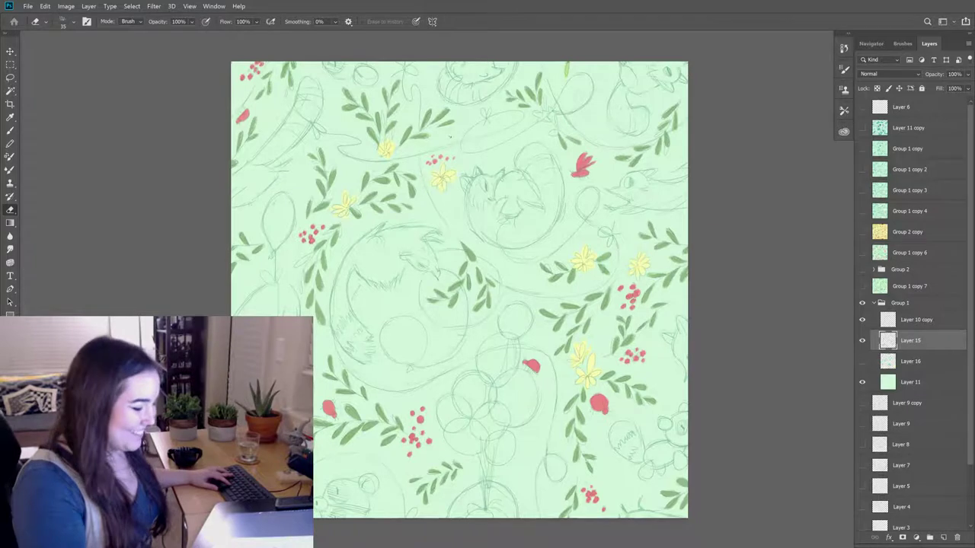
{"action": "key", "text": "b"}
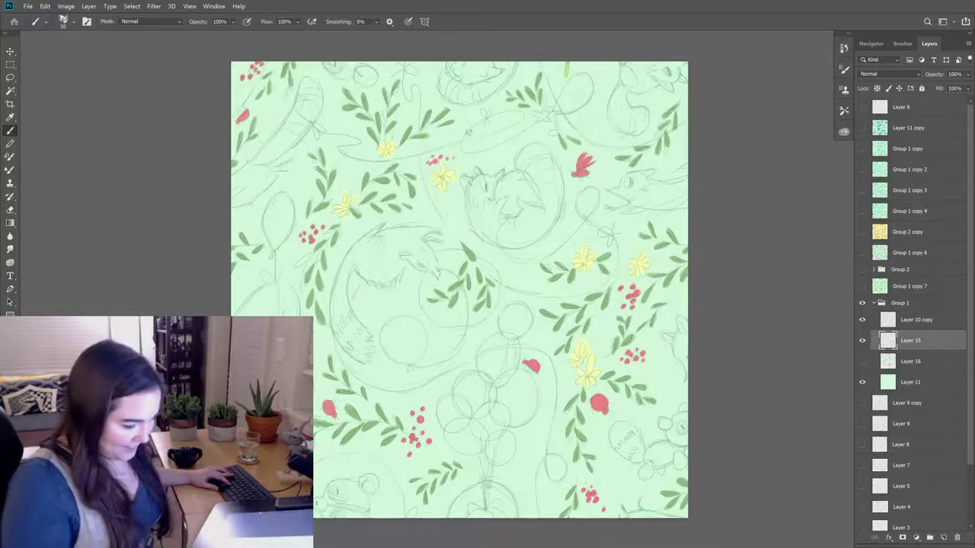
{"action": "key", "text": "e"}
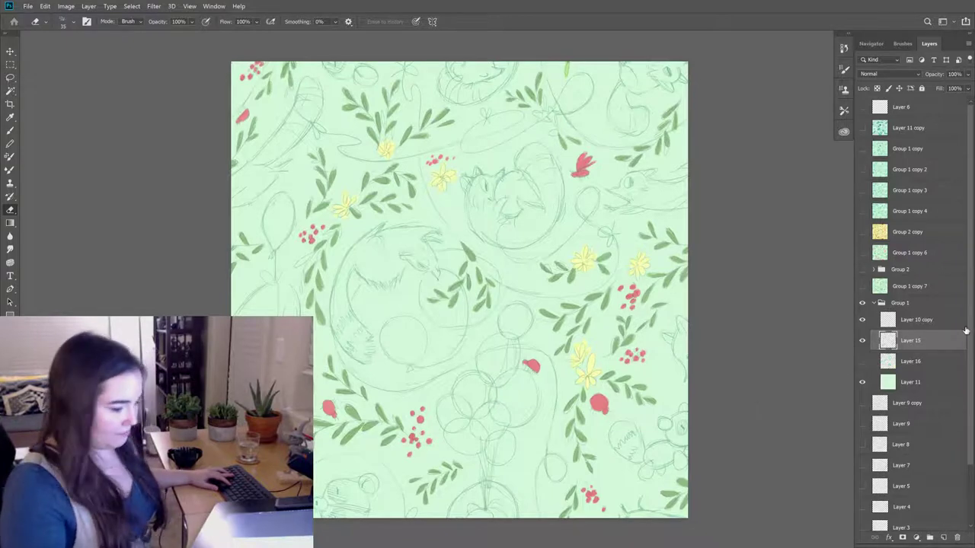
{"action": "key", "text": "b"}
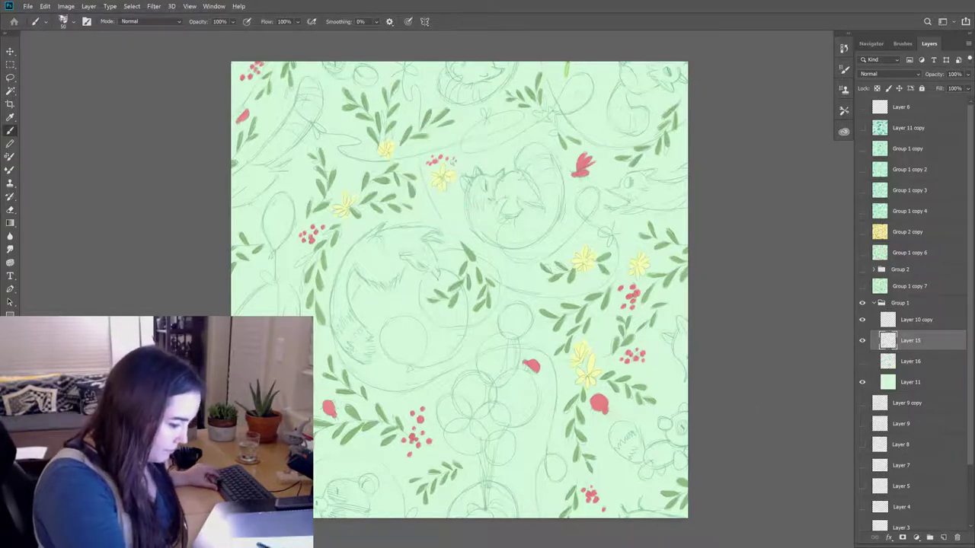
{"action": "key", "text": "e"}
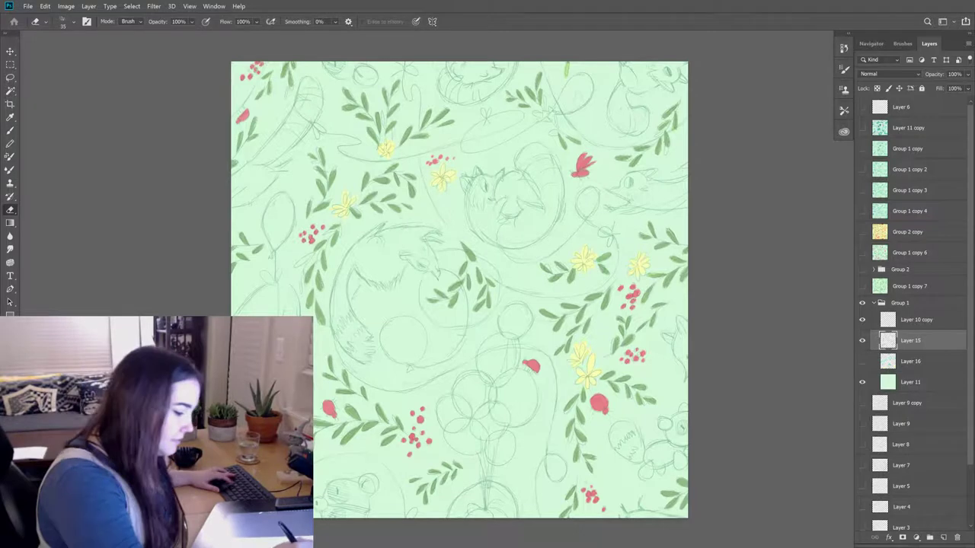
{"action": "key", "text": "b"}
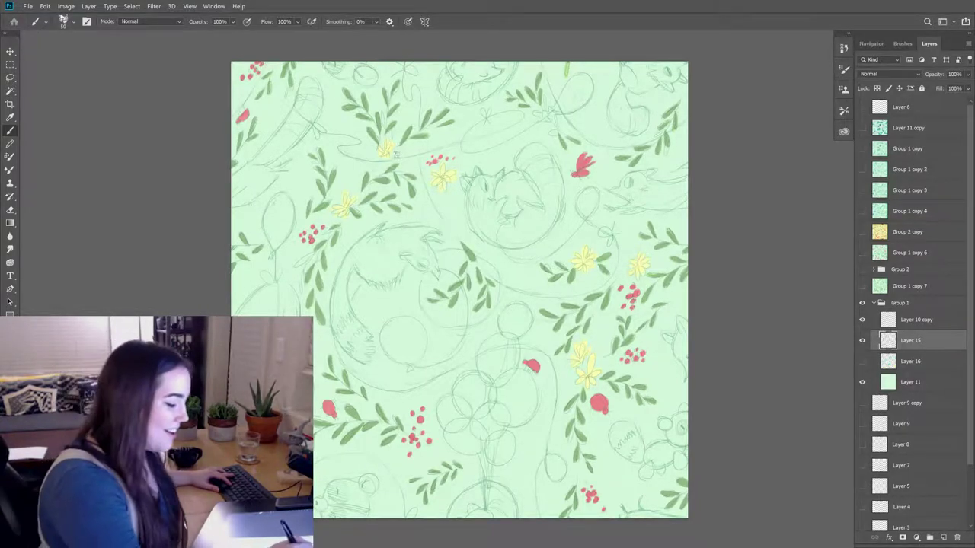
- Refine the leaf sprigs and yellow flowers, then hide the leaves and flowers layer
{"action": "key", "text": "e"}
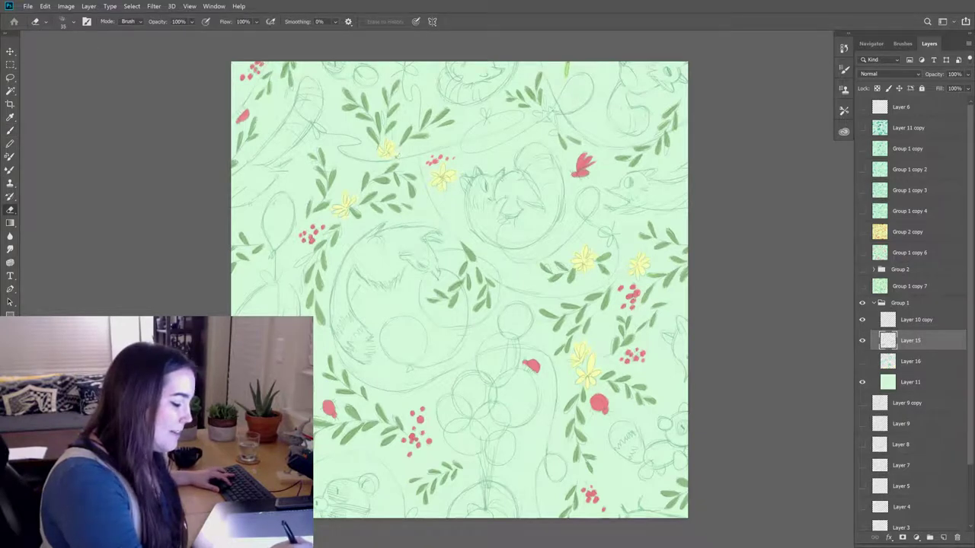
{"action": "key", "text": "b"}
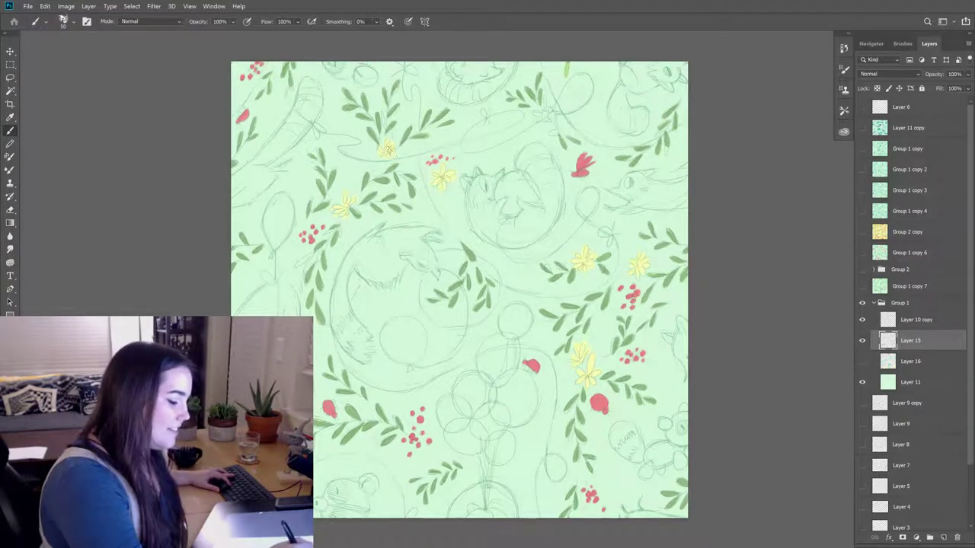
{"action": "key", "text": "e"}
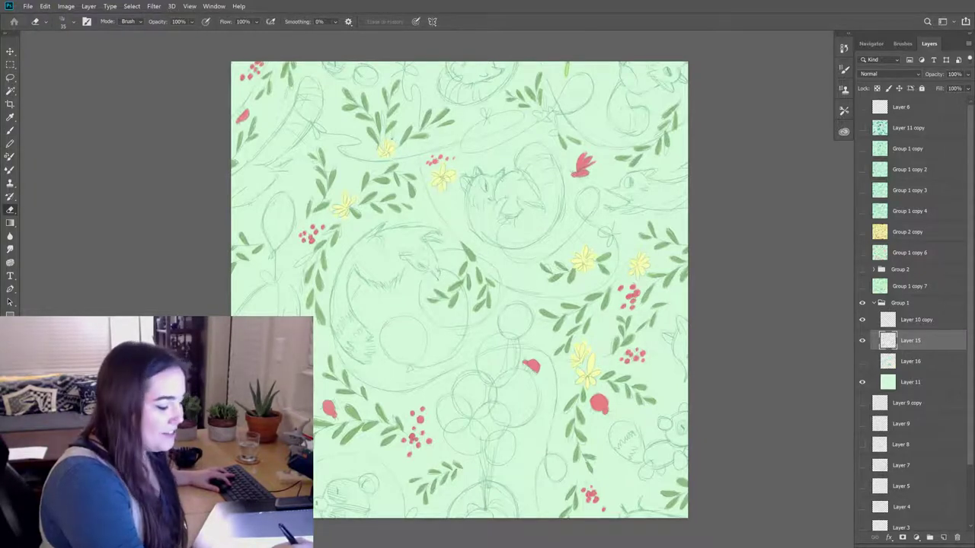
{"action": "key", "text": "b"}
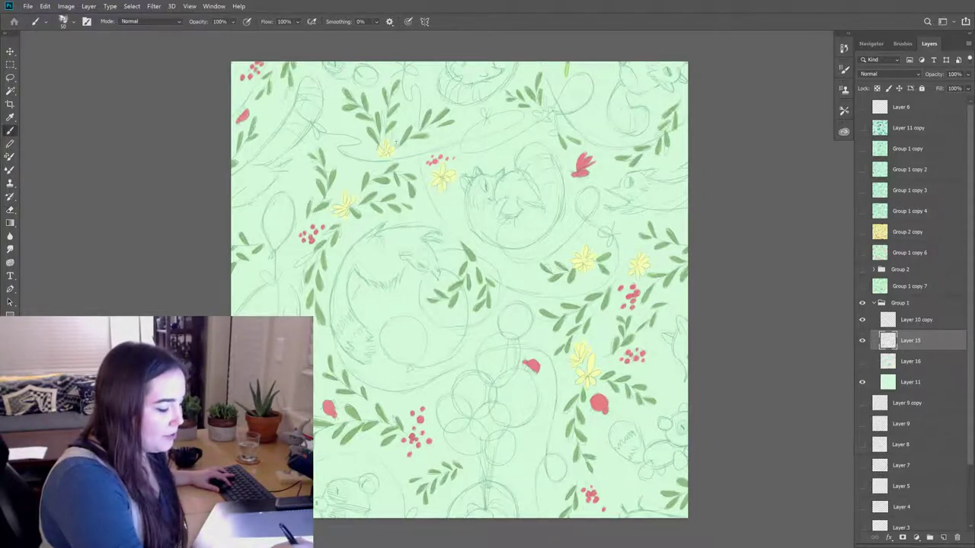
{"action": "key", "text": "e"}
{"action": "key", "text": "b"}
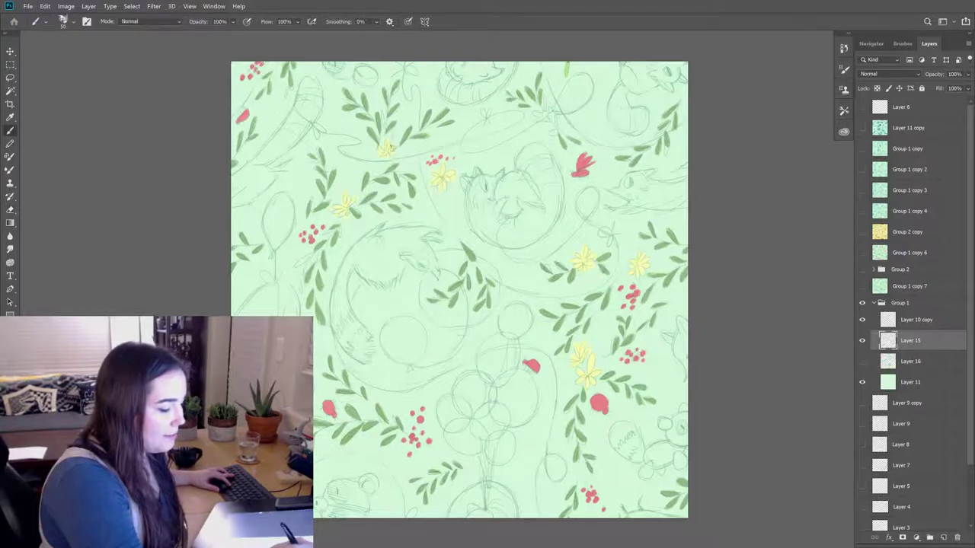
{"action": "key", "text": "e"}
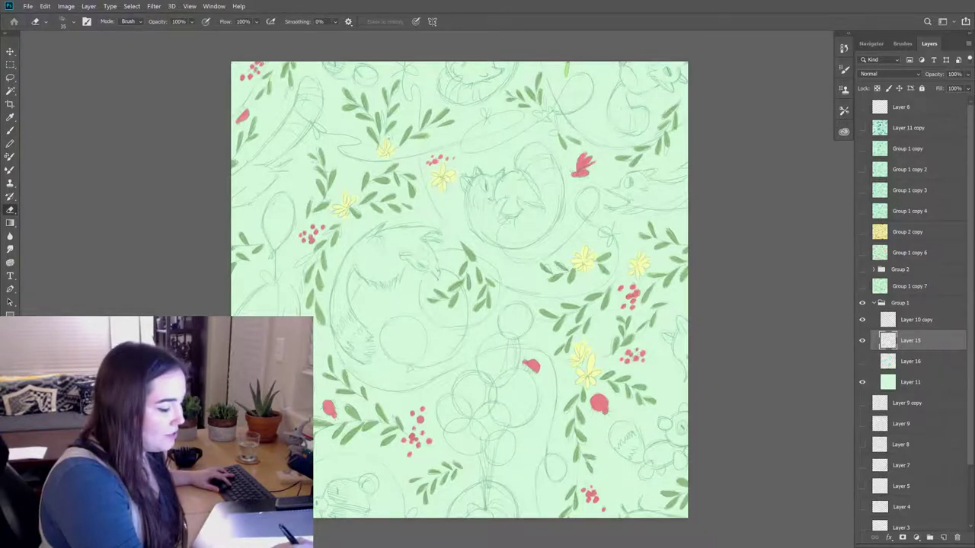
{"action": "key", "text": "b"}
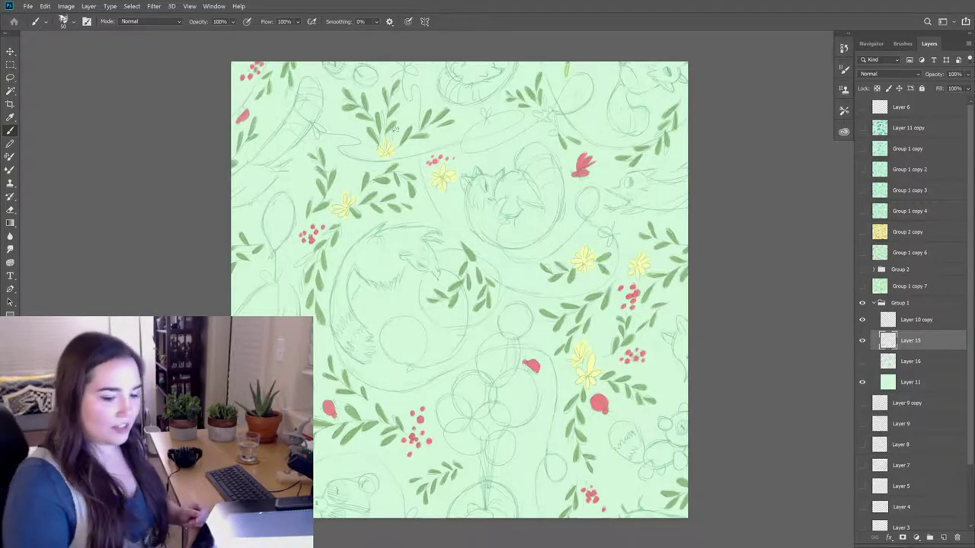
{"action": "left_click", "coordinate": [863, 340]}
- Show Layer 15 again, turn on Layer 16's colour shapes and select Layer 16
{"action": "left_click", "coordinate": [863, 340]}
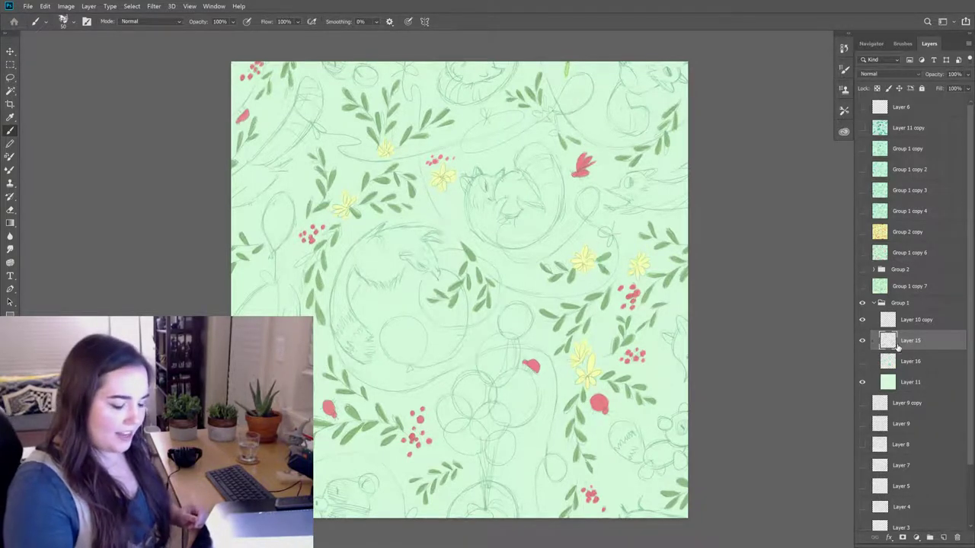
{"action": "left_click", "coordinate": [863, 361]}
{"action": "left_click", "coordinate": [903, 363]}
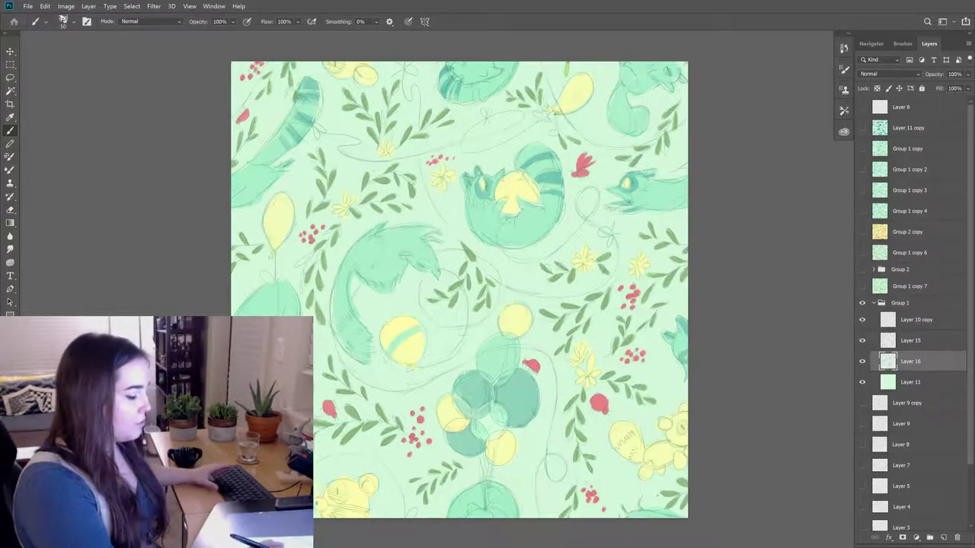
- Paint and erase to refine the mint creature and yellow balloon colour shapes
{"action": "key", "text": "e"}
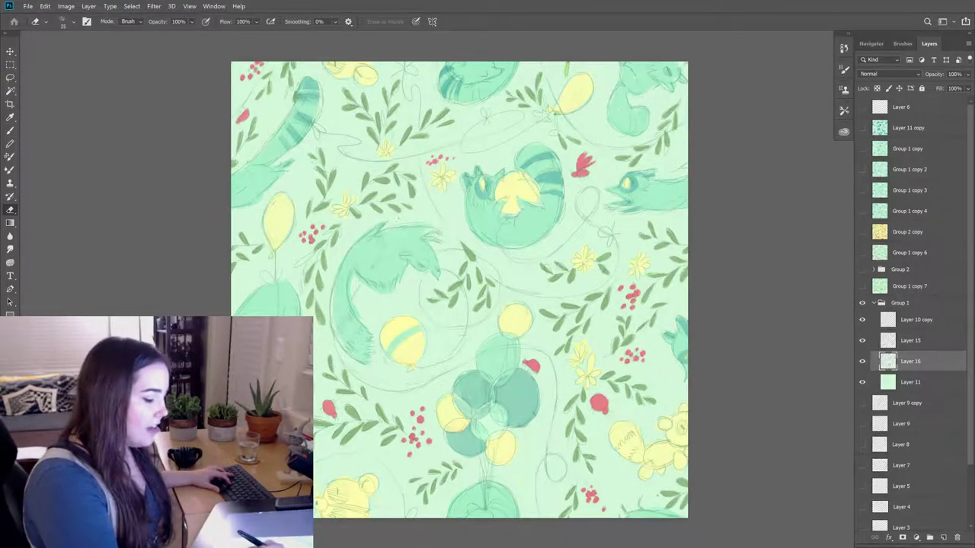
{"action": "key", "text": "b"}
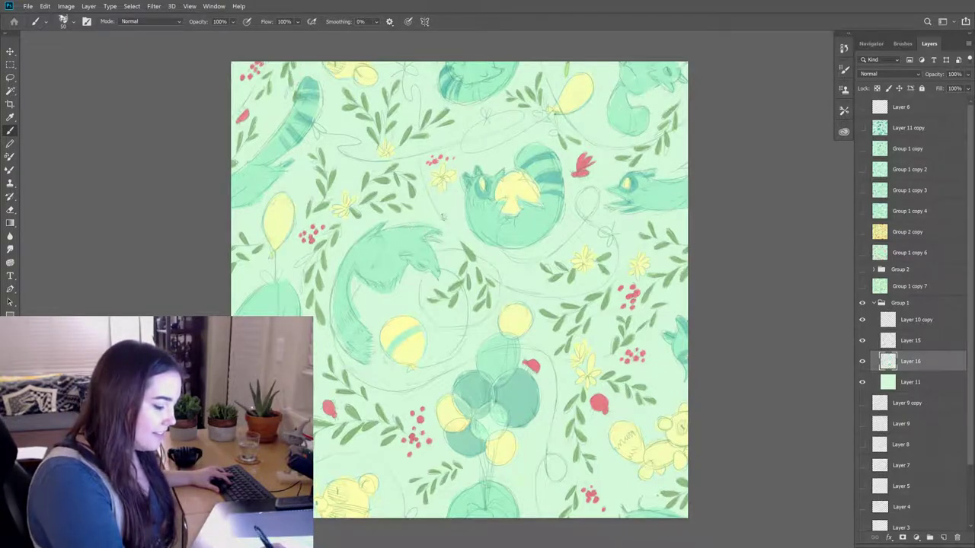
{"action": "key", "text": "e"}
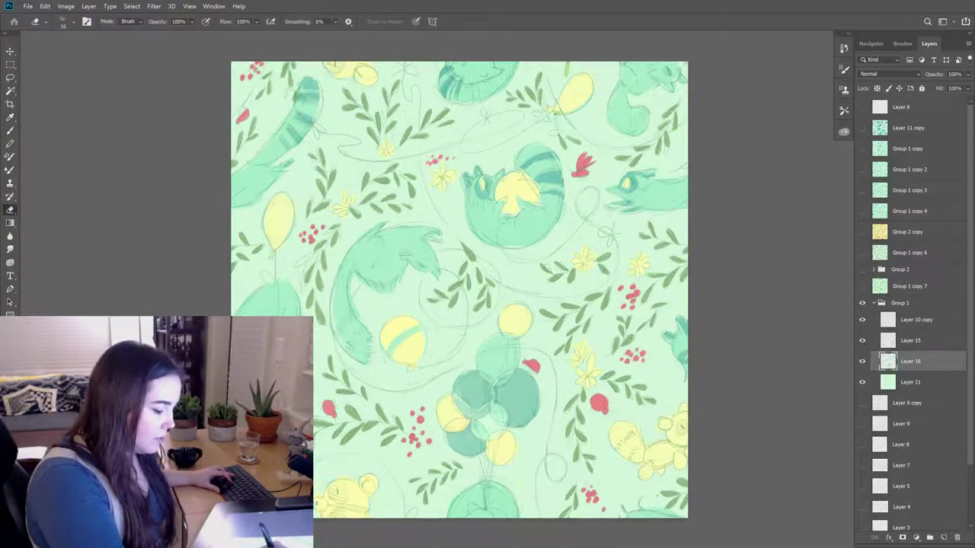
{"action": "key", "text": "b"}
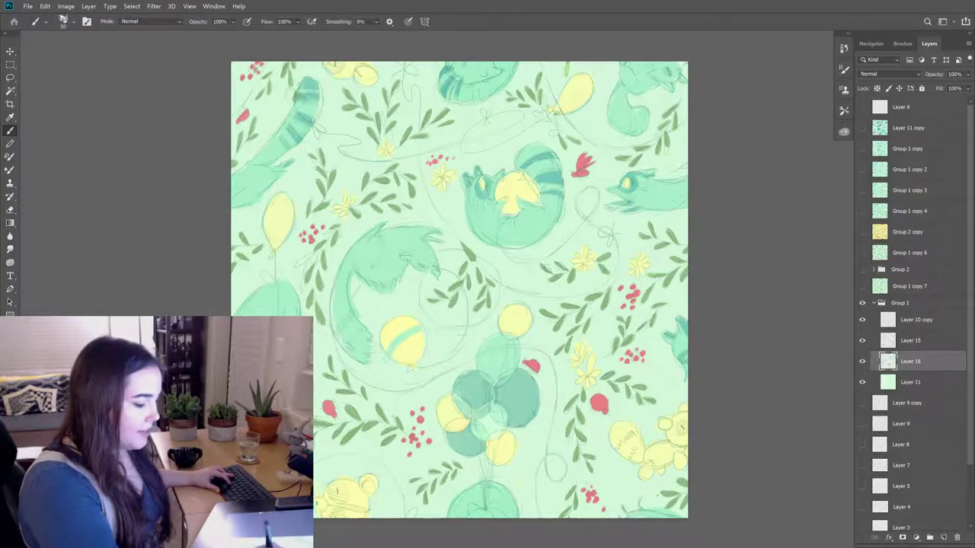
{"action": "key", "text": "e"}
{"action": "key", "text": "b"}
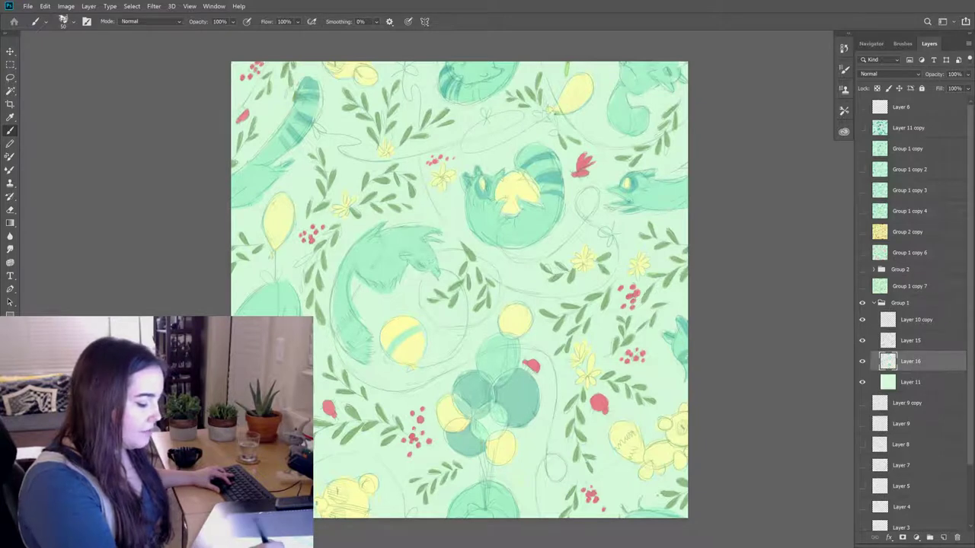
{"action": "key", "text": "e"}
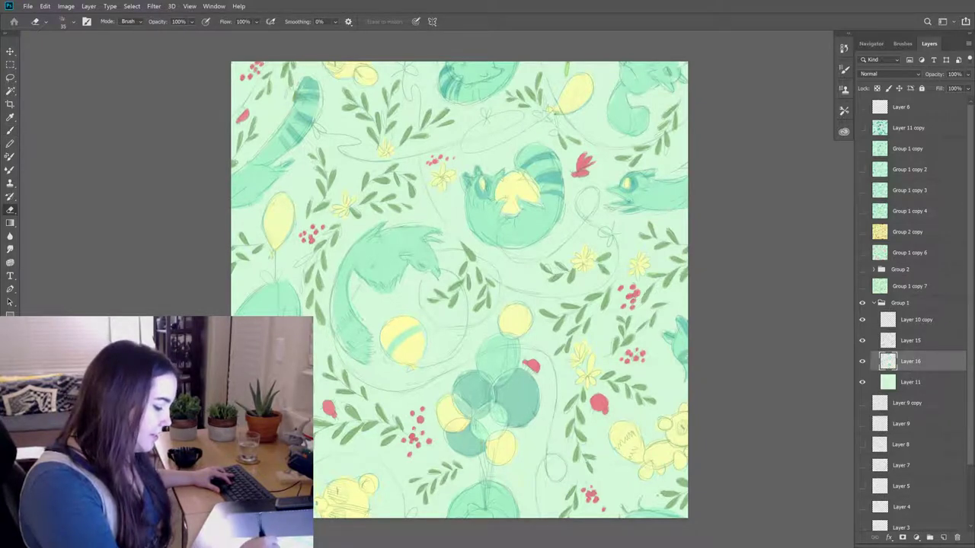
{"action": "key", "text": "b"}
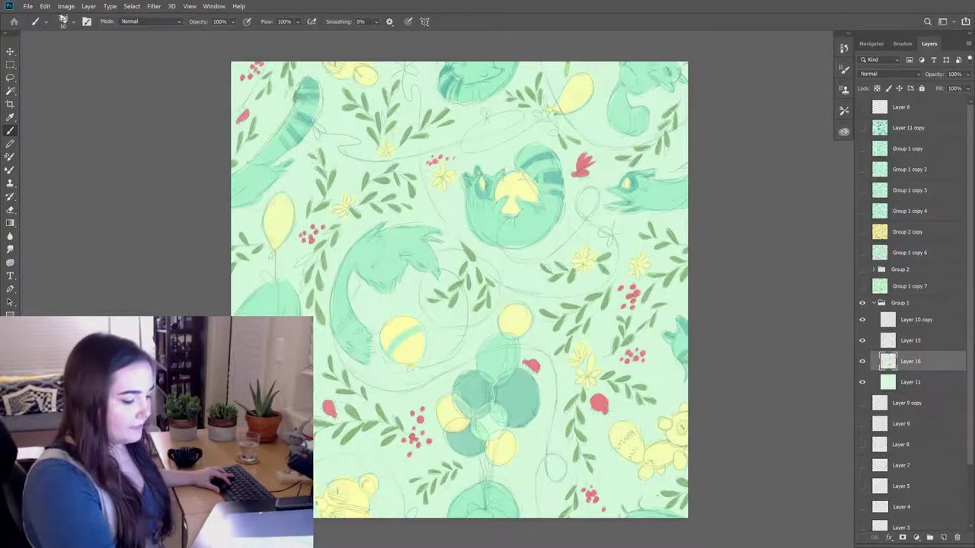
- Hide the Layer 10 copy sketch and smooth the large mint creature's rounded outline
{"action": "left_click", "coordinate": [862, 321]}
{"action": "left_click", "coordinate": [862, 321]}
{"action": "left_click", "coordinate": [862, 321]}
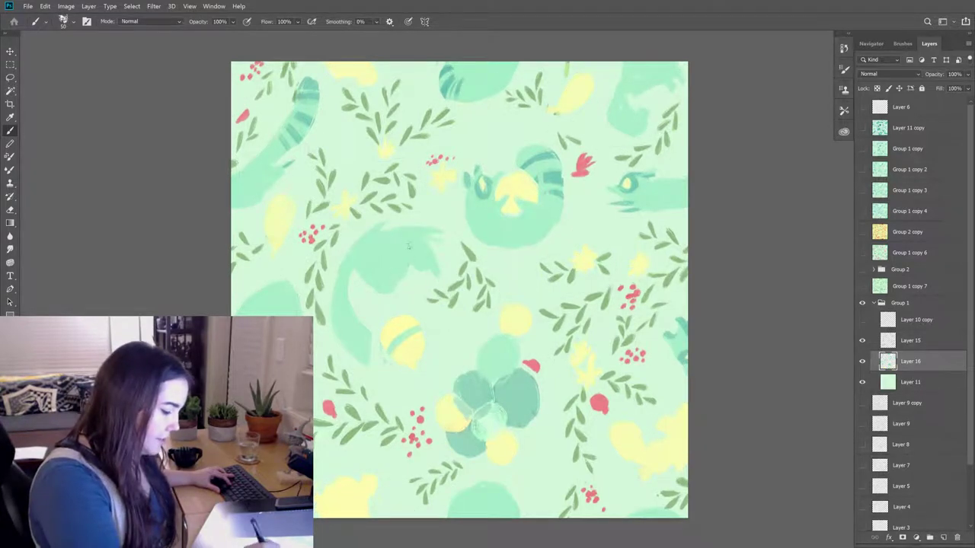
{"action": "key", "text": "e"}
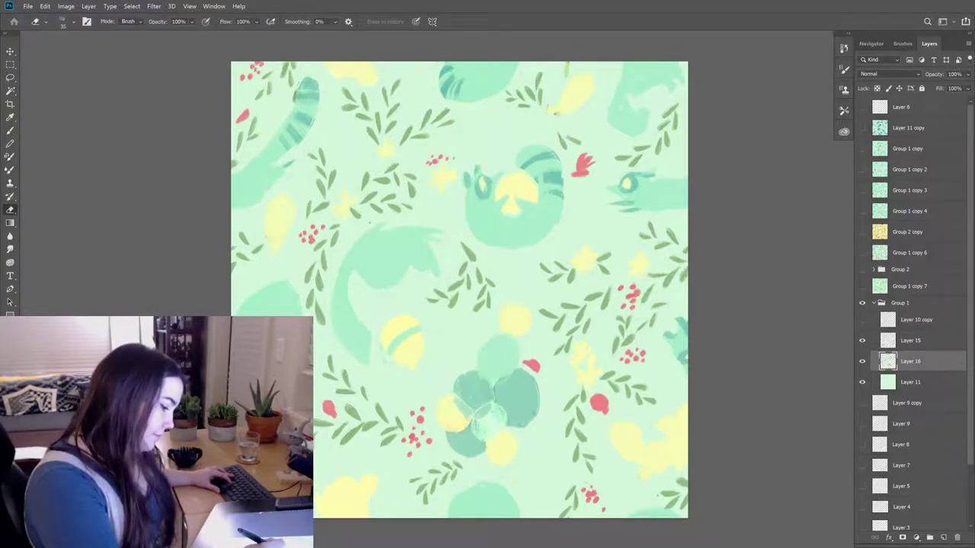
{"action": "key", "text": "b"}
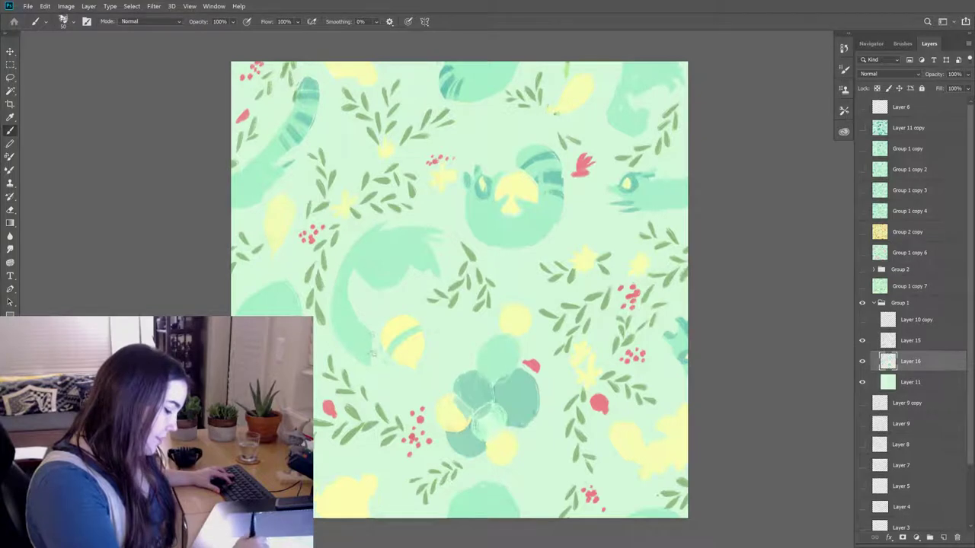
{"action": "key", "text": "e"}
{"action": "key", "text": "b"}
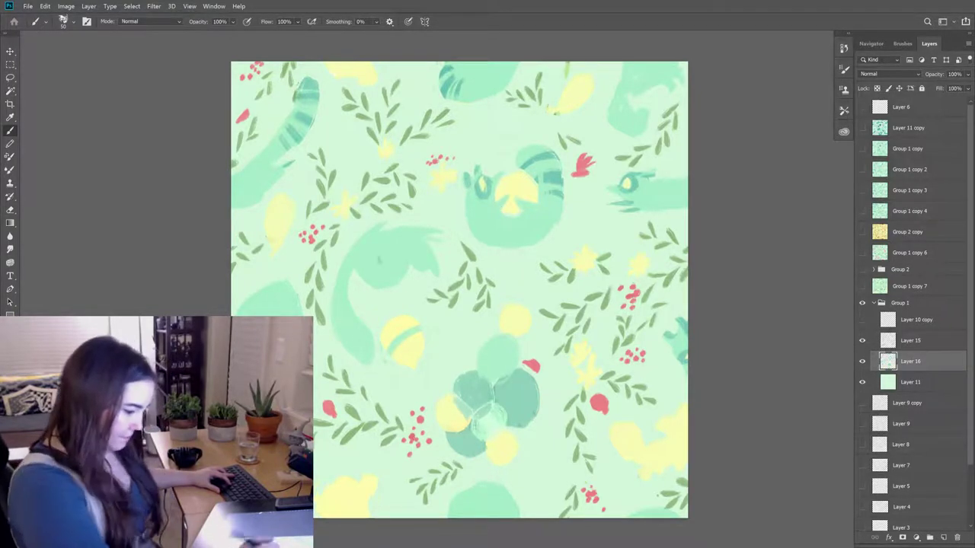
- Tidy colour-shape edges on Layer 16, reshaping the striped creature's yellow face patch and eye marks
{"action": "key", "text": "e"}
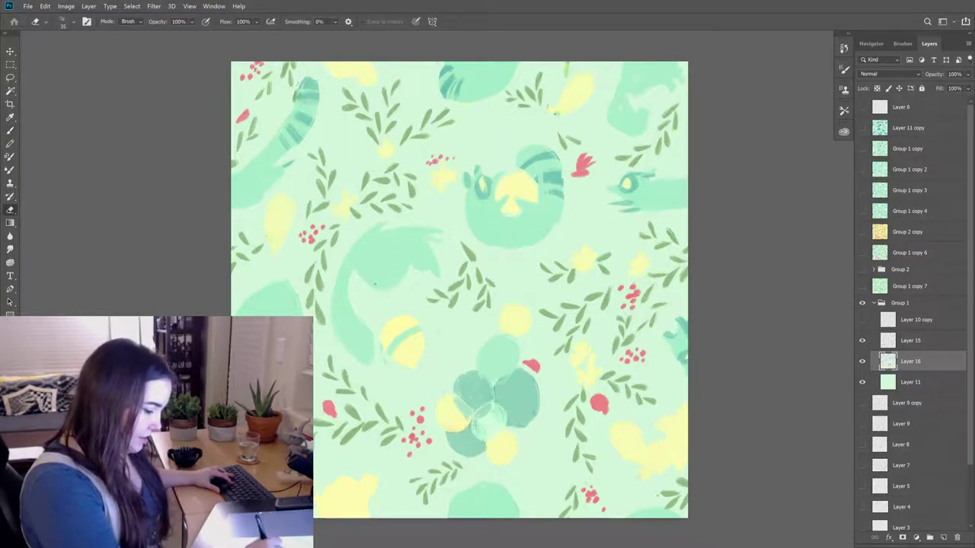
{"action": "key", "text": "b"}
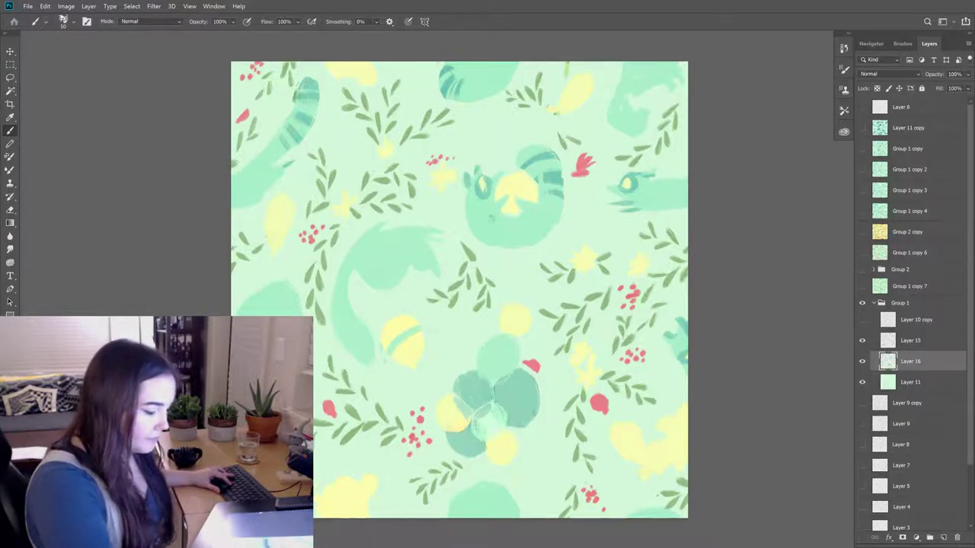
{"action": "key", "text": "e"}
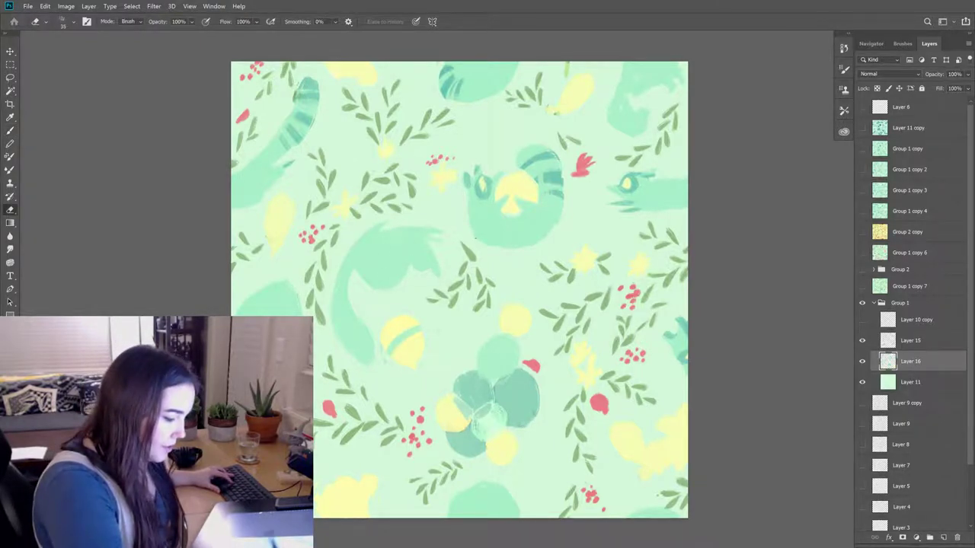
{"action": "key", "text": "b"}
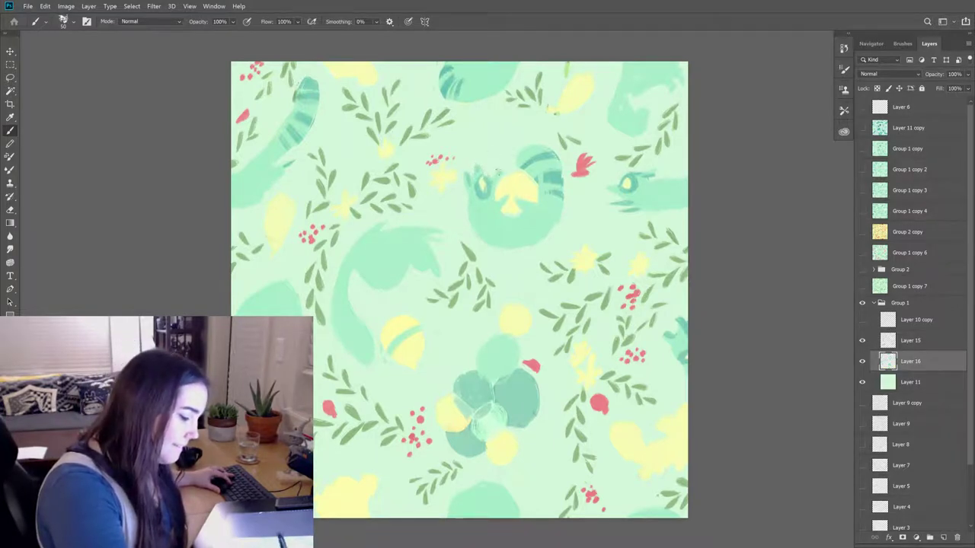
{"action": "key", "text": "e"}
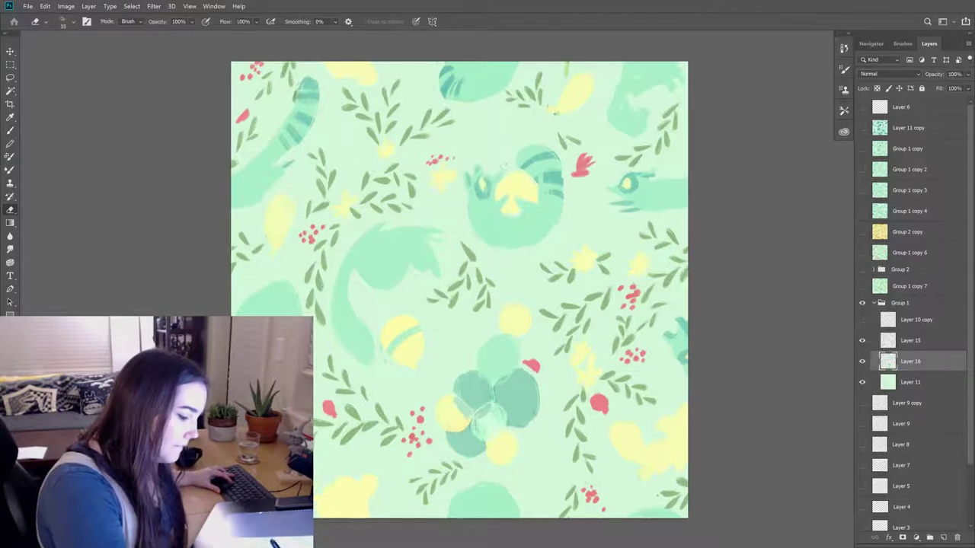
{"action": "key", "text": "b"}
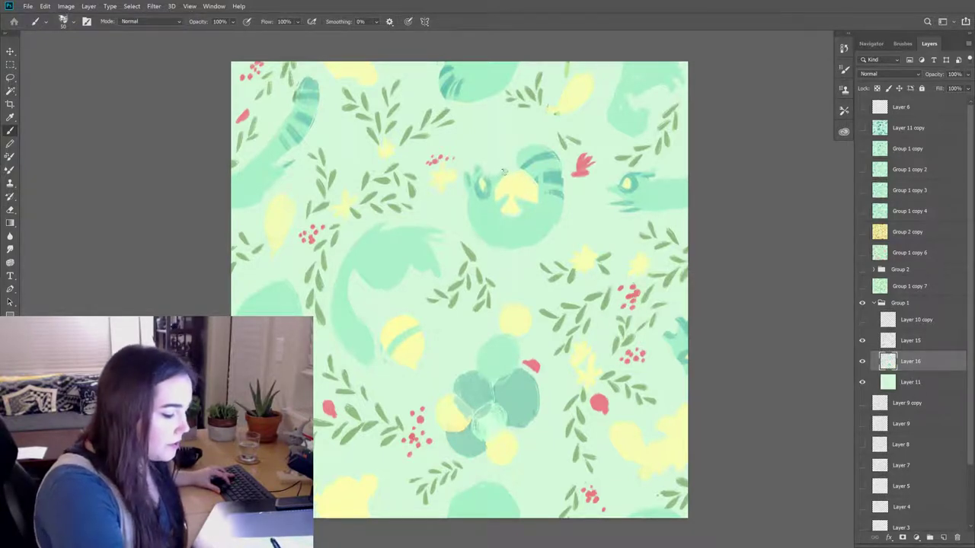
- Reshape the top-centre striped creature's stripes and silhouette on Layer 16
{"action": "key", "text": "e"}
{"action": "key", "text": "b"}
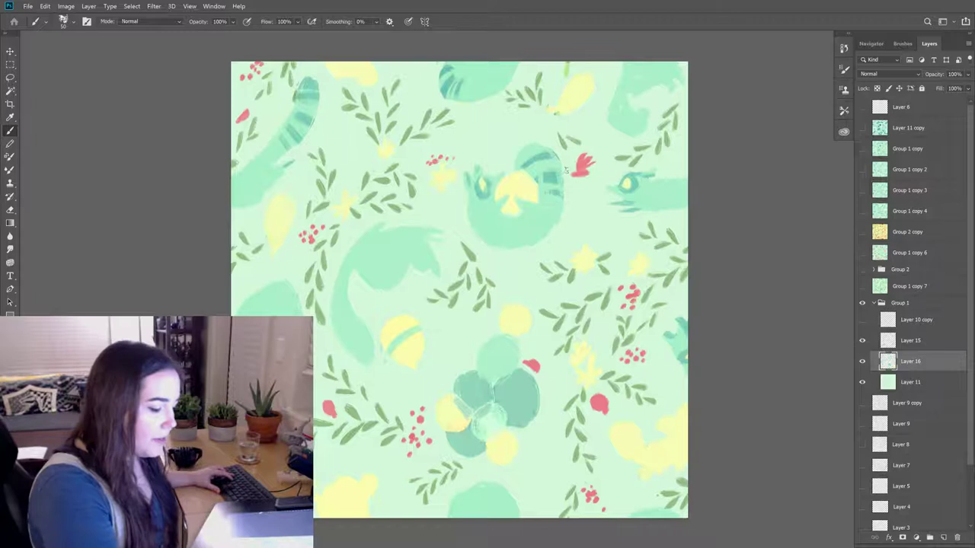
{"action": "key", "text": "e"}
{"action": "key", "text": "b"}
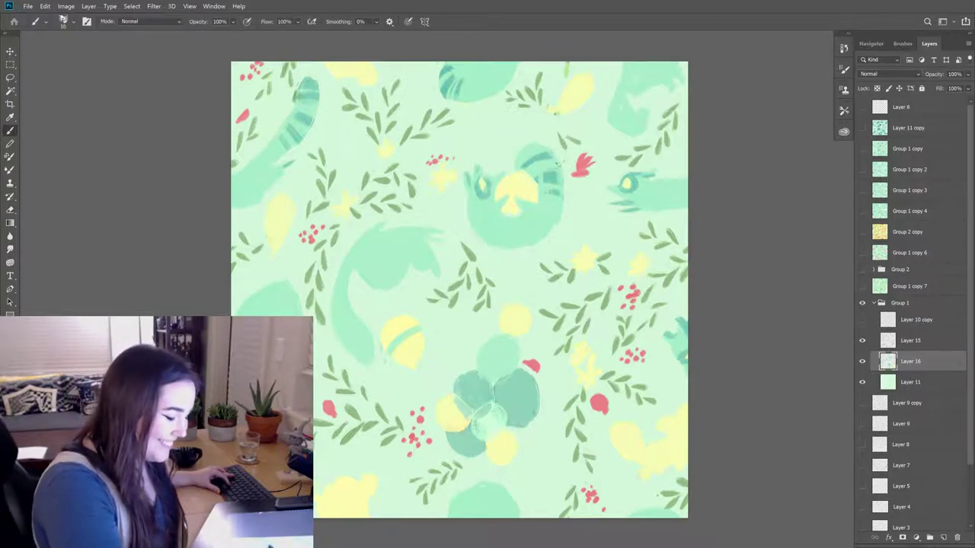
{"action": "key", "text": "e"}
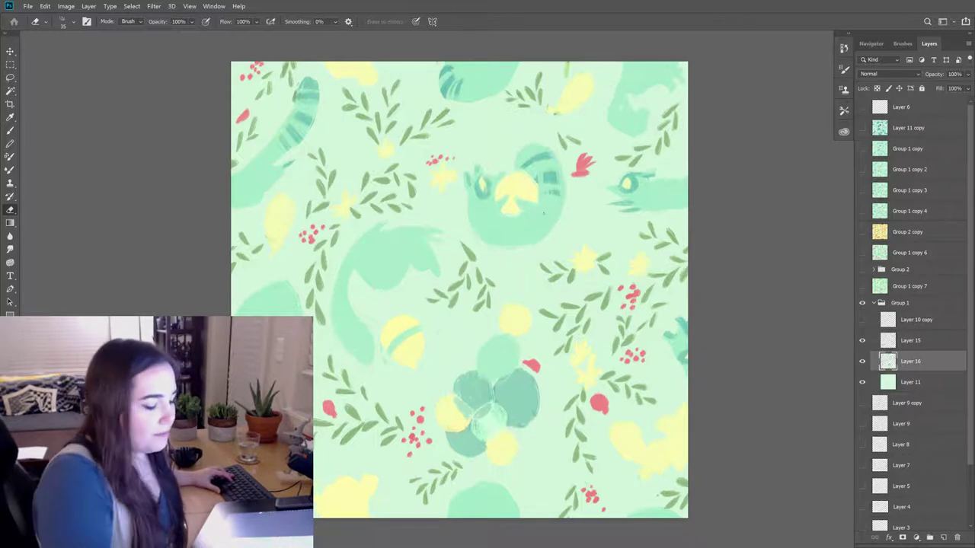
{"action": "key", "text": "b"}
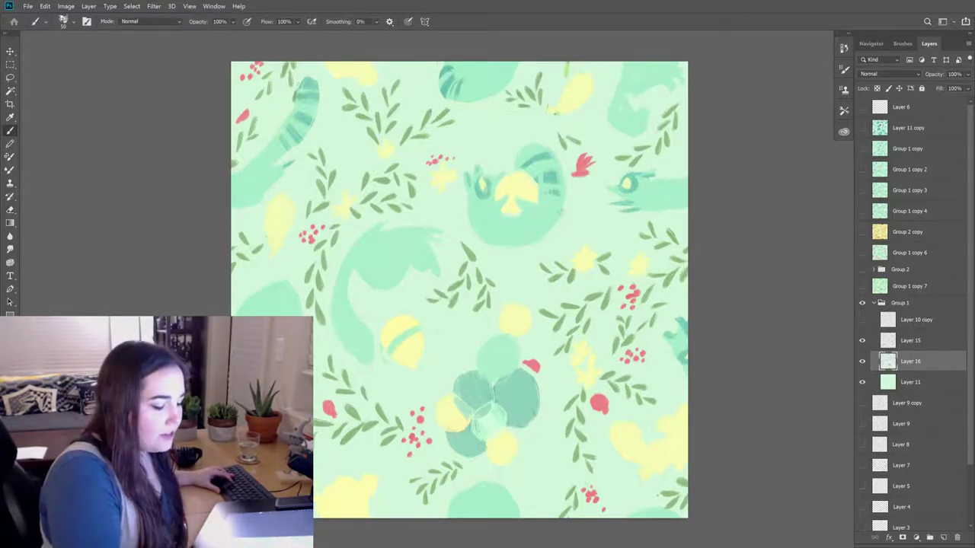
{"action": "key", "text": "e"}
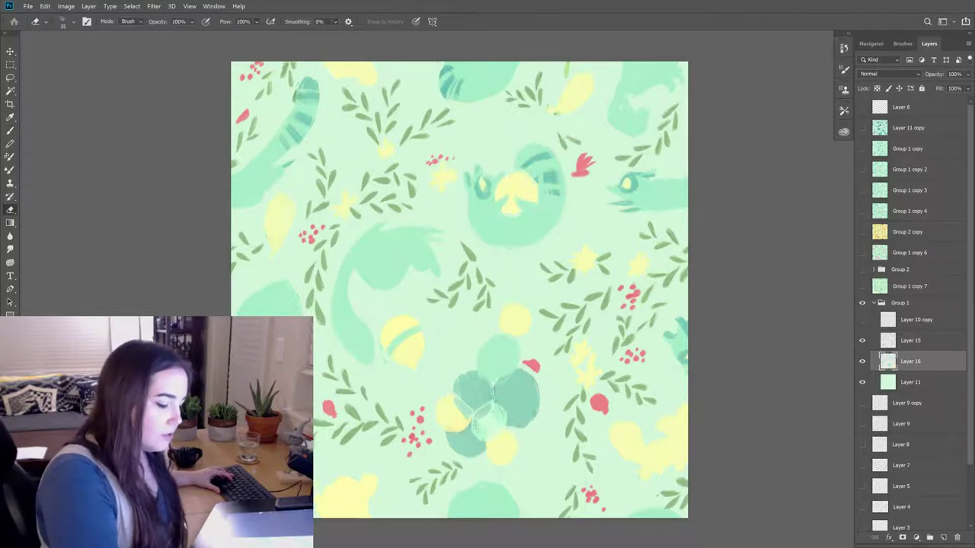
{"action": "key", "text": "b"}
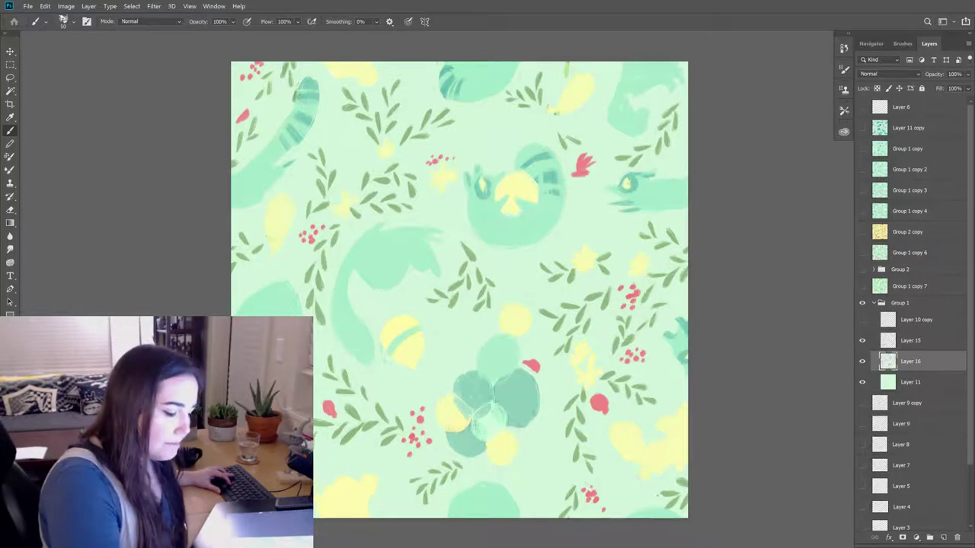
{"action": "key", "text": "e"}
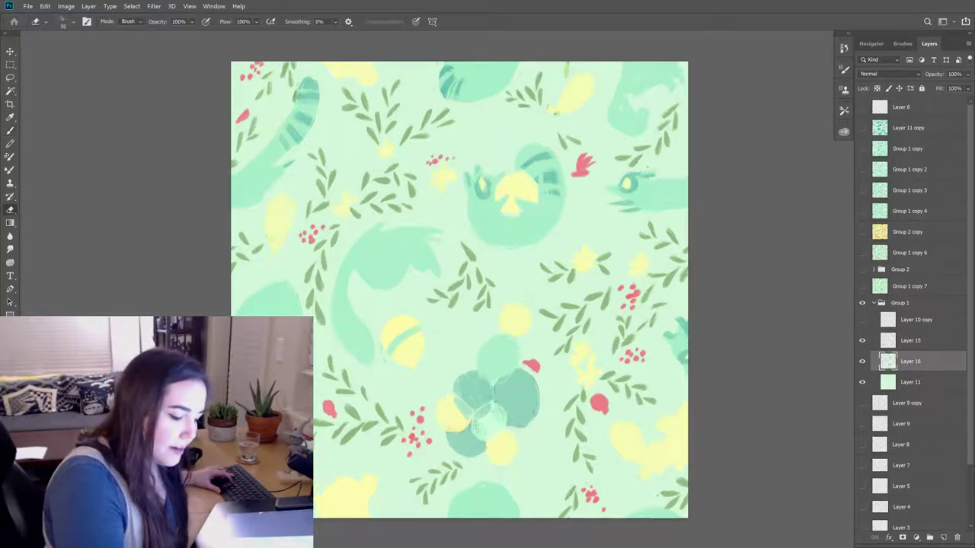
{"action": "key", "text": "b"}
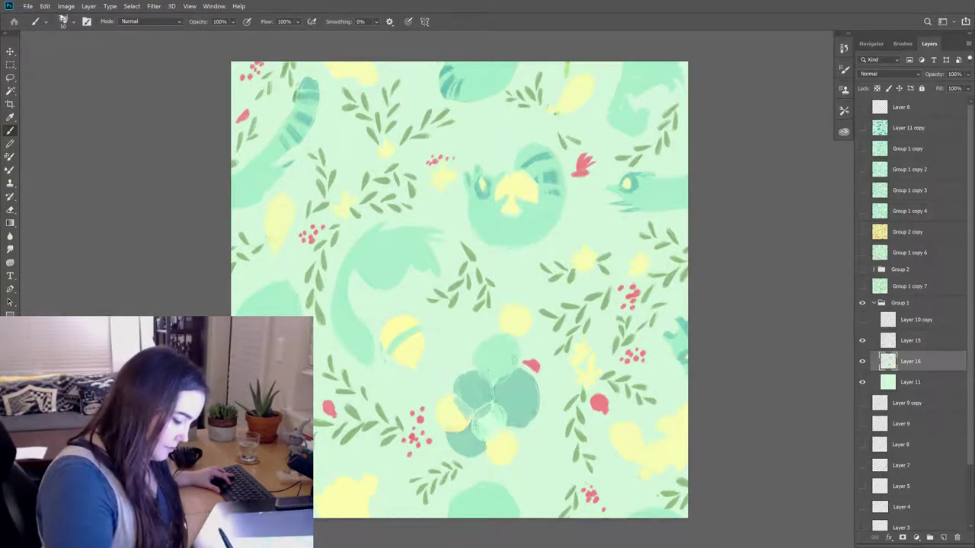
{"action": "key", "text": "e"}
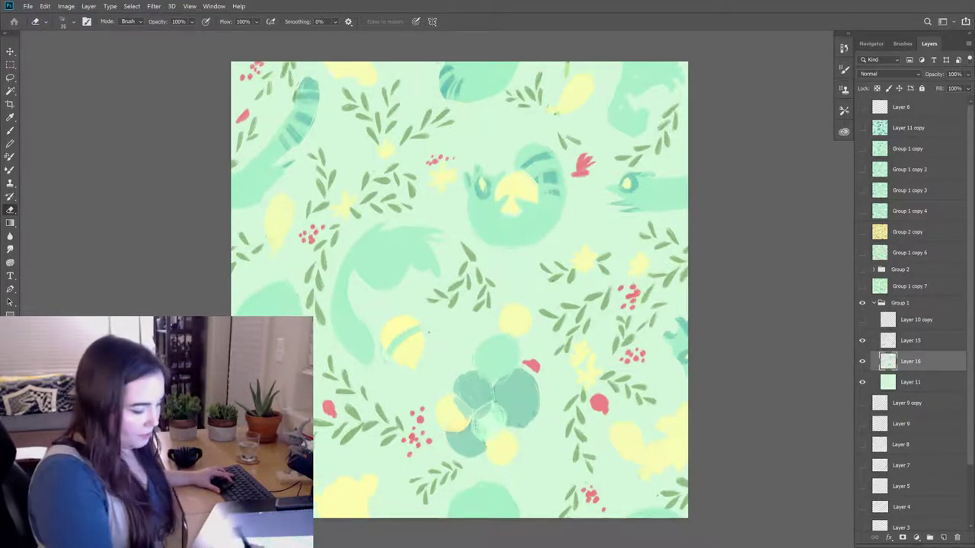
- Reshape the striped yellow balloon's rounded body and teal stripe band, alternately painting and erasing its edges
{"action": "key", "text": "b"}
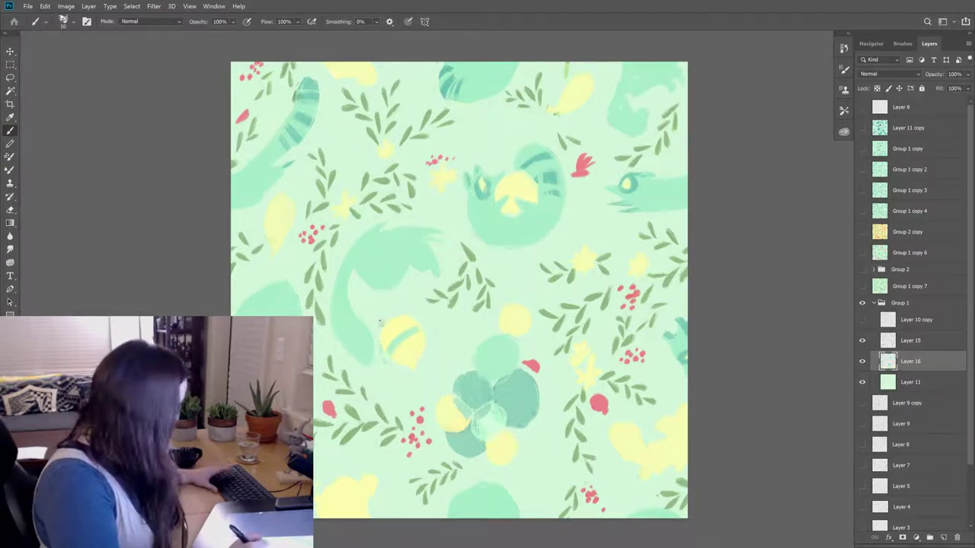
{"action": "key", "text": "e"}
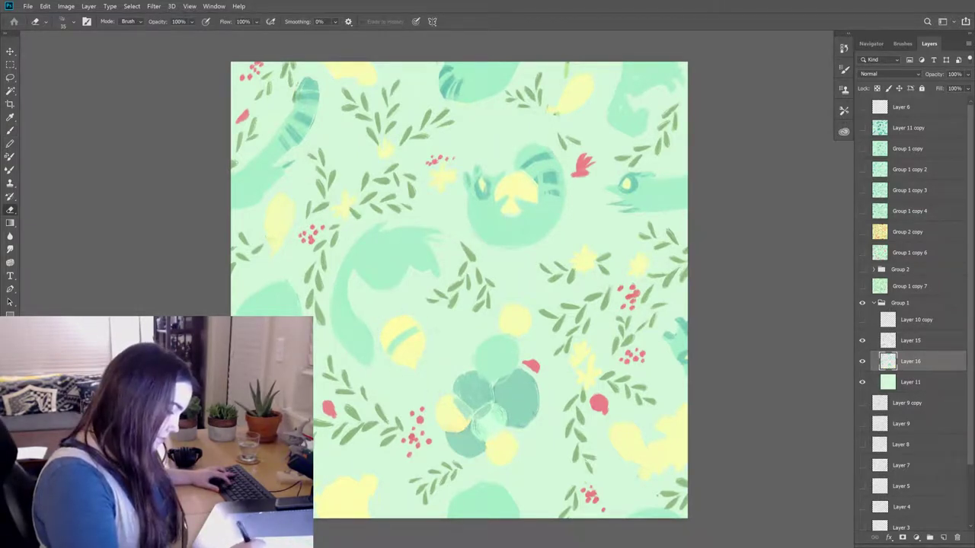
{"action": "key", "text": "b"}
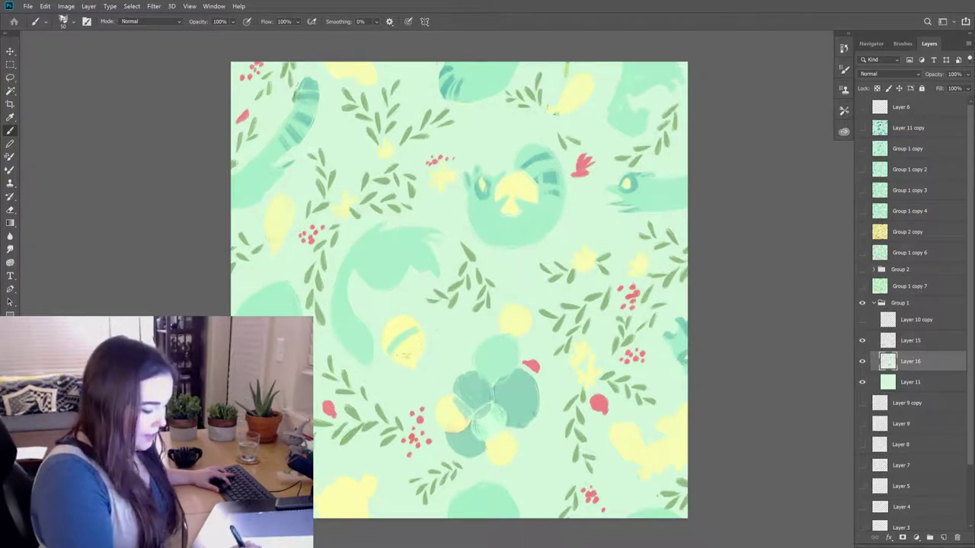
{"action": "key", "text": "e"}
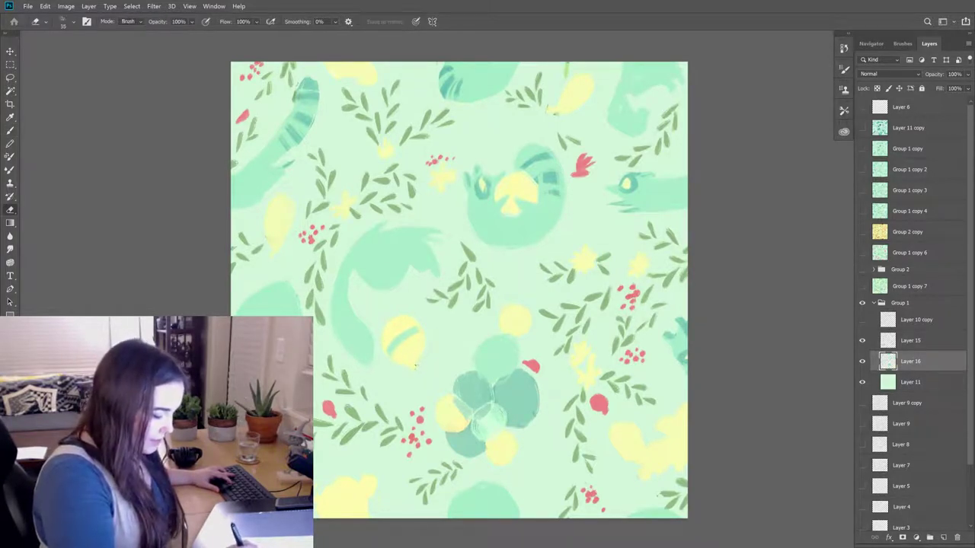
{"action": "key", "text": "b"}
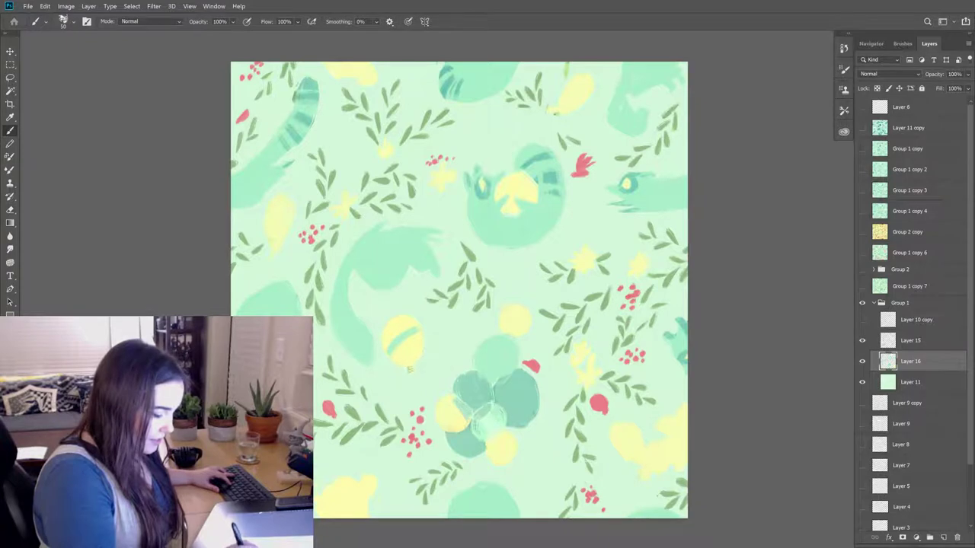
{"action": "key", "text": "e"}
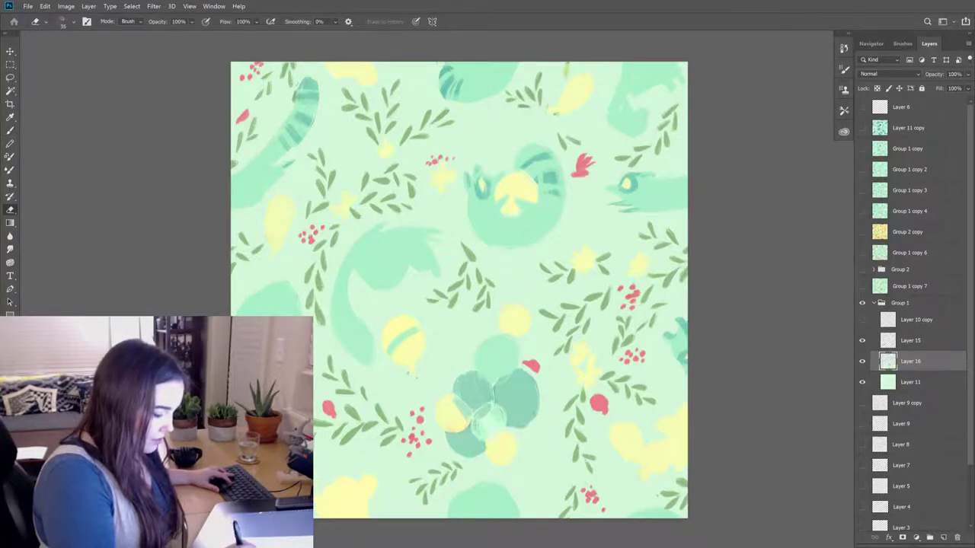
{"action": "key", "text": "b"}
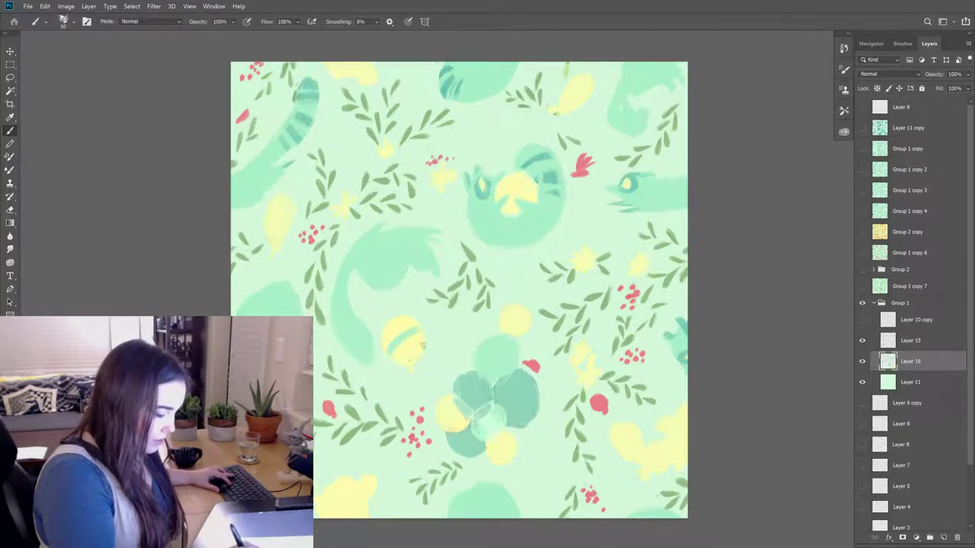
{"action": "key", "text": "e"}
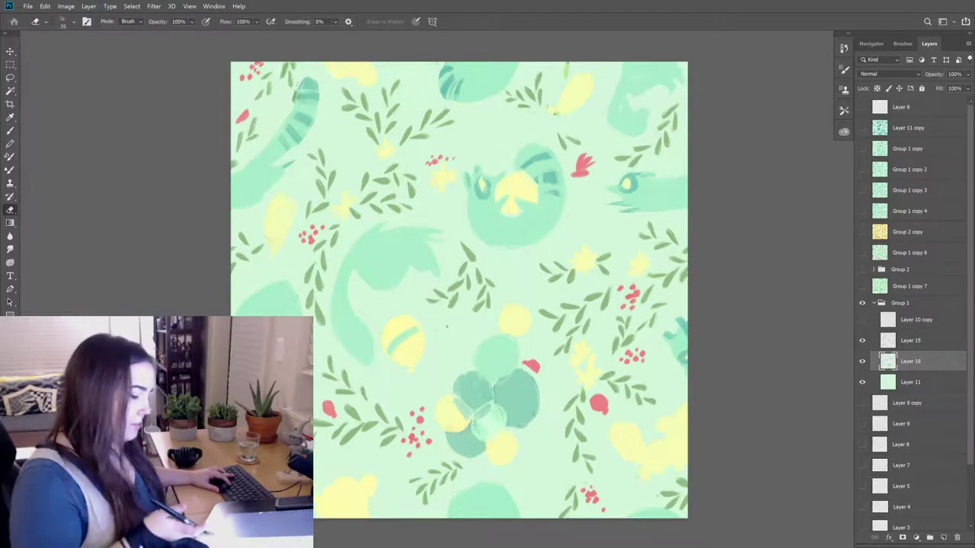
{"action": "key", "text": "b"}
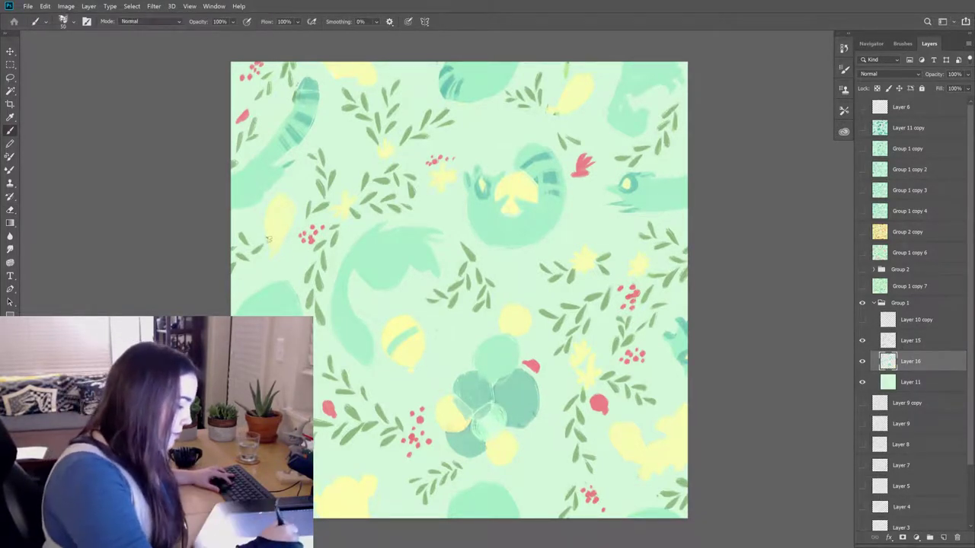
- Paint over the left yellow blob to fill it out, then erase its stray edges
{"action": "mouse_move", "coordinate": [277, 201]}
{"action": "left_mouse_down"}
{"action": "mouse_move", "coordinate": [269, 233]}
{"action": "mouse_move", "coordinate": [280, 230]}
{"action": "mouse_move", "coordinate": [278, 211]}
{"action": "mouse_move", "coordinate": [293, 214]}
{"action": "mouse_move", "coordinate": [271, 220]}
{"action": "mouse_move", "coordinate": [281, 214]}
{"action": "mouse_move", "coordinate": [287, 232]}
{"action": "mouse_move", "coordinate": [276, 231]}
{"action": "left_mouse_up"}
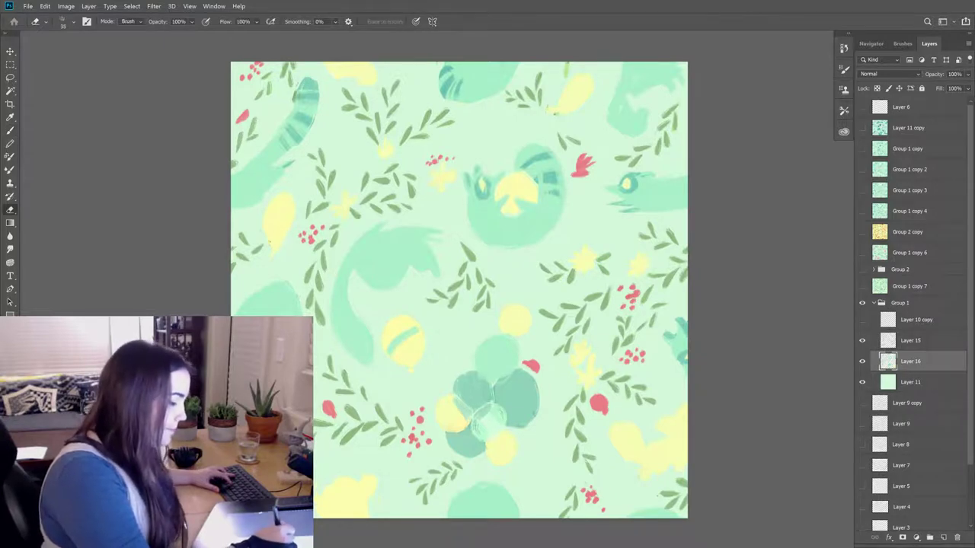
{"action": "key", "text": "e"}
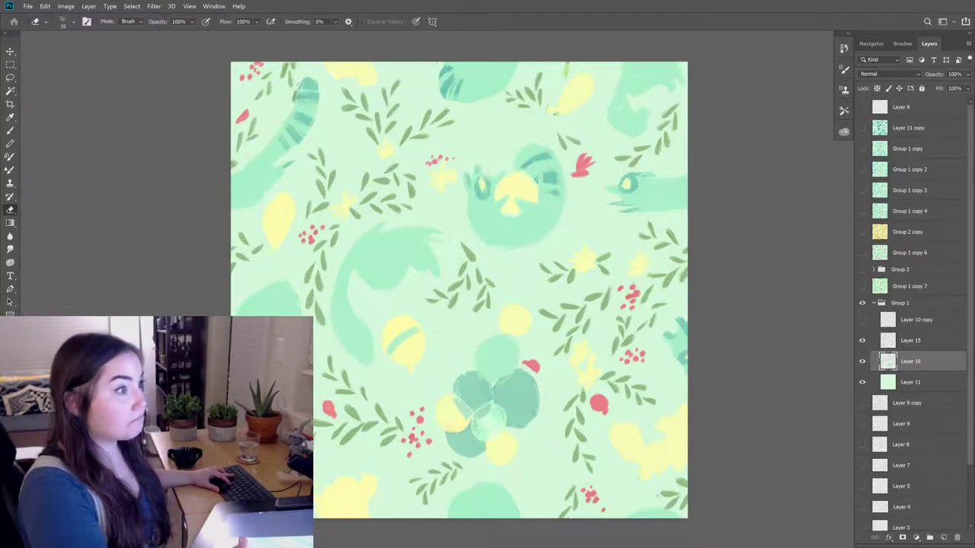
{"action": "key", "text": "b"}
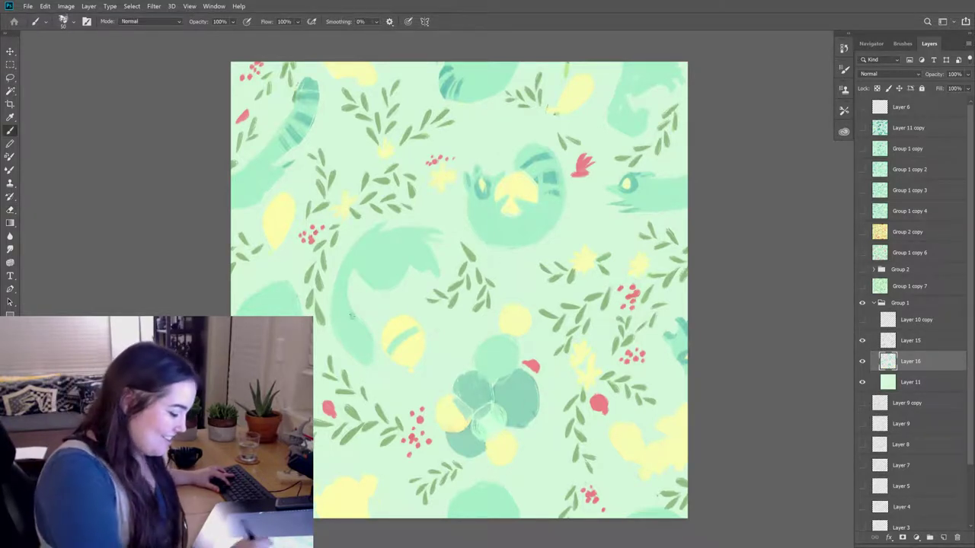
- Add a light stroke along the lower-left green shape's edge, alternately erasing and repainting it
{"action": "left_click_drag", "start_coordinate": [298, 312], "coordinate": [289, 279]}
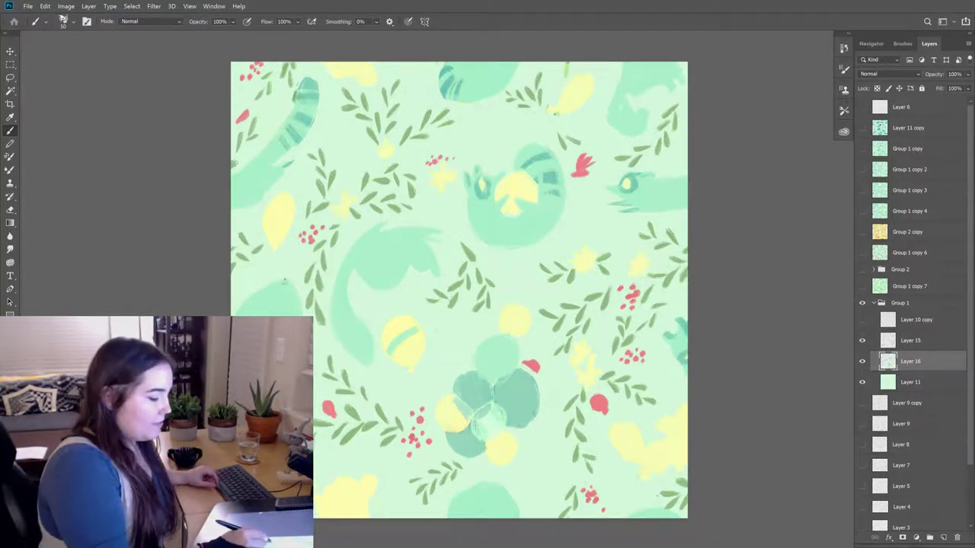
{"action": "key", "text": "e"}
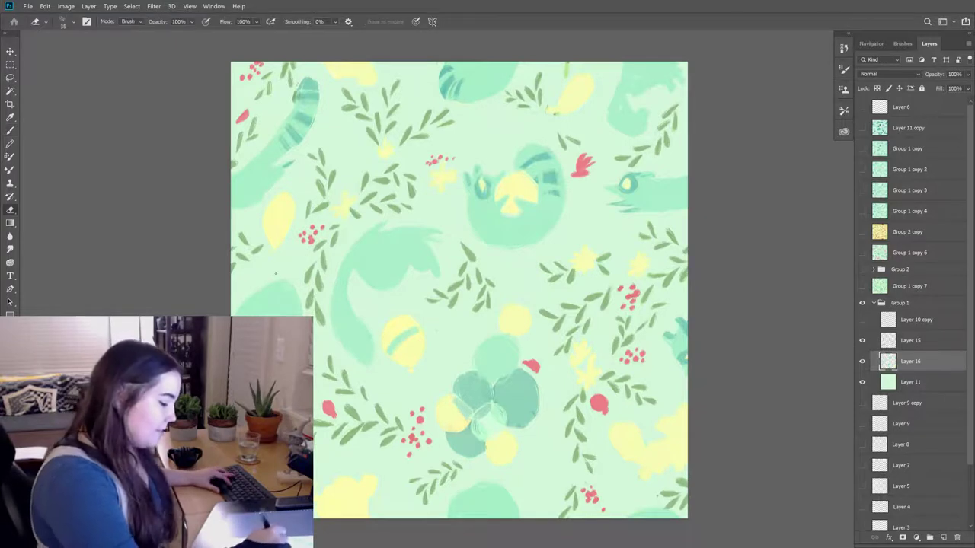
{"action": "key", "text": "b"}
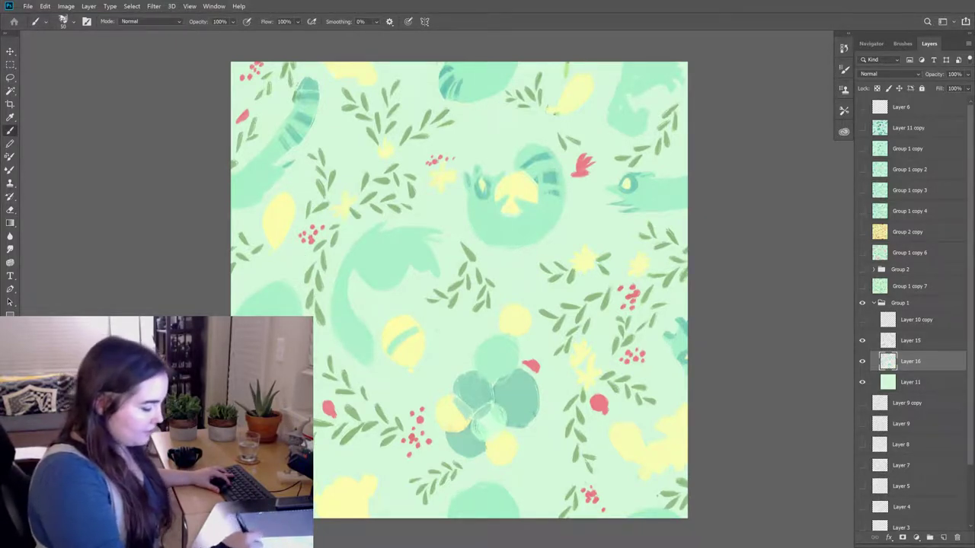
{"action": "key", "text": "e"}
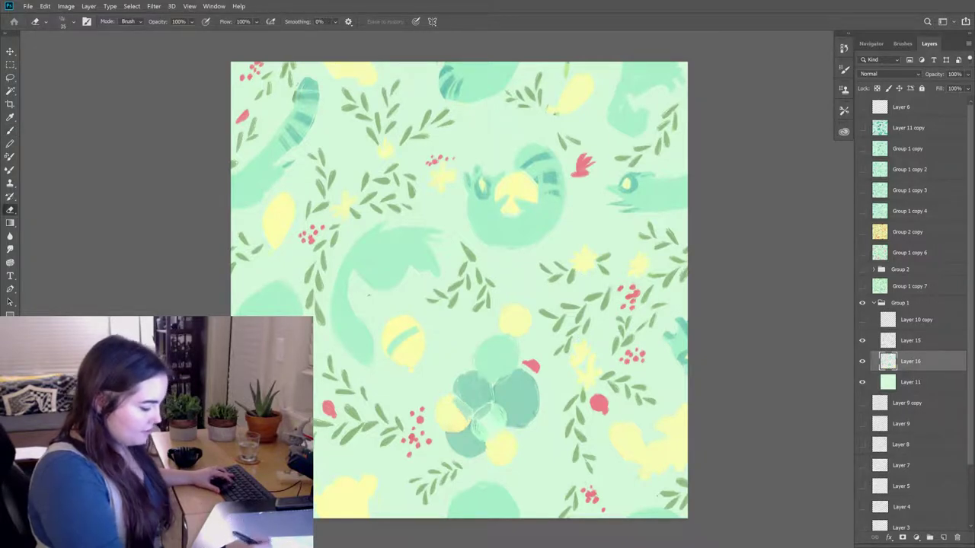
{"action": "key", "text": "b"}
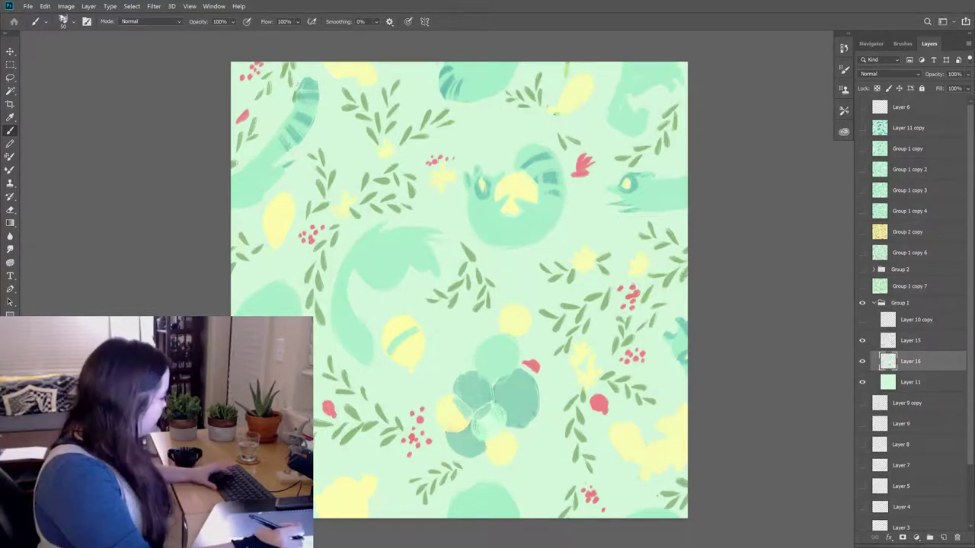
{"action": "key", "text": "e"}
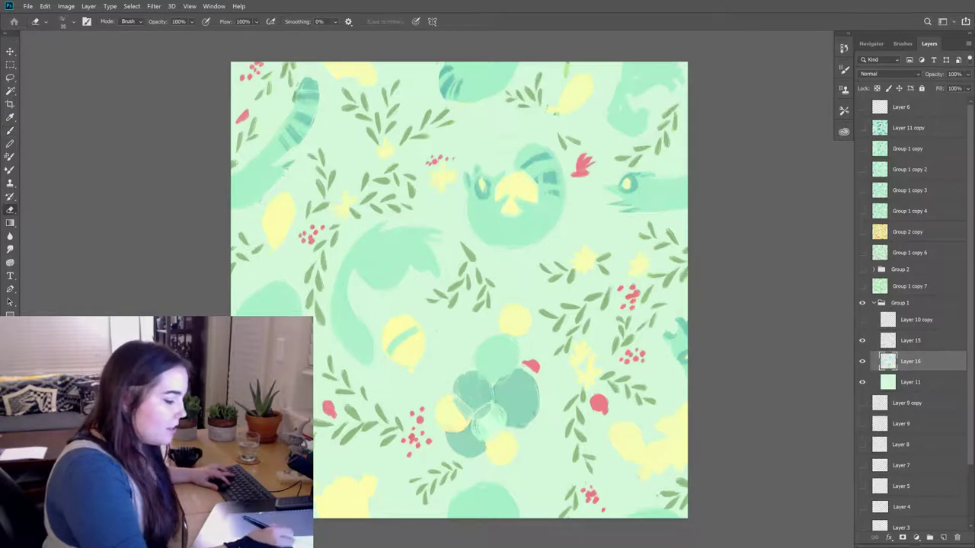
{"action": "key", "text": "b"}
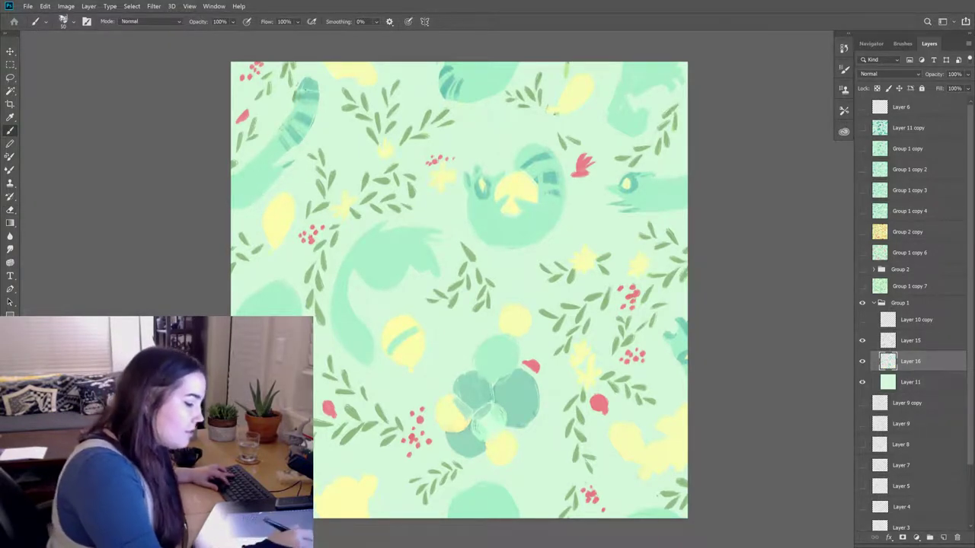
{"action": "key", "text": "e"}
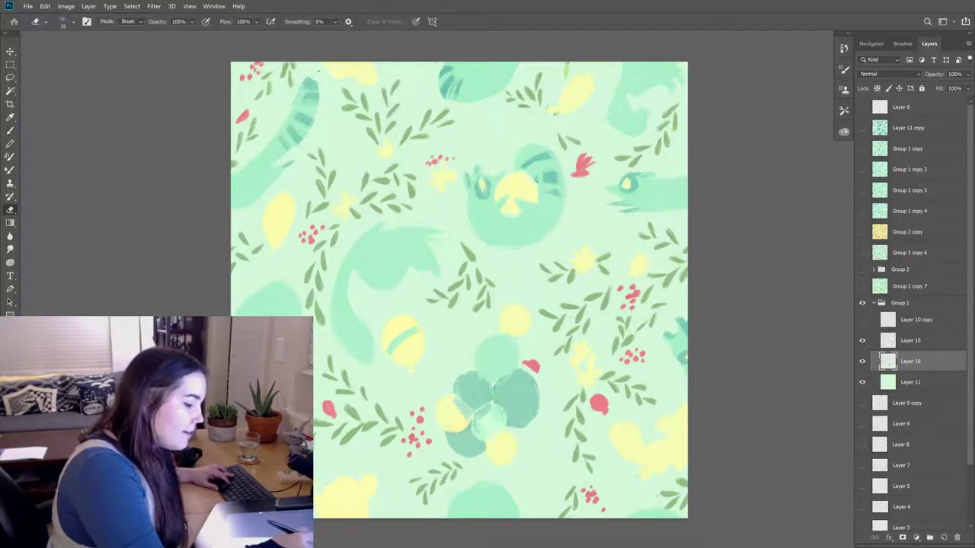
{"action": "key", "text": "b"}
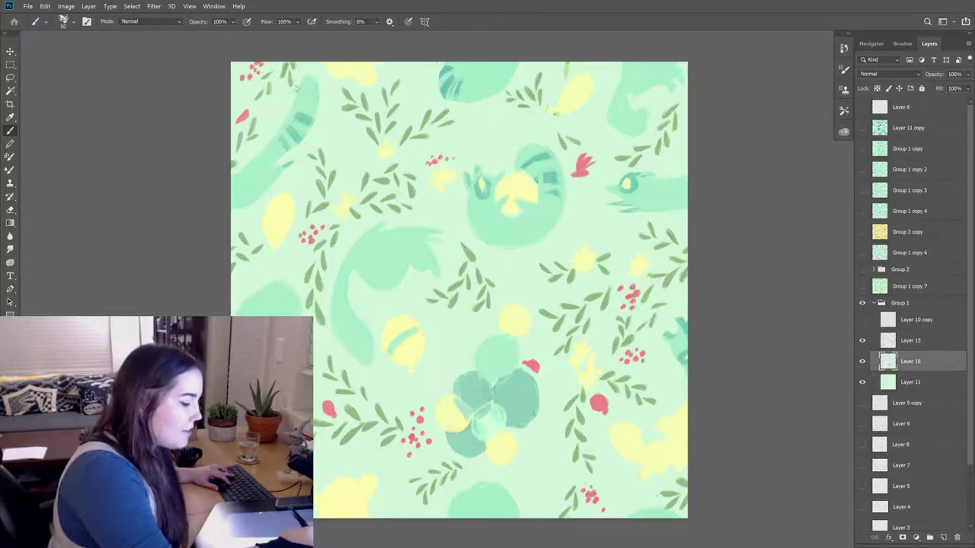
{"action": "key", "text": "e"}
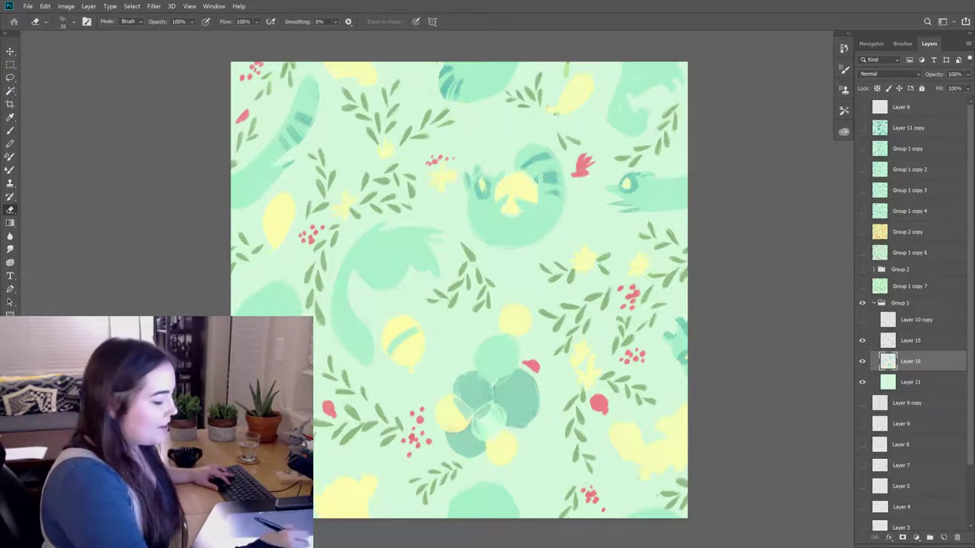
{"action": "key", "text": "b"}
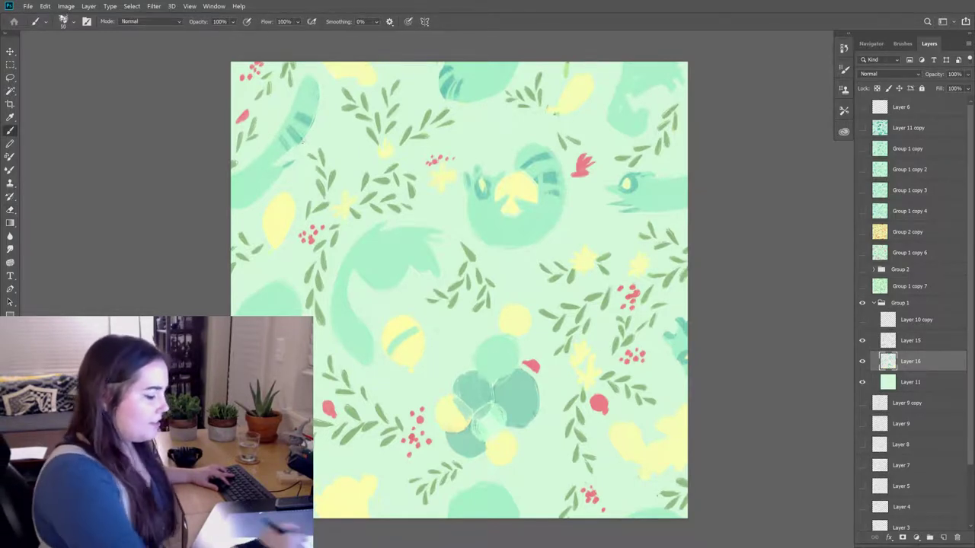
- Keep refining the painted shapes' edges with eraser and brush, finishing on the Brush
{"action": "key", "text": "e"}
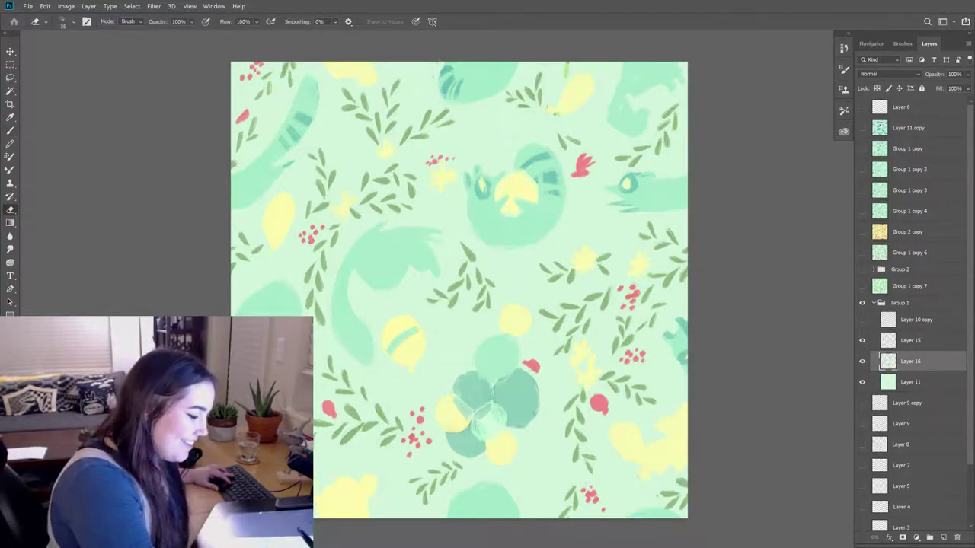
{"action": "key", "text": "b"}
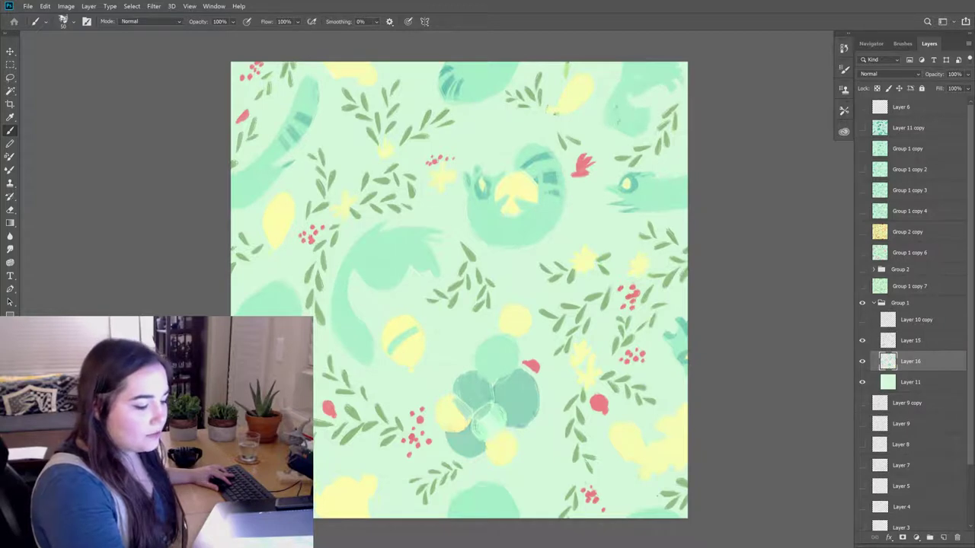
{"action": "key", "text": "e"}
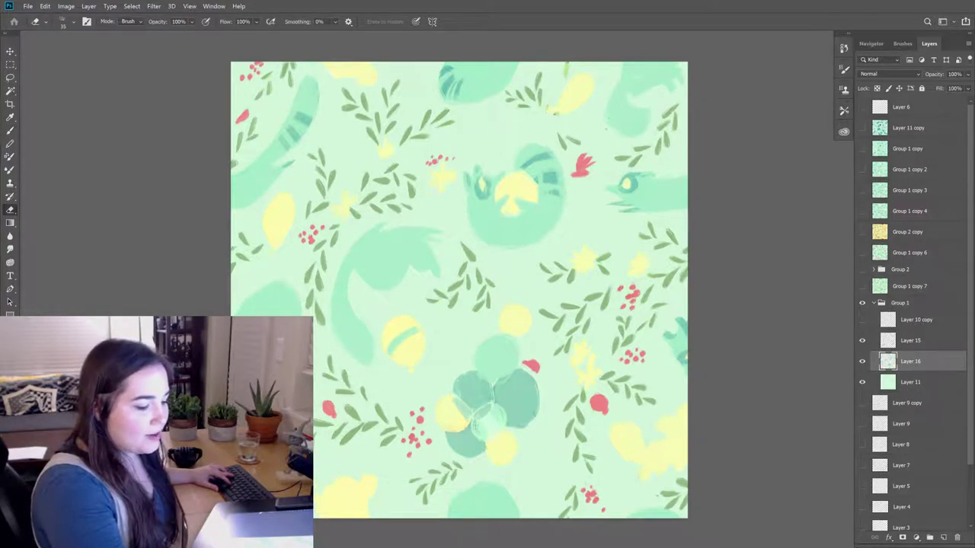
{"action": "key", "text": "b"}
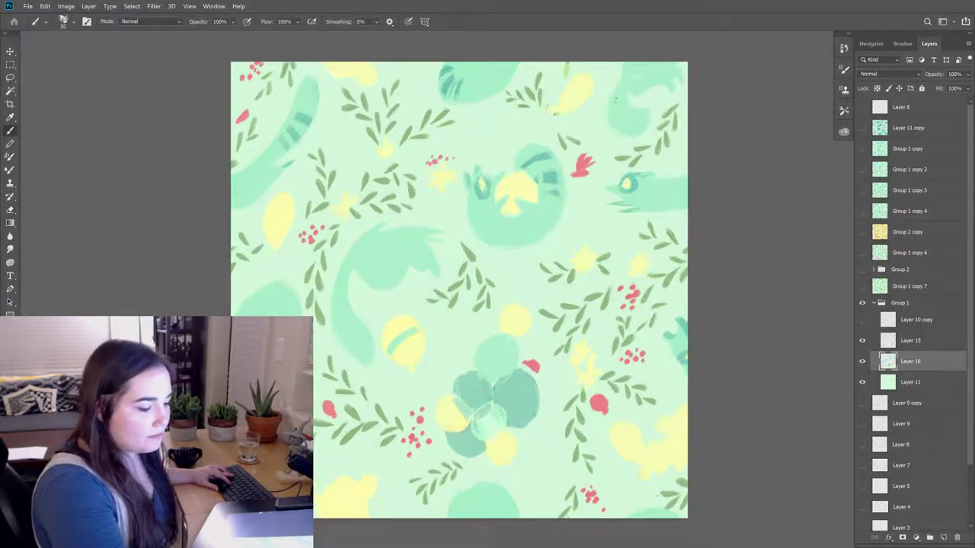
{"action": "key", "text": "e"}
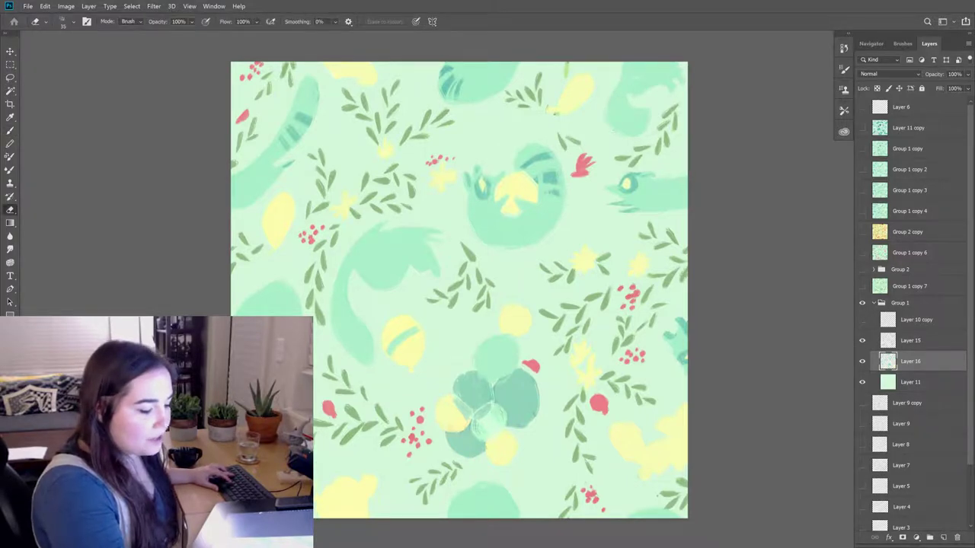
{"action": "key", "text": "b"}
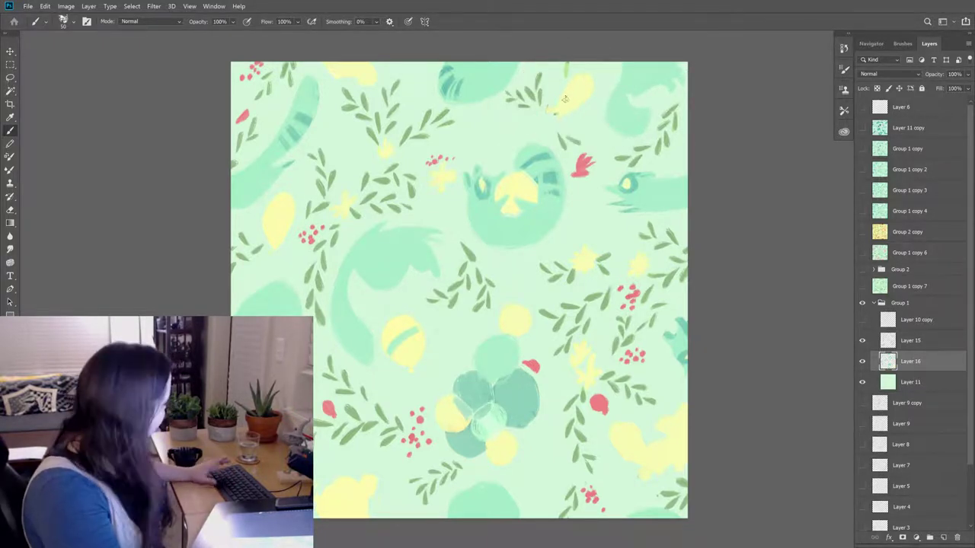
{"action": "key", "text": "e"}
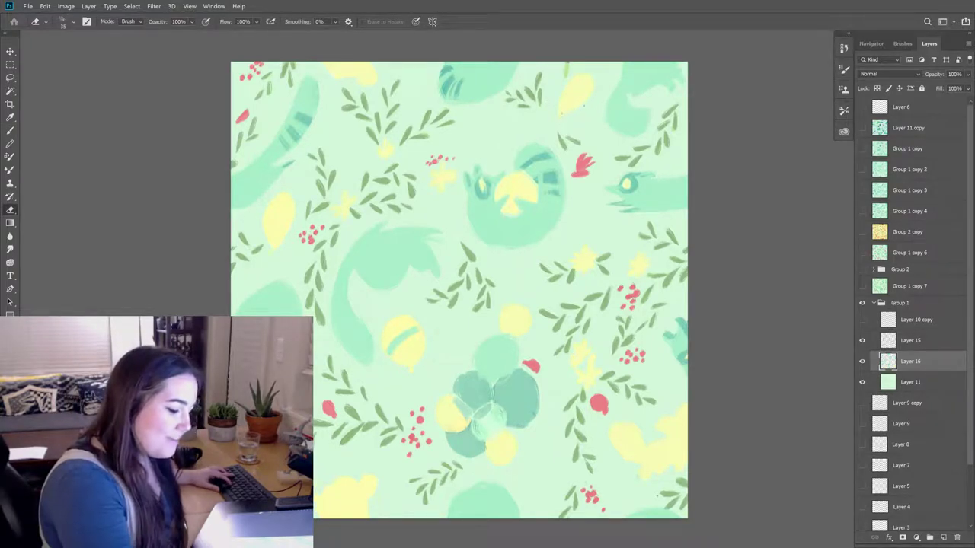
{"action": "key", "text": "b"}
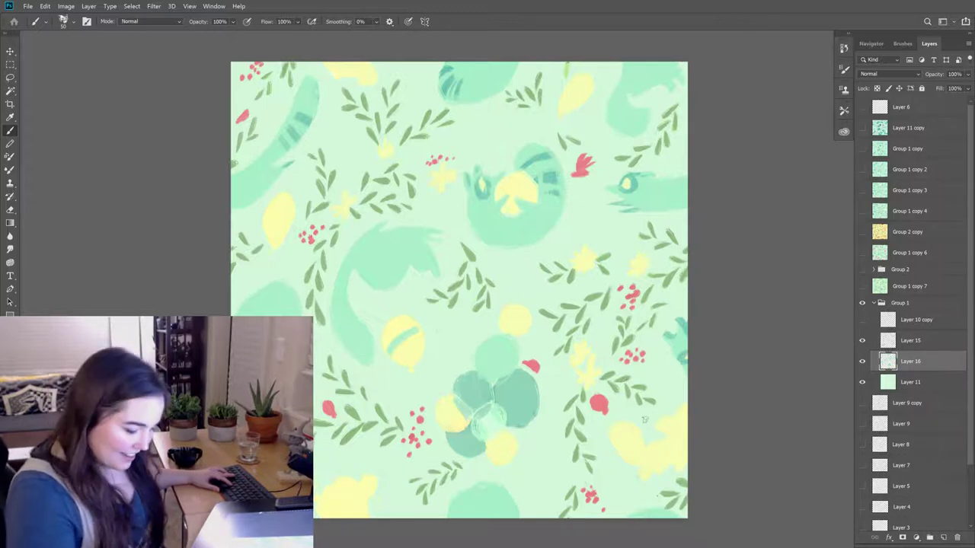
{"action": "key", "text": "e"}
{"action": "key", "text": "b"}
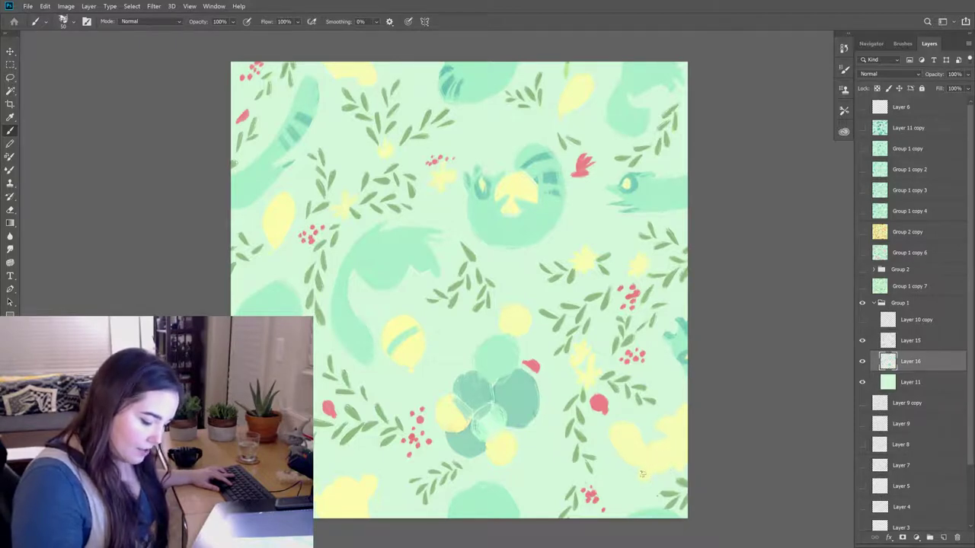
{"action": "key", "text": "e"}
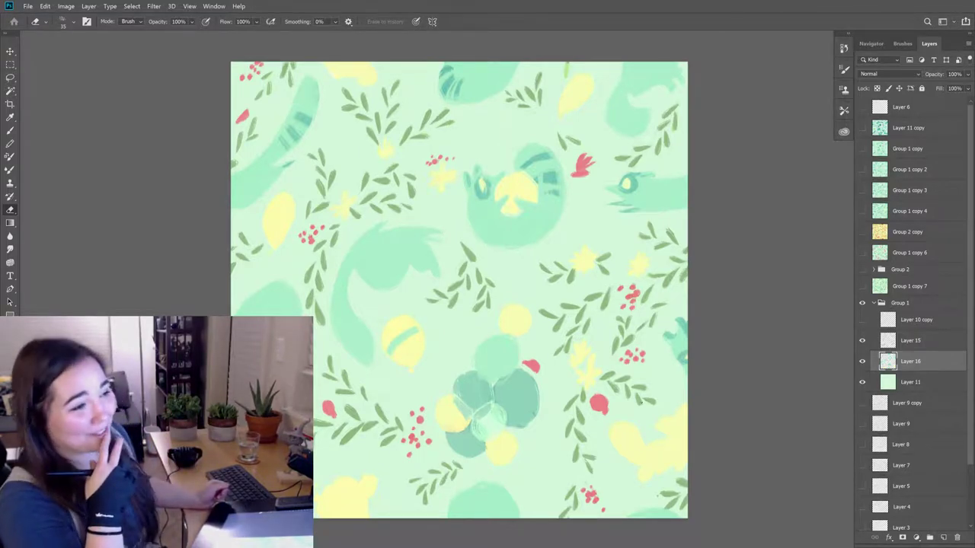
{"action": "key", "text": "b"}
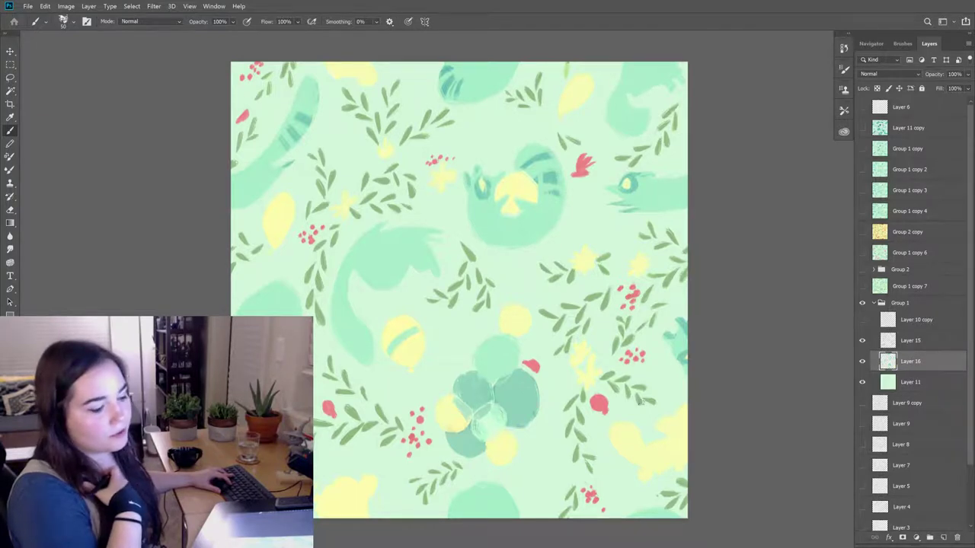
- Paint soft teal shading under the round bird creature's yellow beak, cleaning its edges with the eraser
{"action": "left_click_drag", "start_coordinate": [504, 209], "coordinate": [495, 212]}
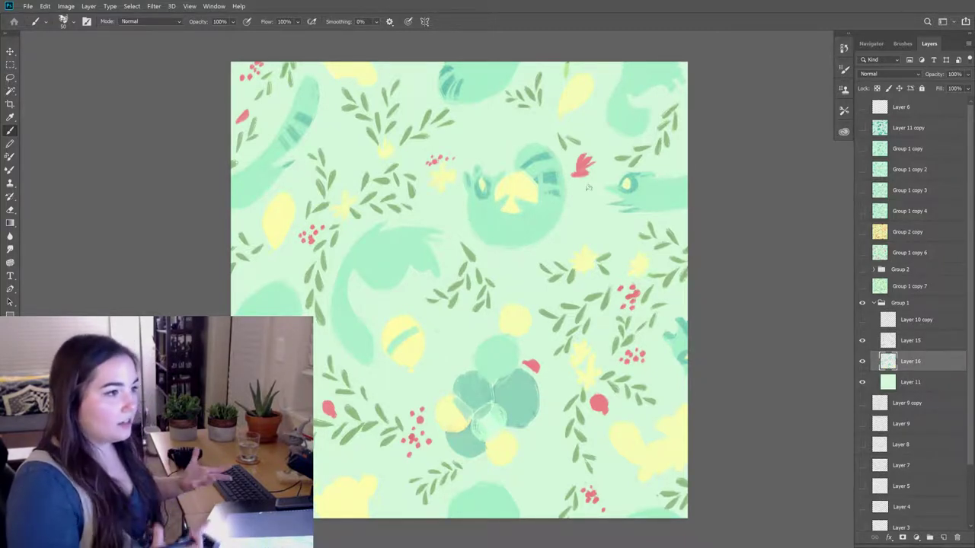
{"action": "key", "text": "e"}
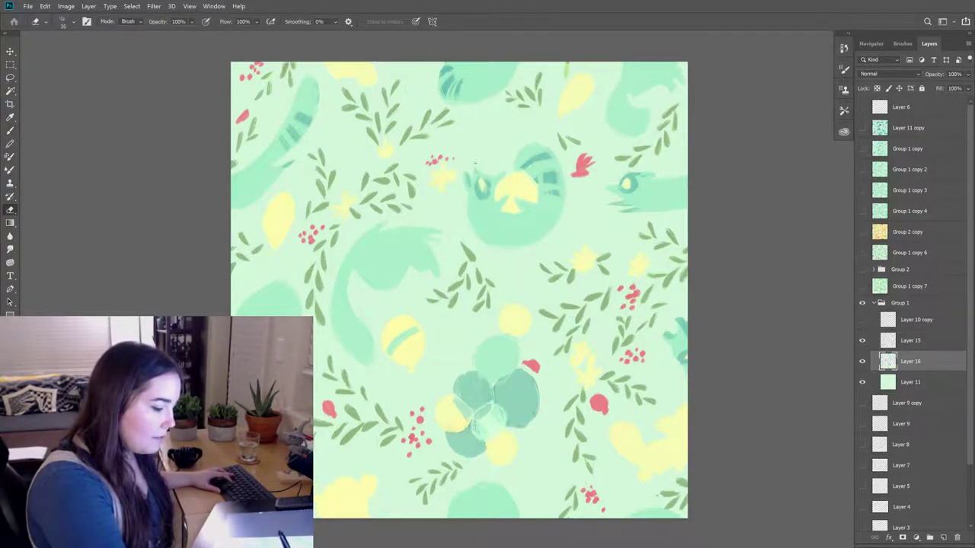
{"action": "key", "text": "b"}
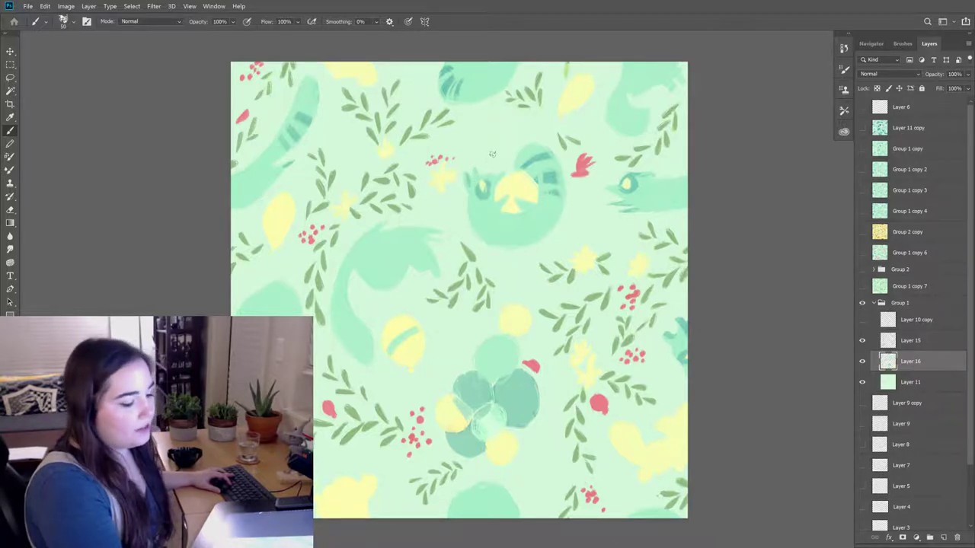
{"action": "key", "text": "e"}
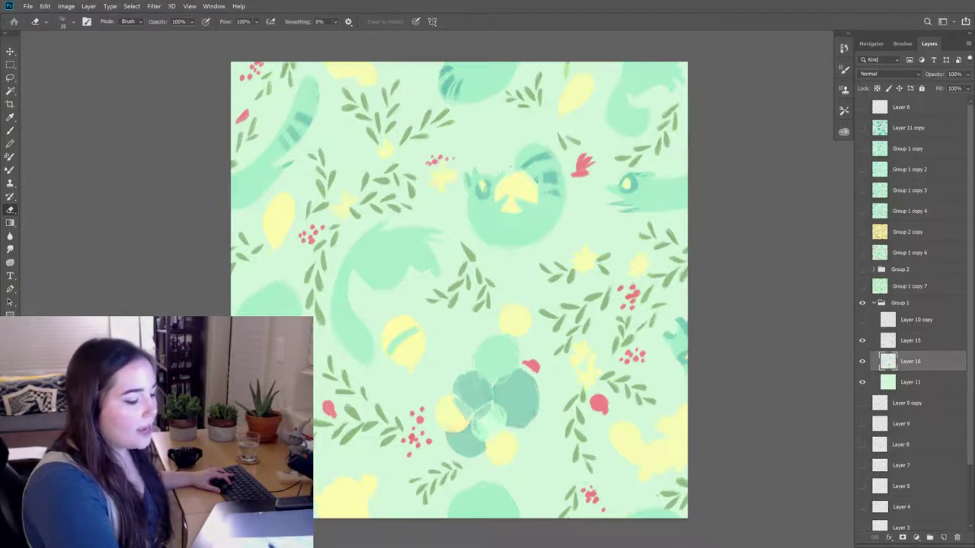
{"action": "key", "text": "b"}
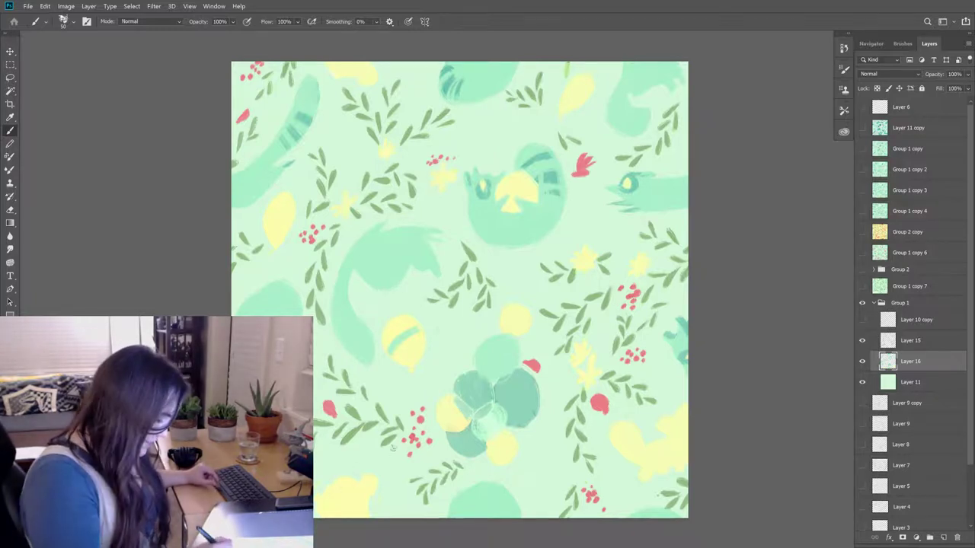
- Make the Layer 10 copy sketch lines visible over the pattern
{"action": "left_click", "coordinate": [862, 320]}
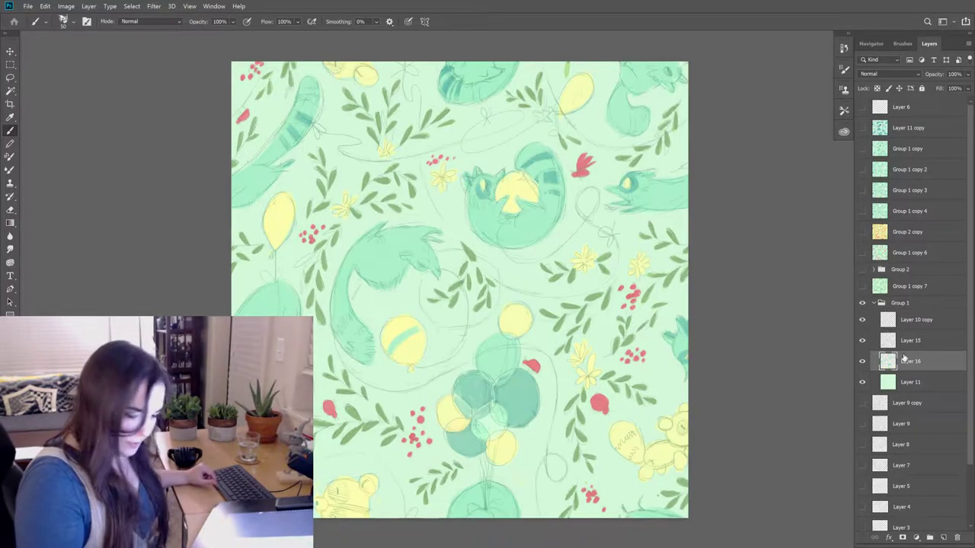
{"action": "key", "text": "e"}
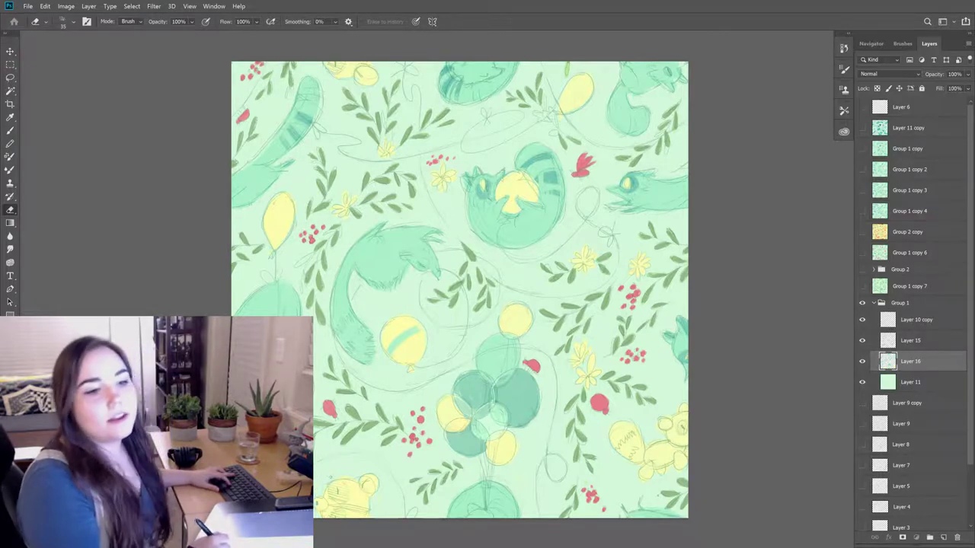
{"action": "key", "text": "b"}
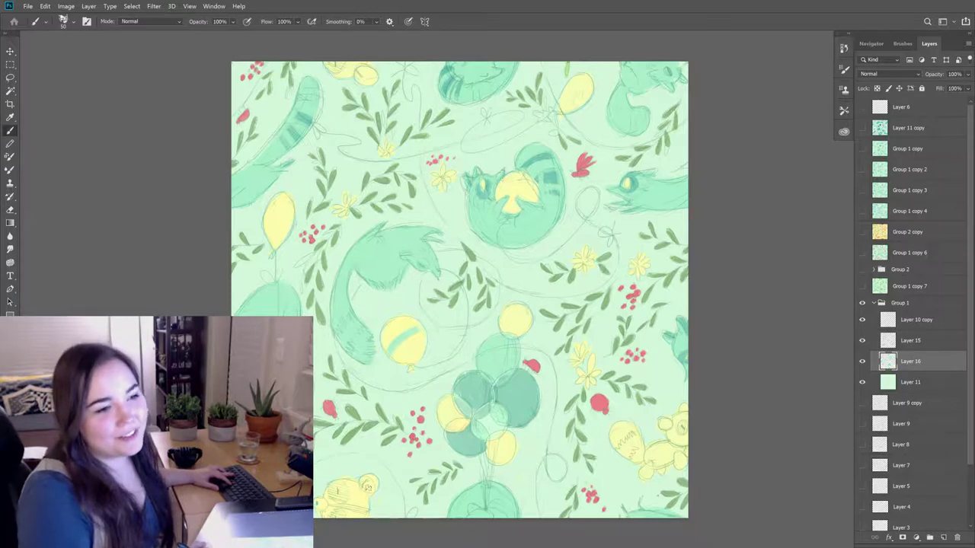
- Paint pale yellow on the bottom-left bear-like creature, erasing stray edges
{"action": "left_click_drag", "start_coordinate": [330, 493], "coordinate": [325, 512]}
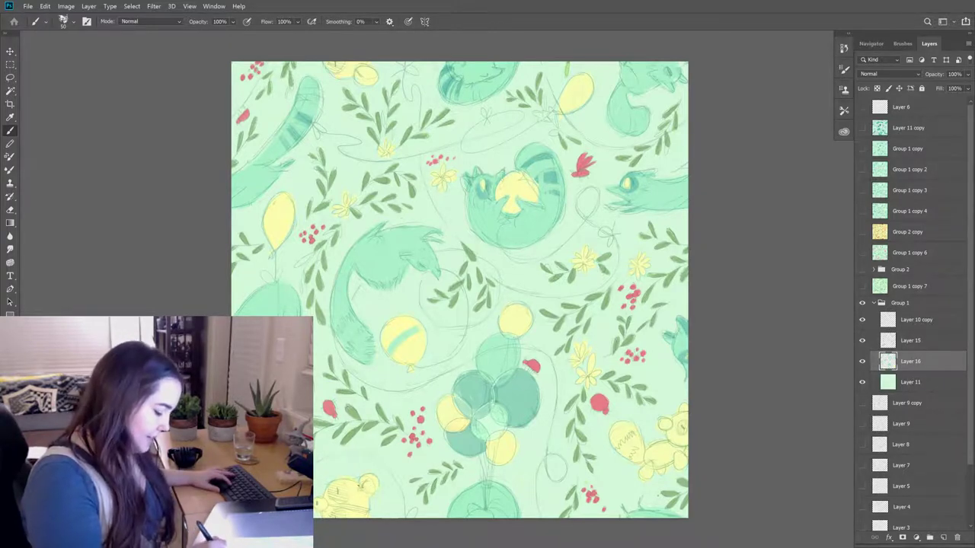
{"action": "key", "text": "e"}
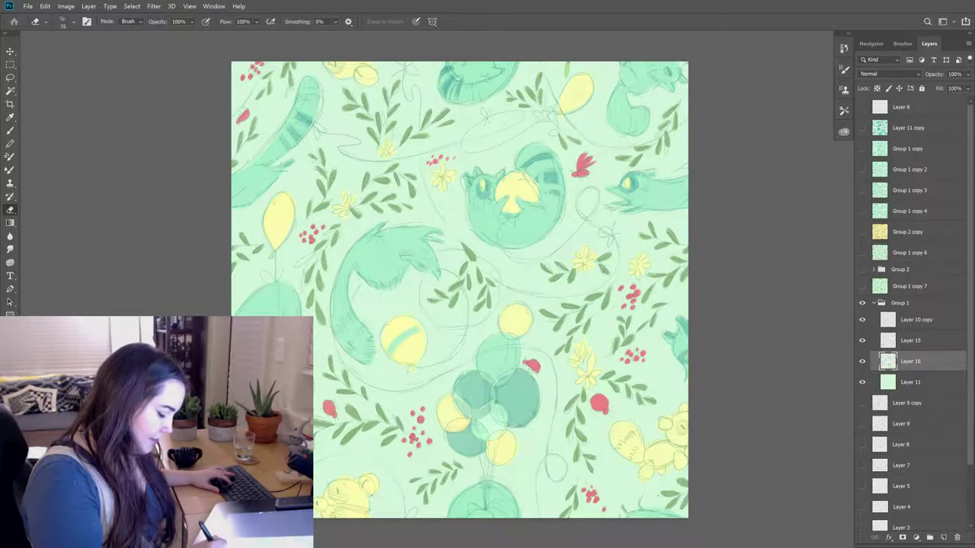
{"action": "key", "text": "b"}
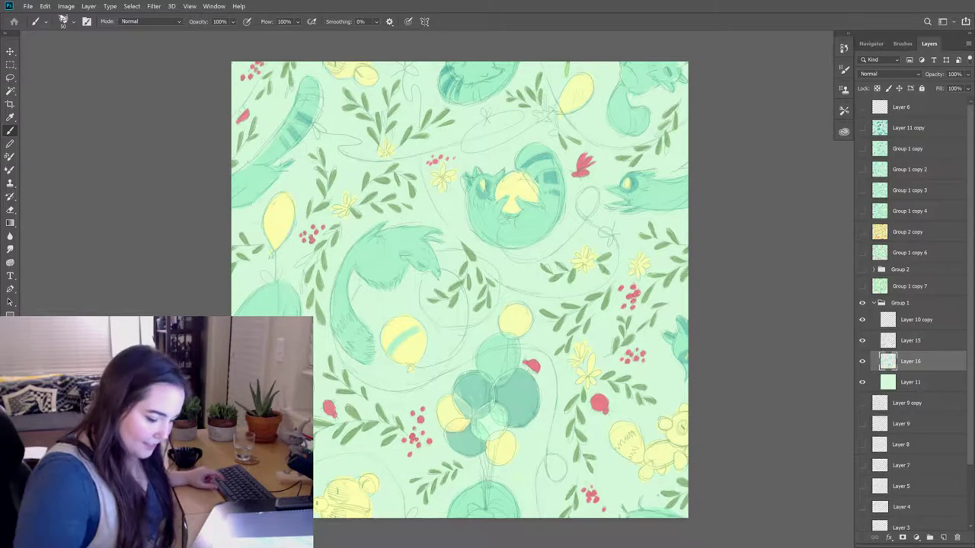
{"action": "key", "text": "e"}
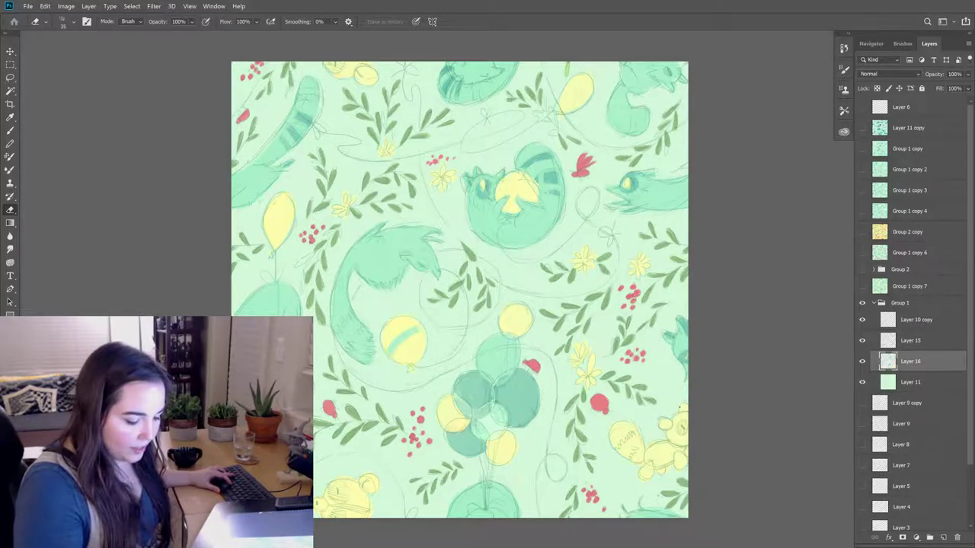
- Touch up the bears and balloon cluster under the sketch lines, then hide Layer 16 to compare
{"action": "key", "text": "b"}
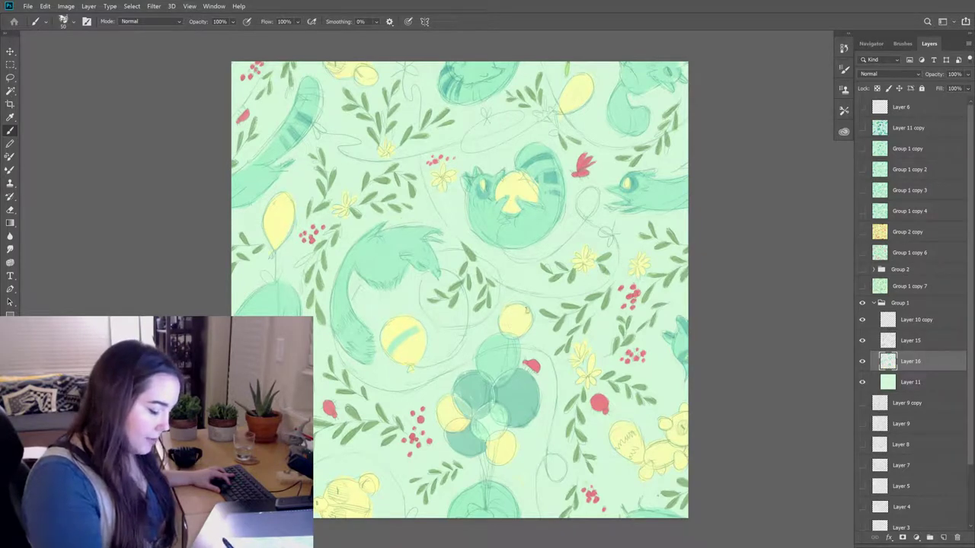
{"action": "key", "text": "e"}
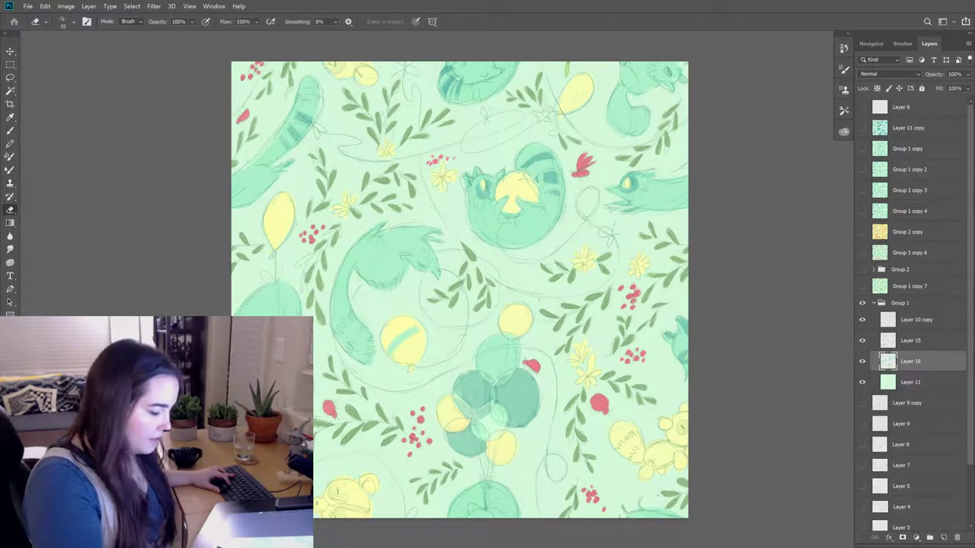
{"action": "key", "text": "b"}
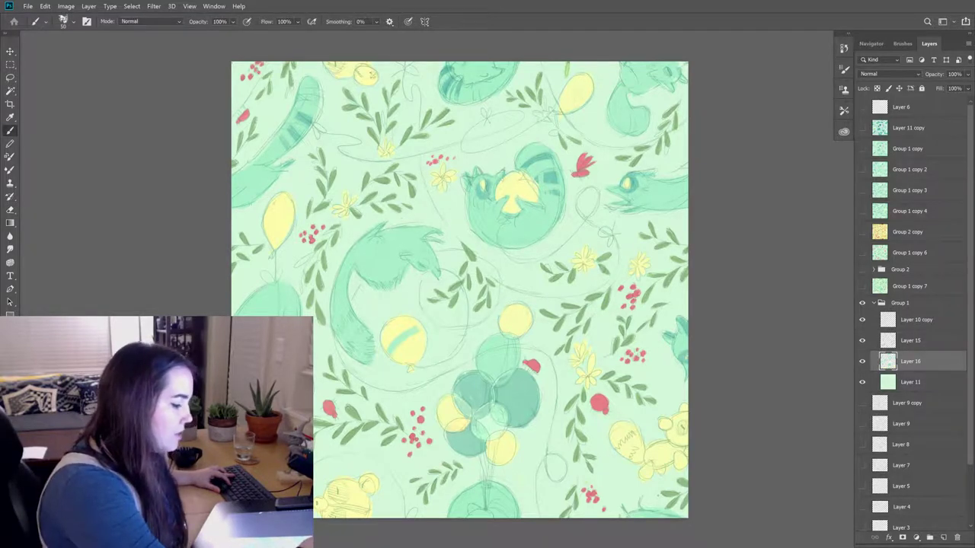
{"action": "key", "text": "e"}
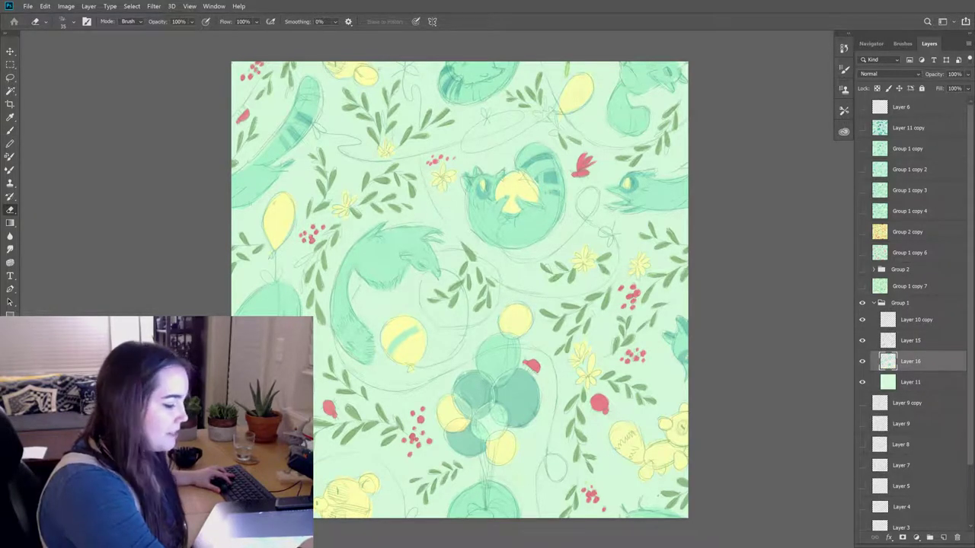
{"action": "key", "text": "b"}
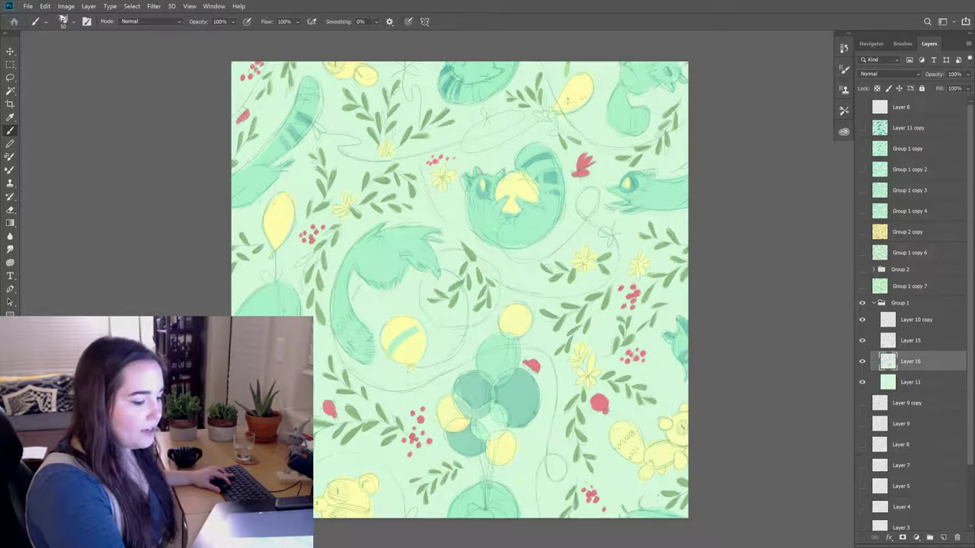
{"action": "key", "text": "e"}
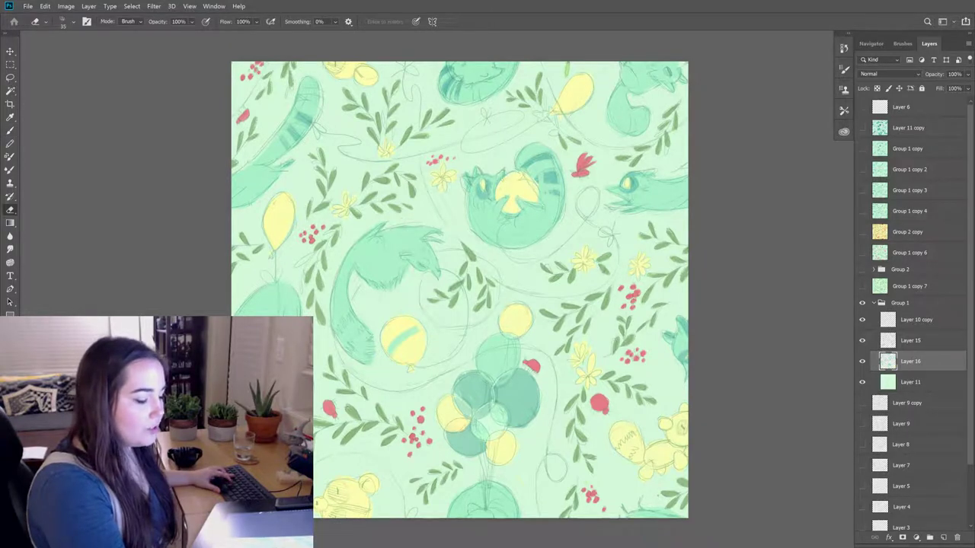
{"action": "key", "text": "b"}
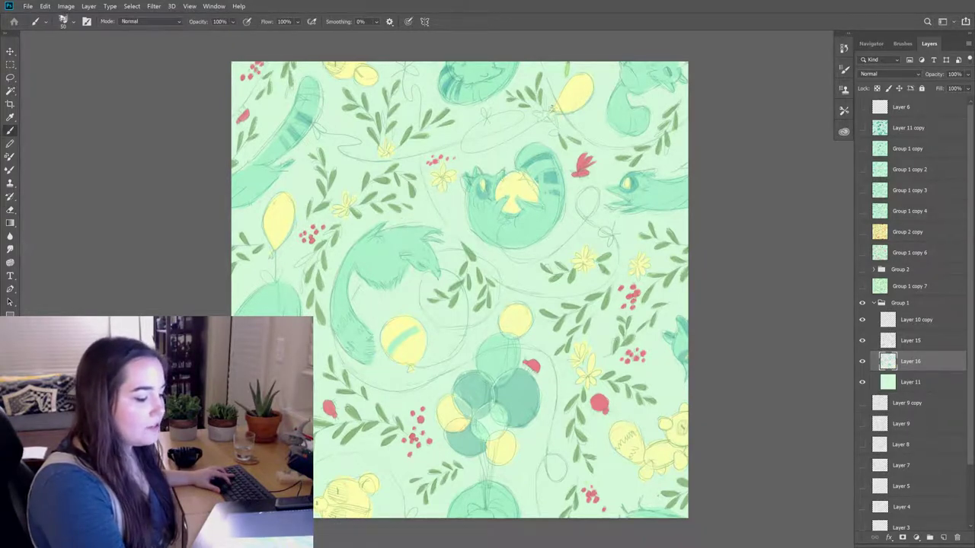
{"action": "key", "text": "e"}
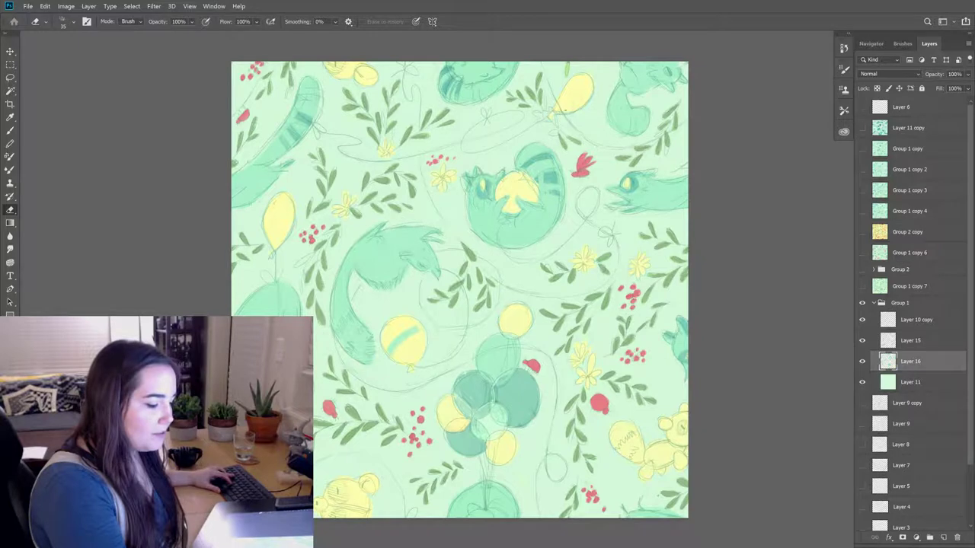
{"action": "key", "text": "b"}
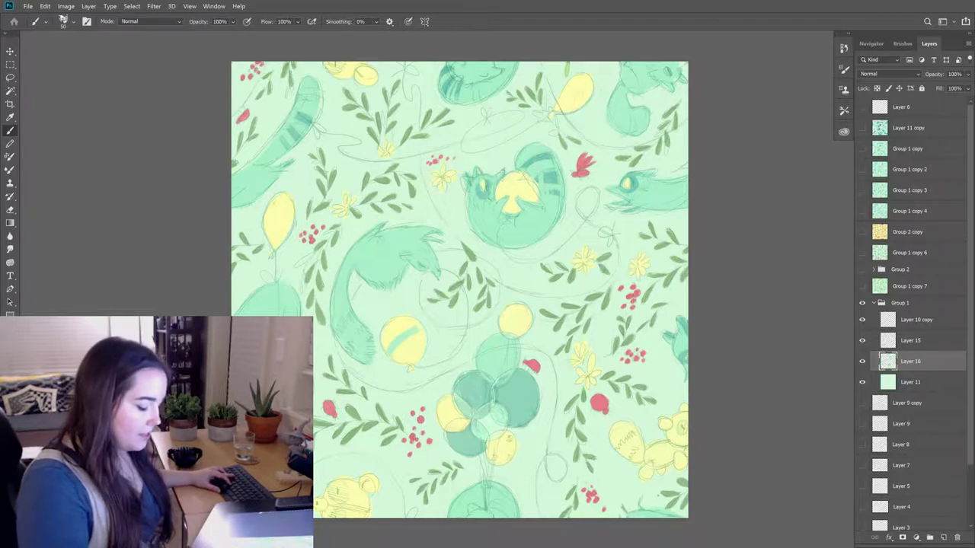
{"action": "key", "text": "e"}
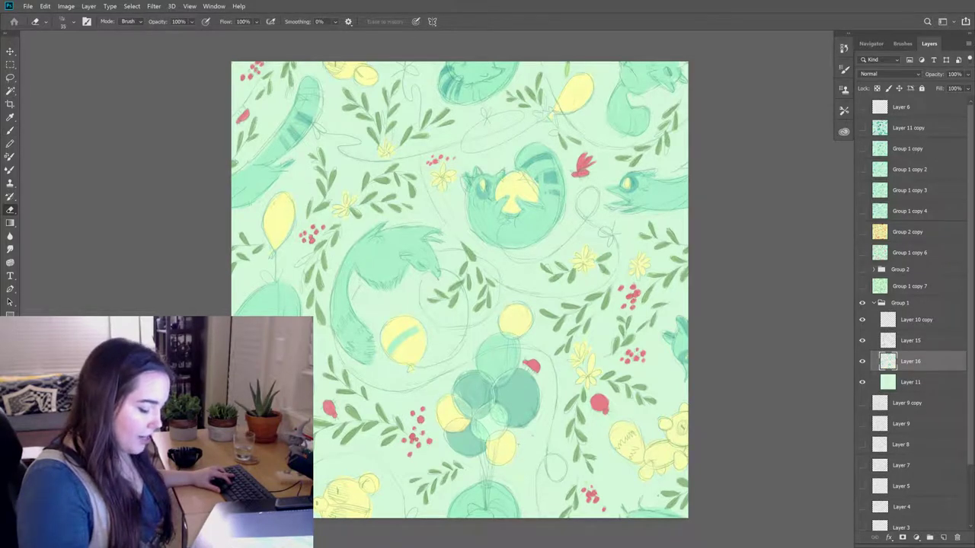
{"action": "key", "text": "b"}
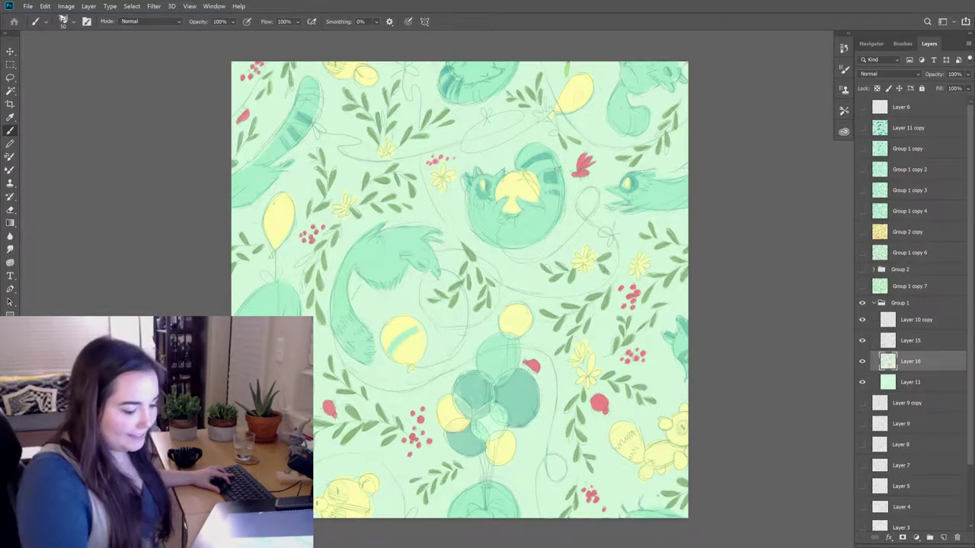
{"action": "left_click", "coordinate": [862, 361]}
{"action": "left_click", "coordinate": [863, 361]}
{"action": "left_click", "coordinate": [862, 361]}
{"action": "left_click", "coordinate": [862, 361]}
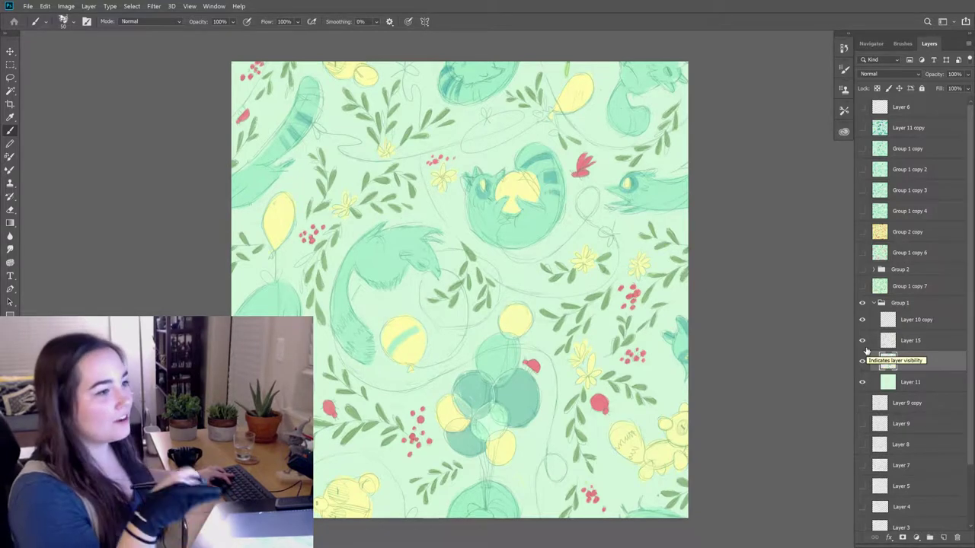
{"action": "left_click_drag", "start_coordinate": [583, 399], "coordinate": [668, 394]}
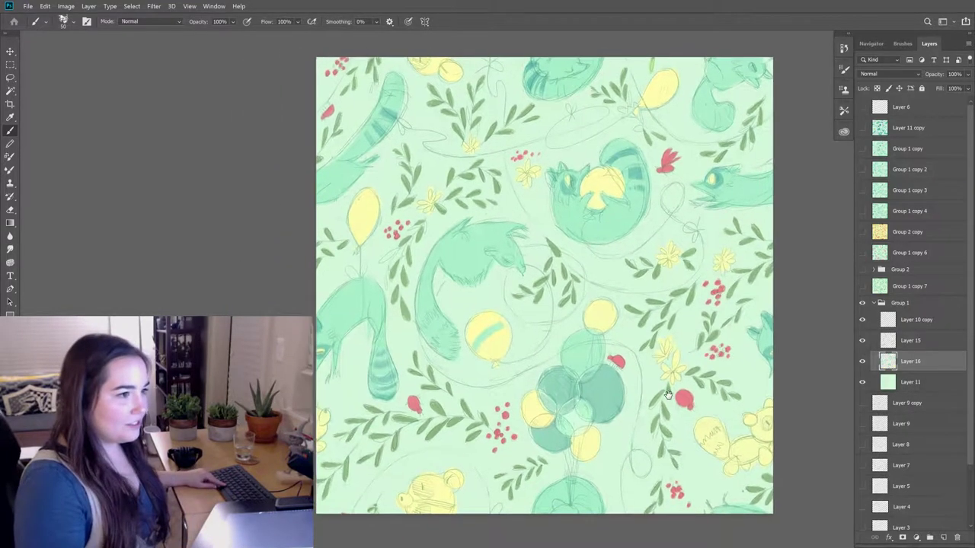
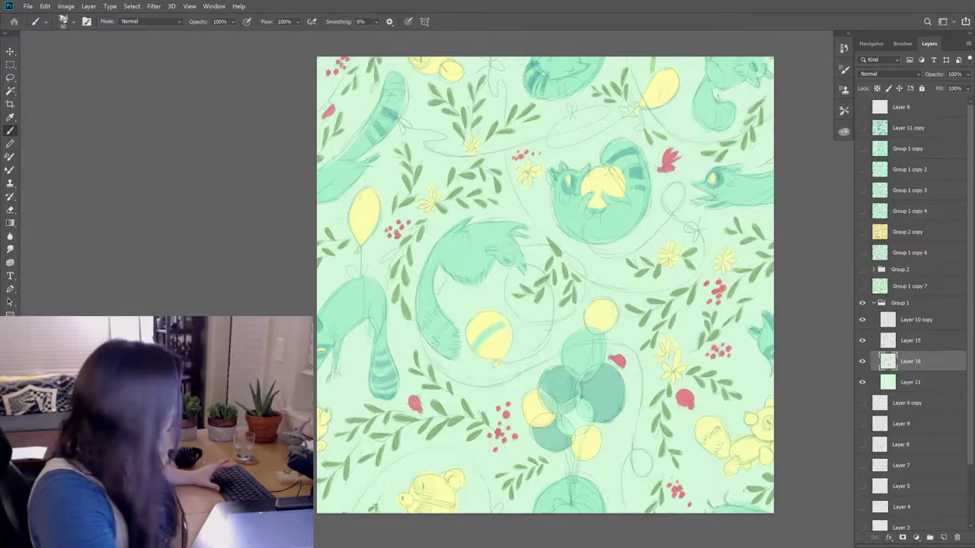
- Alternate between the Eraser and Brush tools while touching up the painting
{"action": "key", "text": "e"}
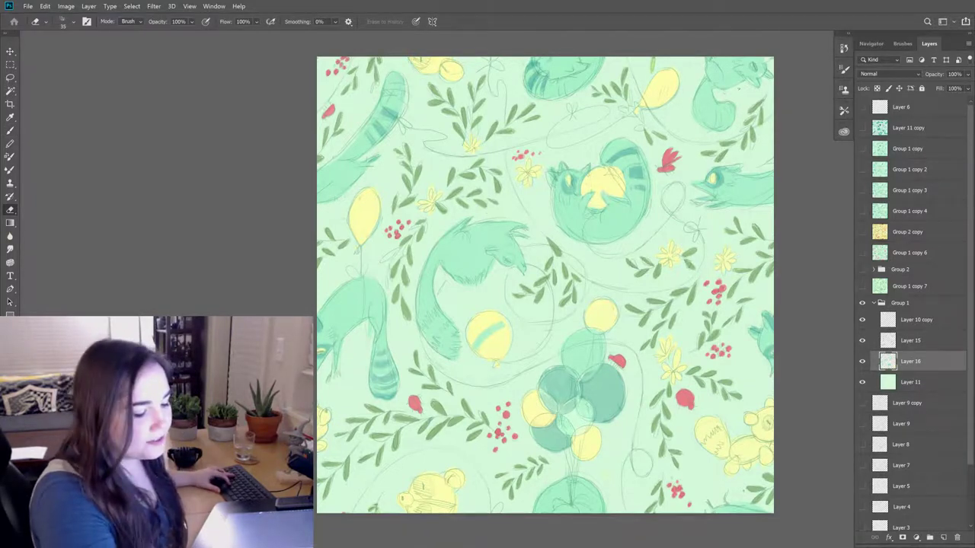
{"action": "key", "text": "b"}
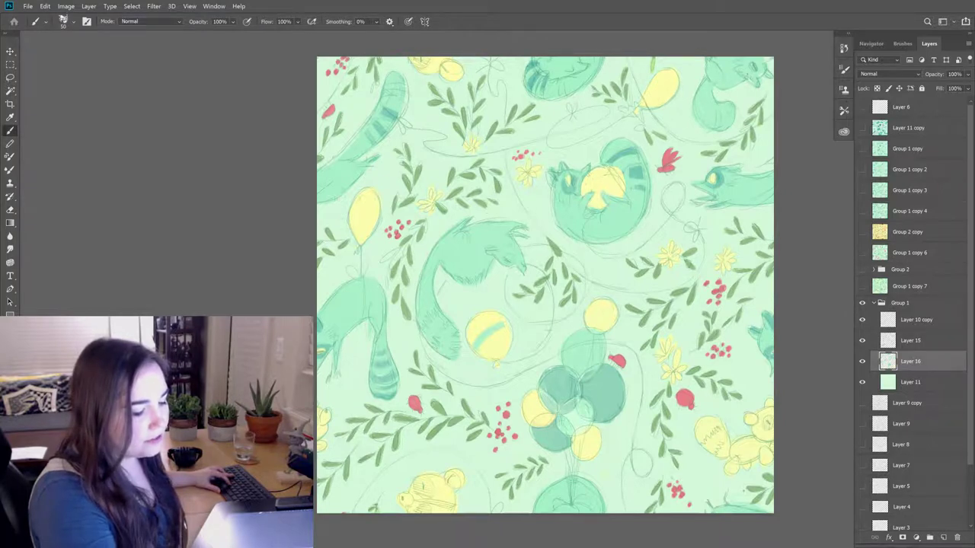
{"action": "key", "text": "e"}
{"action": "key", "text": "b"}
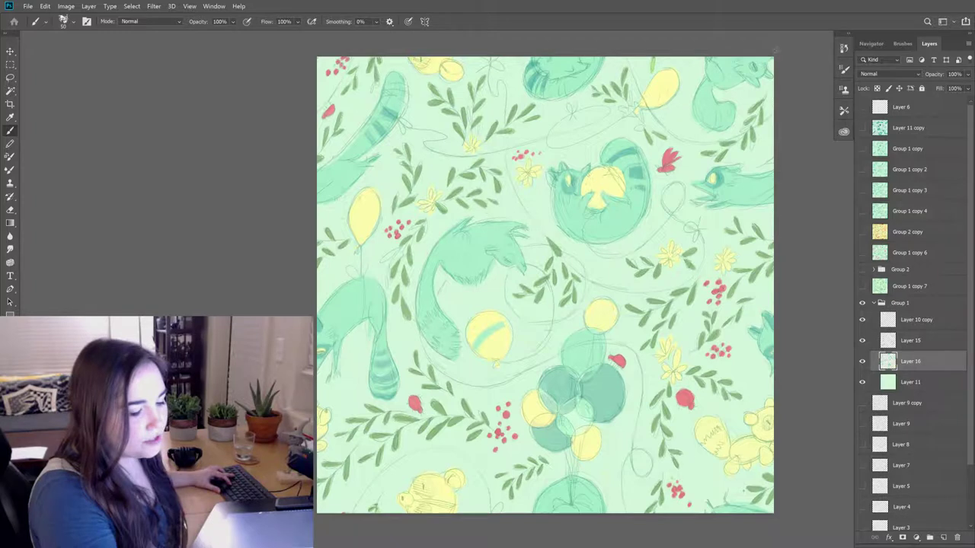
{"action": "key", "text": "e"}
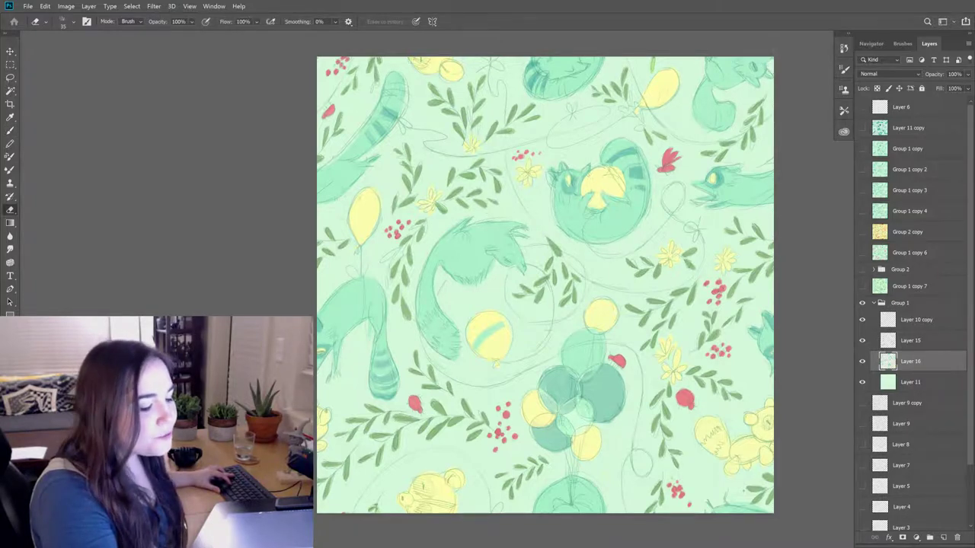
{"action": "key", "text": "b"}
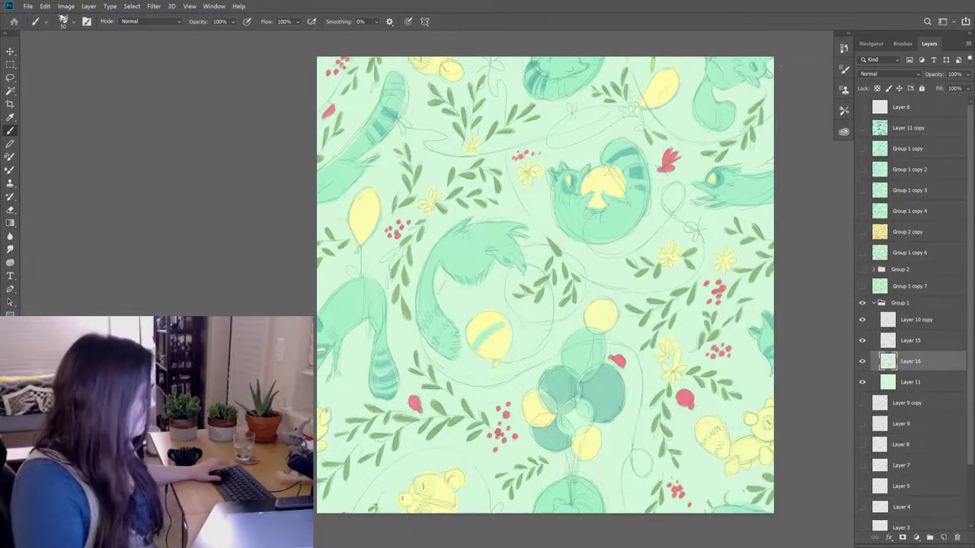
{"action": "key", "text": "e"}
{"action": "key", "text": "b"}
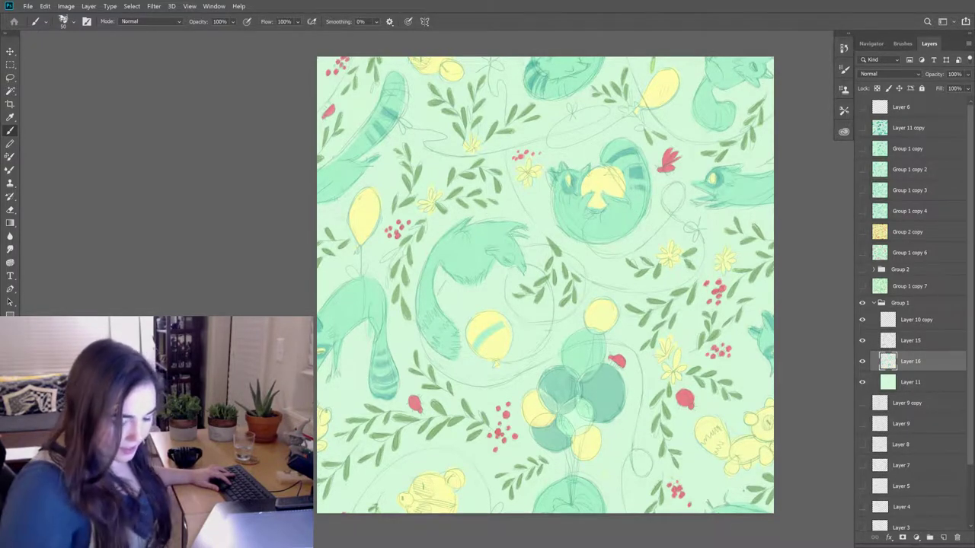
{"action": "key", "text": "e"}
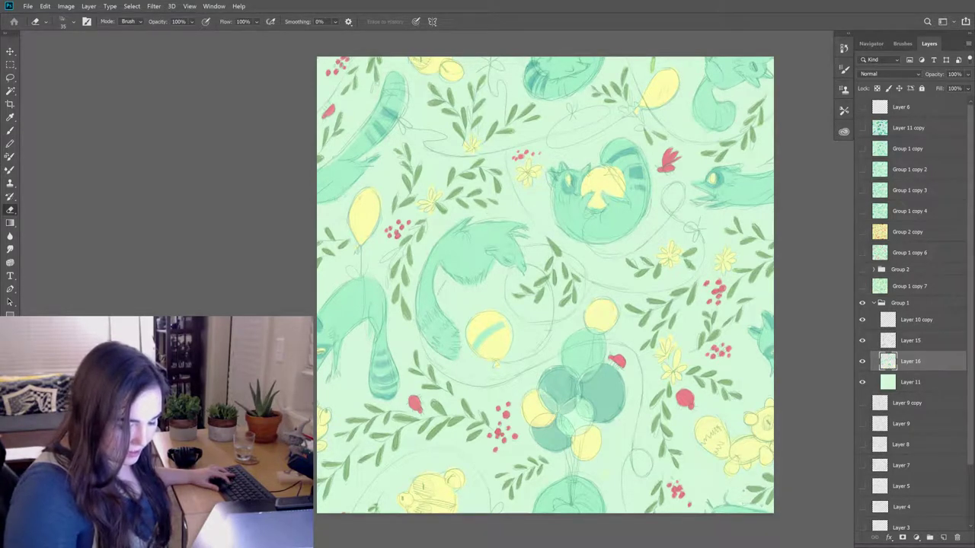
{"action": "key", "text": "b"}
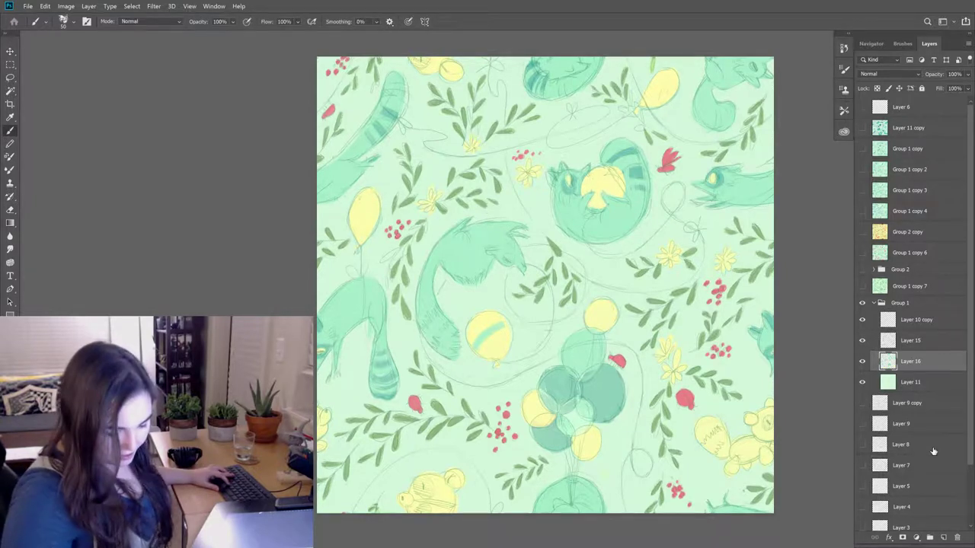
{"action": "key", "text": "e"}
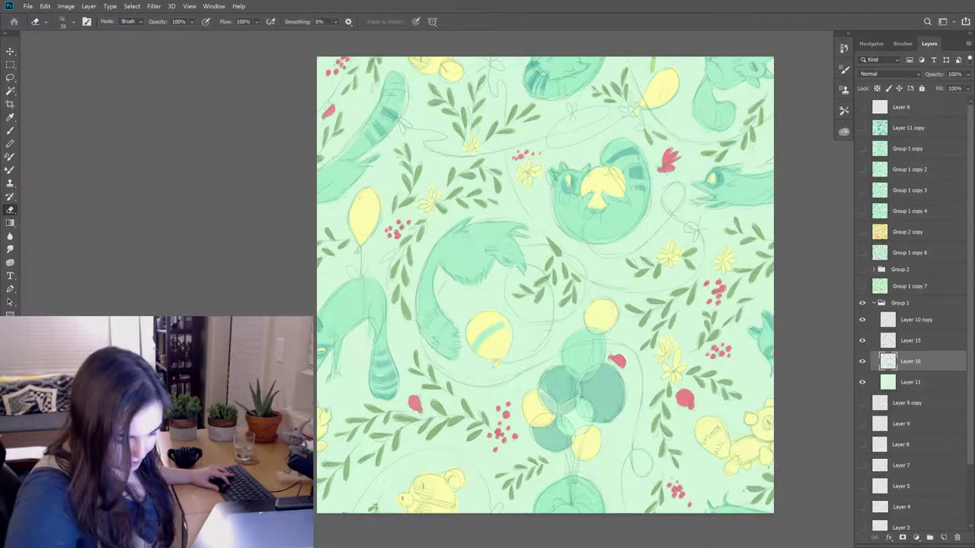
- Select Layer 15, hide the Layer 10 copy sketch, and add a new empty layer above Layer 15
{"action": "left_click", "coordinate": [902, 337]}
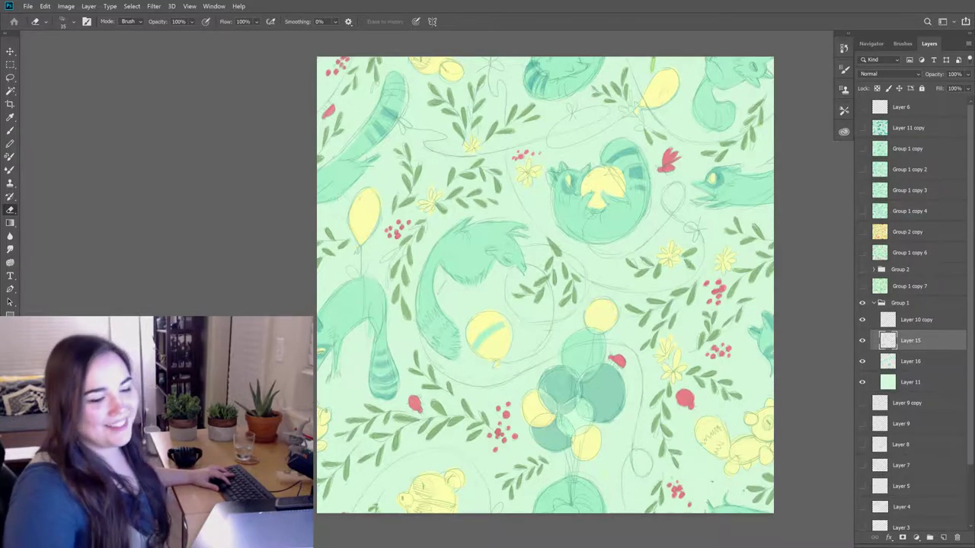
{"action": "left_click", "coordinate": [862, 340]}
{"action": "left_click", "coordinate": [862, 340]}
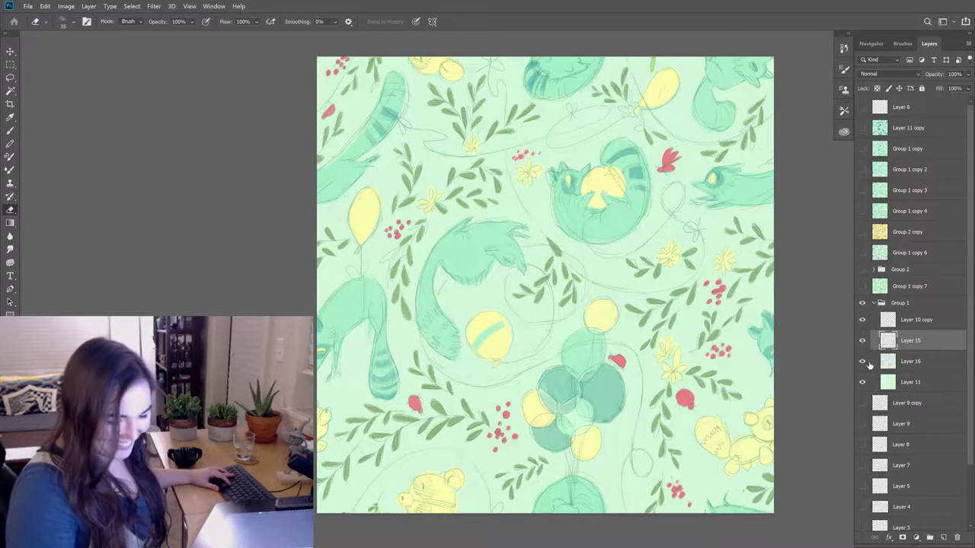
{"action": "left_click", "coordinate": [863, 320]}
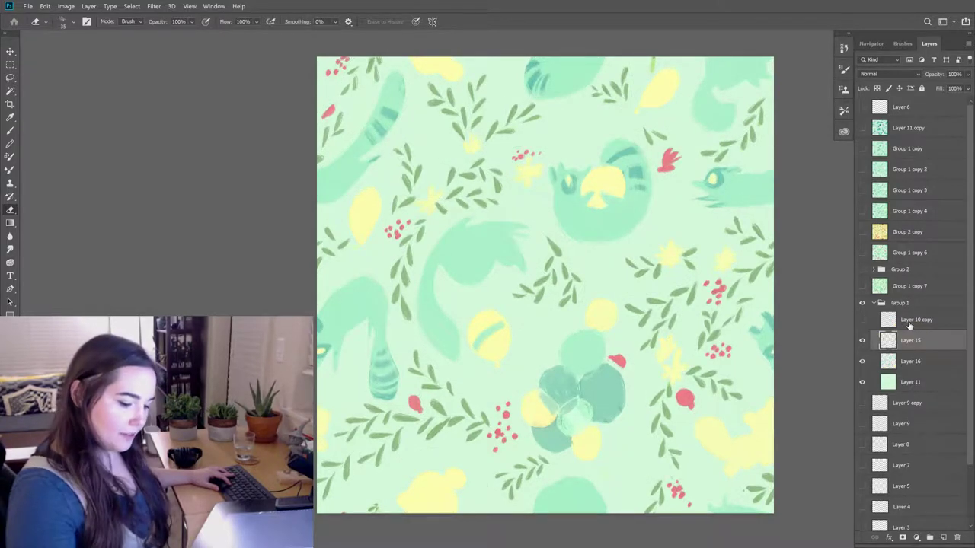
{"action": "left_click", "coordinate": [942, 538]}
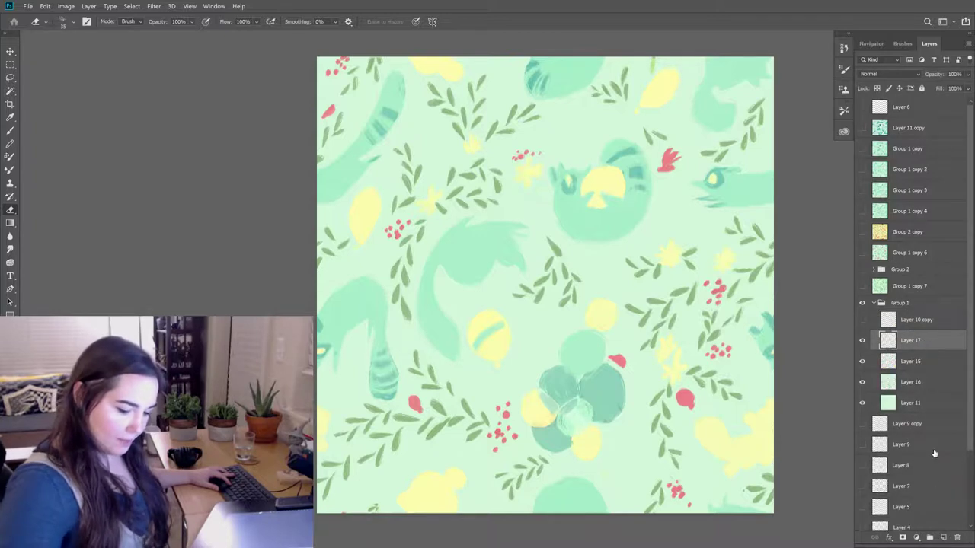
- Choose a sketching brush preset at 76% flow, restore the sketch lines, and select Layer 17
{"action": "left_click", "coordinate": [902, 44]}
{"action": "left_click", "coordinate": [906, 142]}
{"action": "left_click", "coordinate": [929, 43]}
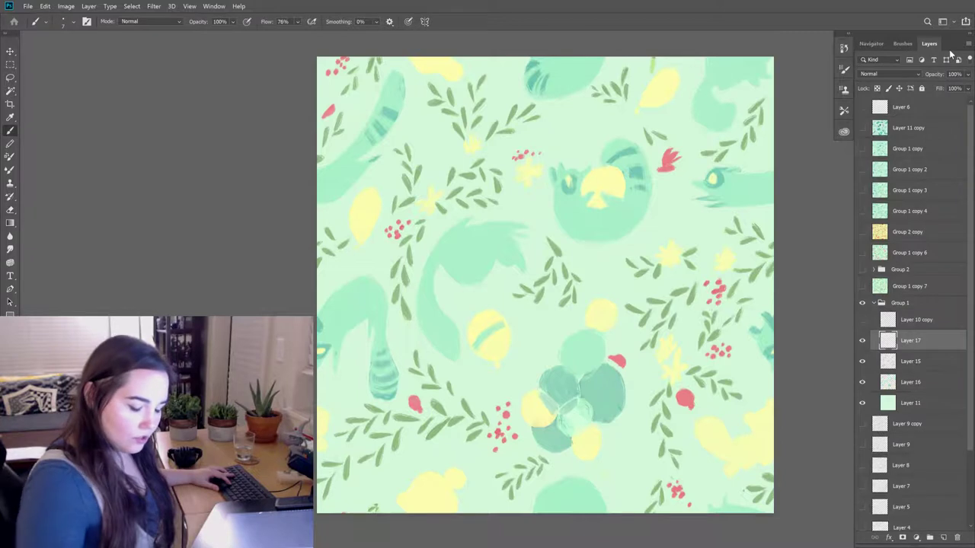
{"action": "left_click", "coordinate": [863, 319]}
{"action": "left_click", "coordinate": [905, 324]}
{"action": "left_click", "coordinate": [863, 319]}
{"action": "left_click", "coordinate": [862, 320]}
{"action": "left_click", "coordinate": [897, 345]}
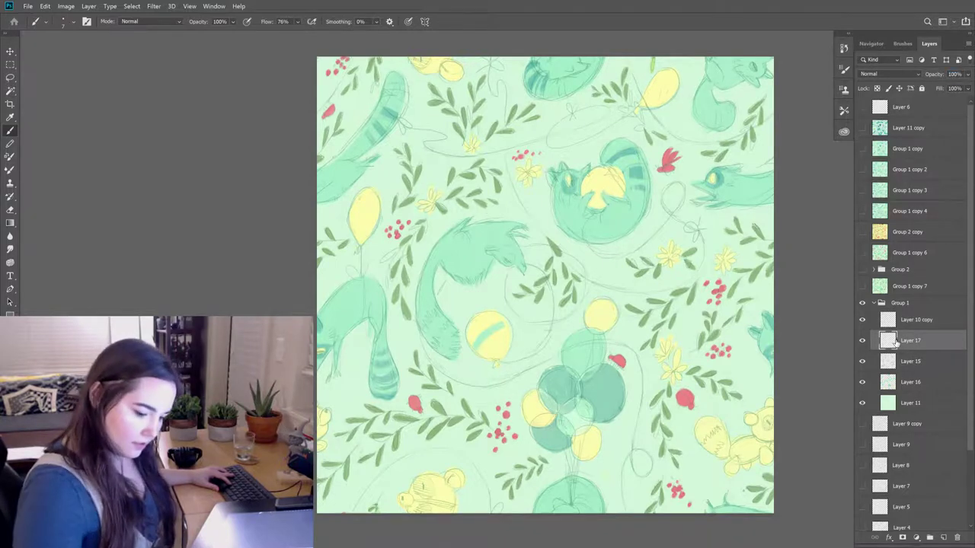
- Sample the sketch line colour from the canvas and check Layer 10 copy's visibility
{"action": "left_click", "coordinate": [897, 361]}
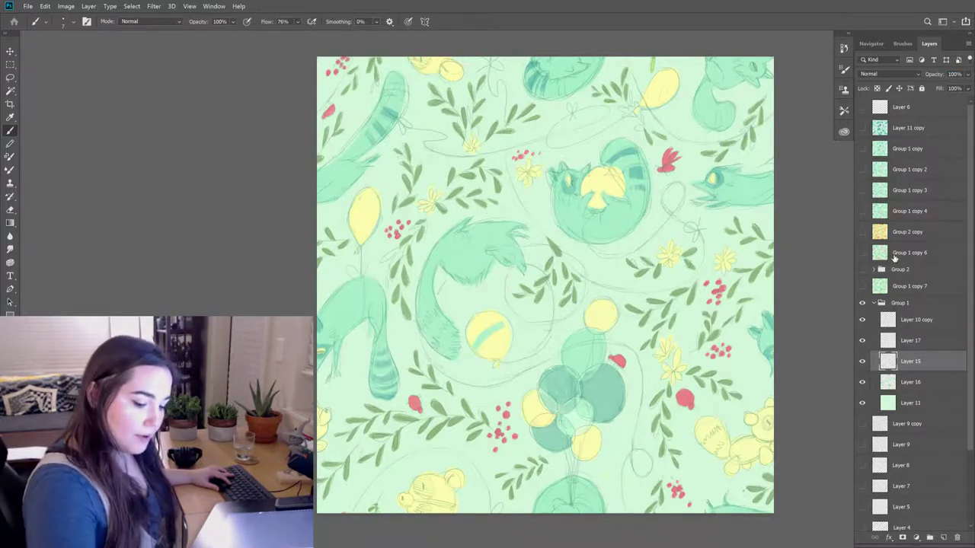
{"action": "left_click", "coordinate": [898, 344]}
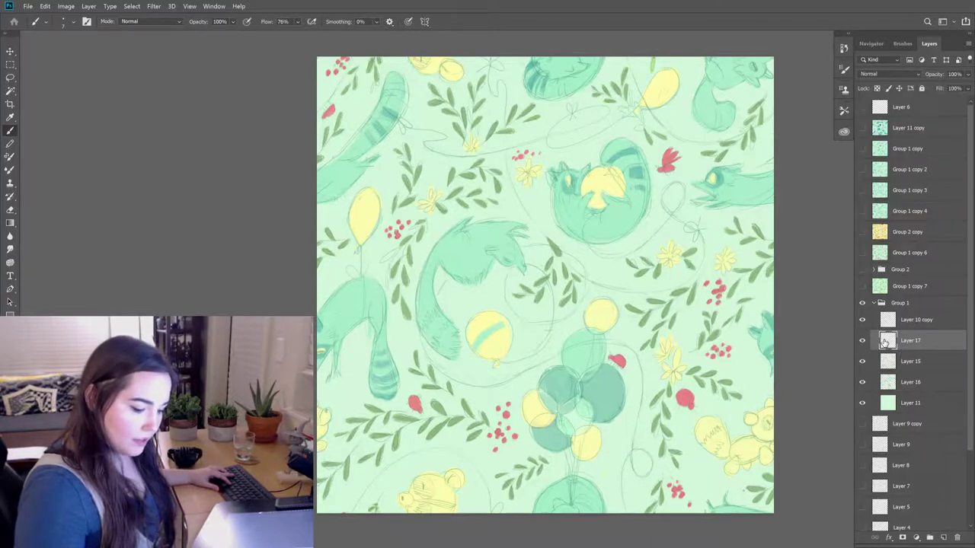
{"action": "left_click", "coordinate": [887, 320]}
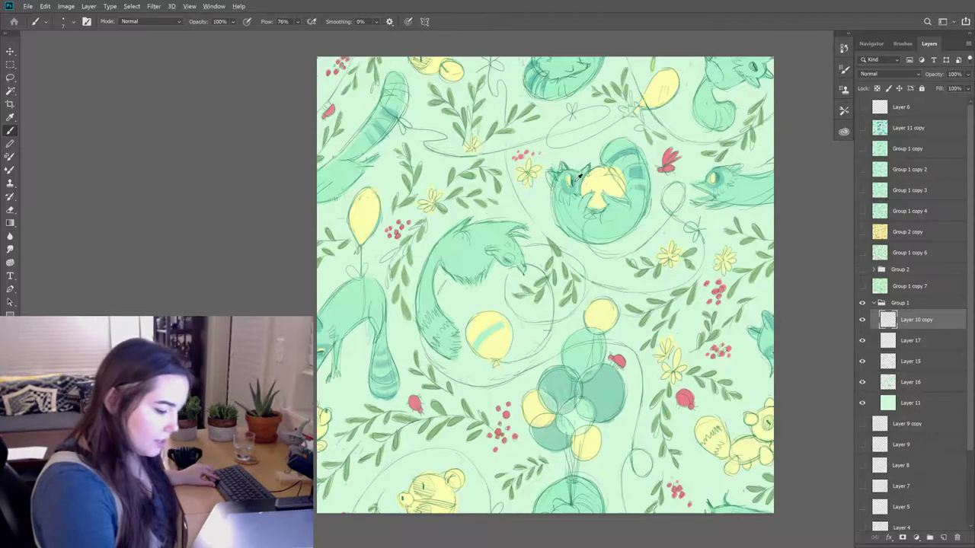
{"action": "left_click", "coordinate": [567, 177], "text": "alt"}
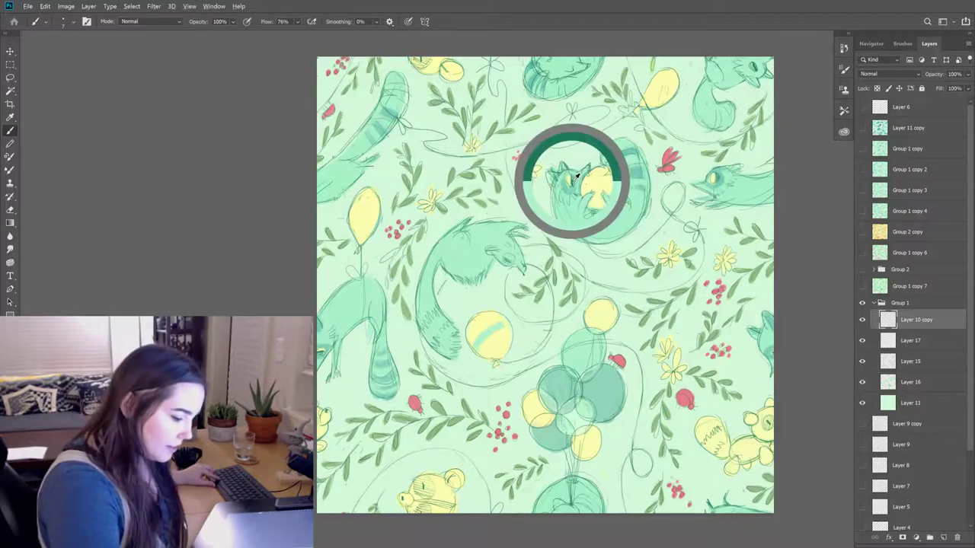
{"action": "left_click", "coordinate": [902, 341]}
{"action": "left_click", "coordinate": [862, 320]}
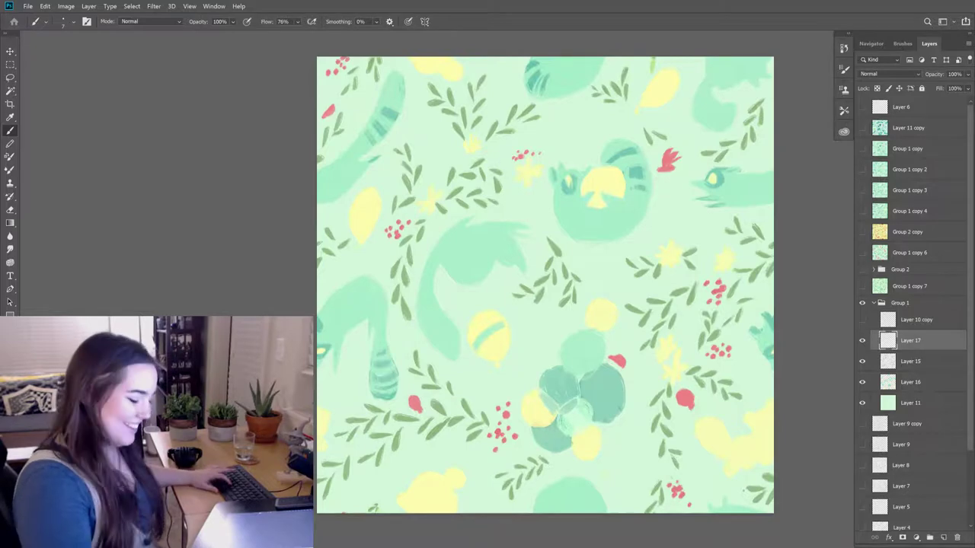
{"action": "left_click", "coordinate": [887, 324]}
- Move Layer 10 copy below Layer 17, compare with the sketch on and off, then select Layer 17
{"action": "left_click_drag", "start_coordinate": [900, 335], "coordinate": [907, 343]}
{"action": "left_click_drag", "start_coordinate": [941, 76], "coordinate": [923, 81]}
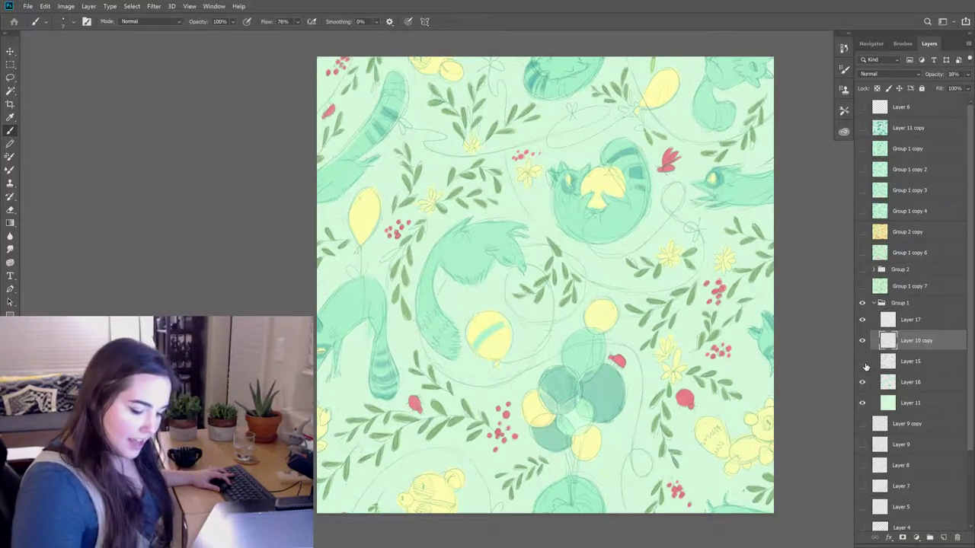
{"action": "left_click", "coordinate": [863, 341]}
{"action": "left_click", "coordinate": [863, 341]}
{"action": "left_click", "coordinate": [889, 323]}
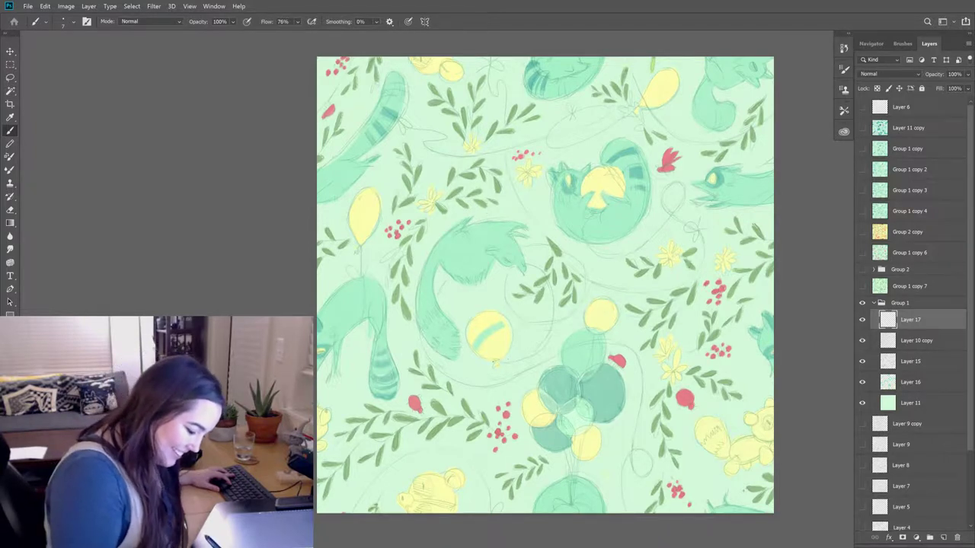
- Sketch a string loop around the central leaves with a redrawn curve beneath it
{"action": "key", "text": "e"}
{"action": "key", "text": "b"}
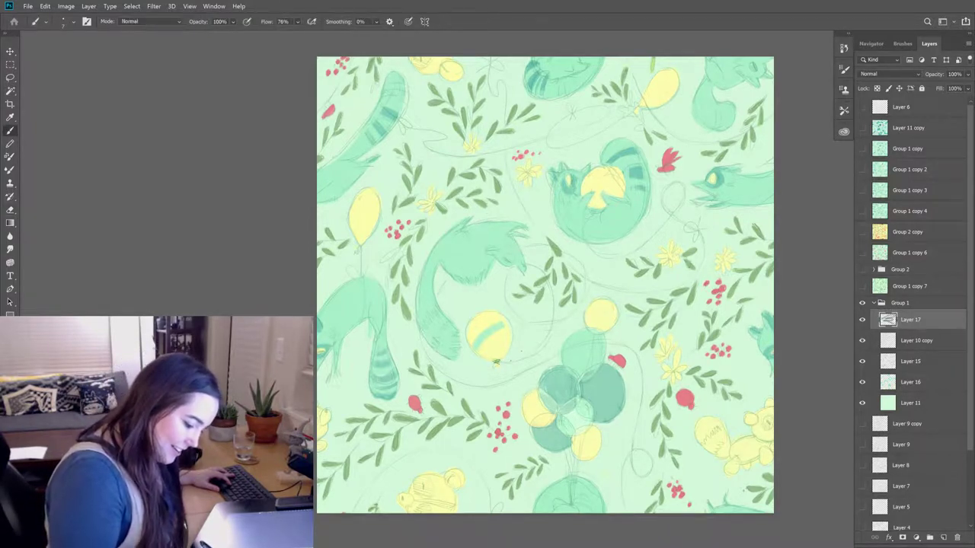
{"action": "mouse_move", "coordinate": [550, 329]}
{"action": "left_mouse_down"}
{"action": "mouse_move", "coordinate": [525, 268]}
{"action": "mouse_move", "coordinate": [520, 318]}
{"action": "mouse_move", "coordinate": [583, 308]}
{"action": "mouse_move", "coordinate": [554, 243]}
{"action": "left_mouse_up"}
{"action": "left_click_drag", "start_coordinate": [448, 278], "coordinate": [437, 293]}
{"action": "mouse_move", "coordinate": [424, 341]}
{"action": "left_mouse_down"}
{"action": "mouse_move", "coordinate": [487, 386]}
{"action": "mouse_move", "coordinate": [552, 352]}
{"action": "left_mouse_up"}
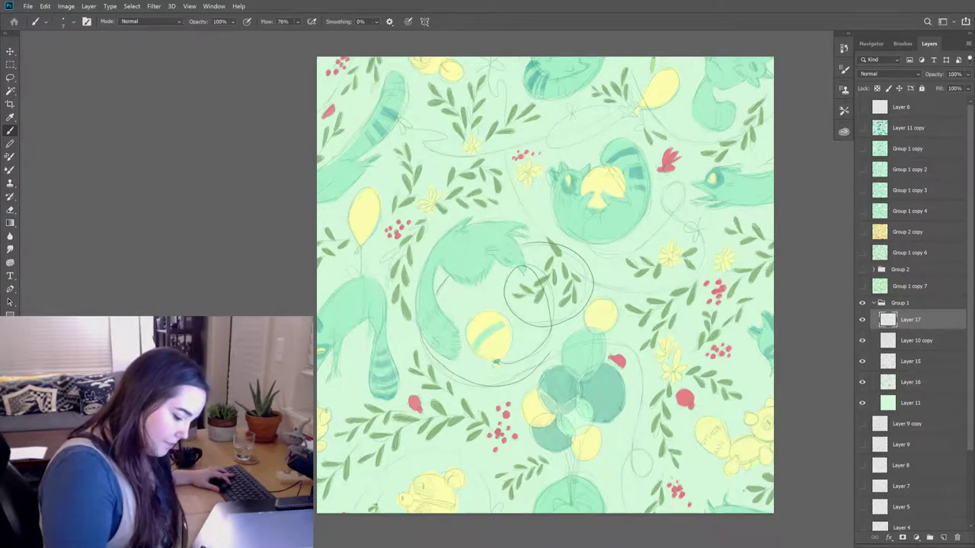
{"action": "key", "text": "ctrl+z"}
{"action": "mouse_move", "coordinate": [418, 326]}
{"action": "left_mouse_down"}
{"action": "mouse_move", "coordinate": [421, 344]}
{"action": "mouse_move", "coordinate": [539, 357]}
{"action": "left_mouse_up"}
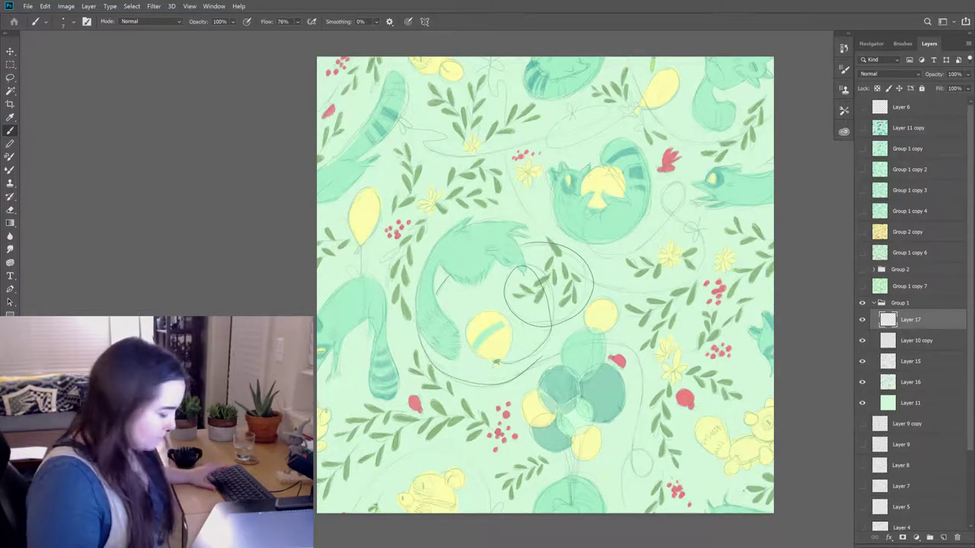
- Draw a curving balloon string and a longer arc over the yellow creature
{"action": "key", "text": "e"}
{"action": "key", "text": "b"}
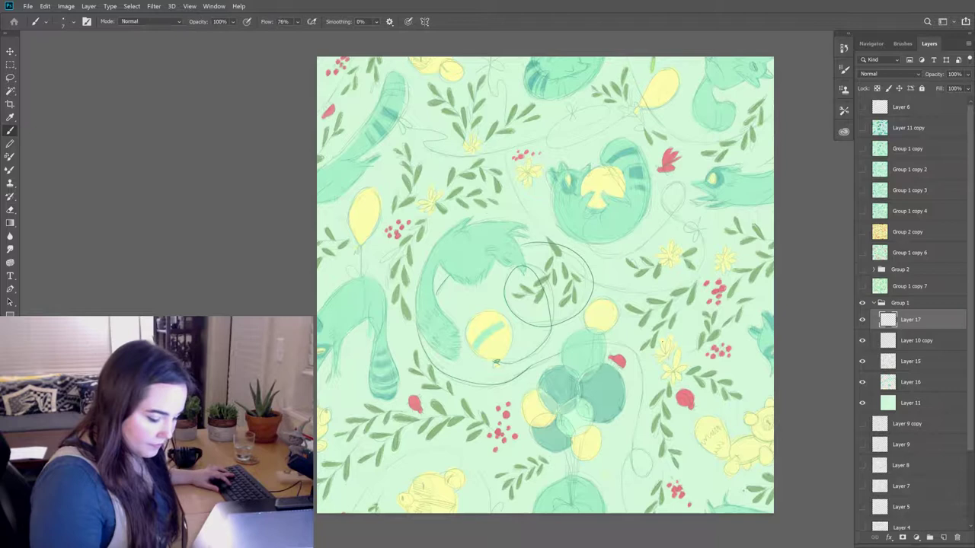
{"action": "key", "text": "e"}
{"action": "key", "text": "b"}
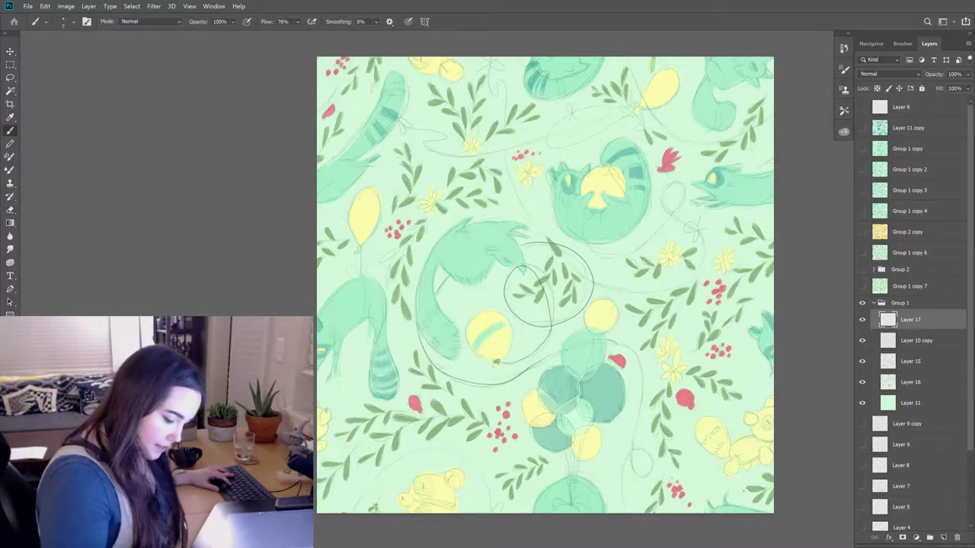
{"action": "mouse_move", "coordinate": [617, 344]}
{"action": "left_mouse_down"}
{"action": "mouse_move", "coordinate": [644, 423]}
{"action": "mouse_move", "coordinate": [623, 497]}
{"action": "left_mouse_up"}
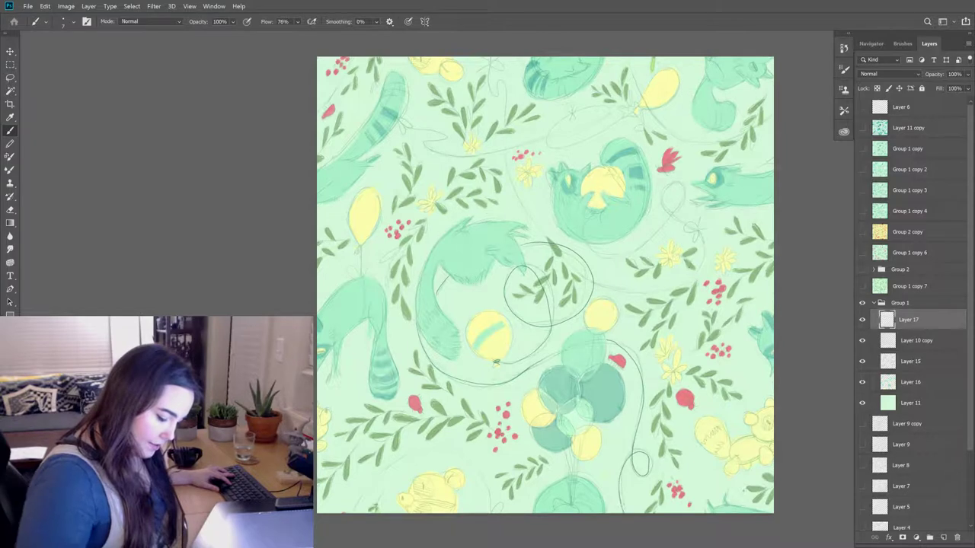
{"action": "mouse_move", "coordinate": [354, 510]}
{"action": "left_mouse_down"}
{"action": "mouse_move", "coordinate": [400, 470]}
{"action": "mouse_move", "coordinate": [467, 460]}
{"action": "left_mouse_up"}
{"action": "key", "text": "ctrl+z"}
{"action": "mouse_move", "coordinate": [352, 512]}
{"action": "left_mouse_down"}
{"action": "mouse_move", "coordinate": [390, 467]}
{"action": "mouse_move", "coordinate": [483, 477]}
{"action": "mouse_move", "coordinate": [494, 514]}
{"action": "left_mouse_up"}
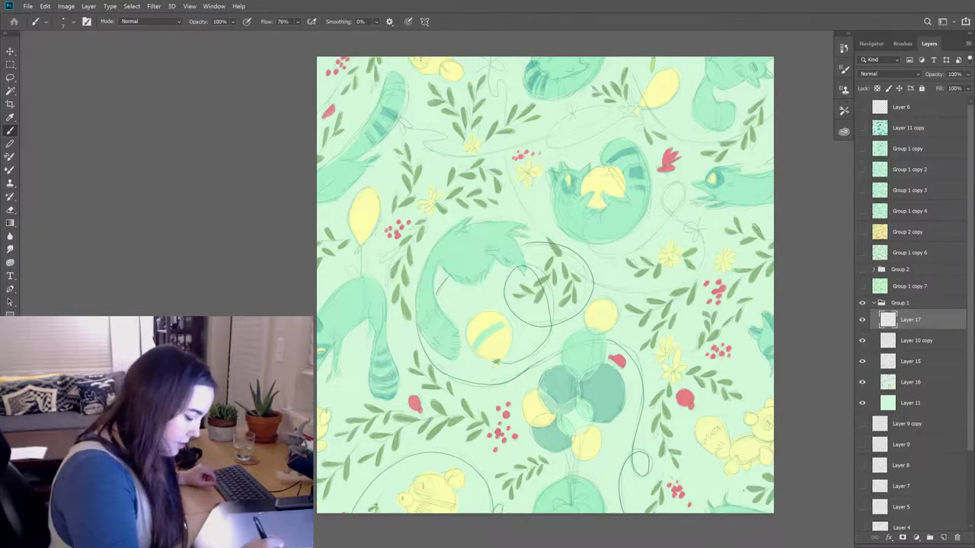
- Add stripes and a small bow on the left teal creature, plus strings below the balloon cluster
{"action": "left_click_drag", "start_coordinate": [359, 279], "coordinate": [361, 328]}
{"action": "left_click_drag", "start_coordinate": [364, 276], "coordinate": [364, 324]}
{"action": "mouse_move", "coordinate": [358, 271]}
{"action": "left_mouse_down"}
{"action": "mouse_move", "coordinate": [348, 266]}
{"action": "mouse_move", "coordinate": [359, 264]}
{"action": "left_mouse_up"}
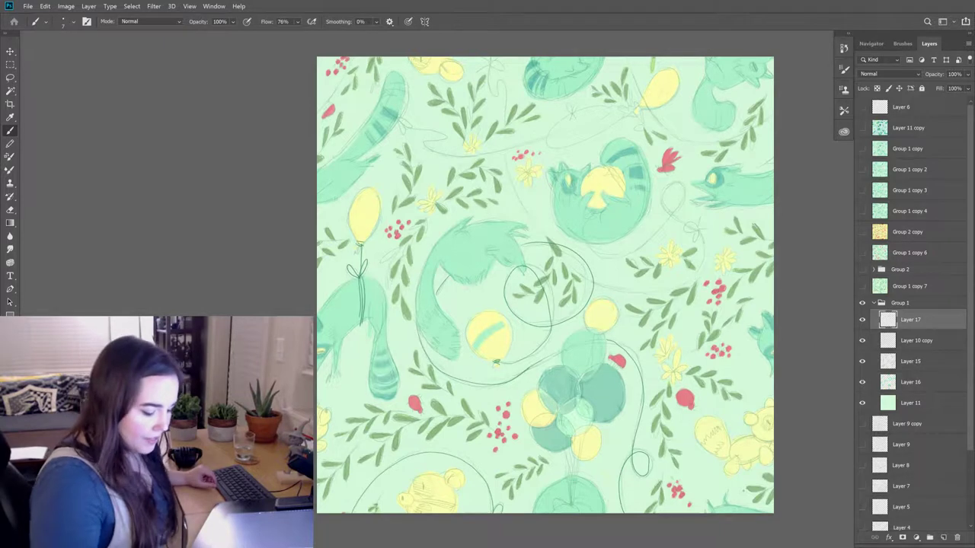
{"action": "mouse_move", "coordinate": [570, 456]}
{"action": "left_mouse_down"}
{"action": "mouse_move", "coordinate": [566, 506]}
{"action": "mouse_move", "coordinate": [579, 508]}
{"action": "left_mouse_up"}
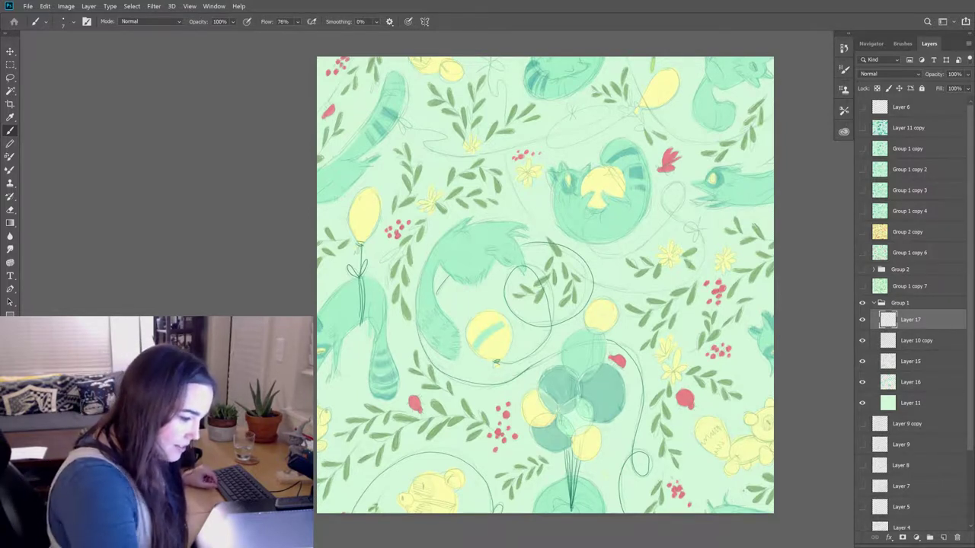
- Draw strings curving down from the top edge and looping near the curled cat
{"action": "mouse_move", "coordinate": [488, 67]}
{"action": "left_mouse_down"}
{"action": "mouse_move", "coordinate": [506, 110]}
{"action": "mouse_move", "coordinate": [509, 170]}
{"action": "mouse_move", "coordinate": [552, 246]}
{"action": "left_mouse_up"}
{"action": "left_click_drag", "start_coordinate": [602, 289], "coordinate": [684, 285]}
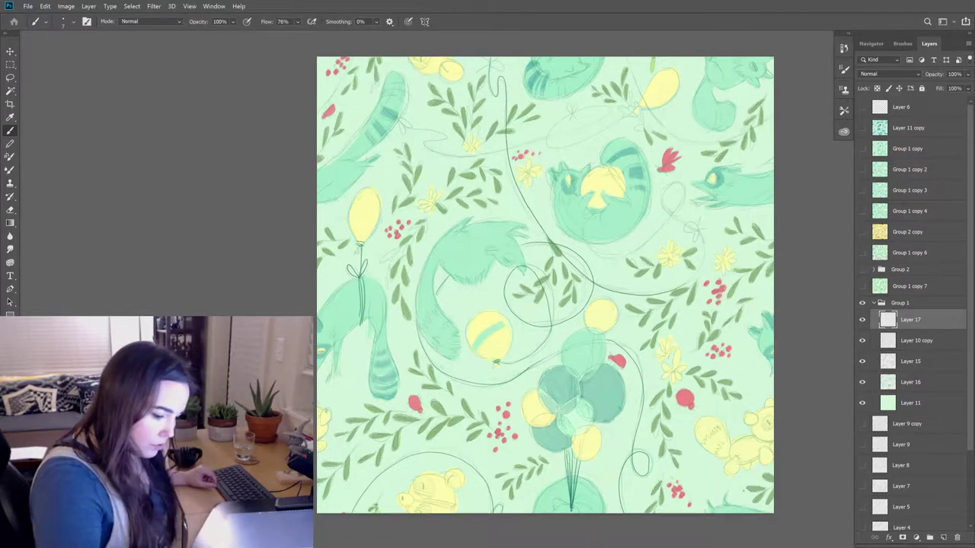
{"action": "mouse_move", "coordinate": [663, 228]}
{"action": "left_mouse_down"}
{"action": "mouse_move", "coordinate": [588, 250]}
{"action": "mouse_move", "coordinate": [583, 218]}
{"action": "left_mouse_up"}
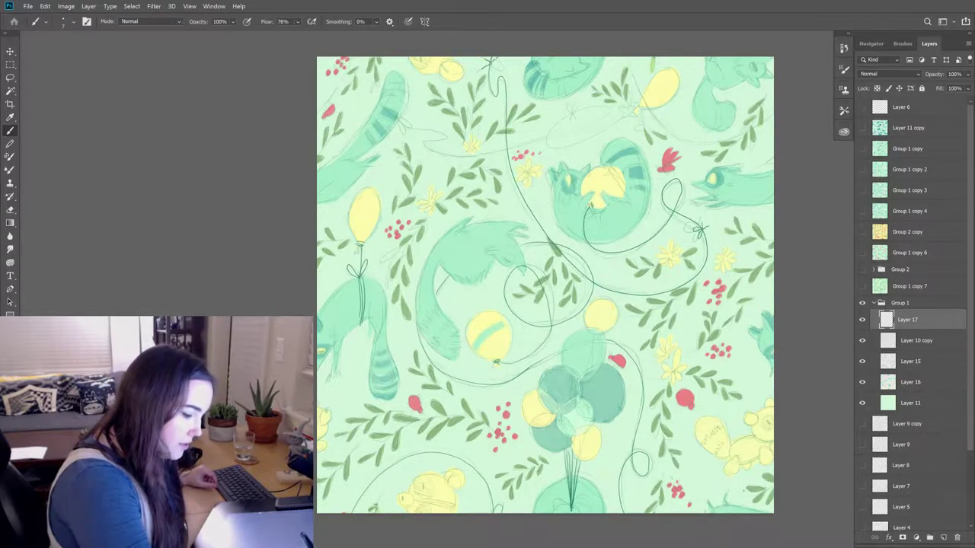
{"action": "left_click_drag", "start_coordinate": [492, 62], "coordinate": [499, 70]}
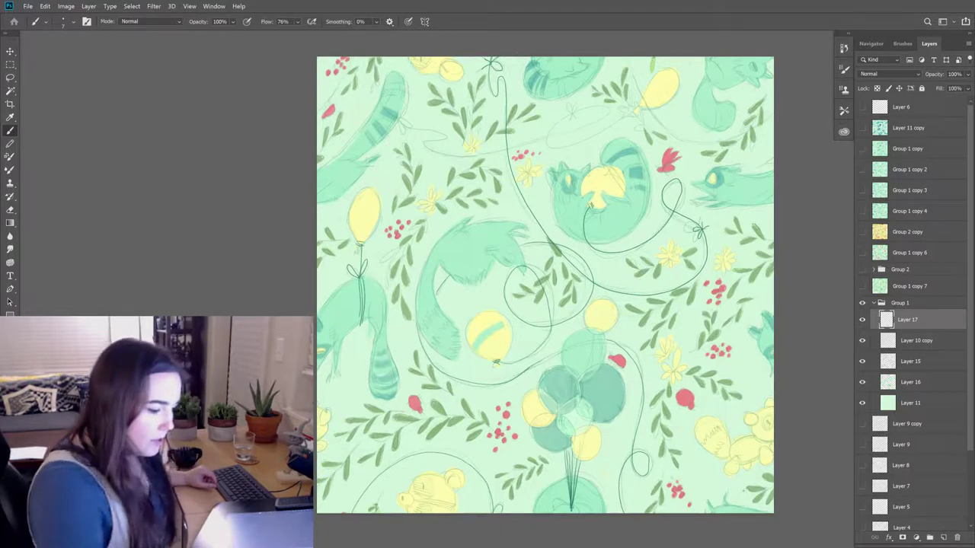
- Draw a long looping string with a bow from the striped tail, then enter leaf green 567e4a
{"action": "left_click_drag", "start_coordinate": [378, 105], "coordinate": [397, 116]}
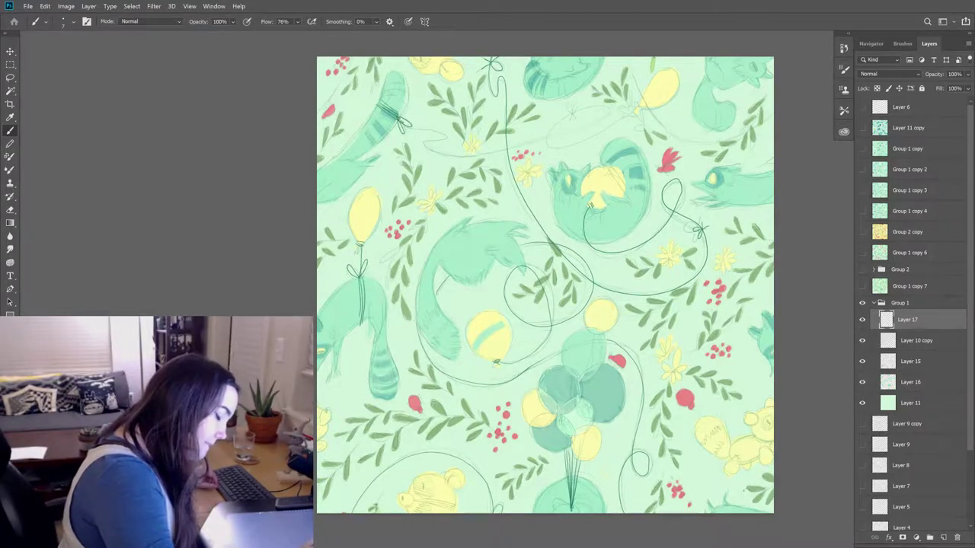
{"action": "mouse_move", "coordinate": [411, 127]}
{"action": "left_mouse_down"}
{"action": "mouse_move", "coordinate": [448, 136]}
{"action": "mouse_move", "coordinate": [457, 156]}
{"action": "mouse_move", "coordinate": [559, 131]}
{"action": "mouse_move", "coordinate": [550, 134]}
{"action": "mouse_move", "coordinate": [597, 141]}
{"action": "mouse_move", "coordinate": [625, 119]}
{"action": "left_mouse_up"}
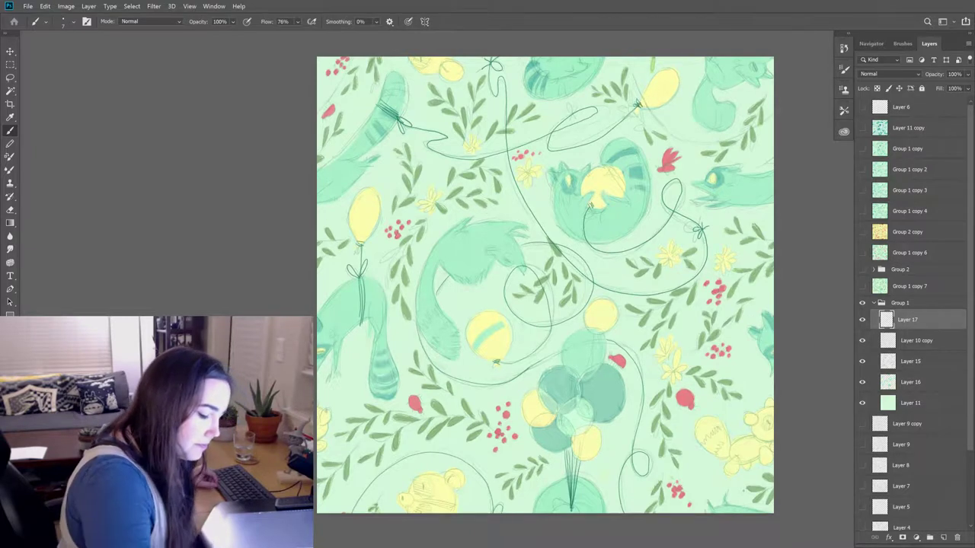
{"action": "left_click_drag", "start_coordinate": [569, 116], "coordinate": [577, 104]}
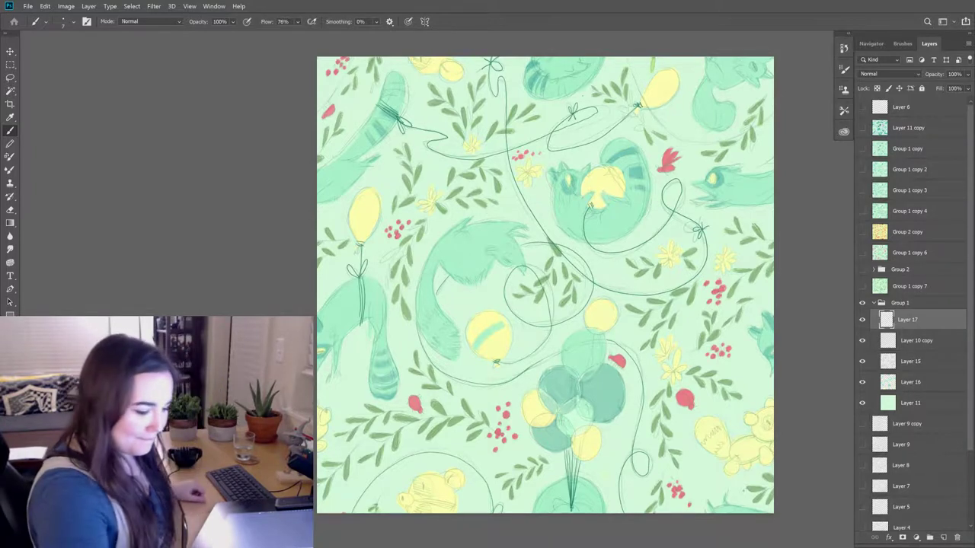
{"action": "mouse_move", "coordinate": [673, 134]}
{"action": "left_mouse_down"}
{"action": "mouse_move", "coordinate": [728, 143]}
{"action": "mouse_move", "coordinate": [772, 114]}
{"action": "left_mouse_up"}
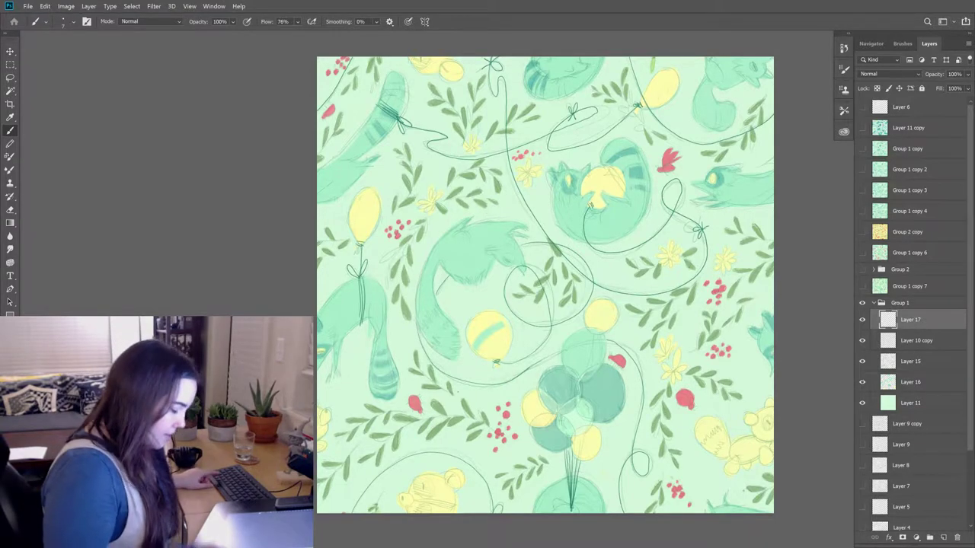
{"action": "type", "text": "i"}
{"action": "type", "text": "567e4a"}
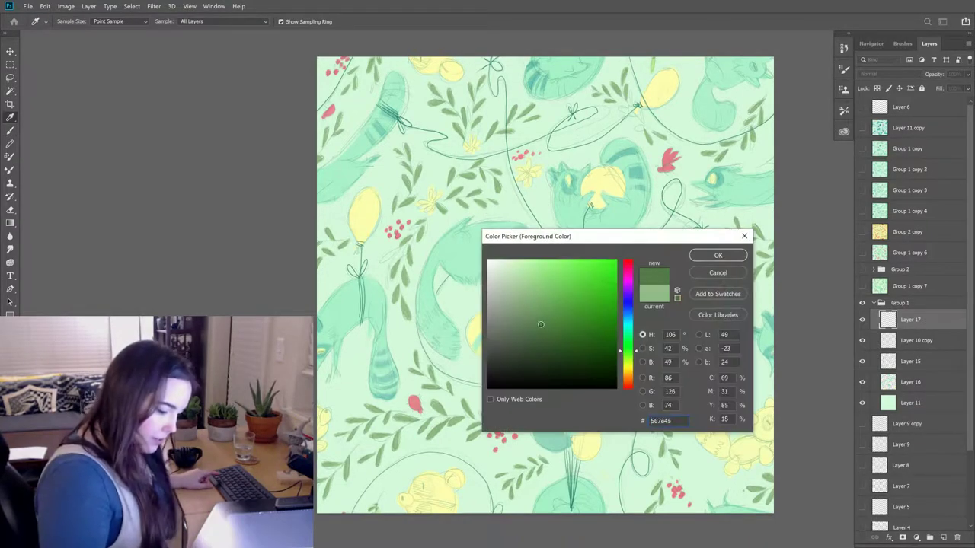
- Accept the dark leaf green 567e4a as the painting colour and select Layer 10 copy
{"action": "left_click", "coordinate": [717, 256]}
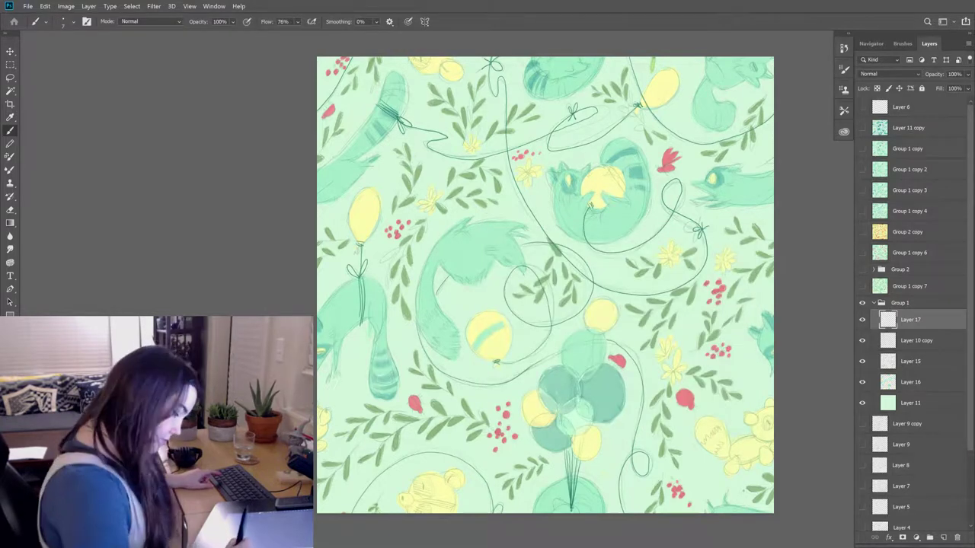
{"action": "left_click_drag", "start_coordinate": [423, 387], "coordinate": [445, 371]}
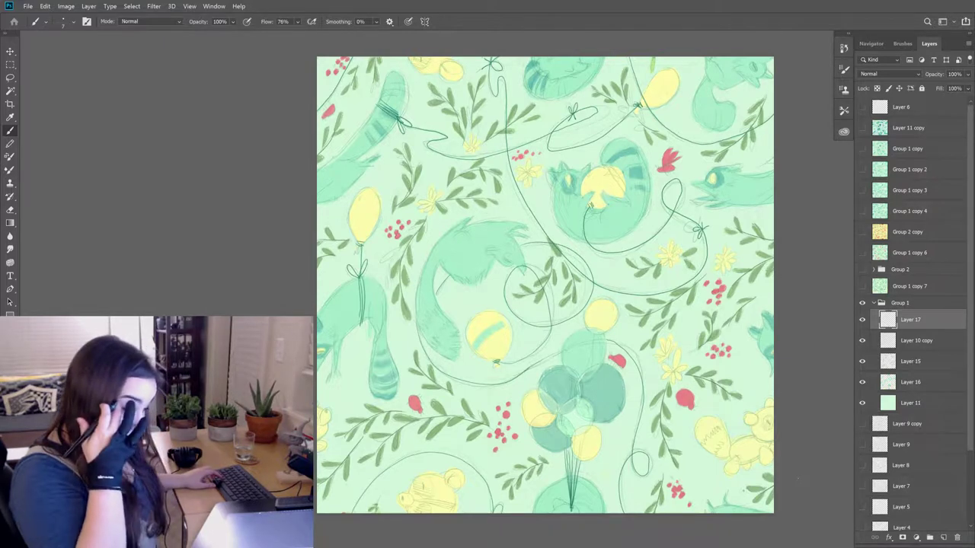
{"action": "left_click", "coordinate": [876, 344]}
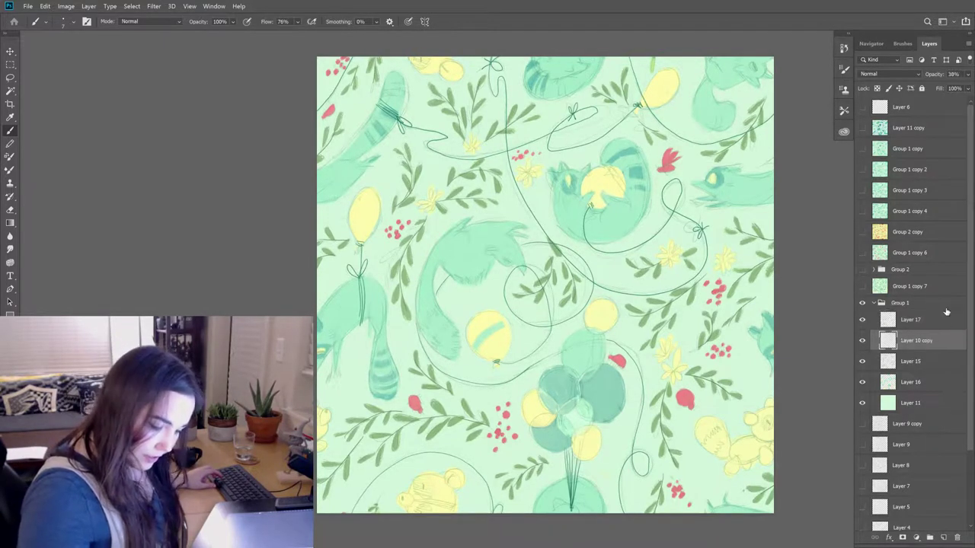
- Choose the Bristle Bomb brush and select Layer 15 to paint on
{"action": "left_click", "coordinate": [903, 43]}
{"action": "left_click", "coordinate": [911, 118]}
{"action": "left_click", "coordinate": [929, 43]}
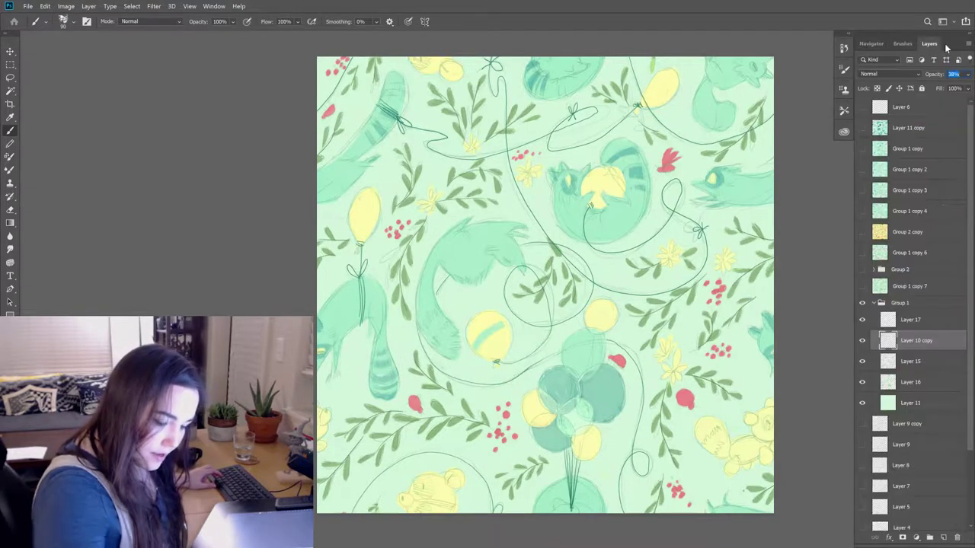
{"action": "left_click", "coordinate": [889, 363]}
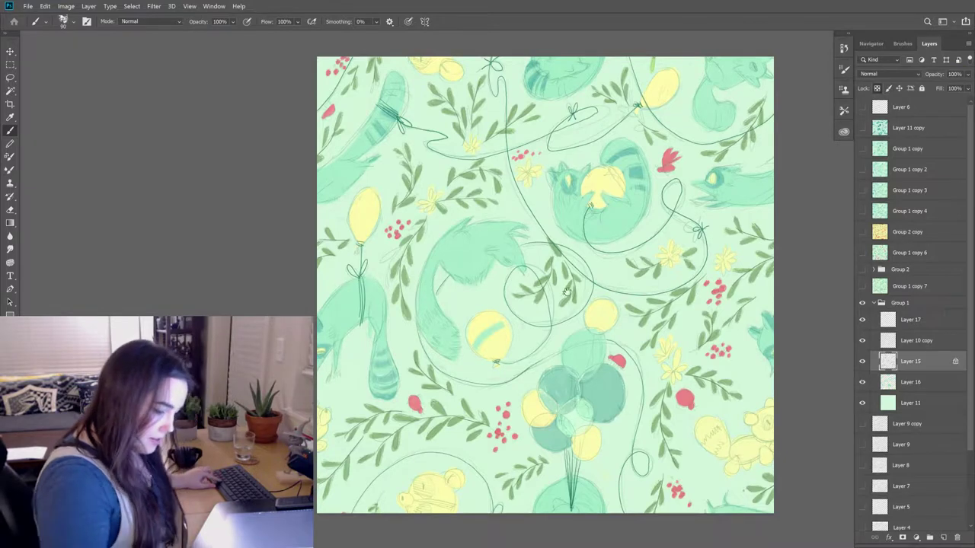
- Sample a leaf green from the canvas and shift it to a lighter yellow-green
{"action": "key", "text": "i"}
{"action": "left_click", "coordinate": [481, 299]}
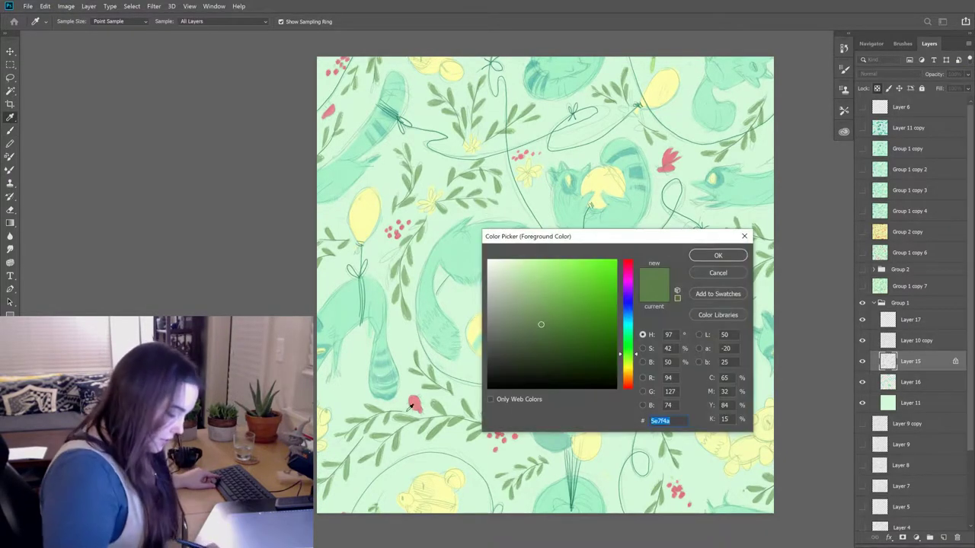
{"action": "left_click", "coordinate": [427, 403]}
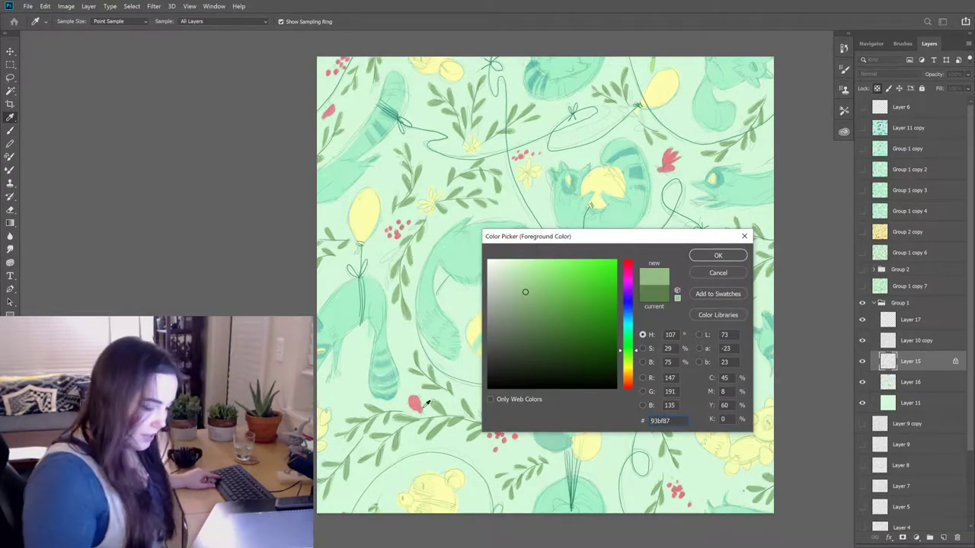
{"action": "left_click", "coordinate": [538, 284]}
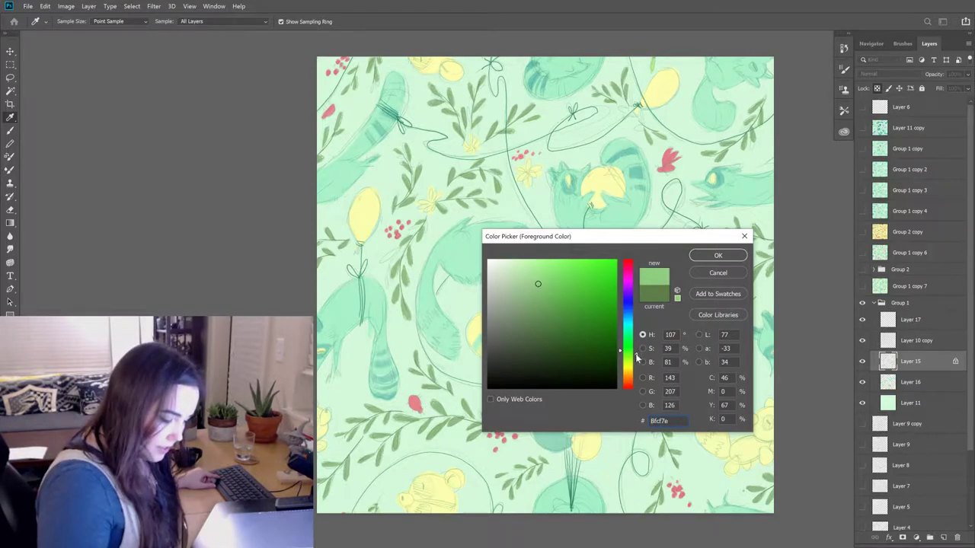
{"action": "left_click_drag", "start_coordinate": [636, 352], "coordinate": [635, 357]}
{"action": "left_click", "coordinate": [716, 256]}
{"action": "key", "text": "b"}
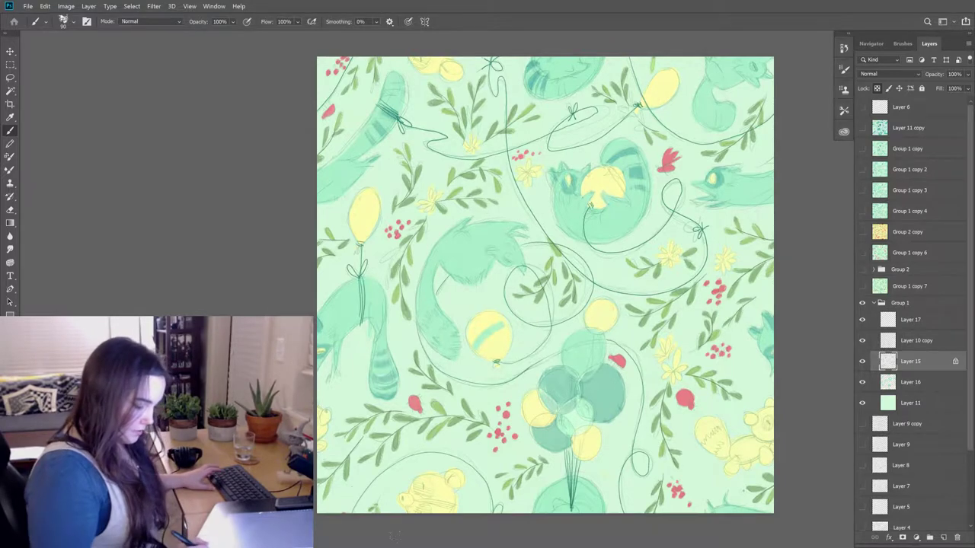
{"action": "key", "text": "i"}
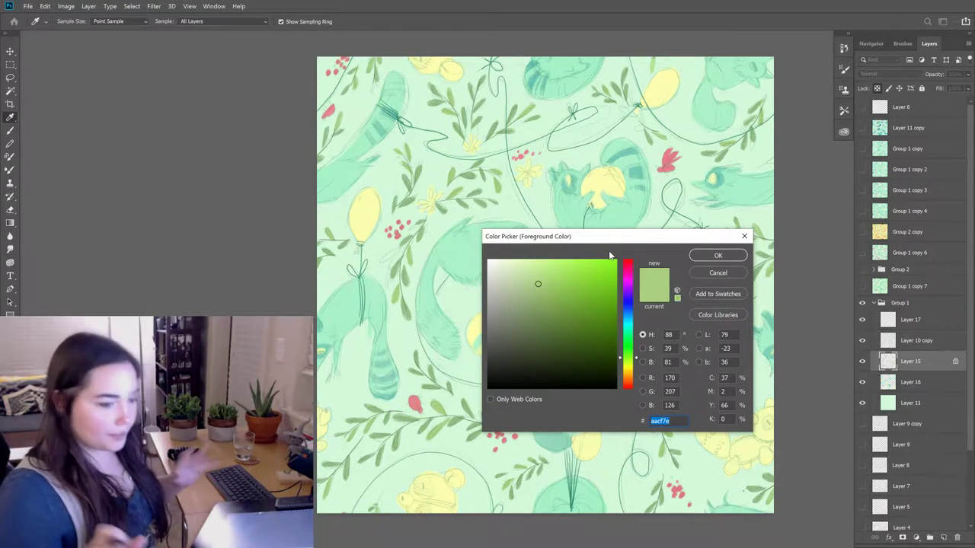
{"action": "left_click", "coordinate": [415, 298]}
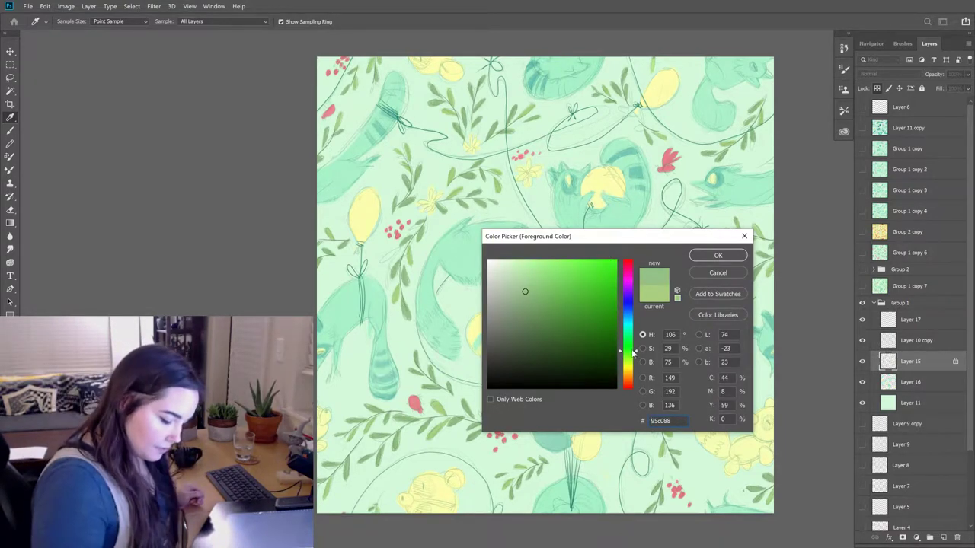
{"action": "left_click_drag", "start_coordinate": [636, 350], "coordinate": [633, 345]}
{"action": "left_click", "coordinate": [553, 301]}
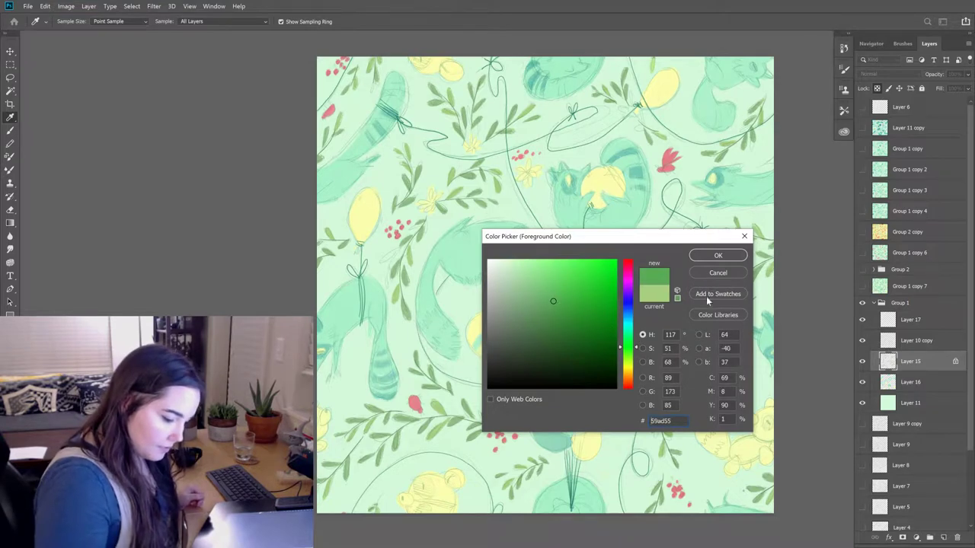
{"action": "left_click", "coordinate": [717, 256]}
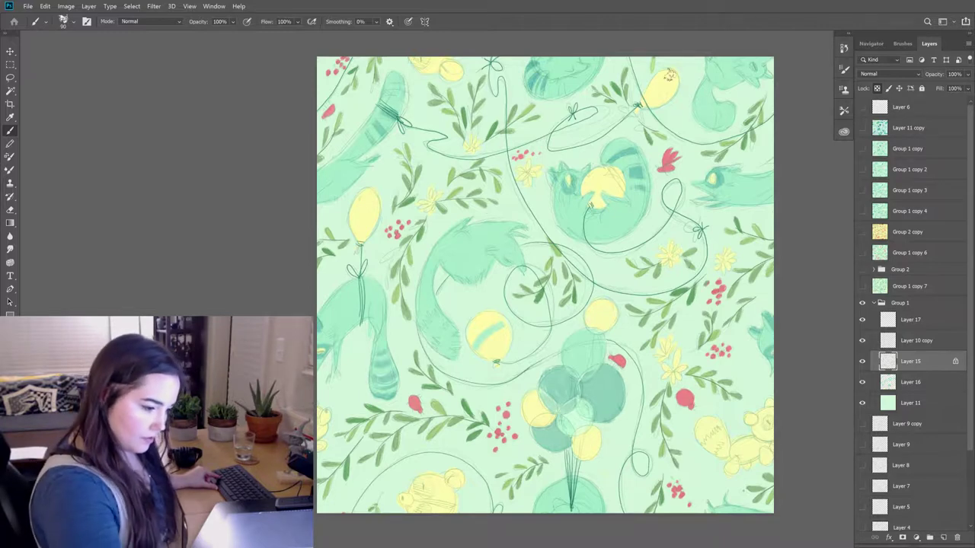
{"action": "key", "text": "i"}
- Set the foreground colour to a bright yellow-orange
{"action": "left_click", "coordinate": [10, 342]}
{"action": "left_click", "coordinate": [637, 373]}
{"action": "left_click", "coordinate": [573, 268]}
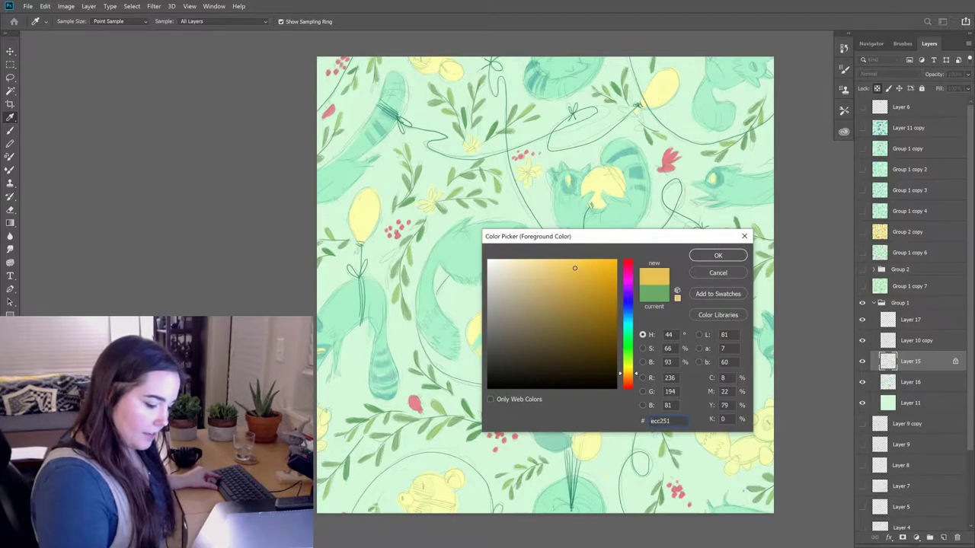
{"action": "left_click", "coordinate": [717, 256]}
- Add a new layer and dab orange accents on the top leaves after adjusting the shade
{"action": "left_click", "coordinate": [944, 538]}
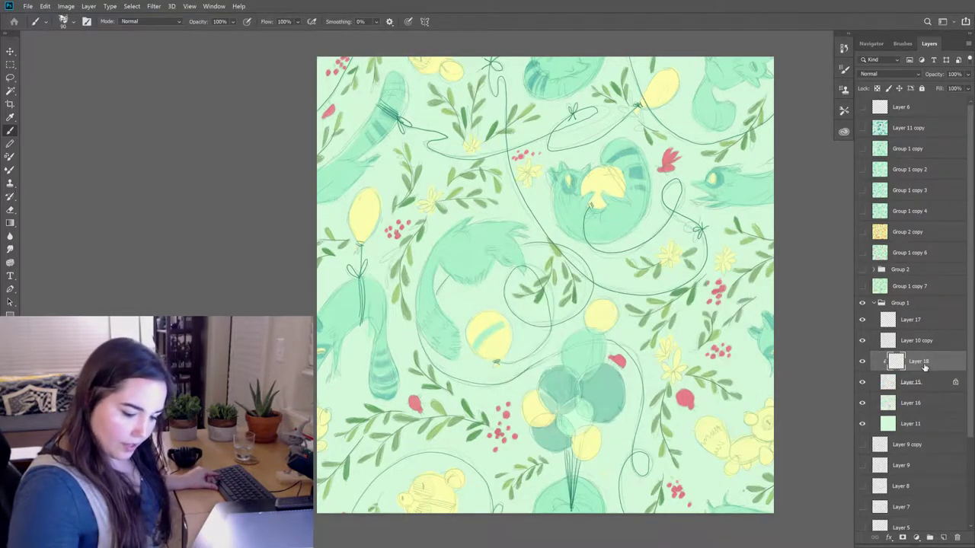
{"action": "left_click_drag", "start_coordinate": [432, 402], "coordinate": [441, 413]}
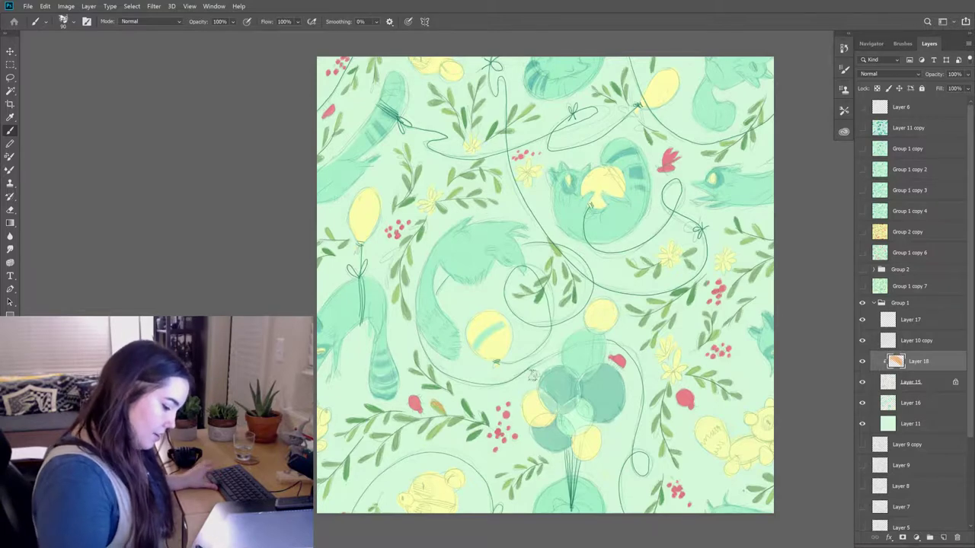
{"action": "key", "text": "ctrl+z"}
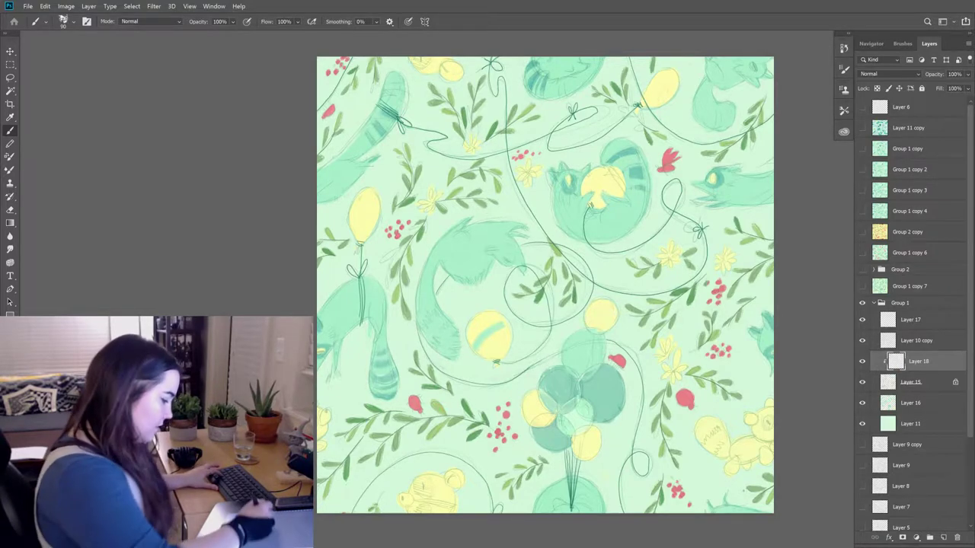
{"action": "left_click", "coordinate": [10, 329]}
{"action": "left_click", "coordinate": [556, 266]}
{"action": "left_click", "coordinate": [717, 255]}
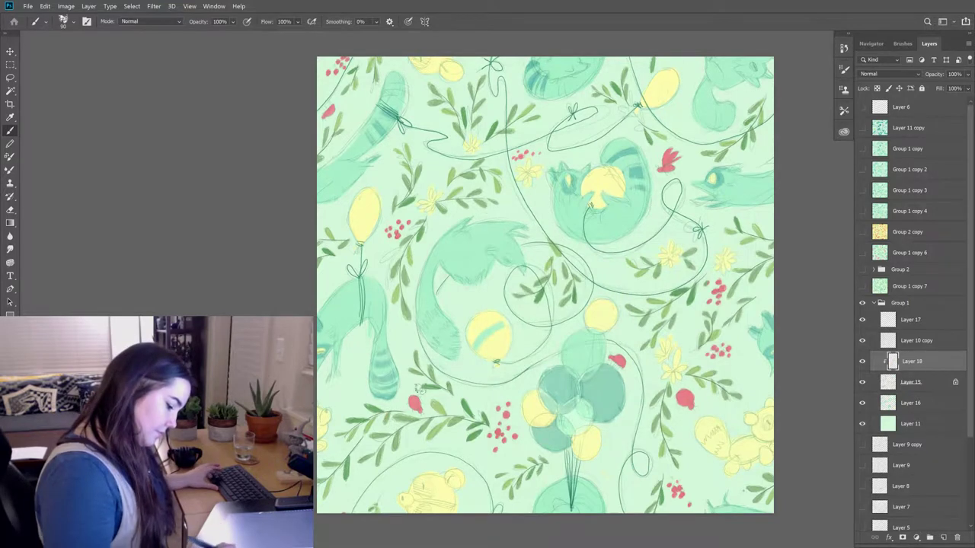
{"action": "left_click_drag", "start_coordinate": [408, 150], "coordinate": [415, 160]}
{"action": "left_click", "coordinate": [486, 99]}
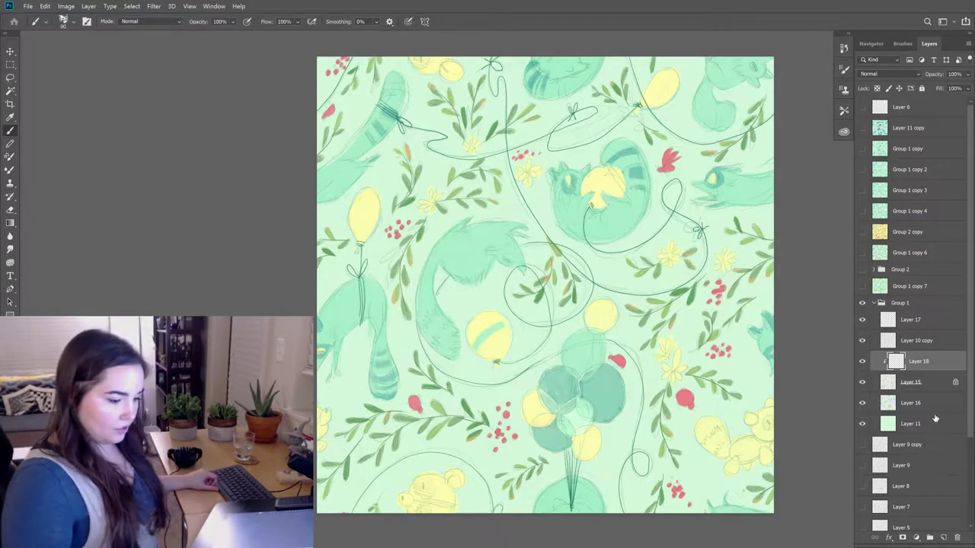
{"action": "key", "text": "ctrl+minus"}
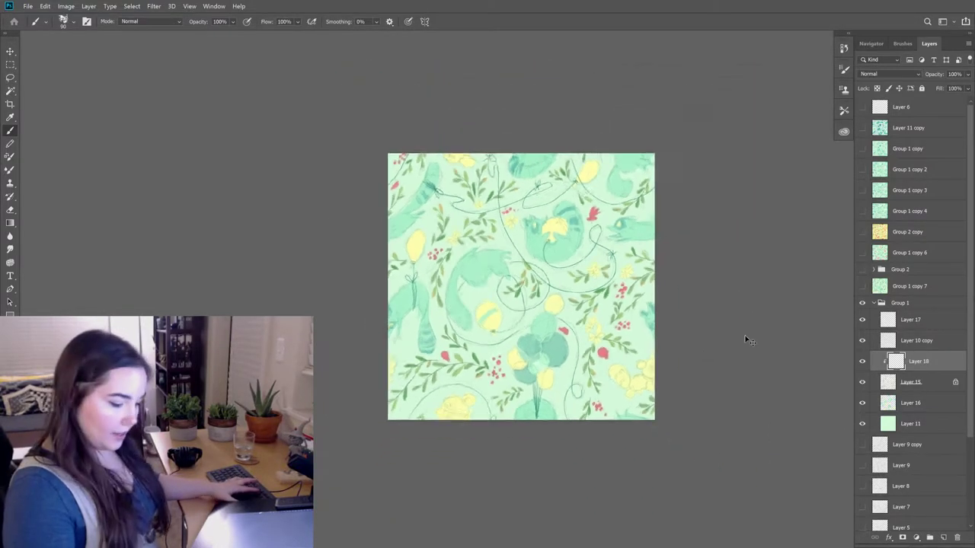
- Try a clipped Hue/Saturation adjustment on Layer 18, then delete it and undo a stray mask
{"action": "left_click", "coordinate": [916, 537]}
{"action": "left_click", "coordinate": [921, 443]}
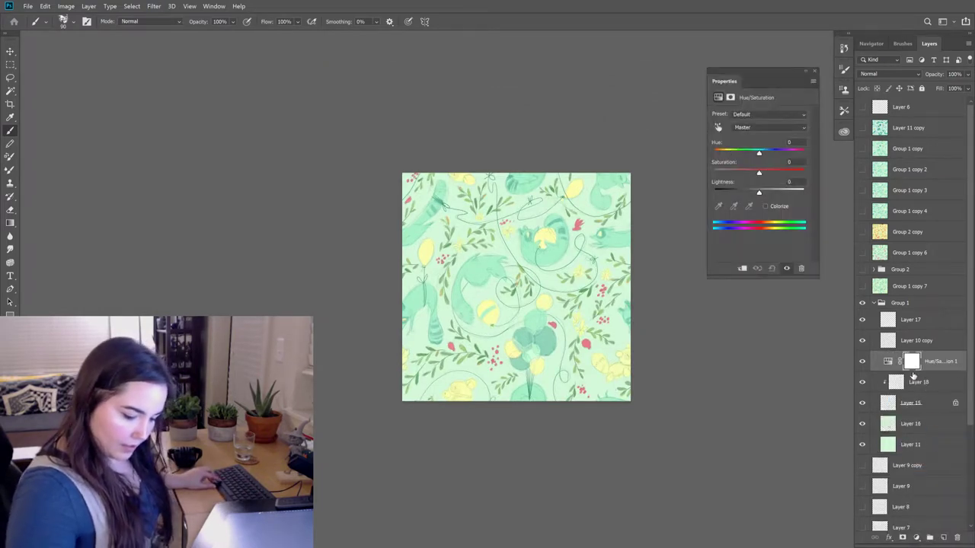
{"action": "left_click", "coordinate": [938, 370], "text": "alt"}
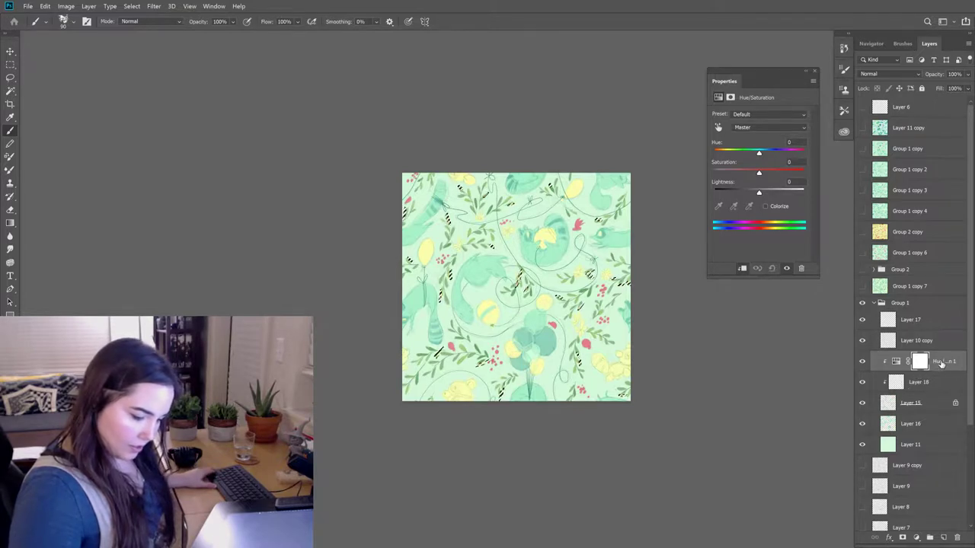
{"action": "left_click", "coordinate": [957, 538]}
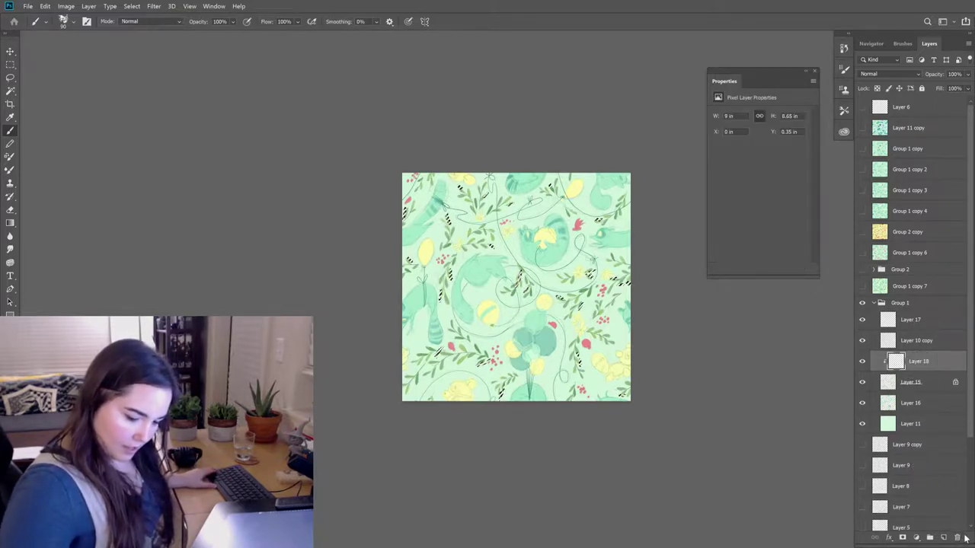
{"action": "left_click", "coordinate": [916, 538]}
{"action": "left_click", "coordinate": [904, 538]}
{"action": "left_click", "coordinate": [904, 538]}
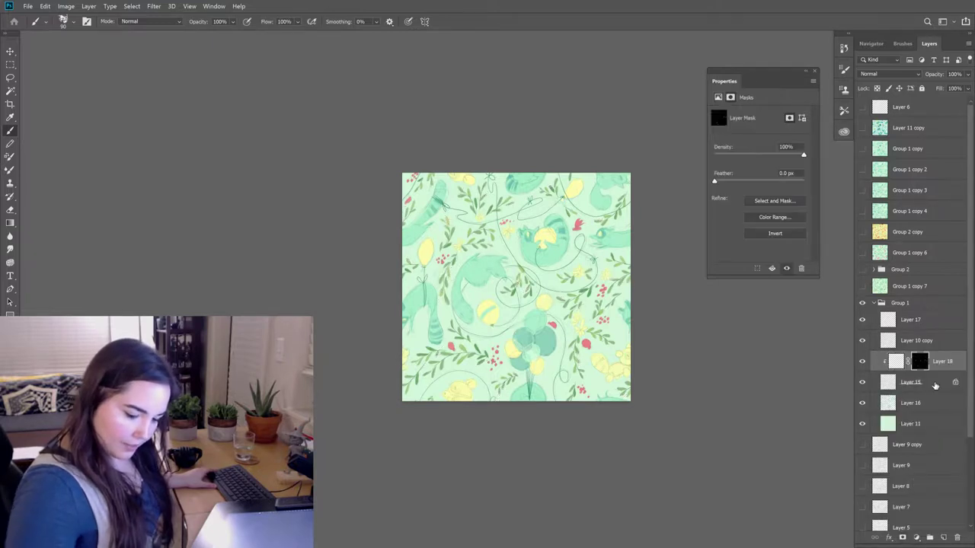
{"action": "key", "text": "ctrl+z"}
- Add a Hue/Saturation adjustment above Layer 18 and tune it to Hue +9, Saturation -39
{"action": "left_click", "coordinate": [916, 537]}
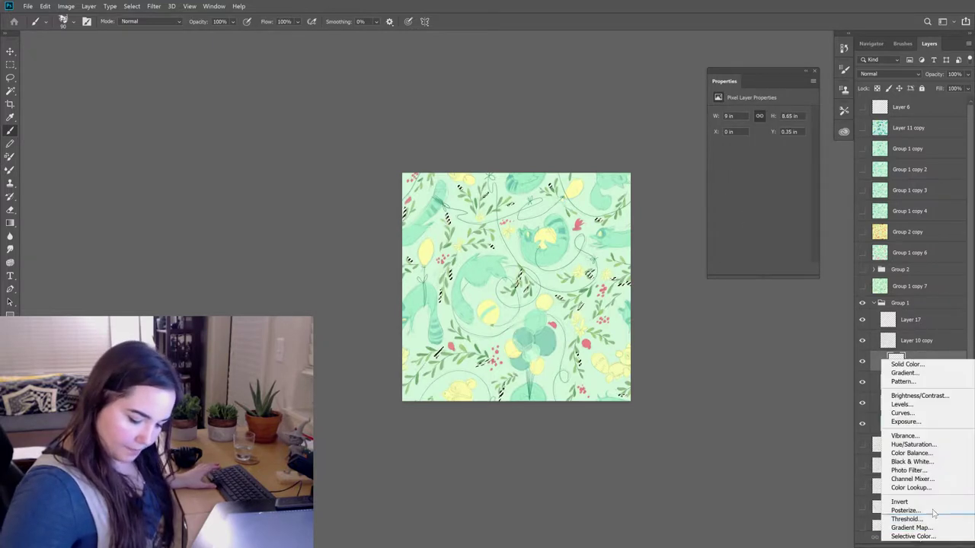
{"action": "left_click", "coordinate": [925, 444]}
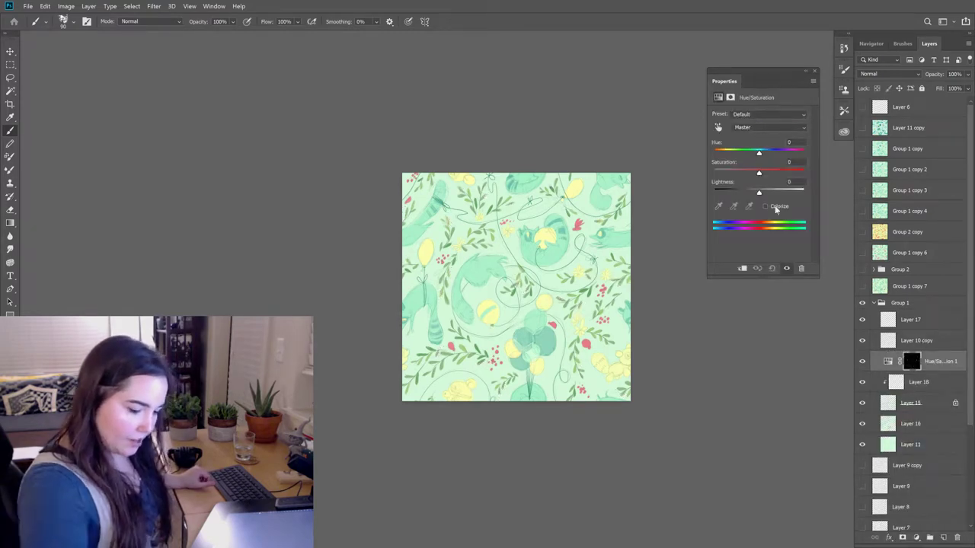
{"action": "mouse_move", "coordinate": [759, 156]}
{"action": "left_mouse_down"}
{"action": "mouse_move", "coordinate": [750, 157]}
{"action": "mouse_move", "coordinate": [788, 159]}
{"action": "mouse_move", "coordinate": [757, 158]}
{"action": "left_mouse_up"}
{"action": "key", "text": "ctrl+plus"}
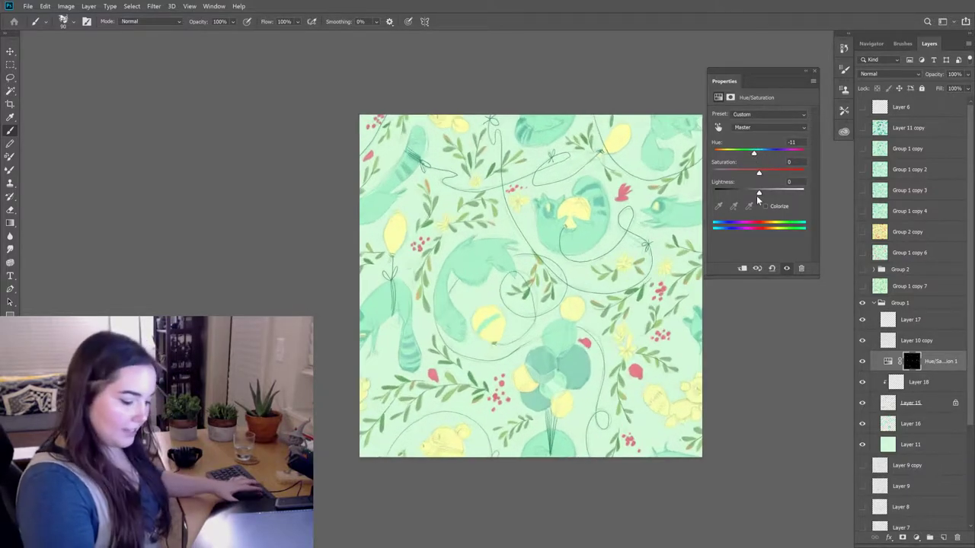
{"action": "left_click_drag", "start_coordinate": [754, 155], "coordinate": [745, 160]}
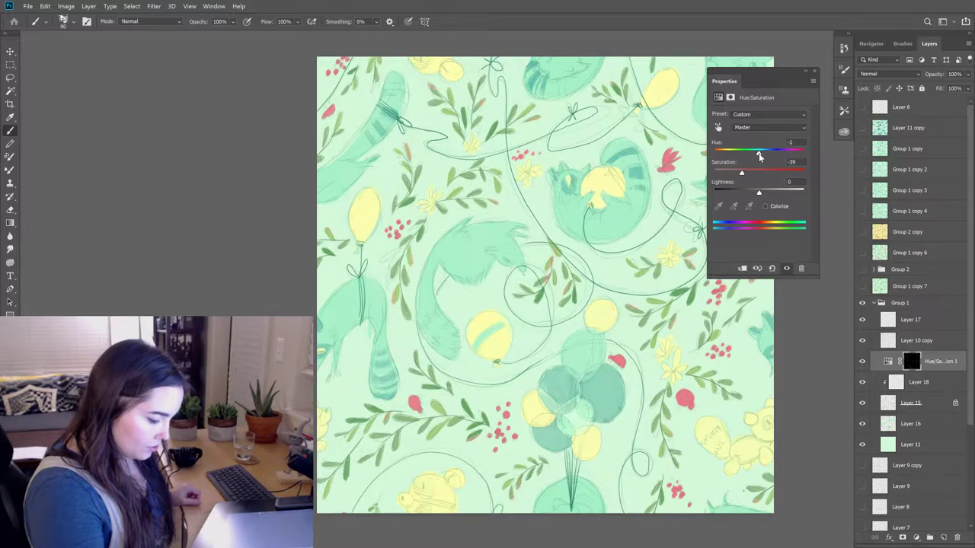
{"action": "left_click_drag", "start_coordinate": [760, 156], "coordinate": [760, 156]}
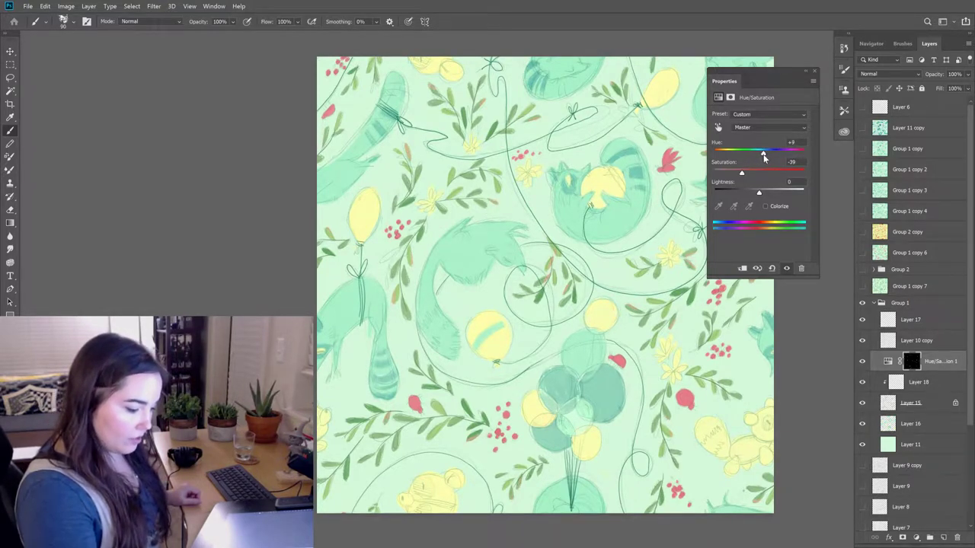
- Compare the pattern with and without Hue/Saturation 1, clip it to Layer 18, then delete it
{"action": "left_click", "coordinate": [816, 73]}
{"action": "left_click", "coordinate": [863, 363]}
{"action": "left_click", "coordinate": [863, 362]}
{"action": "left_click", "coordinate": [863, 363]}
{"action": "left_click", "coordinate": [863, 363]}
{"action": "left_click", "coordinate": [863, 362]}
{"action": "left_click", "coordinate": [863, 362]}
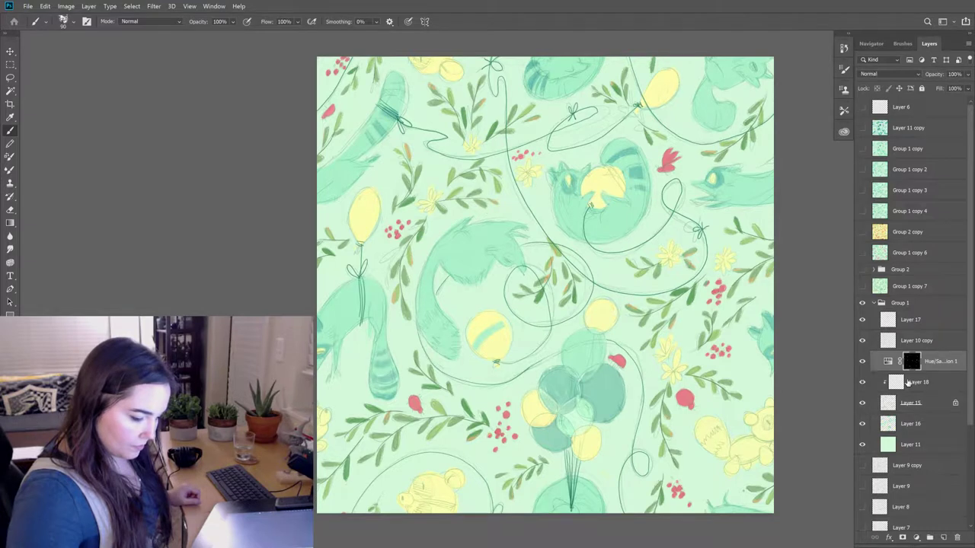
{"action": "left_click", "coordinate": [907, 371], "text": "alt"}
{"action": "left_click", "coordinate": [863, 363]}
{"action": "left_click", "coordinate": [863, 363]}
{"action": "left_click", "coordinate": [863, 362]}
{"action": "left_click", "coordinate": [865, 362]}
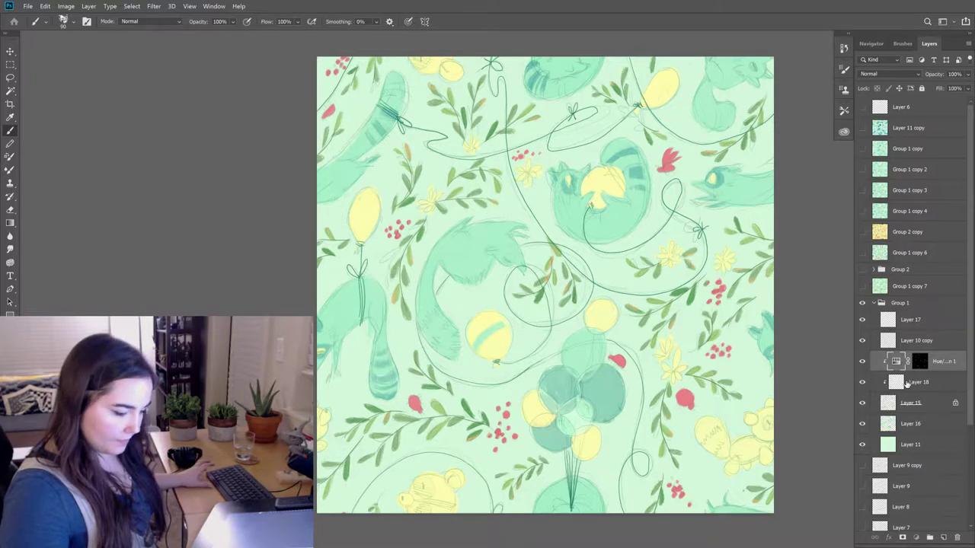
{"action": "key", "text": "Delete"}
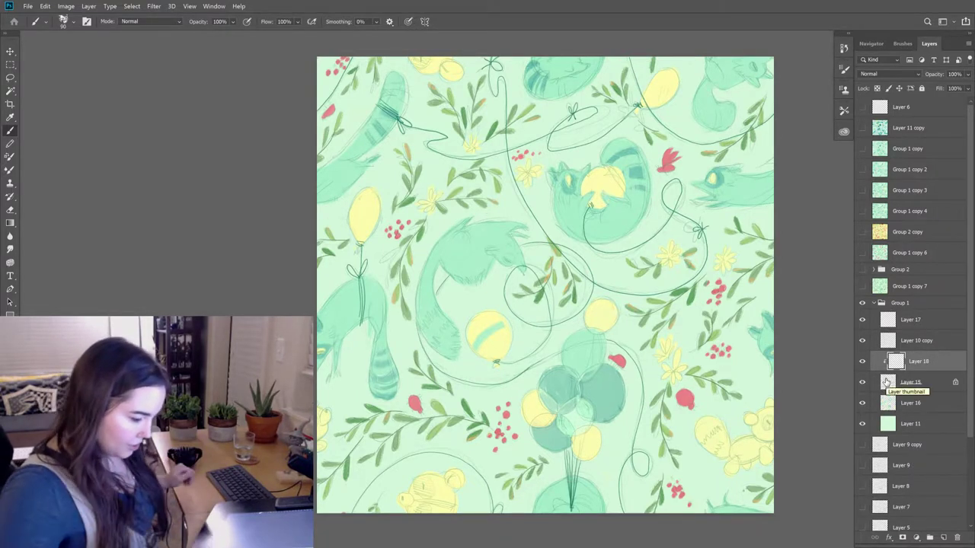
- Remove Layer 18, lock Layer 16's transparency, and shade the raccoons' faces, heads and tails darker
{"action": "left_click", "coordinate": [922, 404]}
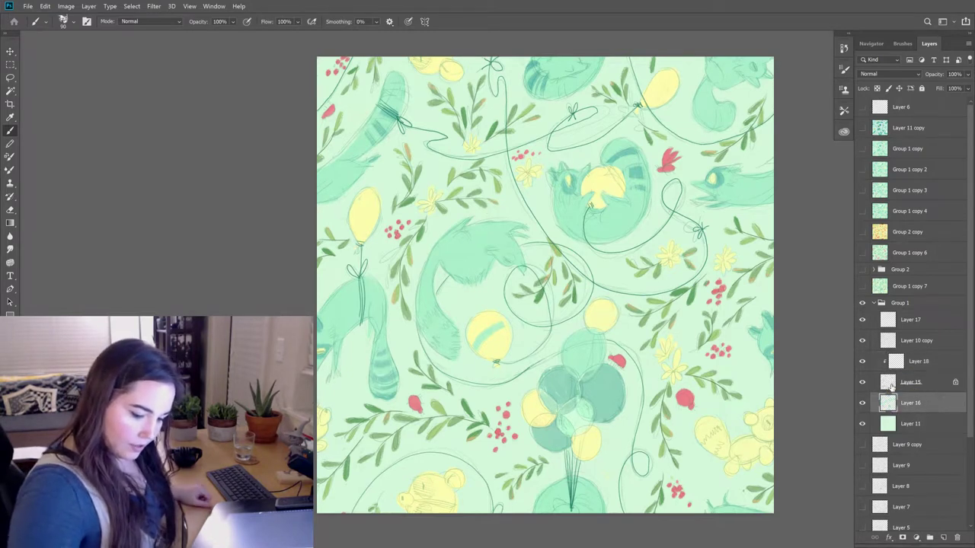
{"action": "key", "text": "ctrl+z"}
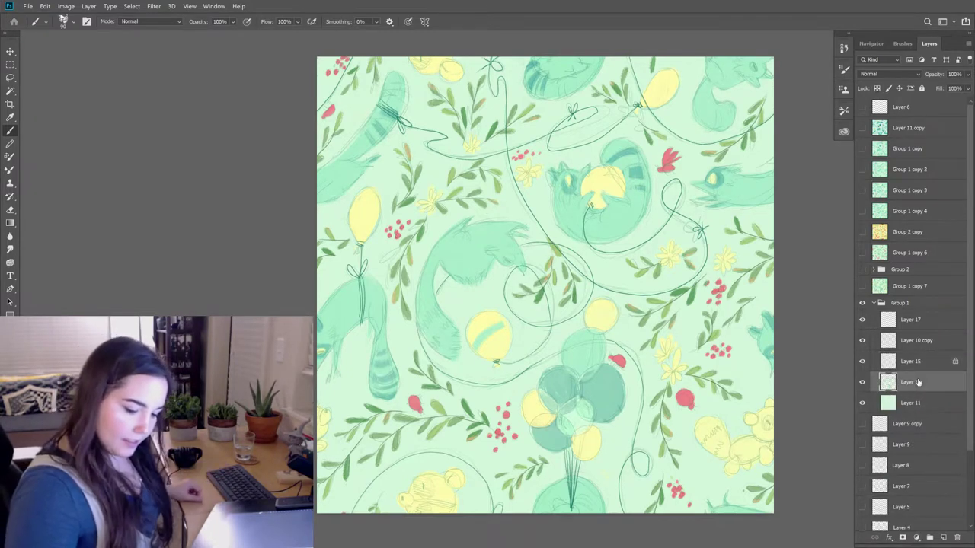
{"action": "left_click", "coordinate": [876, 88]}
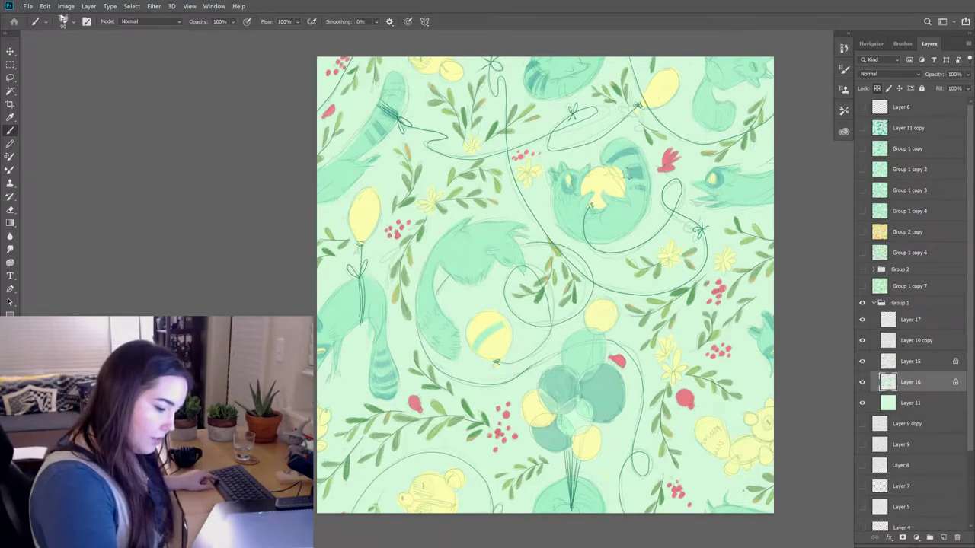
{"action": "left_click_drag", "start_coordinate": [568, 179], "coordinate": [566, 182]}
{"action": "left_click_drag", "start_coordinate": [515, 256], "coordinate": [507, 259]}
{"action": "mouse_move", "coordinate": [420, 291]}
{"action": "left_mouse_down"}
{"action": "mouse_move", "coordinate": [445, 335]}
{"action": "mouse_move", "coordinate": [441, 351]}
{"action": "mouse_move", "coordinate": [432, 318]}
{"action": "left_mouse_up"}
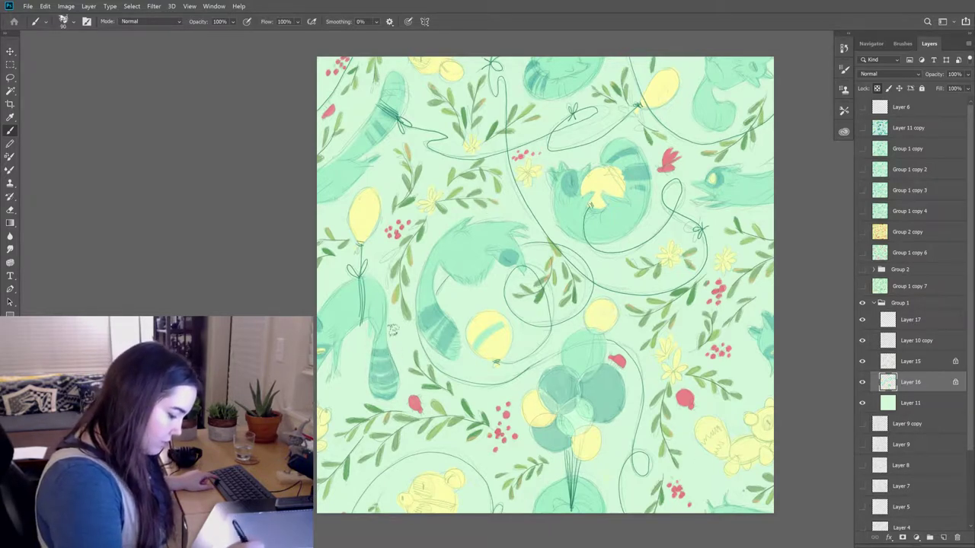
{"action": "left_click", "coordinate": [384, 340], "text": "alt"}
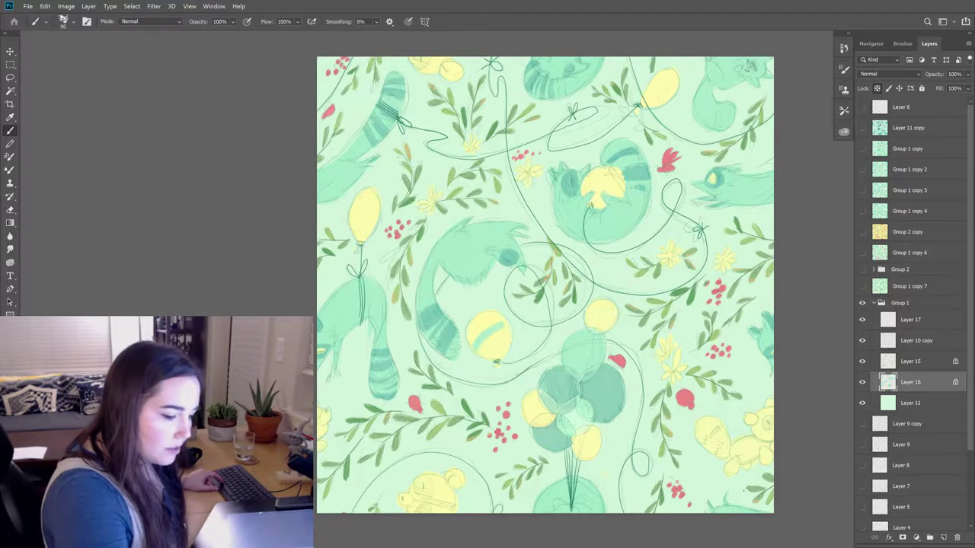
{"action": "left_click_drag", "start_coordinate": [718, 112], "coordinate": [729, 107]}
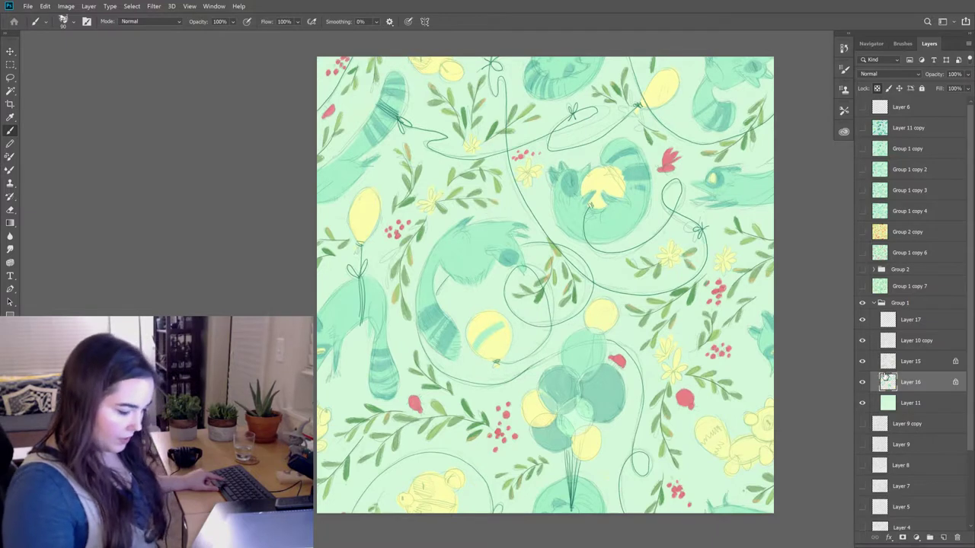
- Touch up the yellow balloon, check Layer 17's content, and hide the Layer 10 copy sketch
{"action": "left_click", "coordinate": [480, 335]}
{"action": "left_click", "coordinate": [499, 342]}
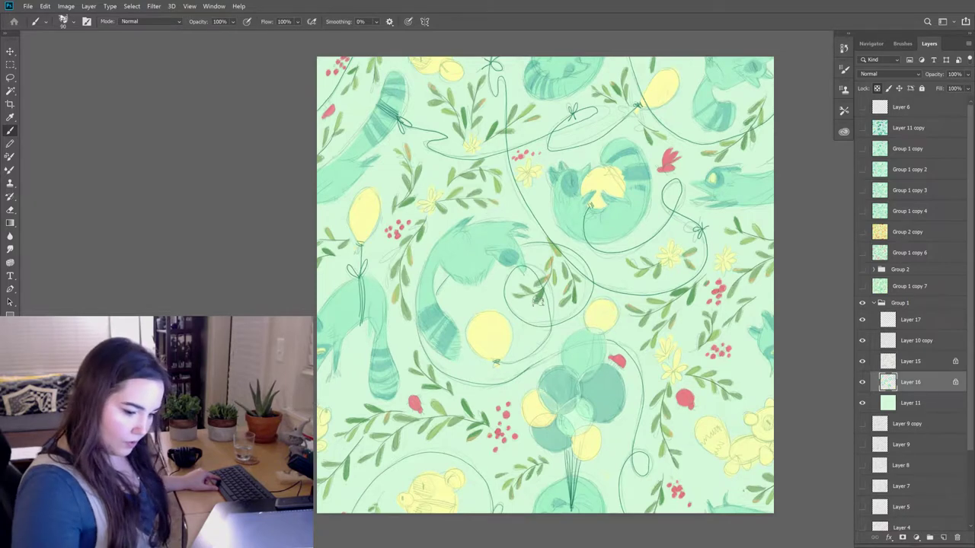
{"action": "left_click", "coordinate": [864, 322]}
{"action": "left_click", "coordinate": [863, 321]}
{"action": "left_click", "coordinate": [865, 341]}
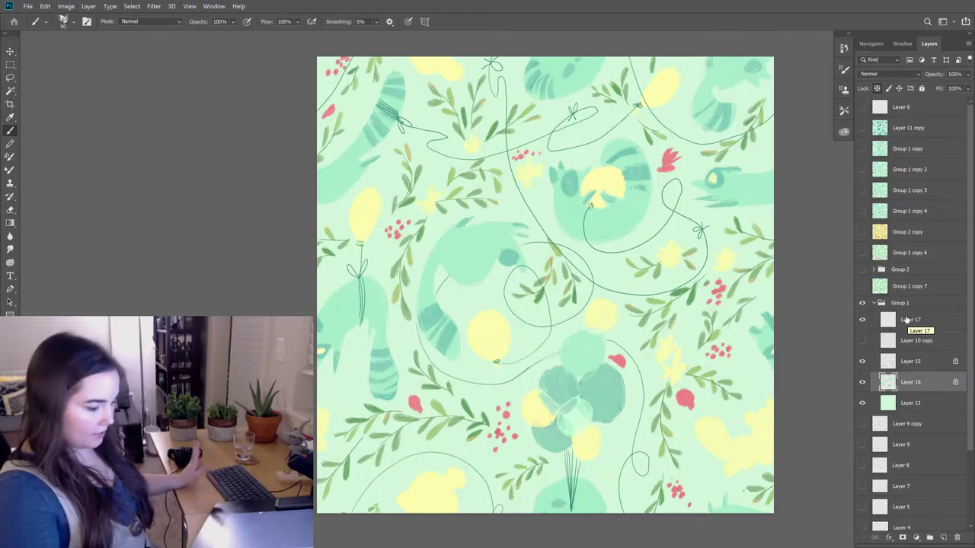
- Flip Group 1 and Layer 10 copy visibility to compare, keep the sketch off, and erase on Layer 15
{"action": "left_click", "coordinate": [862, 302]}
{"action": "left_click", "coordinate": [862, 303]}
{"action": "left_click", "coordinate": [862, 339]}
{"action": "left_click", "coordinate": [866, 342]}
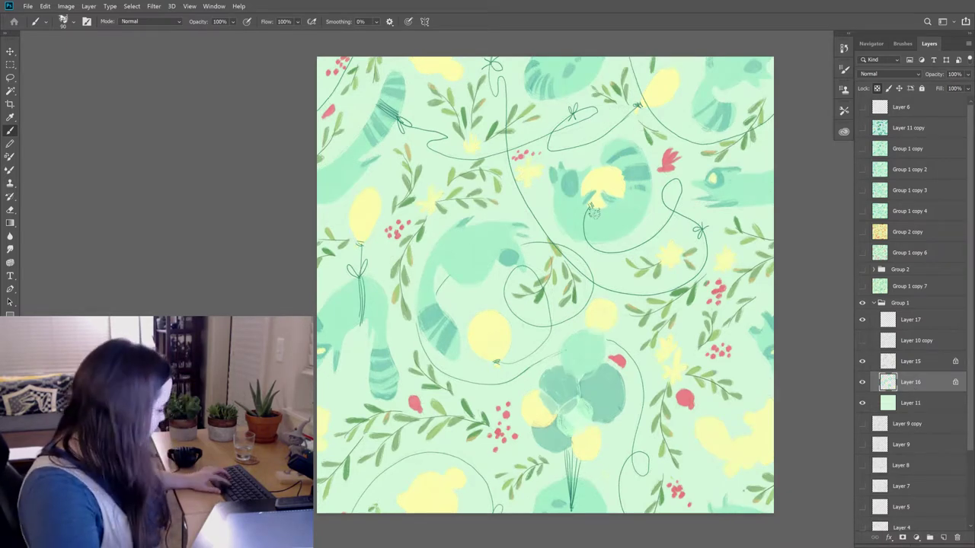
{"action": "left_click", "coordinate": [862, 341]}
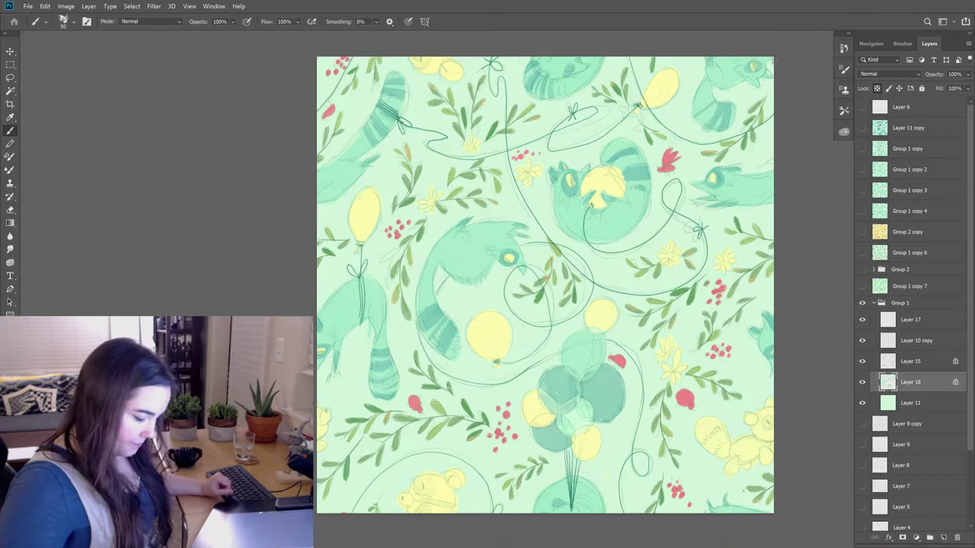
{"action": "left_click", "coordinate": [862, 340]}
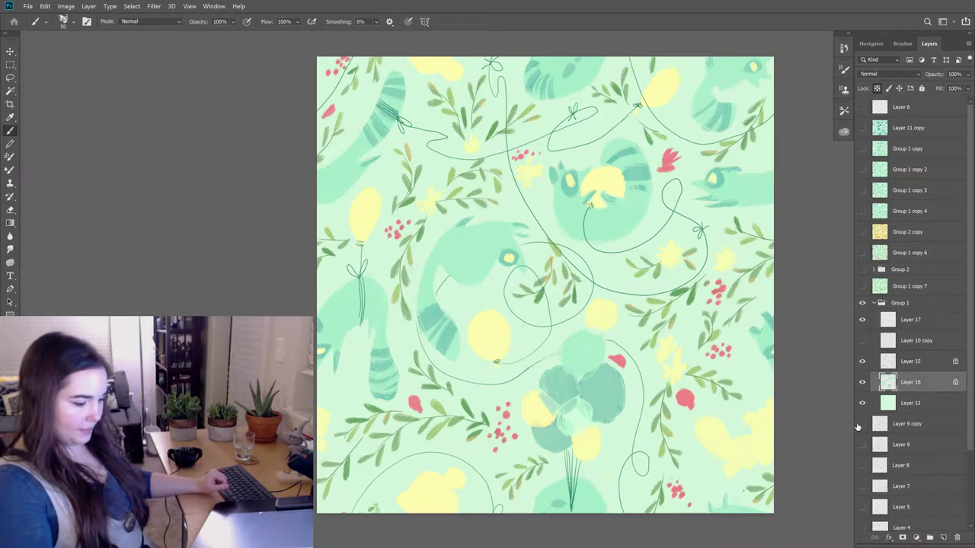
{"action": "left_click", "coordinate": [920, 361]}
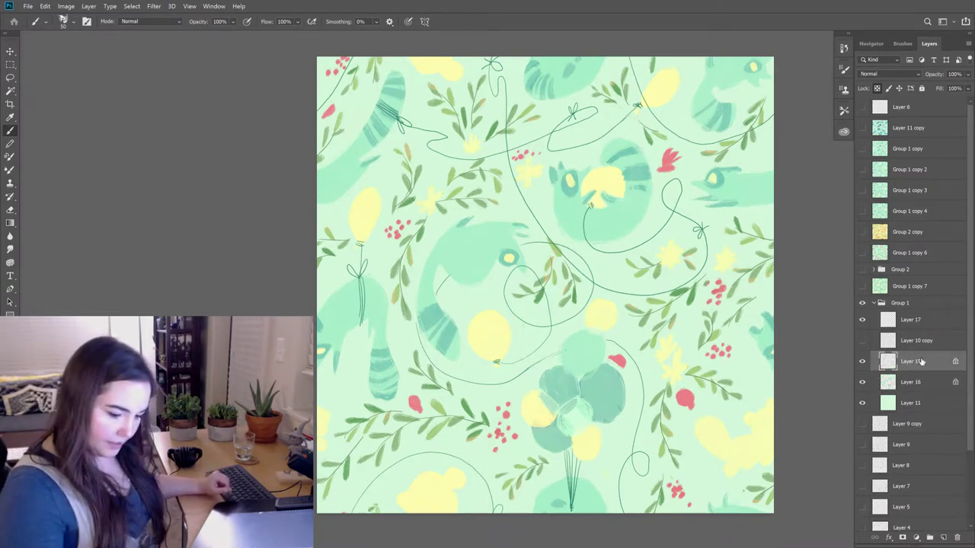
{"action": "key", "text": "e"}
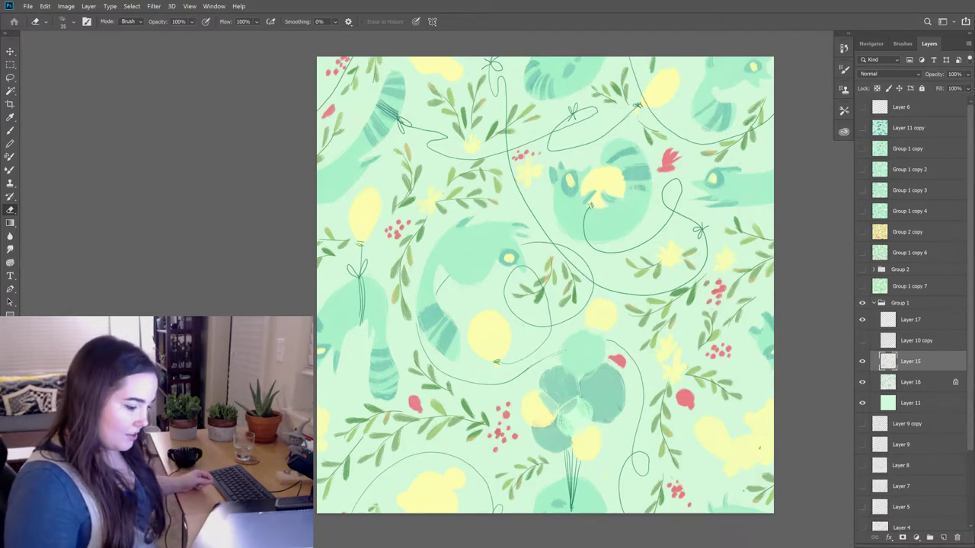
- Duplicate Group 1 and merge the copy into a single flattened layer
{"action": "left_click", "coordinate": [884, 305]}
{"action": "left_click", "coordinate": [874, 303]}
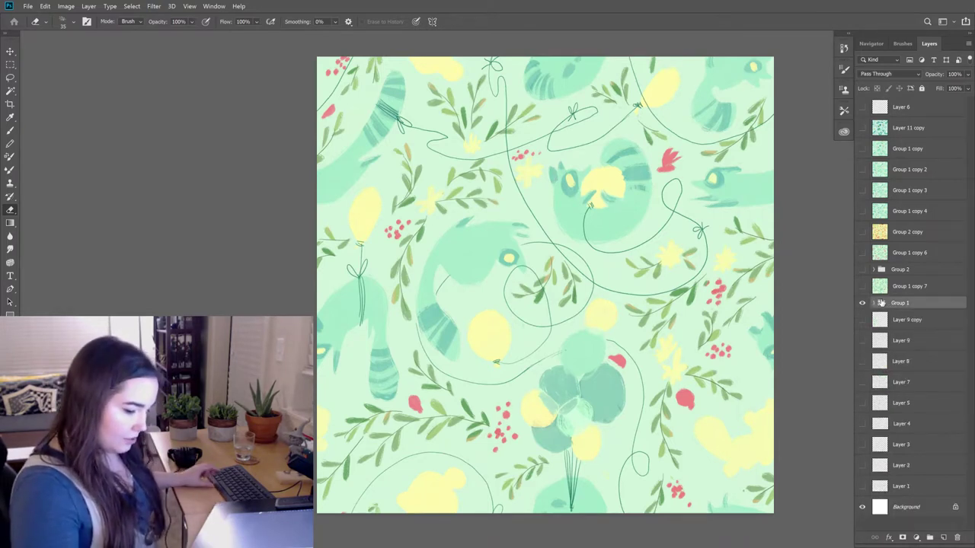
{"action": "key", "text": "ctrl+j"}
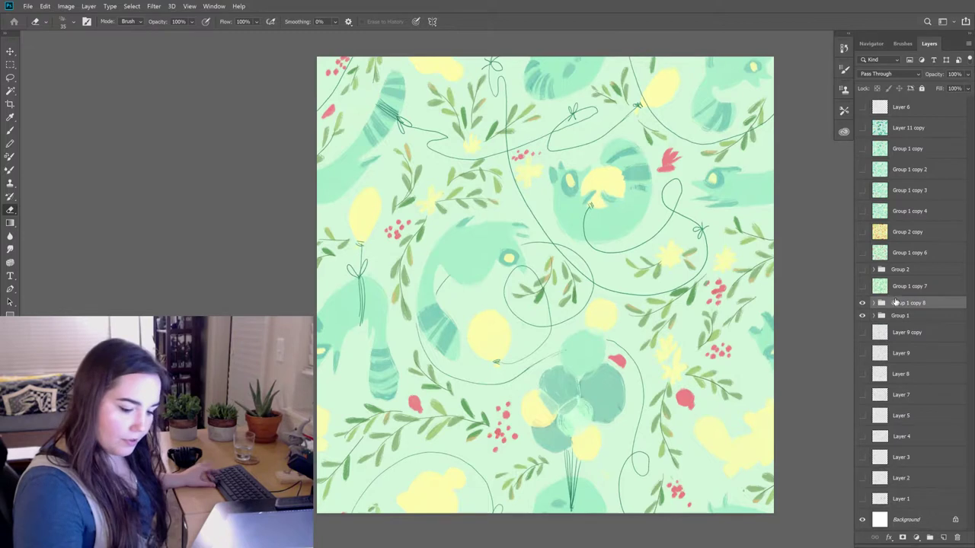
{"action": "key", "text": "ctrl+e"}
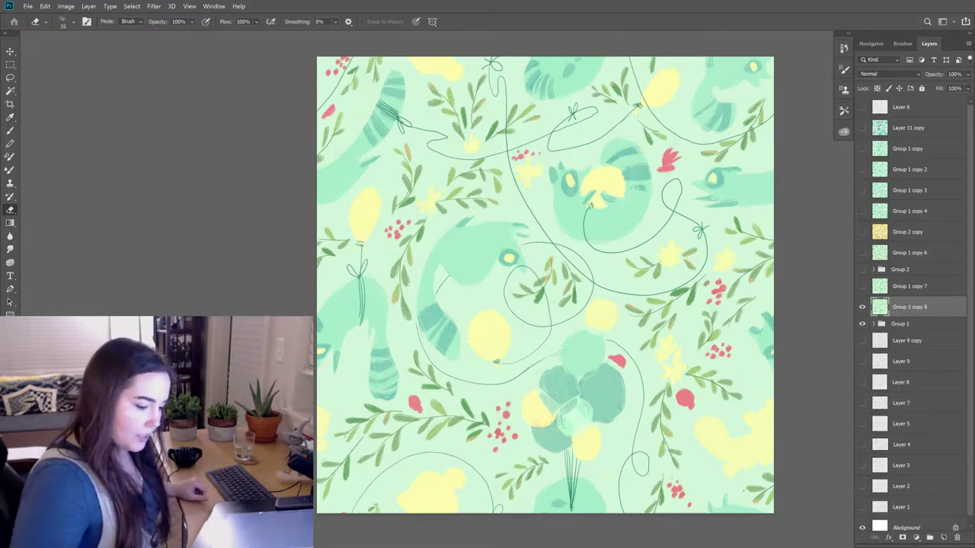
- Select the whole merged tile and define it as a new pattern named 'zsv'
{"action": "left_click", "coordinate": [880, 308], "text": "ctrl"}
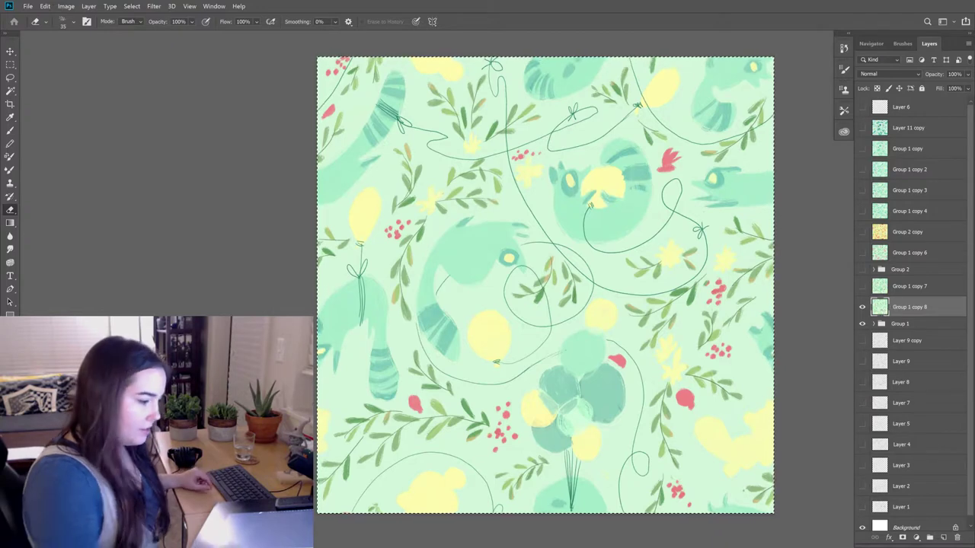
{"action": "left_click", "coordinate": [45, 6]}
{"action": "left_click", "coordinate": [80, 263]}
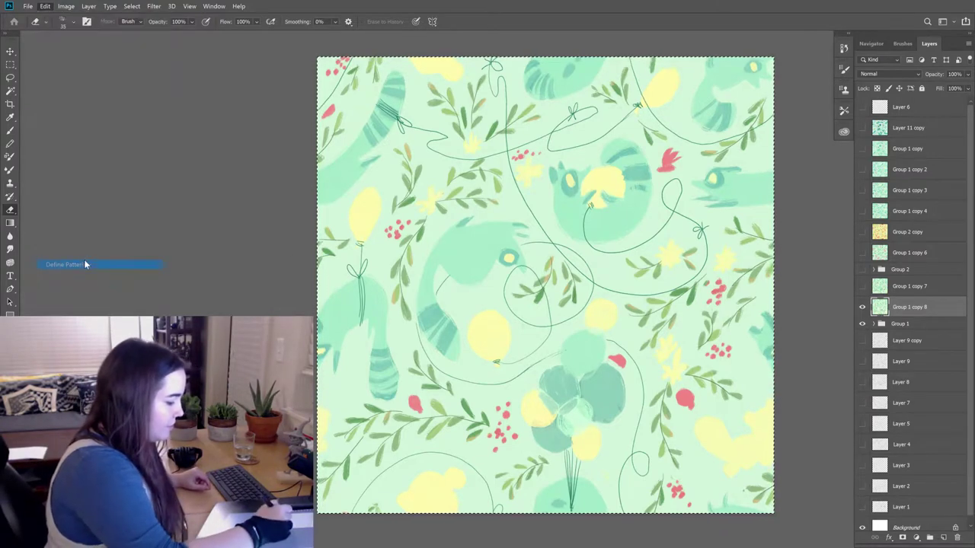
{"action": "type", "text": "zsv"}
{"action": "key", "text": "Return"}
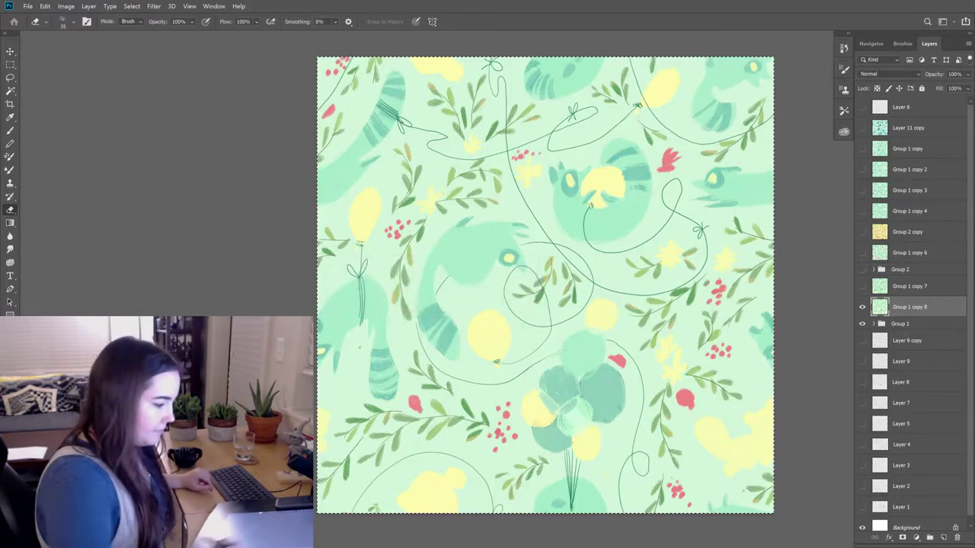
- In pat_racoonbaloon_big.psd, hide Layer 51 and add a new empty layer
{"action": "key", "text": "f"}
{"action": "key", "text": "f"}
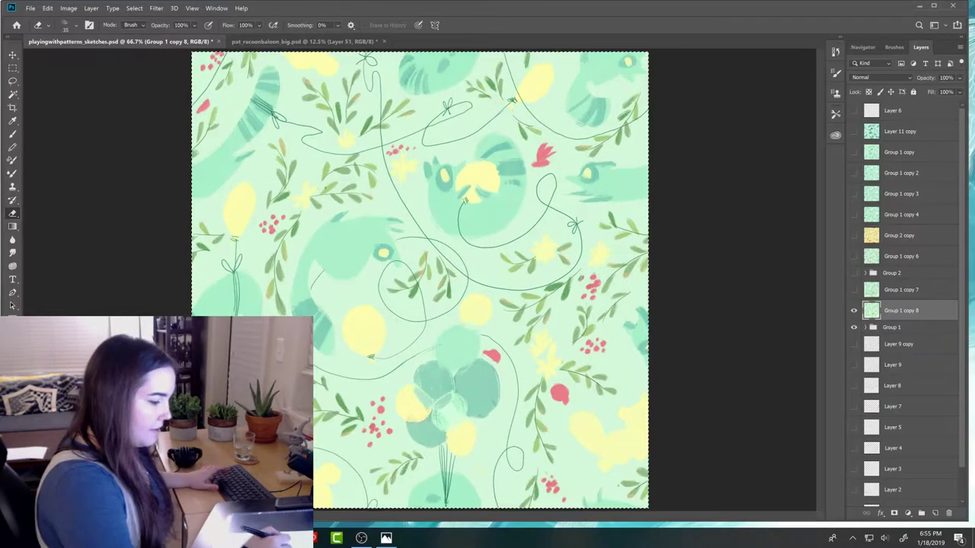
{"action": "left_click", "coordinate": [309, 42]}
{"action": "left_click", "coordinate": [854, 164]}
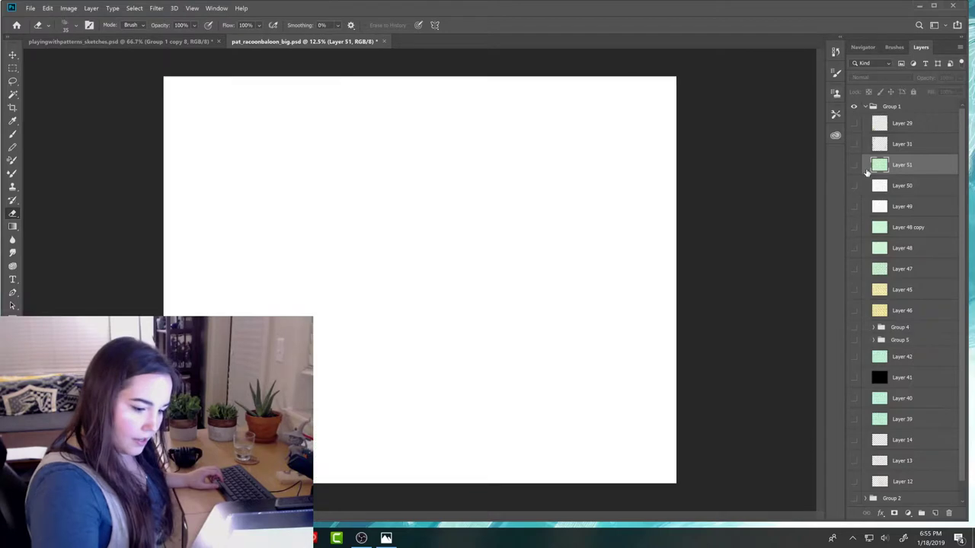
{"action": "left_click", "coordinate": [936, 514]}
- Fill the new layer with the mint cat-and-balloon pattern and zoom in to inspect the tiling
{"action": "left_click", "coordinate": [47, 7]}
{"action": "left_click", "coordinate": [77, 155]}
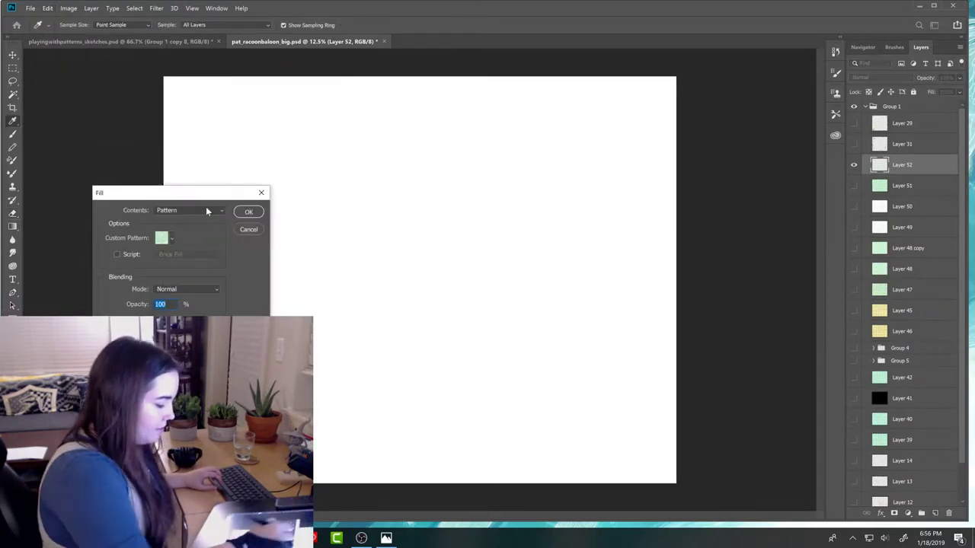
{"action": "left_click", "coordinate": [170, 238]}
{"action": "left_click", "coordinate": [249, 222]}
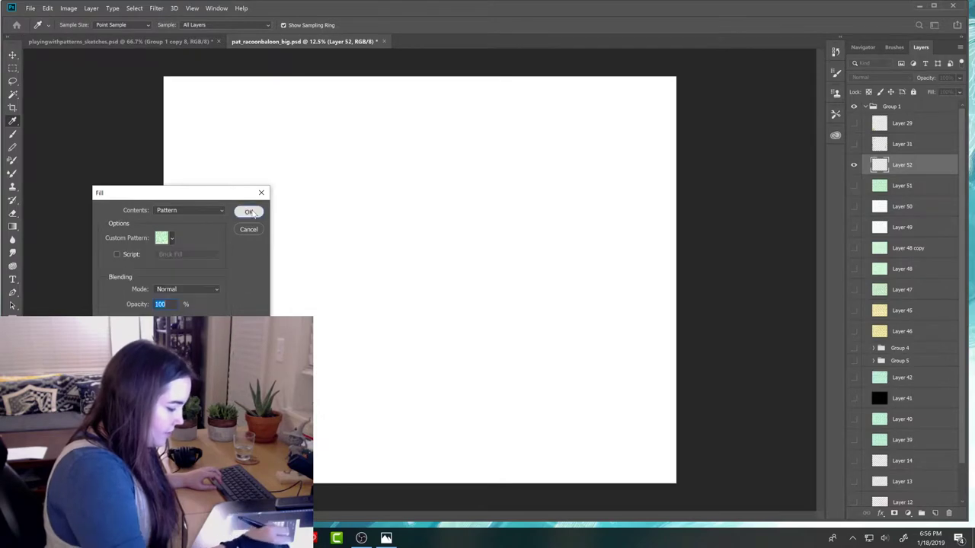
{"action": "left_click", "coordinate": [248, 212]}
{"action": "key", "text": "e"}
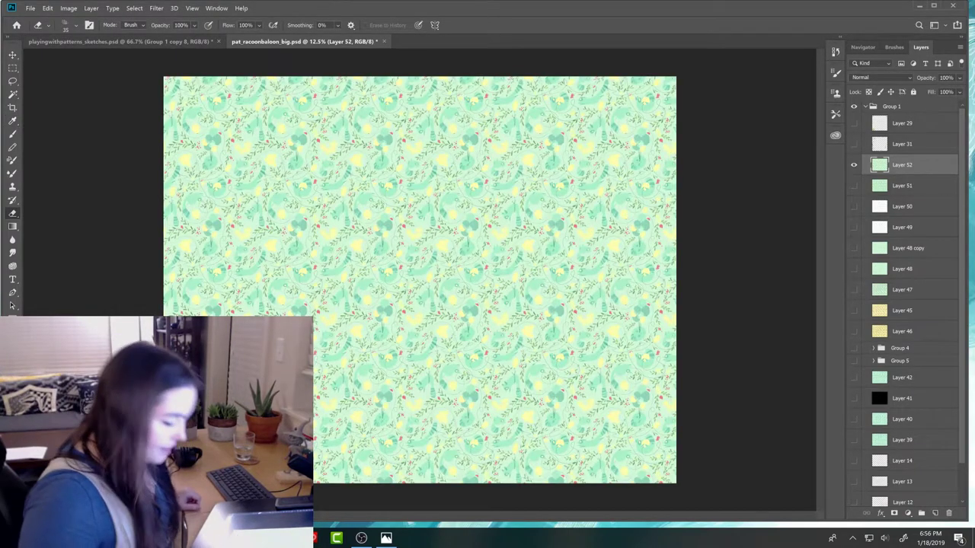
{"action": "key", "text": "ctrl+plus"}
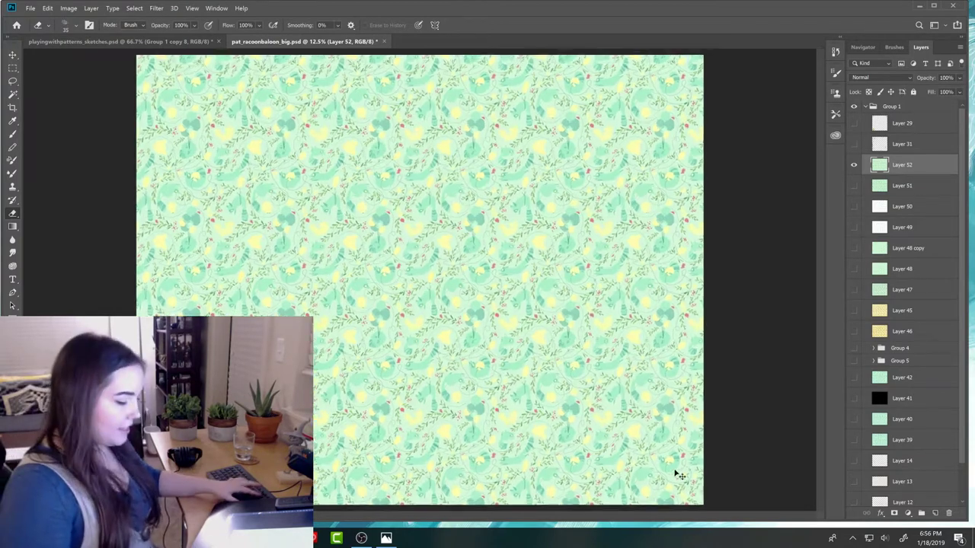
{"action": "key", "text": "ctrl+plus"}
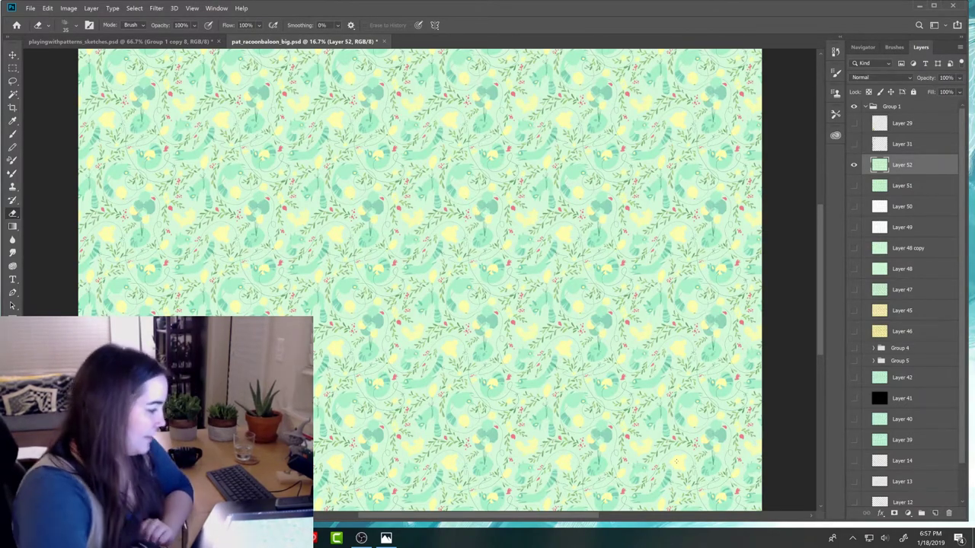
{"action": "left_click", "coordinate": [386, 538]}
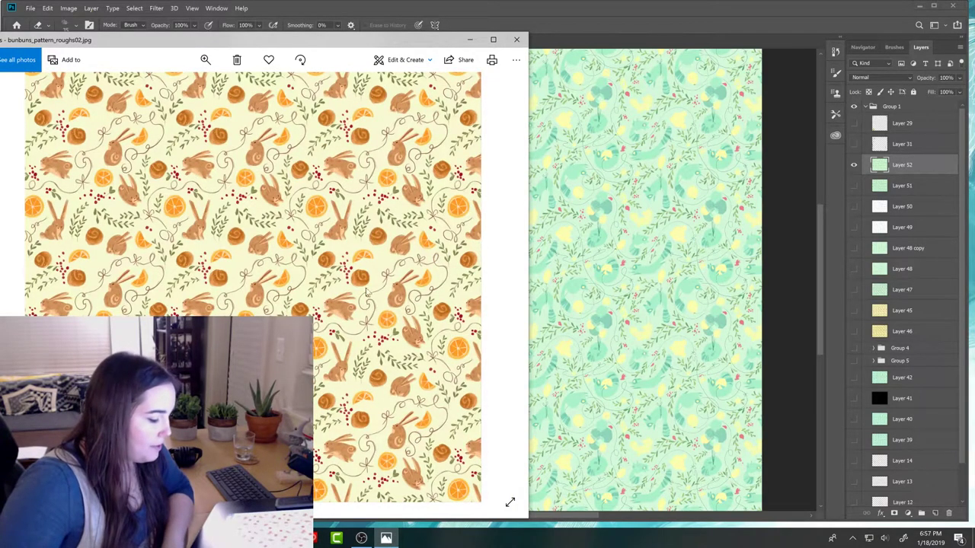
{"action": "key", "text": "Right"}
{"action": "key", "text": "Left"}
{"action": "left_click", "coordinate": [205, 59]}
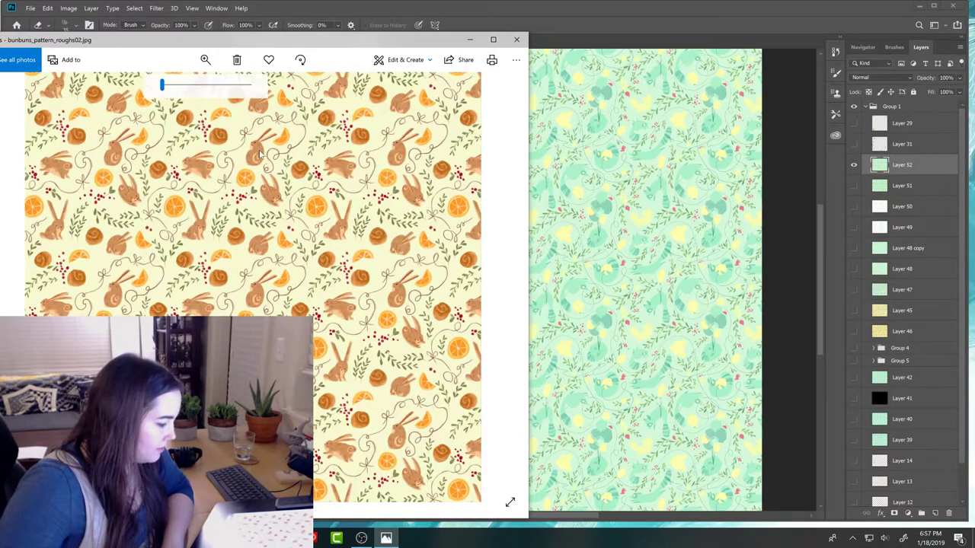
{"action": "left_click", "coordinate": [198, 85]}
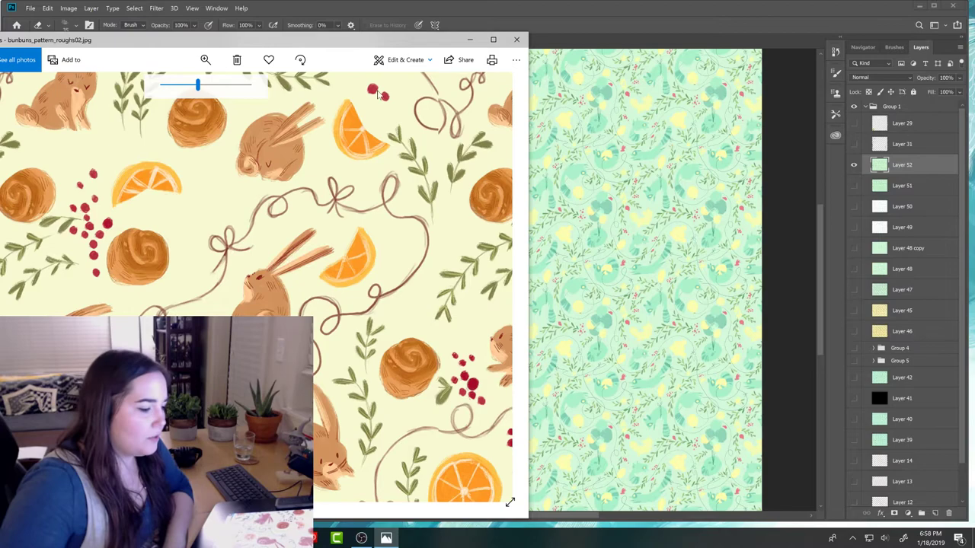
{"action": "left_click", "coordinate": [515, 59]}
{"action": "left_click", "coordinate": [516, 38]}
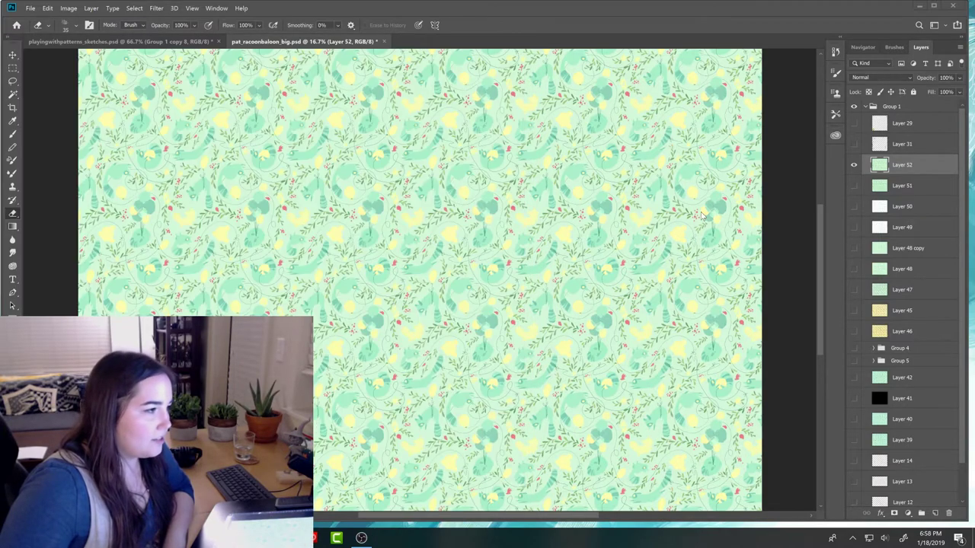